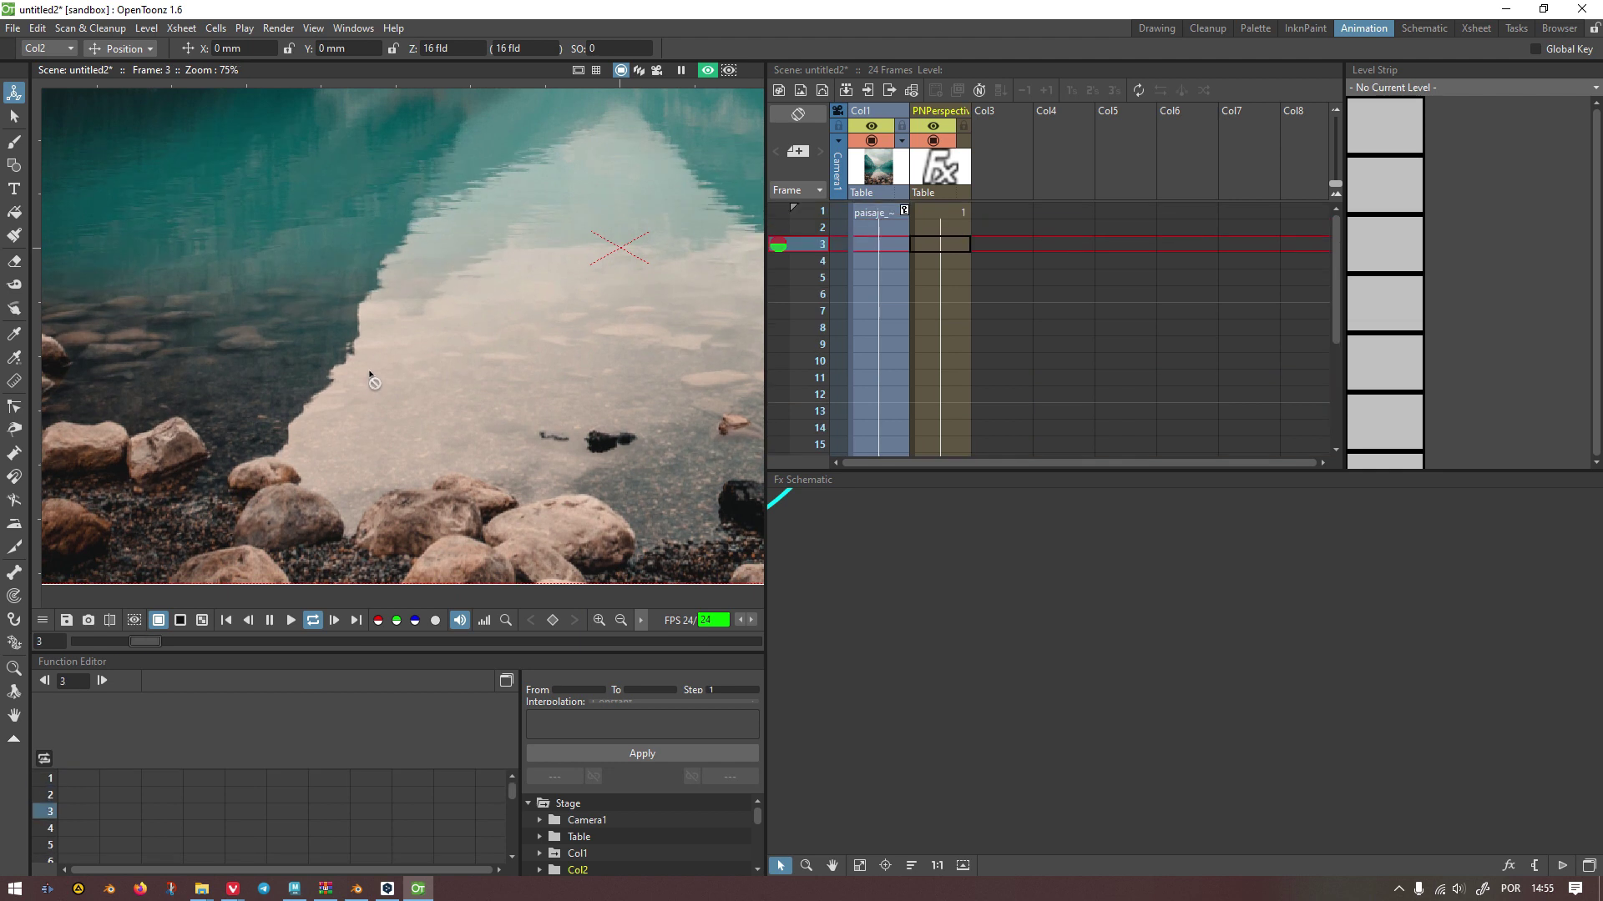
Step: Stop the looping playback and return the scene to frame 1
{"action": "scroll", "coordinate": [368, 369], "scroll_direction": "down", "scroll_amount": 3}
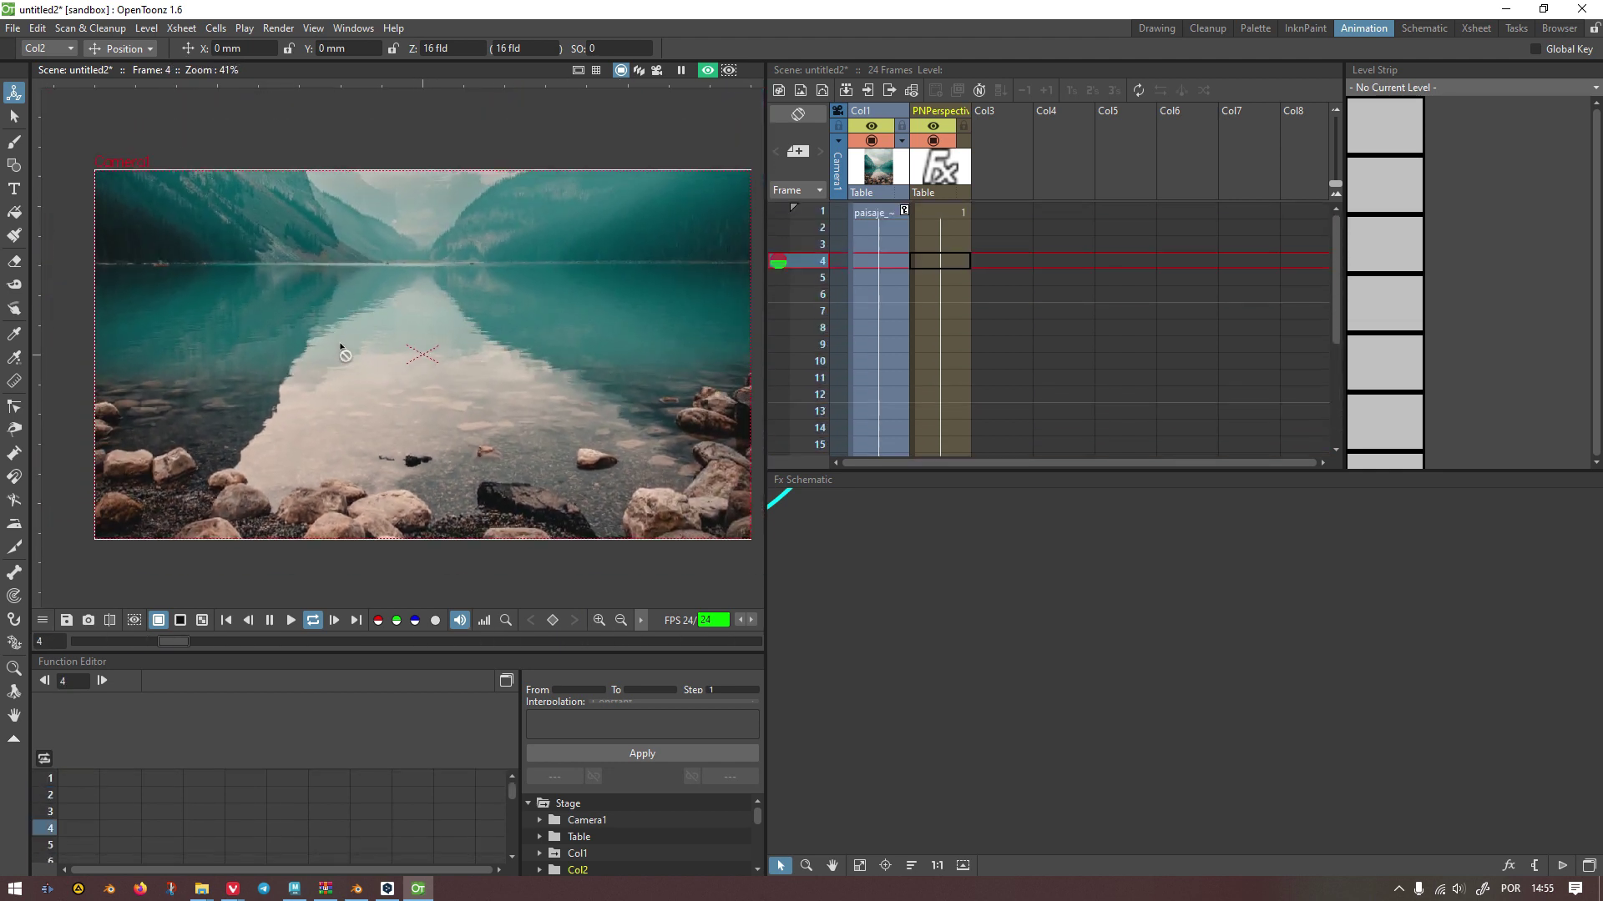
{"action": "scroll", "coordinate": [386, 332], "scroll_direction": "up", "scroll_amount": 1}
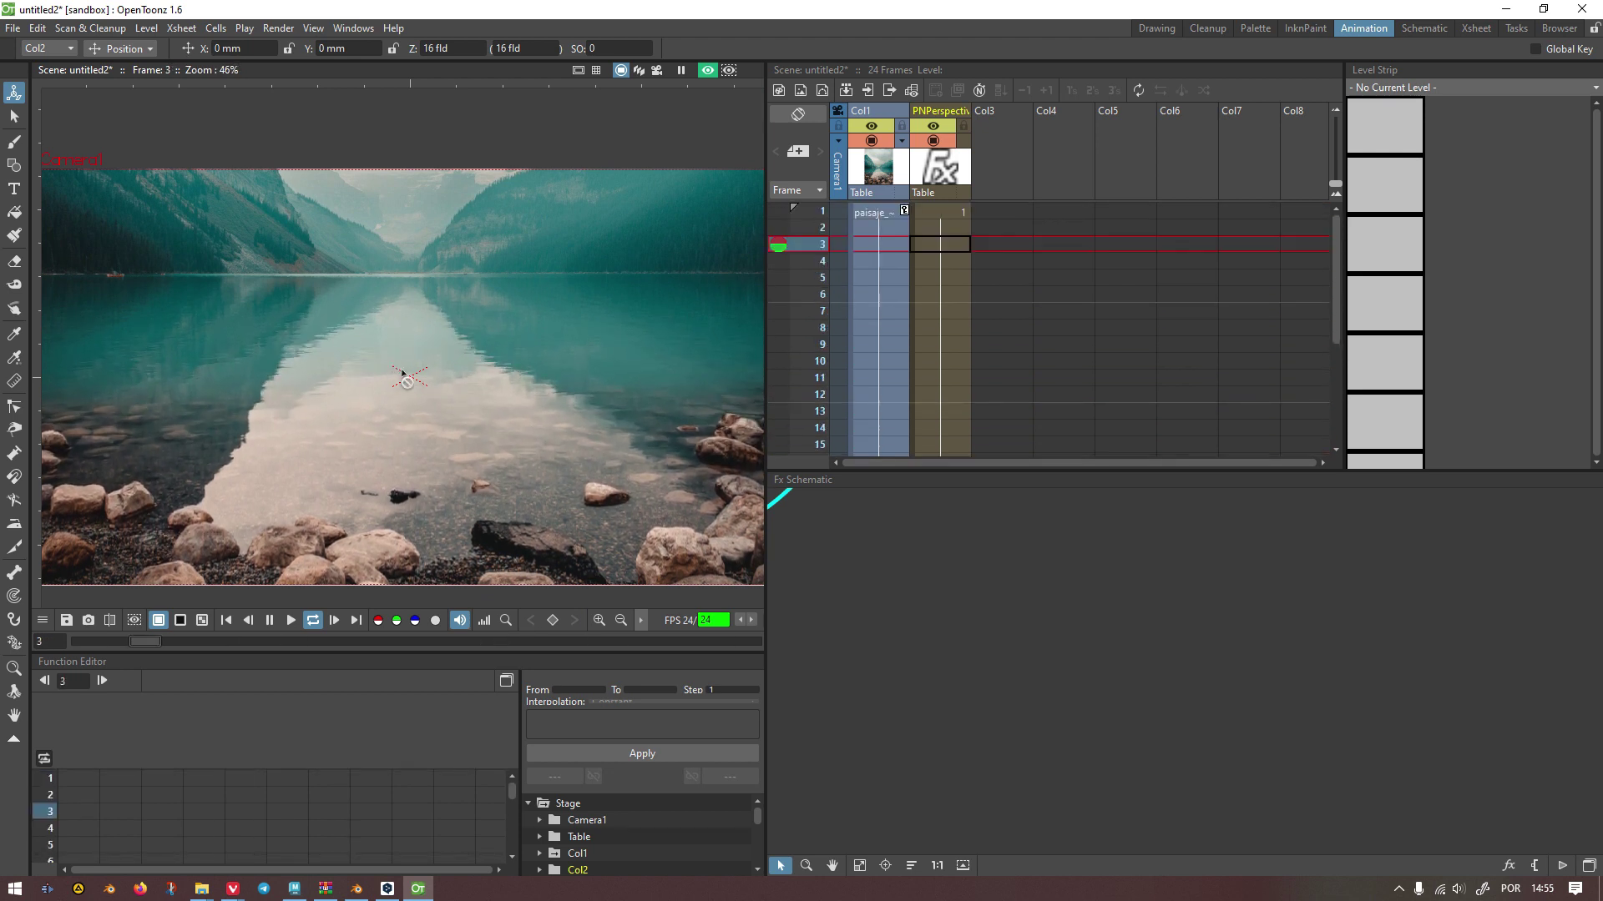
{"action": "key", "text": "p"}
{"action": "left_click", "coordinate": [226, 620]}
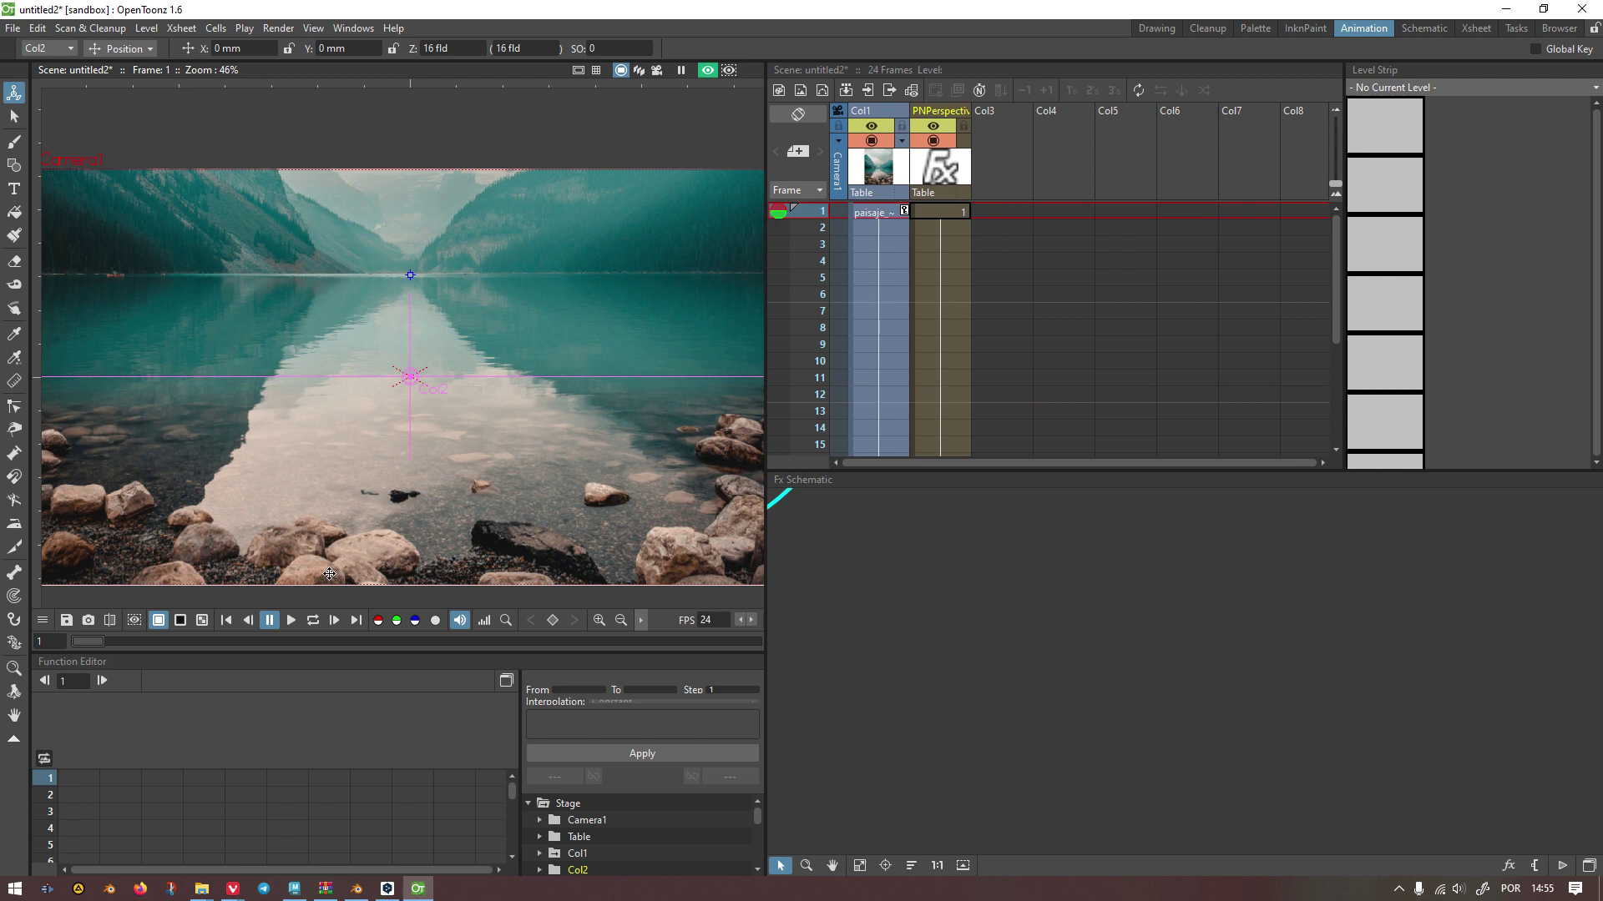
Step: Delete the PNPerspective effect column from the Xsheet and select the landscape column Col1
{"action": "left_click", "coordinate": [958, 165]}
{"action": "key", "text": "Delete"}
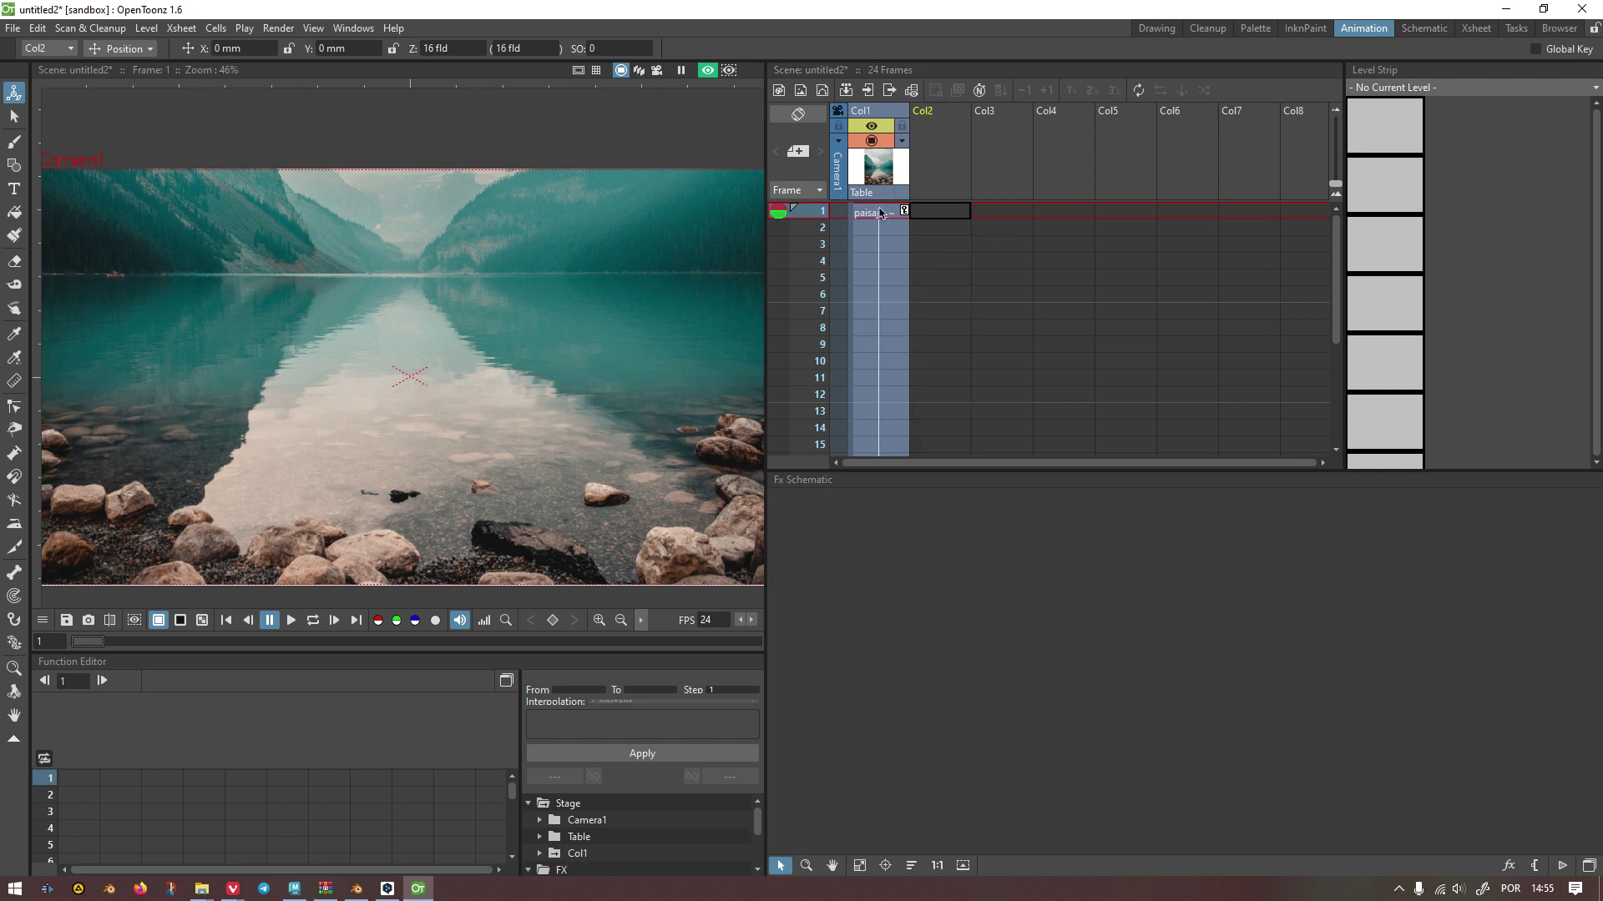
{"action": "left_click", "coordinate": [872, 171]}
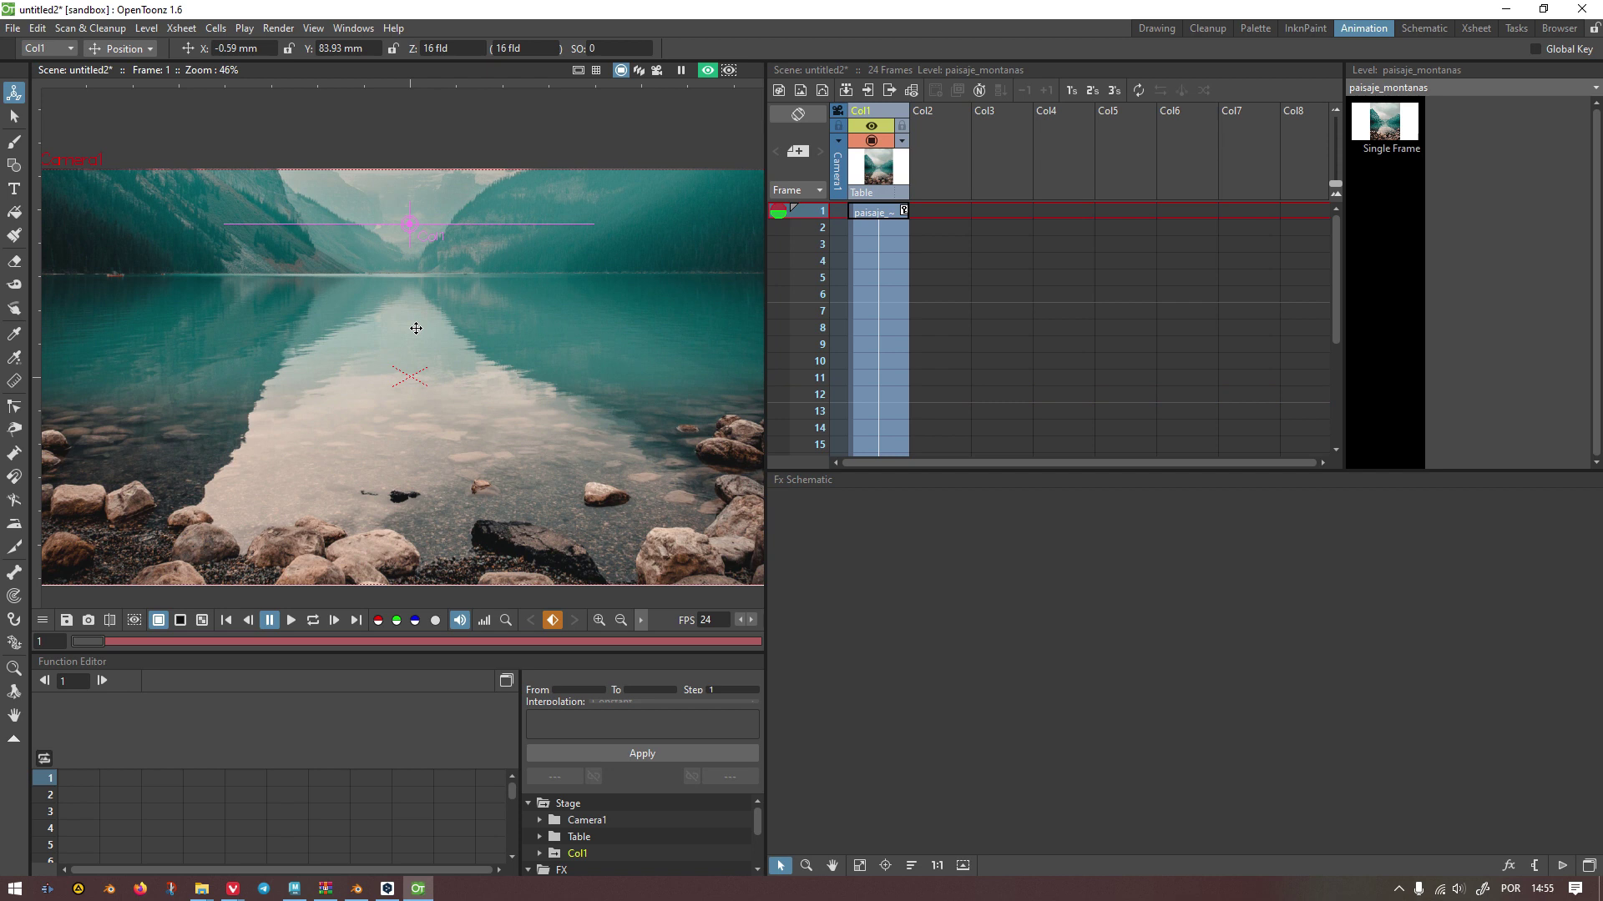
{"action": "scroll", "coordinate": [400, 341], "scroll_direction": "up", "scroll_amount": 1}
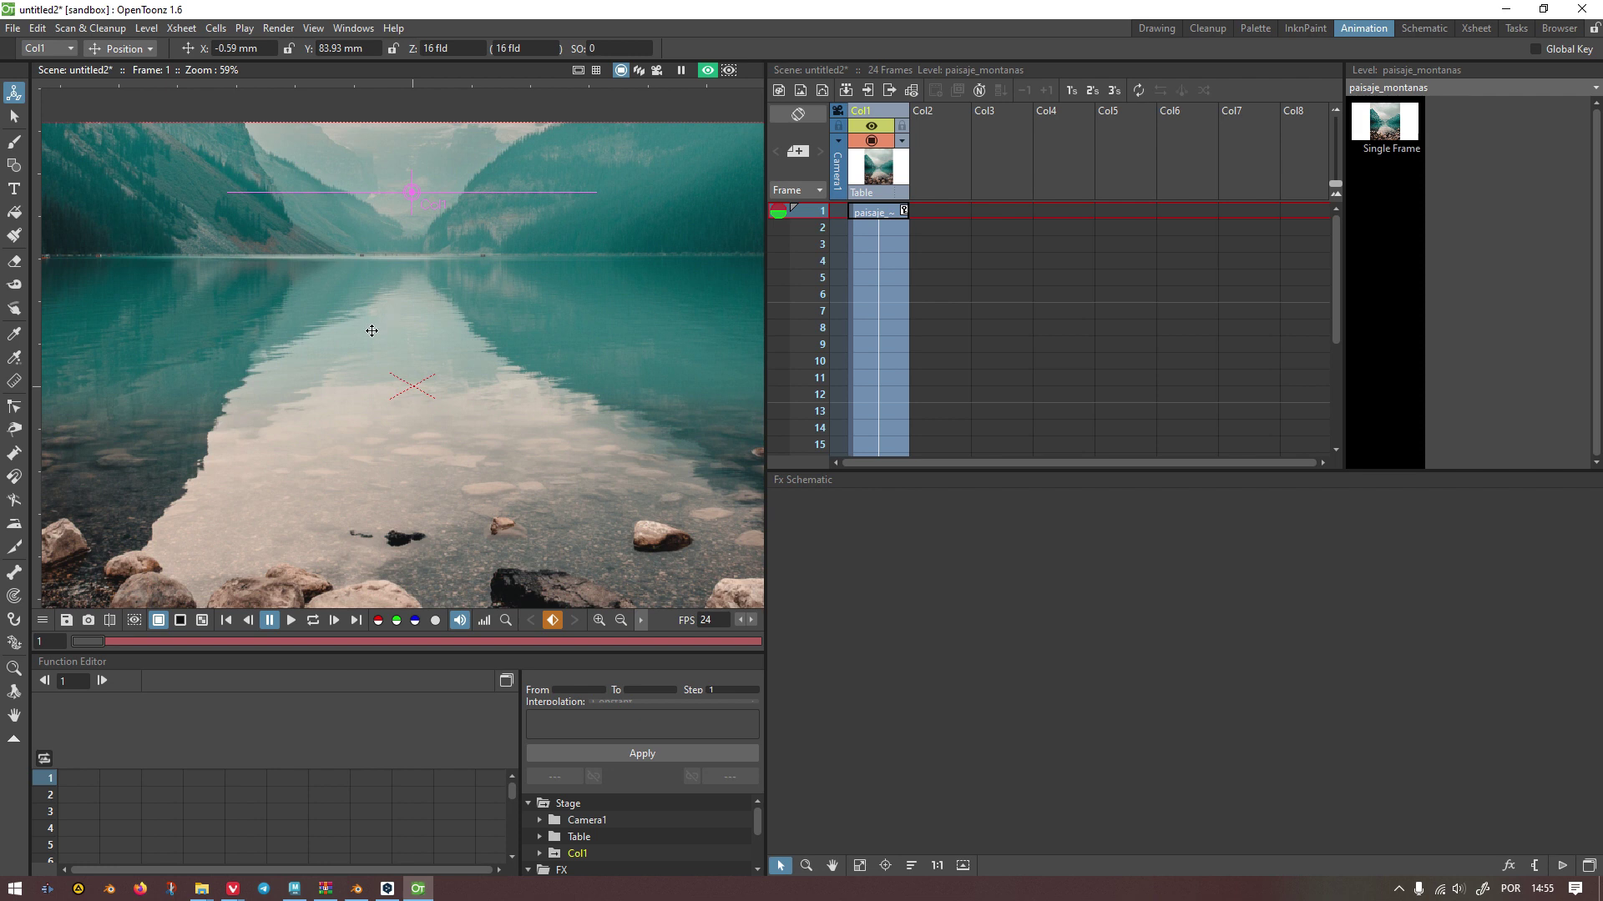
{"action": "scroll", "coordinate": [396, 266], "scroll_direction": "down", "scroll_amount": 1}
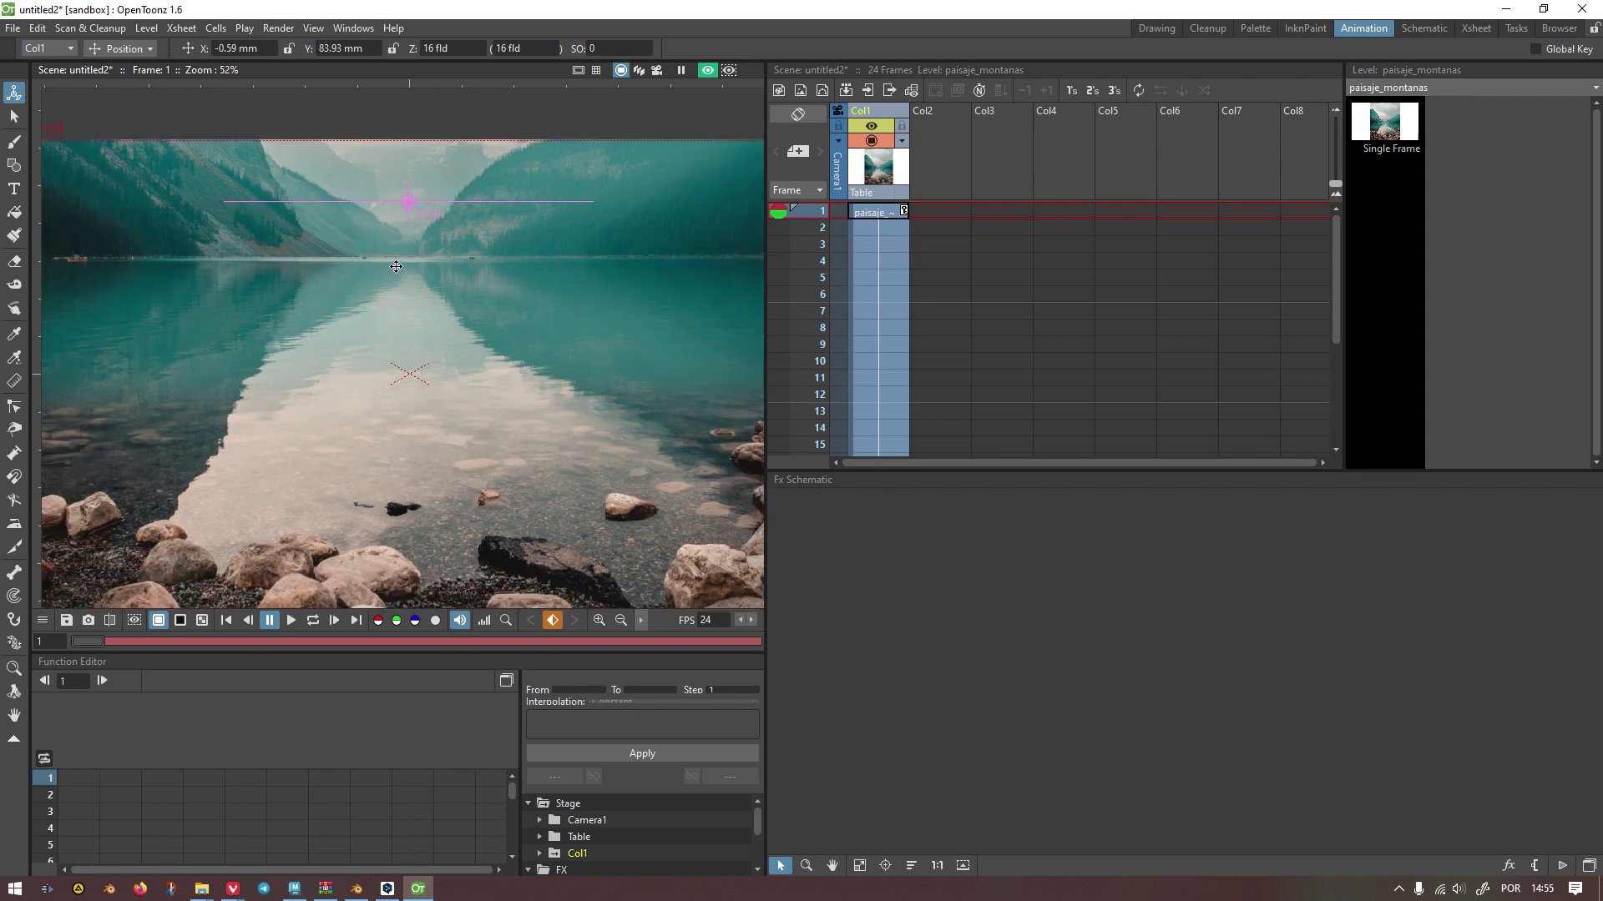
{"action": "scroll", "coordinate": [396, 266], "scroll_direction": "down", "scroll_amount": 2}
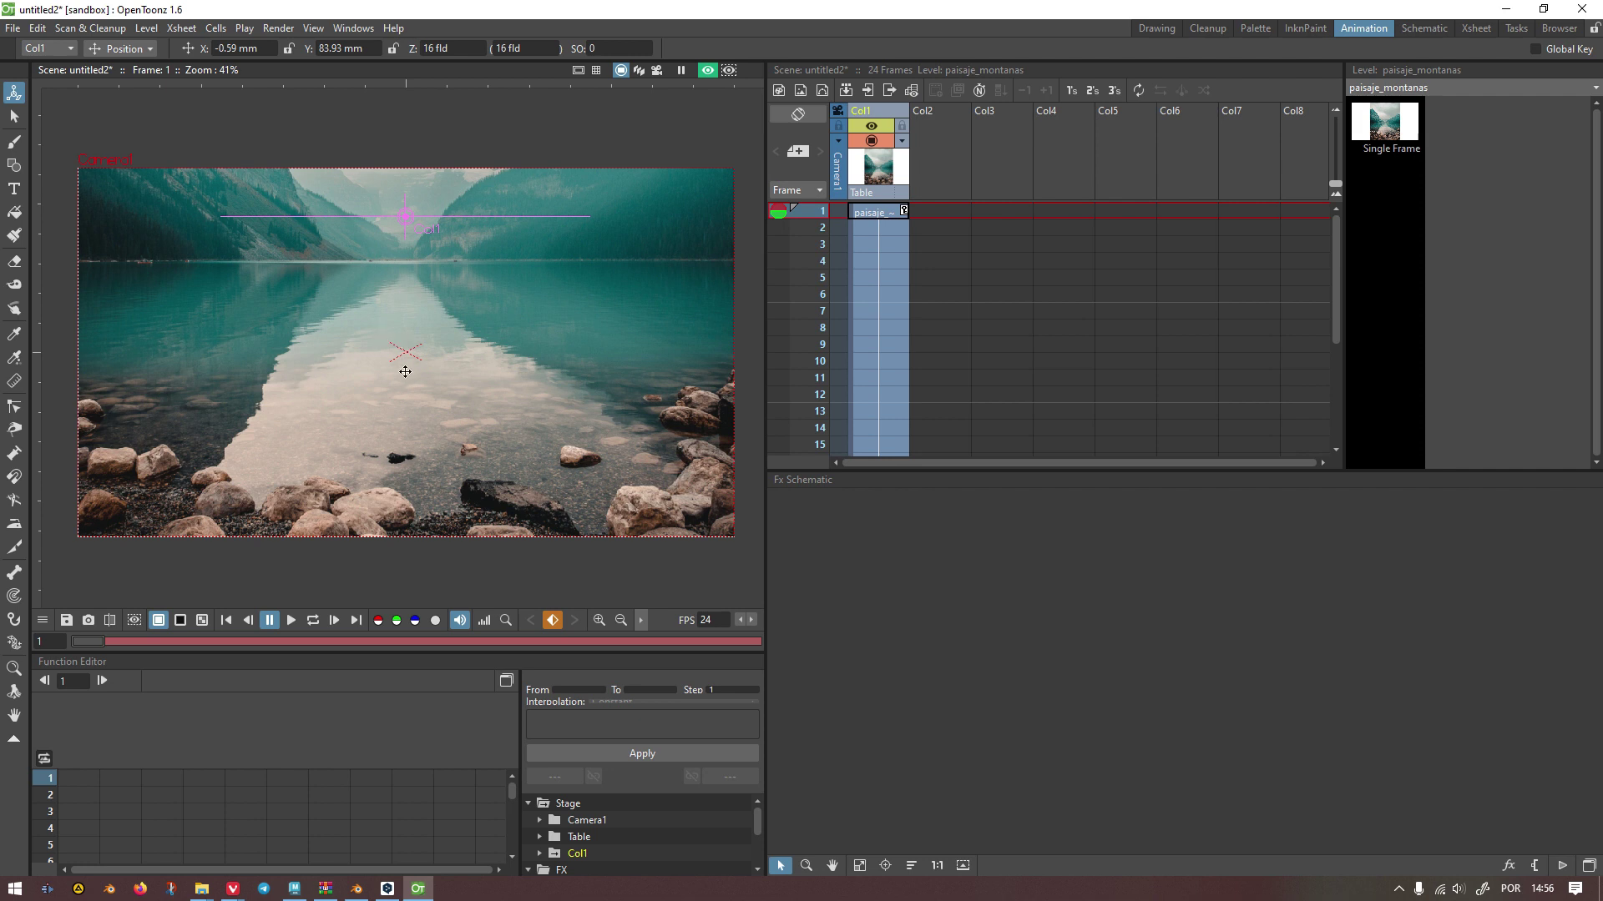
Step: Move the Col1 node close to the XSheet node in the FX Schematic and centre the node chain
{"action": "scroll", "coordinate": [975, 584], "scroll_direction": "down", "scroll_amount": 3}
{"action": "scroll", "coordinate": [1008, 611], "scroll_direction": "down", "scroll_amount": 3}
{"action": "left_click", "coordinate": [1095, 553]}
{"action": "key", "text": "Delete"}
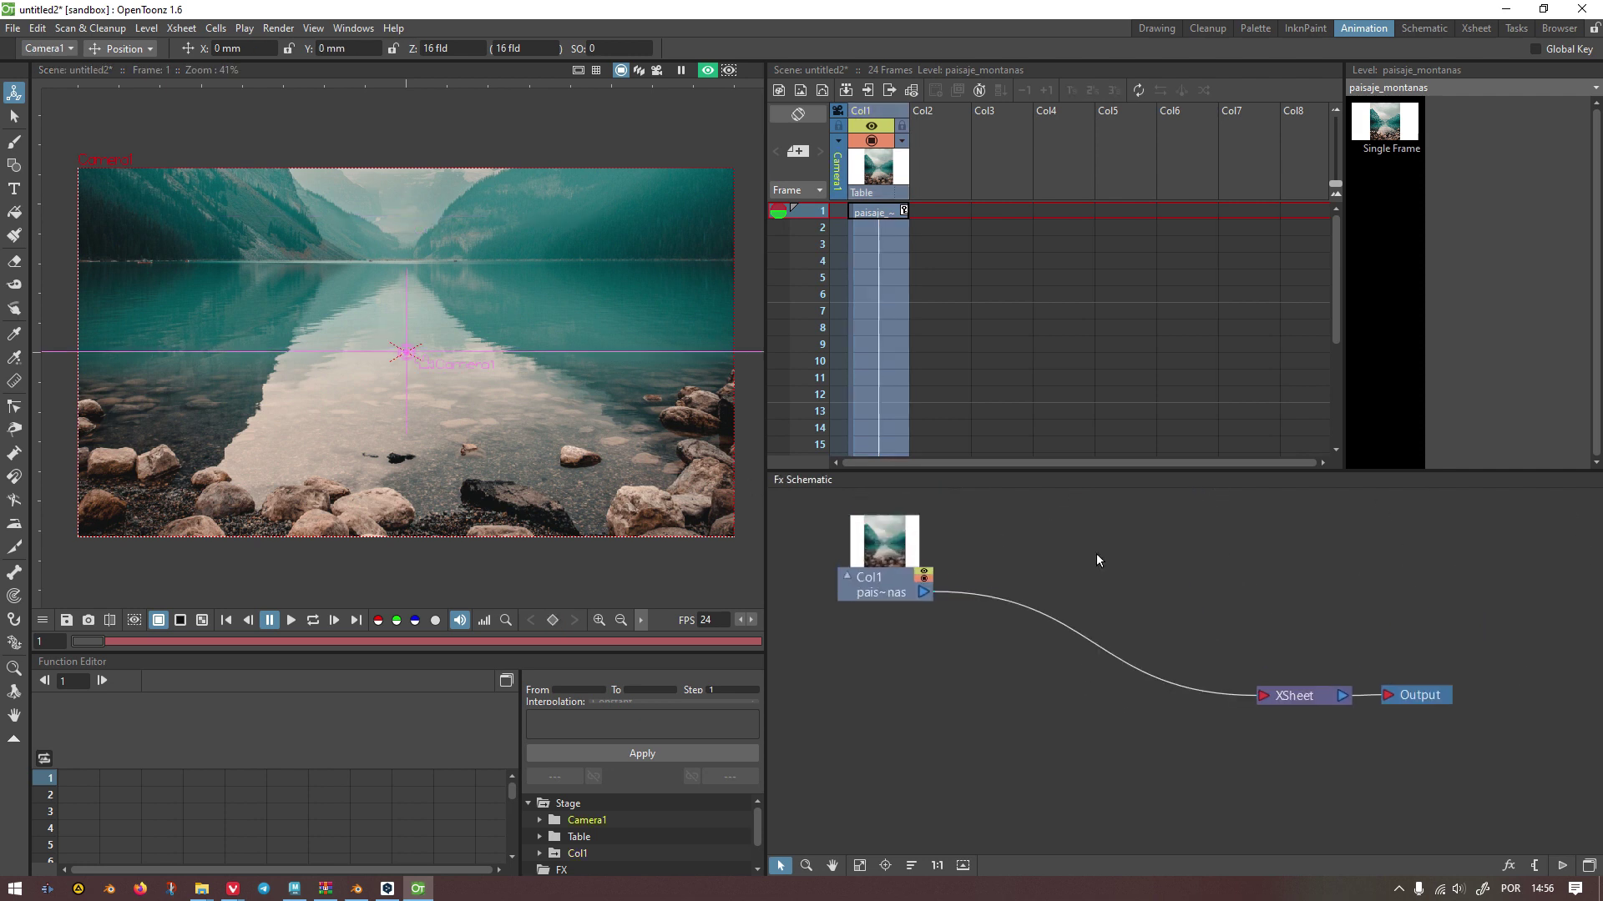
{"action": "left_click_drag", "start_coordinate": [877, 554], "coordinate": [1102, 662]}
{"action": "scroll", "coordinate": [1252, 680], "scroll_direction": "up", "scroll_amount": 2}
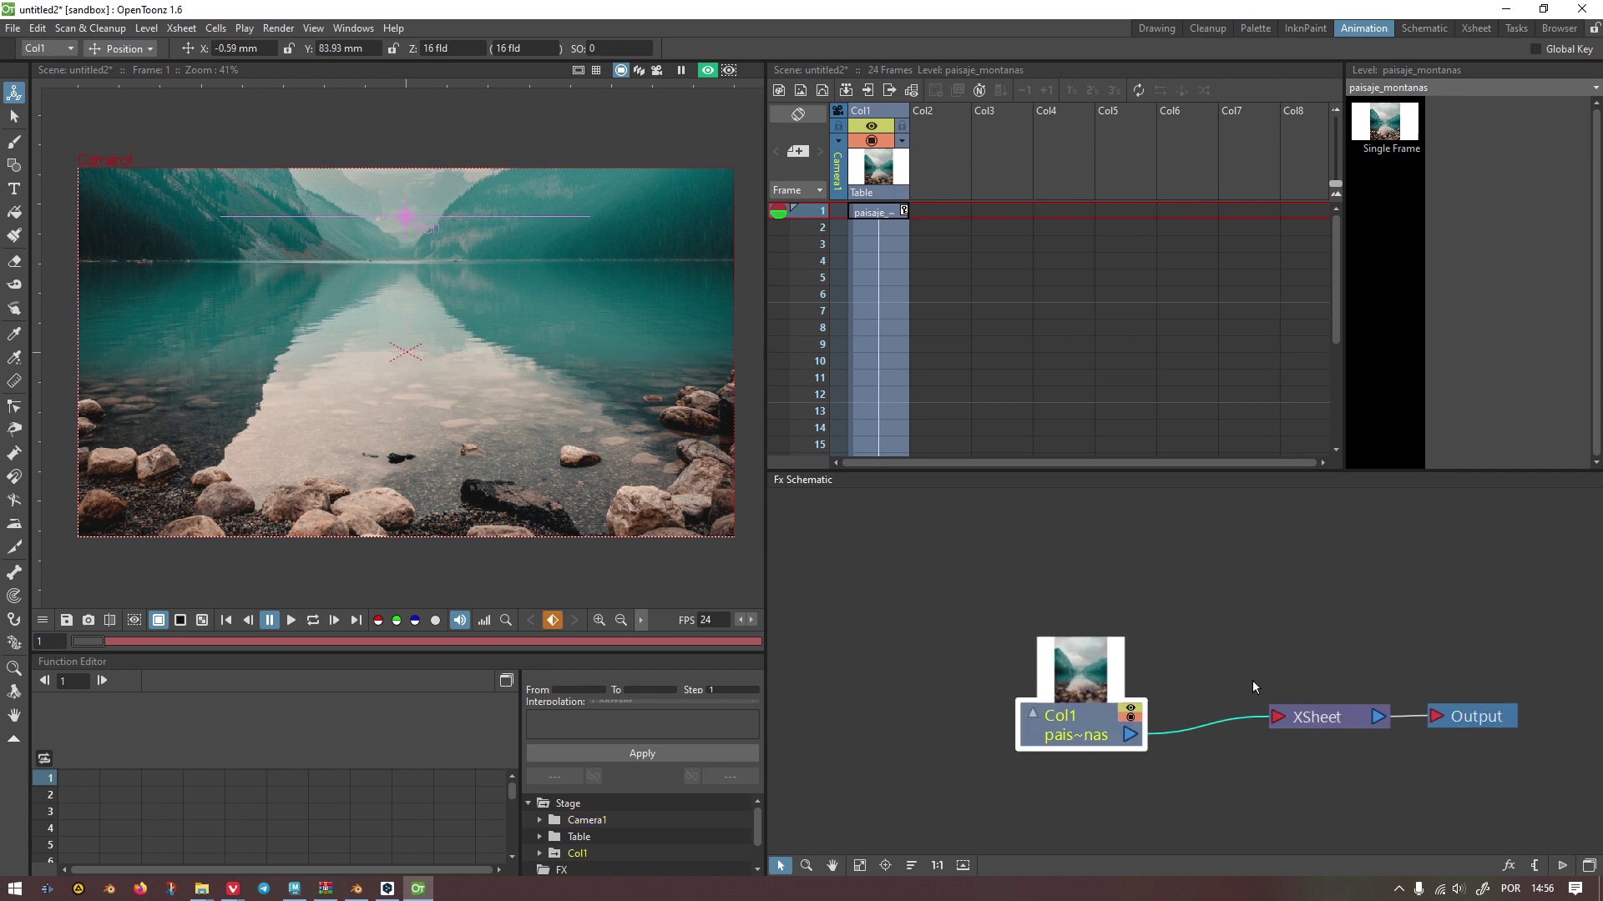
{"action": "left_click_drag", "start_coordinate": [1217, 656], "coordinate": [1085, 613]}
{"action": "left_click_drag", "start_coordinate": [979, 638], "coordinate": [1026, 631]}
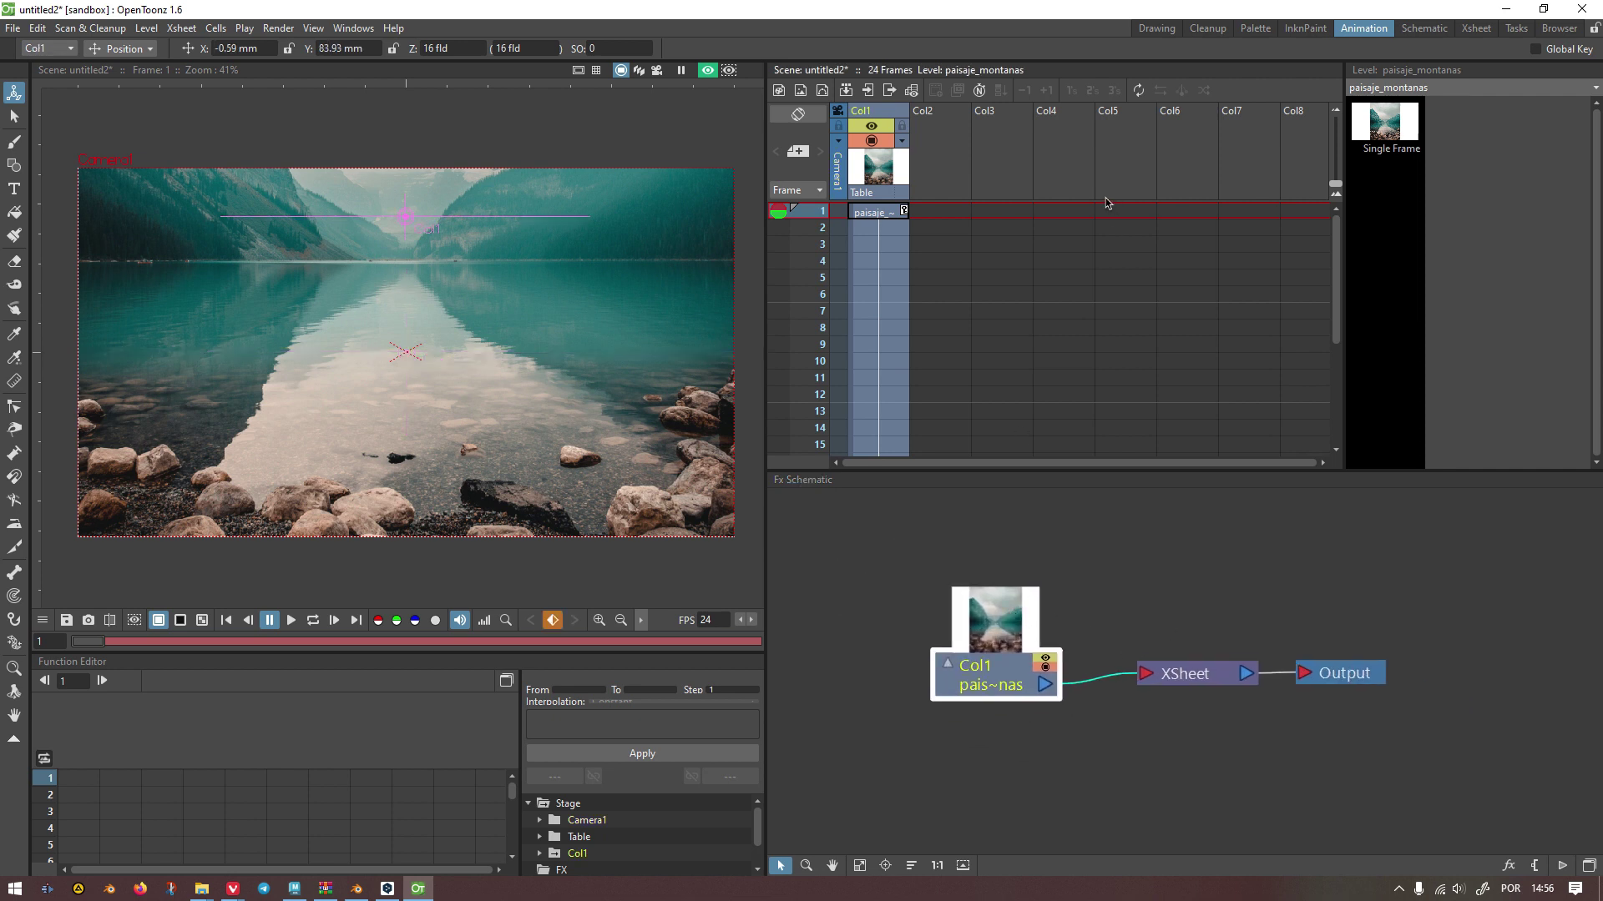
Step: Look through the Cleanup, Palette and InknPaint rooms and return to the Animation room
{"action": "left_click", "coordinate": [1254, 29]}
{"action": "left_click", "coordinate": [1207, 29]}
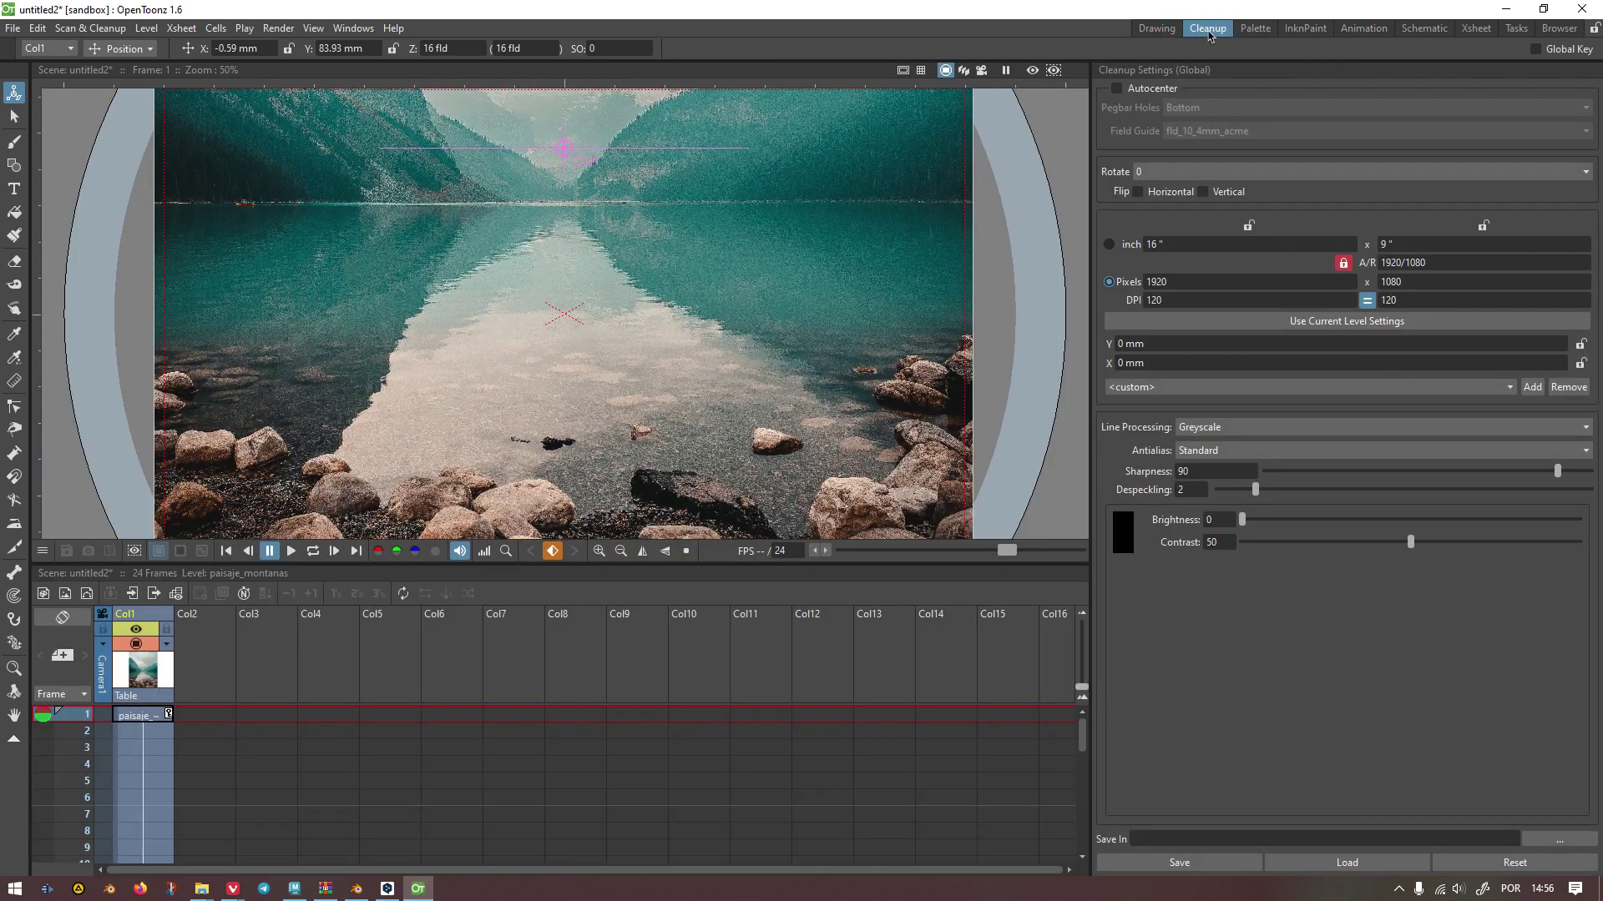
{"action": "left_click", "coordinate": [1255, 29]}
{"action": "left_click", "coordinate": [1304, 29]}
{"action": "left_click", "coordinate": [1363, 28]}
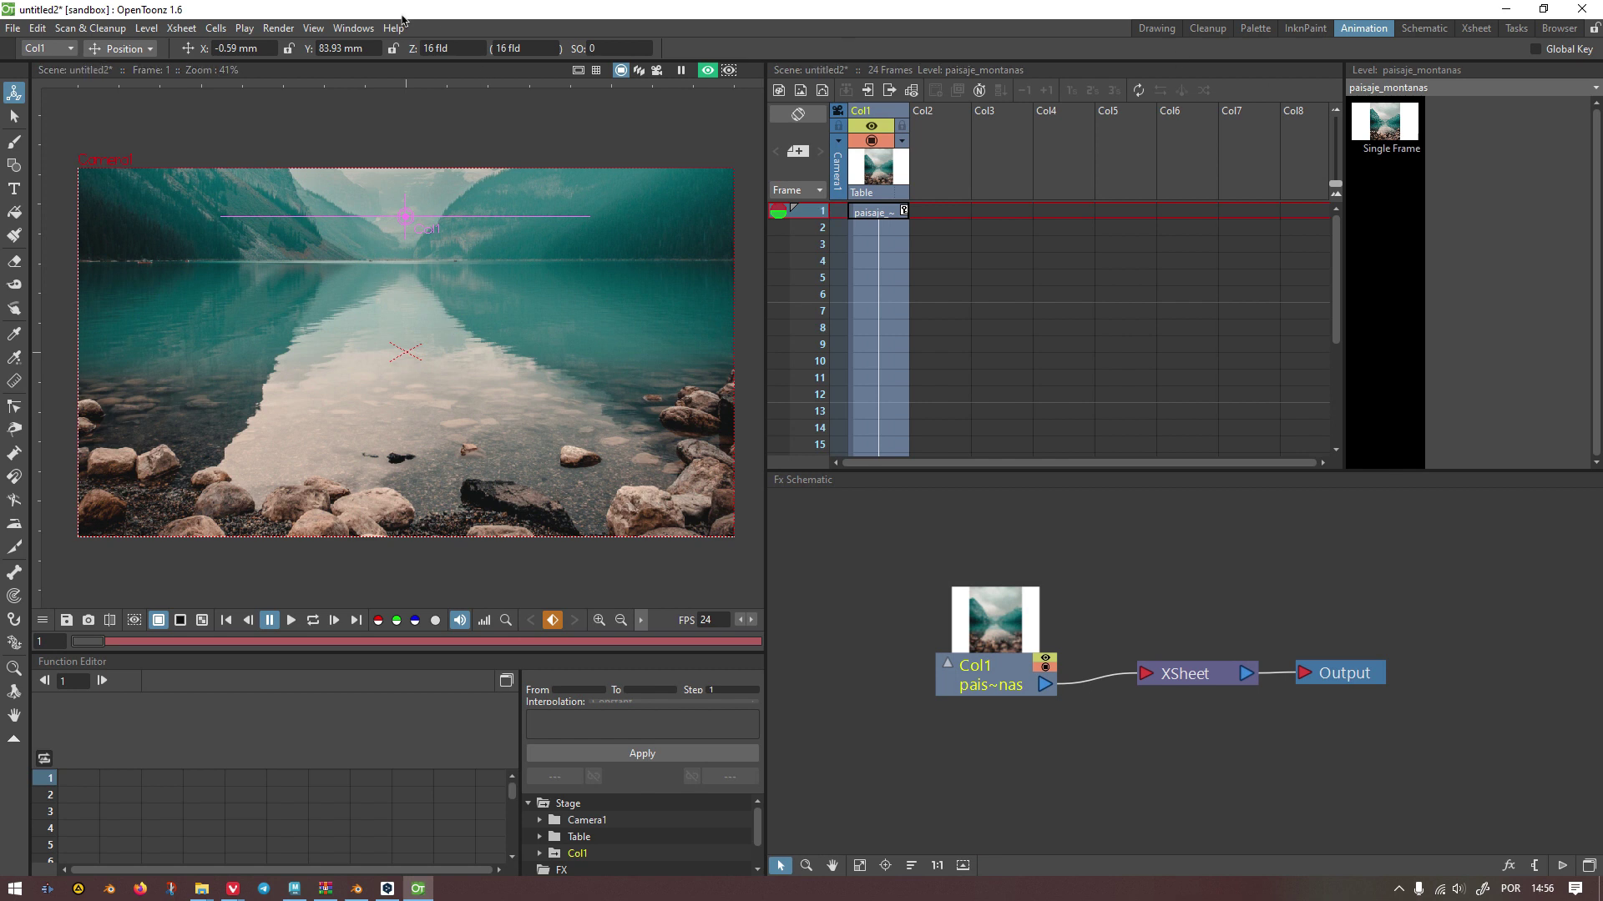
Step: Narrow the Level Strip and rebalance the heights of the Xsheet and FX Schematic
{"action": "left_click_drag", "start_coordinate": [762, 527], "coordinate": [825, 882]}
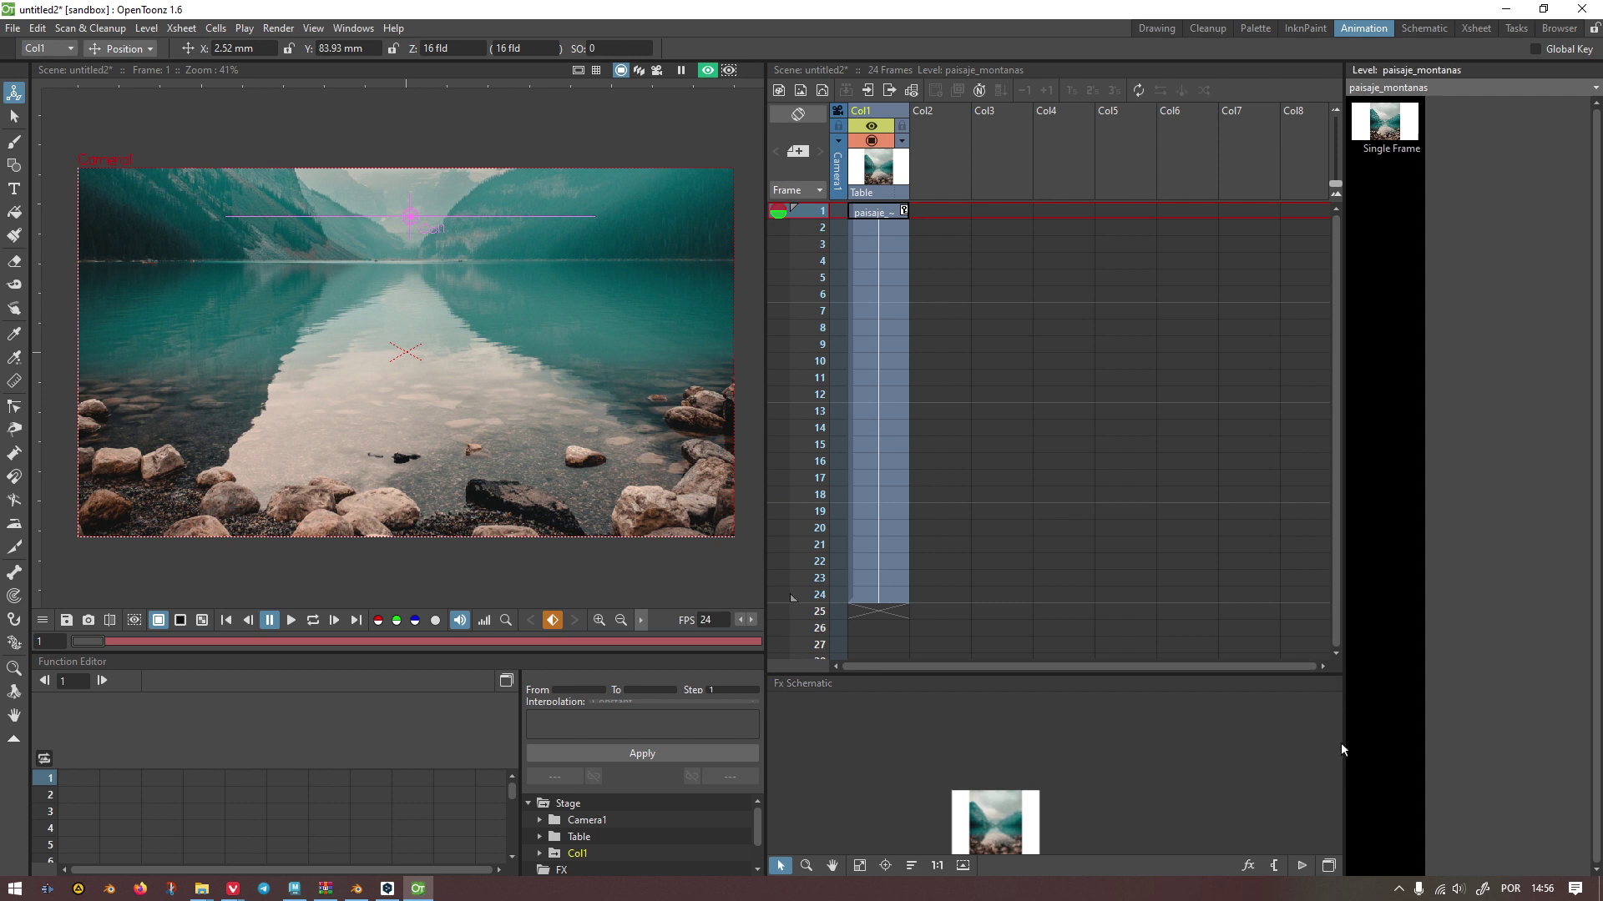
{"action": "left_click_drag", "start_coordinate": [1321, 676], "coordinate": [1503, 488]}
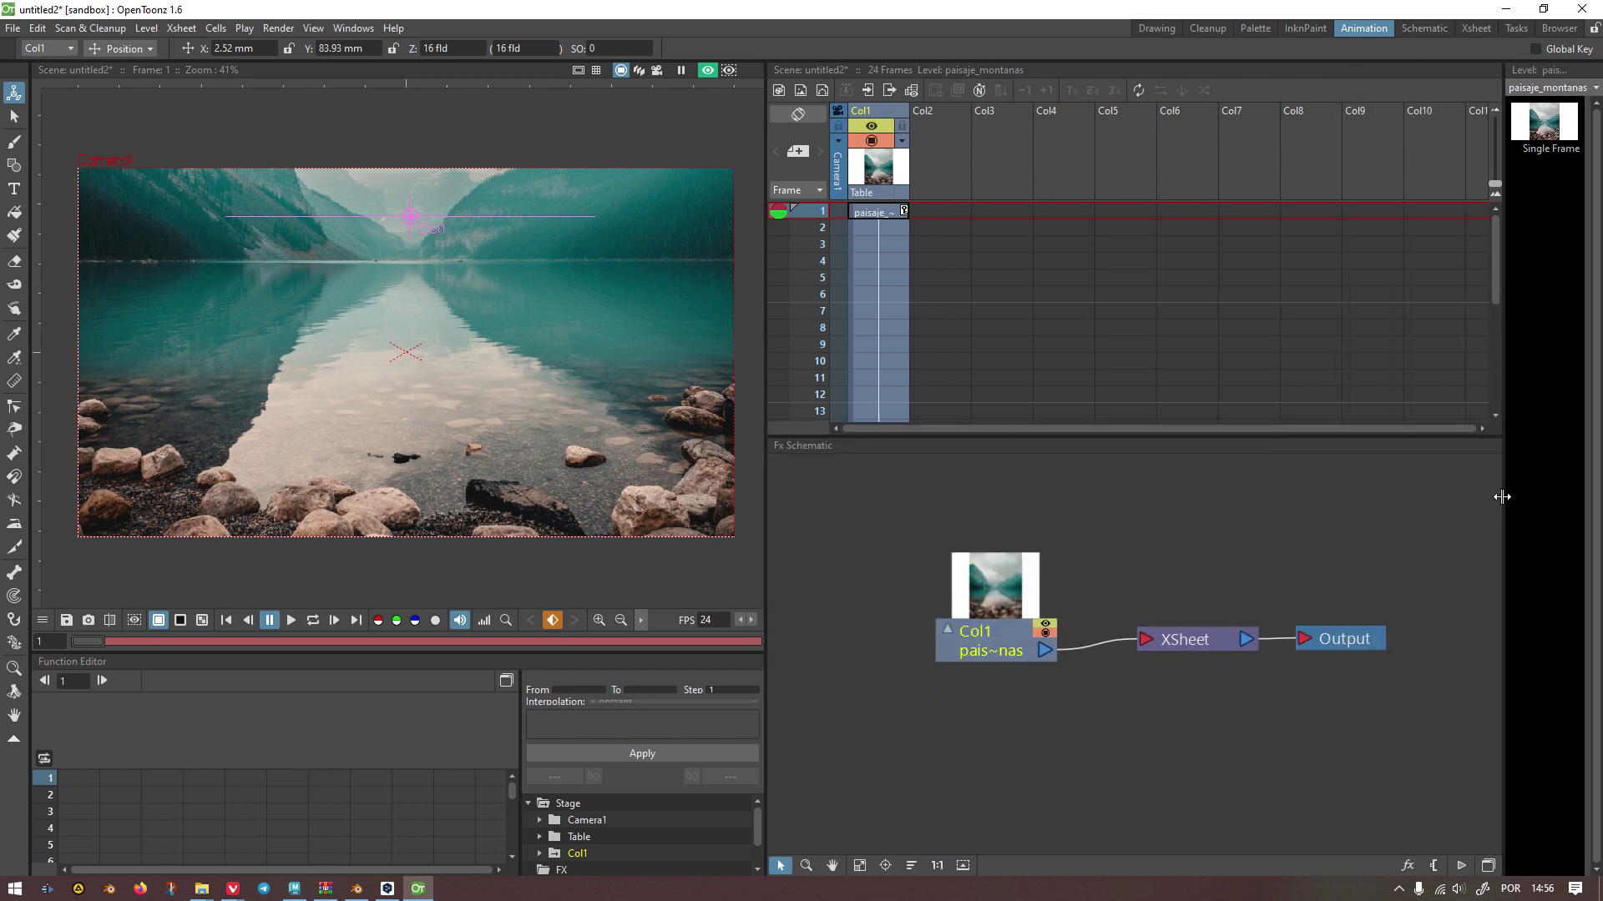
{"action": "left_click_drag", "start_coordinate": [1180, 435], "coordinate": [1181, 514]}
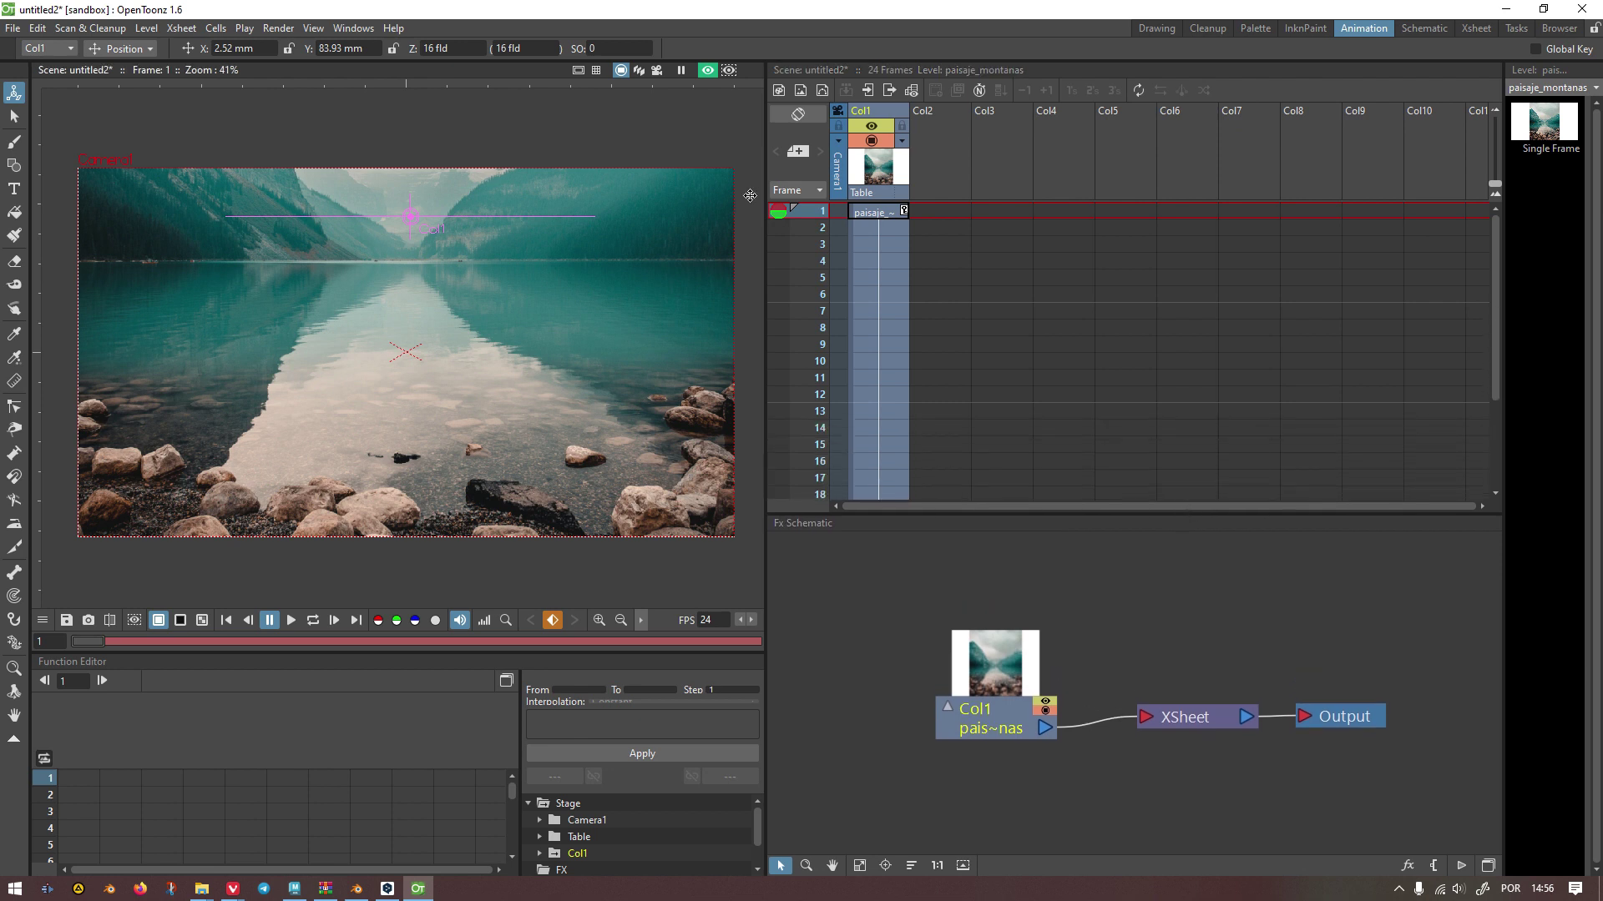
Step: Check the landscape's exposure in Col1 at frame 24 and return to frame 1
{"action": "left_click", "coordinate": [874, 165]}
{"action": "left_click", "coordinate": [867, 236]}
{"action": "scroll", "coordinate": [868, 259], "scroll_direction": "down", "scroll_amount": 3}
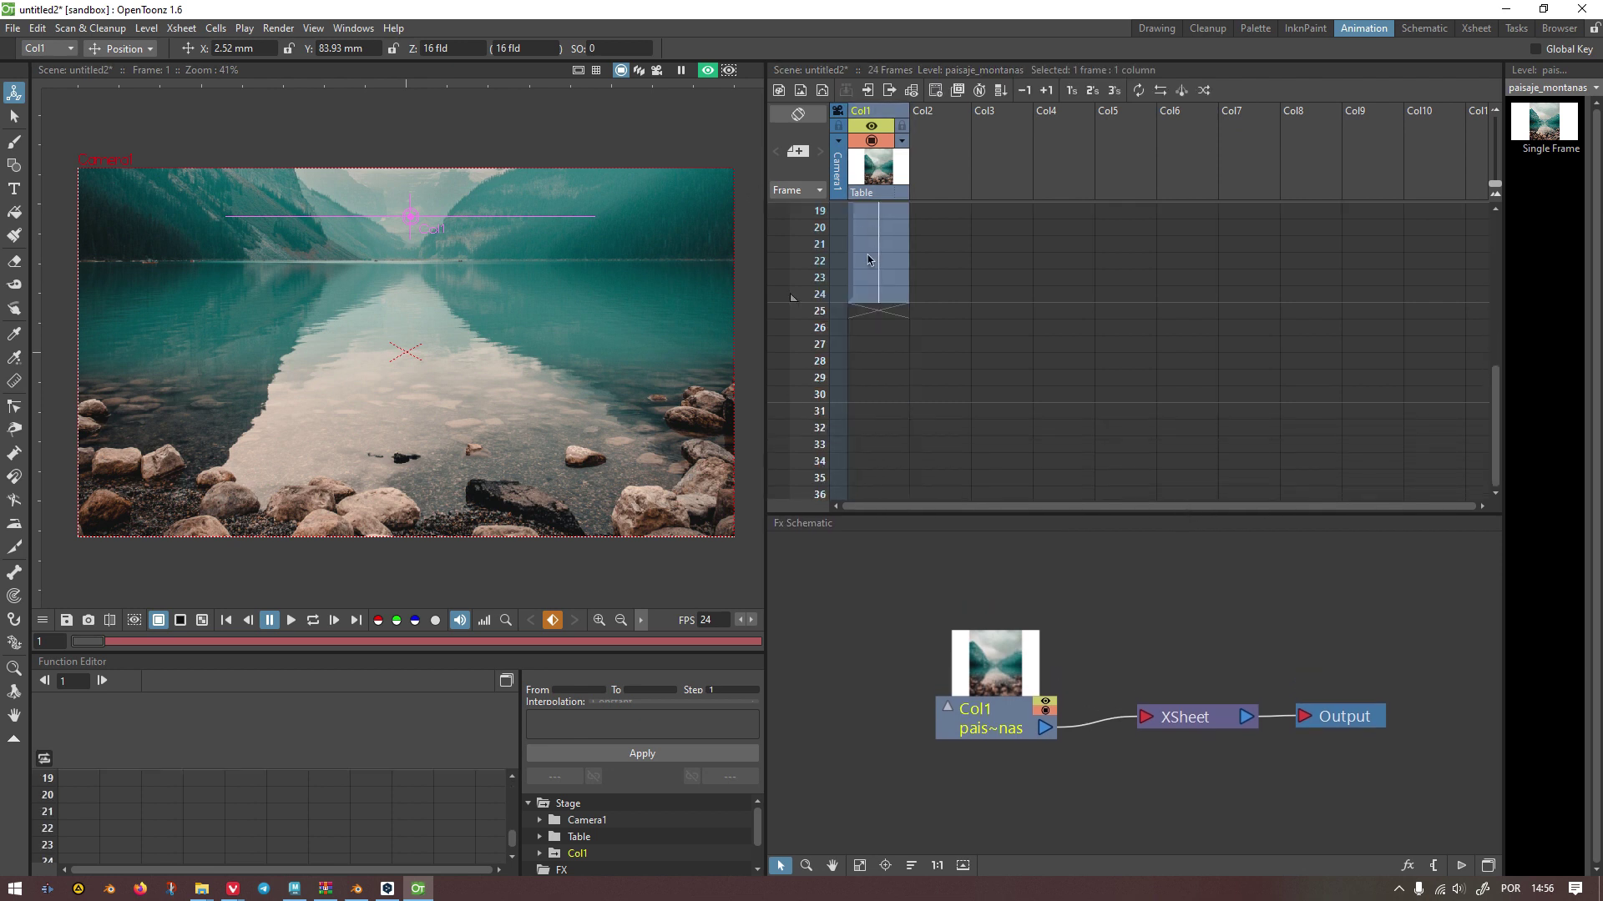
{"action": "left_click", "coordinate": [894, 289]}
{"action": "scroll", "coordinate": [888, 291], "scroll_direction": "up", "scroll_amount": 3}
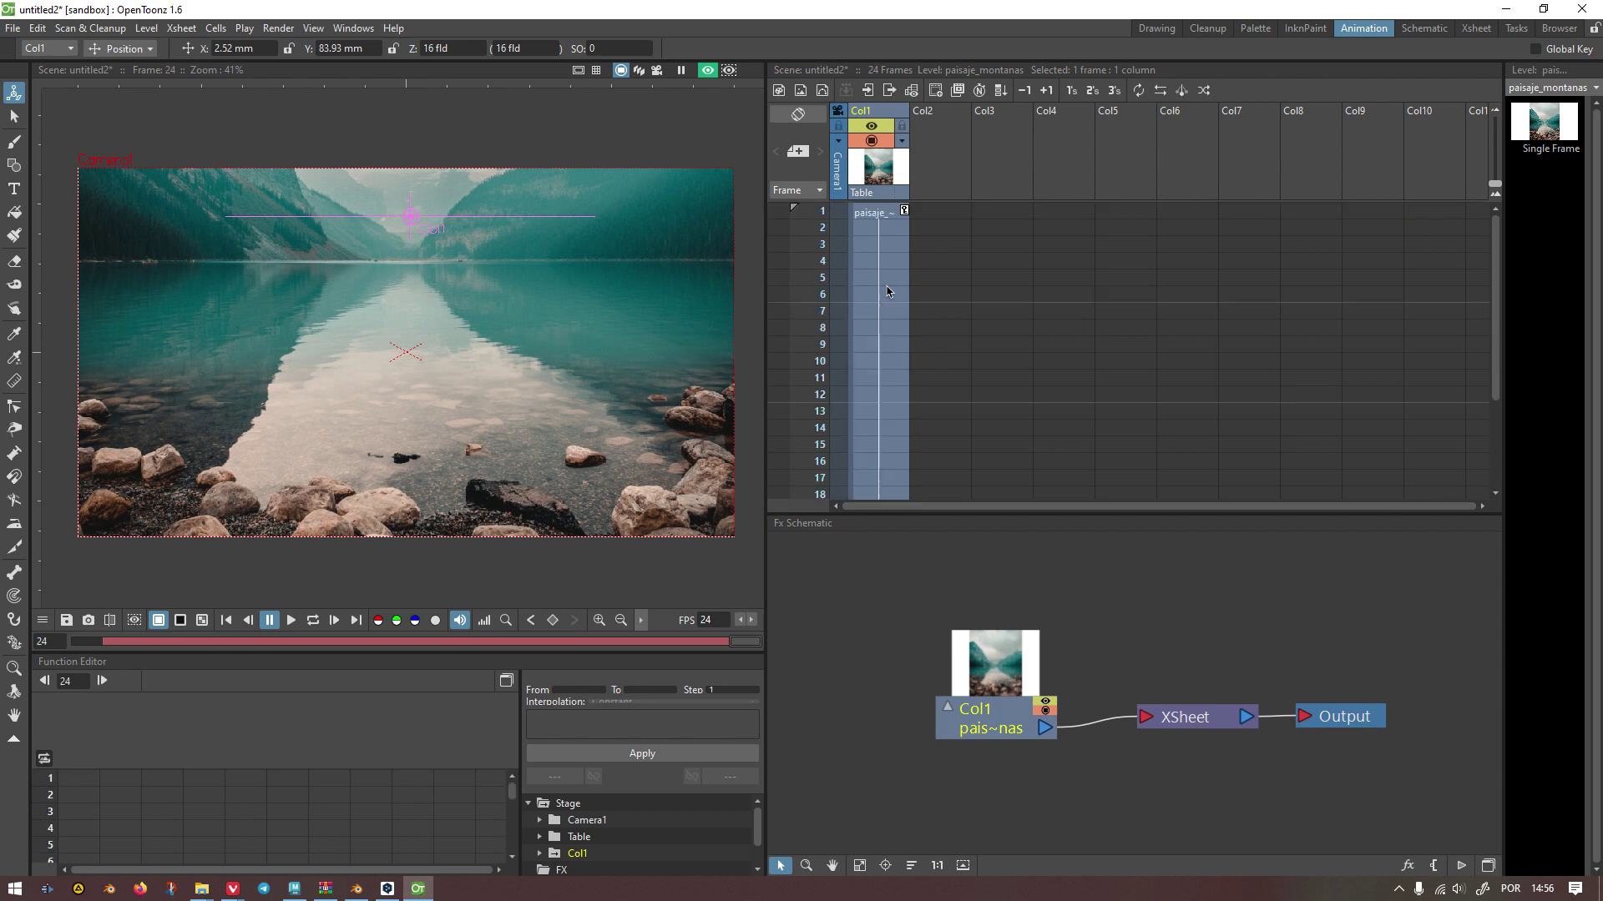
{"action": "left_click", "coordinate": [891, 212]}
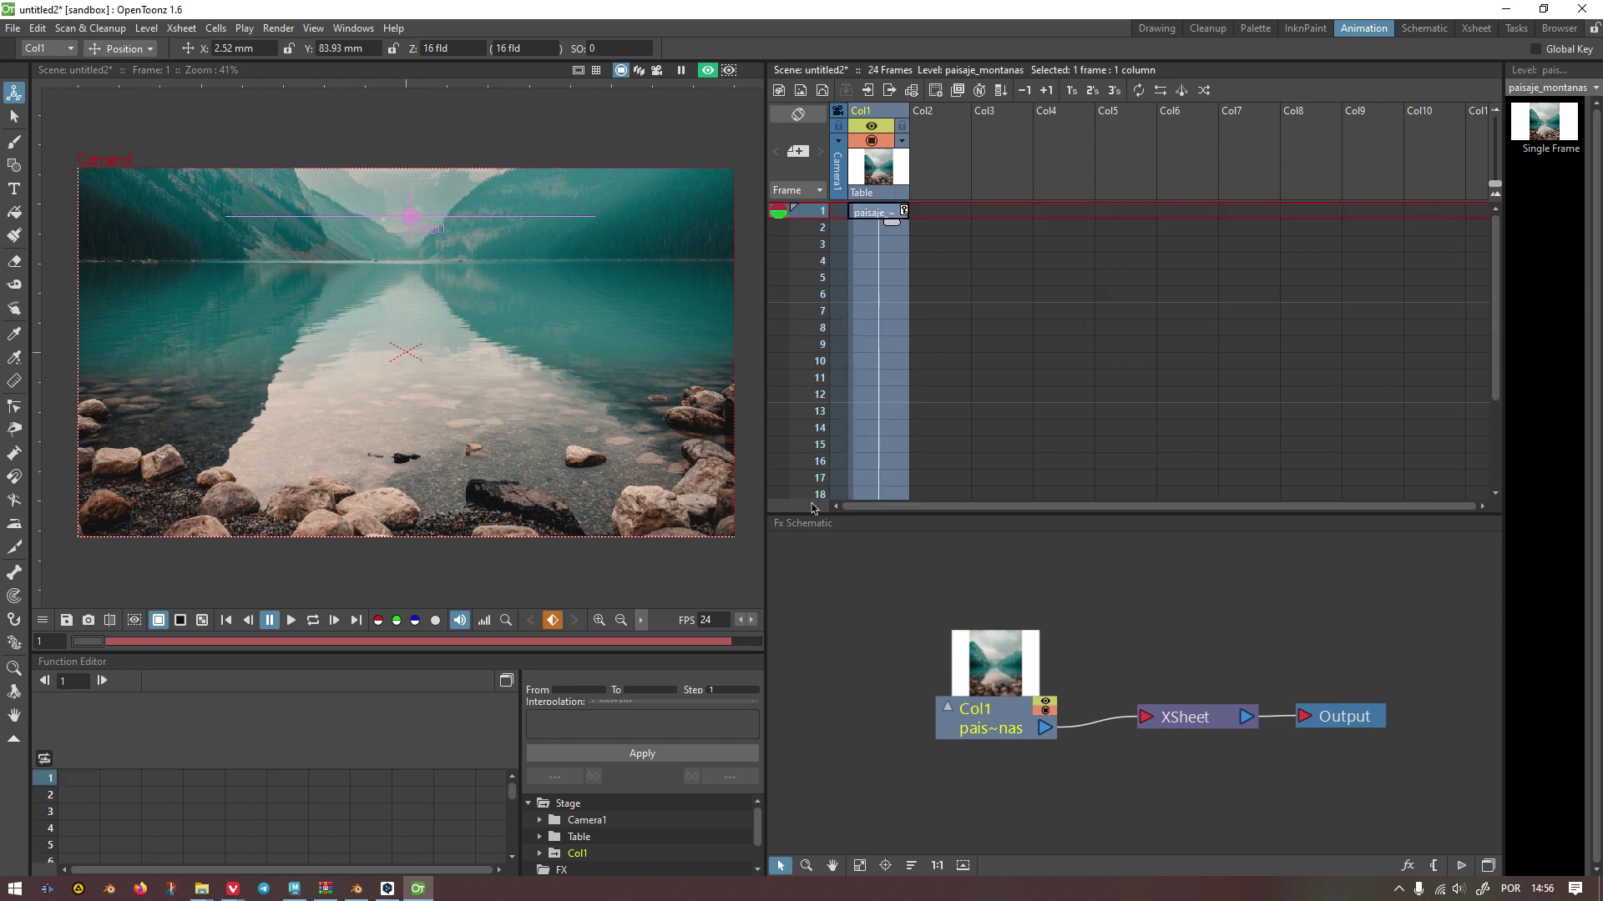
Step: Move the Col1 node farther from the XSheet node to make room between them in the FX Schematic
{"action": "left_click_drag", "start_coordinate": [960, 653], "coordinate": [839, 647]}
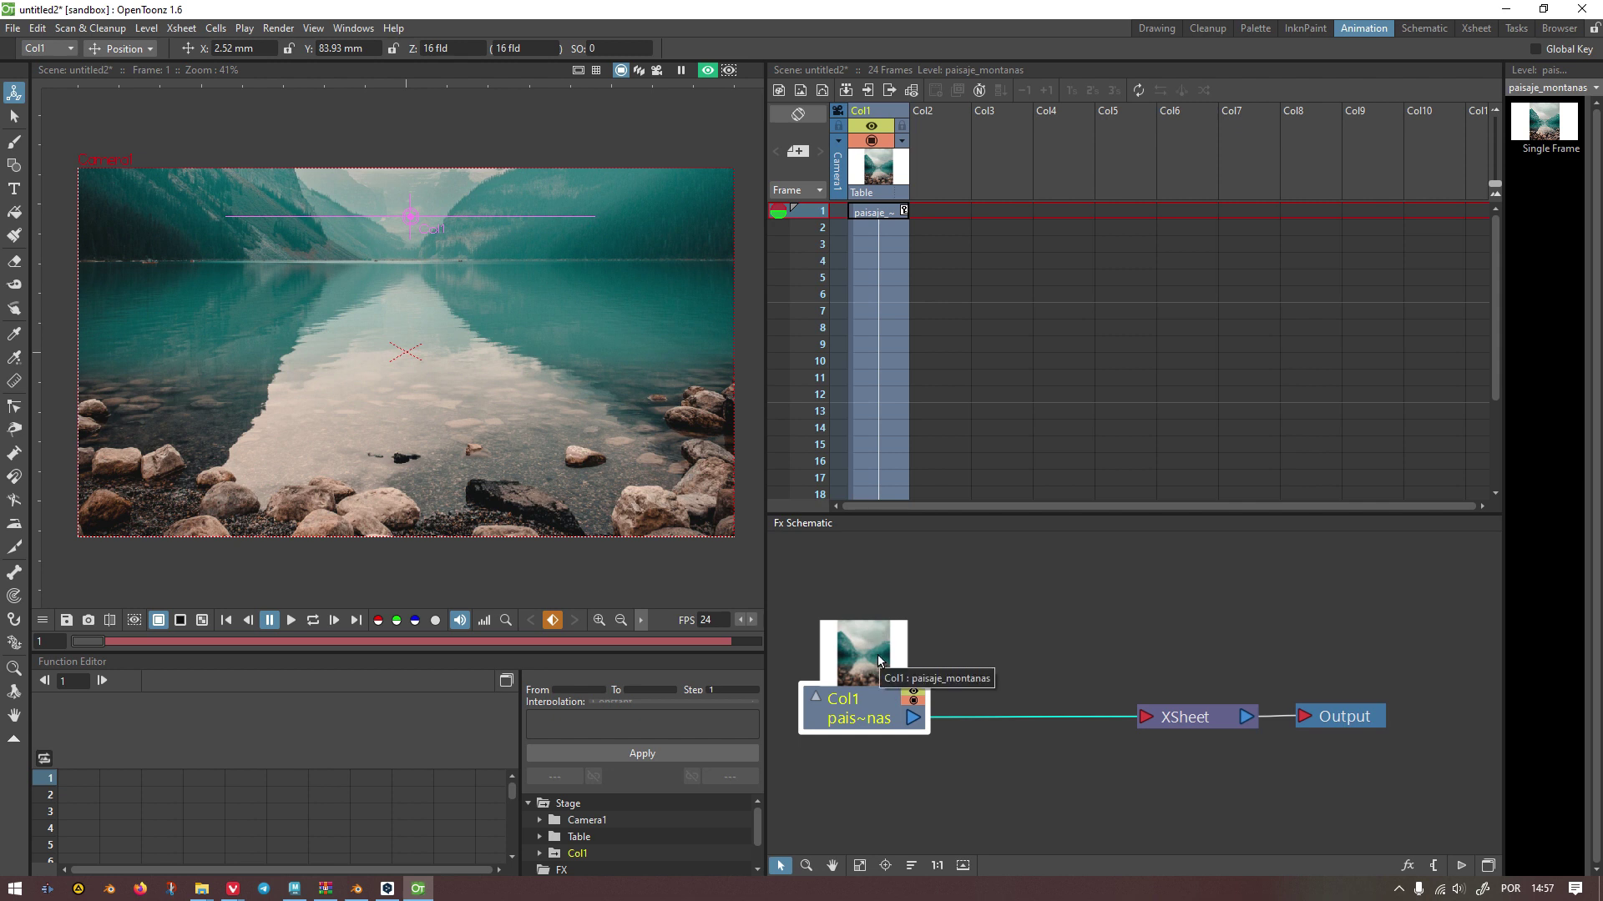
{"action": "left_click", "coordinate": [1035, 664]}
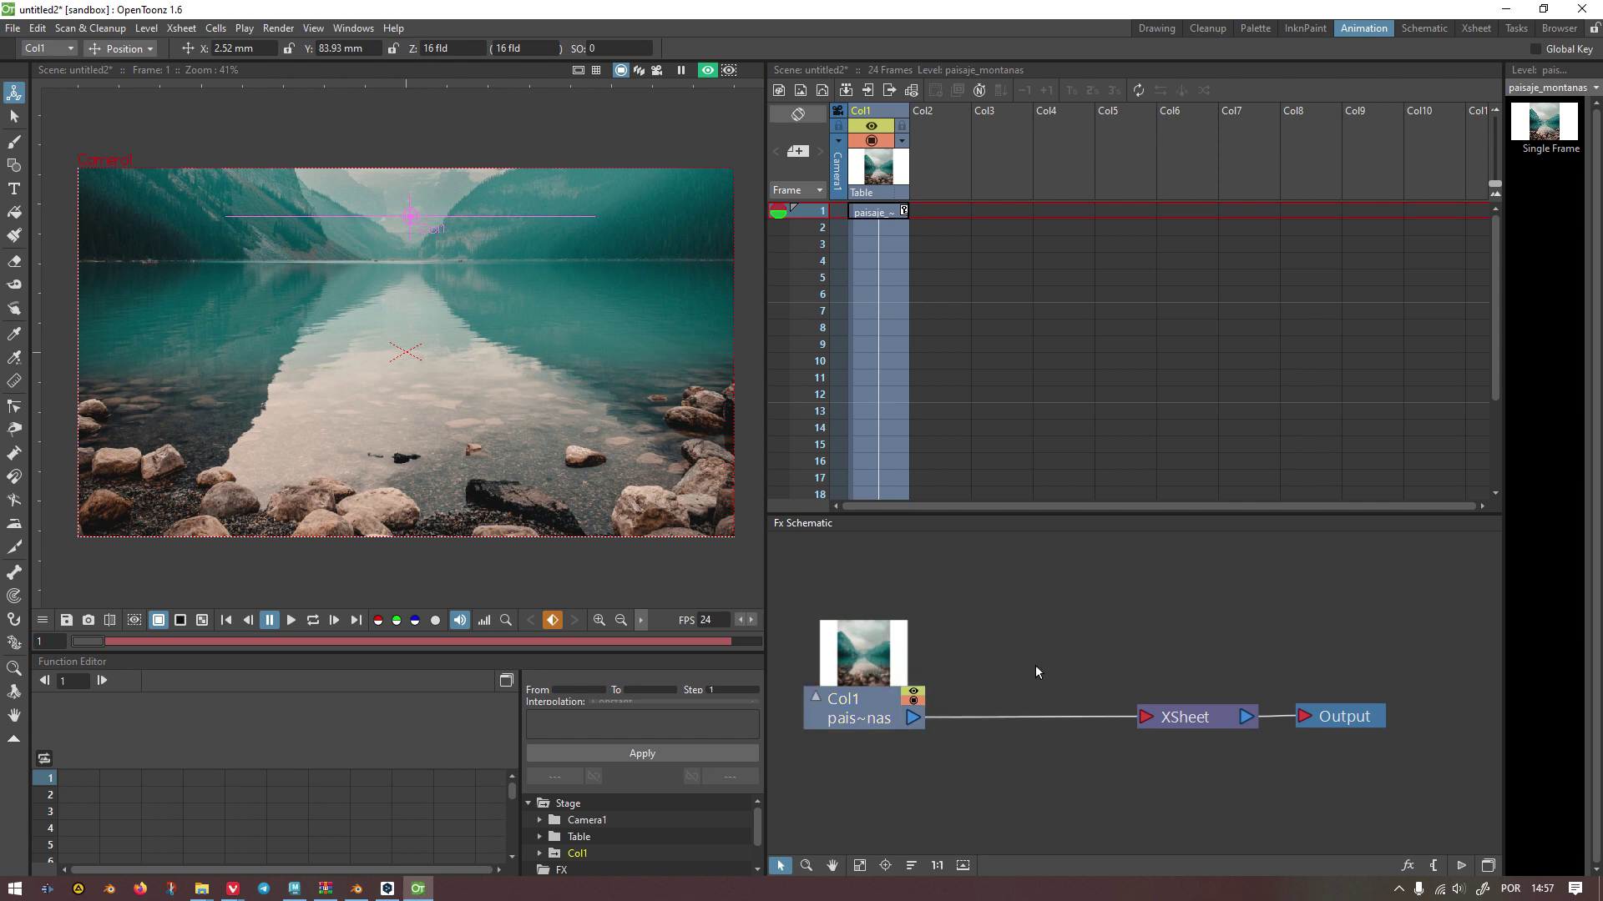
{"action": "scroll", "coordinate": [1053, 647], "scroll_direction": "left", "scroll_amount": 3}
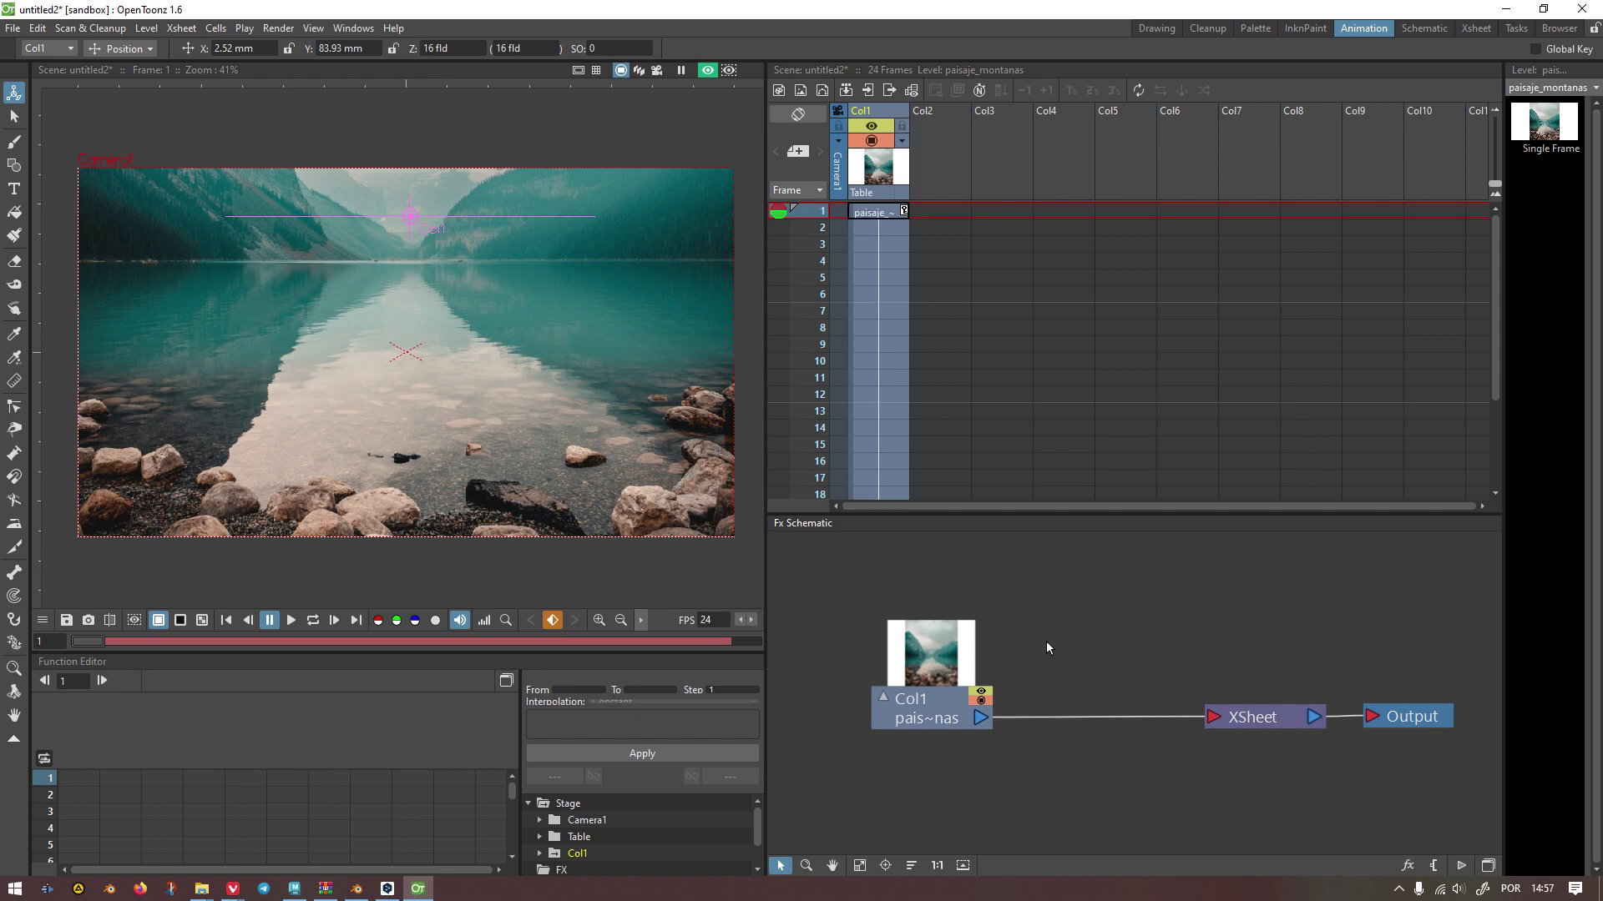
{"action": "left_click", "coordinate": [949, 648]}
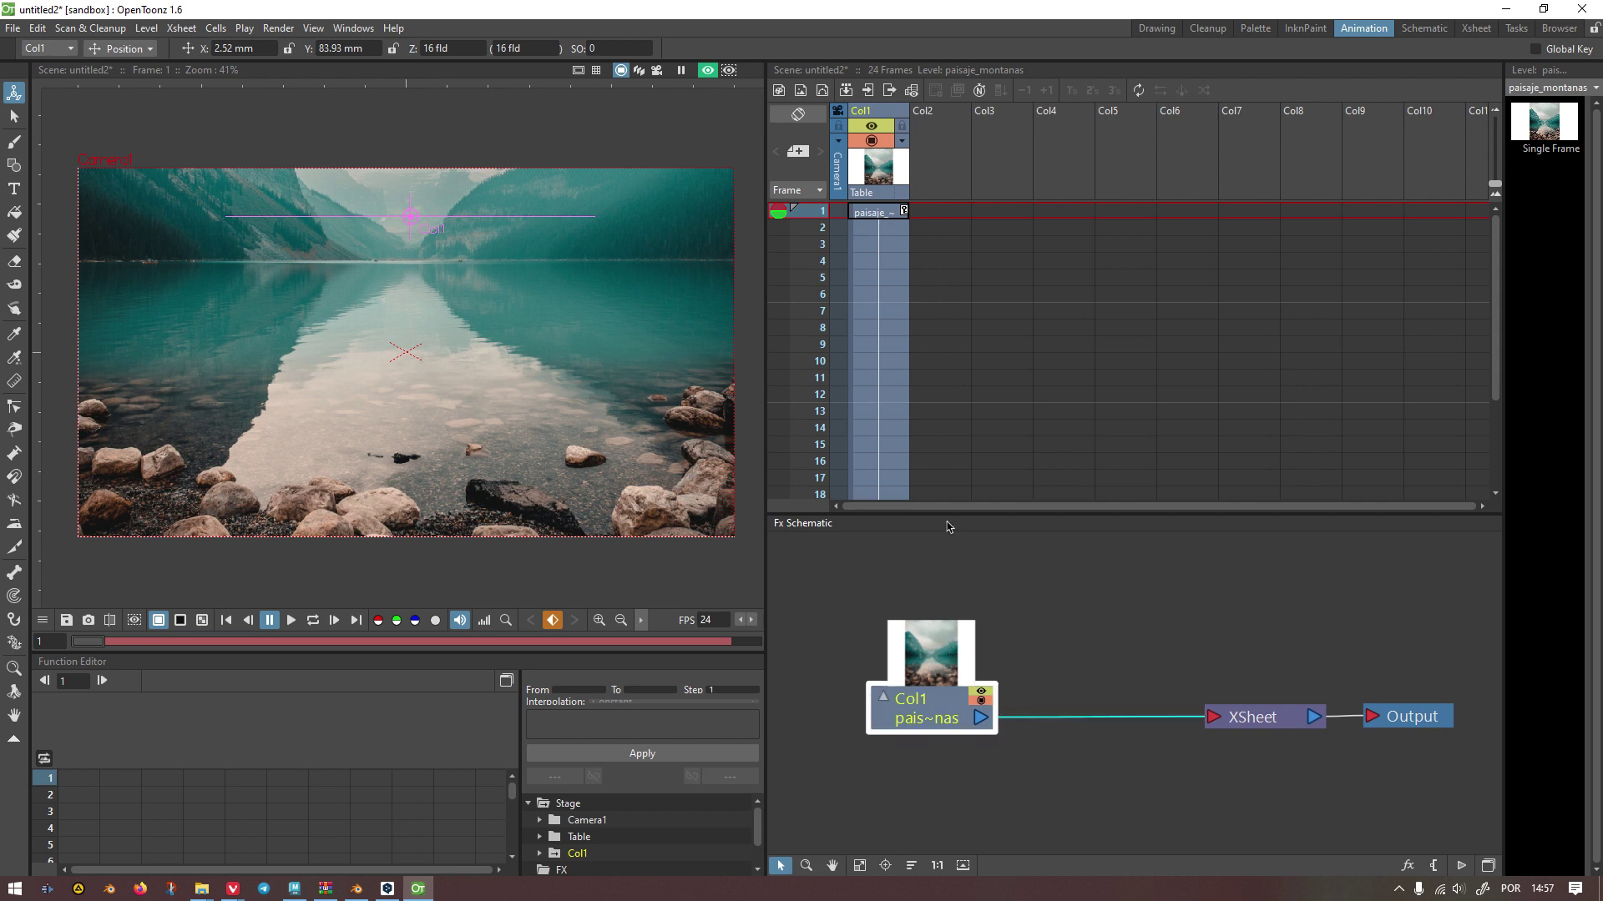
{"action": "left_click_drag", "start_coordinate": [930, 668], "coordinate": [881, 660]}
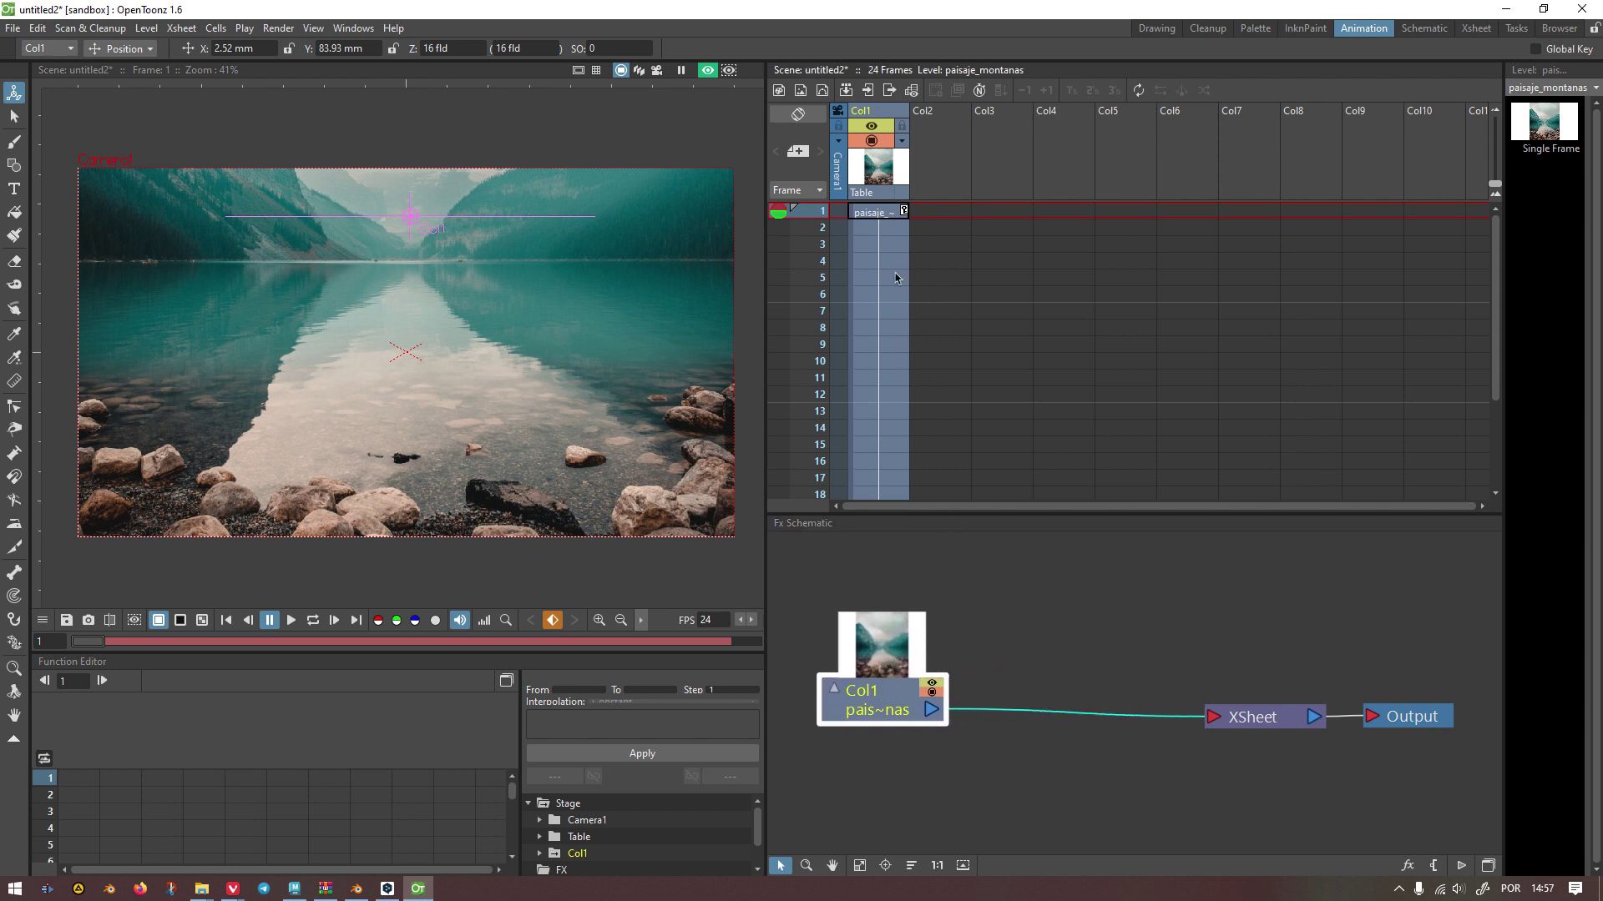
Step: Examine how far the image in Col1 extends from its first to its last frame, ending on frame 1
{"action": "left_click", "coordinate": [862, 215]}
{"action": "scroll", "coordinate": [868, 251], "scroll_direction": "down", "scroll_amount": 5}
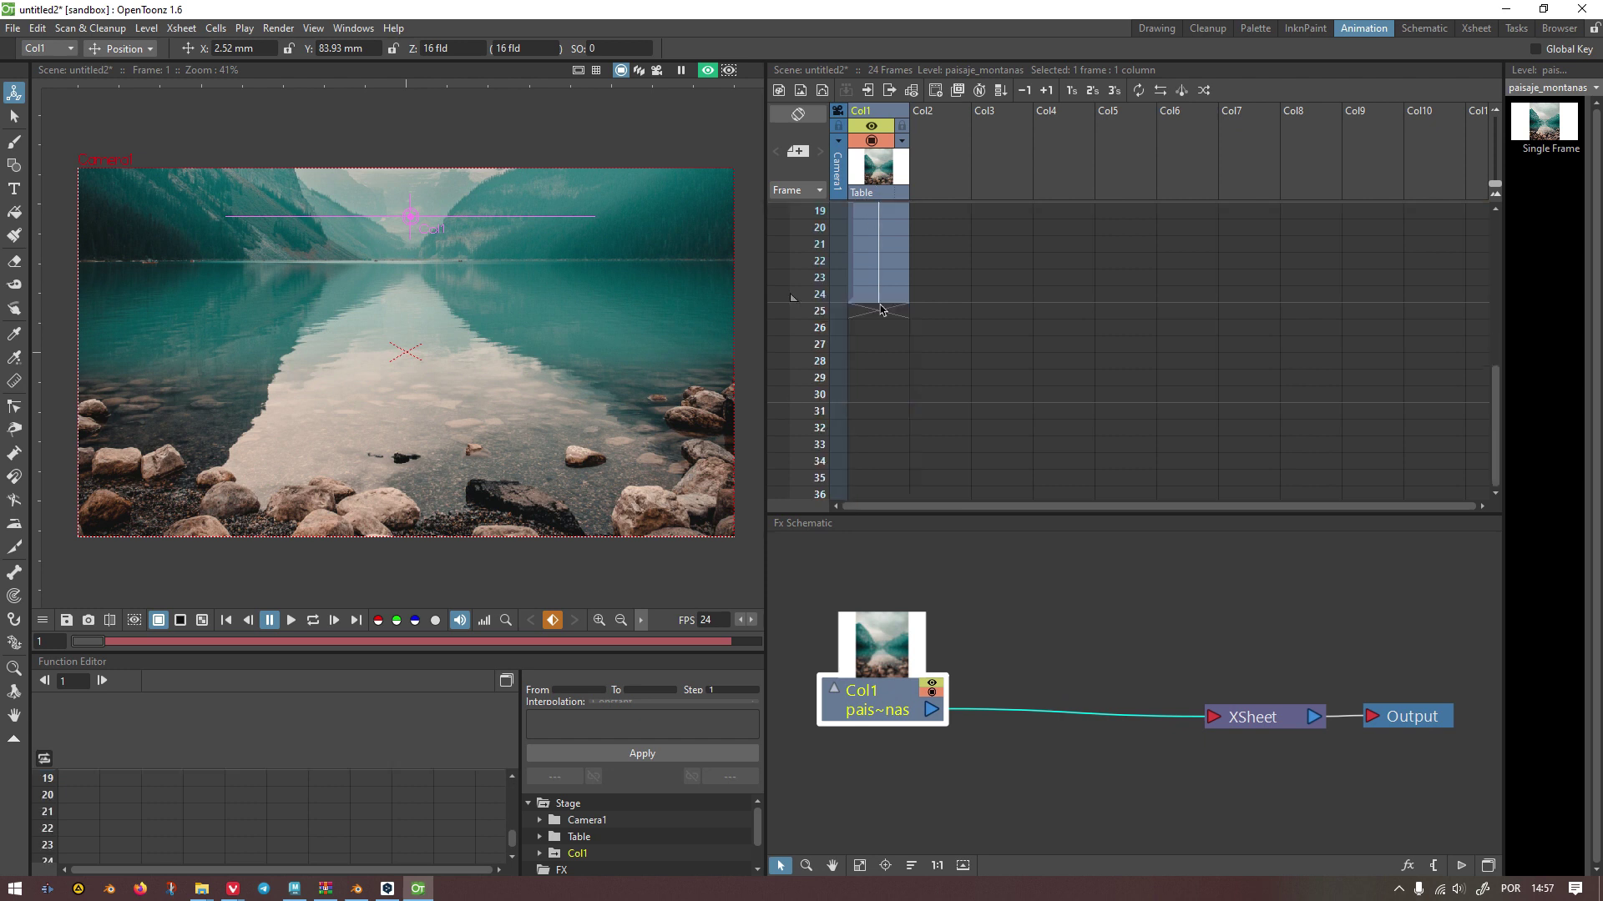
{"action": "left_click", "coordinate": [865, 298]}
{"action": "scroll", "coordinate": [865, 306], "scroll_direction": "up", "scroll_amount": 5}
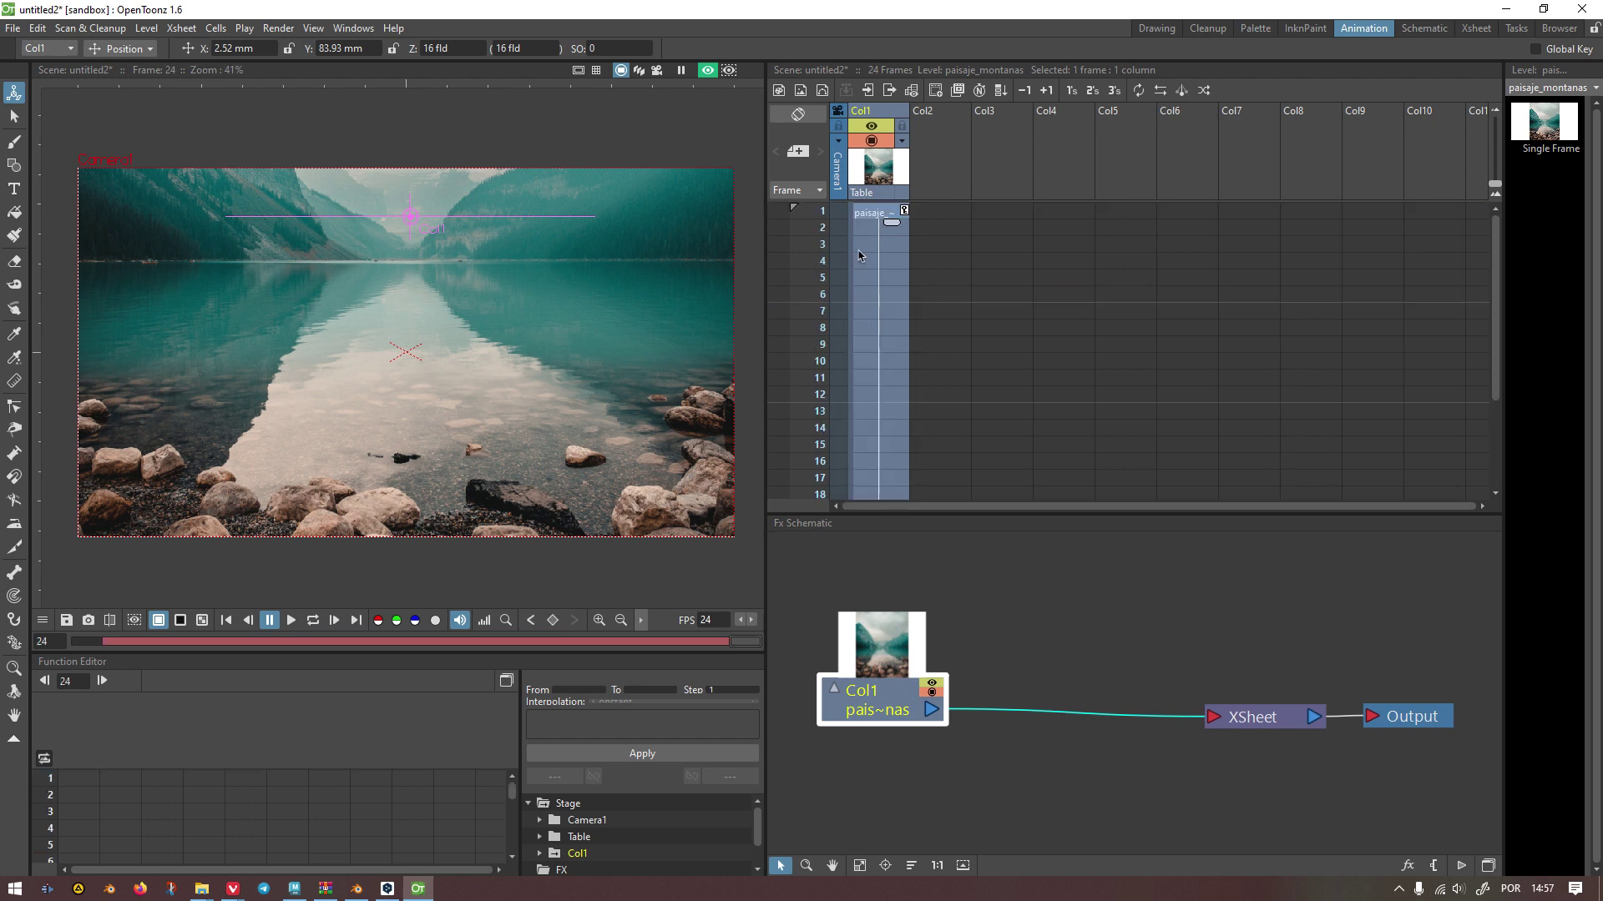
{"action": "scroll", "coordinate": [861, 262], "scroll_direction": "down", "scroll_amount": 5}
{"action": "scroll", "coordinate": [868, 262], "scroll_direction": "up", "scroll_amount": 5}
{"action": "left_click", "coordinate": [872, 215]}
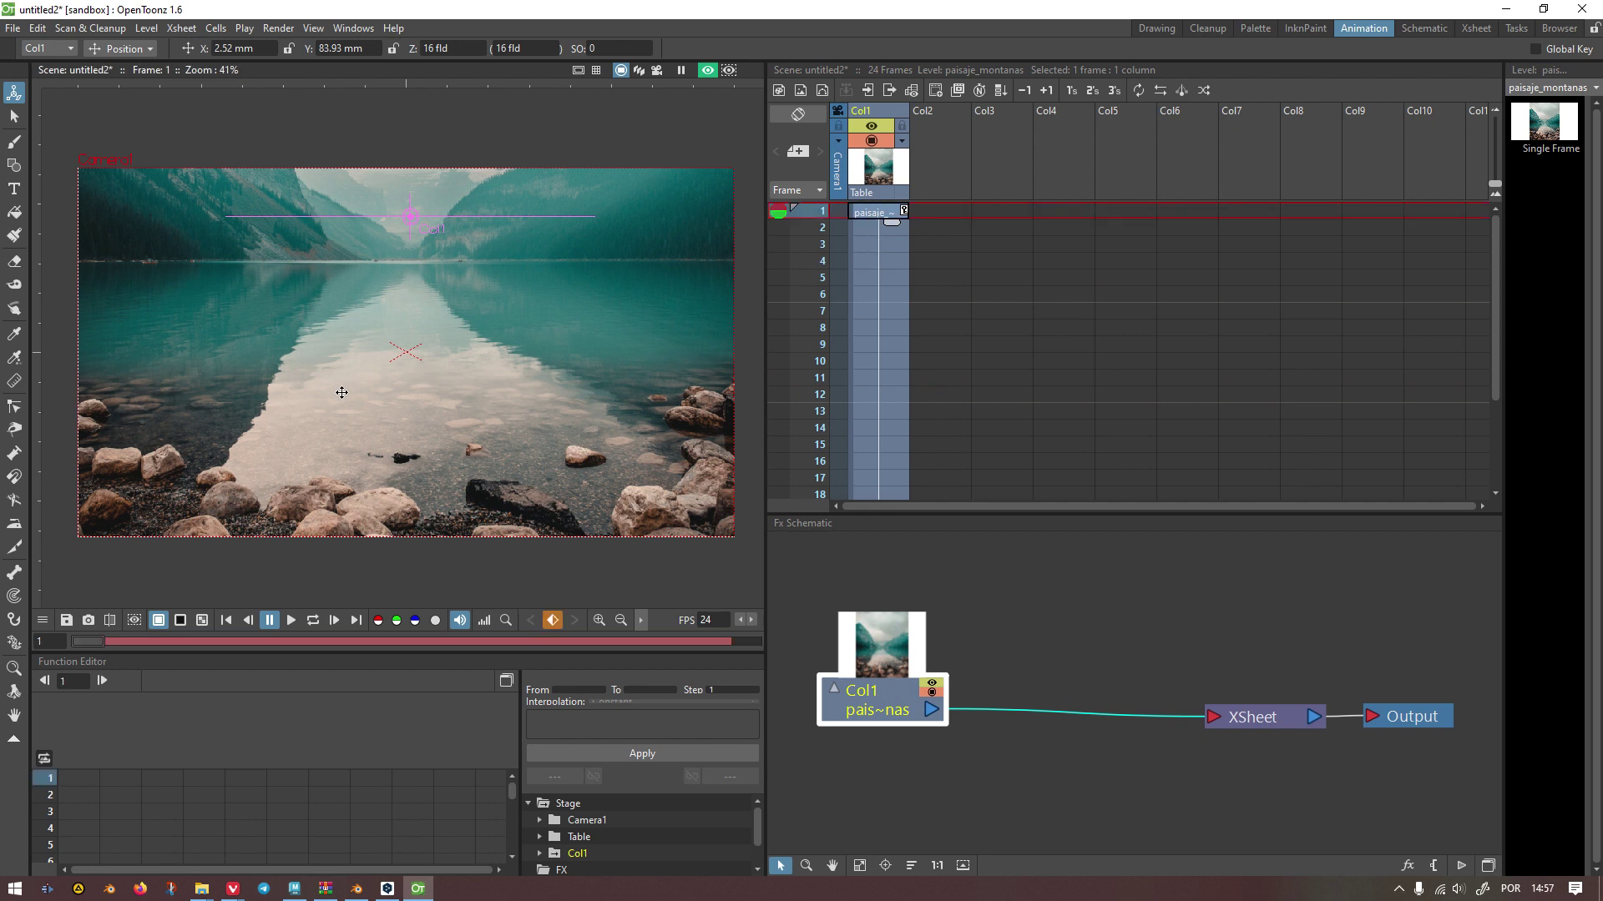
Step: Compare the landscape with Preview off and on, leaving Preview enabled and the camera frame in view
{"action": "left_click", "coordinate": [708, 71]}
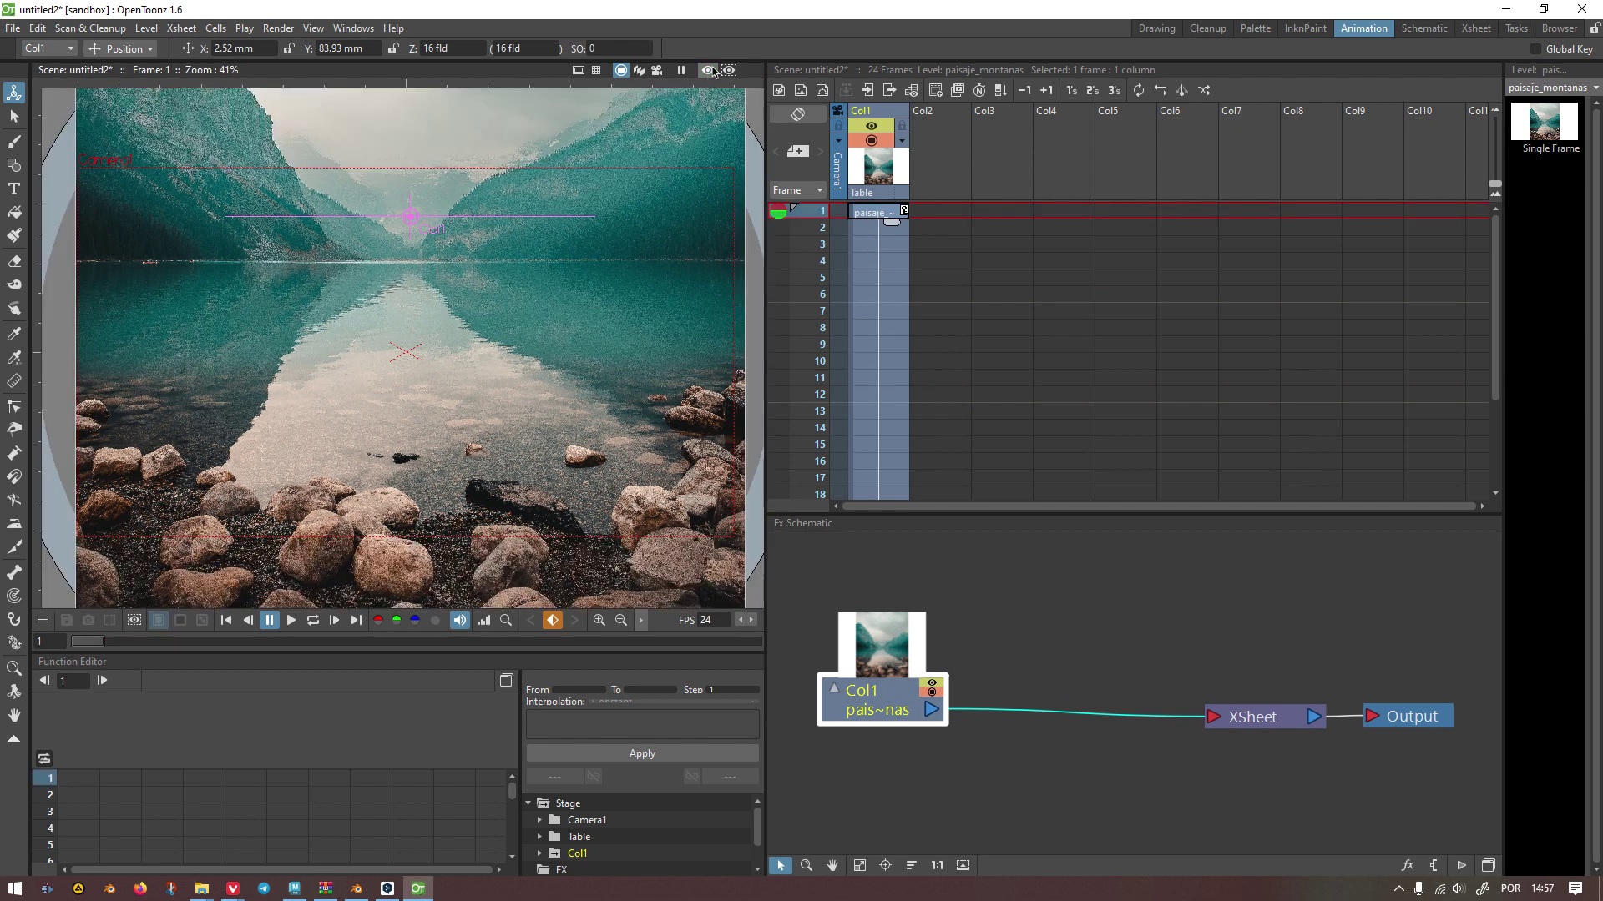
{"action": "left_click", "coordinate": [708, 71]}
{"action": "left_click", "coordinate": [707, 72]}
{"action": "scroll", "coordinate": [320, 507], "scroll_direction": "down", "scroll_amount": 2}
{"action": "scroll", "coordinate": [319, 508], "scroll_direction": "up", "scroll_amount": 4}
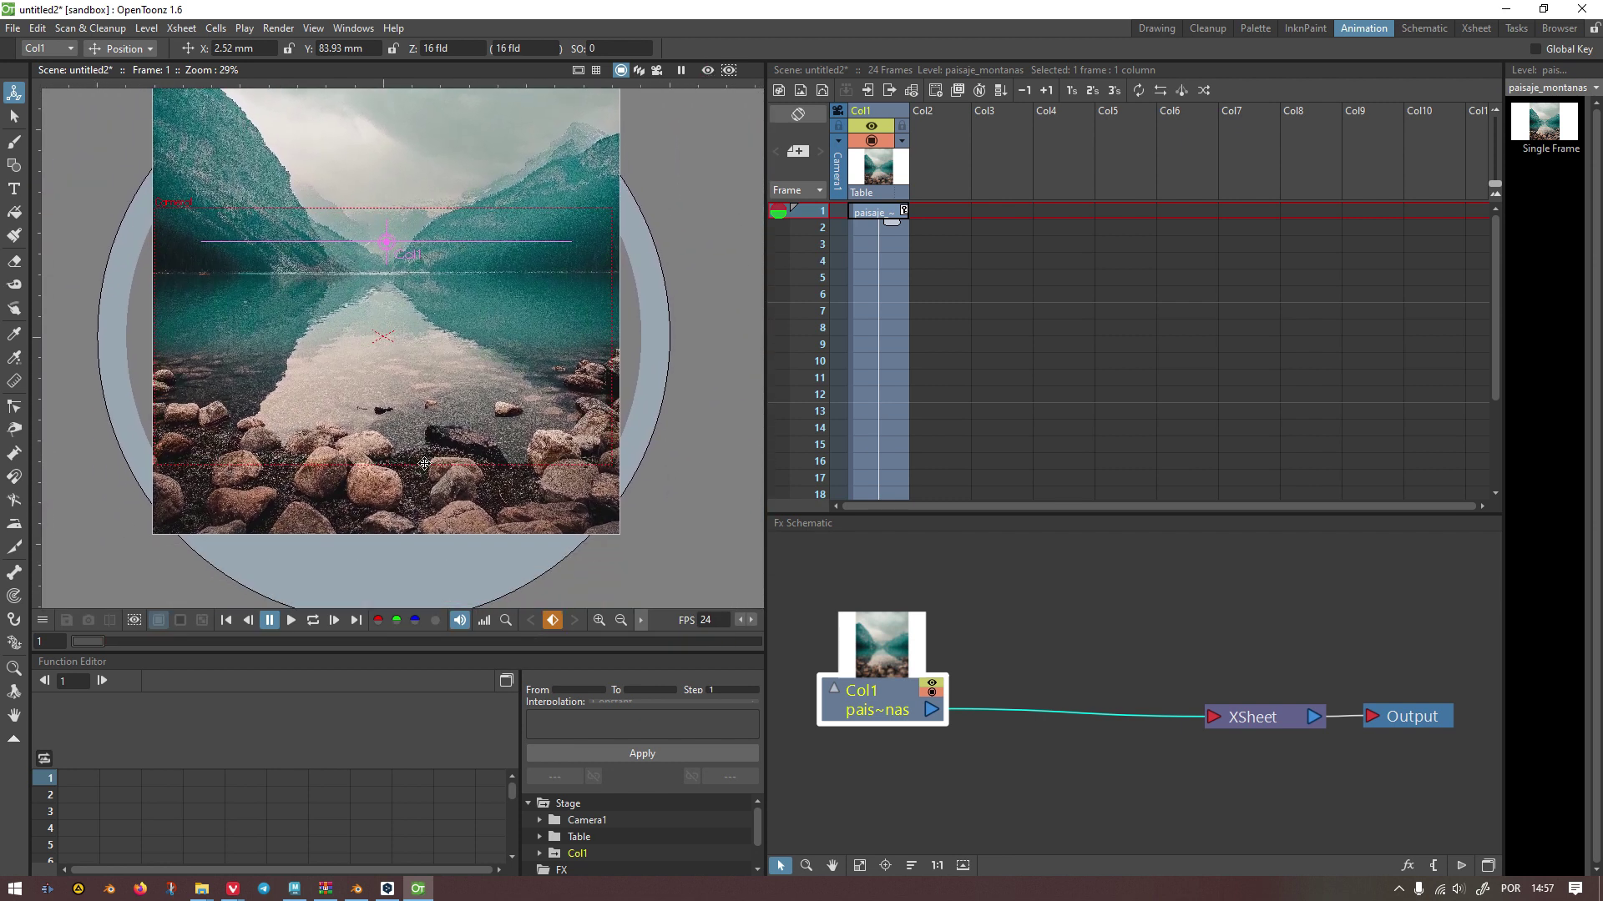
{"action": "left_click", "coordinate": [708, 72]}
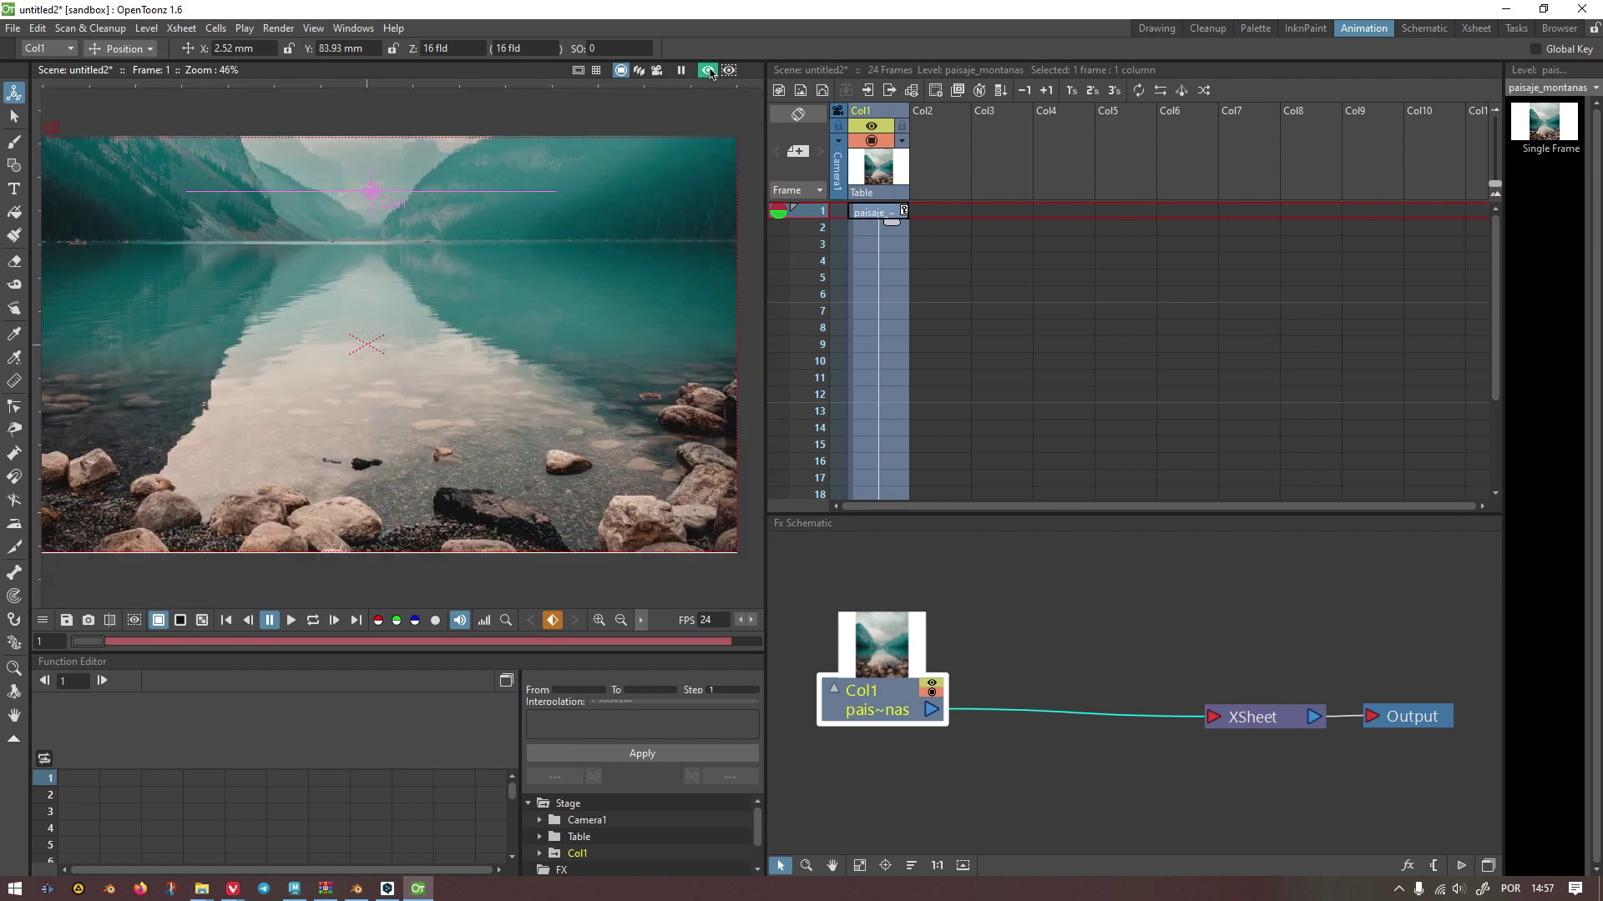
{"action": "left_click_drag", "start_coordinate": [444, 359], "coordinate": [469, 371]}
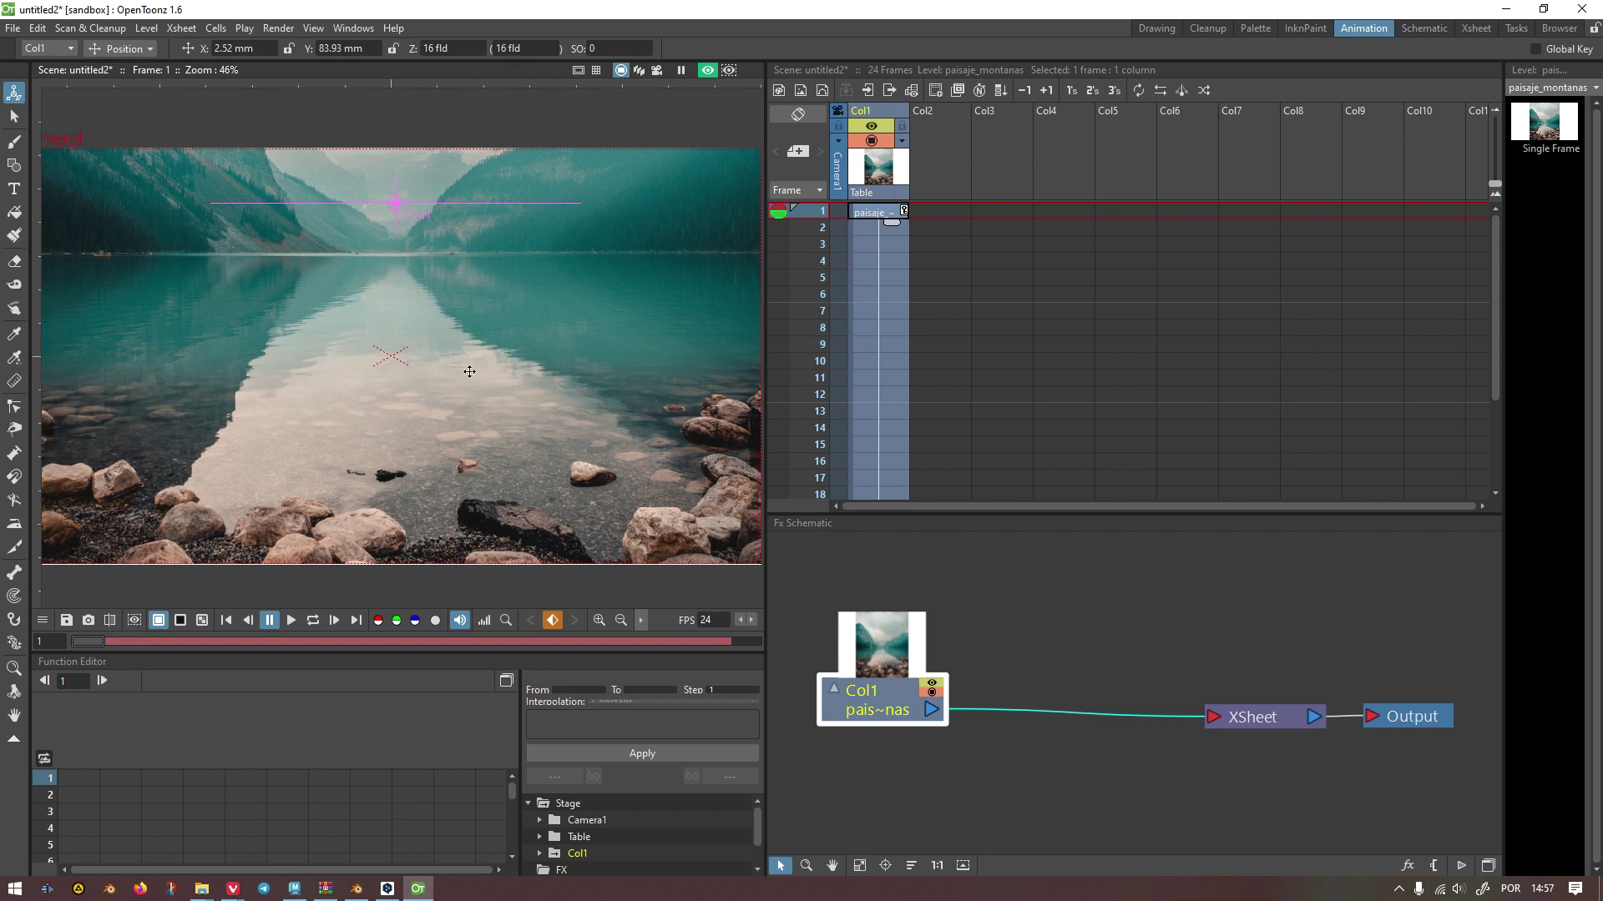
{"action": "scroll", "coordinate": [469, 371], "scroll_direction": "down", "scroll_amount": 1}
Step: Switch to the Stage Schematic to view the Col1 node and return to the FX Schematic
{"action": "left_click_drag", "start_coordinate": [919, 680], "coordinate": [931, 576]}
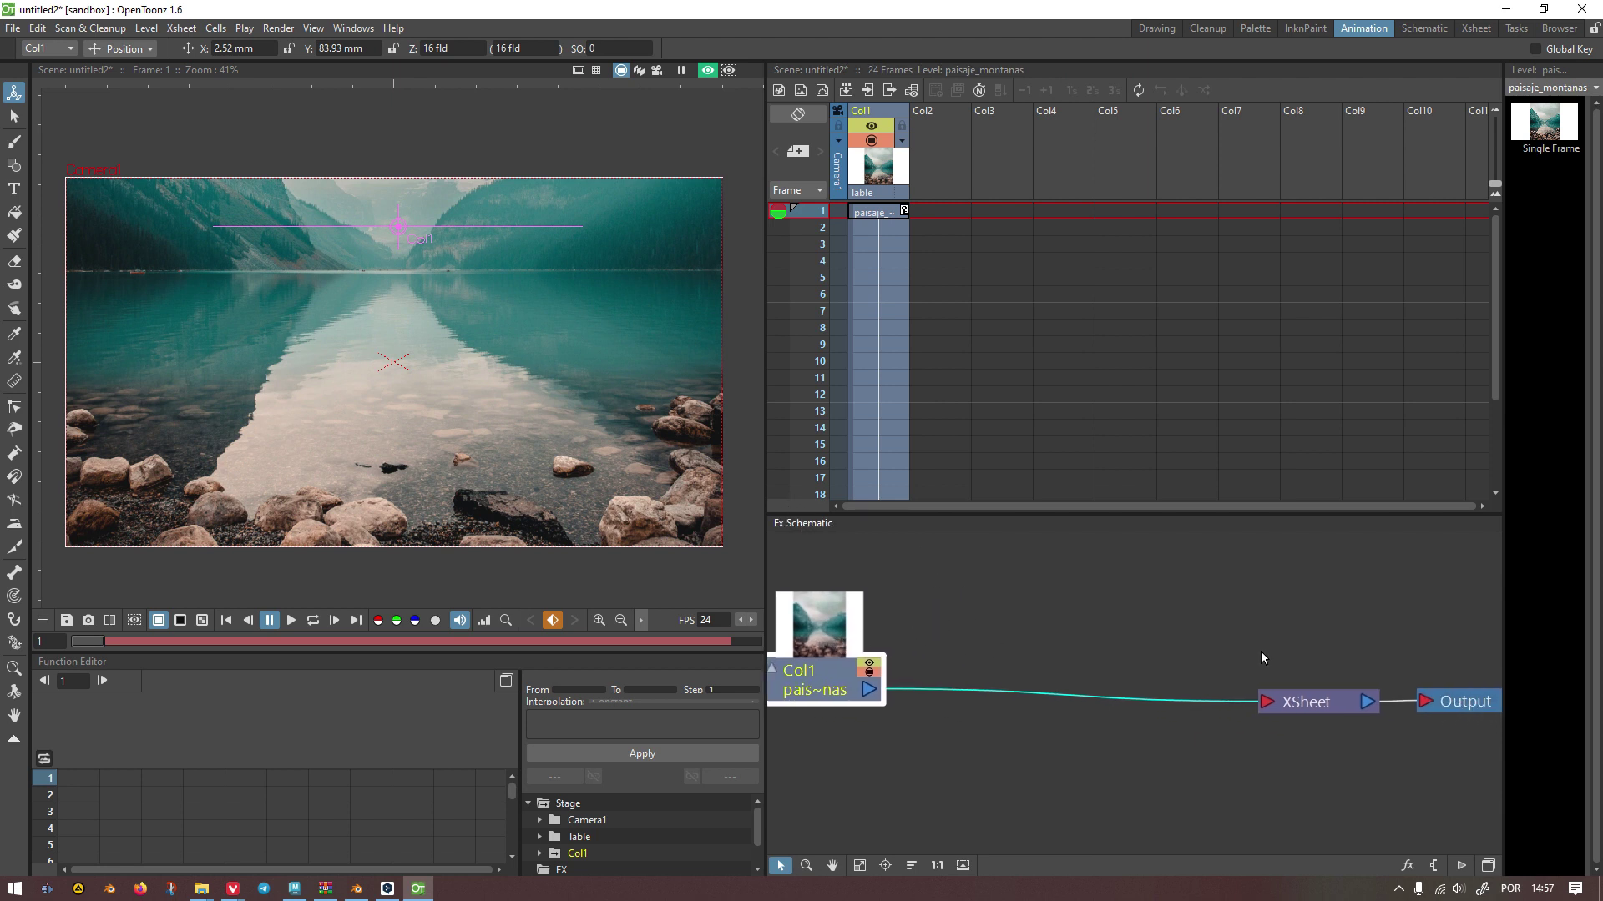
{"action": "left_click", "coordinate": [1487, 866]}
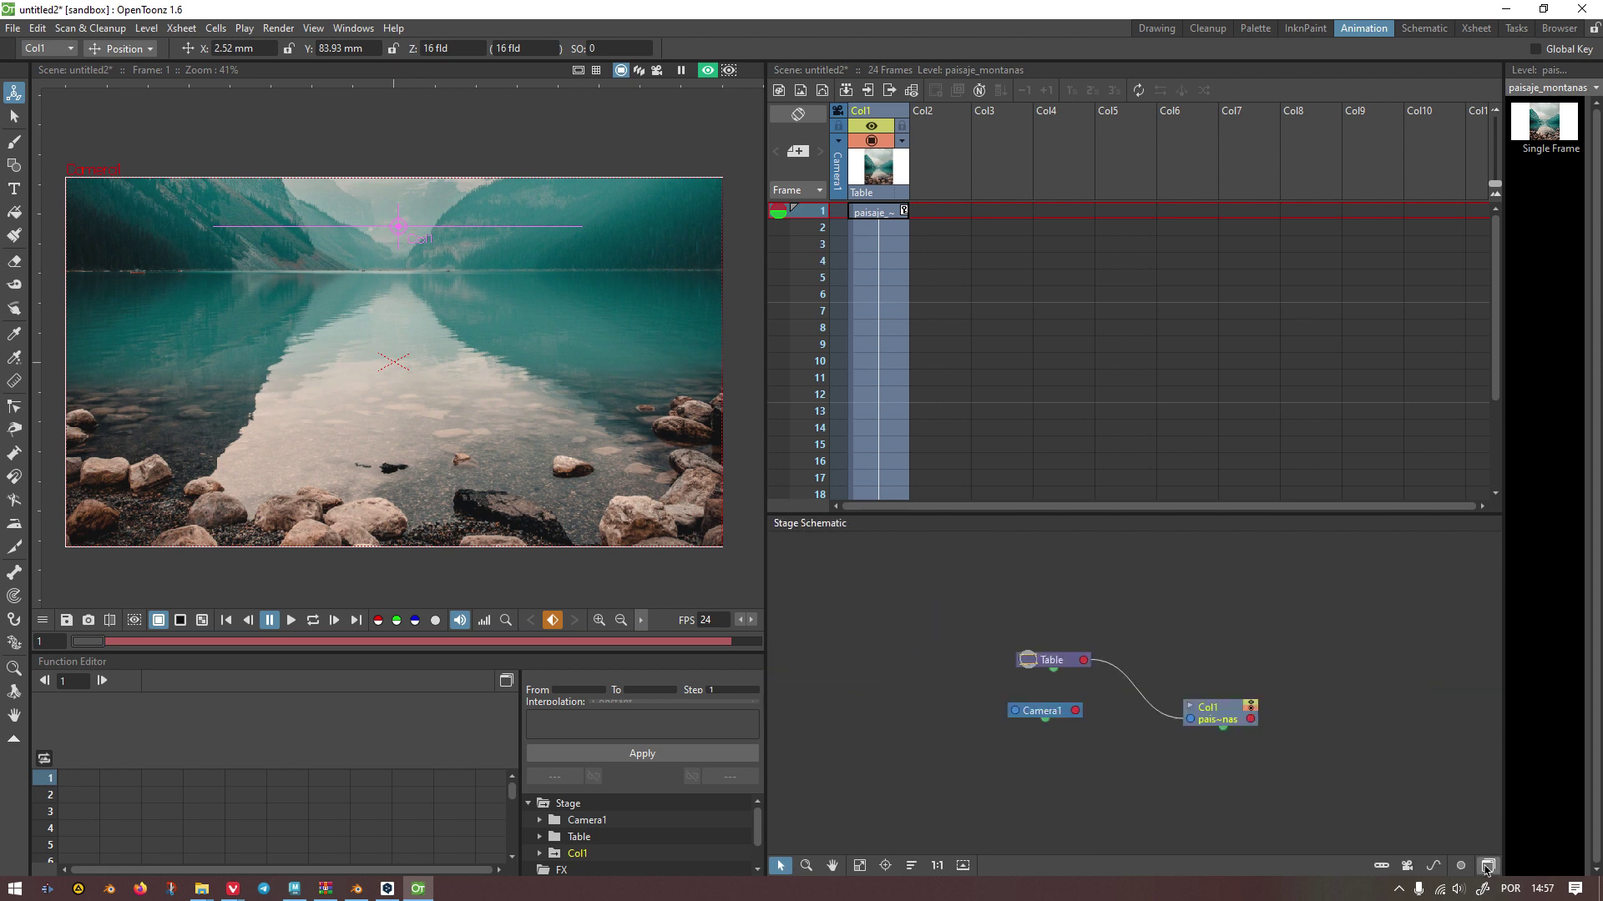
{"action": "left_click", "coordinate": [1189, 708]}
{"action": "left_click", "coordinate": [1486, 865]}
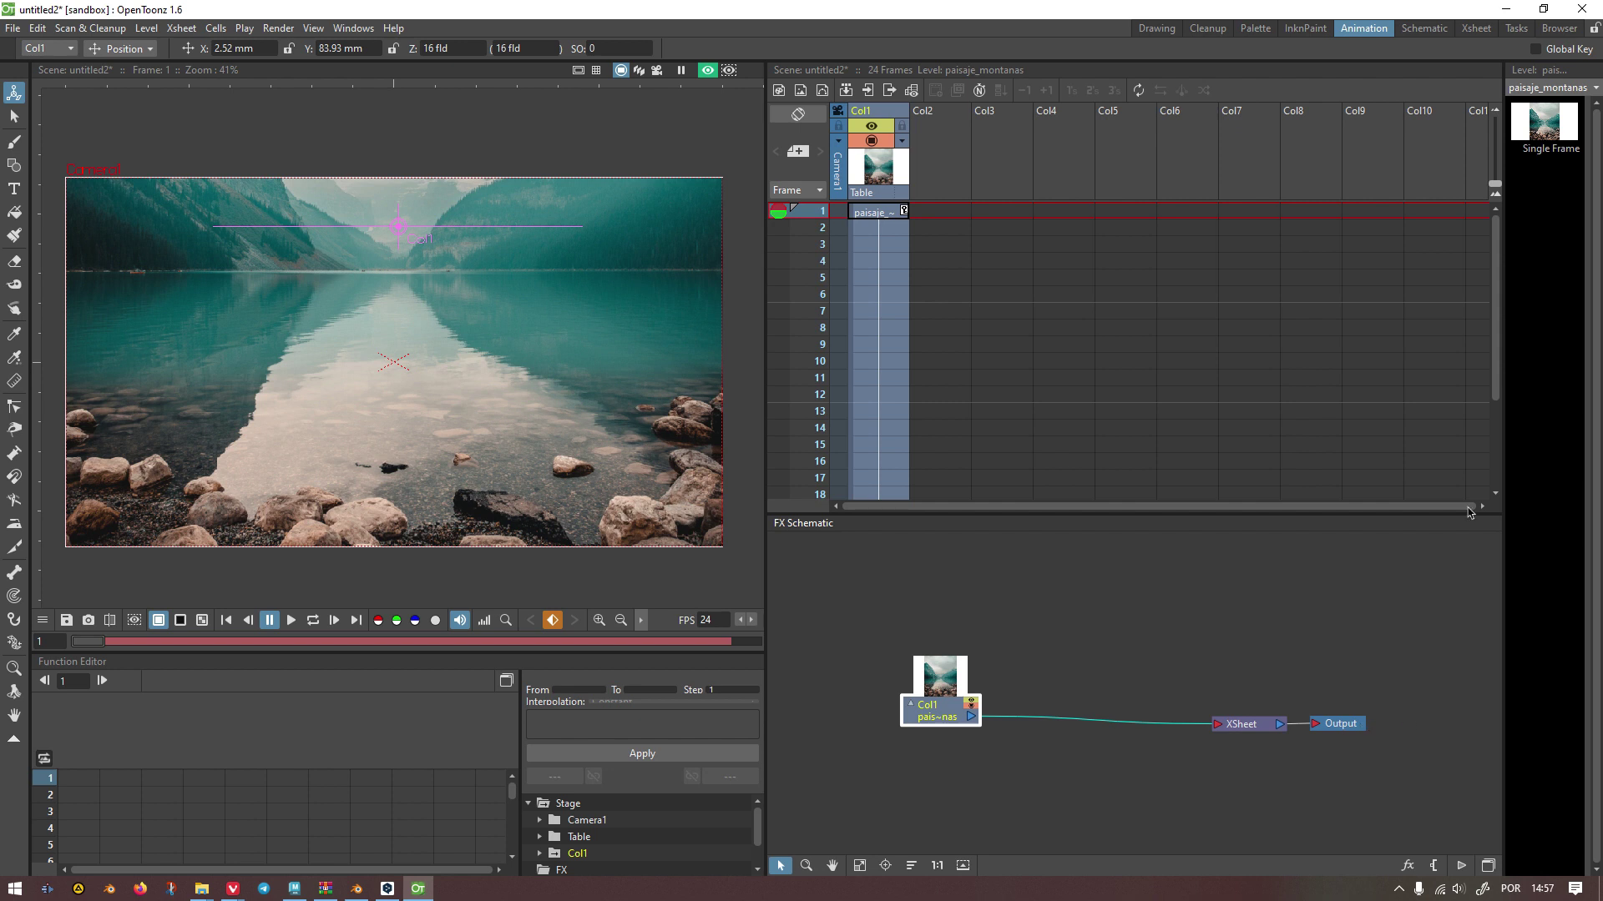
Step: Dock the Level Strip beside the Xsheet, above a full-width FX Schematic
{"action": "left_click_drag", "start_coordinate": [1548, 69], "coordinate": [1507, 280]}
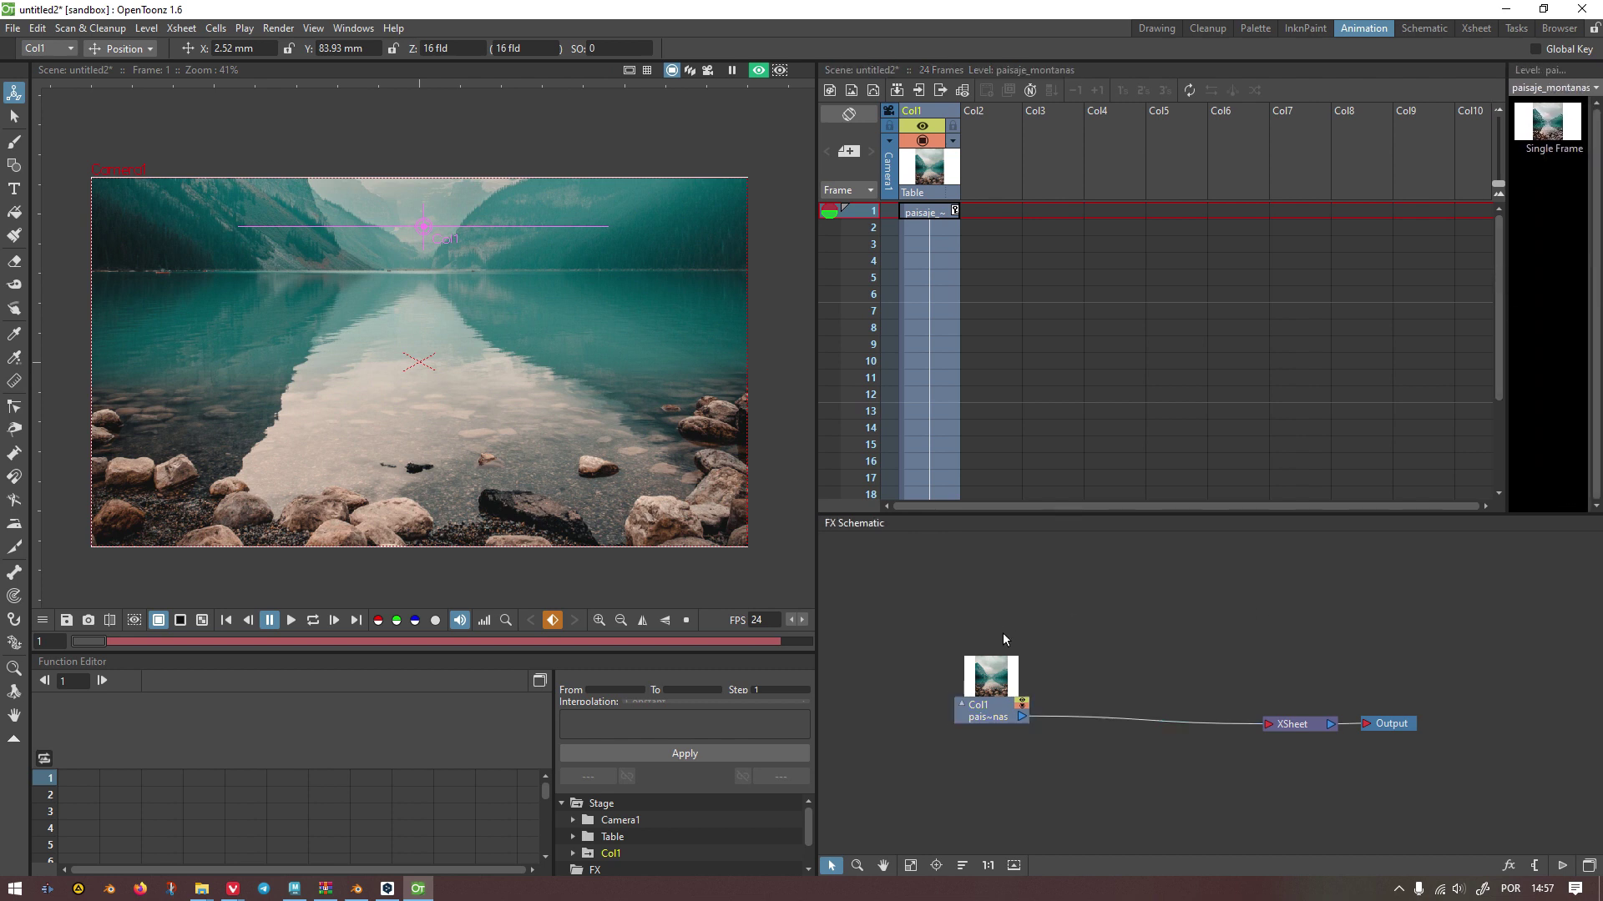
Step: Widen the Xsheet and FX Schematic area by narrowing the viewer, and enlarge the schematic around the Col1 node
{"action": "scroll", "coordinate": [1004, 637], "scroll_direction": "up", "scroll_amount": 4}
{"action": "left_click_drag", "start_coordinate": [786, 574], "coordinate": [672, 573]}
{"action": "left_click", "coordinate": [843, 647]}
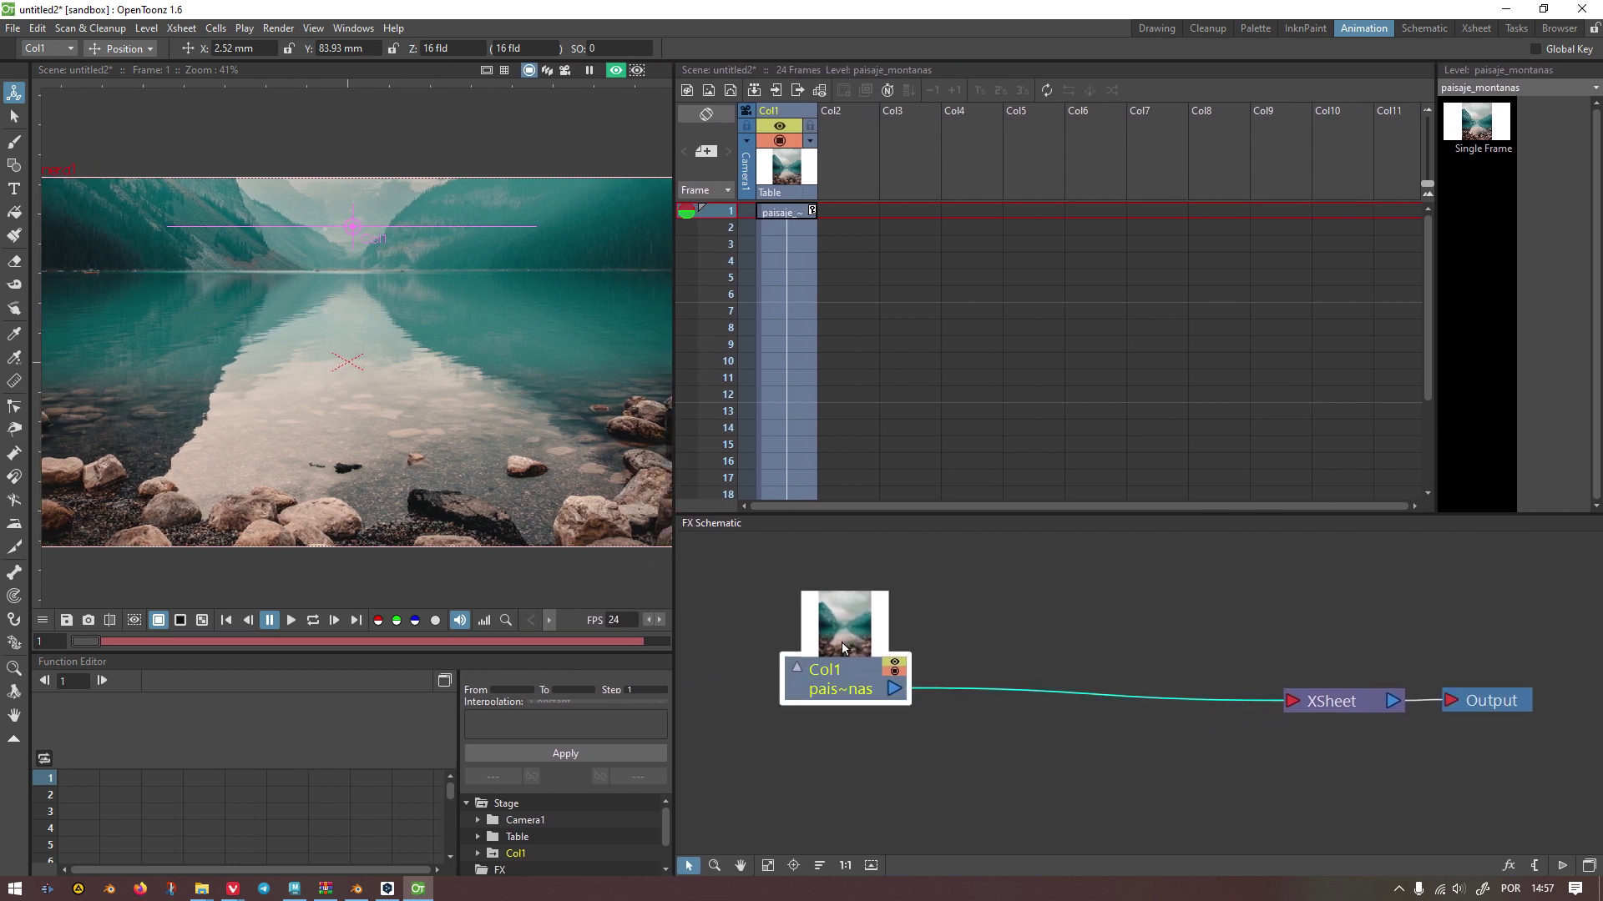
Step: Look over the Distort effects that can be added in the FX Schematic without adding one
{"action": "right_click", "coordinate": [896, 594]}
{"action": "mouse_move", "coordinate": [964, 601]}
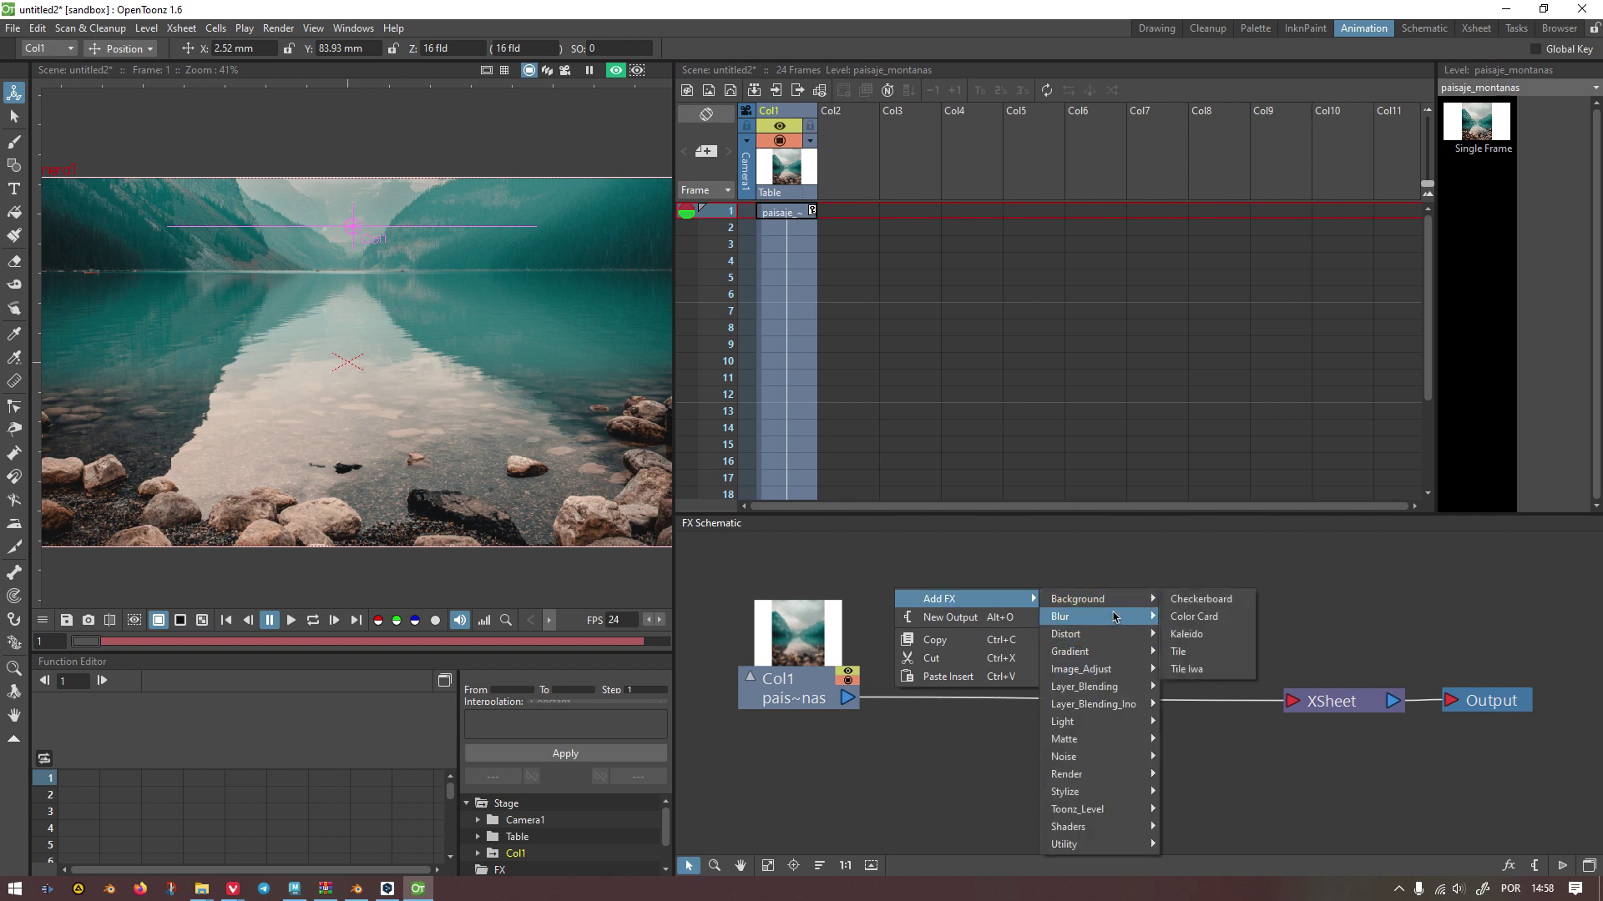
{"action": "mouse_move", "coordinate": [1098, 642]}
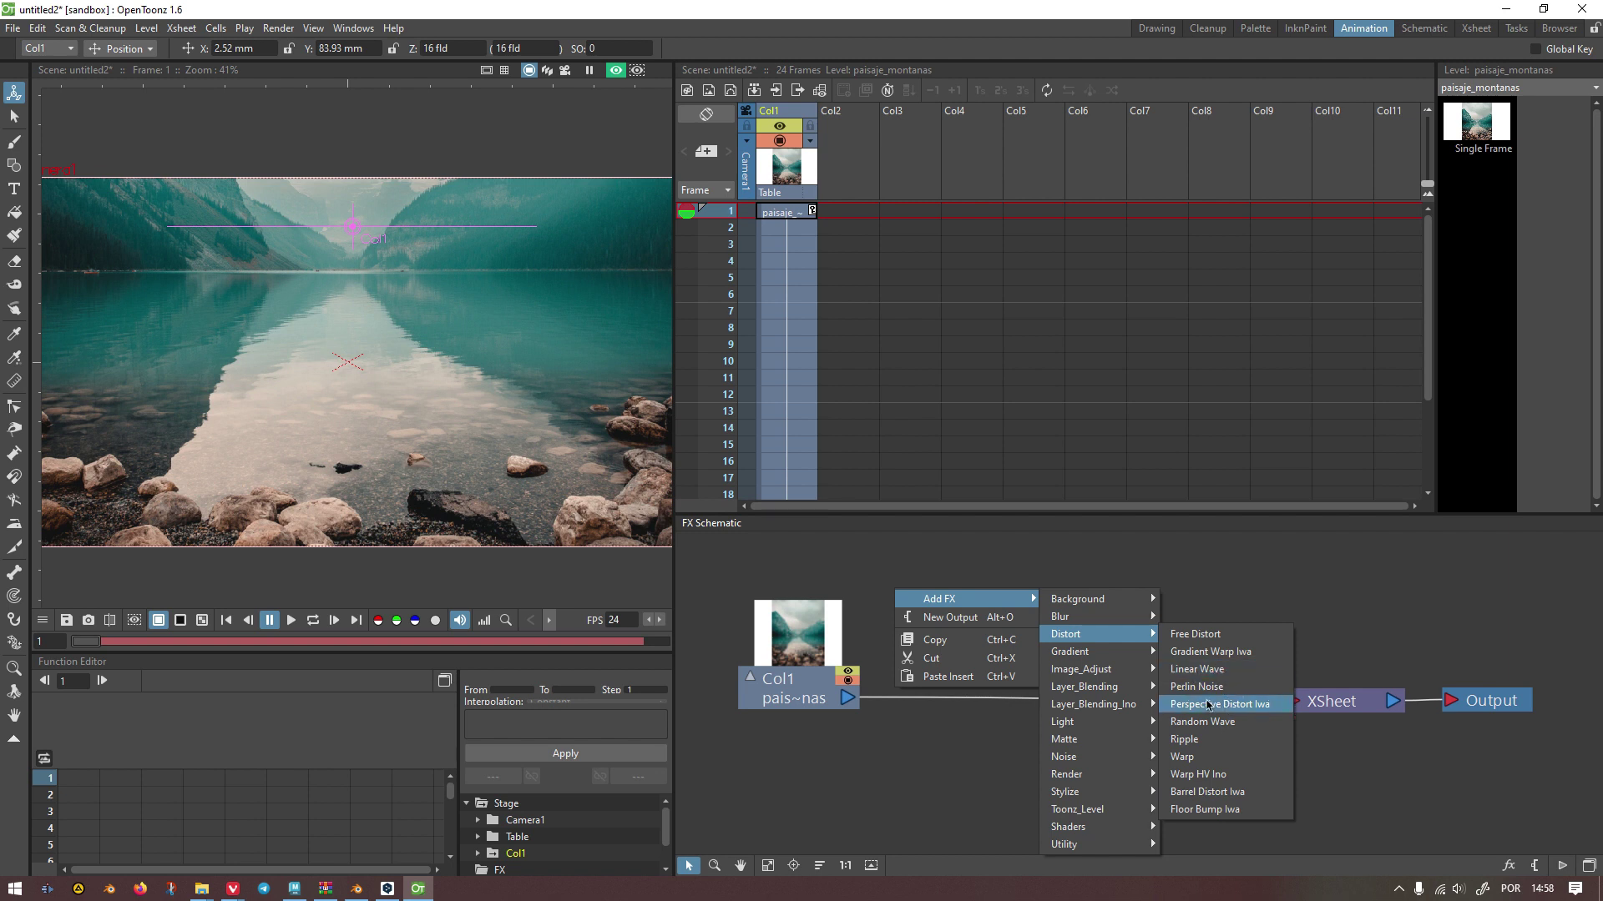
{"action": "left_click", "coordinate": [1453, 634]}
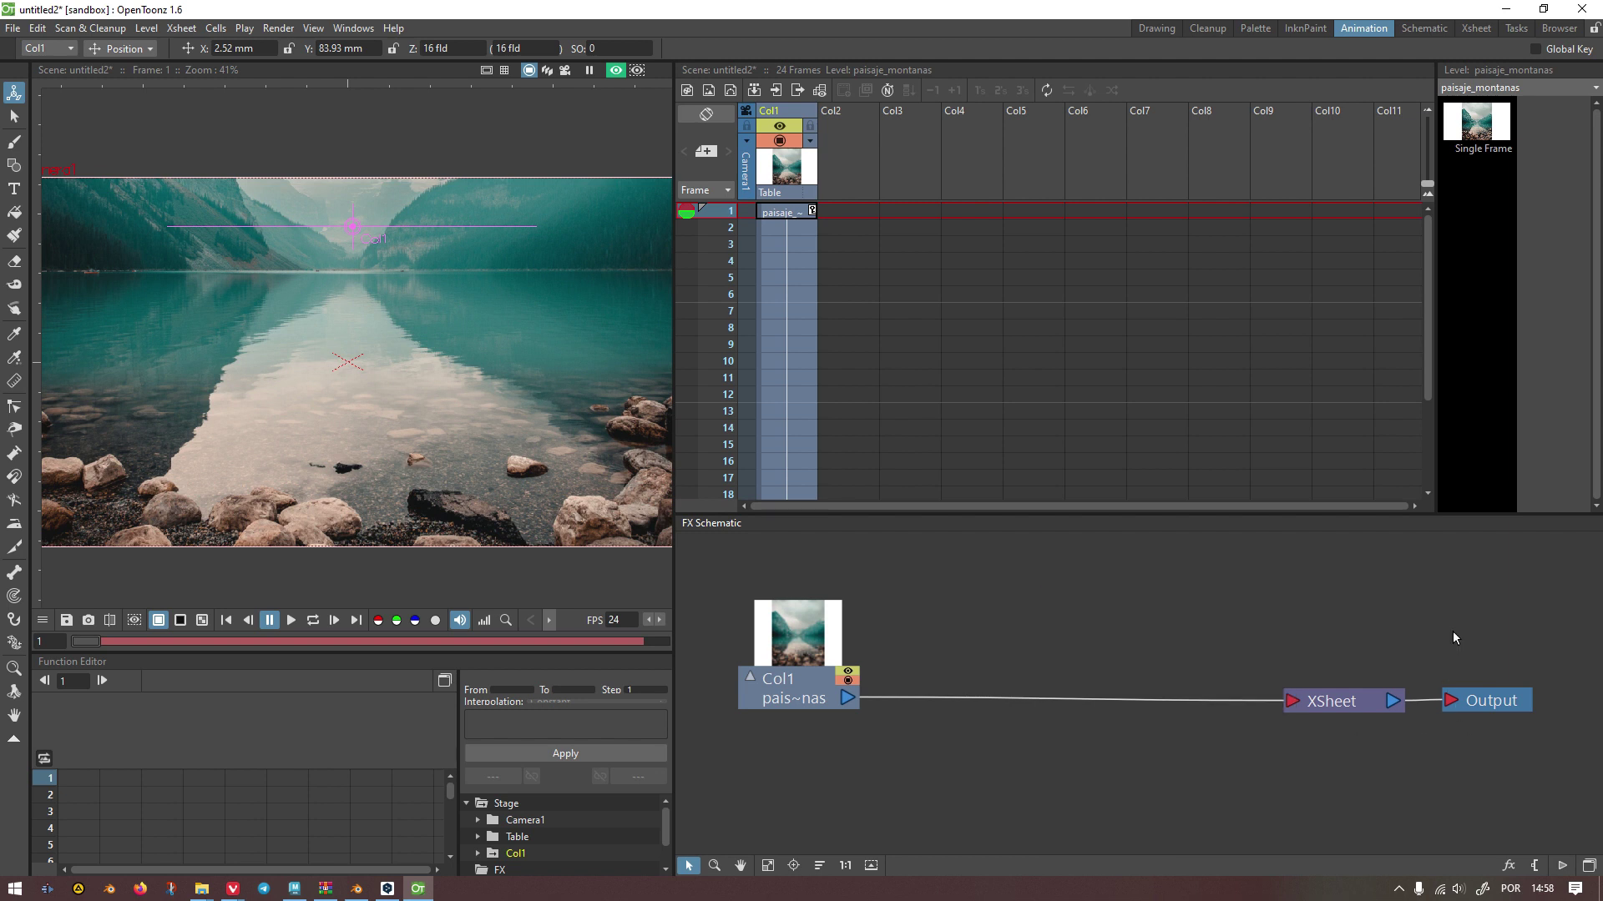
Step: Search the FX Browser for "che", "perl" and "per", look at Perlin Noise and PN Perspective Iwa, and close the browser
{"action": "left_click", "coordinate": [1504, 871]}
{"action": "left_click", "coordinate": [837, 444]}
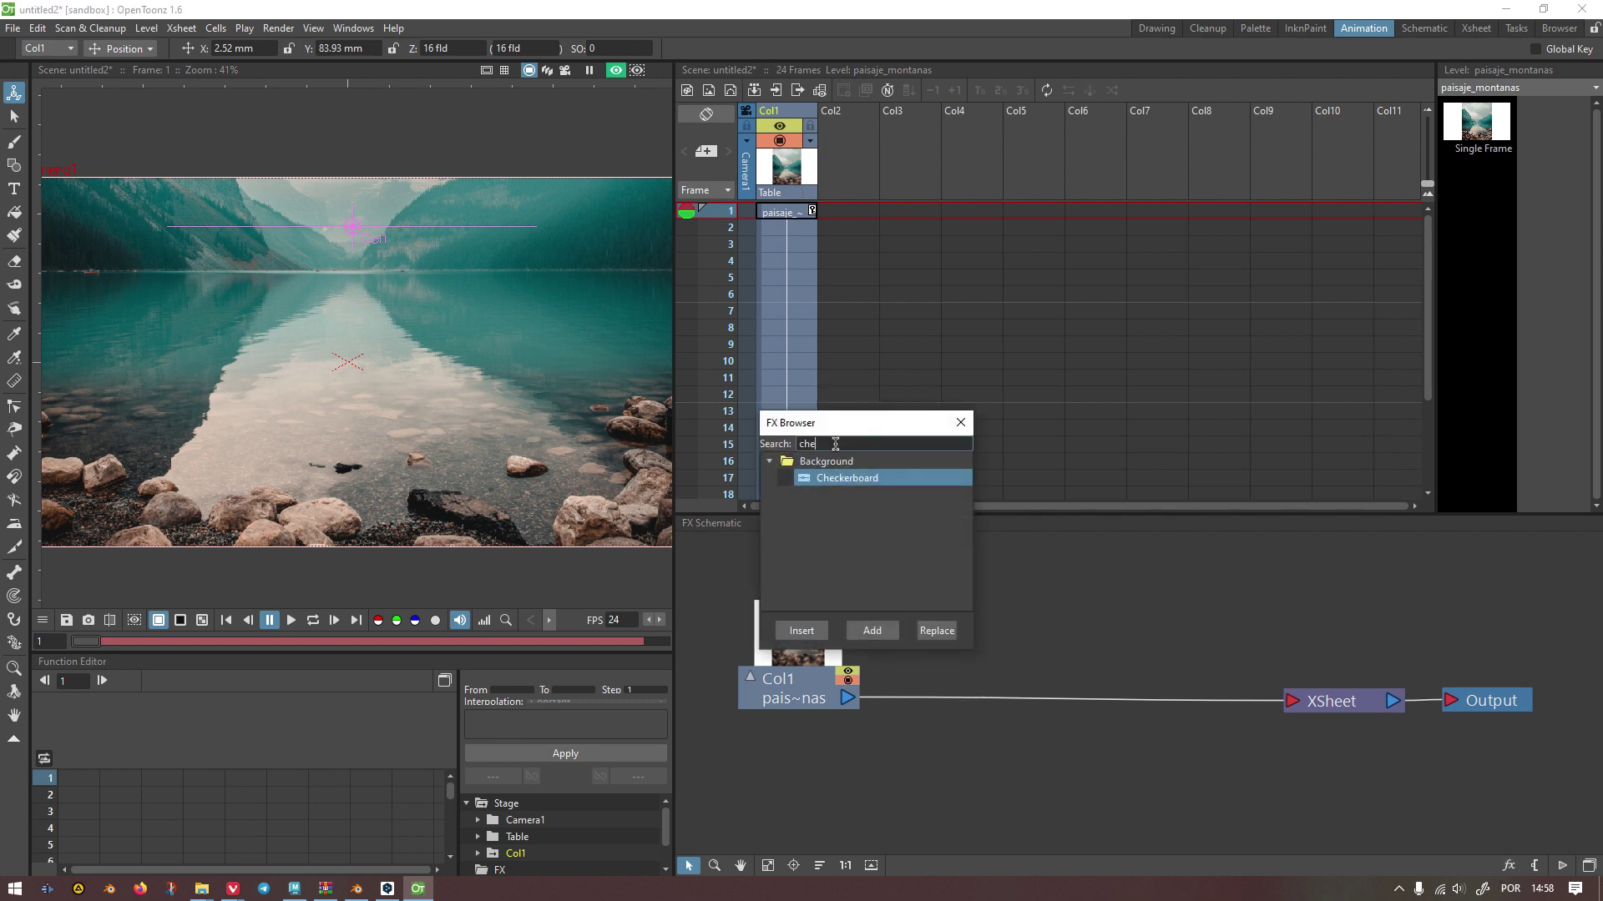
{"action": "key", "text": "BackSpace"}
{"action": "key", "text": "BackSpace"}
{"action": "key", "text": "BackSpace"}
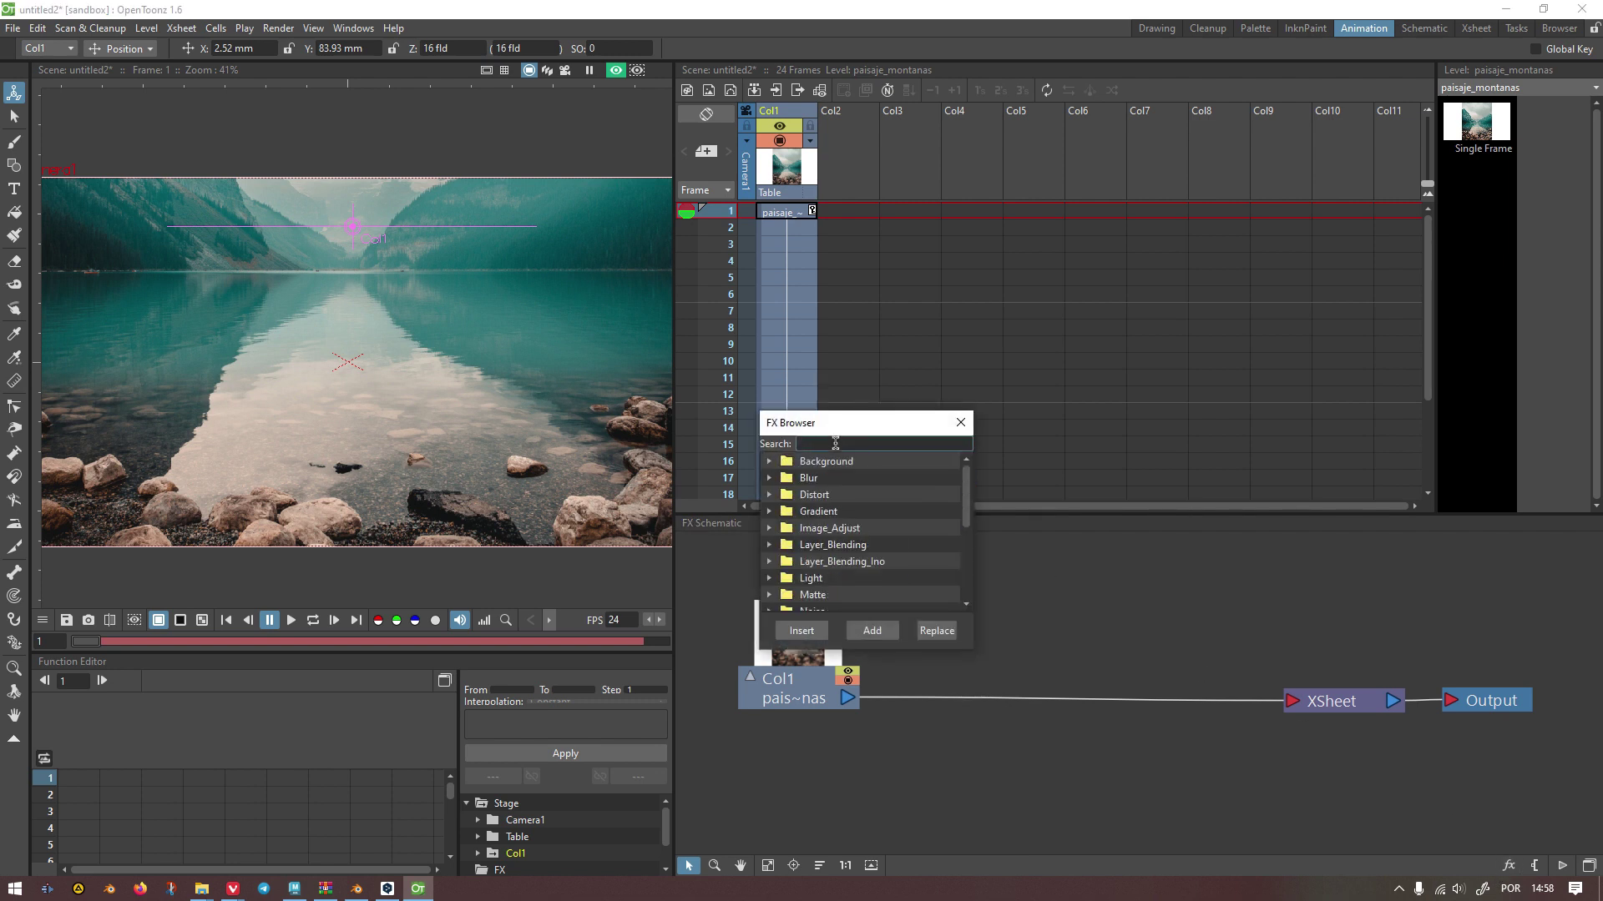
{"action": "type", "text": "perl"}
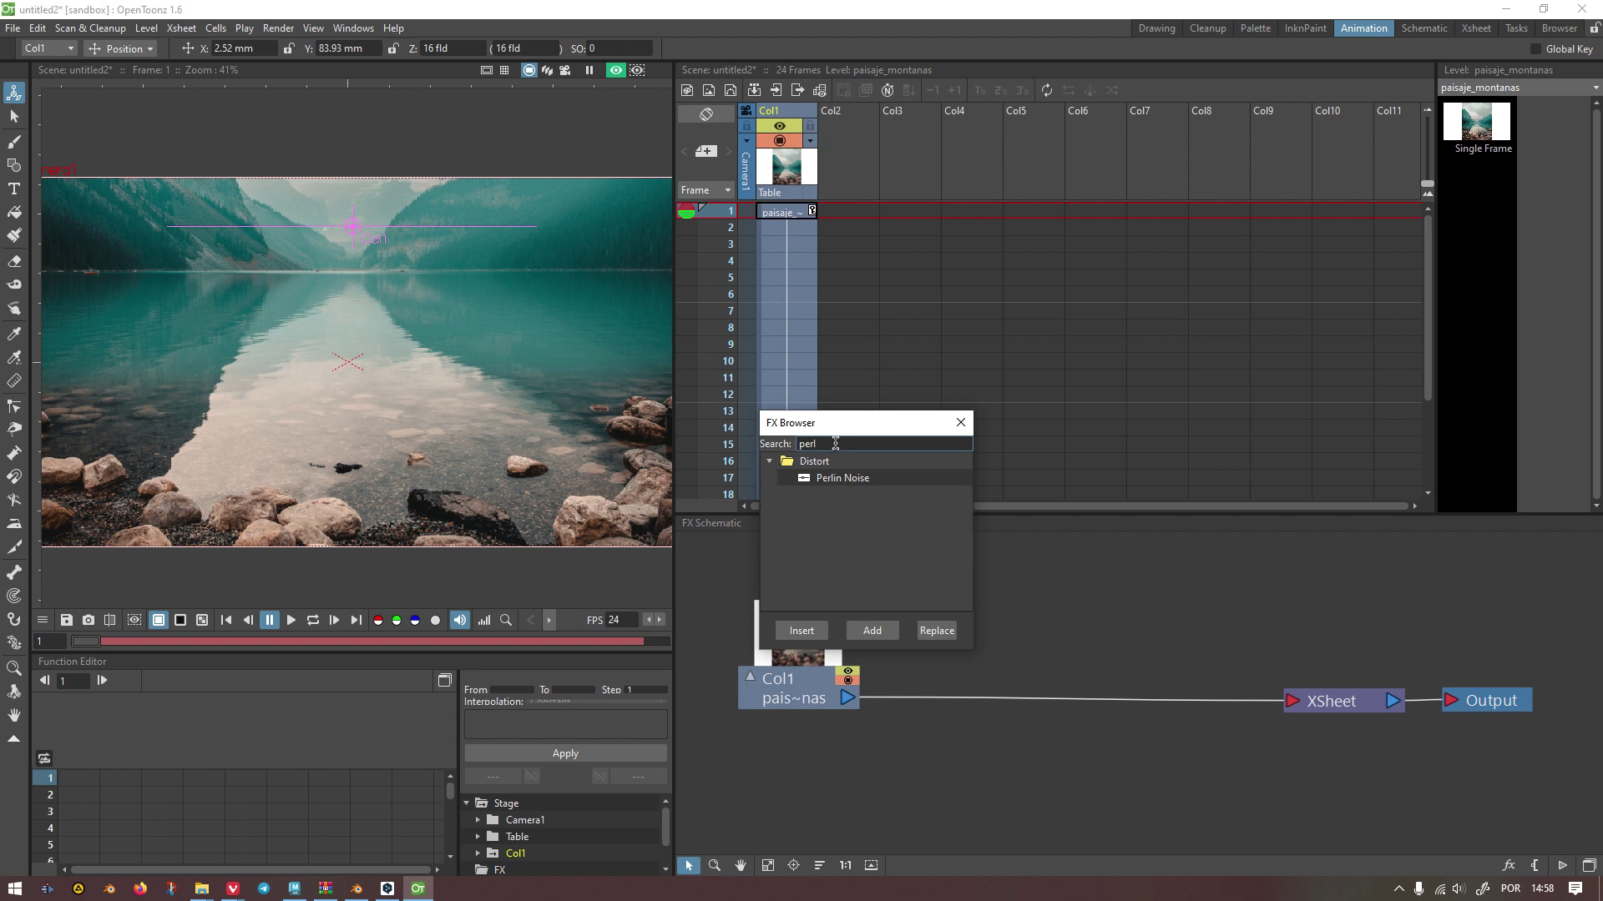
{"action": "key", "text": "BackSpace"}
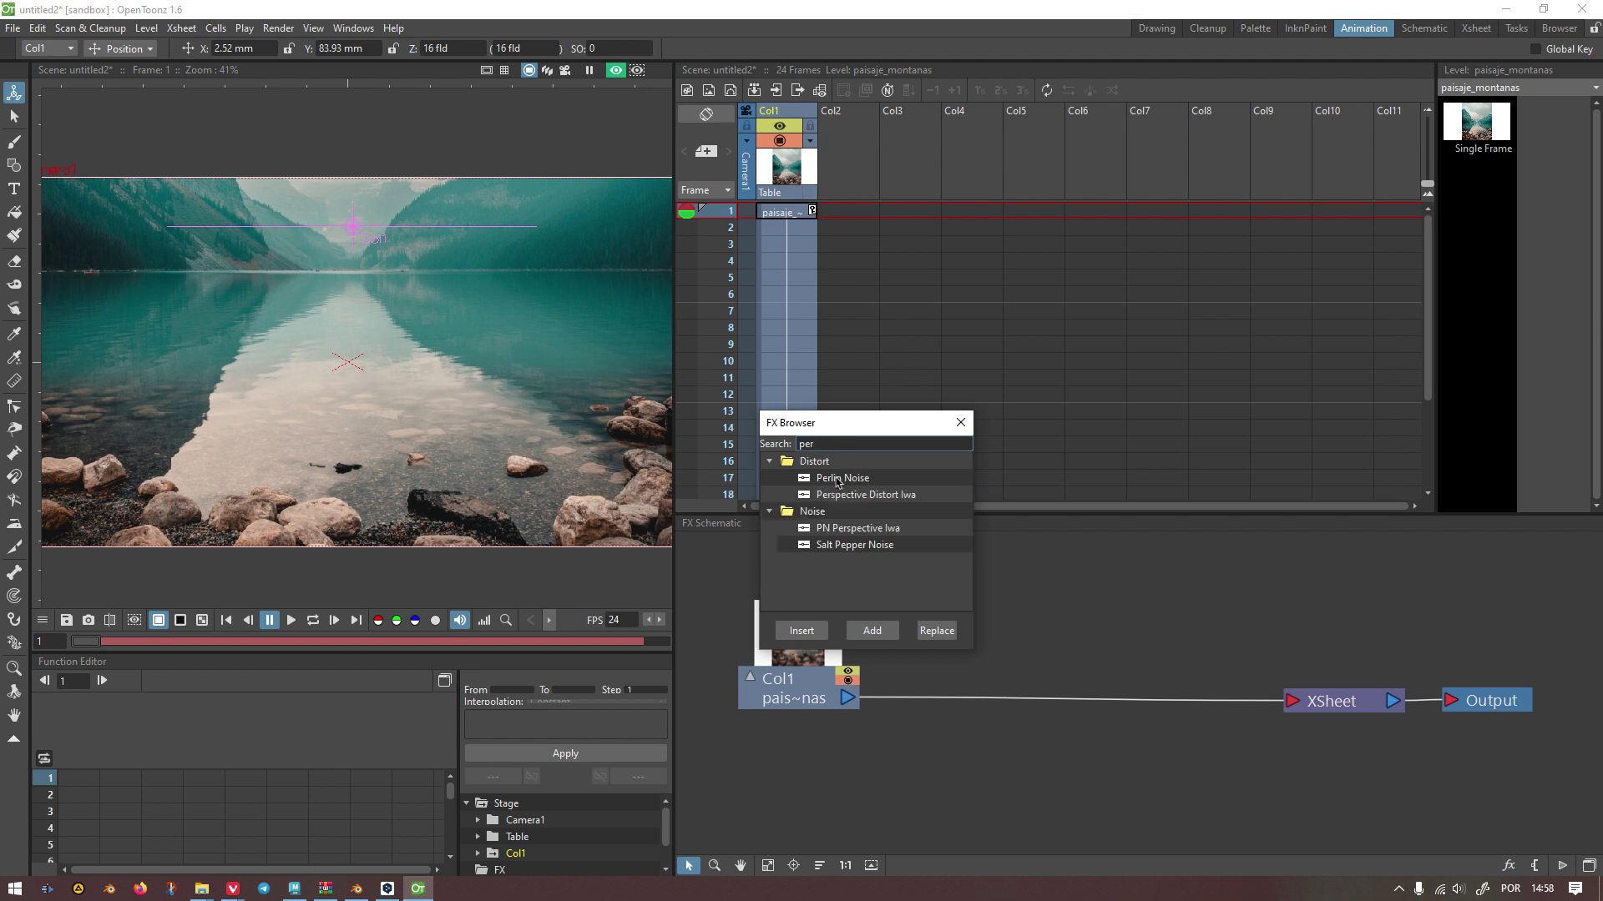
{"action": "left_click", "coordinate": [837, 482]}
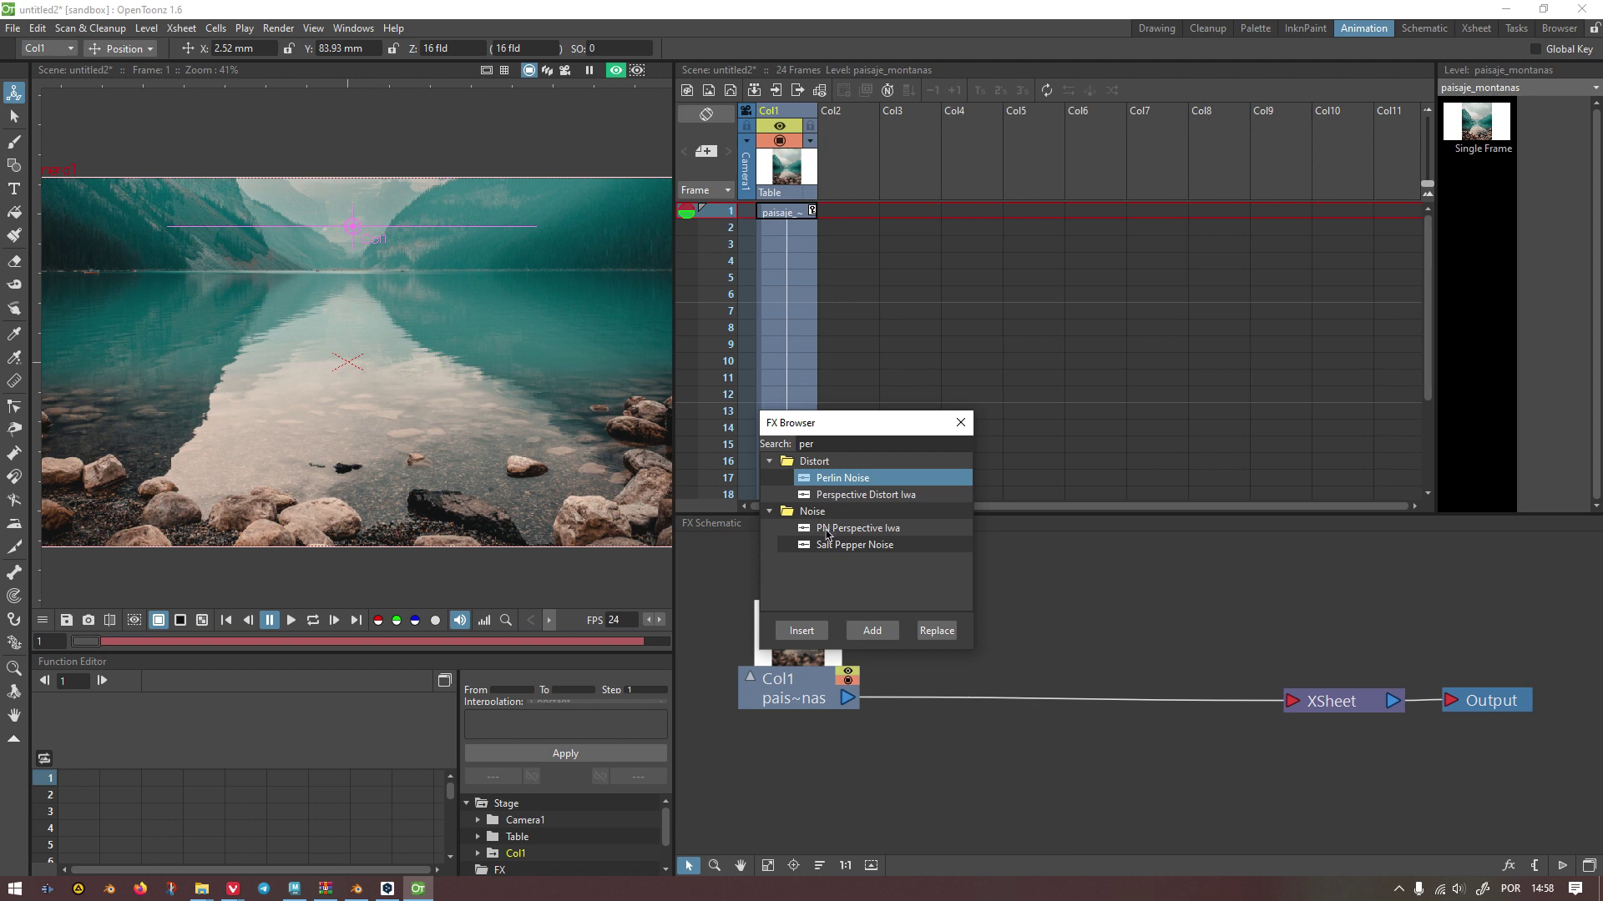
{"action": "left_click", "coordinate": [827, 534]}
{"action": "left_click", "coordinate": [837, 480]}
{"action": "left_click", "coordinate": [960, 423]}
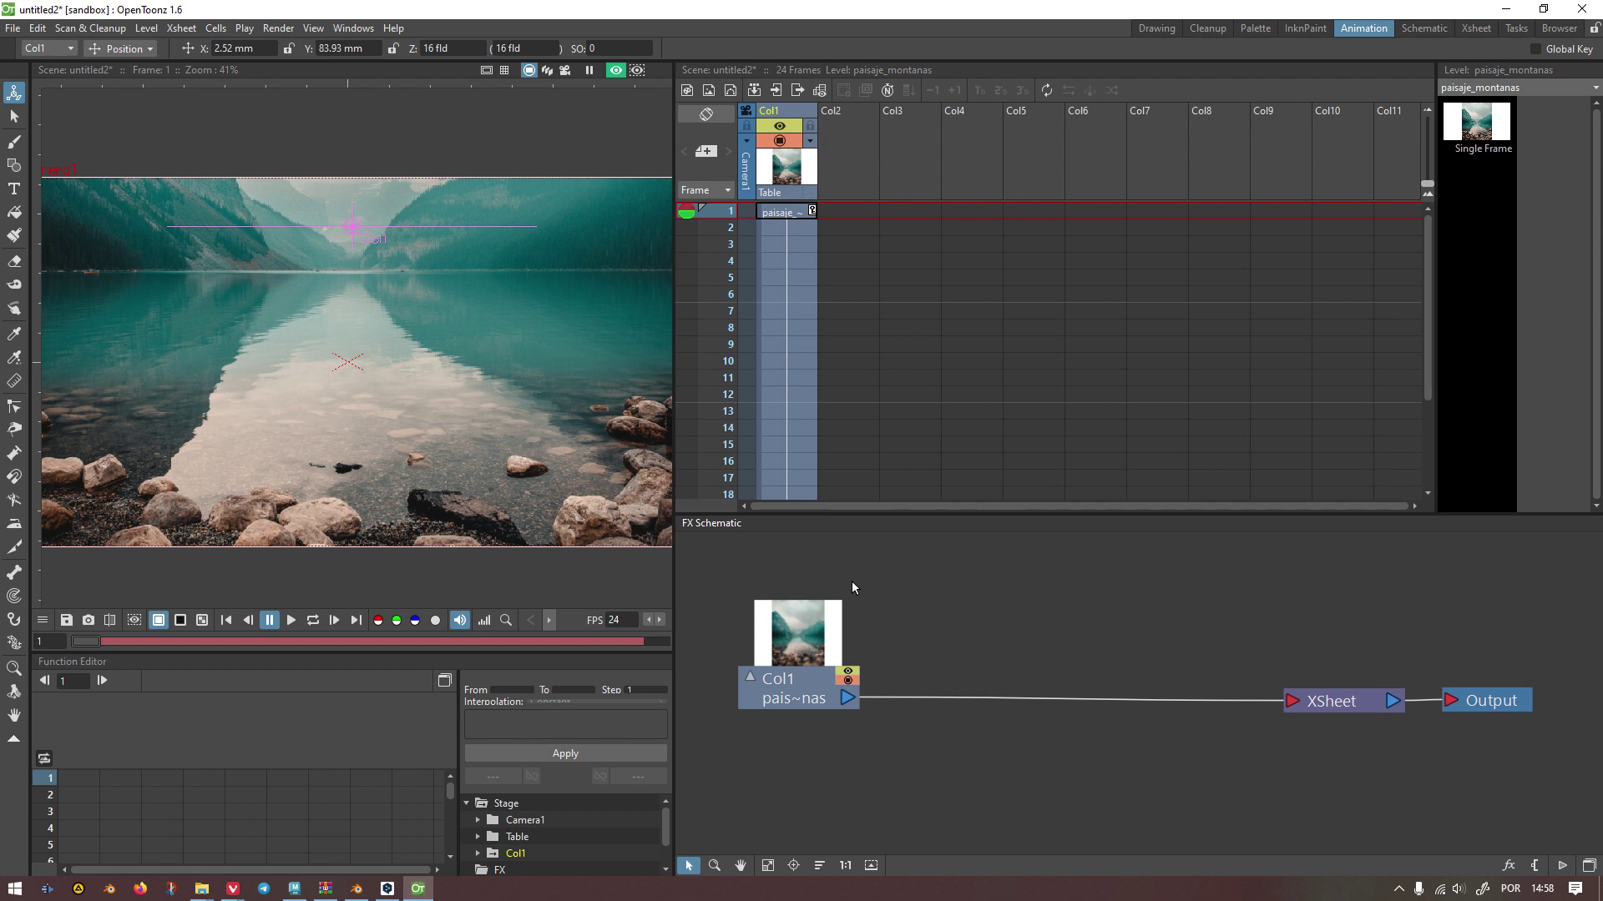
Step: Add a Free Distort effect and place it on the link between Col1 and the XSheet
{"action": "right_click", "coordinate": [918, 598]}
{"action": "mouse_move", "coordinate": [969, 611]}
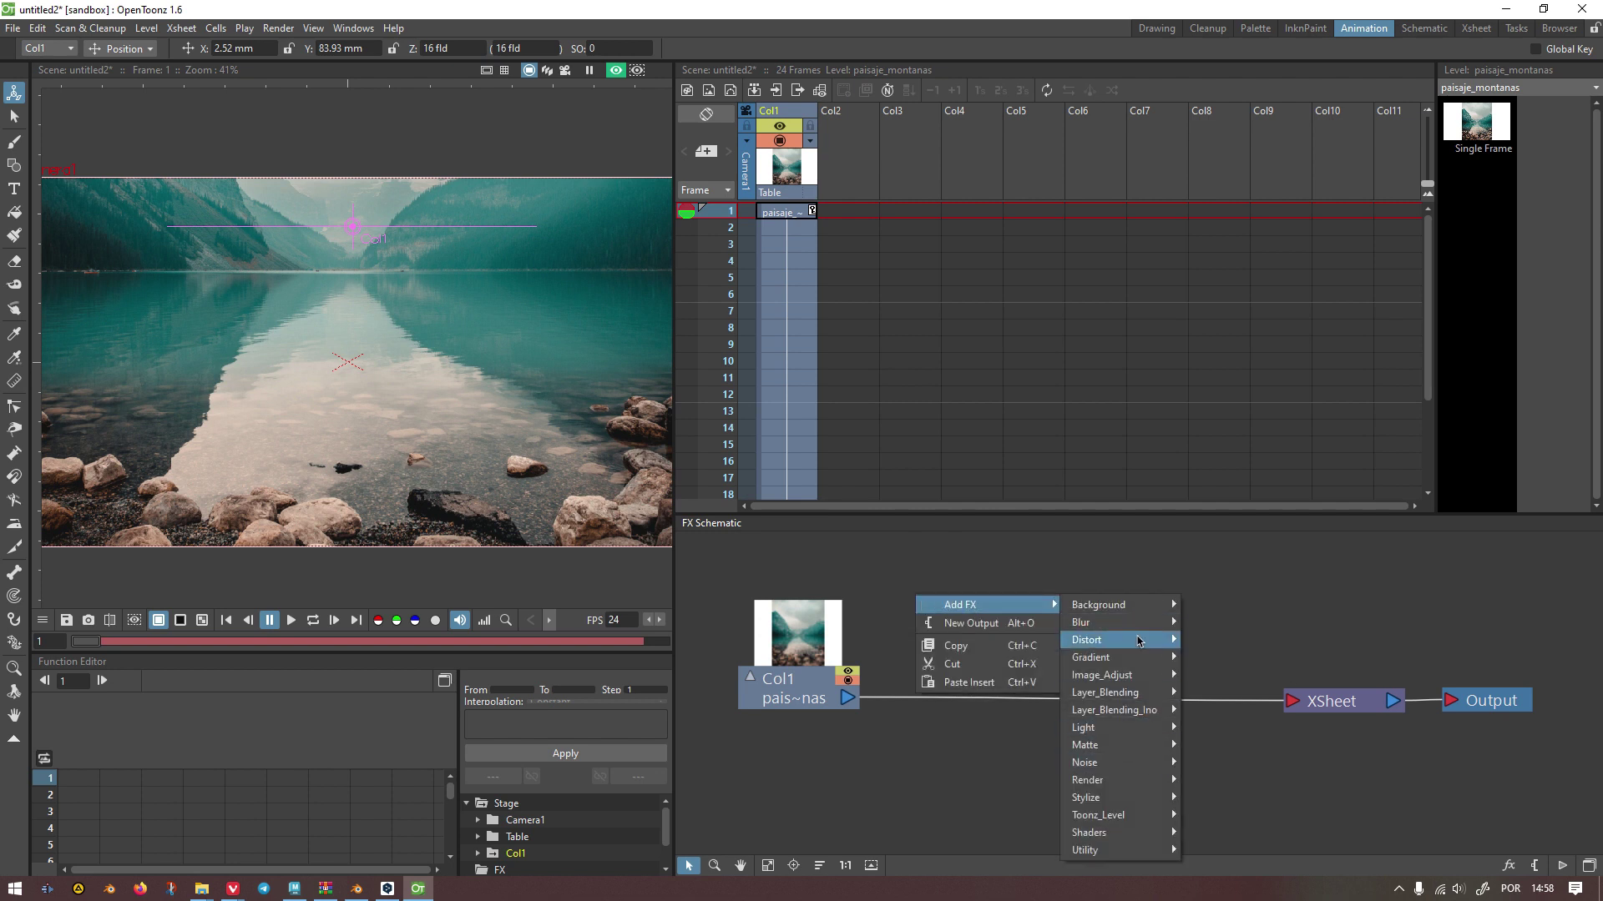
{"action": "mouse_move", "coordinate": [1138, 641]}
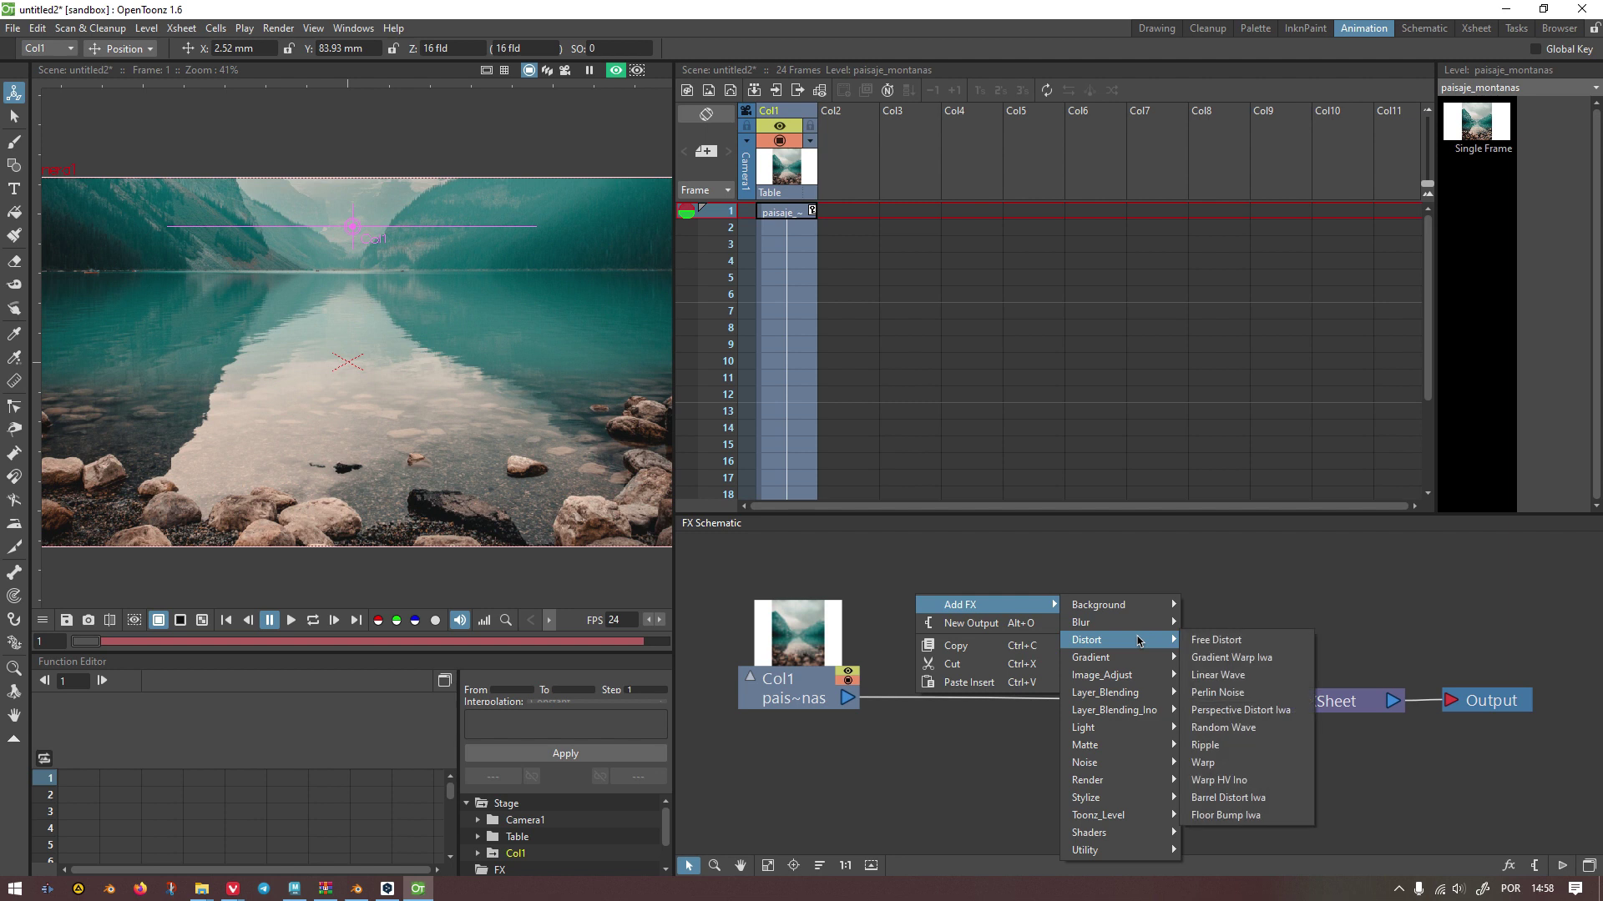
{"action": "left_click", "coordinate": [1217, 640]}
{"action": "left_click_drag", "start_coordinate": [960, 618], "coordinate": [983, 680]}
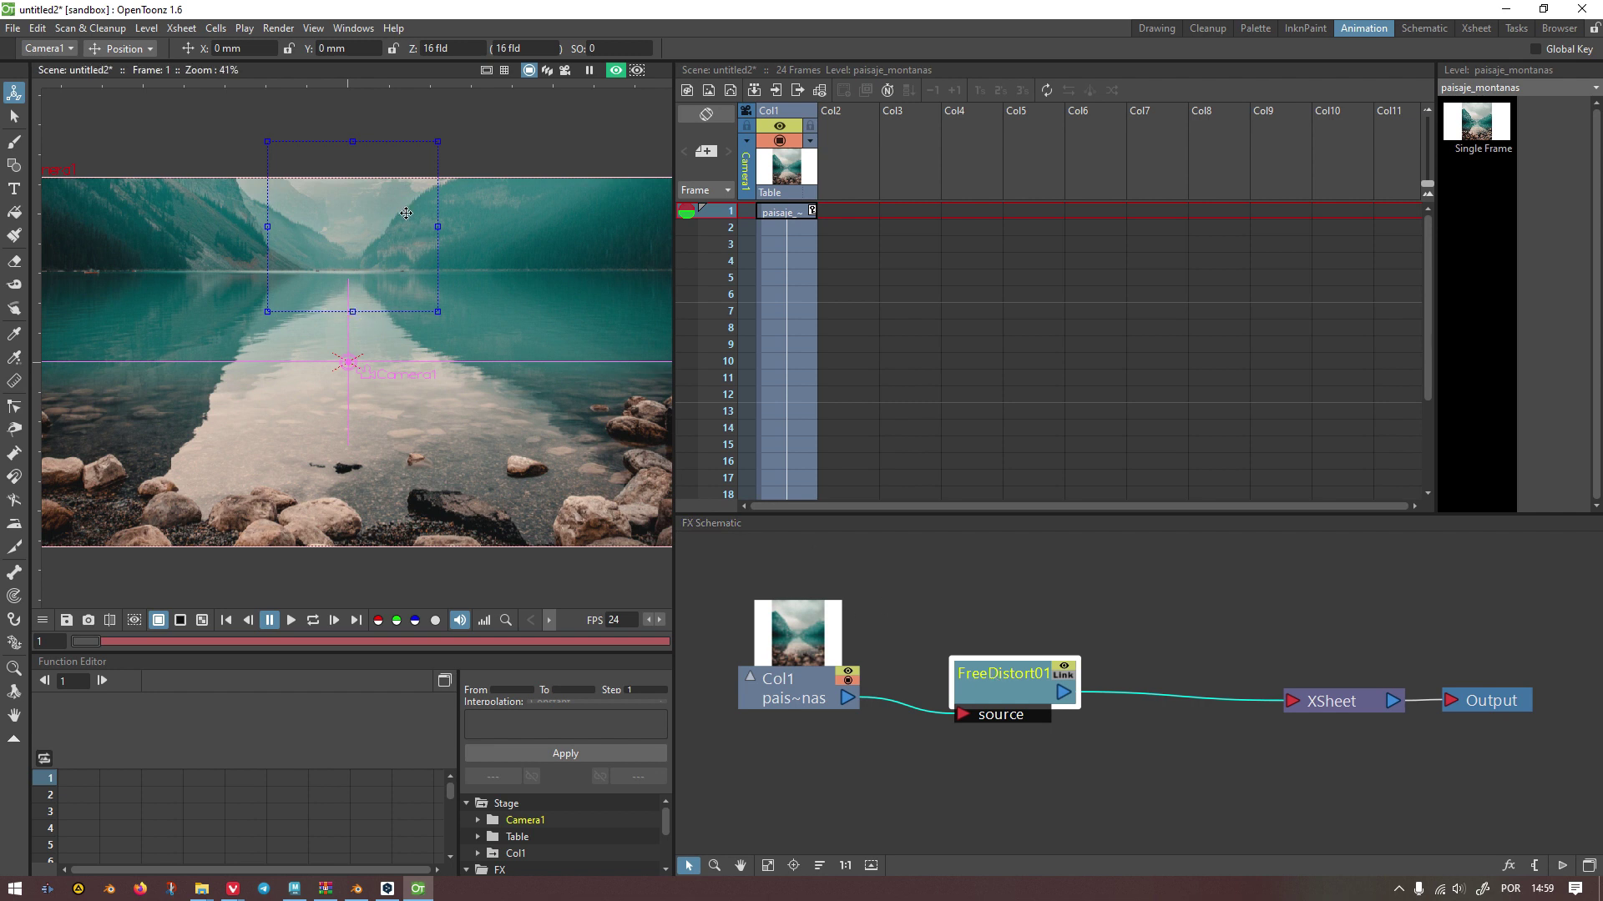
Step: Try reshaping the landscape in perspective with the Free Distort corner points, and delete the effect
{"action": "mouse_move", "coordinate": [438, 311]}
{"action": "left_mouse_down"}
{"action": "mouse_move", "coordinate": [501, 324]}
{"action": "mouse_move", "coordinate": [462, 325]}
{"action": "left_mouse_up"}
{"action": "left_click_drag", "start_coordinate": [501, 143], "coordinate": [455, 174]}
{"action": "left_click_drag", "start_coordinate": [462, 243], "coordinate": [490, 284]}
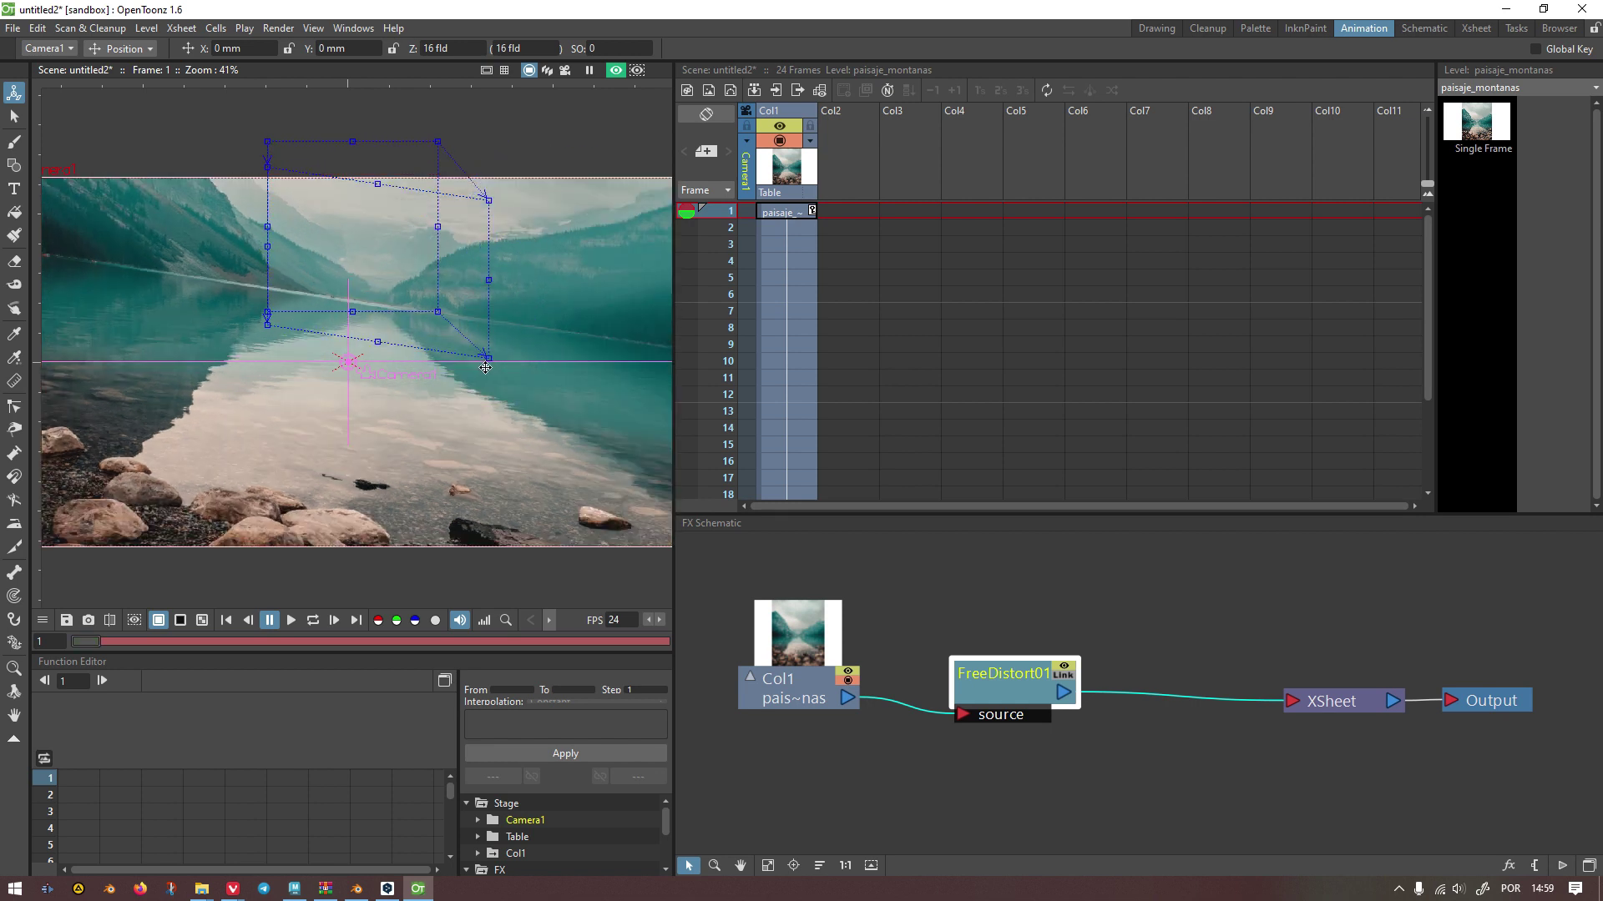
{"action": "left_click_drag", "start_coordinate": [490, 362], "coordinate": [525, 346]}
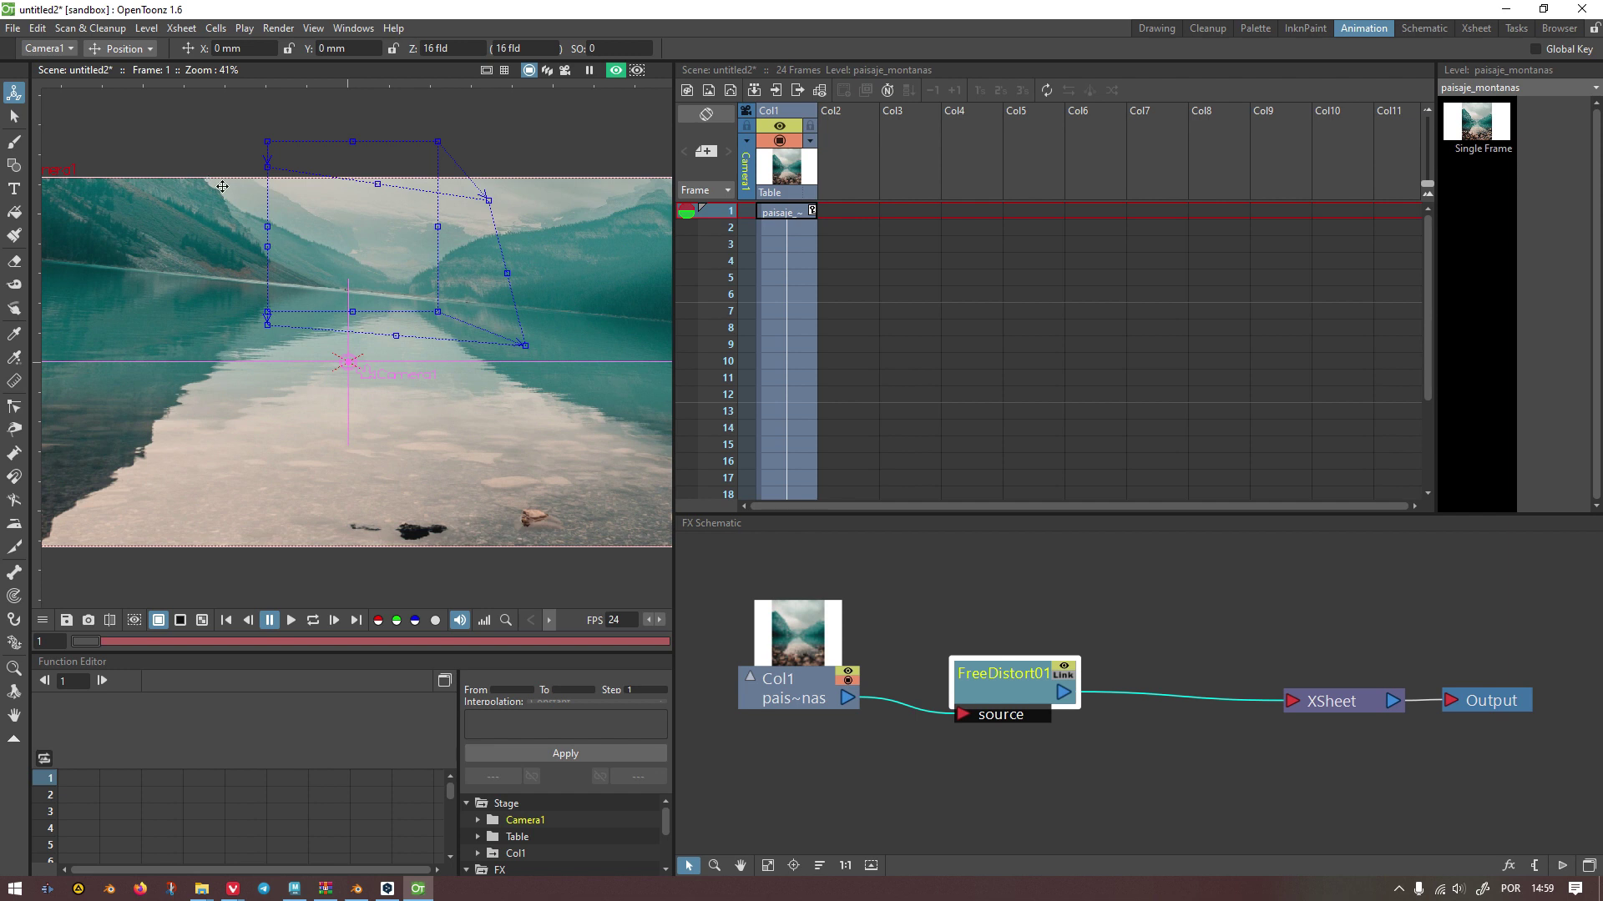
{"action": "left_click_drag", "start_coordinate": [267, 167], "coordinate": [359, 250]}
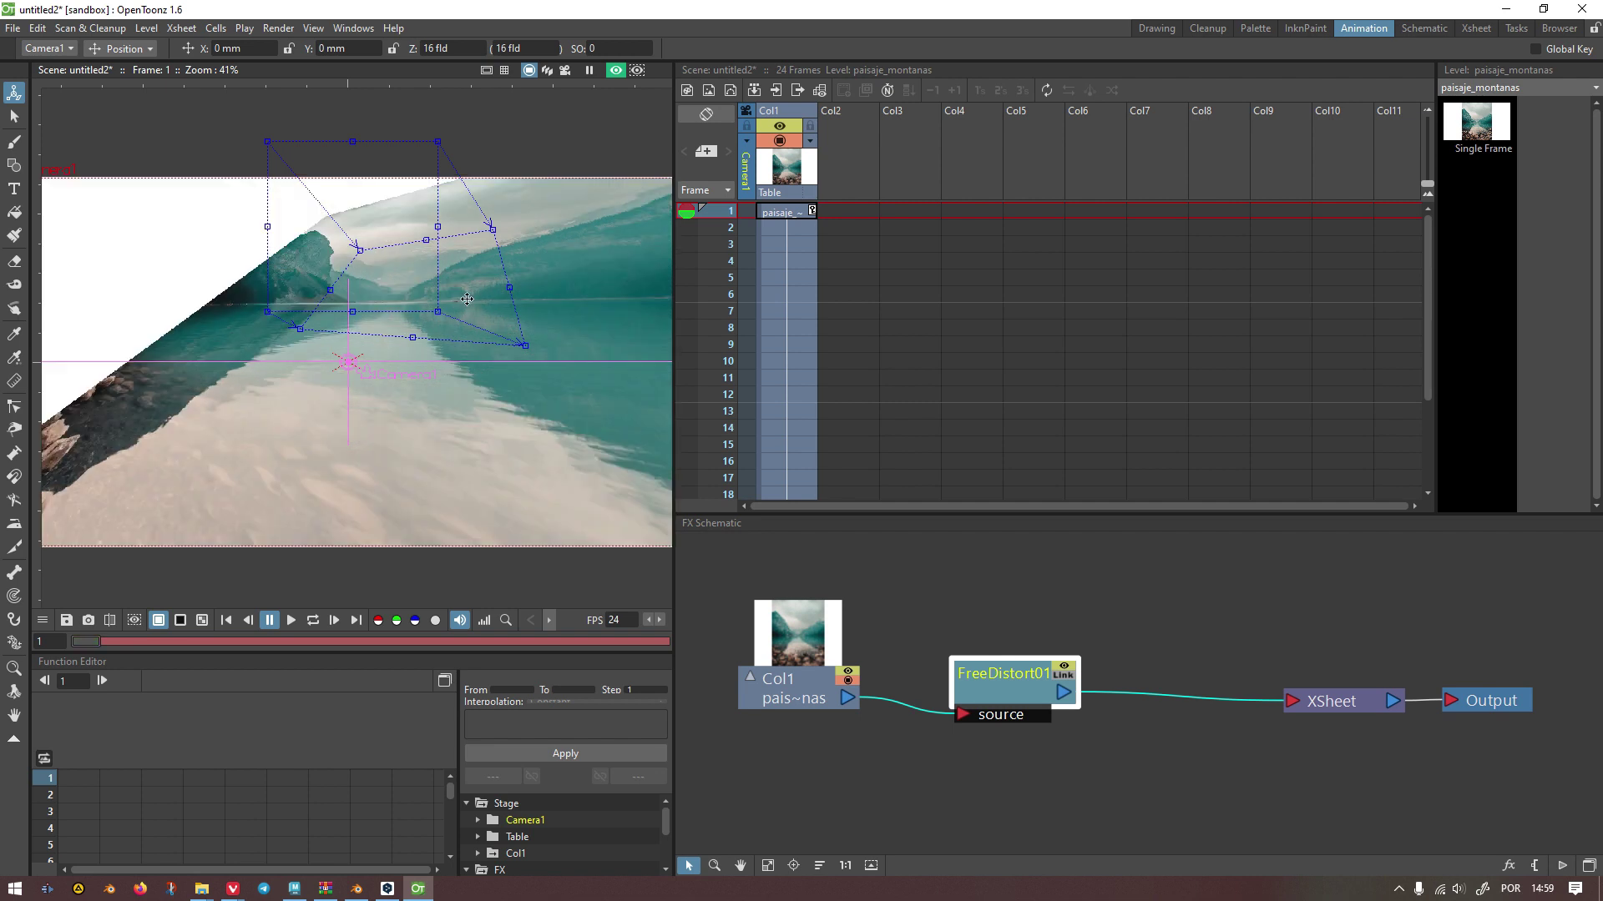
{"action": "left_click_drag", "start_coordinate": [491, 231], "coordinate": [460, 252]}
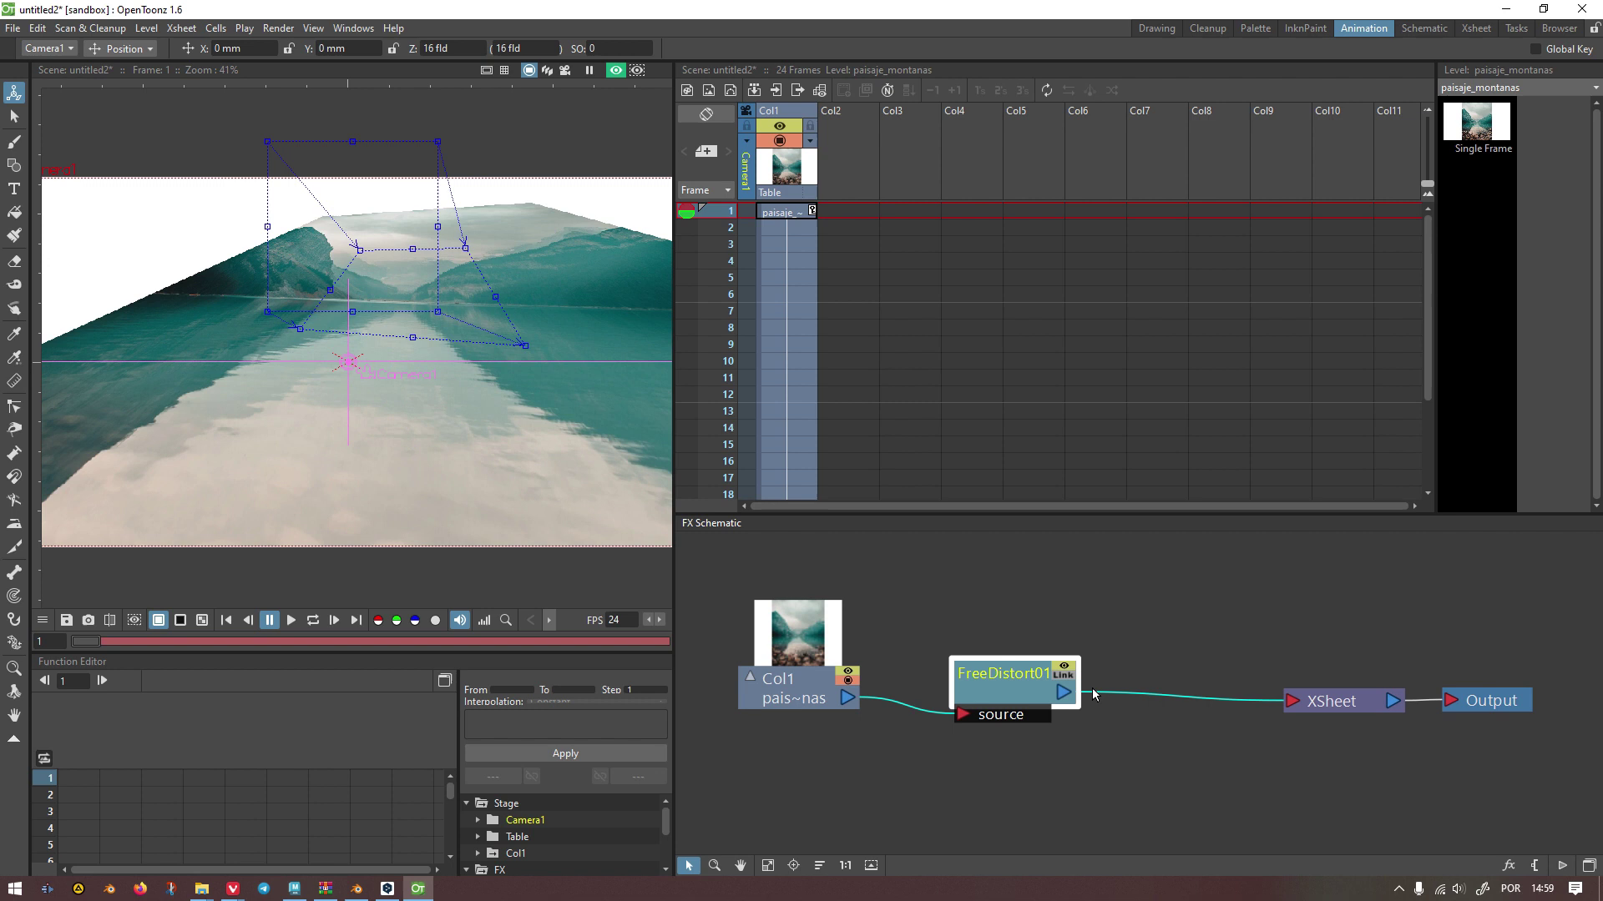
{"action": "key", "text": "Delete"}
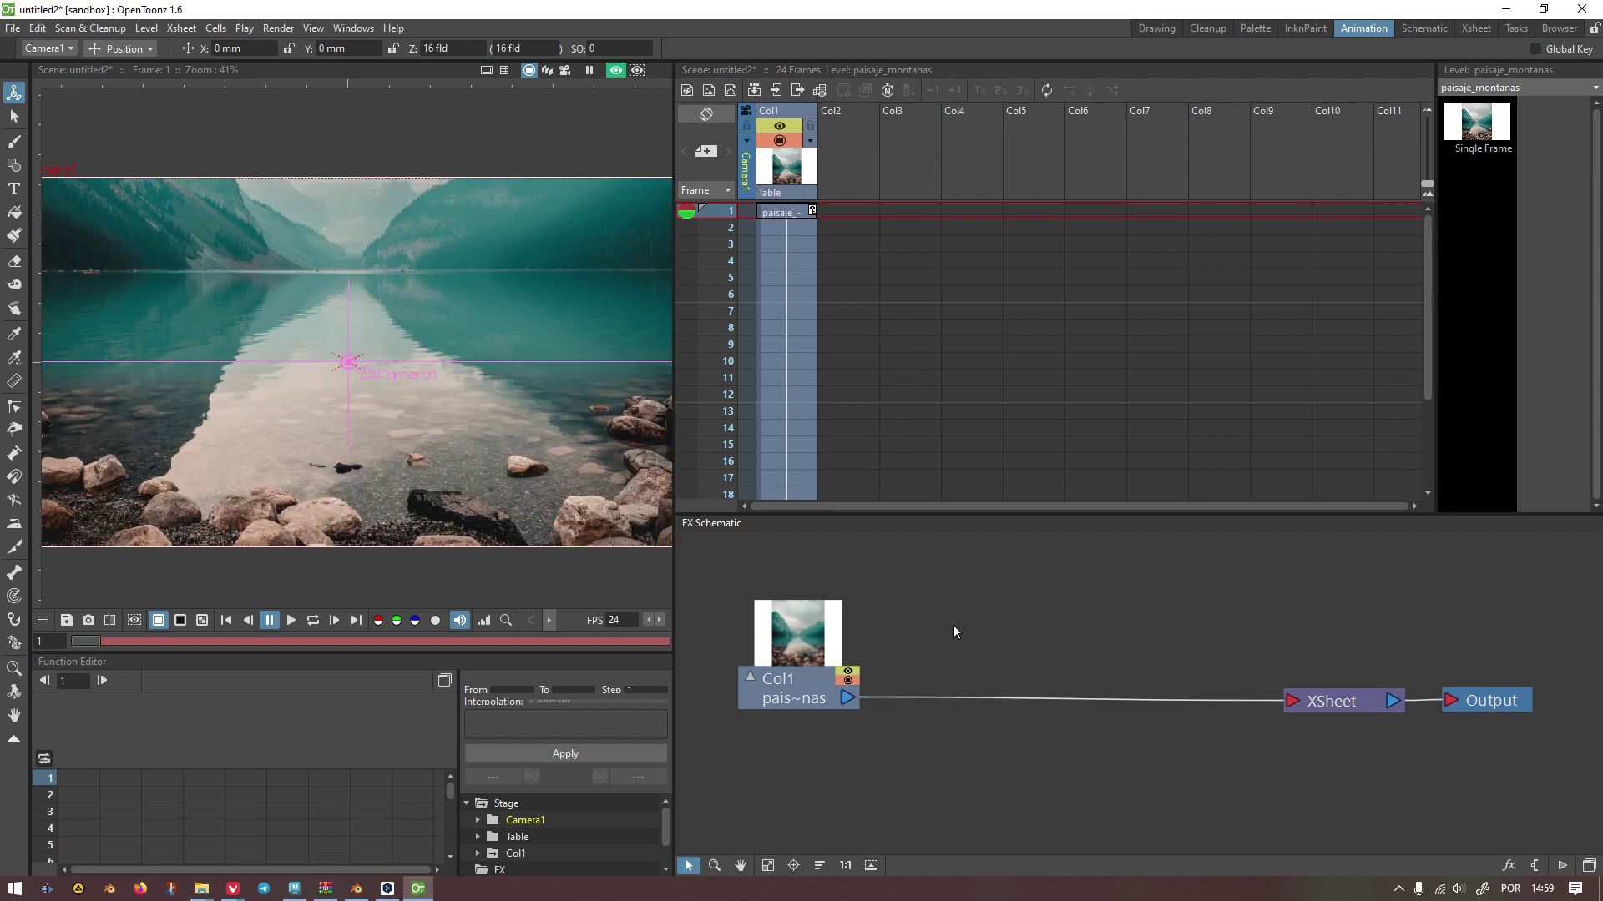
Step: Add a Gradient Warp Iwa effect and place its unconnected node above the link between Col1 and the XSheet
{"action": "right_click", "coordinate": [933, 631]}
{"action": "mouse_move", "coordinate": [1019, 637]}
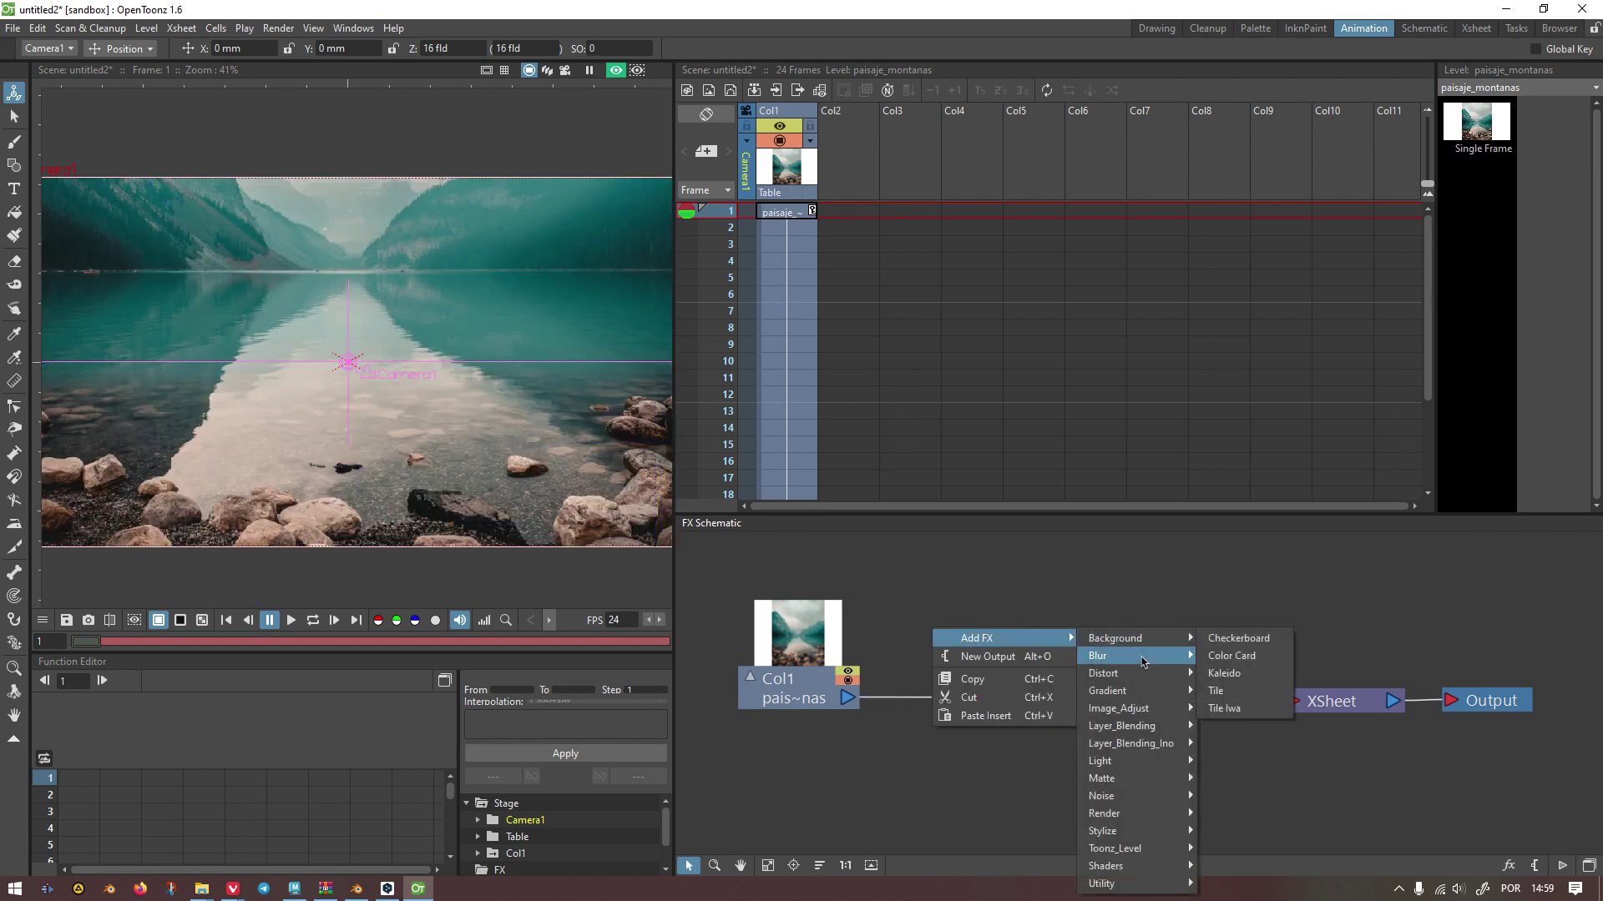
{"action": "mouse_move", "coordinate": [1110, 673]}
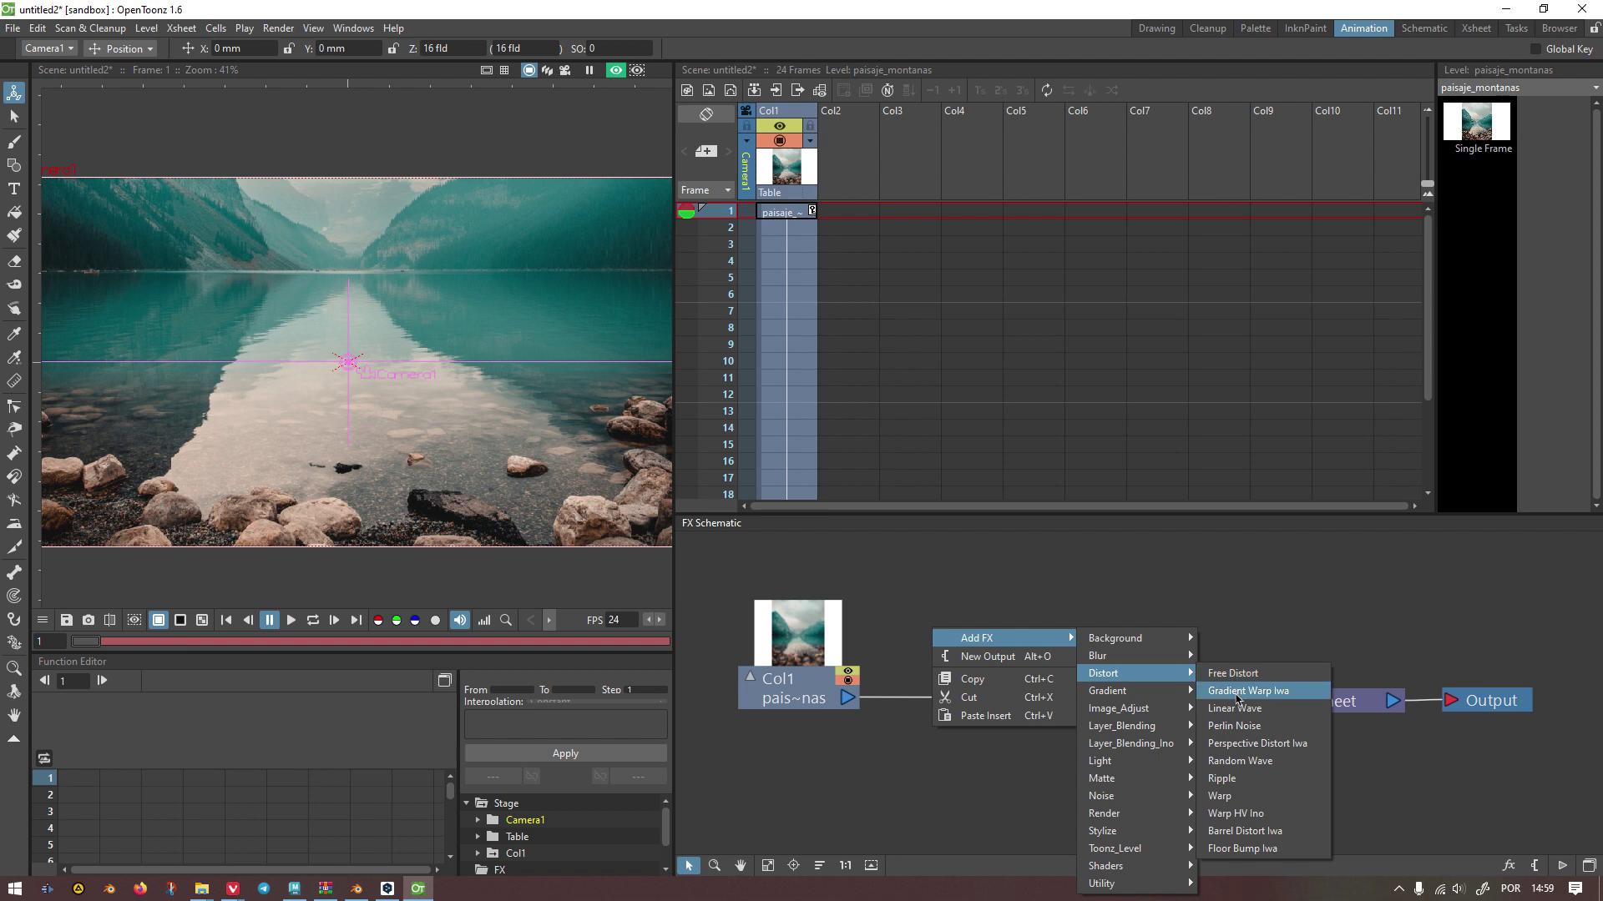
{"action": "left_click", "coordinate": [1237, 691]}
{"action": "left_click_drag", "start_coordinate": [1005, 644], "coordinate": [998, 593]}
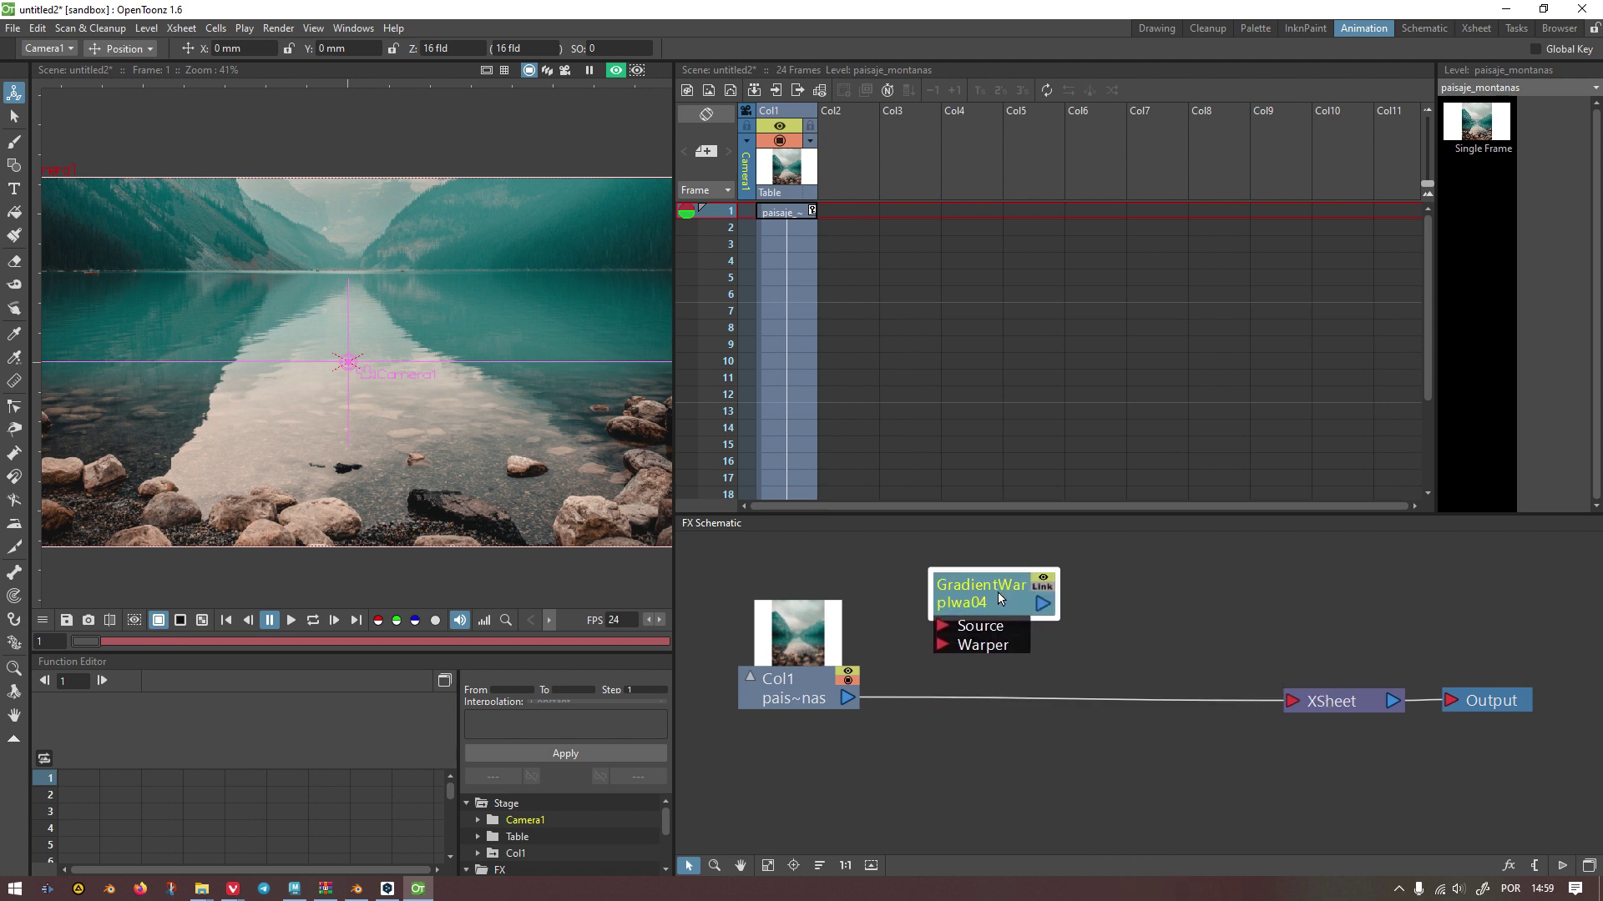
Step: Add a Warp effect below the Col1–XSheet link and line up the Gradient Warp Iwa node above it
{"action": "right_click", "coordinate": [1102, 609]}
{"action": "mouse_move", "coordinate": [1173, 626]}
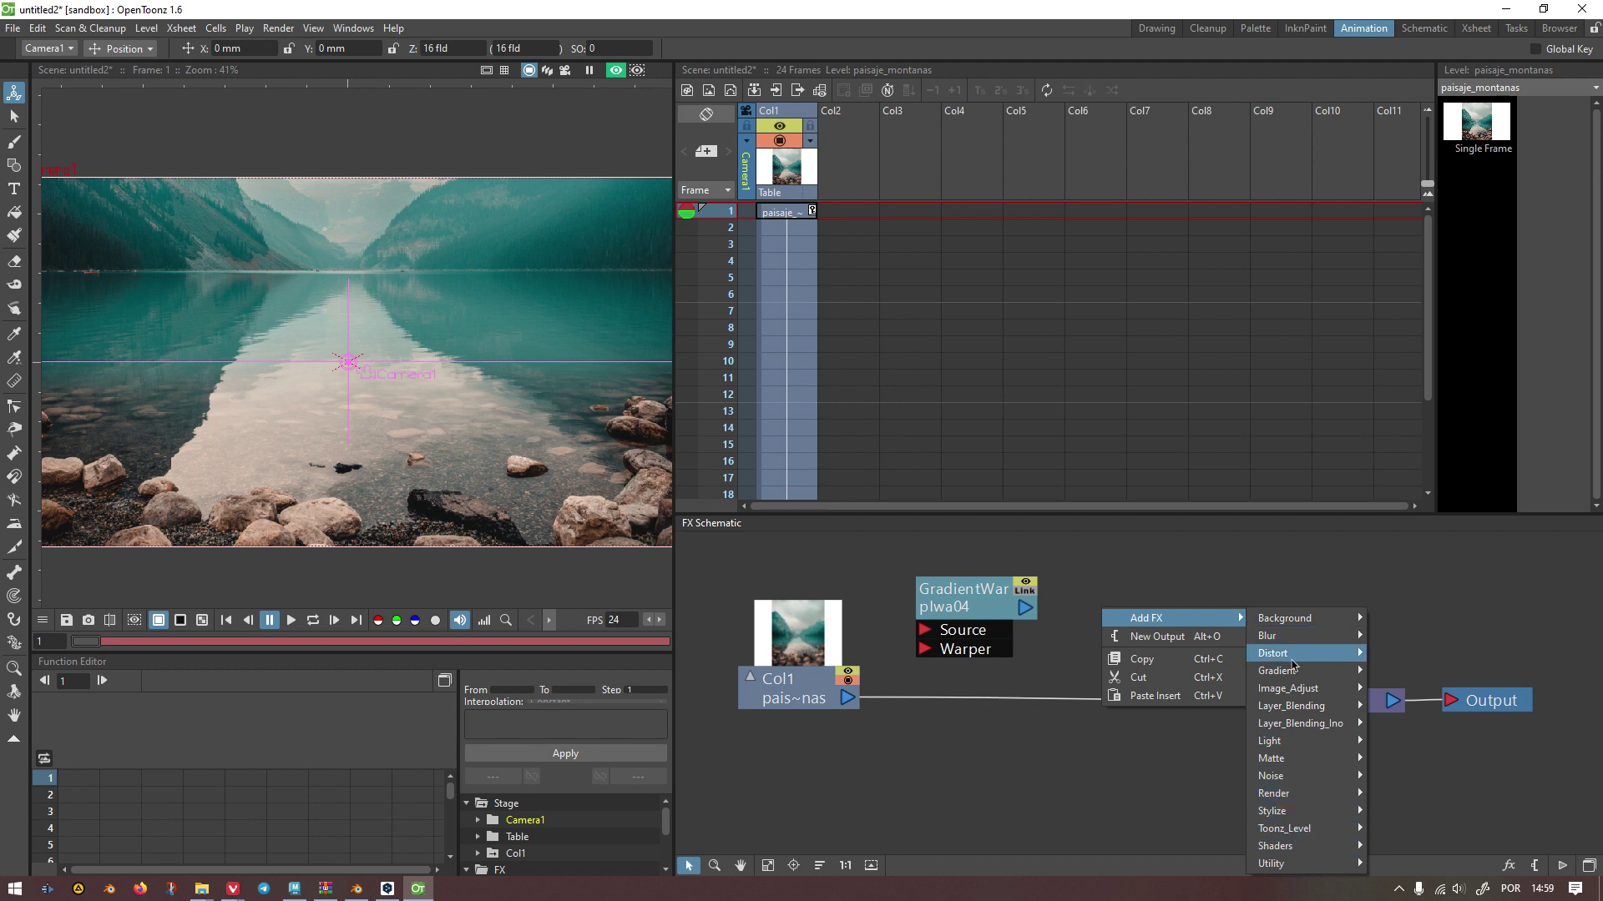
{"action": "mouse_move", "coordinate": [1294, 662]}
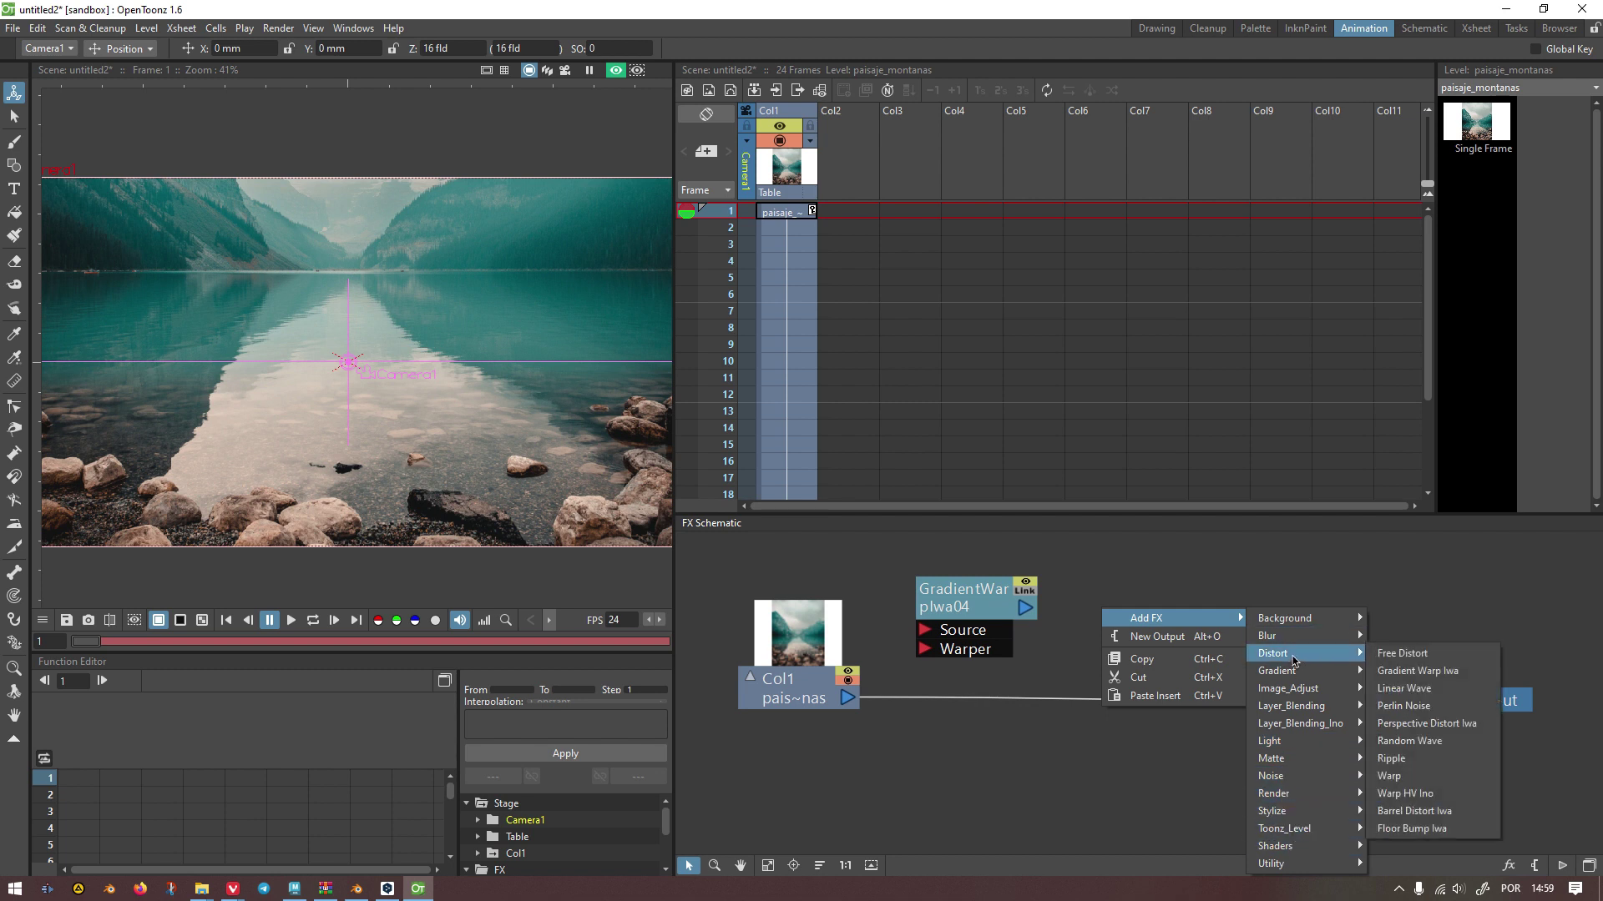
{"action": "left_click", "coordinate": [1407, 778]}
{"action": "left_click_drag", "start_coordinate": [1117, 631], "coordinate": [950, 761]}
{"action": "left_click_drag", "start_coordinate": [969, 650], "coordinate": [1050, 663]}
{"action": "left_click", "coordinate": [1025, 769]}
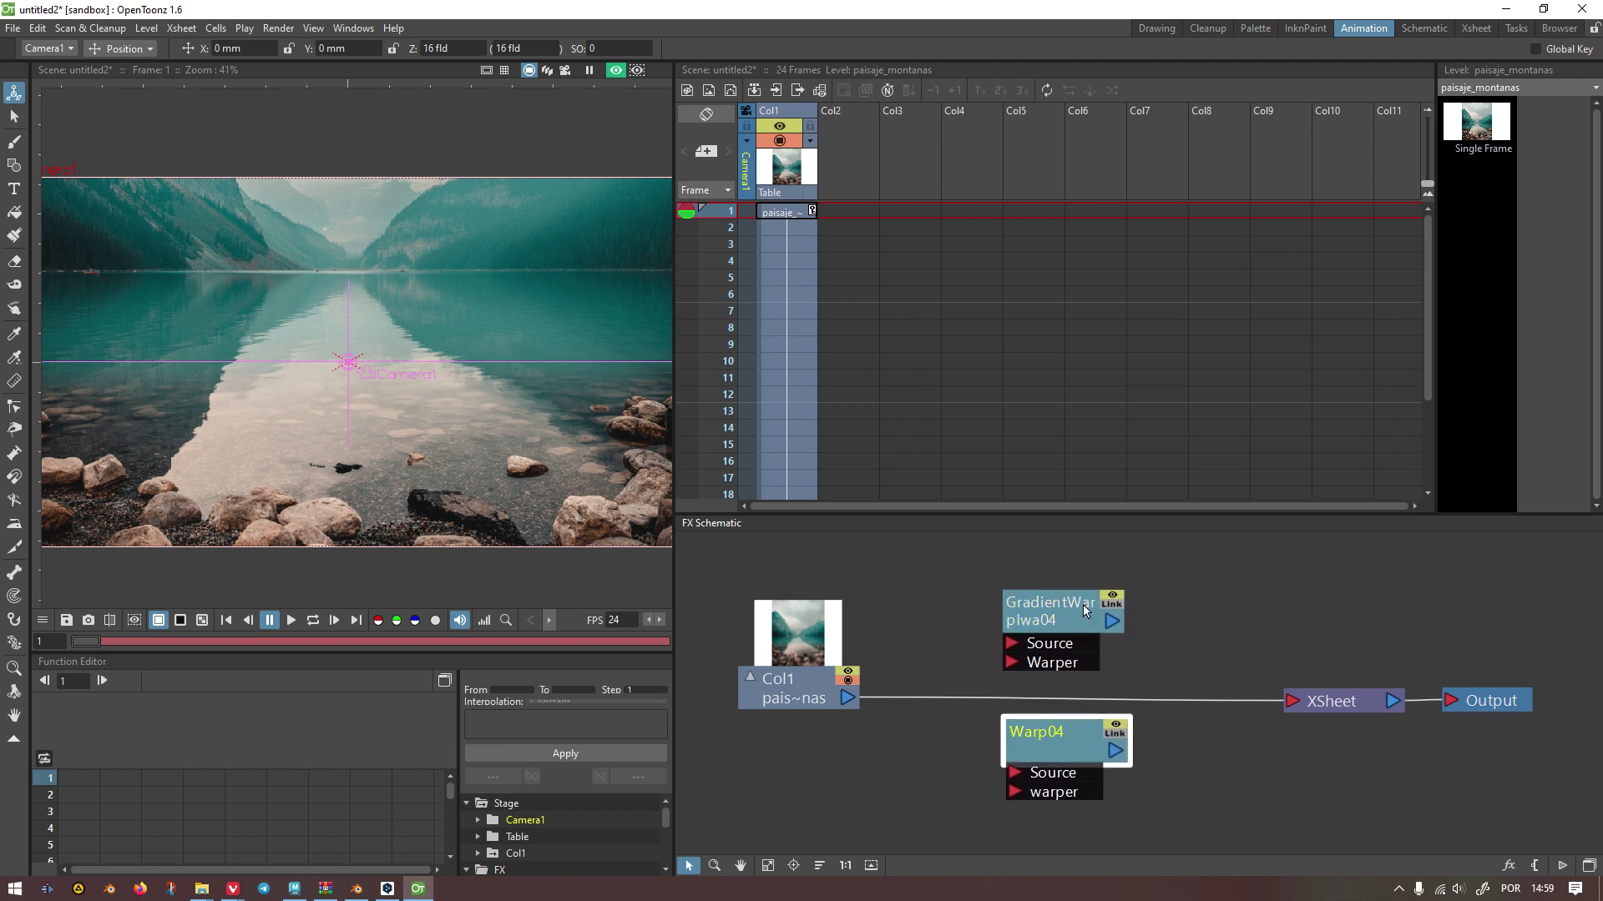
Step: Examine the Source and Warper inputs of Gradient Warp Iwa up close, and move its node below Col1
{"action": "scroll", "coordinate": [1066, 613], "scroll_direction": "up", "scroll_amount": 5}
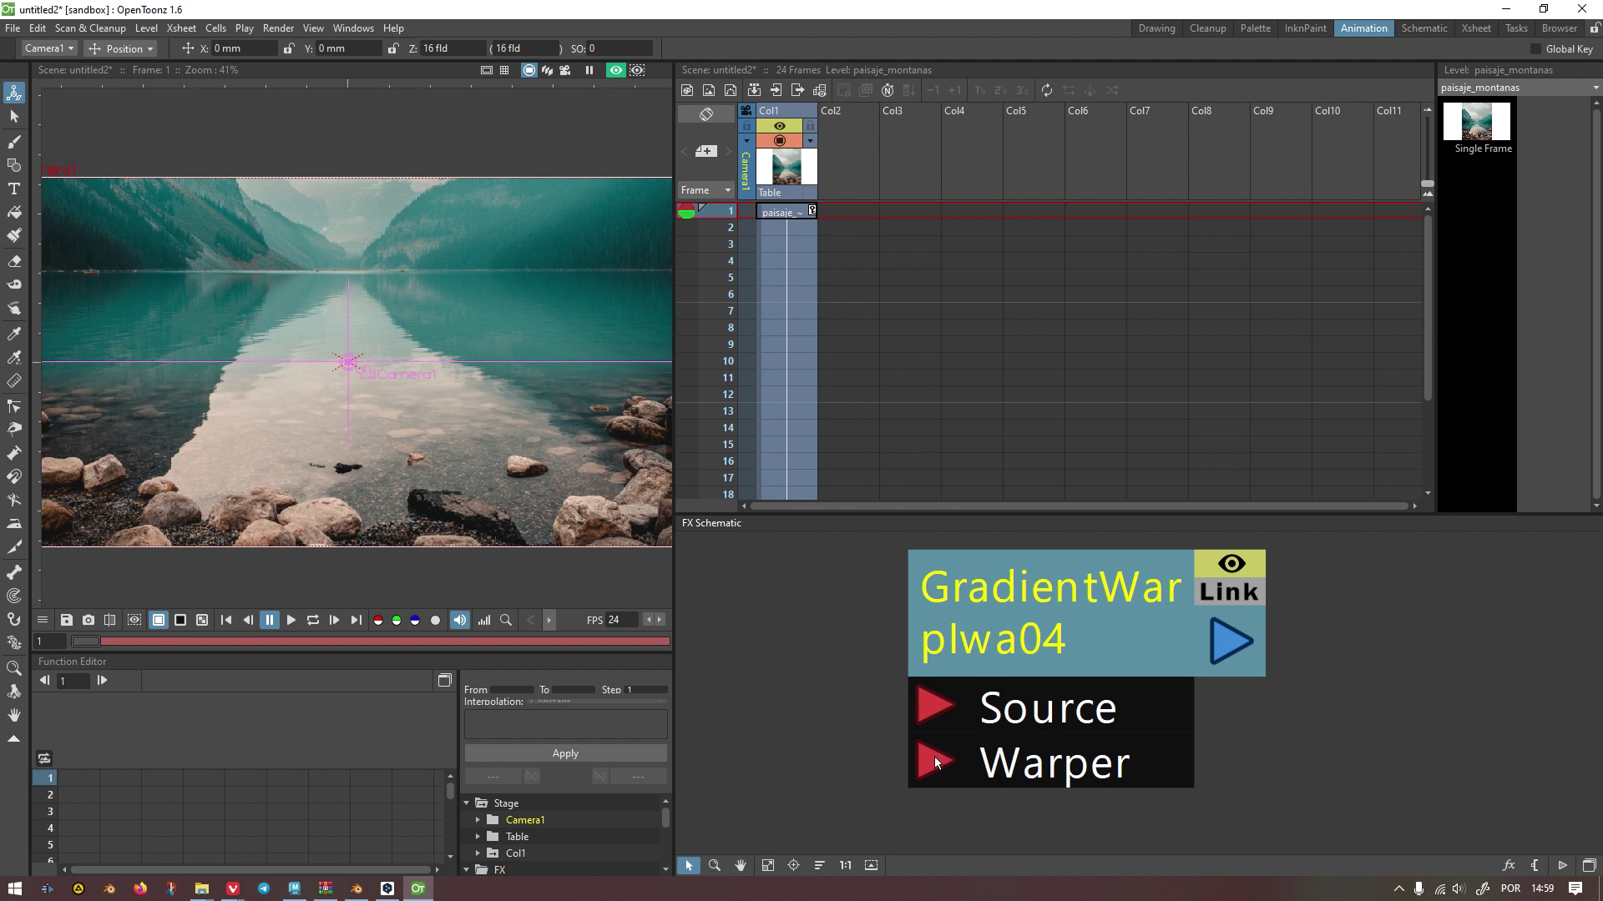
{"action": "left_click_drag", "start_coordinate": [948, 726], "coordinate": [960, 772]}
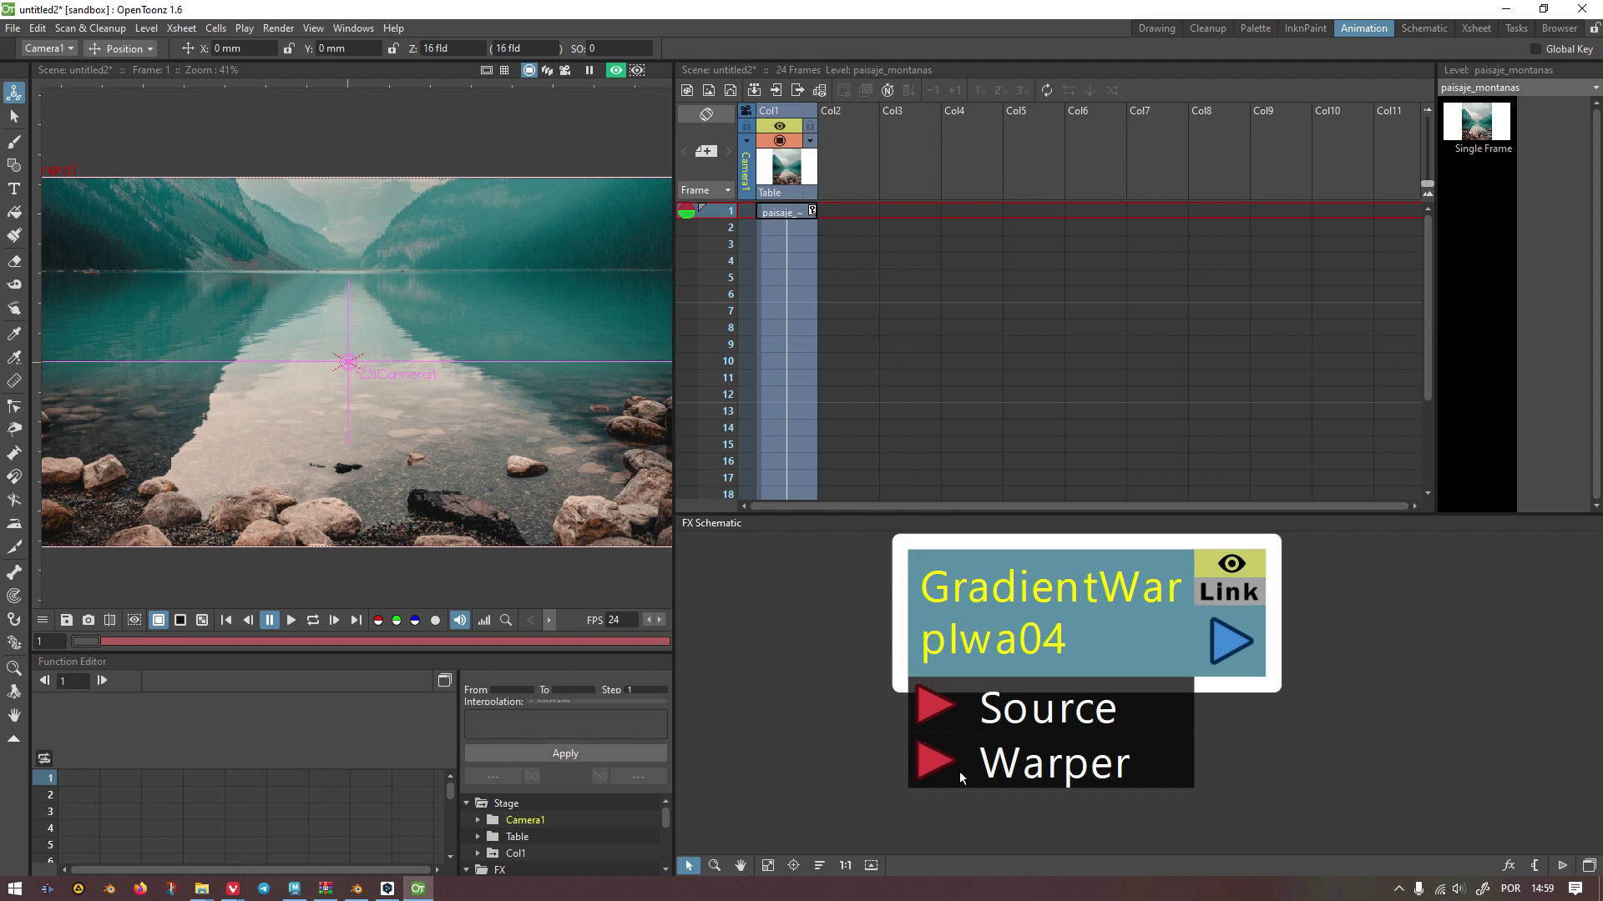
{"action": "scroll", "coordinate": [845, 647], "scroll_direction": "down", "scroll_amount": 5}
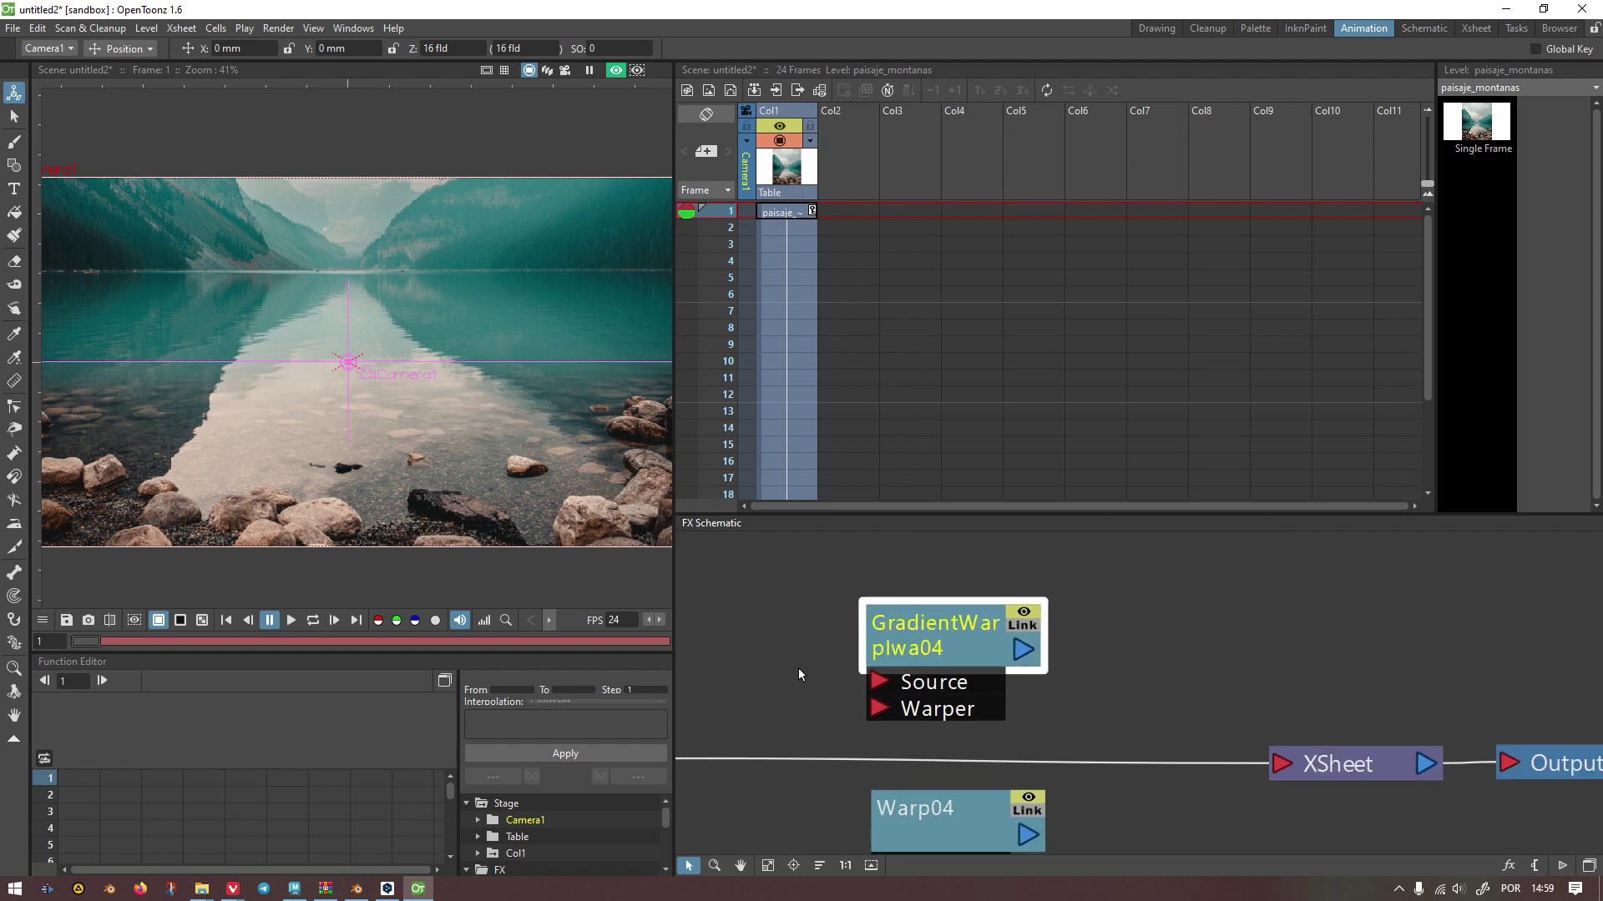
{"action": "left_click_drag", "start_coordinate": [1008, 632], "coordinate": [844, 810]}
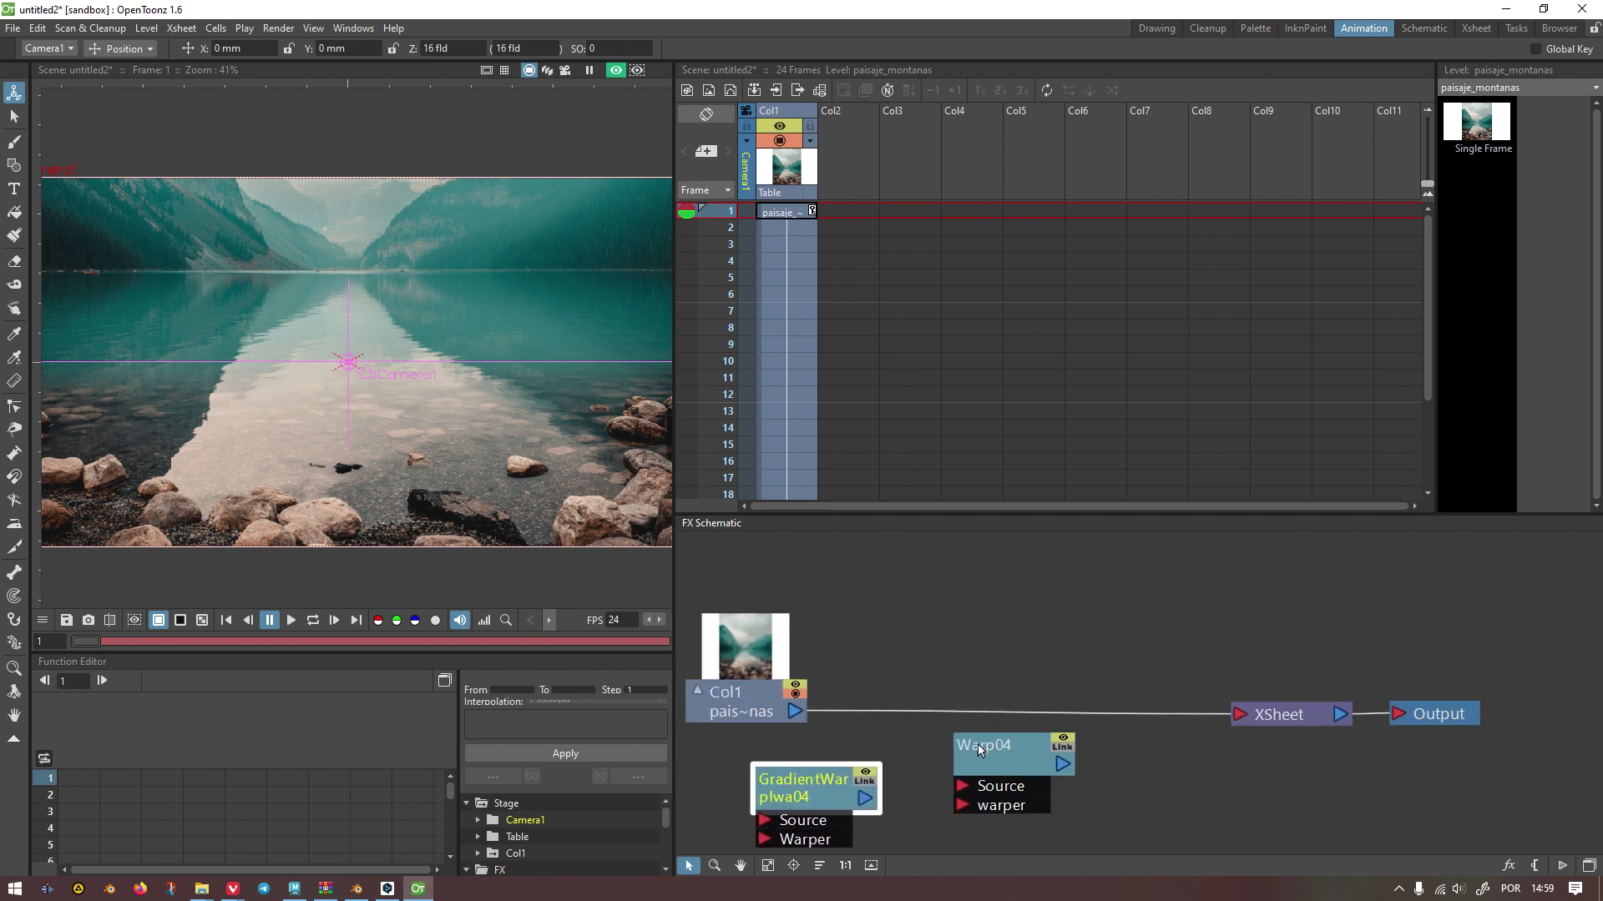
Step: Connect Col1 to the Warp effect's Source and Warp to the XSheet, and delete the direct link between Col1 and the XSheet
{"action": "left_click_drag", "start_coordinate": [997, 752], "coordinate": [960, 601]}
{"action": "left_click_drag", "start_coordinate": [758, 702], "coordinate": [791, 621]}
{"action": "left_click_drag", "start_coordinate": [971, 600], "coordinate": [1033, 590]}
{"action": "left_click_drag", "start_coordinate": [829, 633], "coordinate": [1226, 700]}
{"action": "left_click_drag", "start_coordinate": [993, 618], "coordinate": [1014, 664]}
{"action": "left_click", "coordinate": [1017, 717]}
{"action": "key", "text": "Delete"}
Step: Open the Warp effect's settings to view its Intensity, Size and Sharpen parameters, and close them
{"action": "scroll", "coordinate": [978, 637], "scroll_direction": "up", "scroll_amount": 1}
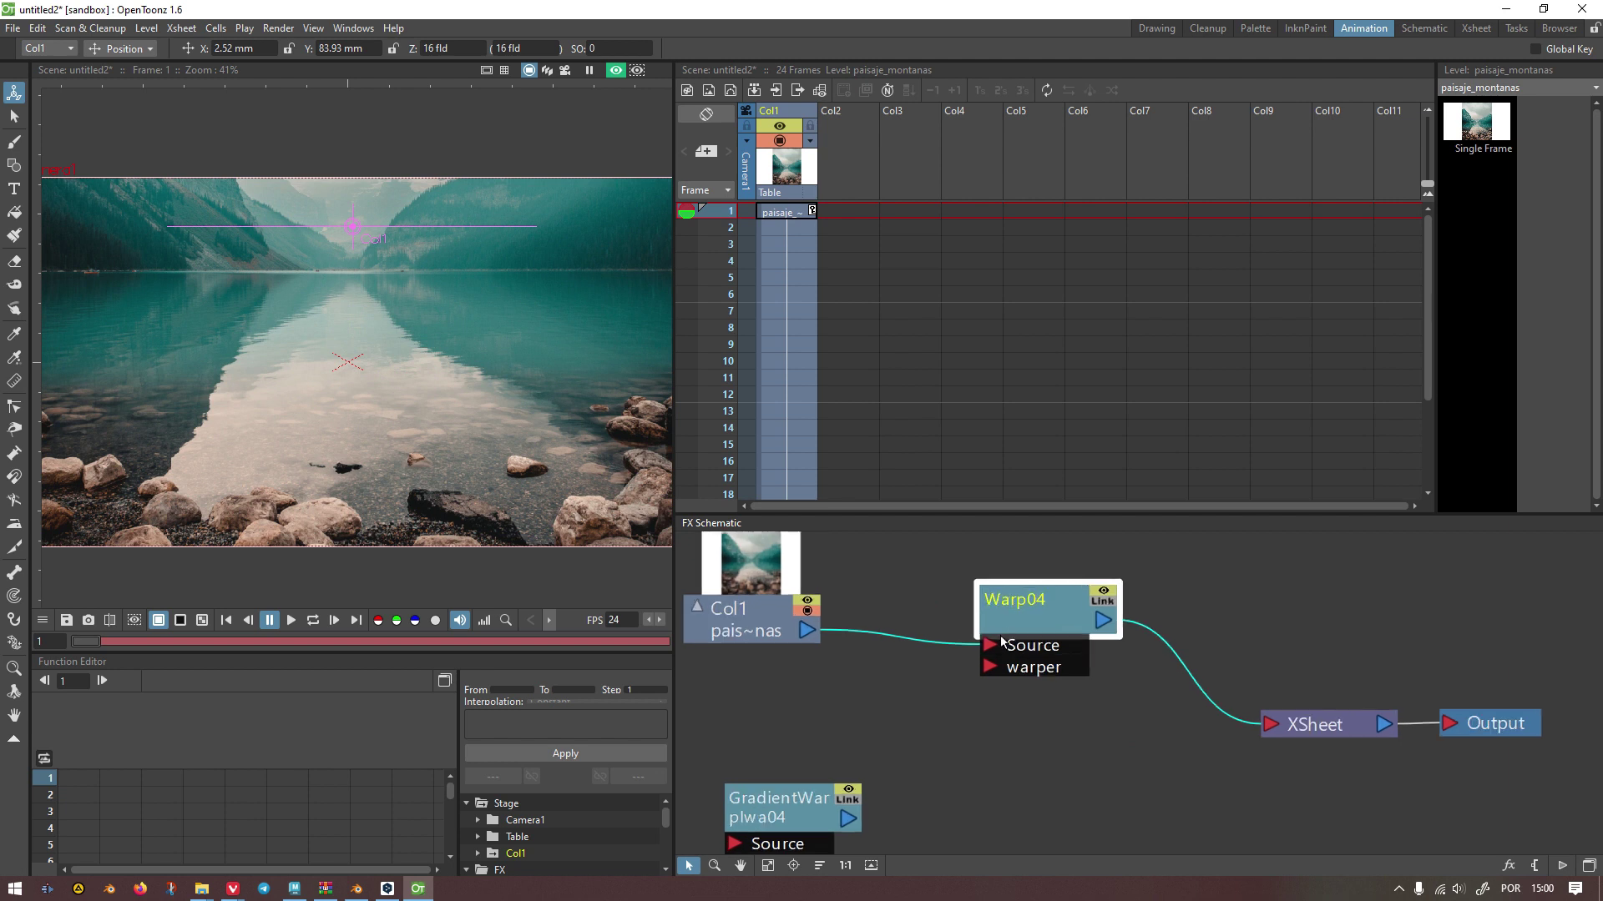
{"action": "double_click", "coordinate": [1007, 625]}
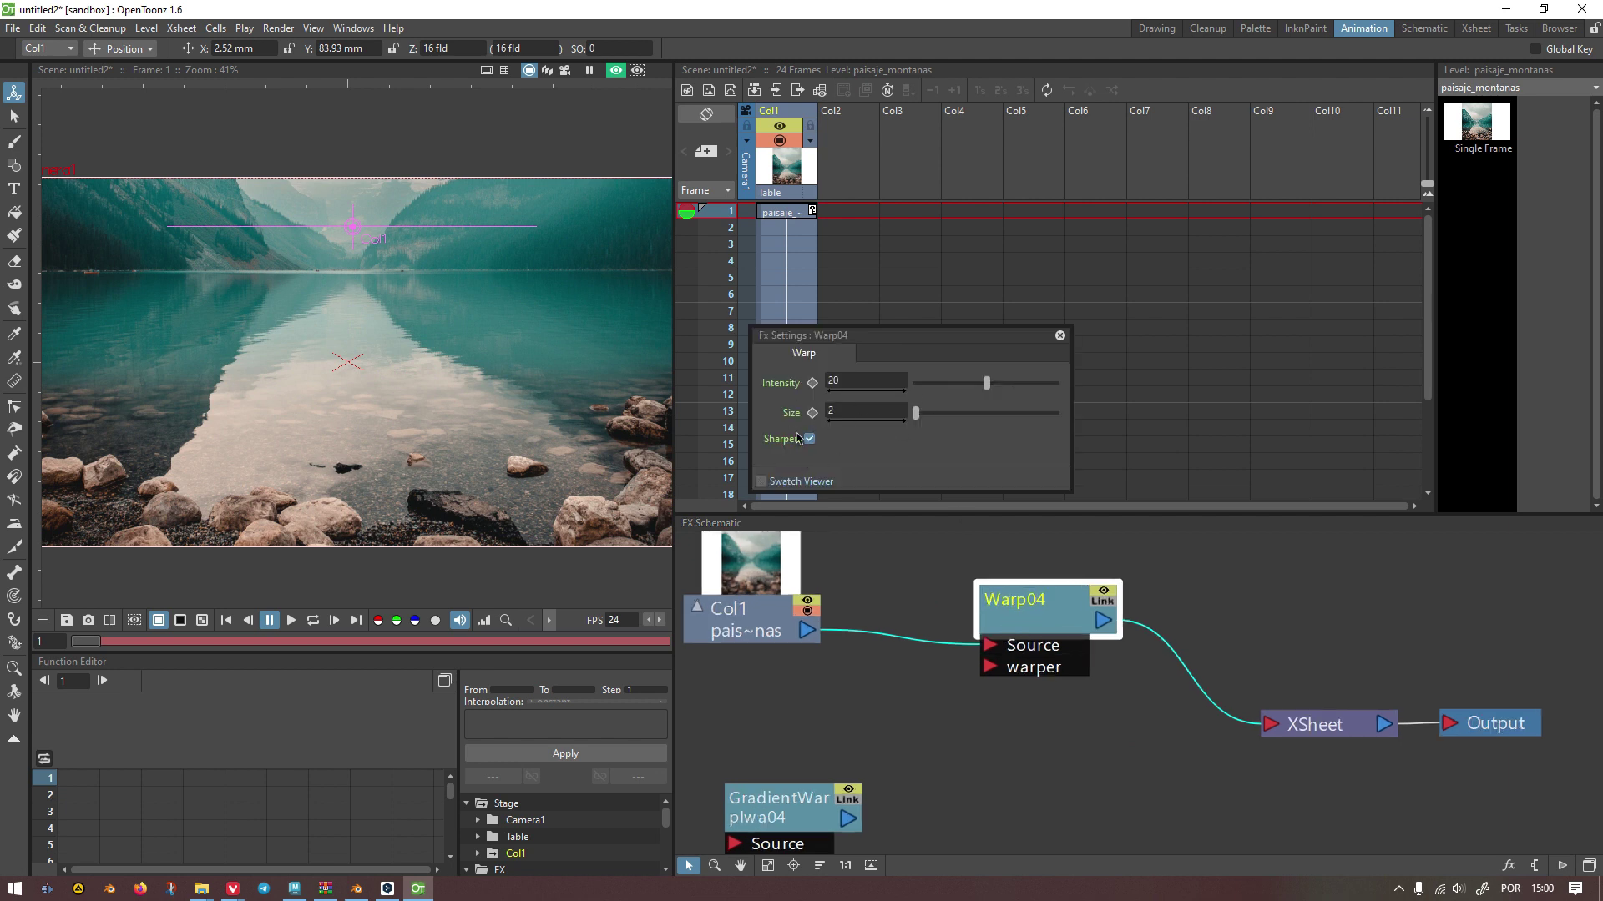
{"action": "left_click", "coordinate": [1060, 335]}
Step: Space out the Col1, Warp and Gradient Warp Iwa nodes, leaving the Gradient Warp Iwa node selected
{"action": "left_click_drag", "start_coordinate": [796, 663], "coordinate": [931, 744]}
{"action": "left_click_drag", "start_coordinate": [928, 802], "coordinate": [931, 834]}
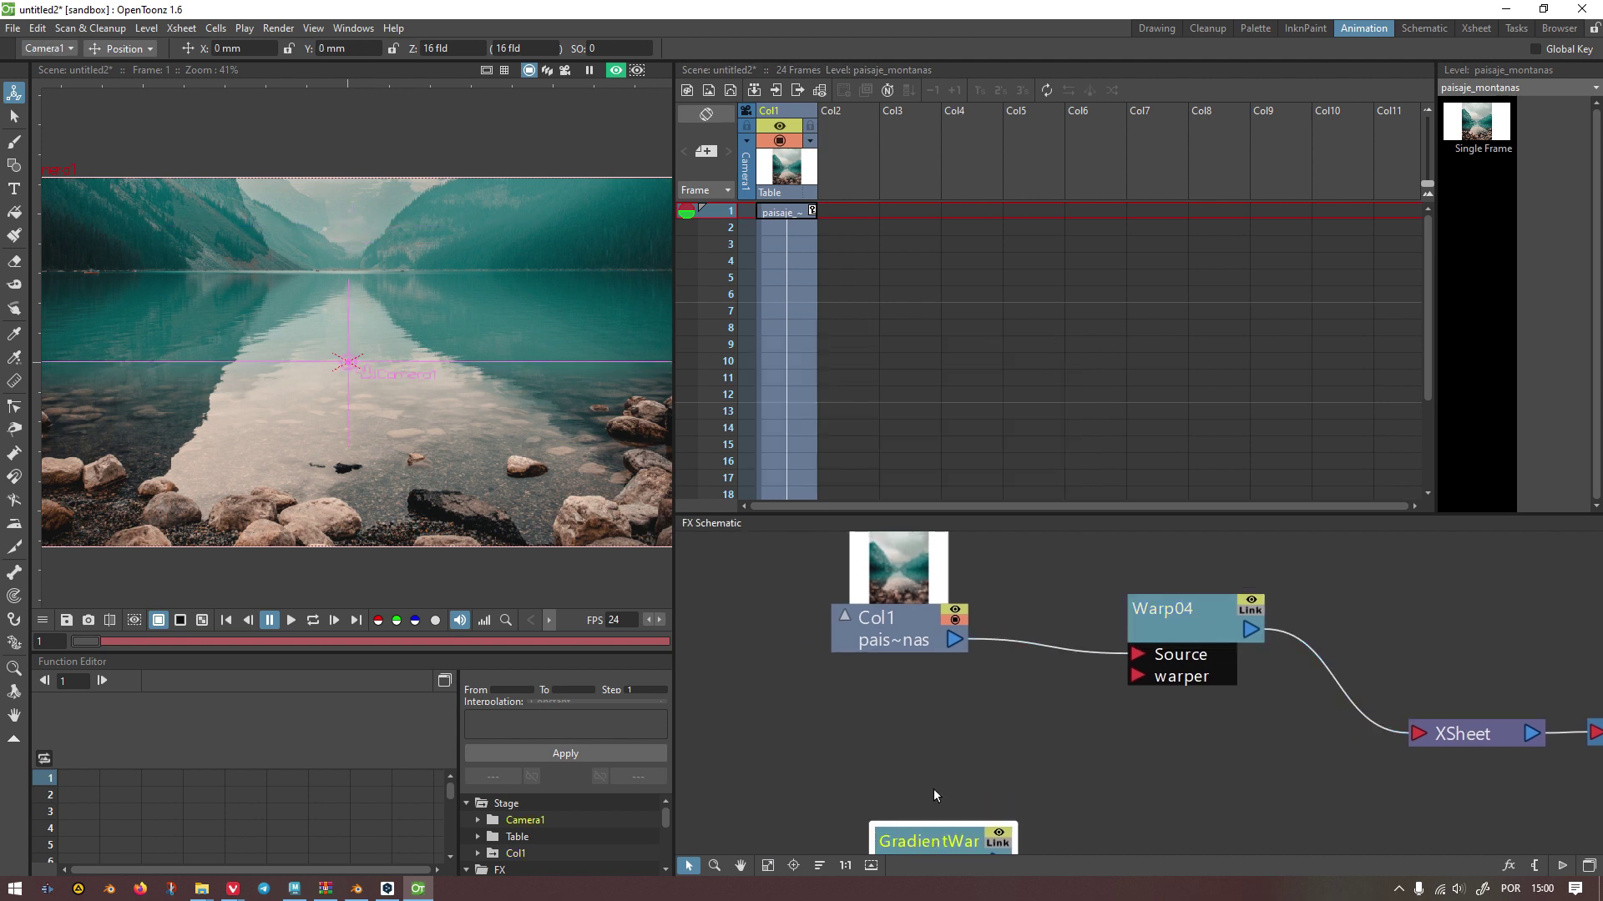
{"action": "left_click_drag", "start_coordinate": [886, 619], "coordinate": [931, 597]}
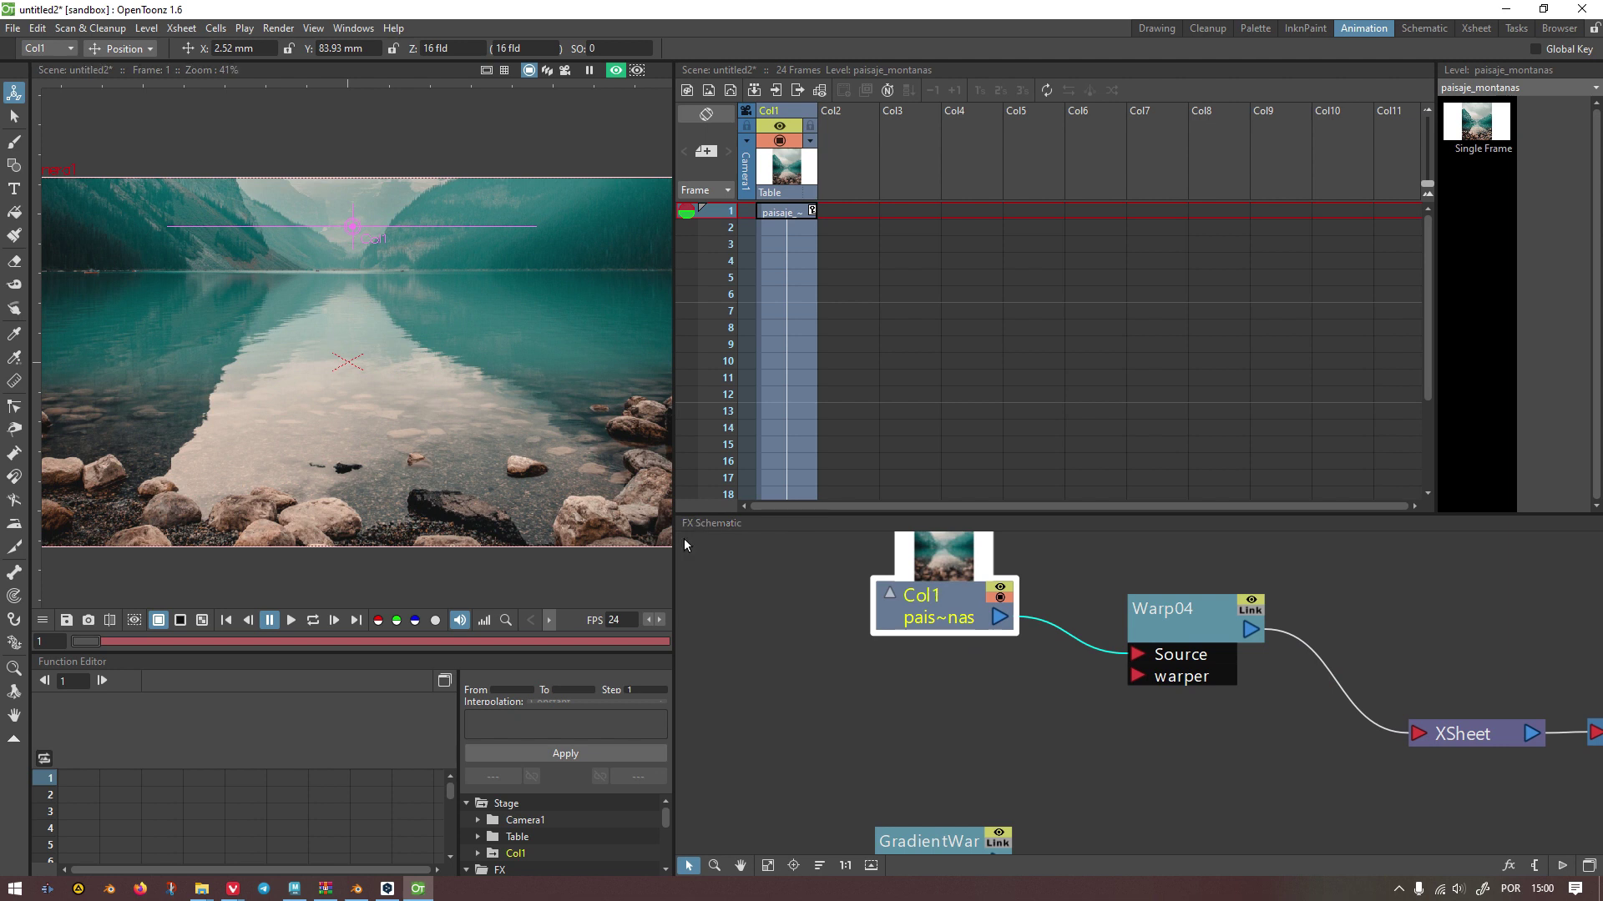
{"action": "left_click_drag", "start_coordinate": [1210, 610], "coordinate": [1217, 633]}
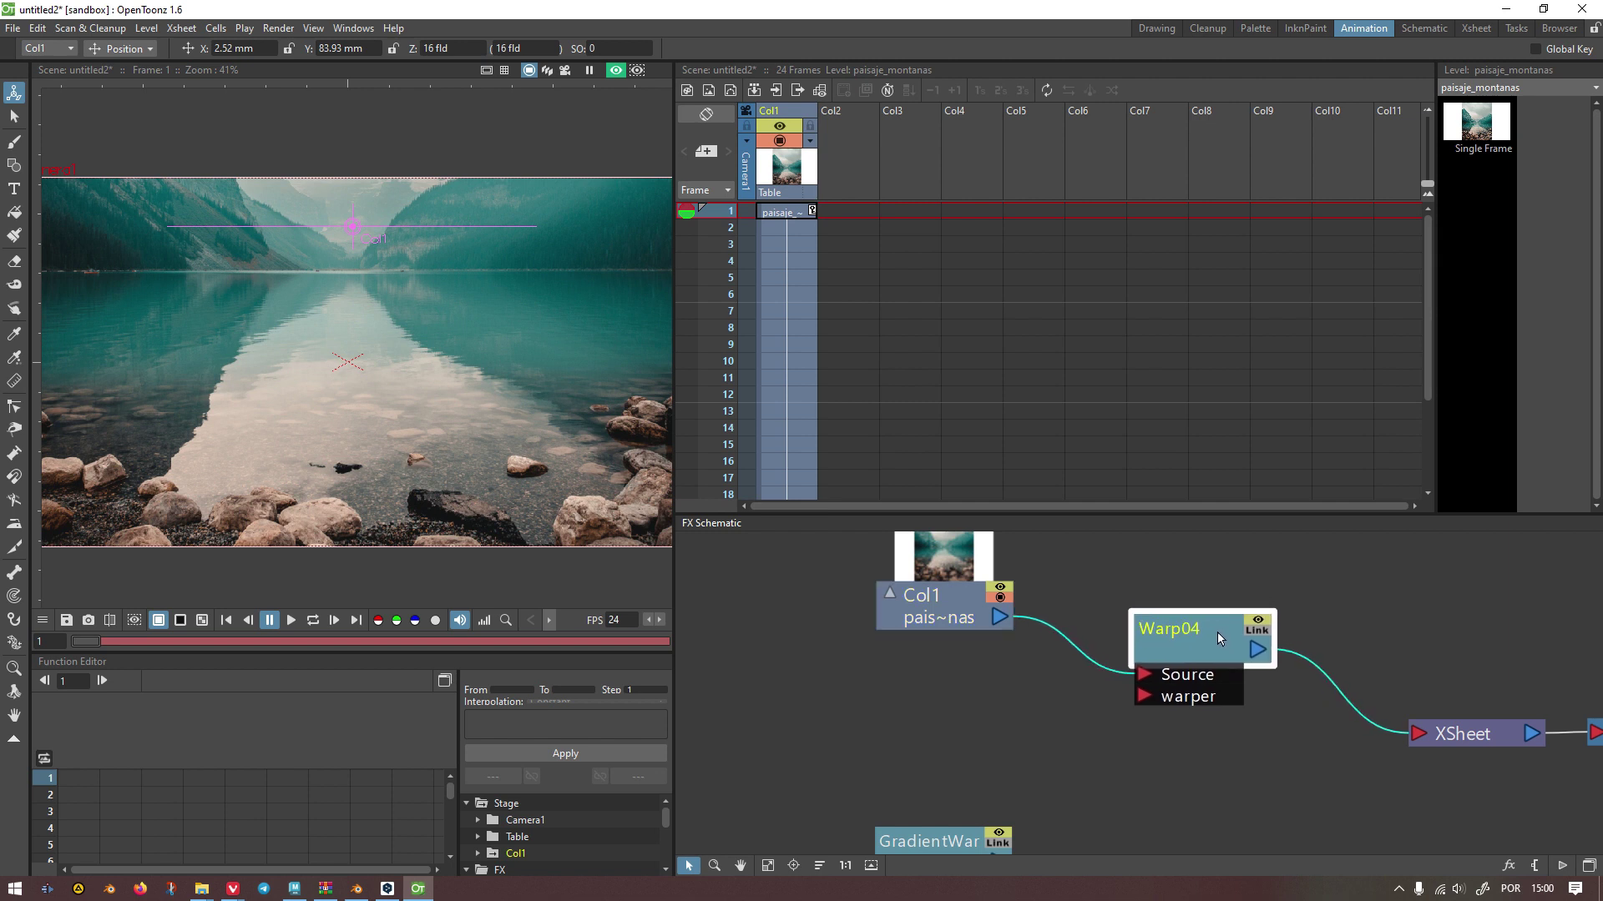
{"action": "left_click_drag", "start_coordinate": [947, 577], "coordinate": [908, 570]}
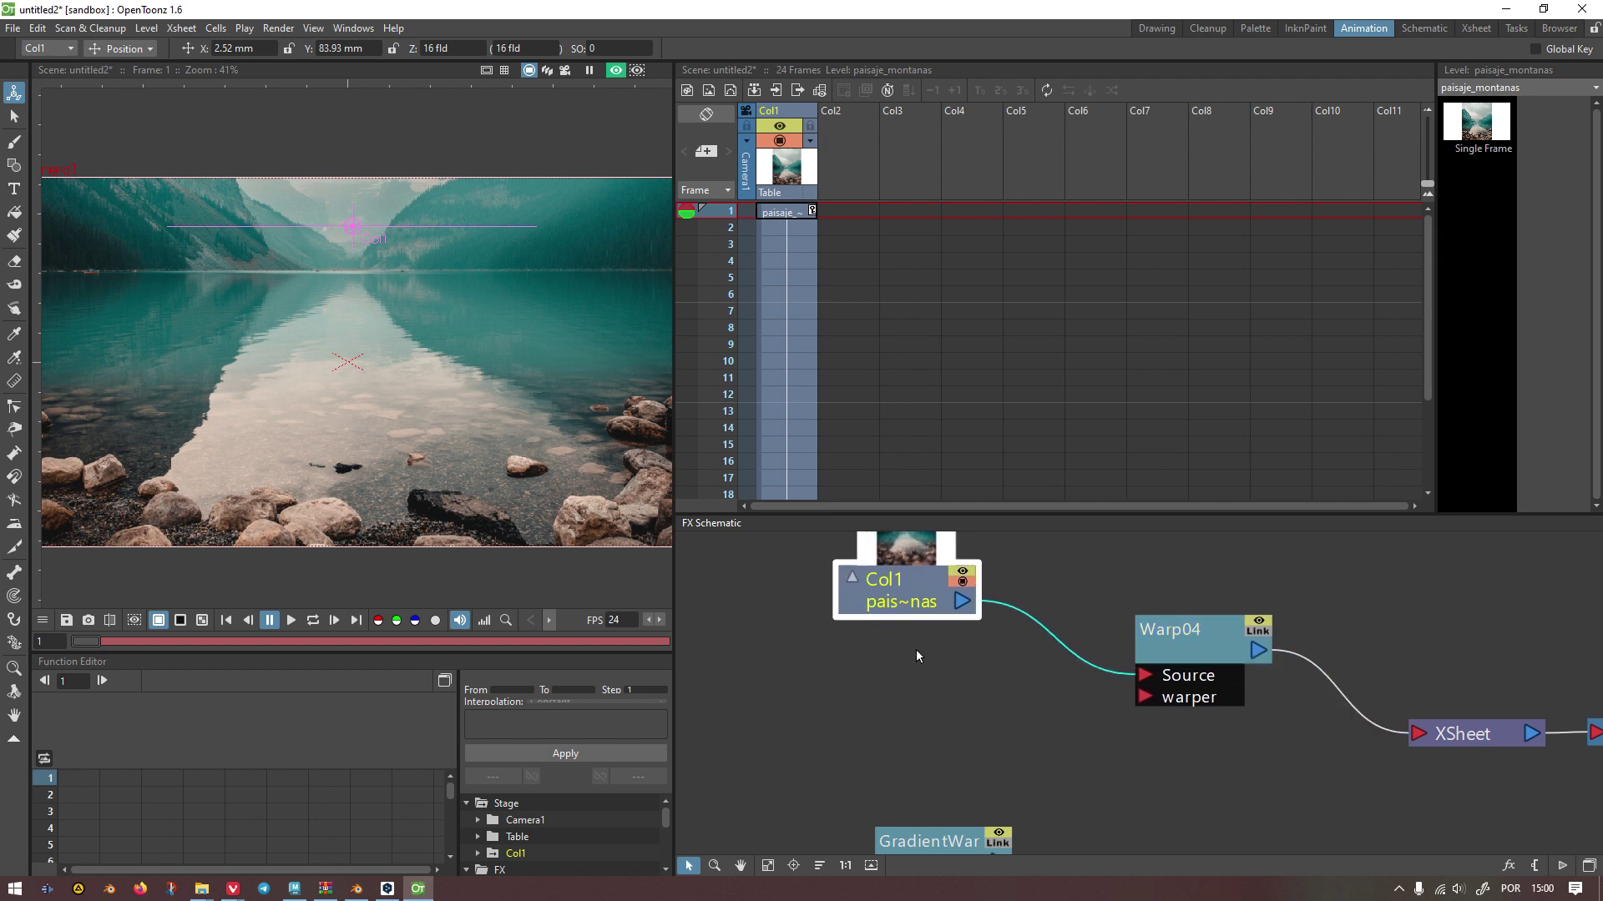
{"action": "left_click_drag", "start_coordinate": [911, 763], "coordinate": [741, 683]}
{"action": "left_click", "coordinate": [773, 738]}
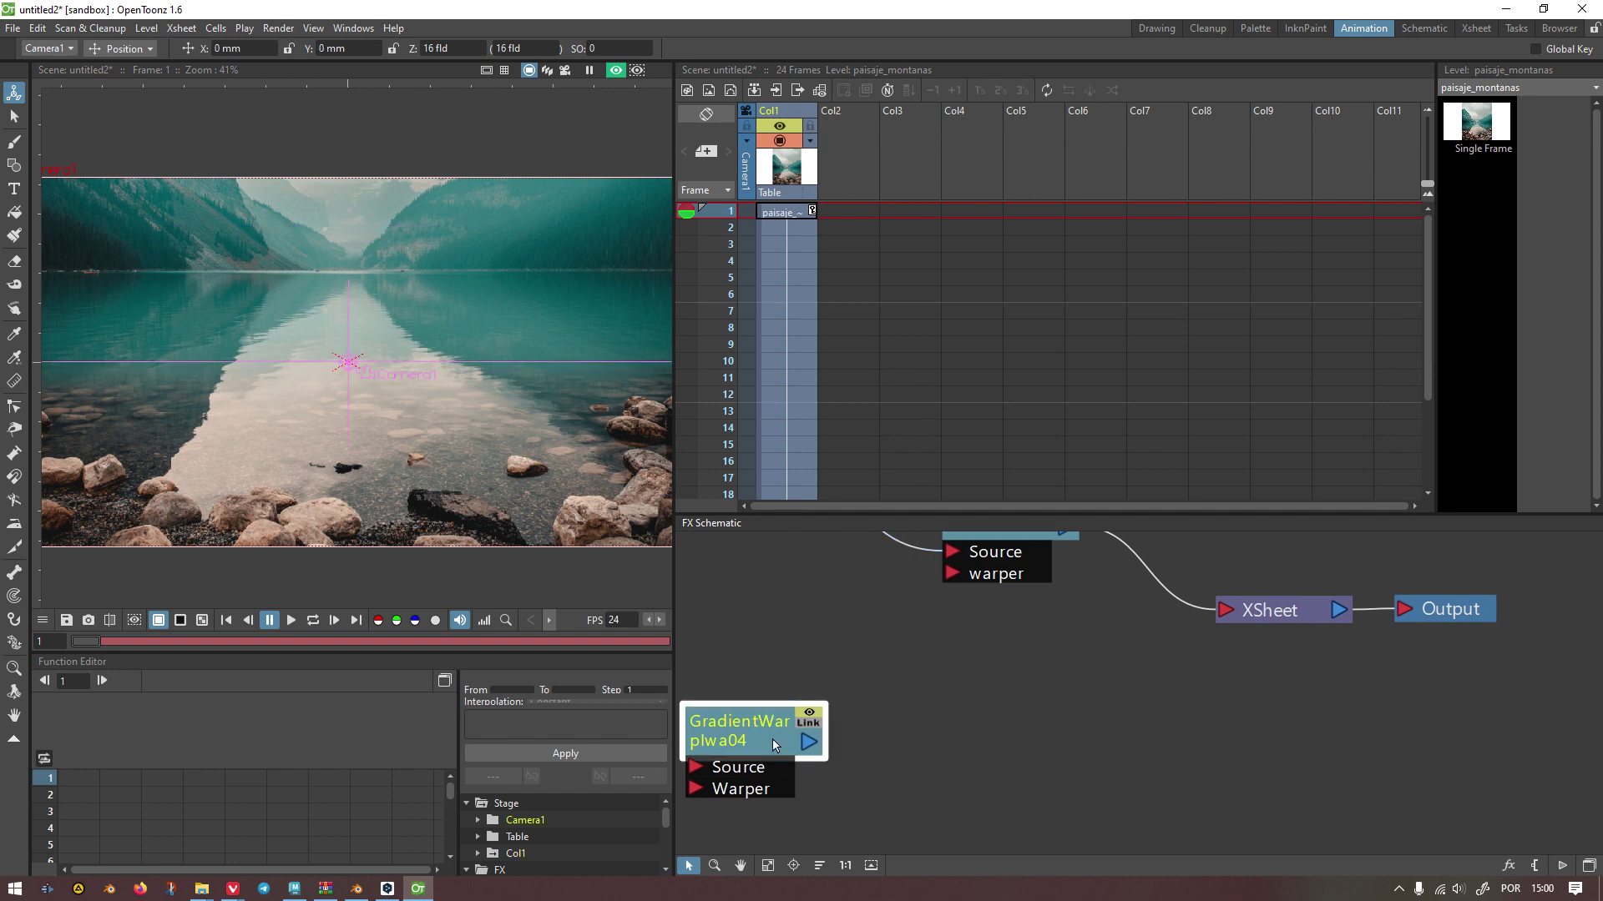
Step: Move Gradient Warp Iwa out of the way and add a Noise effect to the schematic below Col1
{"action": "left_click_drag", "start_coordinate": [773, 739], "coordinate": [881, 830]}
{"action": "left_click_drag", "start_coordinate": [813, 599], "coordinate": [938, 704]}
{"action": "right_click", "coordinate": [793, 669]}
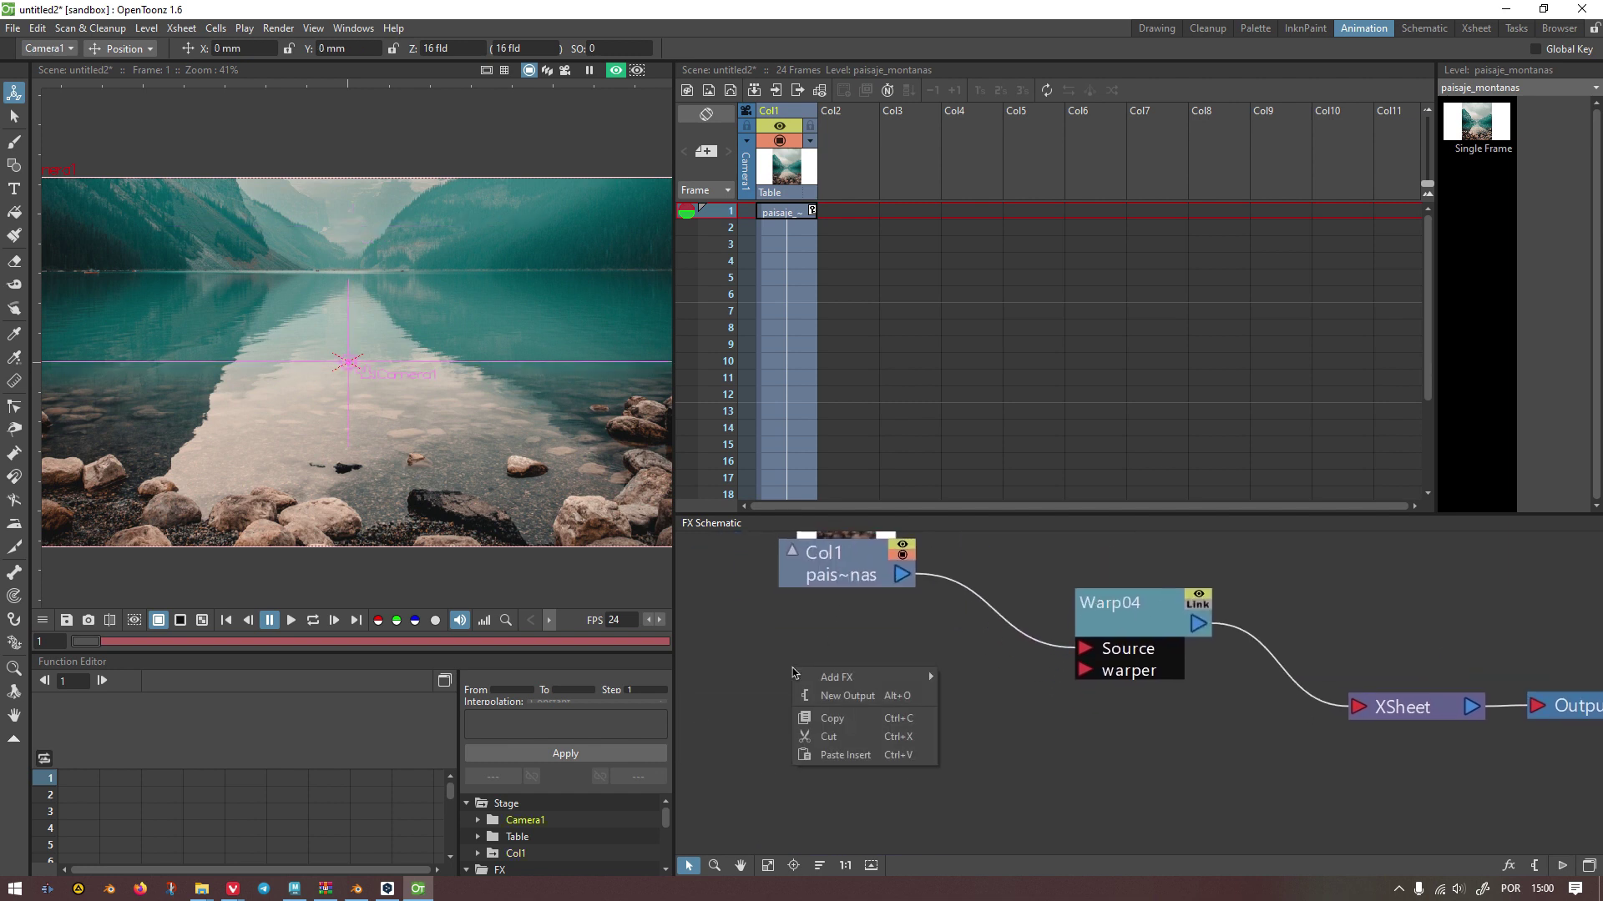
{"action": "mouse_move", "coordinate": [842, 678]}
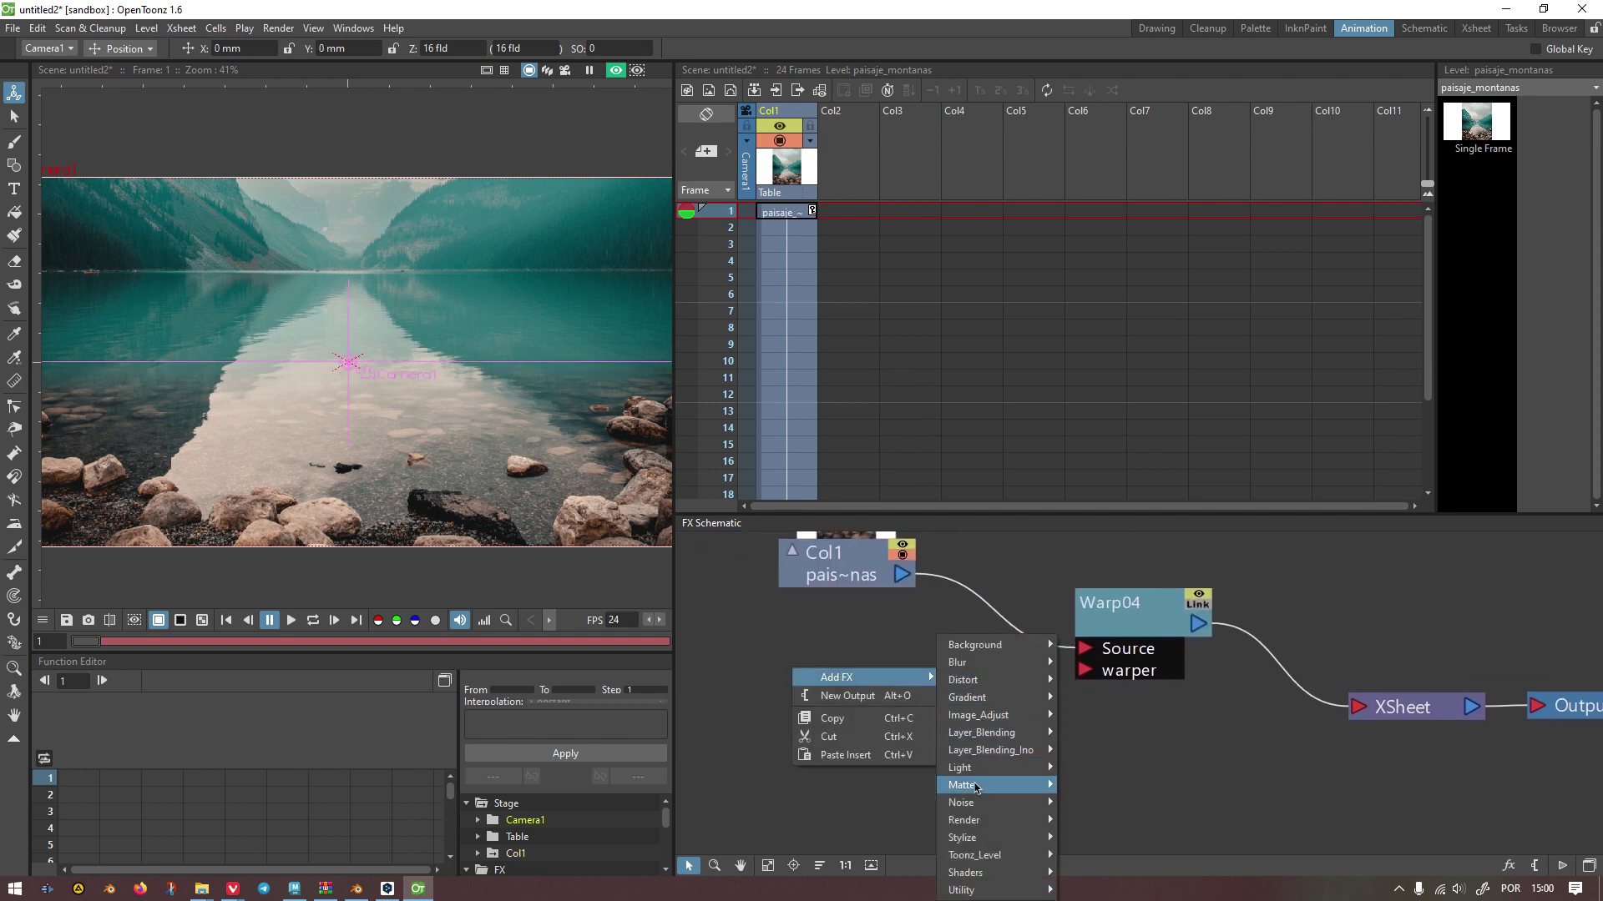
{"action": "mouse_move", "coordinate": [978, 803]}
{"action": "left_click", "coordinate": [1080, 838]}
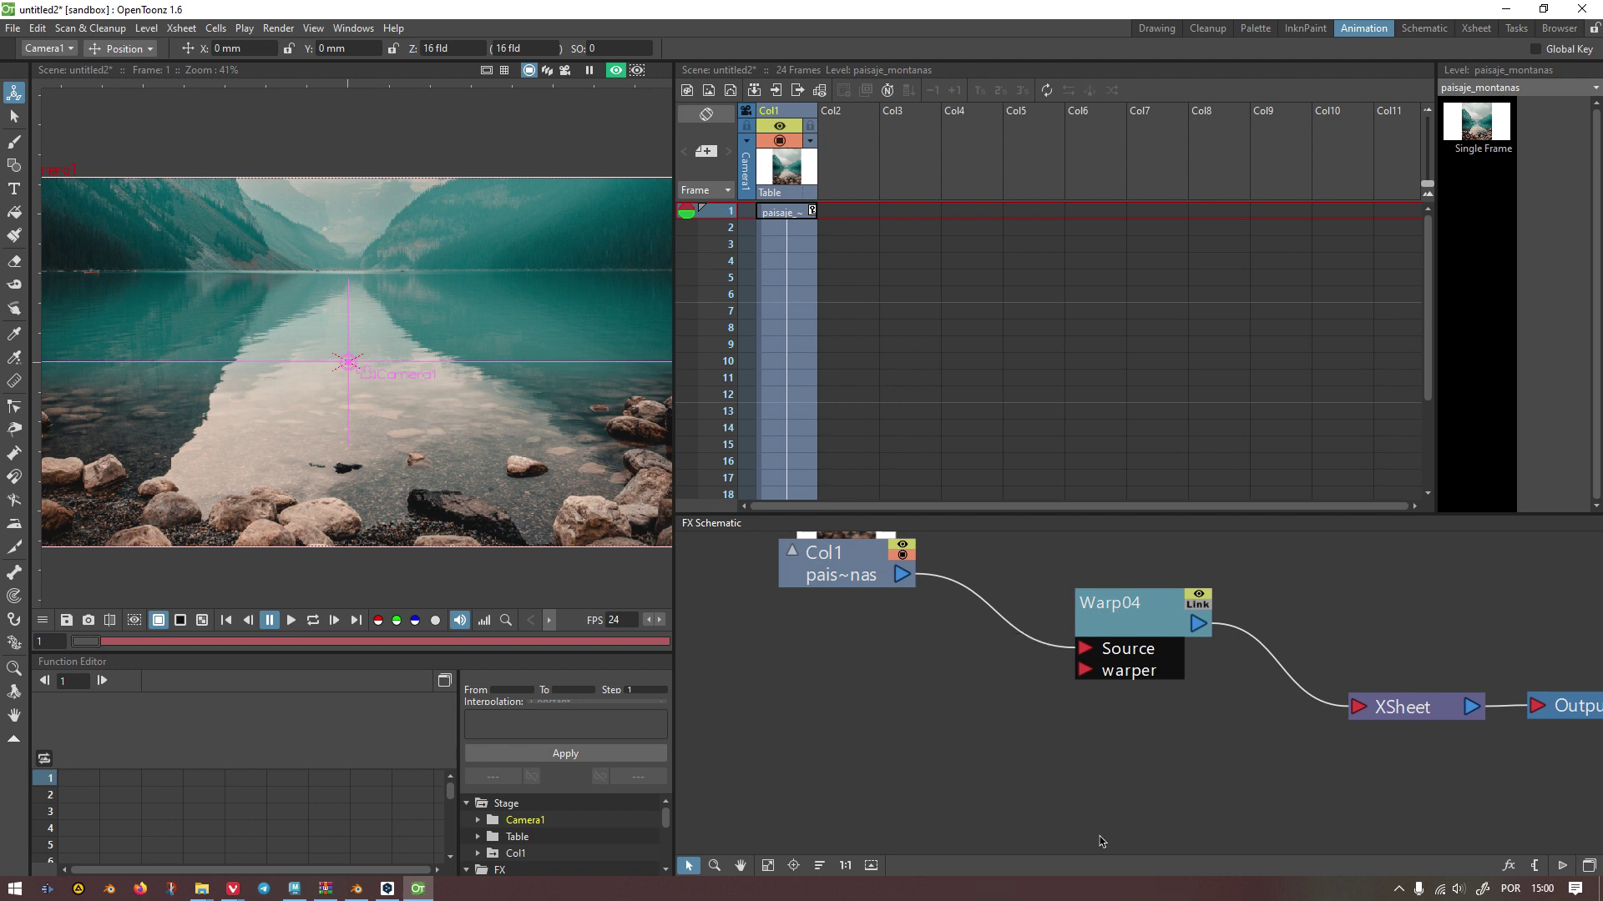
Step: Place the Noise node below Warp, connect it between Col1 and the XSheet, and delete the link from Warp to the XSheet
{"action": "mouse_move", "coordinate": [860, 662]}
{"action": "left_mouse_down"}
{"action": "mouse_move", "coordinate": [820, 679]}
{"action": "mouse_move", "coordinate": [848, 665]}
{"action": "mouse_move", "coordinate": [1293, 718]}
{"action": "mouse_move", "coordinate": [1351, 708]}
{"action": "left_mouse_up"}
{"action": "left_click_drag", "start_coordinate": [855, 669], "coordinate": [1069, 718]}
{"action": "left_click_drag", "start_coordinate": [1144, 628], "coordinate": [1137, 578]}
{"action": "left_click_drag", "start_coordinate": [1027, 732], "coordinate": [1064, 724]}
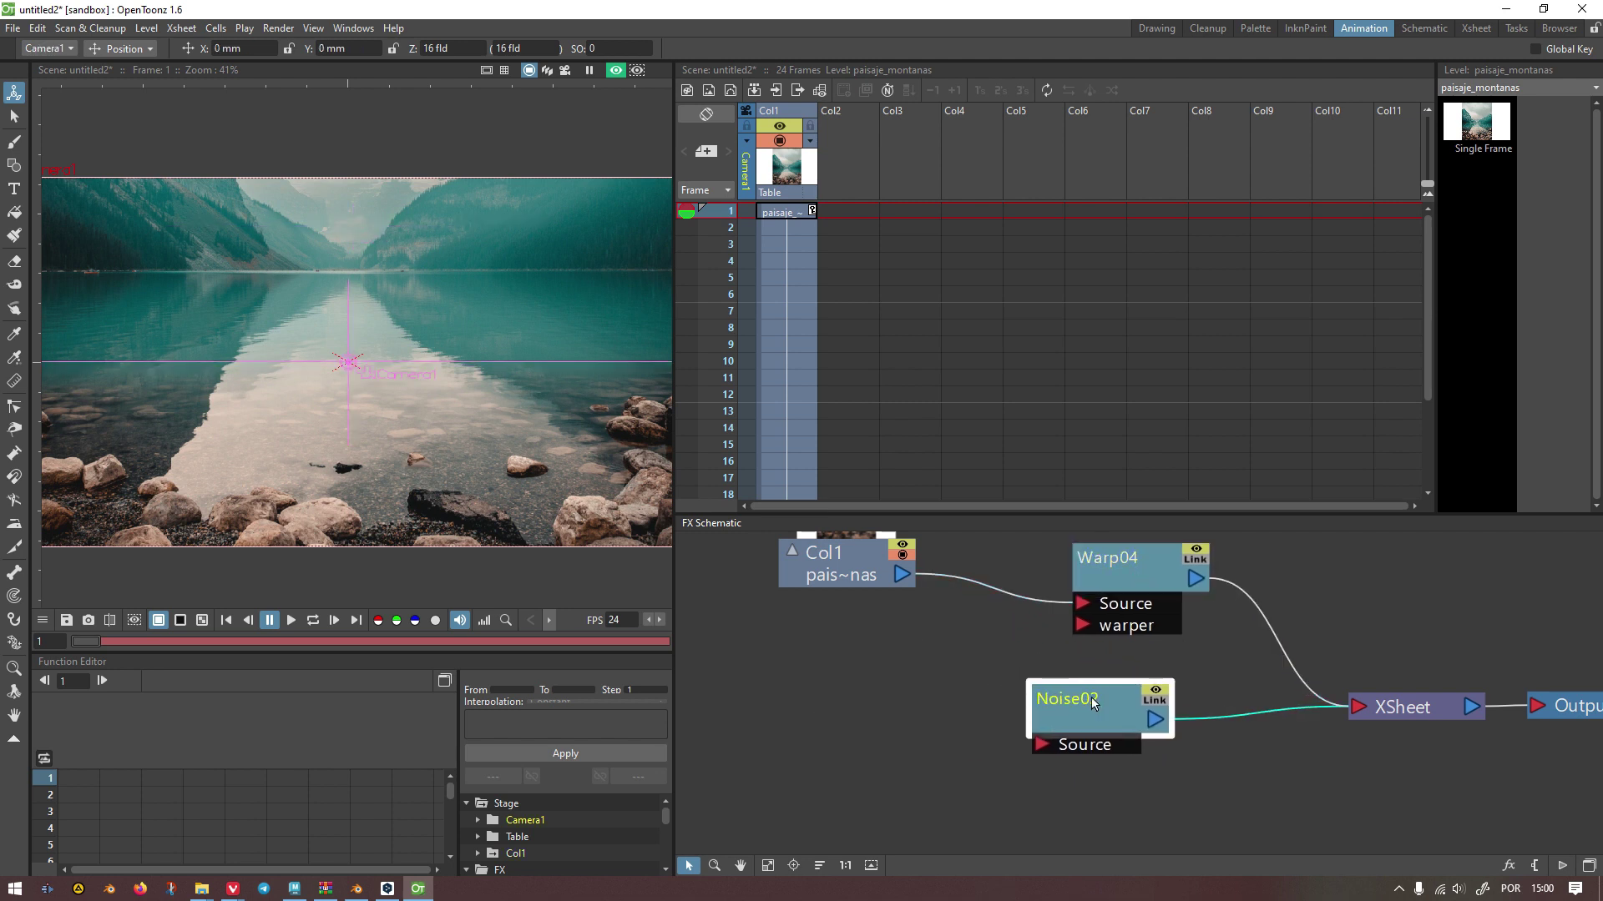
{"action": "left_click_drag", "start_coordinate": [913, 576], "coordinate": [1044, 749]}
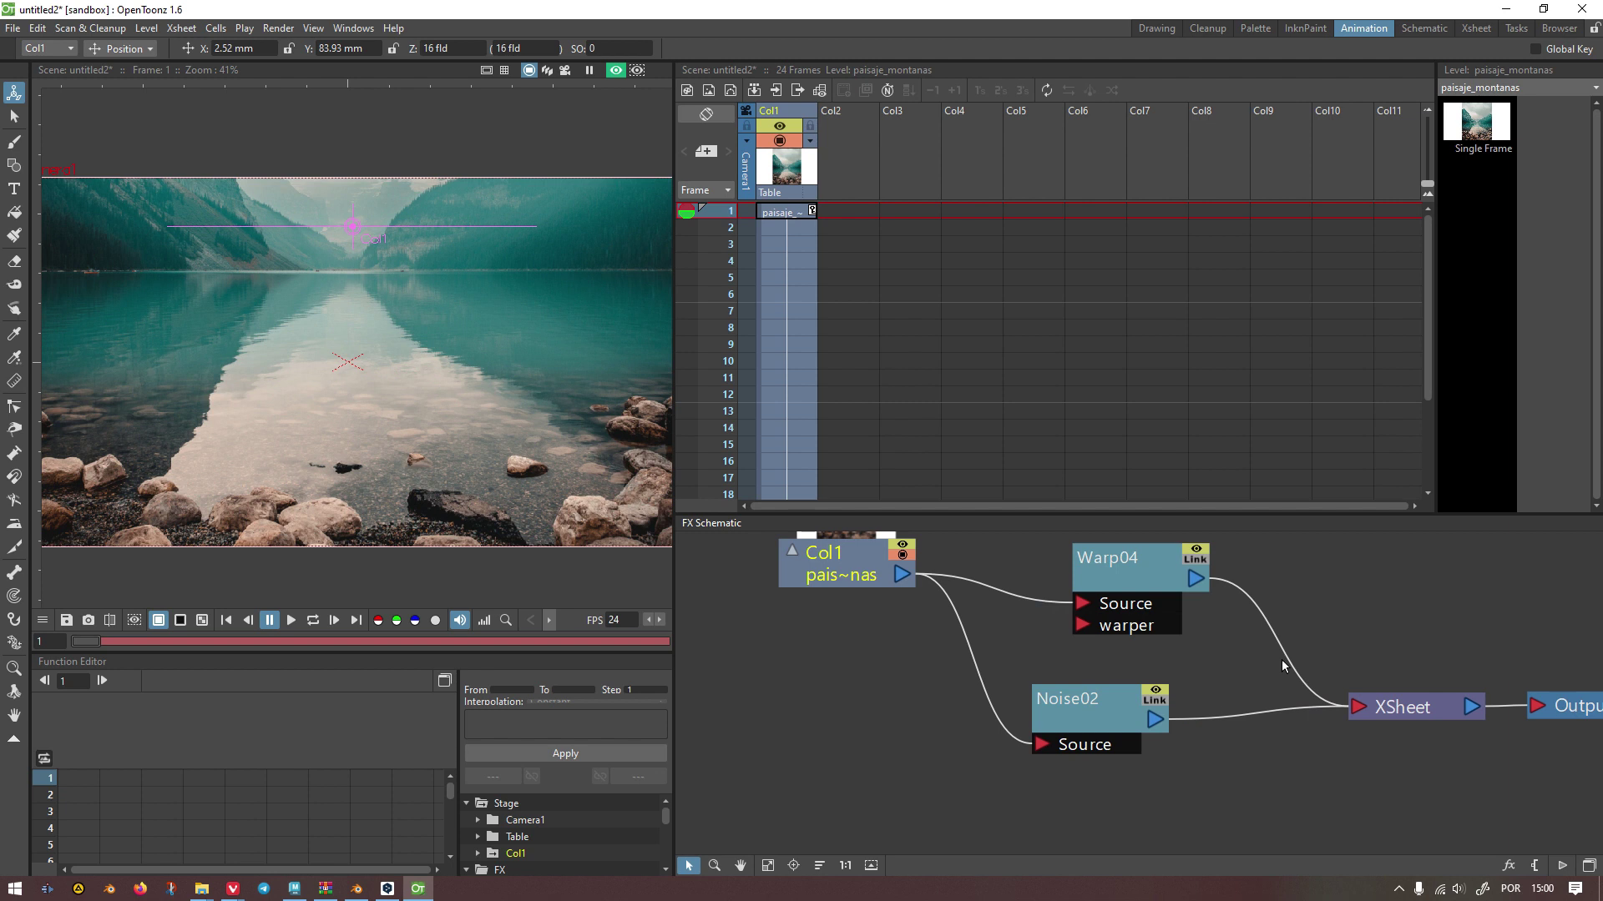
{"action": "key", "text": "Delete"}
Step: Examine the Noise effect's grain on the lake image at several magnifications, shifting the Col1 and Noise nodes slightly
{"action": "scroll", "coordinate": [381, 288], "scroll_direction": "up", "scroll_amount": 5}
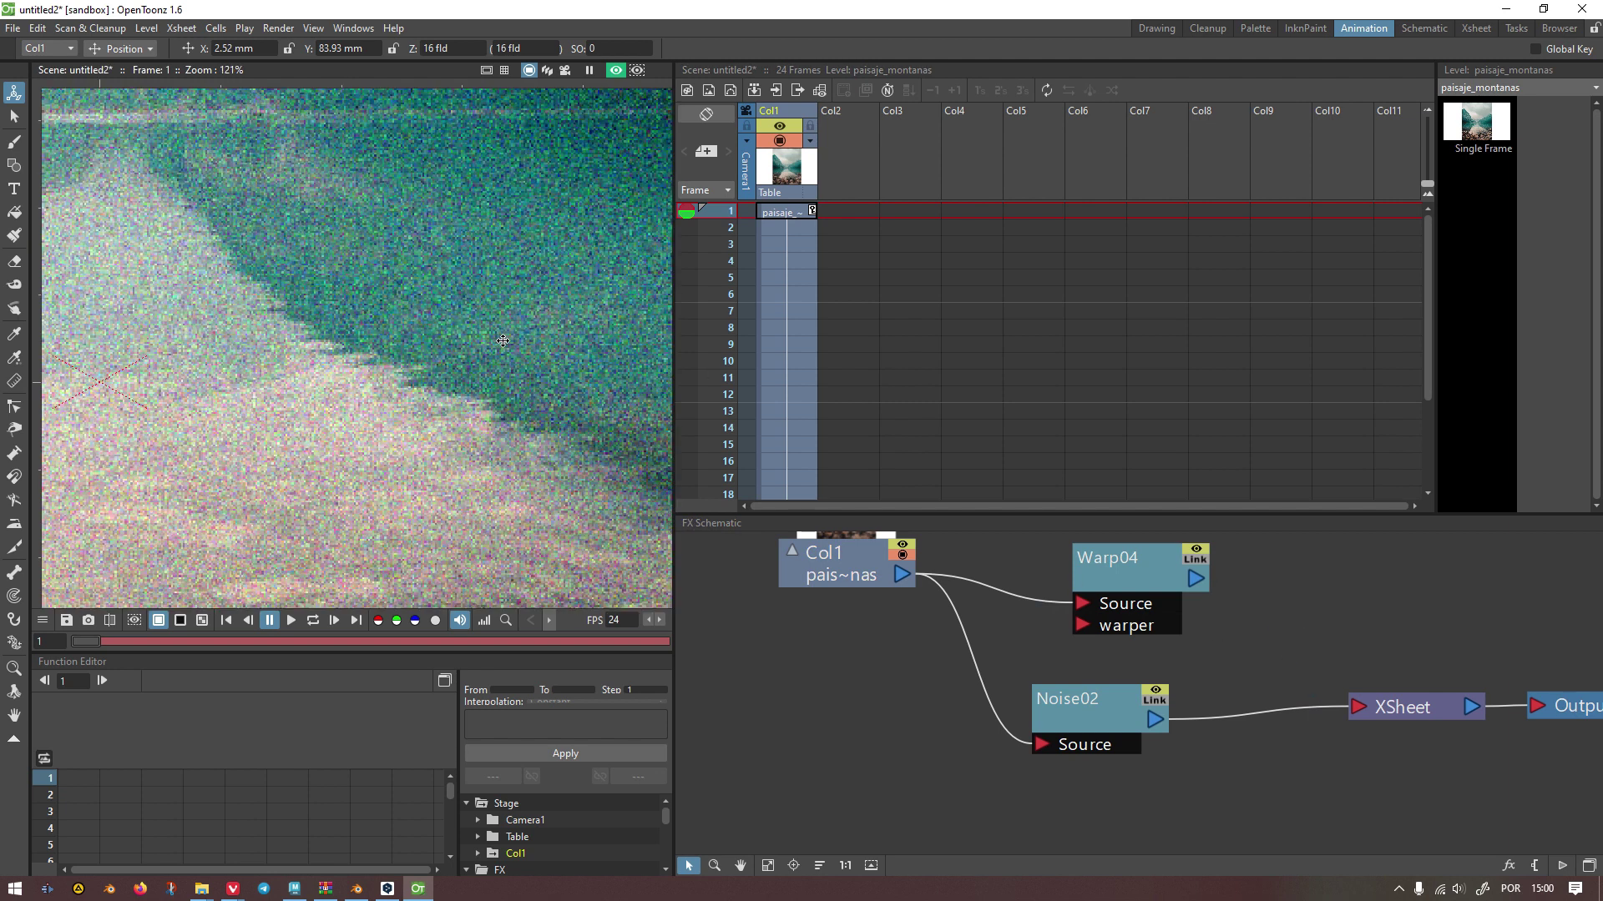
{"action": "left_click_drag", "start_coordinate": [873, 573], "coordinate": [830, 584]}
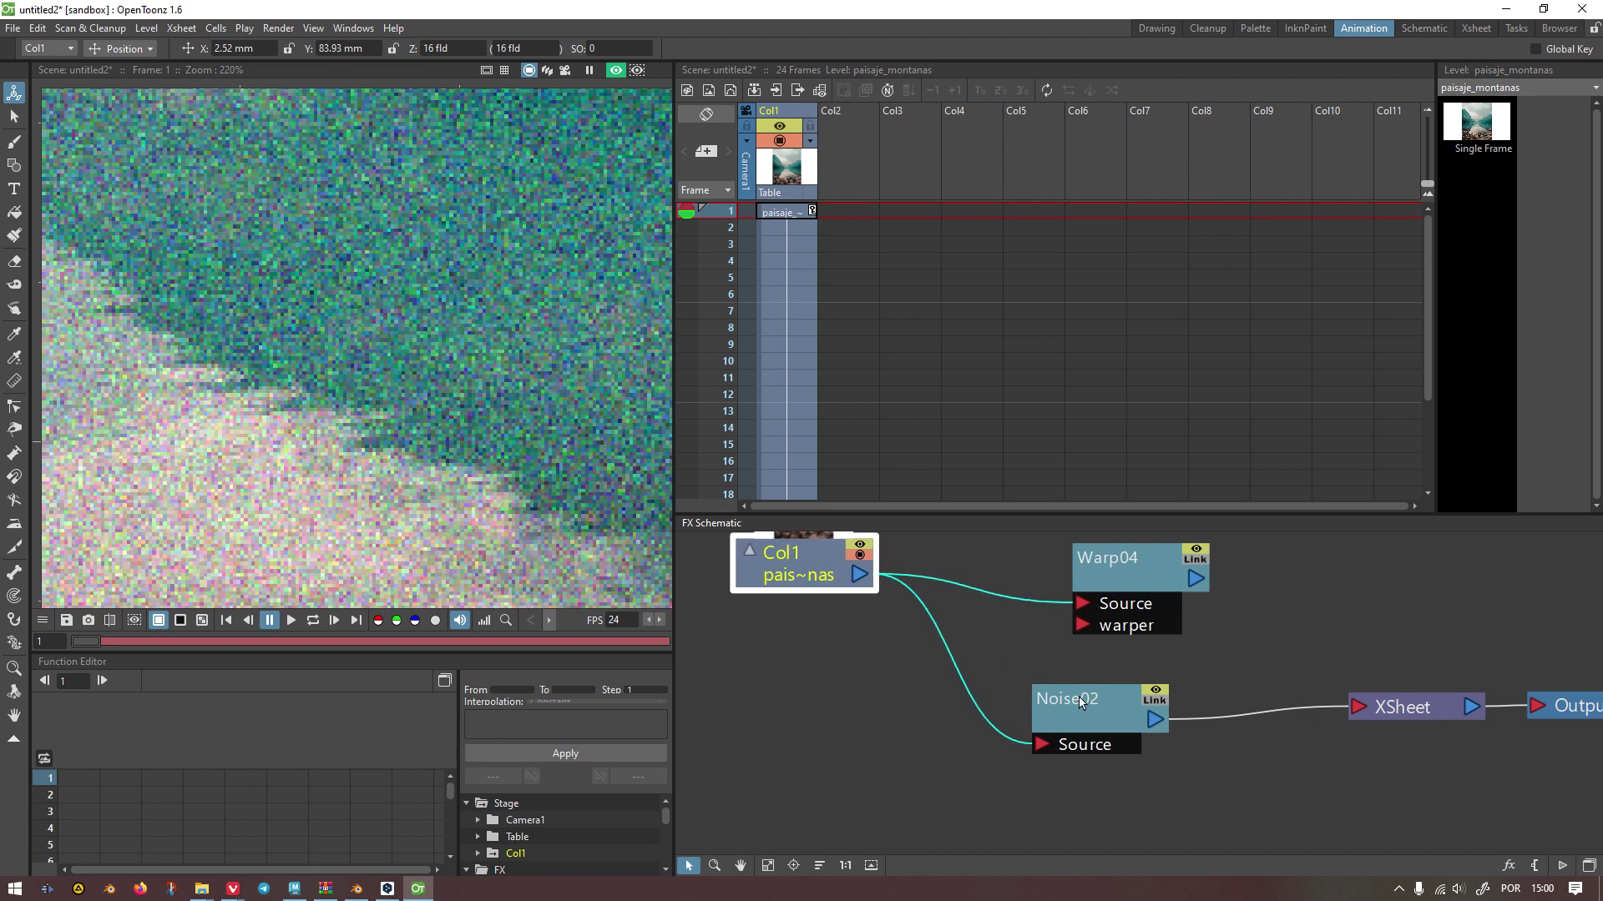
{"action": "left_click_drag", "start_coordinate": [1080, 703], "coordinate": [1119, 699]}
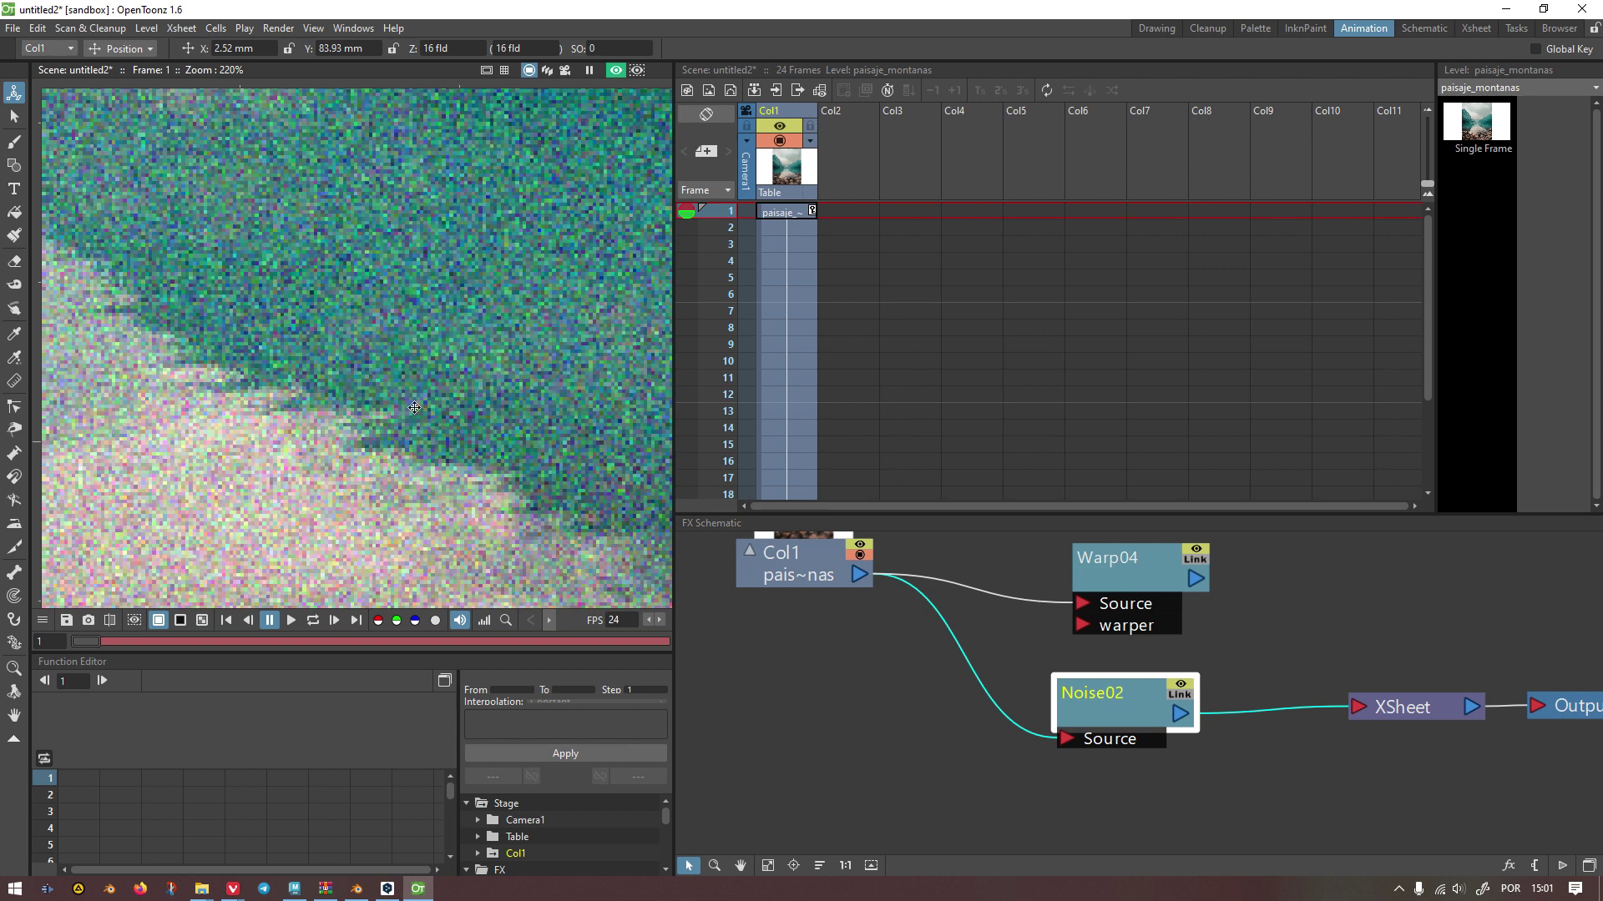
{"action": "scroll", "coordinate": [396, 372], "scroll_direction": "down", "scroll_amount": 3}
{"action": "left_click_drag", "start_coordinate": [1045, 690], "coordinate": [984, 696]}
{"action": "scroll", "coordinate": [381, 348], "scroll_direction": "up", "scroll_amount": 2}
{"action": "scroll", "coordinate": [382, 348], "scroll_direction": "up", "scroll_amount": 7}
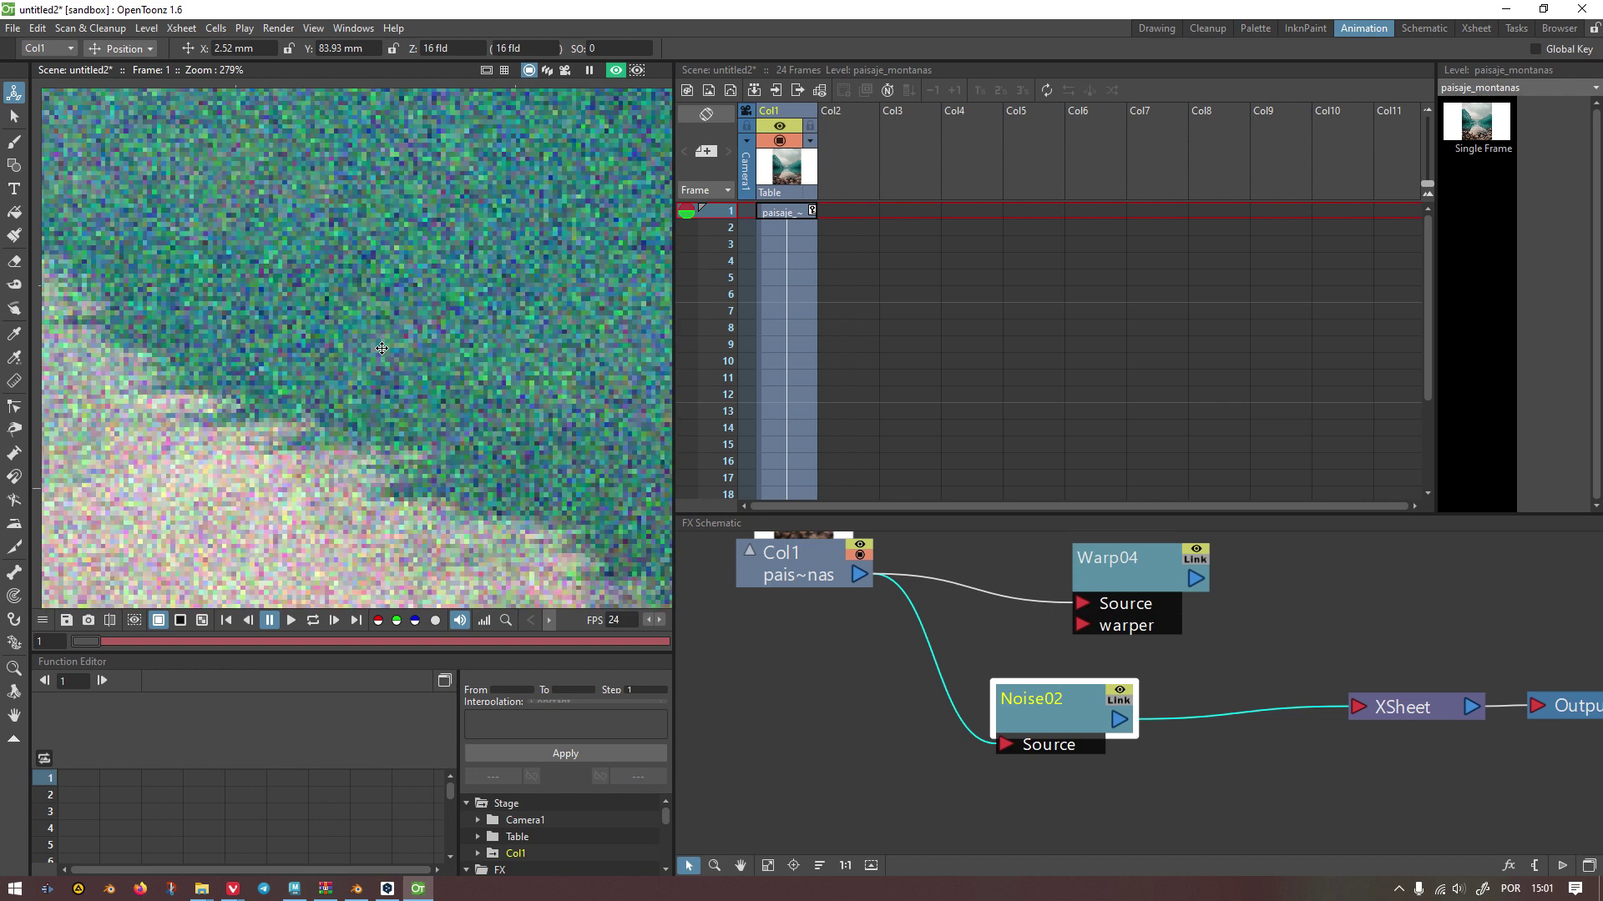
{"action": "scroll", "coordinate": [383, 349], "scroll_direction": "down", "scroll_amount": 10}
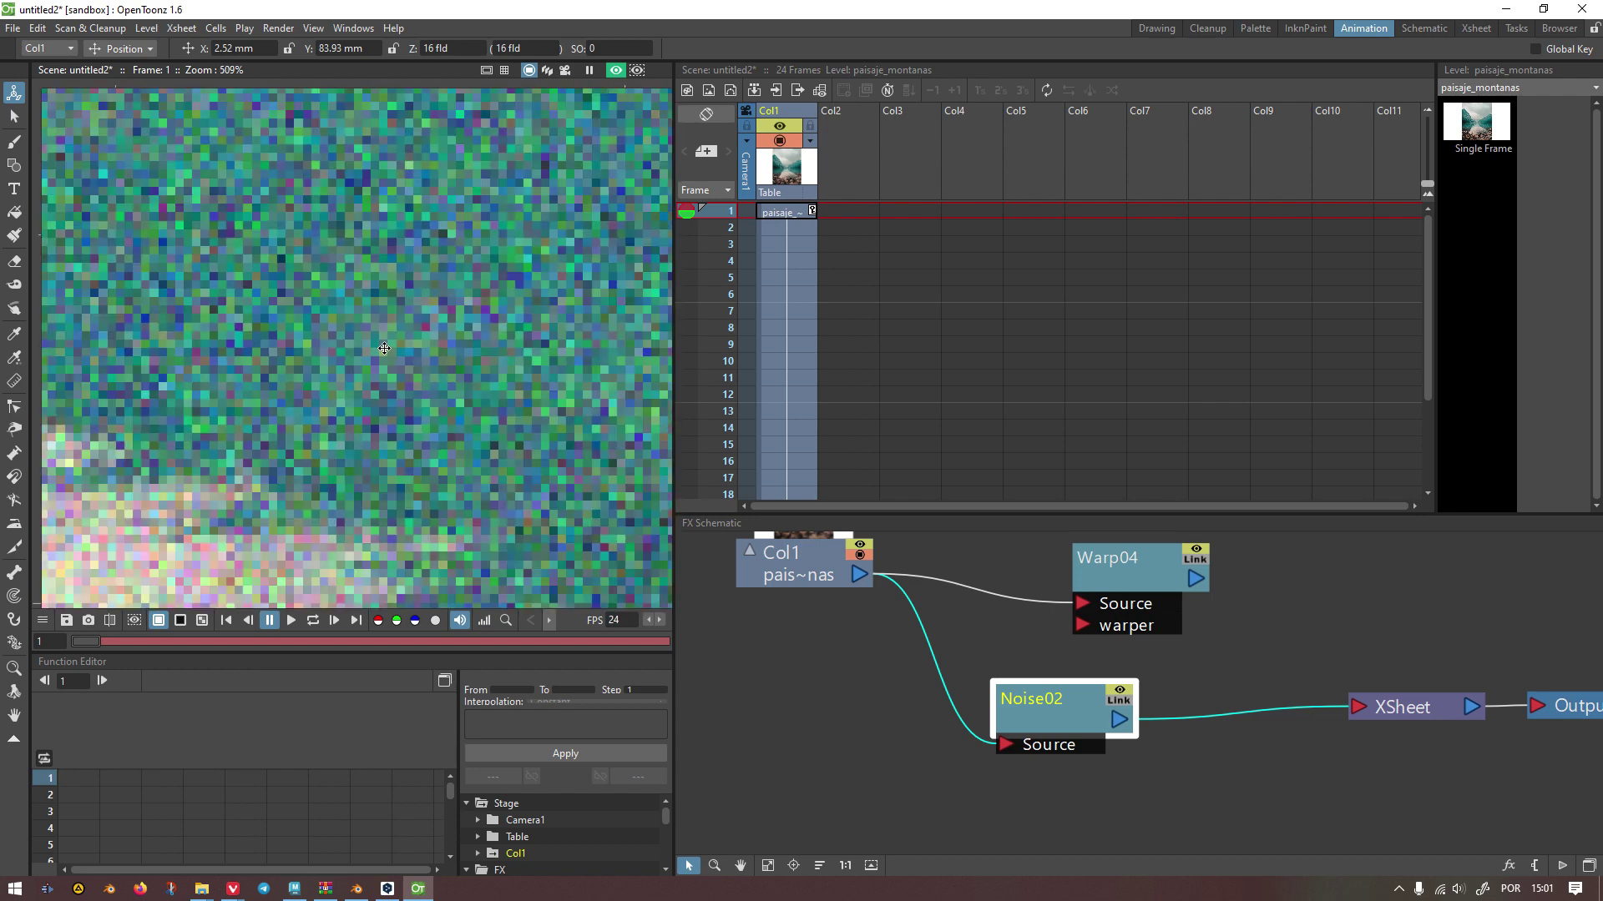
Step: Connect Warp to the XSheet in place of Noise, and connect Noise to Warp's warper input
{"action": "left_click_drag", "start_coordinate": [1063, 713], "coordinate": [980, 723]}
{"action": "left_click", "coordinate": [868, 628]}
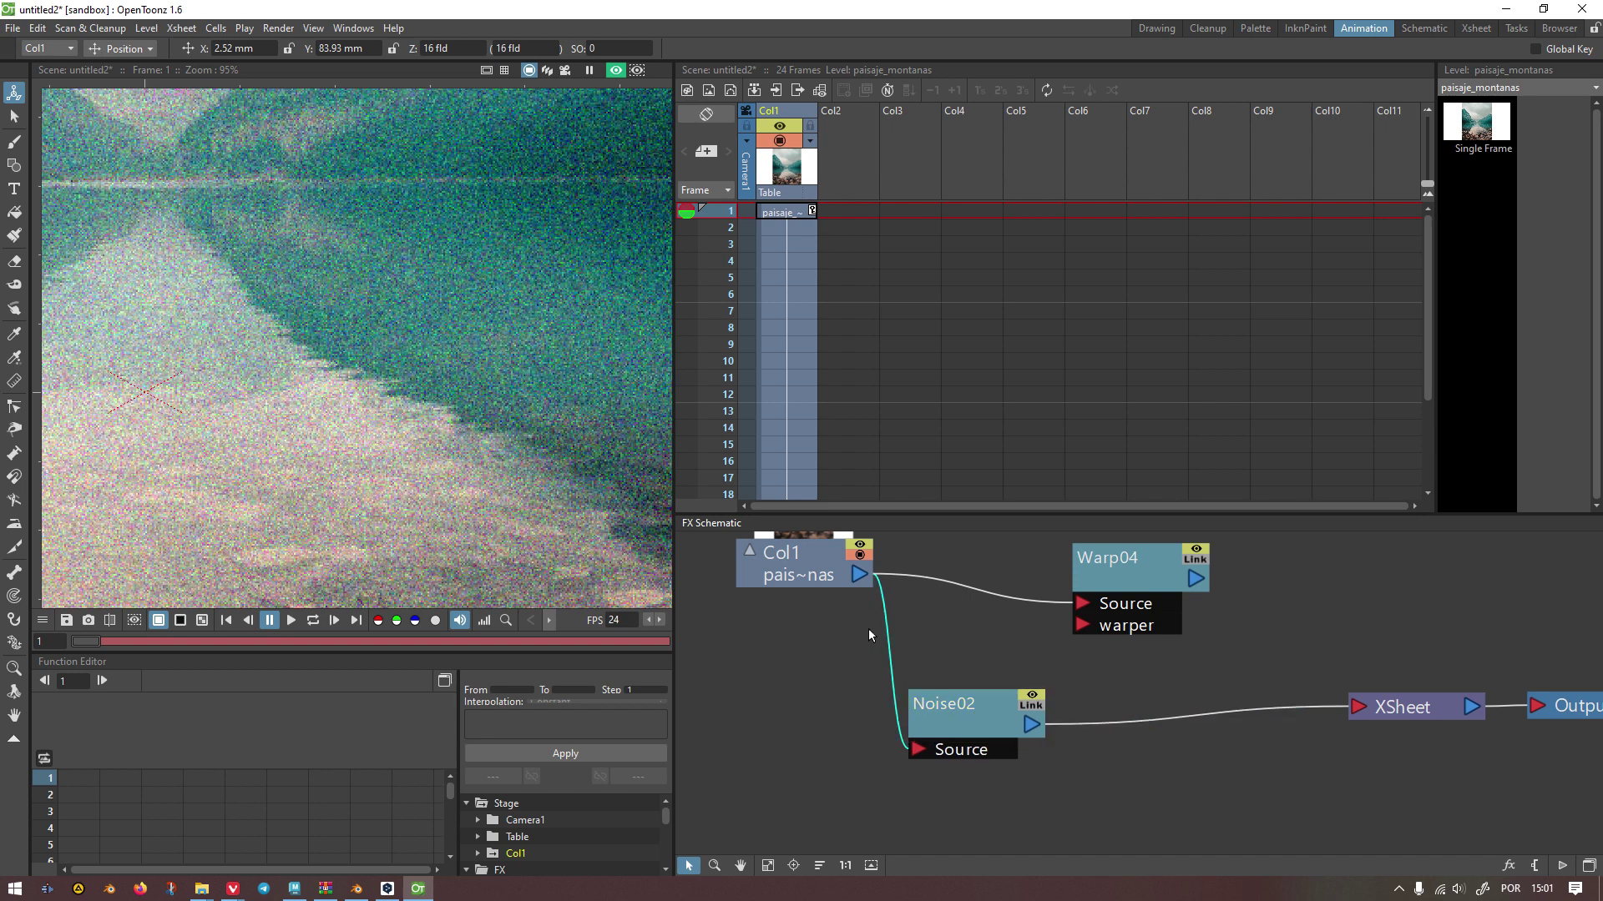
{"action": "key", "text": "Delete"}
{"action": "left_click_drag", "start_coordinate": [858, 574], "coordinate": [801, 576]}
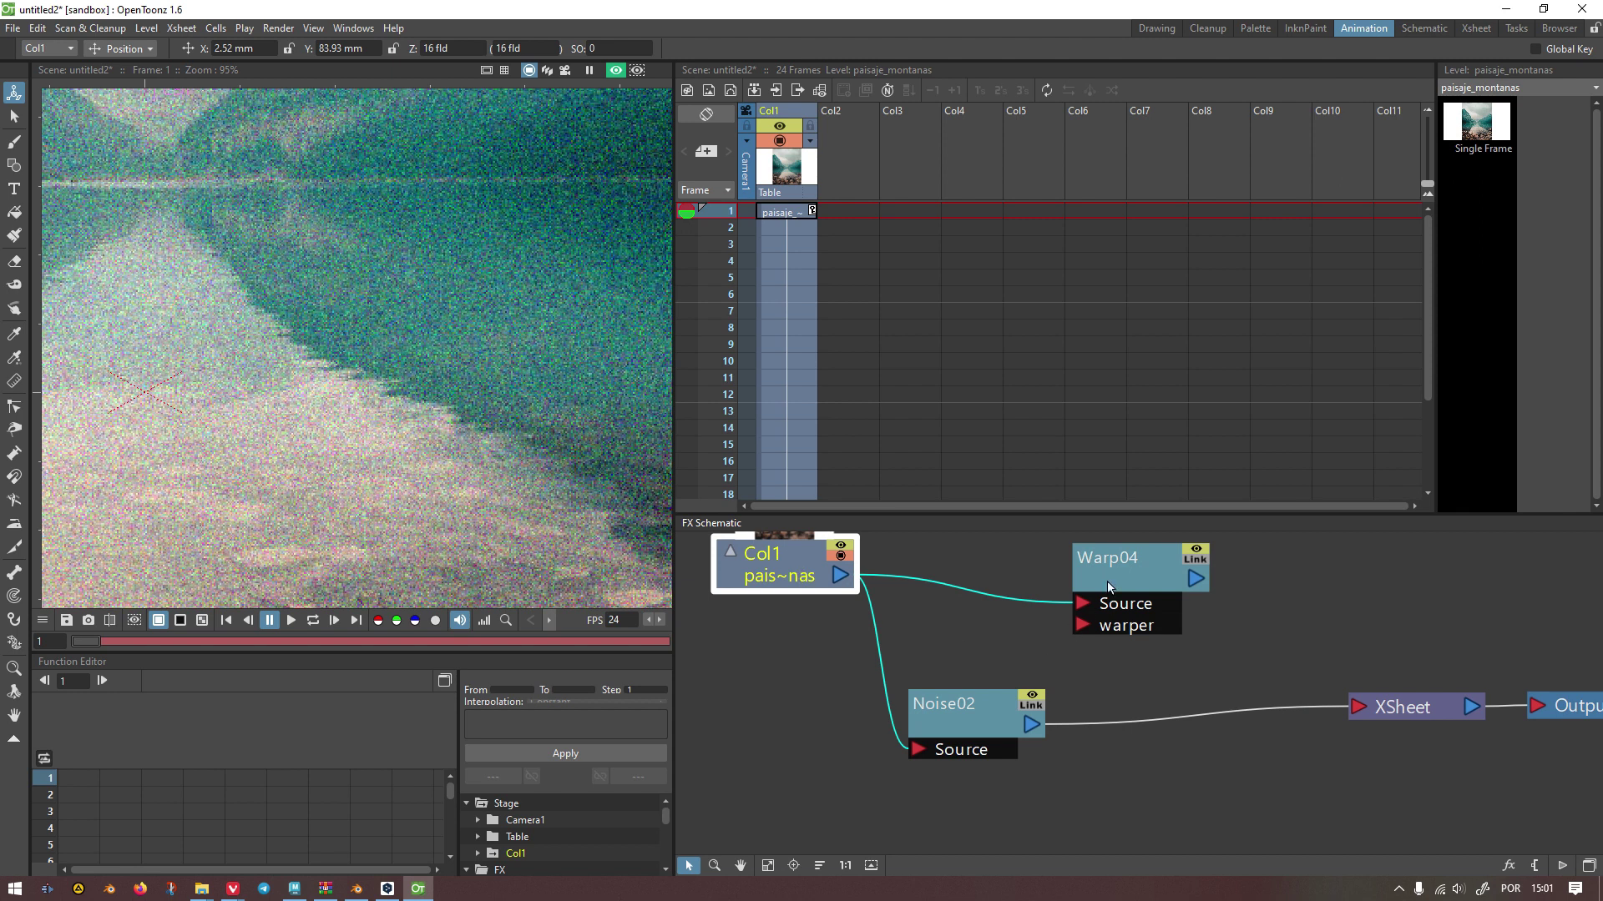
{"action": "left_click_drag", "start_coordinate": [1199, 581], "coordinate": [1356, 707]}
{"action": "left_click", "coordinate": [1230, 720]}
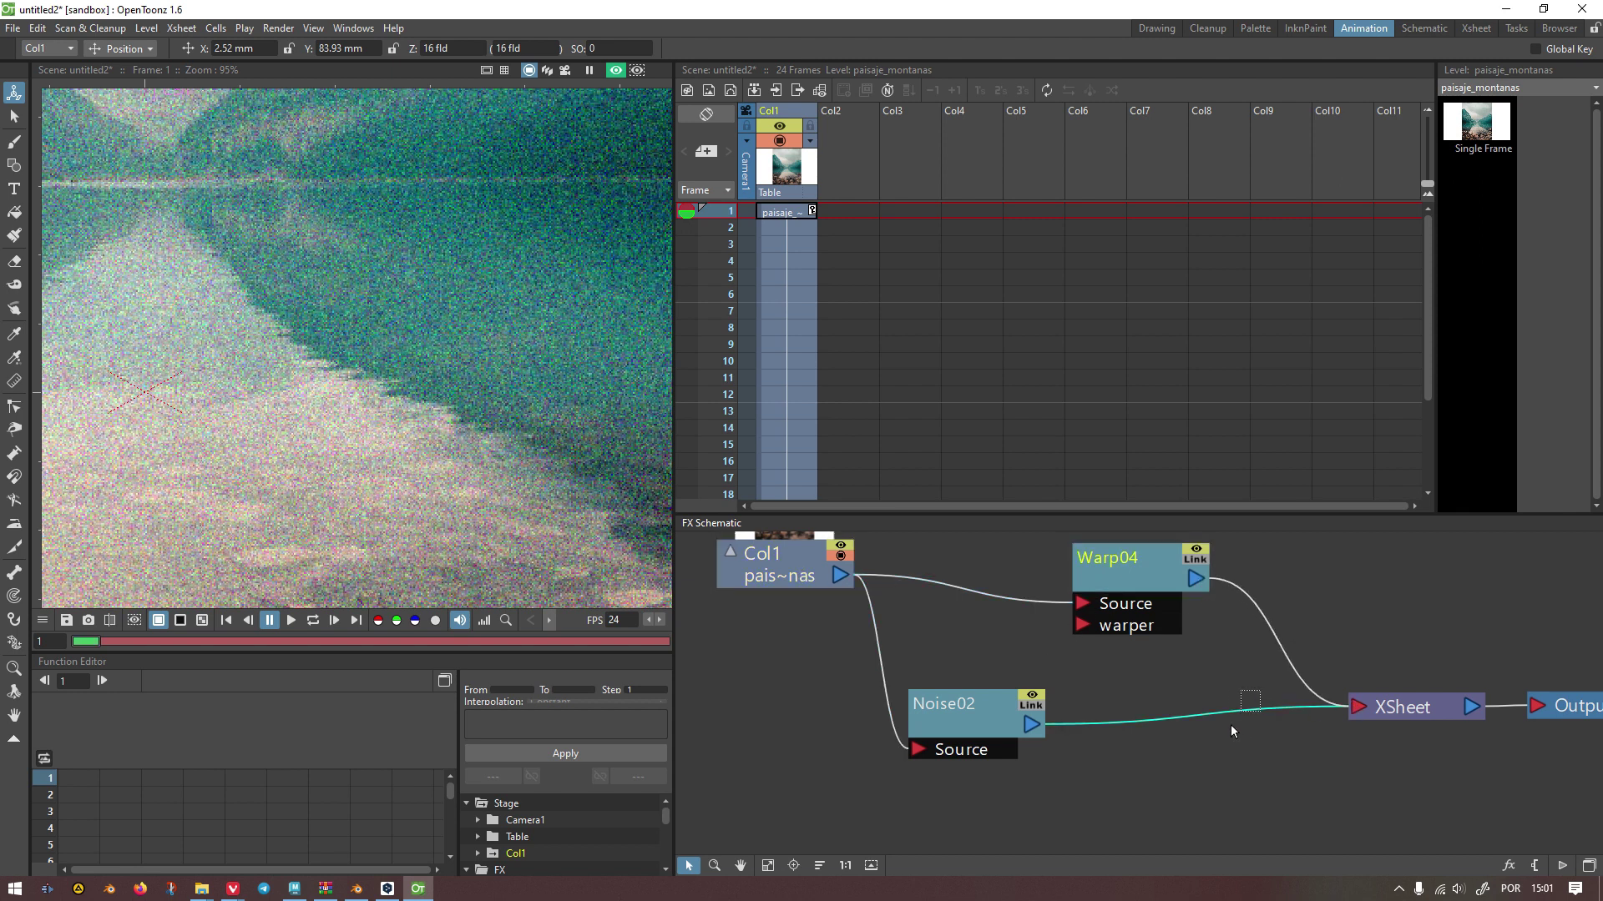
{"action": "key", "text": "Delete"}
{"action": "left_click_drag", "start_coordinate": [1005, 749], "coordinate": [1082, 630]}
Step: Examine the warped rocks up close, comparing the image without and with the link from Noise to Warp's warper input
{"action": "scroll", "coordinate": [352, 353], "scroll_direction": "up", "scroll_amount": 1}
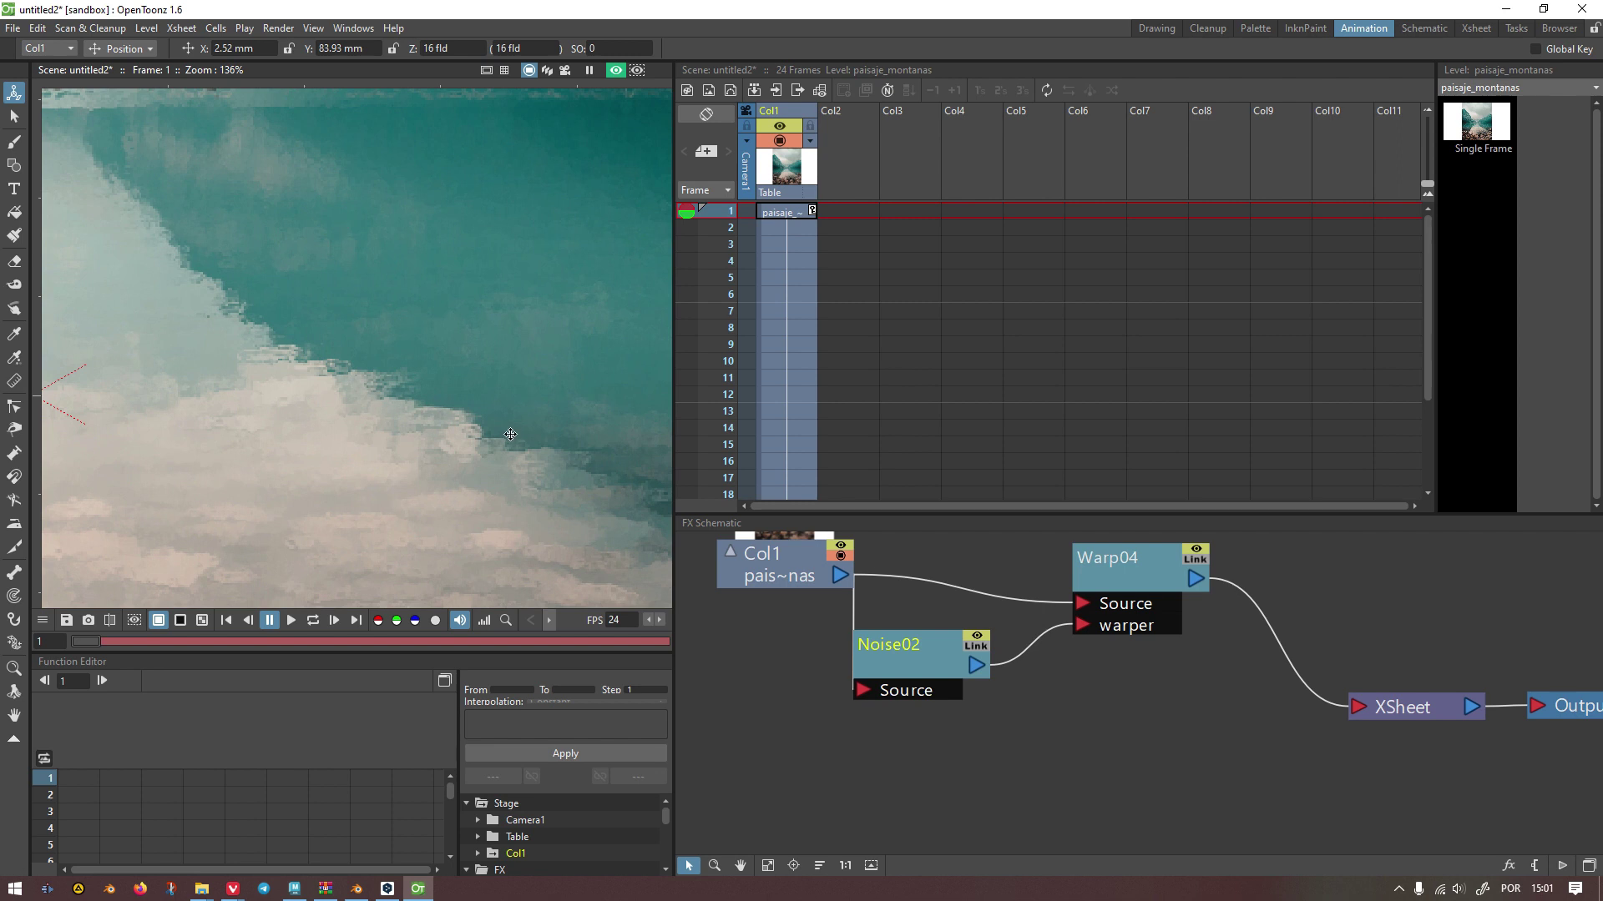
{"action": "scroll", "coordinate": [446, 259], "scroll_direction": "down", "scroll_amount": 1}
{"action": "scroll", "coordinate": [446, 259], "scroll_direction": "up", "scroll_amount": 5}
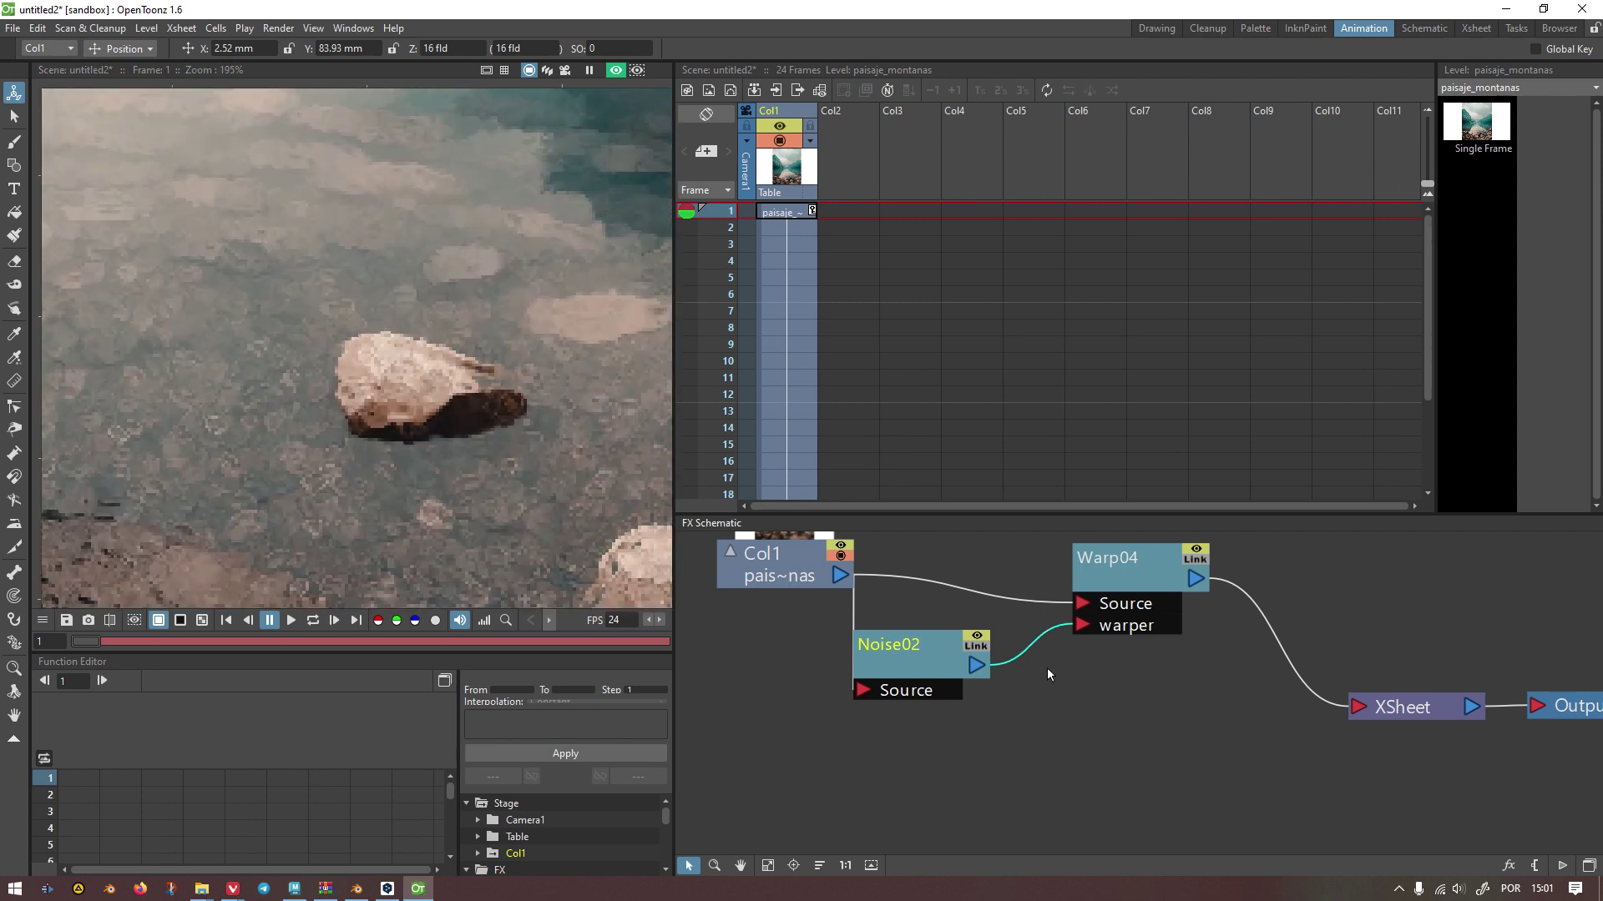
{"action": "key", "text": "Delete"}
{"action": "left_click_drag", "start_coordinate": [976, 665], "coordinate": [1083, 626]}
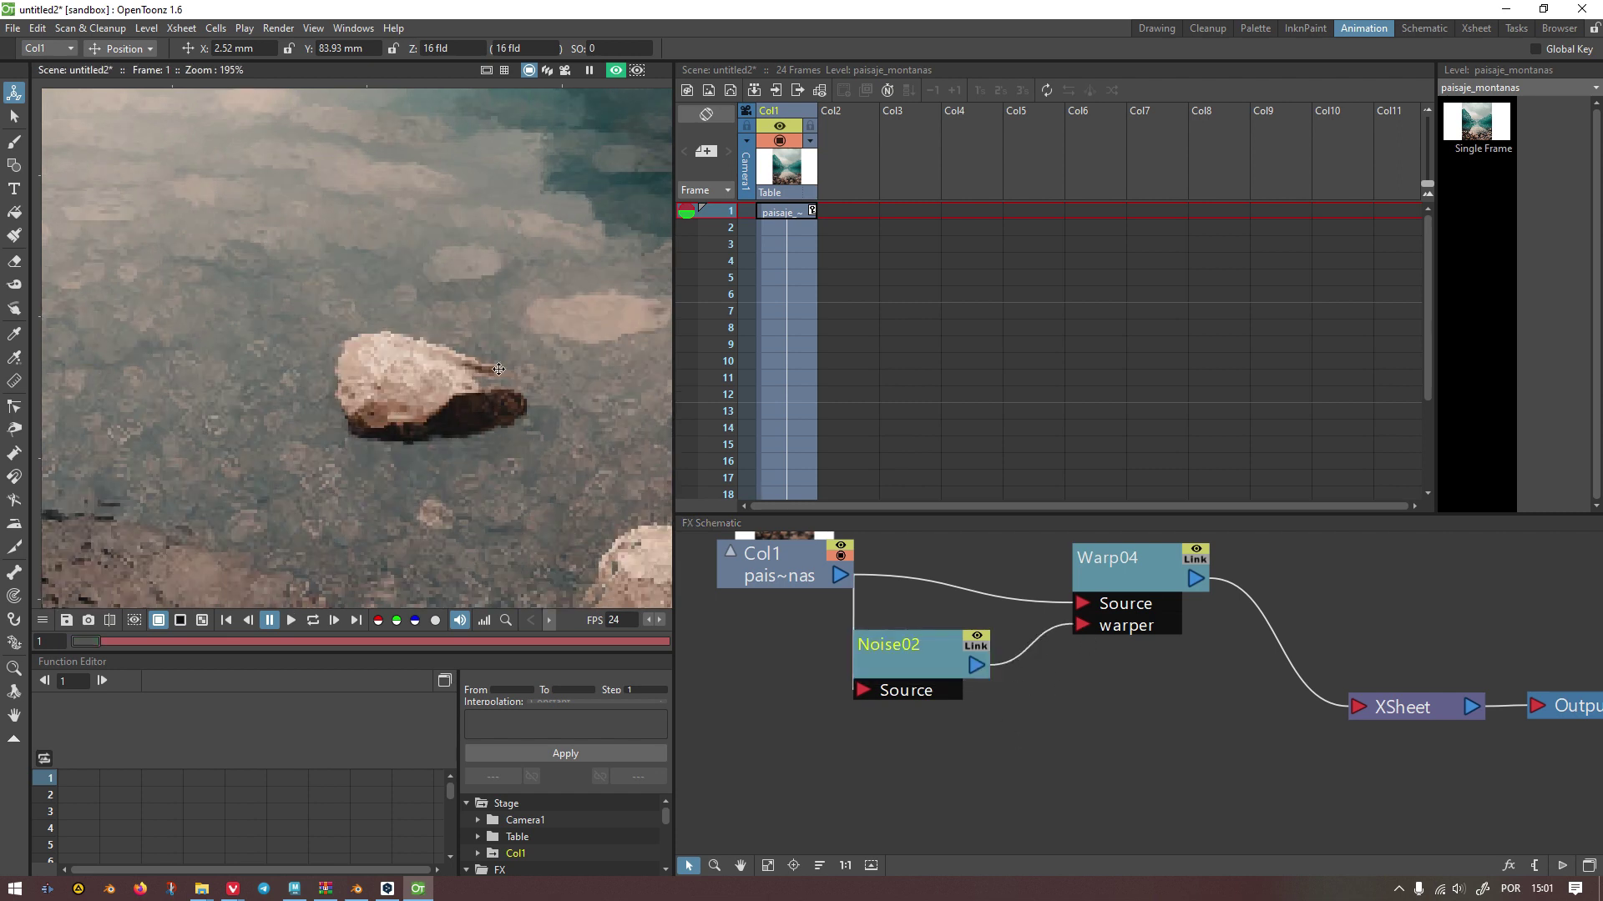
Step: Open the Noise effect's settings and try Intensity values of 10 and 1
{"action": "double_click", "coordinate": [918, 662]}
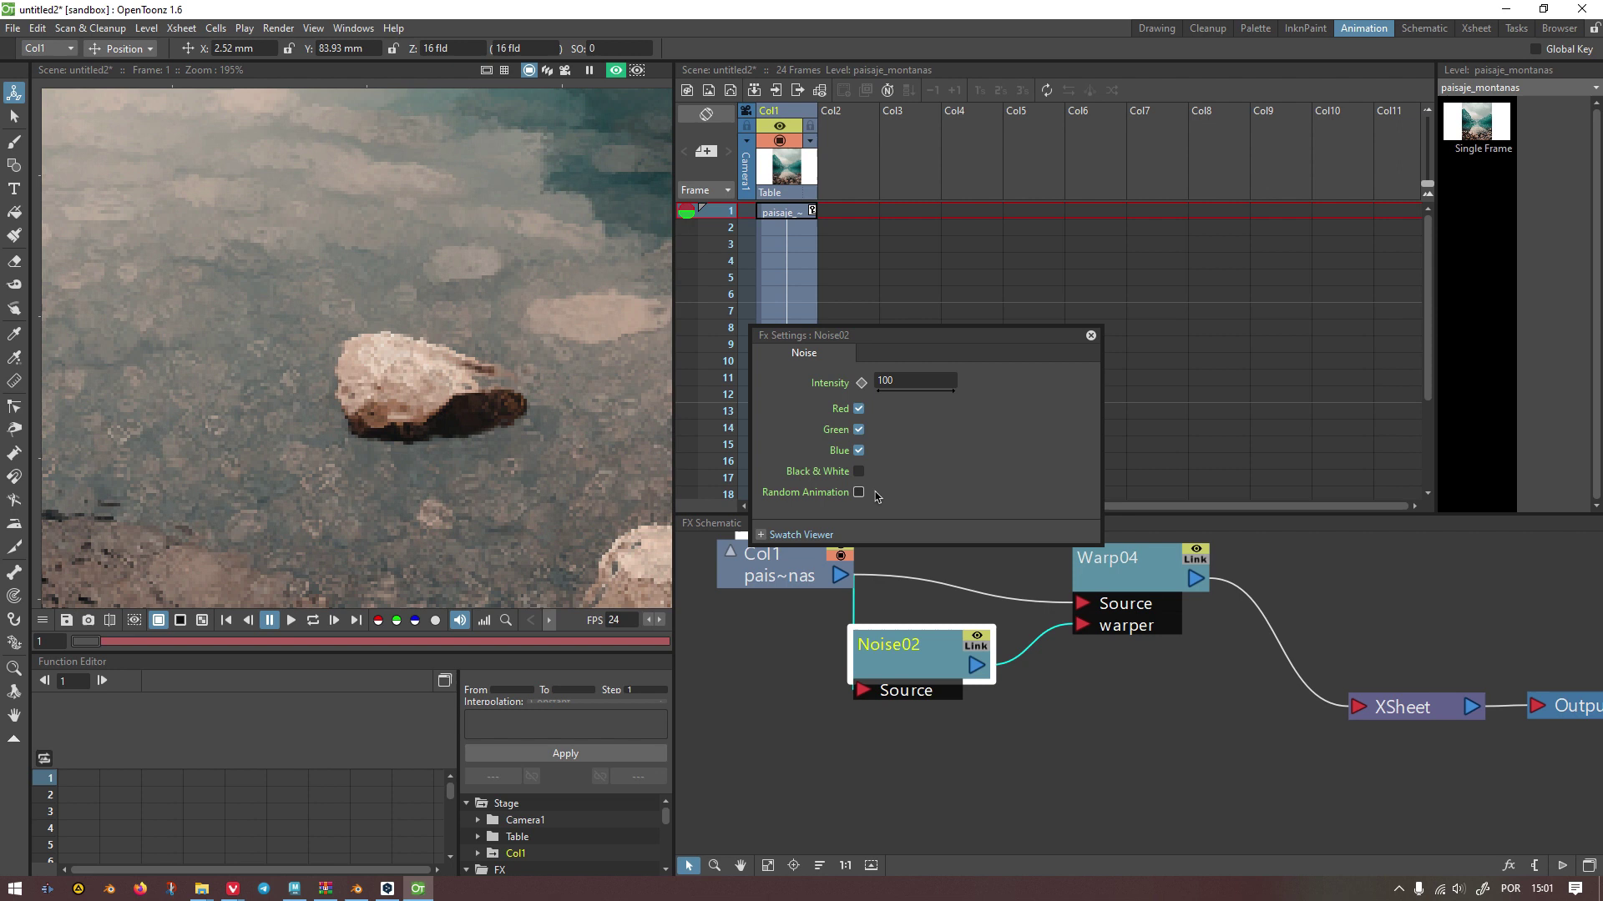
{"action": "left_click", "coordinate": [901, 378]}
{"action": "type", "text": "10"}
{"action": "key", "text": "Return"}
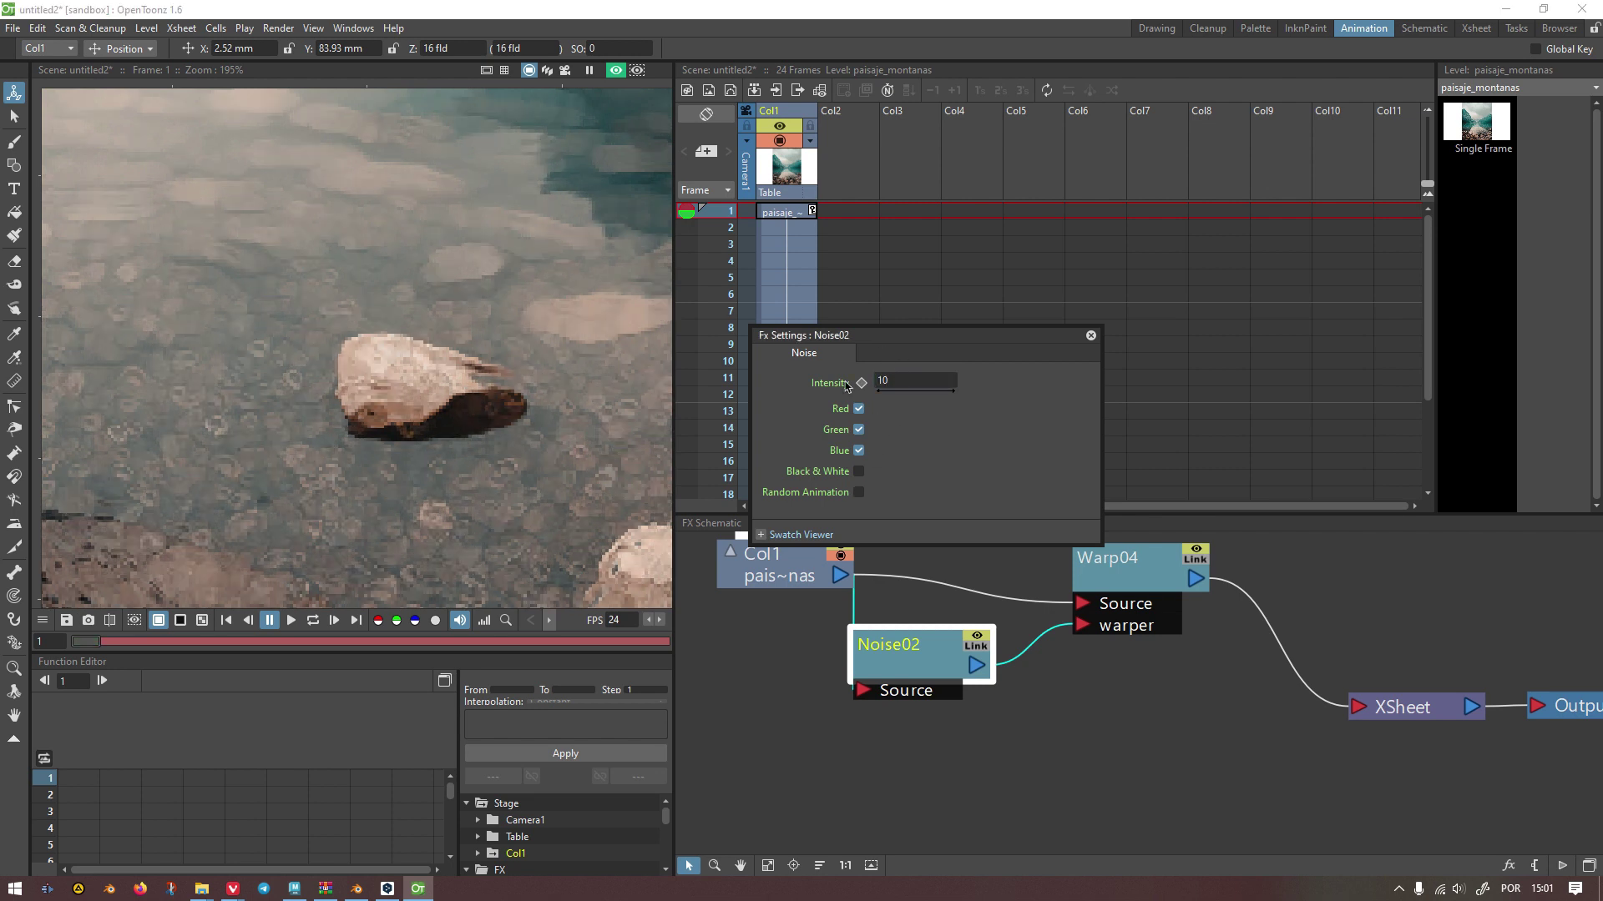
{"action": "left_click", "coordinate": [907, 380]}
{"action": "type", "text": "1"}
{"action": "key", "text": "Return"}
Step: Set the Noise effect's Intensity to 800, check the distortion across the whole lake image, and close the settings
{"action": "left_click", "coordinate": [907, 378]}
{"action": "key", "text": "Return"}
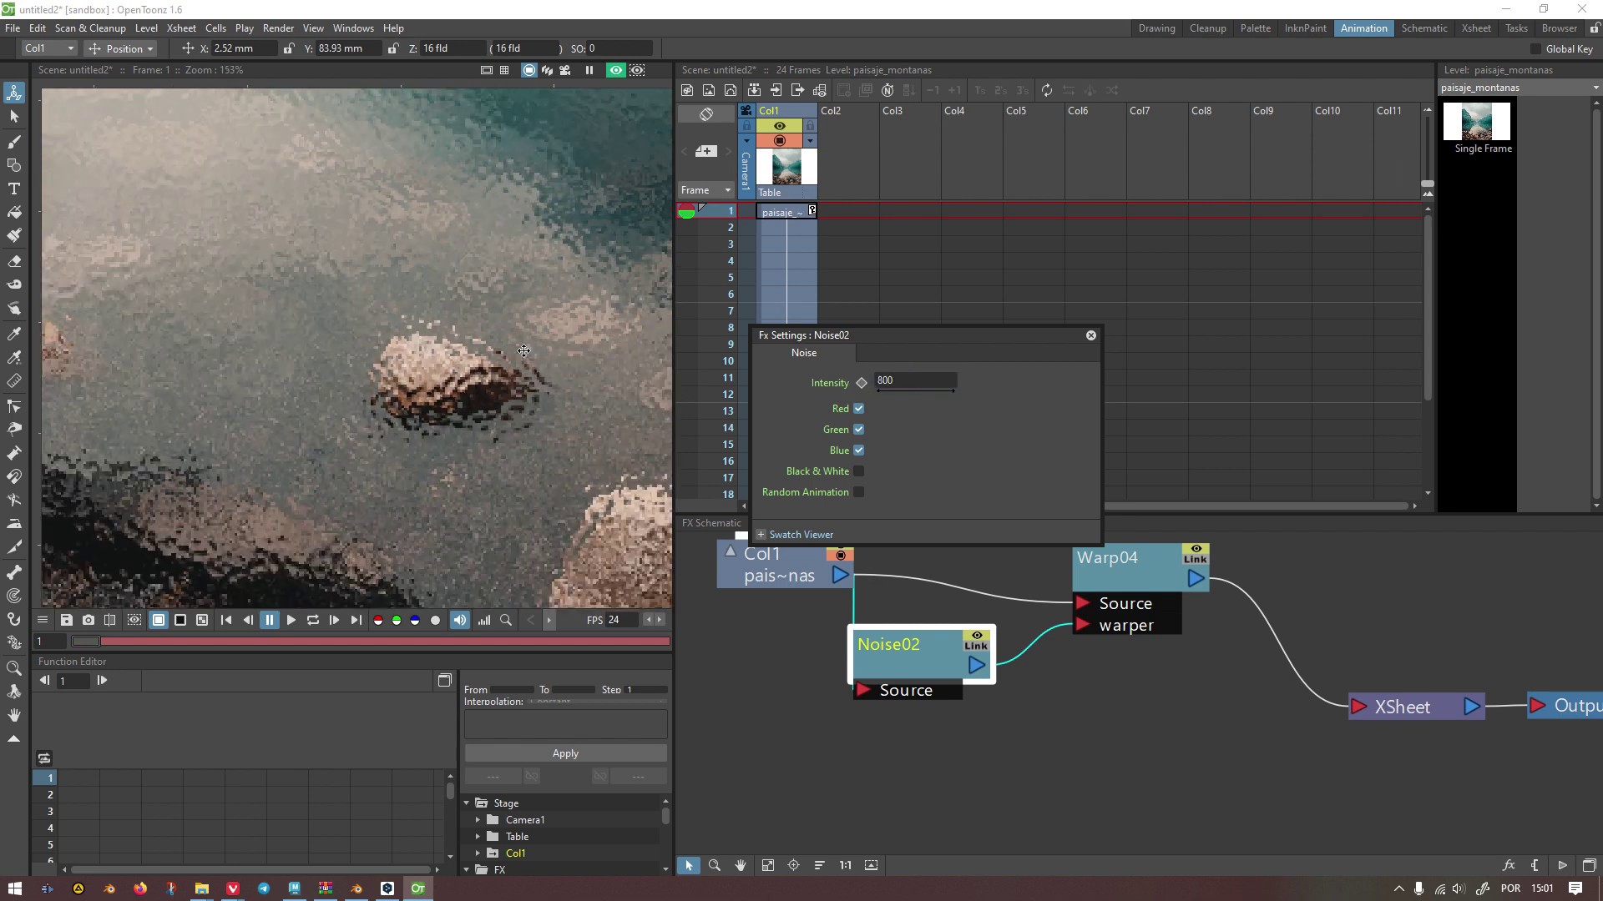
{"action": "scroll", "coordinate": [493, 359], "scroll_direction": "down", "scroll_amount": 3}
{"action": "scroll", "coordinate": [386, 354], "scroll_direction": "up", "scroll_amount": 2}
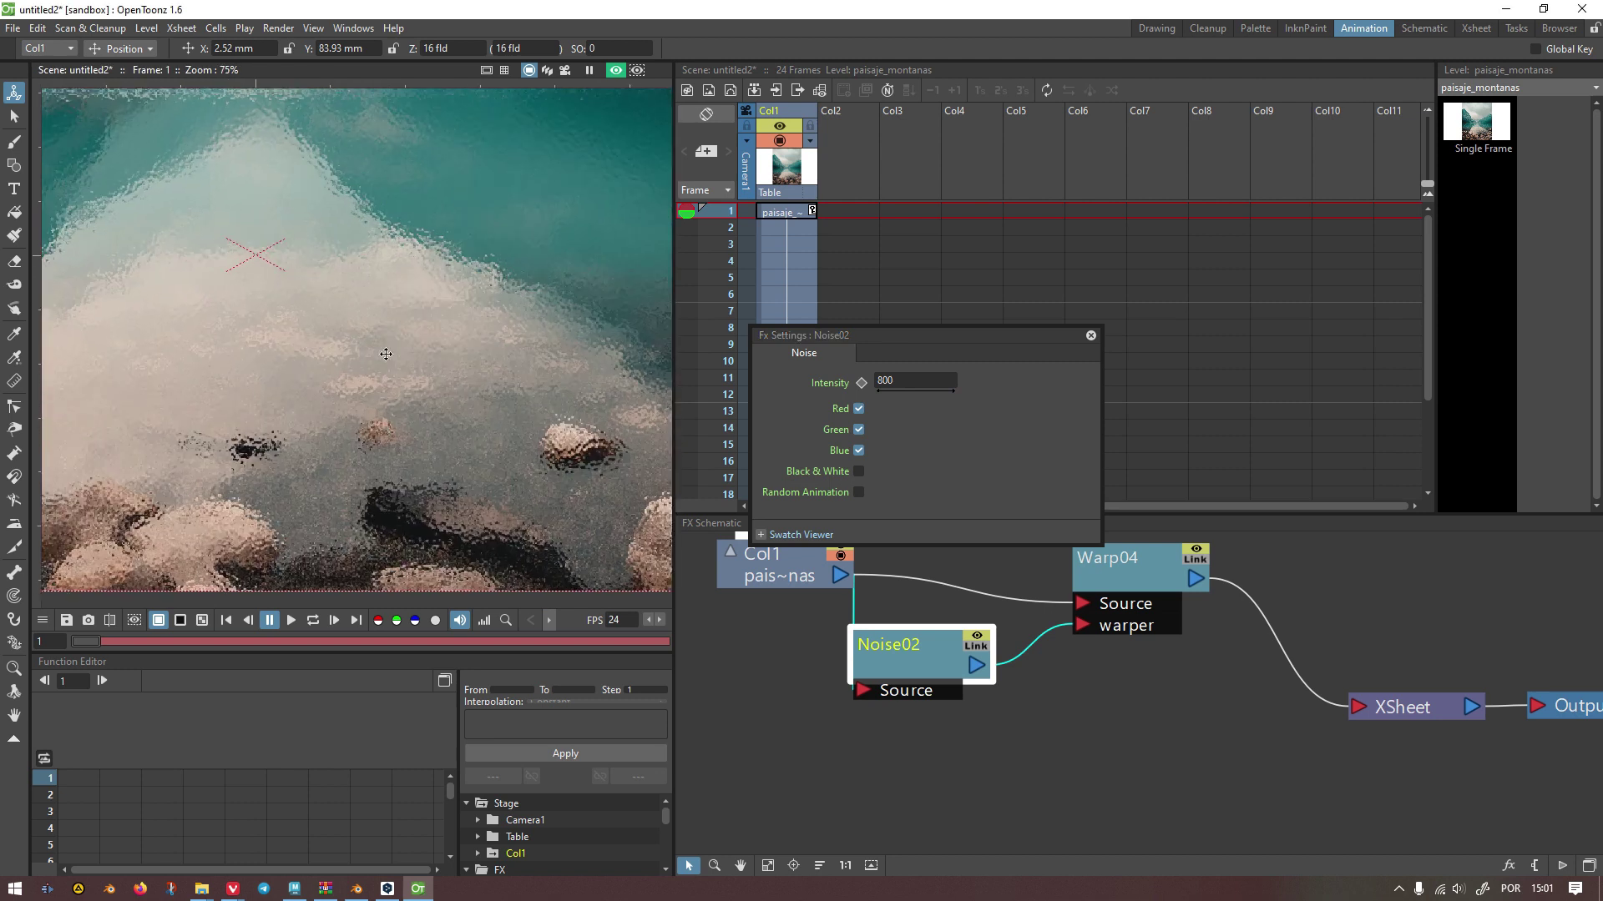
{"action": "scroll", "coordinate": [368, 325], "scroll_direction": "down", "scroll_amount": 1}
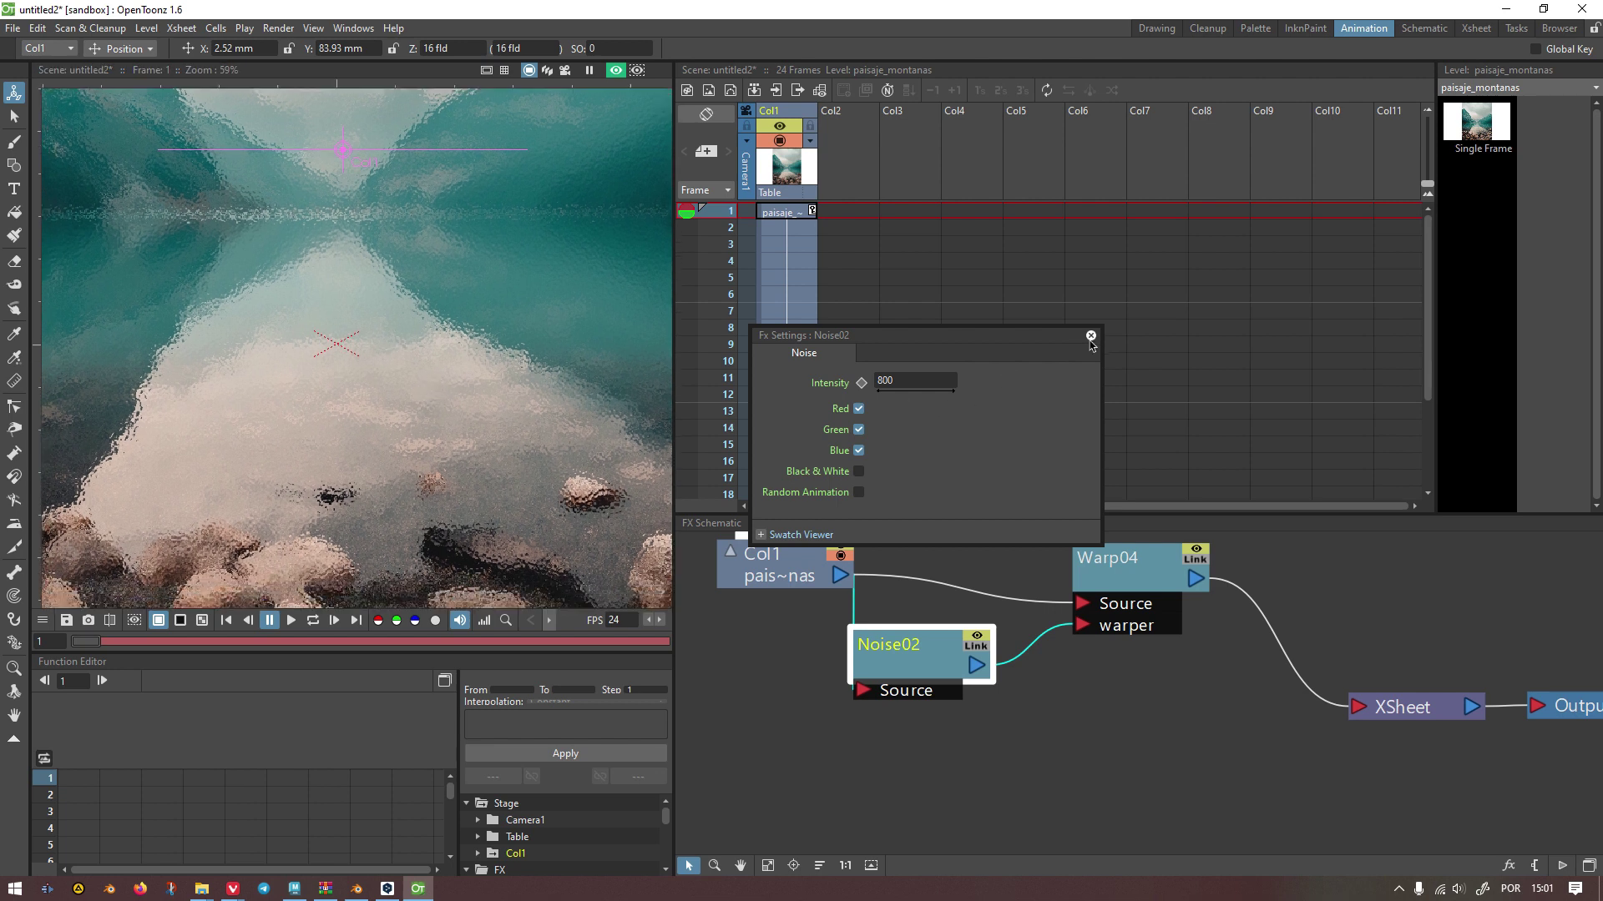
{"action": "left_click", "coordinate": [1090, 335]}
Step: Delete the Noise node and the remaining link between Col1 and Warp's warper input, examining the rocks up close
{"action": "key", "text": "Delete"}
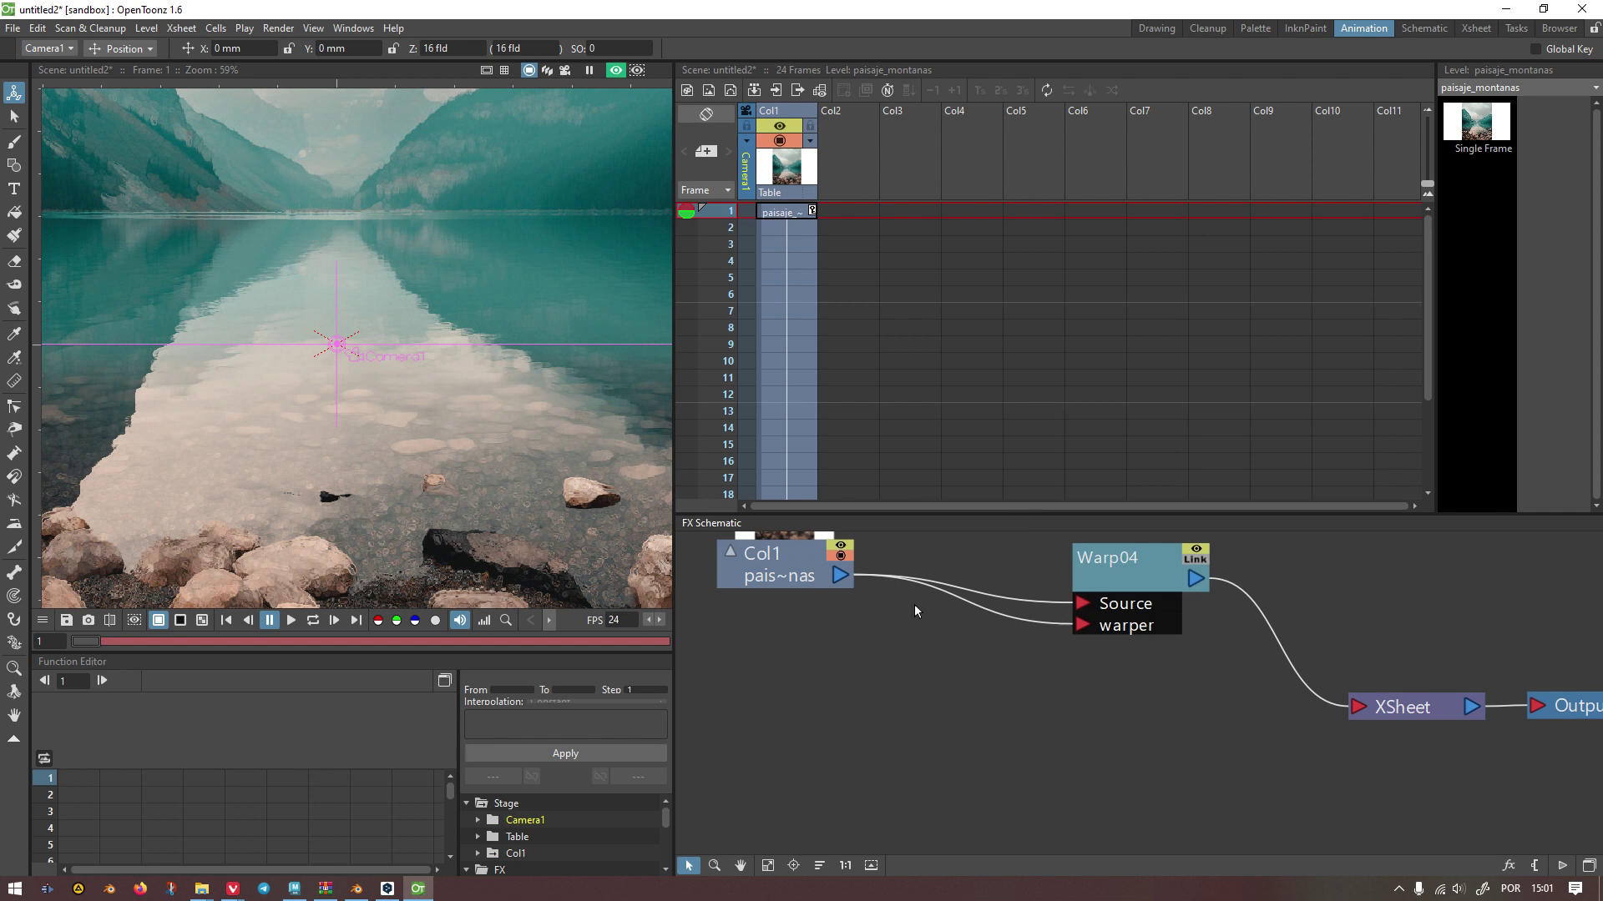
{"action": "left_click", "coordinate": [848, 570]}
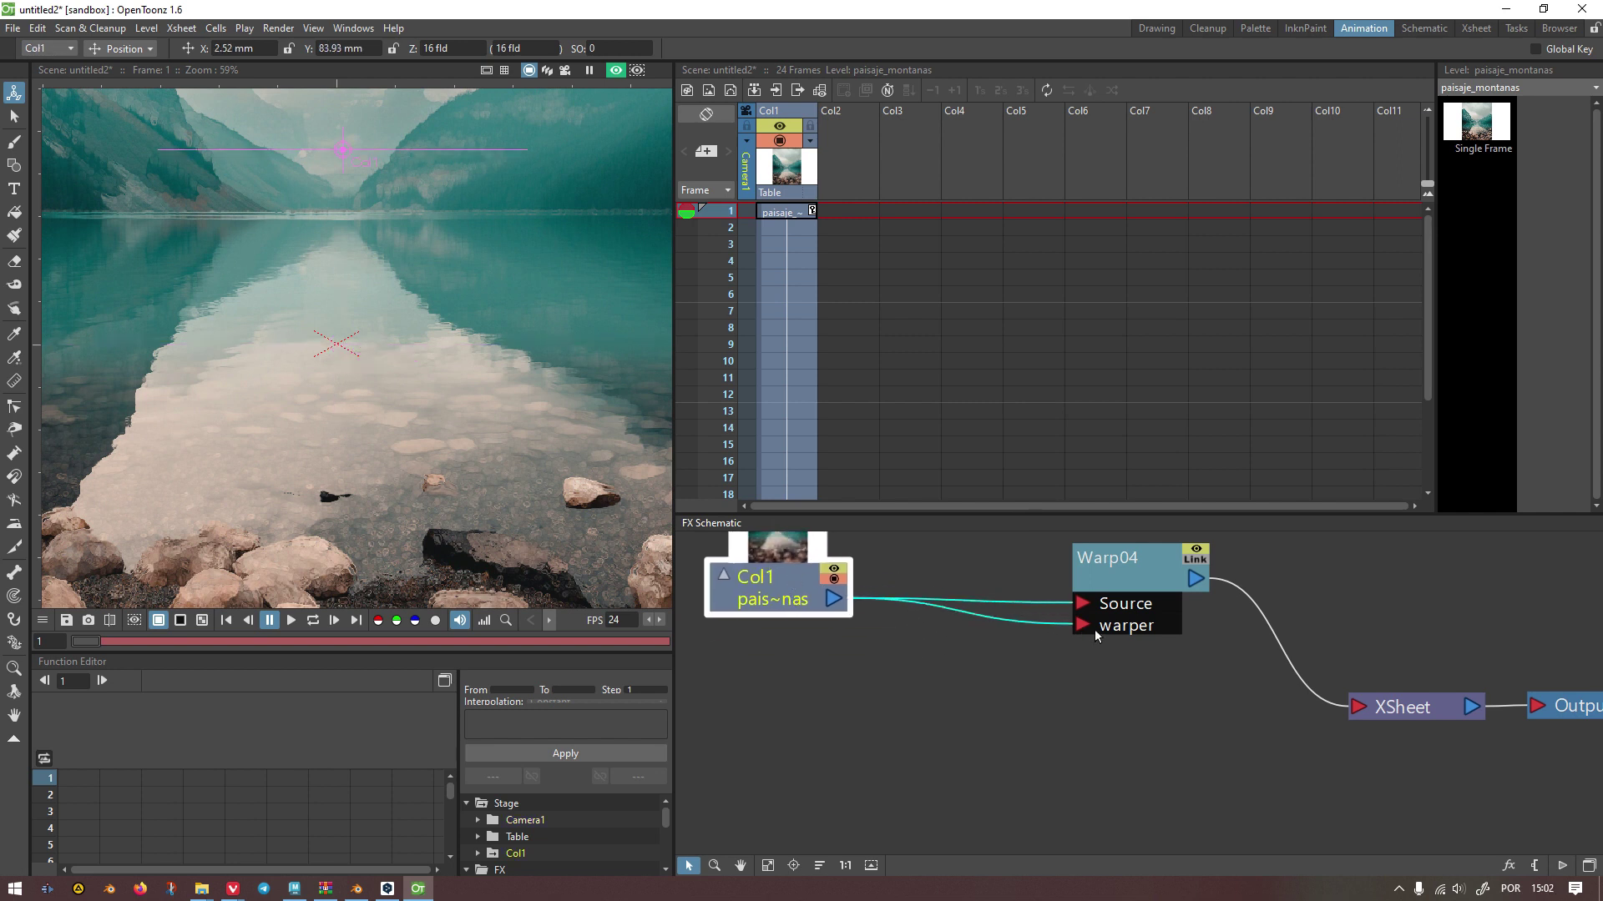
{"action": "left_click_drag", "start_coordinate": [502, 434], "coordinate": [352, 346]}
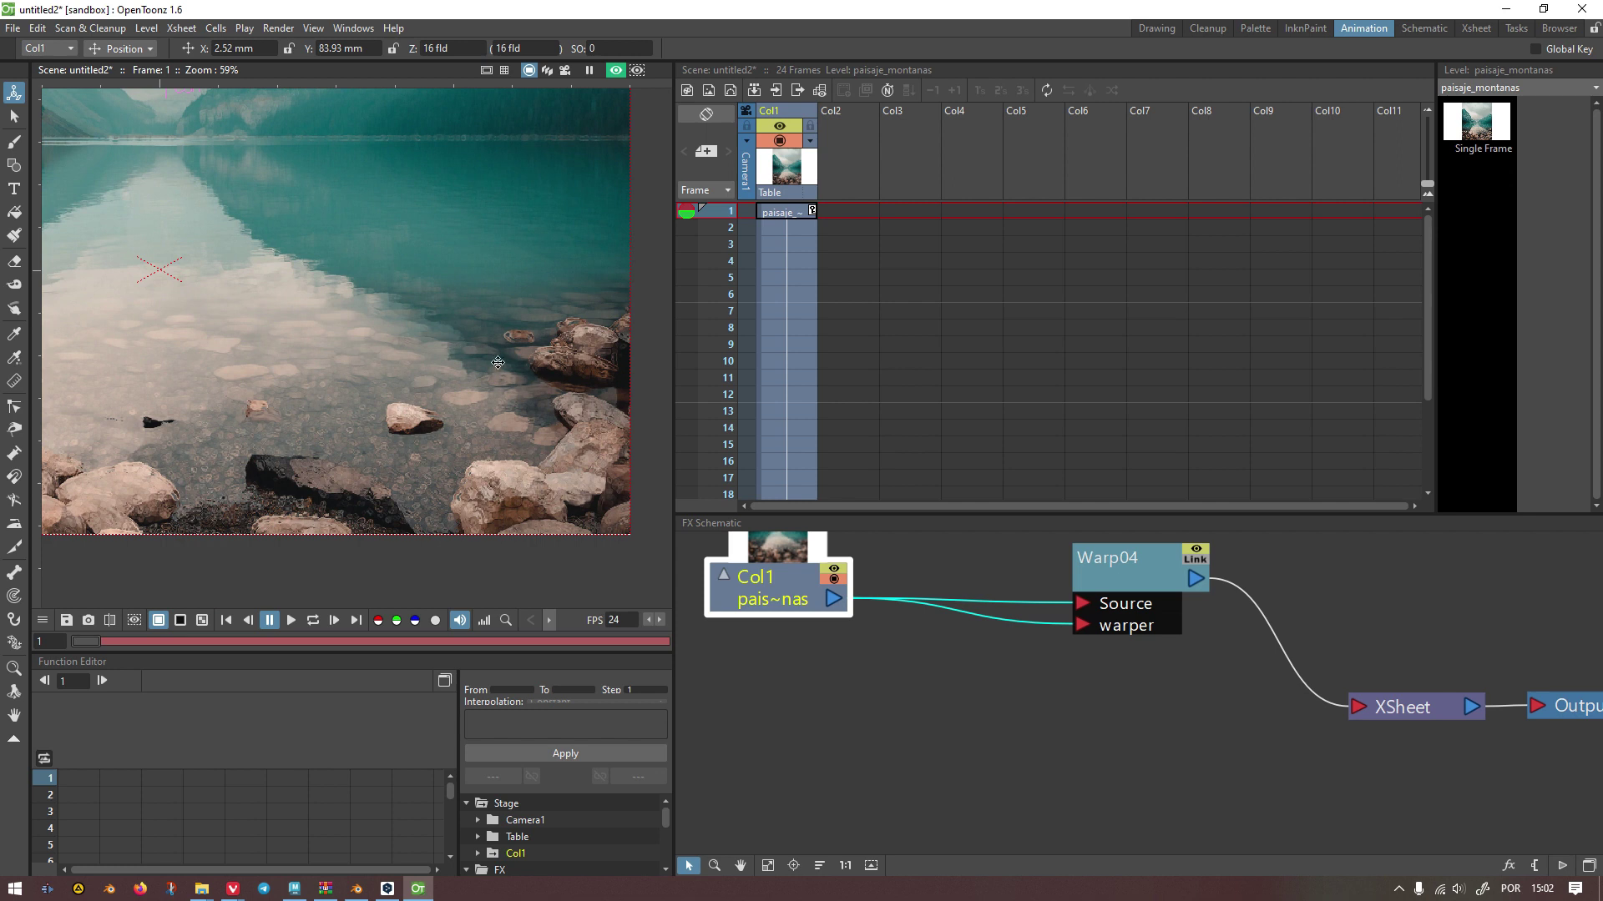
{"action": "scroll", "coordinate": [497, 363], "scroll_direction": "up", "scroll_amount": 8}
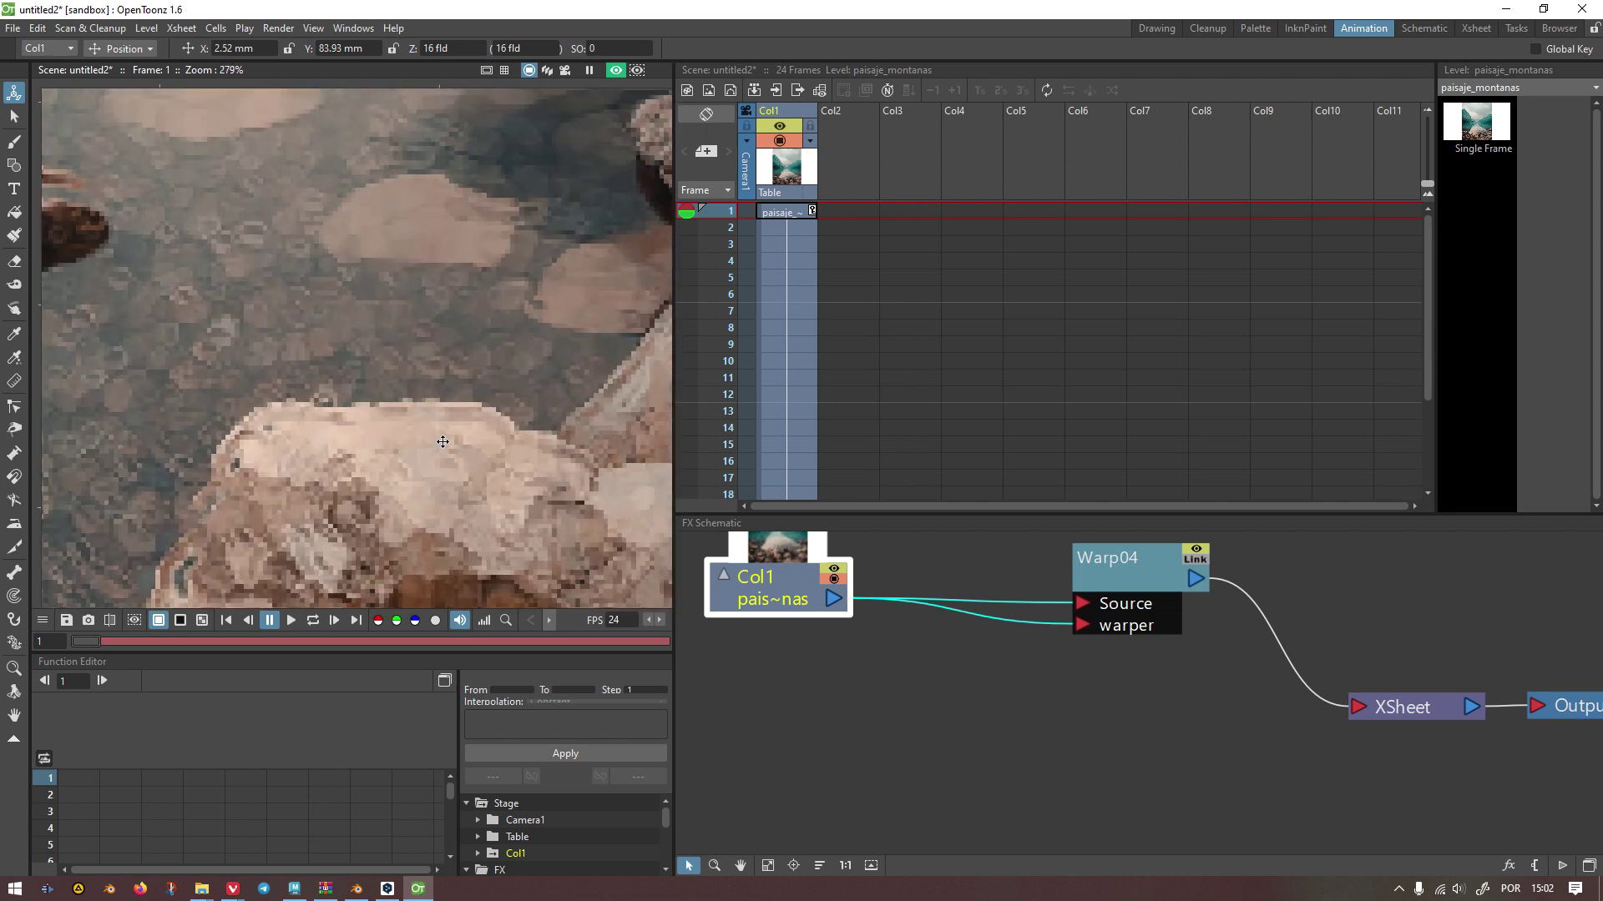
{"action": "scroll", "coordinate": [443, 442], "scroll_direction": "down", "scroll_amount": 1}
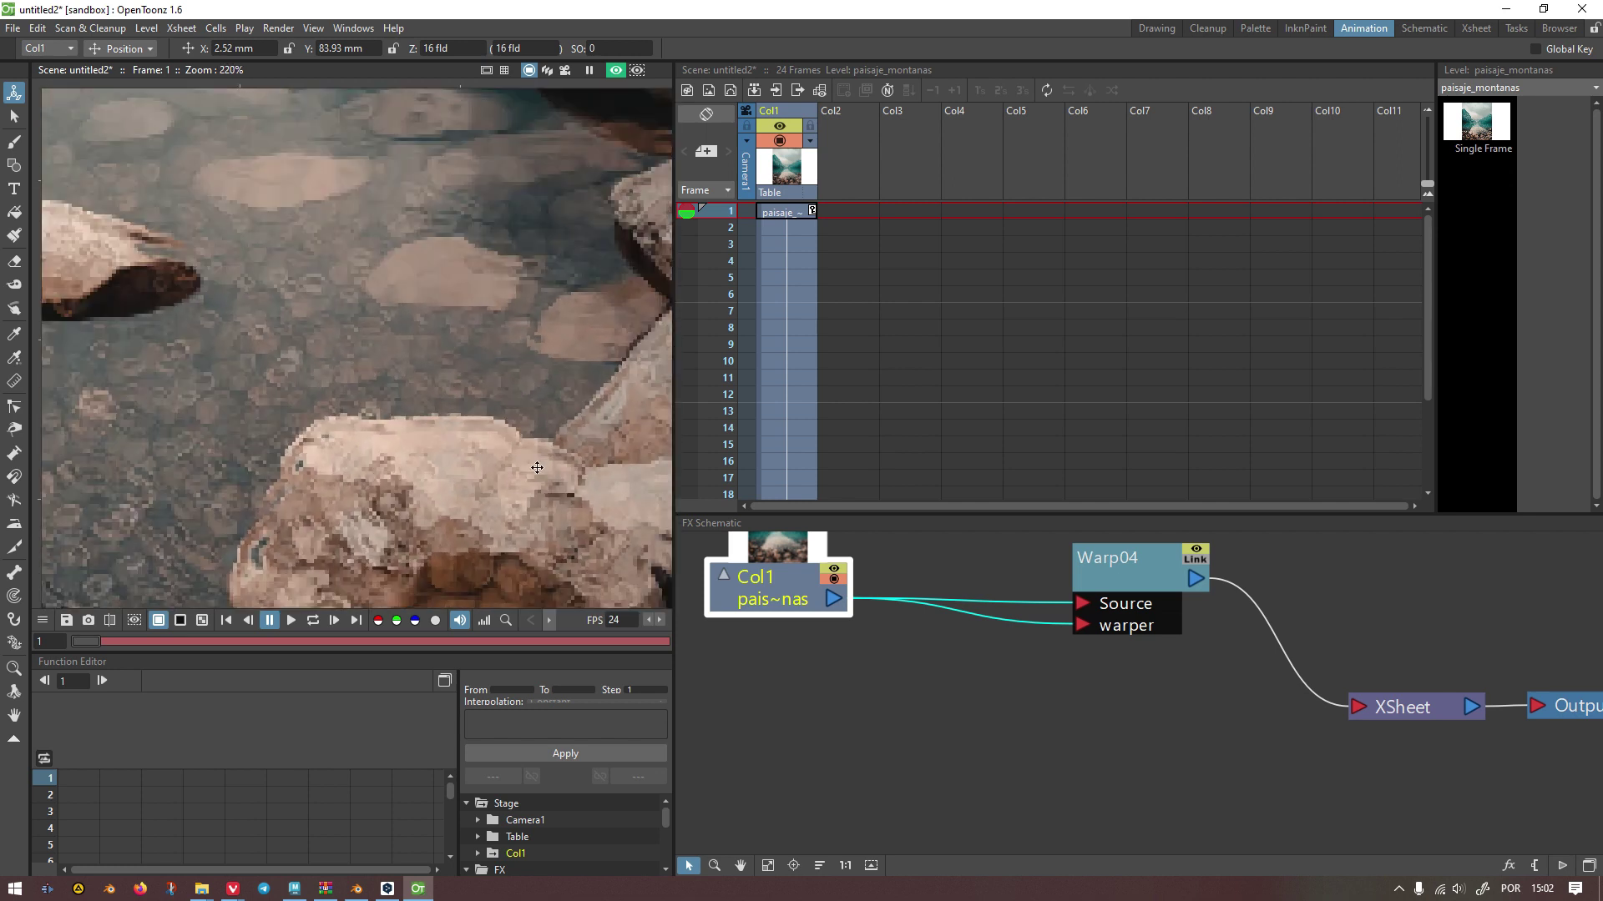
{"action": "left_click", "coordinate": [1026, 624]}
{"action": "key", "text": "Delete"}
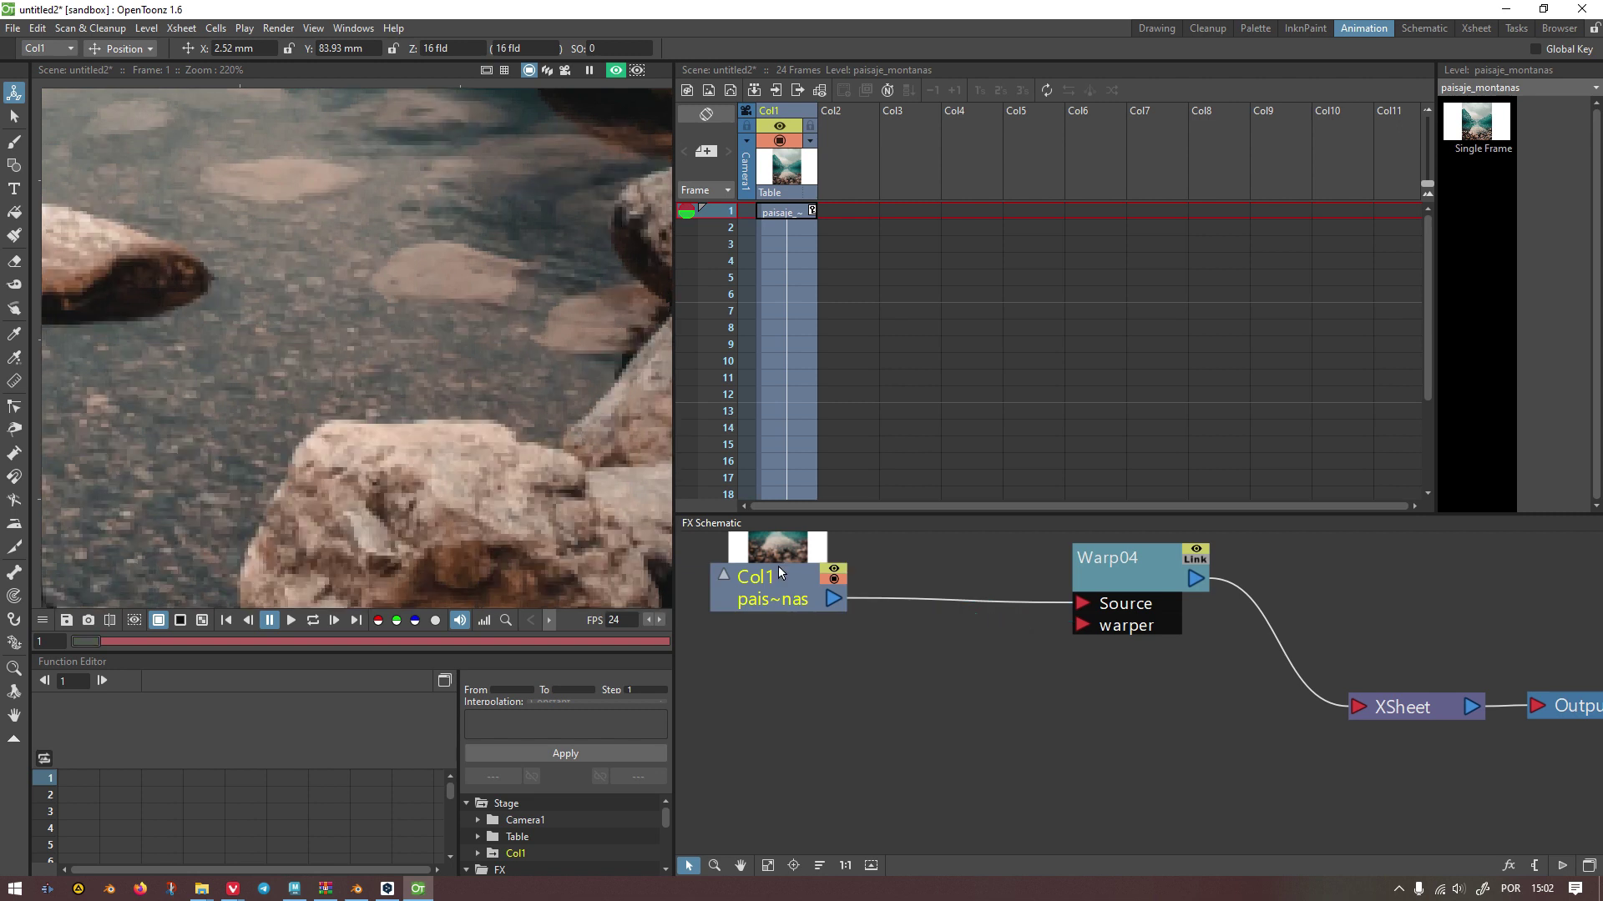
{"action": "left_click", "coordinate": [775, 585]}
Step: Add a PN Clouds Ino effect to the schematic and place it below Col1
{"action": "scroll", "coordinate": [947, 678], "scroll_direction": "down", "scroll_amount": 2}
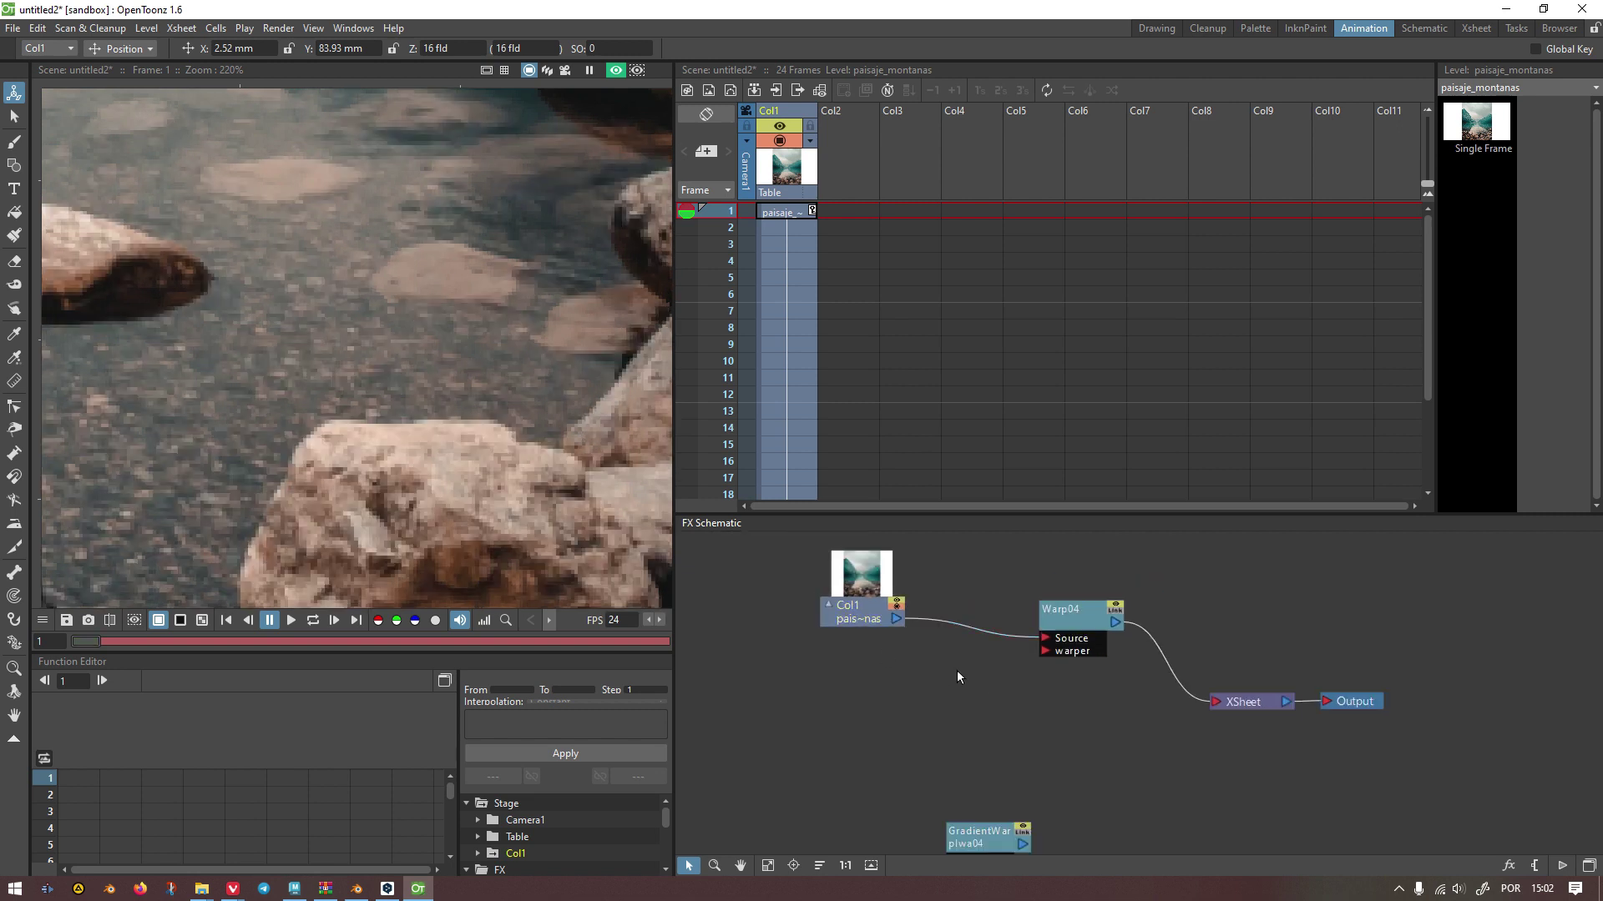
{"action": "scroll", "coordinate": [977, 660], "scroll_direction": "up", "scroll_amount": 1}
{"action": "right_click", "coordinate": [807, 667]}
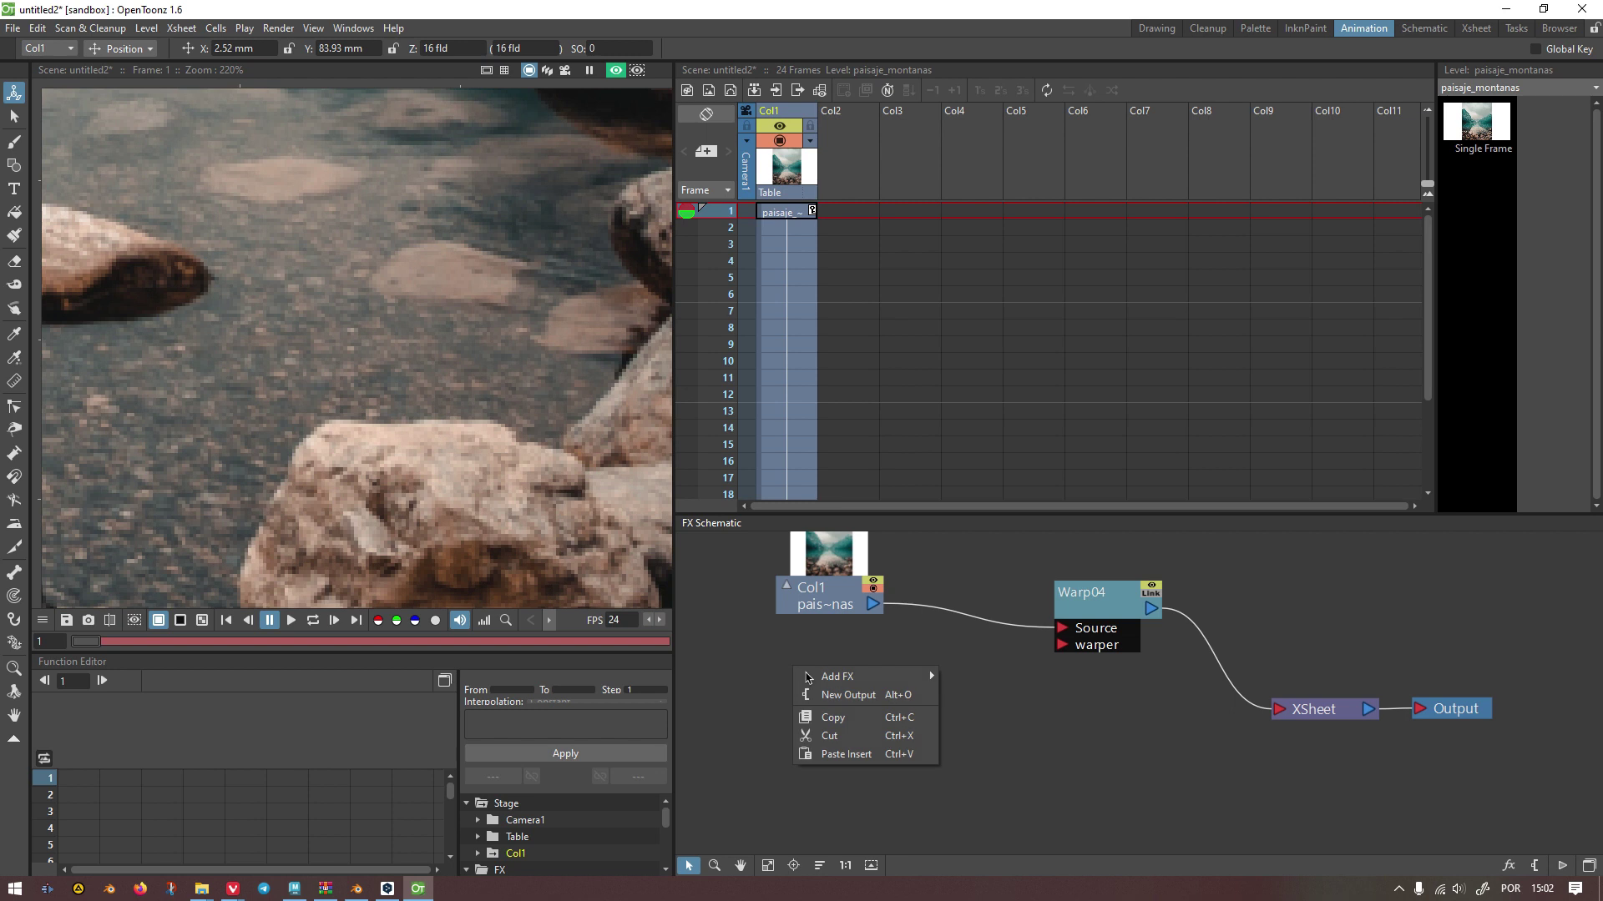
{"action": "mouse_move", "coordinate": [868, 676]}
{"action": "mouse_move", "coordinate": [1043, 803]}
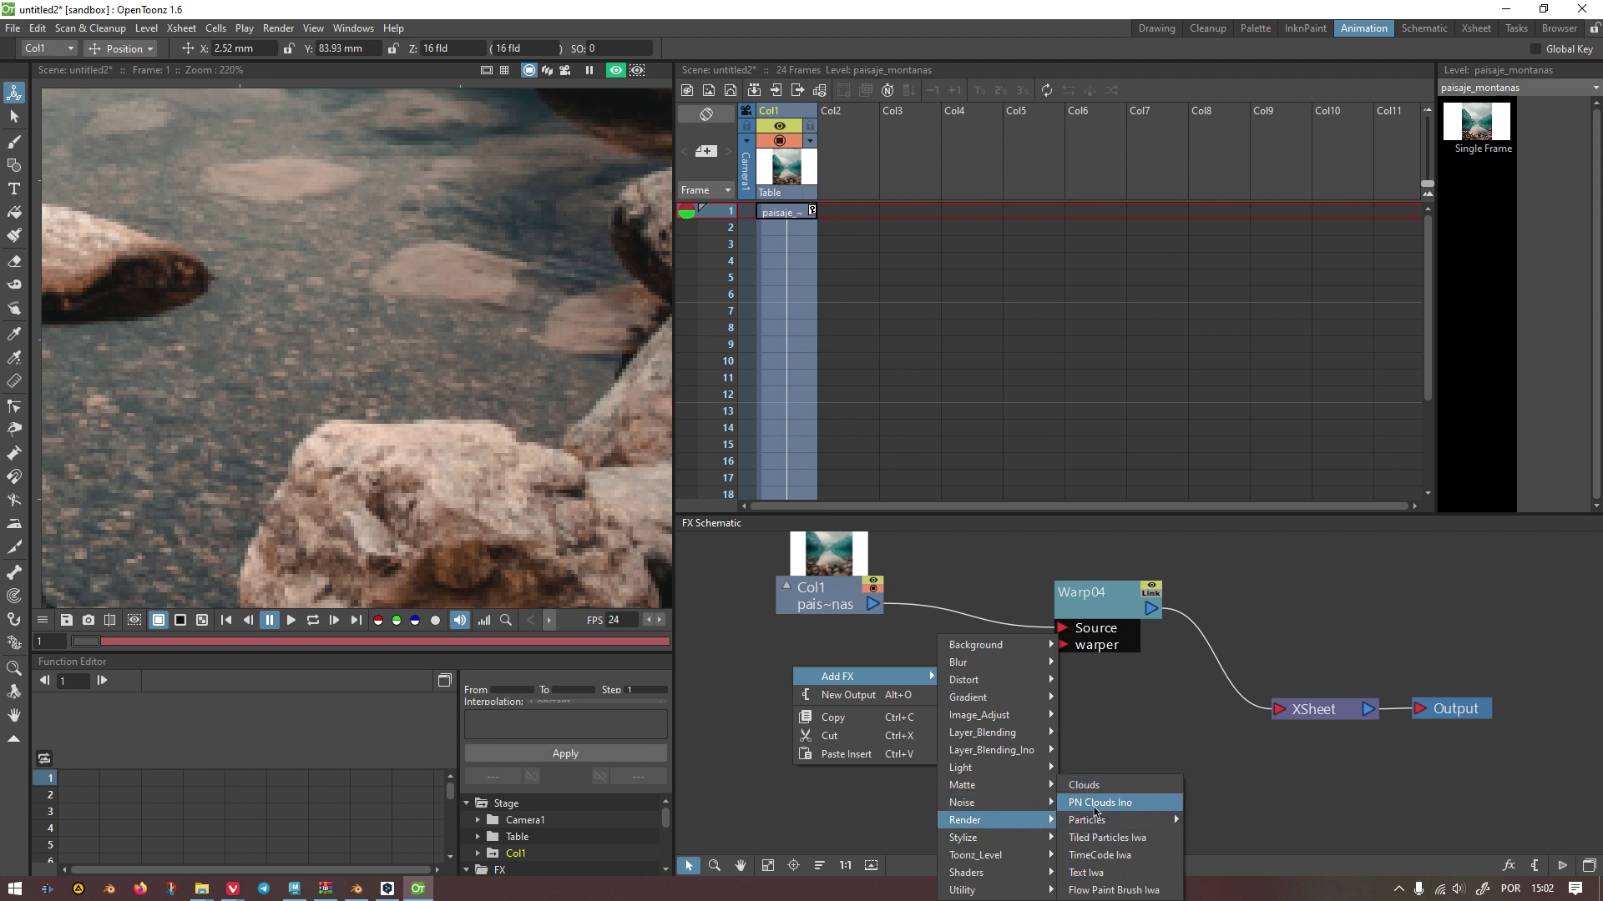
{"action": "left_click", "coordinate": [1096, 803]}
{"action": "left_click_drag", "start_coordinate": [853, 679], "coordinate": [867, 708]}
Step: Compare the lake image with and without the PN Clouds Ino pattern at several magnifications, and shift its node below Col1
{"action": "left_click_drag", "start_coordinate": [768, 148], "coordinate": [856, 351]}
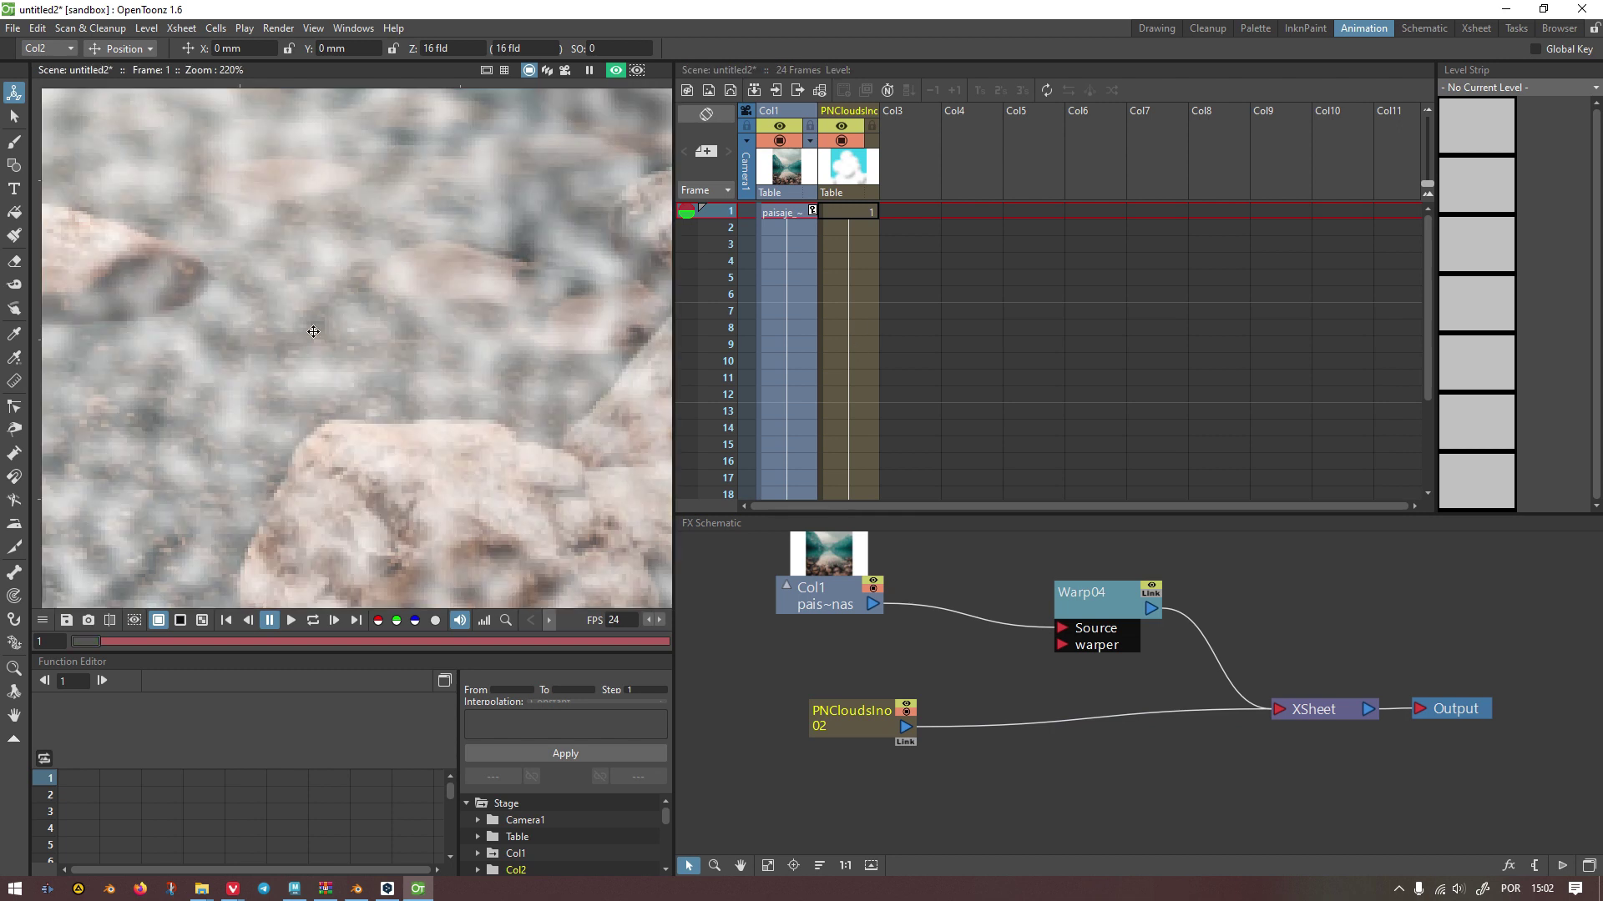
{"action": "scroll", "coordinate": [468, 345], "scroll_direction": "down", "scroll_amount": 6}
{"action": "scroll", "coordinate": [468, 346], "scroll_direction": "up", "scroll_amount": 6}
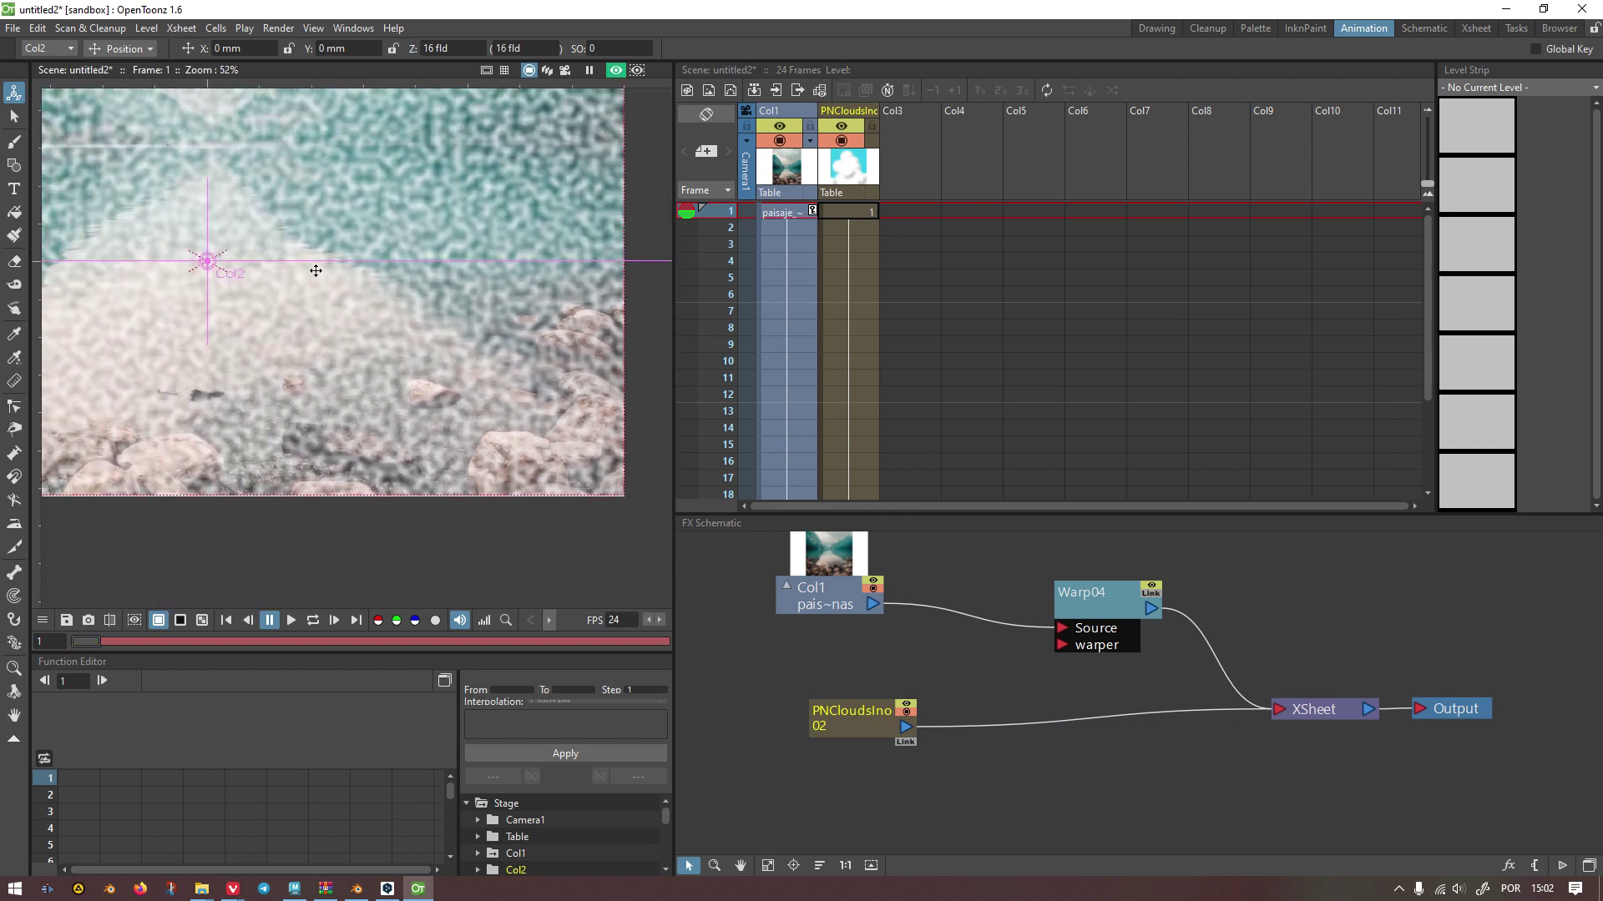
{"action": "scroll", "coordinate": [321, 279], "scroll_direction": "down", "scroll_amount": 2}
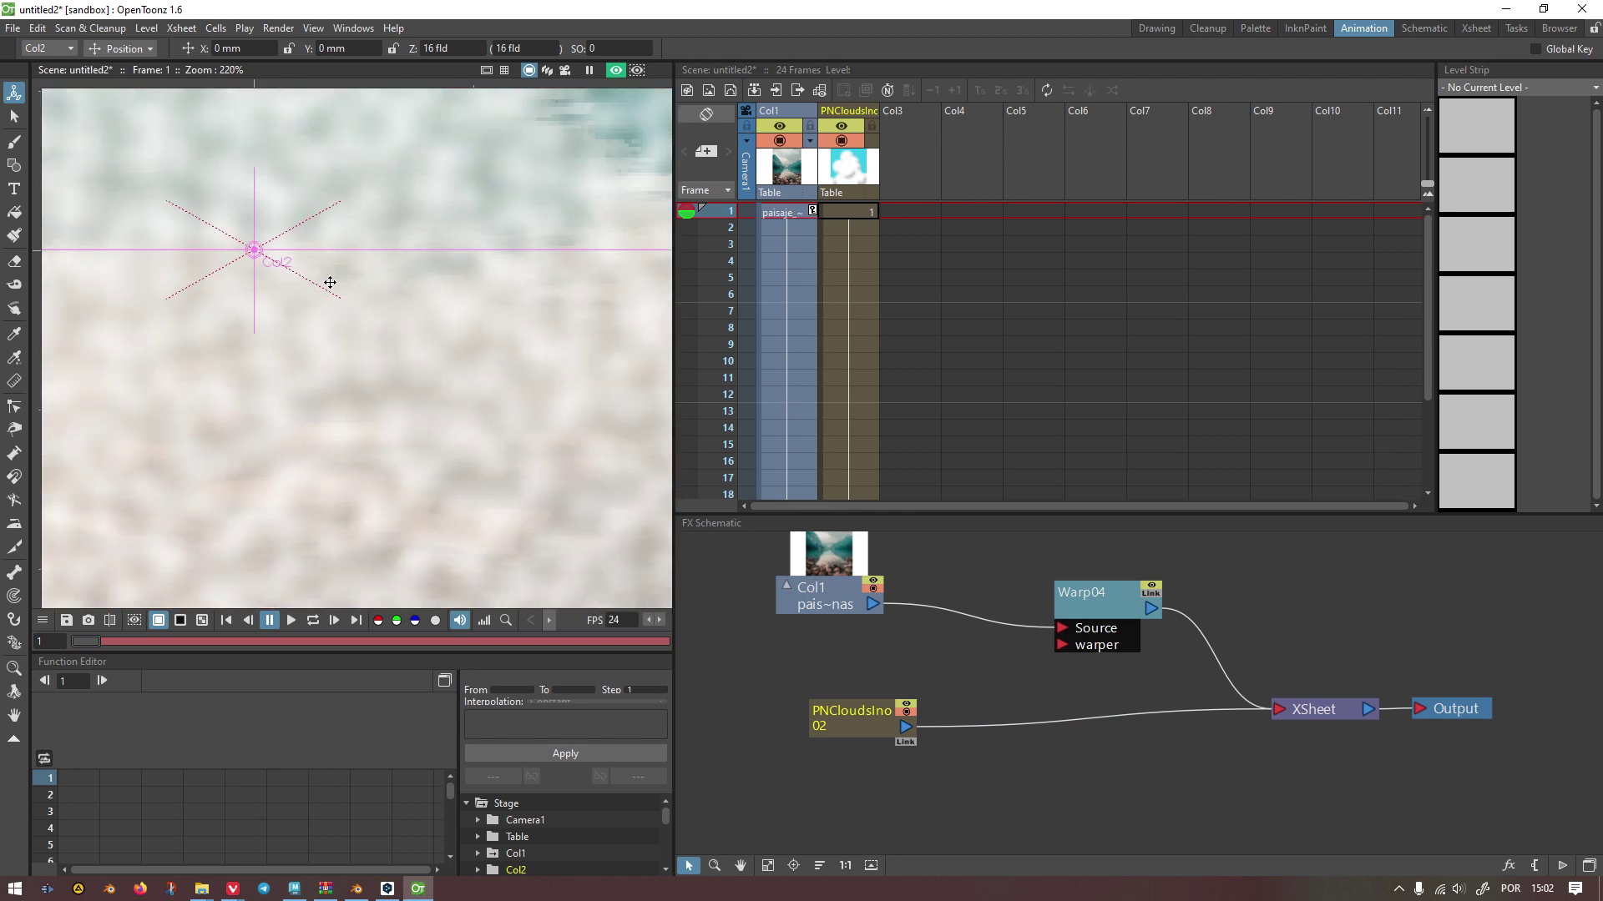
{"action": "mouse_move", "coordinate": [825, 106]}
{"action": "left_mouse_down"}
{"action": "mouse_move", "coordinate": [769, 117]}
{"action": "mouse_move", "coordinate": [841, 117]}
{"action": "left_mouse_up"}
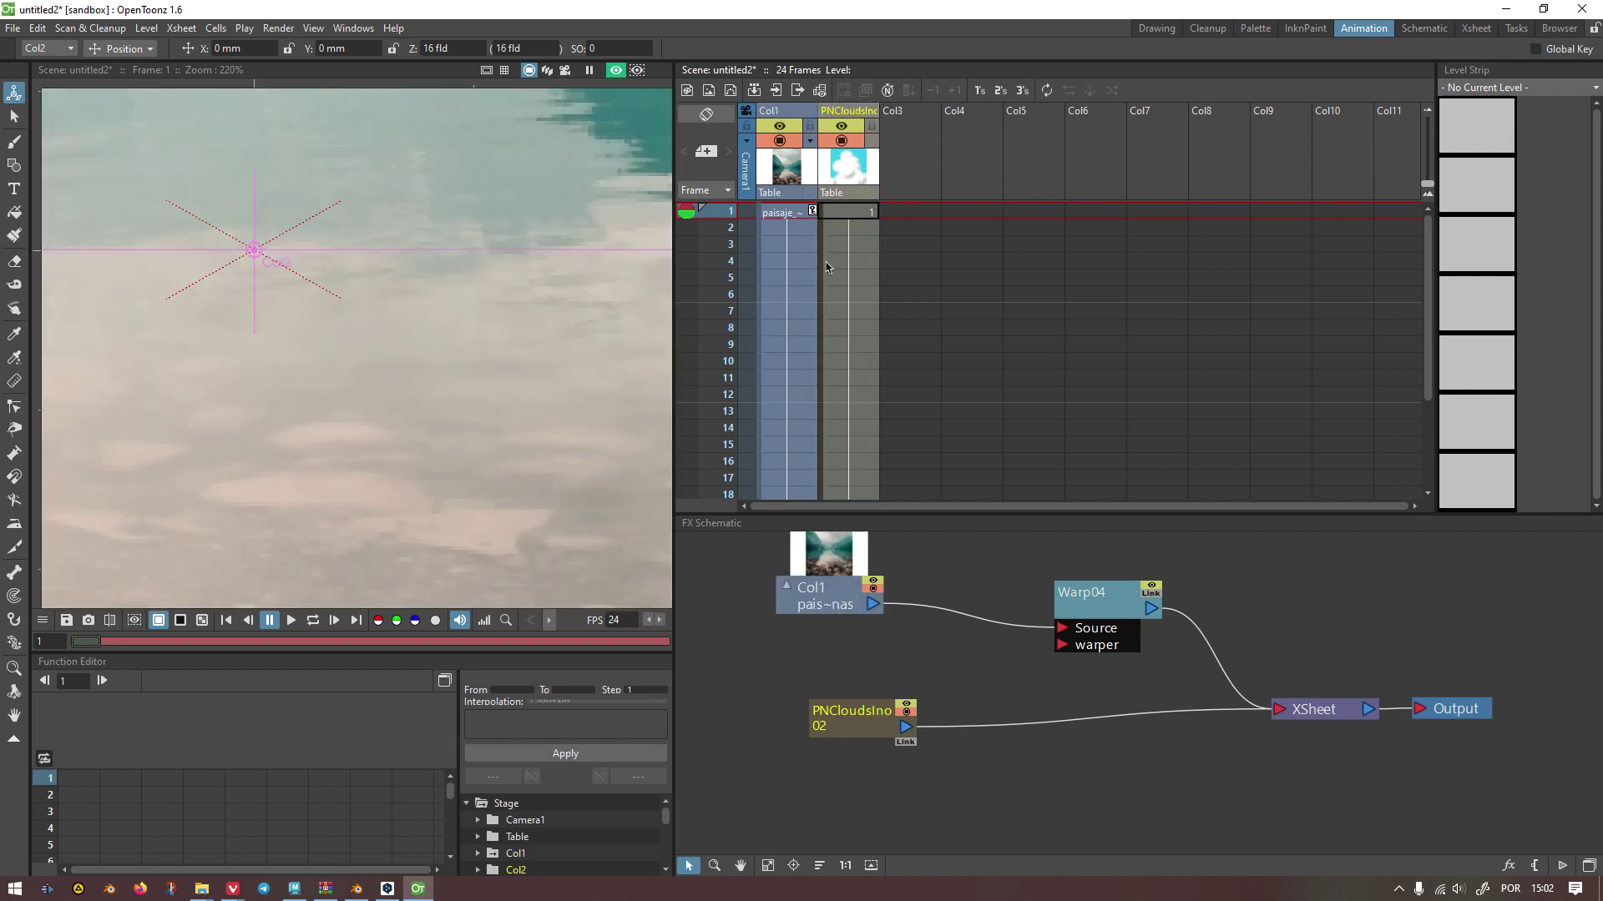
{"action": "left_click_drag", "start_coordinate": [858, 720], "coordinate": [838, 710]}
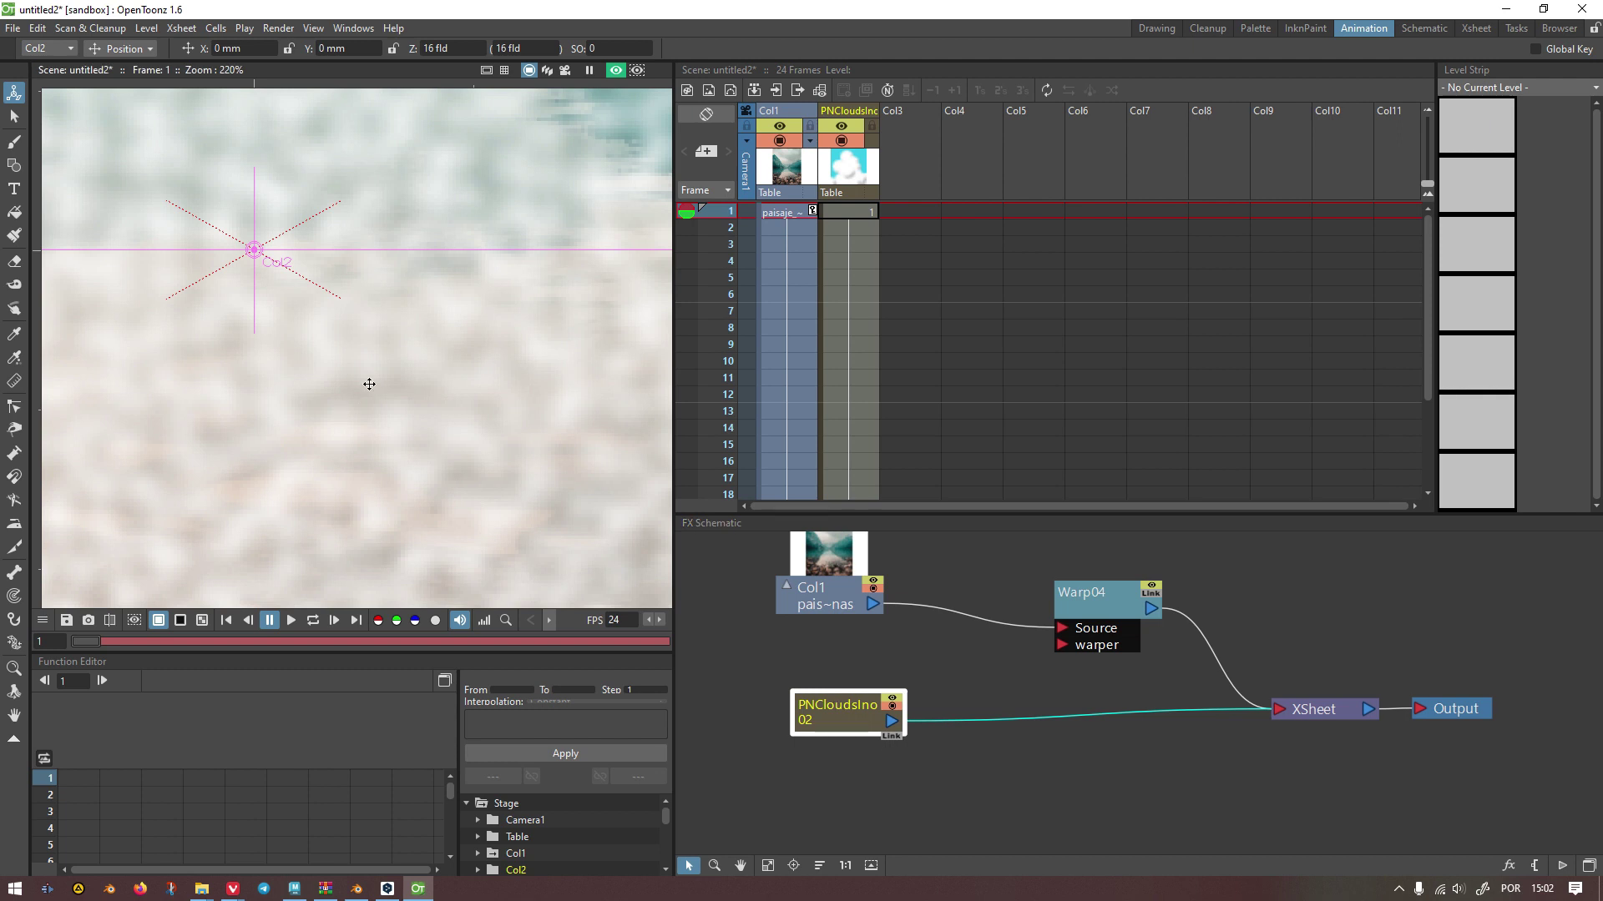
Step: Open the PN Clouds Ino effect's settings, examine its cloud pattern over the lake image at several magnifications, and close the settings
{"action": "scroll", "coordinate": [368, 384], "scroll_direction": "down", "scroll_amount": 2}
{"action": "key", "text": "ctrl+k"}
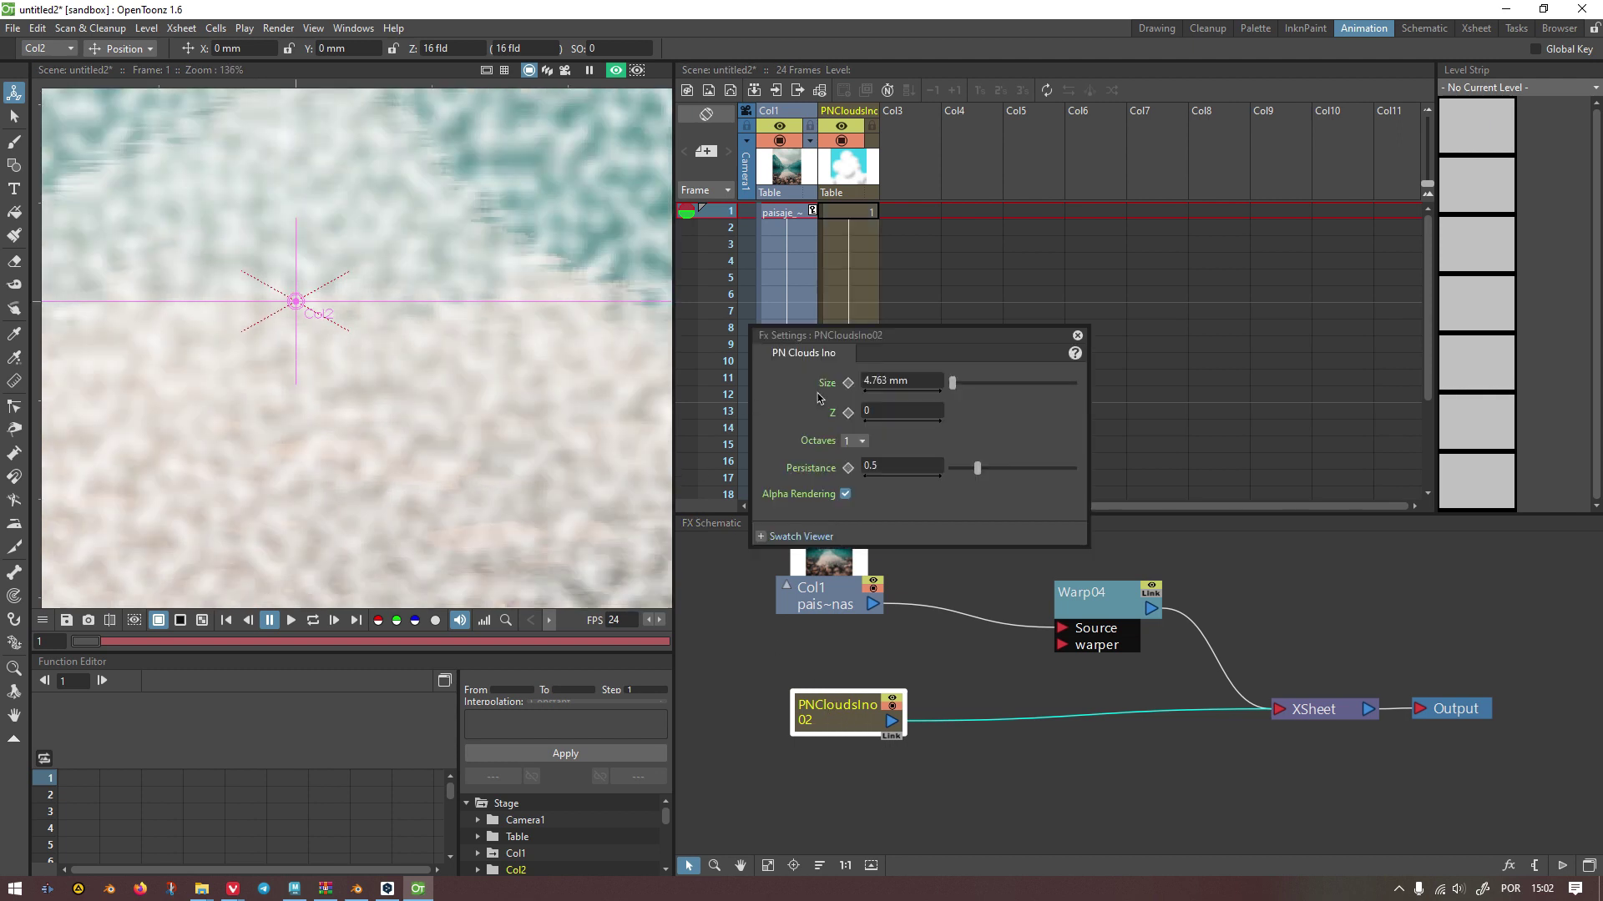
{"action": "scroll", "coordinate": [317, 241], "scroll_direction": "down", "scroll_amount": 2}
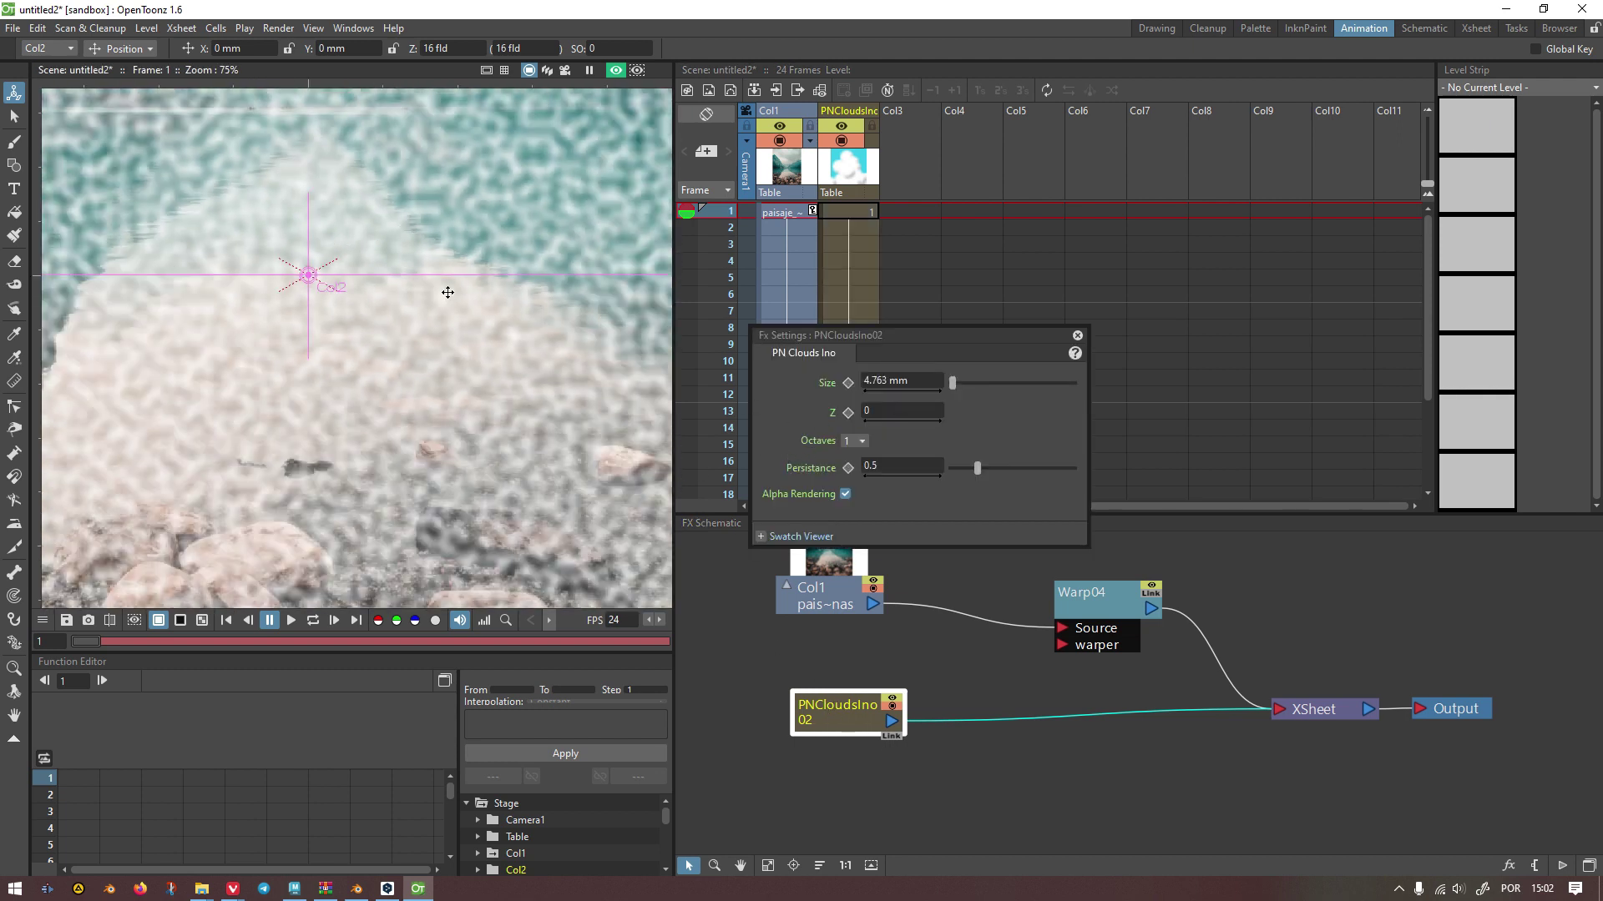
{"action": "scroll", "coordinate": [413, 495], "scroll_direction": "up", "scroll_amount": 9}
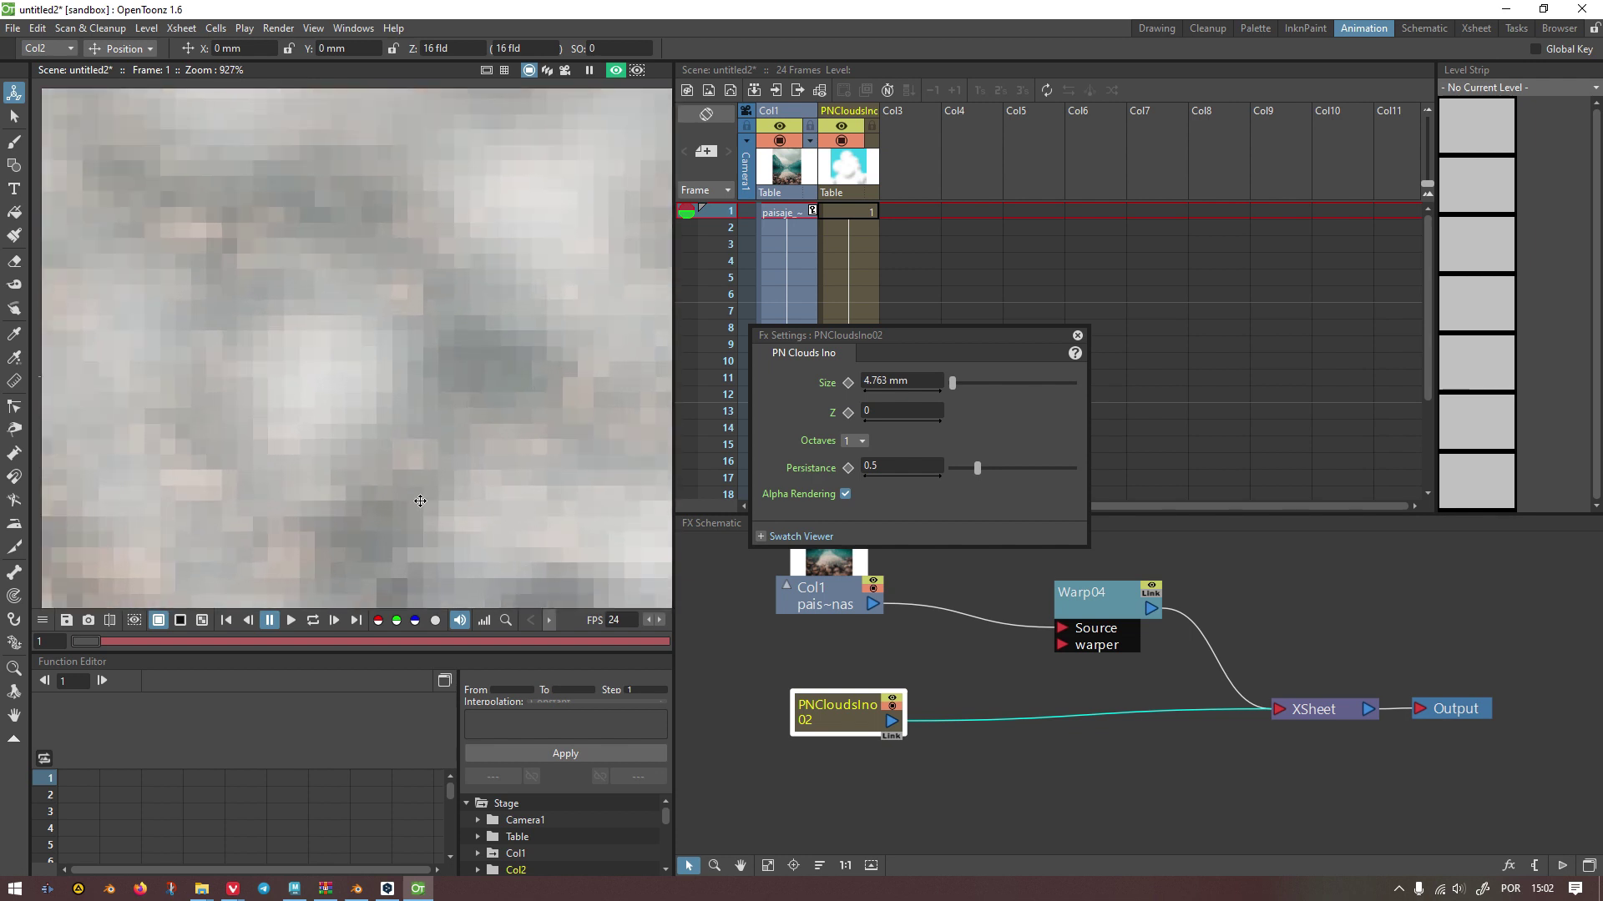
{"action": "scroll", "coordinate": [328, 370], "scroll_direction": "down", "scroll_amount": 9}
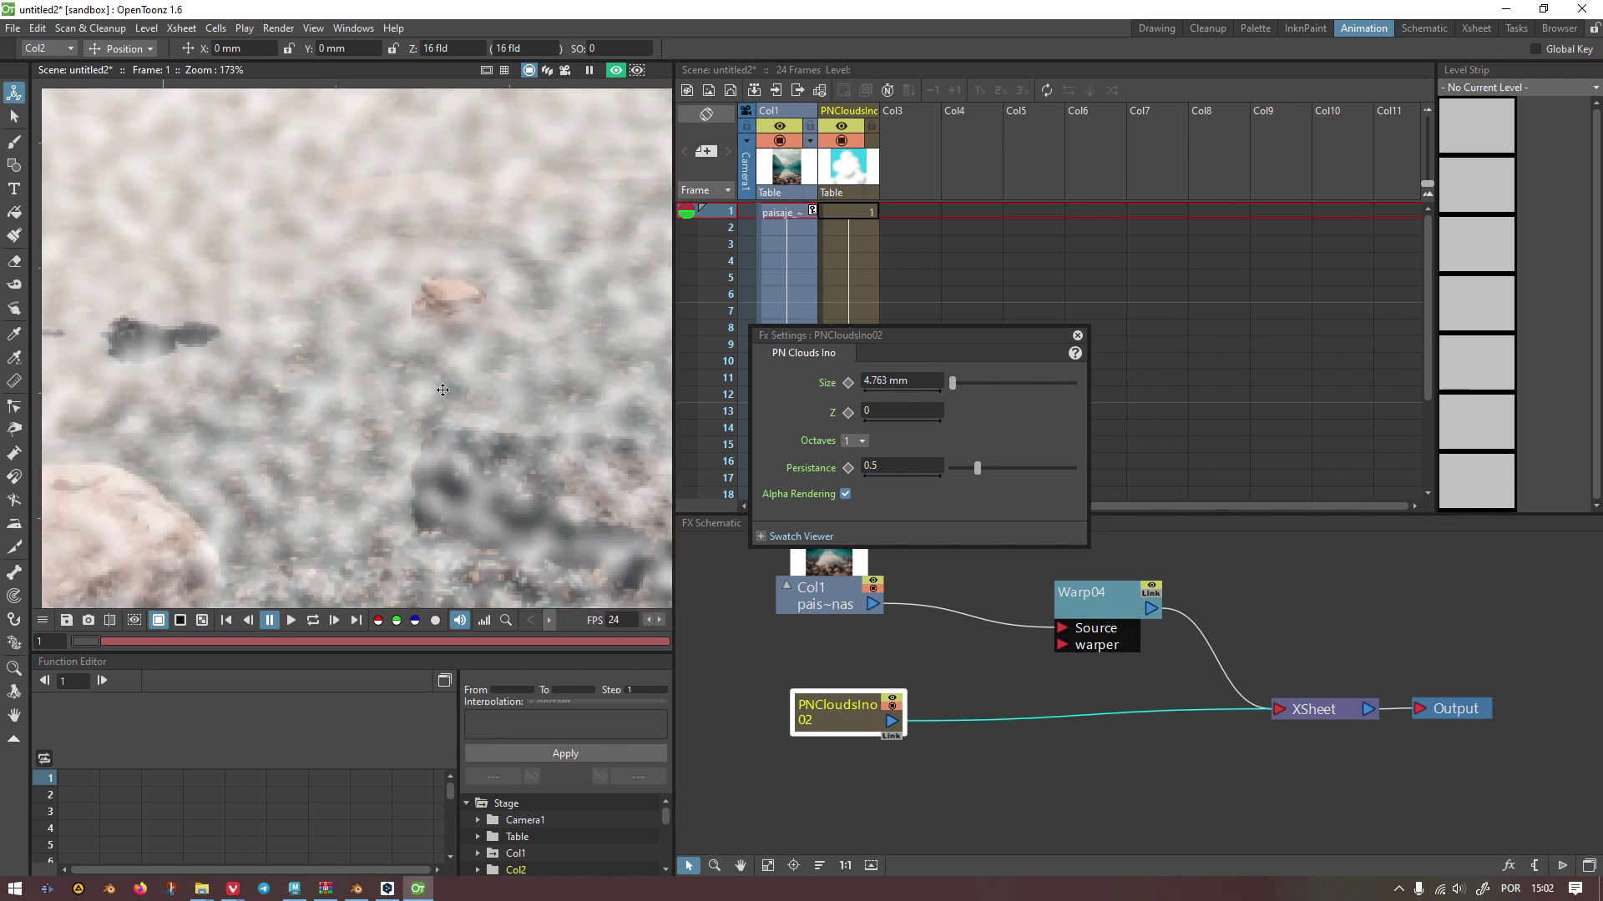
{"action": "scroll", "coordinate": [385, 367], "scroll_direction": "down", "scroll_amount": 2}
{"action": "scroll", "coordinate": [374, 322], "scroll_direction": "up", "scroll_amount": 2}
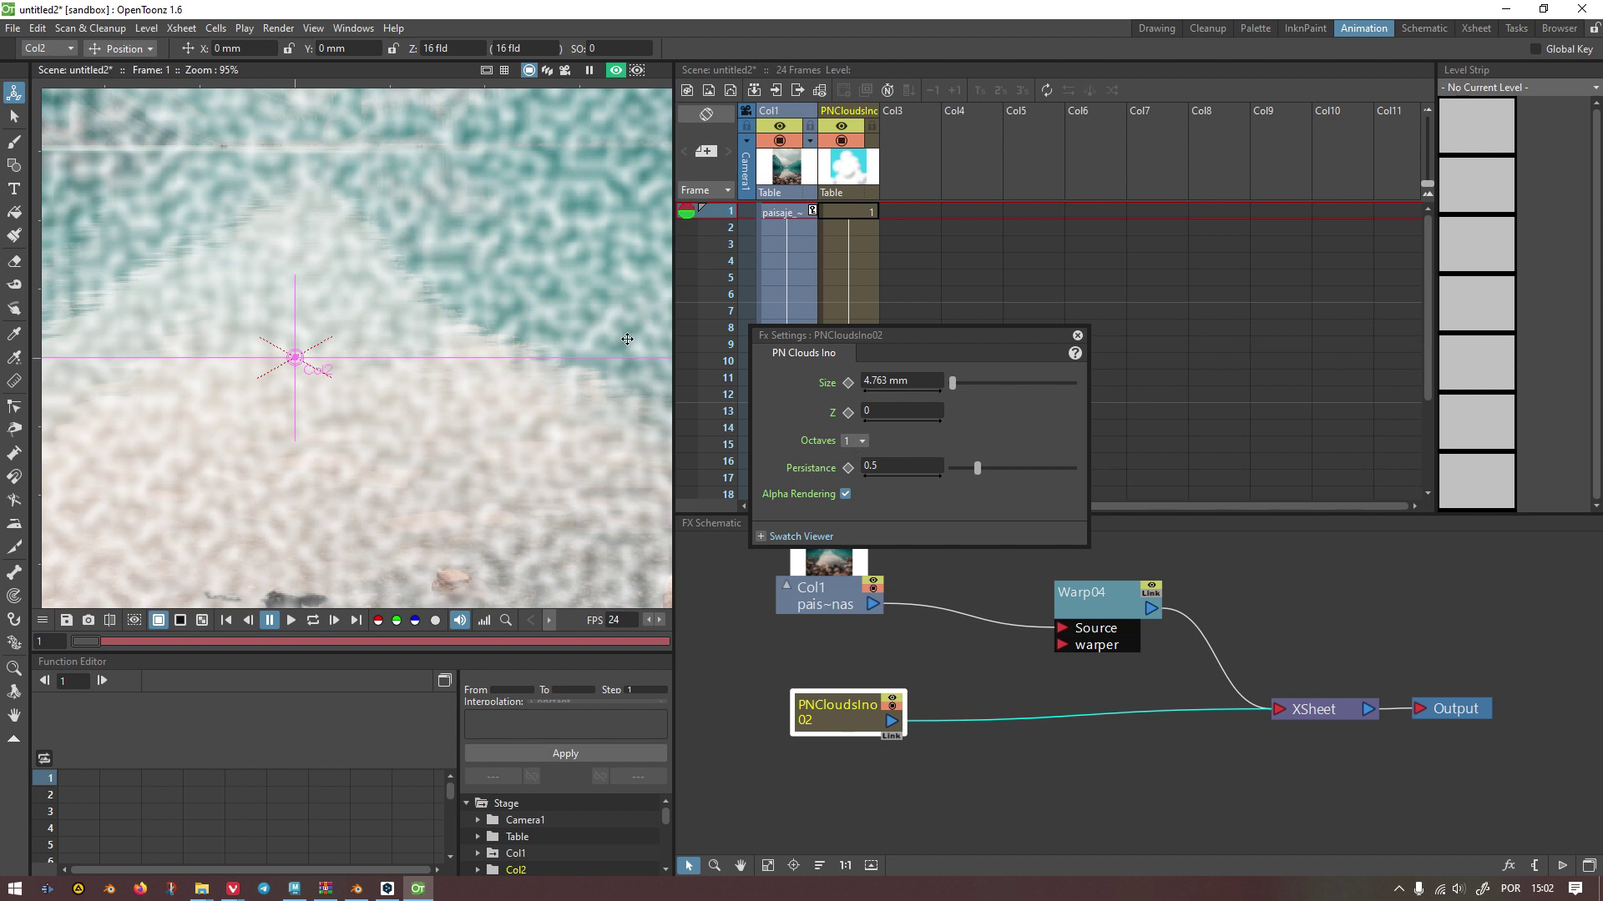
{"action": "left_click", "coordinate": [1077, 335]}
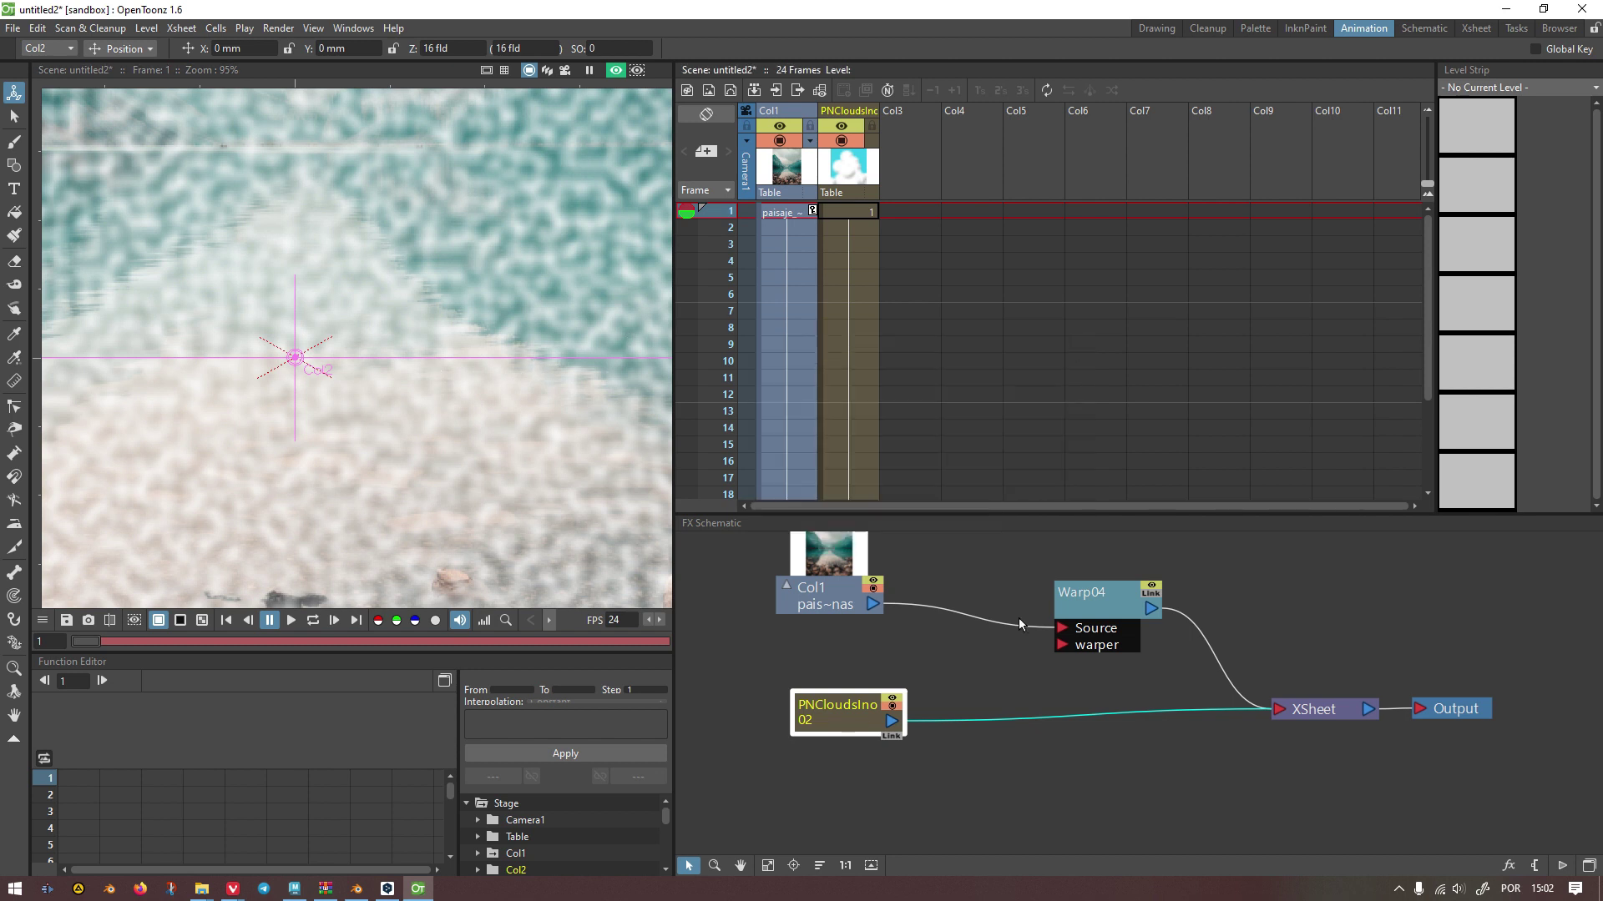
Step: Connect the PN Clouds Ino output to Warp's warper input and inspect the distortion on the lake and rocks
{"action": "left_click_drag", "start_coordinate": [891, 721], "coordinate": [1061, 646]}
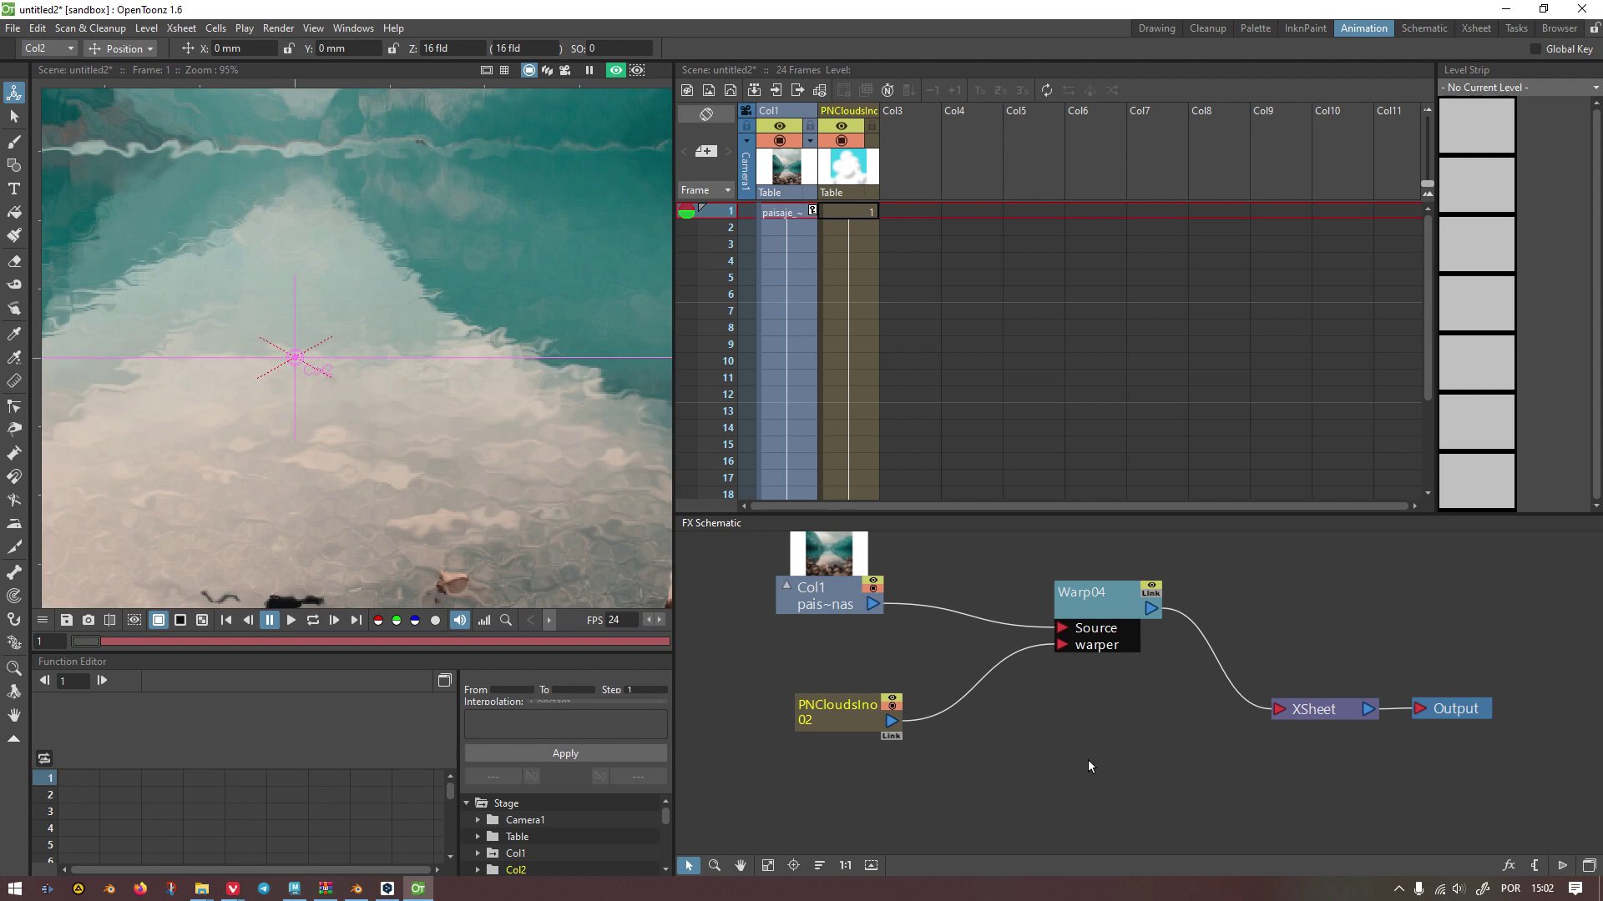
{"action": "scroll", "coordinate": [510, 419], "scroll_direction": "down", "scroll_amount": 3}
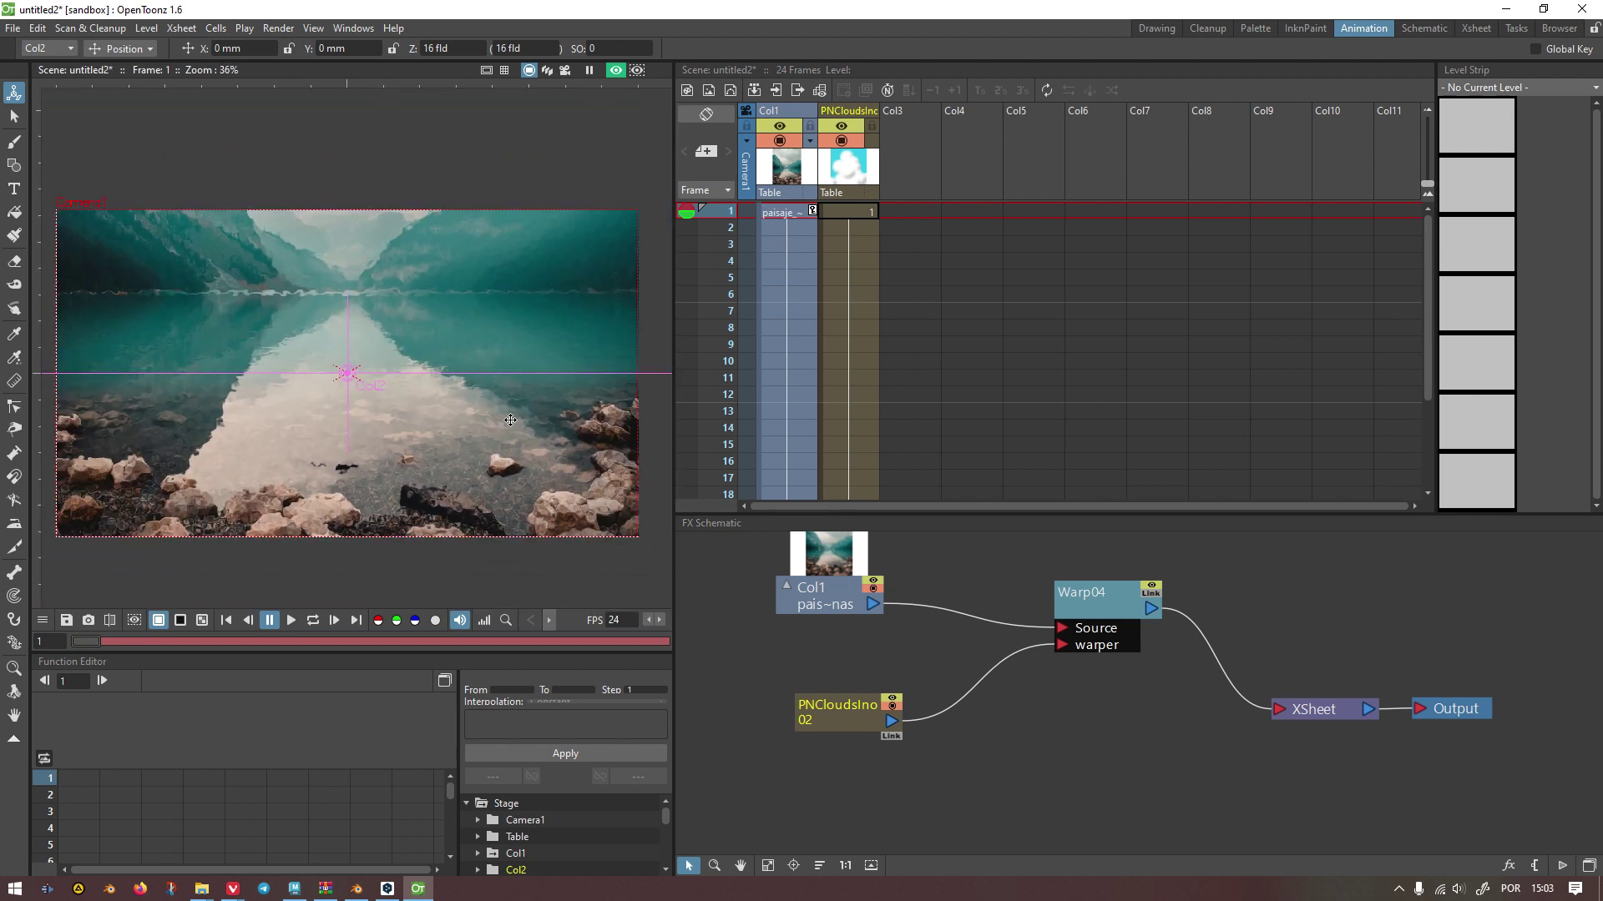
{"action": "scroll", "coordinate": [452, 455], "scroll_direction": "up", "scroll_amount": 7}
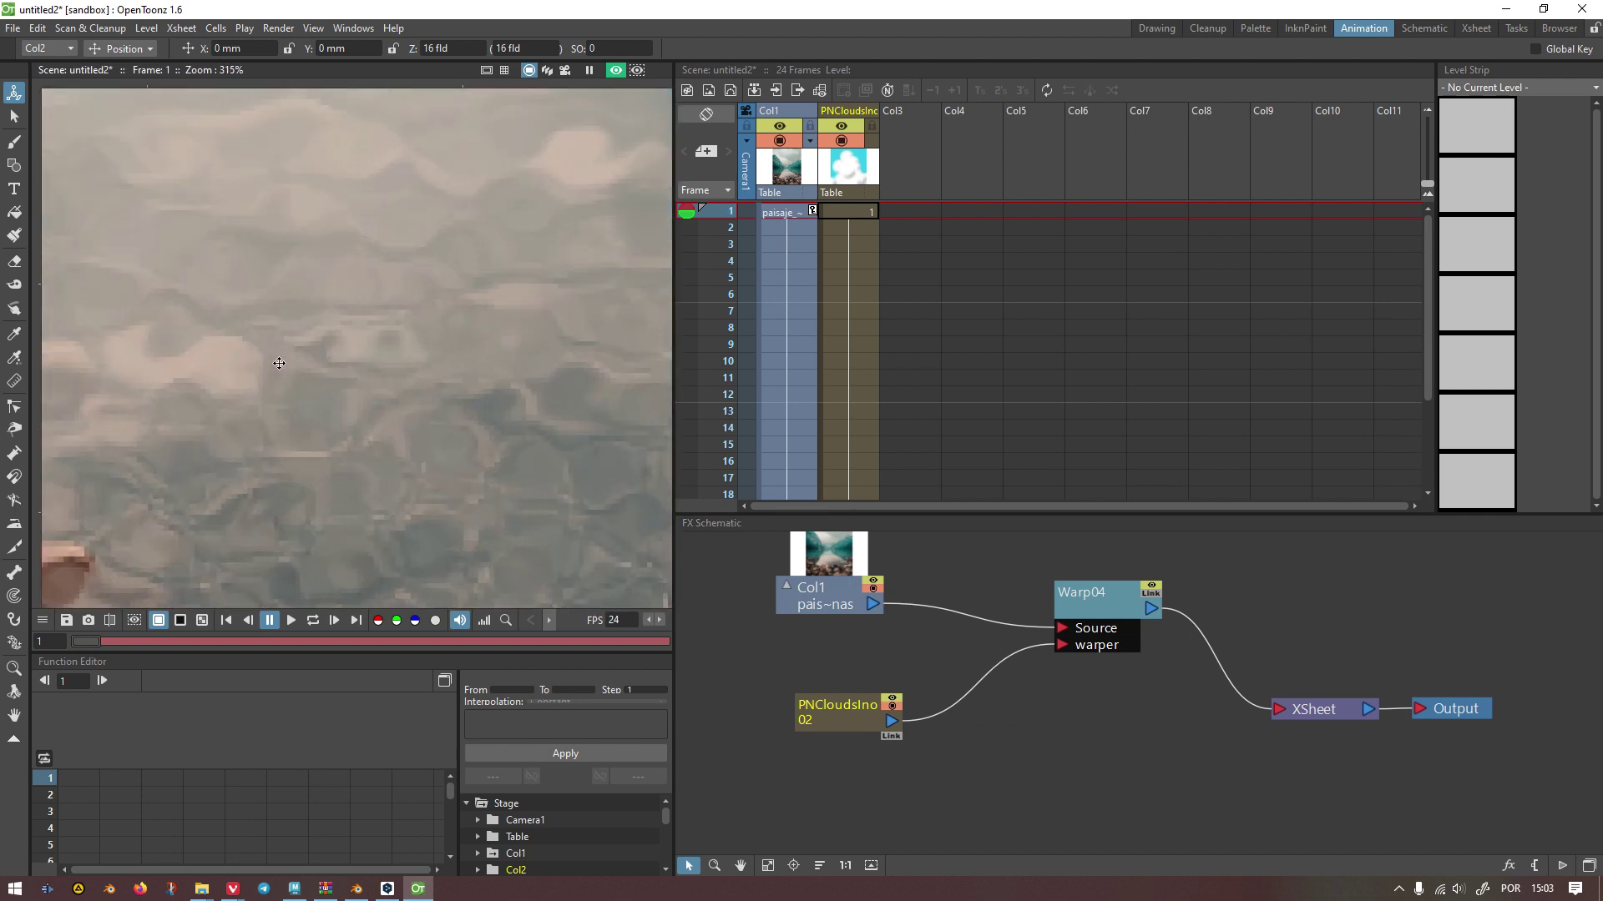
{"action": "scroll", "coordinate": [278, 363], "scroll_direction": "down", "scroll_amount": 5}
Step: Open the PN Clouds Ino settings, set Size to about 9.922 mm, and check the warped rocks up close
{"action": "left_click", "coordinate": [839, 712]}
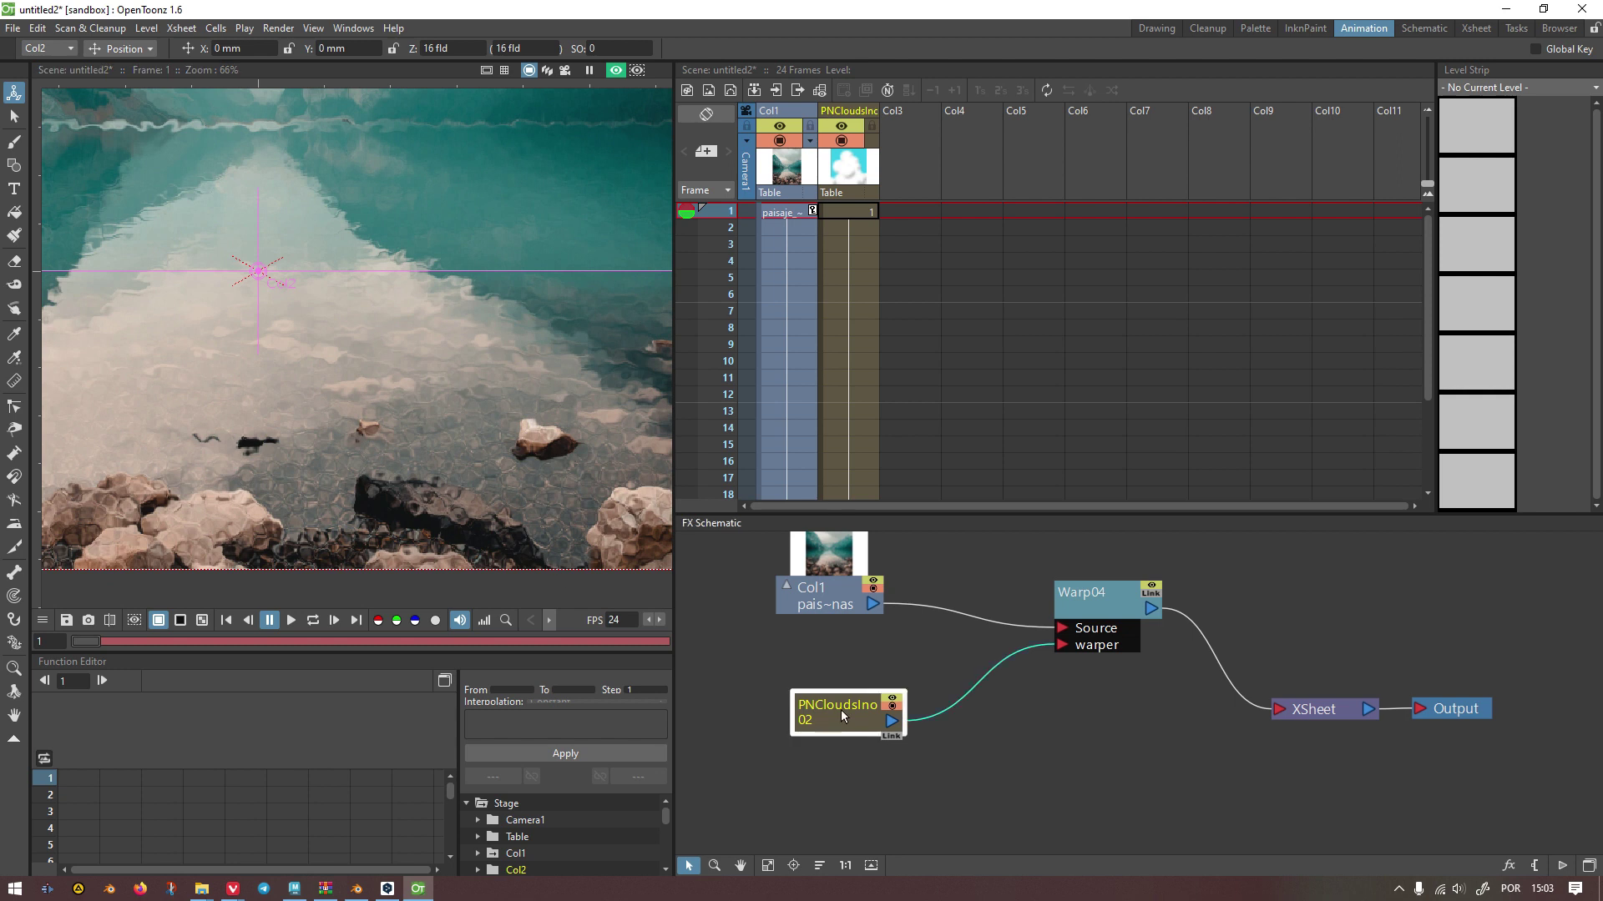
{"action": "double_click", "coordinate": [840, 709]}
{"action": "left_click_drag", "start_coordinate": [954, 390], "coordinate": [958, 389]}
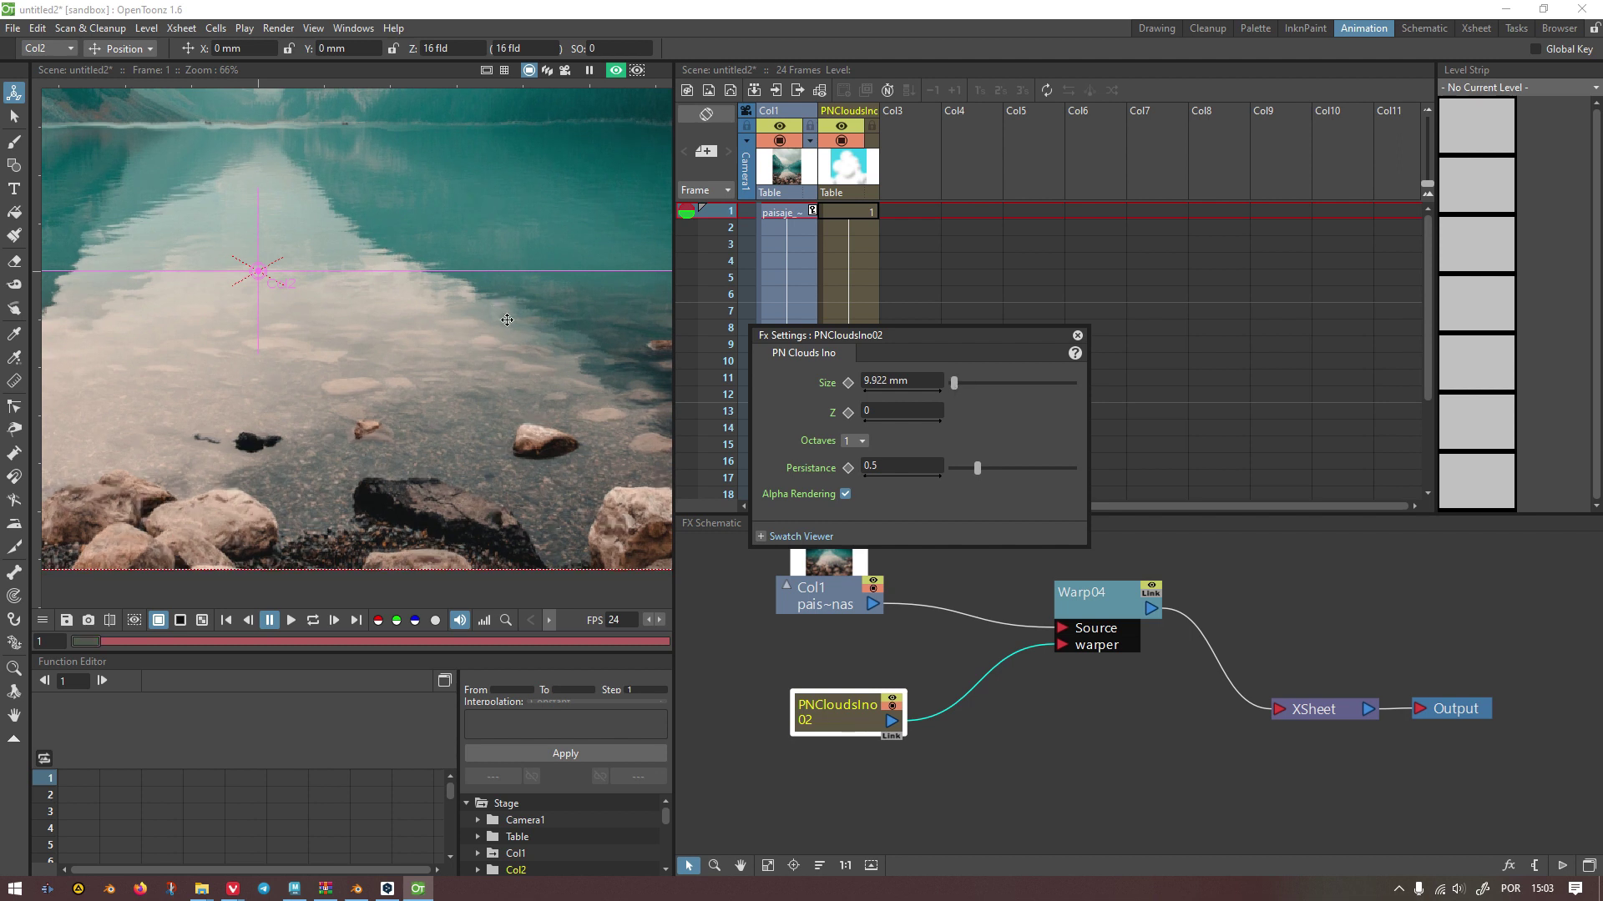
{"action": "scroll", "coordinate": [446, 468], "scroll_direction": "up", "scroll_amount": 4}
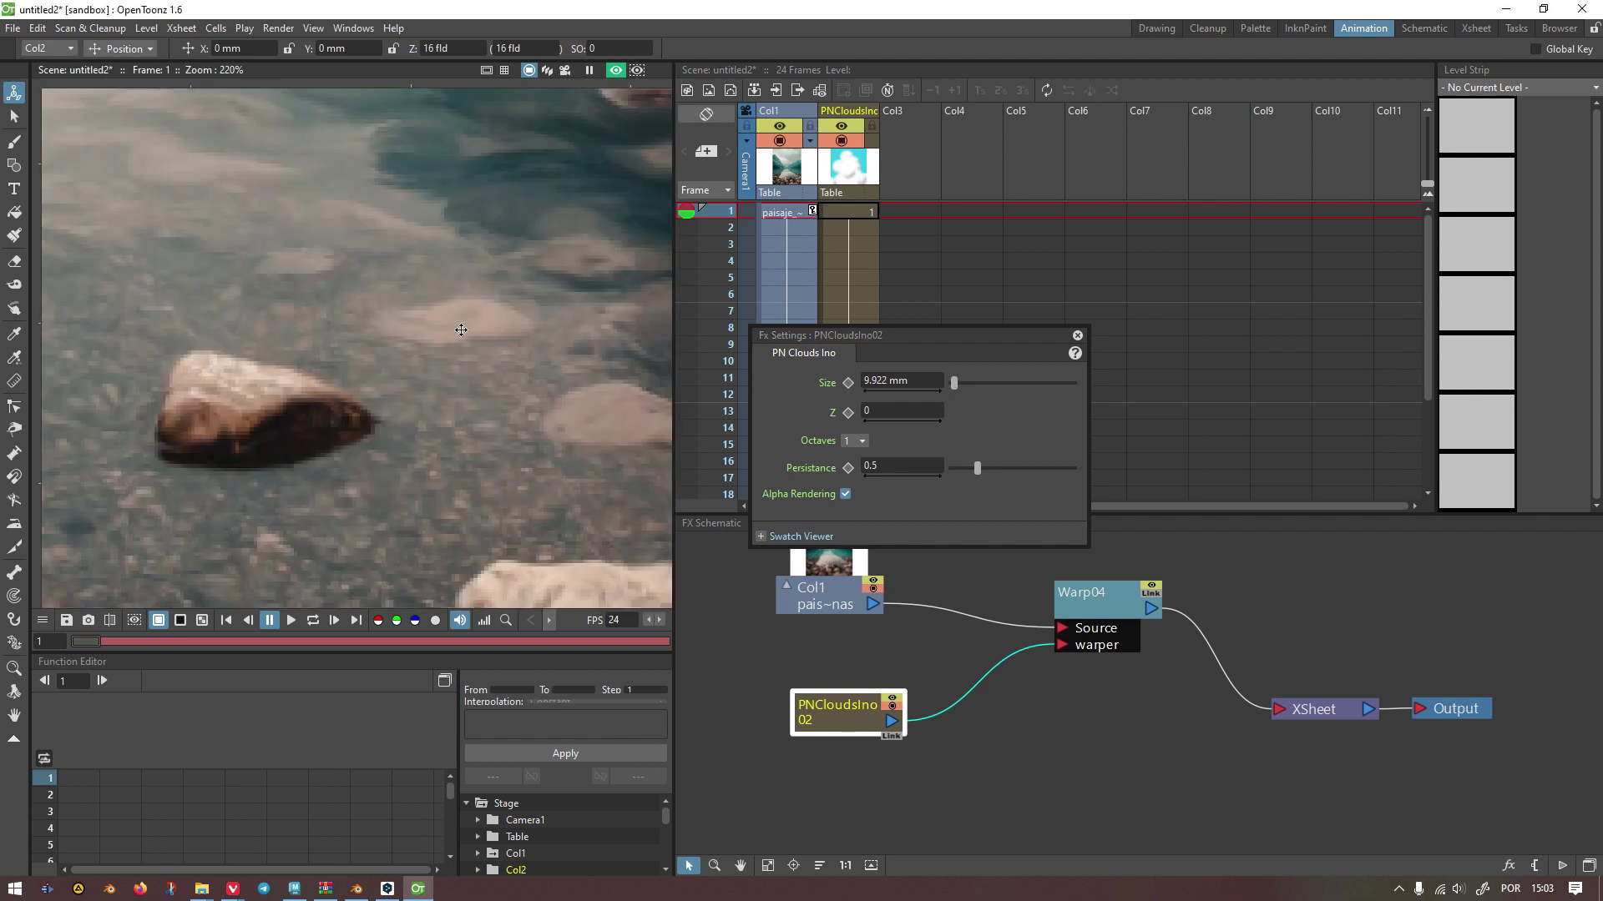
{"action": "scroll", "coordinate": [437, 297], "scroll_direction": "down", "scroll_amount": 1}
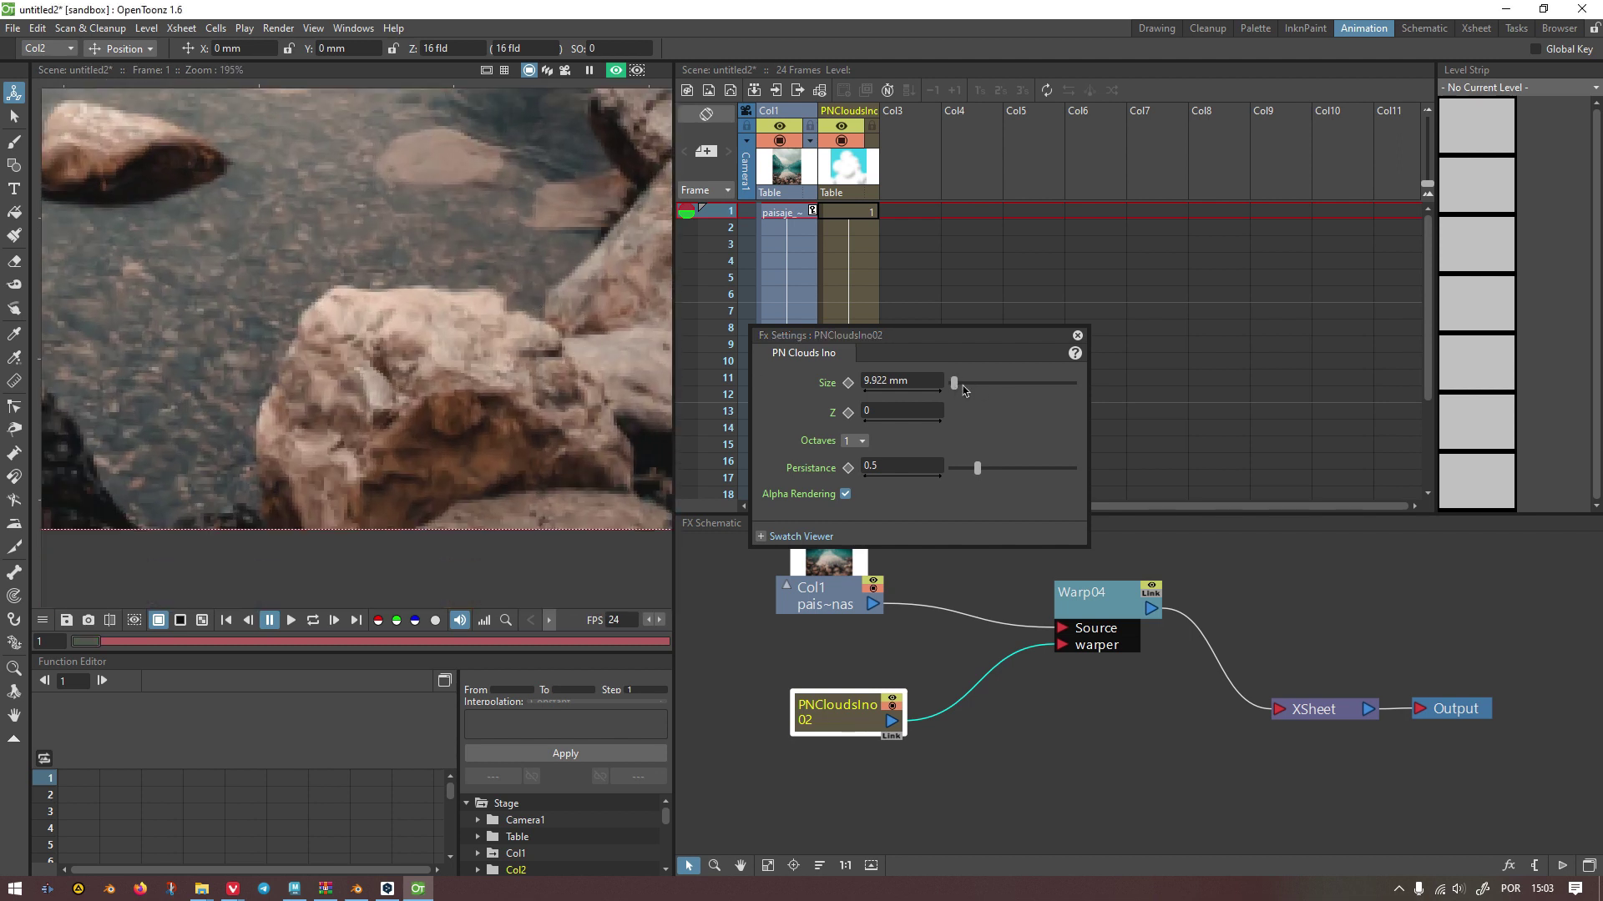
Step: Link PN Clouds Ino to XSheet as well and, after trying a larger Size, set it to about 16.536 mm
{"action": "mouse_move", "coordinate": [954, 388]}
{"action": "left_mouse_down"}
{"action": "mouse_move", "coordinate": [1000, 389]}
{"action": "mouse_move", "coordinate": [960, 389]}
{"action": "left_mouse_up"}
{"action": "left_click_drag", "start_coordinate": [896, 732], "coordinate": [1281, 709]}
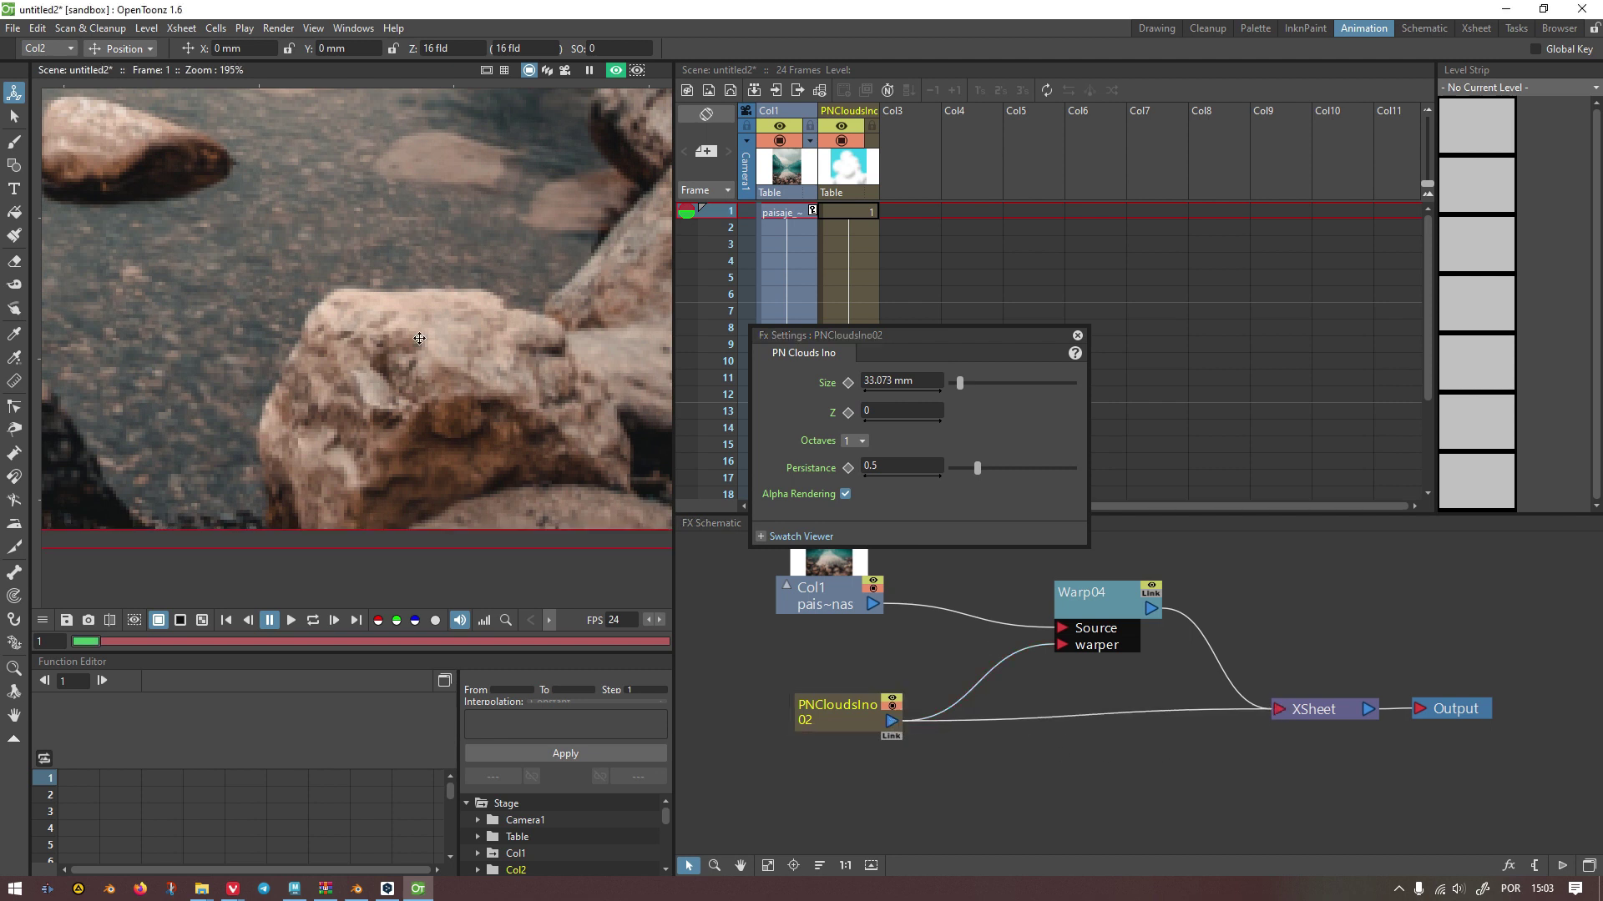
{"action": "scroll", "coordinate": [419, 338], "scroll_direction": "down", "scroll_amount": 5}
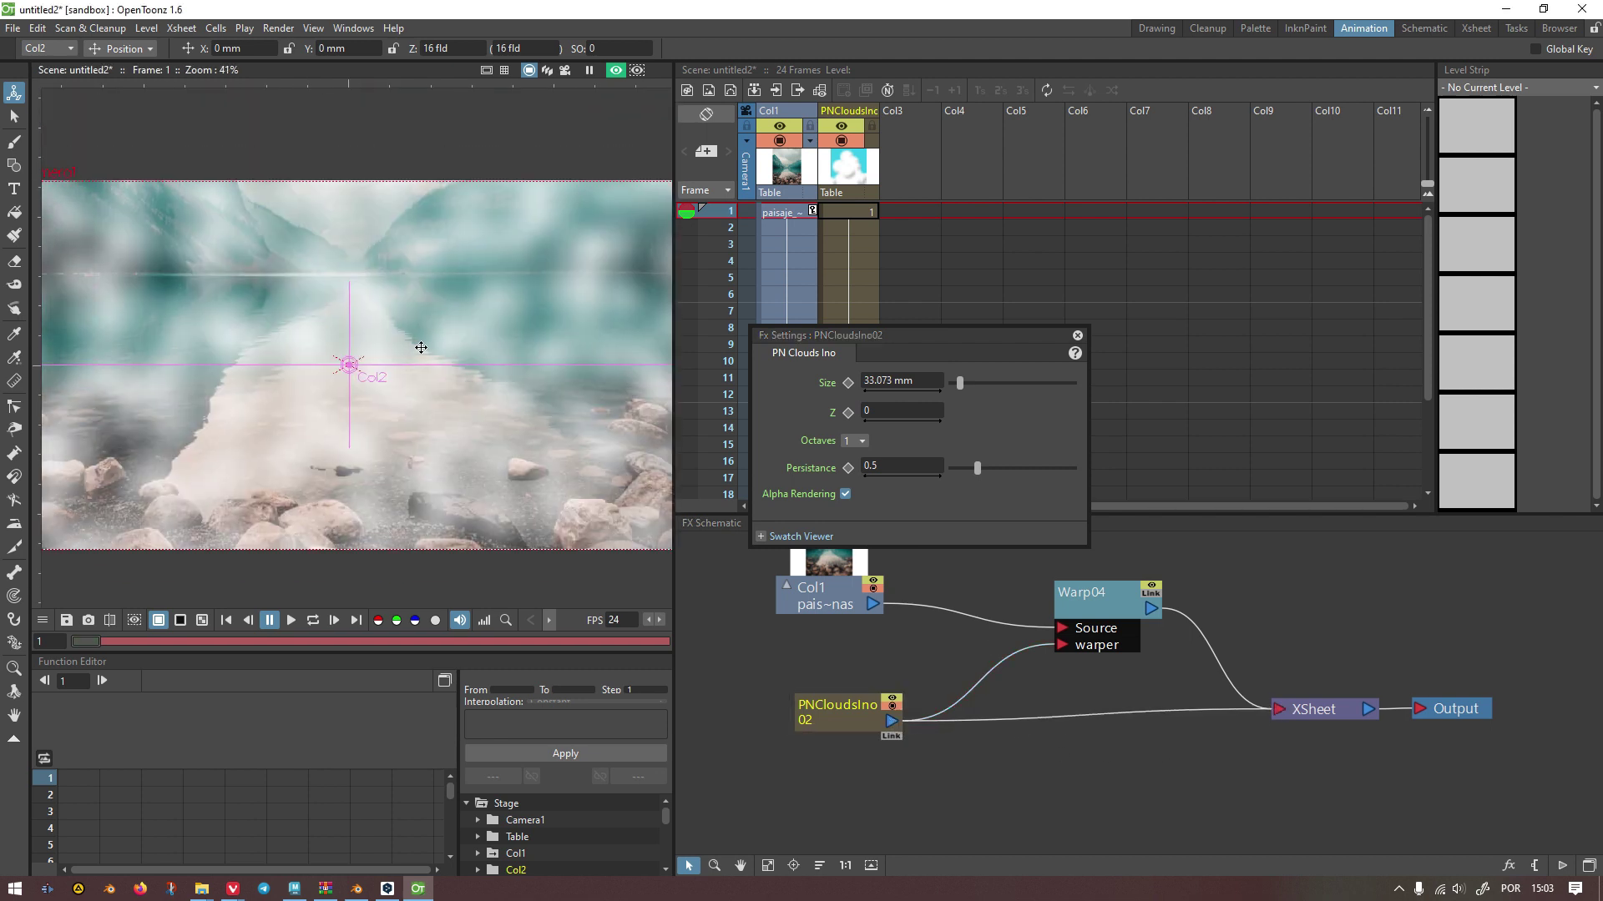
{"action": "left_click_drag", "start_coordinate": [960, 389], "coordinate": [956, 389]}
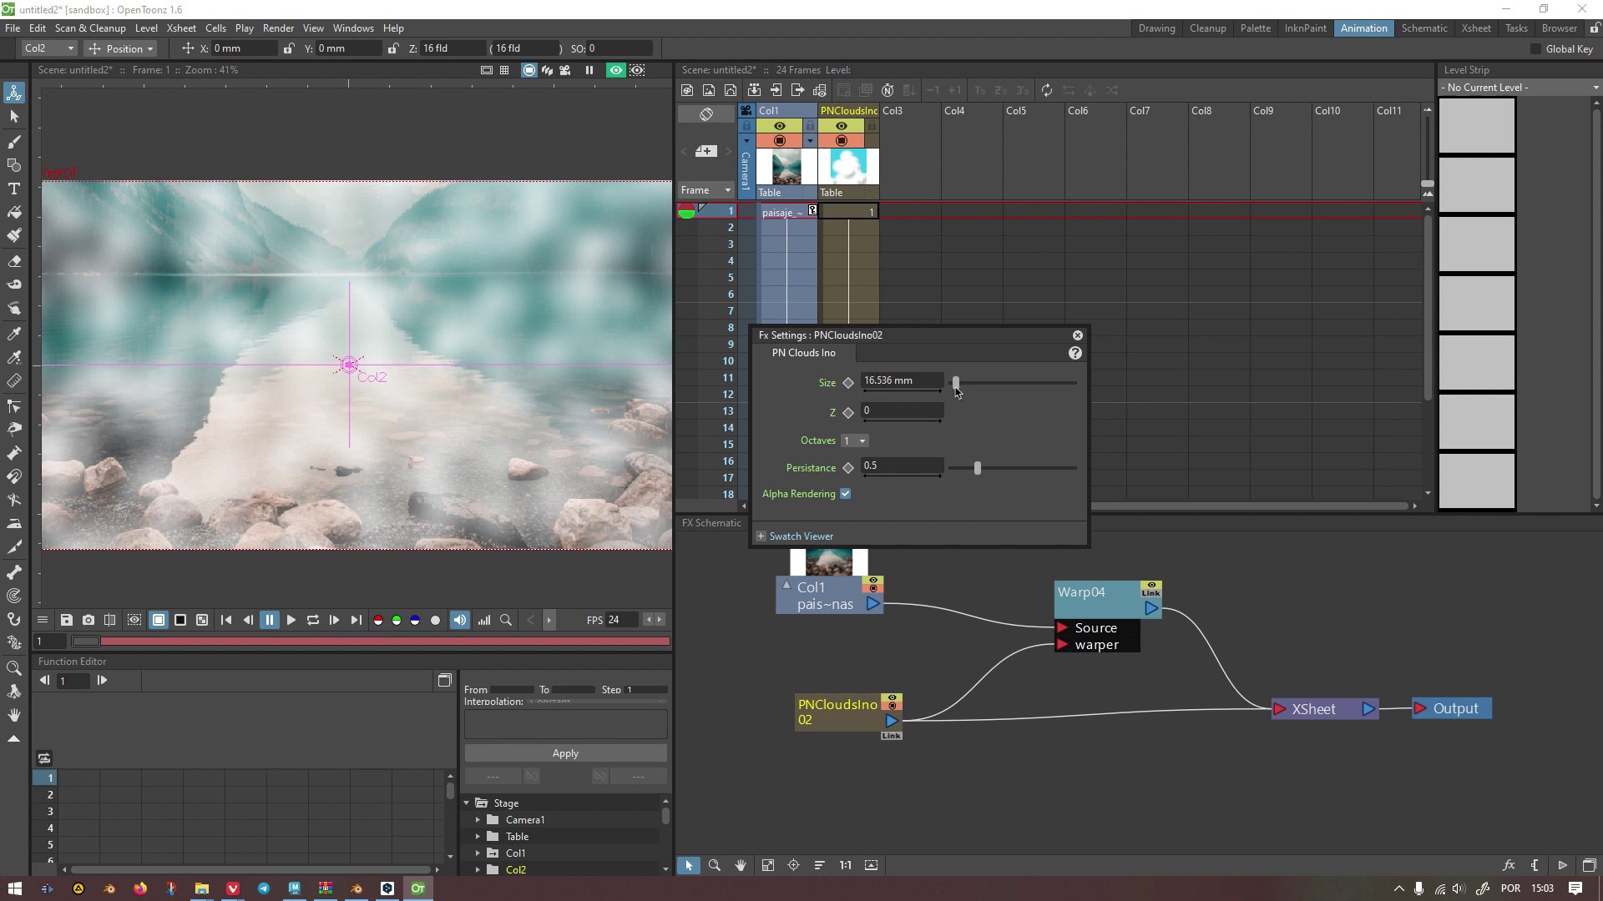
Step: Delete the links from PN Clouds Ino and Warp to XSheet, and reconnect both nodes to XSheet
{"action": "left_click", "coordinate": [1188, 709]}
{"action": "key", "text": "Delete"}
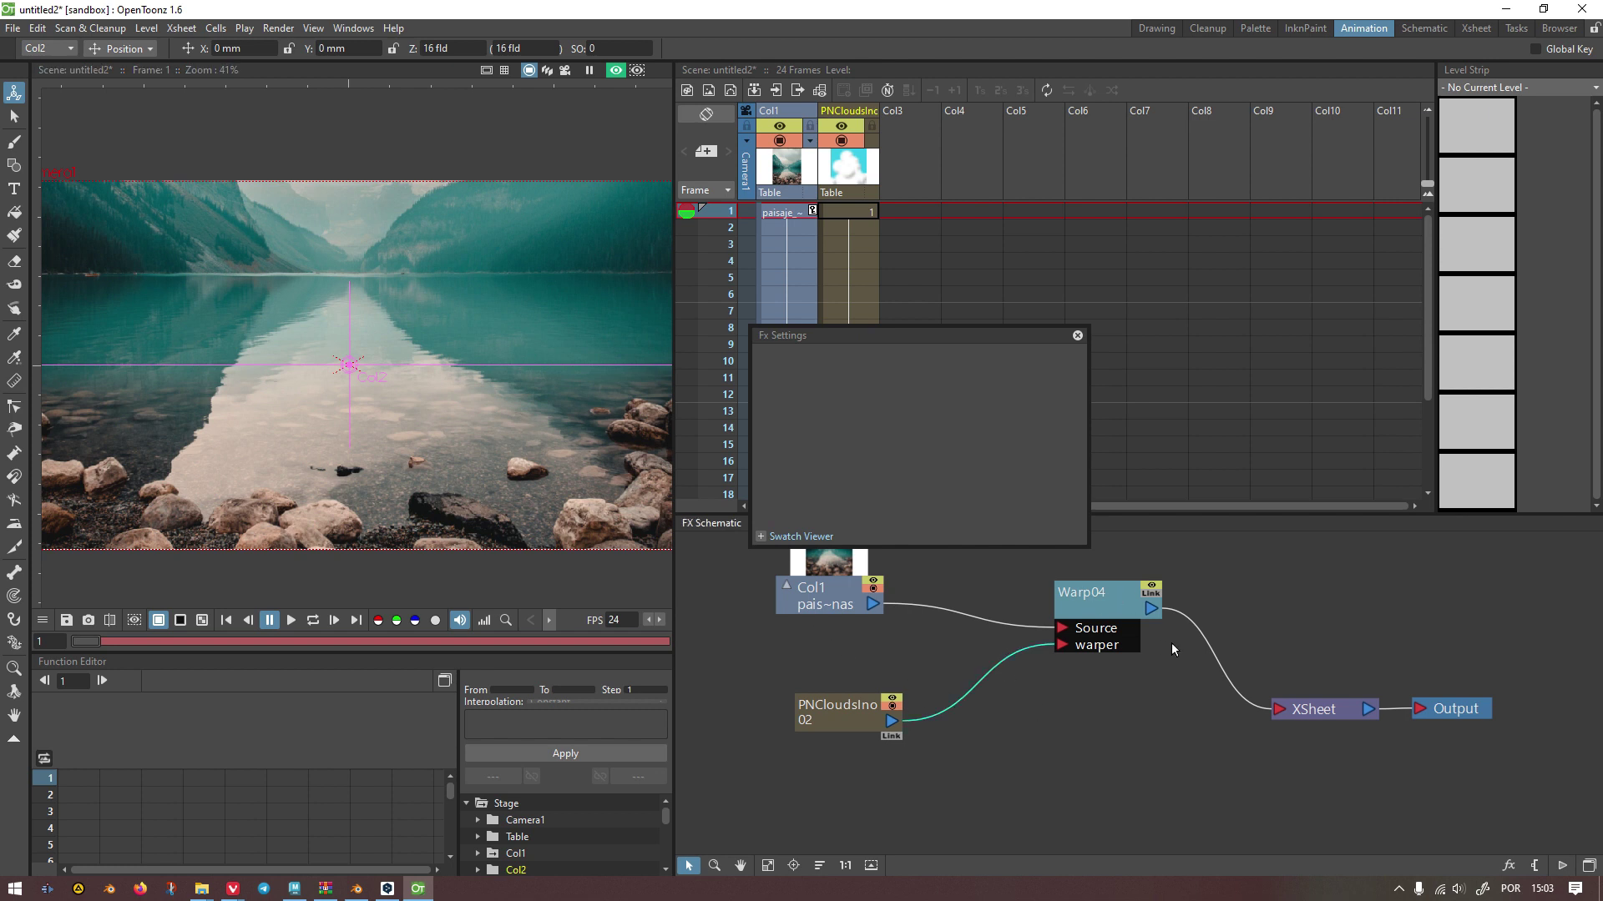
{"action": "key", "text": "Delete"}
{"action": "left_click_drag", "start_coordinate": [891, 723], "coordinate": [1295, 724]}
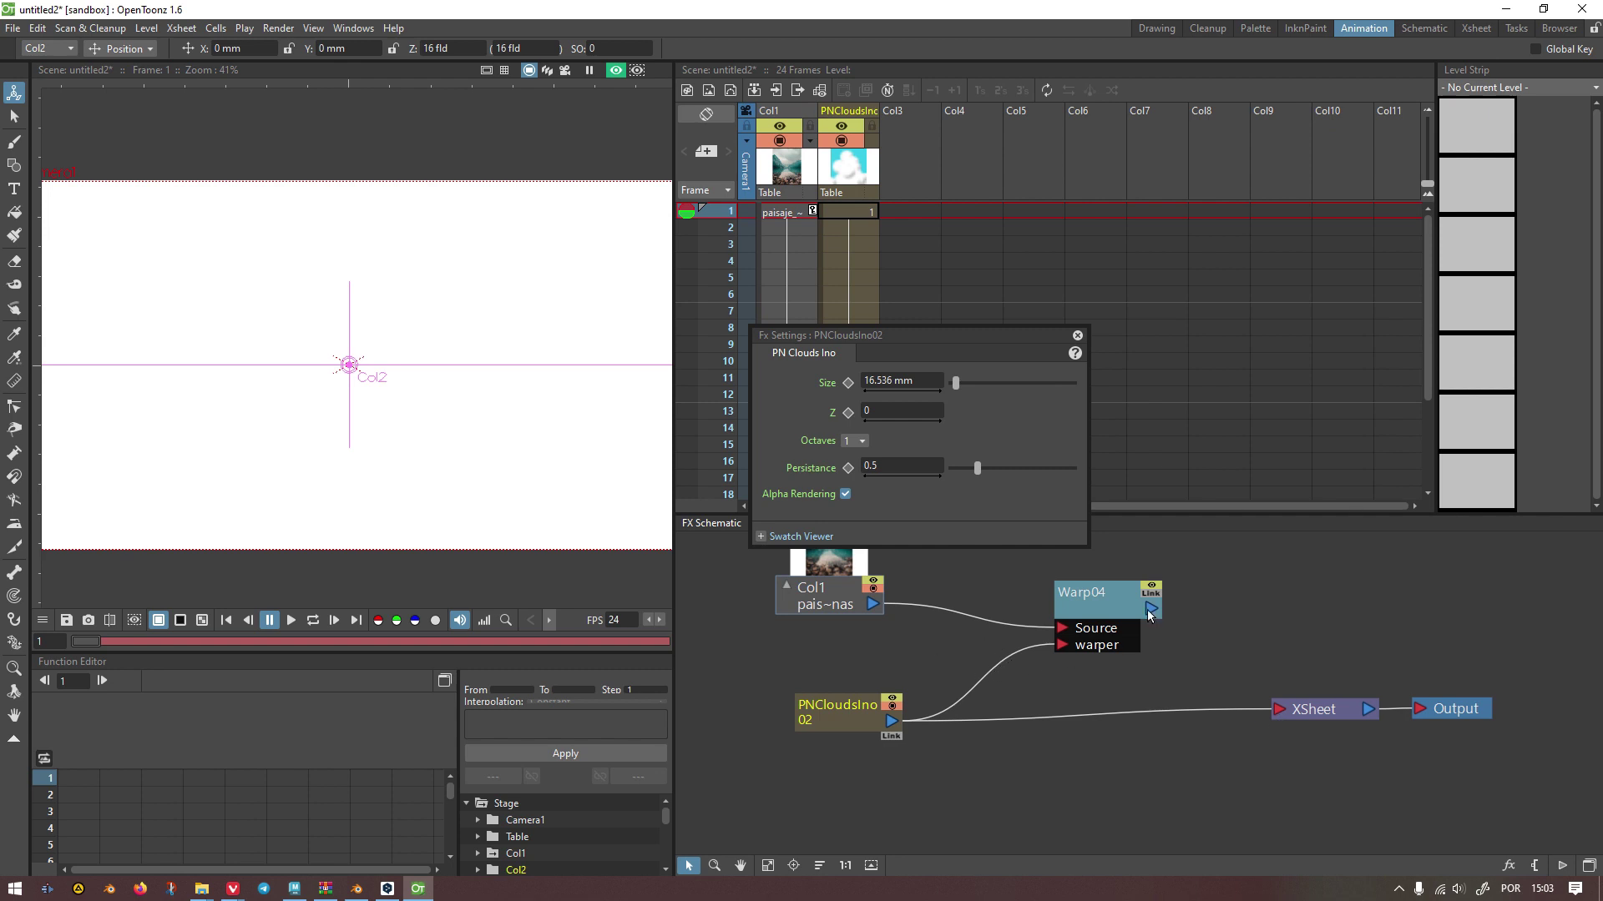
{"action": "left_click_drag", "start_coordinate": [1148, 608], "coordinate": [1279, 710]}
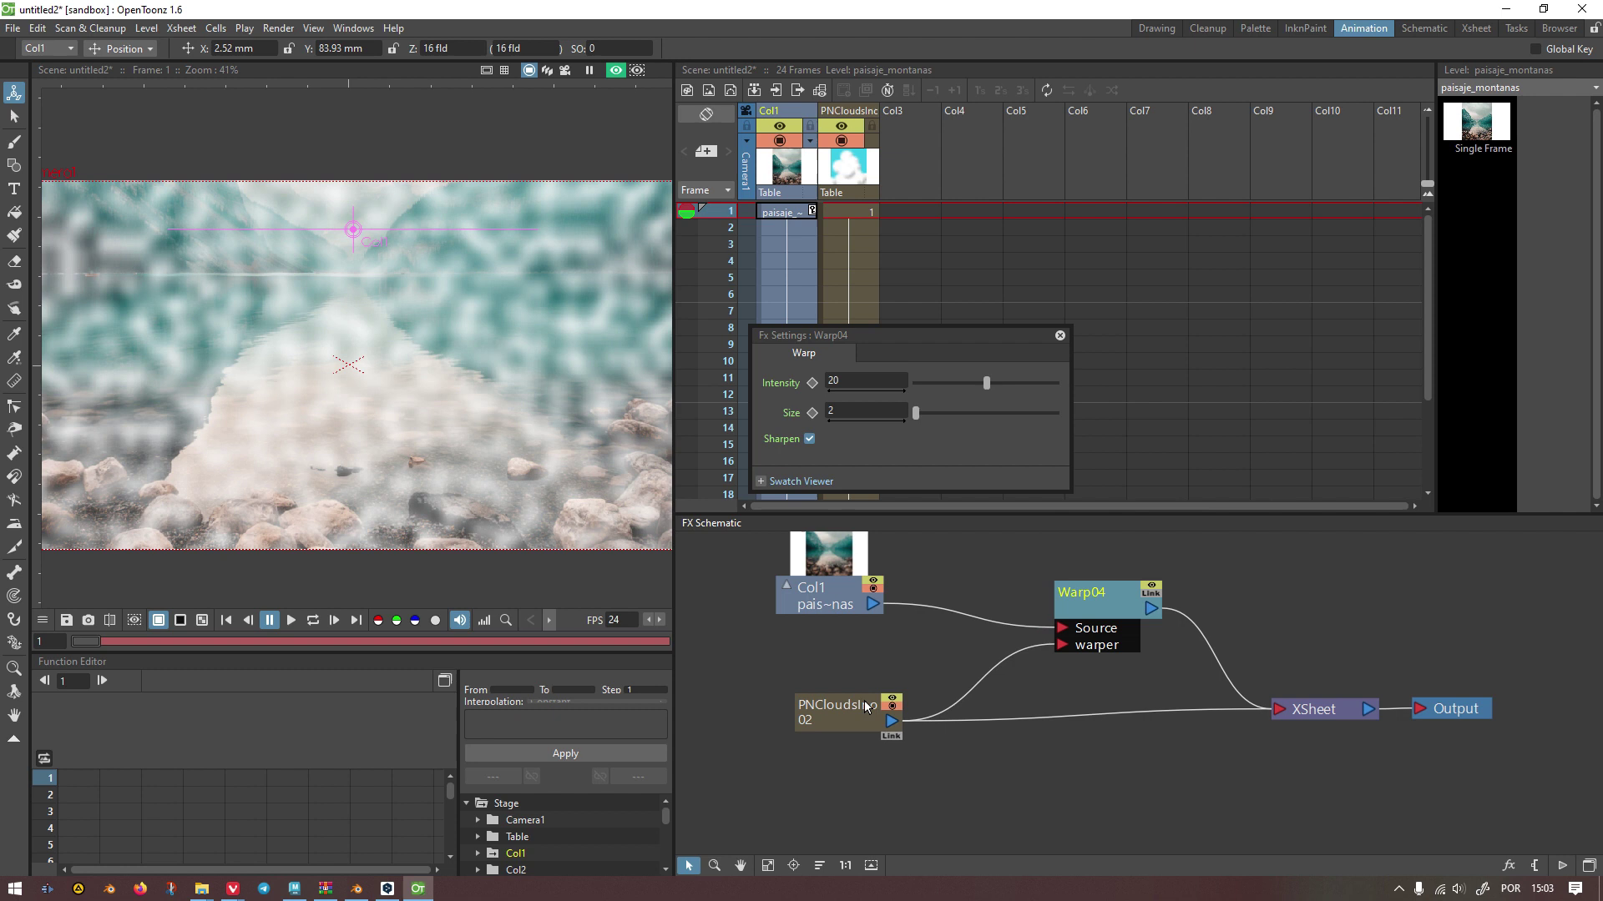
Step: At frame 1, move the PN Clouds Ino pattern upward to about X 5.69 mm, Y 93.05 mm
{"action": "left_click", "coordinate": [867, 708]}
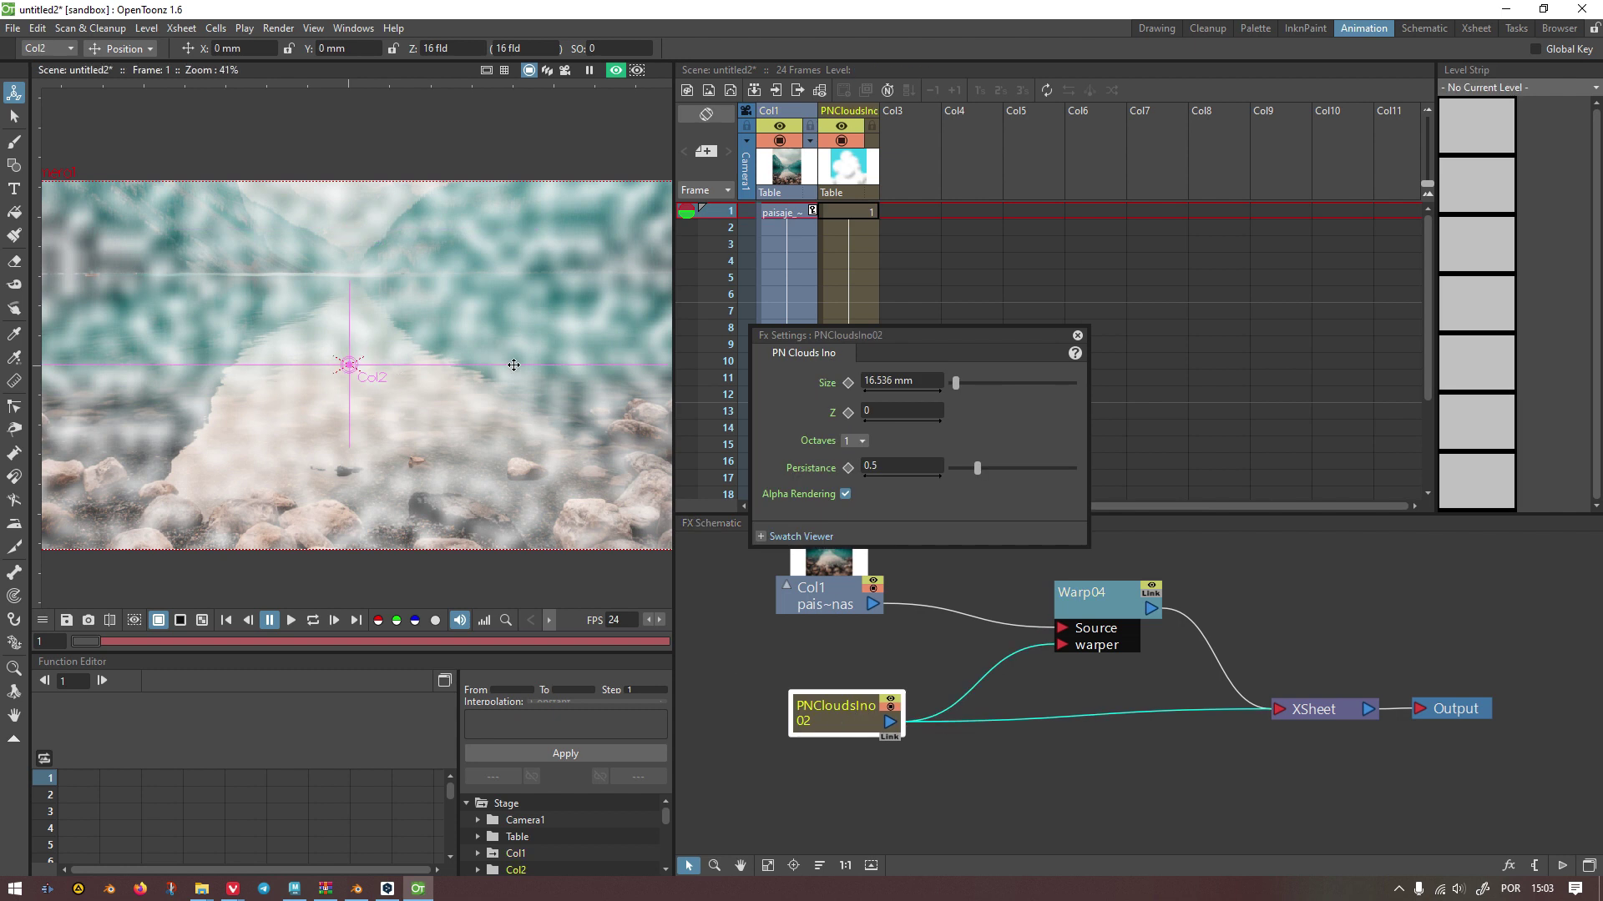
{"action": "left_click_drag", "start_coordinate": [831, 335], "coordinate": [1190, 412]}
{"action": "left_click", "coordinate": [778, 213]}
{"action": "left_click", "coordinate": [851, 214]}
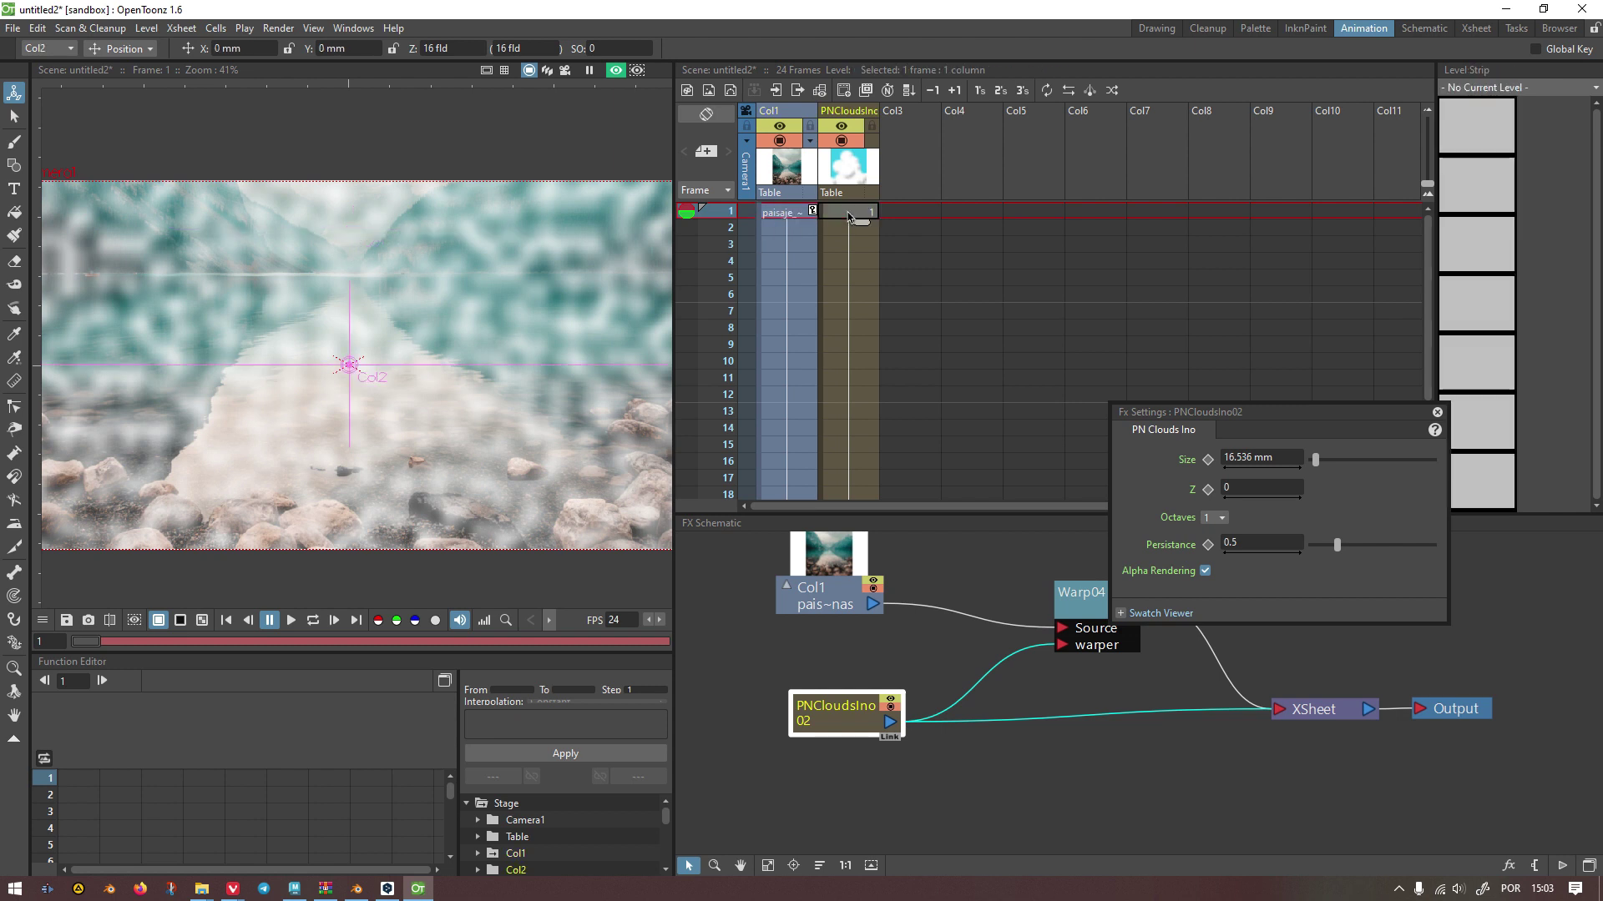
{"action": "left_click_drag", "start_coordinate": [427, 365], "coordinate": [436, 214]}
Step: At frame 24, move the PN Clouds Ino pattern down to about X 3.62 mm, Y -86.85 mm
{"action": "scroll", "coordinate": [789, 394], "scroll_direction": "down", "scroll_amount": 4}
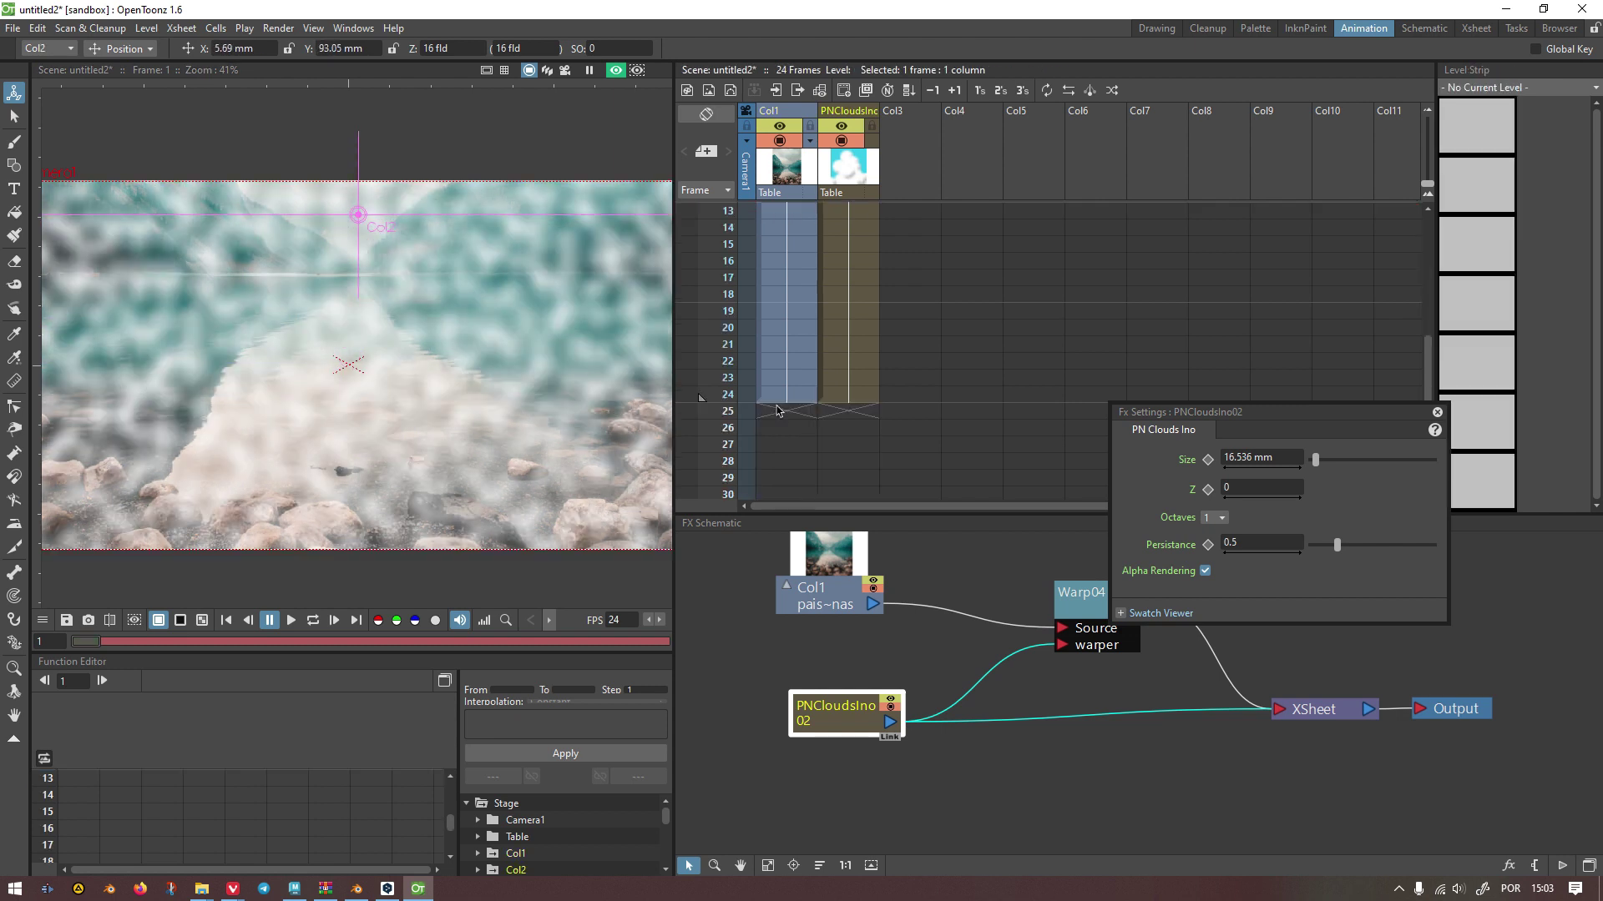
{"action": "left_click", "coordinate": [851, 395]}
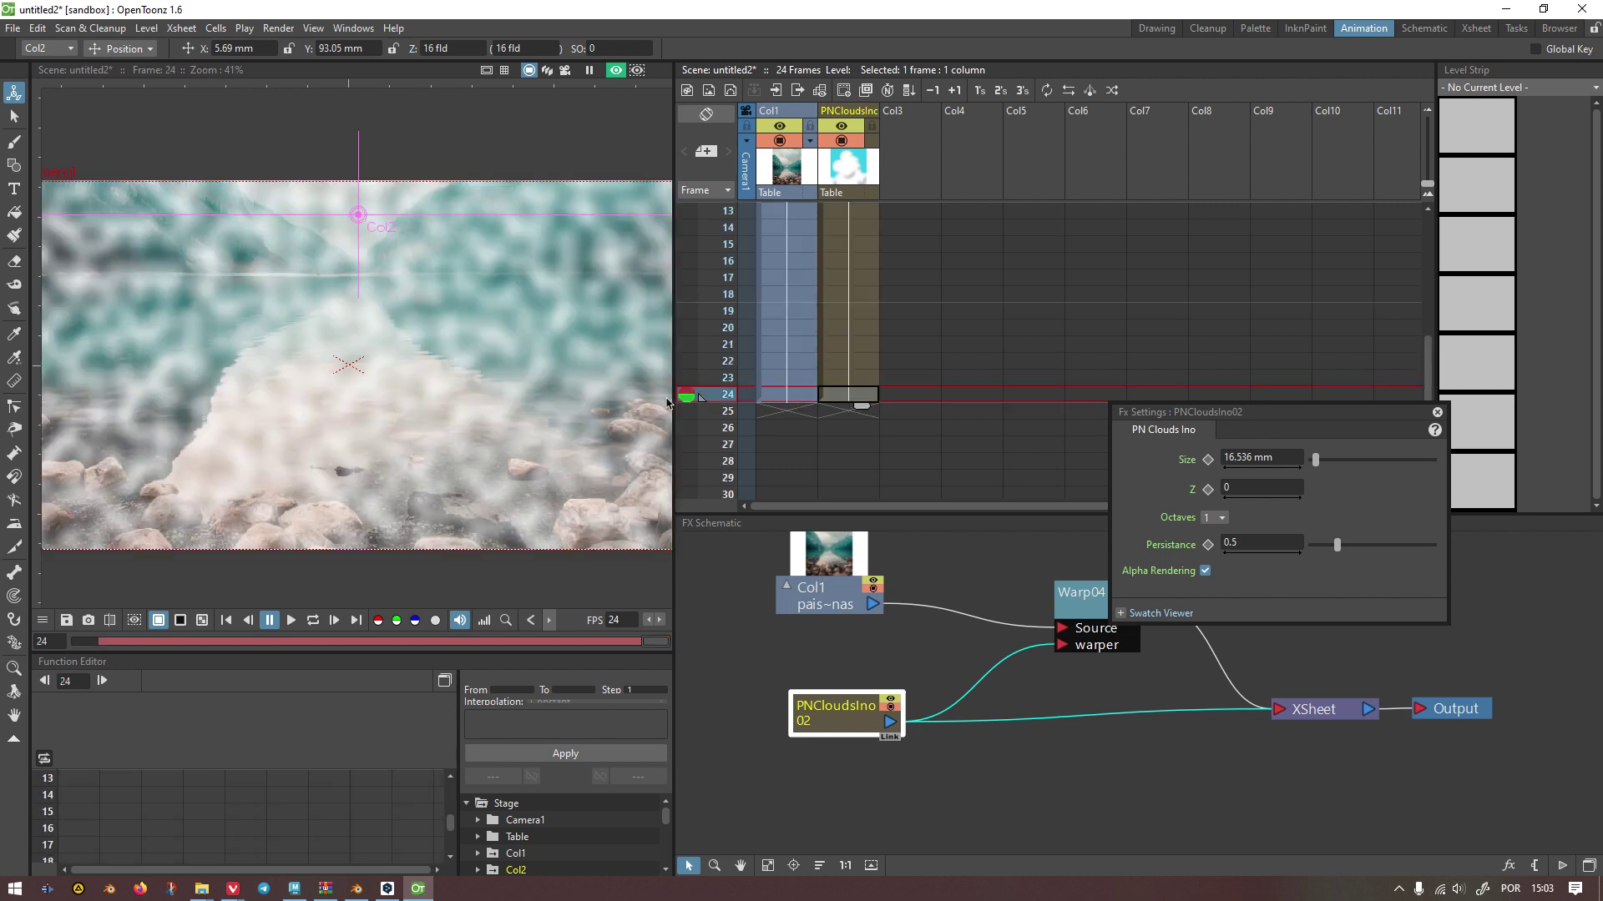
{"action": "left_click_drag", "start_coordinate": [377, 224], "coordinate": [374, 516]}
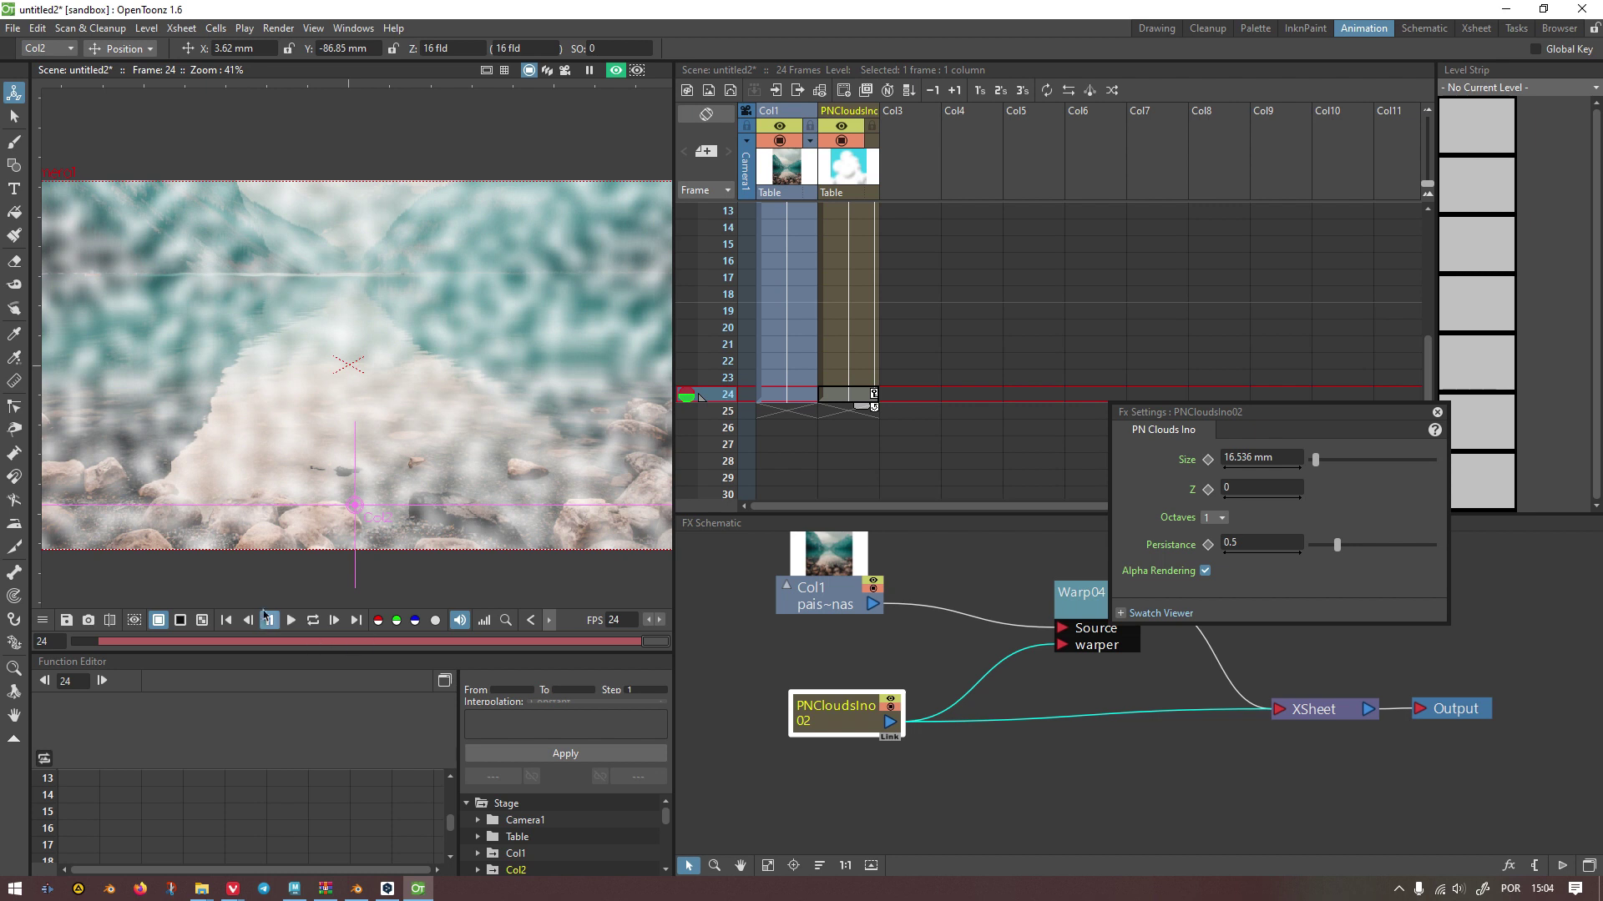
Step: Play the moving cloud pattern from the first frame, stop it, and return to frame 1
{"action": "left_click", "coordinate": [226, 620]}
{"action": "left_click", "coordinate": [291, 620]}
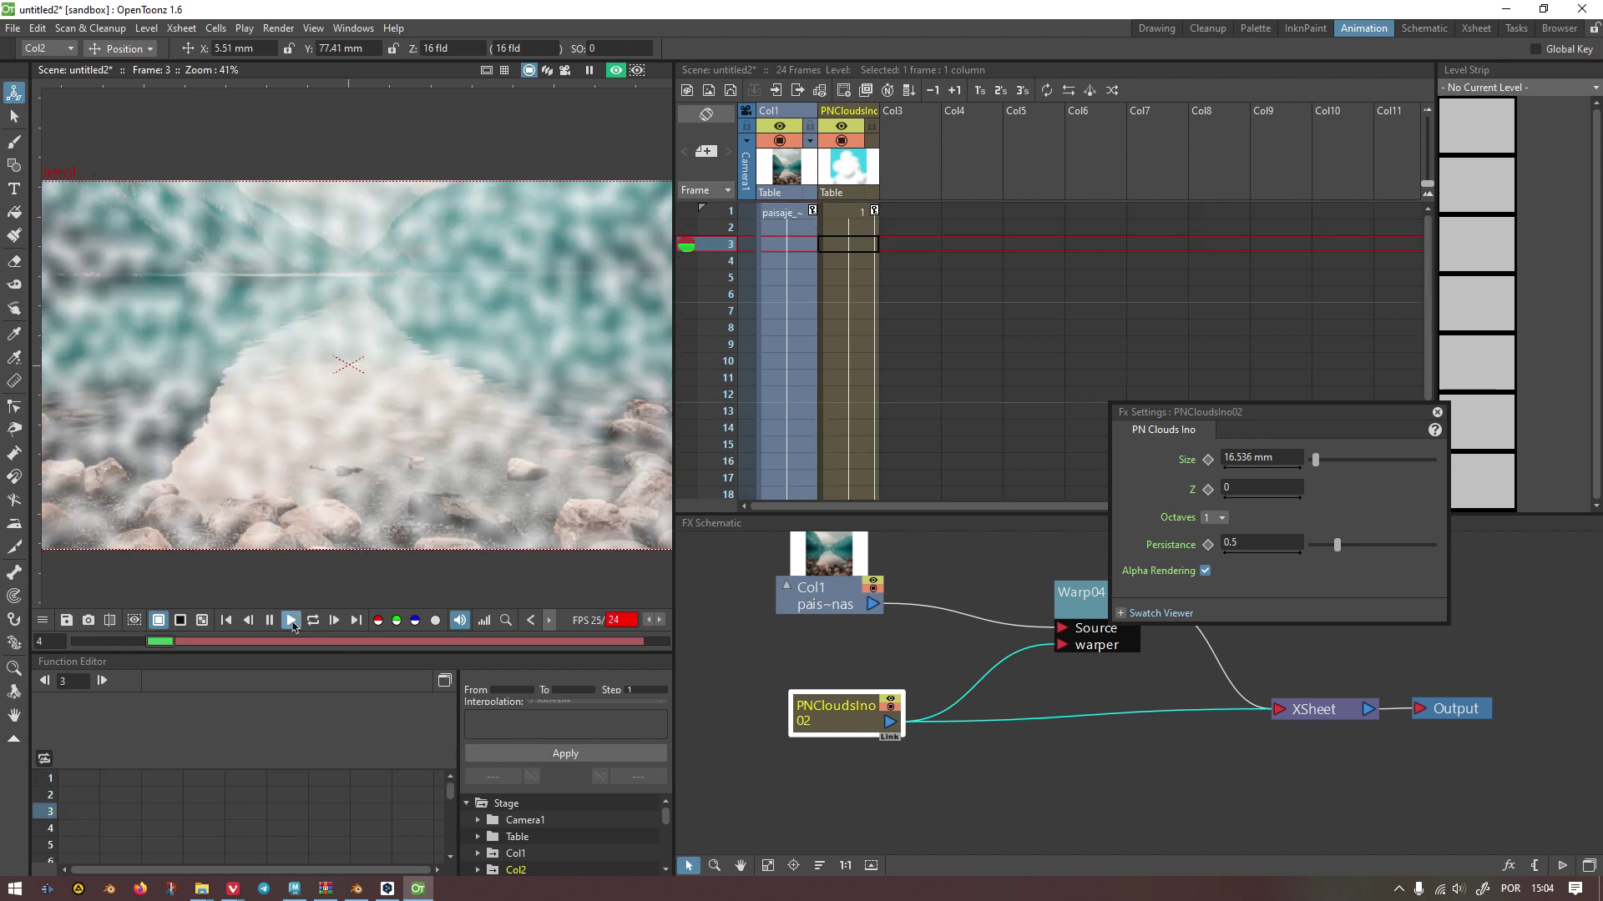
{"action": "left_click", "coordinate": [269, 620]}
{"action": "left_click", "coordinate": [226, 620]}
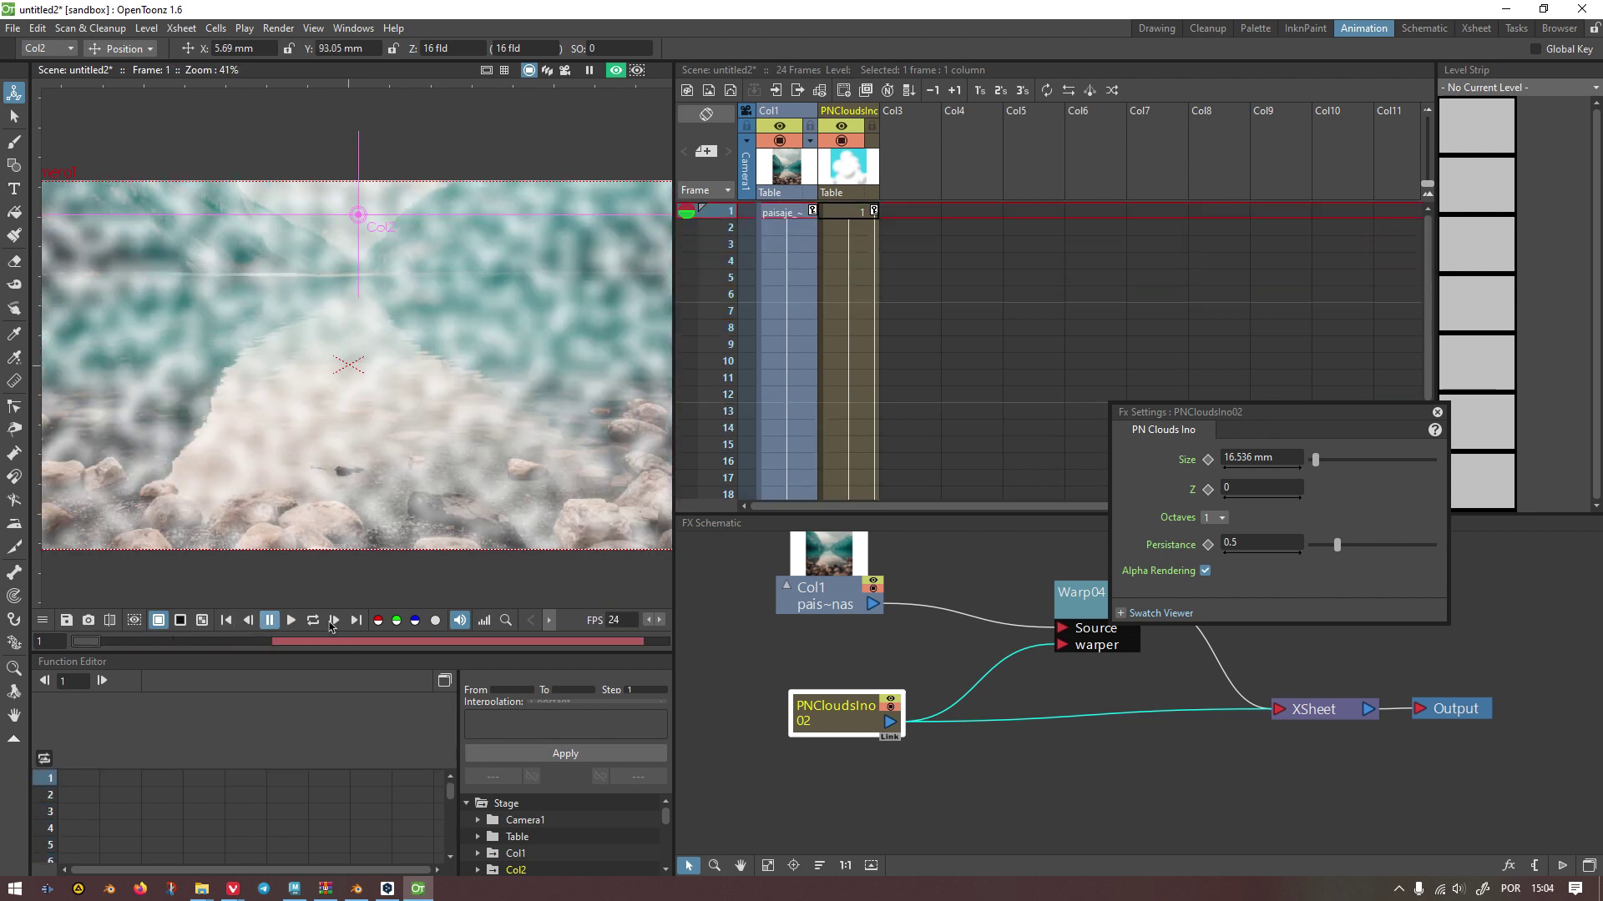
Step: Delete the link between PN Clouds Ino and XSheet, and play the warped lake animation while checking the water up close
{"action": "left_click", "coordinate": [1132, 708]}
{"action": "key", "text": "Delete"}
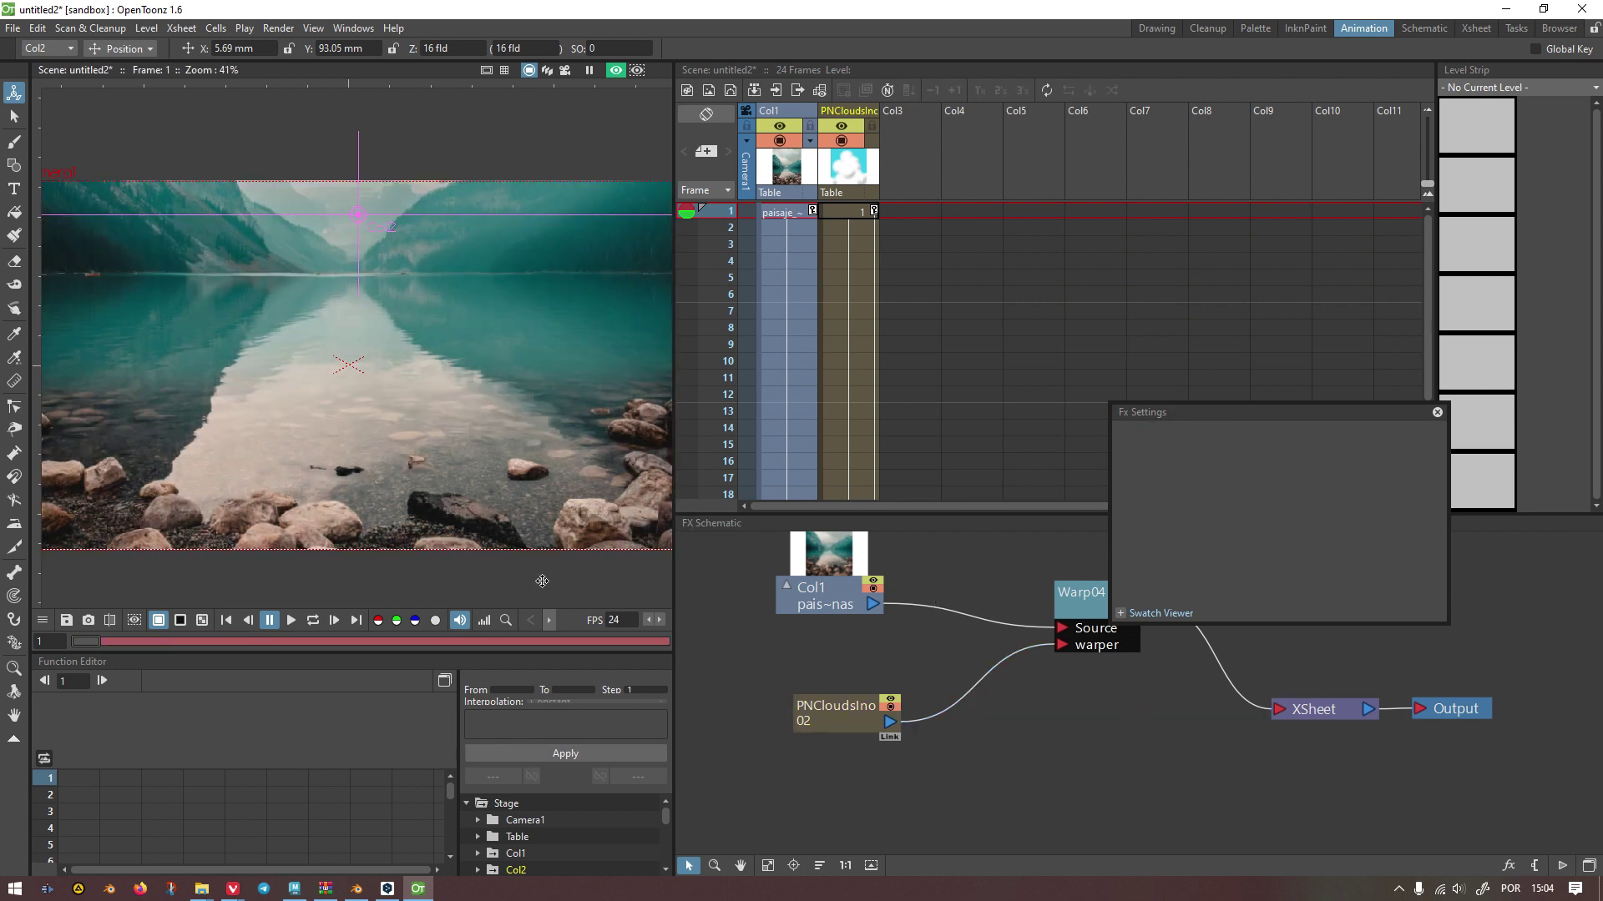
{"action": "left_click", "coordinate": [291, 620]}
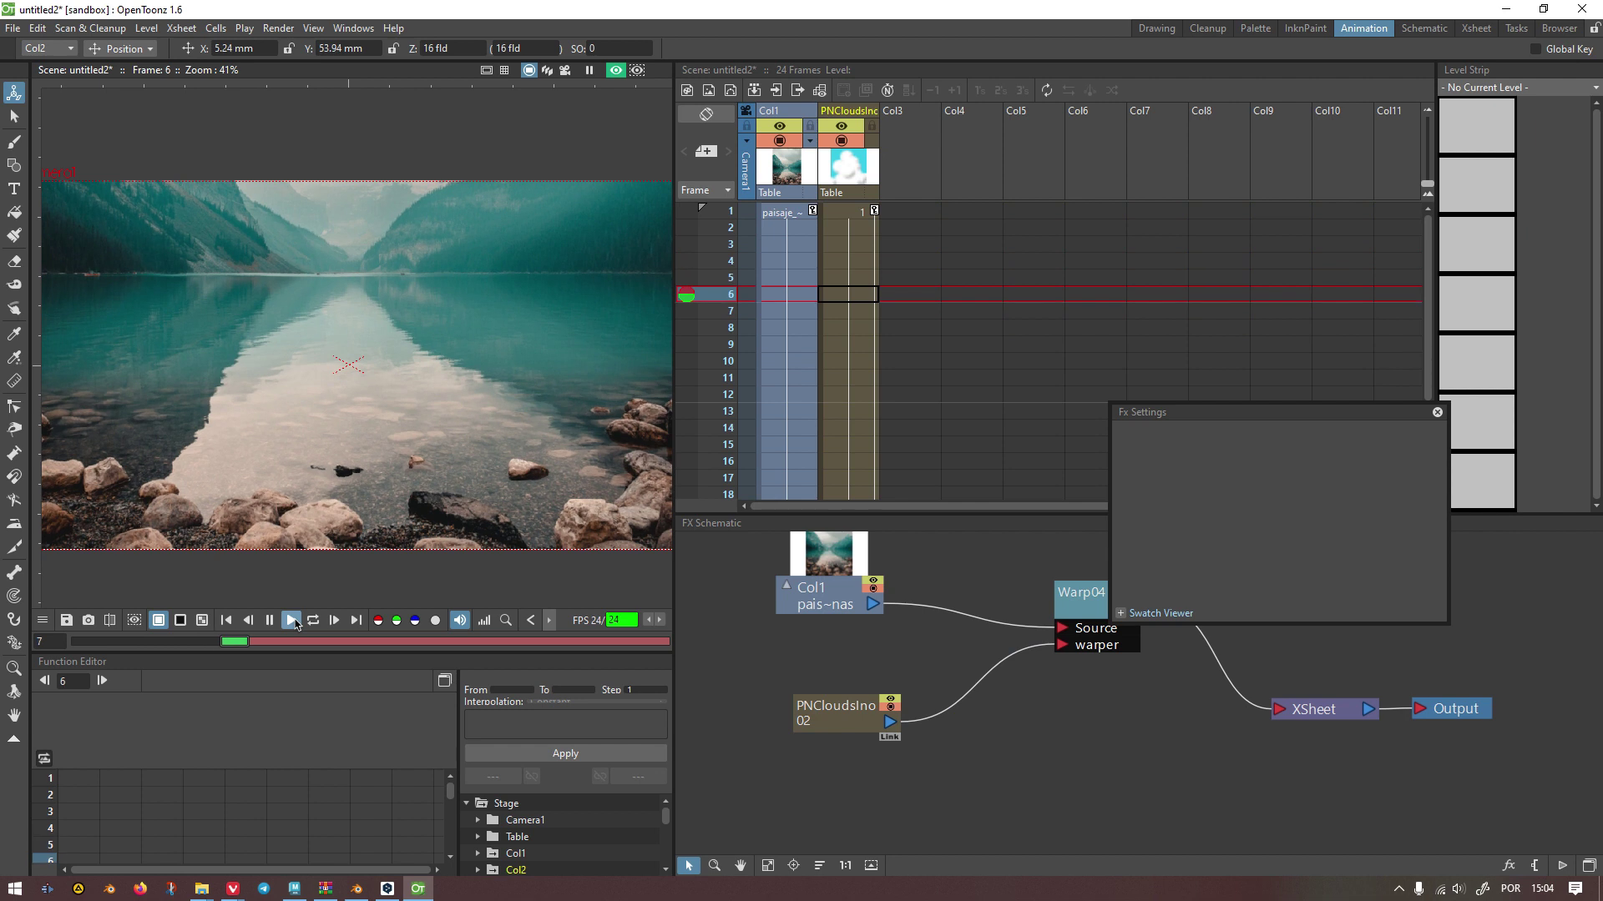
{"action": "scroll", "coordinate": [422, 434], "scroll_direction": "up", "scroll_amount": 5}
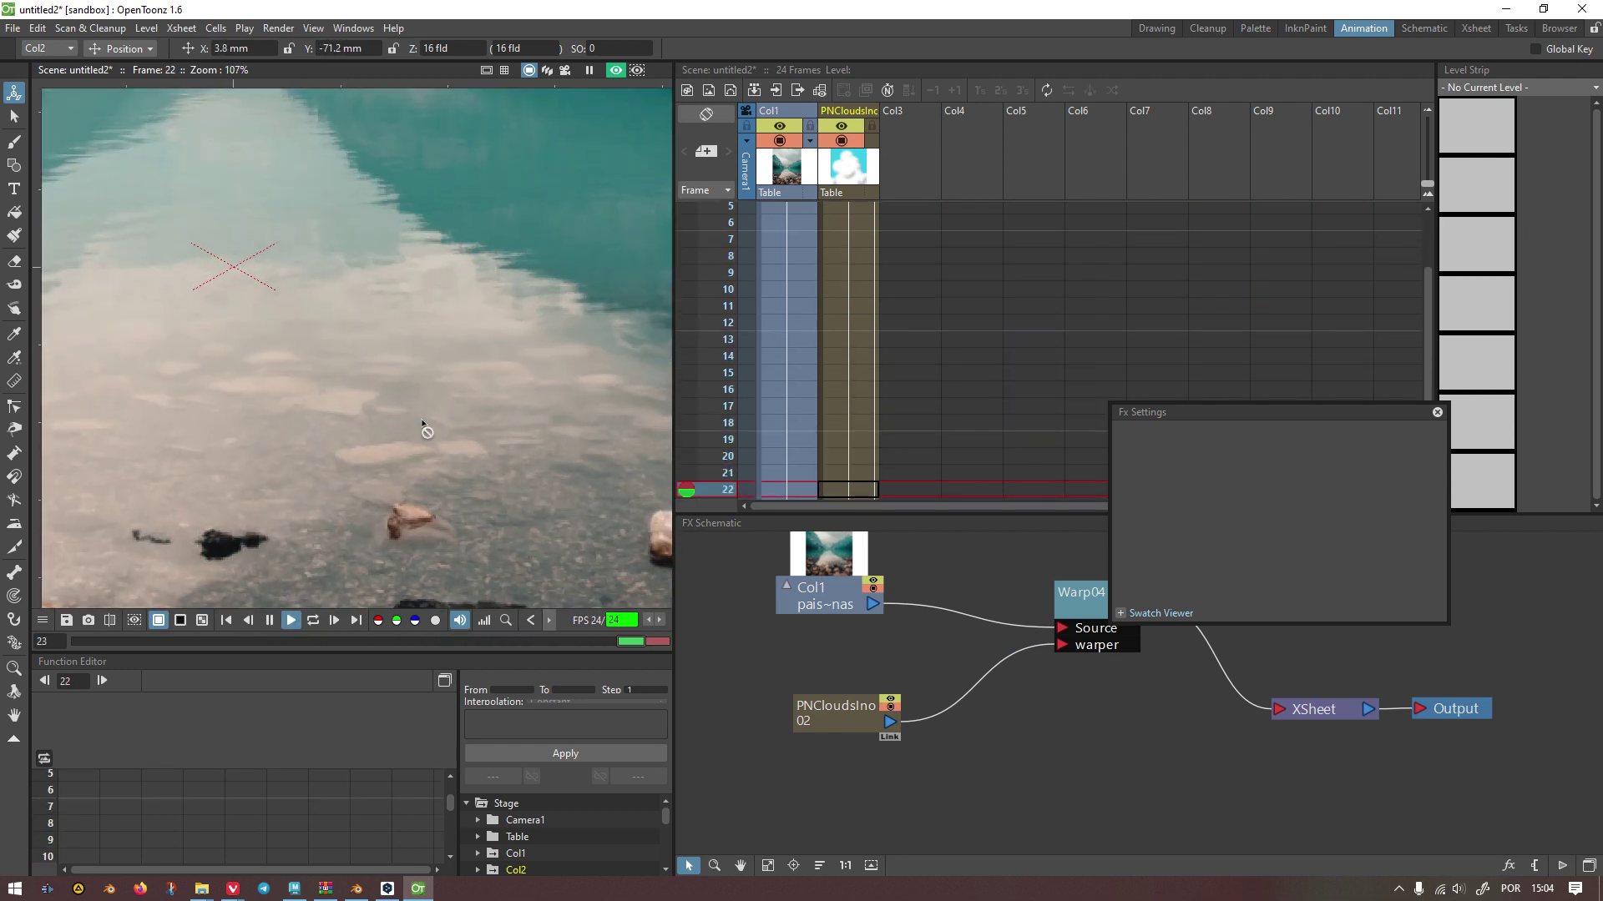
{"action": "scroll", "coordinate": [420, 418], "scroll_direction": "down", "scroll_amount": 2}
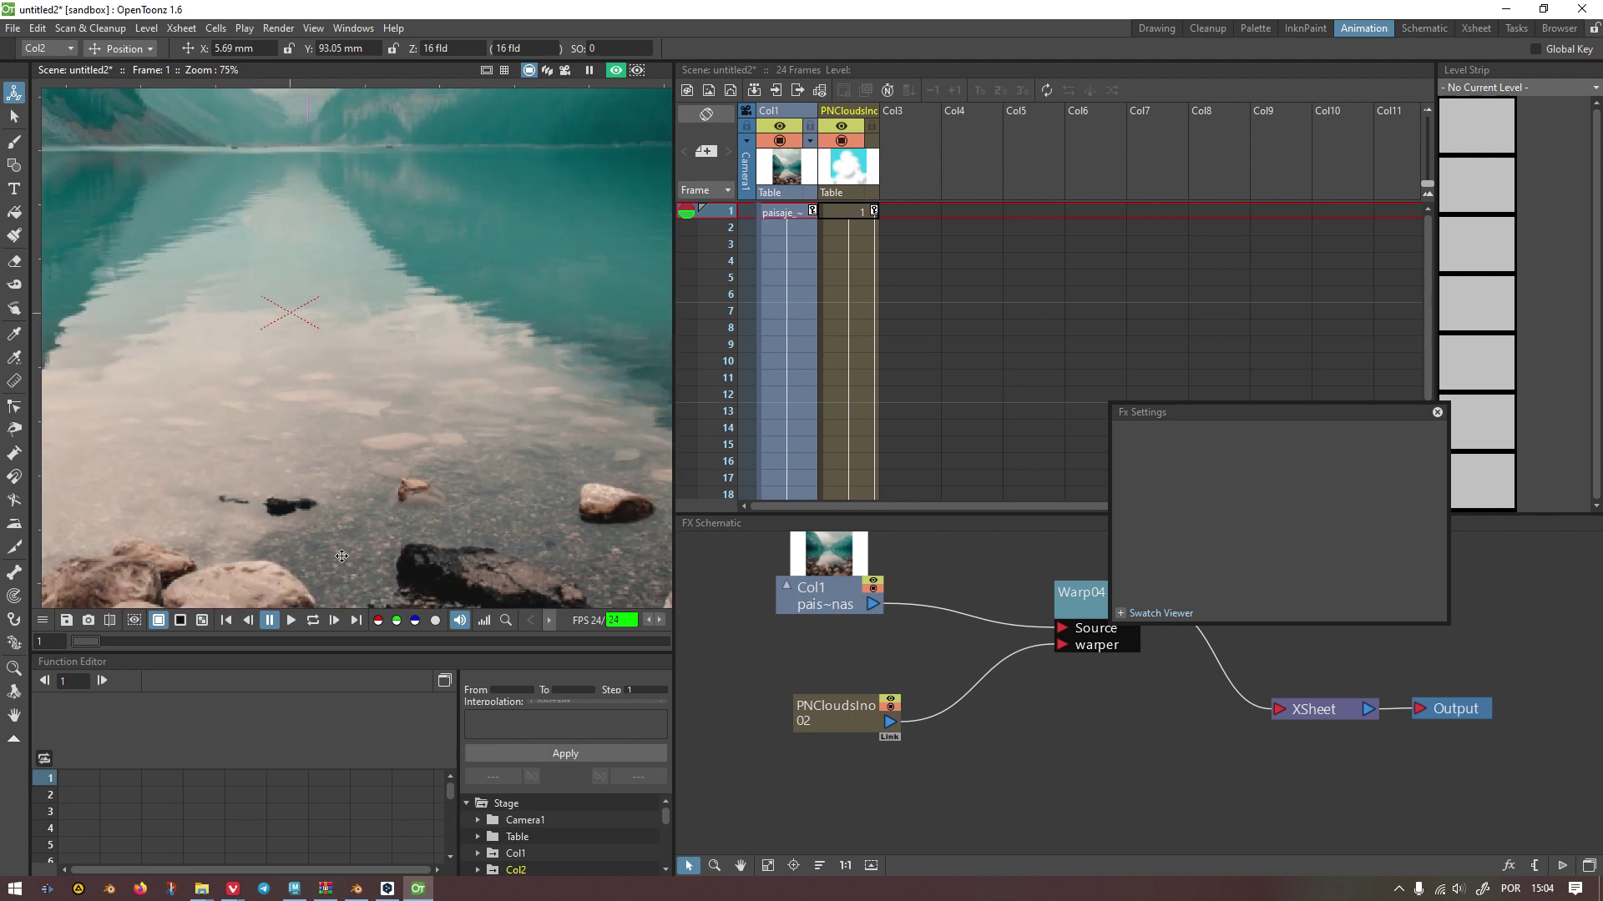
Step: Loop the playback, examine the rippling water and rocks at several magnifications, and stop it
{"action": "left_click", "coordinate": [312, 620]}
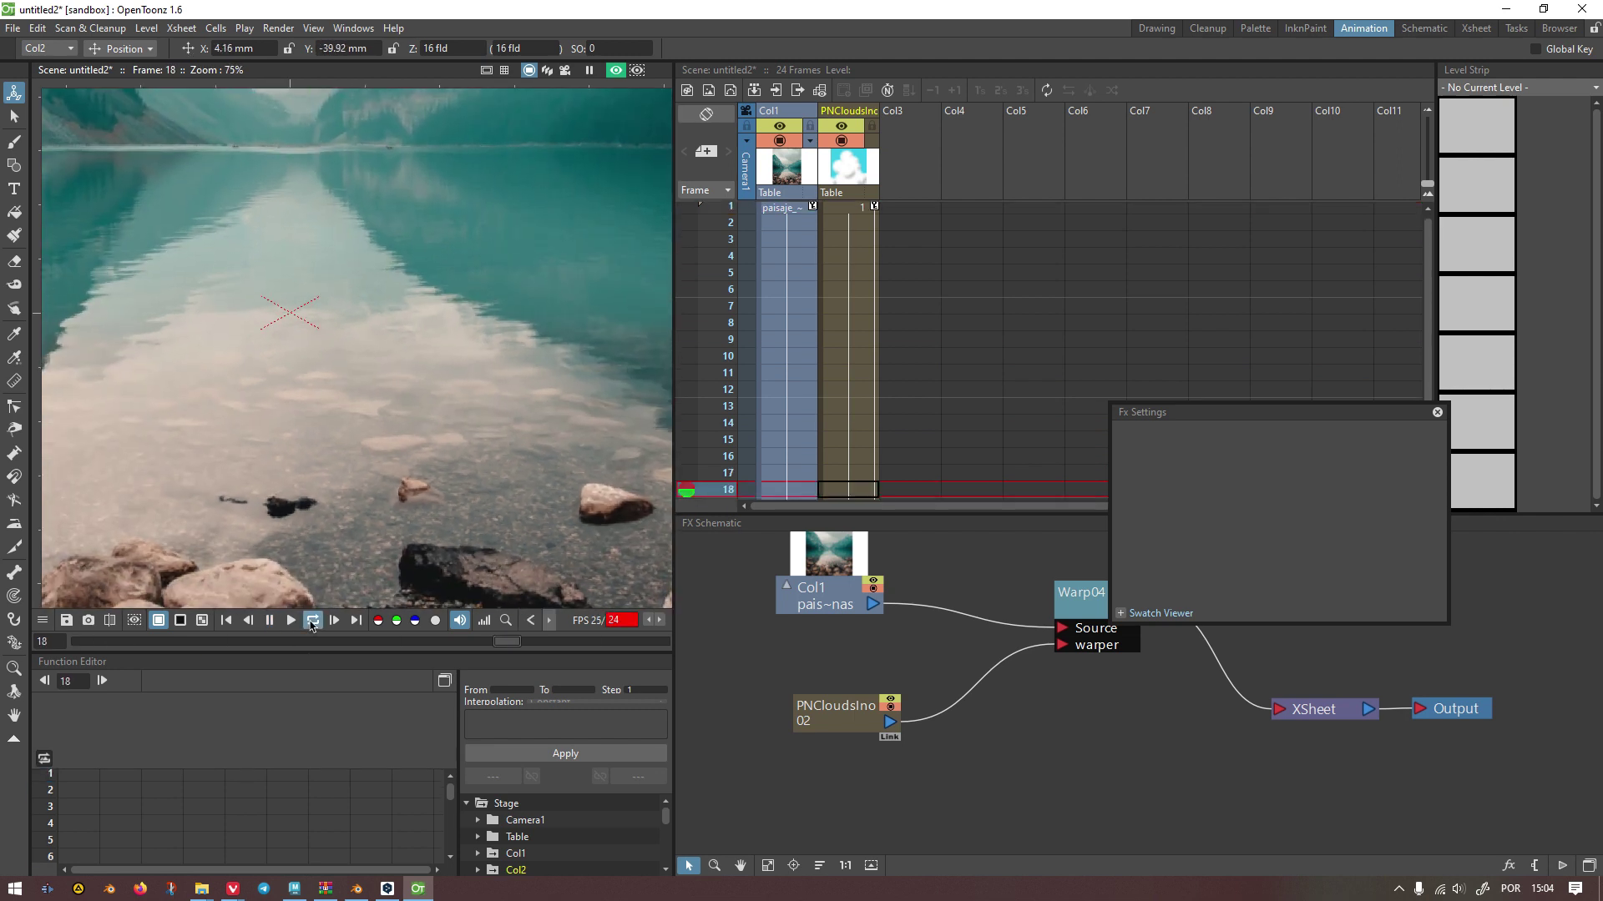
{"action": "scroll", "coordinate": [393, 418], "scroll_direction": "down", "scroll_amount": 1}
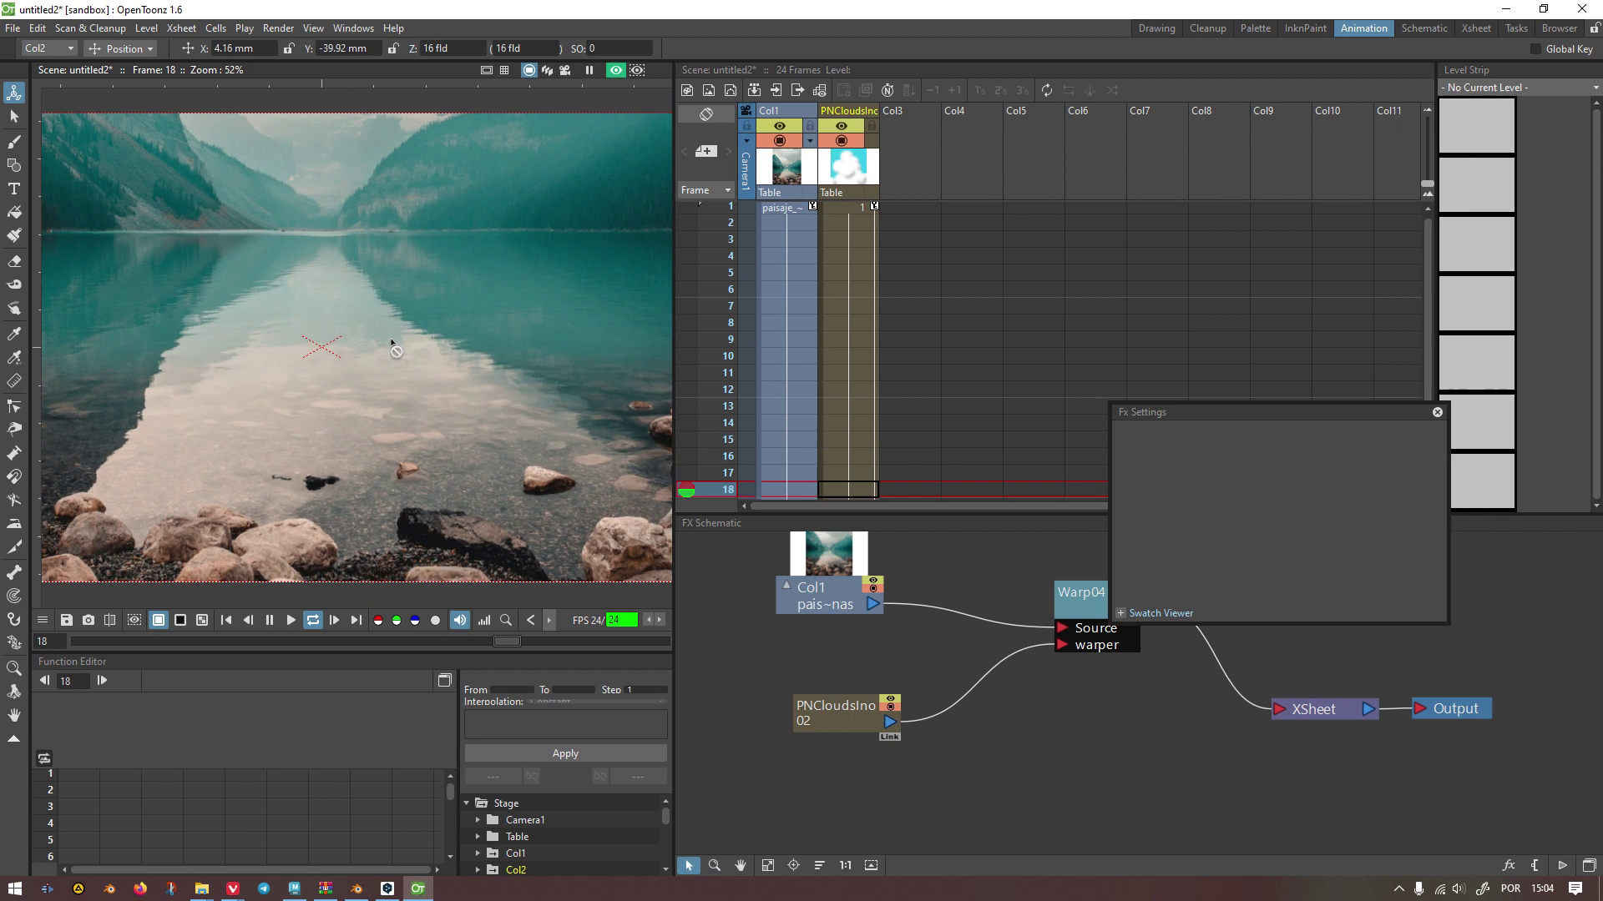
{"action": "scroll", "coordinate": [392, 342], "scroll_direction": "up", "scroll_amount": 3}
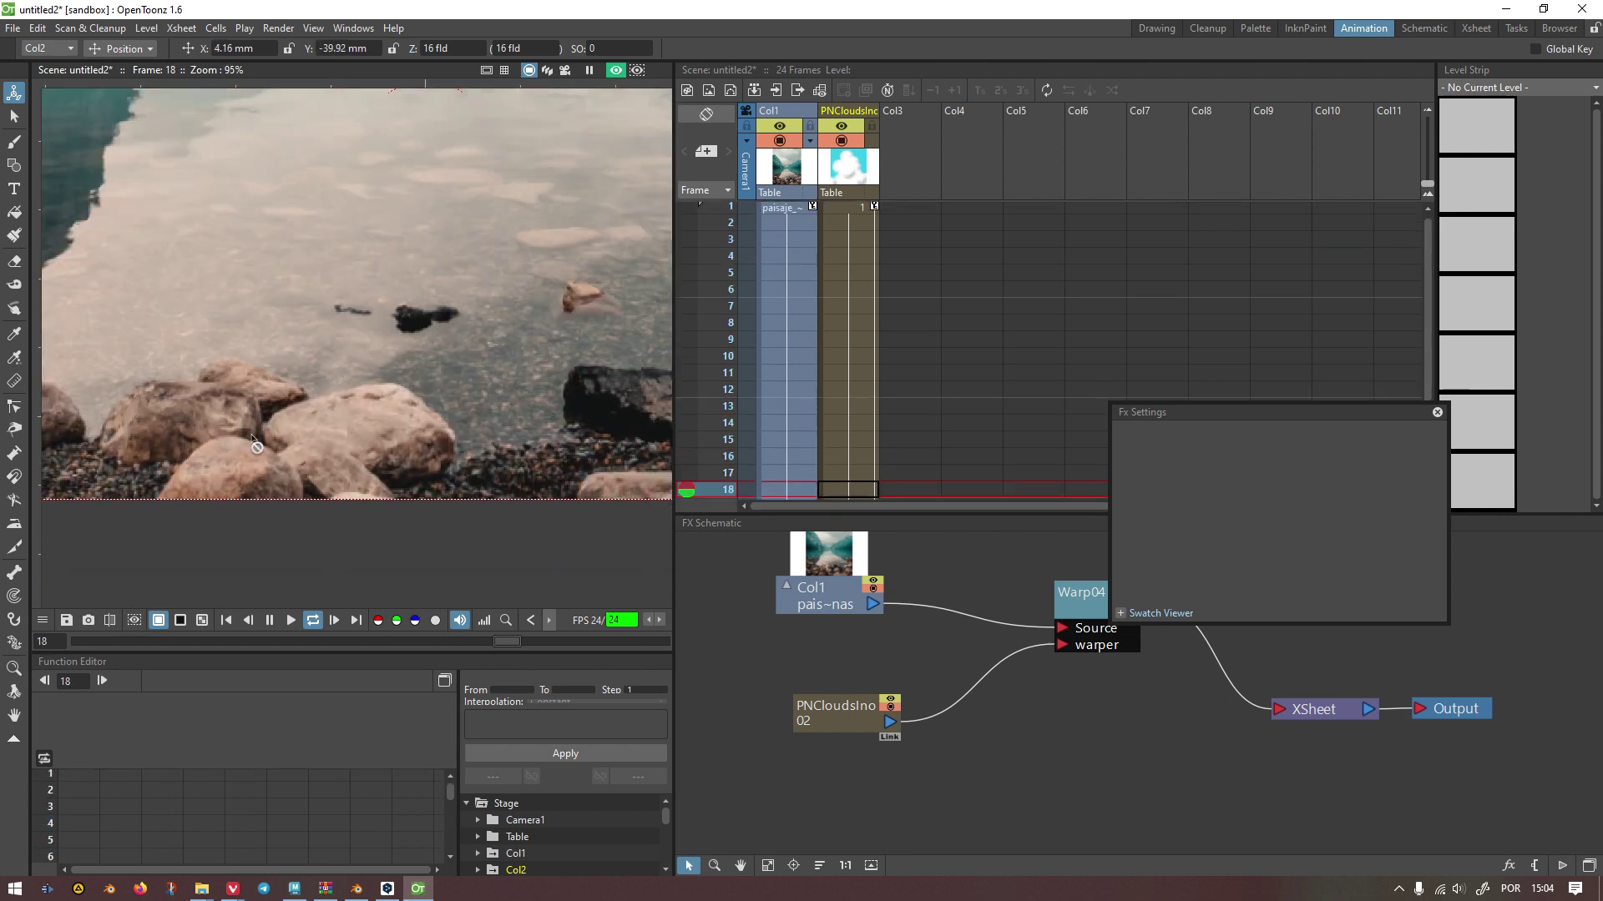
{"action": "scroll", "coordinate": [252, 440], "scroll_direction": "down", "scroll_amount": 2}
{"action": "scroll", "coordinate": [394, 382], "scroll_direction": "up", "scroll_amount": 4}
{"action": "scroll", "coordinate": [423, 309], "scroll_direction": "down", "scroll_amount": 7}
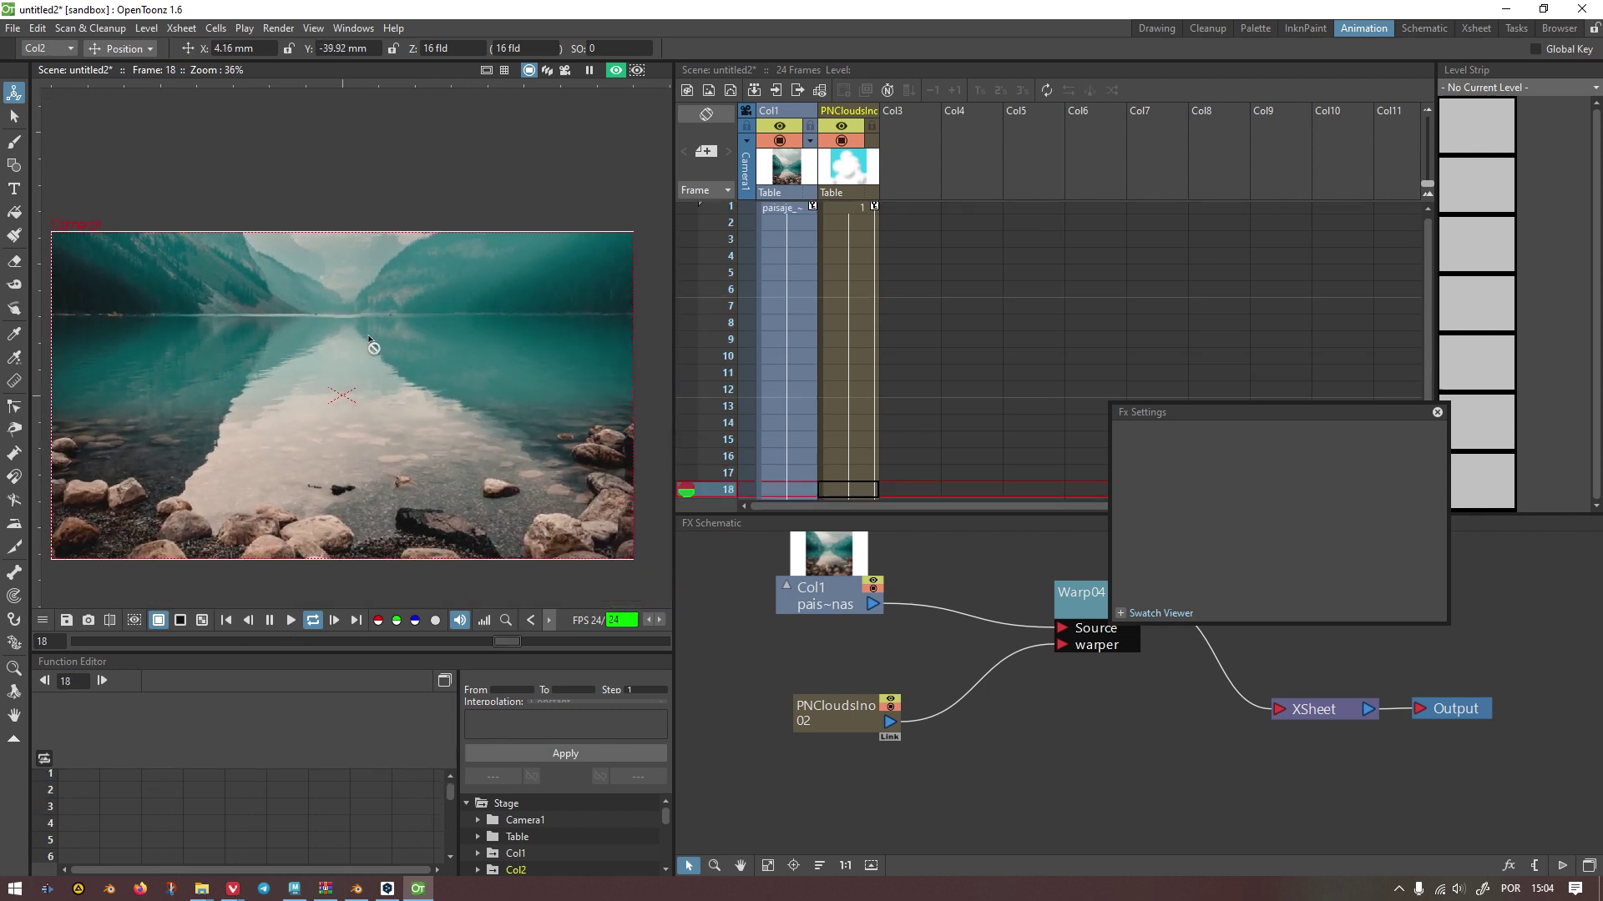
{"action": "left_click", "coordinate": [268, 620]}
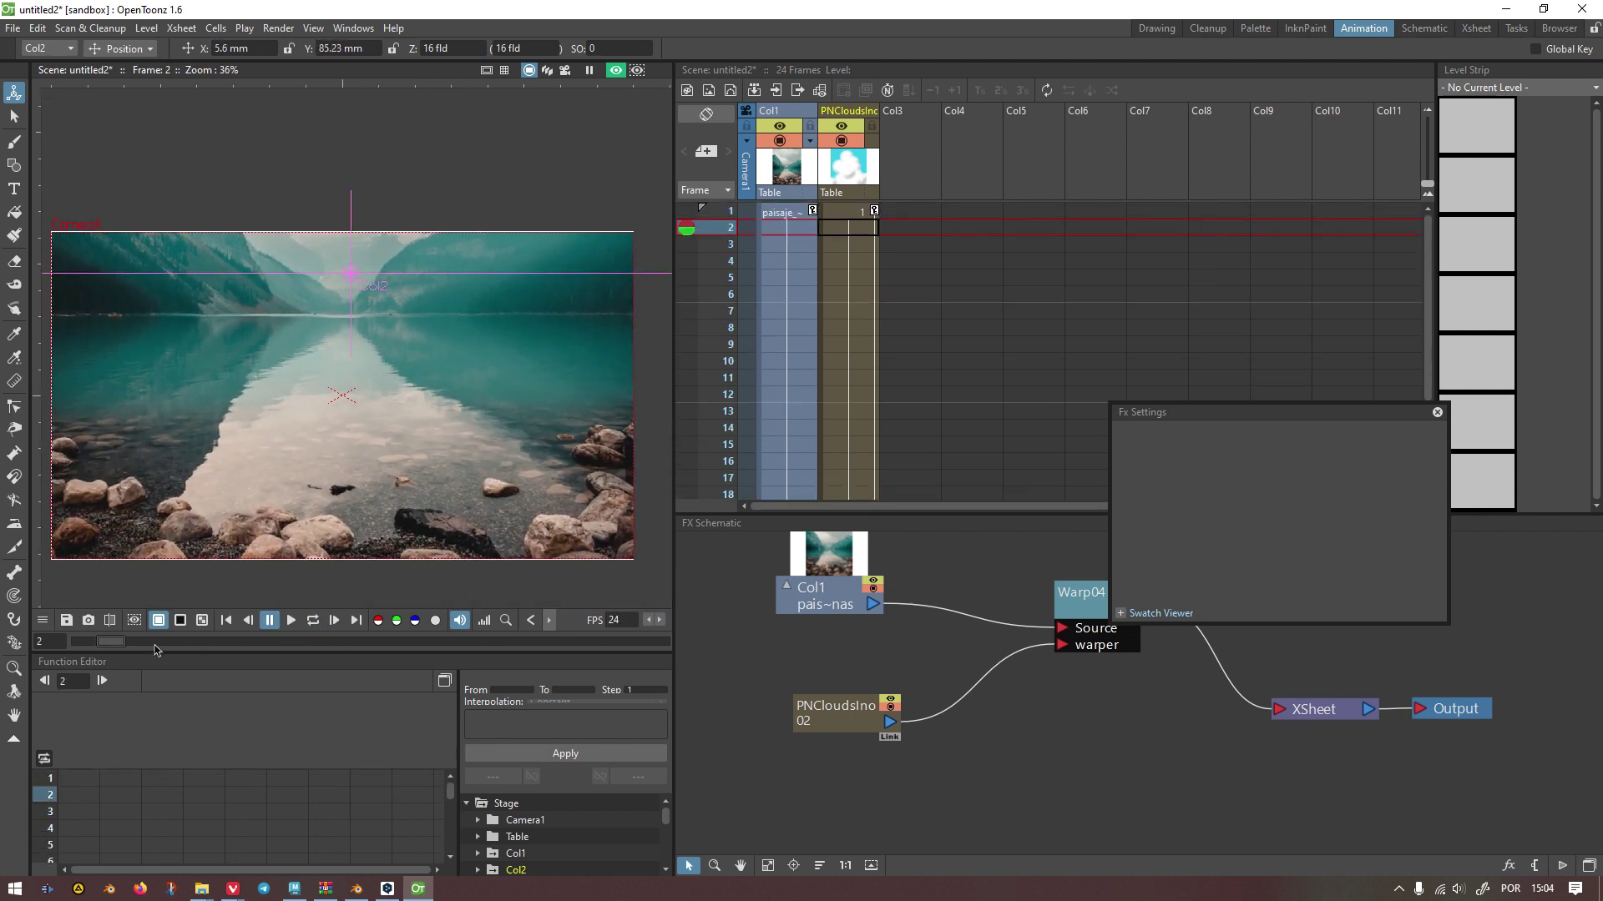
Step: Loop the warped lake animation from frame 1 and examine the rippling water at different magnifications
{"action": "left_click_drag", "start_coordinate": [121, 643], "coordinate": [51, 641]}
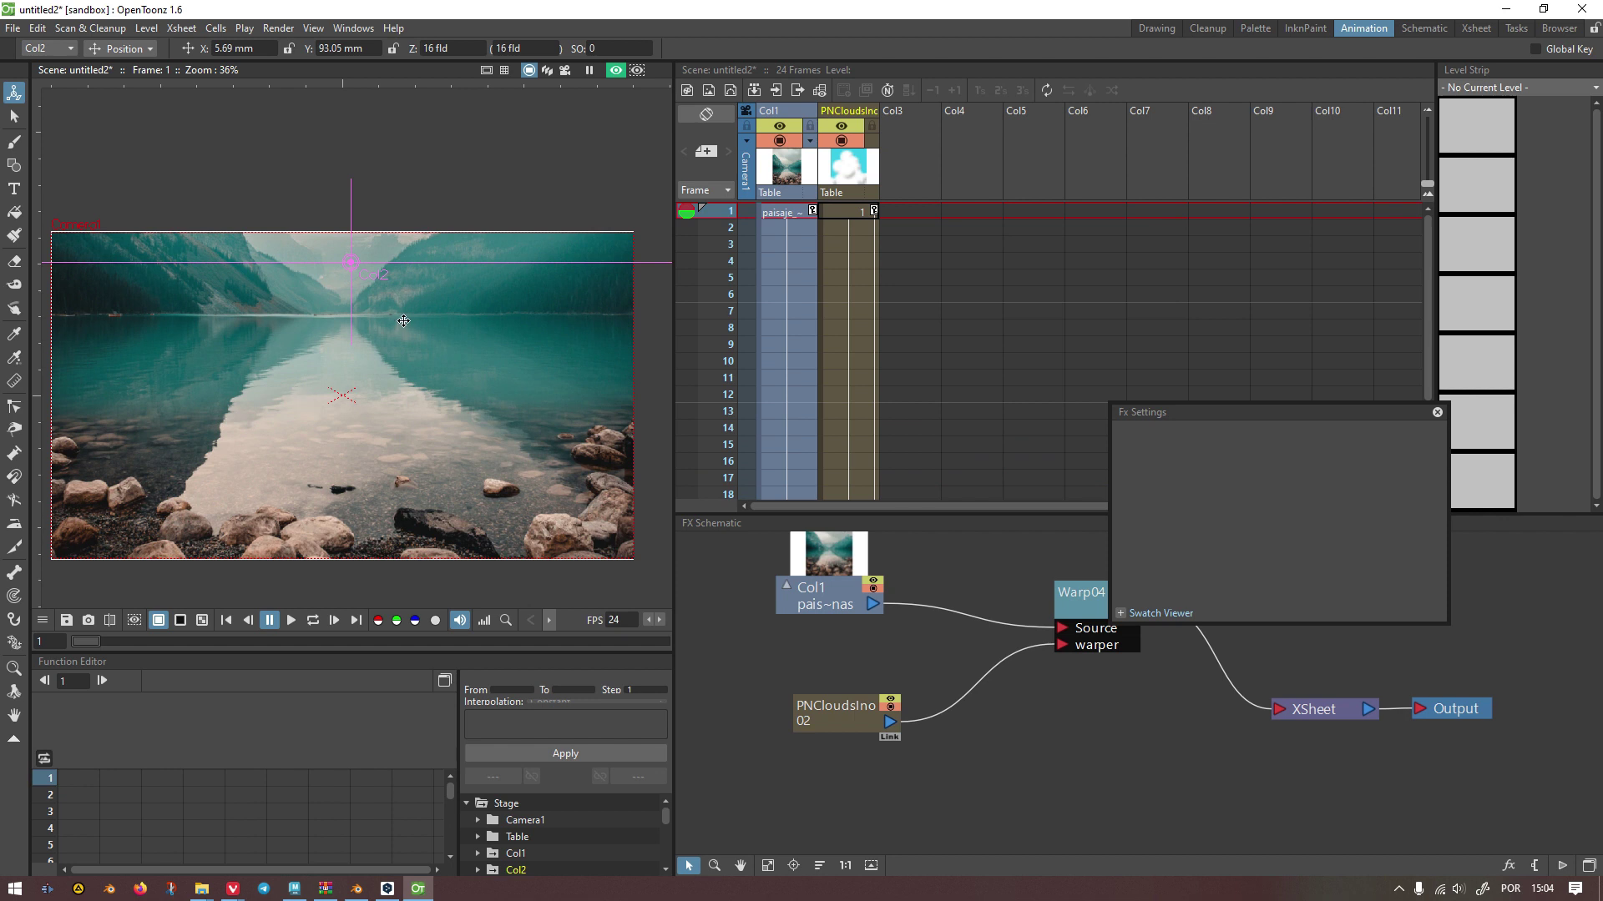
{"action": "left_click", "coordinate": [829, 196]}
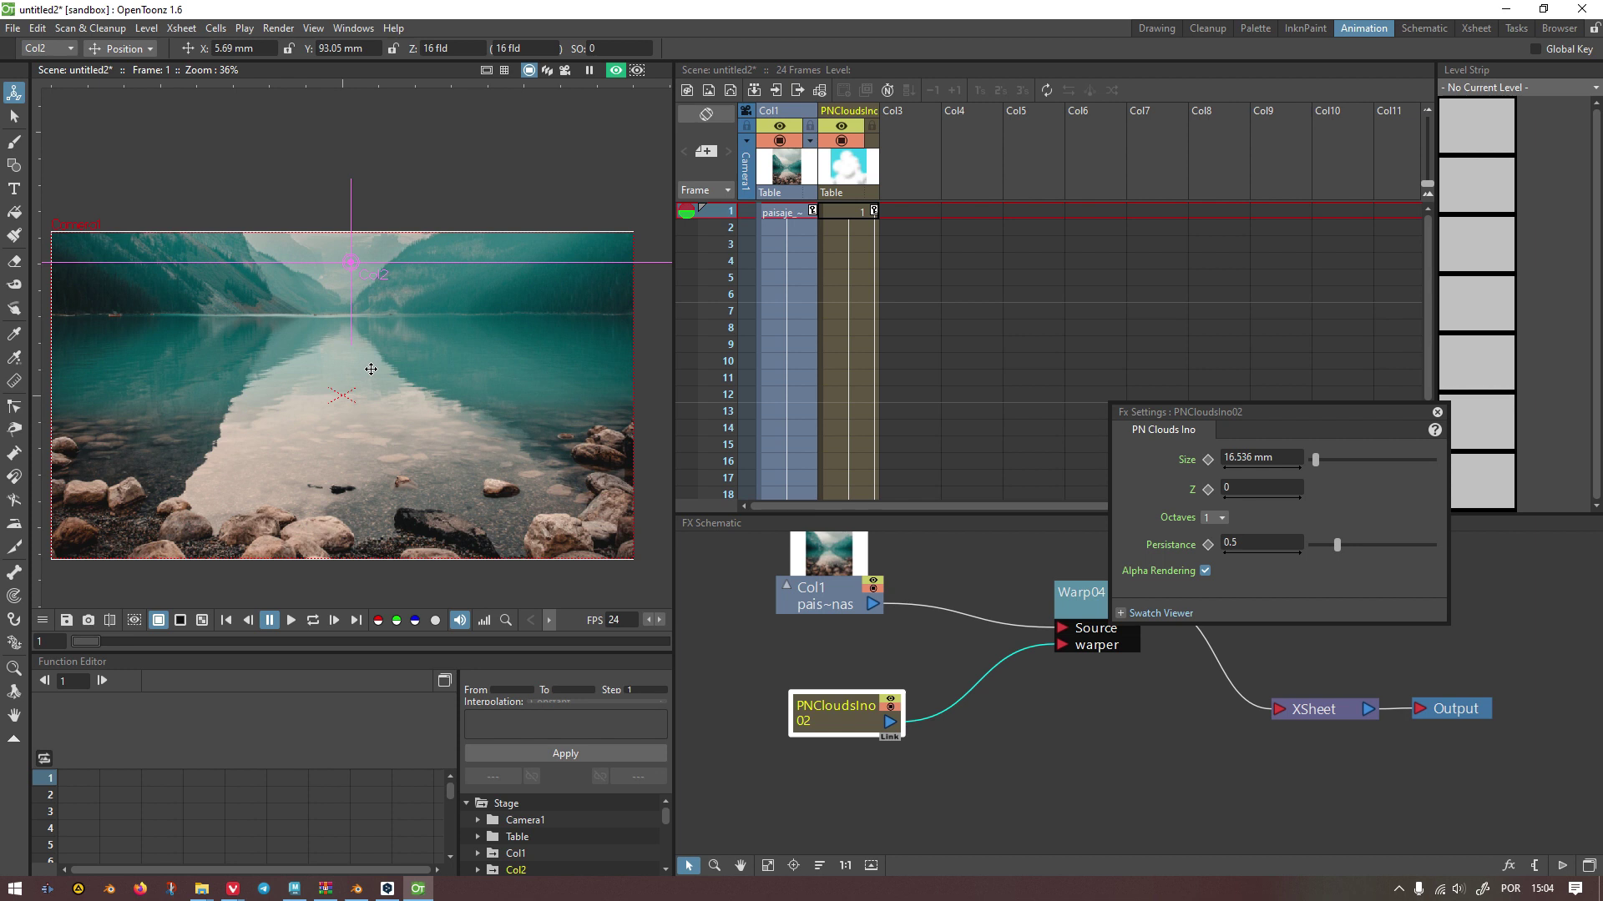
{"action": "scroll", "coordinate": [311, 434], "scroll_direction": "up", "scroll_amount": 4}
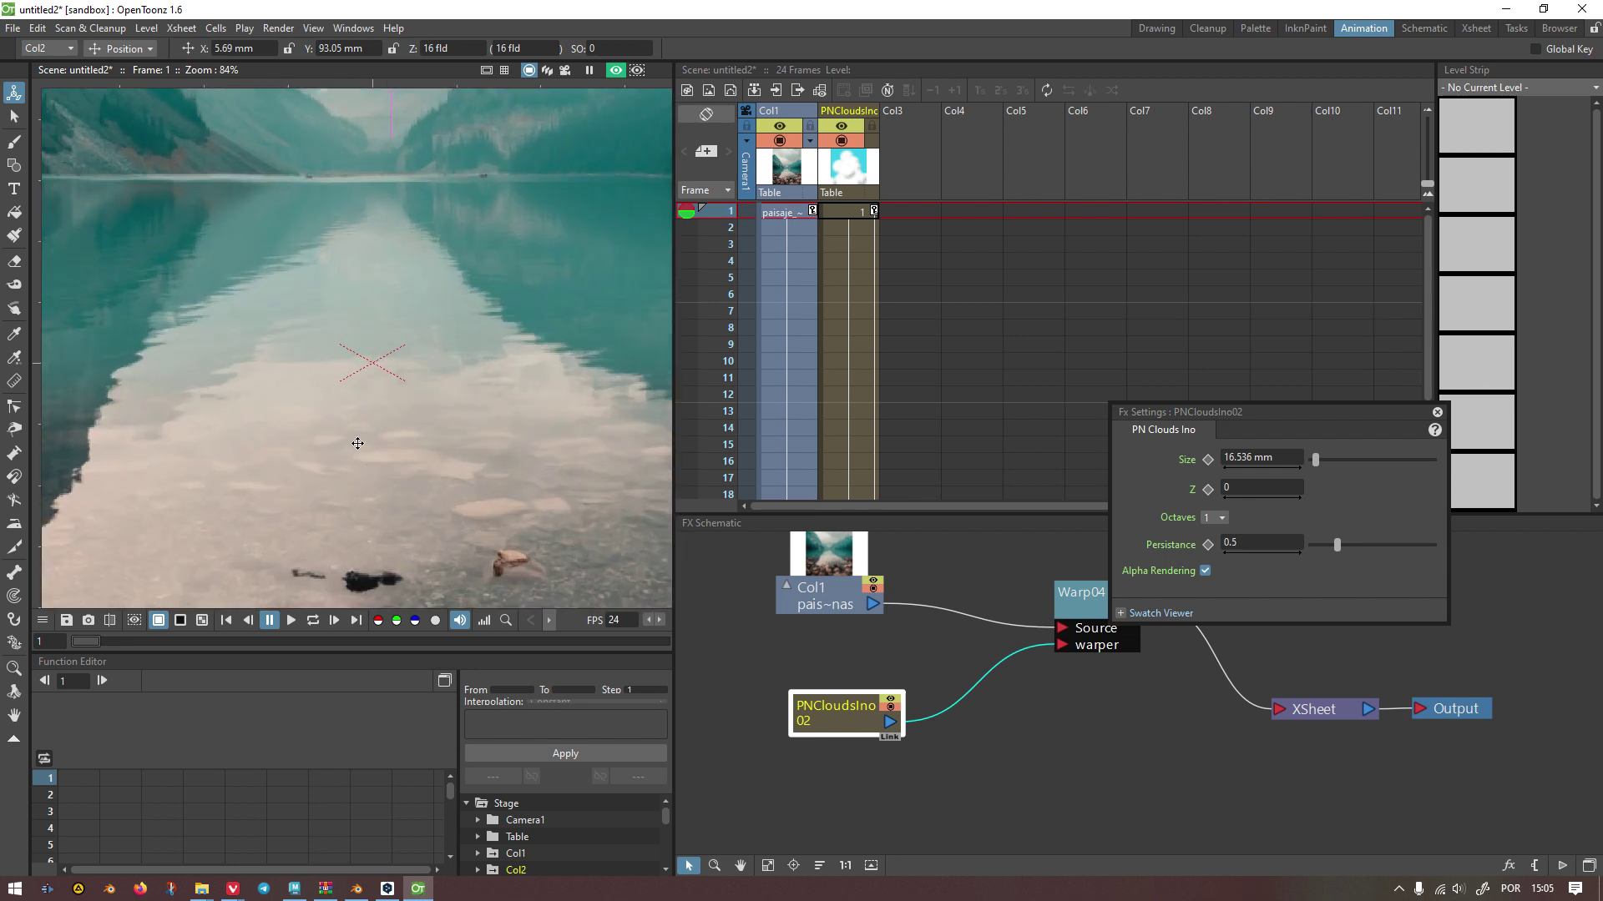
{"action": "scroll", "coordinate": [357, 443], "scroll_direction": "down", "scroll_amount": 2}
{"action": "left_click", "coordinate": [313, 620]}
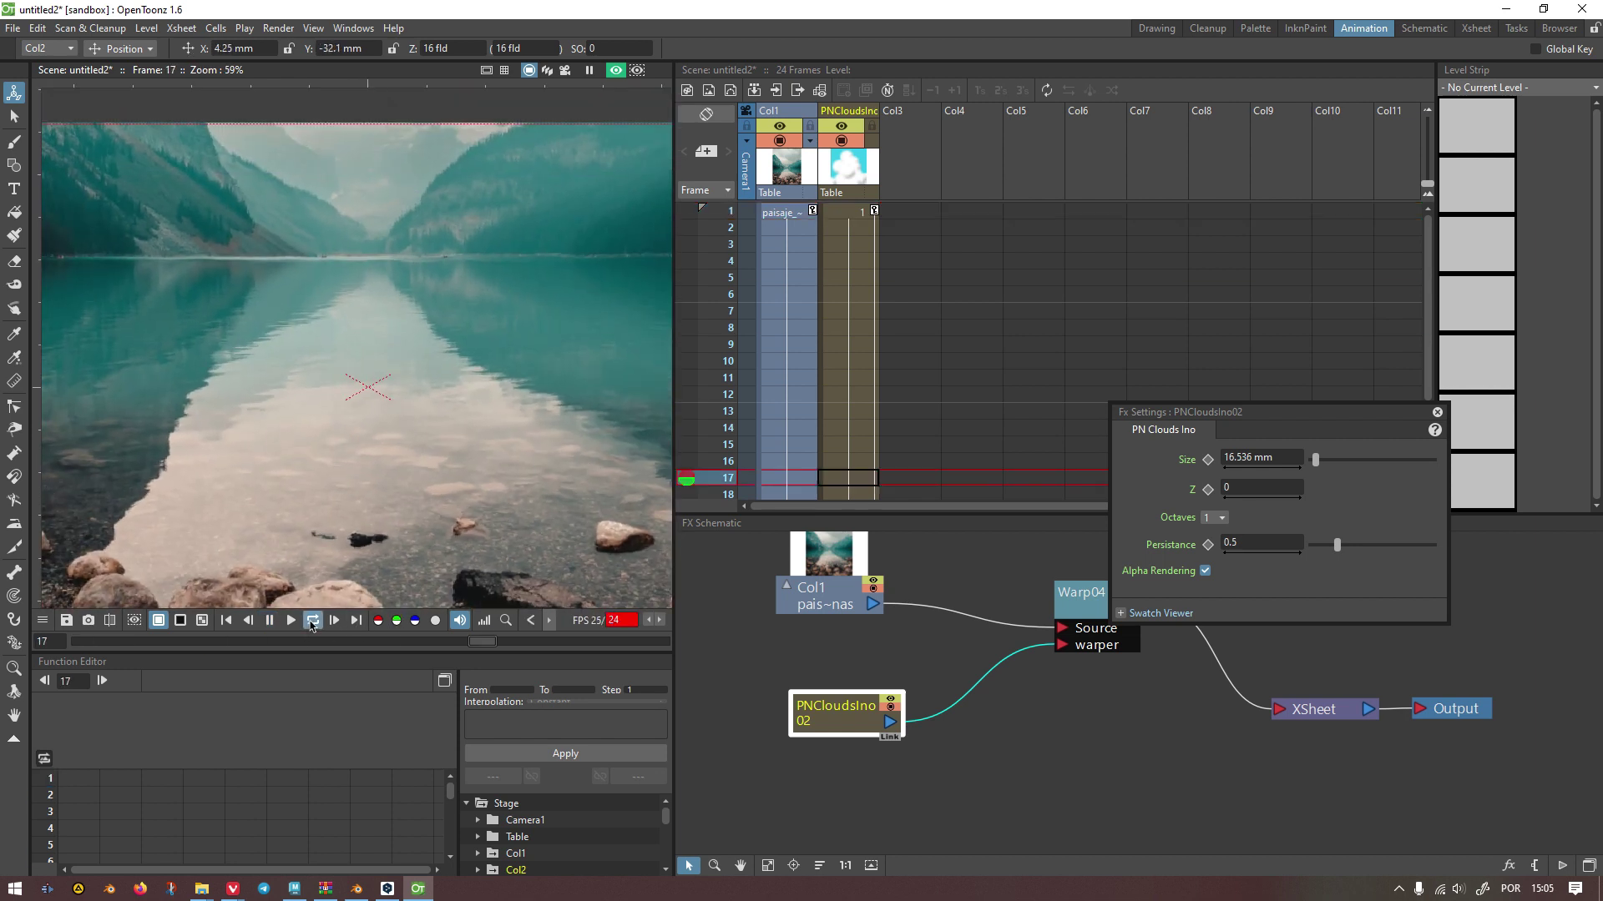
{"action": "left_click", "coordinate": [313, 620]}
{"action": "scroll", "coordinate": [368, 263], "scroll_direction": "up", "scroll_amount": 2}
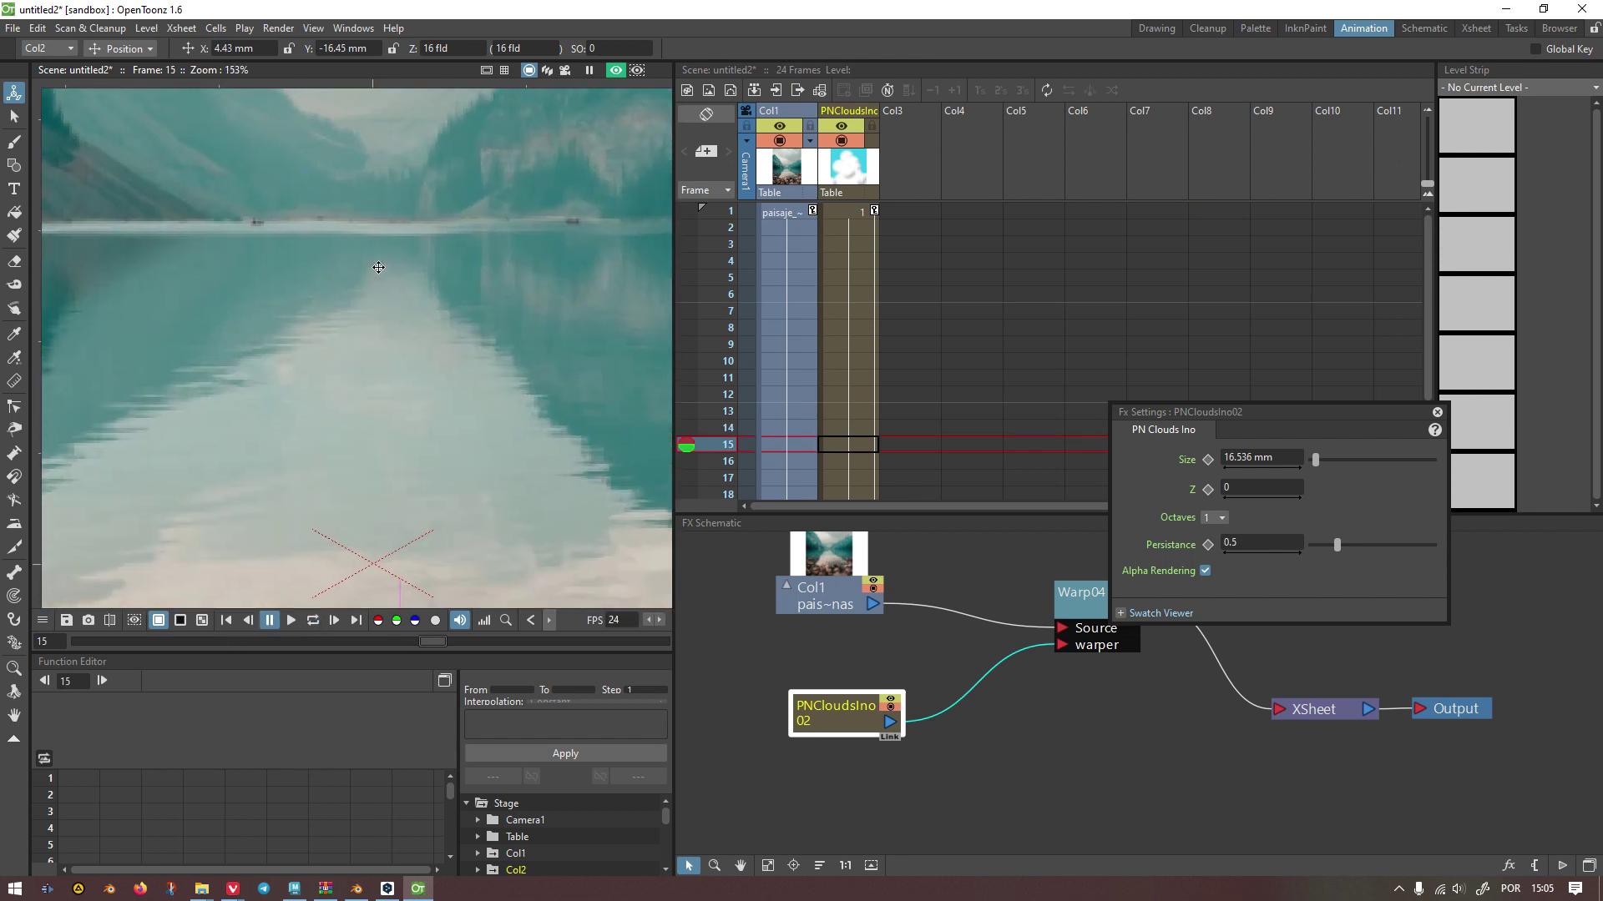
{"action": "left_click", "coordinate": [312, 621]}
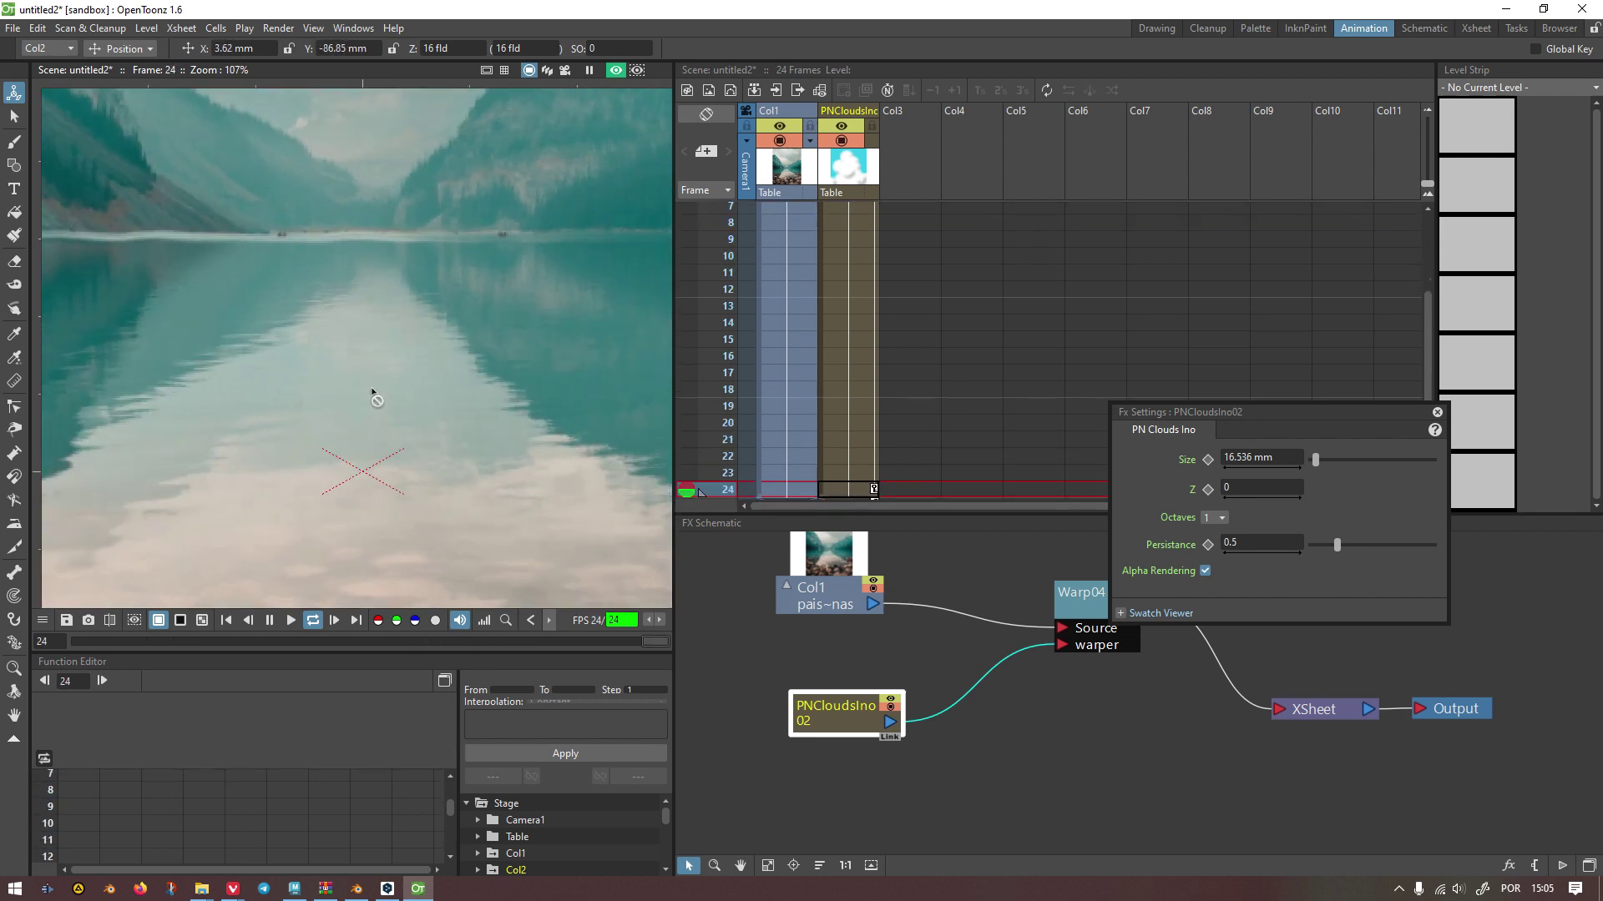
Step: Check the shoreline rocks and the whole lake picture during looped playback, stop it, and return to frame 1
{"action": "scroll", "coordinate": [370, 387], "scroll_direction": "down", "scroll_amount": 3}
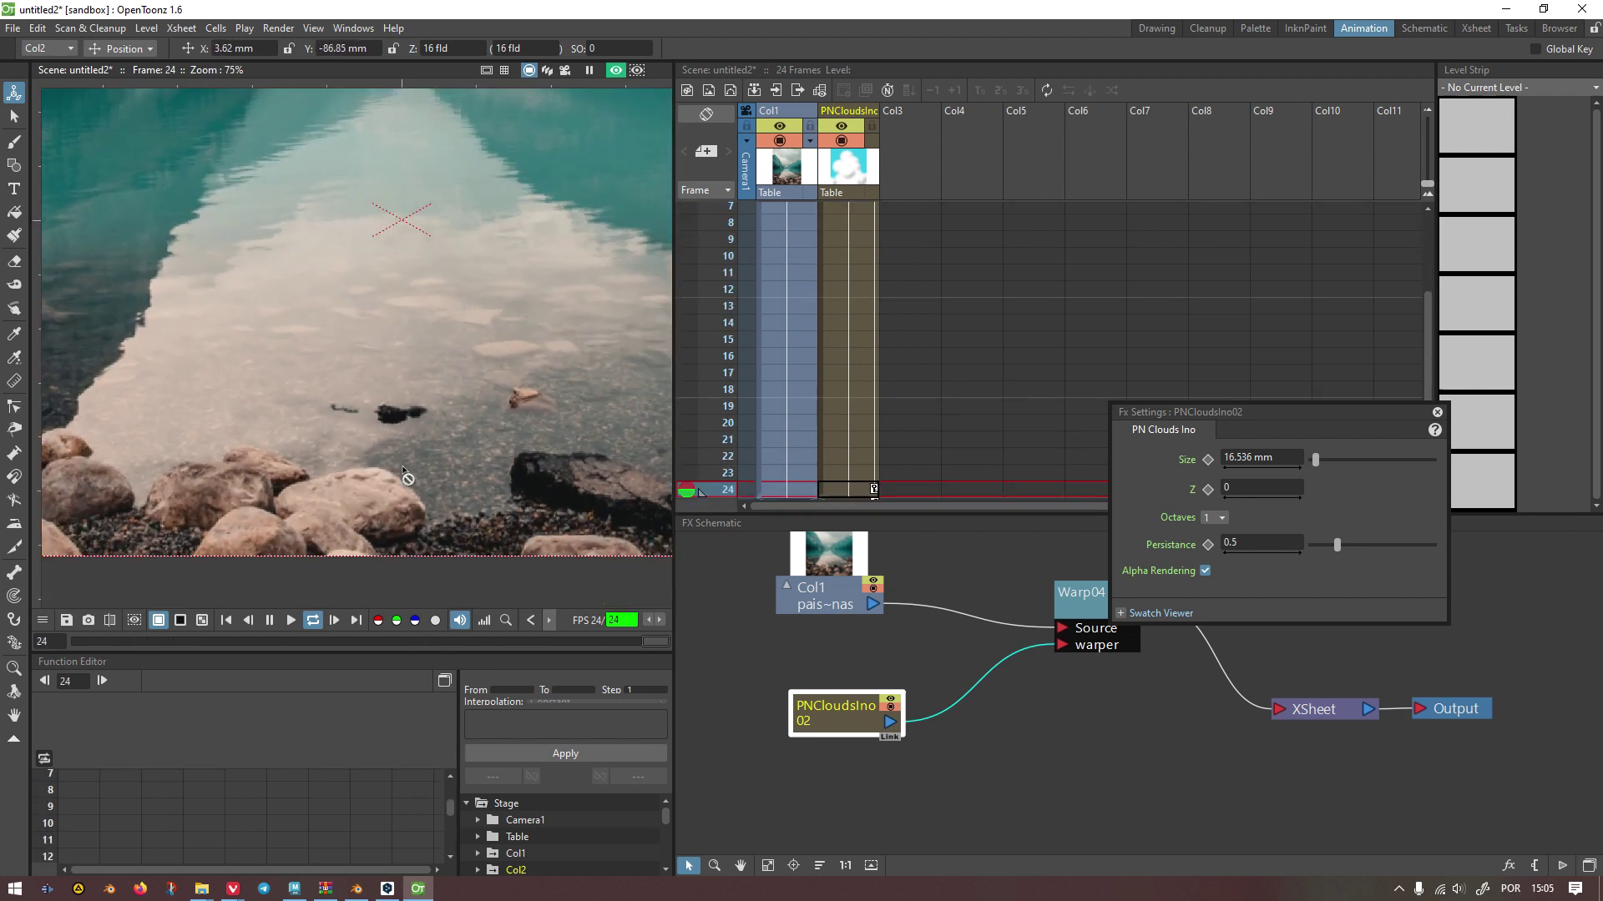
{"action": "left_click_drag", "start_coordinate": [441, 300], "coordinate": [441, 406]}
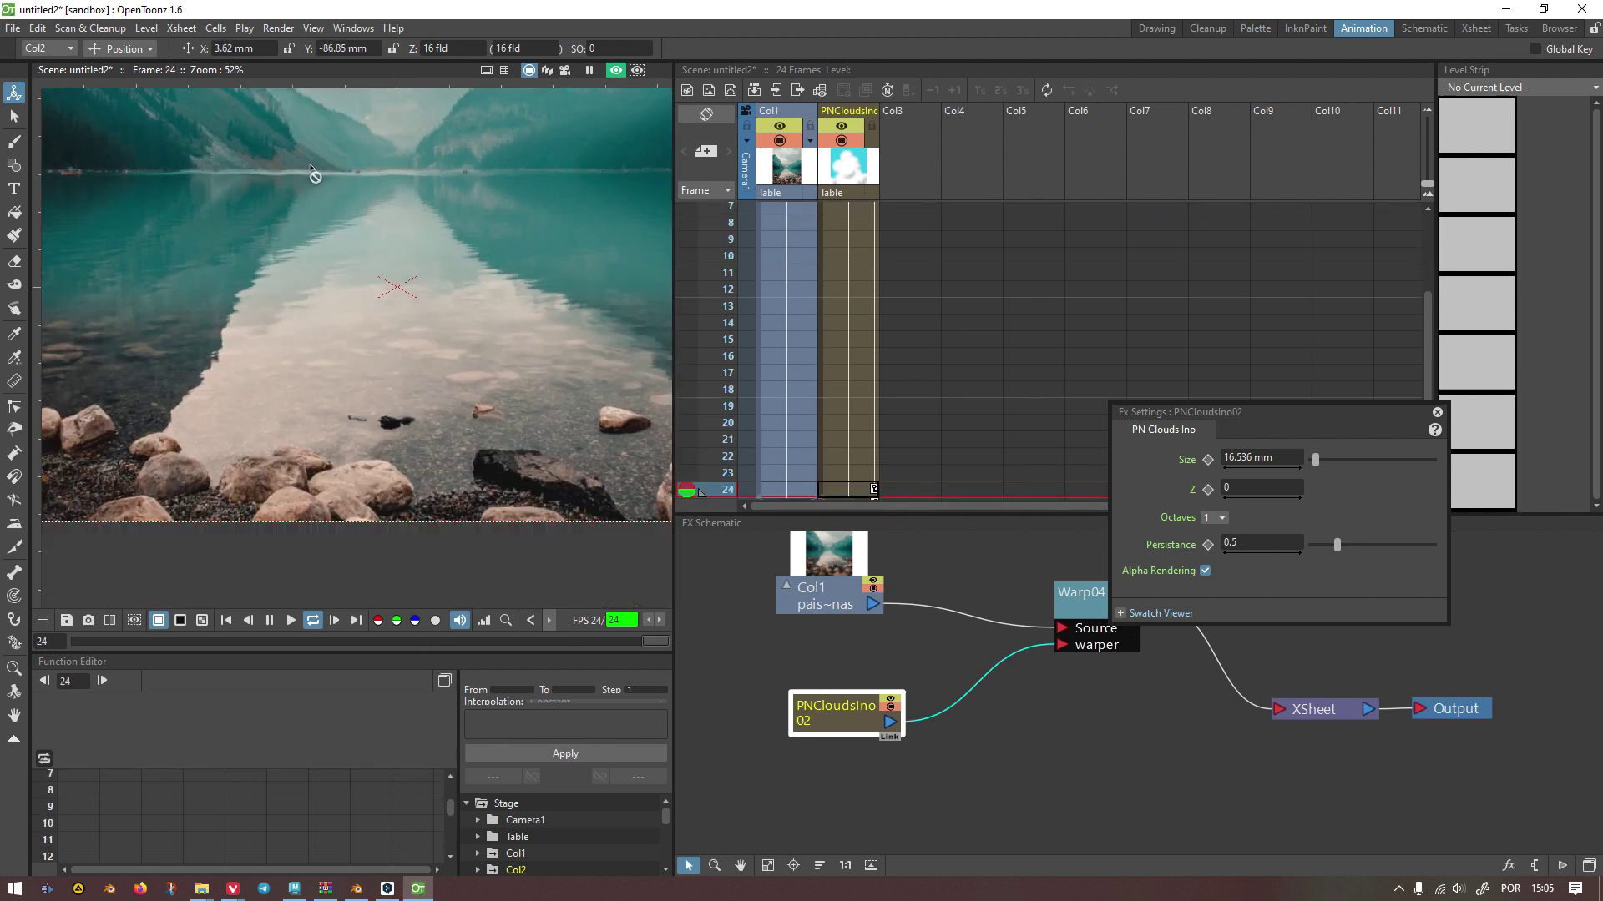
{"action": "key", "text": "alt+9"}
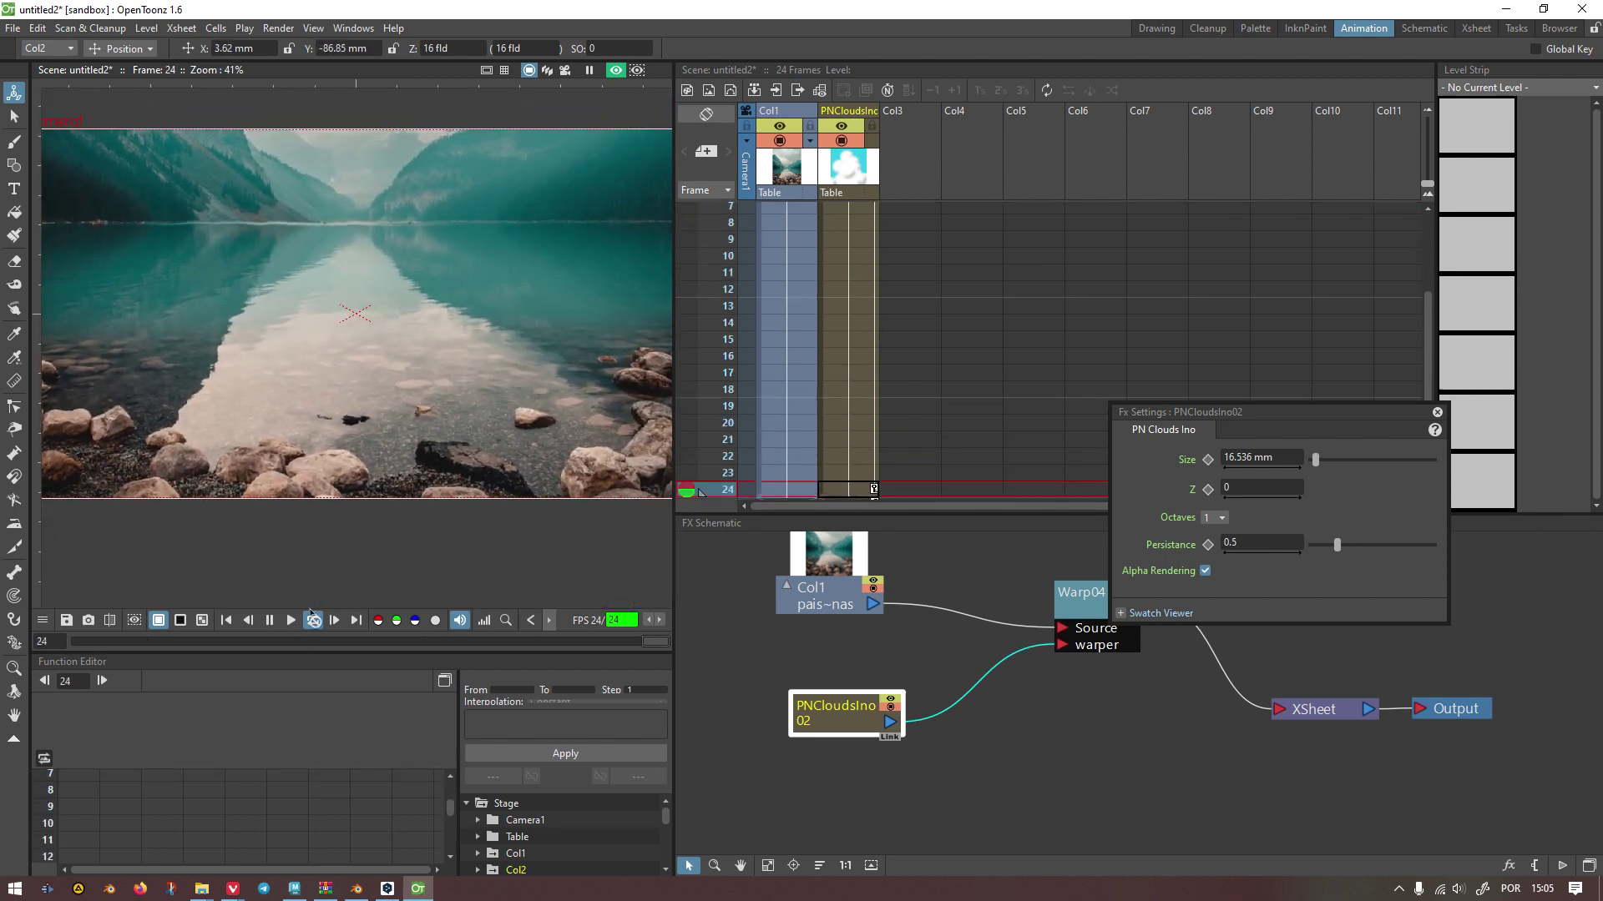
{"action": "left_click", "coordinate": [269, 620]}
{"action": "left_click", "coordinate": [226, 620]}
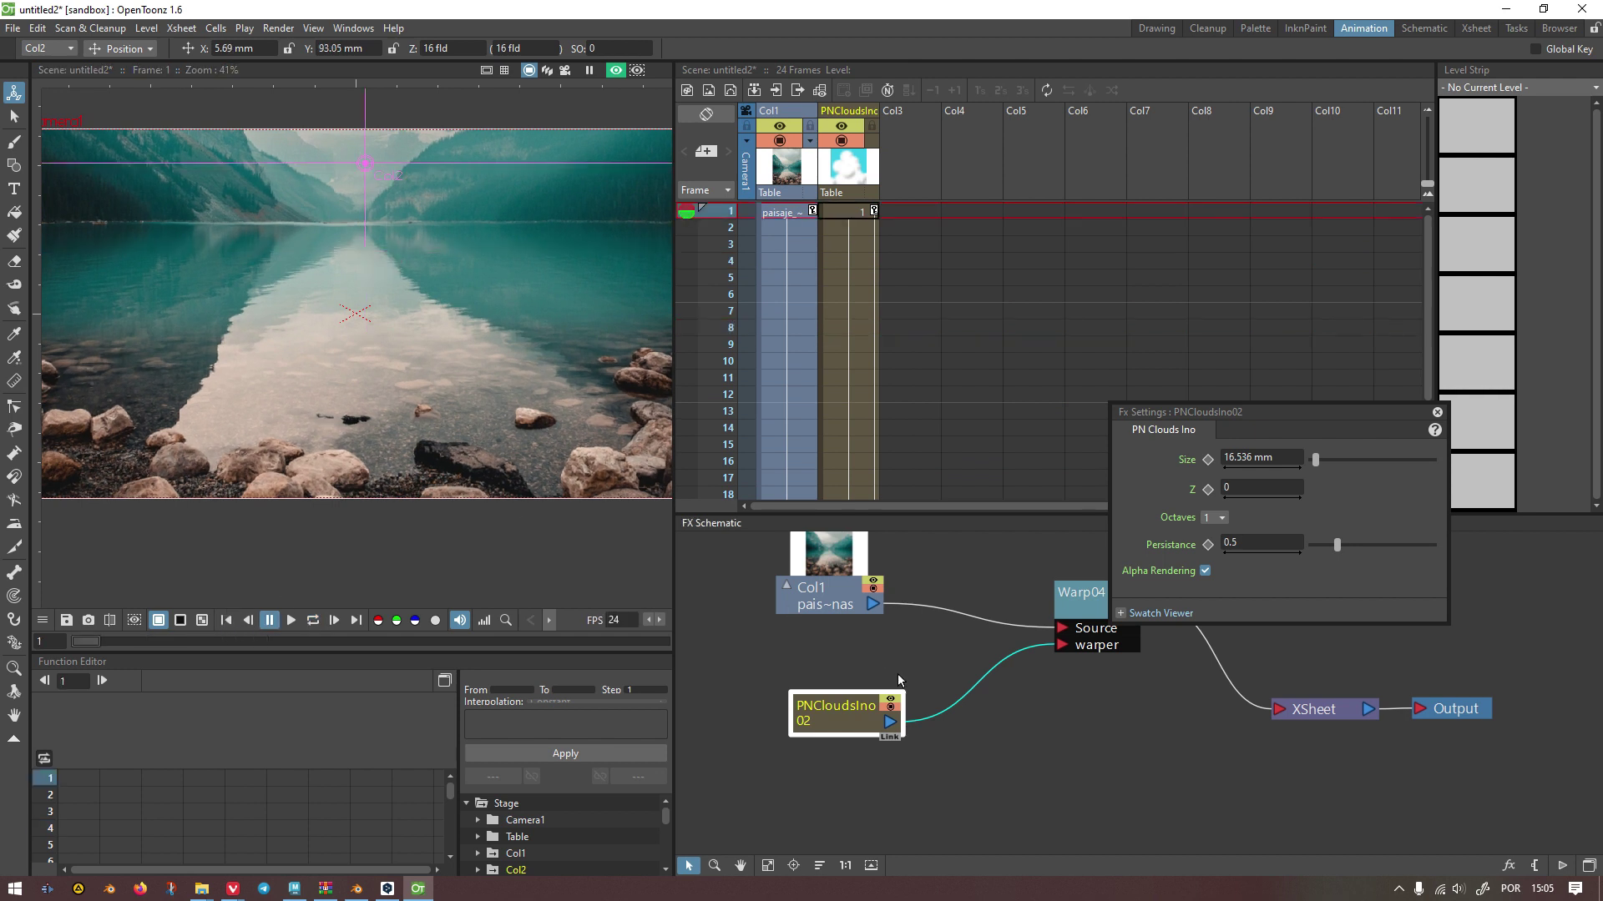
Step: Delete the PN Clouds Ino node from the FX Schematic and close its settings
{"action": "key", "text": "Delete"}
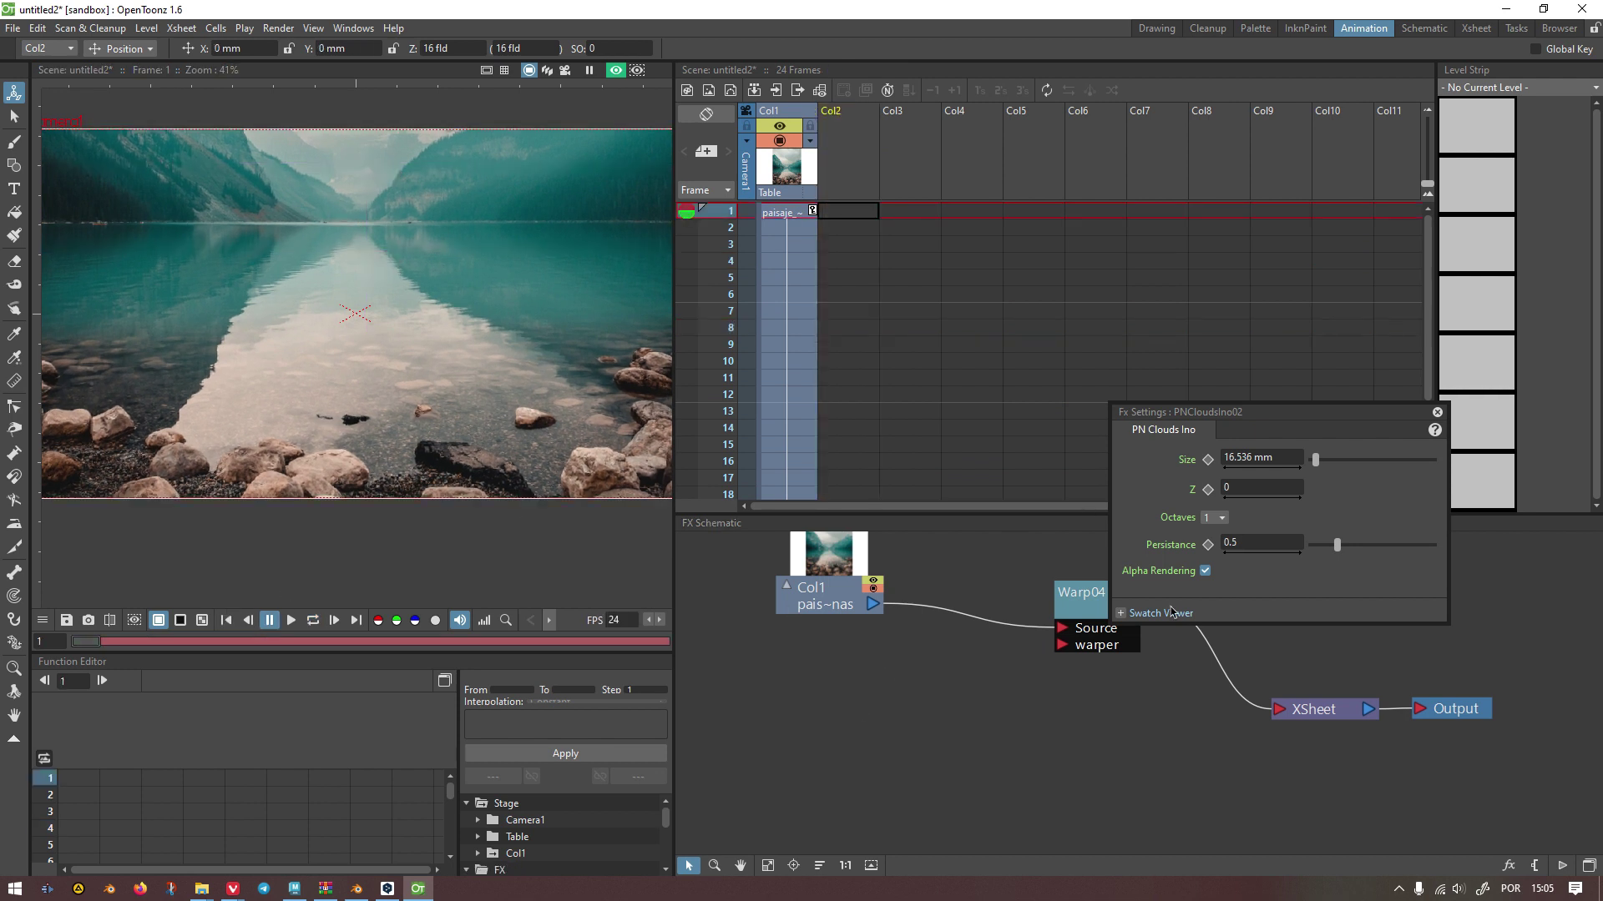
{"action": "left_click", "coordinate": [1437, 414]}
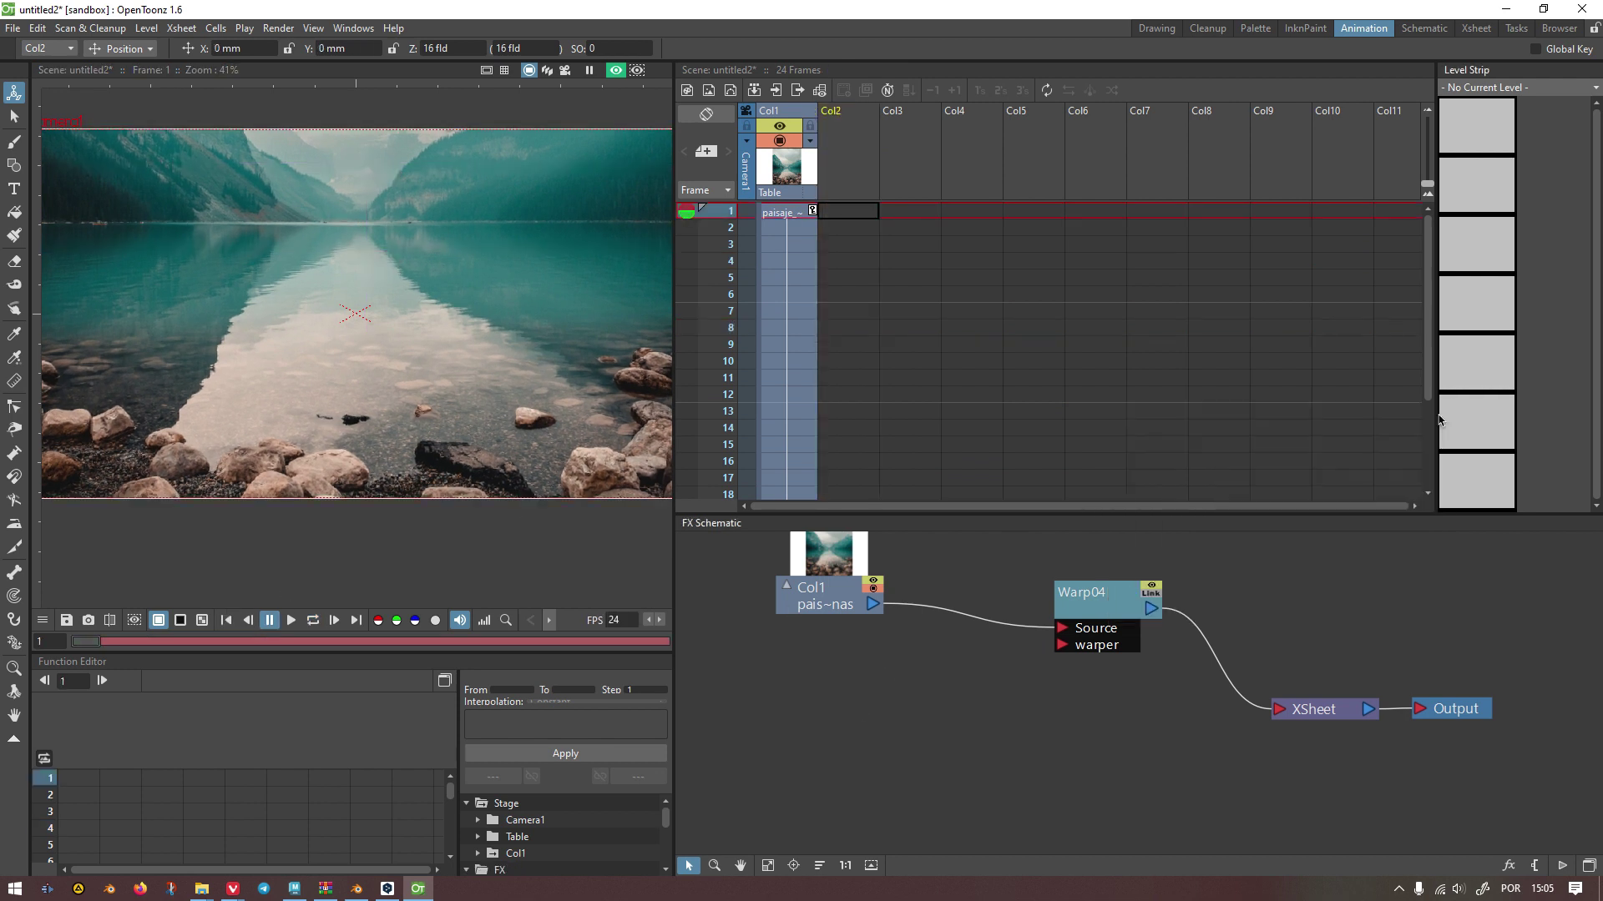
Step: Delete the Warp node, move the landscape column node farther from XSheet, and undo the Warp deletion
{"action": "left_click", "coordinate": [1080, 613]}
{"action": "key", "text": "Delete"}
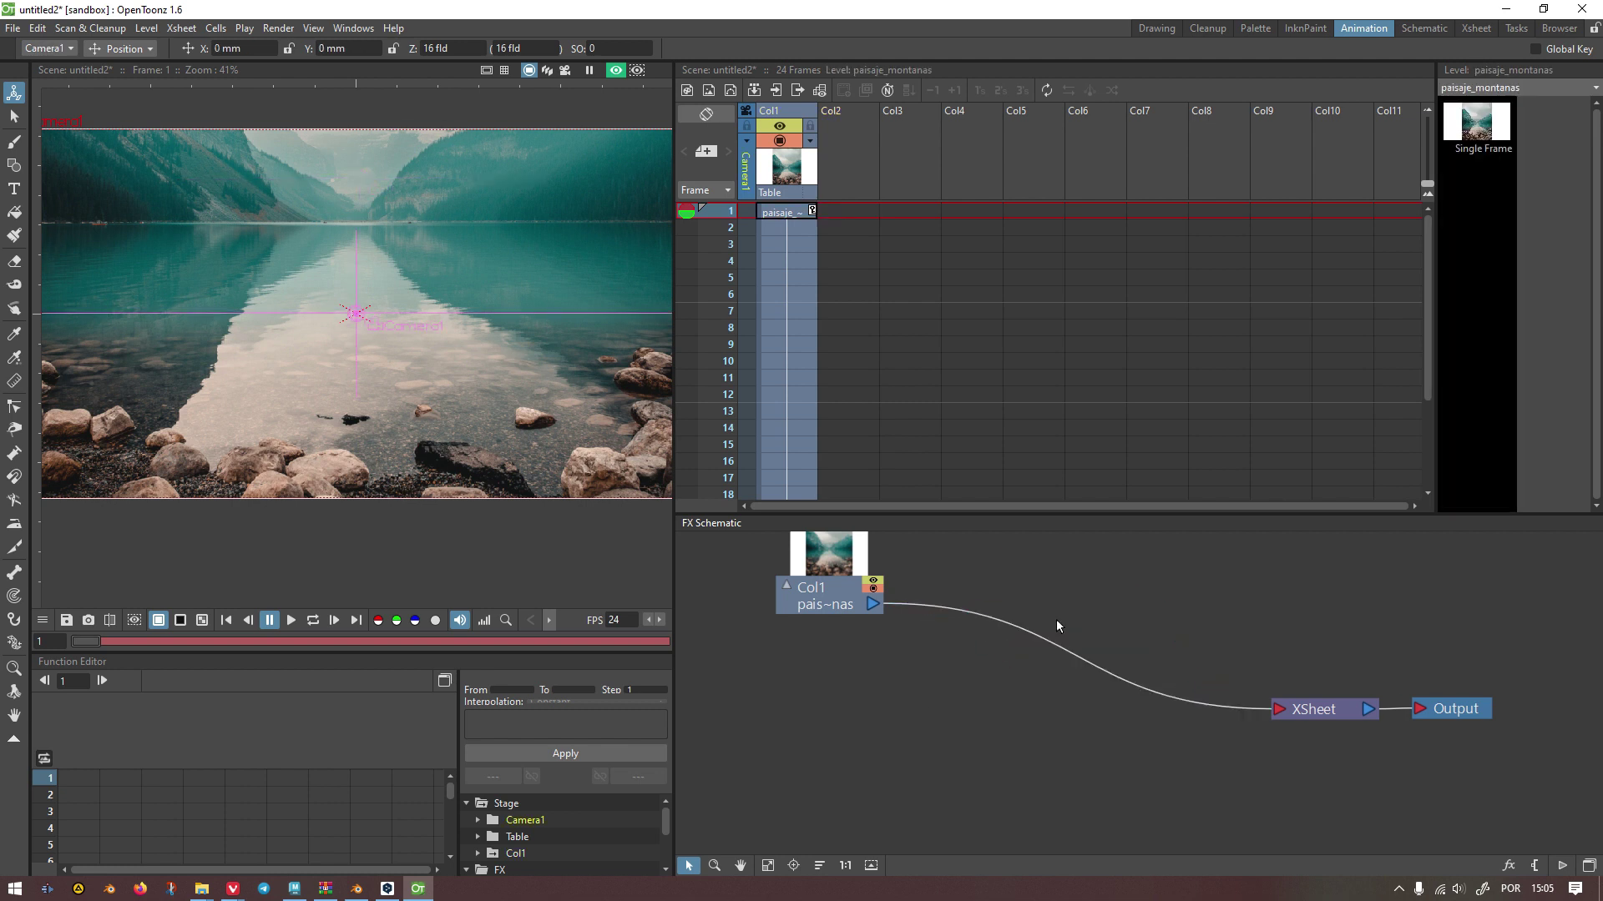
{"action": "left_click_drag", "start_coordinate": [829, 598], "coordinate": [758, 599]}
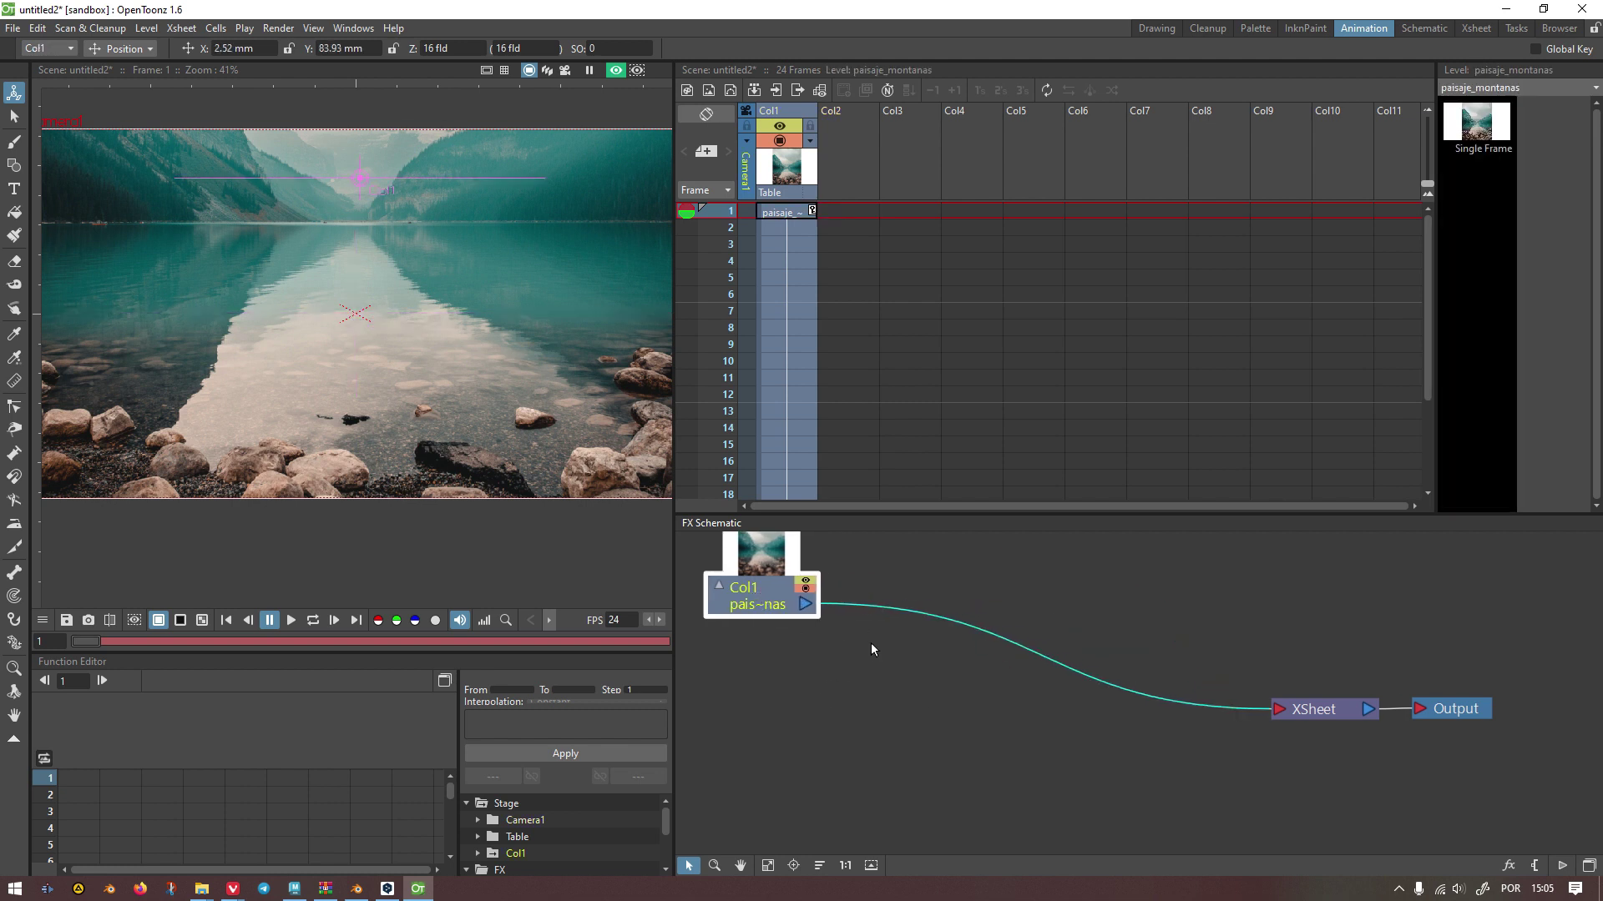
{"action": "key", "text": "ctrl+z"}
Step: Add a PN Perspective Iwa noise effect to the FX Schematic and place its node below the landscape node
{"action": "right_click", "coordinate": [825, 723]}
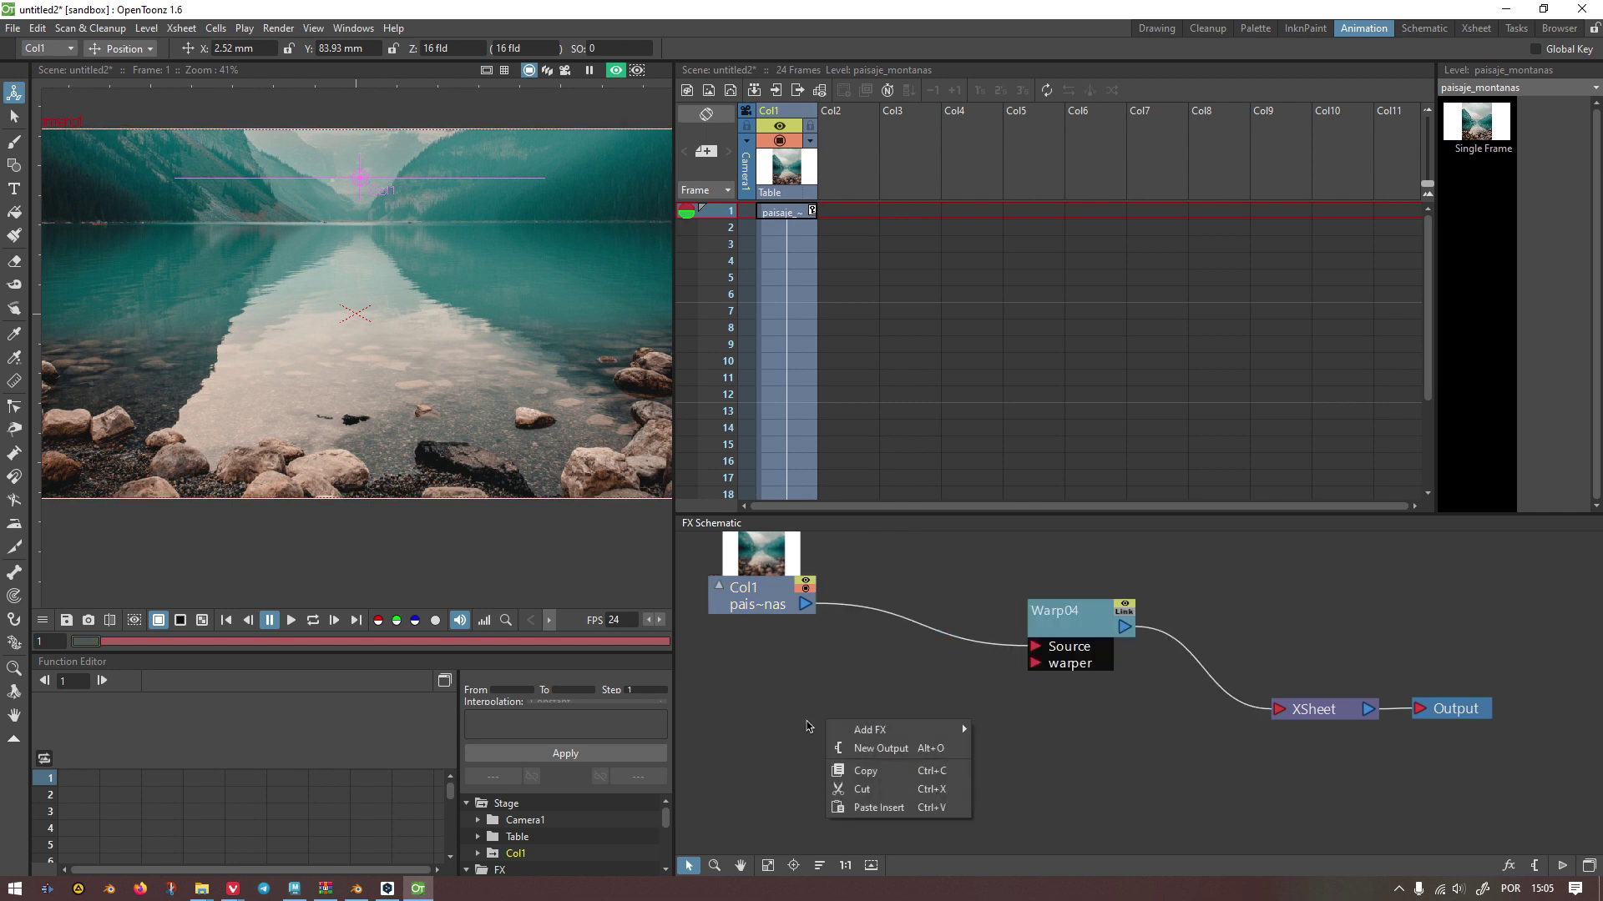
{"action": "mouse_move", "coordinate": [873, 731]}
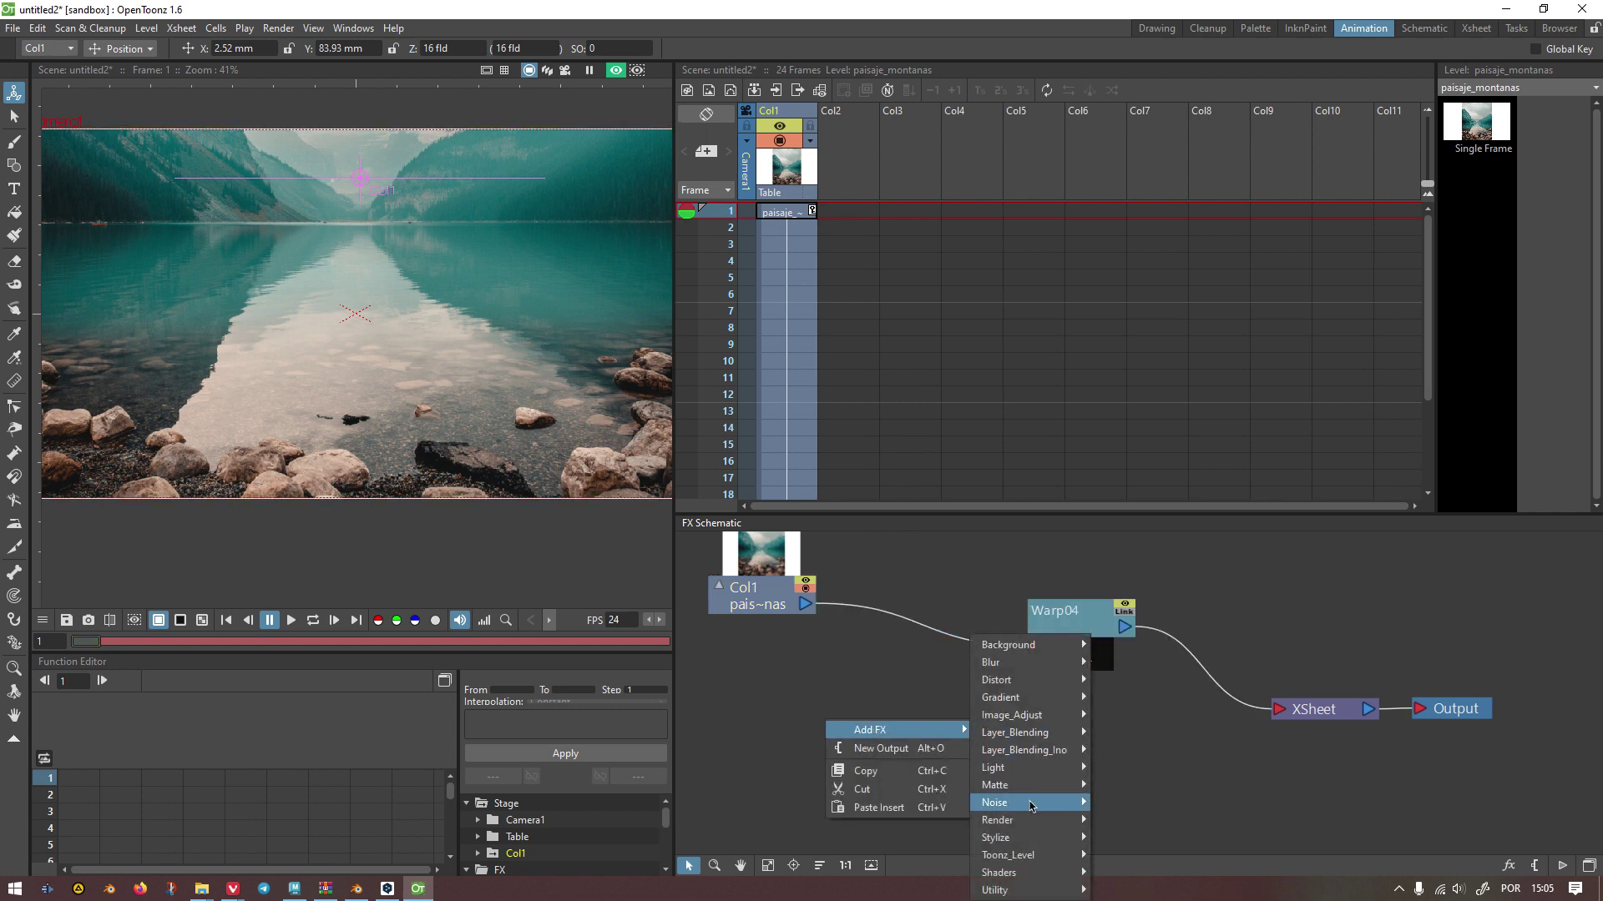
{"action": "mouse_move", "coordinate": [1031, 822]}
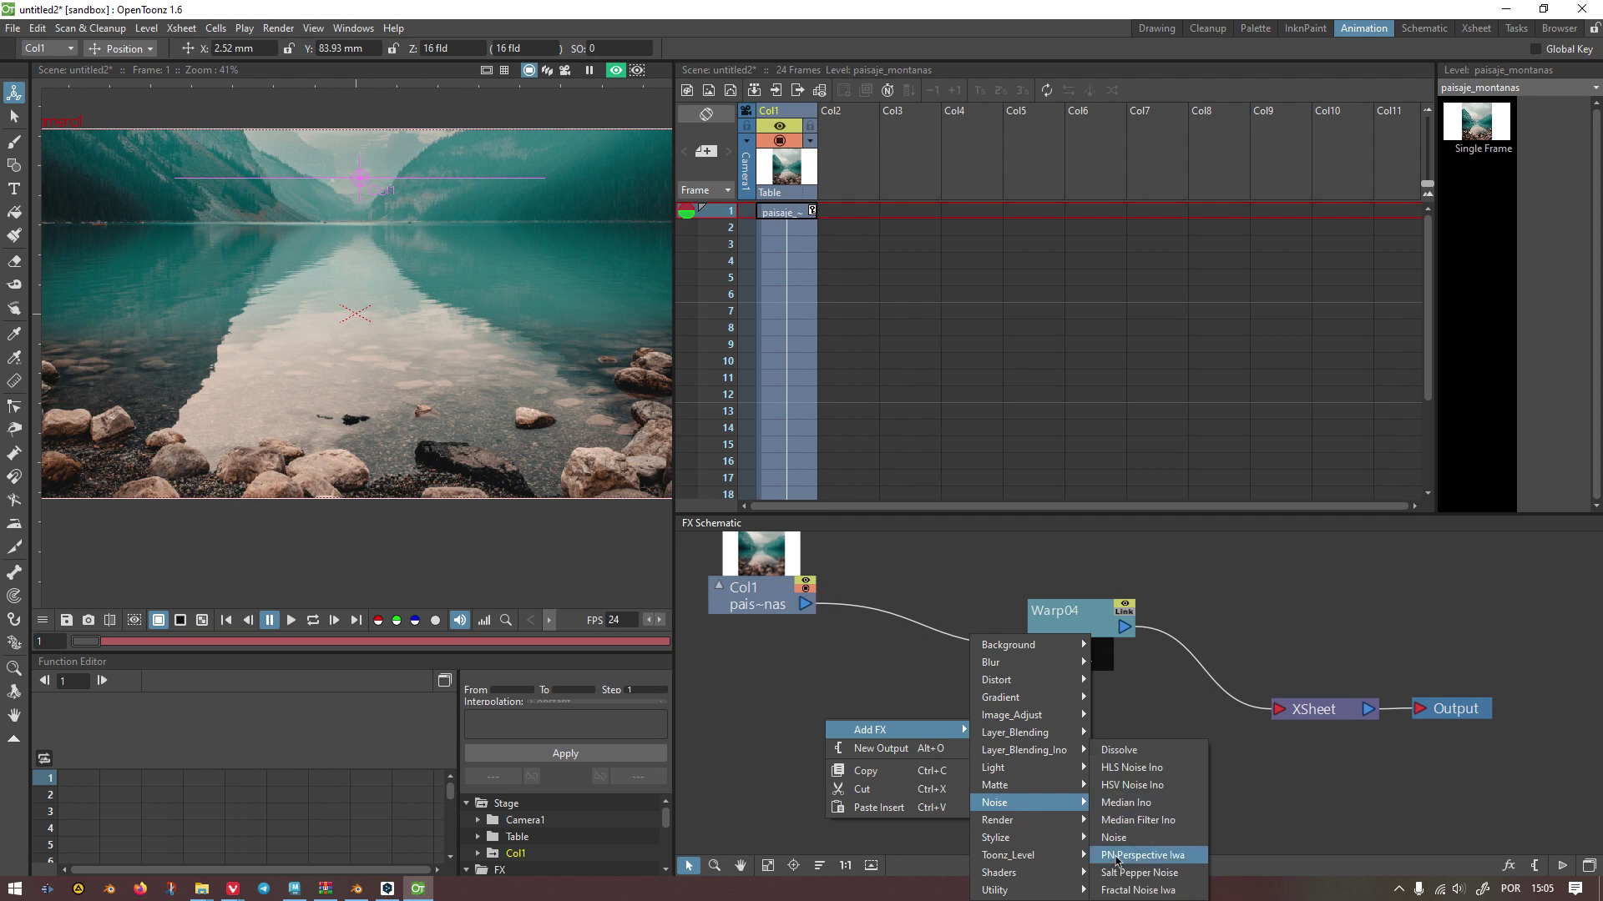
{"action": "left_click", "coordinate": [1120, 860]}
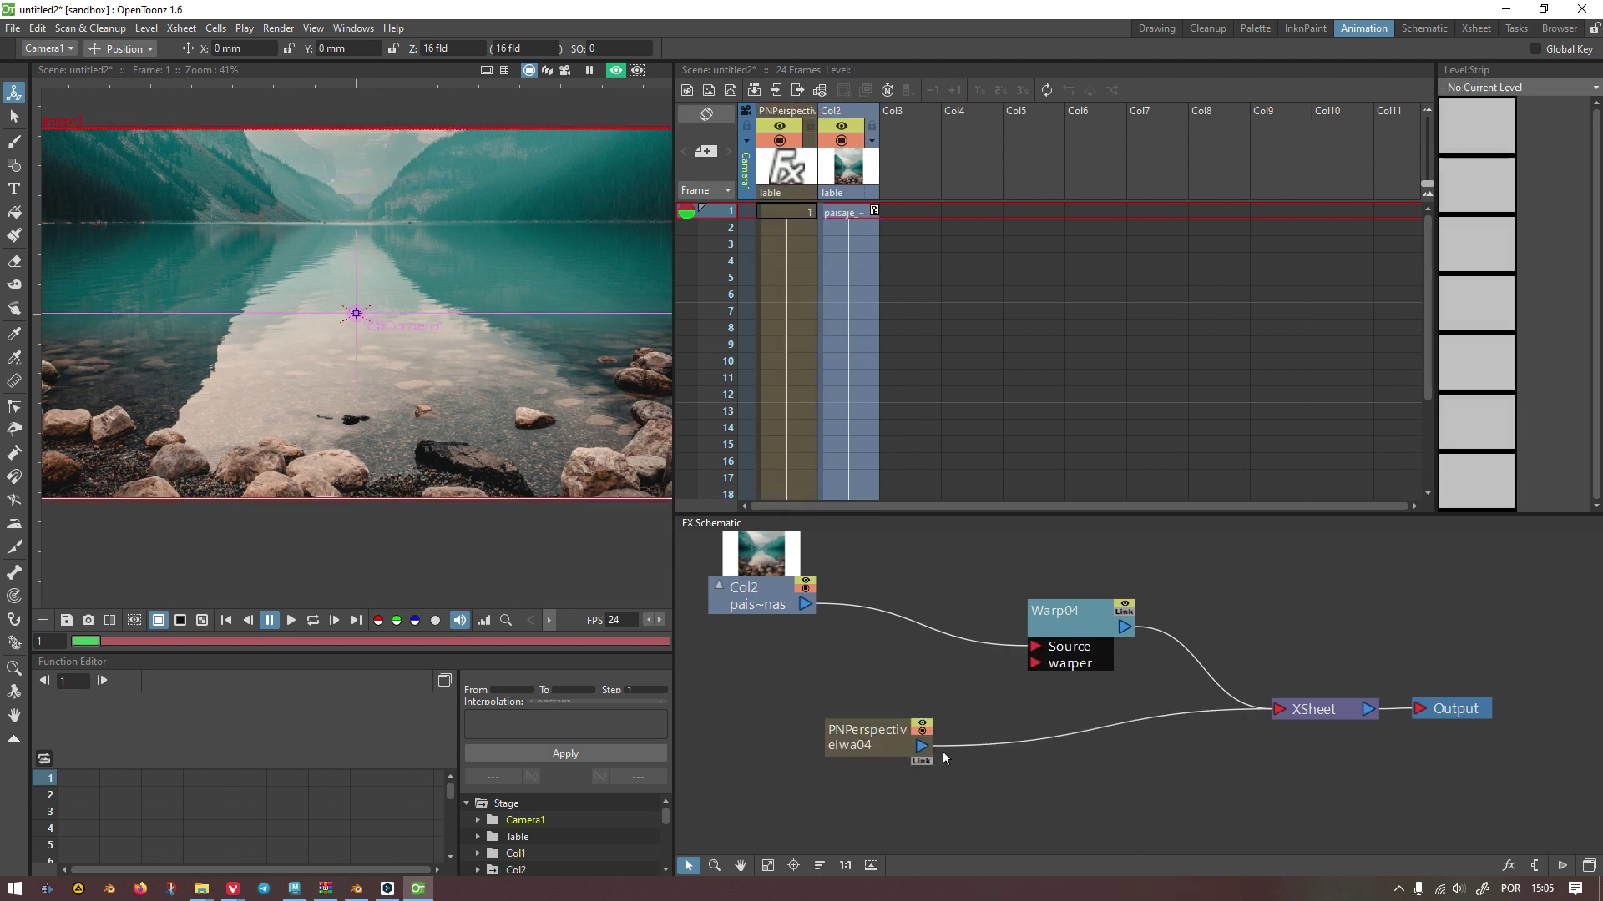
{"action": "left_click_drag", "start_coordinate": [888, 744], "coordinate": [786, 733]}
Step: Move the Warp node closer to the landscape node and delete its link to XSheet
{"action": "left_click_drag", "start_coordinate": [1077, 630], "coordinate": [1023, 611]}
{"action": "left_click", "coordinate": [1116, 614]}
{"action": "key", "text": "Delete"}
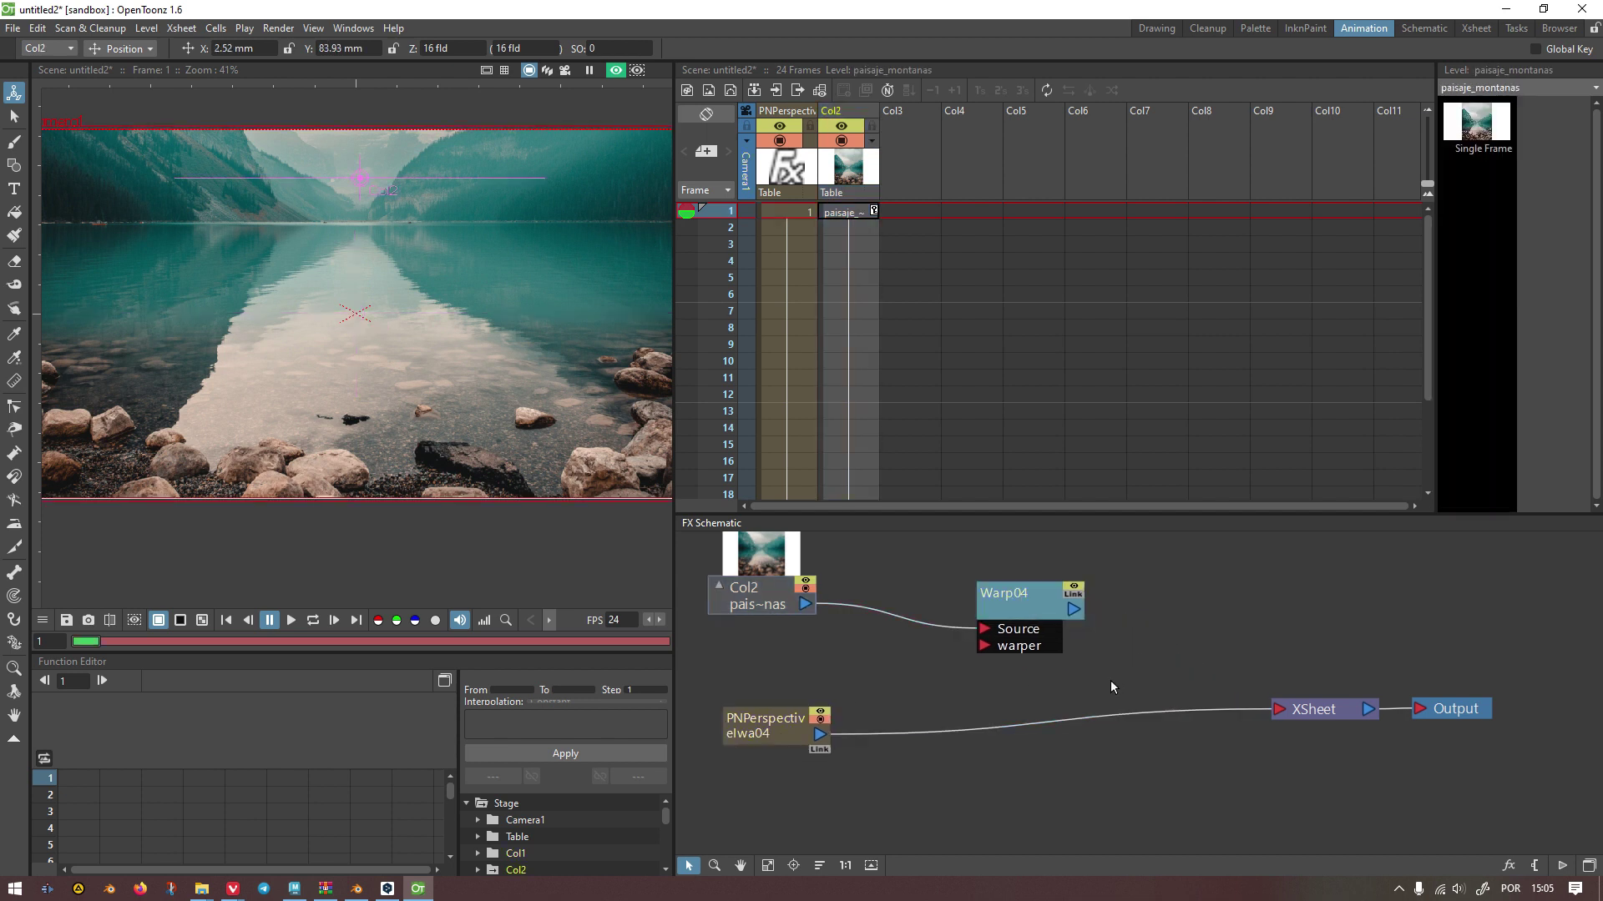
Step: Open the PN Perspective Iwa settings and turn off Alpha Rendering
{"action": "left_click", "coordinate": [759, 716]}
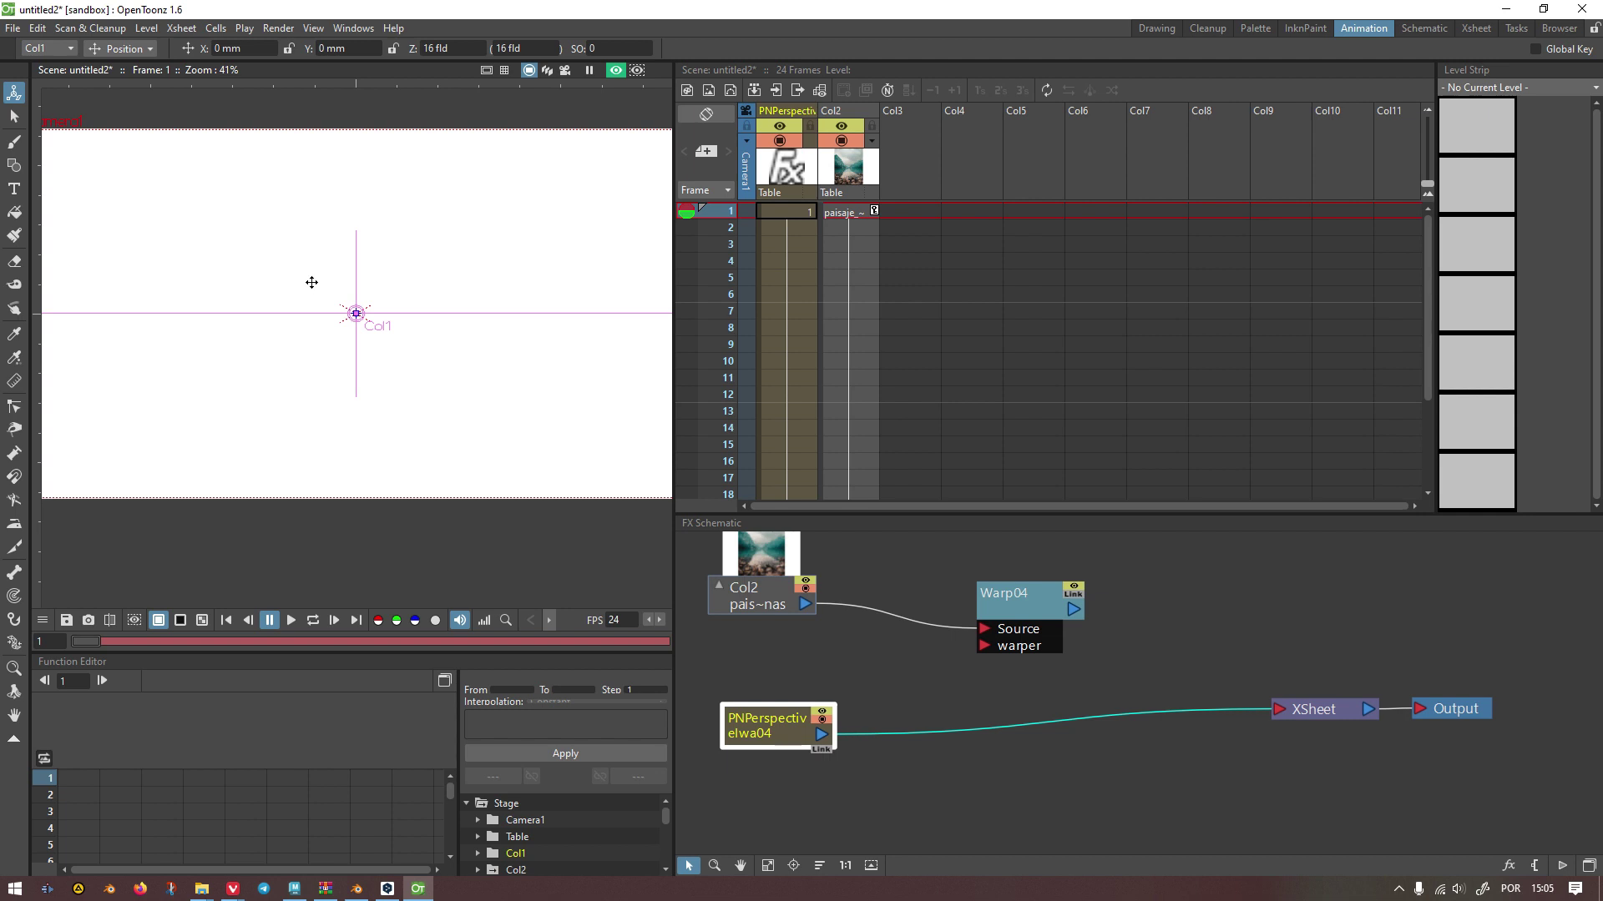
{"action": "scroll", "coordinate": [354, 315], "scroll_direction": "down", "scroll_amount": 1}
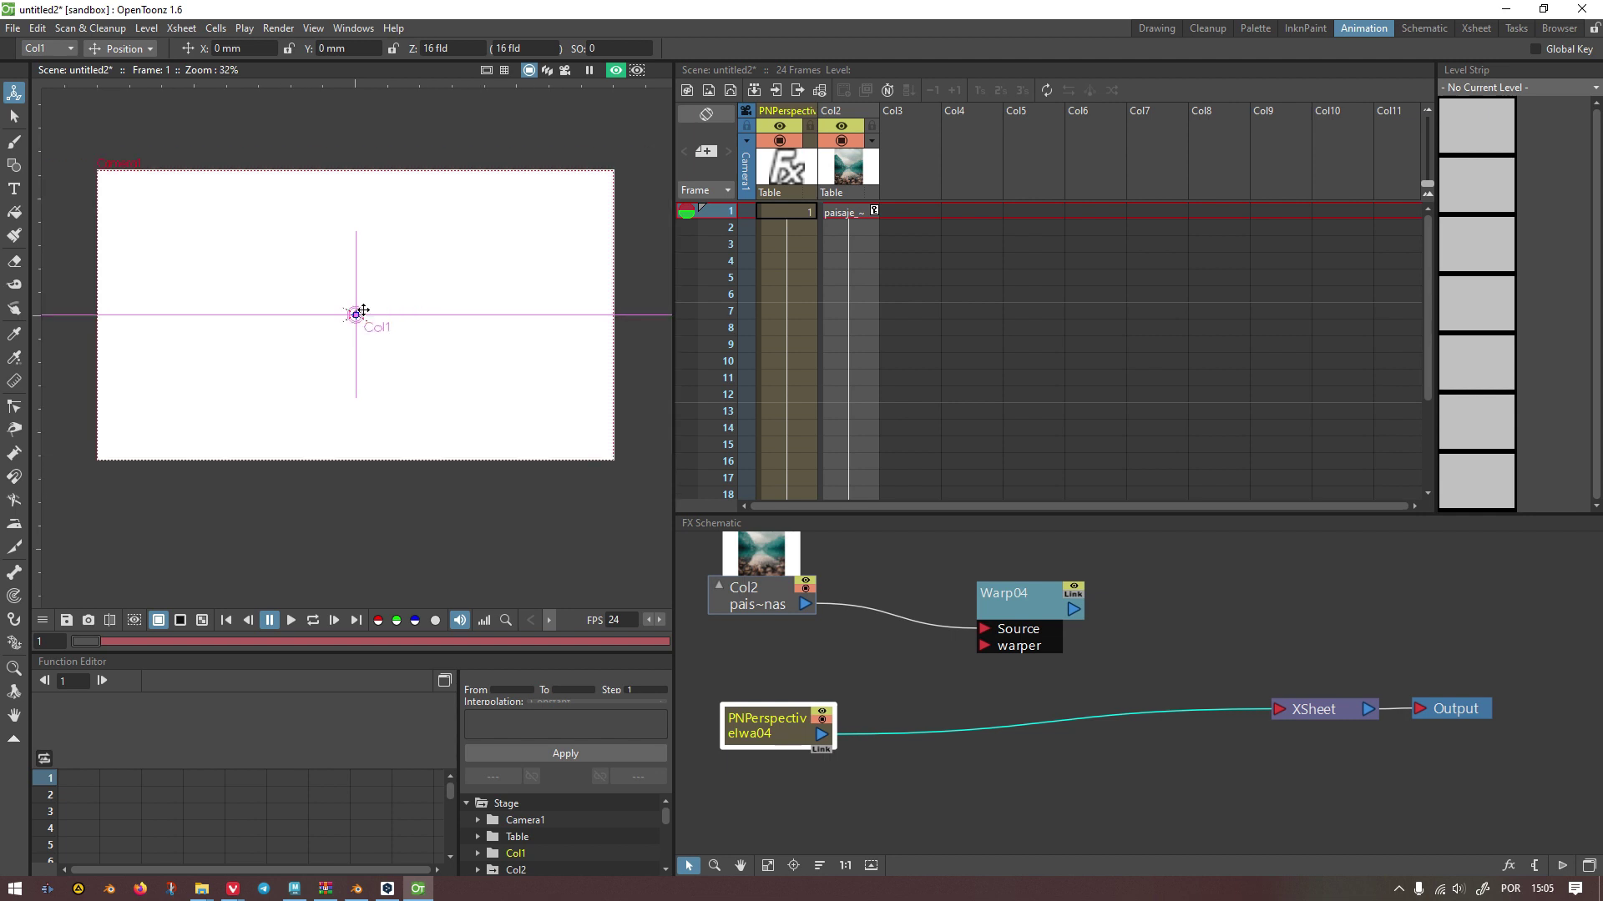
{"action": "double_click", "coordinate": [751, 719]}
{"action": "left_click_drag", "start_coordinate": [1243, 417], "coordinate": [967, 219]}
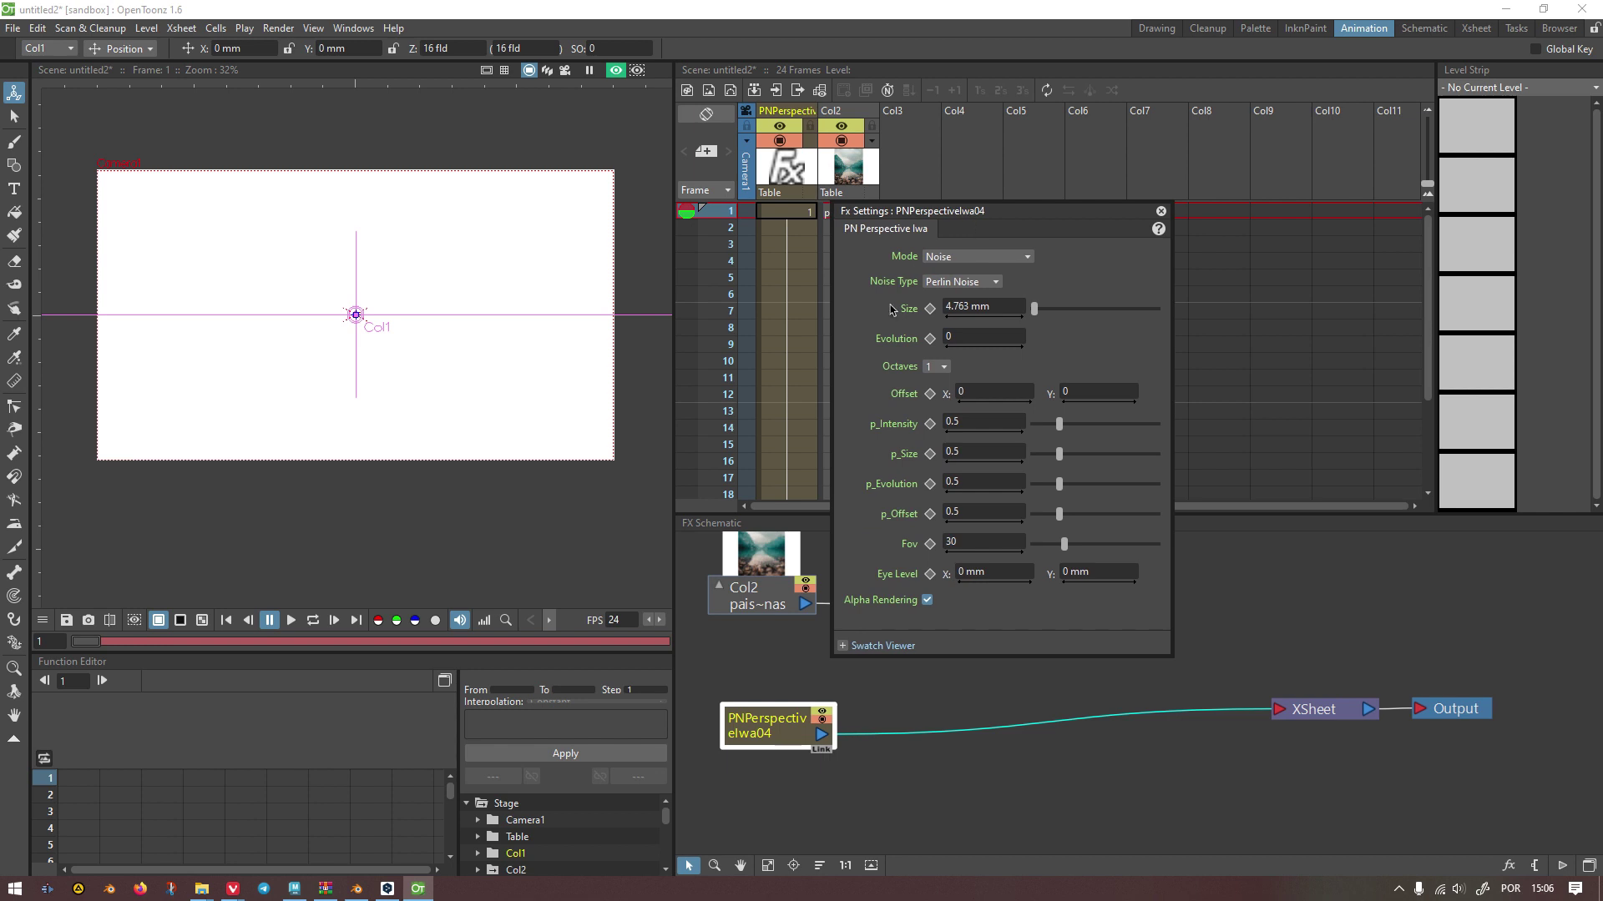
{"action": "left_click", "coordinate": [928, 601]}
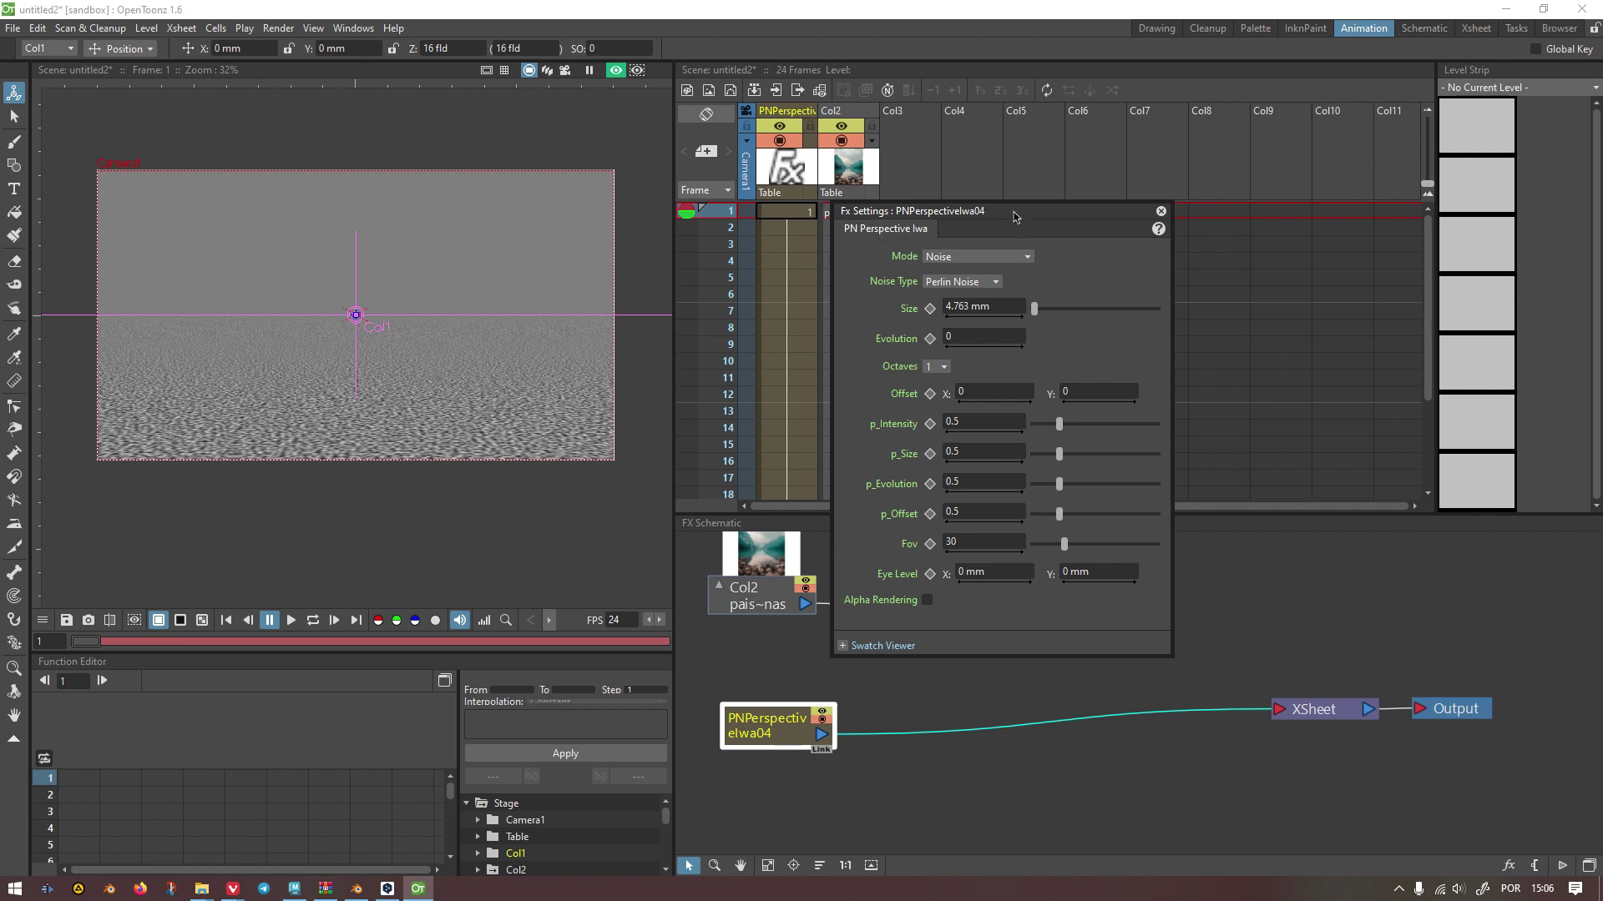
Step: Move the effect settings clear of the nodes and examine the perspective noise from foreground to horizon at several magnifications
{"action": "left_click_drag", "start_coordinate": [1094, 216], "coordinate": [1303, 206]}
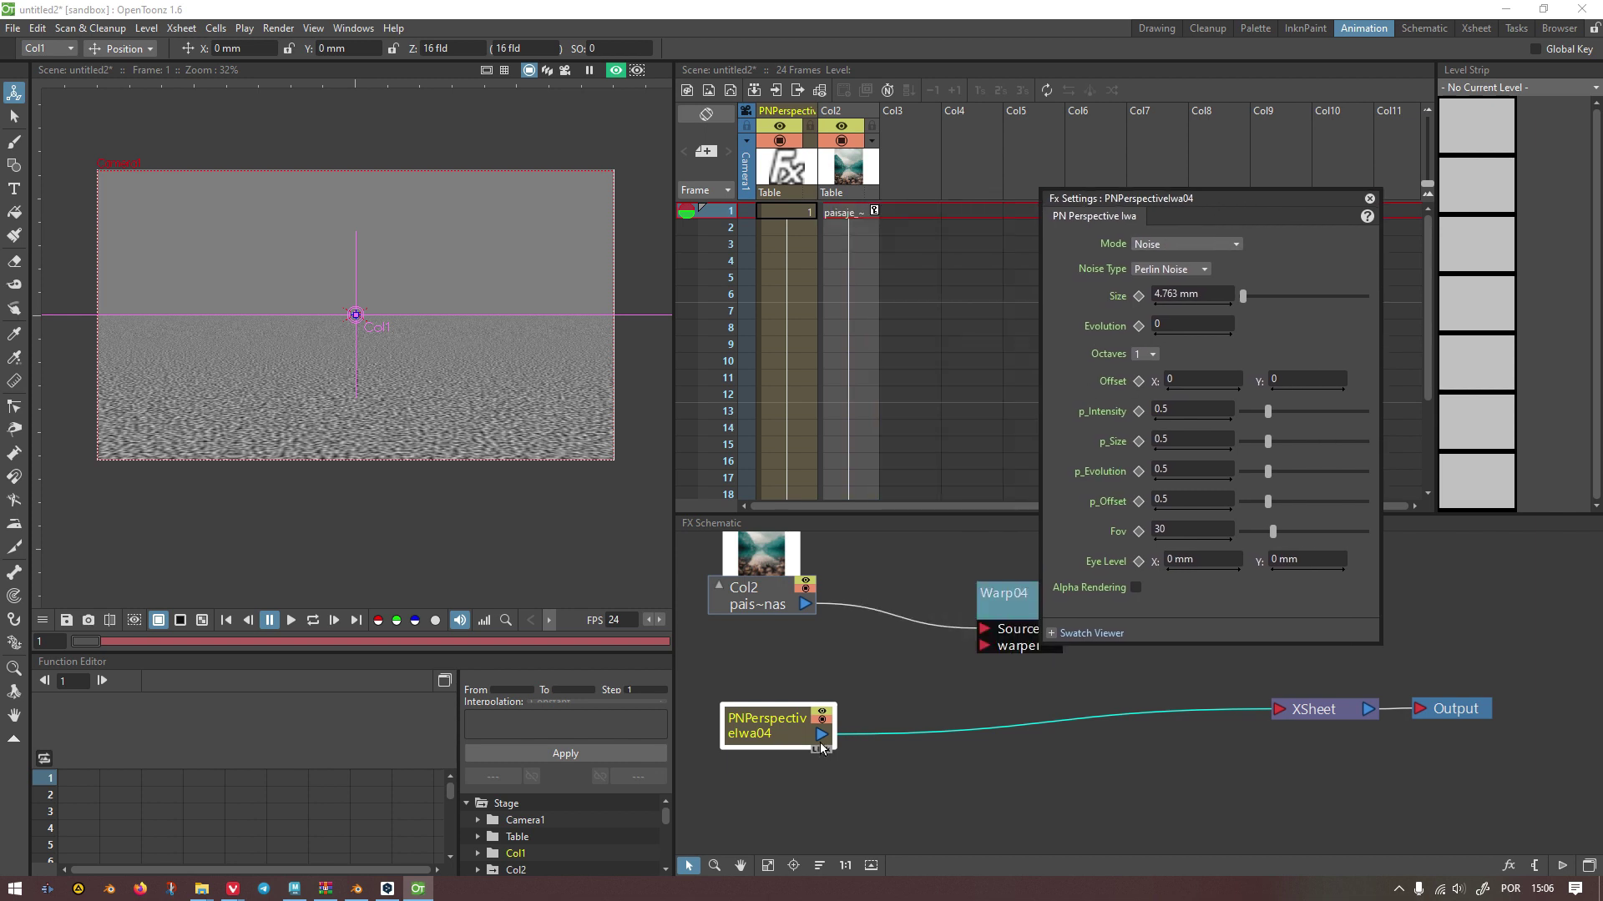
{"action": "scroll", "coordinate": [346, 367], "scroll_direction": "up", "scroll_amount": 5}
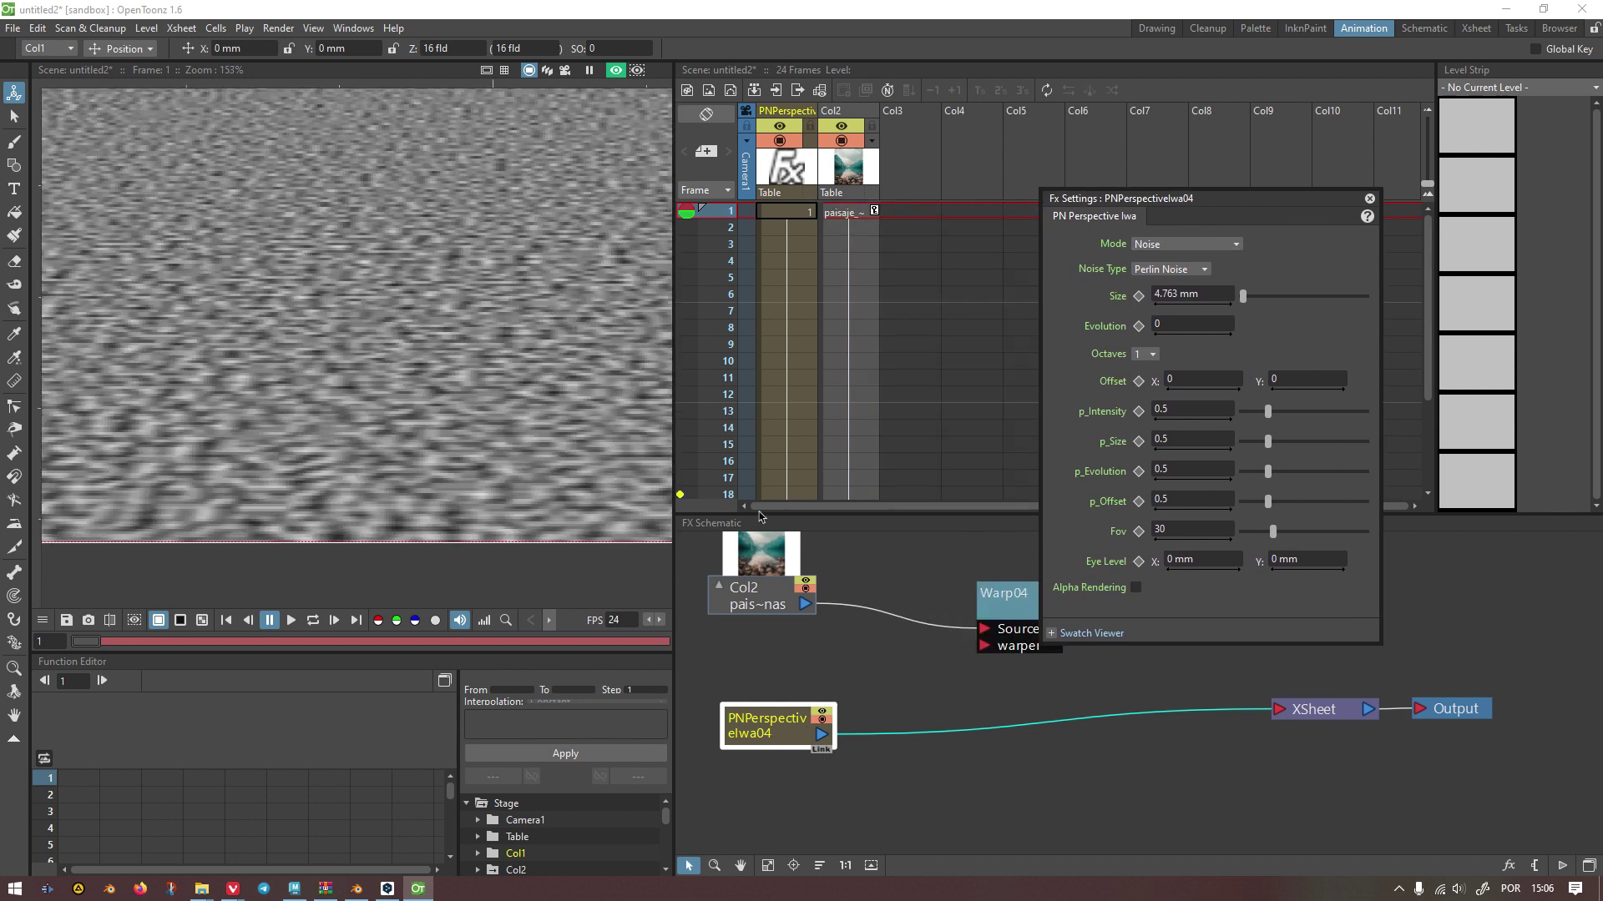
{"action": "scroll", "coordinate": [570, 473], "scroll_direction": "down", "scroll_amount": 3}
{"action": "scroll", "coordinate": [365, 330], "scroll_direction": "up", "scroll_amount": 3}
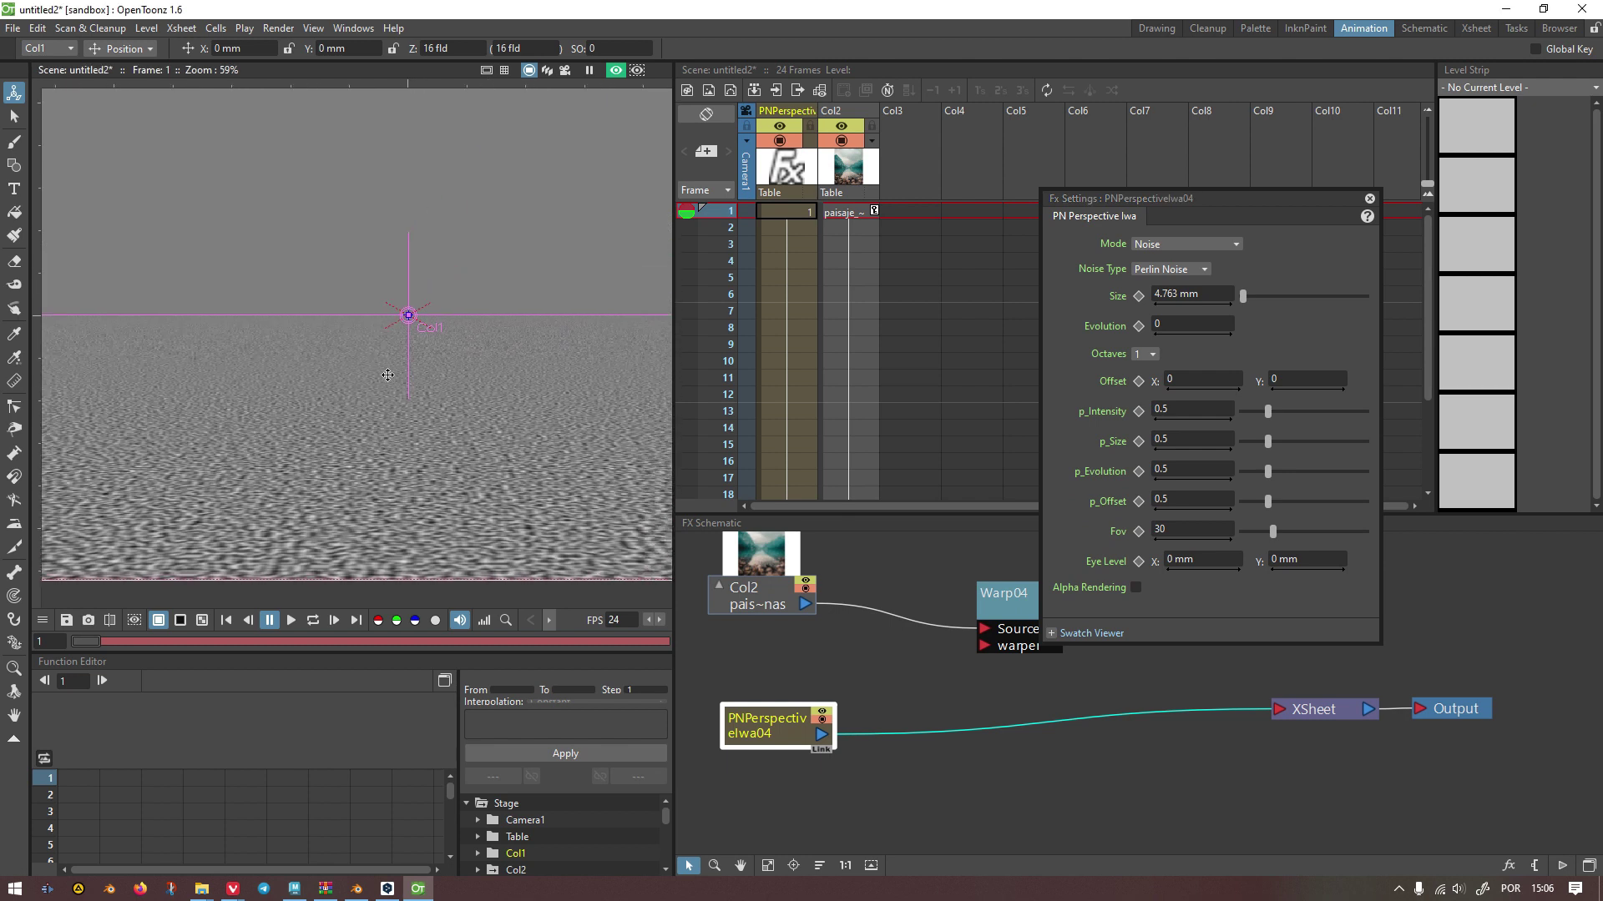
{"action": "scroll", "coordinate": [364, 330], "scroll_direction": "up", "scroll_amount": 3}
{"action": "scroll", "coordinate": [366, 257], "scroll_direction": "down", "scroll_amount": 7}
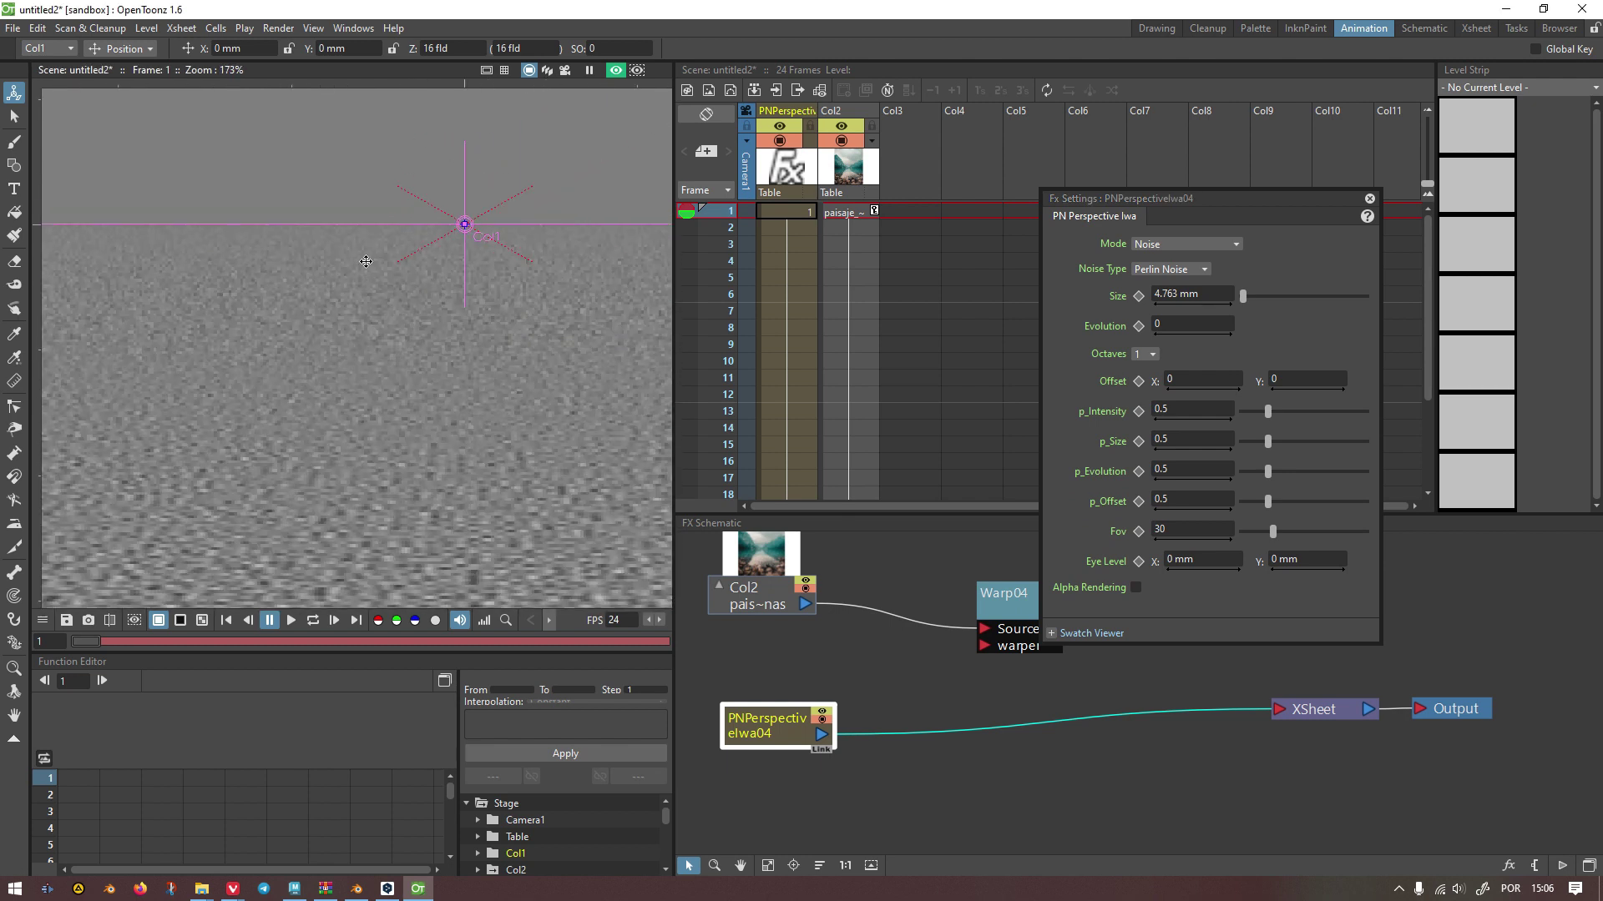
{"action": "scroll", "coordinate": [333, 425], "scroll_direction": "down", "scroll_amount": 2}
{"action": "scroll", "coordinate": [341, 367], "scroll_direction": "up", "scroll_amount": 1}
{"action": "scroll", "coordinate": [364, 372], "scroll_direction": "down", "scroll_amount": 2}
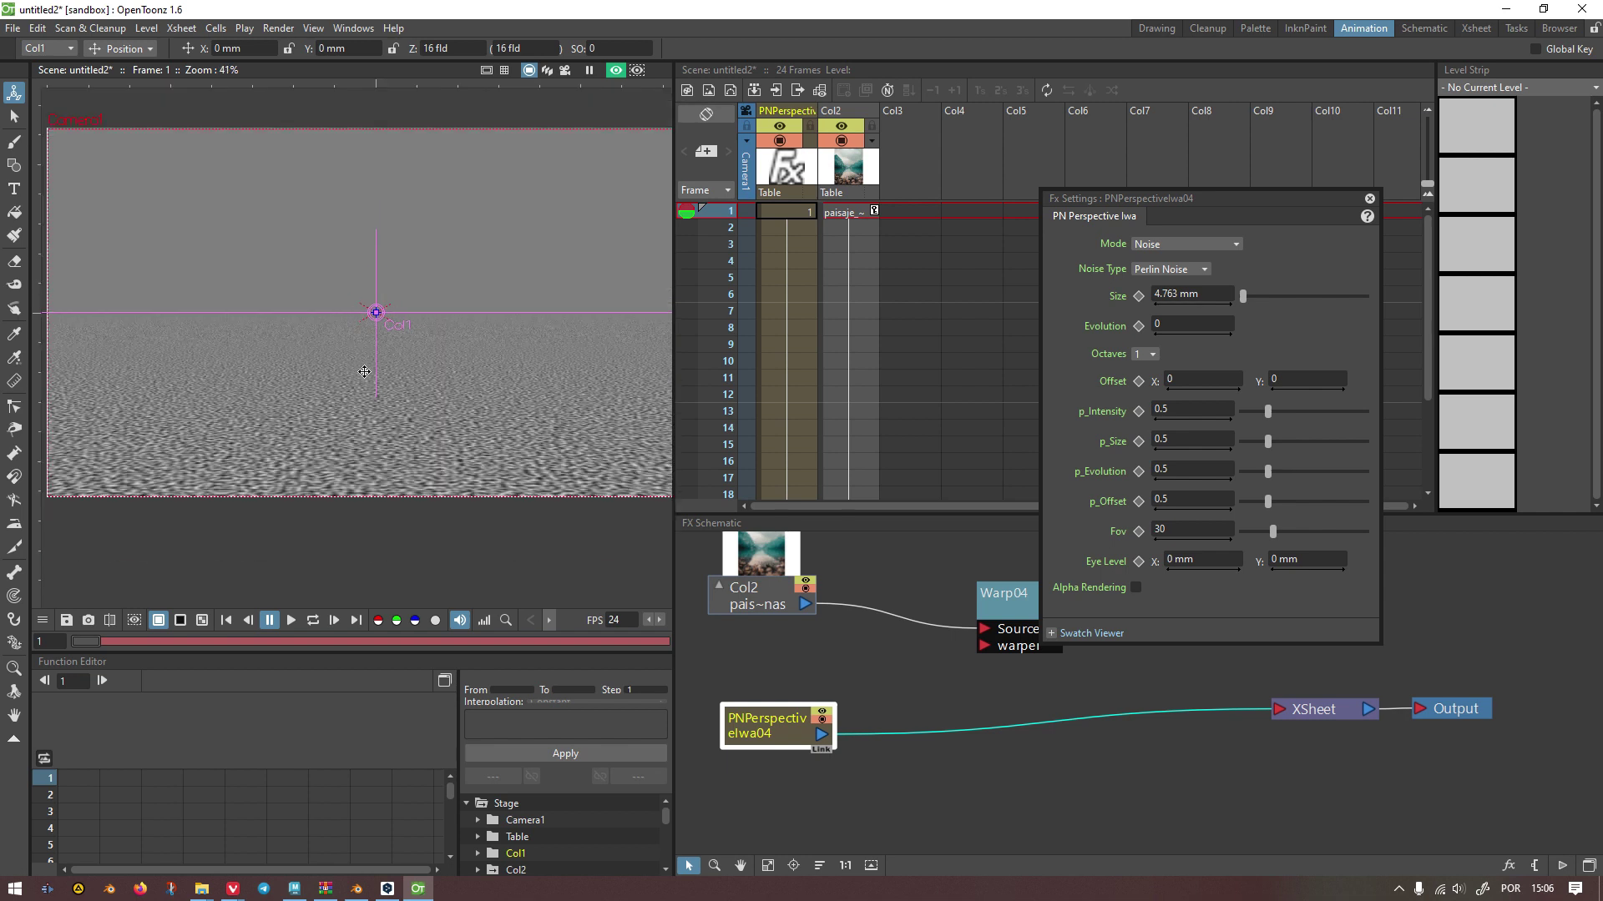
{"action": "left_click_drag", "start_coordinate": [431, 384], "coordinate": [384, 408]}
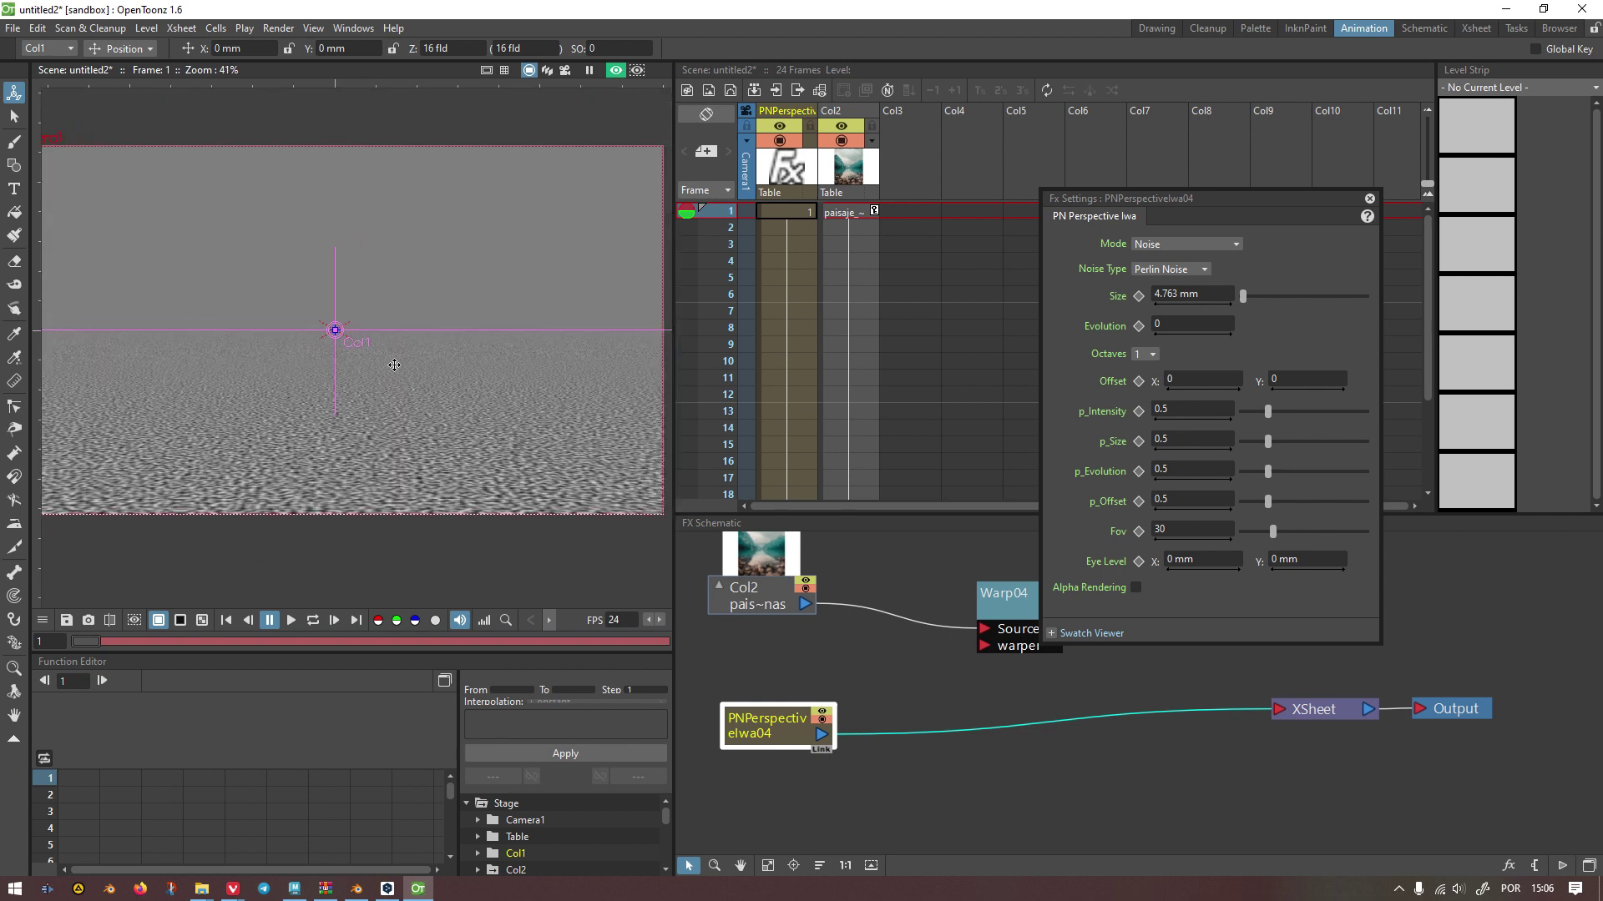
Step: Inspect the scene in 3D view with the preview off and the view rotated, and return to a previewed camera view
{"action": "left_click", "coordinate": [548, 70]}
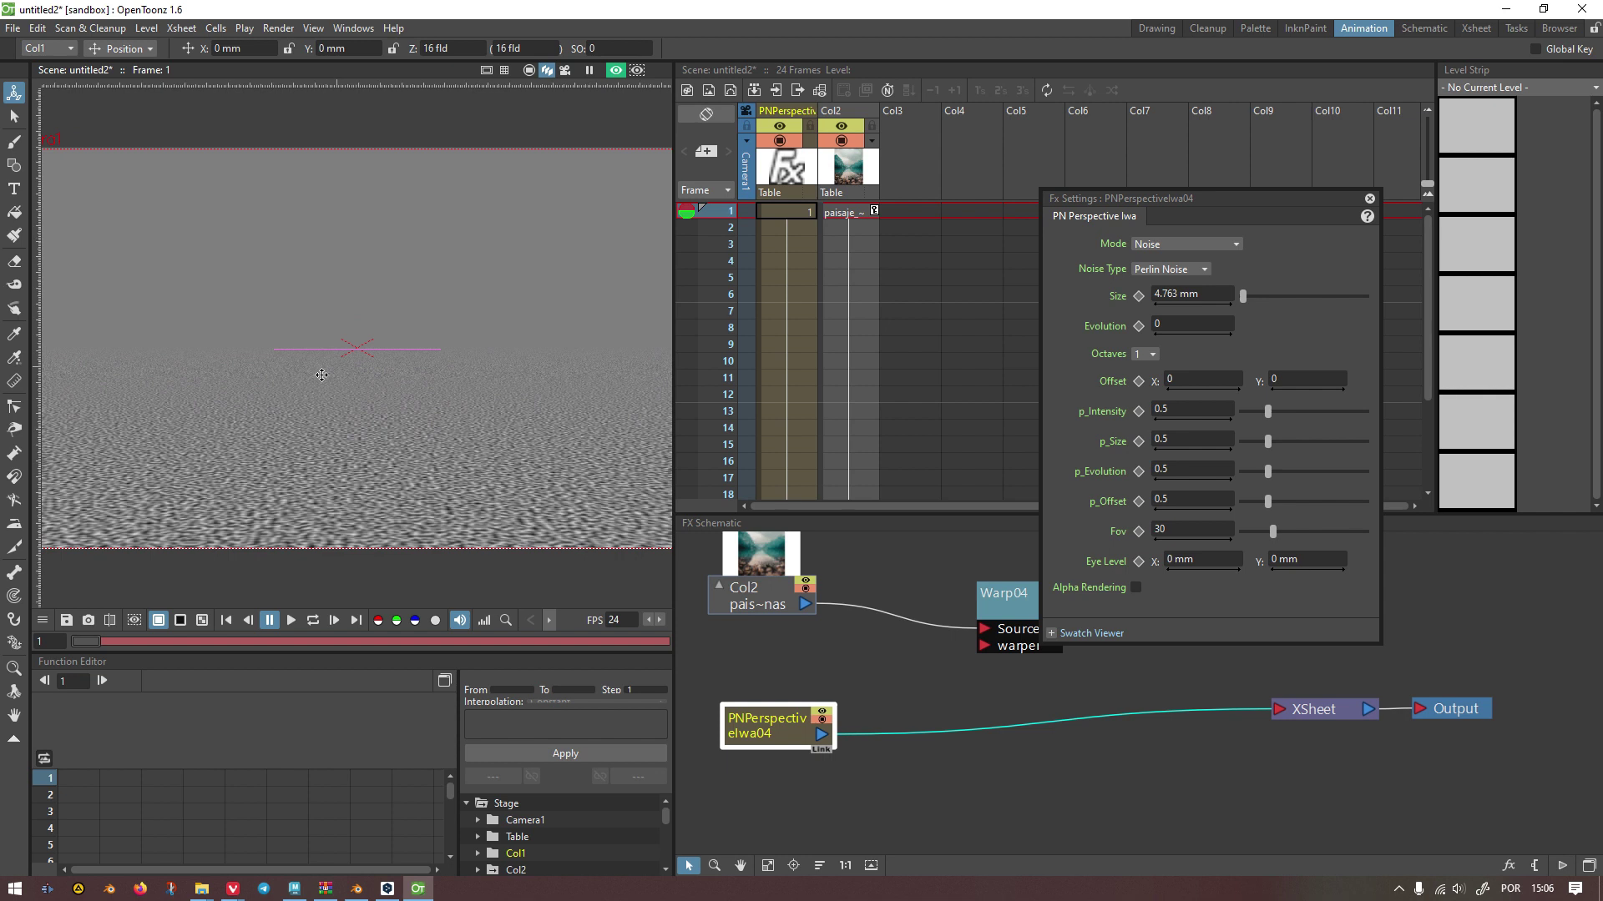
{"action": "left_click", "coordinate": [529, 70]}
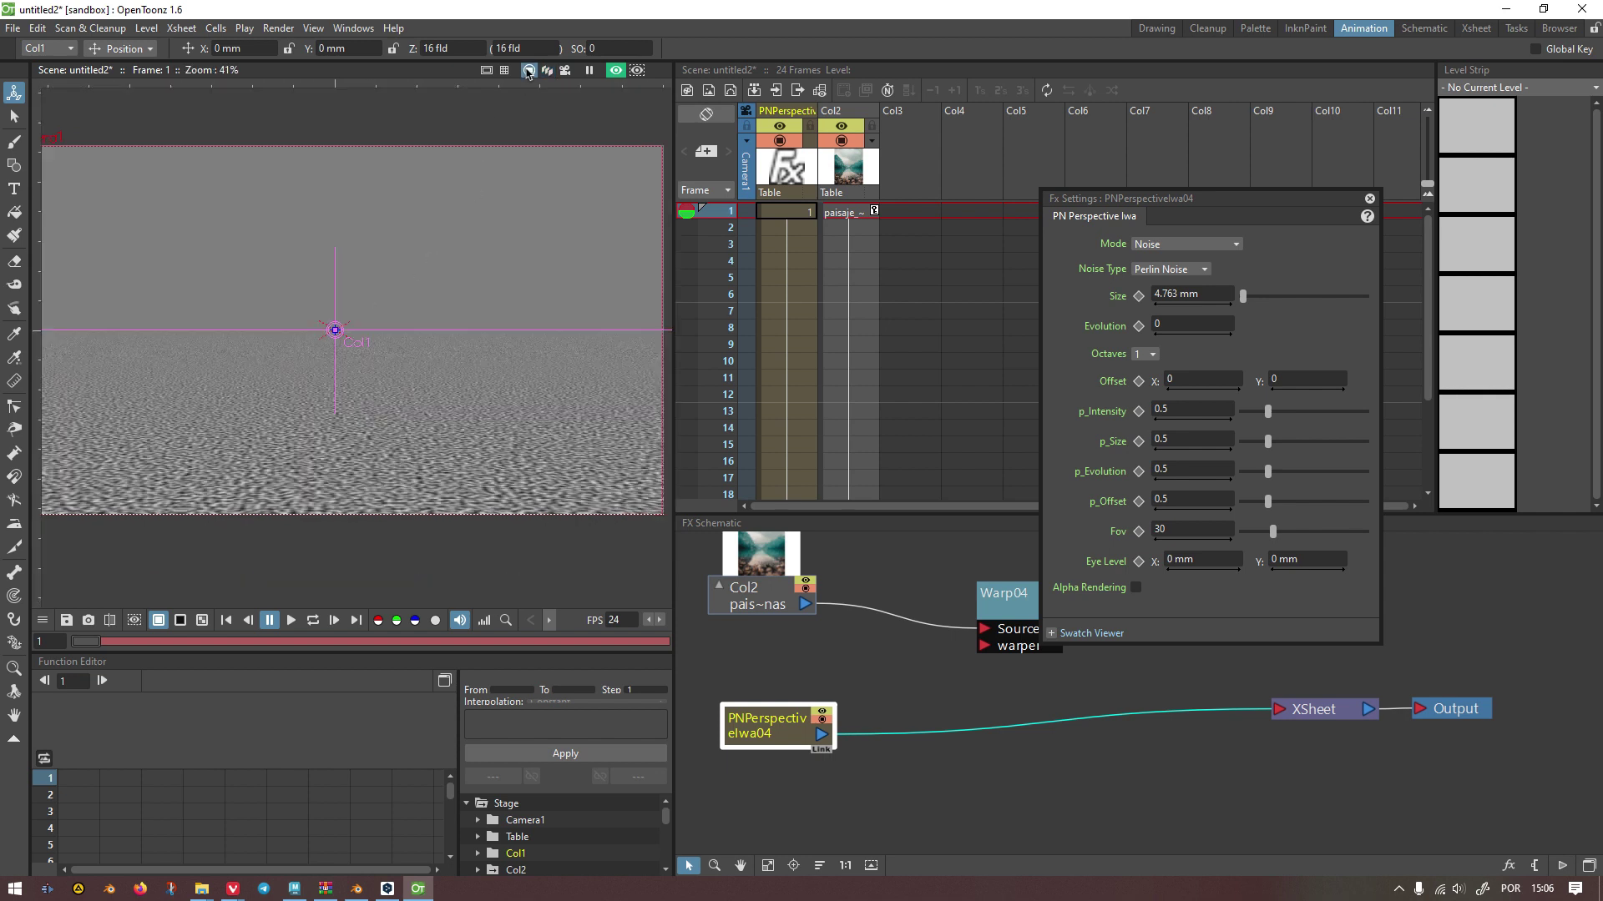
{"action": "left_click", "coordinate": [547, 70]}
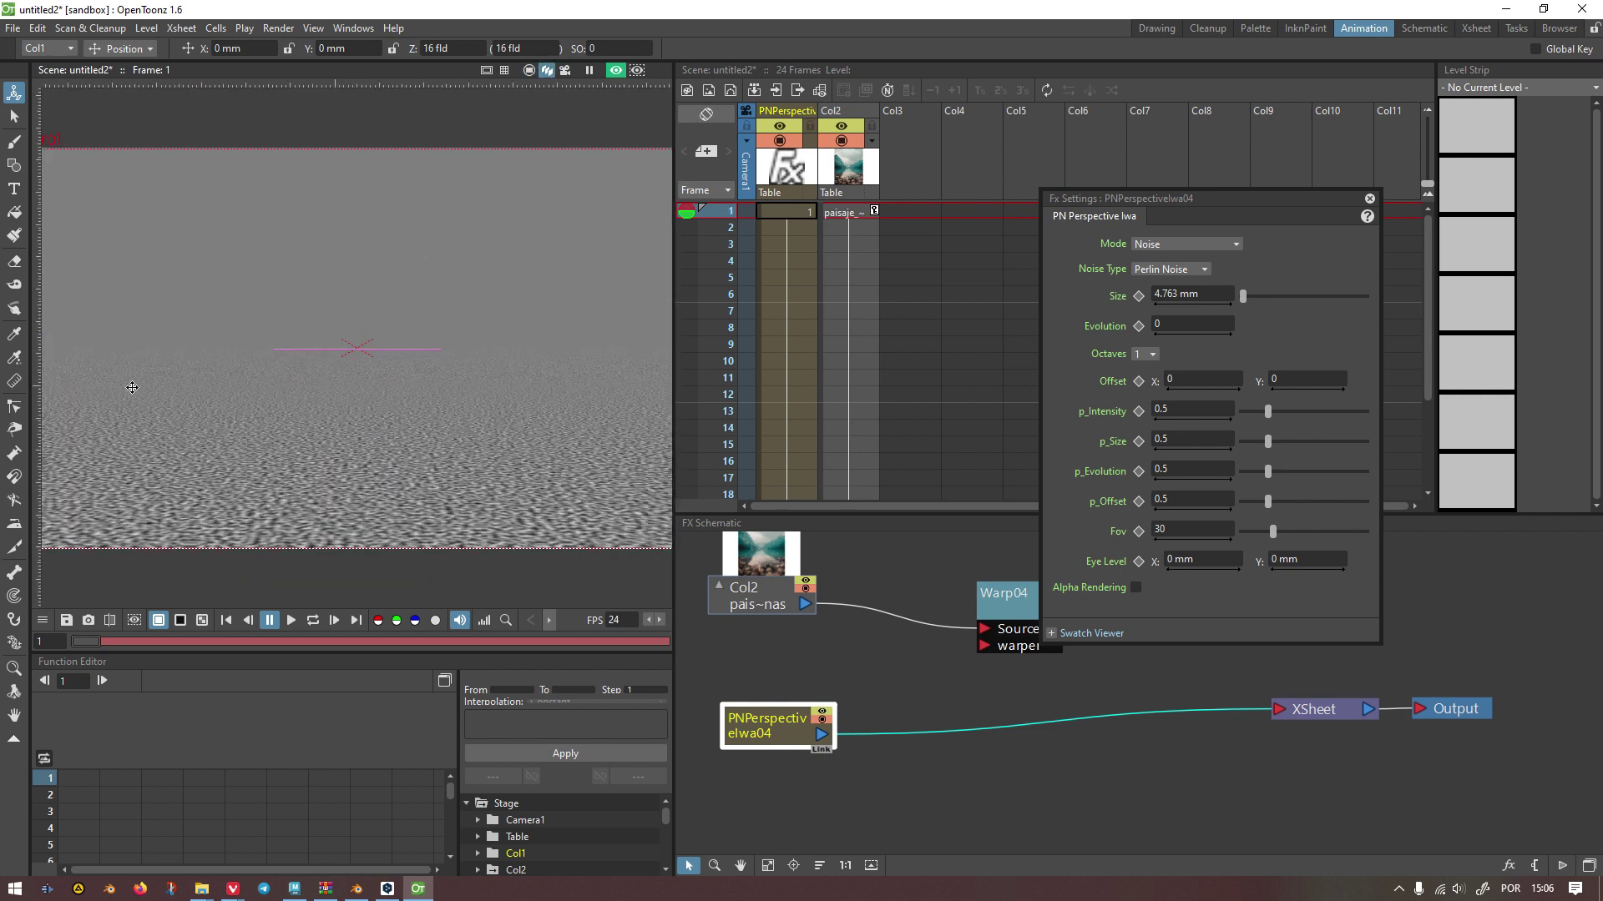
{"action": "left_click", "coordinate": [13, 692]}
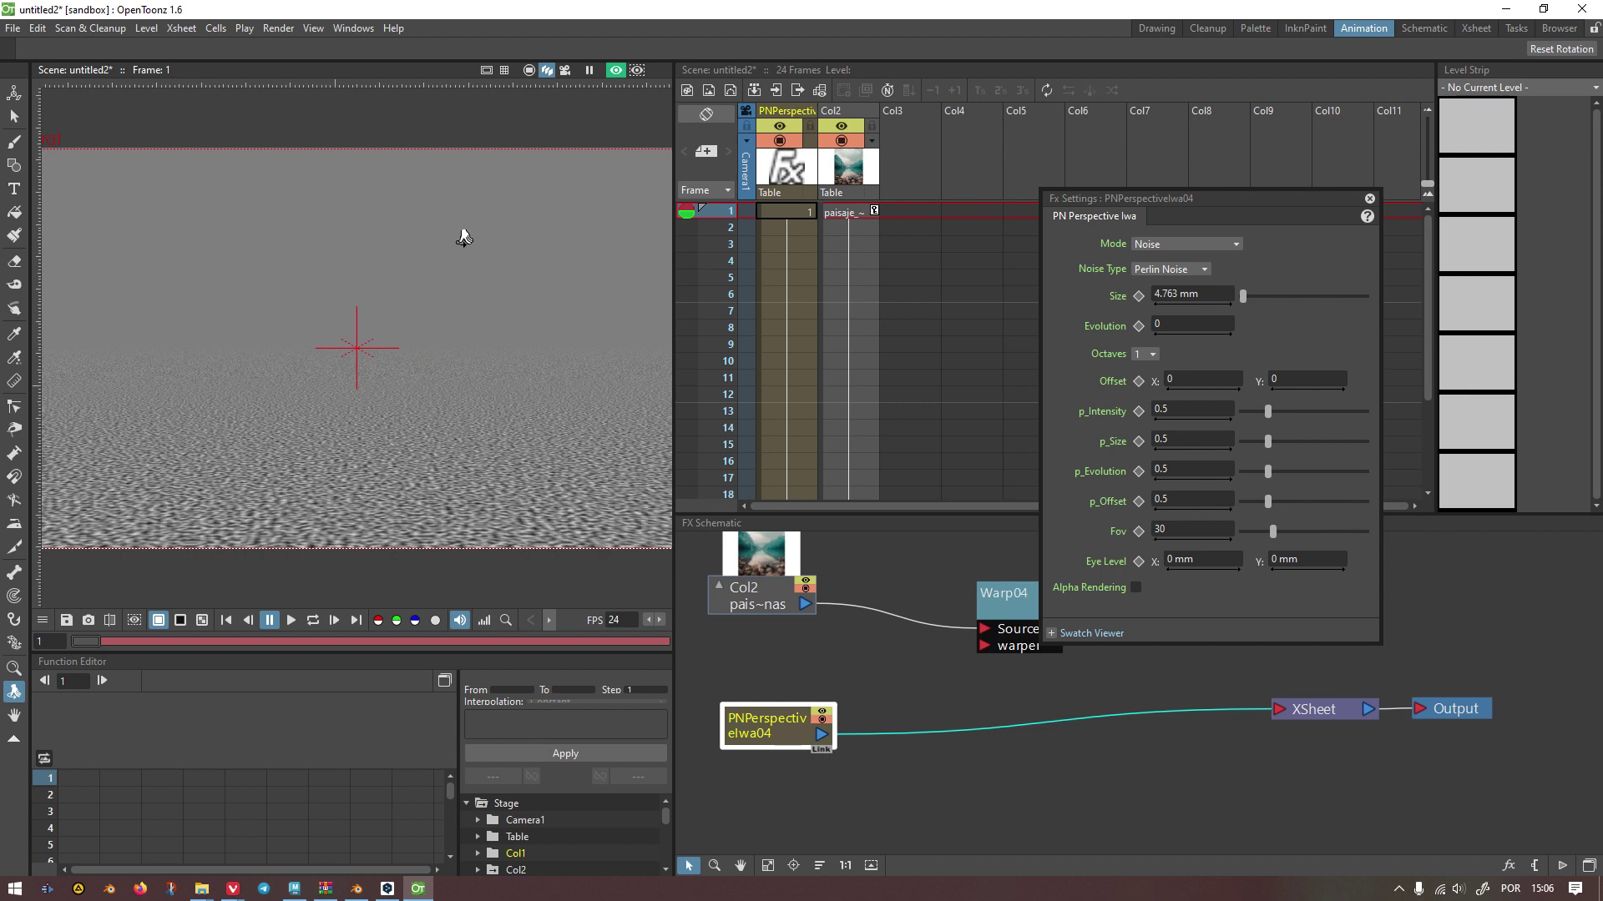
{"action": "left_click", "coordinate": [615, 70]}
{"action": "left_click_drag", "start_coordinate": [252, 348], "coordinate": [387, 318]}
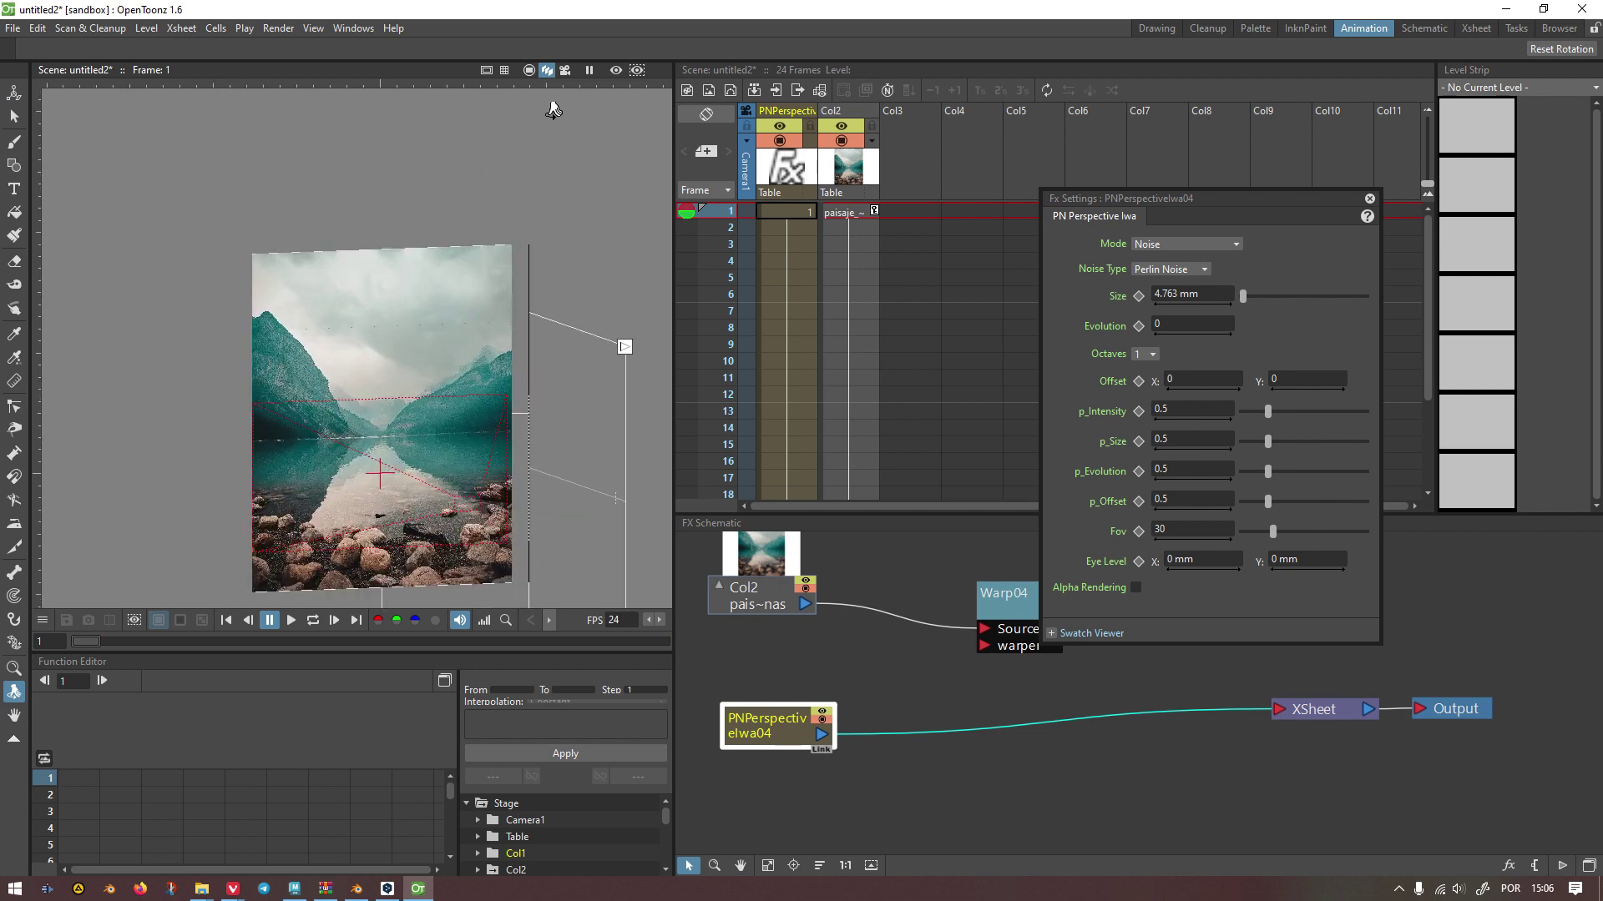
{"action": "left_click", "coordinate": [565, 70]}
{"action": "left_click", "coordinate": [615, 70]}
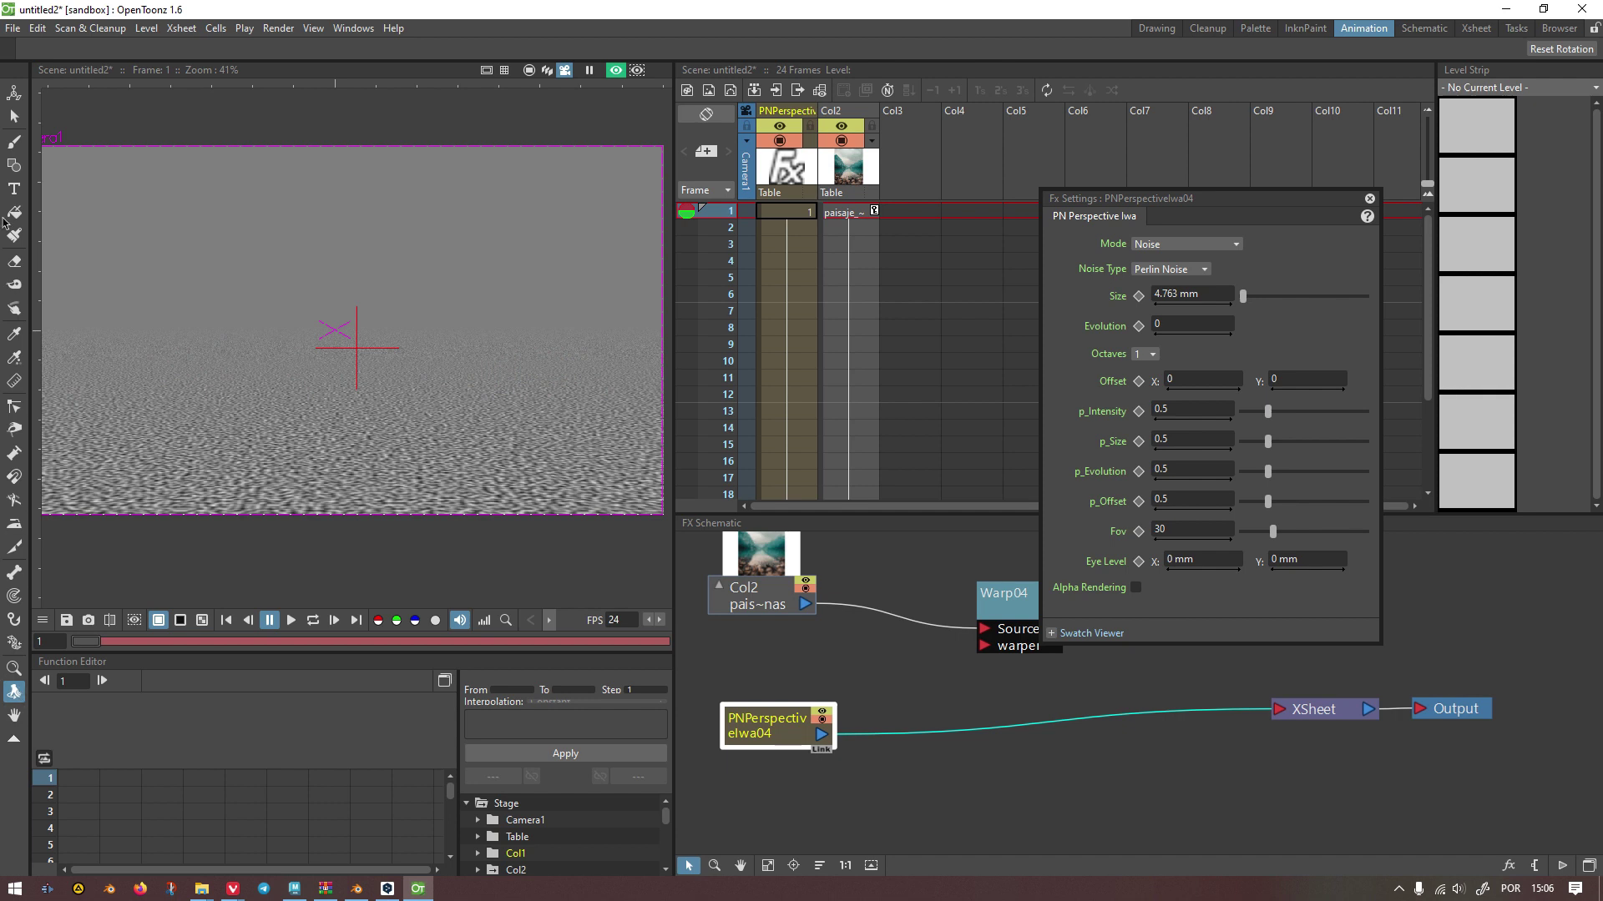
Step: With the Animate tool, raise the perspective noise's Eye Level point above the centre to about X -0.56 mm, Y 29.5 mm
{"action": "left_click", "coordinate": [13, 92]}
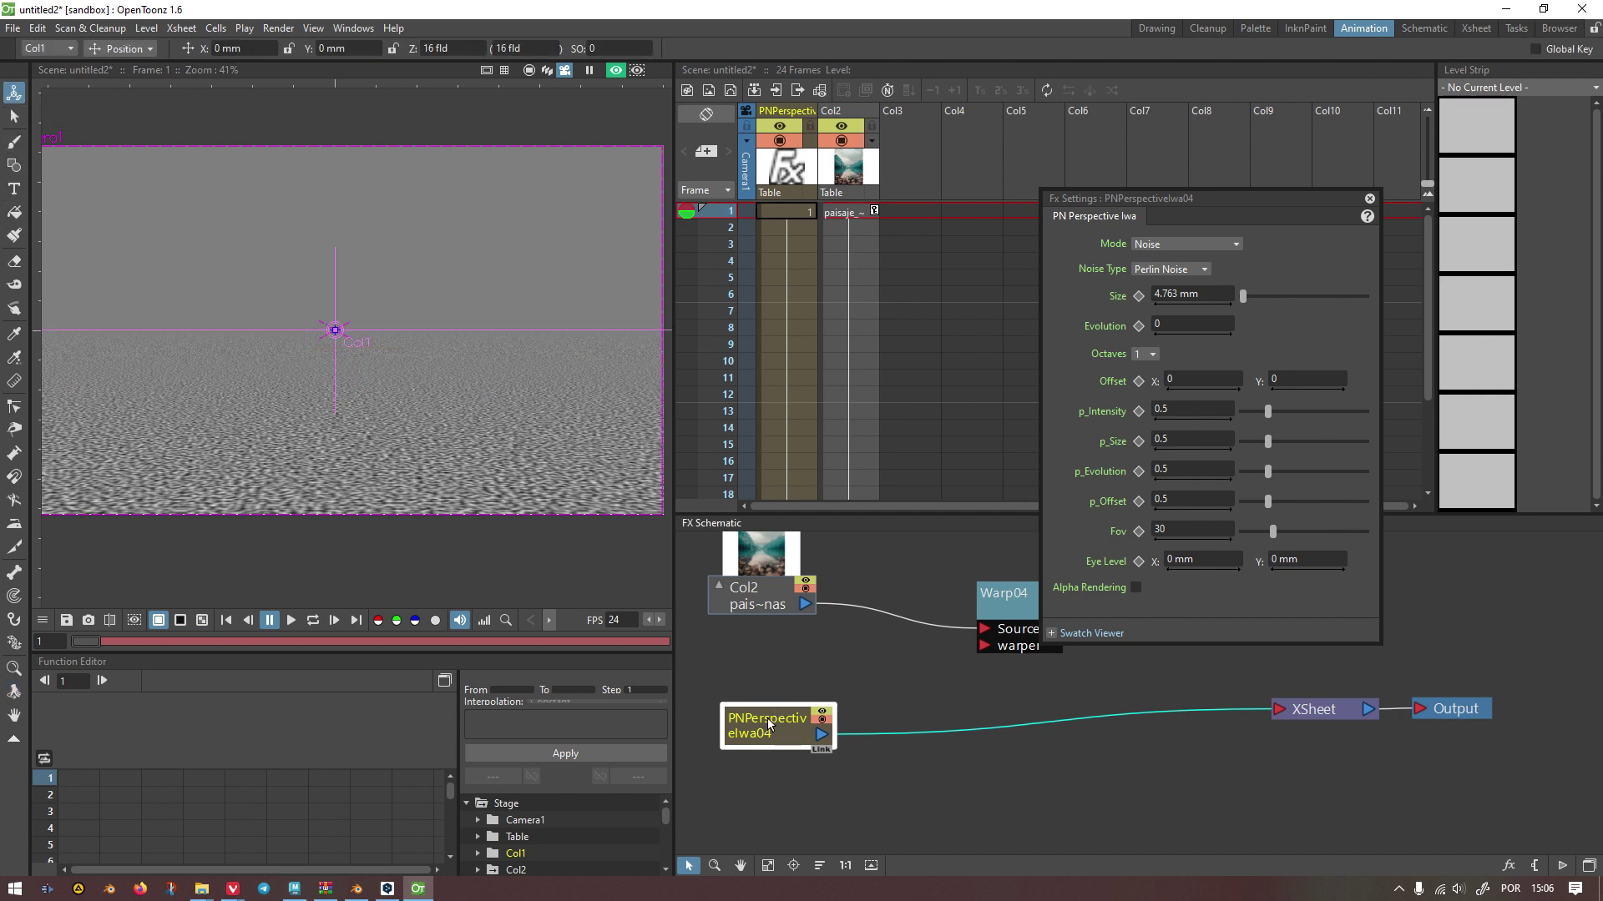
{"action": "left_click_drag", "start_coordinate": [769, 724], "coordinate": [760, 732]}
{"action": "scroll", "coordinate": [333, 331], "scroll_direction": "up", "scroll_amount": 1}
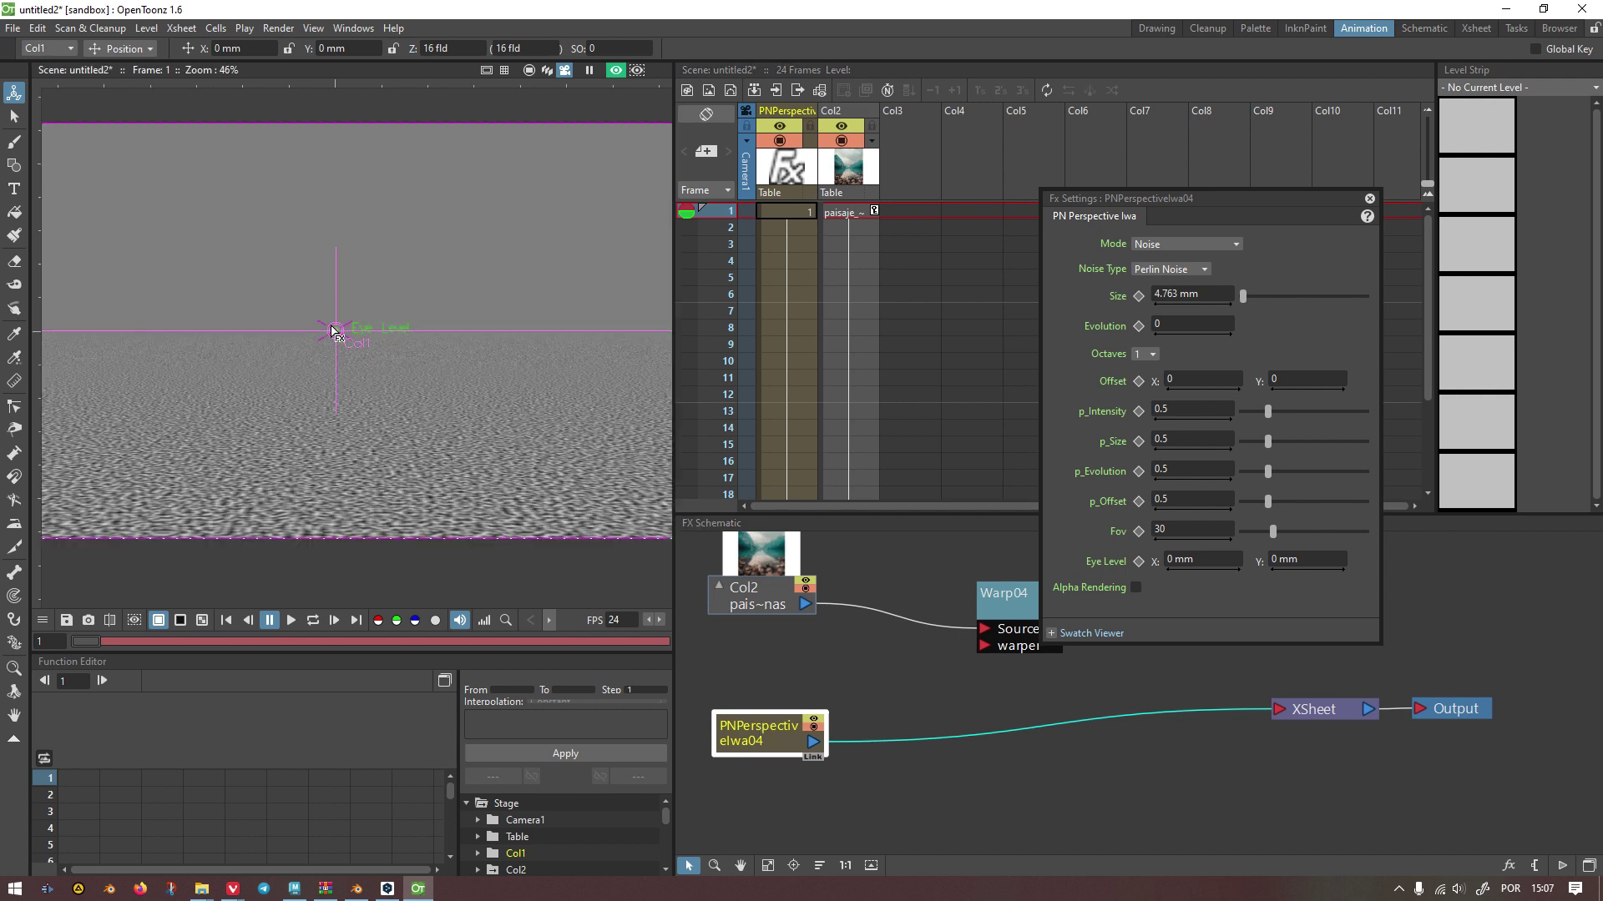
{"action": "scroll", "coordinate": [333, 331], "scroll_direction": "up", "scroll_amount": 4}
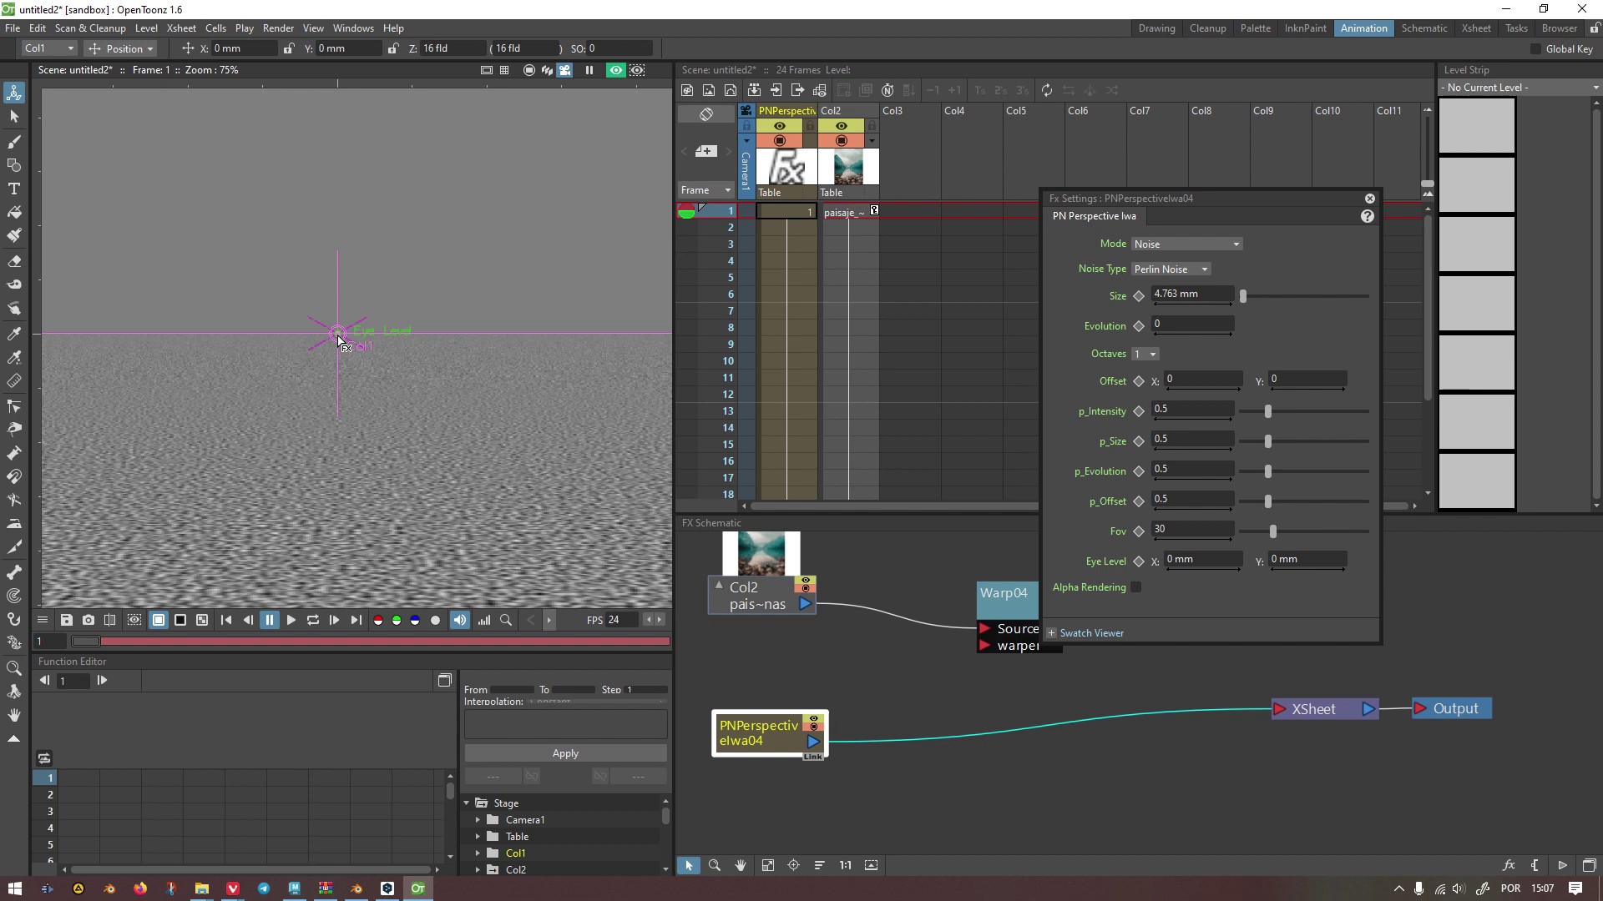
{"action": "scroll", "coordinate": [337, 337], "scroll_direction": "down", "scroll_amount": 5}
{"action": "left_click_drag", "start_coordinate": [337, 336], "coordinate": [336, 288]}
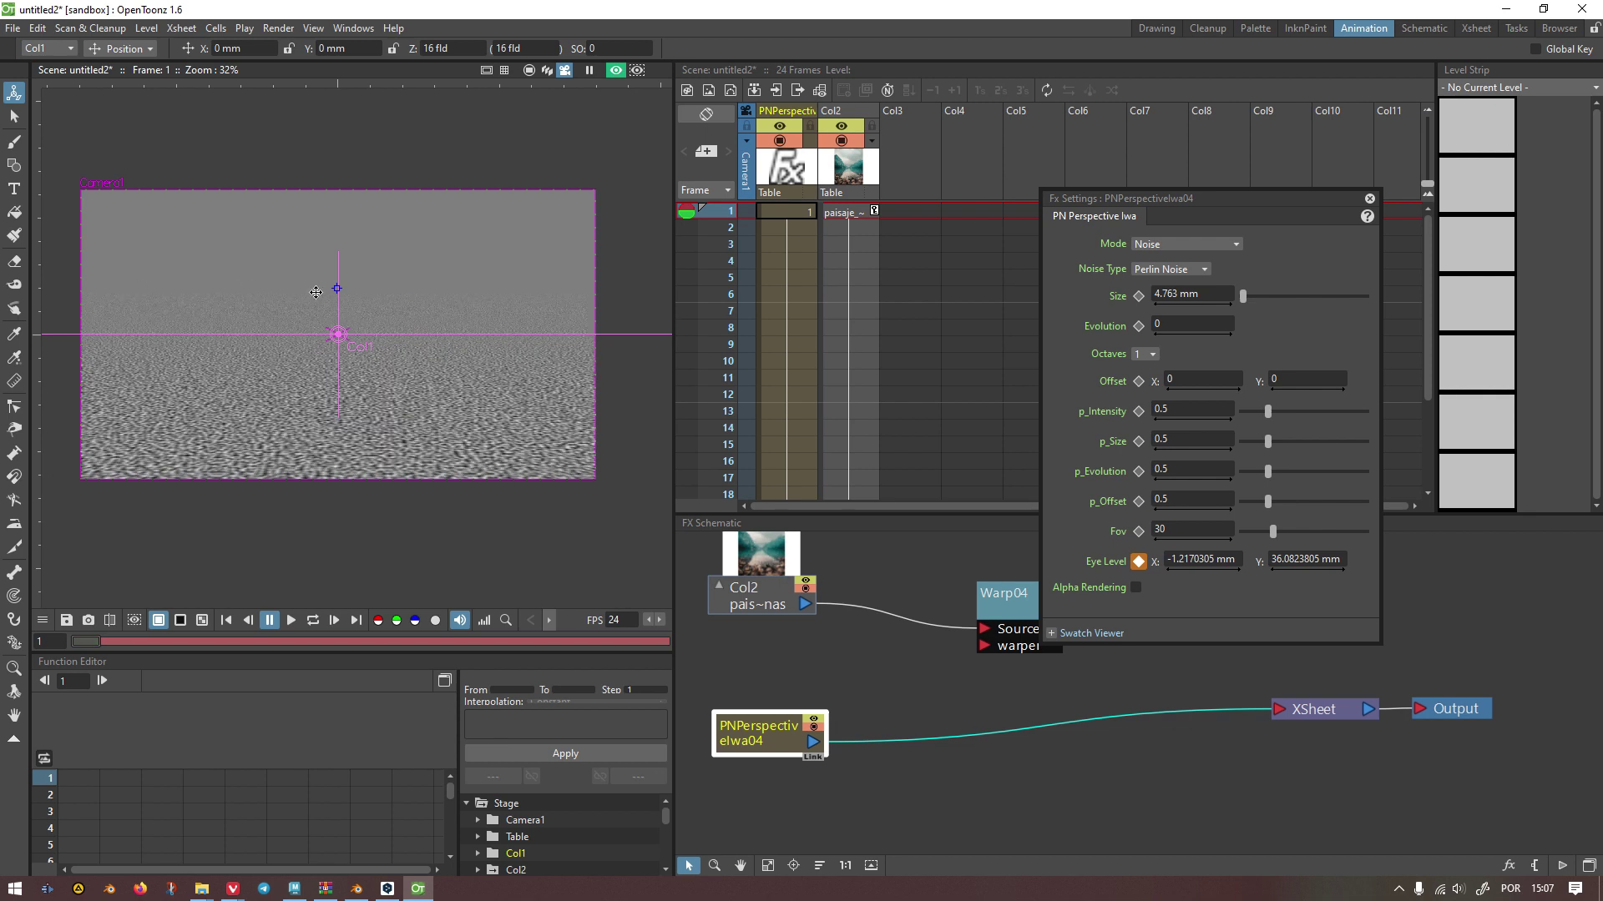
{"action": "left_click_drag", "start_coordinate": [340, 298], "coordinate": [347, 281]}
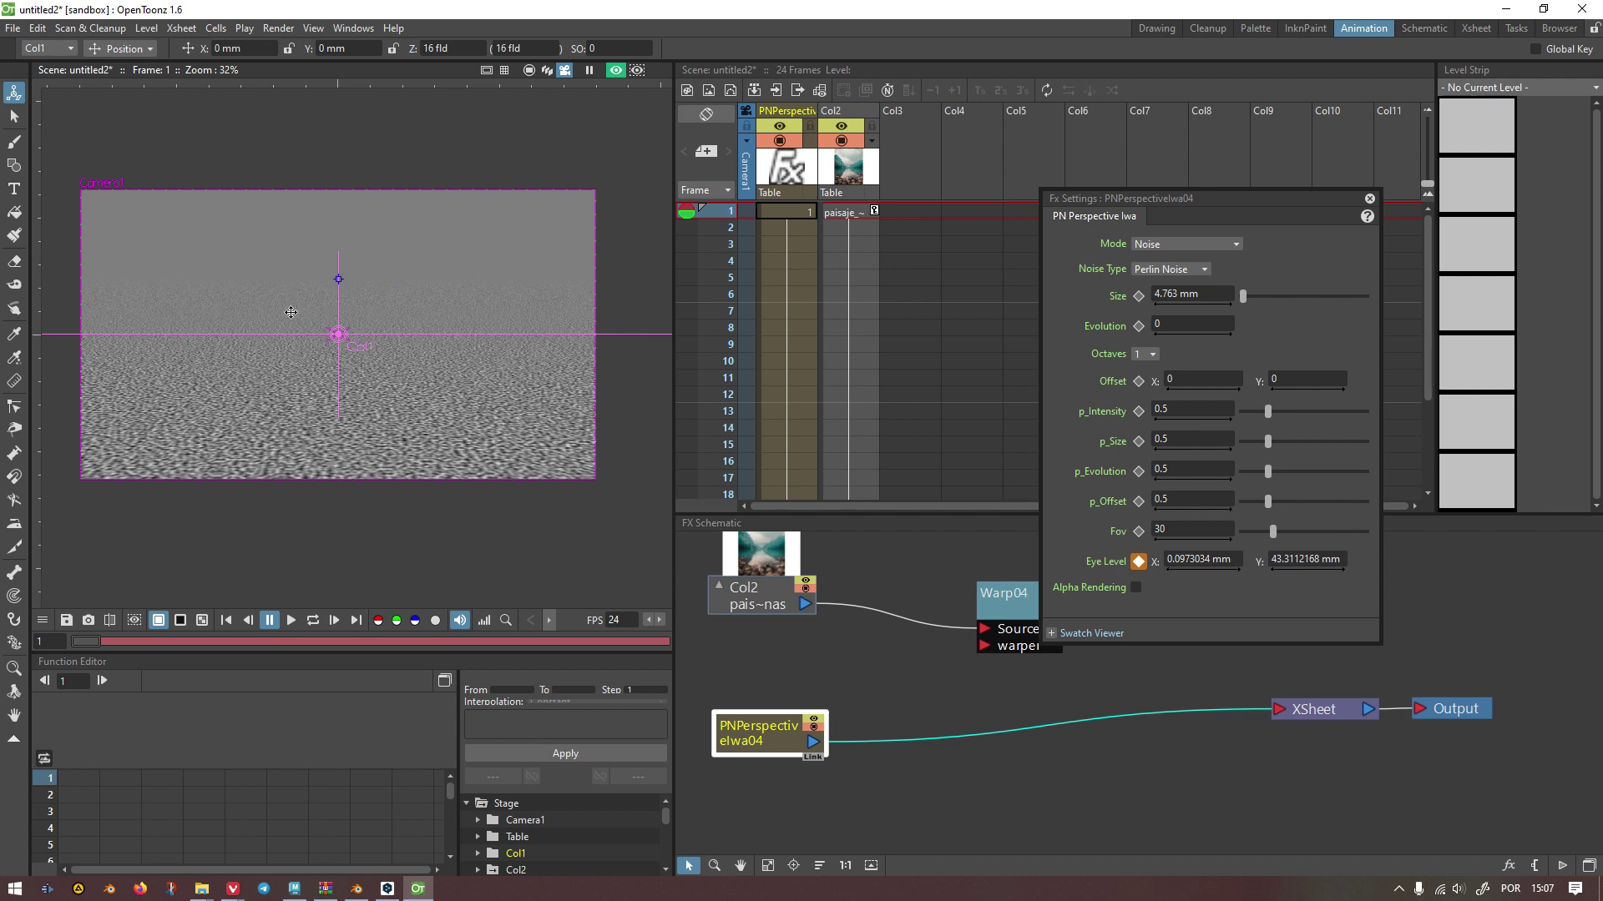
{"action": "mouse_move", "coordinate": [340, 282]}
{"action": "left_mouse_down"}
{"action": "mouse_move", "coordinate": [343, 334]}
{"action": "mouse_move", "coordinate": [337, 297]}
{"action": "left_mouse_up"}
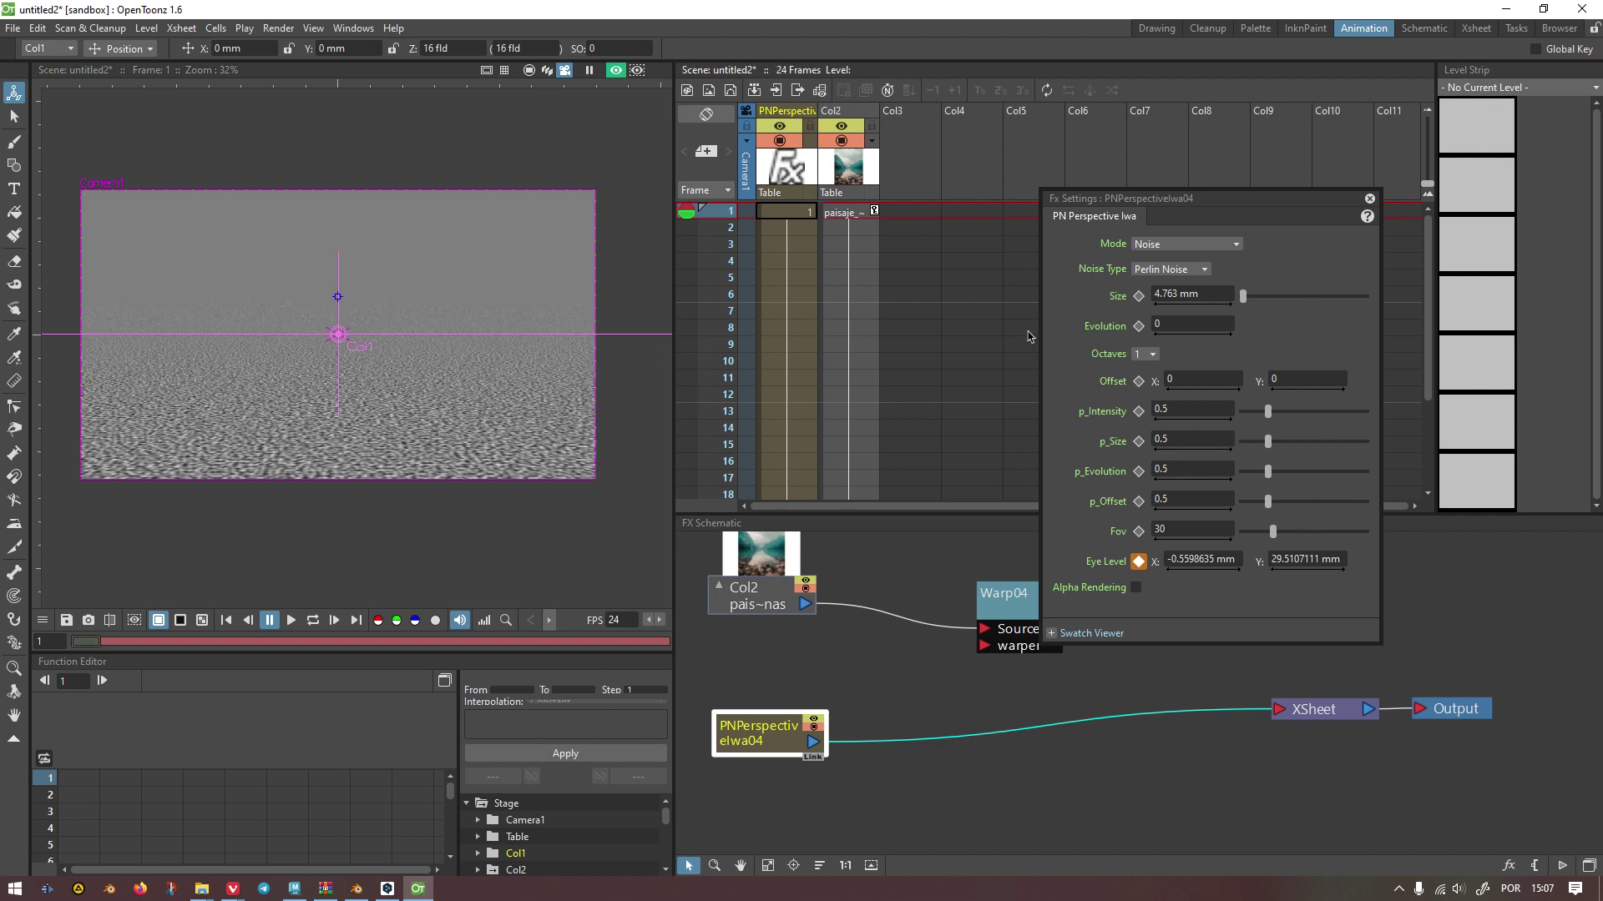
Step: Move the effect settings clear of the nodes and connect the Warp node's output to XSheet
{"action": "left_click_drag", "start_coordinate": [1167, 215], "coordinate": [1220, 95]}
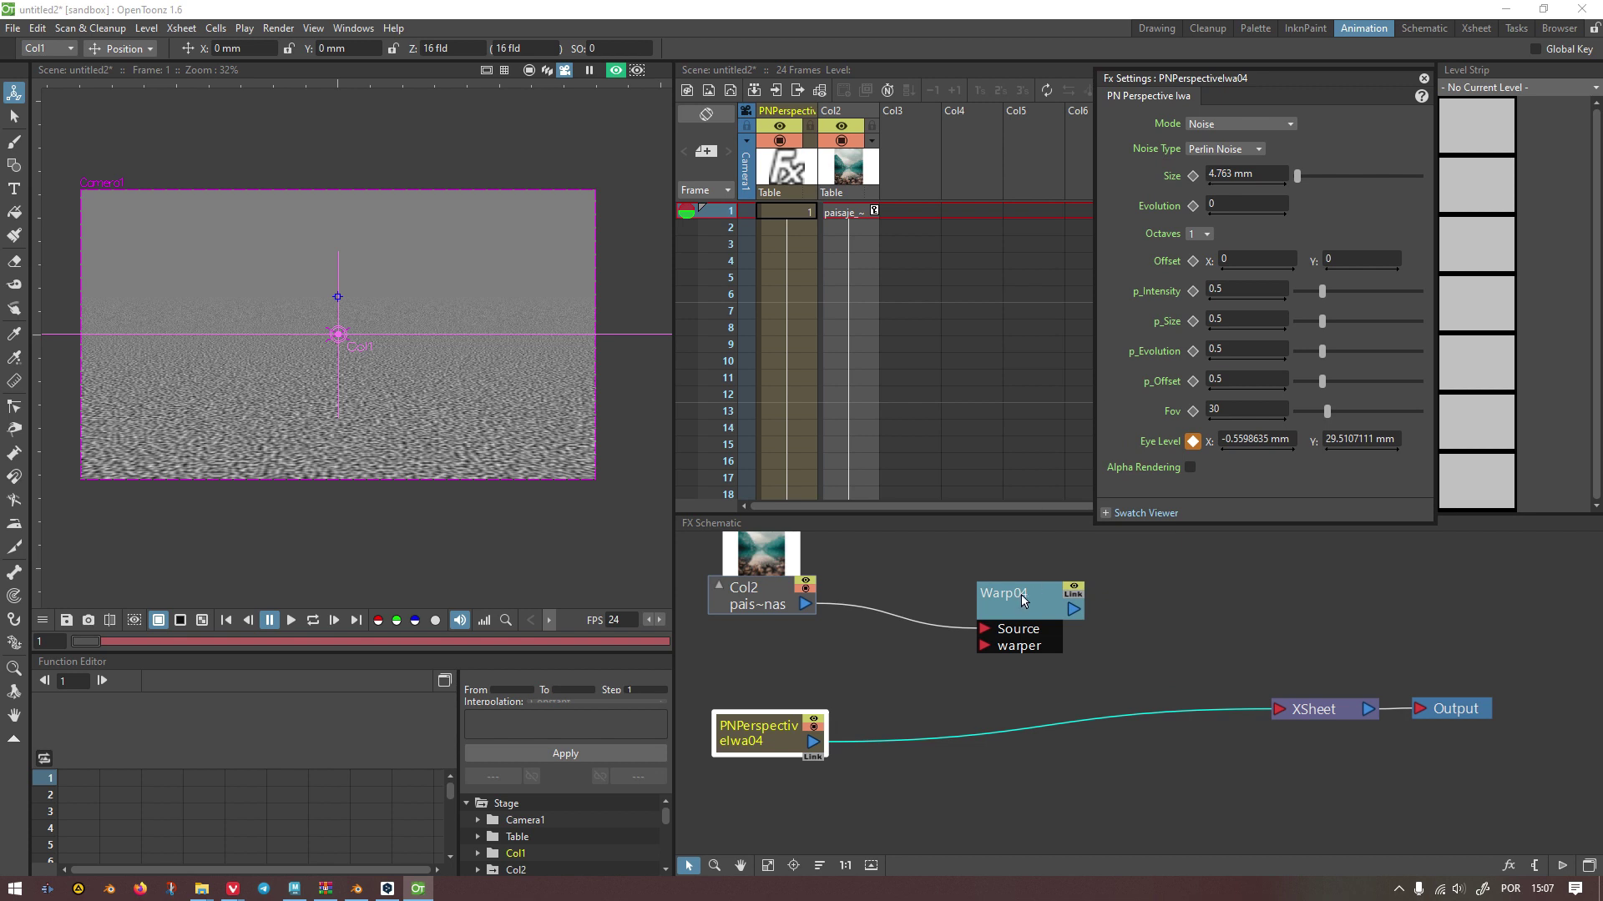
{"action": "left_click", "coordinate": [1077, 614]}
{"action": "left_click_drag", "start_coordinate": [1075, 612], "coordinate": [1279, 710]}
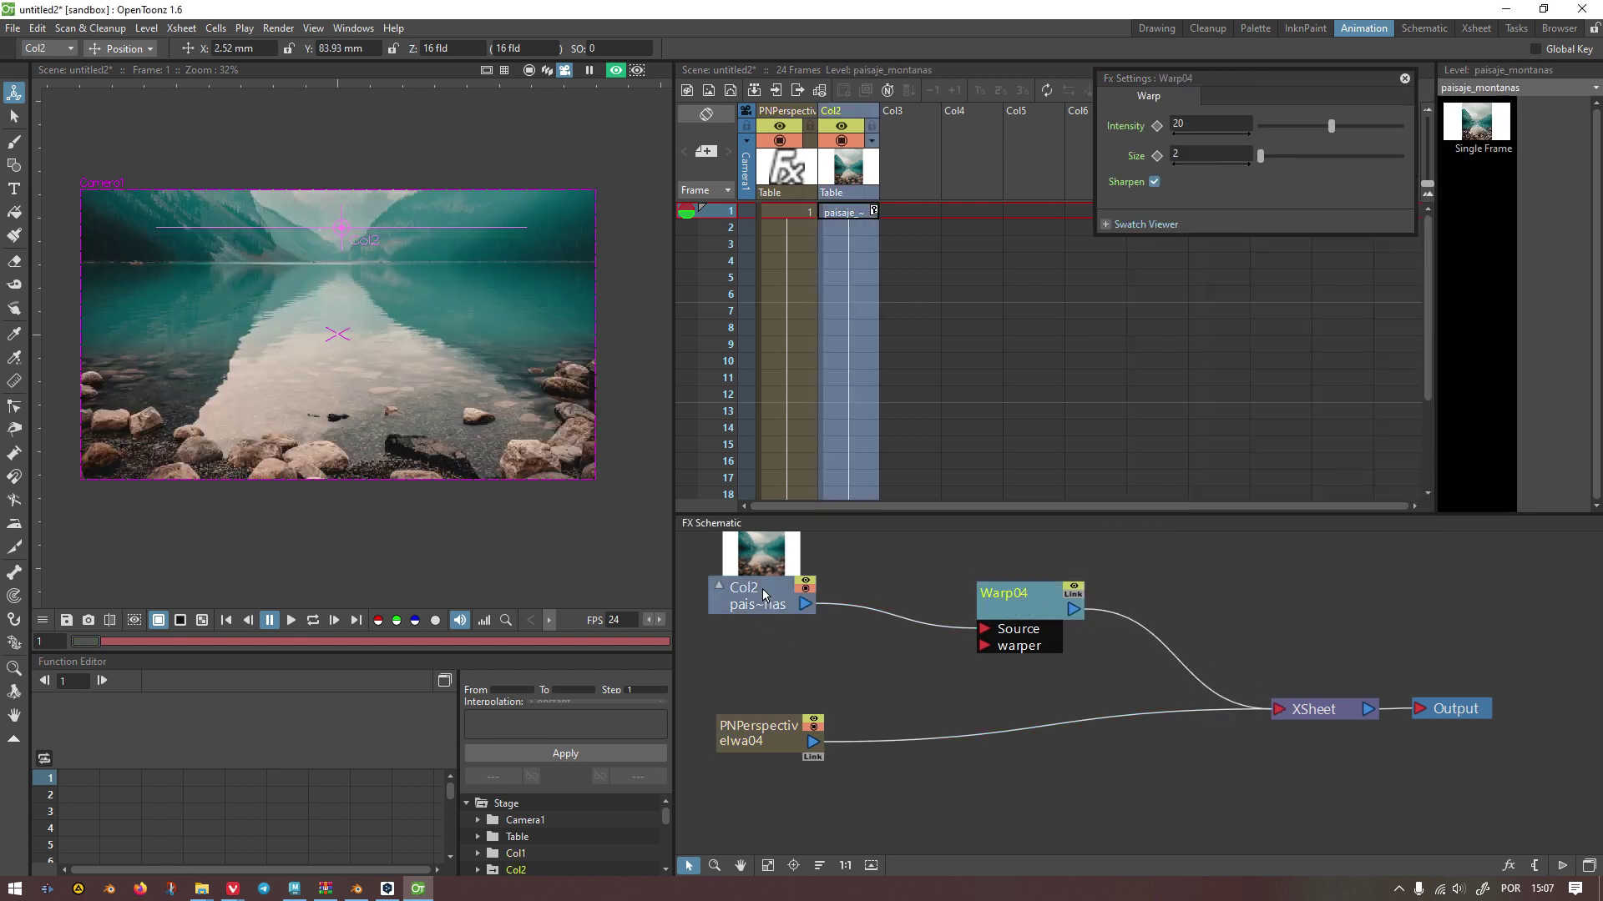
Step: Reorder the columns so the PN Perspective Iwa column comes after the landscape column
{"action": "left_click", "coordinate": [772, 166]}
{"action": "left_click", "coordinate": [846, 162]}
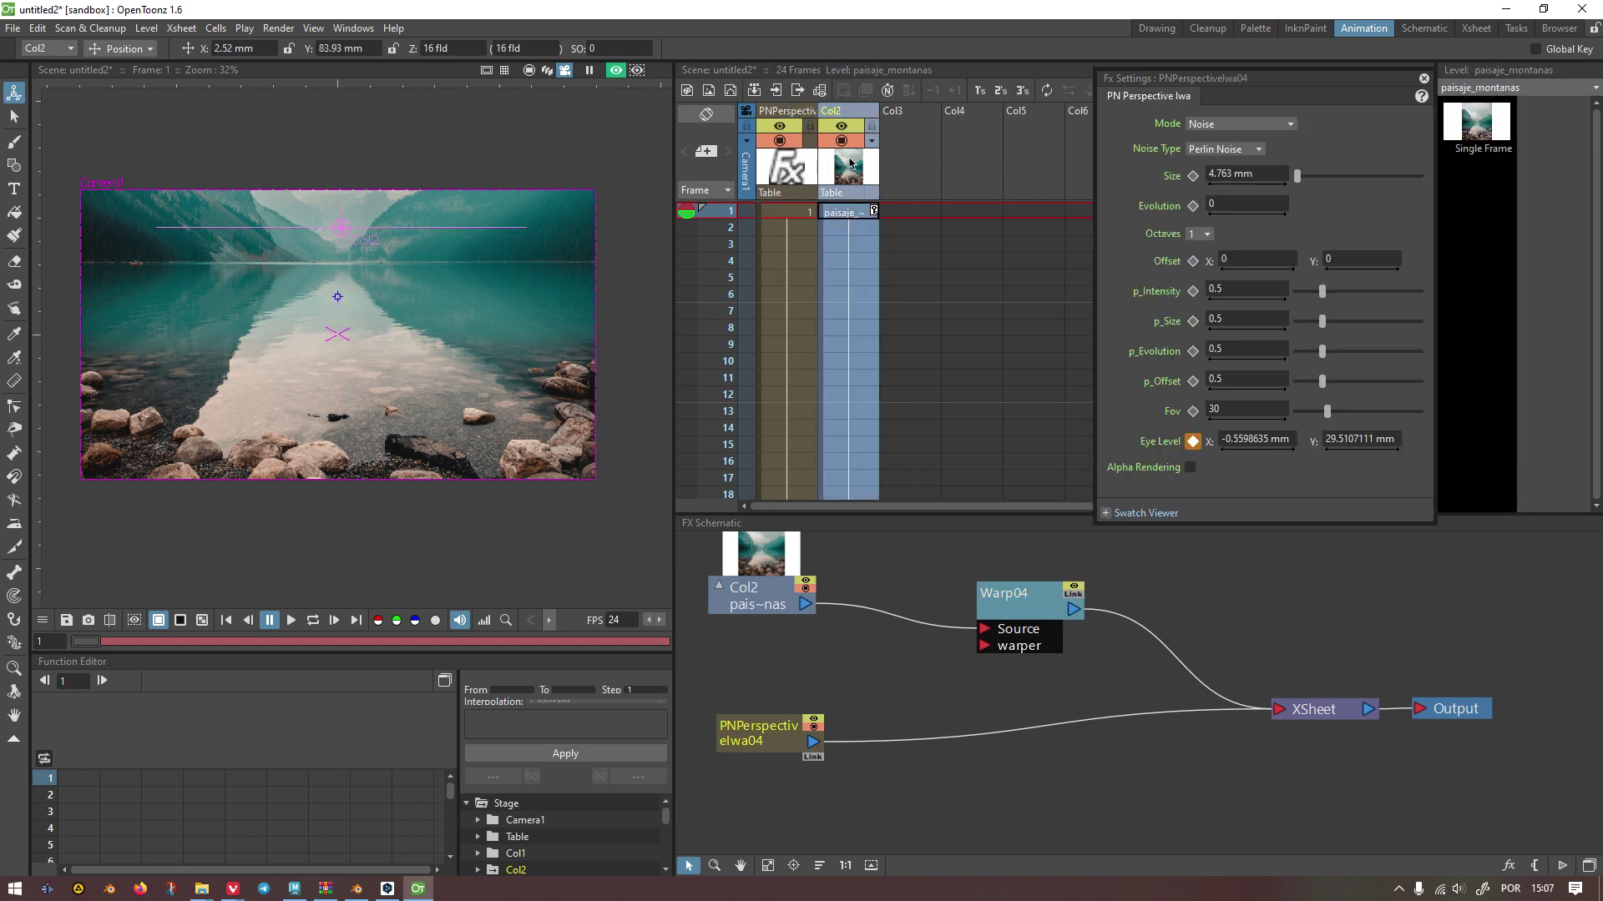
{"action": "left_click", "coordinate": [797, 112]}
{"action": "left_click_drag", "start_coordinate": [797, 112], "coordinate": [851, 114]}
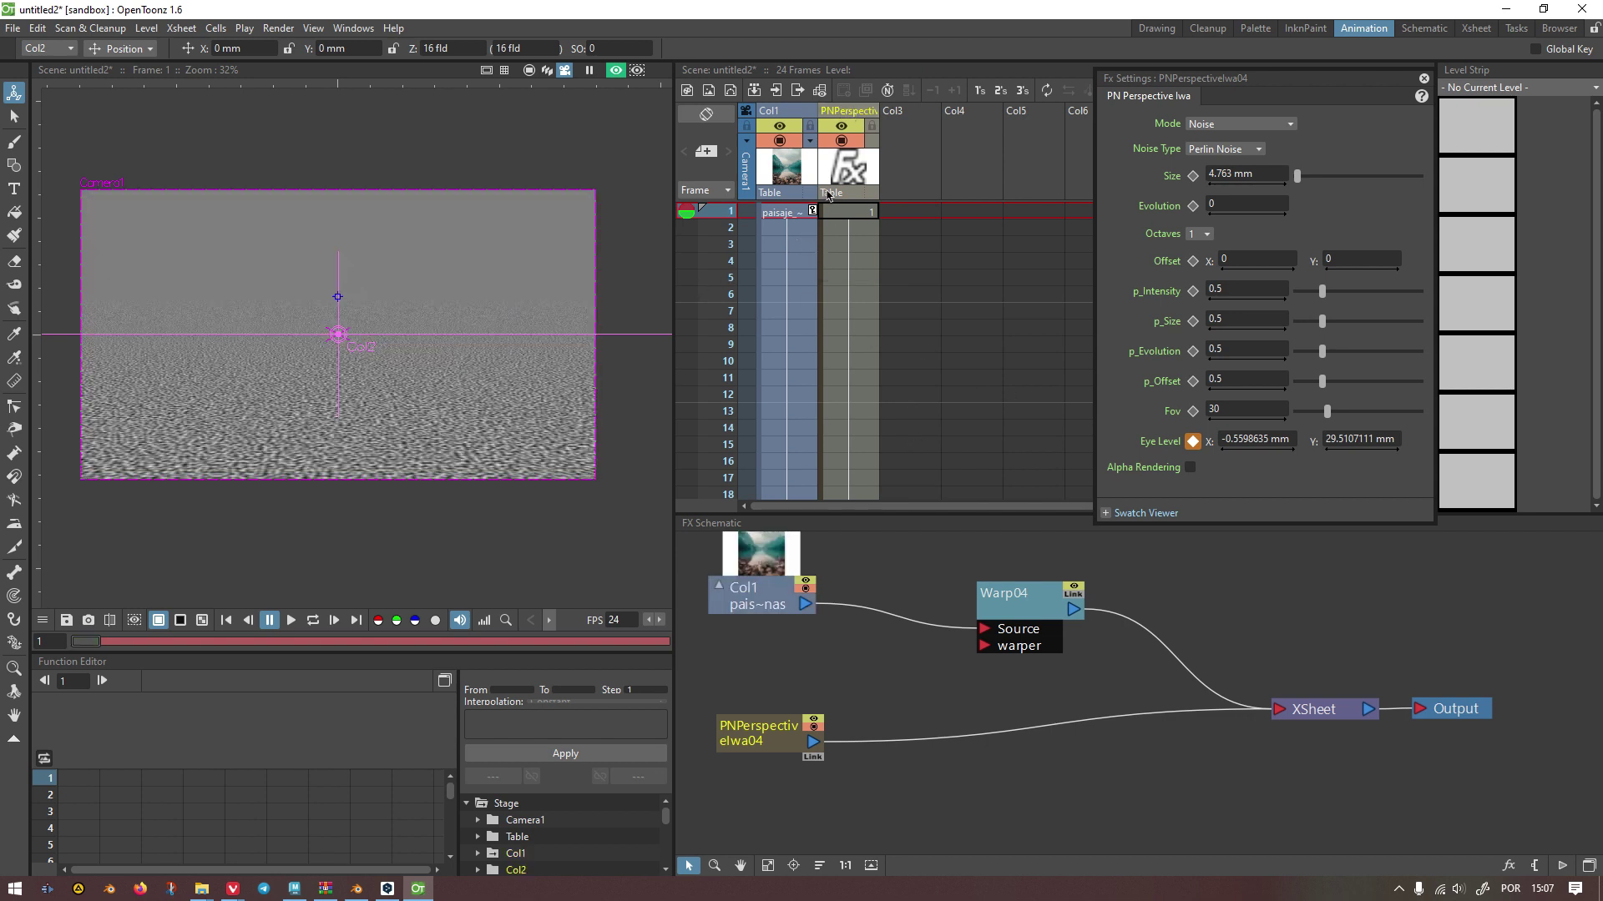
Step: Turn on Alpha Rendering, raise the Eye Level to the lake's horizon at about Y 54 mm, and turn Alpha Rendering back off
{"action": "left_click", "coordinate": [1190, 468]}
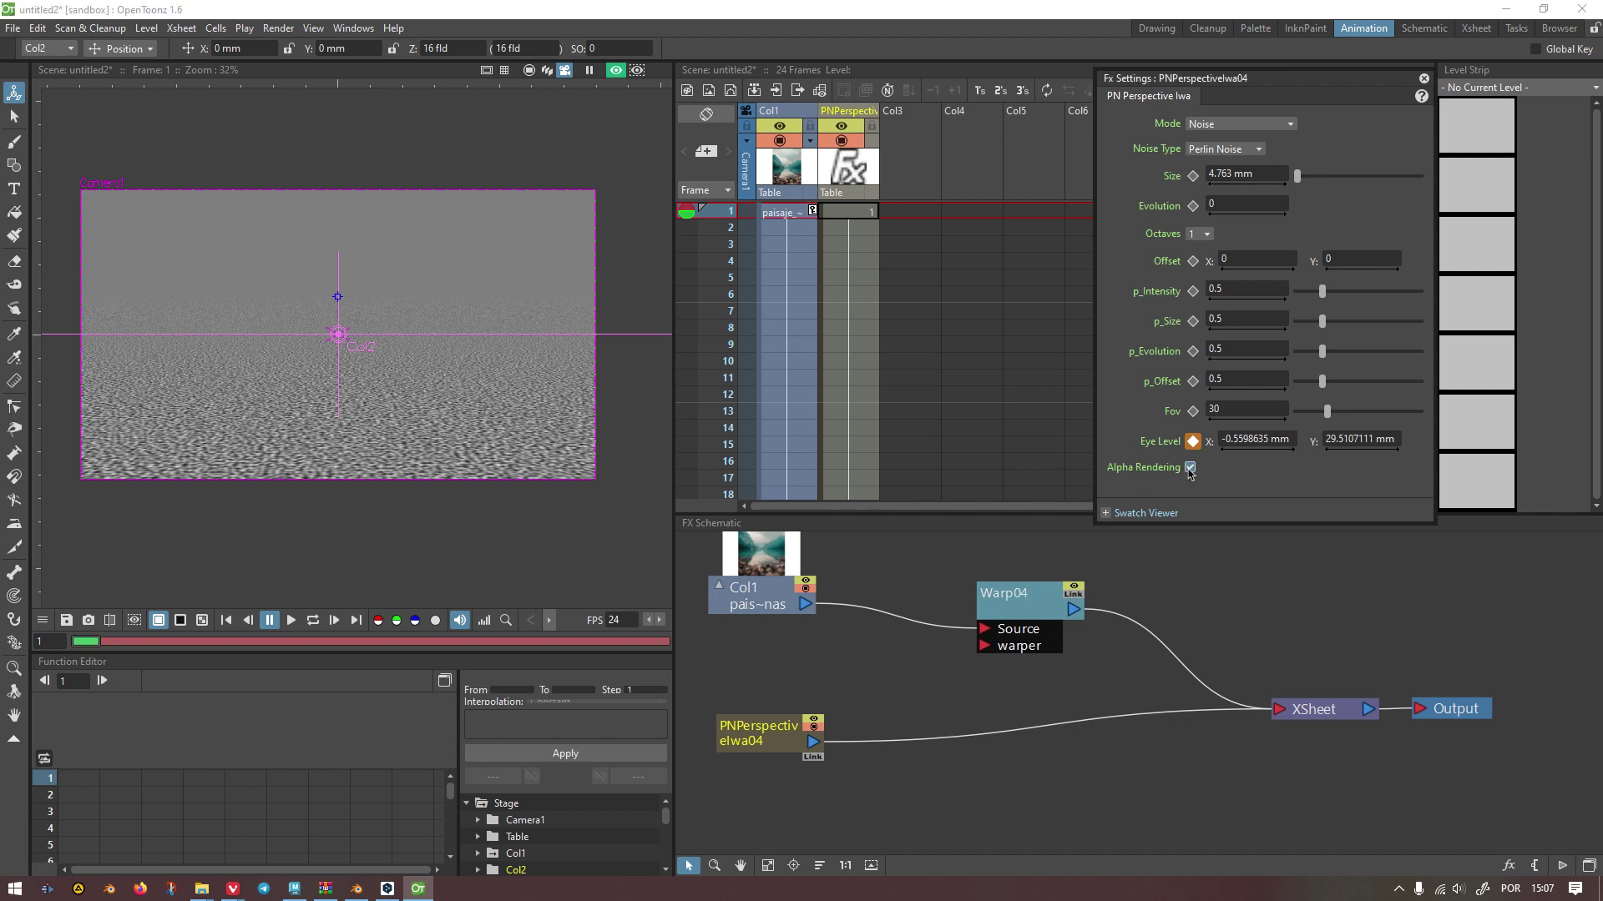
{"action": "scroll", "coordinate": [368, 306], "scroll_direction": "up", "scroll_amount": 3}
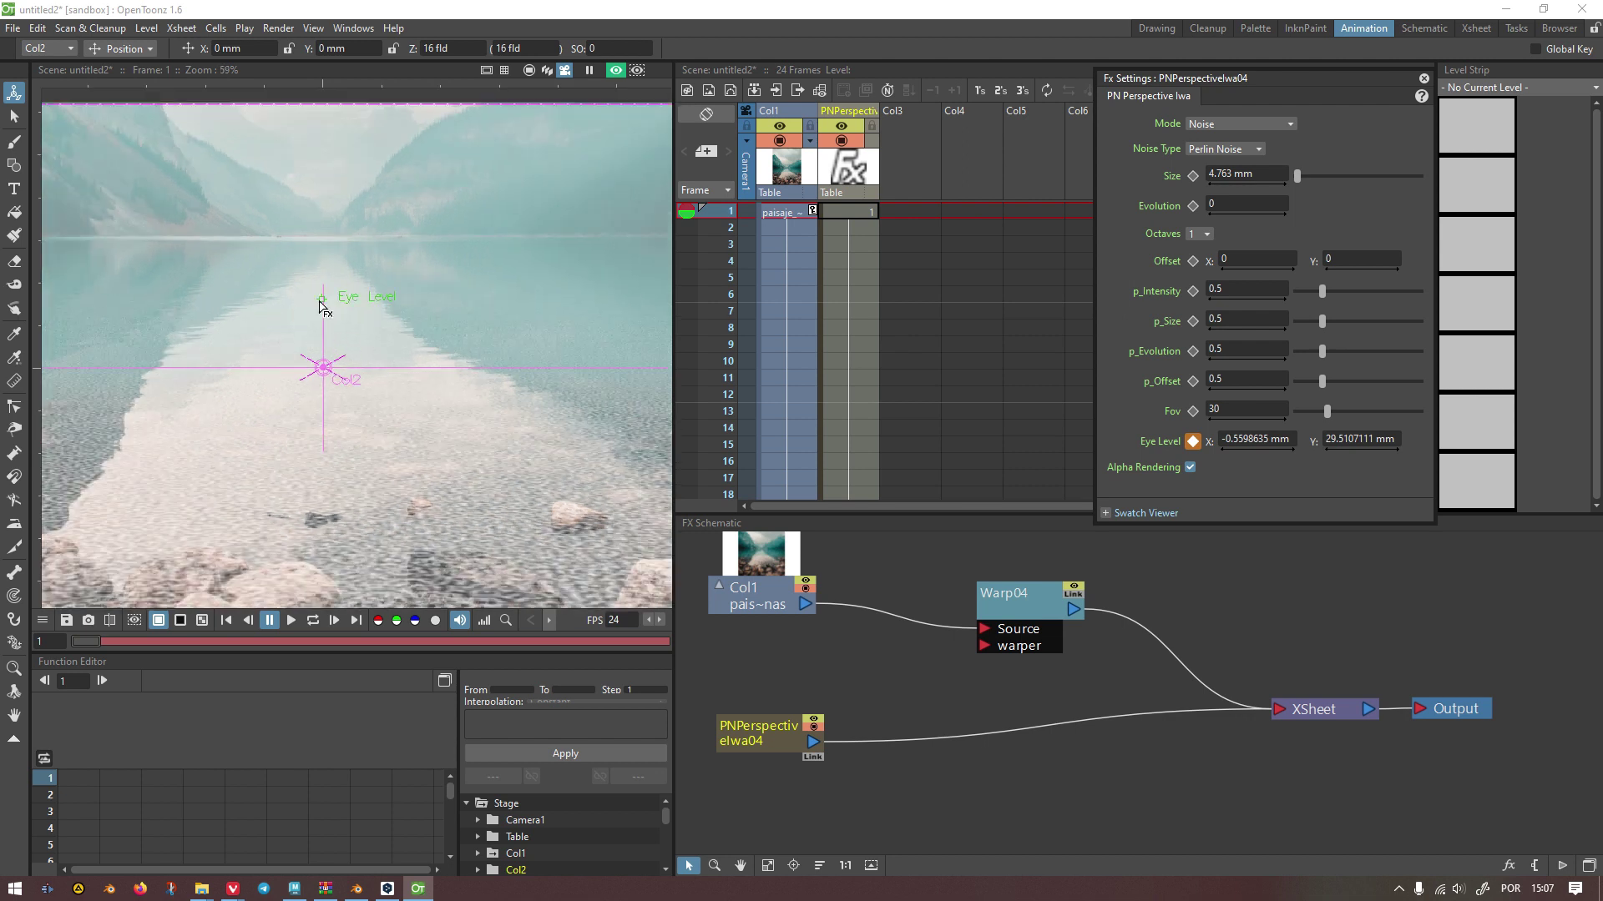
{"action": "left_click_drag", "start_coordinate": [322, 299], "coordinate": [323, 243]}
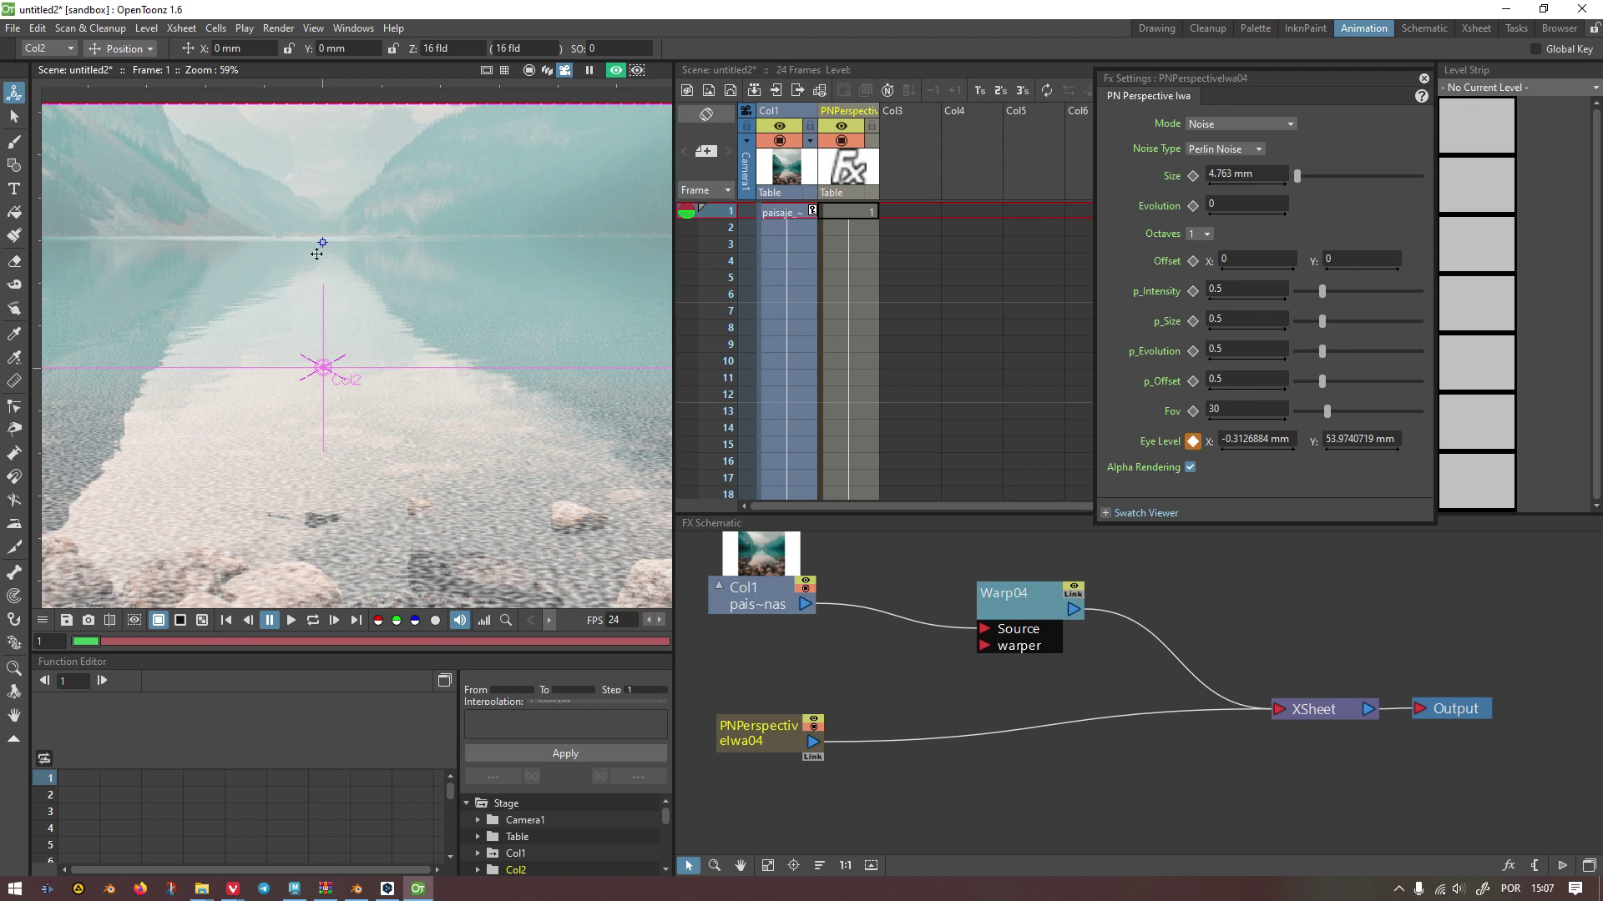
{"action": "scroll", "coordinate": [322, 252], "scroll_direction": "down", "scroll_amount": 3}
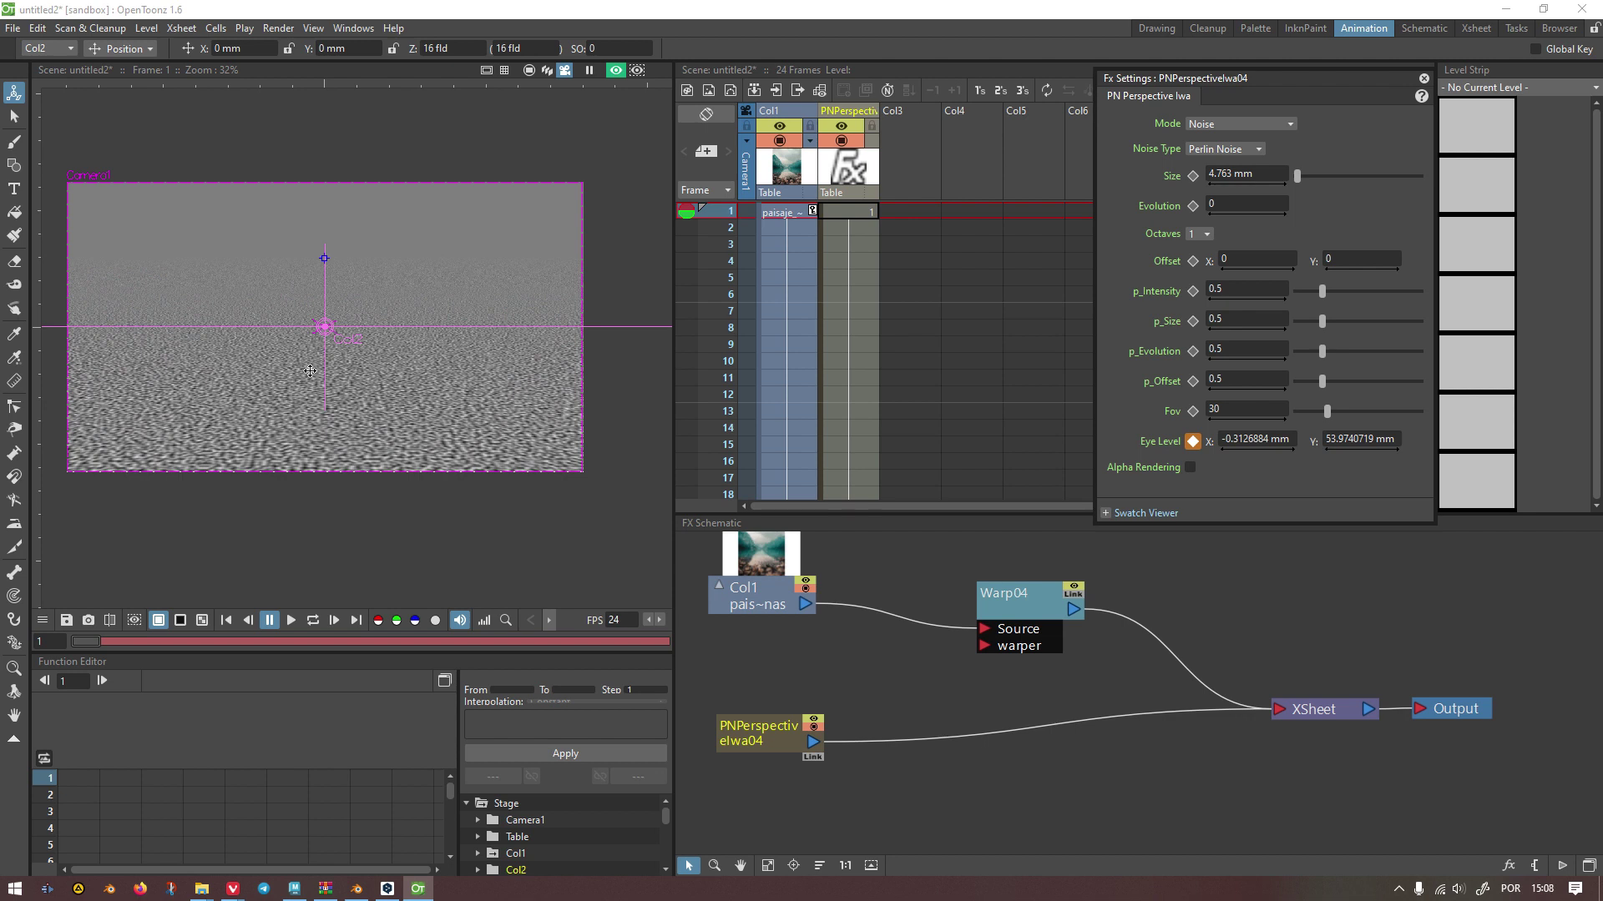
Step: Increase the perspective noise Size to about 35.9 mm and close the effect settings
{"action": "left_click_drag", "start_coordinate": [1220, 81], "coordinate": [699, 250]}
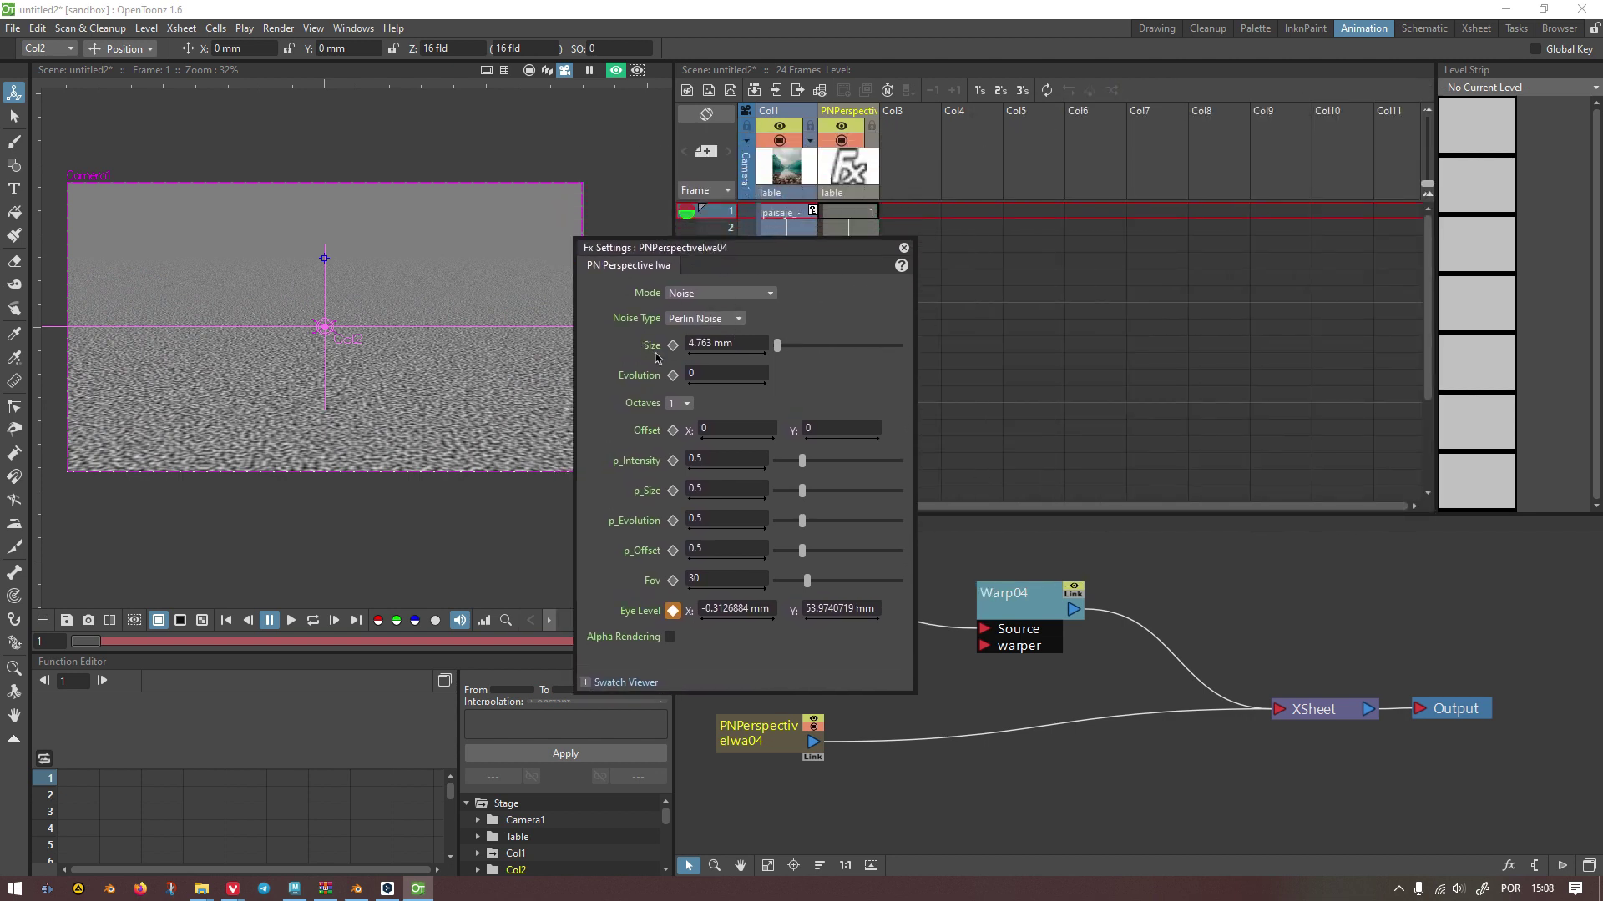
{"action": "left_click_drag", "start_coordinate": [776, 347], "coordinate": [785, 348]}
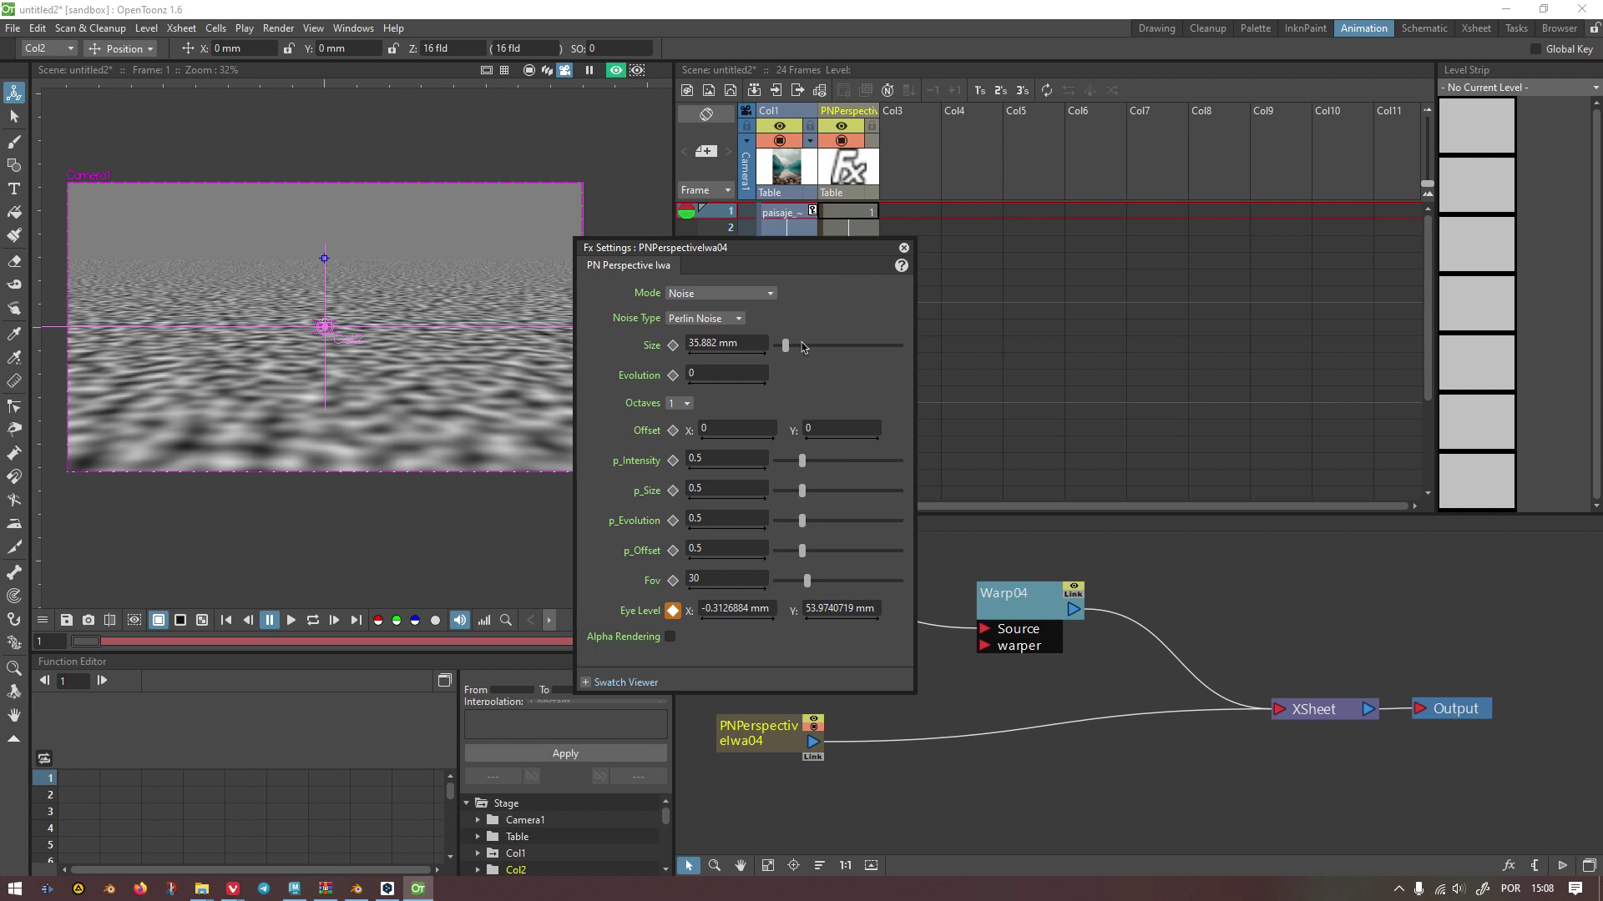
{"action": "left_click", "coordinate": [904, 249]}
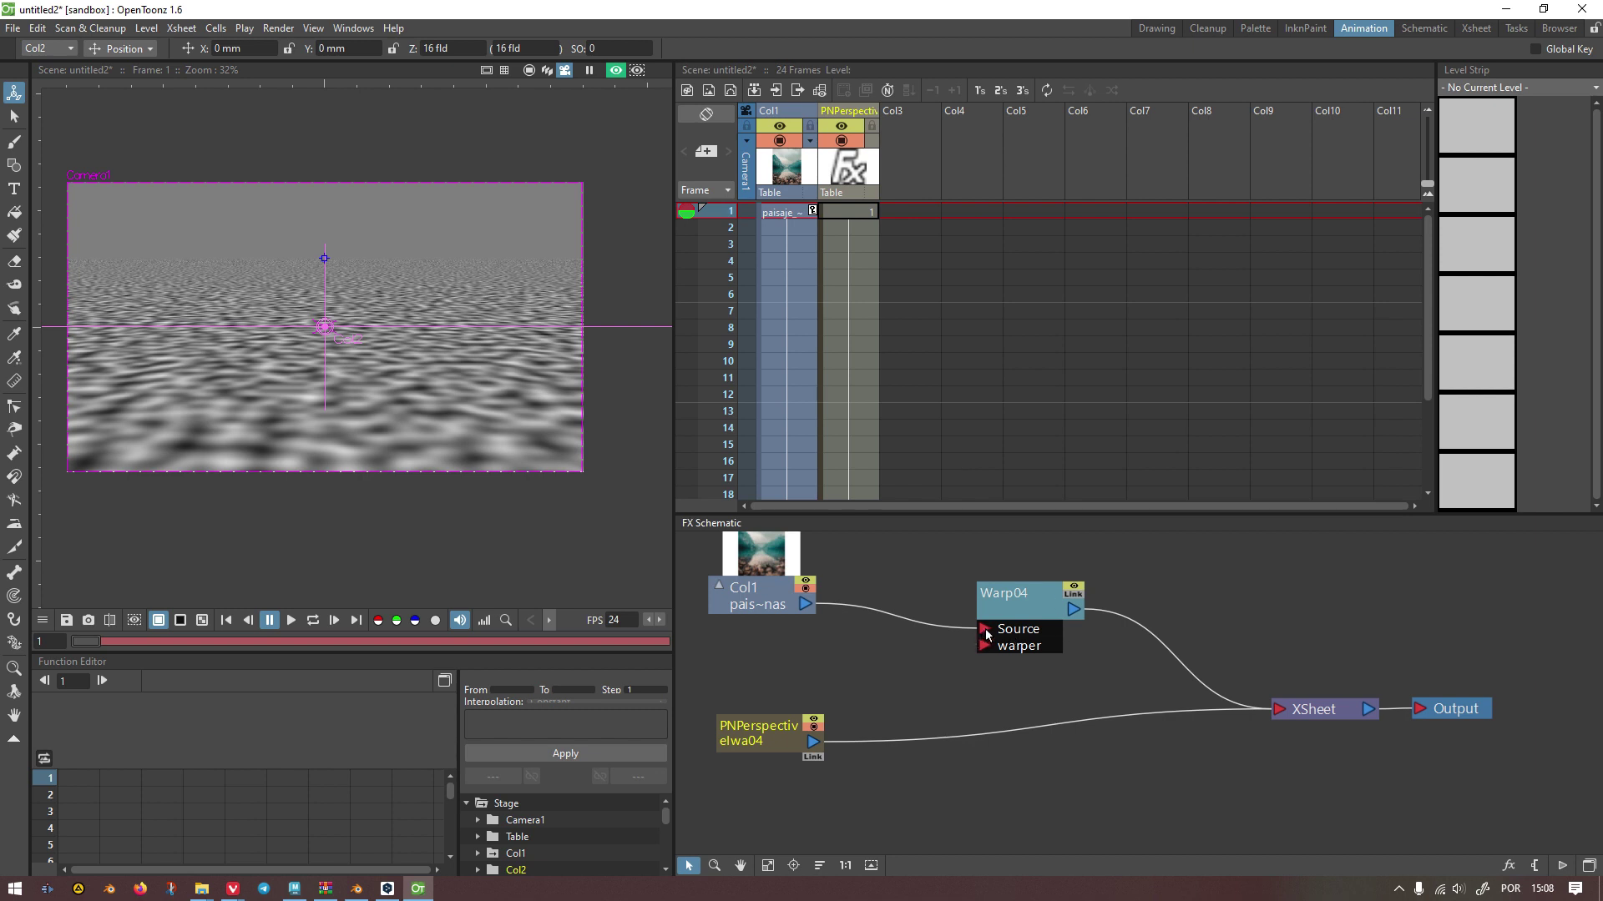
Step: Connect the PN Perspective Iwa node to the Warp node's warper input and check the distorted lake
{"action": "left_click_drag", "start_coordinate": [763, 741], "coordinate": [723, 720]}
{"action": "left_click_drag", "start_coordinate": [851, 697], "coordinate": [982, 645]}
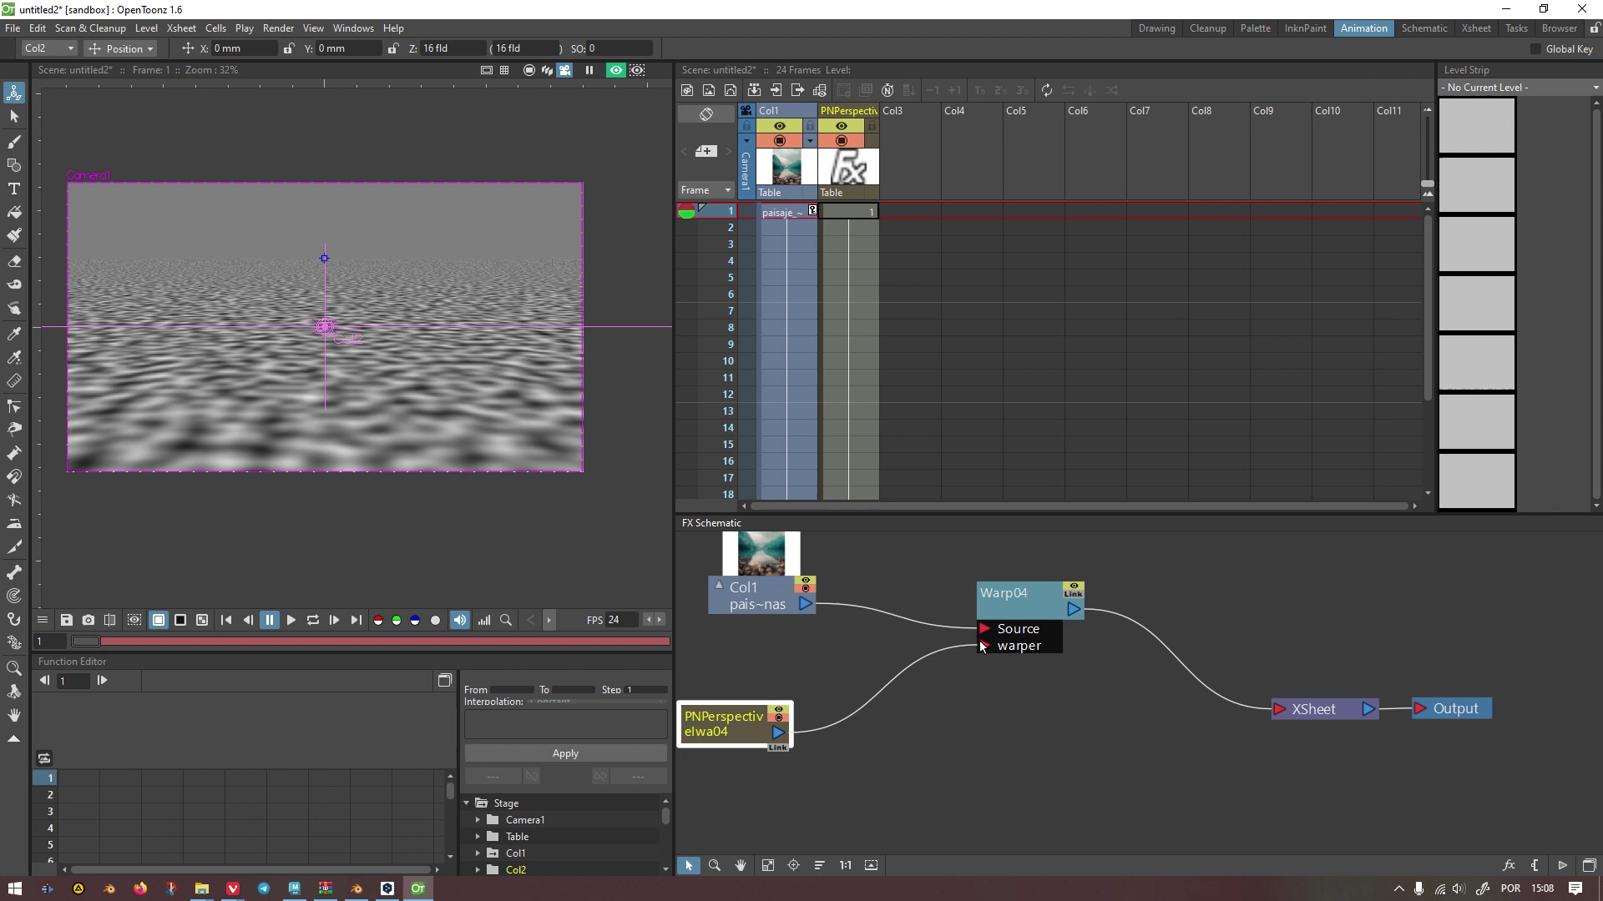
{"action": "left_click", "coordinate": [988, 715]}
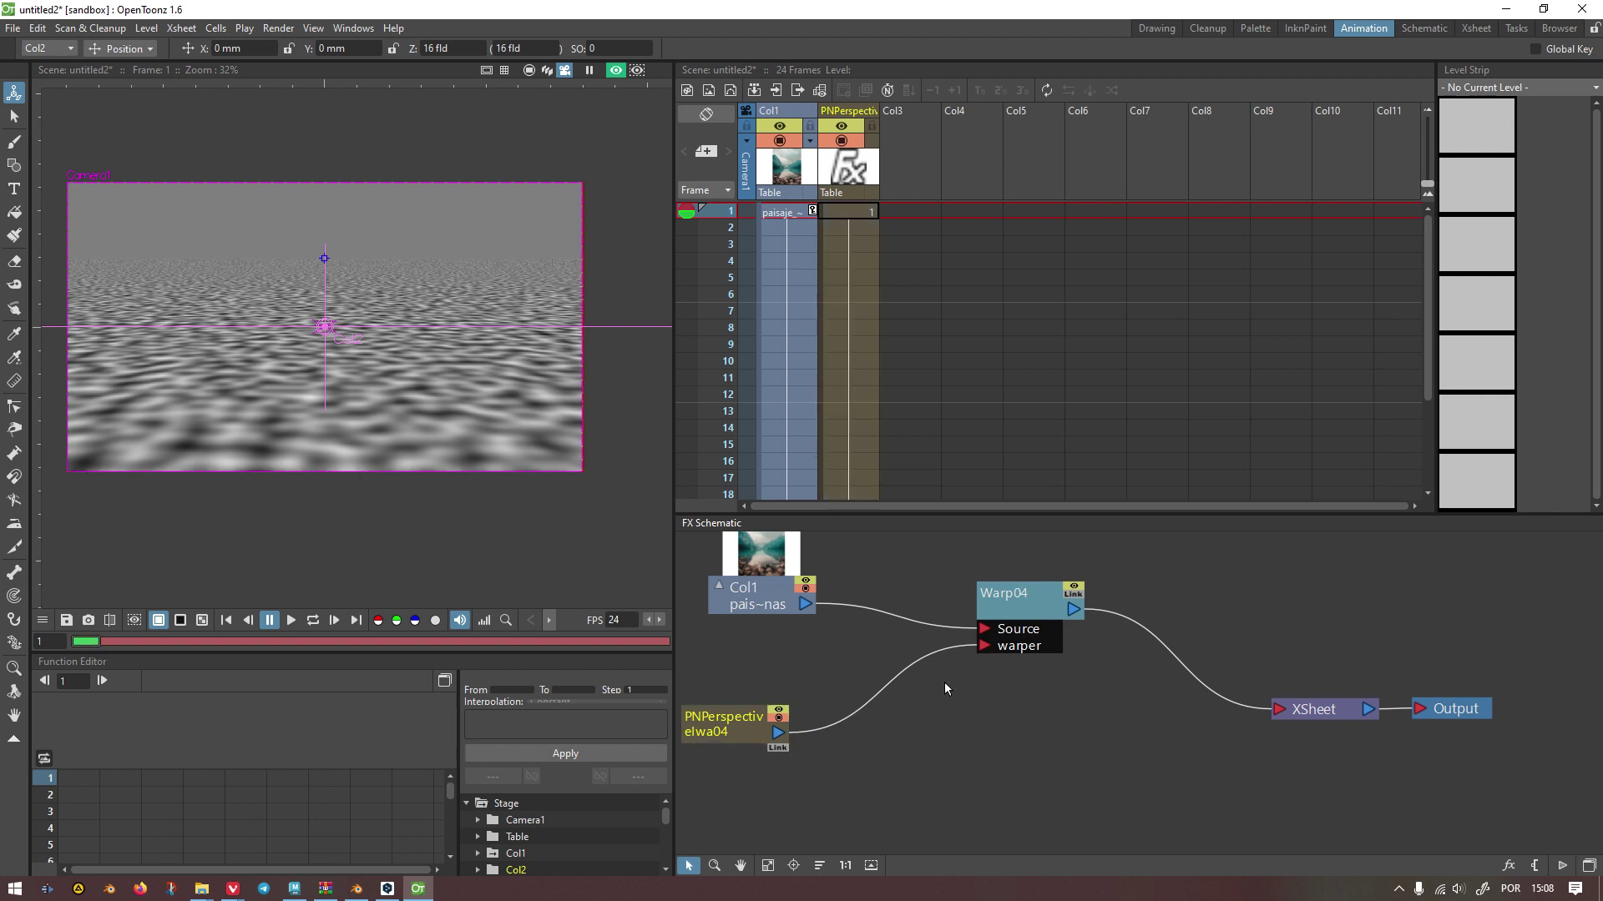
{"action": "scroll", "coordinate": [301, 338], "scroll_direction": "up", "scroll_amount": 2}
{"action": "left_click_drag", "start_coordinate": [511, 426], "coordinate": [396, 386]}
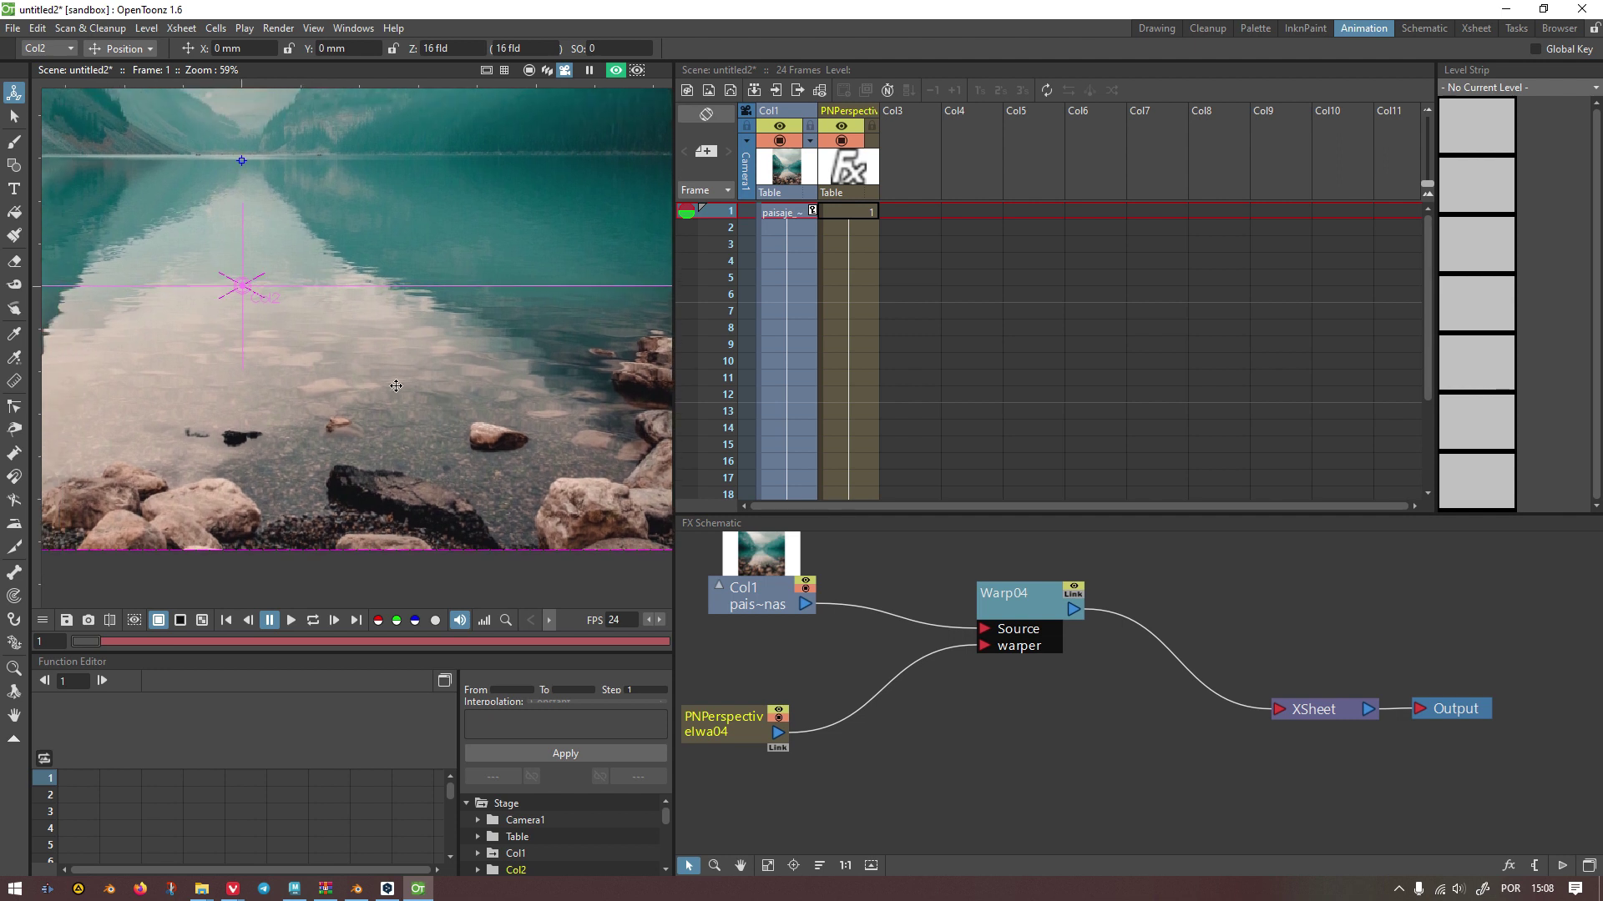
{"action": "scroll", "coordinate": [396, 386], "scroll_direction": "down", "scroll_amount": 3}
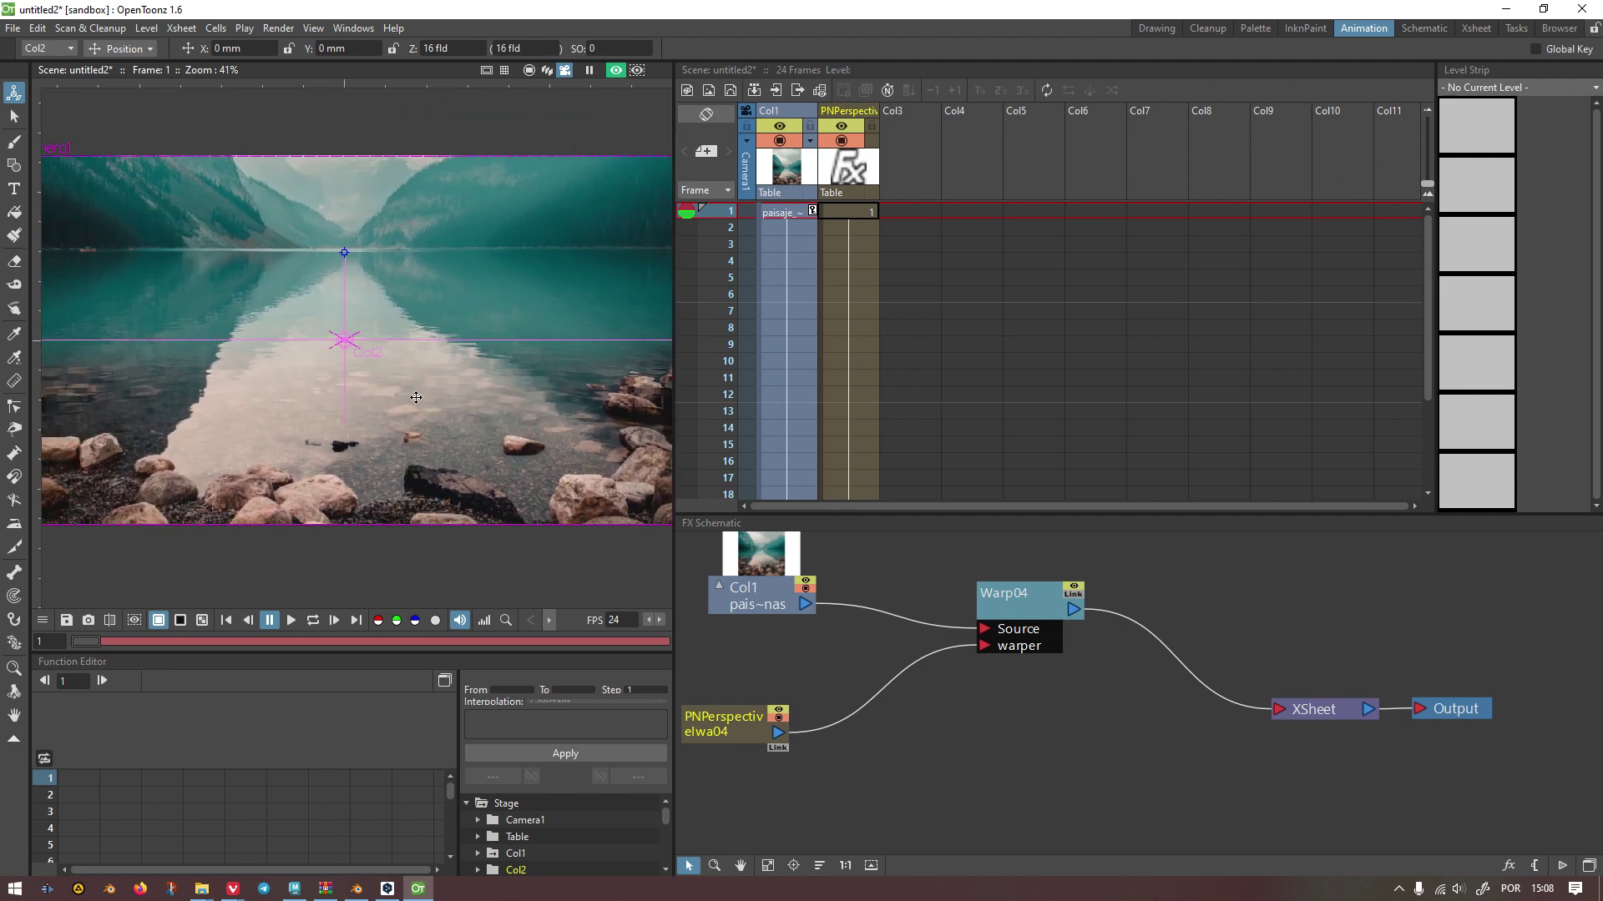
Step: Reopen the PN Perspective Iwa settings and set an Offset keyframe of X 0, Y 0 at frame 1
{"action": "left_click_drag", "start_coordinate": [738, 719], "coordinate": [774, 693]}
{"action": "double_click", "coordinate": [772, 703]}
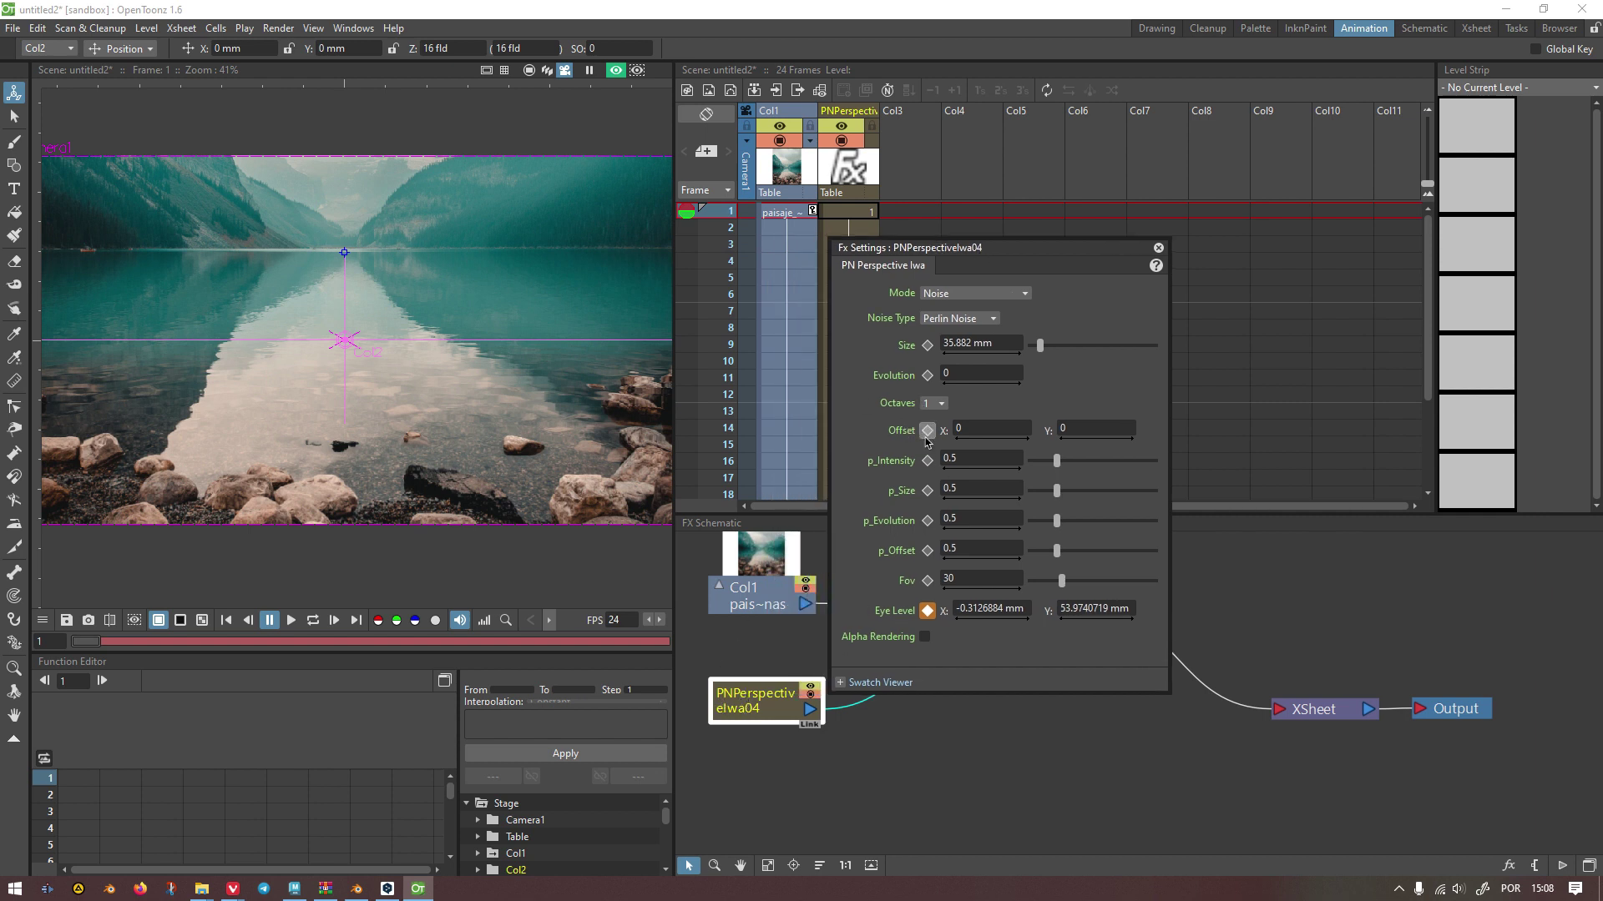
{"action": "left_click", "coordinate": [956, 428]}
{"action": "left_click", "coordinate": [1096, 431]}
{"action": "key", "text": "Return"}
{"action": "left_click", "coordinate": [773, 214]}
{"action": "left_click", "coordinate": [855, 214]}
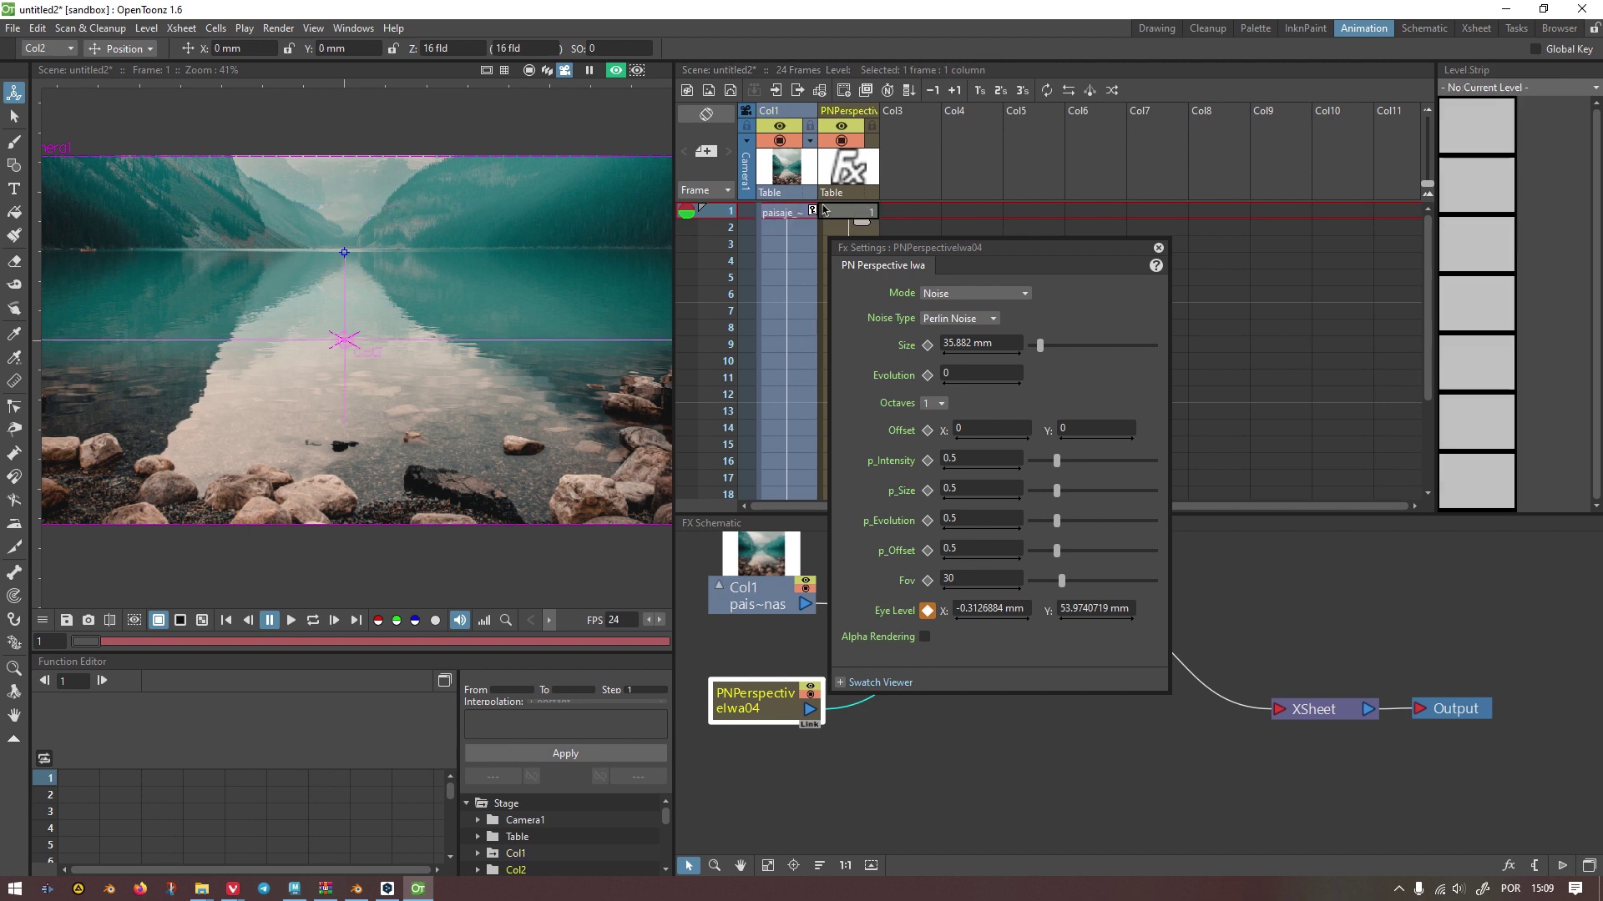
{"action": "left_click", "coordinate": [1088, 427]}
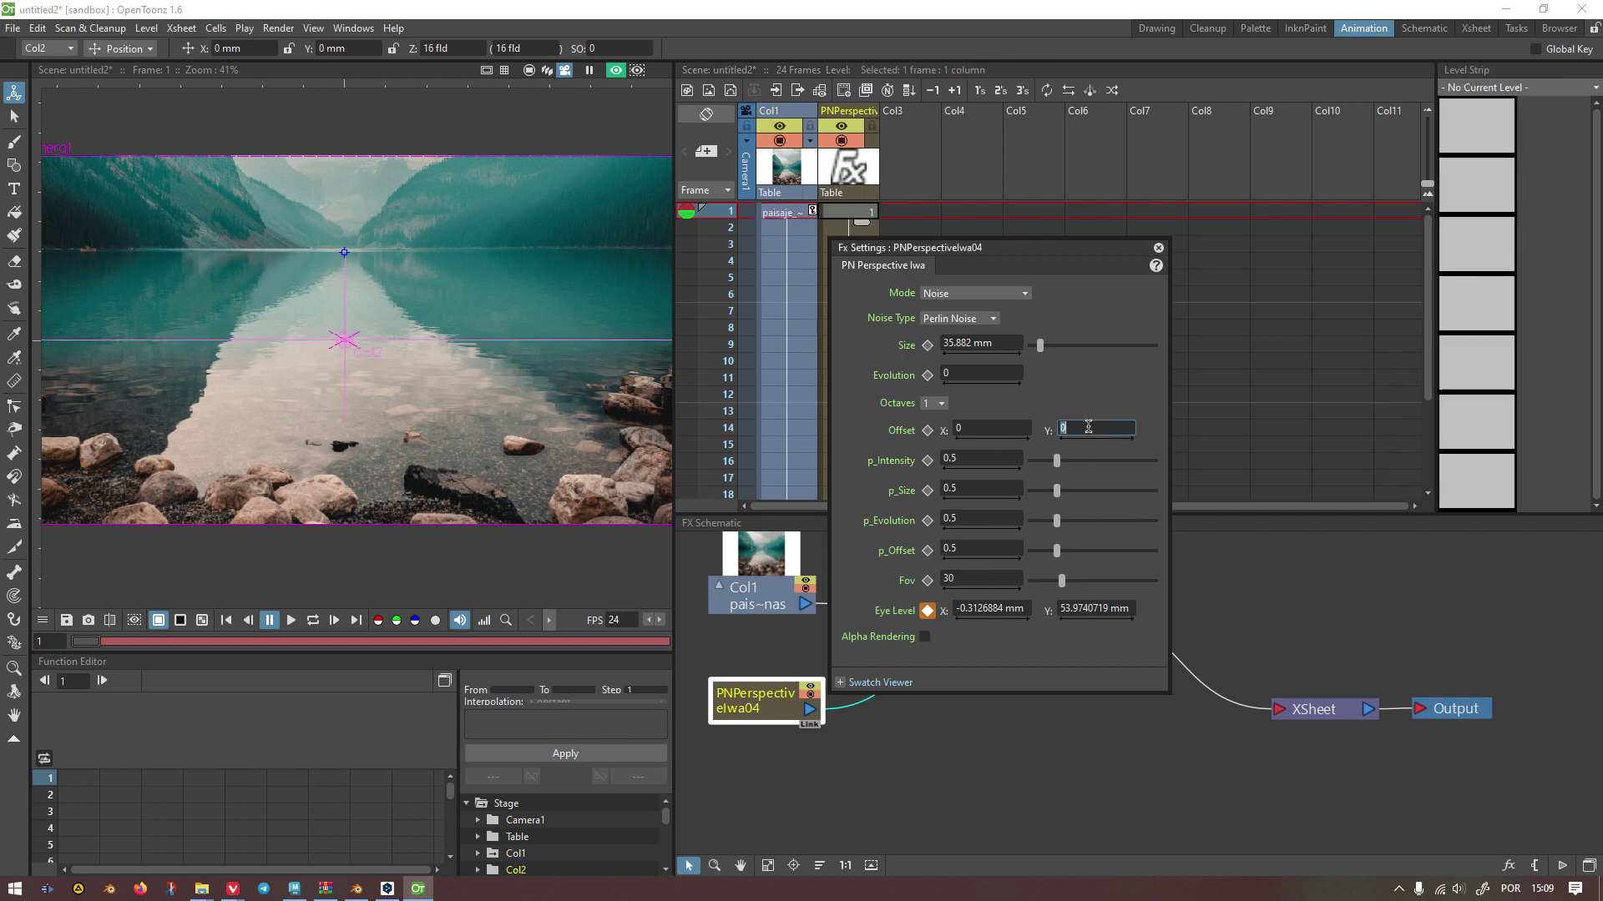
{"action": "left_click", "coordinate": [928, 431]}
Step: Set the Offset Y to 150 at frame 24 to animate the perspective noise
{"action": "scroll", "coordinate": [761, 412], "scroll_direction": "down", "scroll_amount": 4}
{"action": "left_click", "coordinate": [729, 395]}
{"action": "double_click", "coordinate": [1074, 431]}
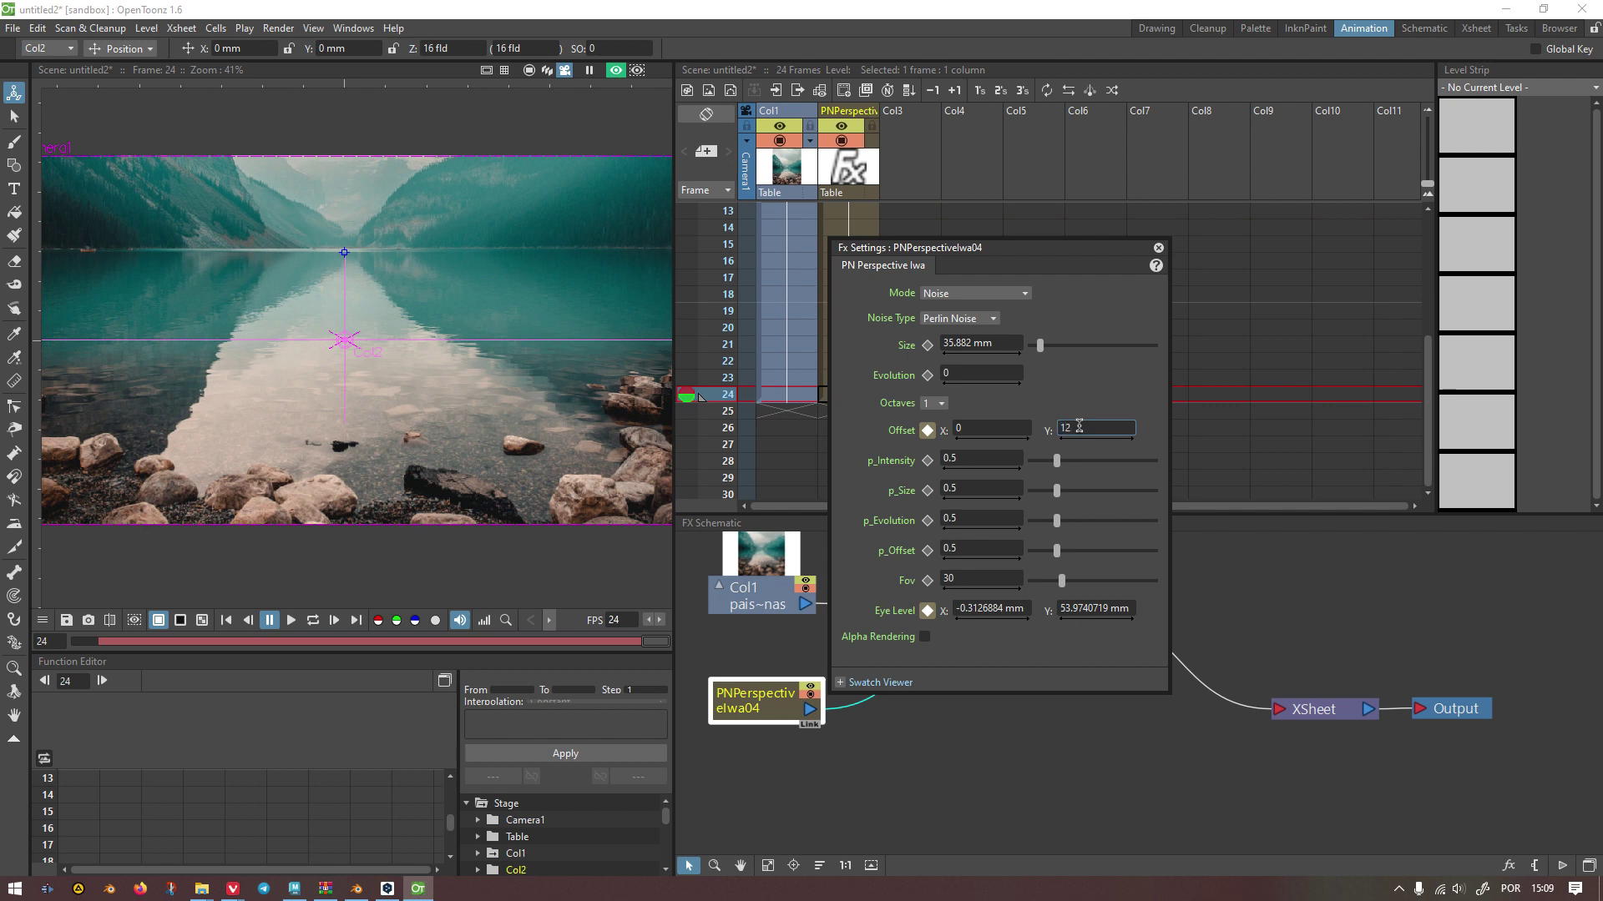
{"action": "key", "text": "Return"}
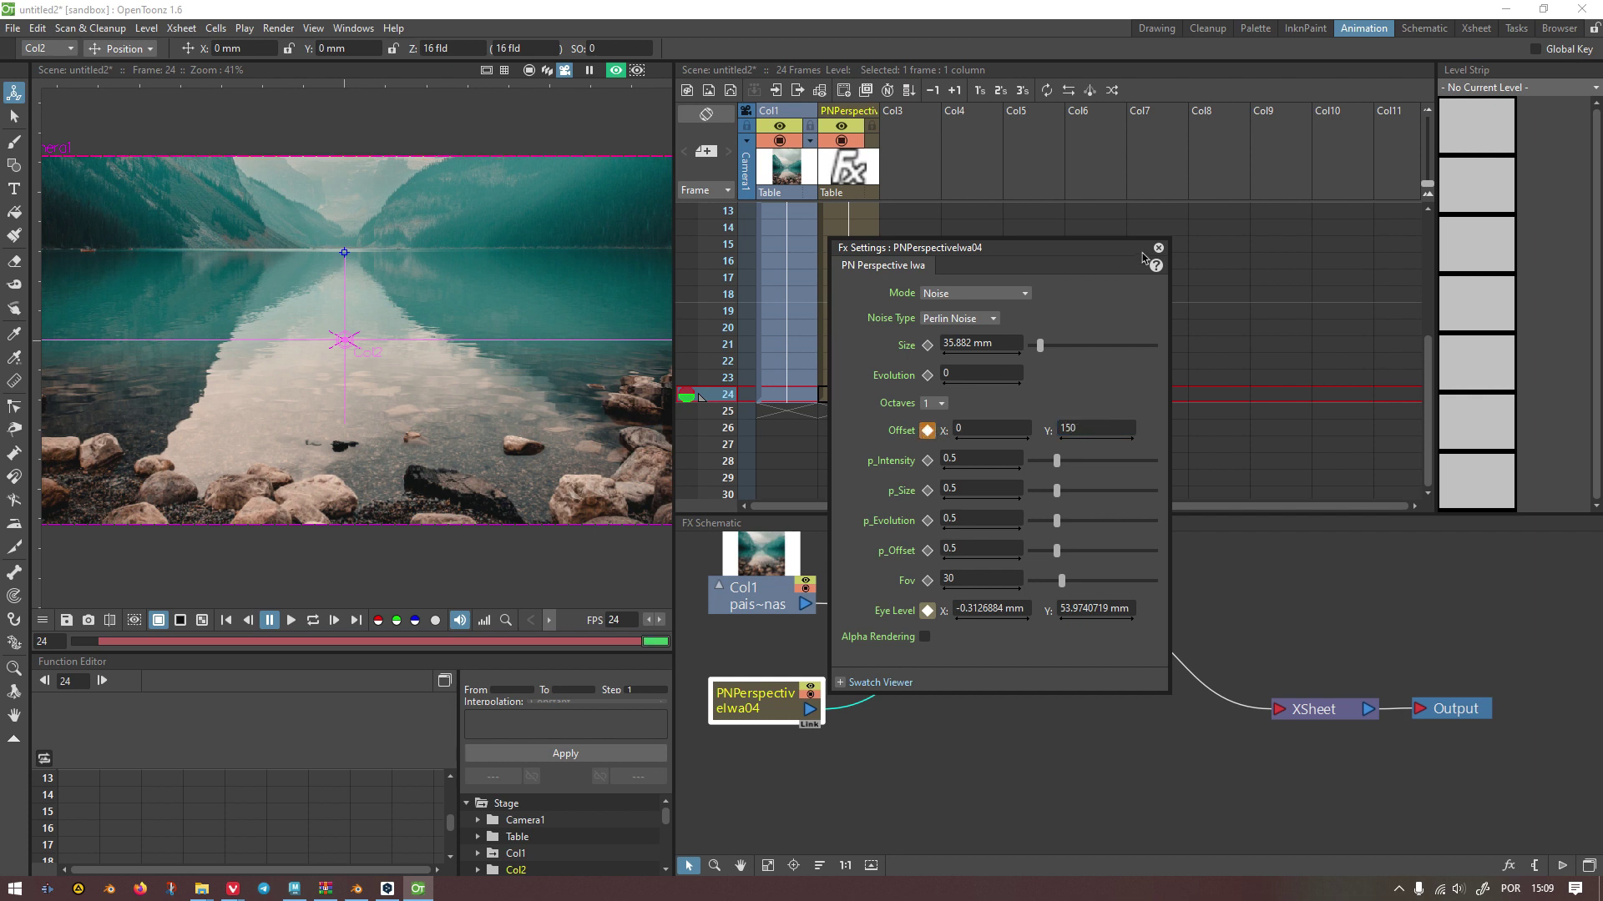
Step: Move the effect settings aside and play the water animation in a loop from the first frame
{"action": "left_click_drag", "start_coordinate": [1143, 252], "coordinate": [1266, 252]}
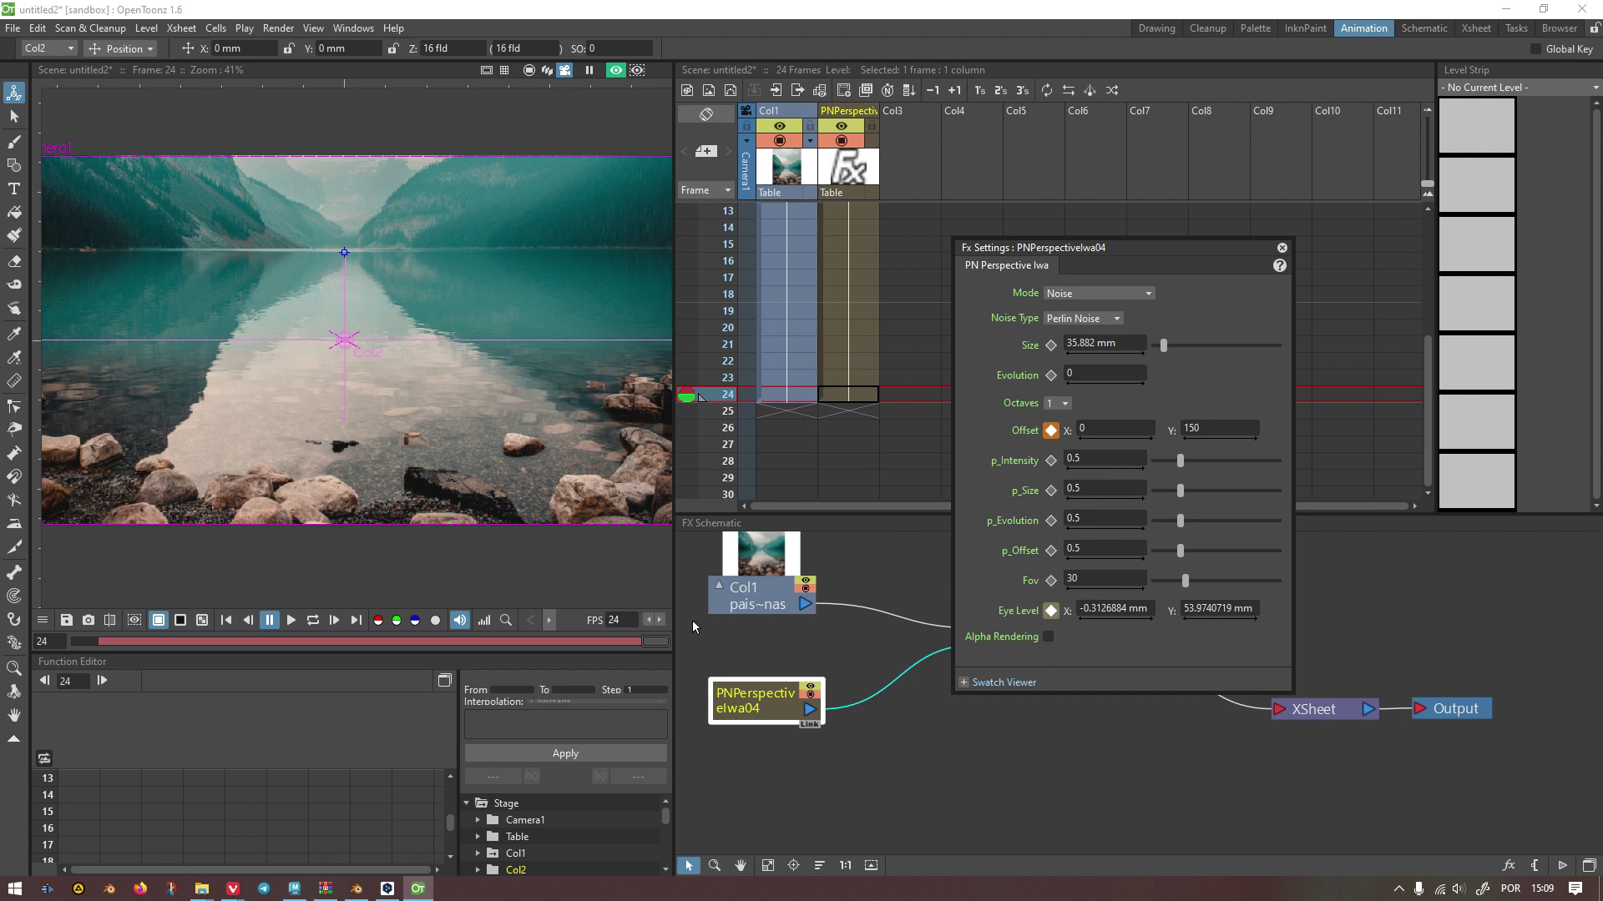
{"action": "left_click", "coordinate": [227, 621]}
{"action": "left_click", "coordinate": [292, 620]}
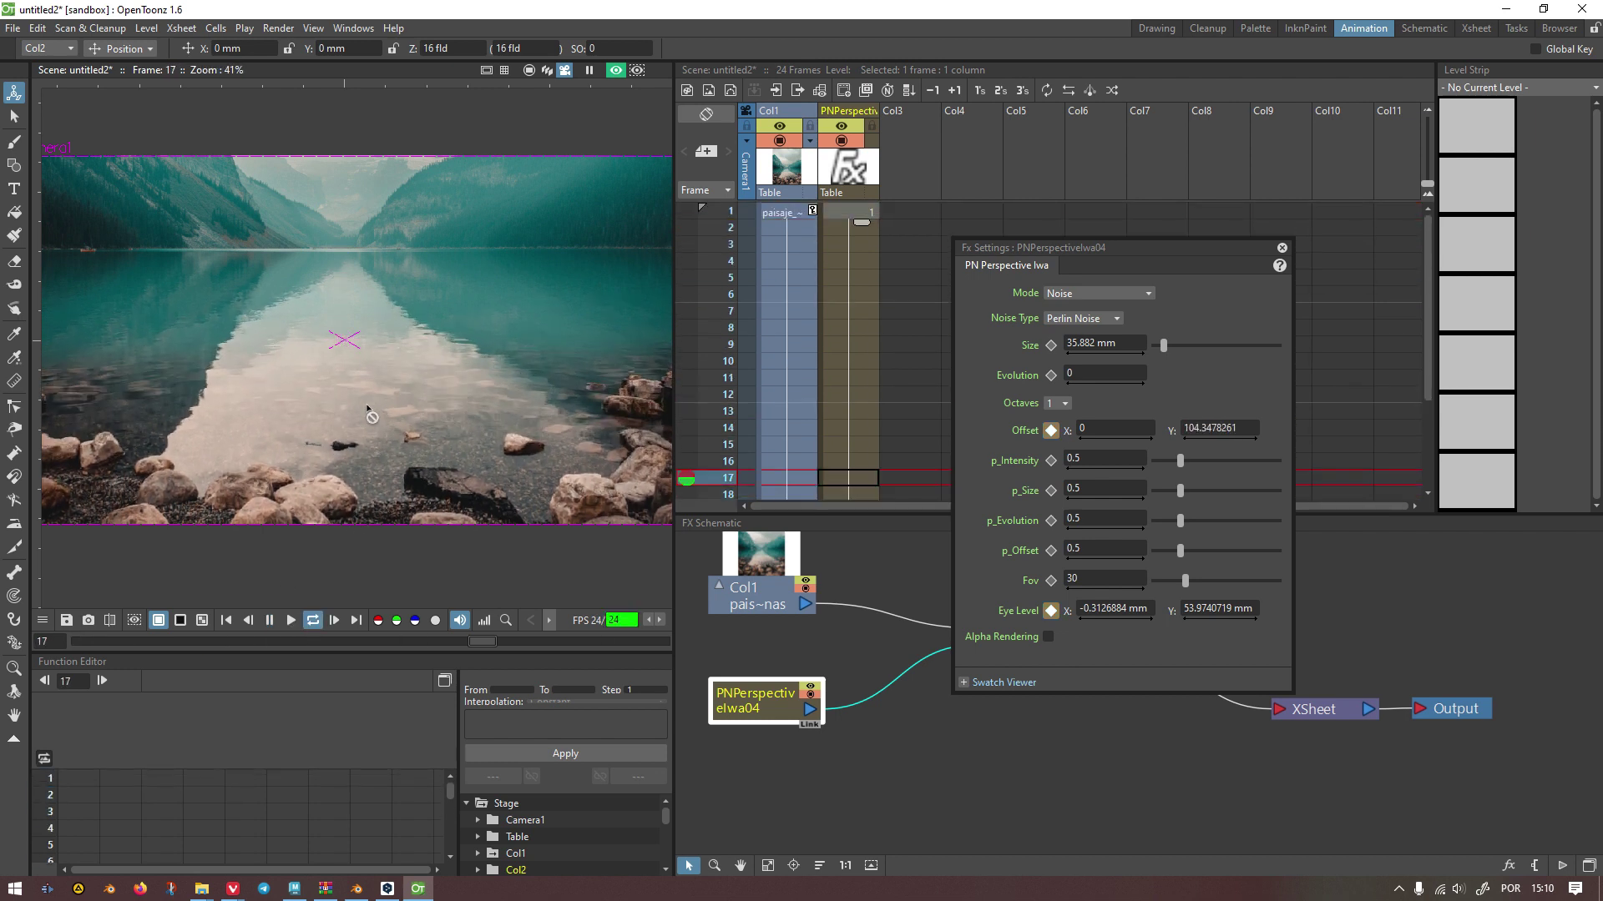
Step: Examine the warped water at several magnifications, from the foreground rocks to the reflection near the horizon
{"action": "scroll", "coordinate": [489, 416], "scroll_direction": "up", "scroll_amount": 5}
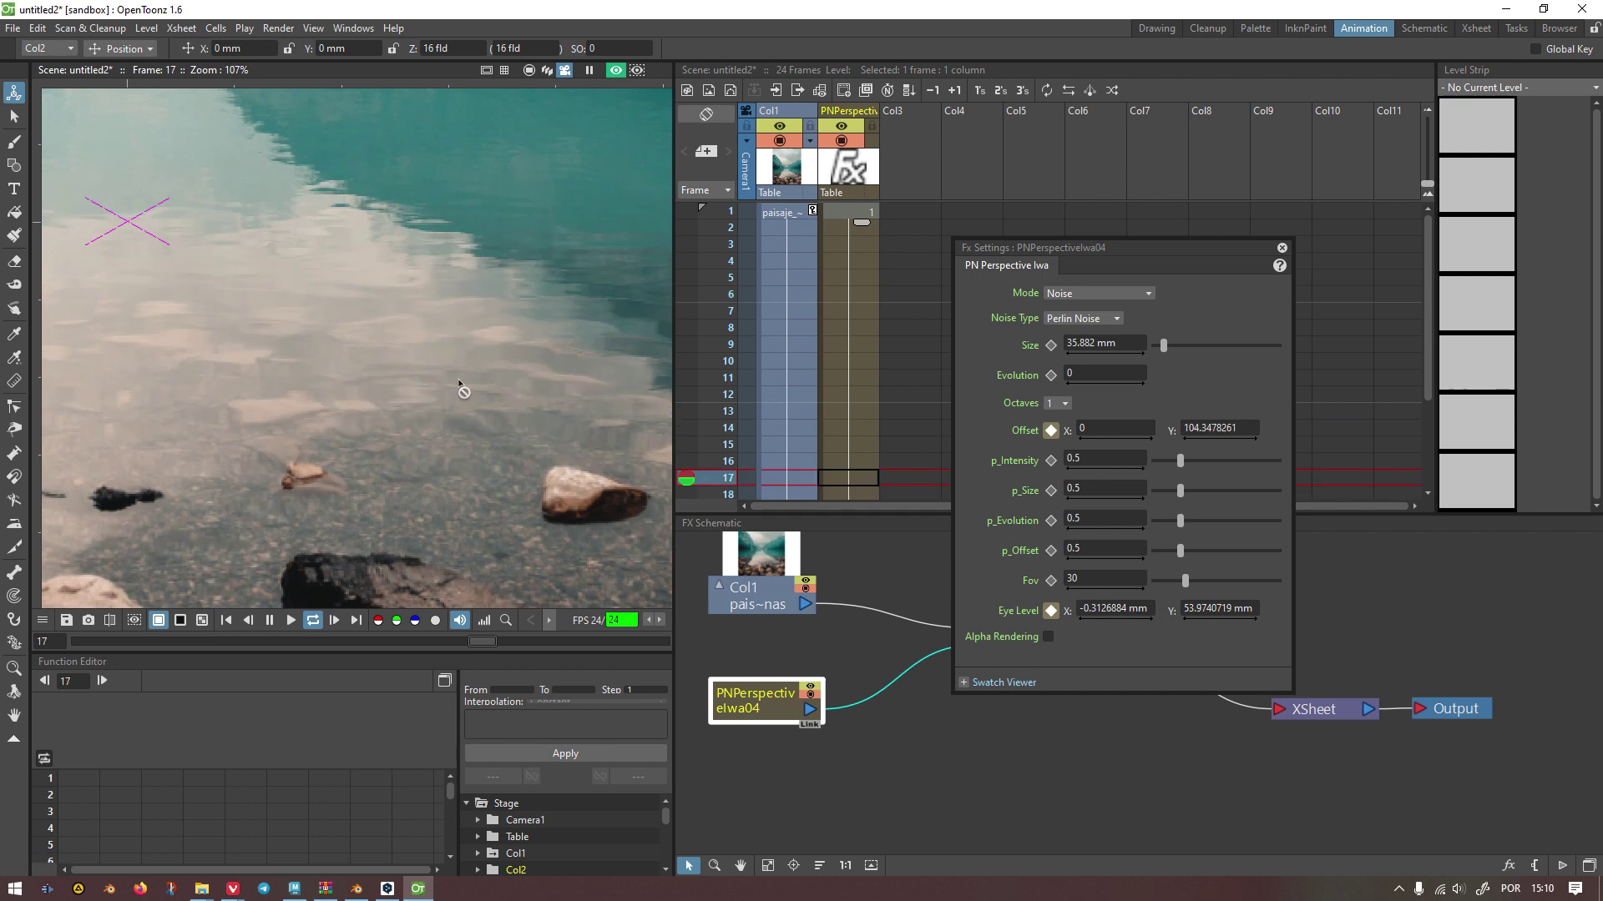
{"action": "scroll", "coordinate": [452, 382], "scroll_direction": "down", "scroll_amount": 2}
{"action": "scroll", "coordinate": [452, 381], "scroll_direction": "up", "scroll_amount": 7}
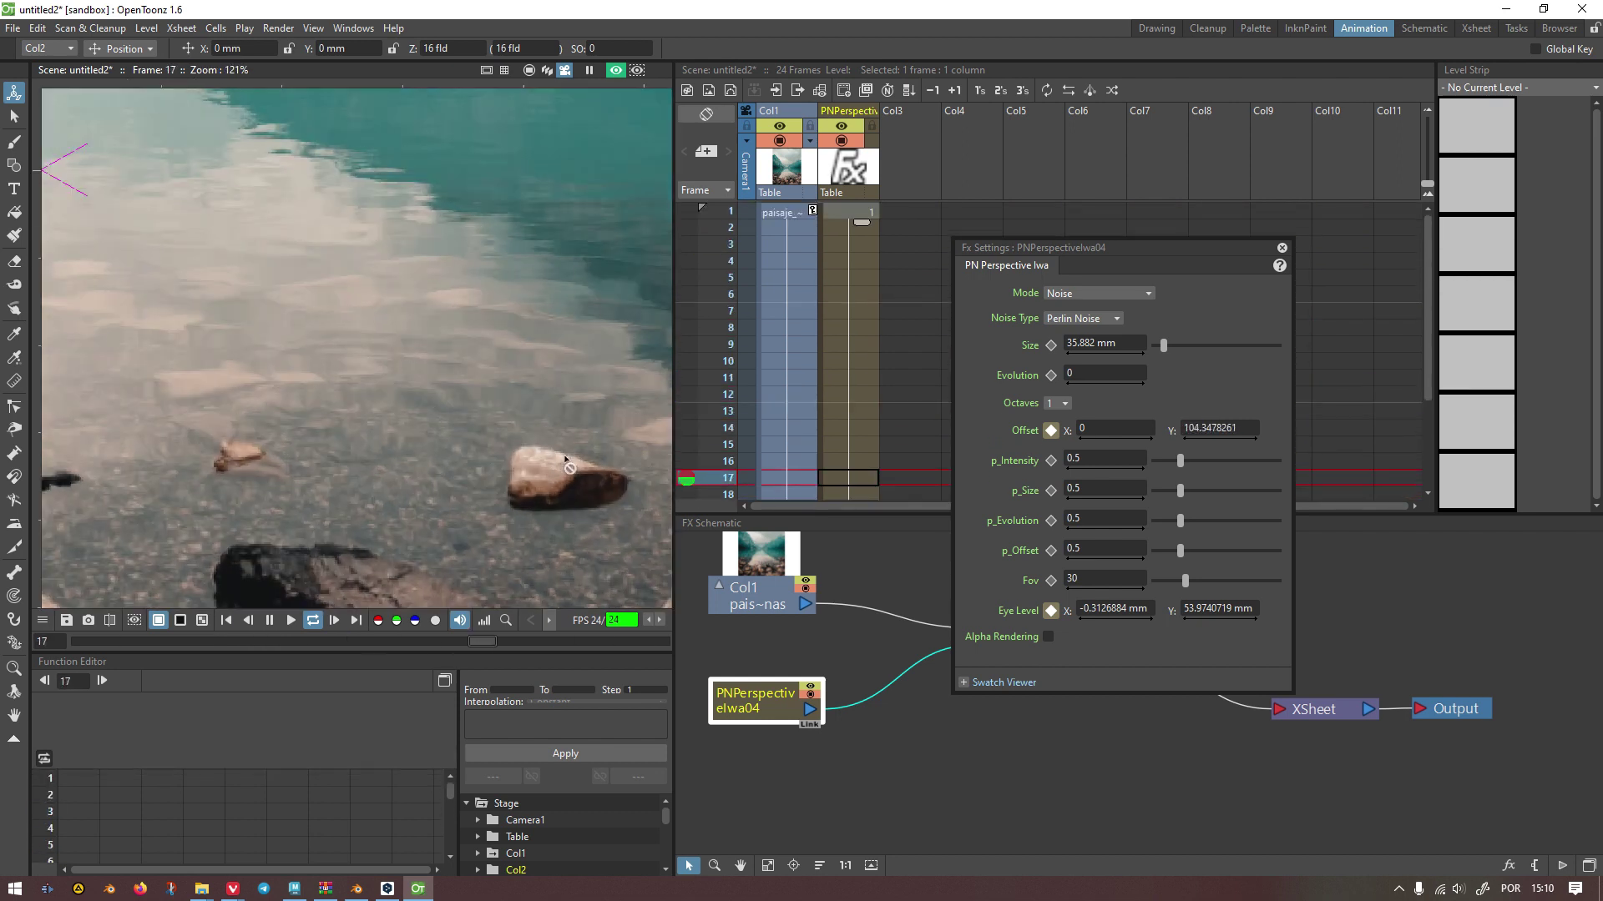
{"action": "scroll", "coordinate": [439, 455], "scroll_direction": "down", "scroll_amount": 6}
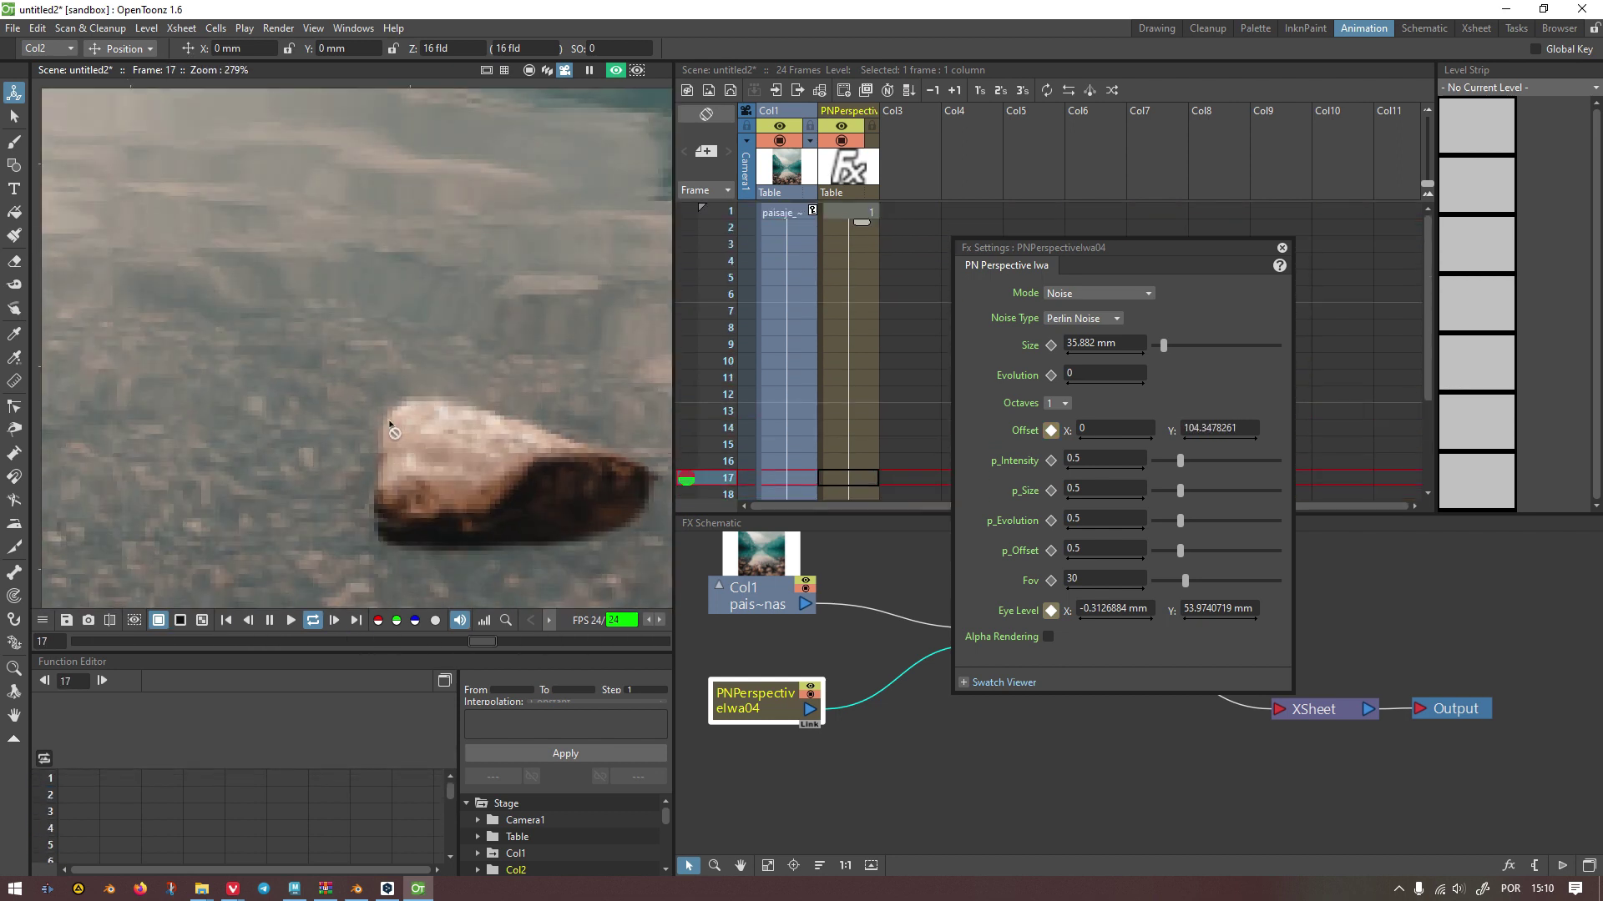
{"action": "key", "text": "Down"}
{"action": "scroll", "coordinate": [428, 522], "scroll_direction": "down", "scroll_amount": 3}
{"action": "key", "text": "Up"}
{"action": "scroll", "coordinate": [309, 272], "scroll_direction": "up", "scroll_amount": 4}
{"action": "scroll", "coordinate": [309, 271], "scroll_direction": "up", "scroll_amount": 5}
{"action": "key", "text": "Down"}
{"action": "key", "text": "Up"}
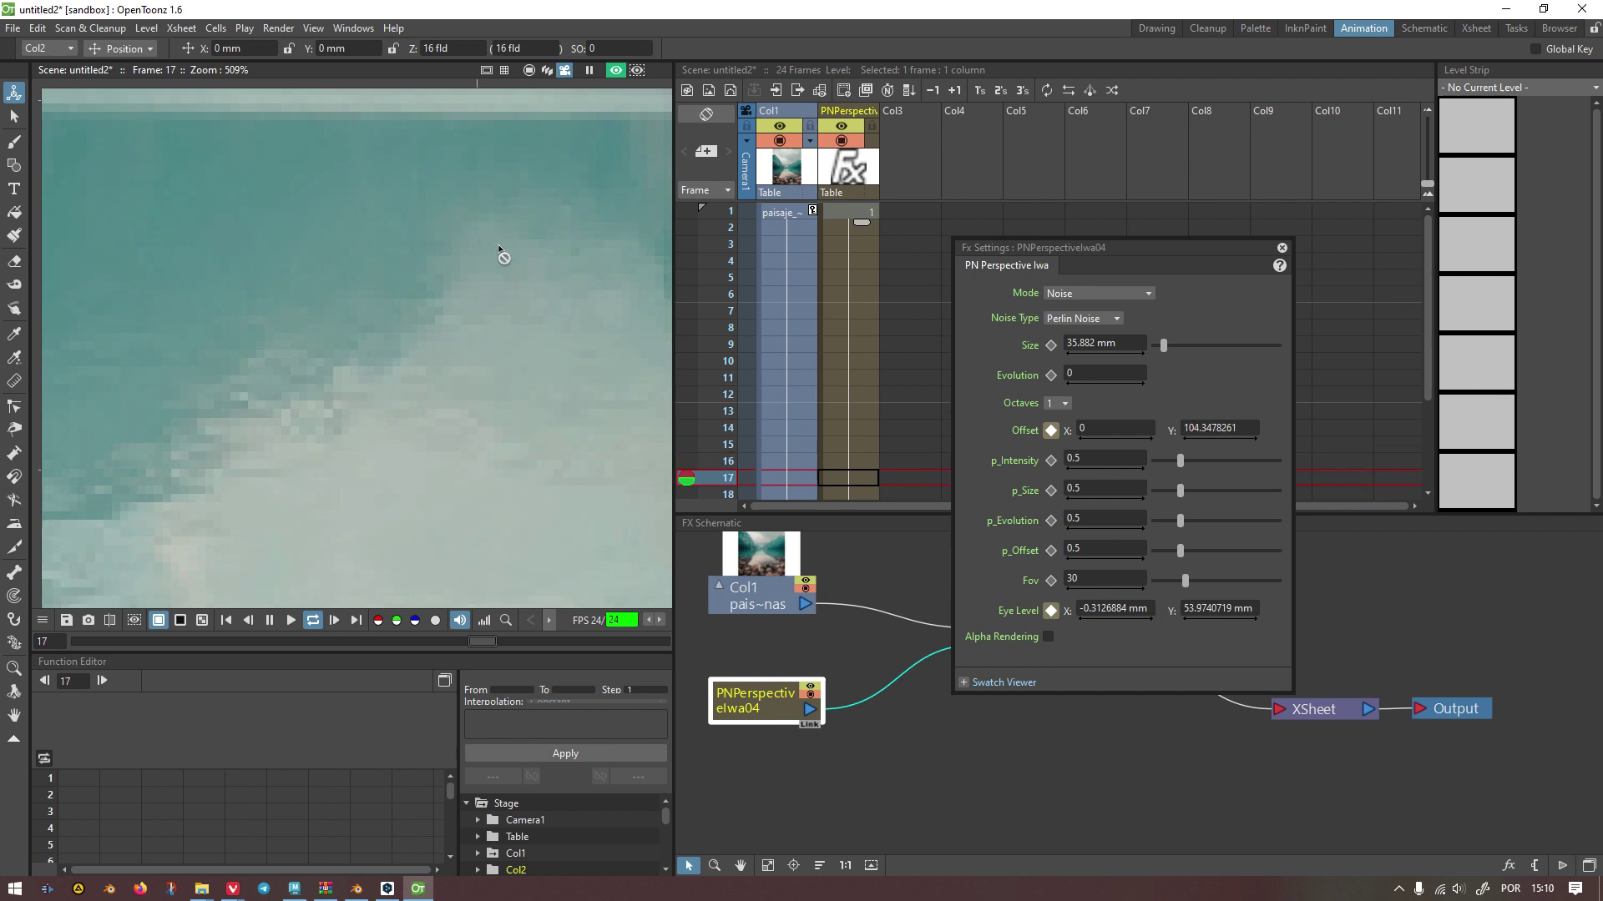
{"action": "key", "text": "Down"}
{"action": "scroll", "coordinate": [450, 258], "scroll_direction": "down", "scroll_amount": 5}
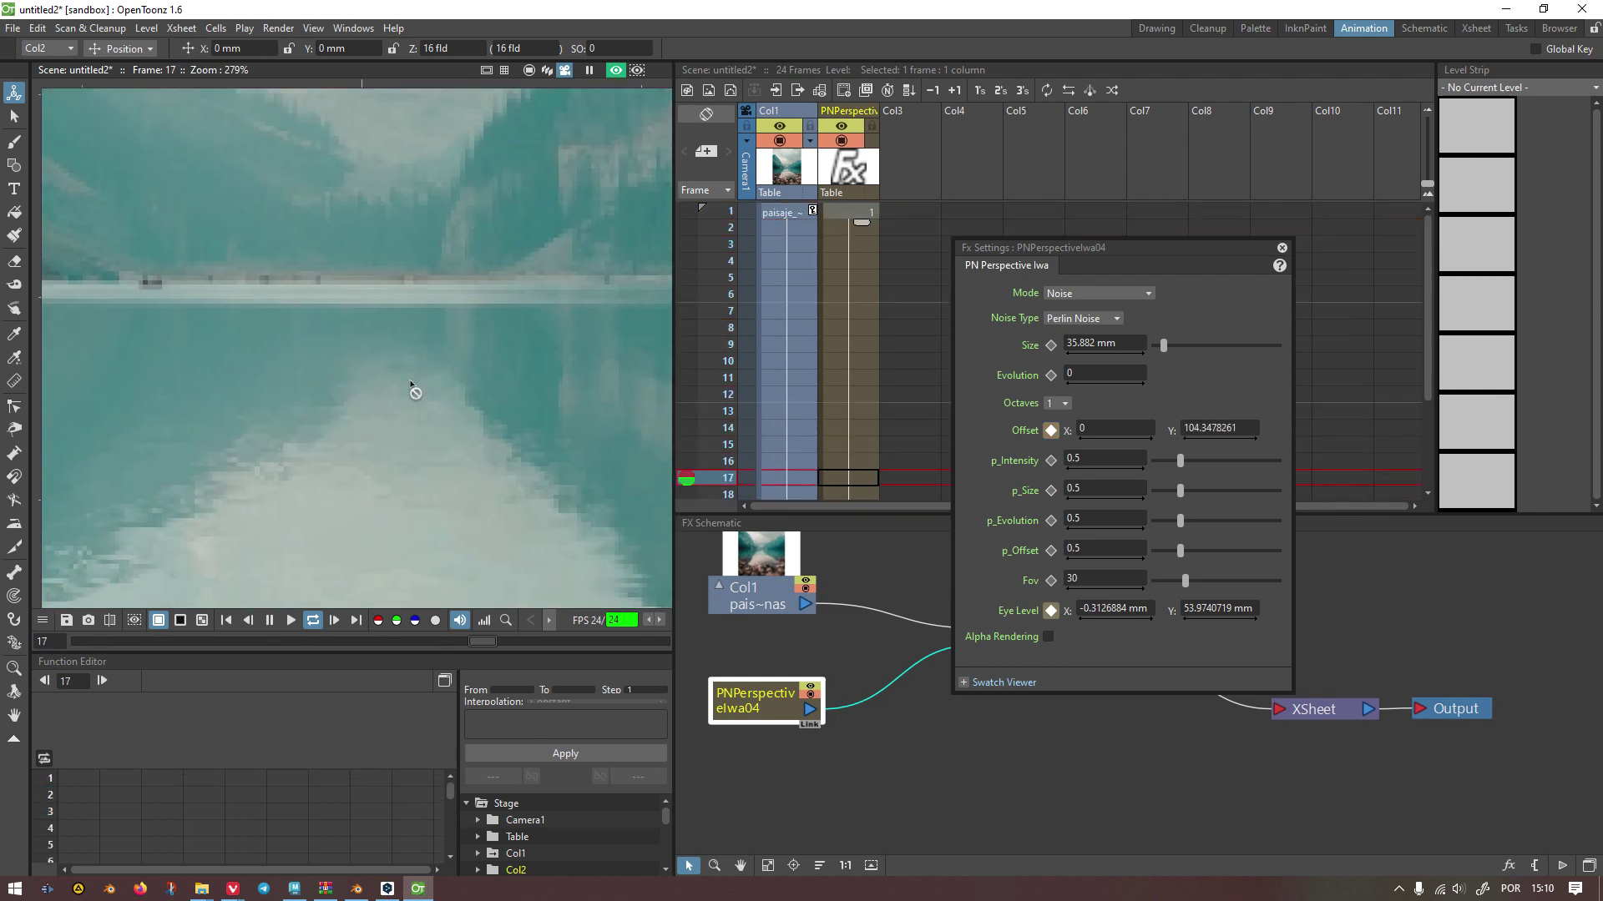
{"action": "scroll", "coordinate": [497, 343], "scroll_direction": "up", "scroll_amount": 4}
{"action": "key", "text": "Up"}
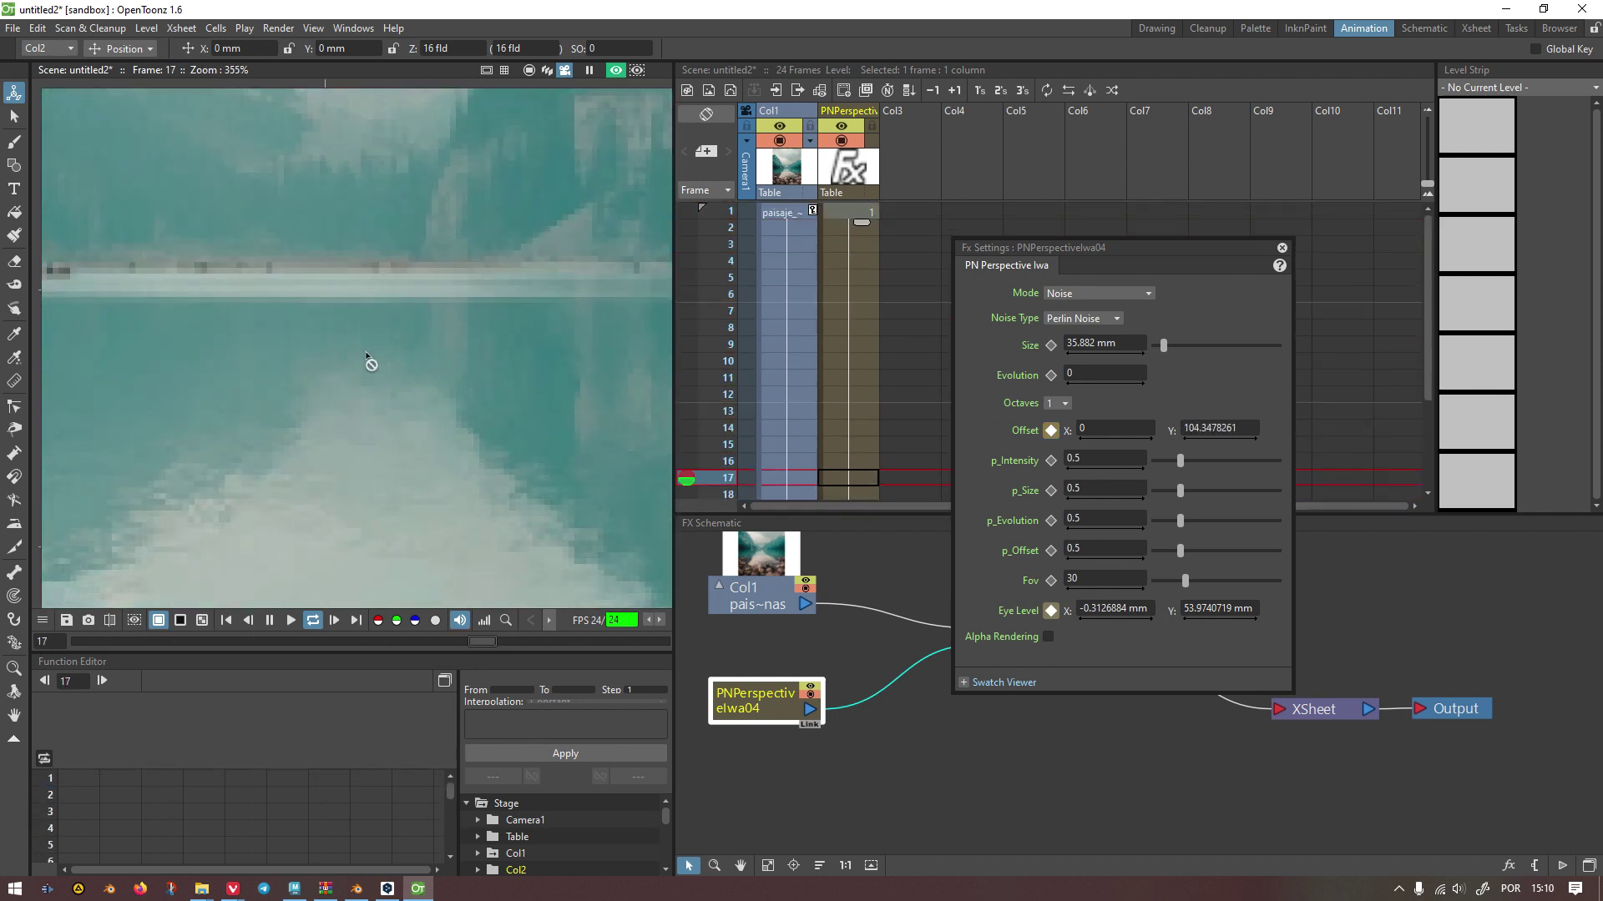
{"action": "key", "text": "Down"}
{"action": "scroll", "coordinate": [238, 480], "scroll_direction": "down", "scroll_amount": 7}
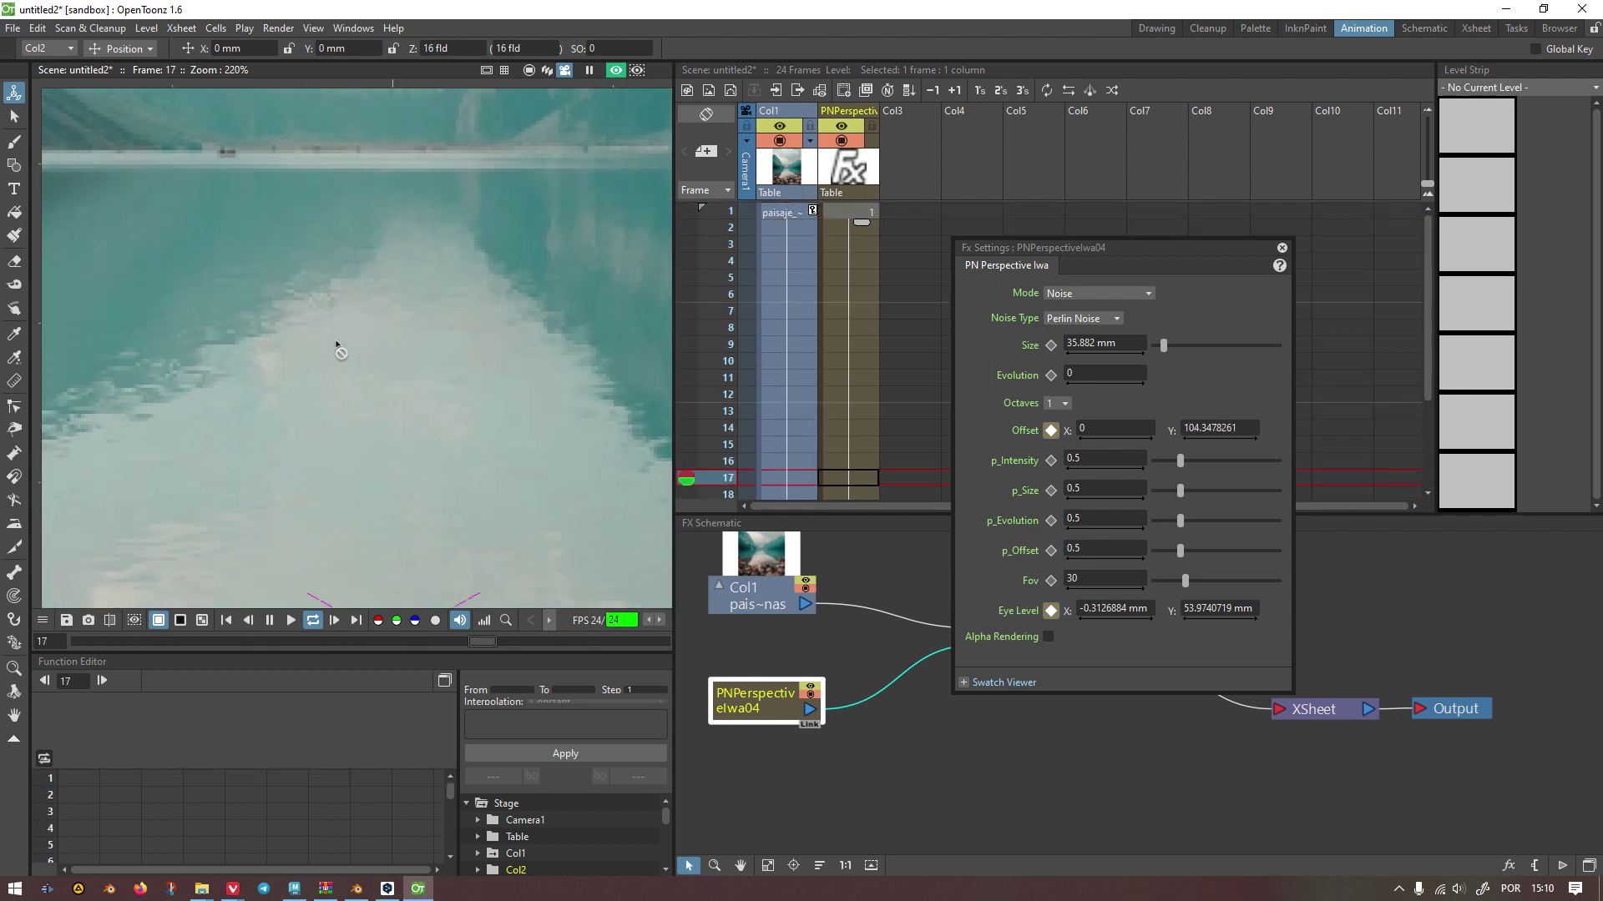
Step: Inspect the looping warped water around the shoreline rocks and the full view, stop the playback and return to the first frame
{"action": "scroll", "coordinate": [284, 386], "scroll_direction": "down", "scroll_amount": 1}
{"action": "key", "text": "Up"}
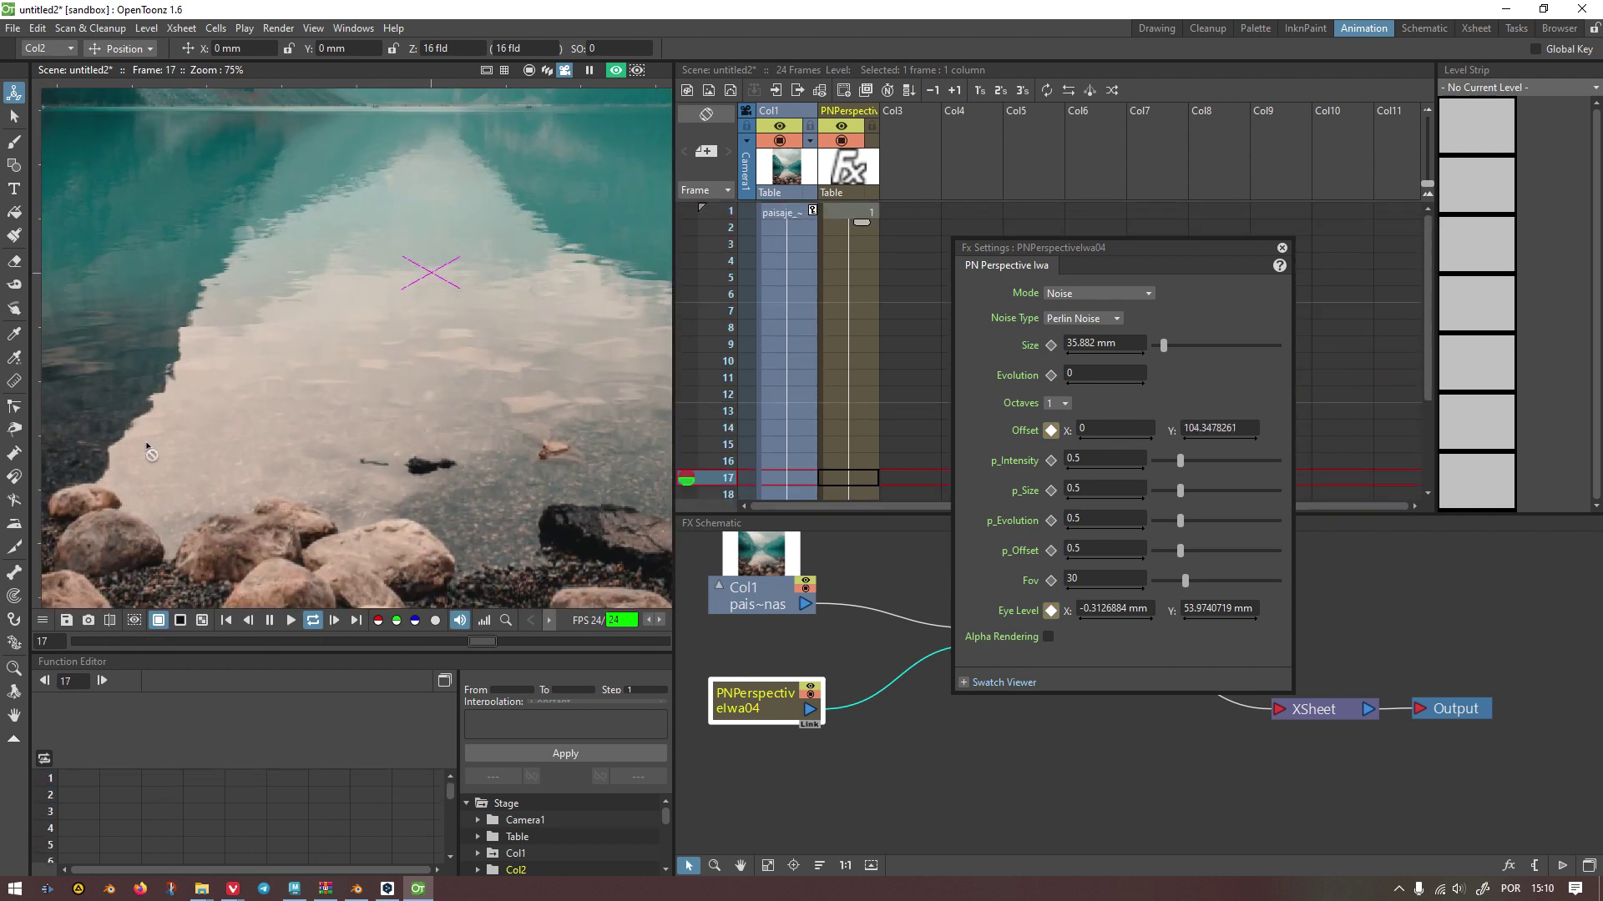
{"action": "key", "text": "Down"}
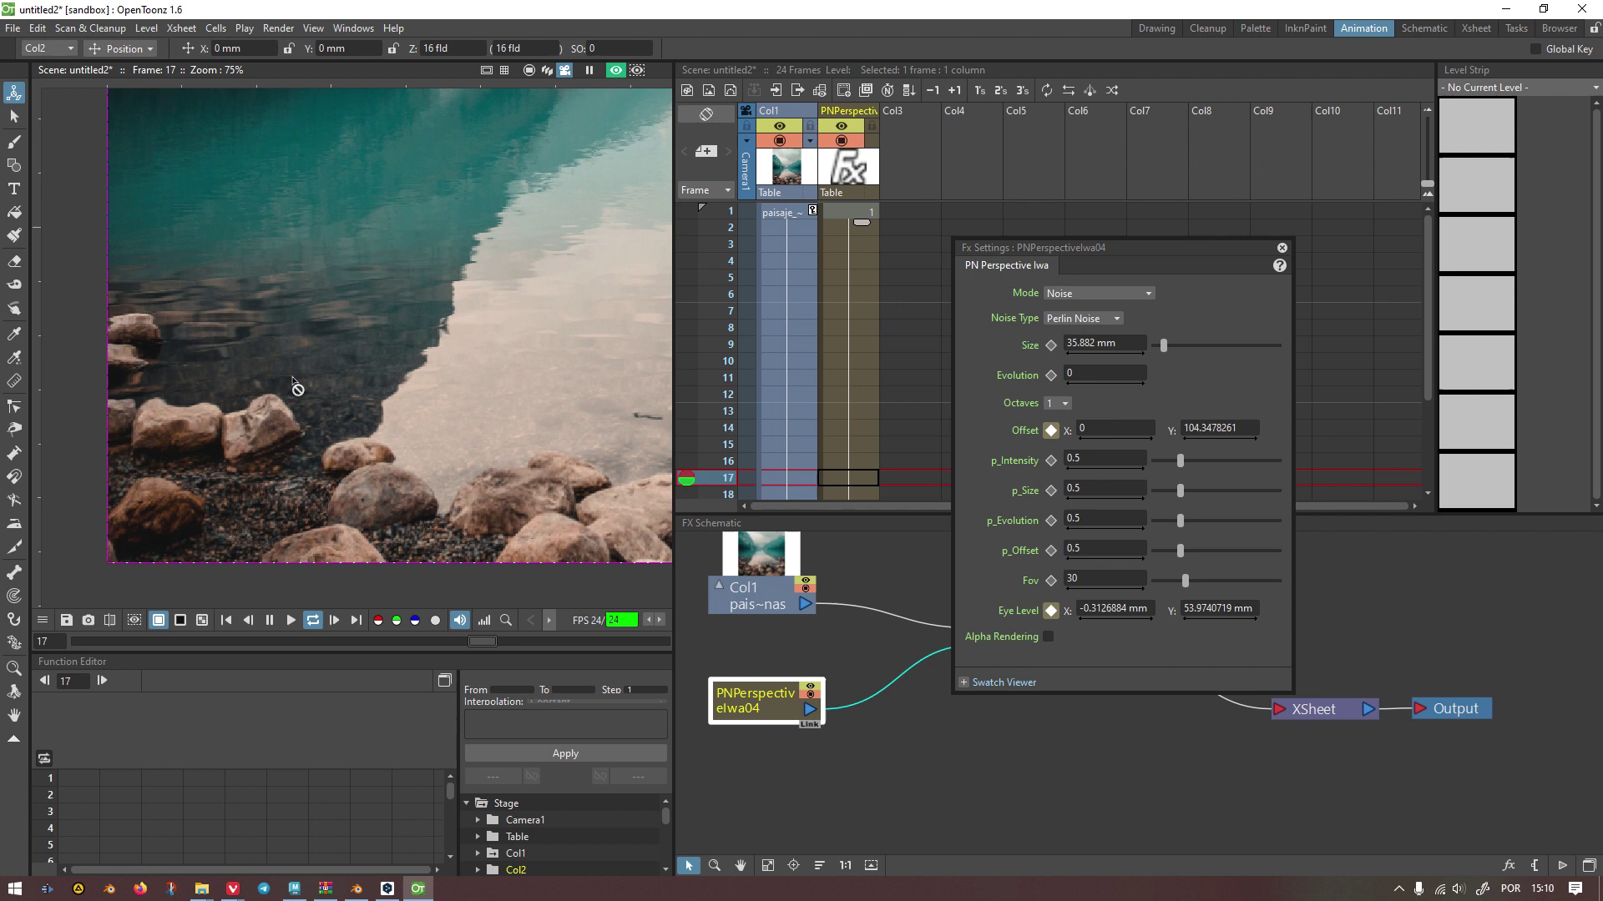
{"action": "scroll", "coordinate": [299, 327], "scroll_direction": "down", "scroll_amount": 3}
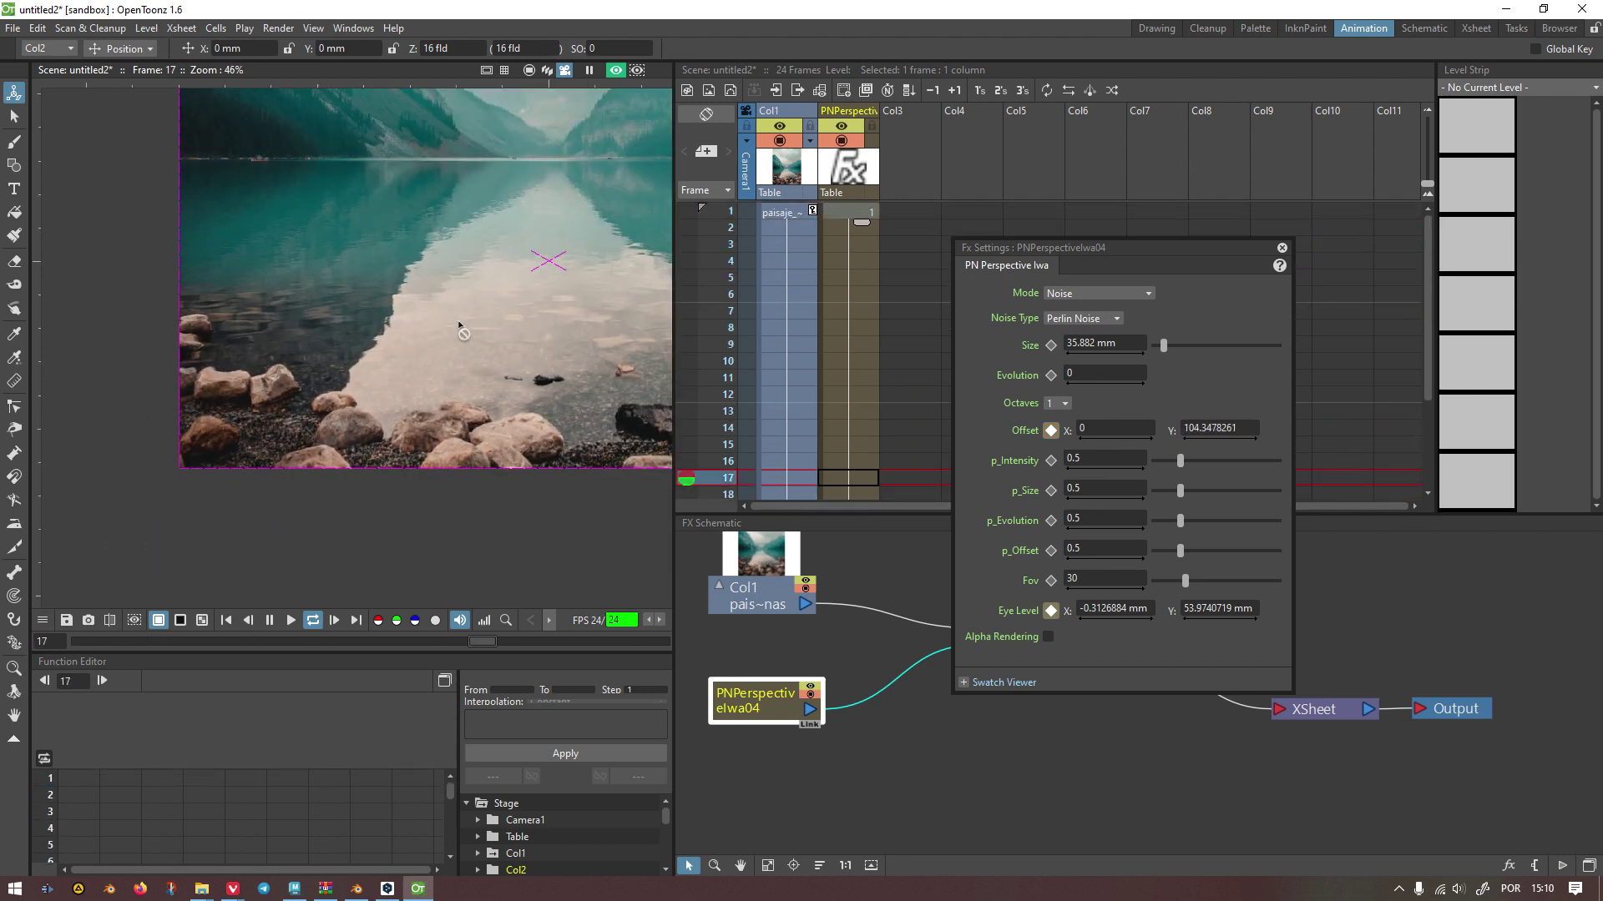
{"action": "key", "text": "Up"}
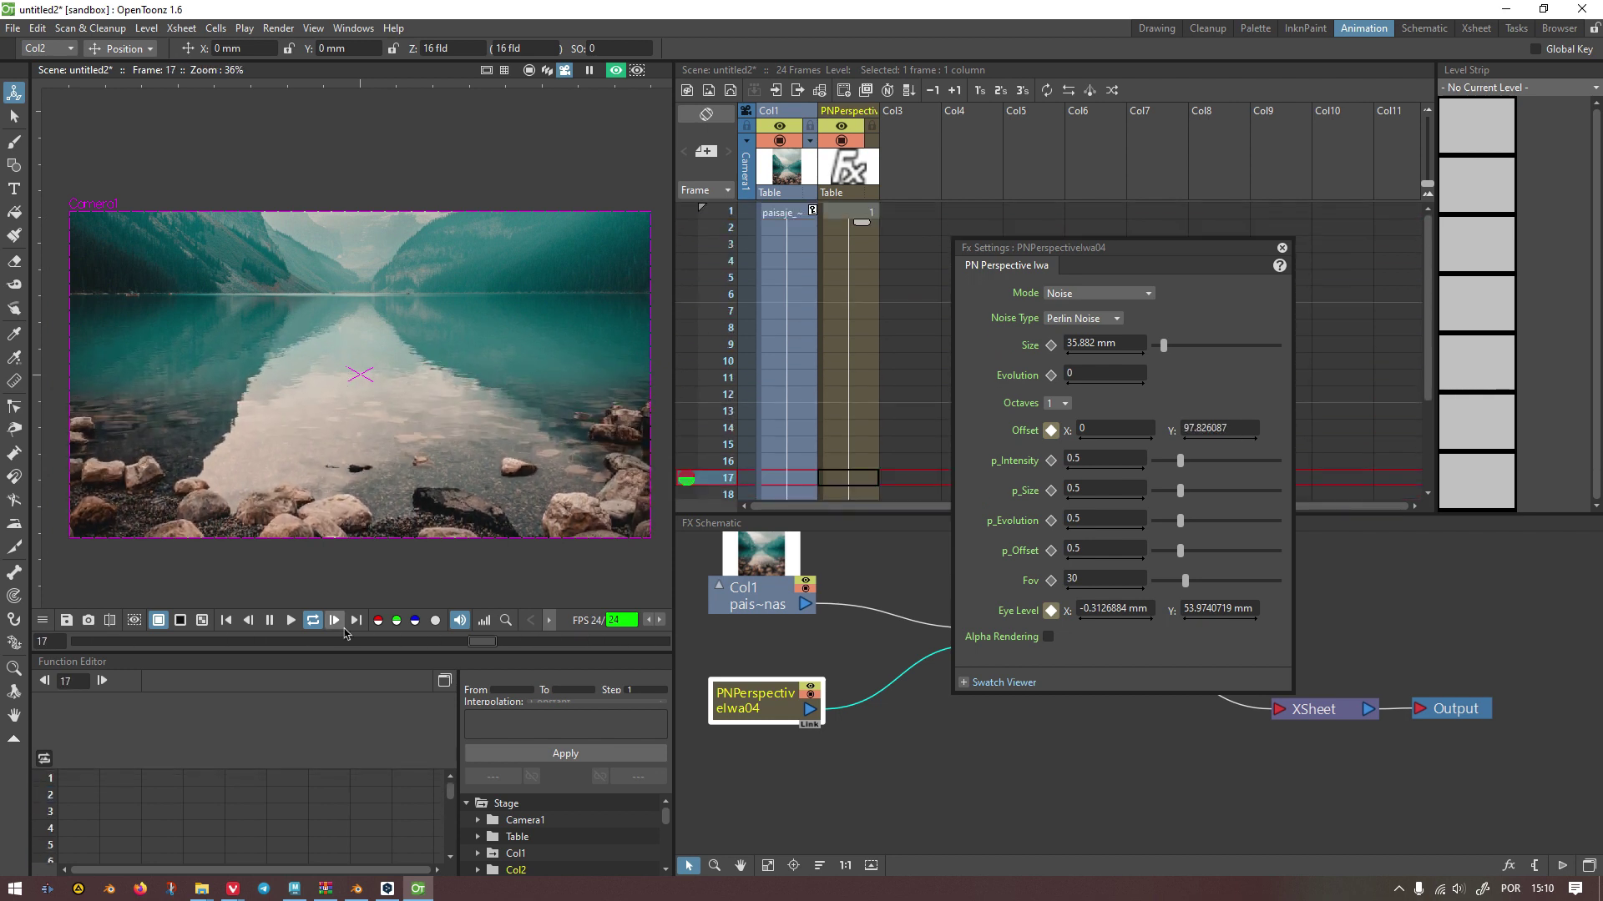
{"action": "left_click", "coordinate": [270, 619]}
{"action": "left_click", "coordinate": [232, 621]}
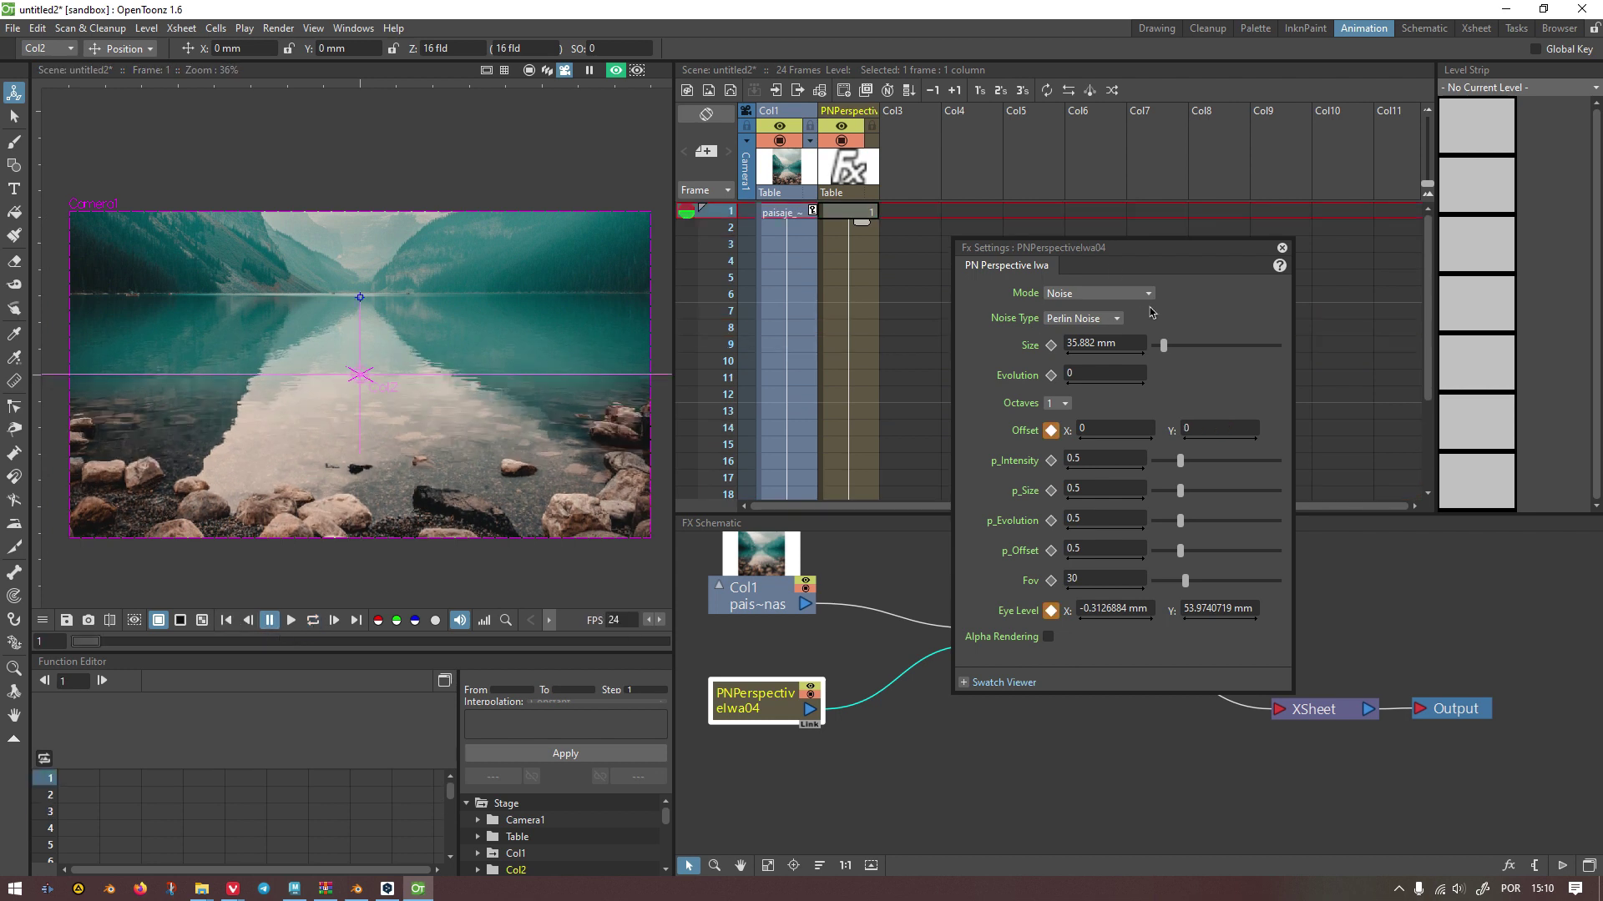
Step: Review the Mode options of the PN Perspective Iwa effect, keeping Noise selected
{"action": "left_click_drag", "start_coordinate": [1106, 260], "coordinate": [840, 232]}
{"action": "left_click_drag", "start_coordinate": [783, 793], "coordinate": [818, 818]}
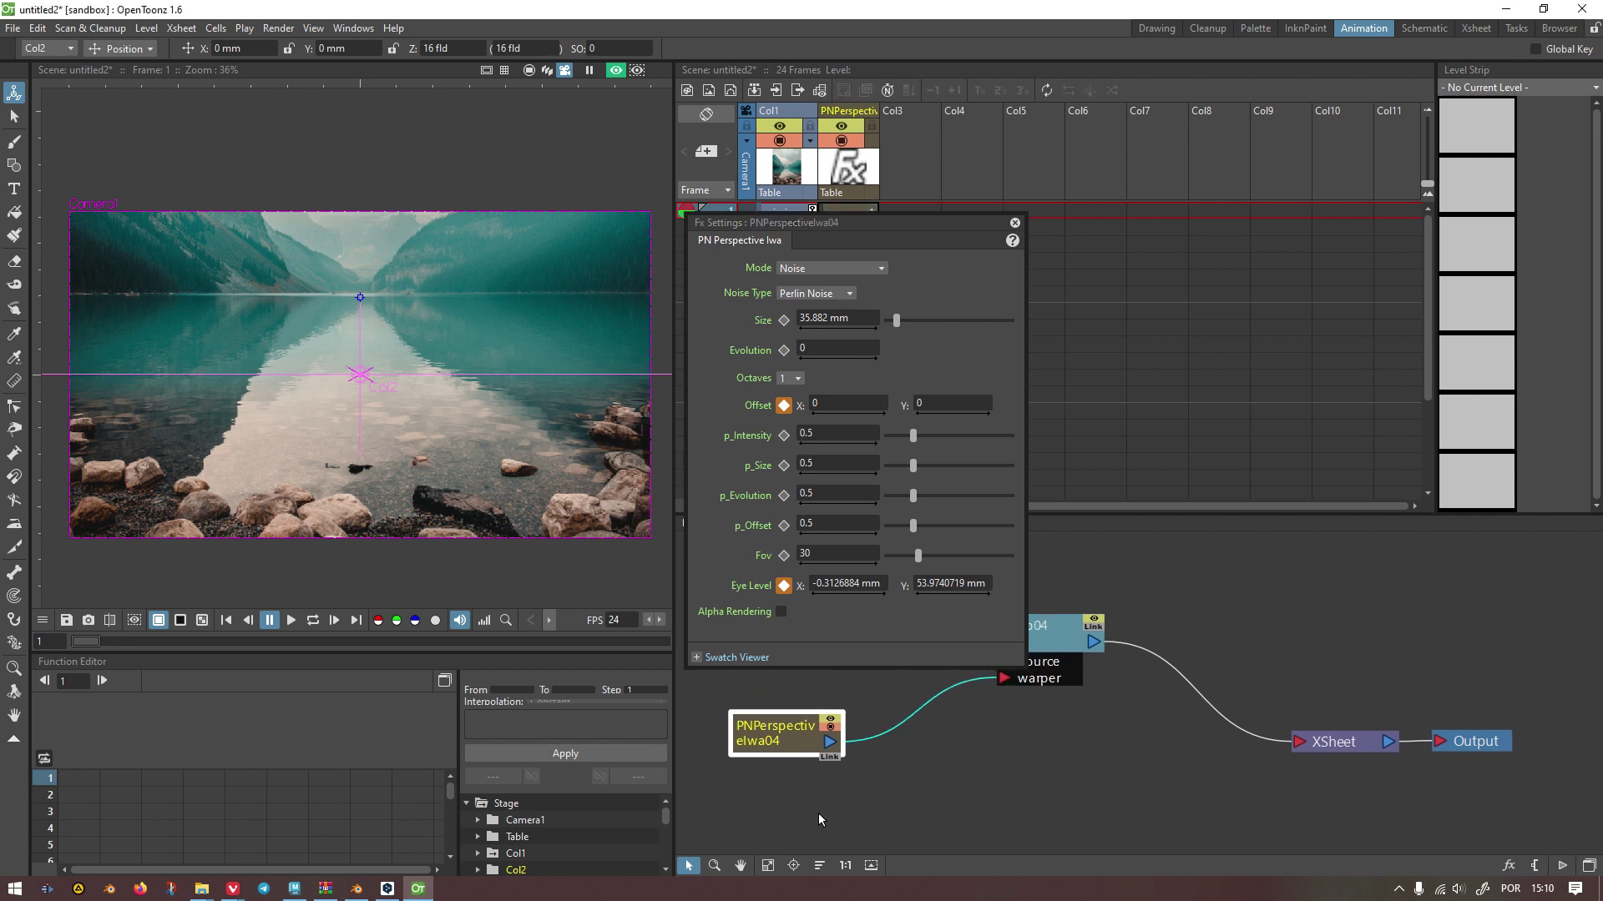
{"action": "left_click", "coordinate": [787, 269]}
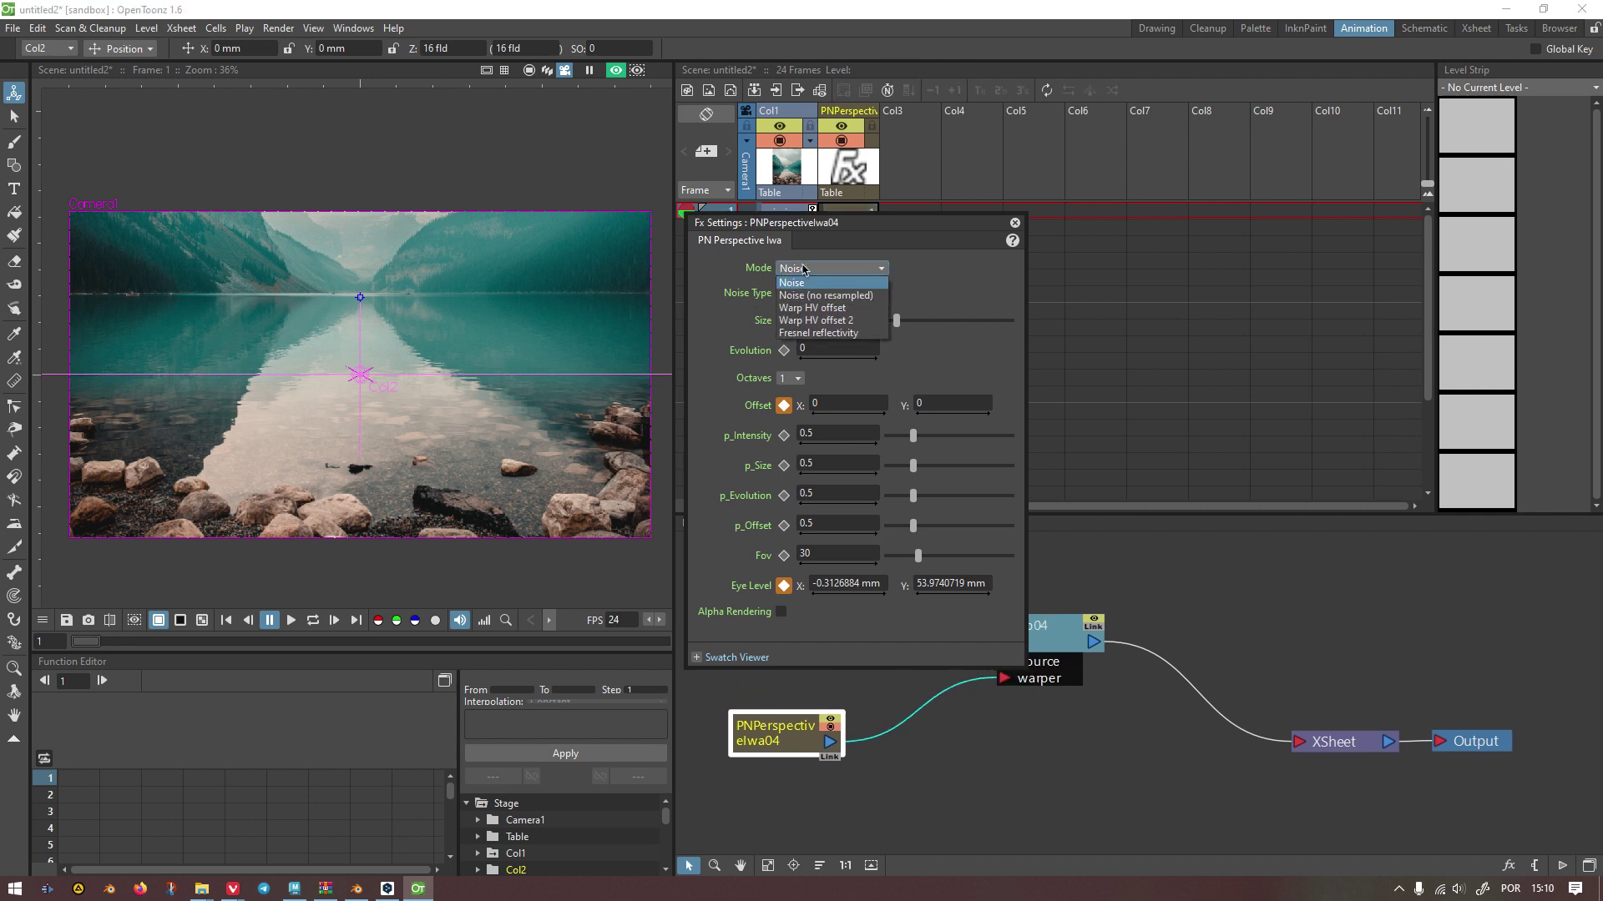
{"action": "left_click", "coordinate": [805, 283]}
{"action": "left_click", "coordinate": [808, 269]}
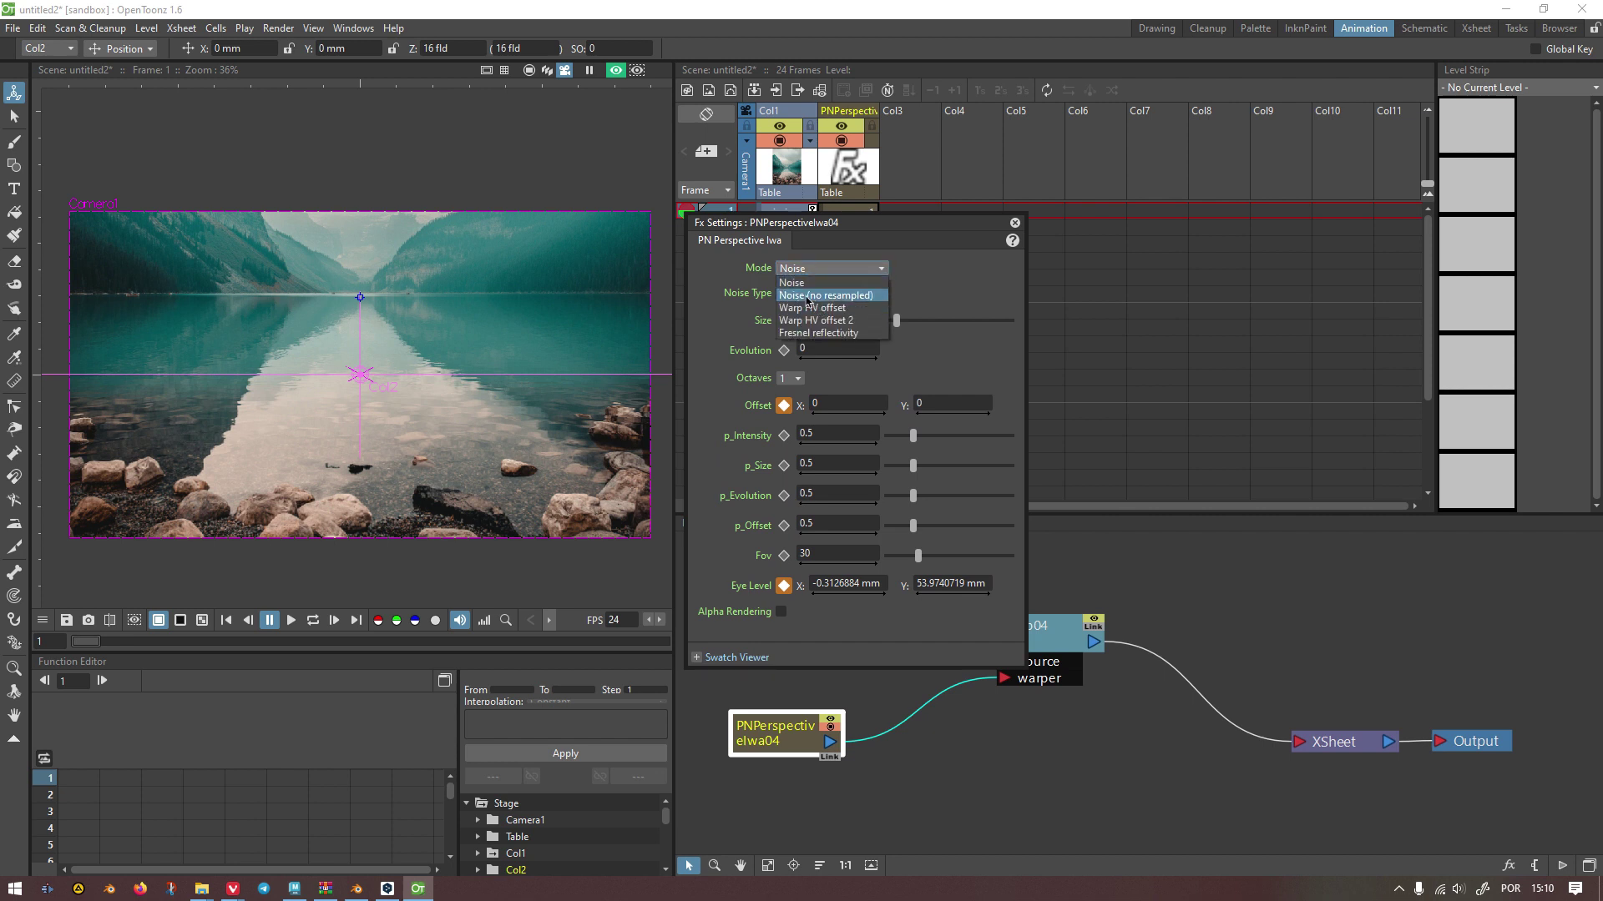
{"action": "left_click", "coordinate": [805, 283]}
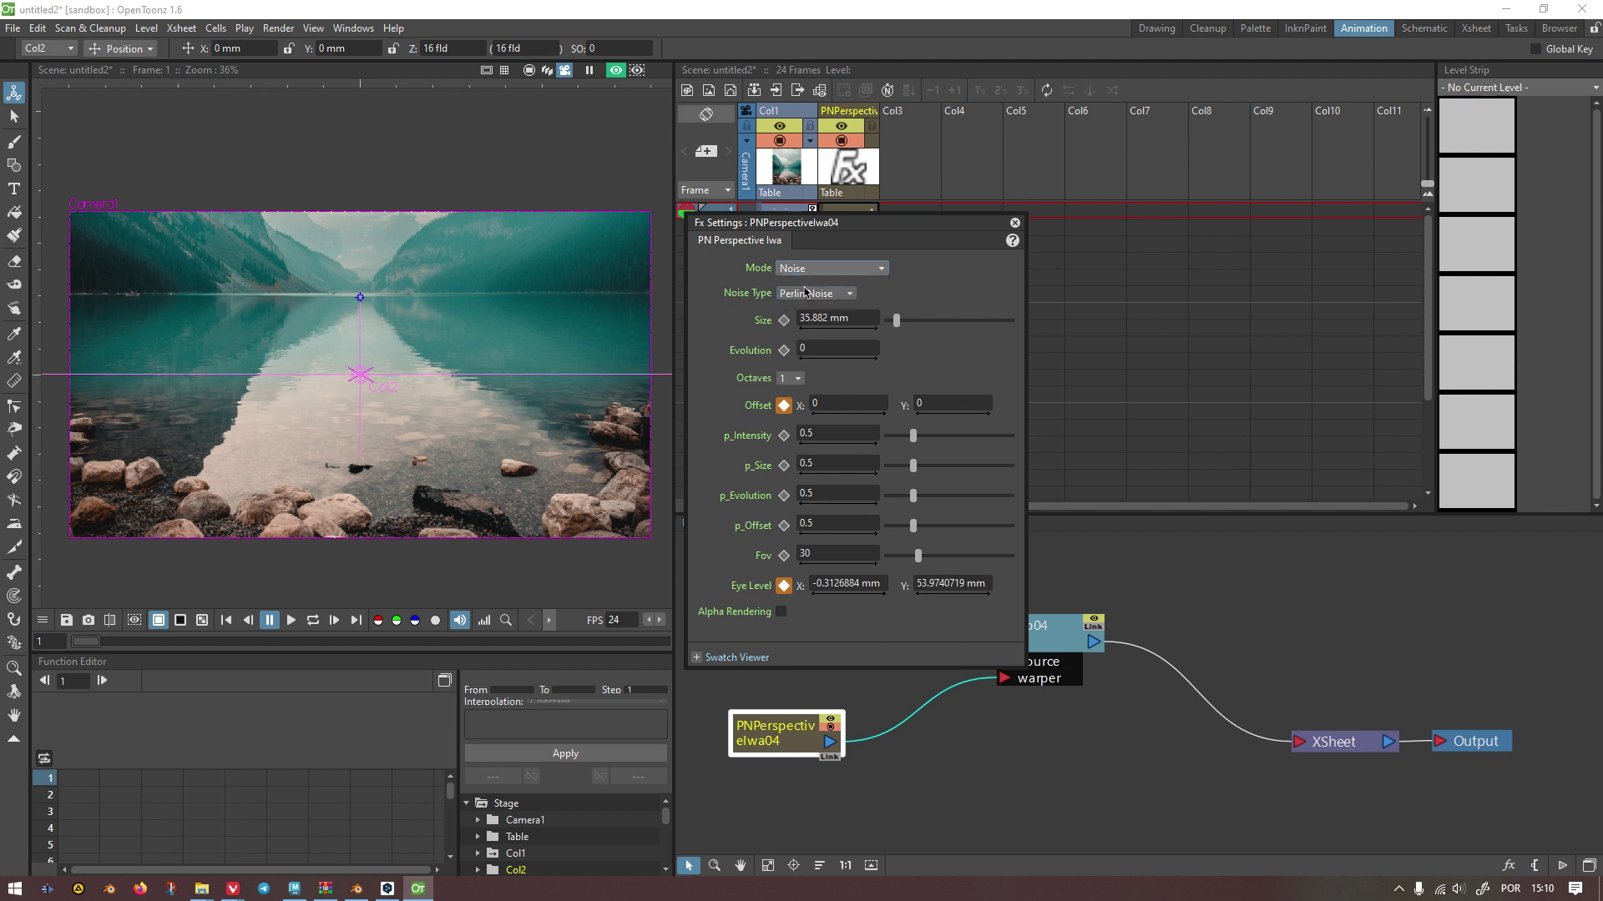
Step: Connect the PN Perspective Iwa node directly to the XSheet and remove the Warp node's link to it
{"action": "left_click_drag", "start_coordinate": [832, 231], "coordinate": [1125, 161]}
{"action": "left_click_drag", "start_coordinate": [829, 741], "coordinate": [1299, 743]}
{"action": "key", "text": "Delete"}
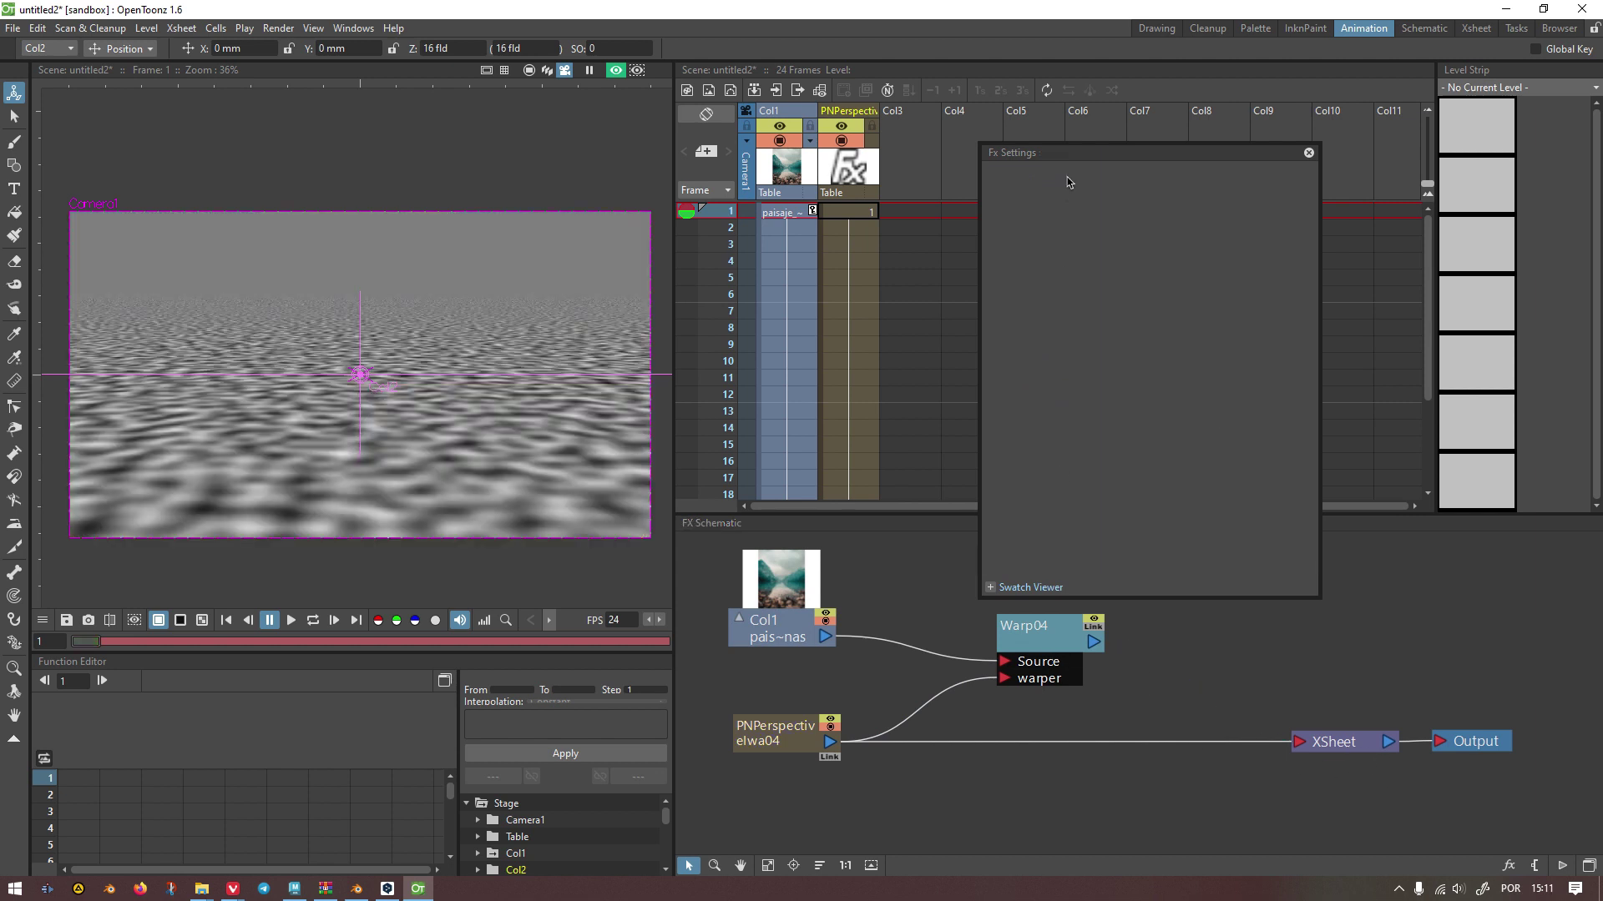
Step: Set the PN Perspective Iwa mode to Noise (no resampled) and inspect the noise near the horizon up close
{"action": "left_click", "coordinate": [783, 733]}
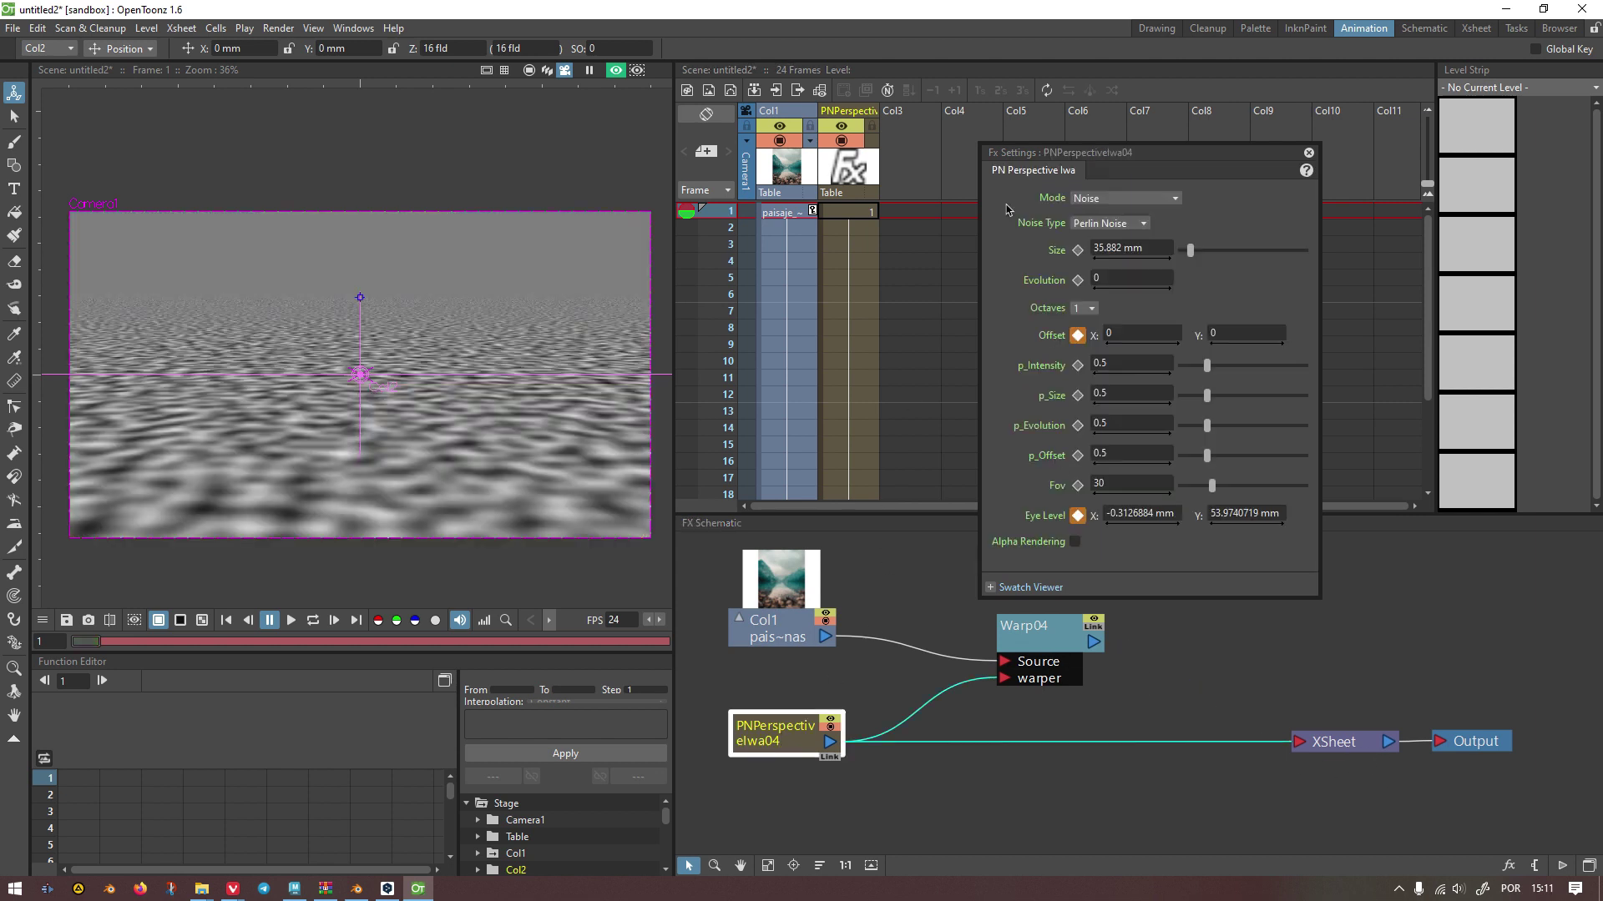
{"action": "left_click", "coordinate": [1110, 198]}
{"action": "left_click", "coordinate": [1107, 225]}
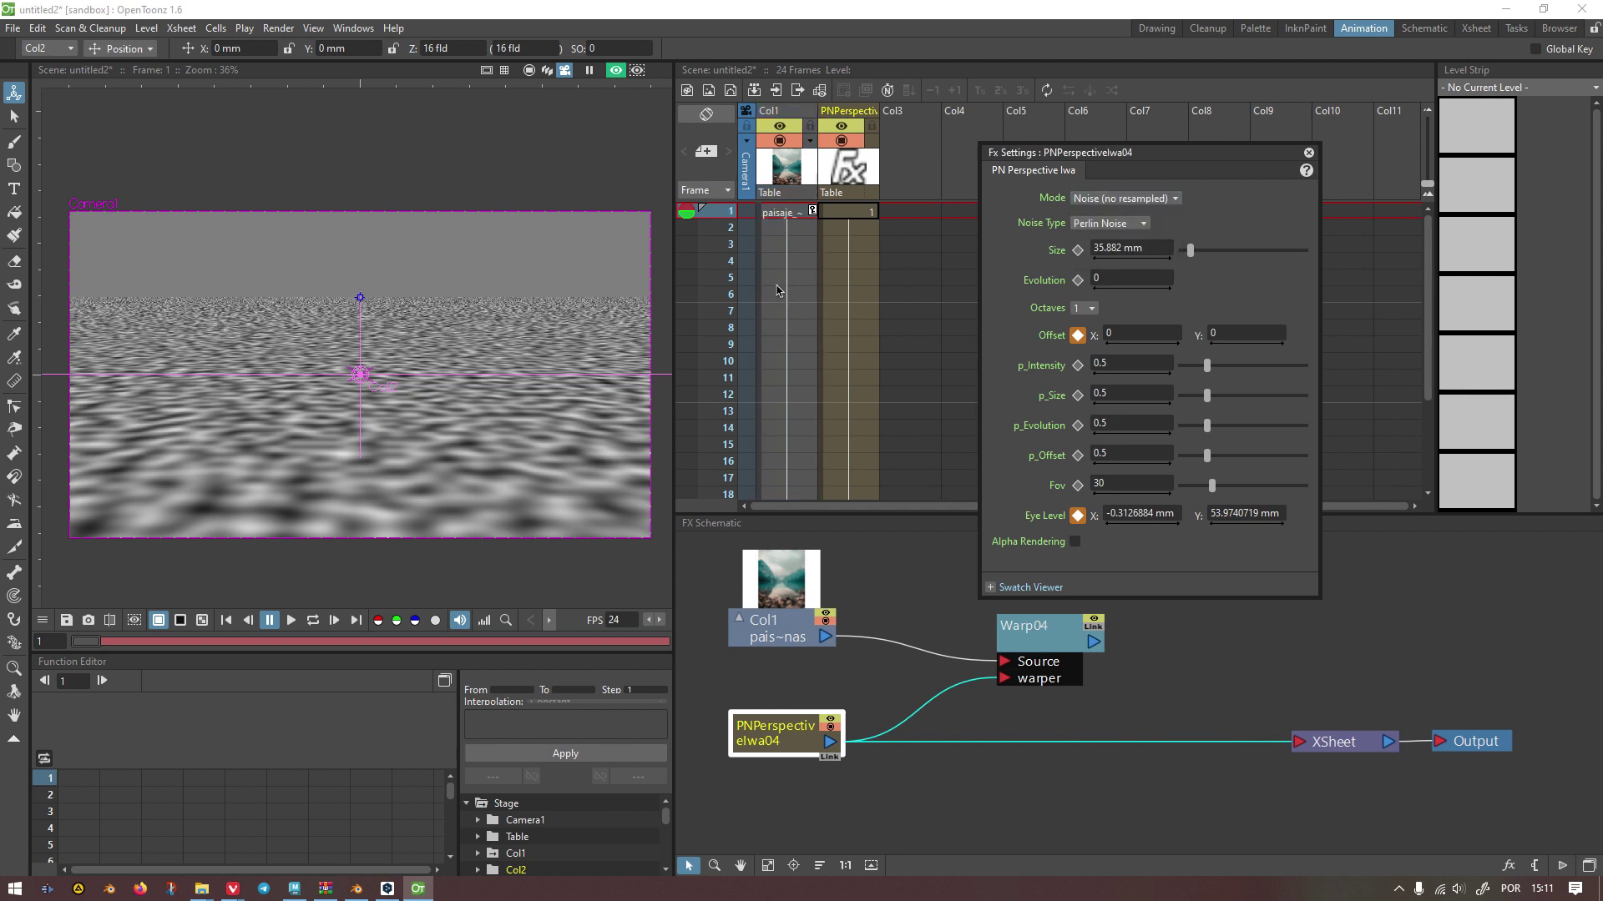
{"action": "scroll", "coordinate": [368, 310], "scroll_direction": "up", "scroll_amount": 4}
{"action": "scroll", "coordinate": [410, 289], "scroll_direction": "up", "scroll_amount": 3}
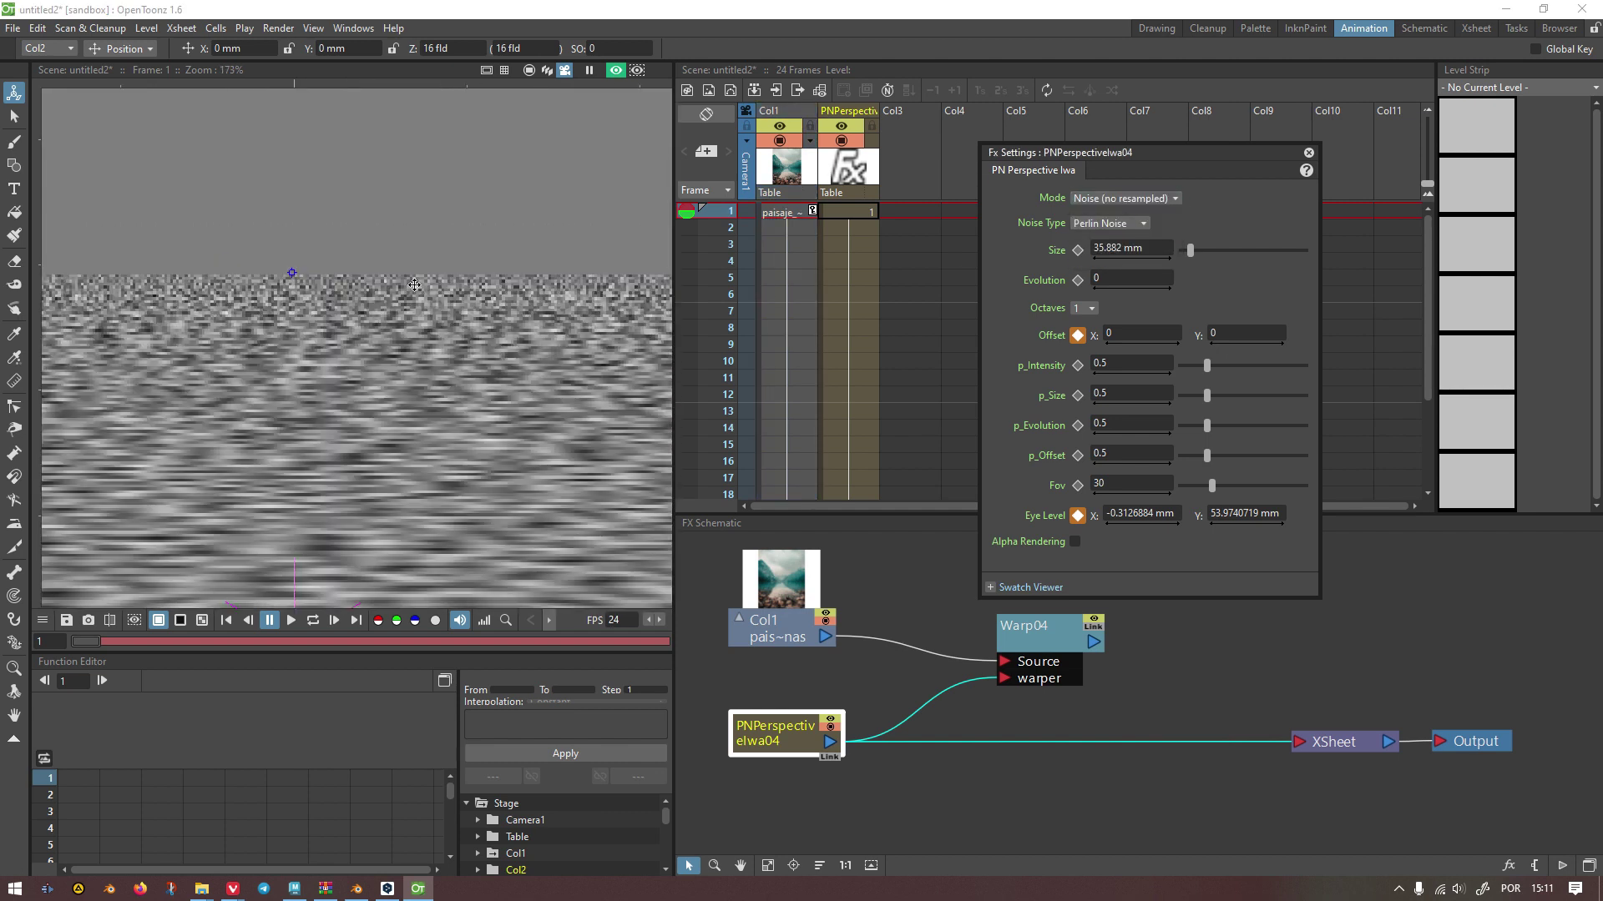
Step: Switch the mode back to Noise for comparison, set it to Warp HV offset, and inspect the colored pattern
{"action": "left_click", "coordinate": [1117, 200]}
{"action": "left_click", "coordinate": [1111, 212]}
{"action": "left_click", "coordinate": [1111, 201]}
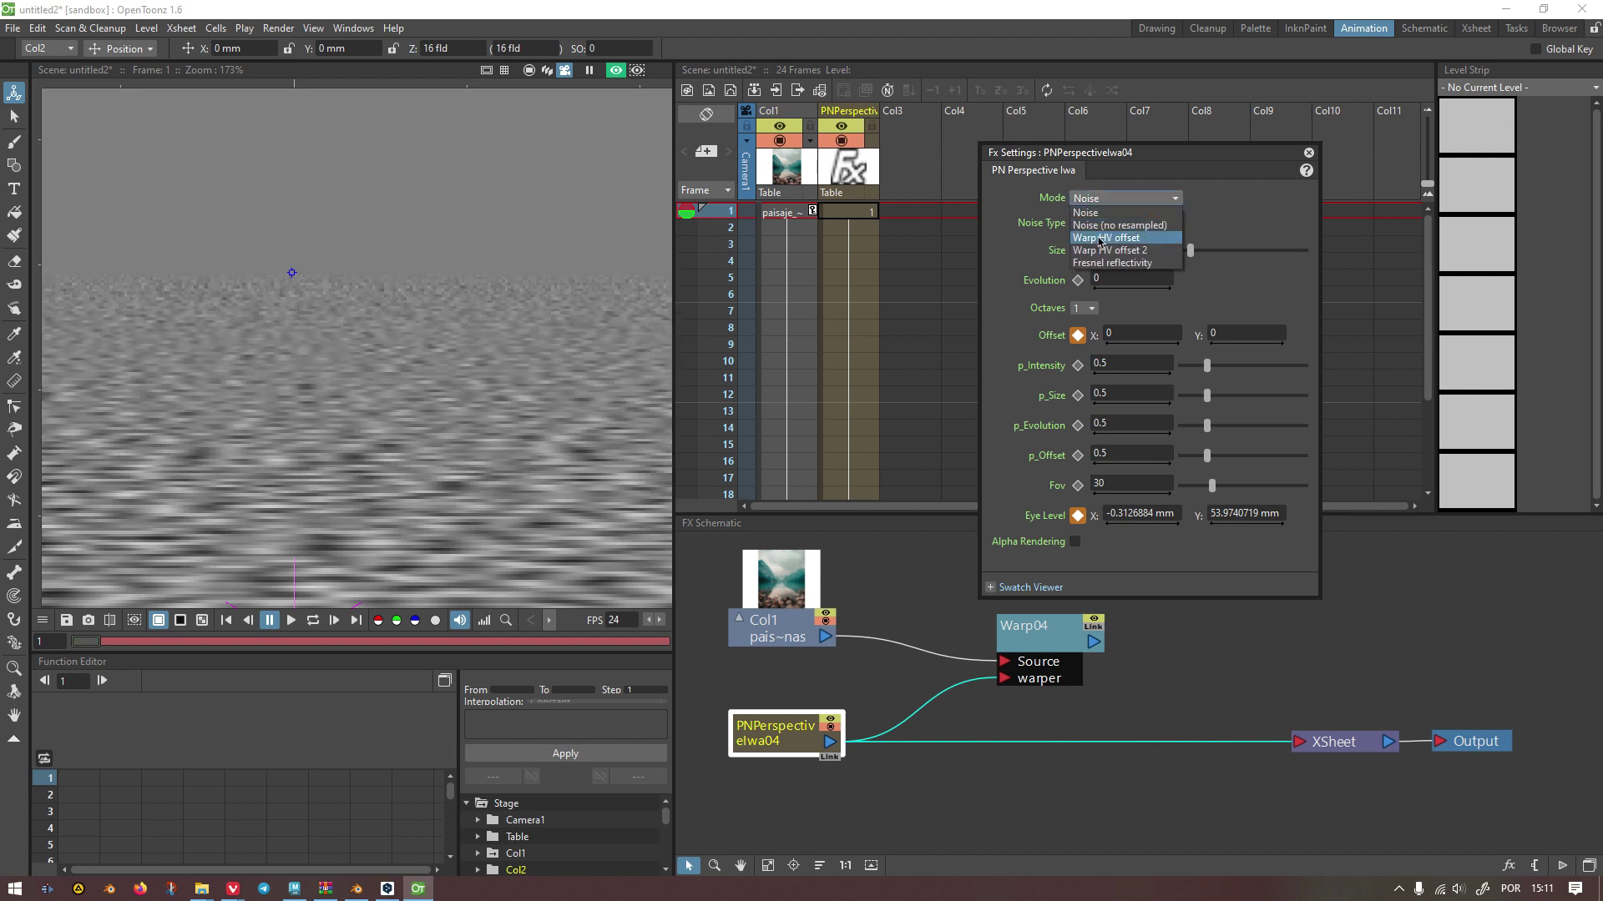
{"action": "left_click", "coordinate": [1102, 239]}
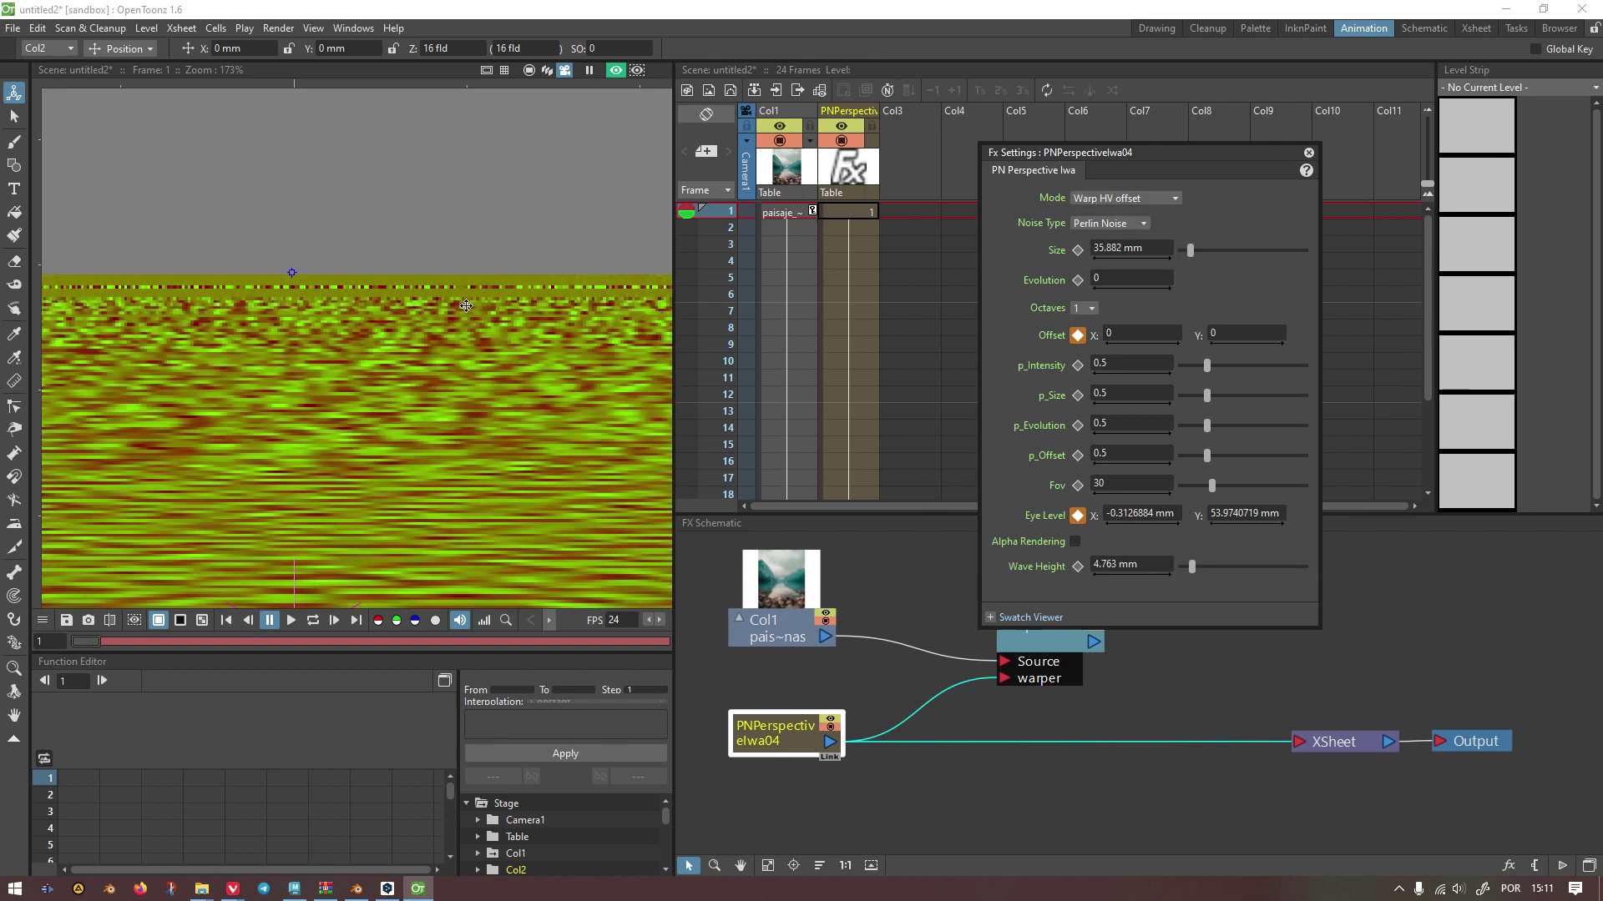
{"action": "scroll", "coordinate": [466, 305], "scroll_direction": "down", "scroll_amount": 5}
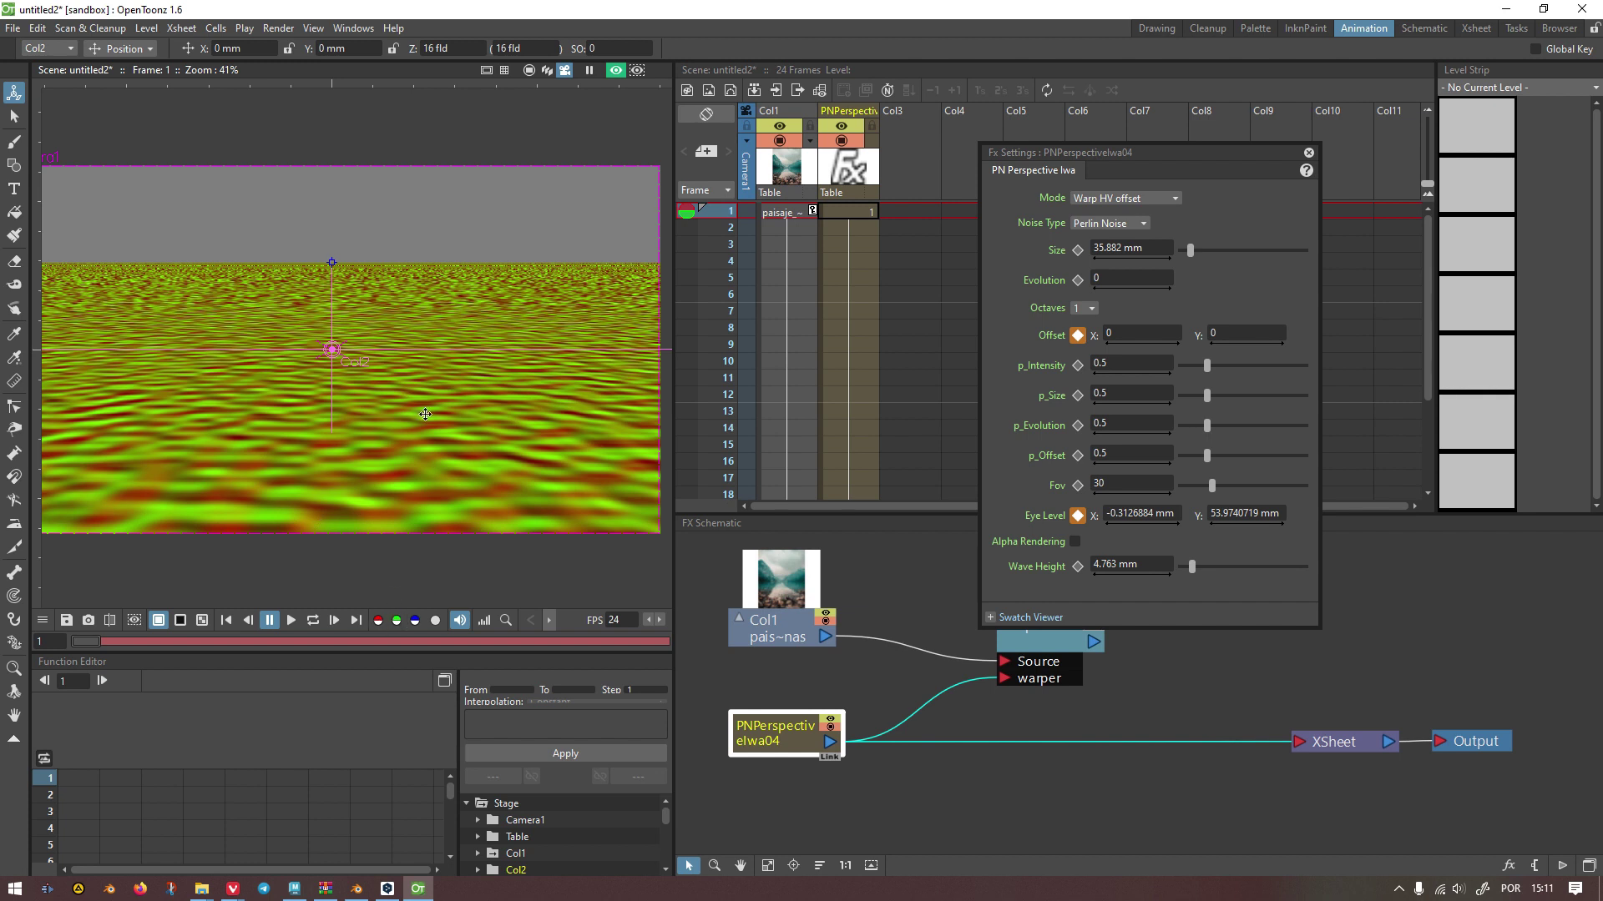
{"action": "scroll", "coordinate": [343, 459], "scroll_direction": "up", "scroll_amount": 2}
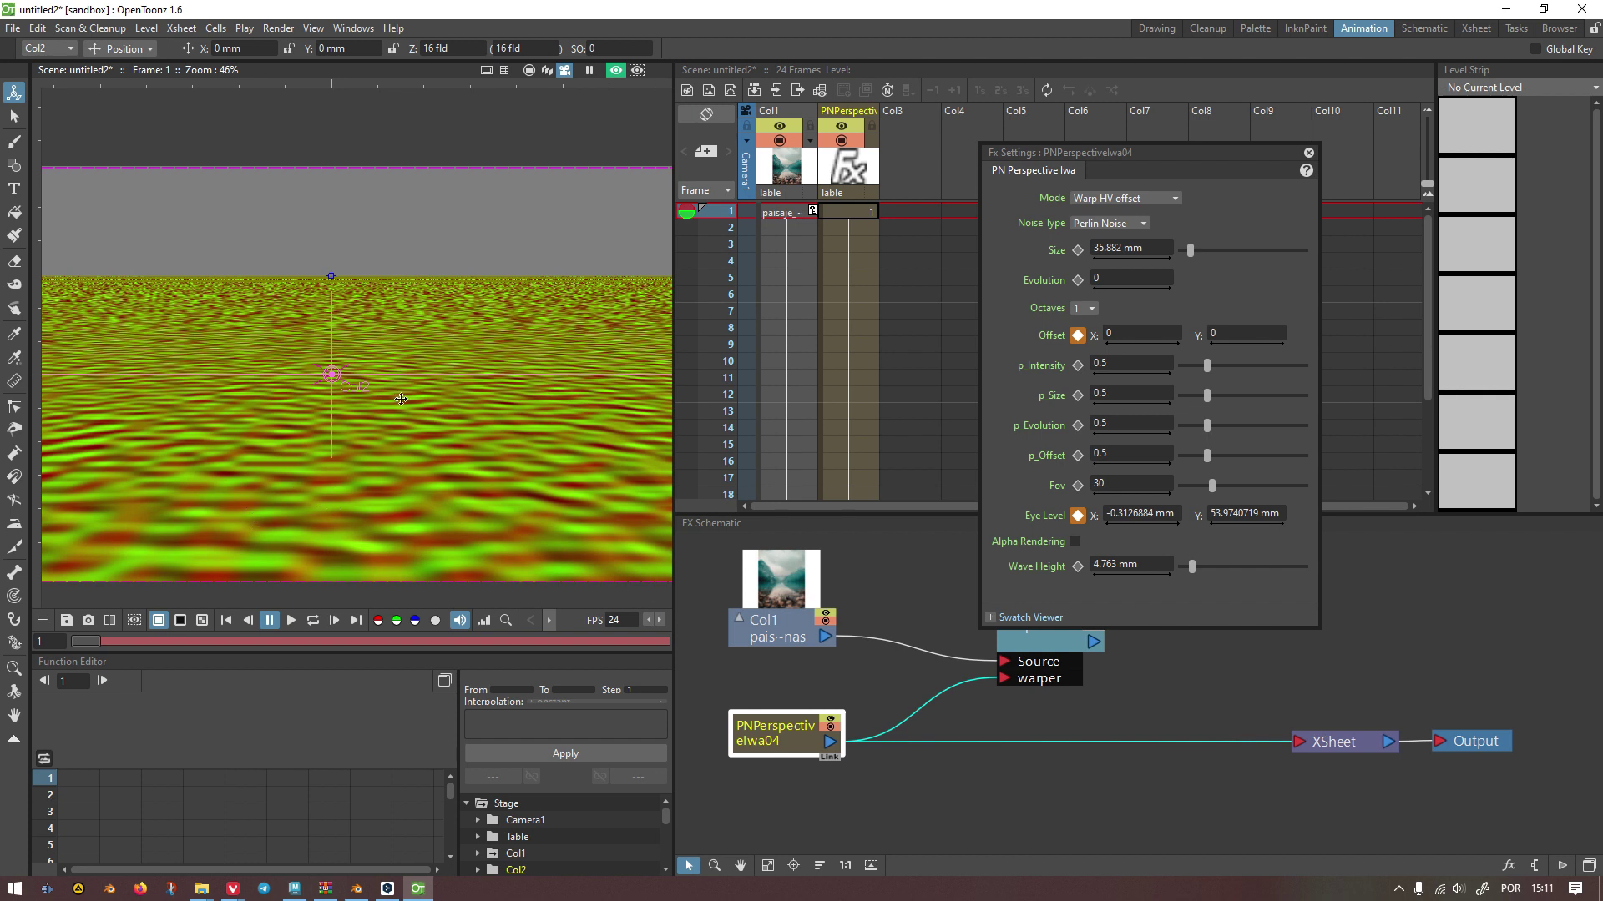
Step: Change the perspective noise mode to Warp HV offset 2 and inspect the pattern in the foreground
{"action": "left_click", "coordinate": [1119, 200]}
{"action": "left_click", "coordinate": [1121, 250]}
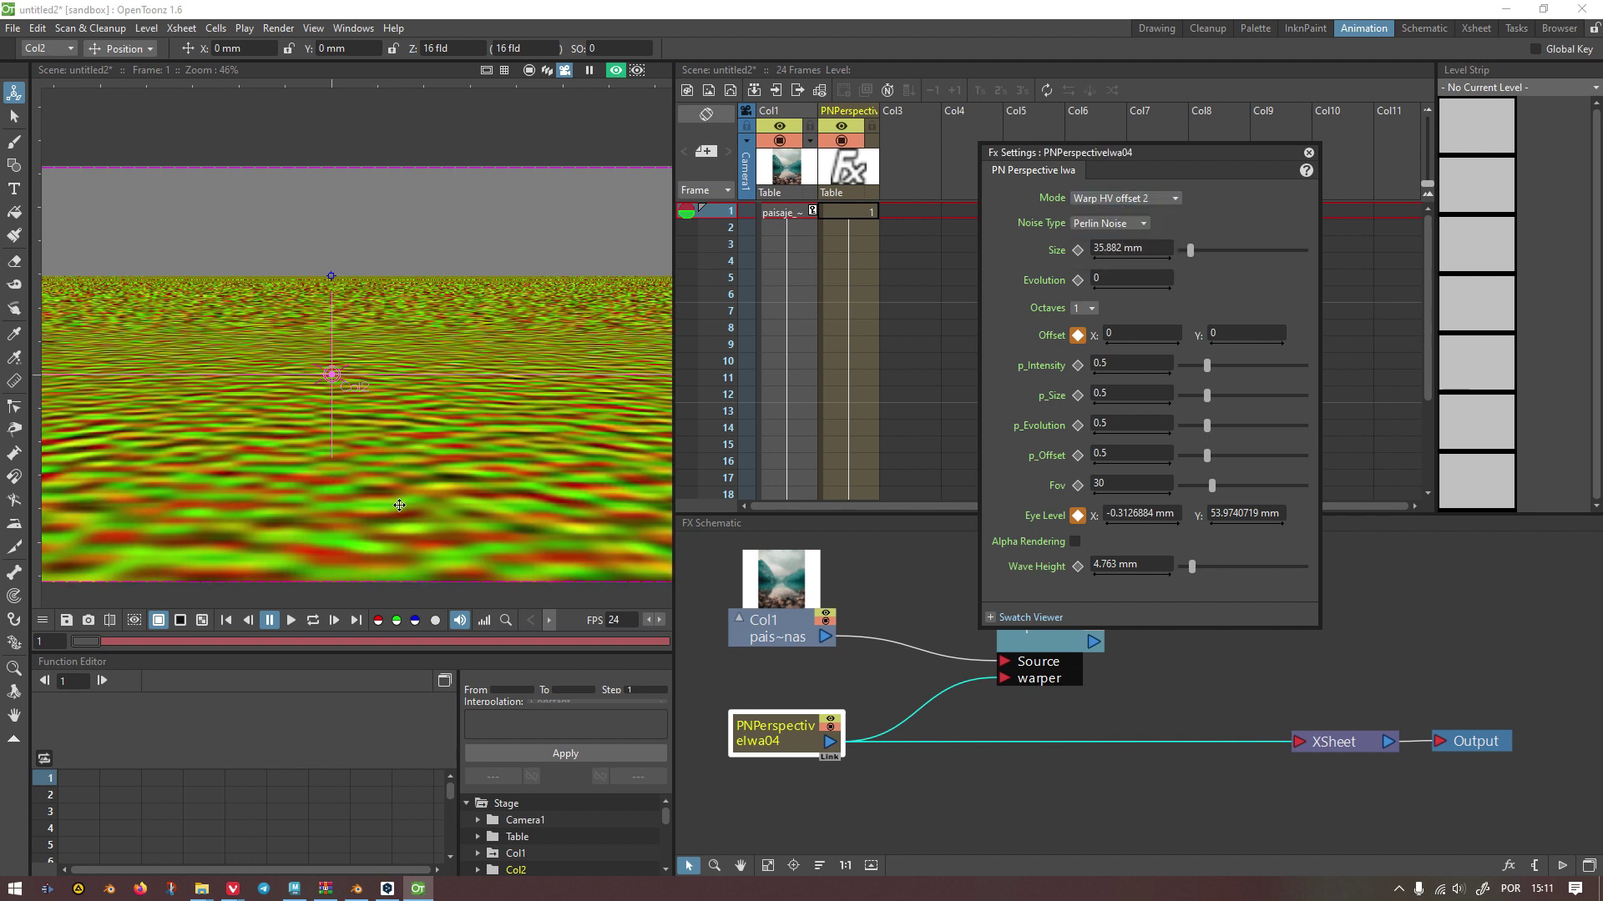
{"action": "scroll", "coordinate": [399, 505], "scroll_direction": "up", "scroll_amount": 2}
{"action": "scroll", "coordinate": [461, 465], "scroll_direction": "down", "scroll_amount": 2}
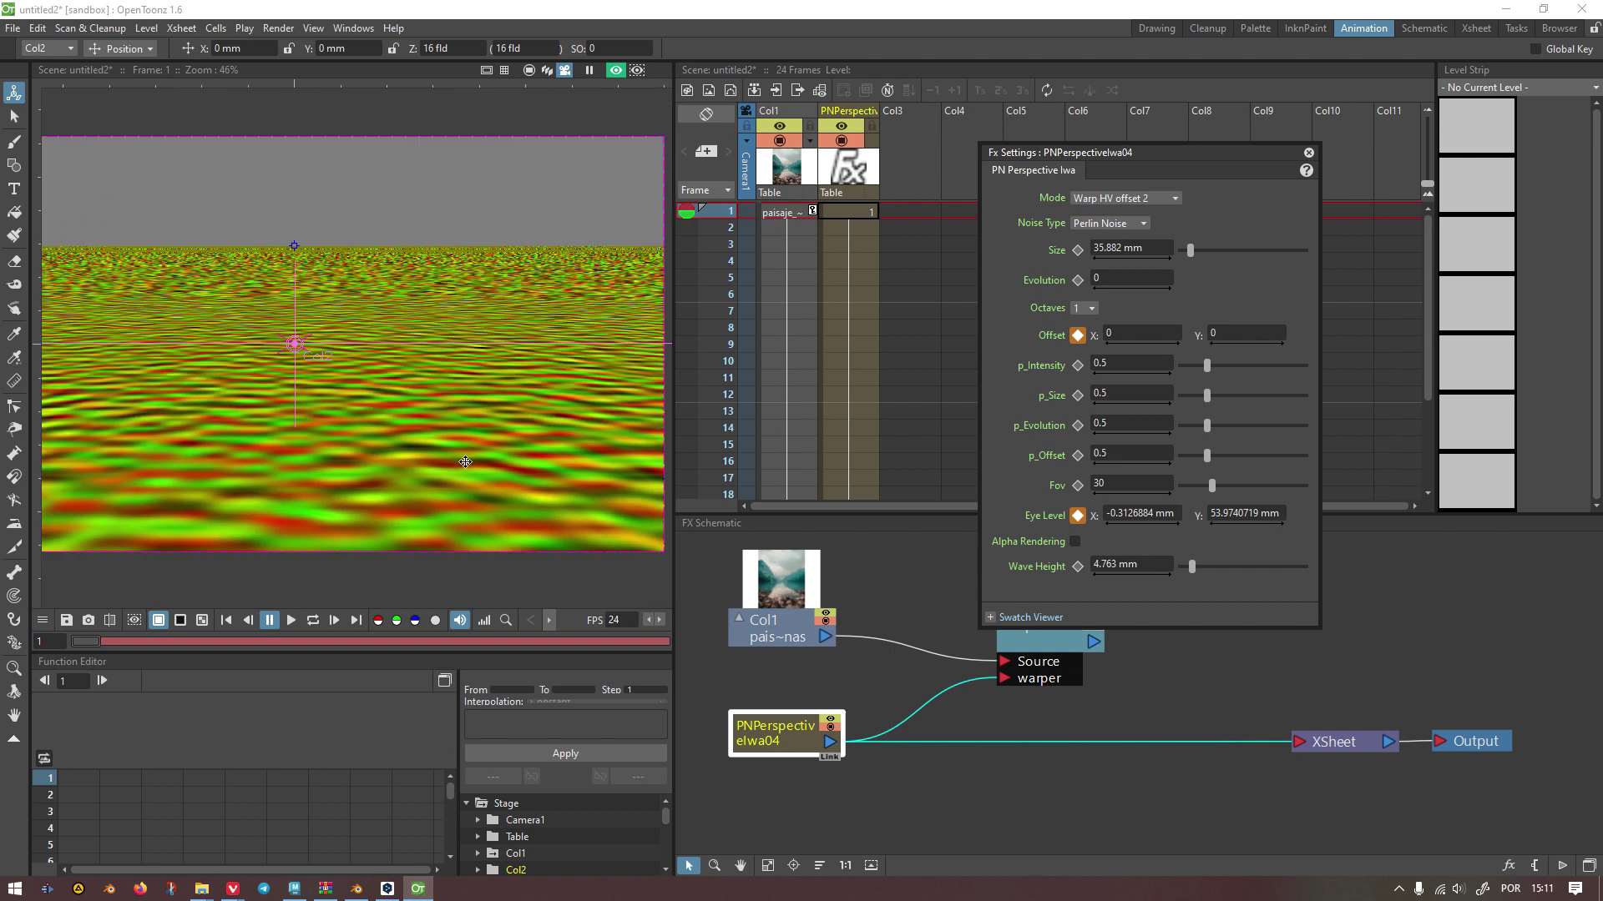
{"action": "scroll", "coordinate": [465, 461], "scroll_direction": "down", "scroll_amount": 1}
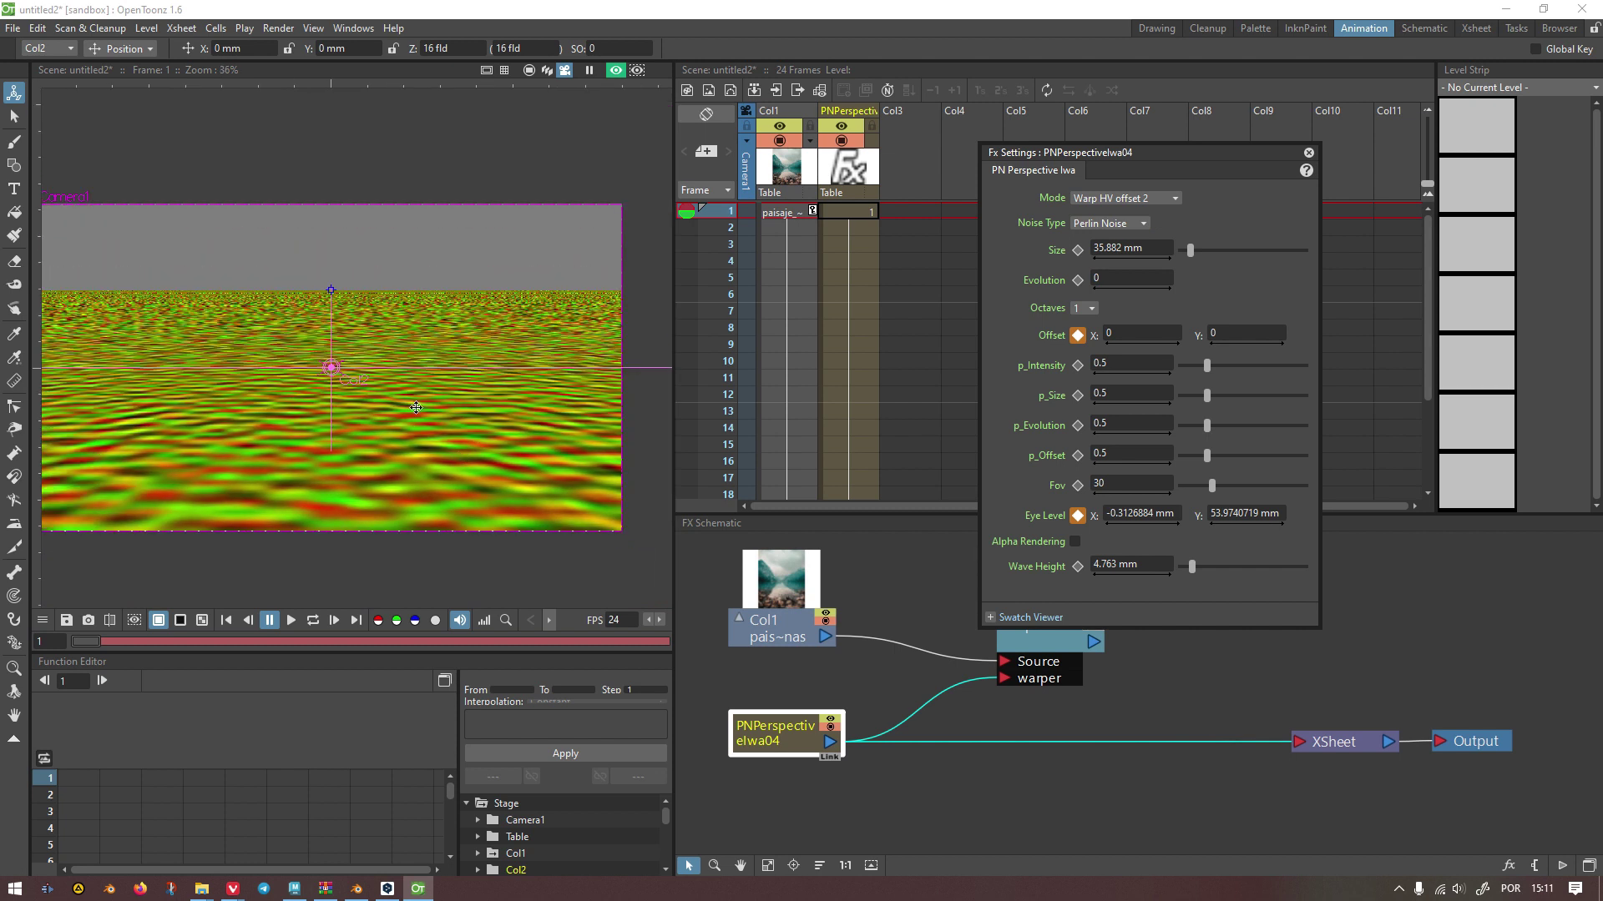
Step: Change the perspective noise mode to Fresnel reflectivity and inspect the reflections toward the horizon
{"action": "left_click", "coordinate": [1140, 198]}
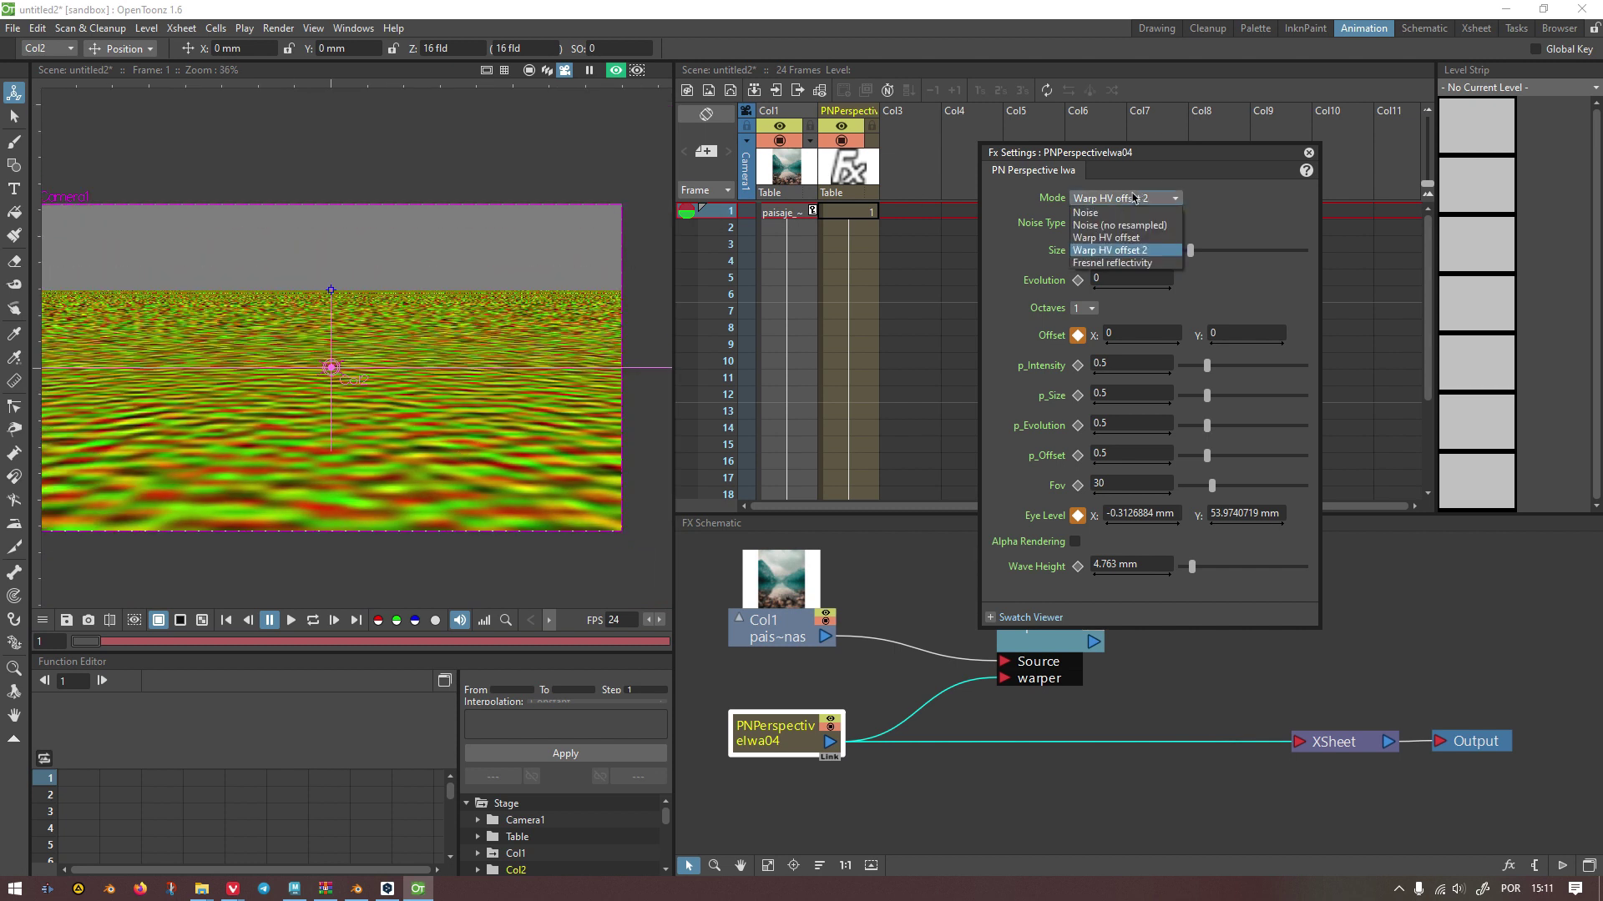
{"action": "left_click", "coordinate": [1123, 263]}
{"action": "scroll", "coordinate": [268, 297], "scroll_direction": "up", "scroll_amount": 2}
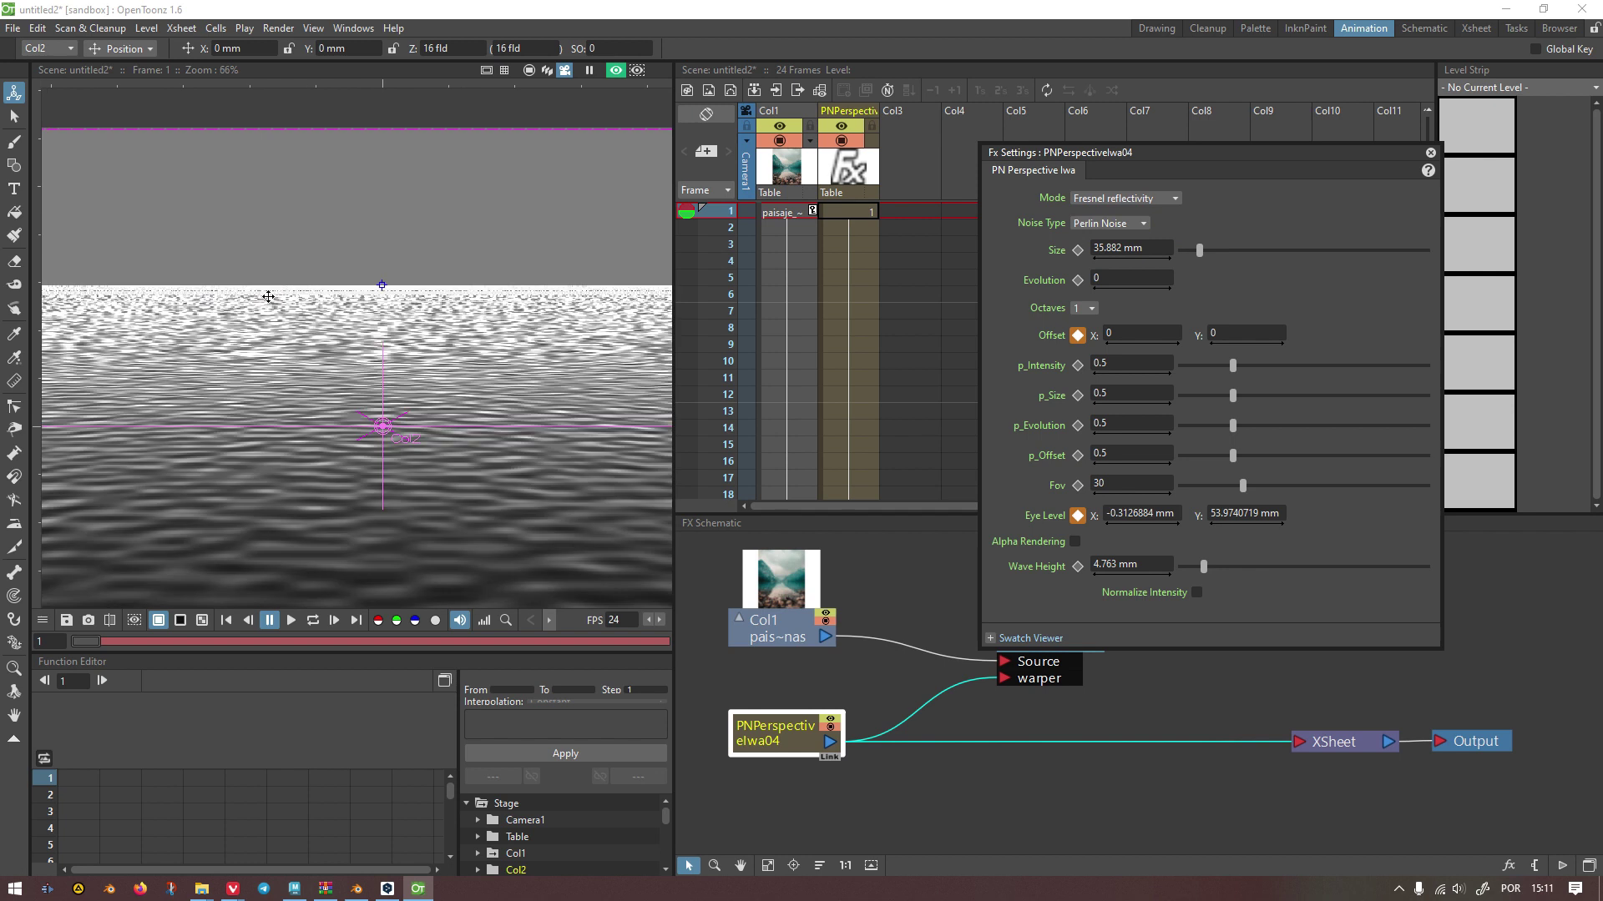
{"action": "scroll", "coordinate": [289, 303], "scroll_direction": "down", "scroll_amount": 2}
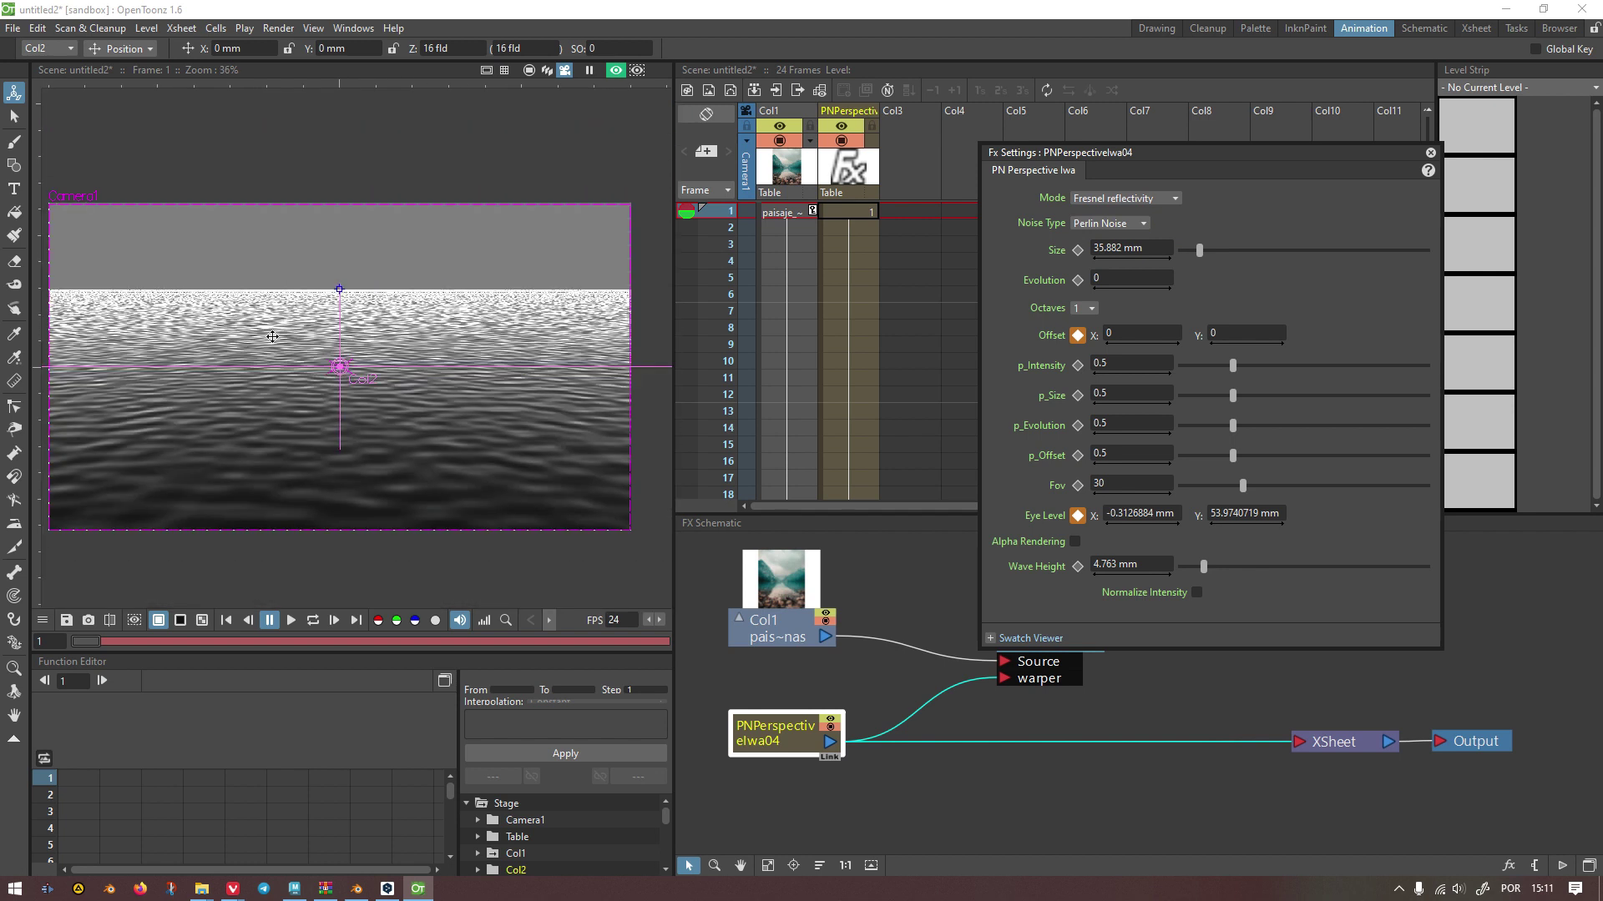
{"action": "scroll", "coordinate": [263, 320], "scroll_direction": "up", "scroll_amount": 1}
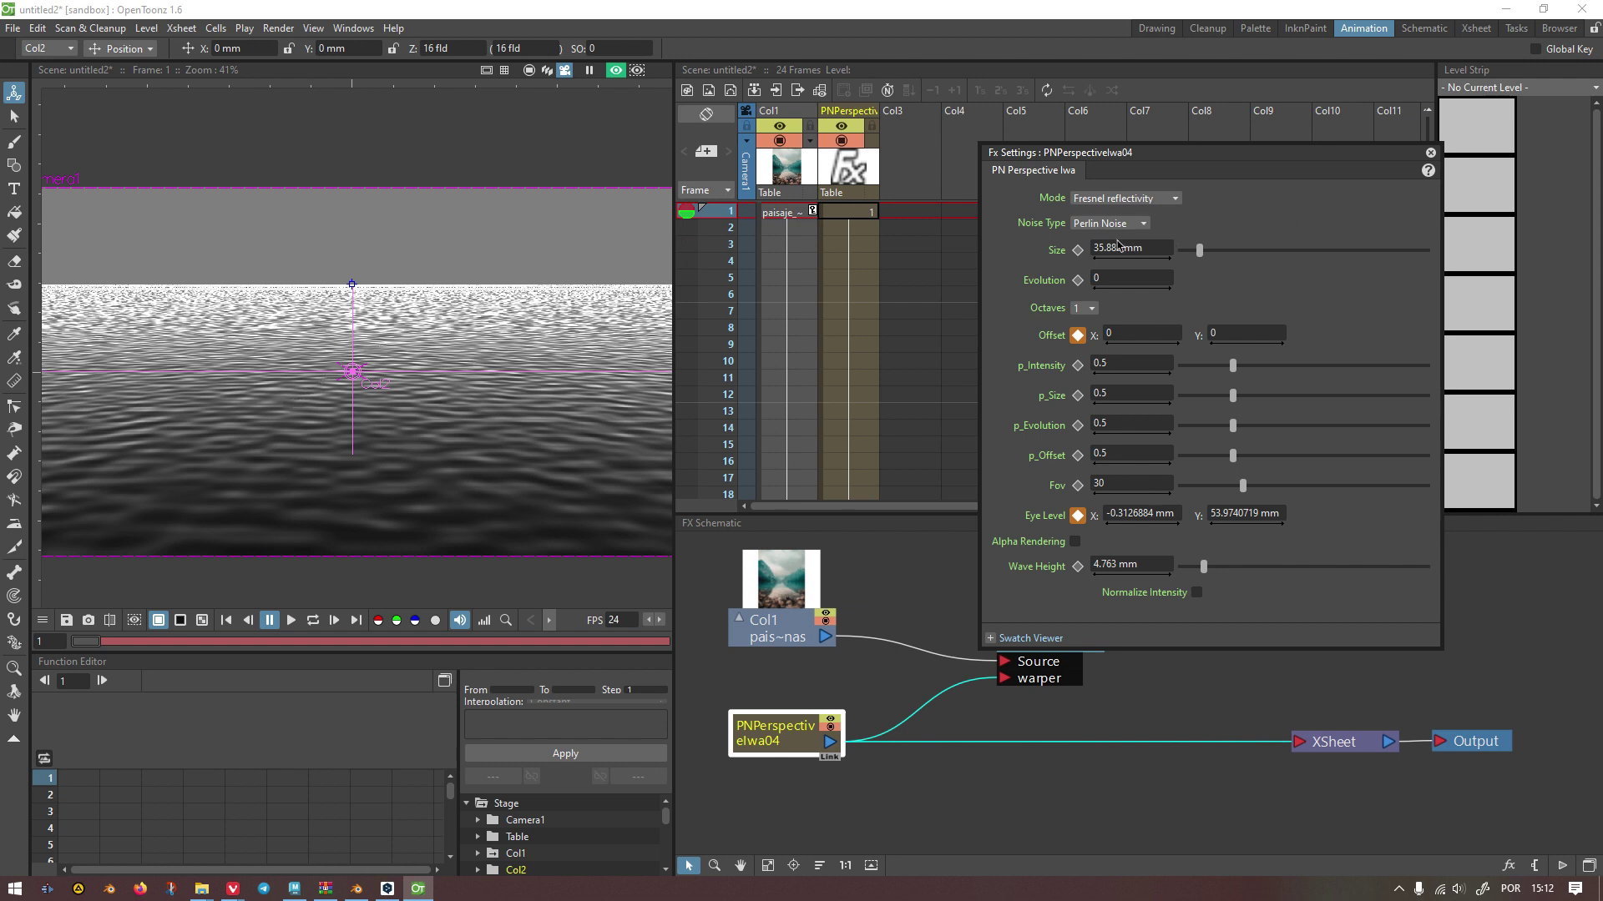
Step: Keep Perlin Noise as the noise type and set the mode back to Noise
{"action": "left_click", "coordinate": [1115, 224]}
{"action": "left_click", "coordinate": [1099, 237]}
{"action": "left_click", "coordinate": [1123, 197]}
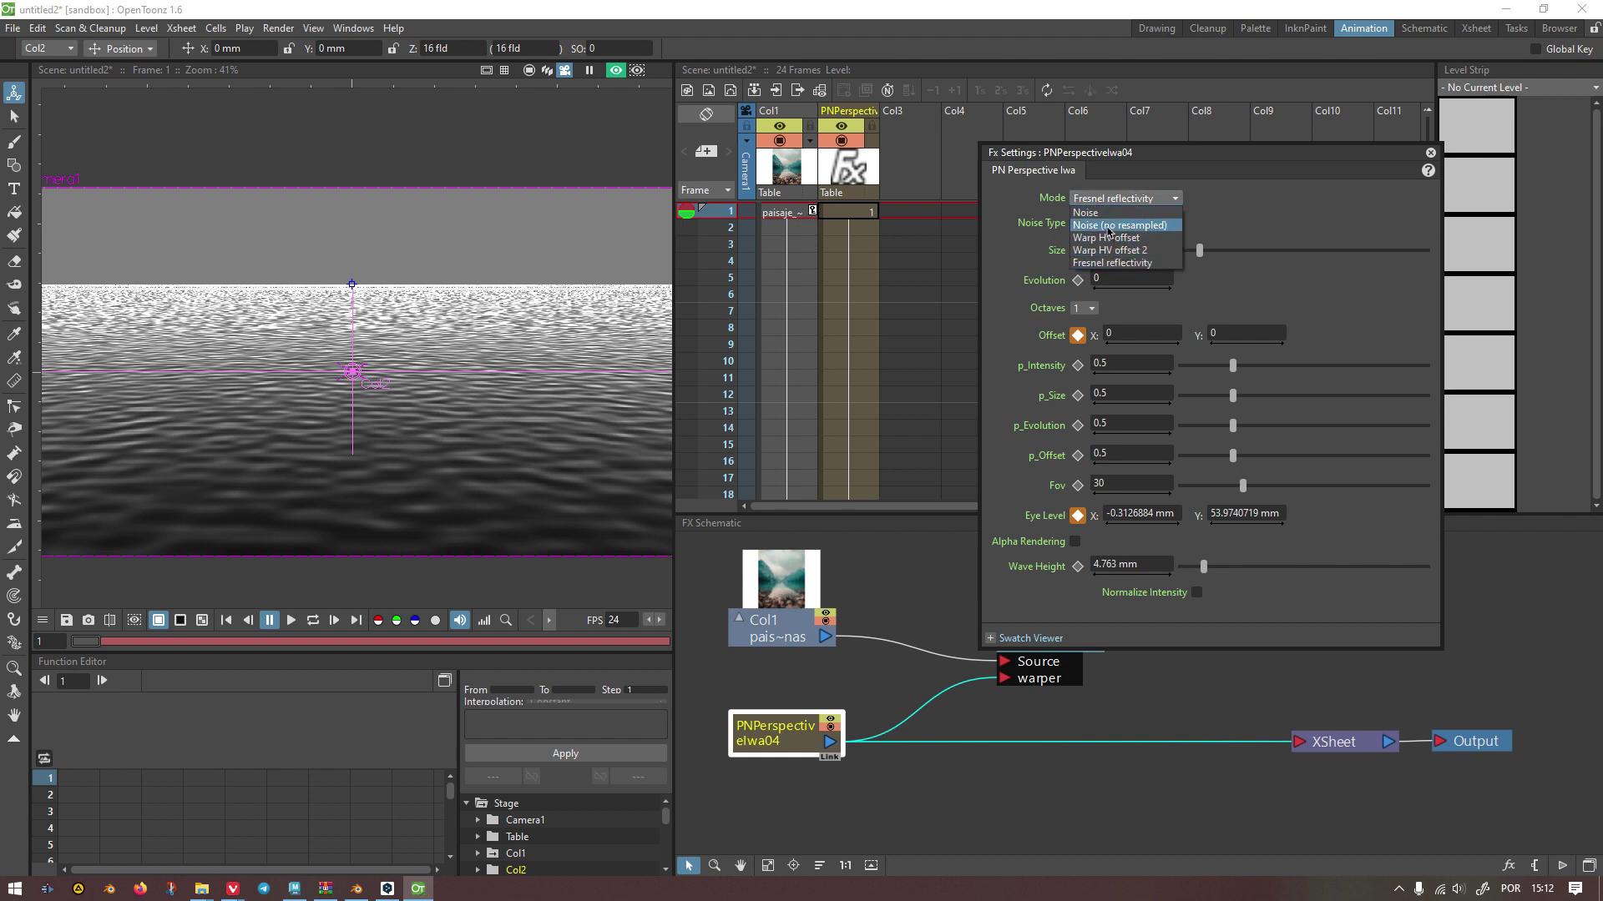
{"action": "left_click", "coordinate": [1089, 212]}
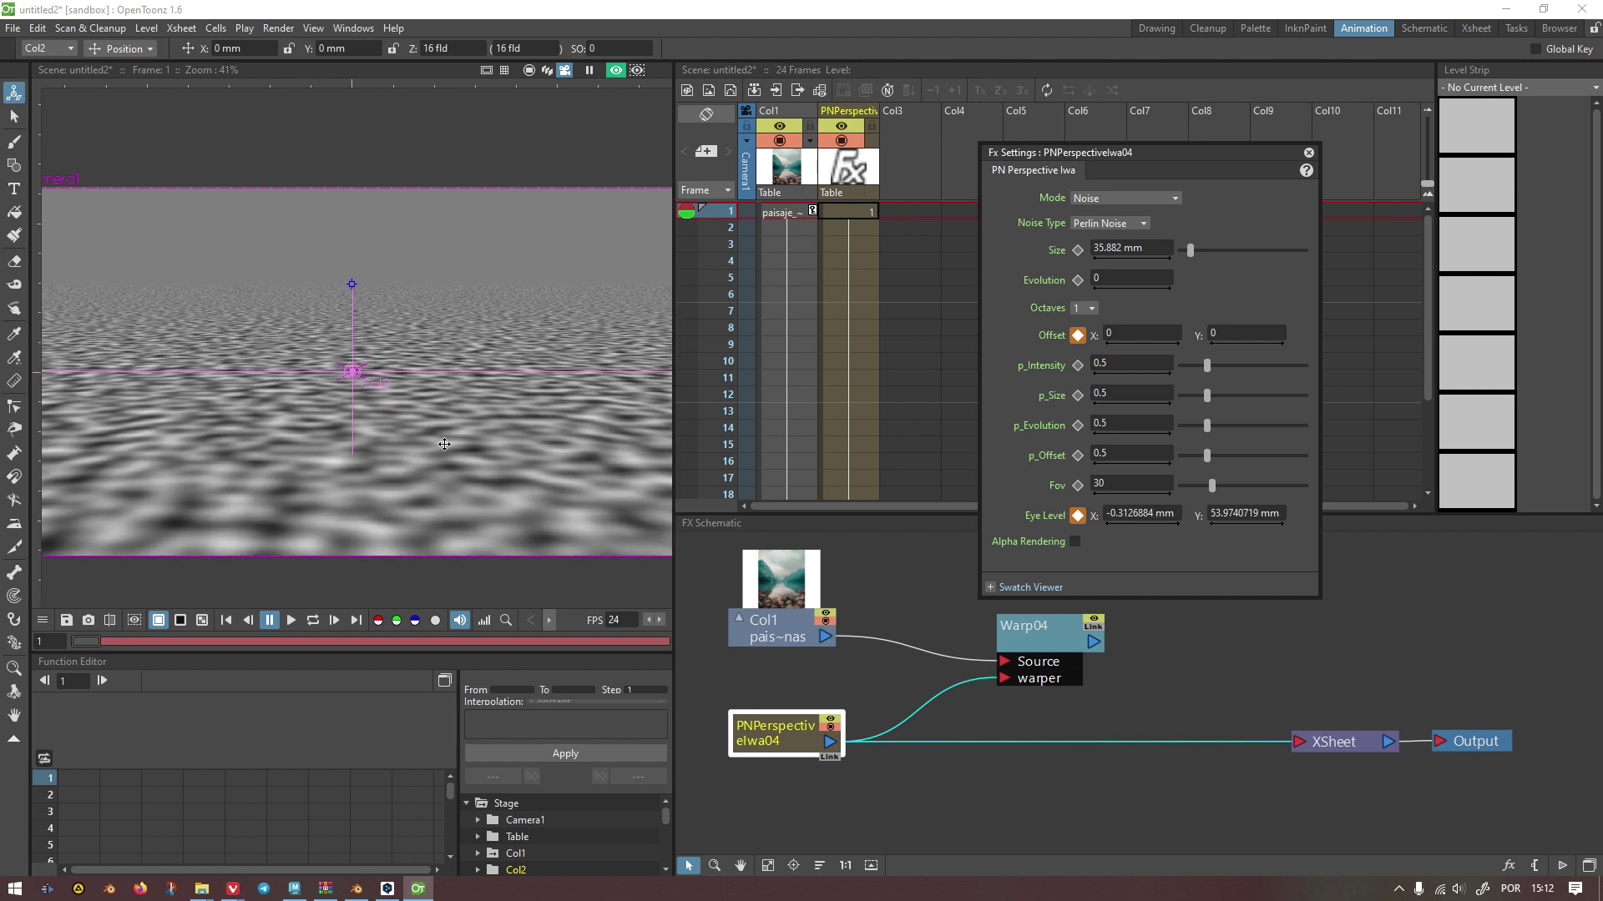
Step: Set the mode to Warp HV offset and raise the Wave Height to 10.81 mm, checking the whole frame
{"action": "left_click", "coordinate": [1107, 200]}
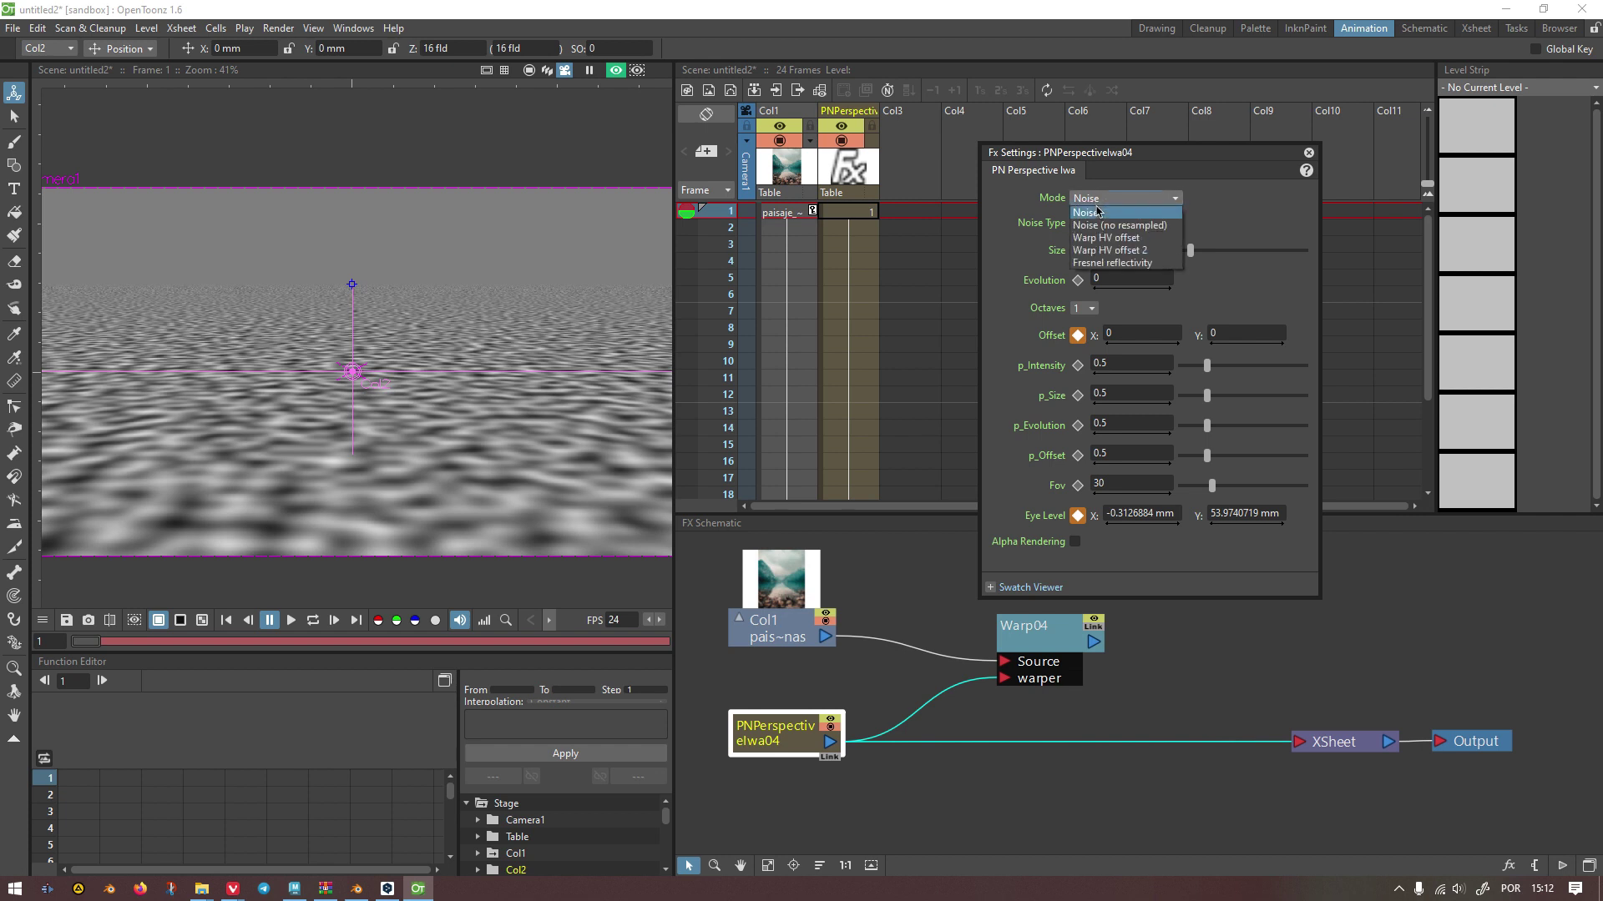
{"action": "left_click", "coordinate": [1093, 238]}
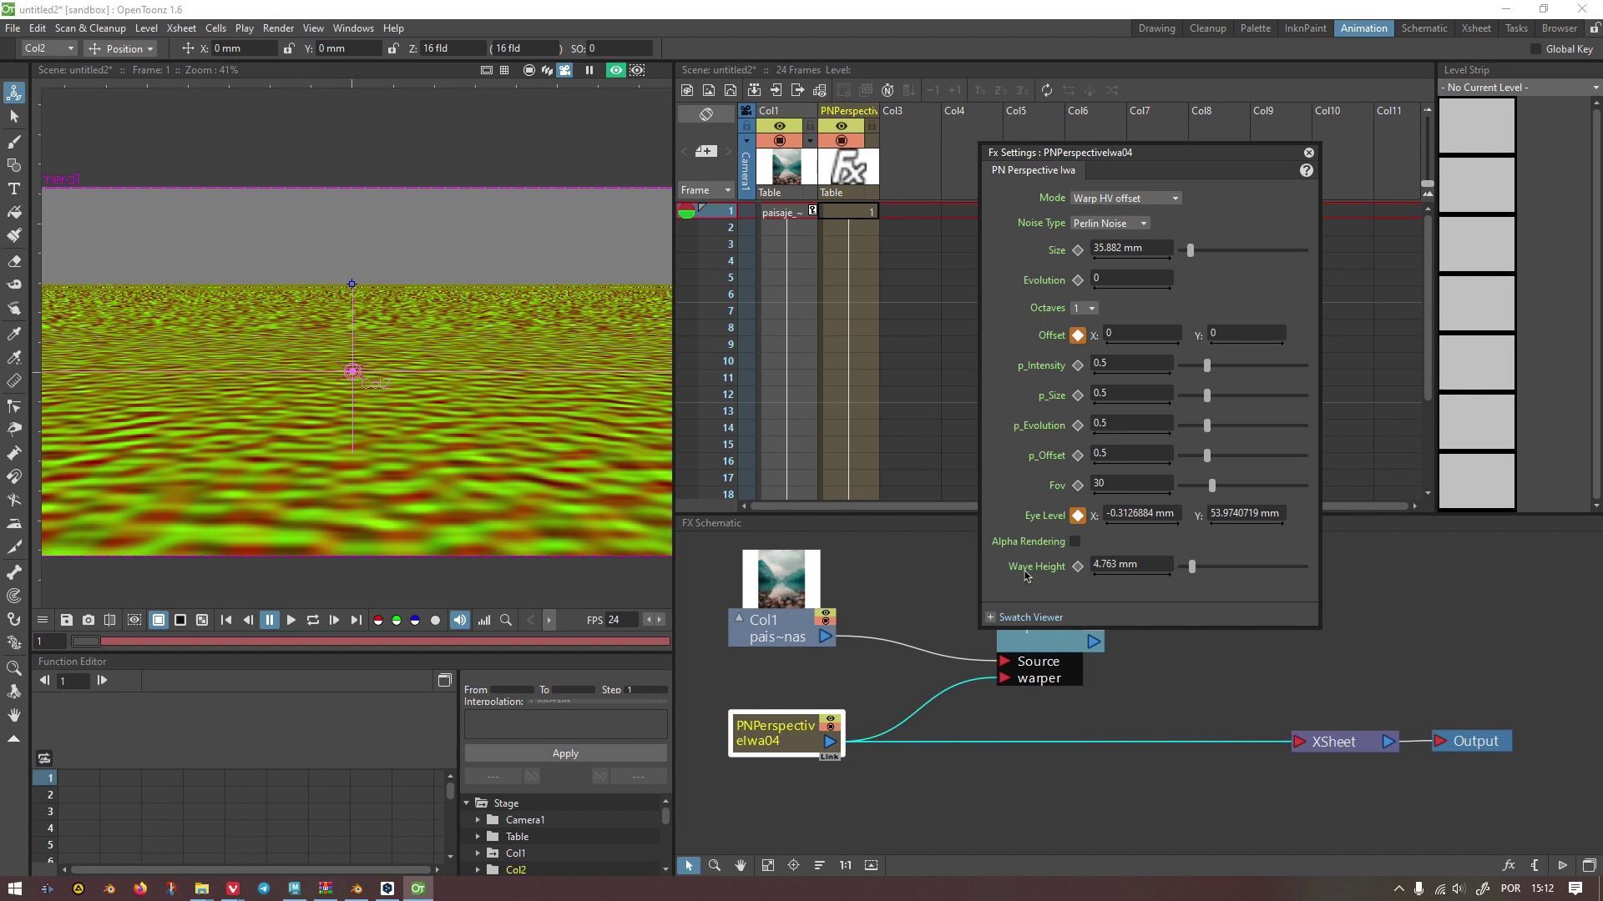
{"action": "left_click_drag", "start_coordinate": [1193, 569], "coordinate": [1207, 569]}
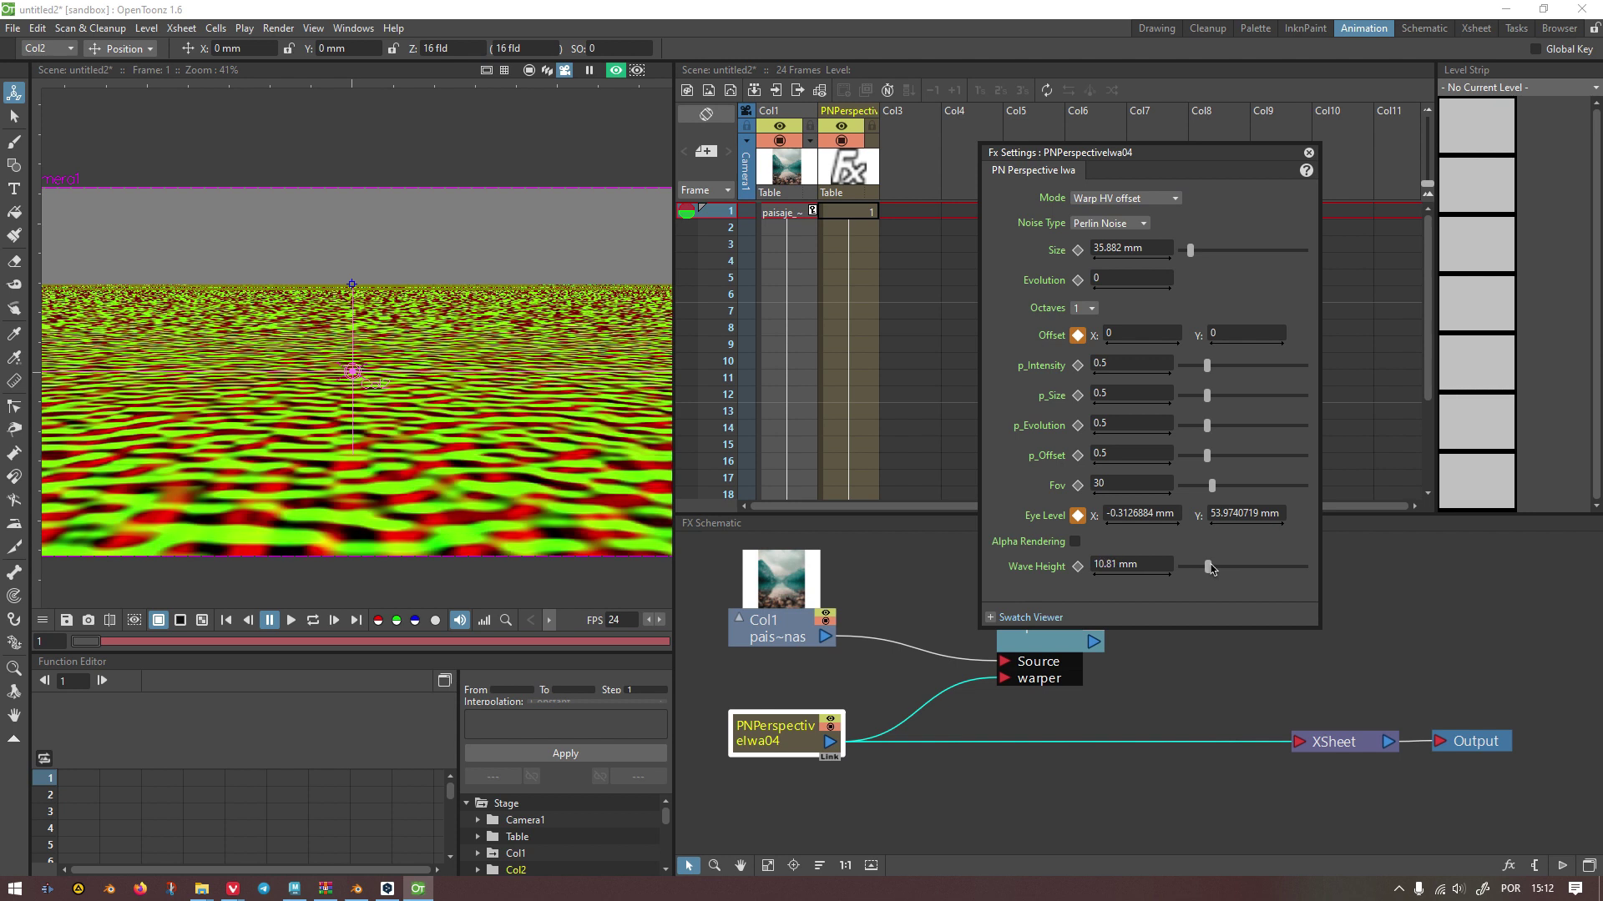
{"action": "scroll", "coordinate": [363, 380], "scroll_direction": "down", "scroll_amount": 2}
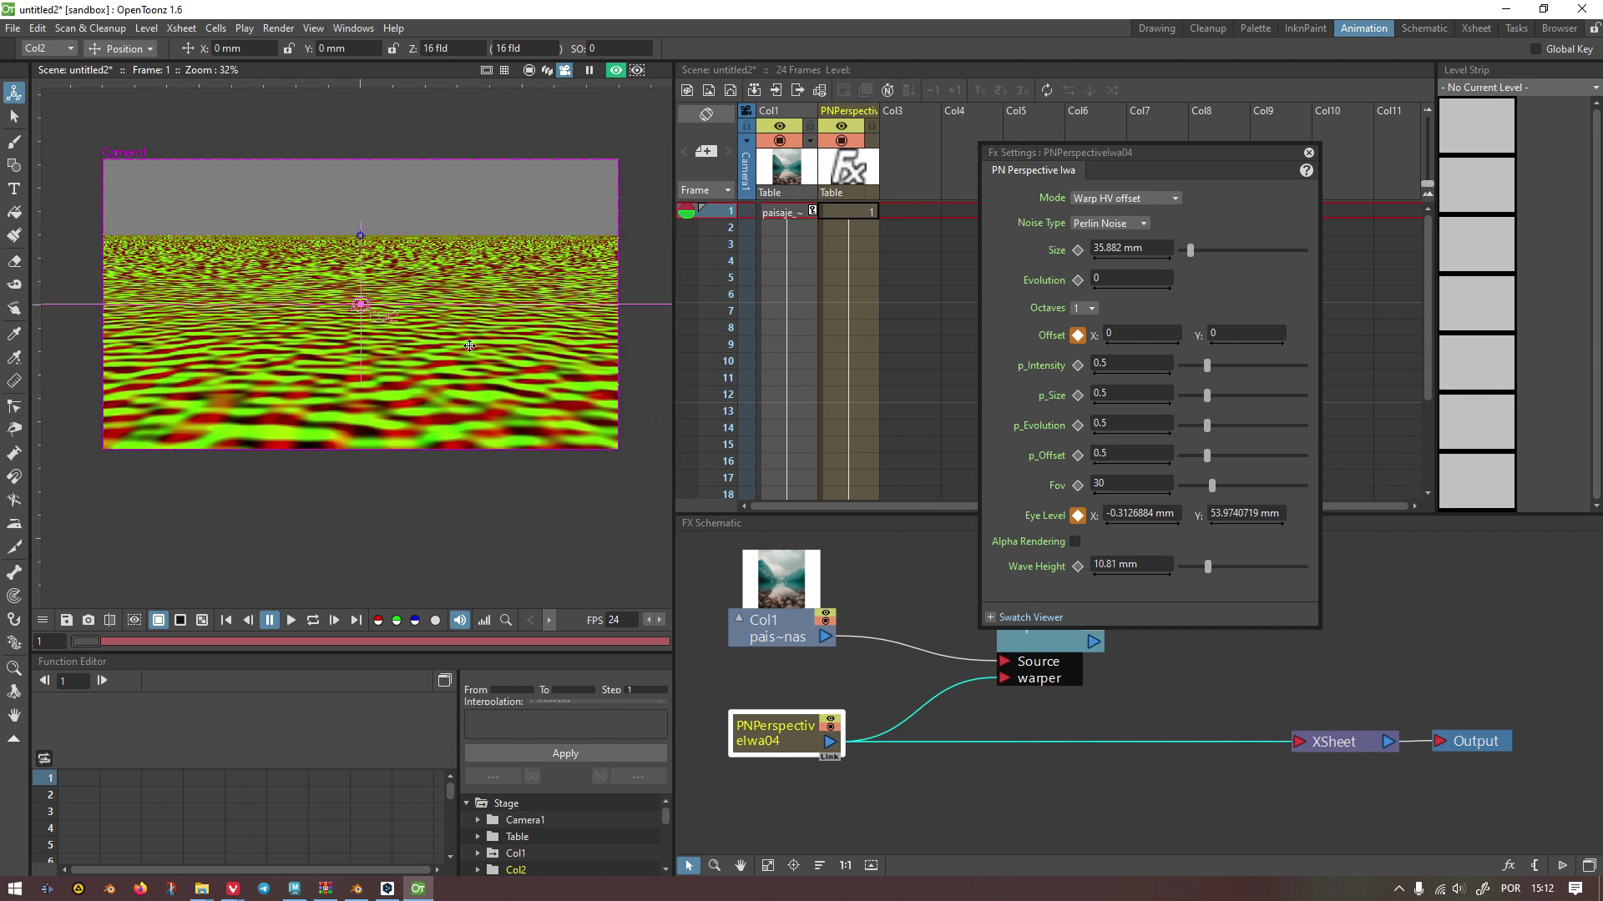
{"action": "scroll", "coordinate": [380, 376], "scroll_direction": "down", "scroll_amount": 2}
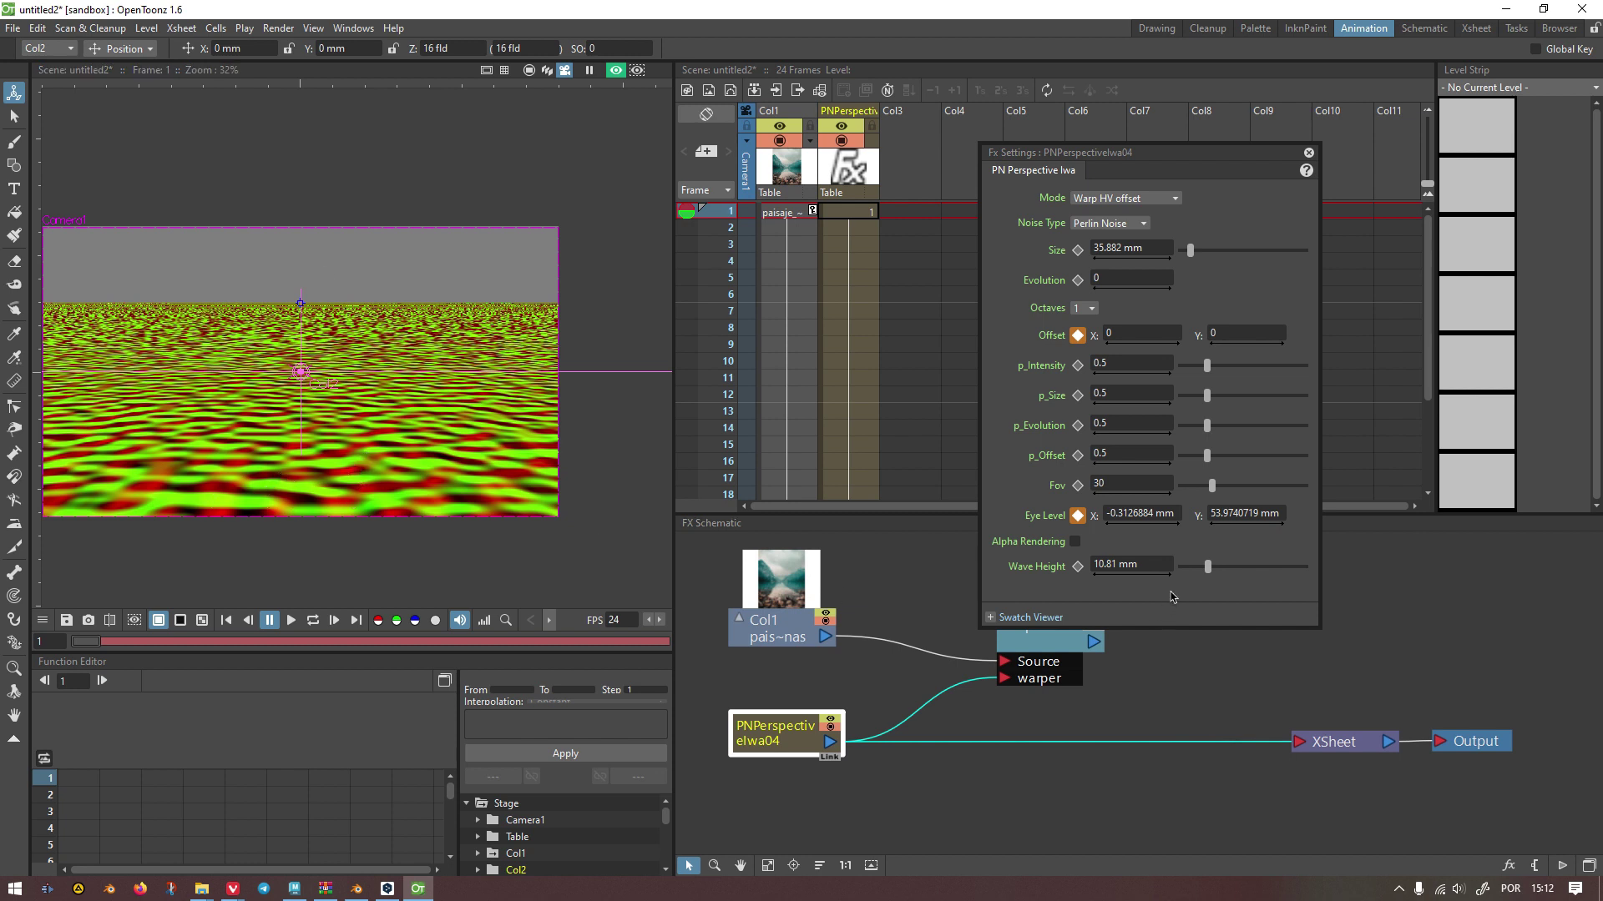
Step: Try a Wave Height of 30.51 mm, reduce it to 7.258 mm, and set the mode to Fresnel reflectivity
{"action": "left_click_drag", "start_coordinate": [1219, 567], "coordinate": [1257, 583]}
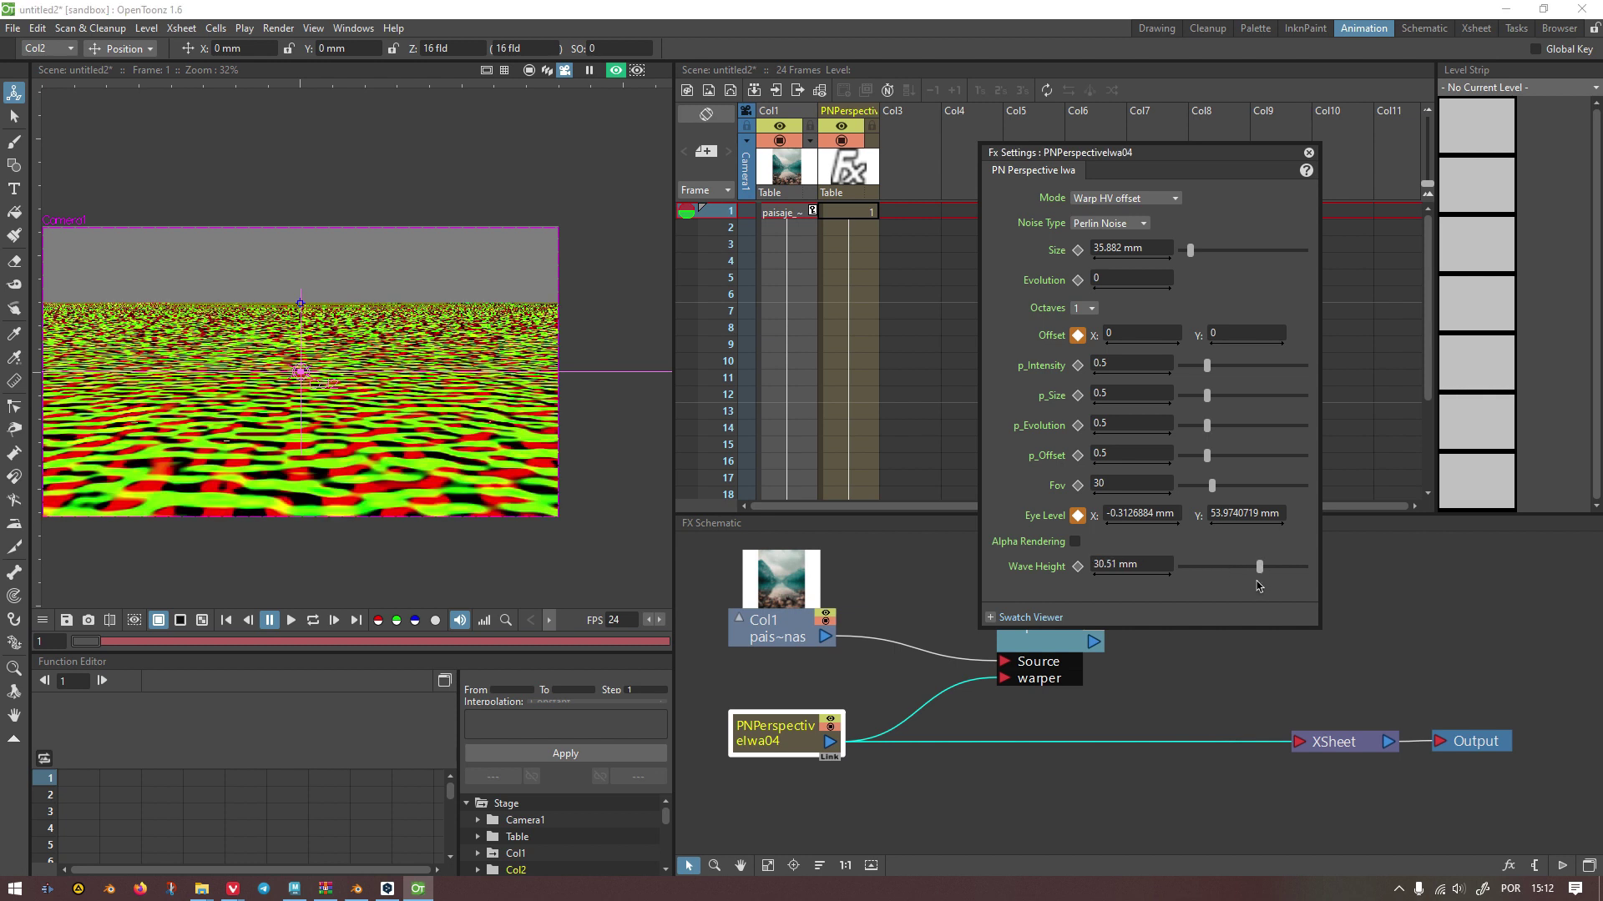
{"action": "left_click_drag", "start_coordinate": [1252, 569], "coordinate": [1202, 571]}
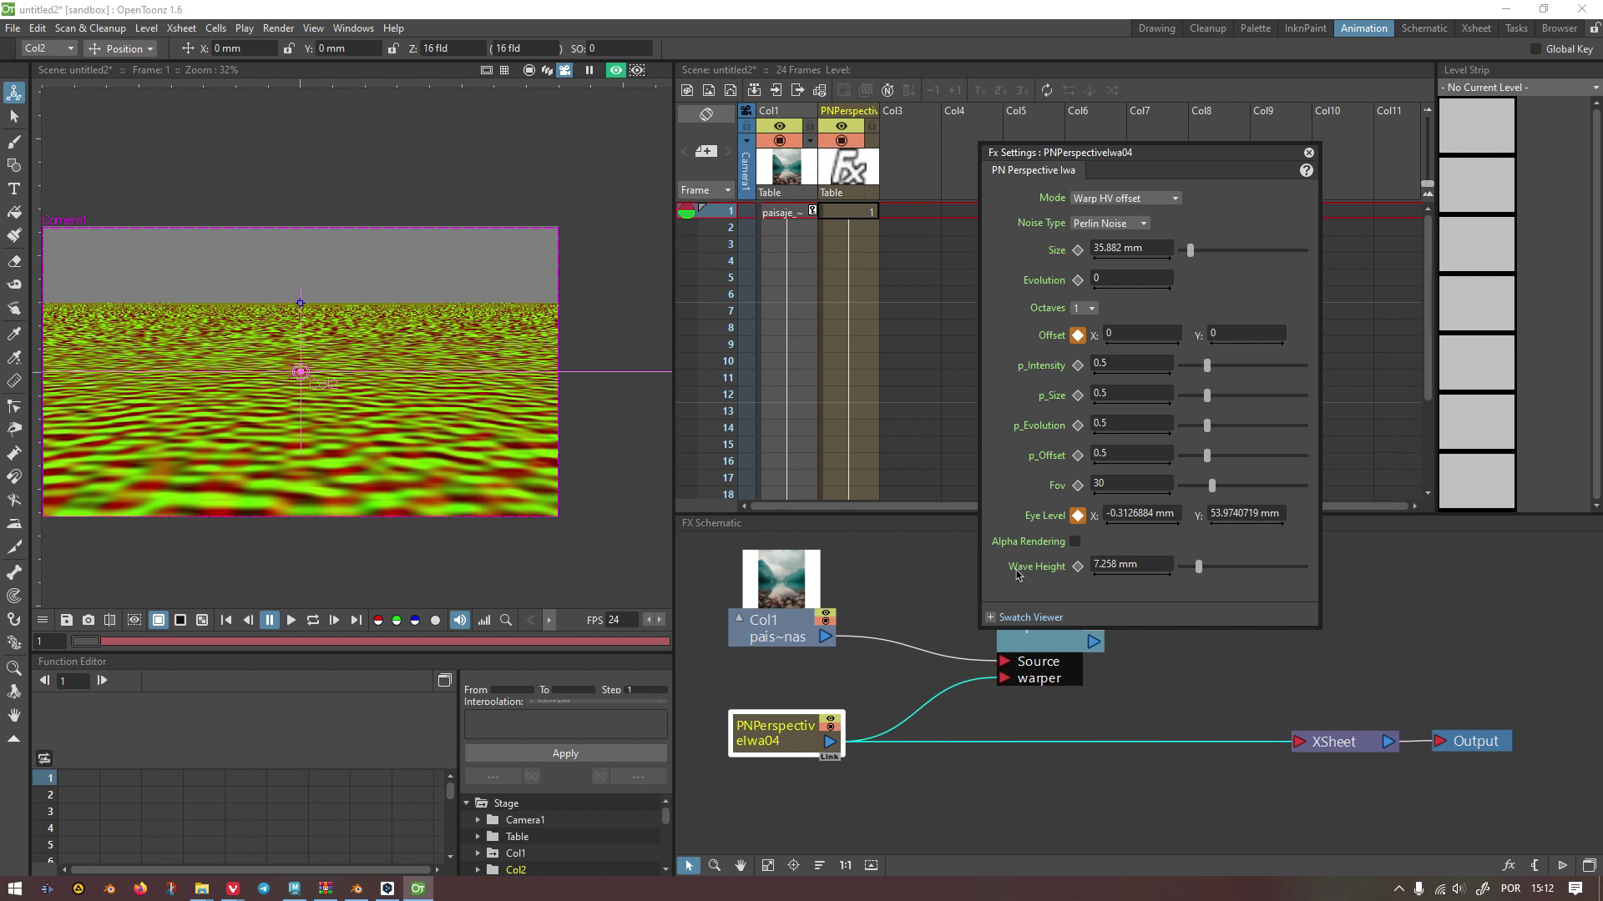
{"action": "left_click", "coordinate": [1127, 201]}
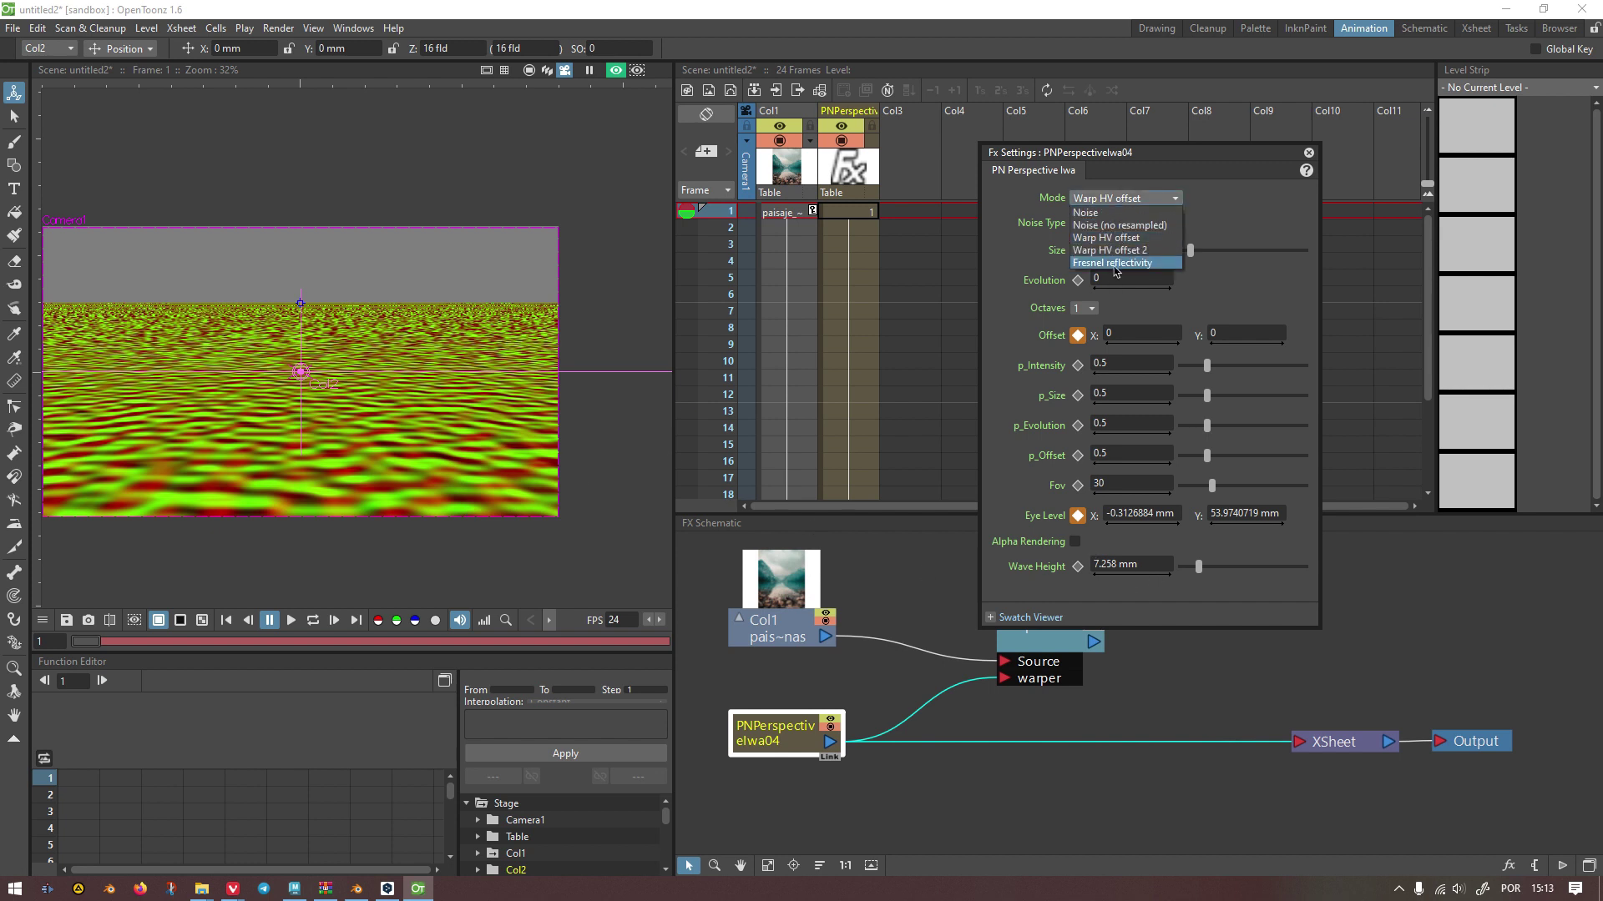
{"action": "left_click", "coordinate": [1117, 272]}
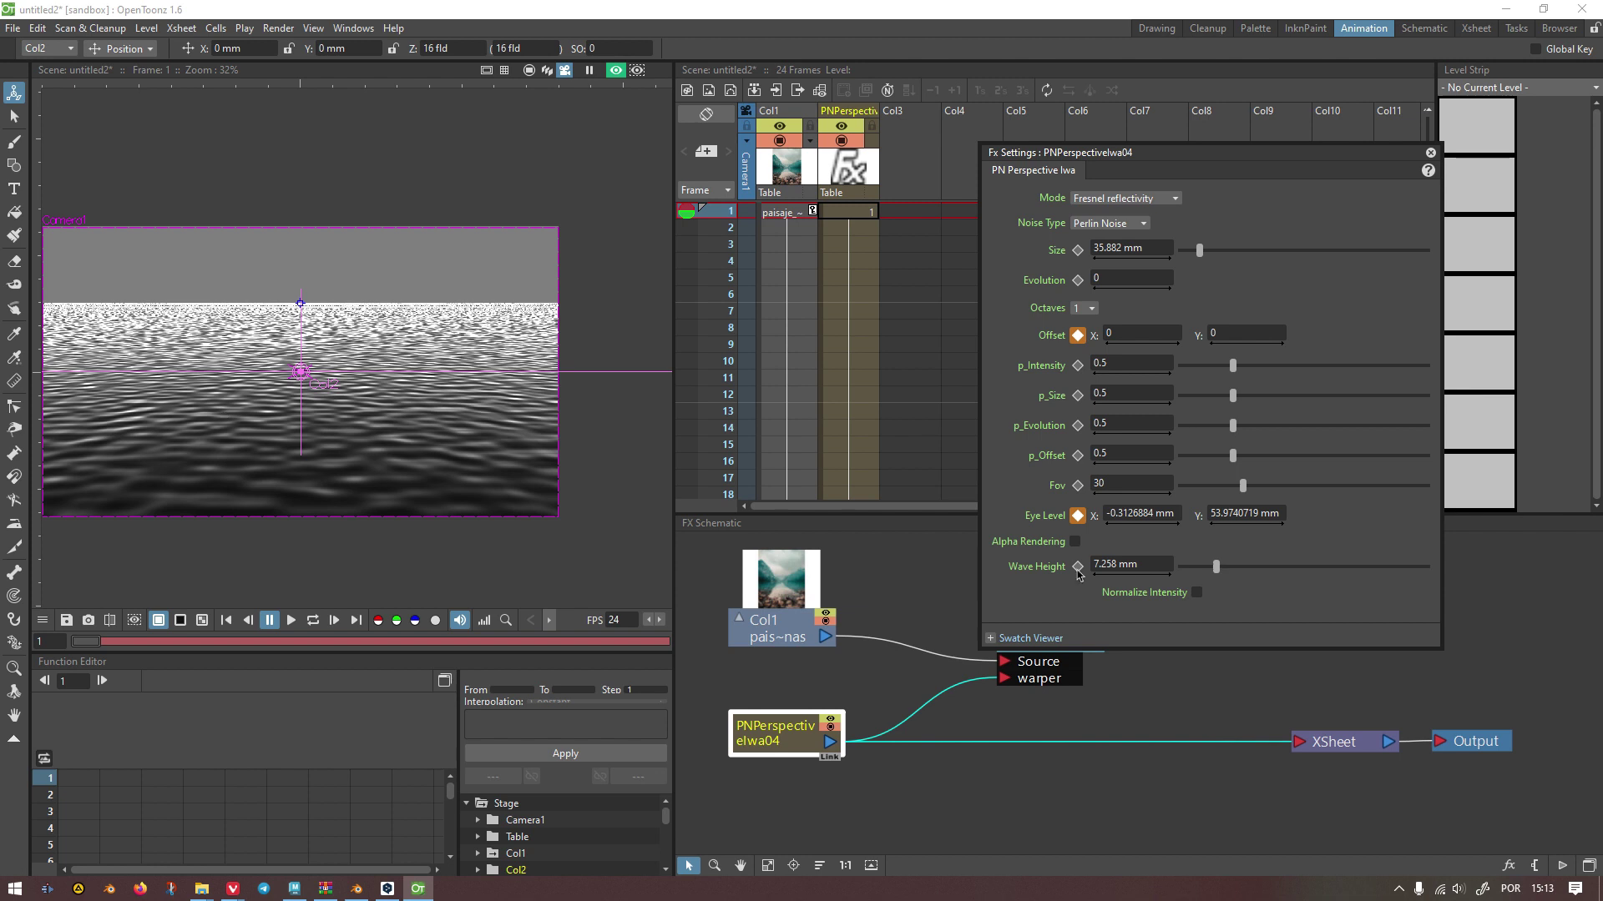
Step: Set the perspective noise's Wave Height to 8.065 mm and its mode to Warp HV offset, and close its settings
{"action": "mouse_move", "coordinate": [1215, 568]}
{"action": "left_mouse_down"}
{"action": "mouse_move", "coordinate": [1327, 569]}
{"action": "mouse_move", "coordinate": [1220, 569]}
{"action": "left_mouse_up"}
{"action": "left_click", "coordinate": [1137, 202]}
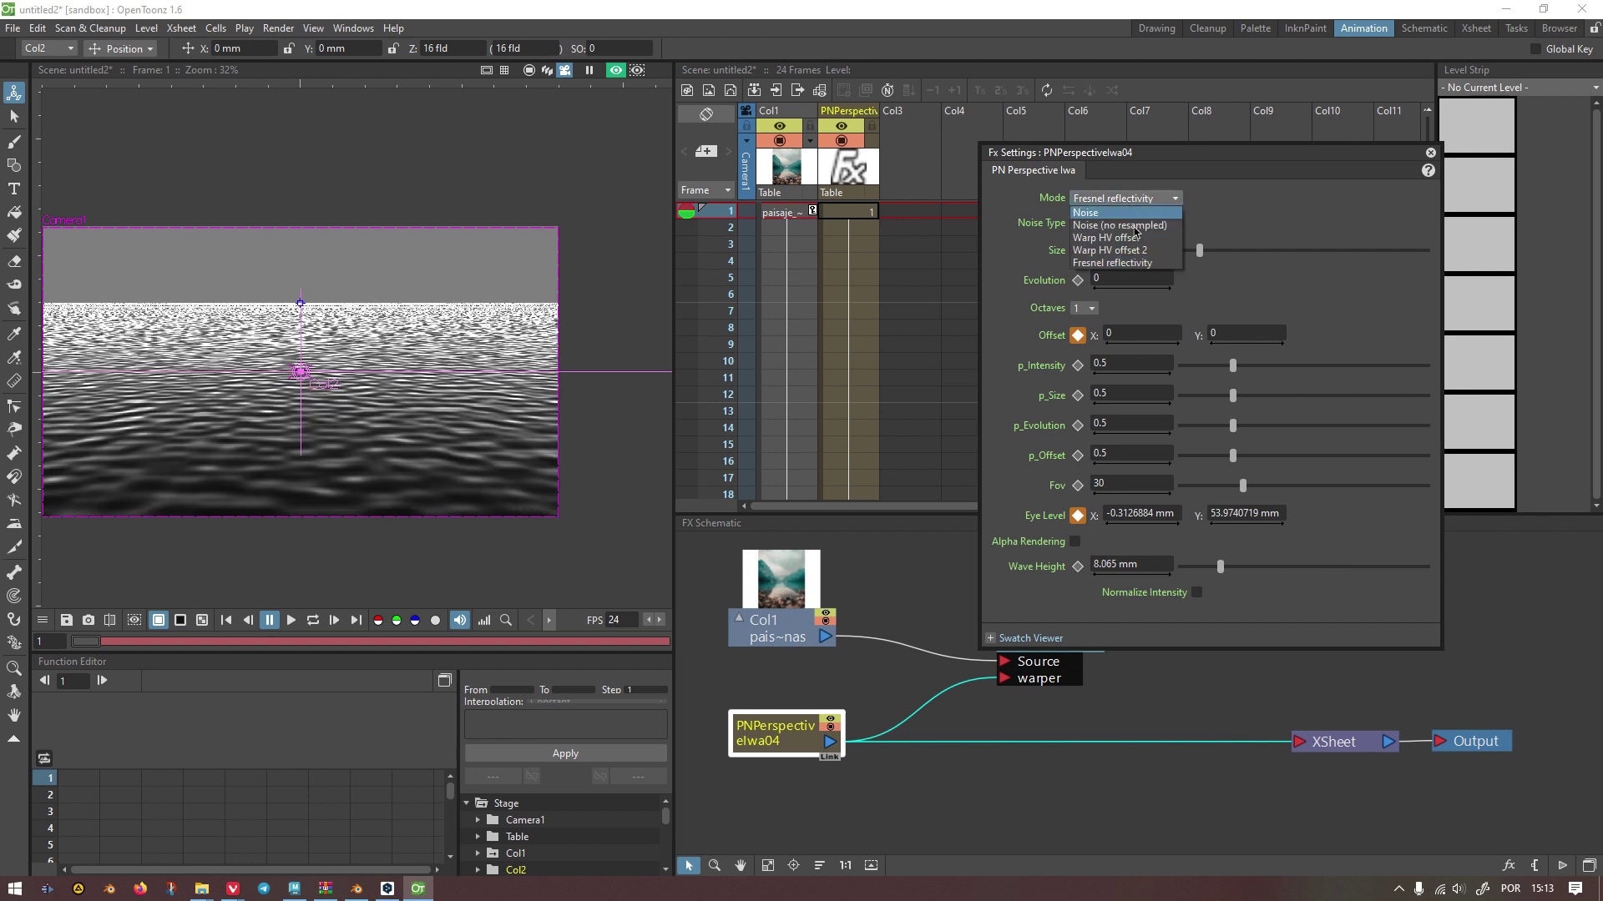
{"action": "left_click", "coordinate": [1124, 238]}
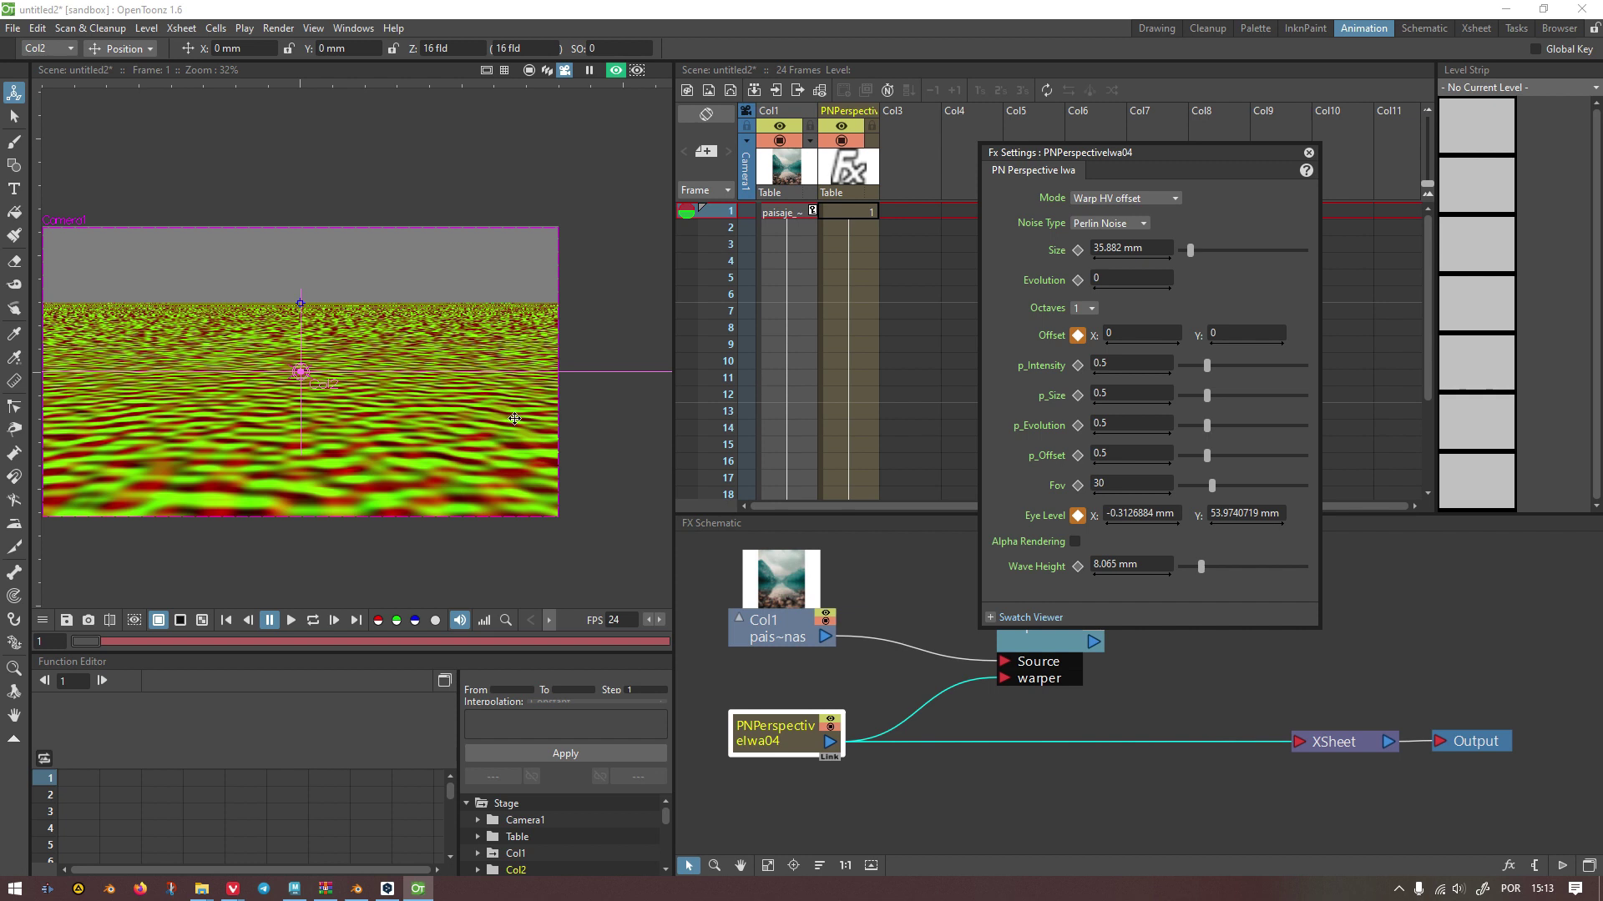
{"action": "left_click", "coordinate": [1308, 154]}
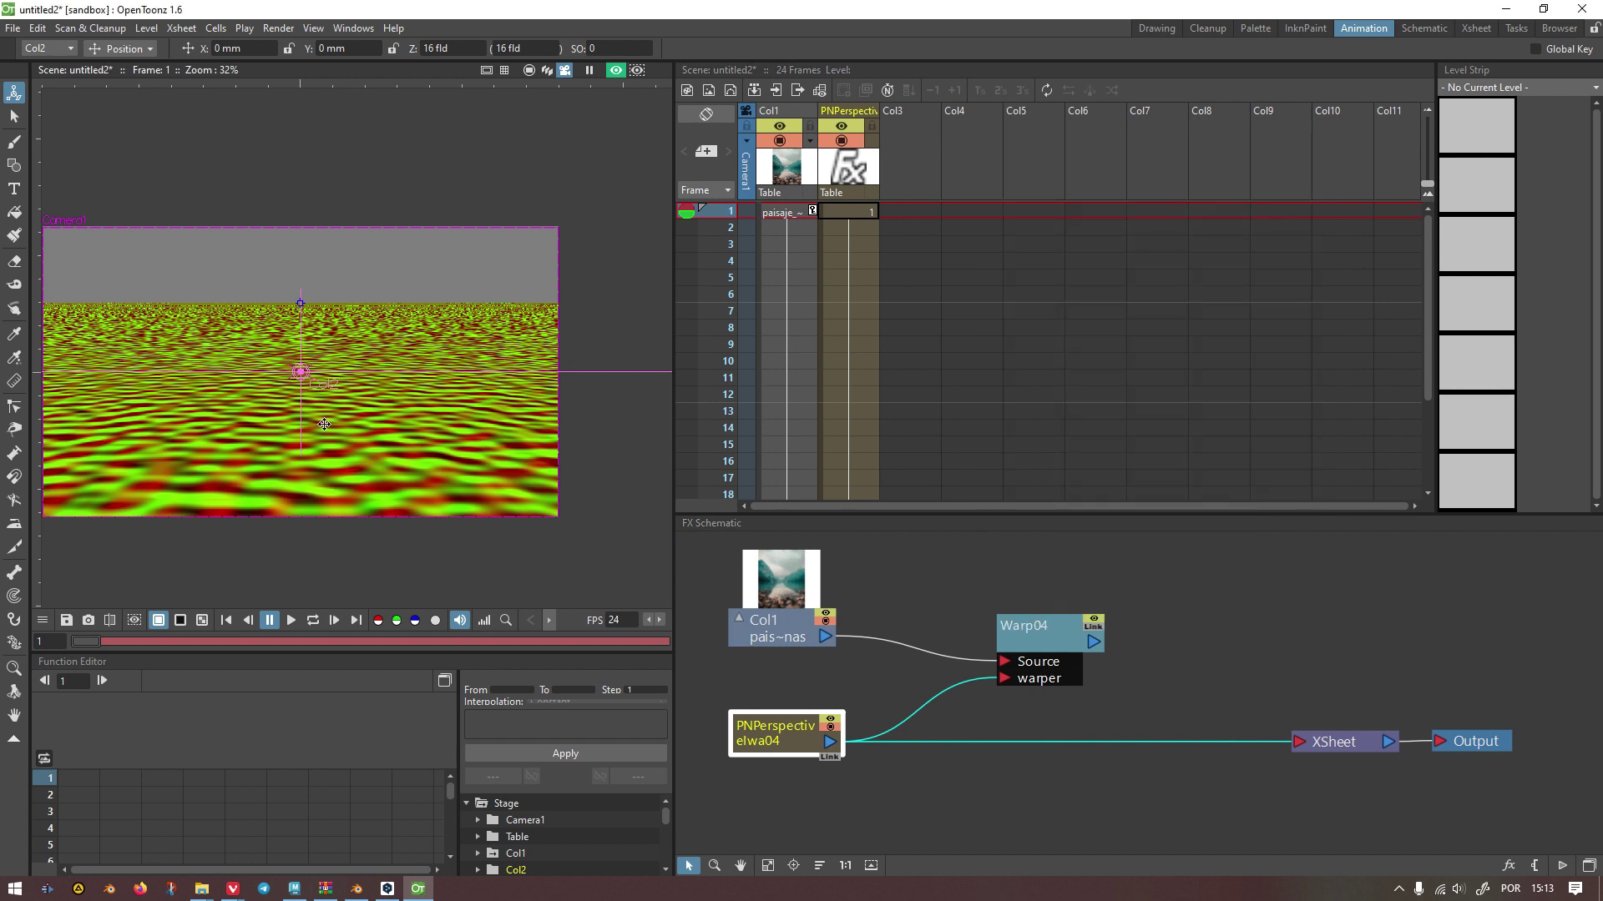
Step: Connect the Warp04 output to the XSheet node and delete the noise node's direct link to XSheet
{"action": "left_click_drag", "start_coordinate": [1044, 646], "coordinate": [1299, 741]}
{"action": "key", "text": "Delete"}
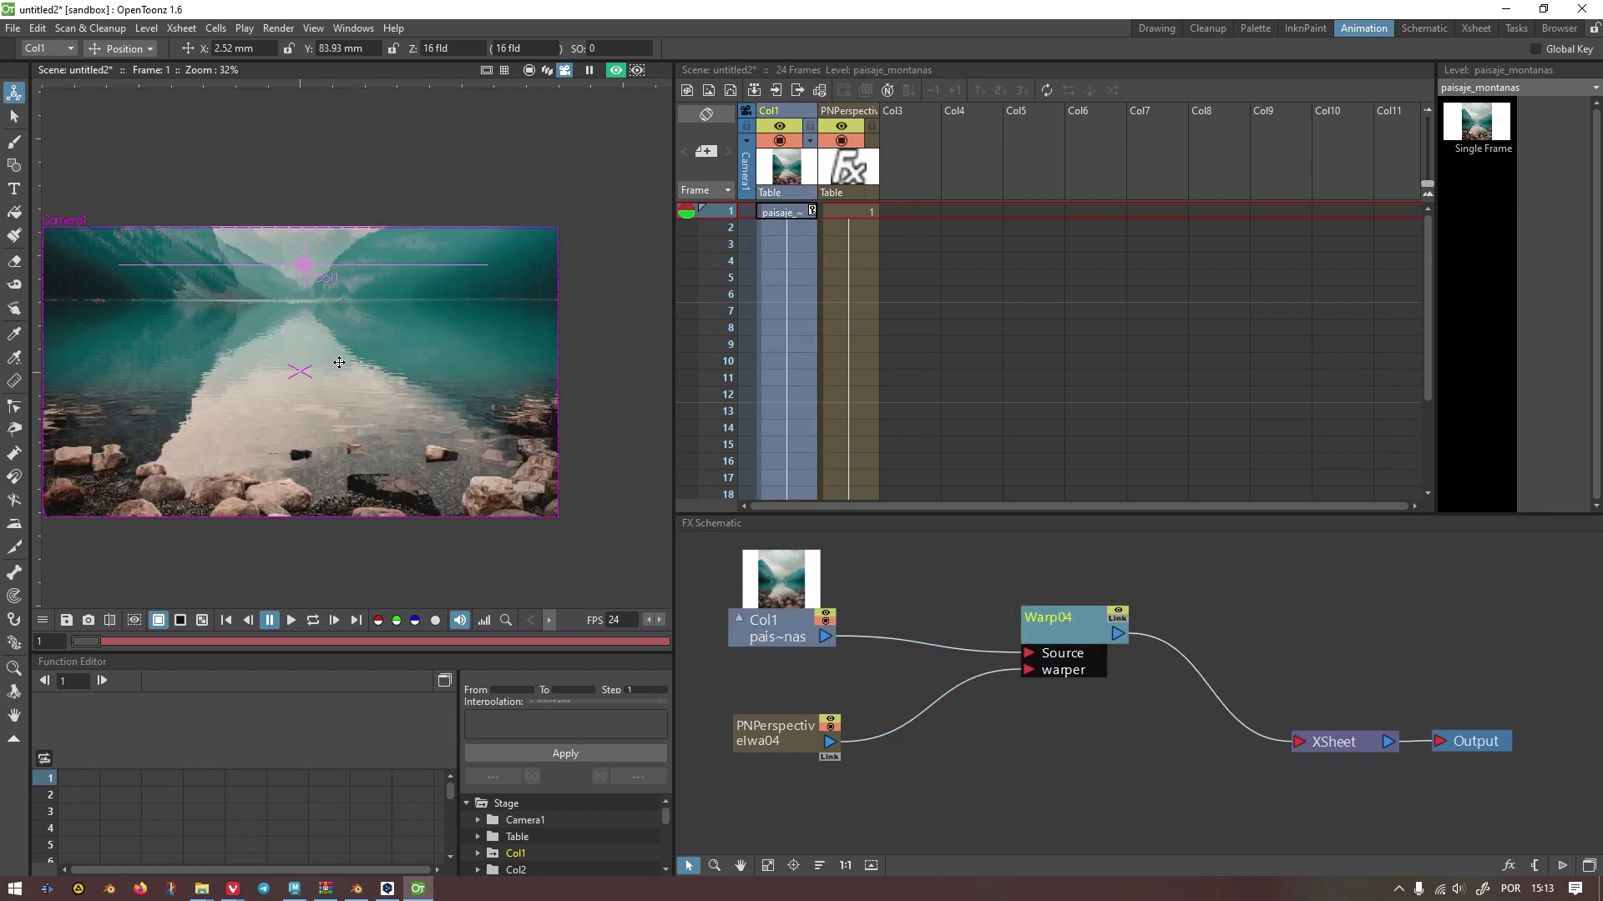
{"action": "scroll", "coordinate": [429, 485], "scroll_direction": "up", "scroll_amount": 3}
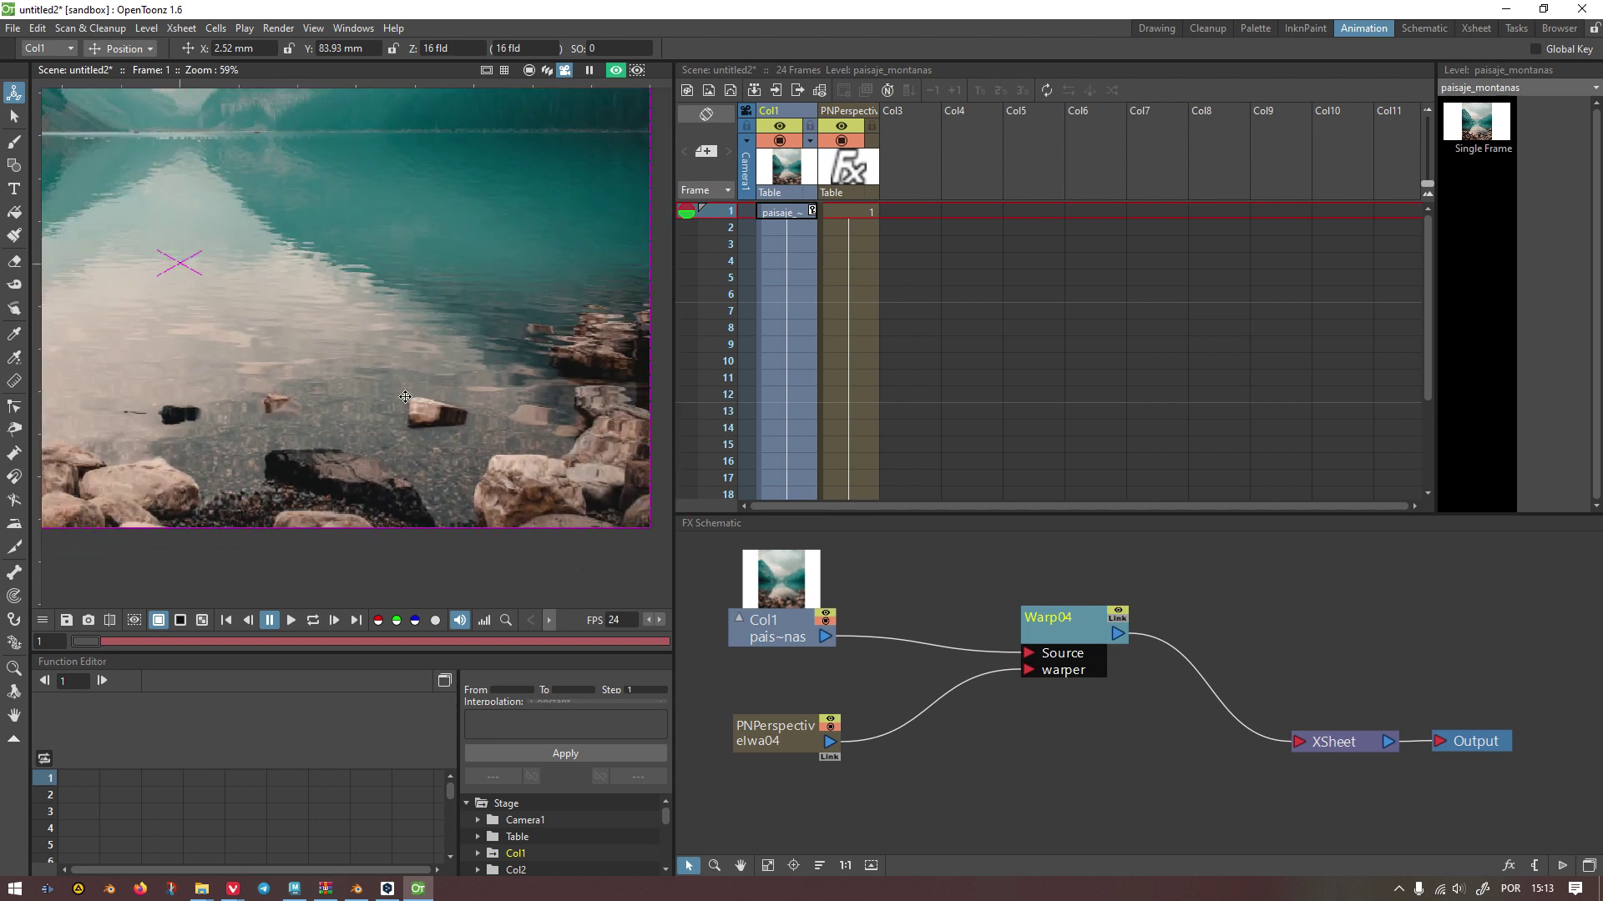
Step: Play the warped water animation, examine the ripples from the horizon to the rocky shore, and return to the first frame
{"action": "double_click", "coordinate": [776, 736]}
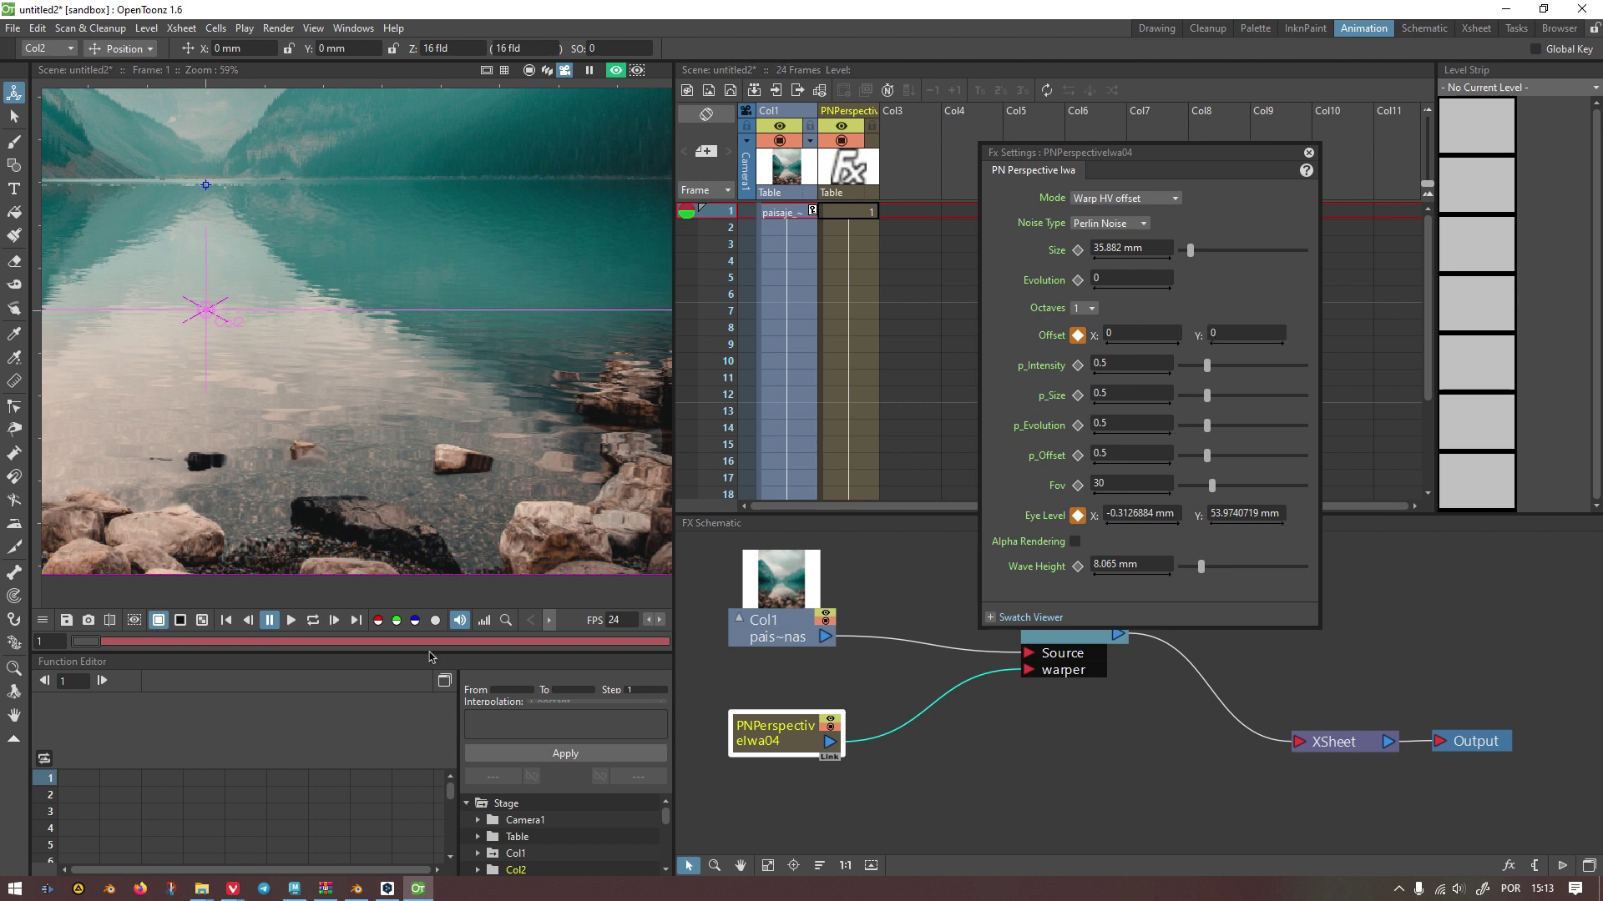
{"action": "left_click", "coordinate": [291, 621]}
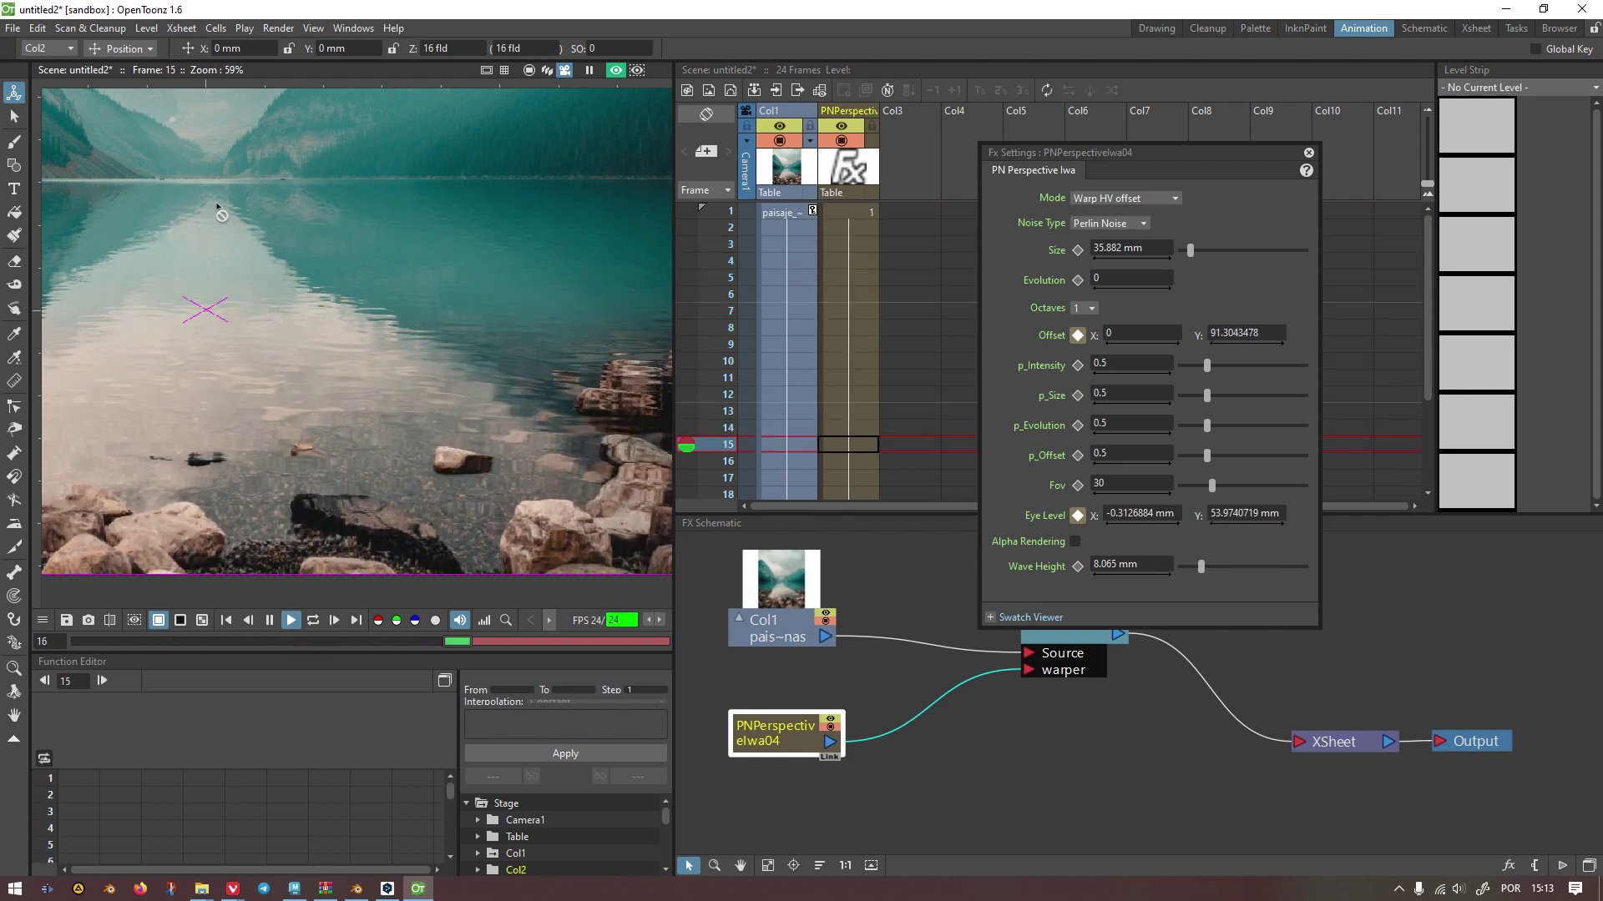
{"action": "scroll", "coordinate": [174, 190], "scroll_direction": "up", "scroll_amount": 6}
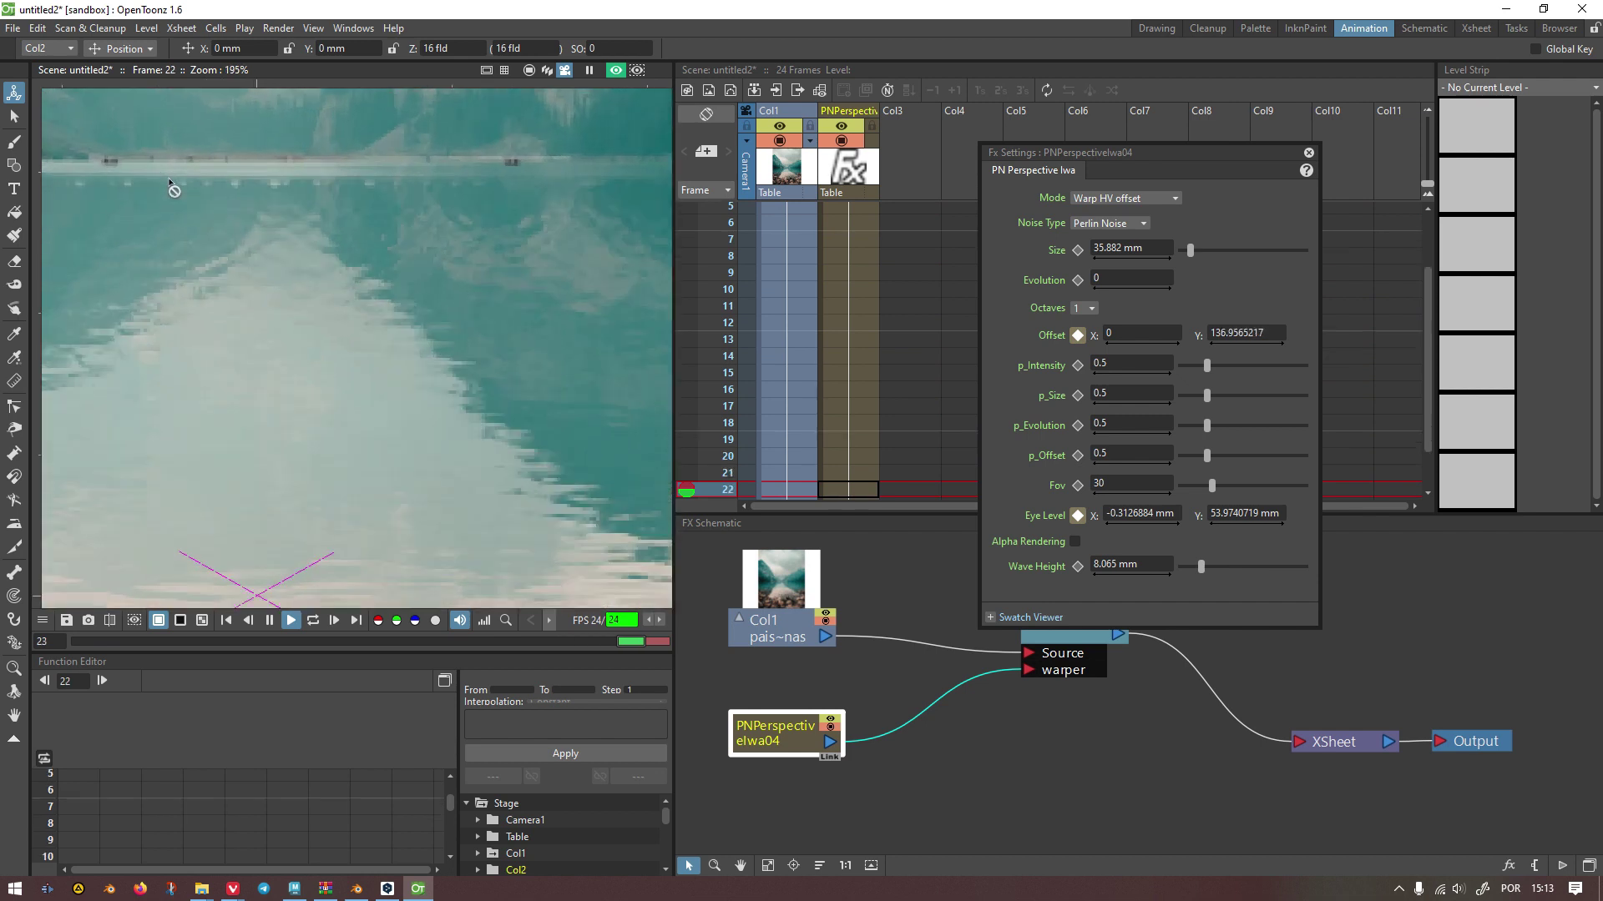
{"action": "scroll", "coordinate": [174, 190], "scroll_direction": "up", "scroll_amount": 3}
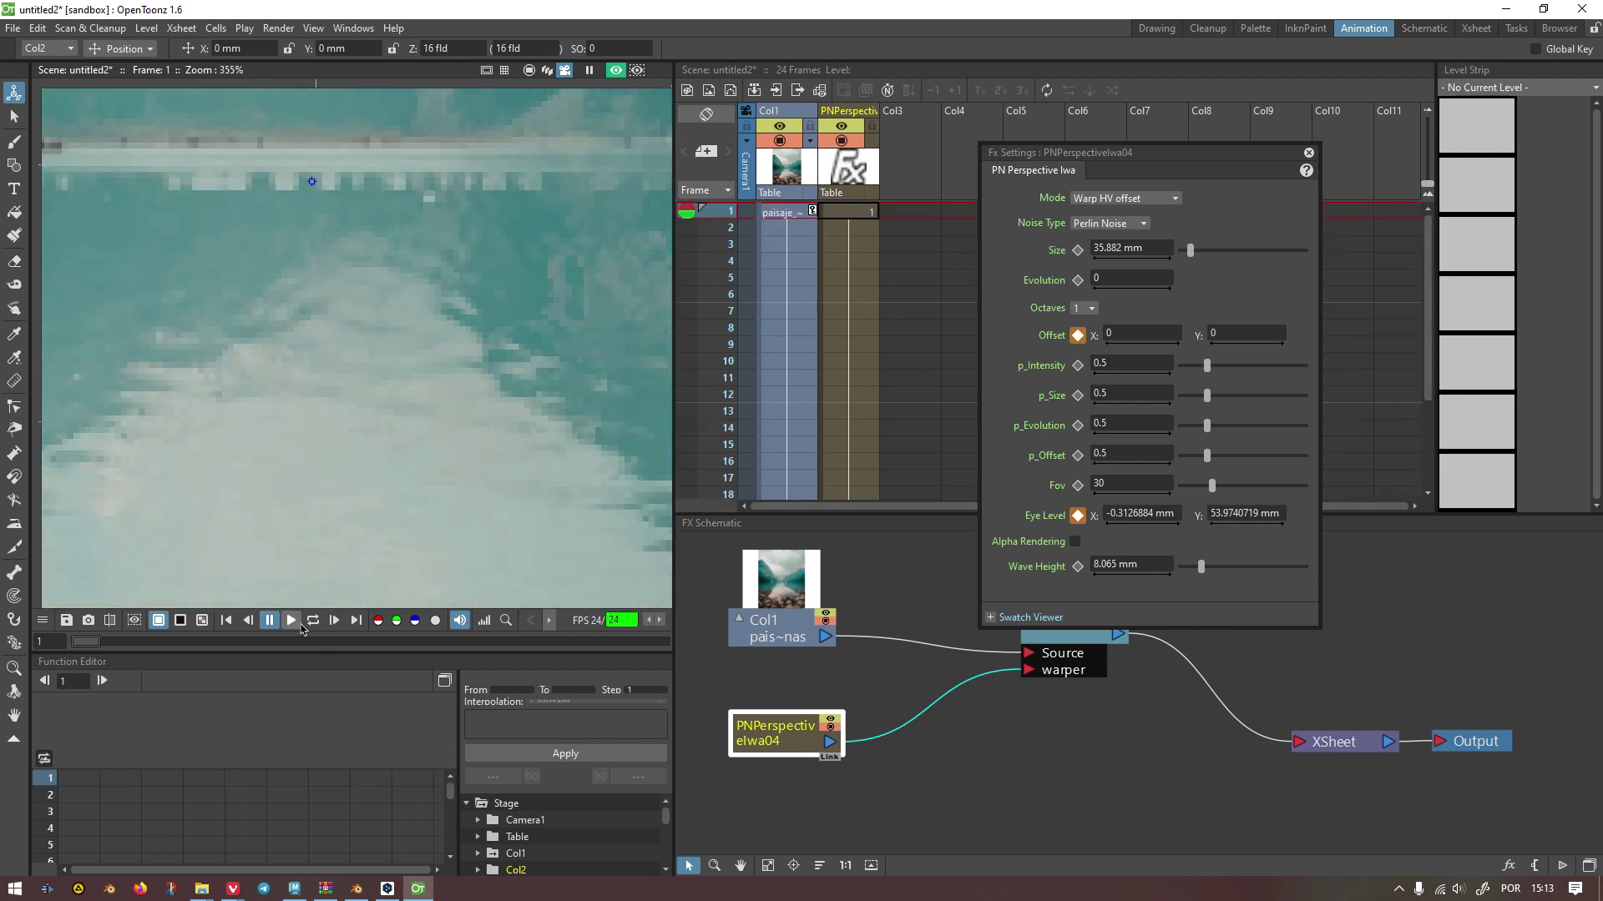
{"action": "left_click", "coordinate": [291, 620]}
{"action": "left_click", "coordinate": [313, 620]}
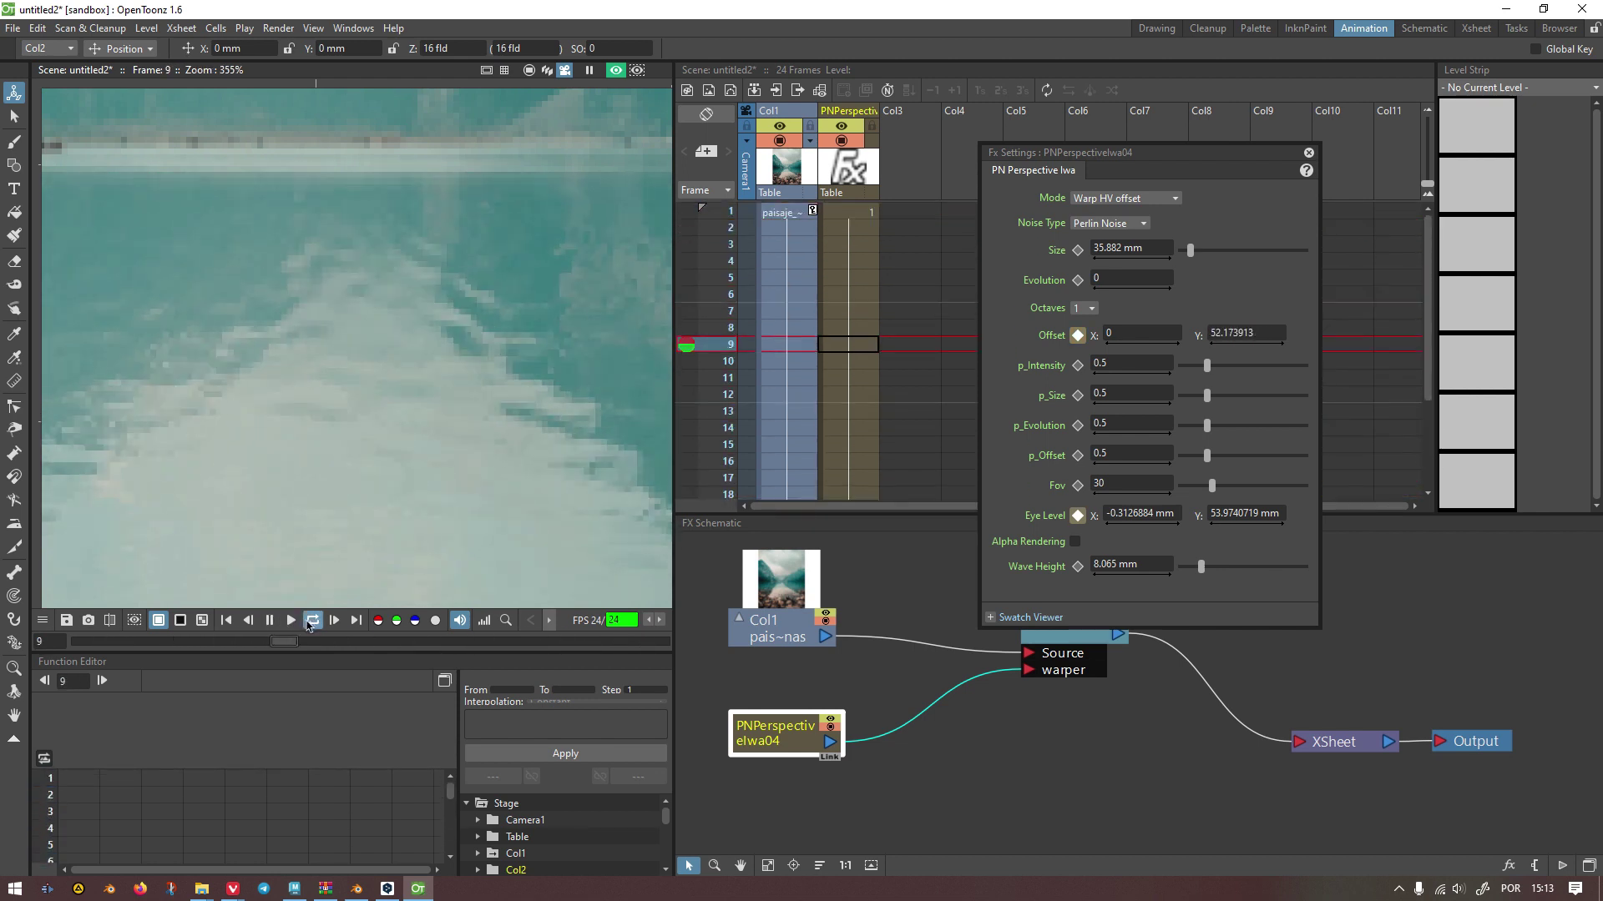
{"action": "scroll", "coordinate": [375, 384], "scroll_direction": "down", "scroll_amount": 5}
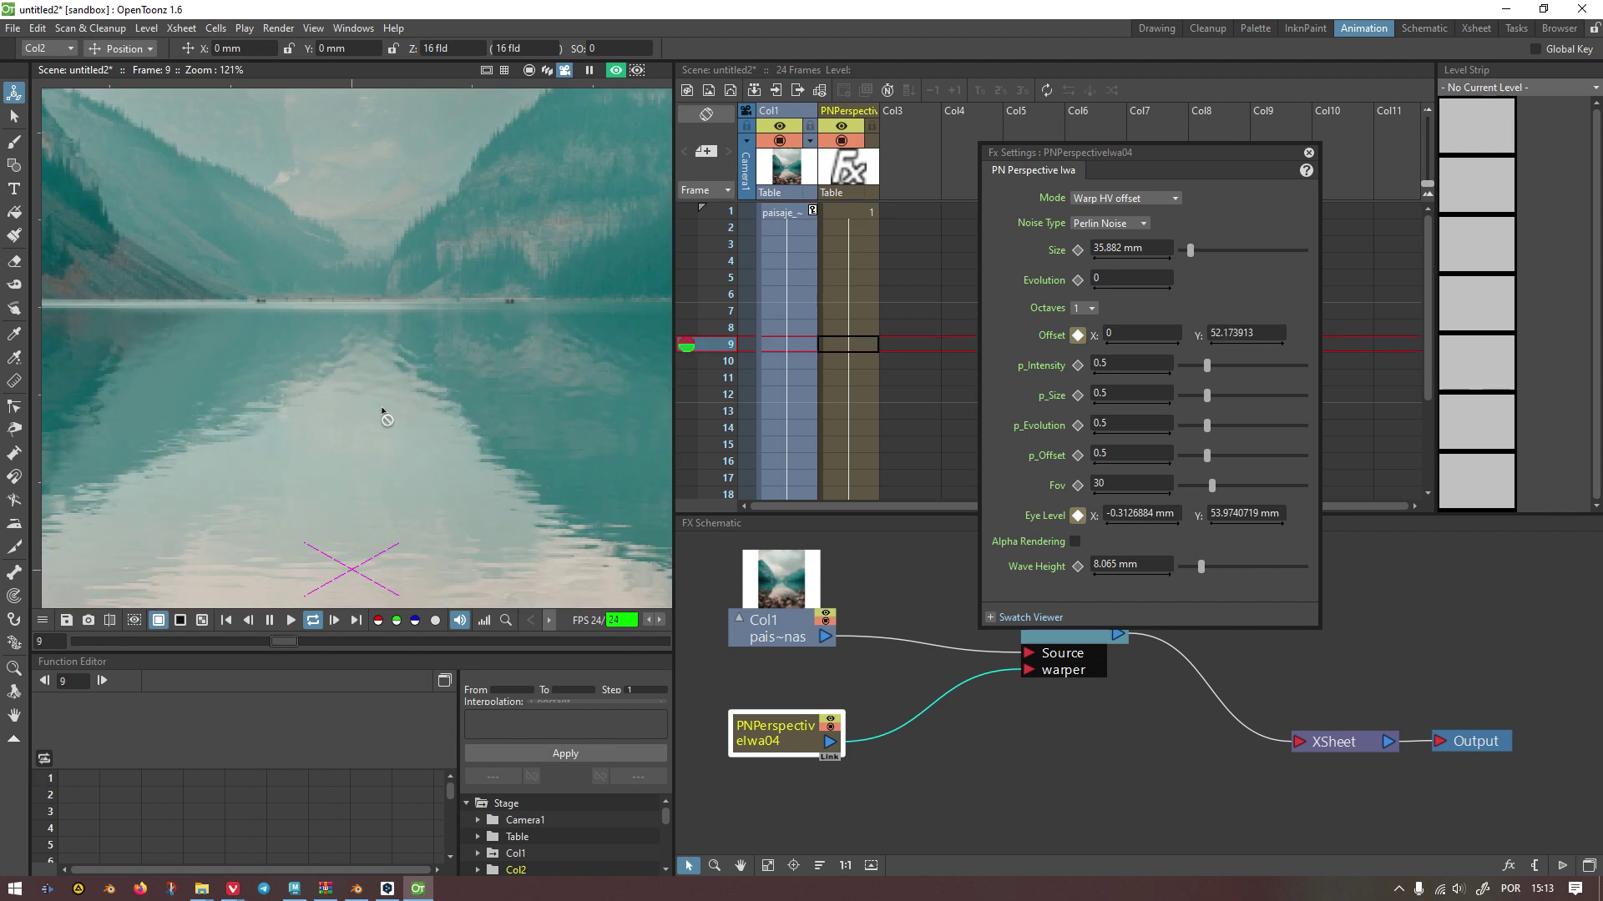
{"action": "scroll", "coordinate": [382, 415], "scroll_direction": "down", "scroll_amount": 2}
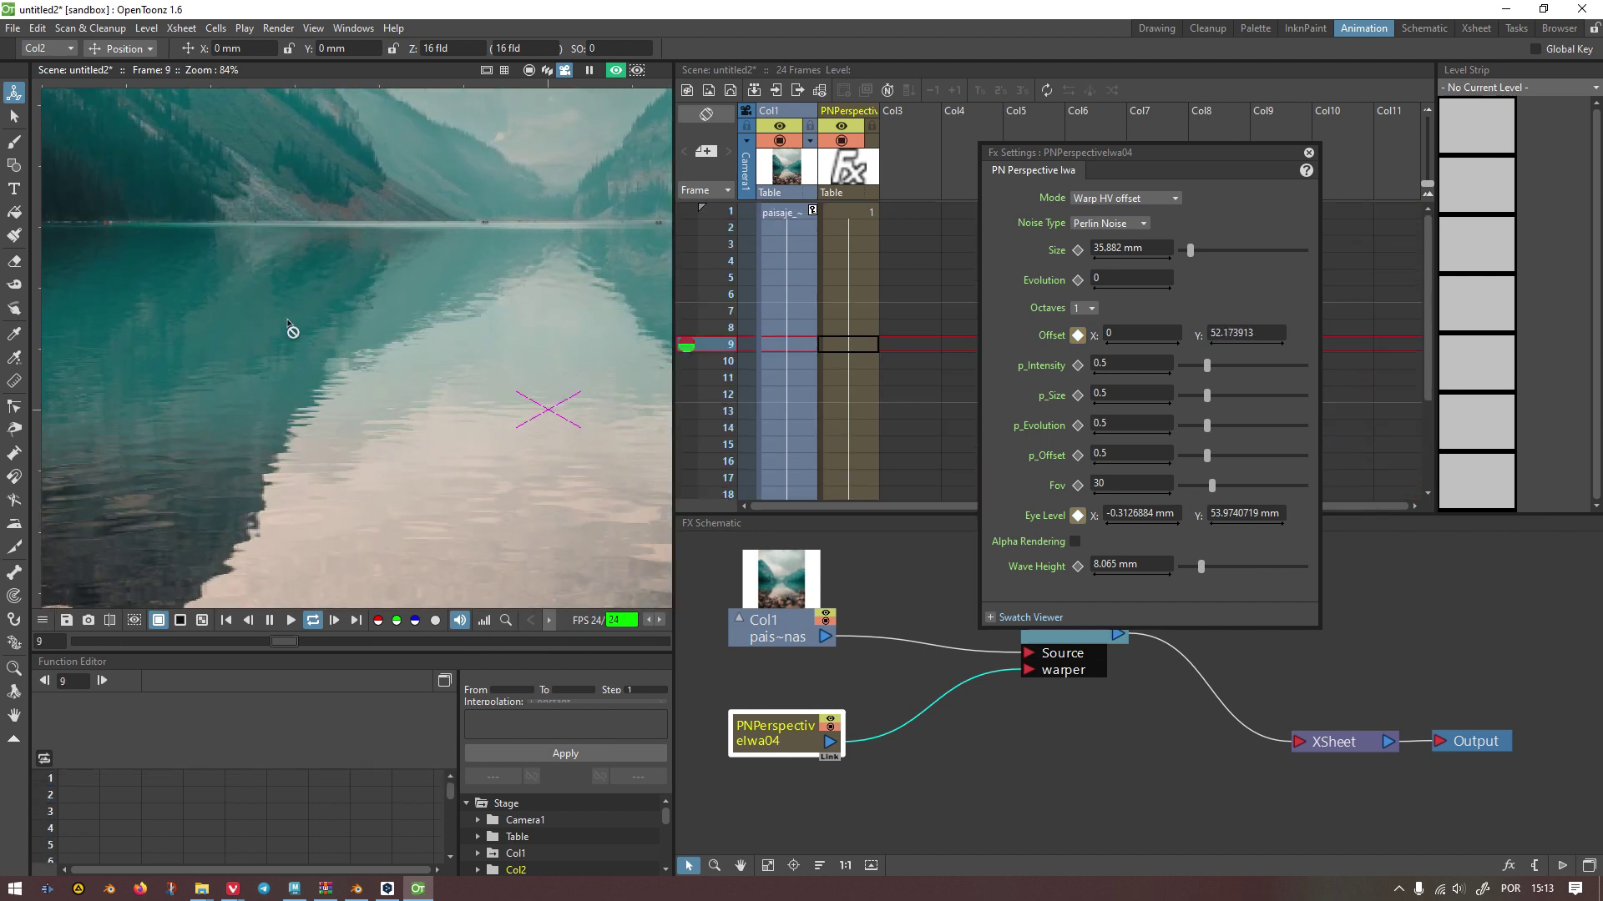
{"action": "left_click_drag", "start_coordinate": [236, 348], "coordinate": [286, 275]}
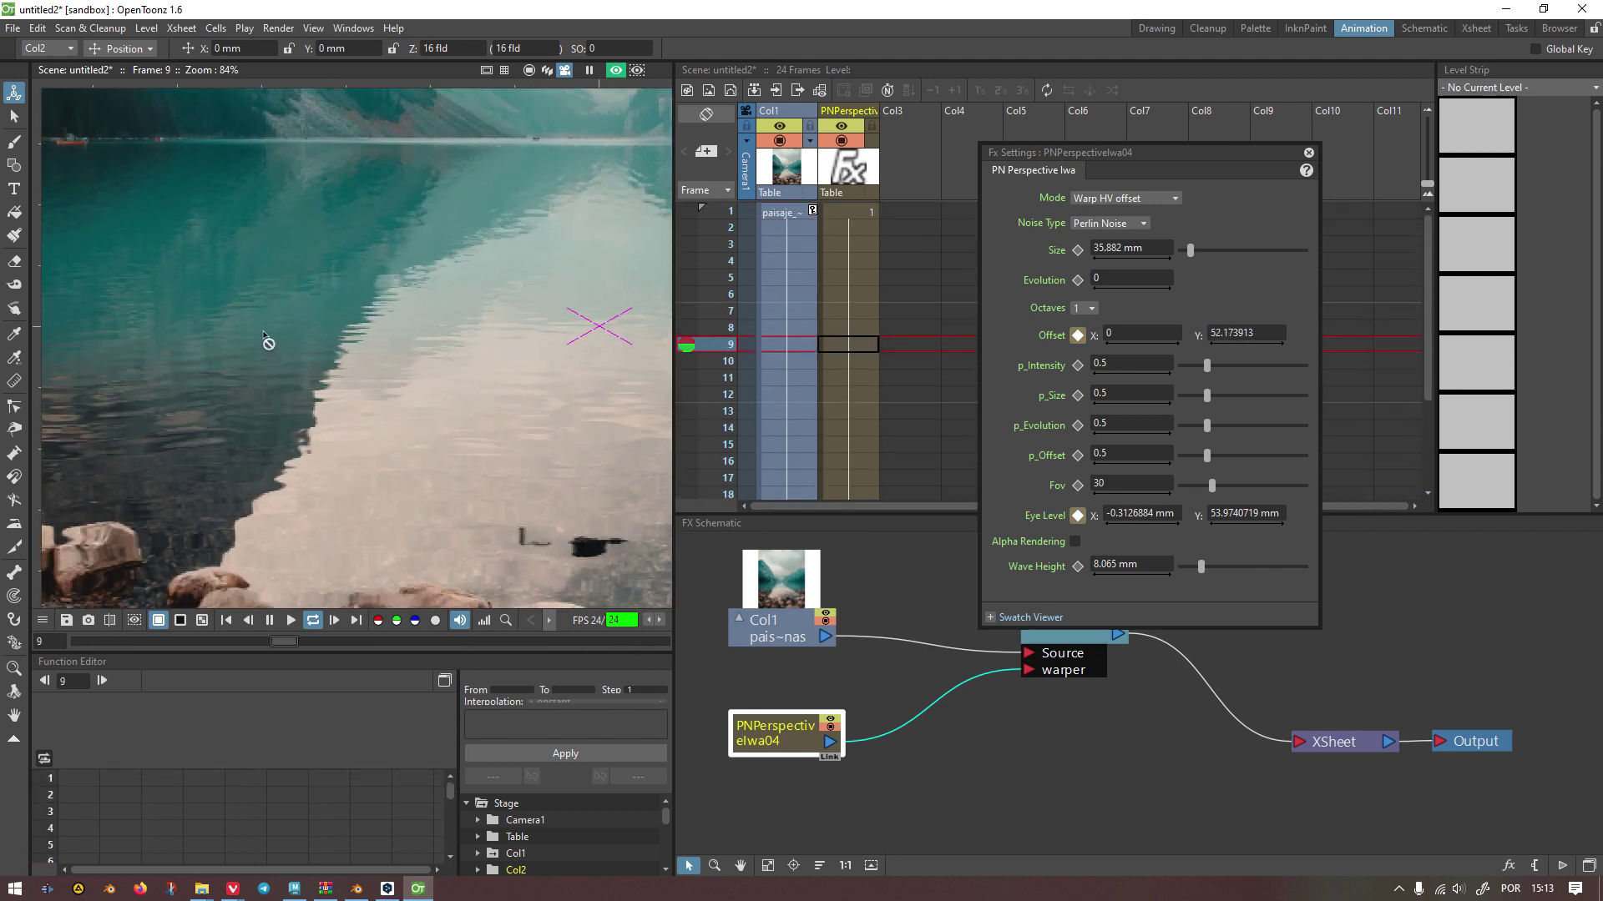
{"action": "scroll", "coordinate": [267, 342], "scroll_direction": "down", "scroll_amount": 2}
{"action": "left_click_drag", "start_coordinate": [465, 315], "coordinate": [357, 323]}
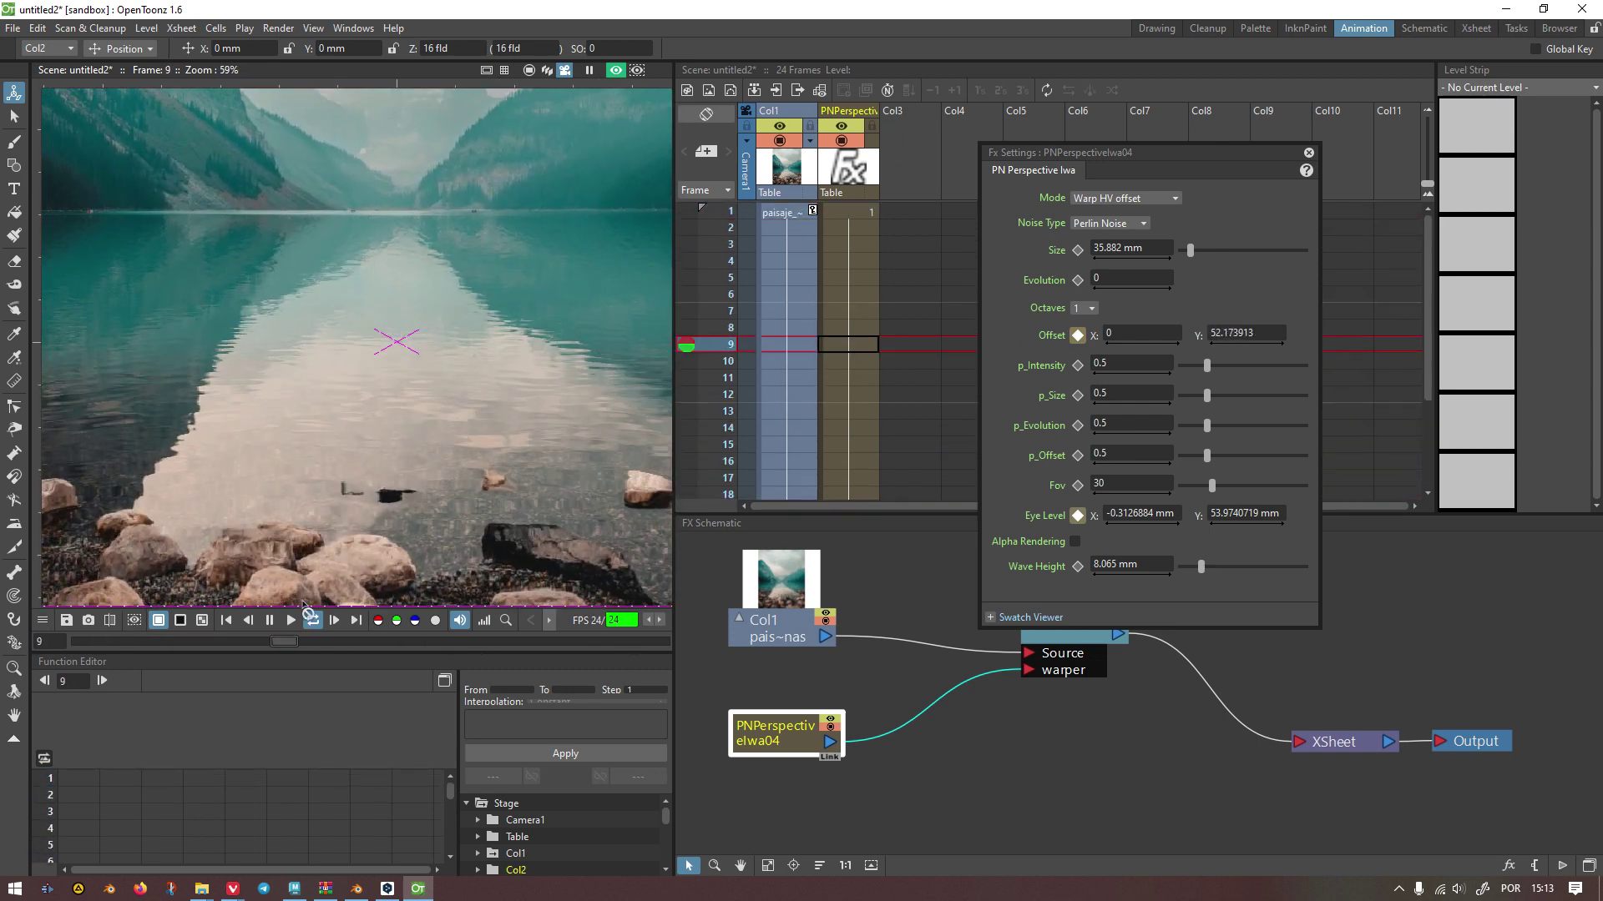
{"action": "left_click", "coordinate": [226, 619]}
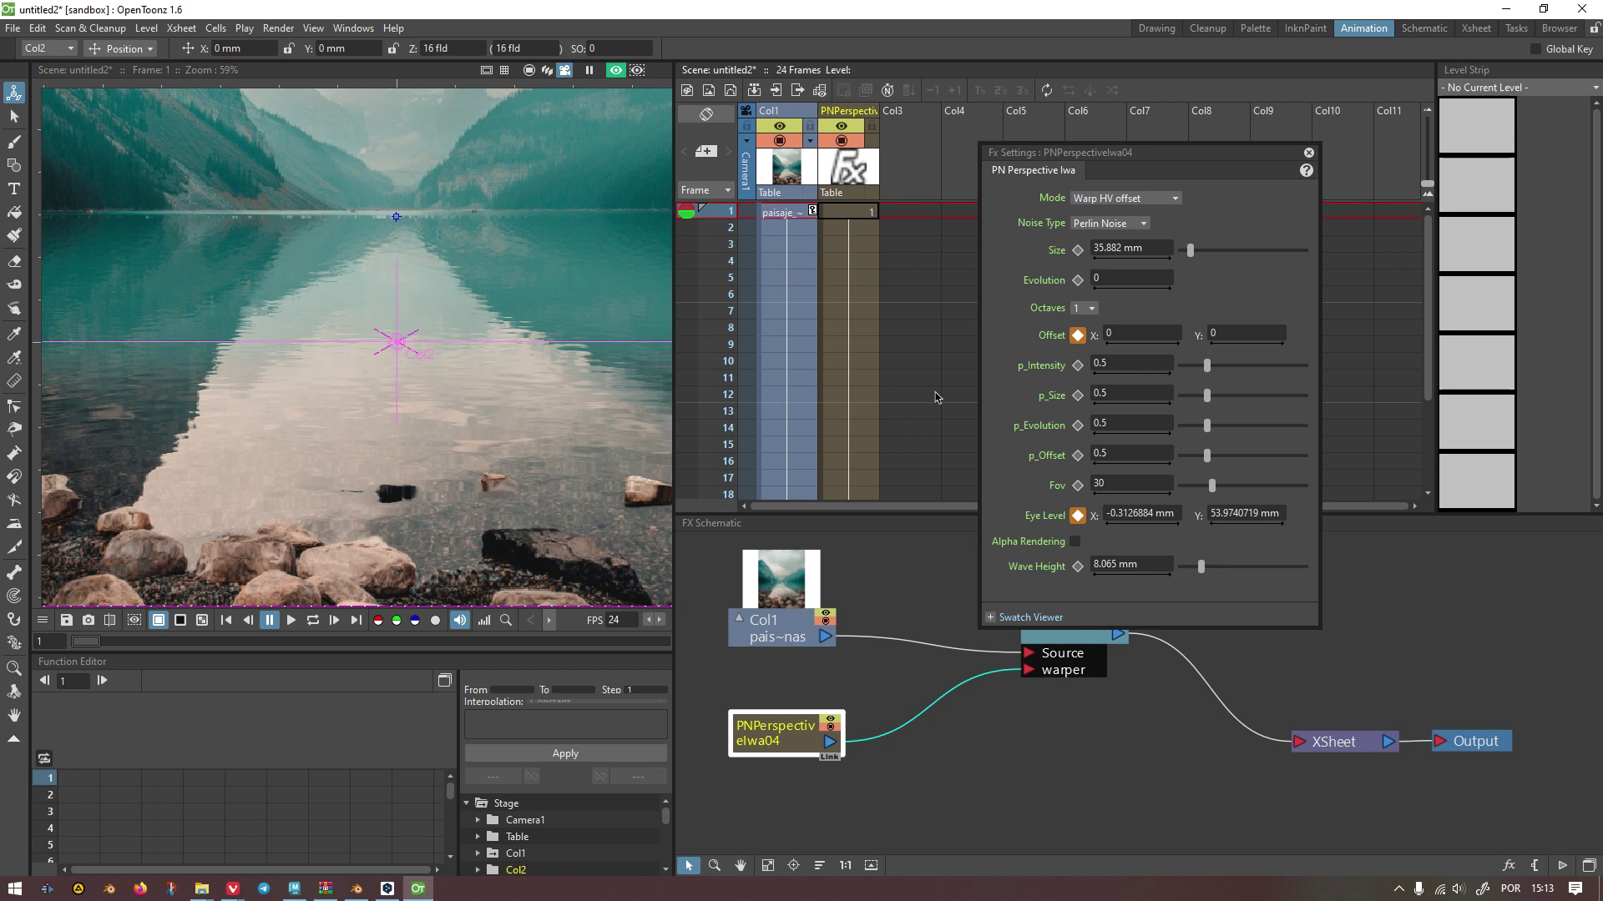
Step: Close the noise settings, delete the Warp04 node, and remove the noise node's link to XSheet
{"action": "left_click", "coordinate": [1308, 153]}
{"action": "left_click", "coordinate": [1079, 632]}
{"action": "left_click_drag", "start_coordinate": [1079, 632], "coordinate": [1010, 614]}
{"action": "key", "text": "Delete"}
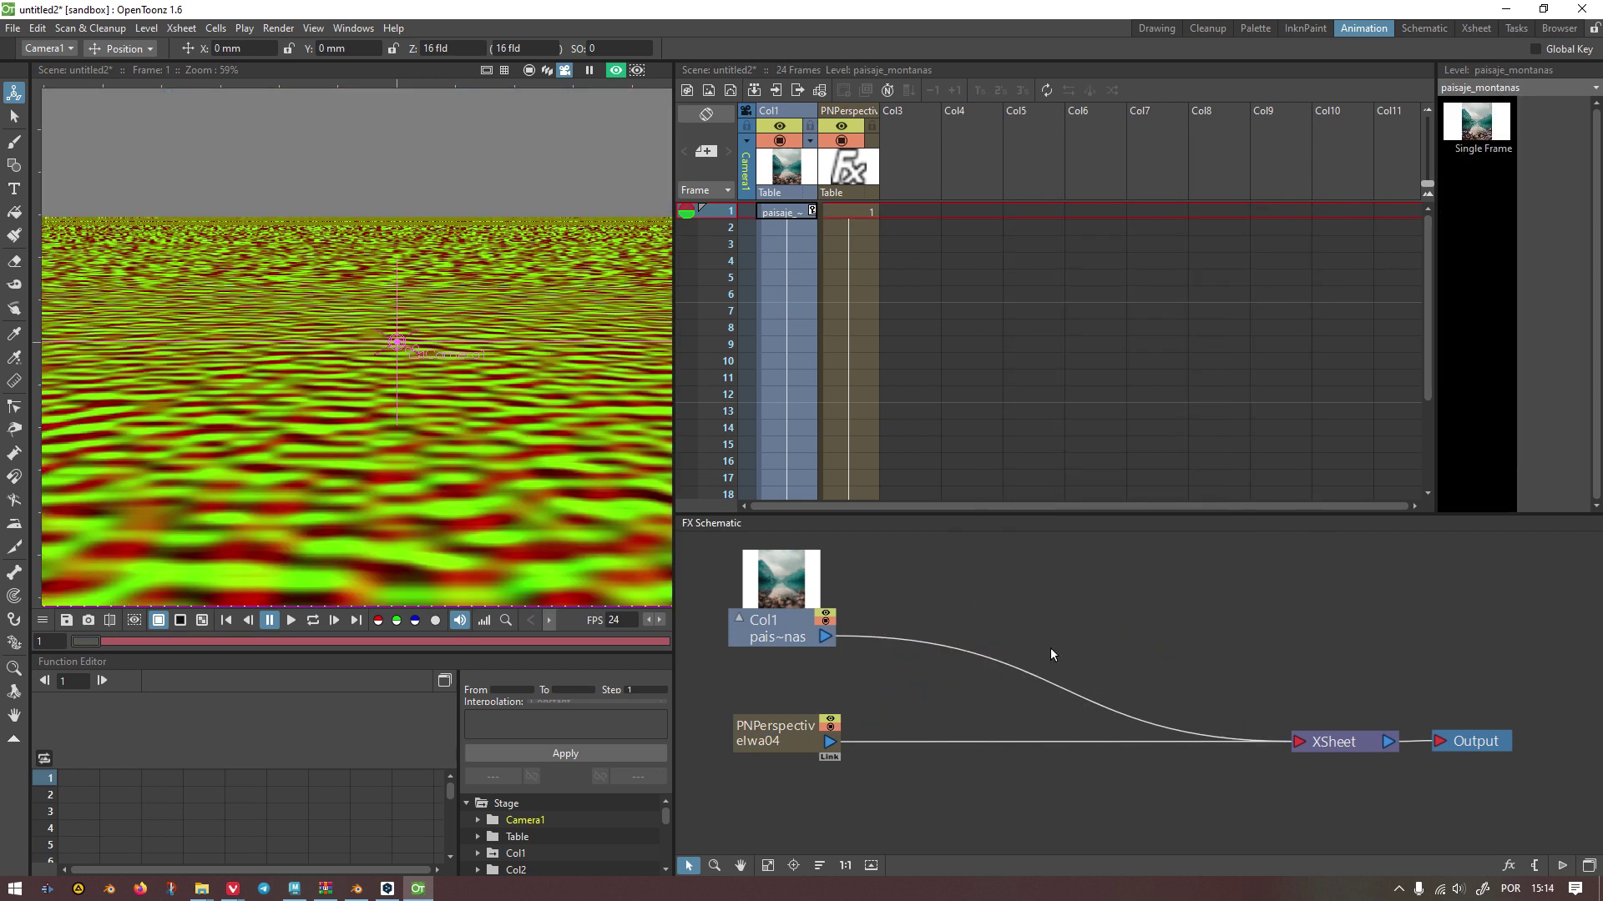
{"action": "left_click", "coordinate": [1002, 741]}
{"action": "key", "text": "Delete"}
Step: Insert a Warp HV Ino effect from the Distort group on the link between Col1 and XSheet, and select the perspective noise node
{"action": "left_click", "coordinate": [793, 590]}
{"action": "right_click", "coordinate": [973, 653]}
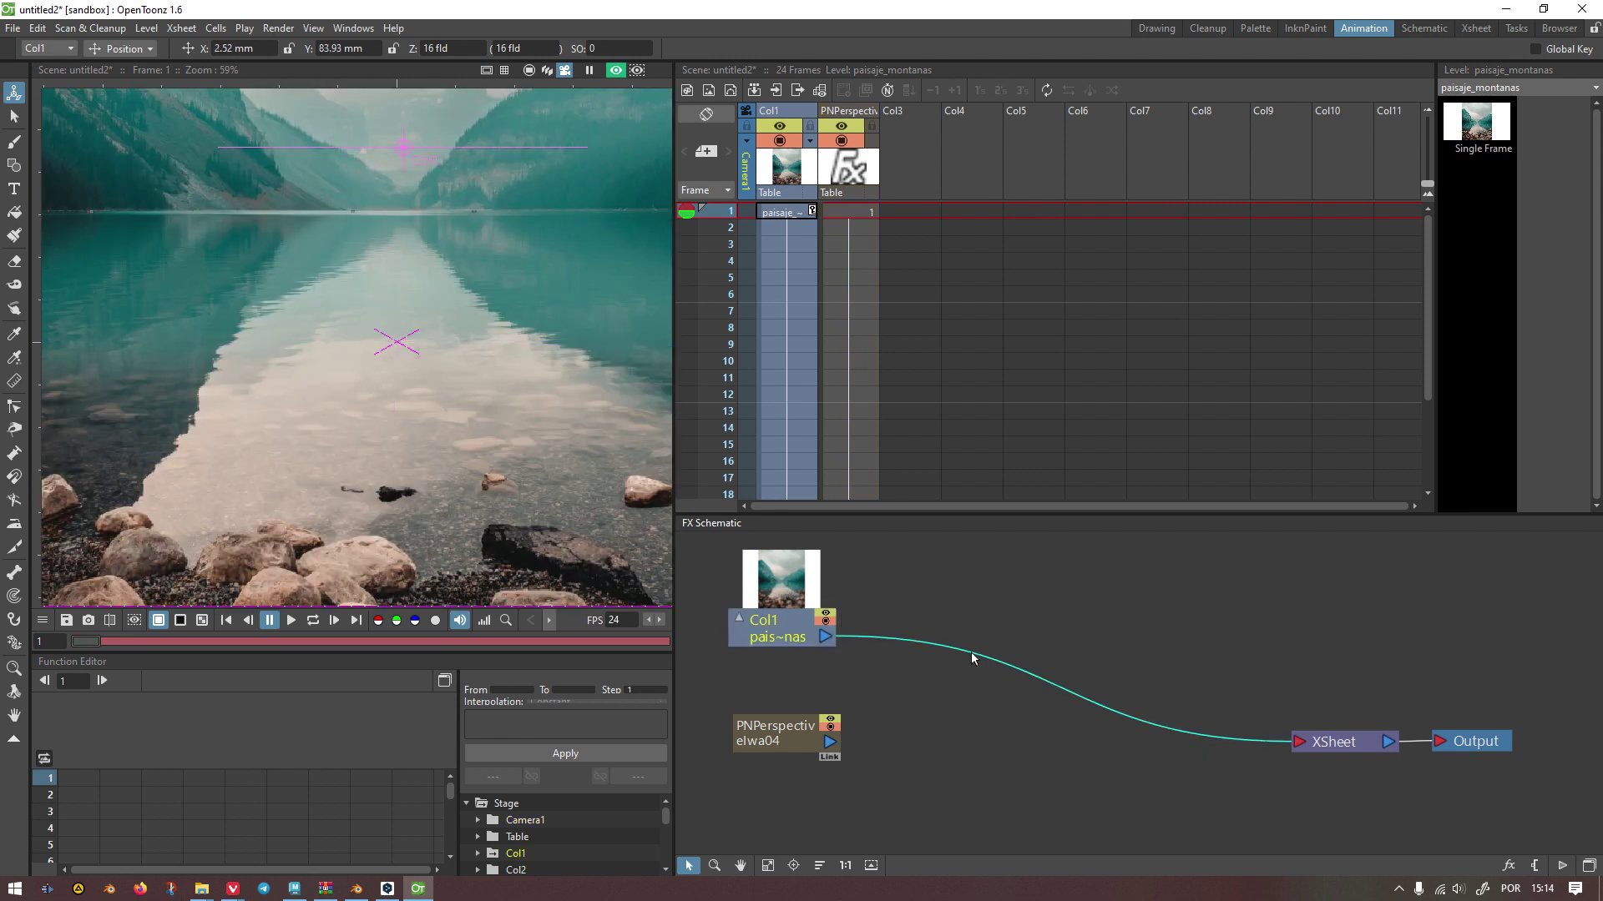
{"action": "mouse_move", "coordinate": [1018, 663]}
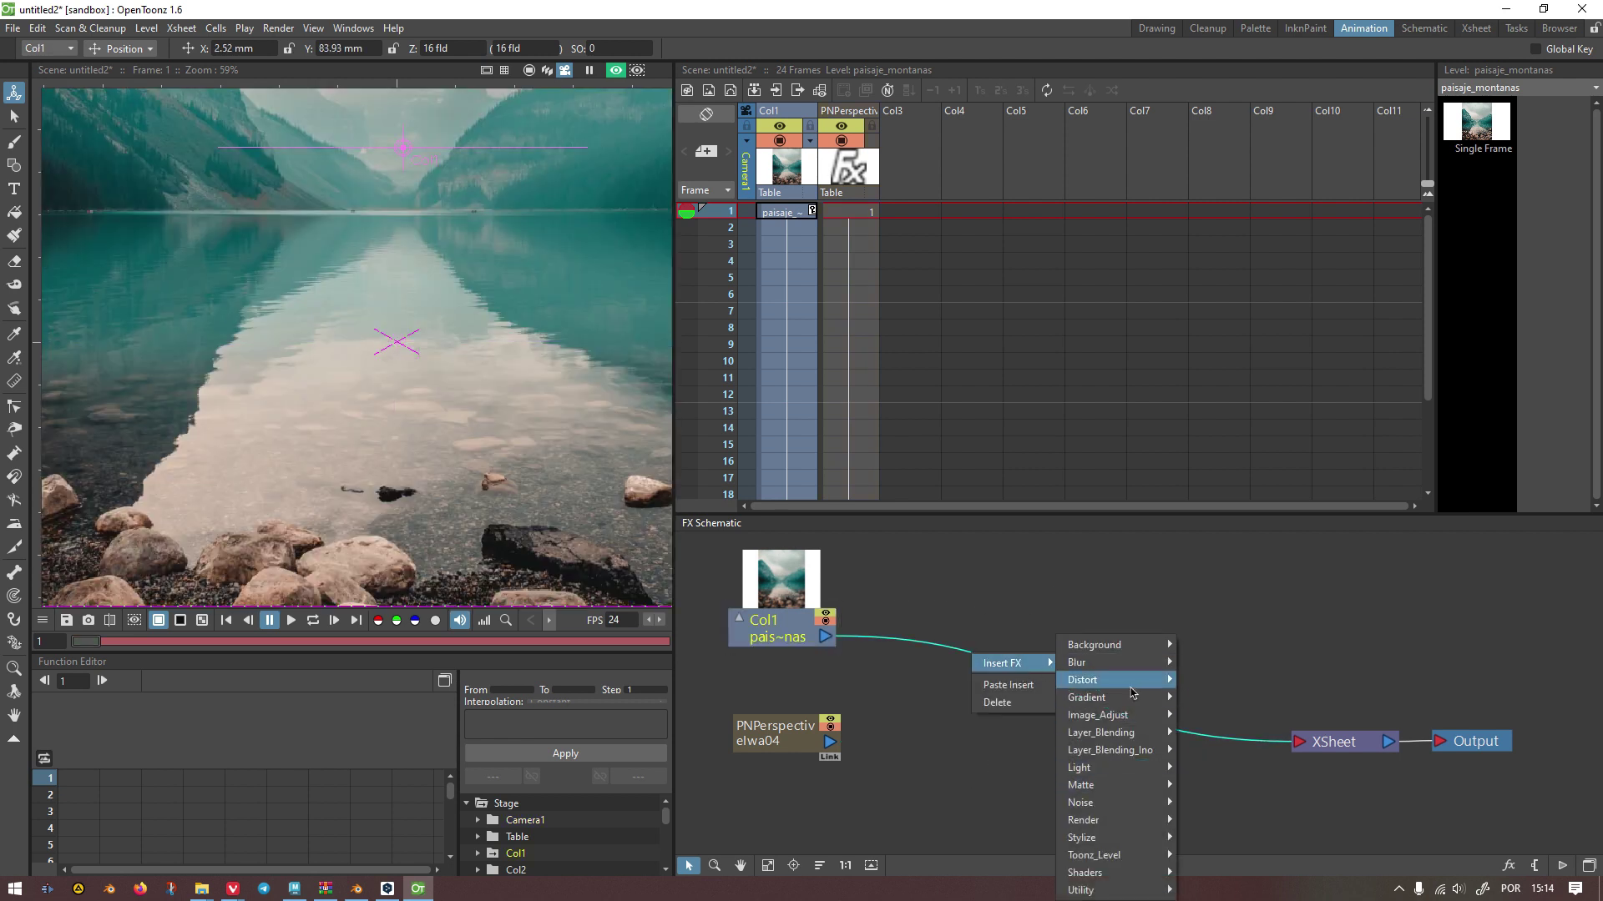
{"action": "mouse_move", "coordinate": [1134, 685]}
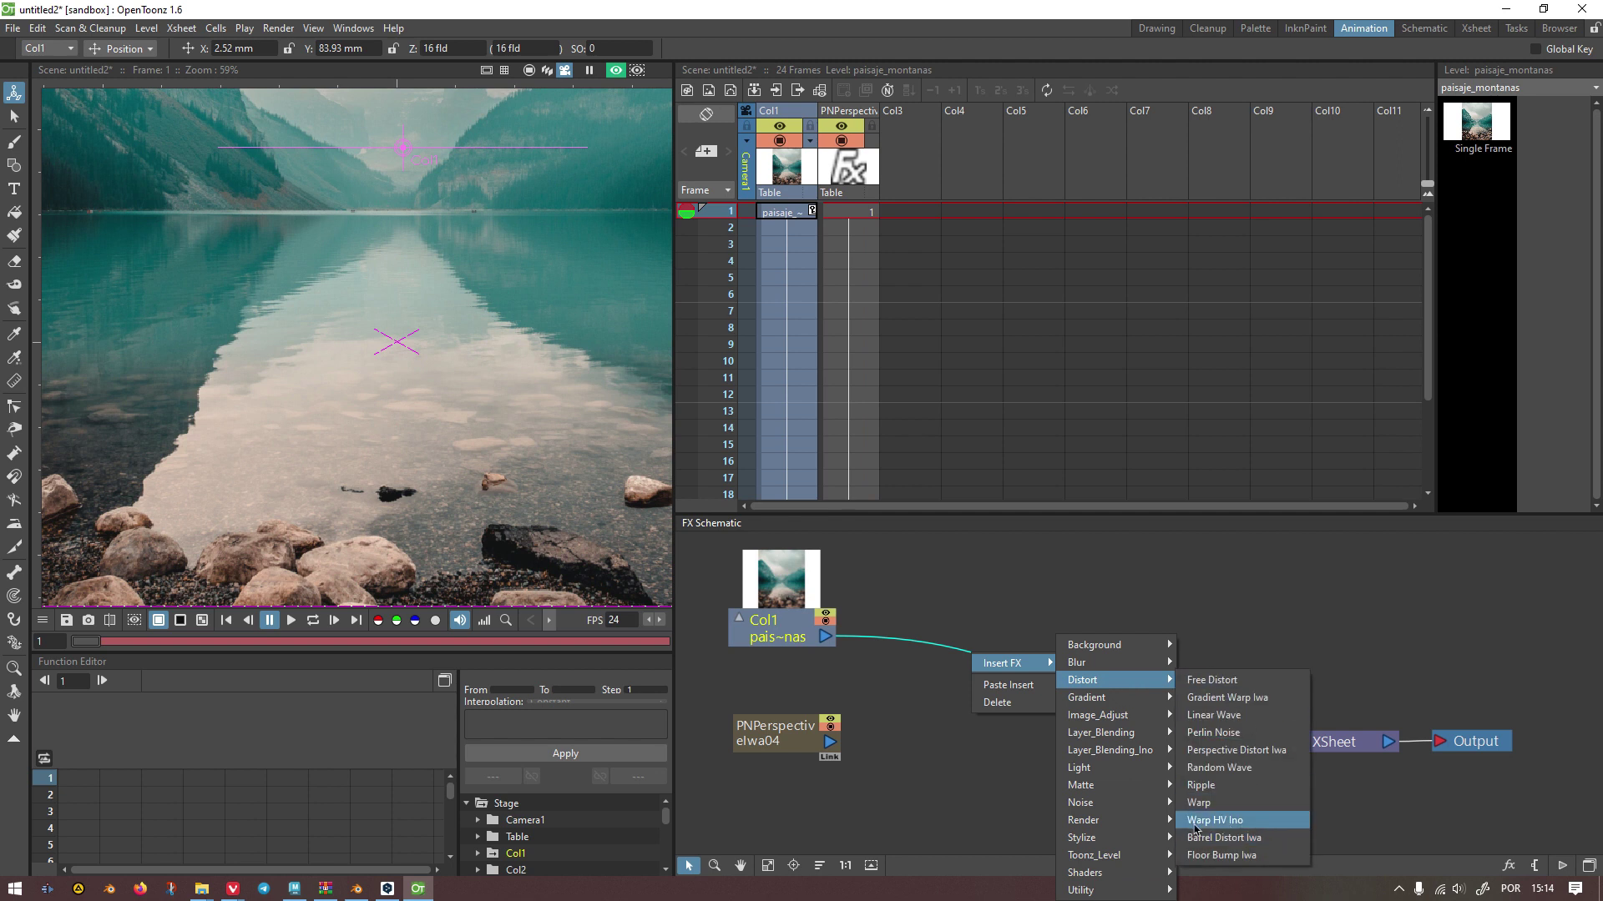
{"action": "left_click", "coordinate": [1220, 824]}
{"action": "left_click_drag", "start_coordinate": [979, 630], "coordinate": [1032, 630]}
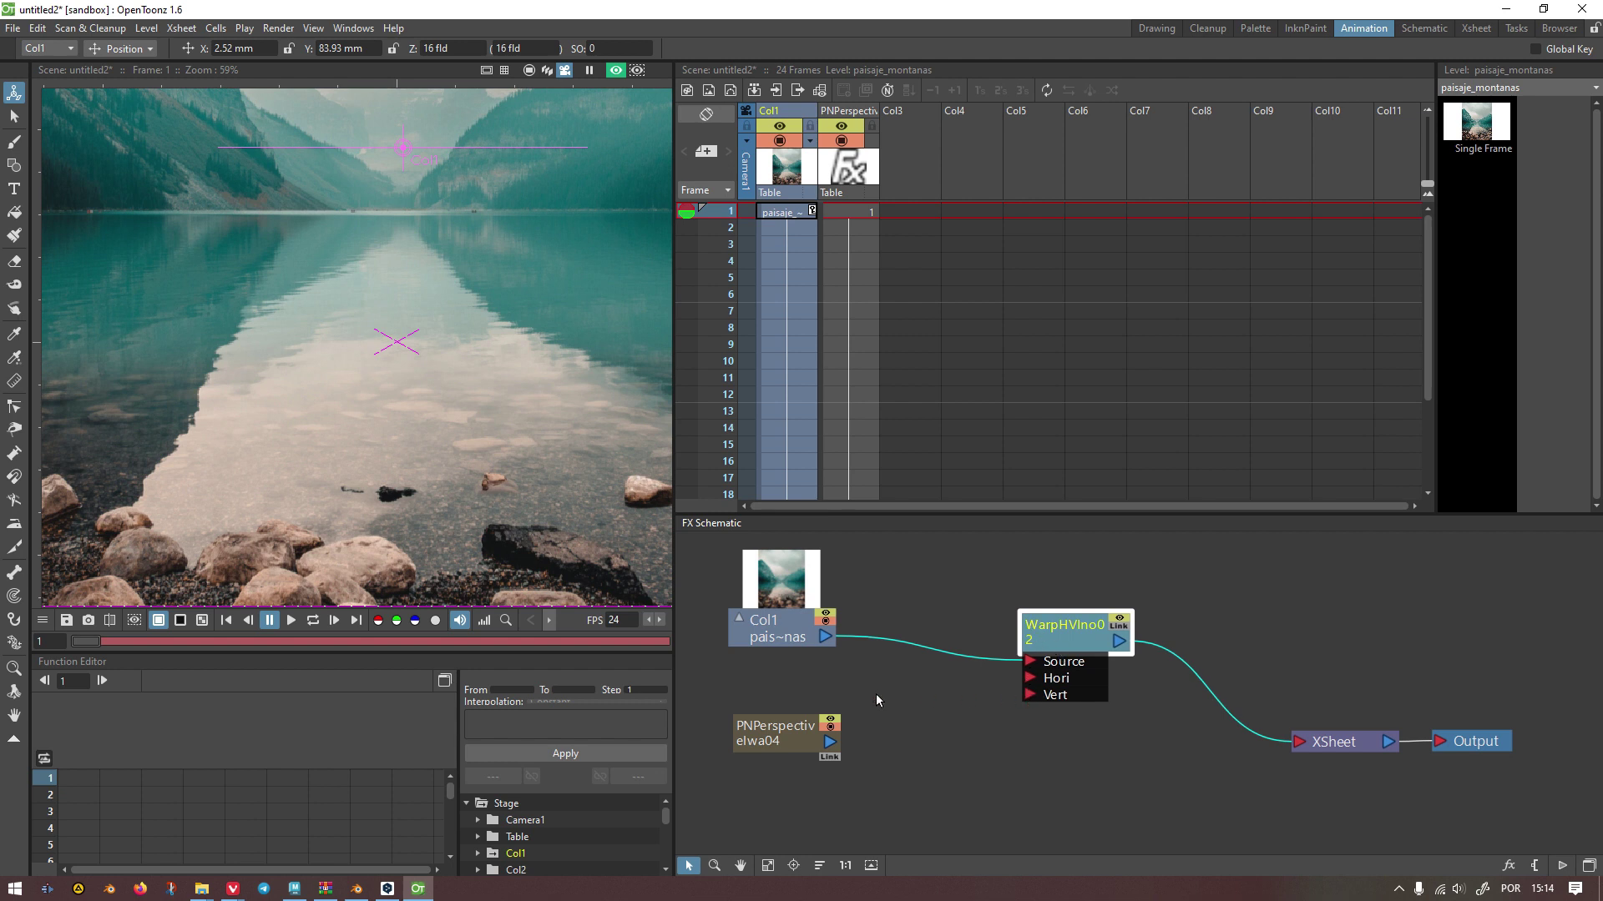
{"action": "left_click", "coordinate": [780, 739]}
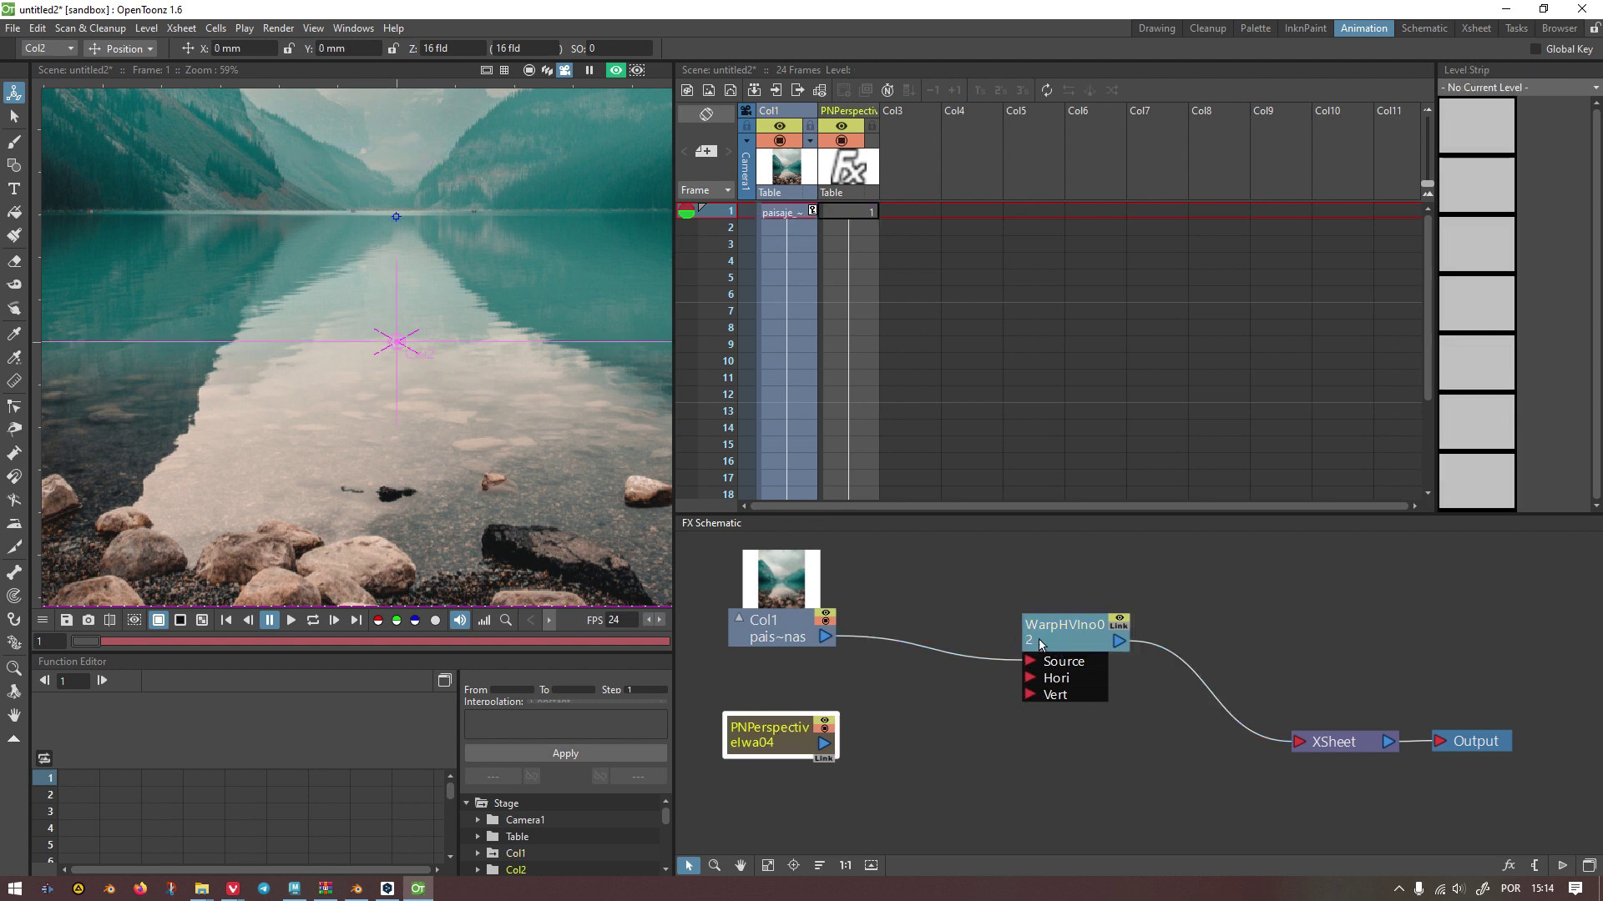
Step: Link the PNPerspective noise node's output to both the Hori and Vert inputs of the WarpHVIno node
{"action": "left_click_drag", "start_coordinate": [1039, 643], "coordinate": [1010, 645]}
{"action": "double_click", "coordinate": [775, 743]}
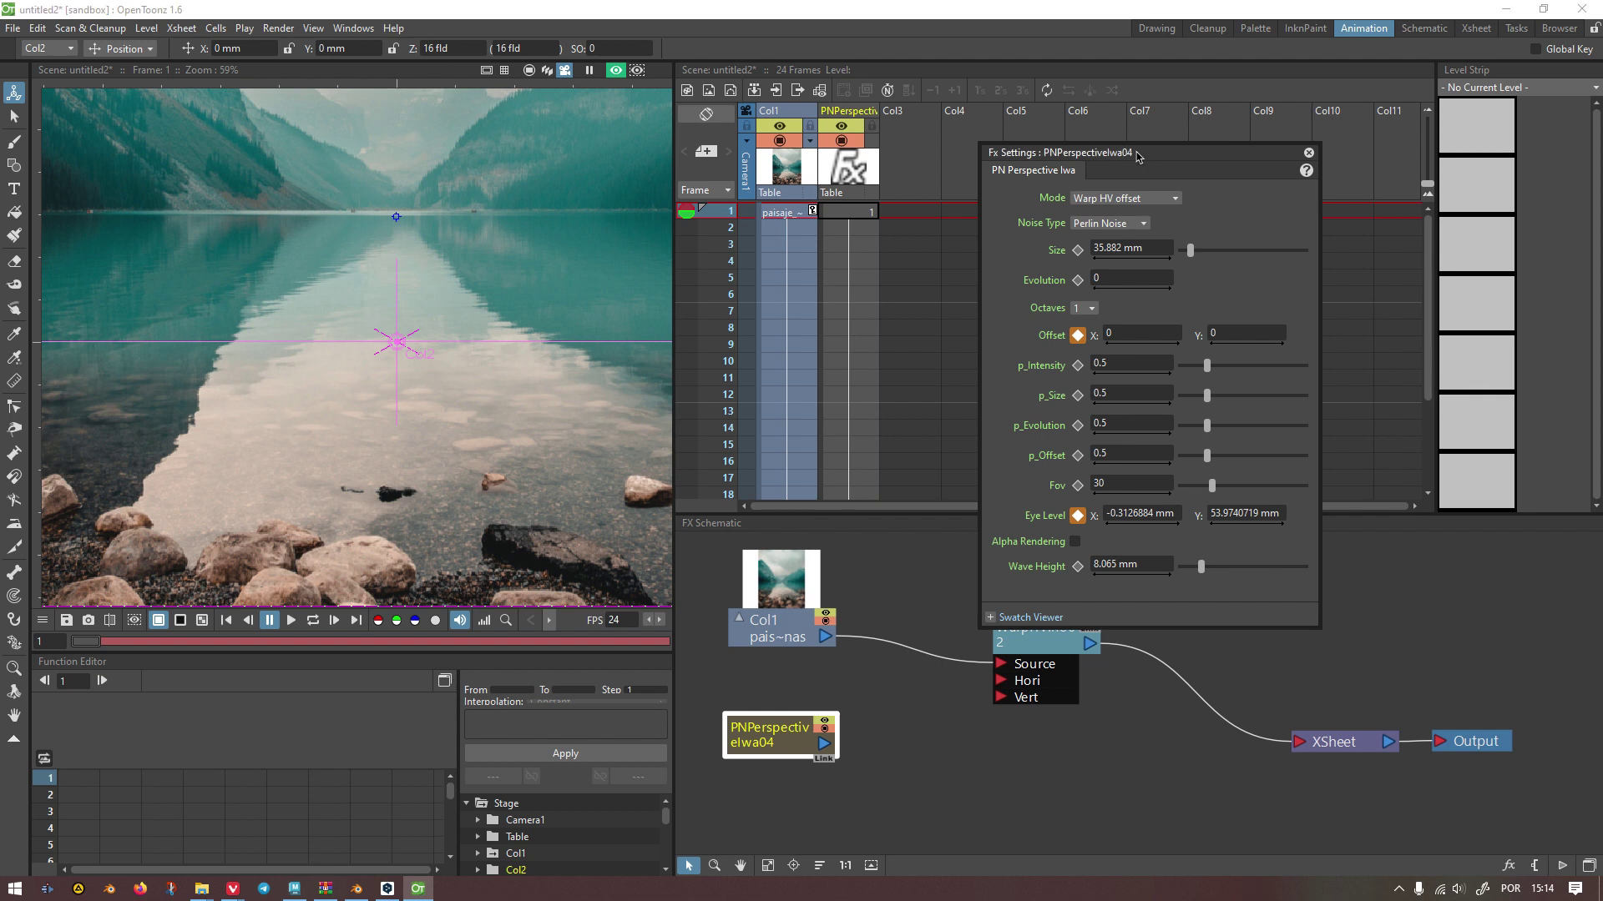
{"action": "left_click_drag", "start_coordinate": [1137, 154], "coordinate": [1139, 111]}
{"action": "left_click_drag", "start_coordinate": [1025, 639], "coordinate": [1070, 668]}
{"action": "left_click", "coordinate": [775, 728]}
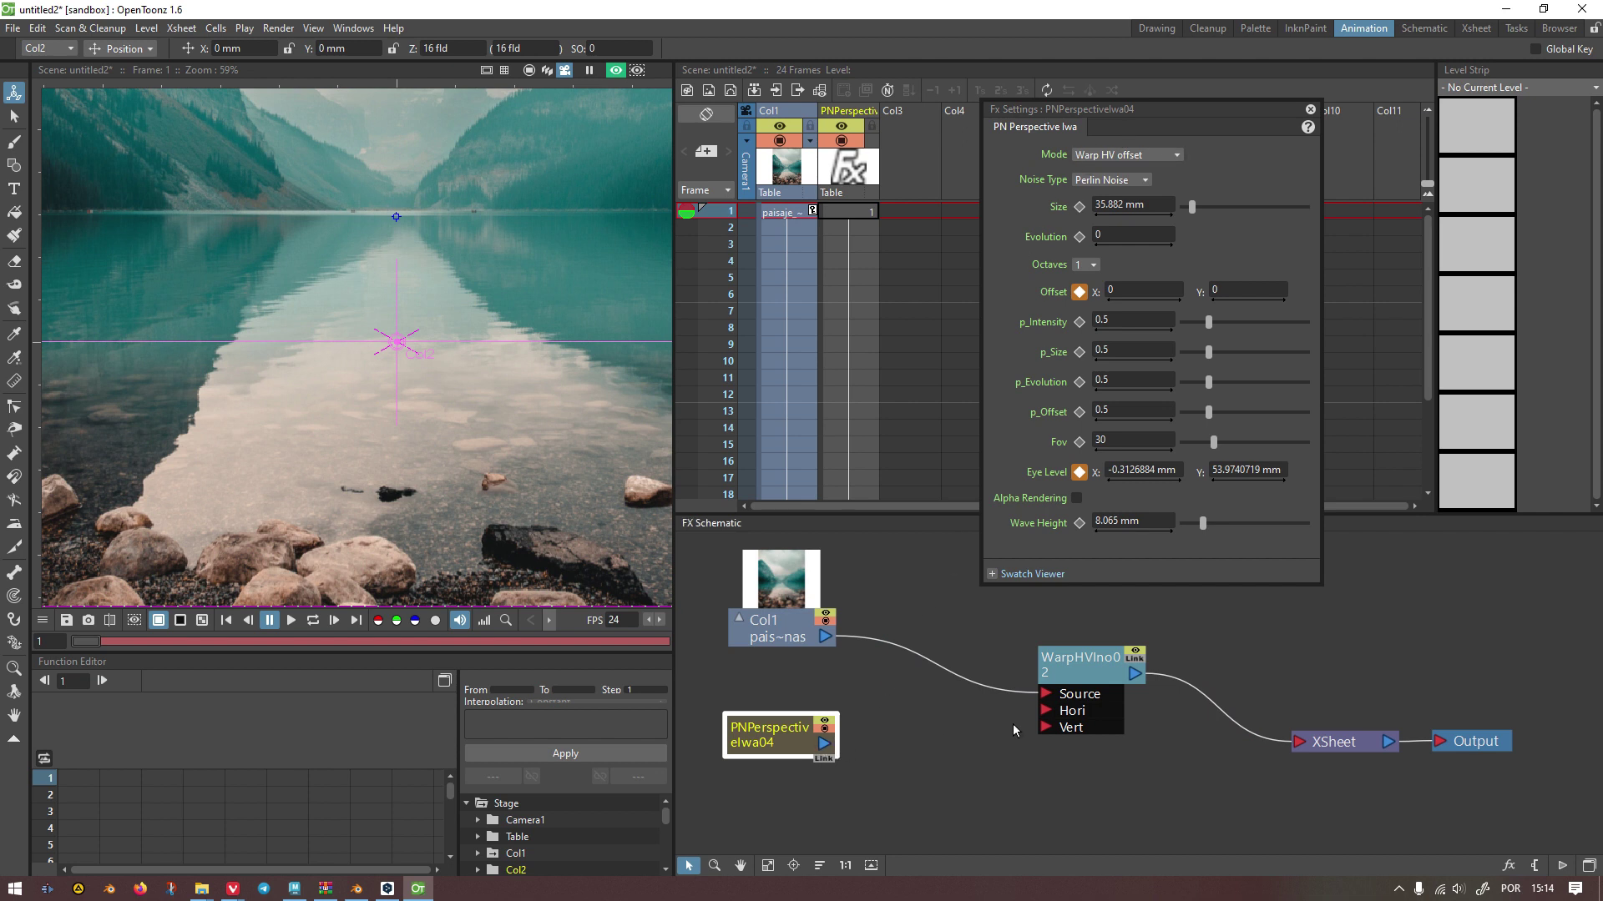
{"action": "left_click_drag", "start_coordinate": [824, 745], "coordinate": [987, 710]}
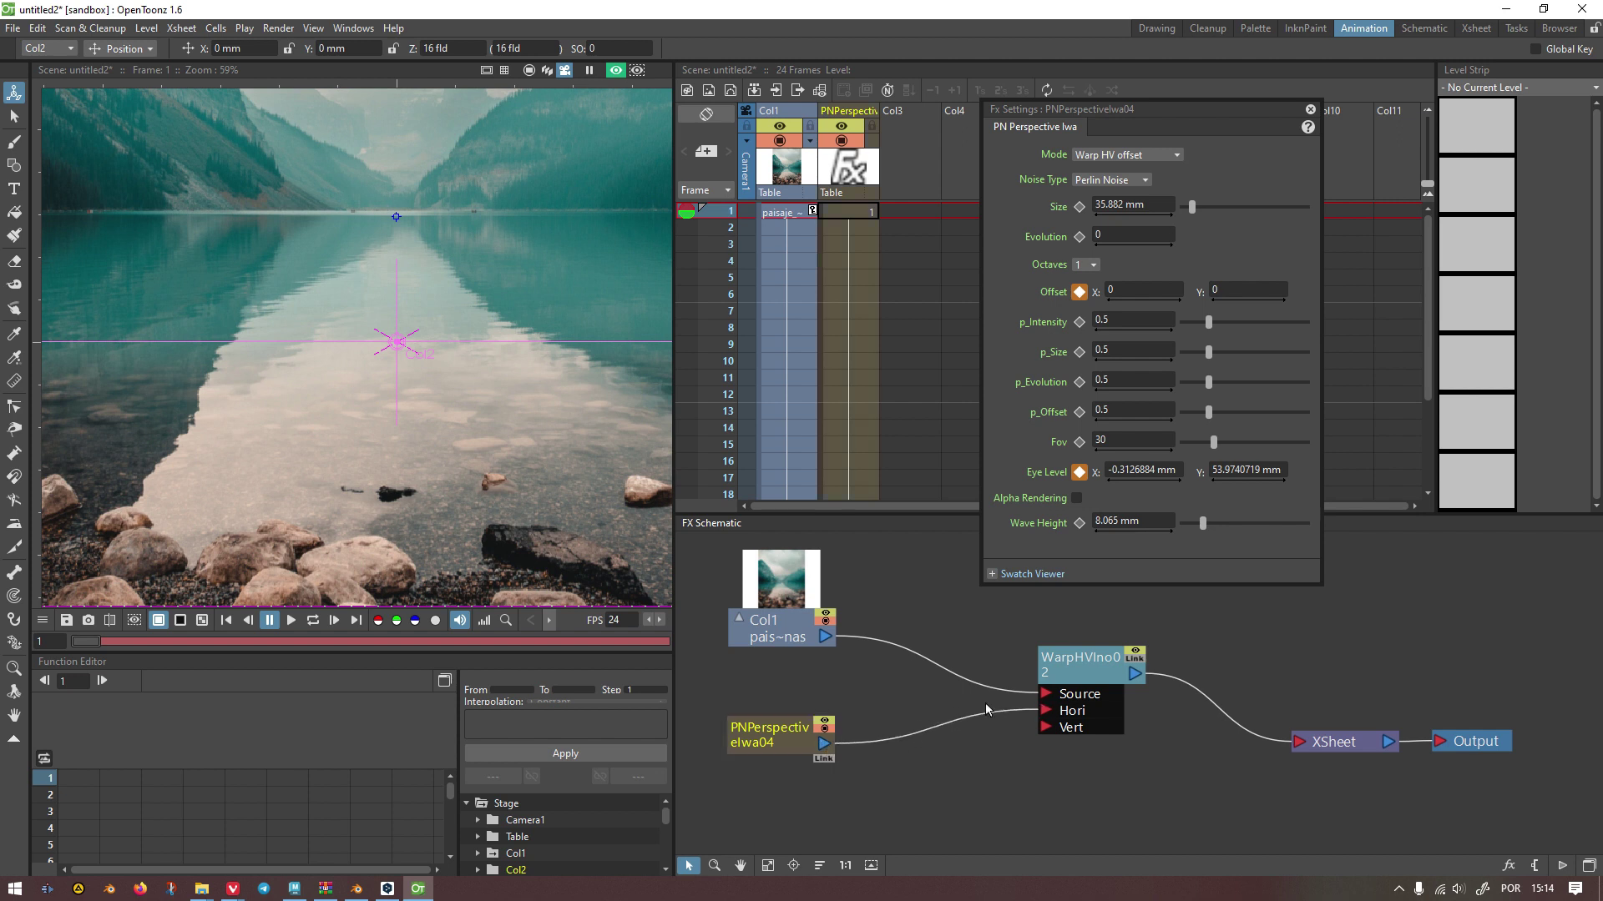
{"action": "left_click", "coordinate": [823, 749]}
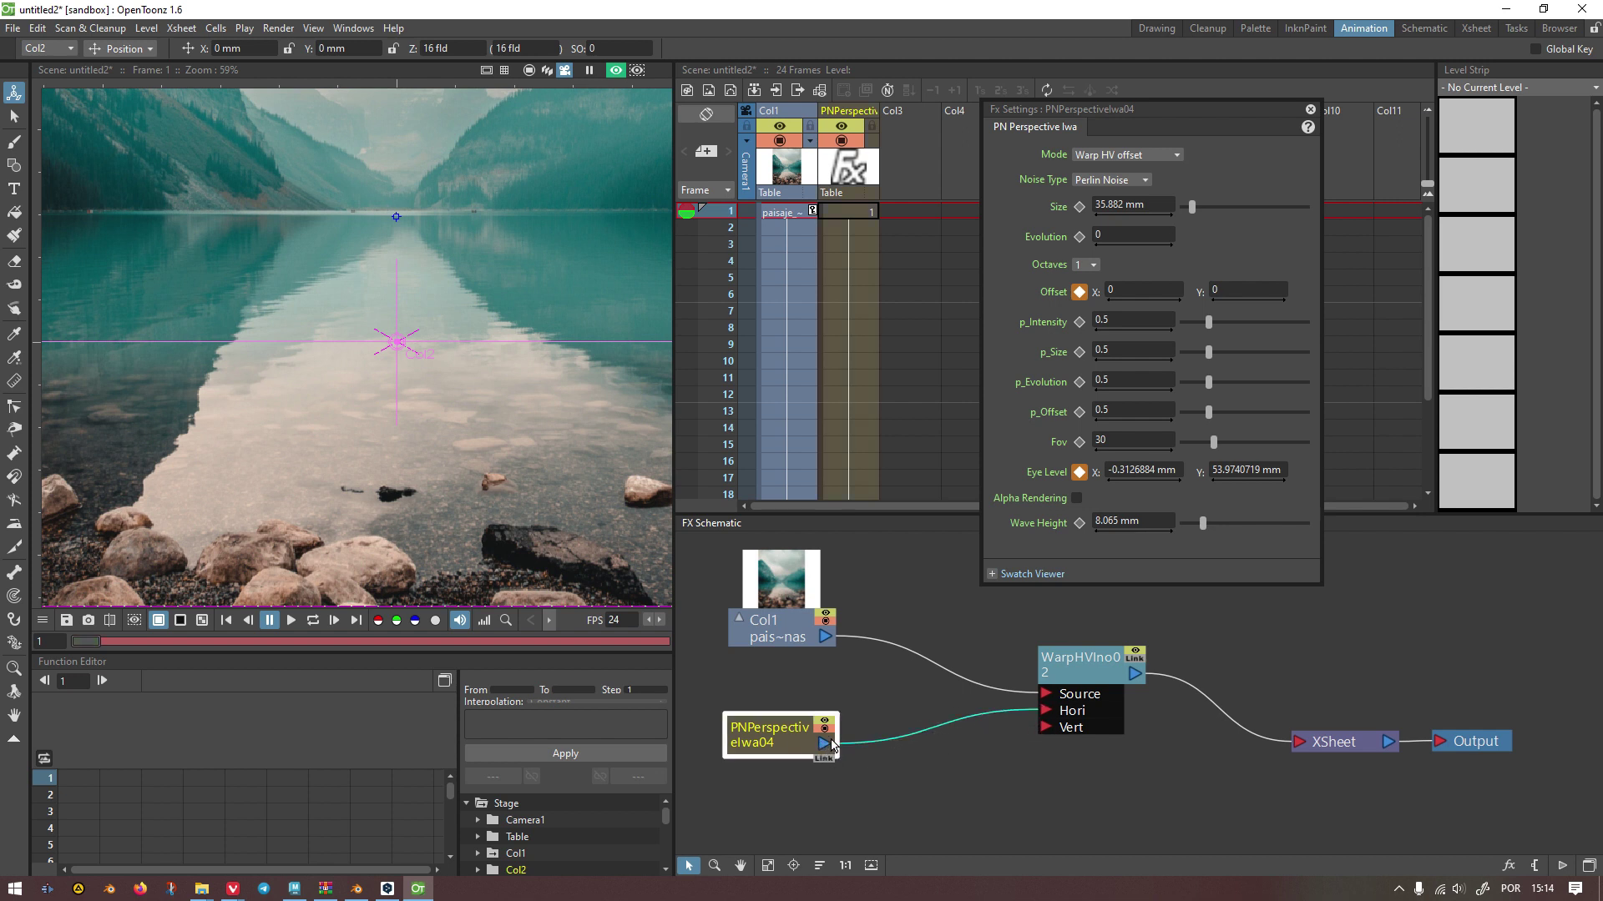
{"action": "left_click_drag", "start_coordinate": [825, 744], "coordinate": [1044, 727]}
{"action": "left_click", "coordinate": [1007, 747]}
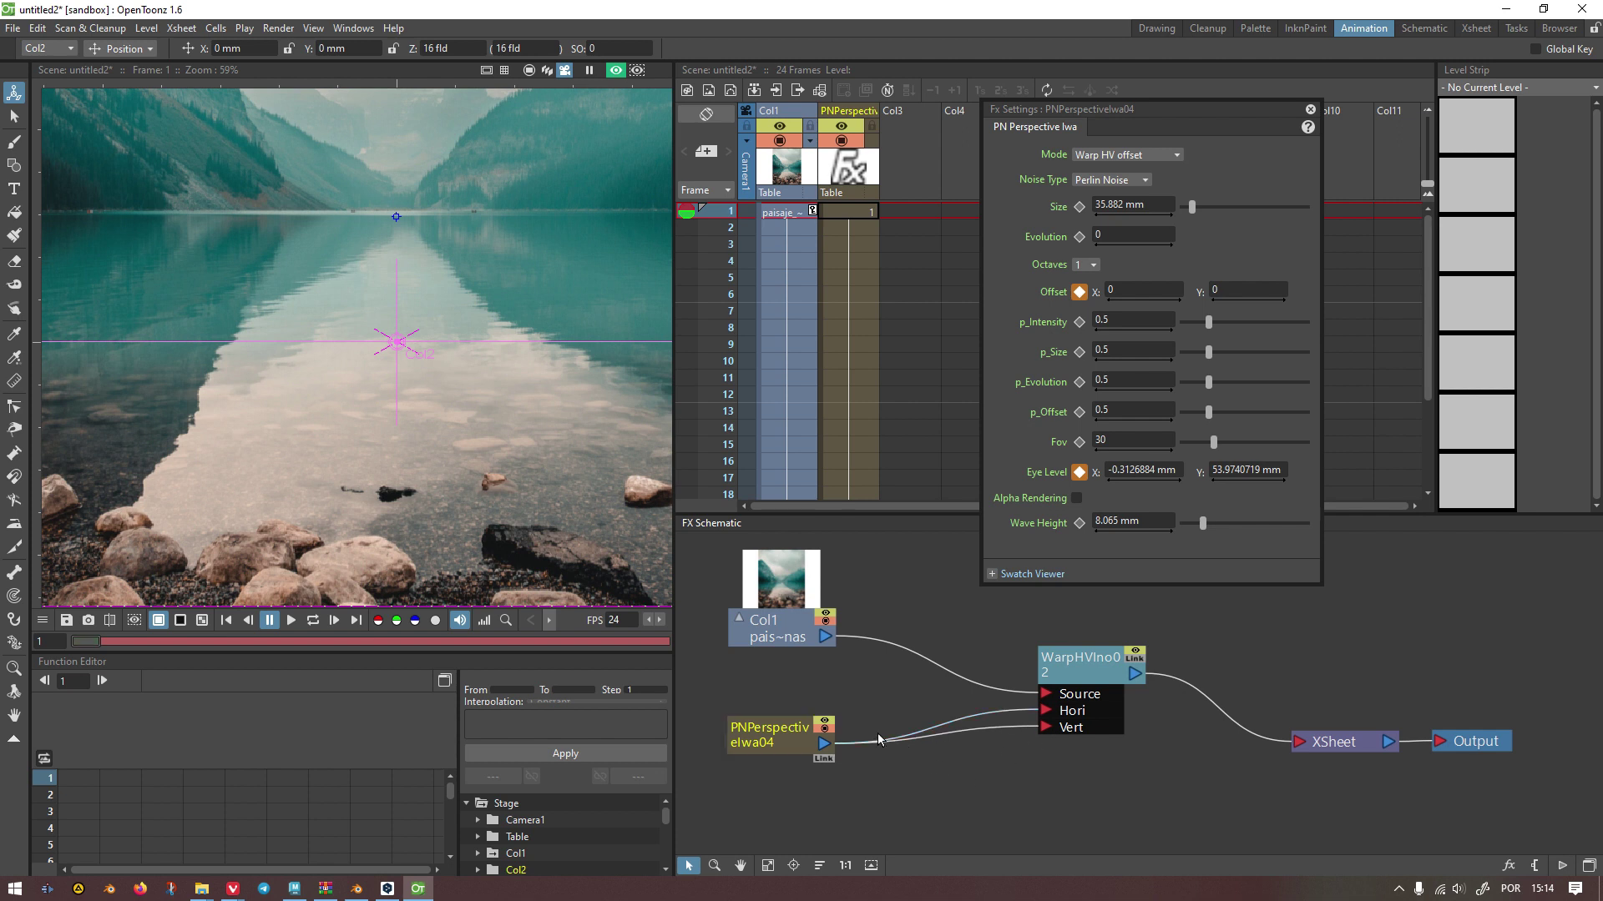
Step: Set the WarpHVIno effect's H reference to Red and its V reference to Green
{"action": "left_click", "coordinate": [1095, 658]}
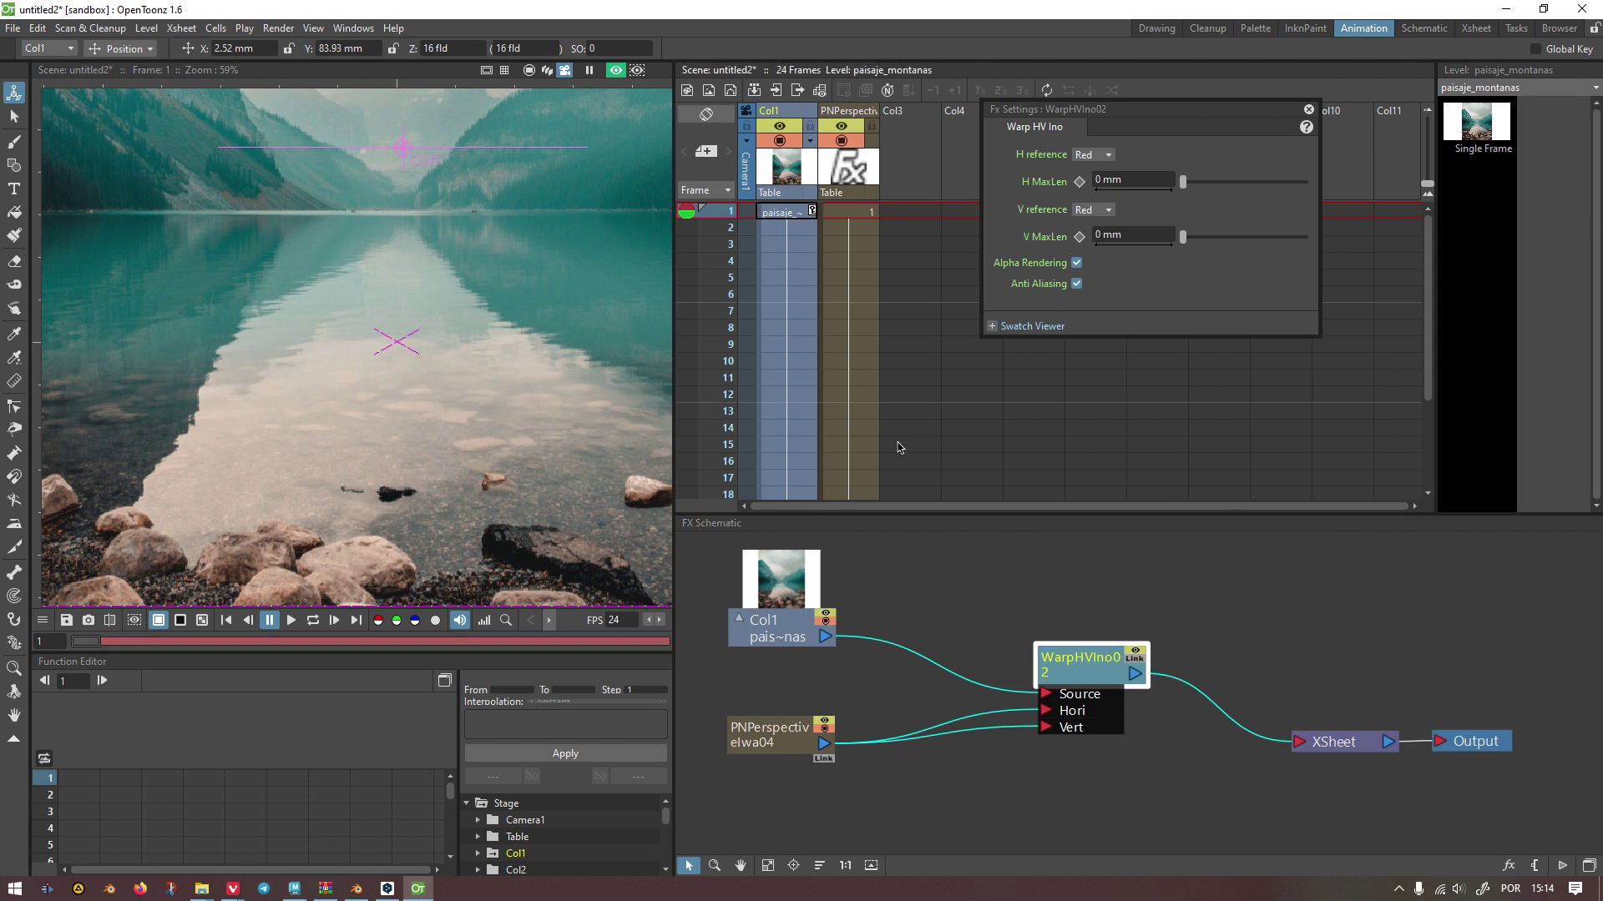
{"action": "left_click_drag", "start_coordinate": [1101, 117], "coordinate": [726, 384]}
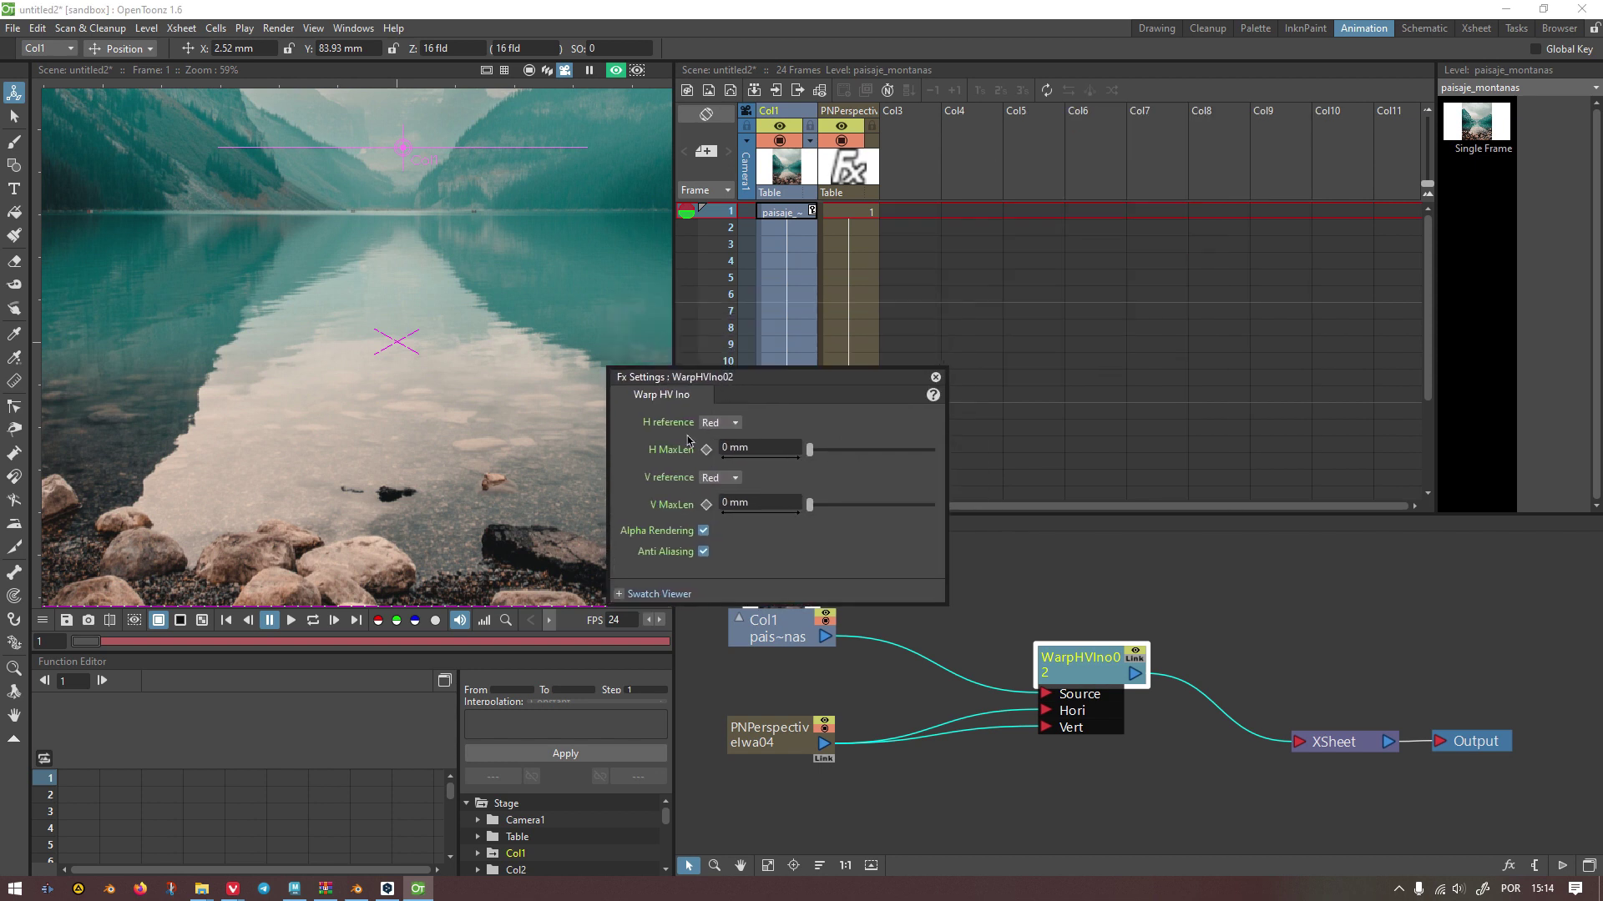
{"action": "left_click", "coordinate": [718, 422]}
{"action": "left_click", "coordinate": [712, 436]}
{"action": "left_click", "coordinate": [717, 478]}
{"action": "left_click", "coordinate": [714, 505]}
Step: Check the noise effect's mode against the WarpHVIno effect's H and V reference channels and the available channel options
{"action": "left_click", "coordinate": [763, 734]}
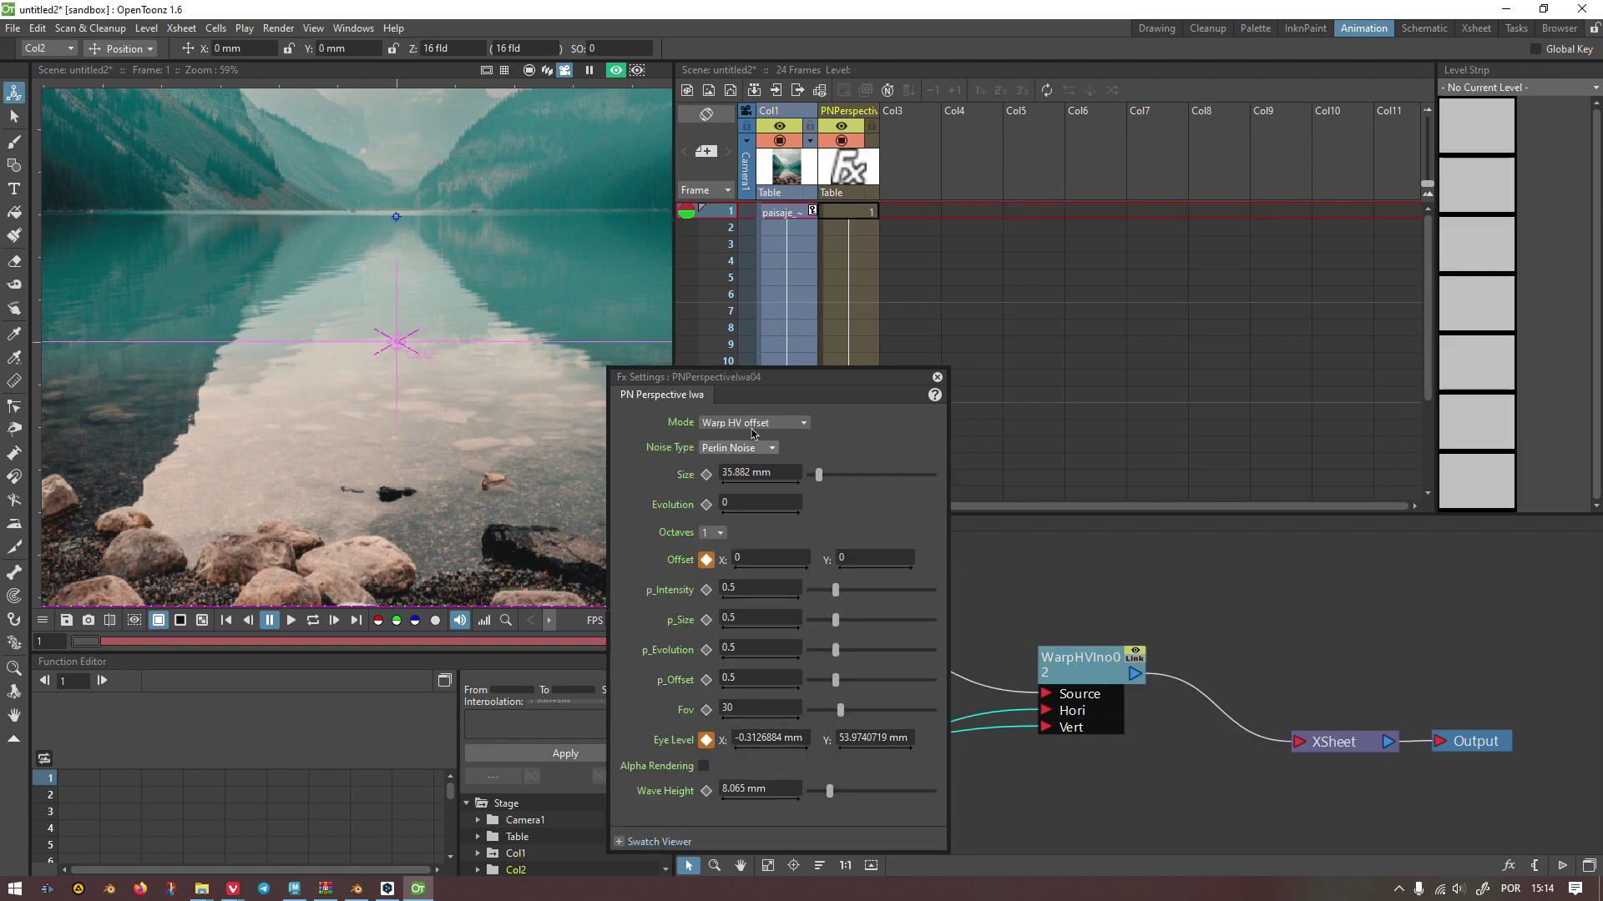
{"action": "left_click", "coordinate": [937, 377]}
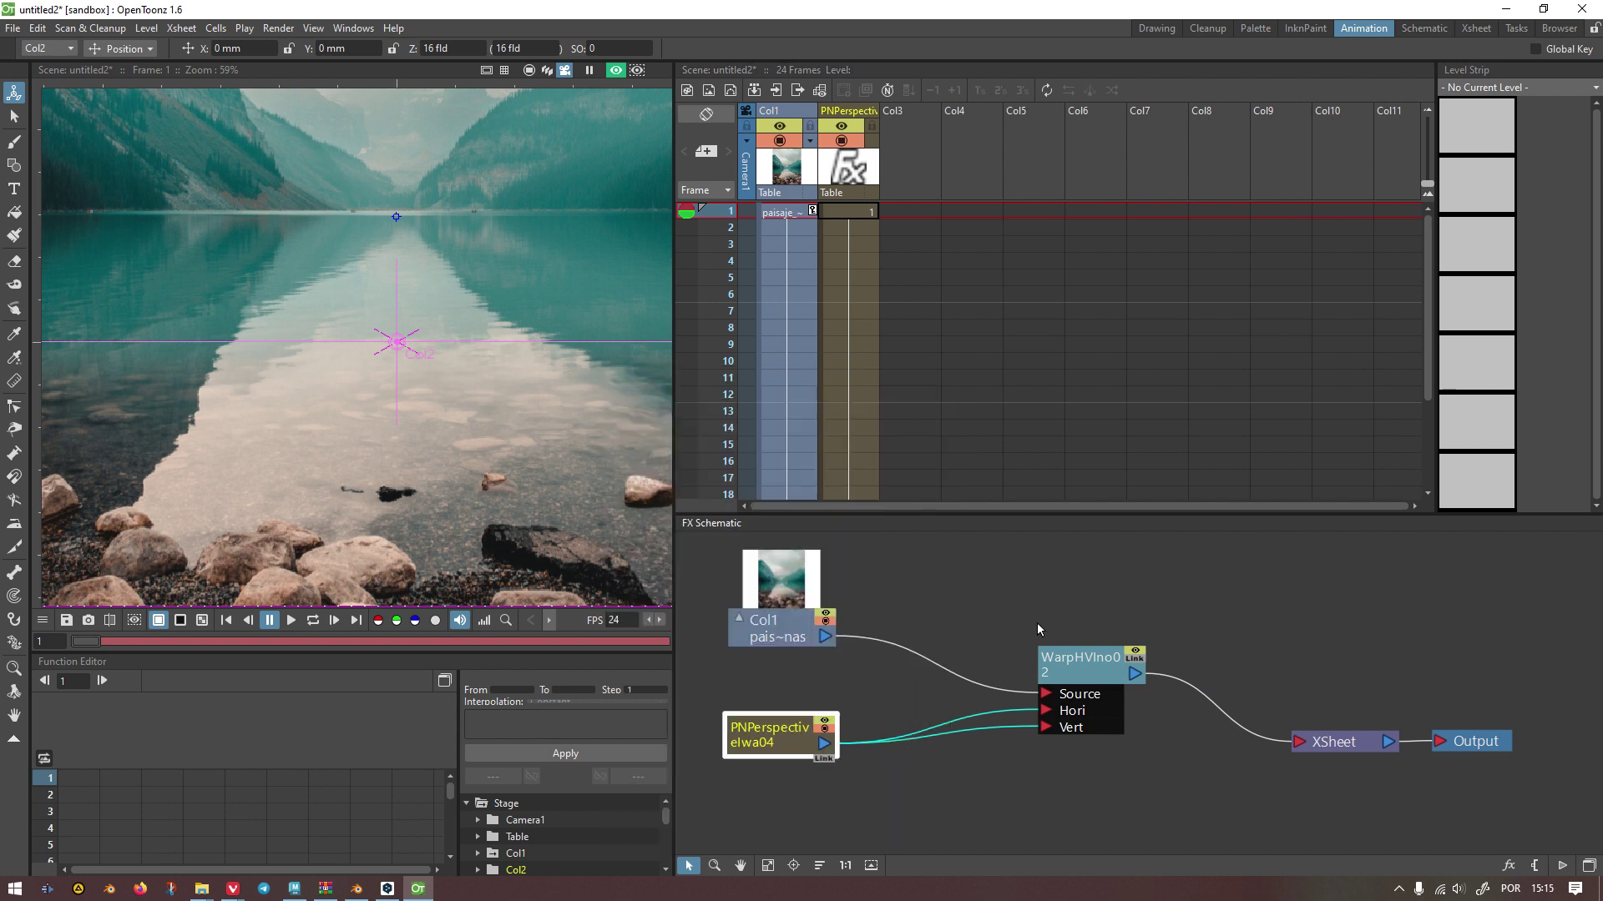
{"action": "double_click", "coordinate": [1083, 663]}
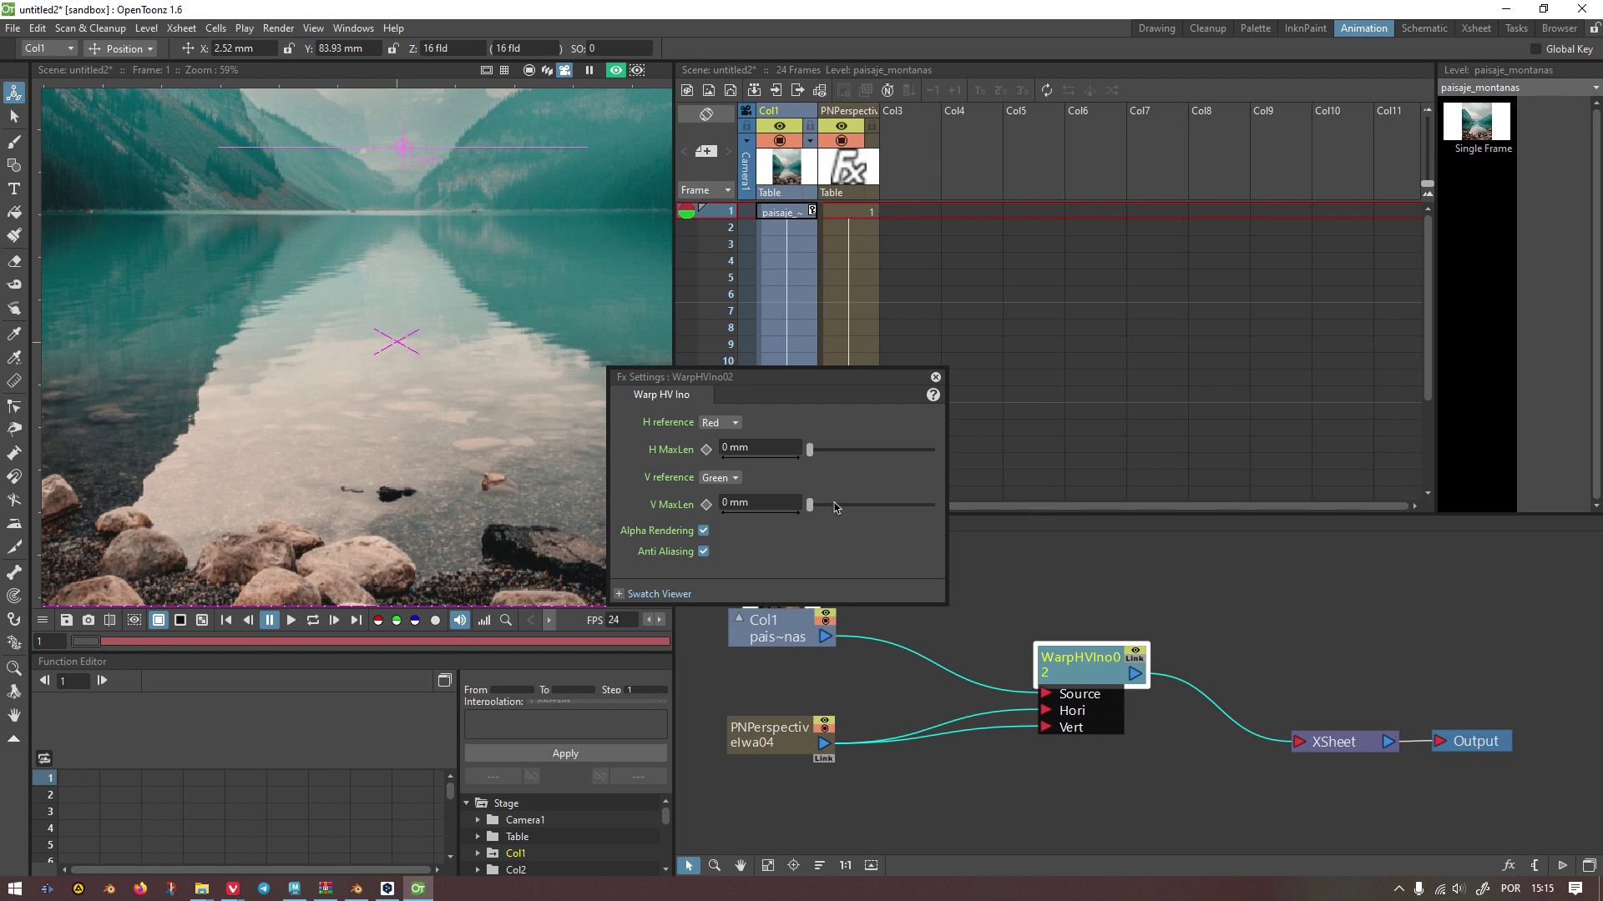
{"action": "left_click", "coordinate": [722, 480]}
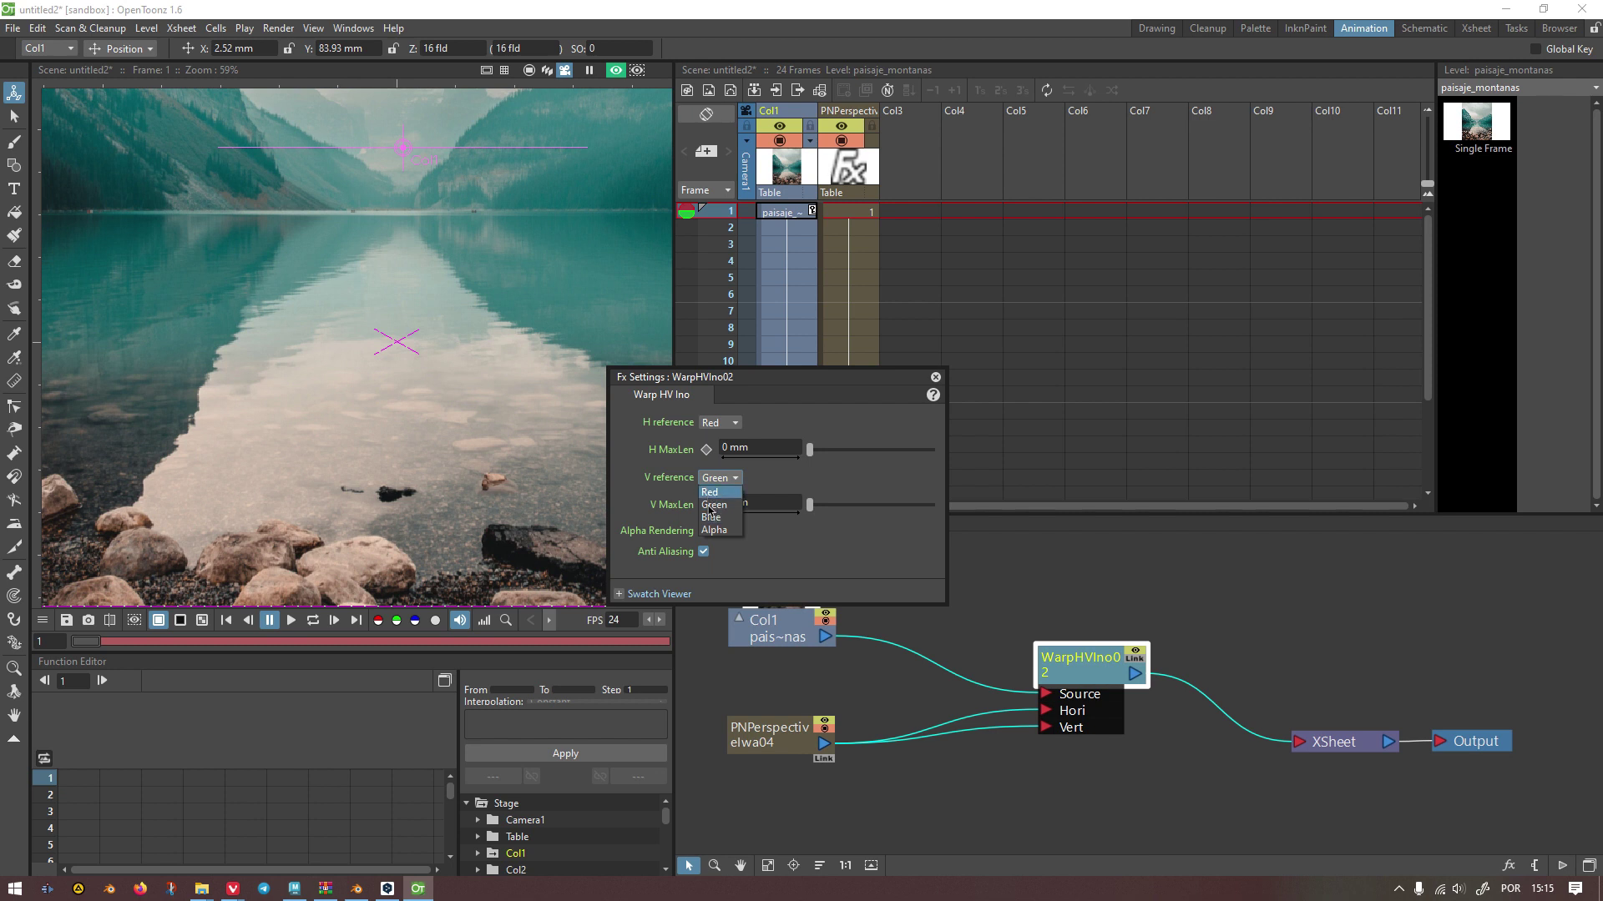
{"action": "left_click", "coordinate": [710, 506]}
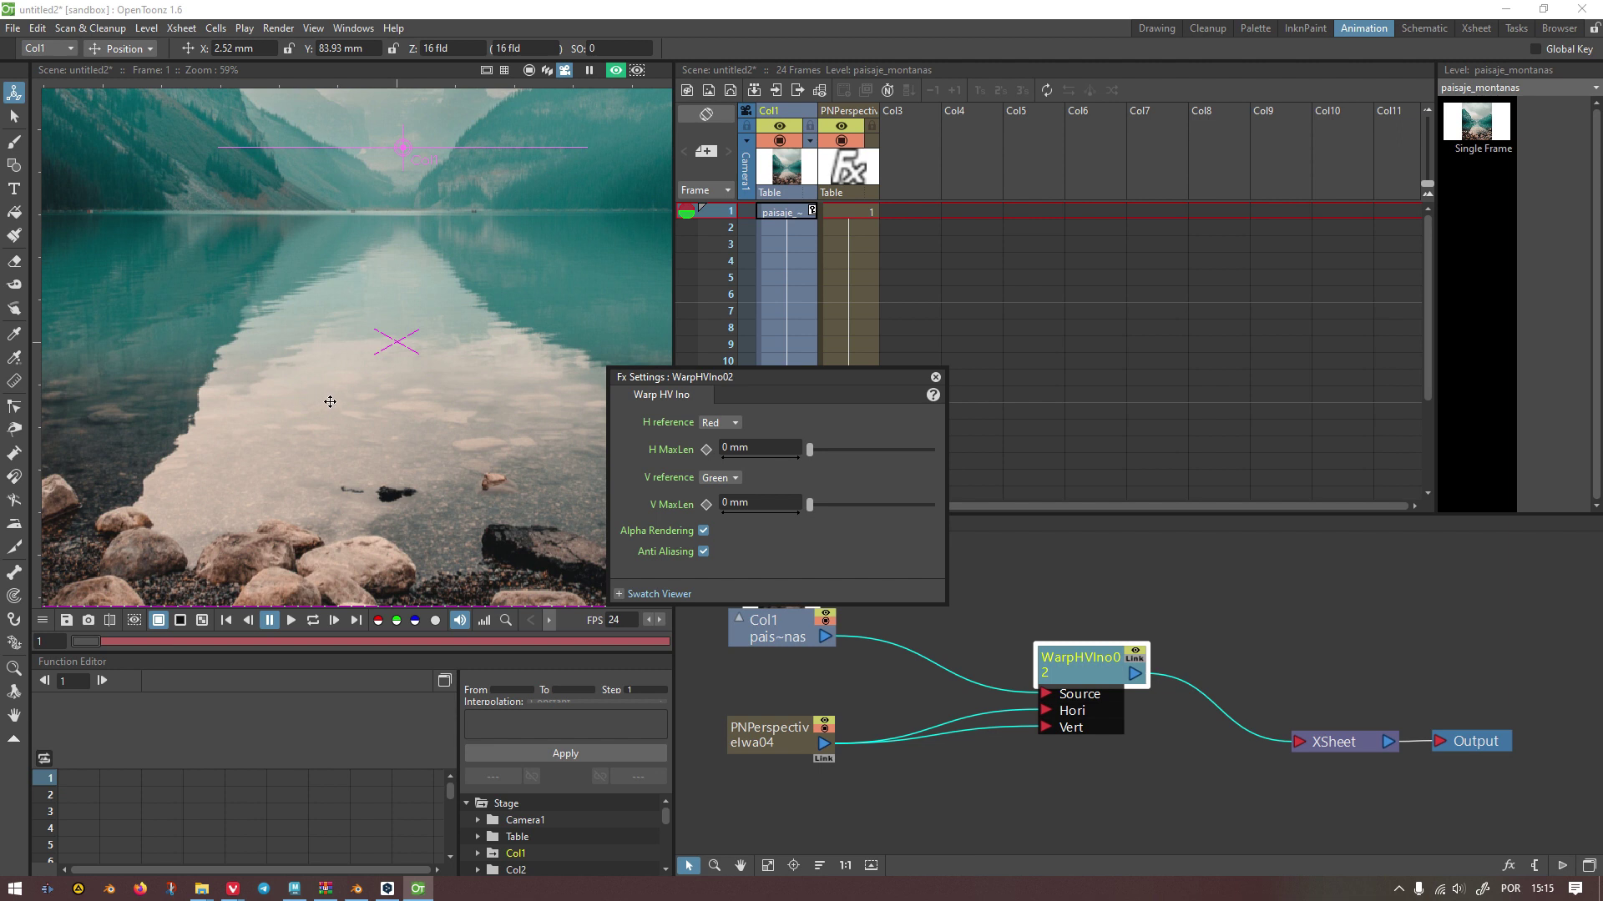
{"action": "left_click", "coordinate": [719, 477]}
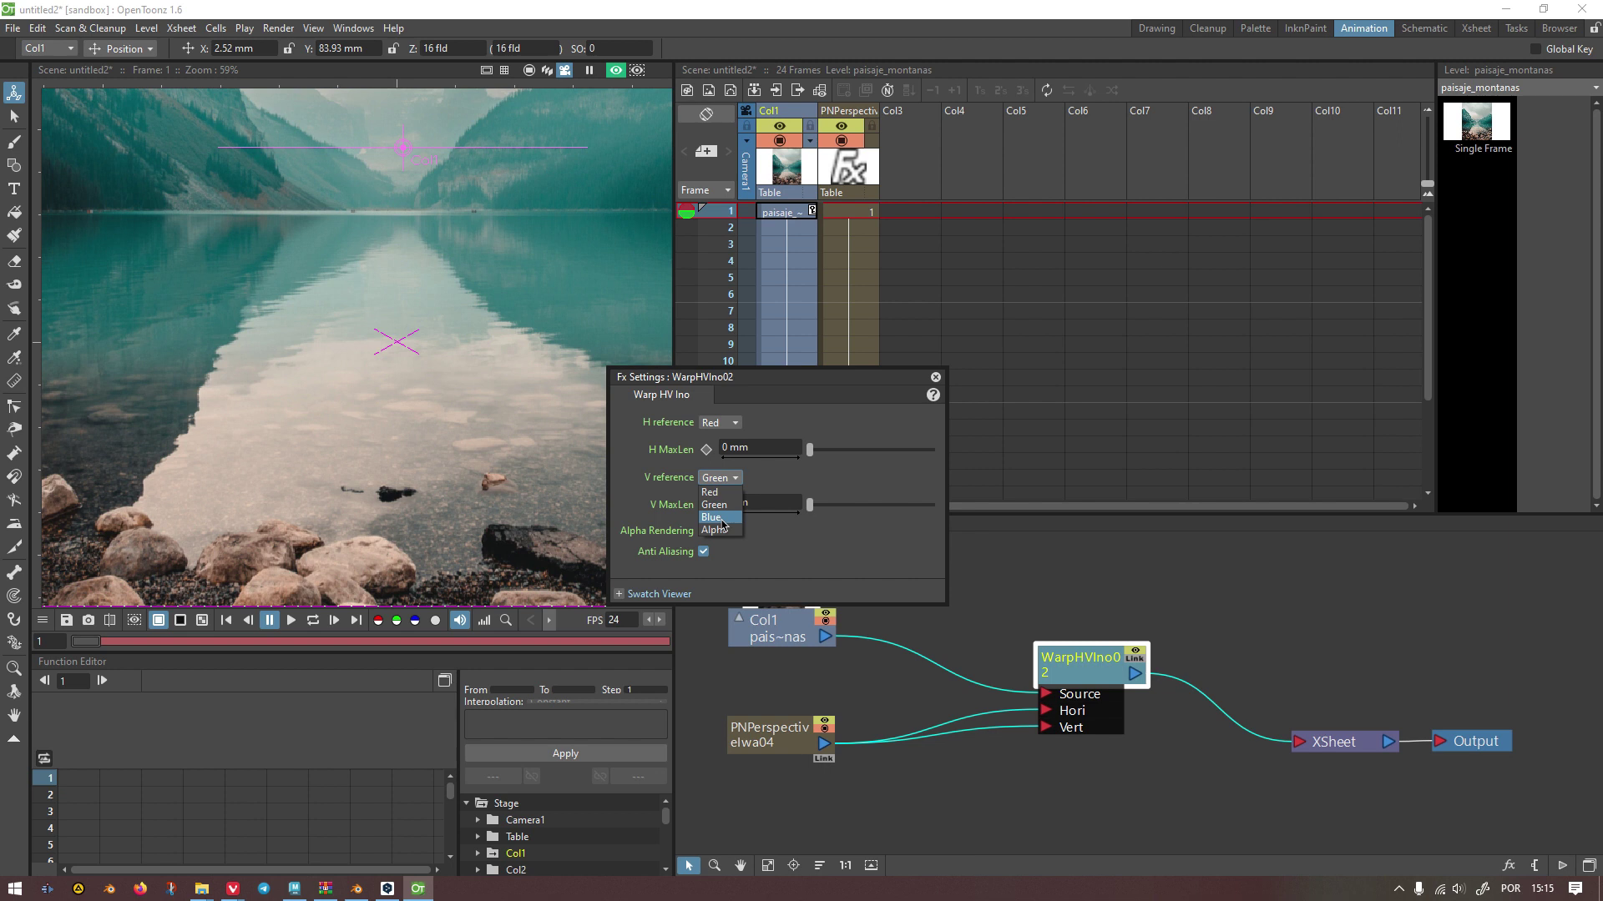
{"action": "left_click", "coordinate": [770, 398]}
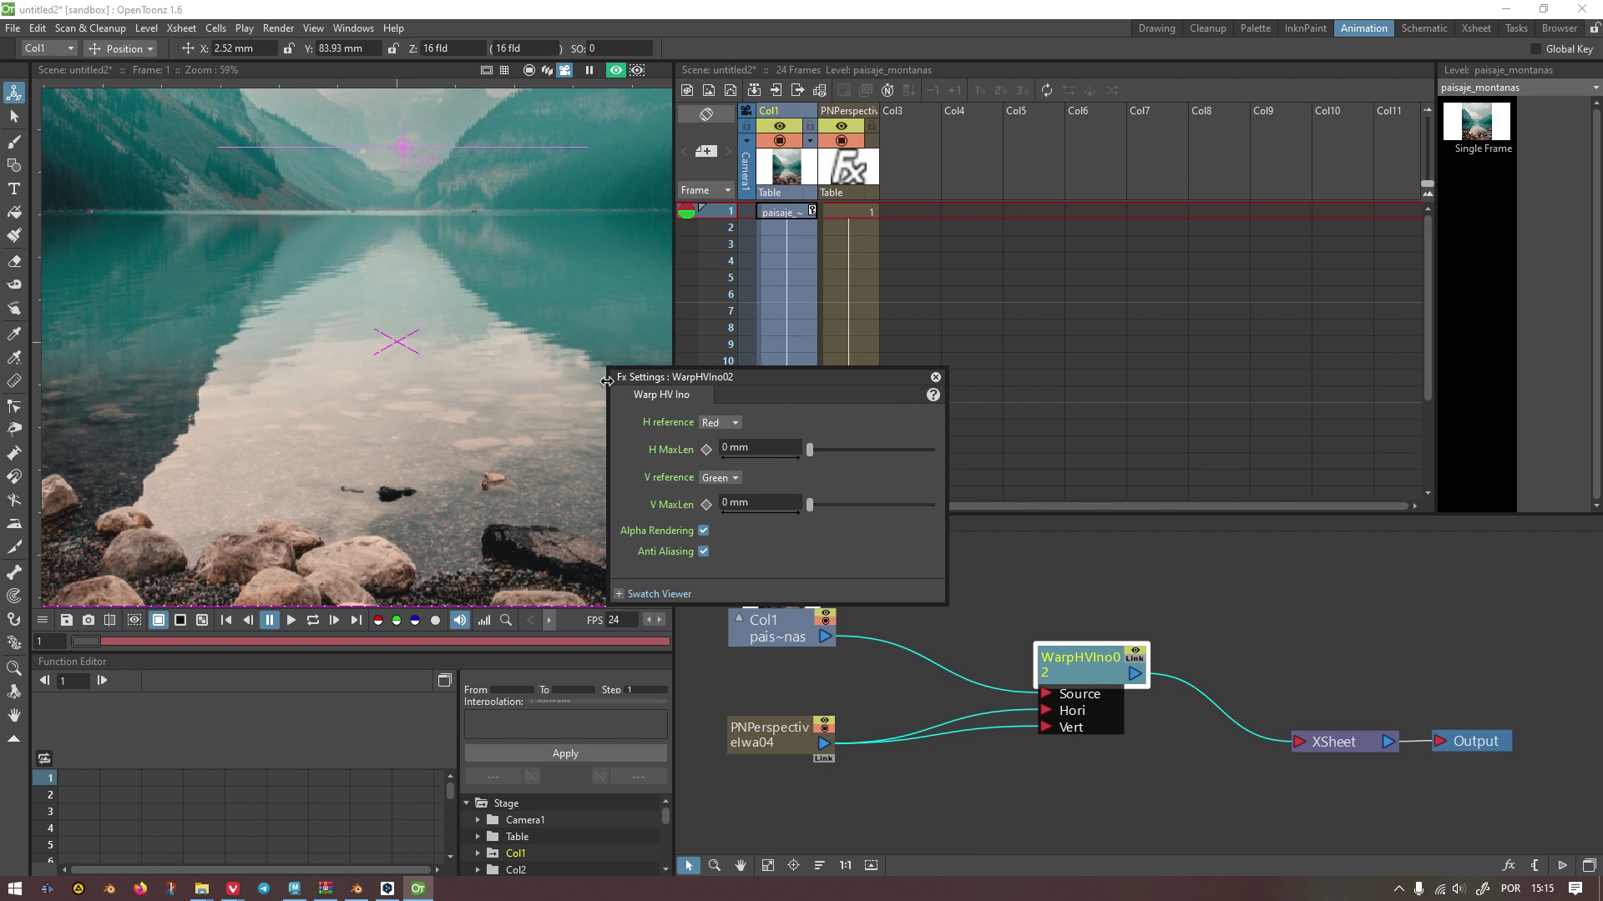
Step: Delete the links between the PNPerspective noise node and the Hori and Vert inputs of WarpHVIno
{"action": "left_click_drag", "start_coordinate": [750, 399], "coordinate": [969, 399]}
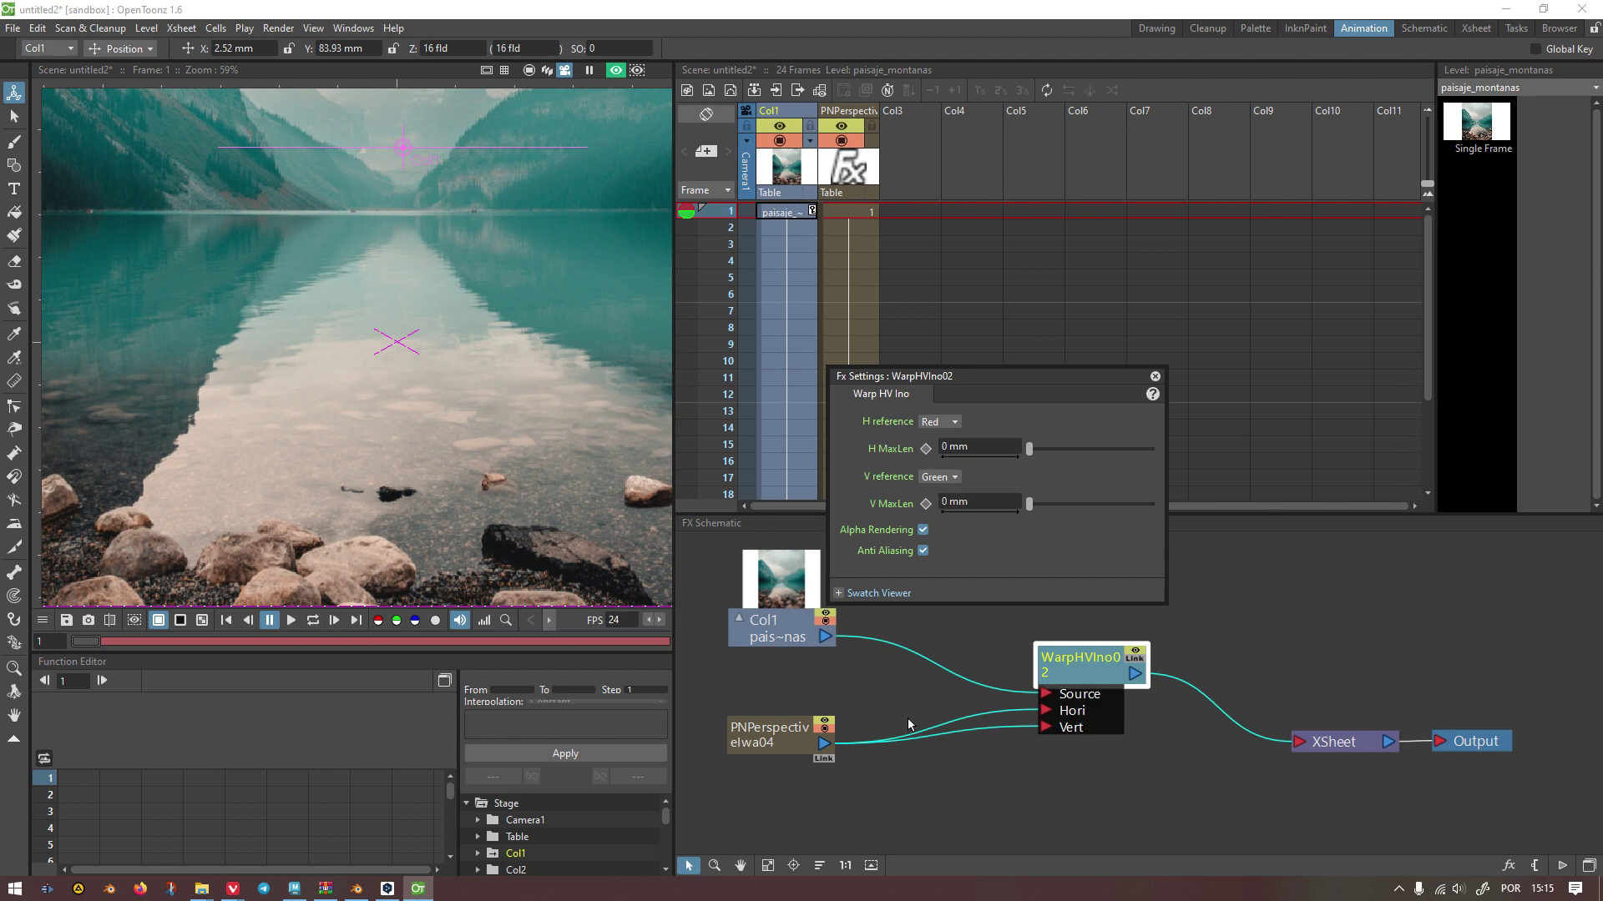
{"action": "left_click", "coordinate": [1174, 767]}
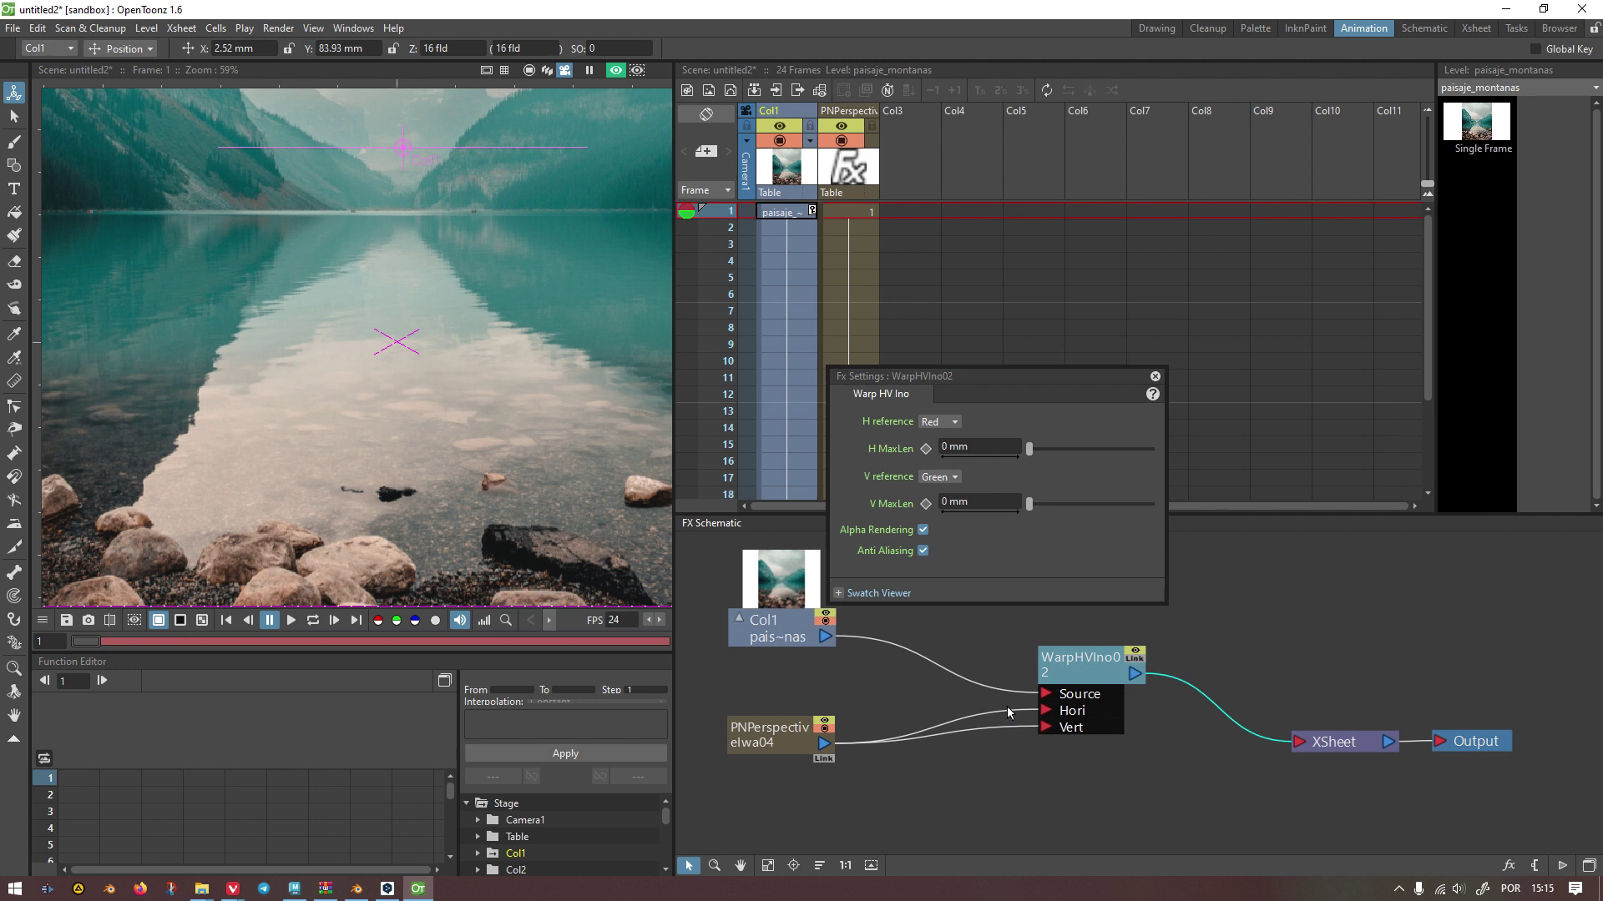
{"action": "left_click", "coordinate": [938, 723]}
{"action": "key", "text": "Delete"}
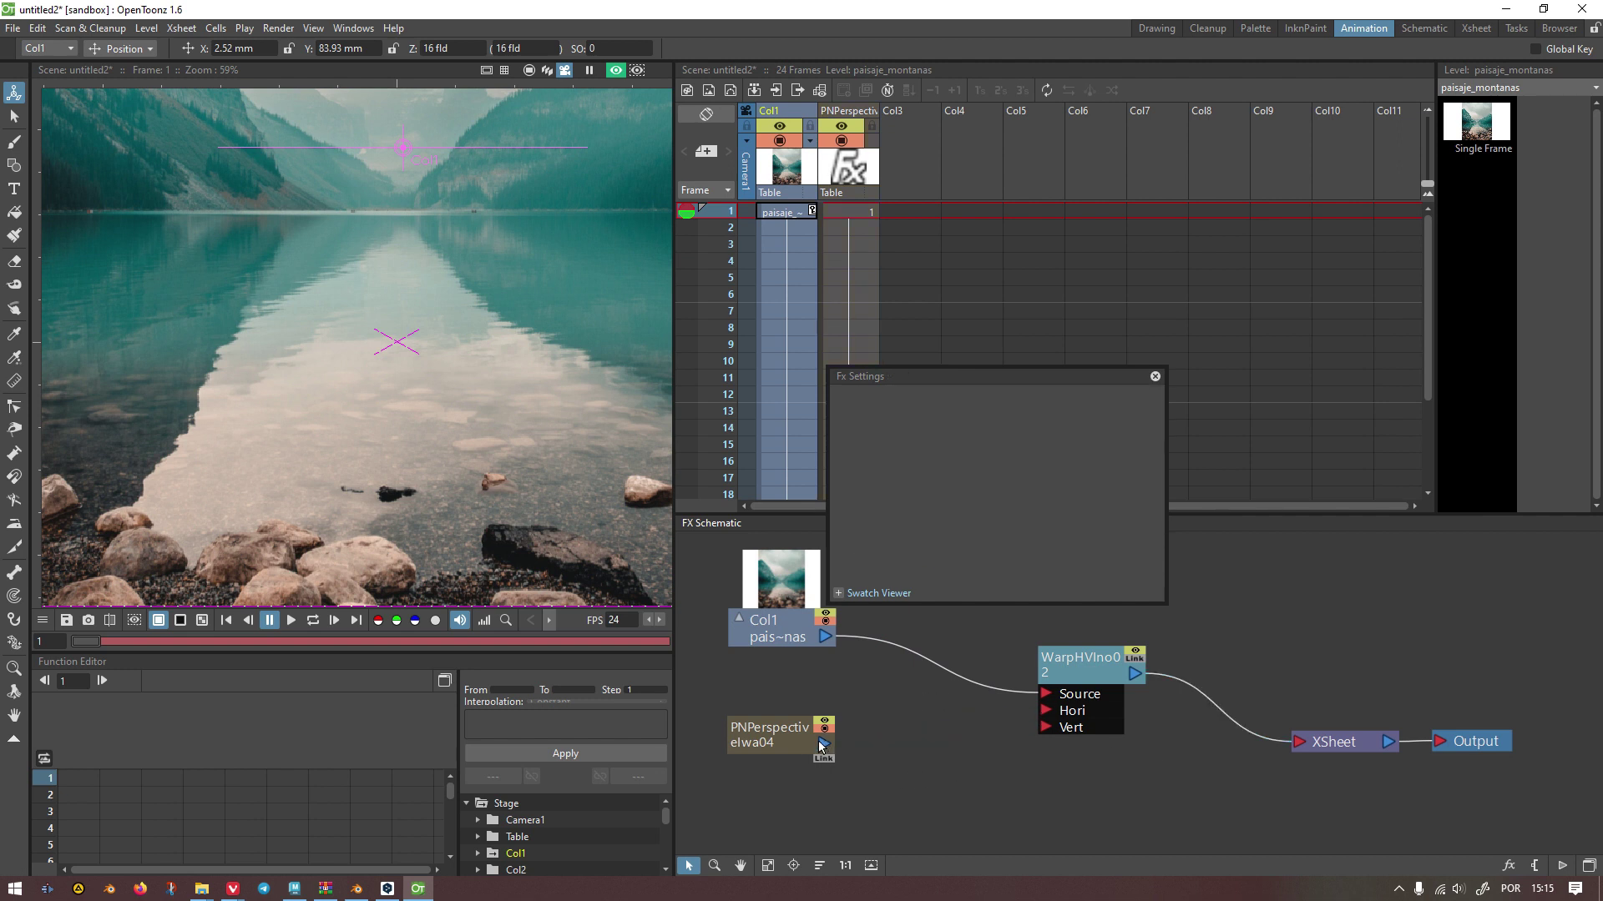
Step: Connect the PNPerspective noise node's output to the Hori and Vert inputs of WarpHVIno again
{"action": "left_click", "coordinate": [820, 746]}
{"action": "left_click_drag", "start_coordinate": [994, 373], "coordinate": [1230, 225]}
{"action": "left_click_drag", "start_coordinate": [823, 743], "coordinate": [1045, 711]}
{"action": "left_click_drag", "start_coordinate": [823, 746], "coordinate": [1046, 727]}
Step: Set both H MaxLen and V MaxLen of the WarpHVIno effect to 5 mm
{"action": "left_click_drag", "start_coordinate": [1252, 224], "coordinate": [836, 294]}
{"action": "left_click", "coordinate": [1079, 660]}
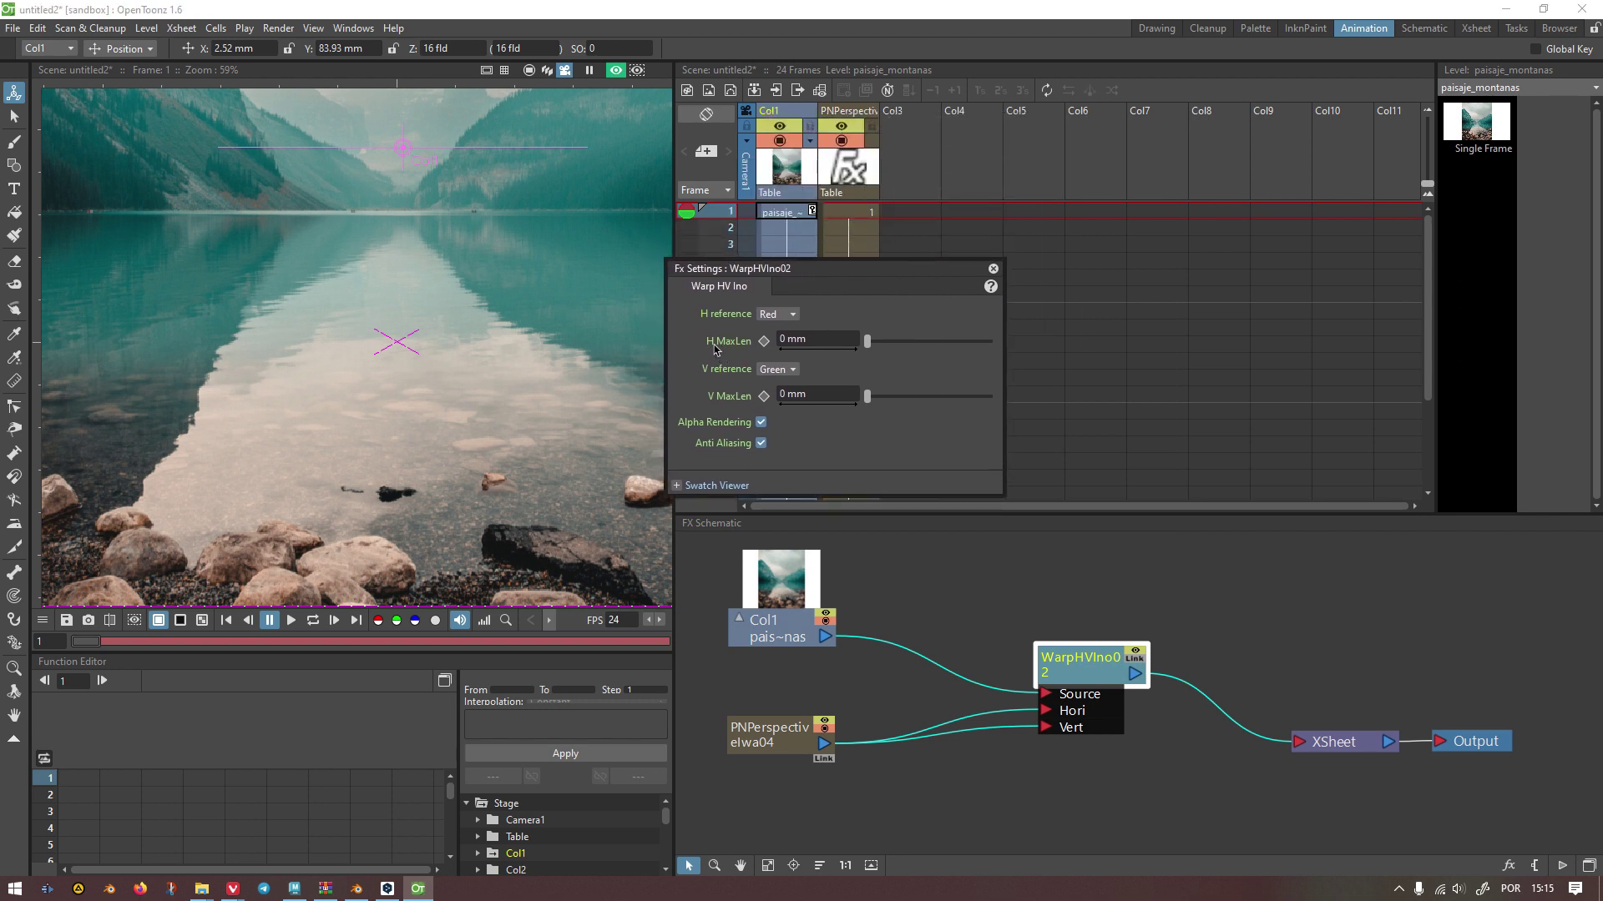
{"action": "left_click", "coordinate": [813, 338]}
{"action": "type", "text": "5"}
{"action": "key", "text": "Return"}
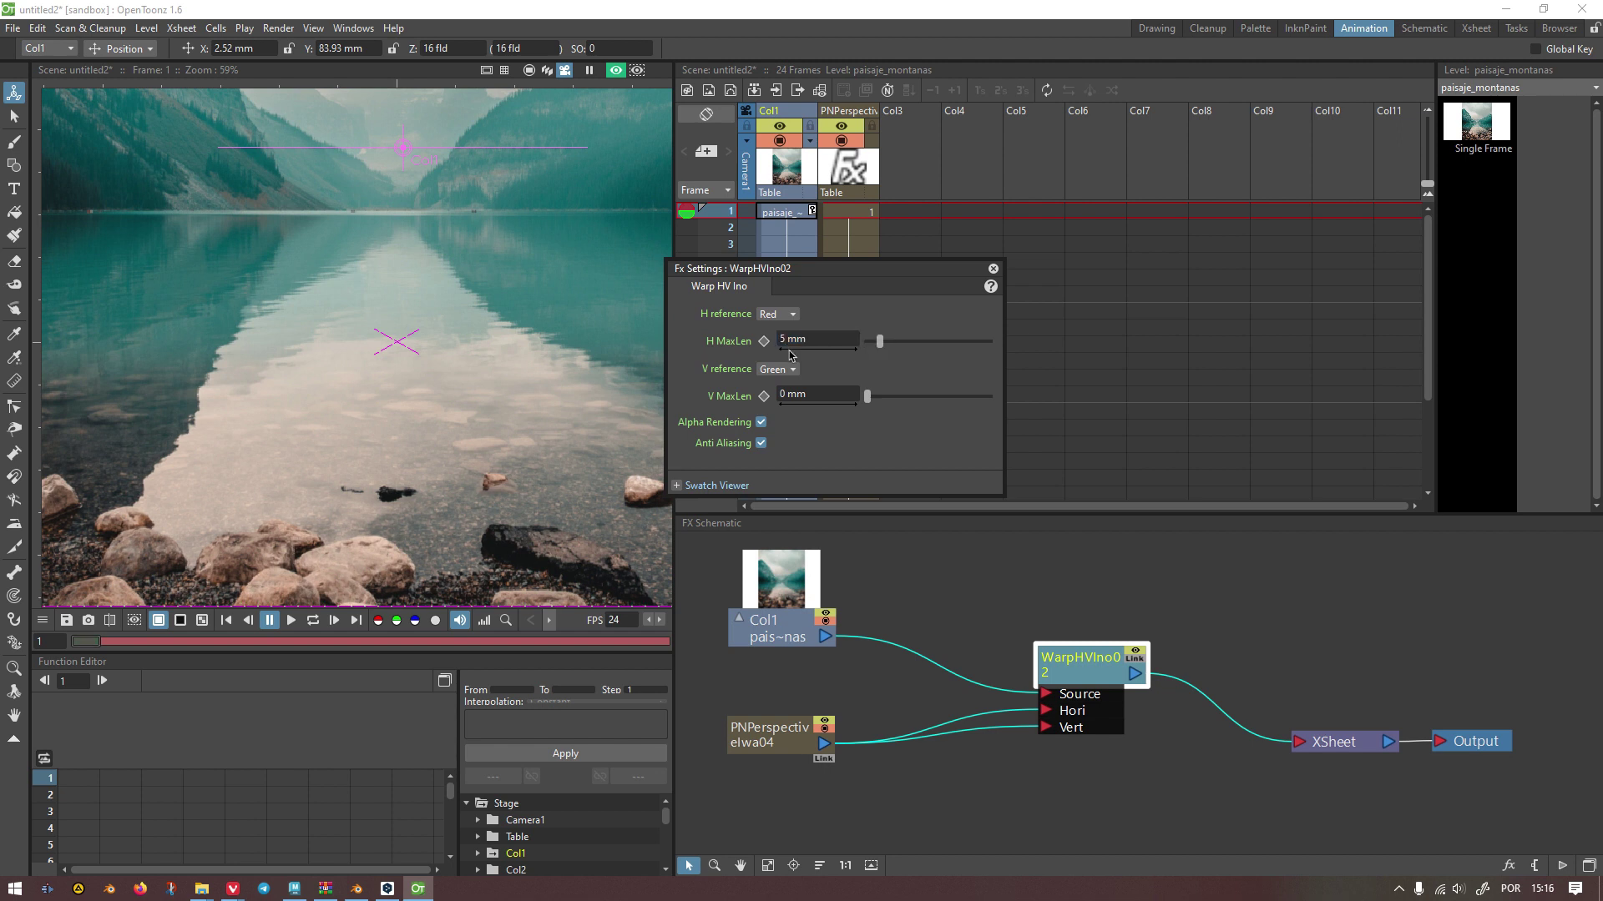
{"action": "left_click", "coordinate": [809, 390]}
{"action": "type", "text": "5"}
{"action": "key", "text": "Return"}
Step: Try a stronger water distortion with H MaxLen at about 24.5 mm and V MaxLen at about 26.5 mm
{"action": "scroll", "coordinate": [448, 230], "scroll_direction": "up", "scroll_amount": 5}
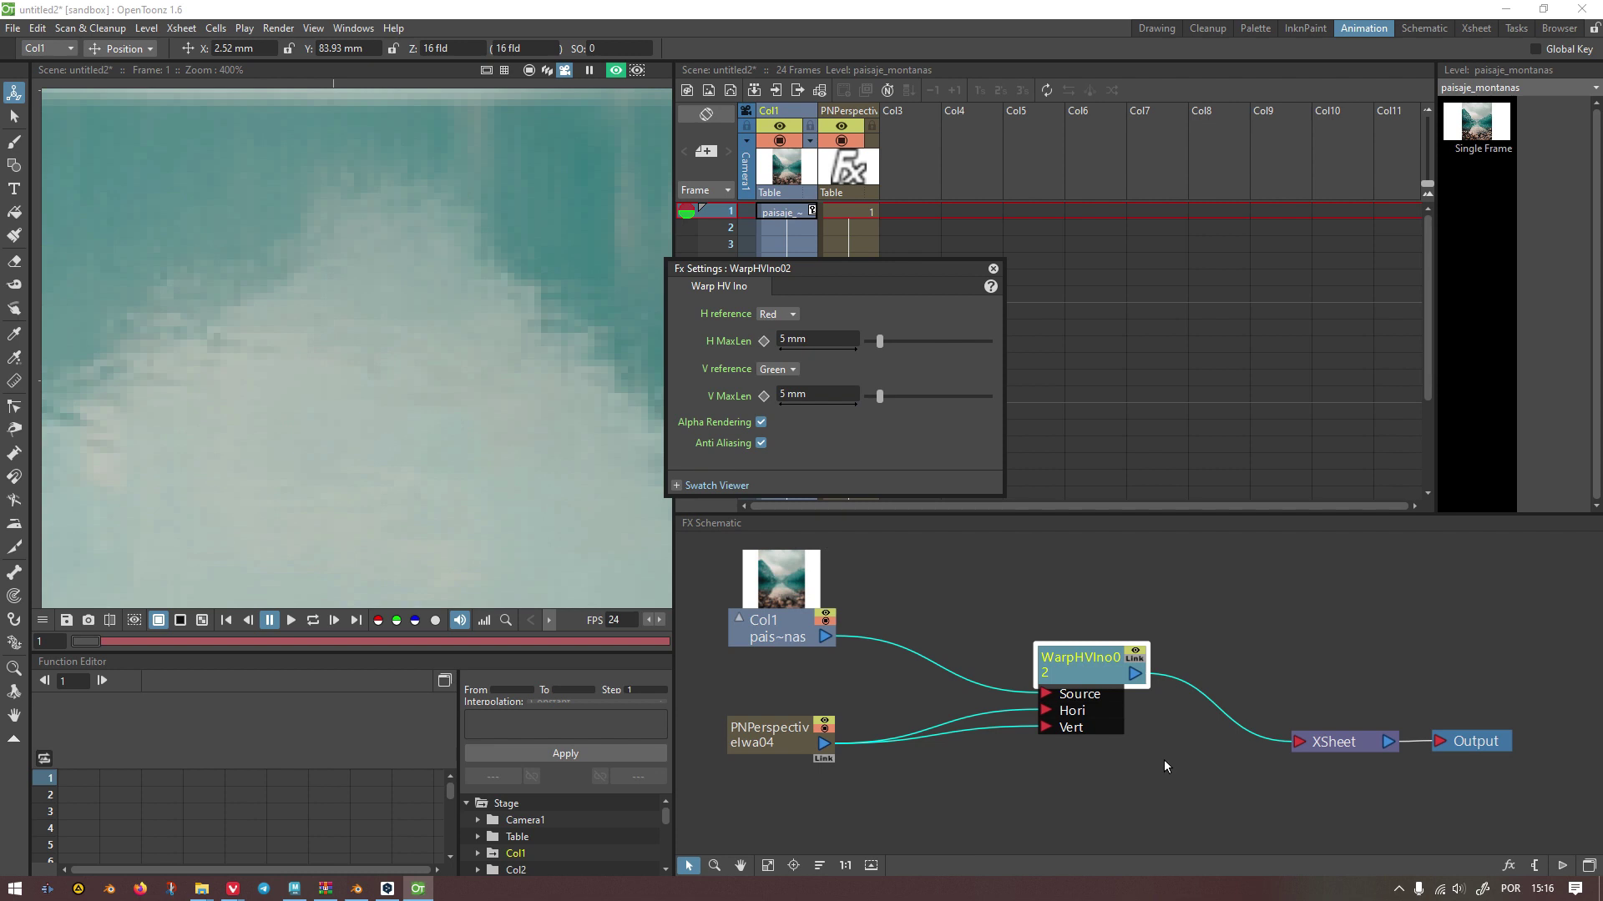
{"action": "left_click_drag", "start_coordinate": [1074, 664], "coordinate": [1071, 660]}
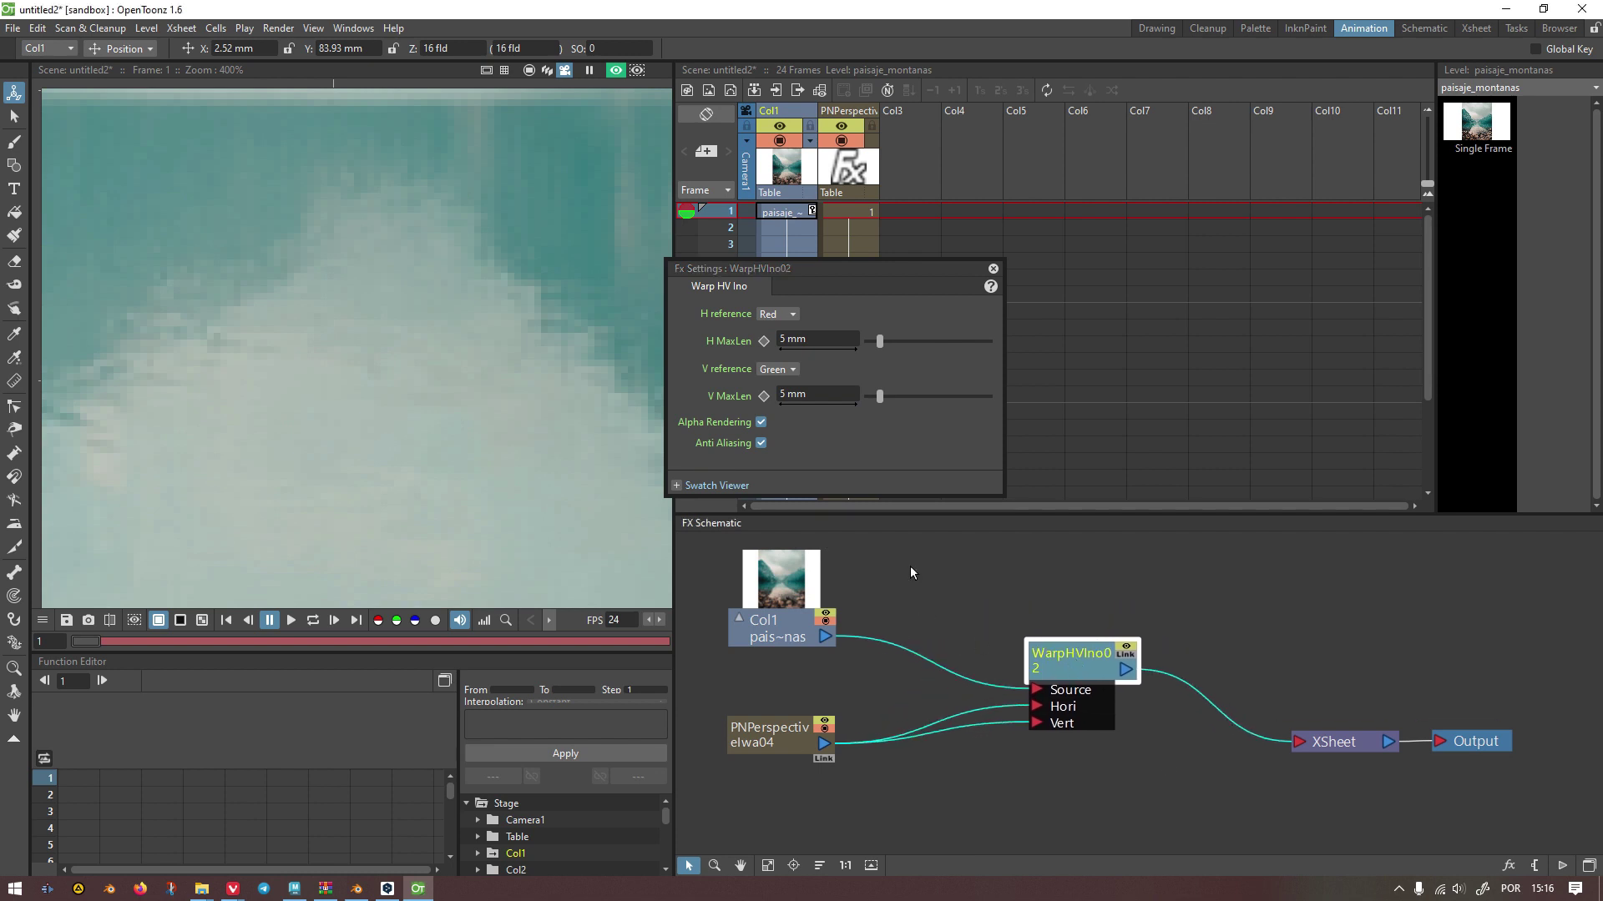
{"action": "scroll", "coordinate": [436, 315], "scroll_direction": "down", "scroll_amount": 3}
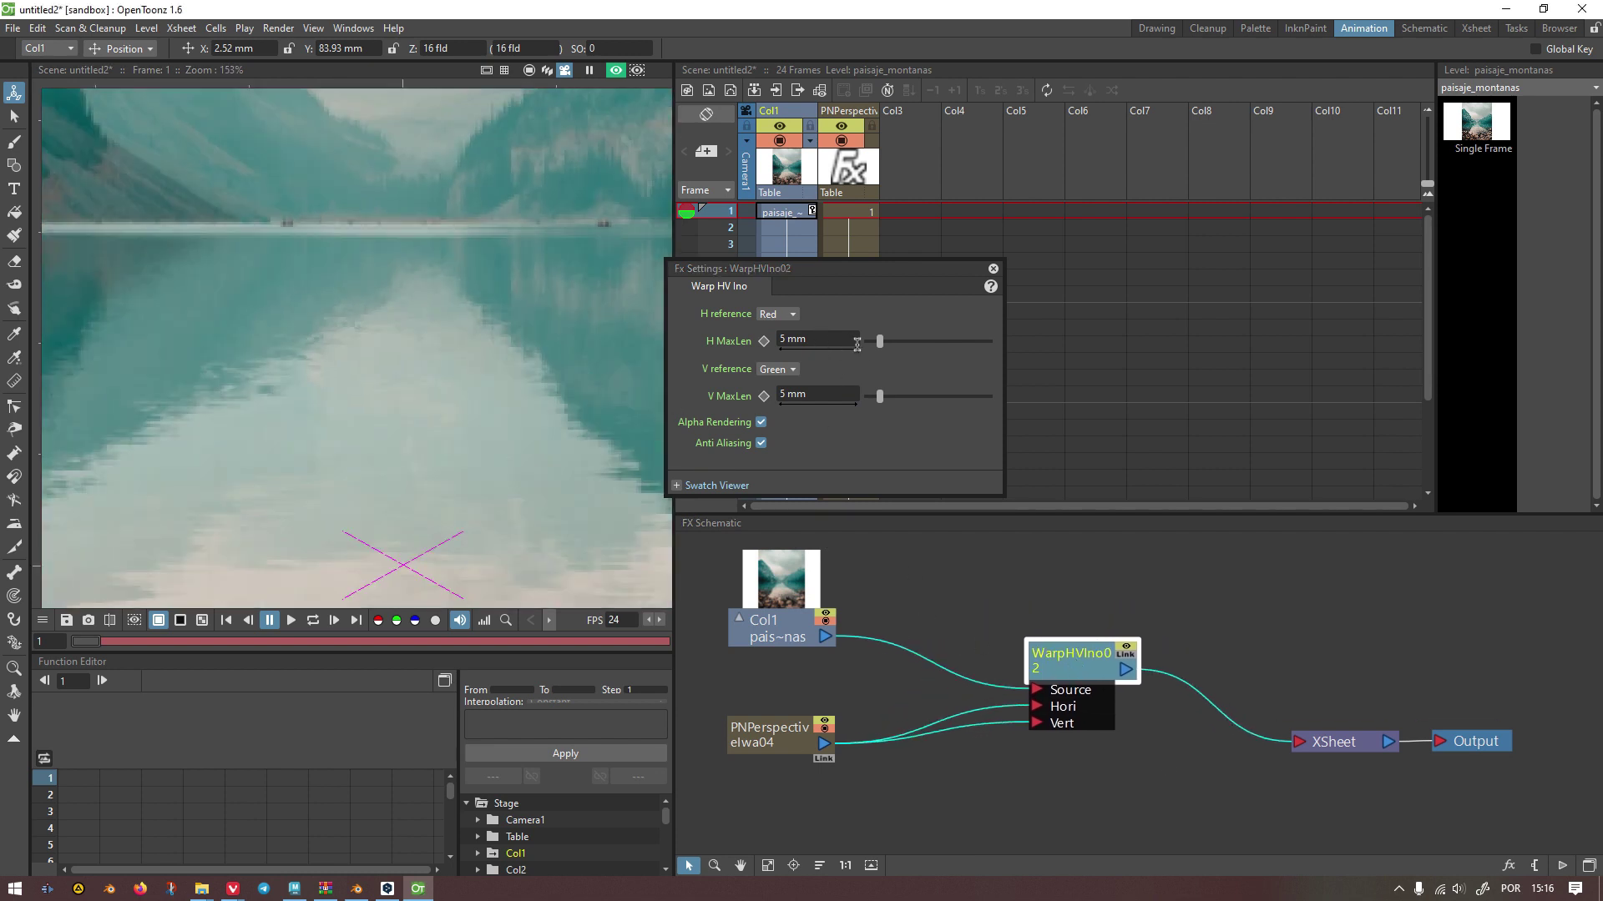
{"action": "left_click_drag", "start_coordinate": [880, 352], "coordinate": [929, 349]}
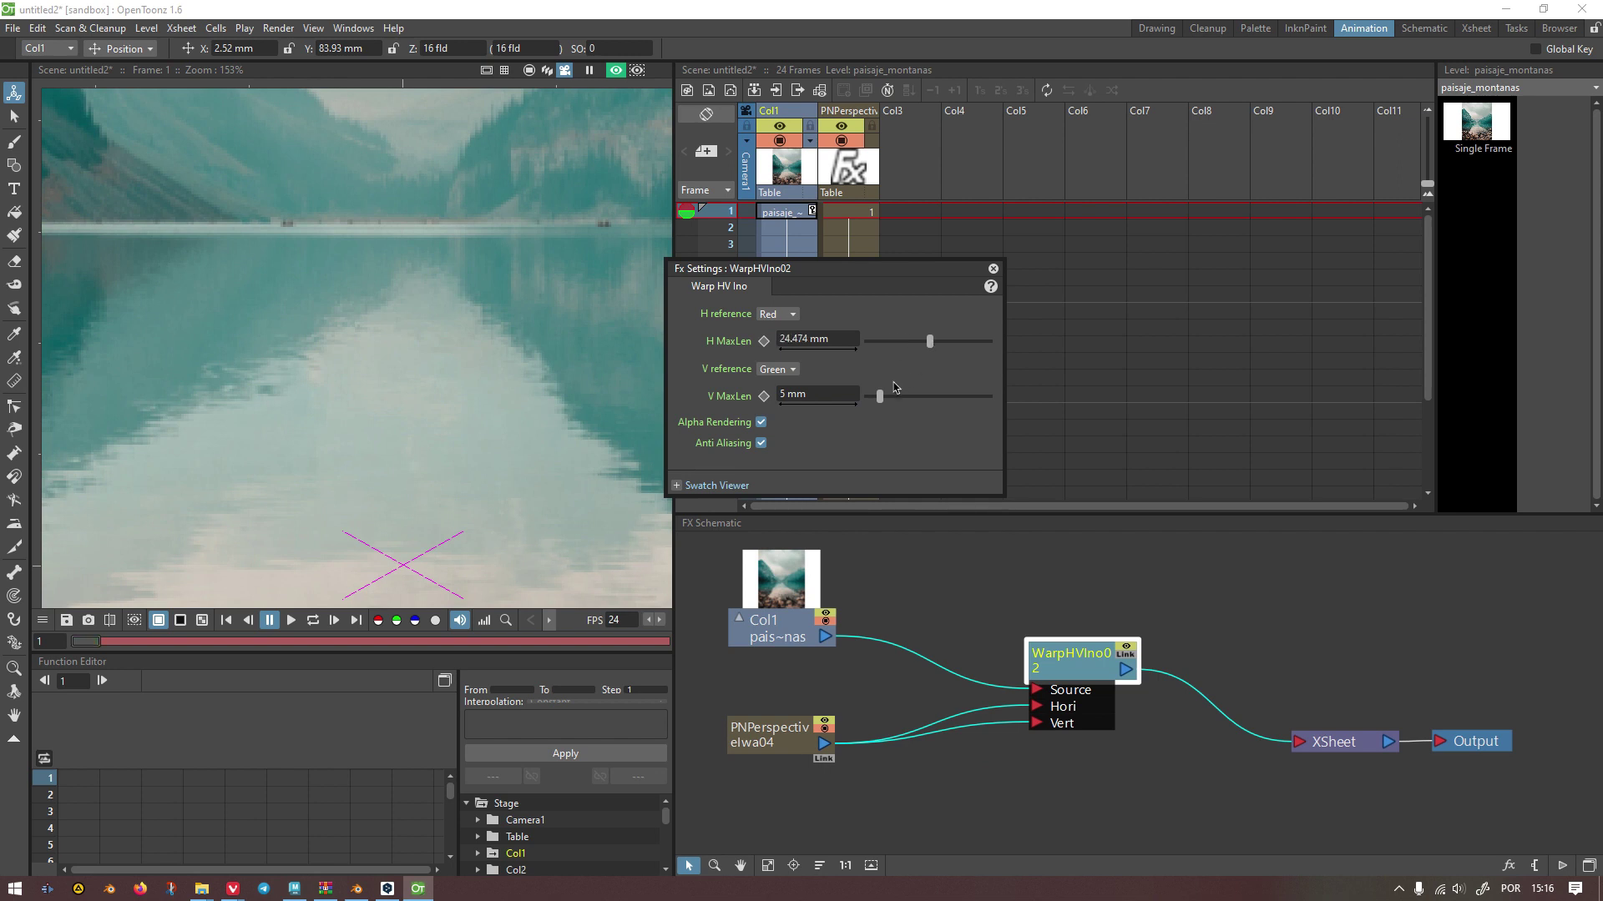
{"action": "left_click_drag", "start_coordinate": [874, 401], "coordinate": [934, 397]}
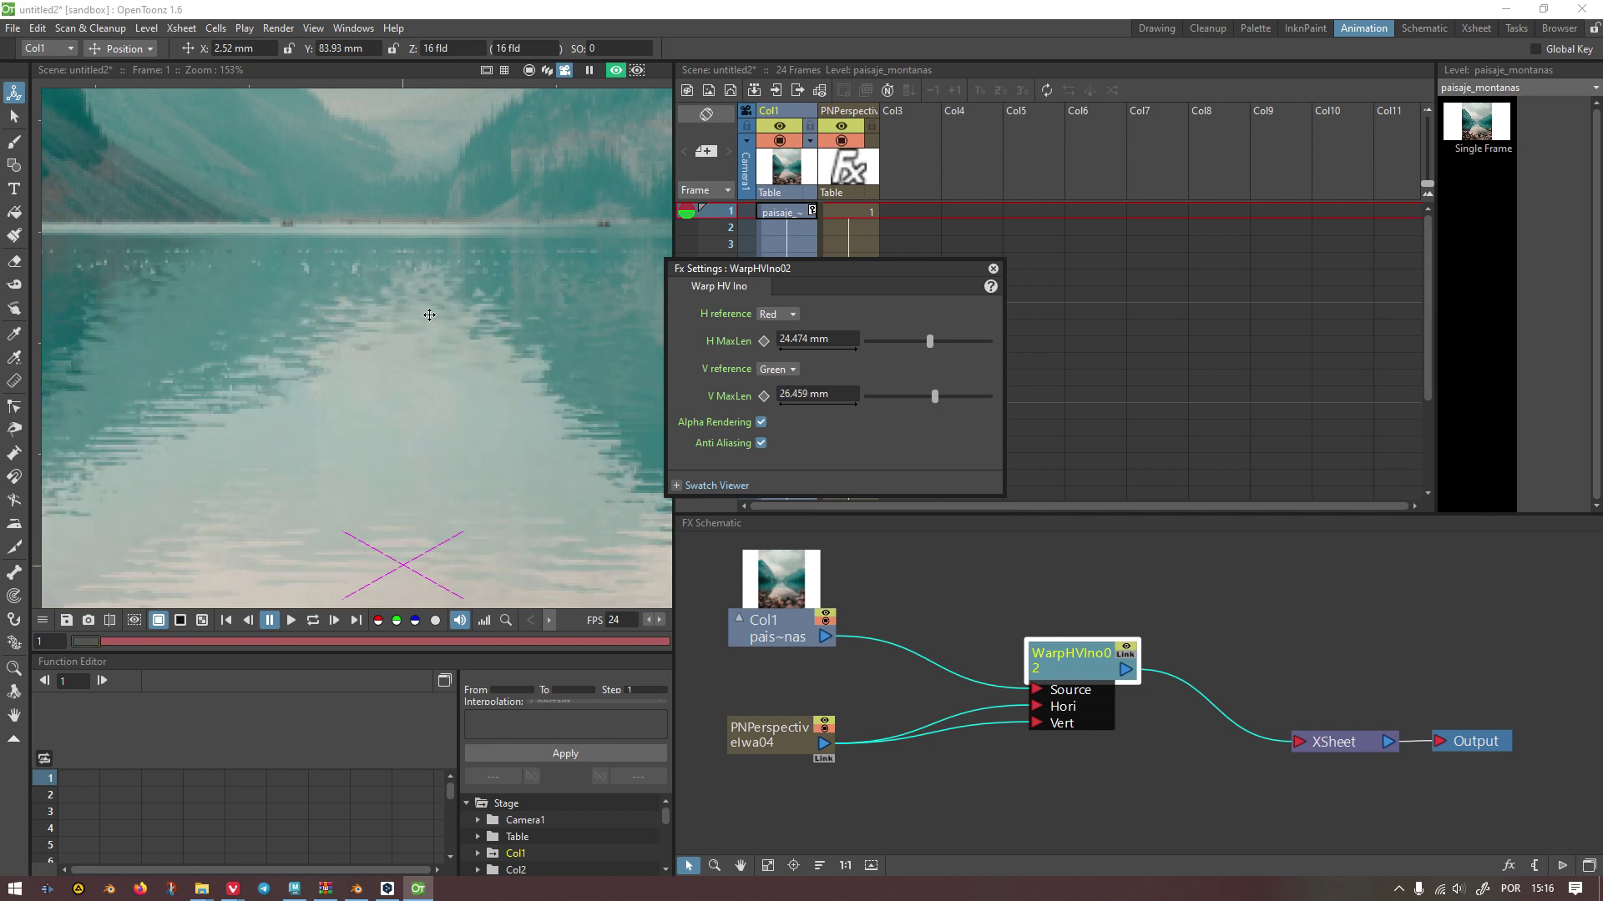
Step: Reduce the warp effect's H MaxLen to about 6.6 mm and V MaxLen to about 15.9 mm
{"action": "scroll", "coordinate": [430, 315], "scroll_direction": "down", "scroll_amount": 4}
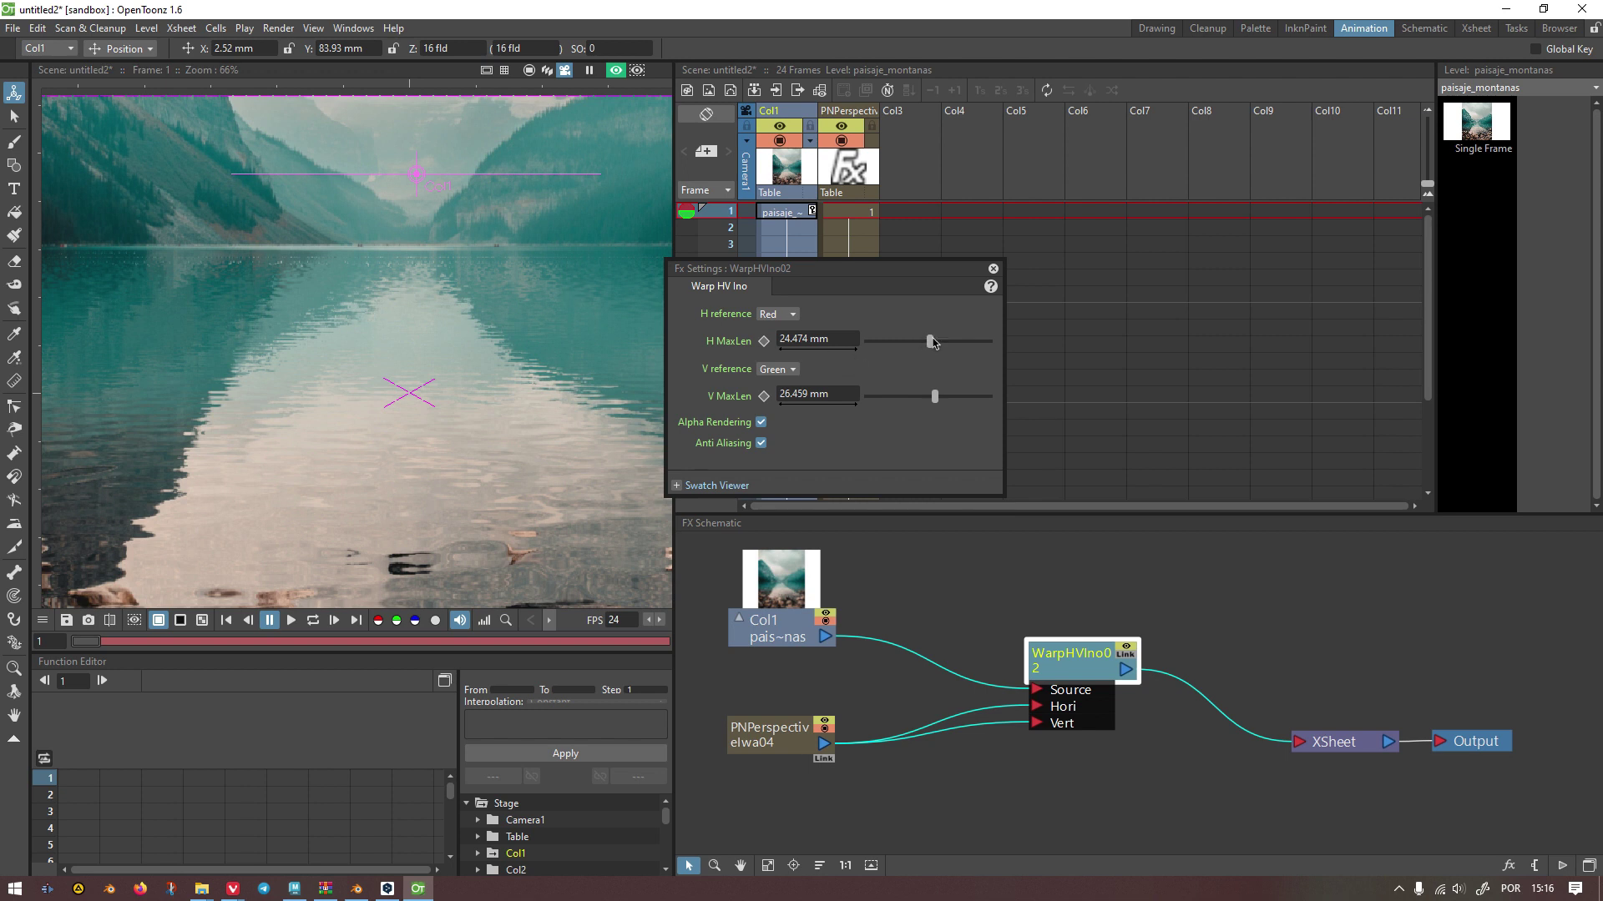
{"action": "left_click_drag", "start_coordinate": [933, 340], "coordinate": [884, 342]}
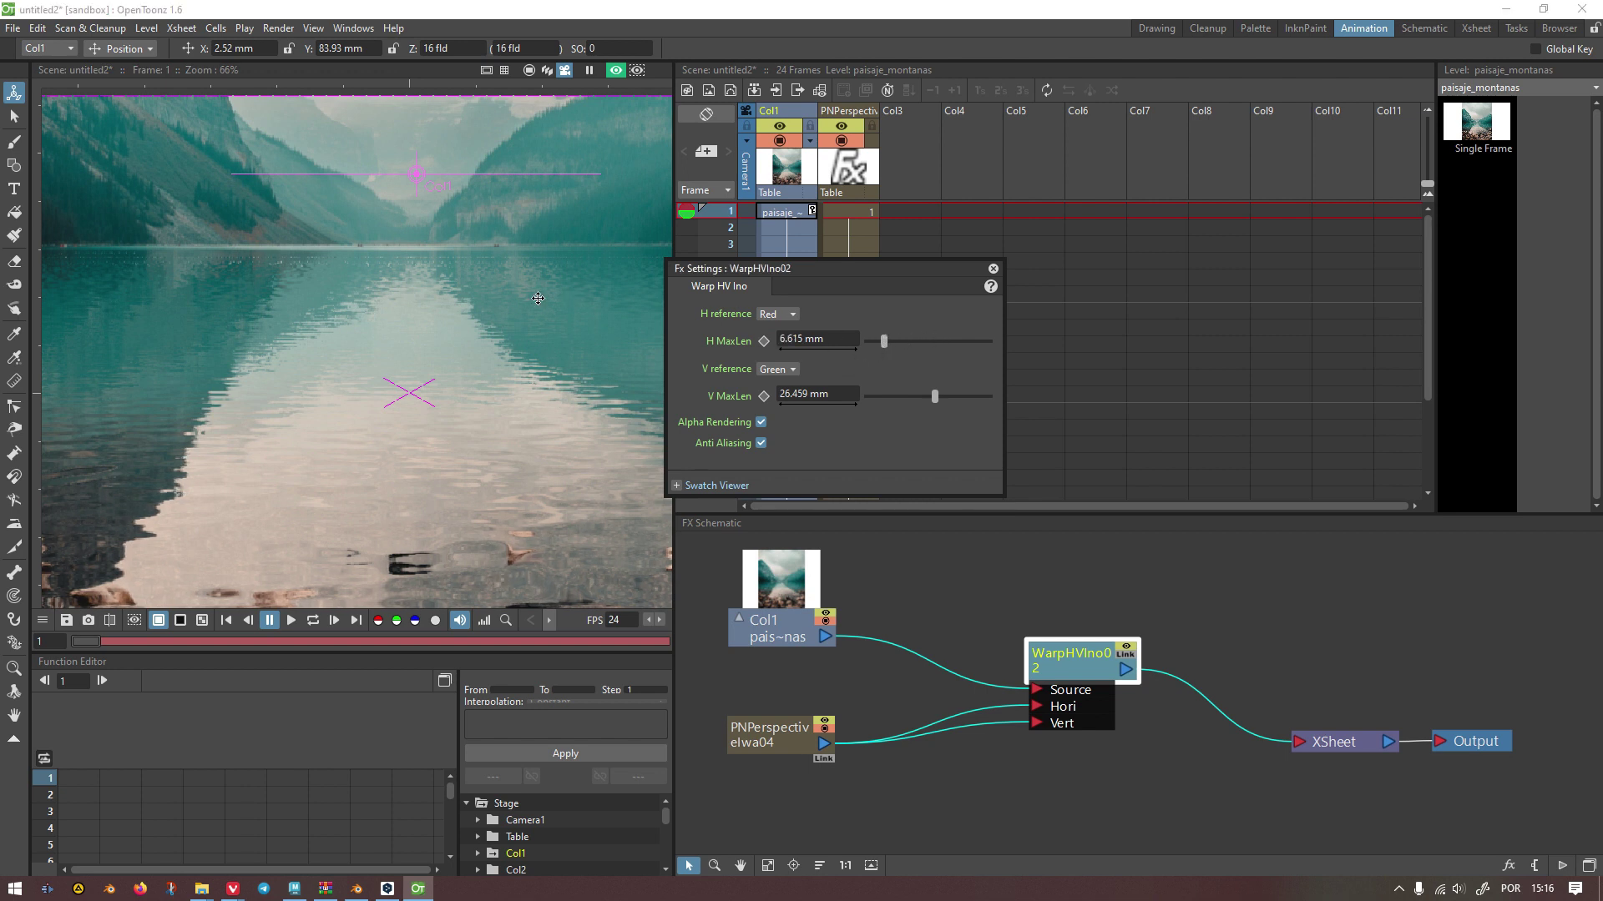
{"action": "scroll", "coordinate": [121, 520], "scroll_direction": "up", "scroll_amount": 3}
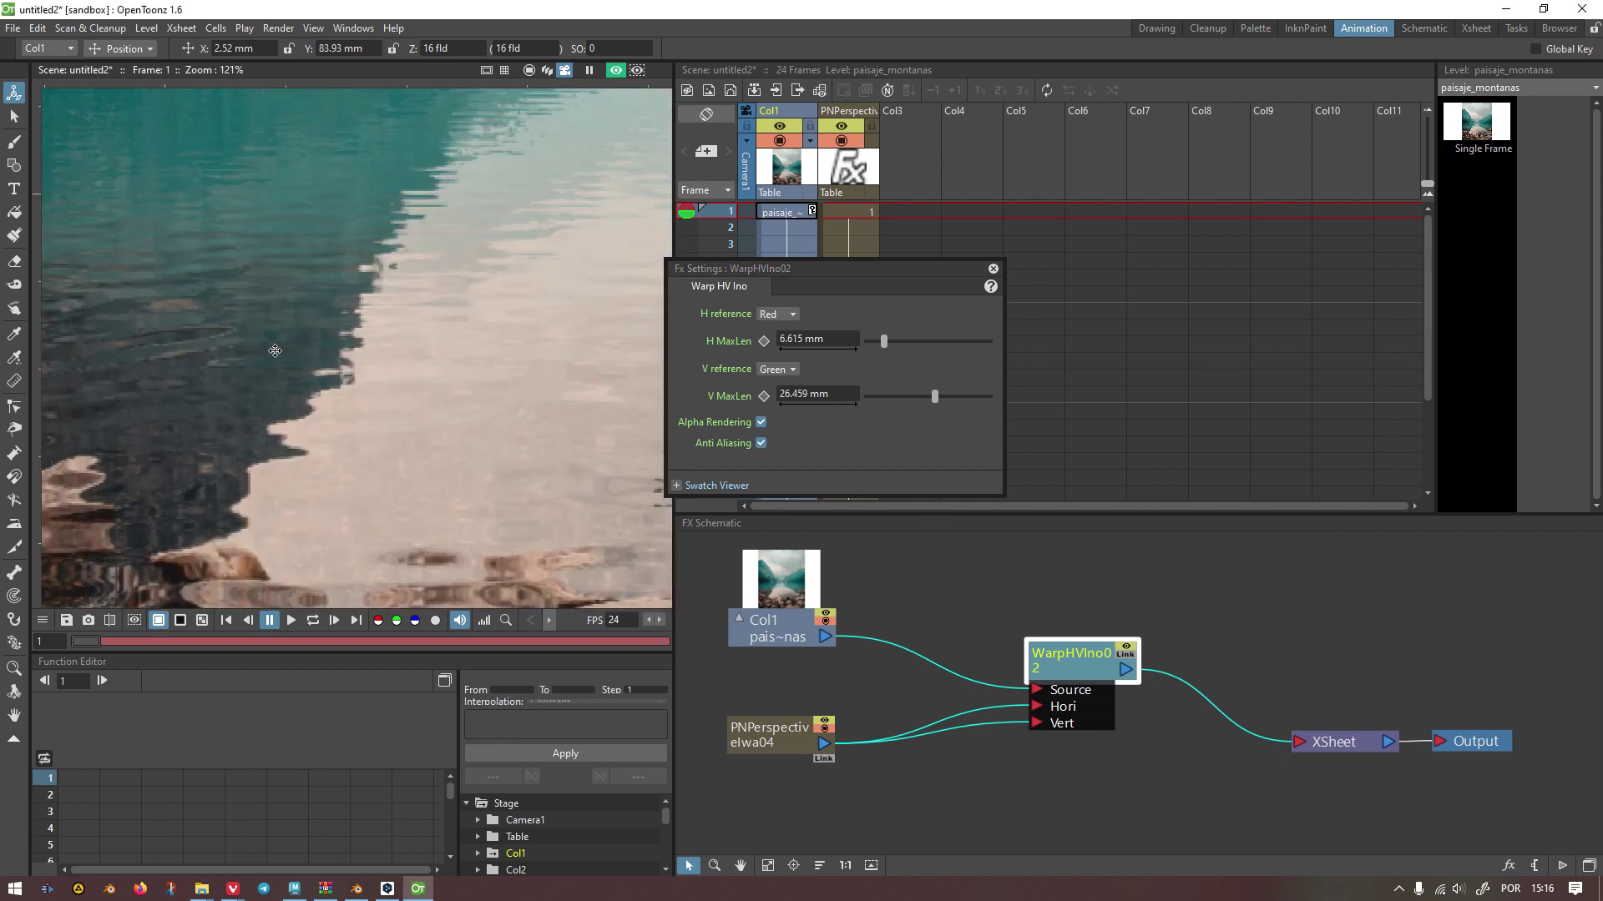
{"action": "mouse_move", "coordinate": [938, 403]}
{"action": "left_mouse_down"}
{"action": "mouse_move", "coordinate": [874, 407]}
{"action": "mouse_move", "coordinate": [908, 406]}
{"action": "left_mouse_up"}
{"action": "scroll", "coordinate": [443, 360], "scroll_direction": "down", "scroll_amount": 1}
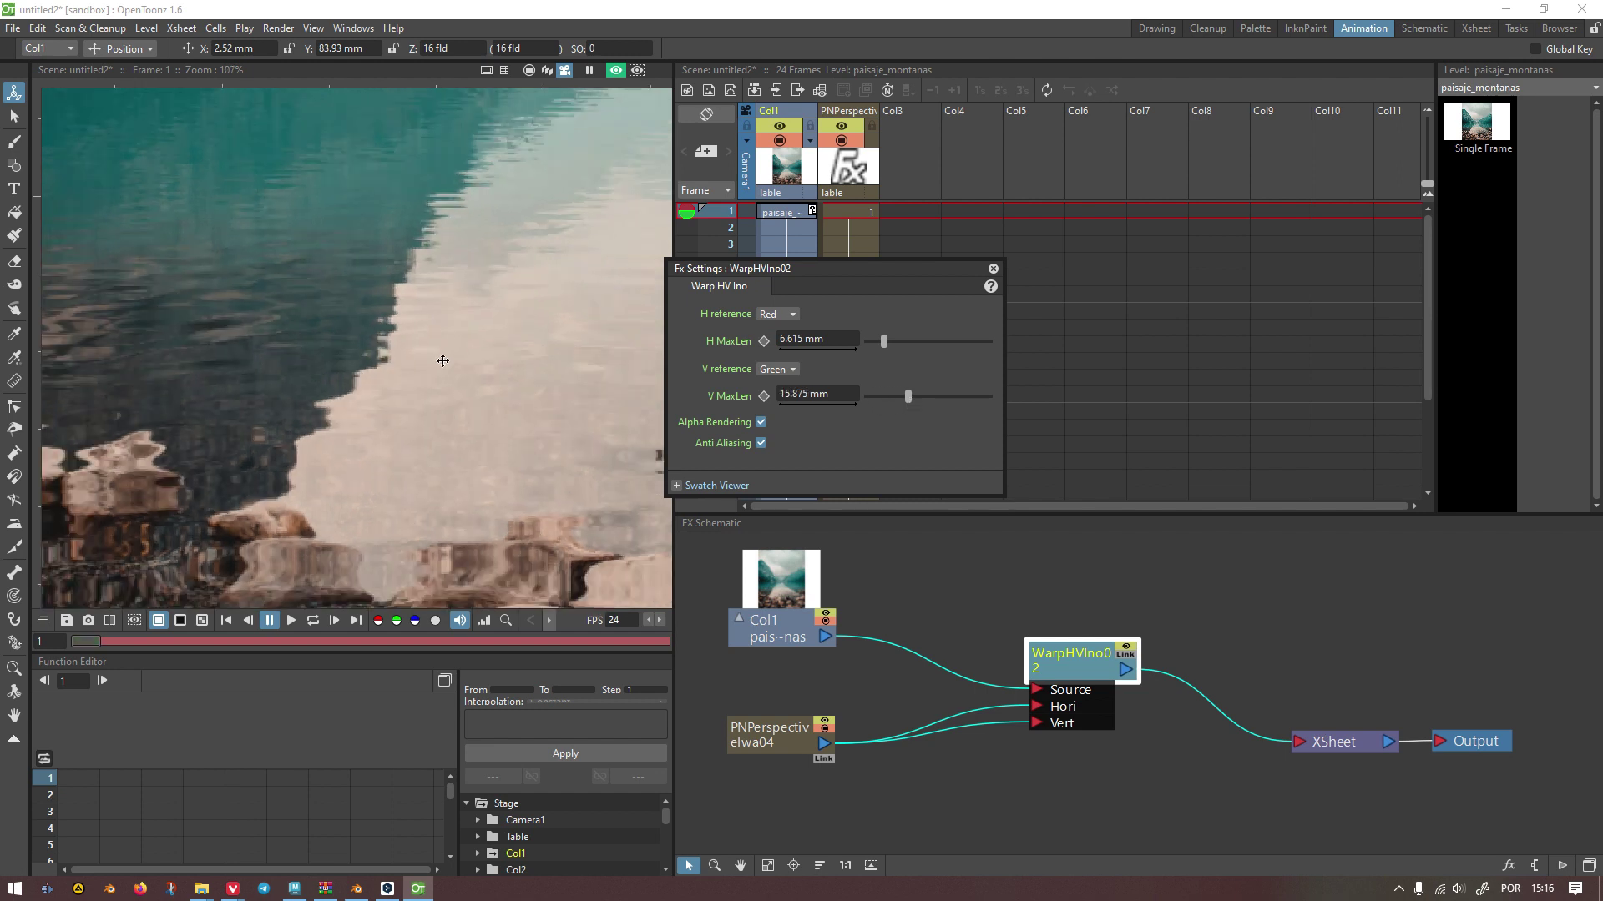
Step: Fine-tune the warp to an H MaxLen of 5.953 mm and a V MaxLen of 10.583 mm, and inspect the distortion near the horizon
{"action": "scroll", "coordinate": [442, 360], "scroll_direction": "down", "scroll_amount": 3}
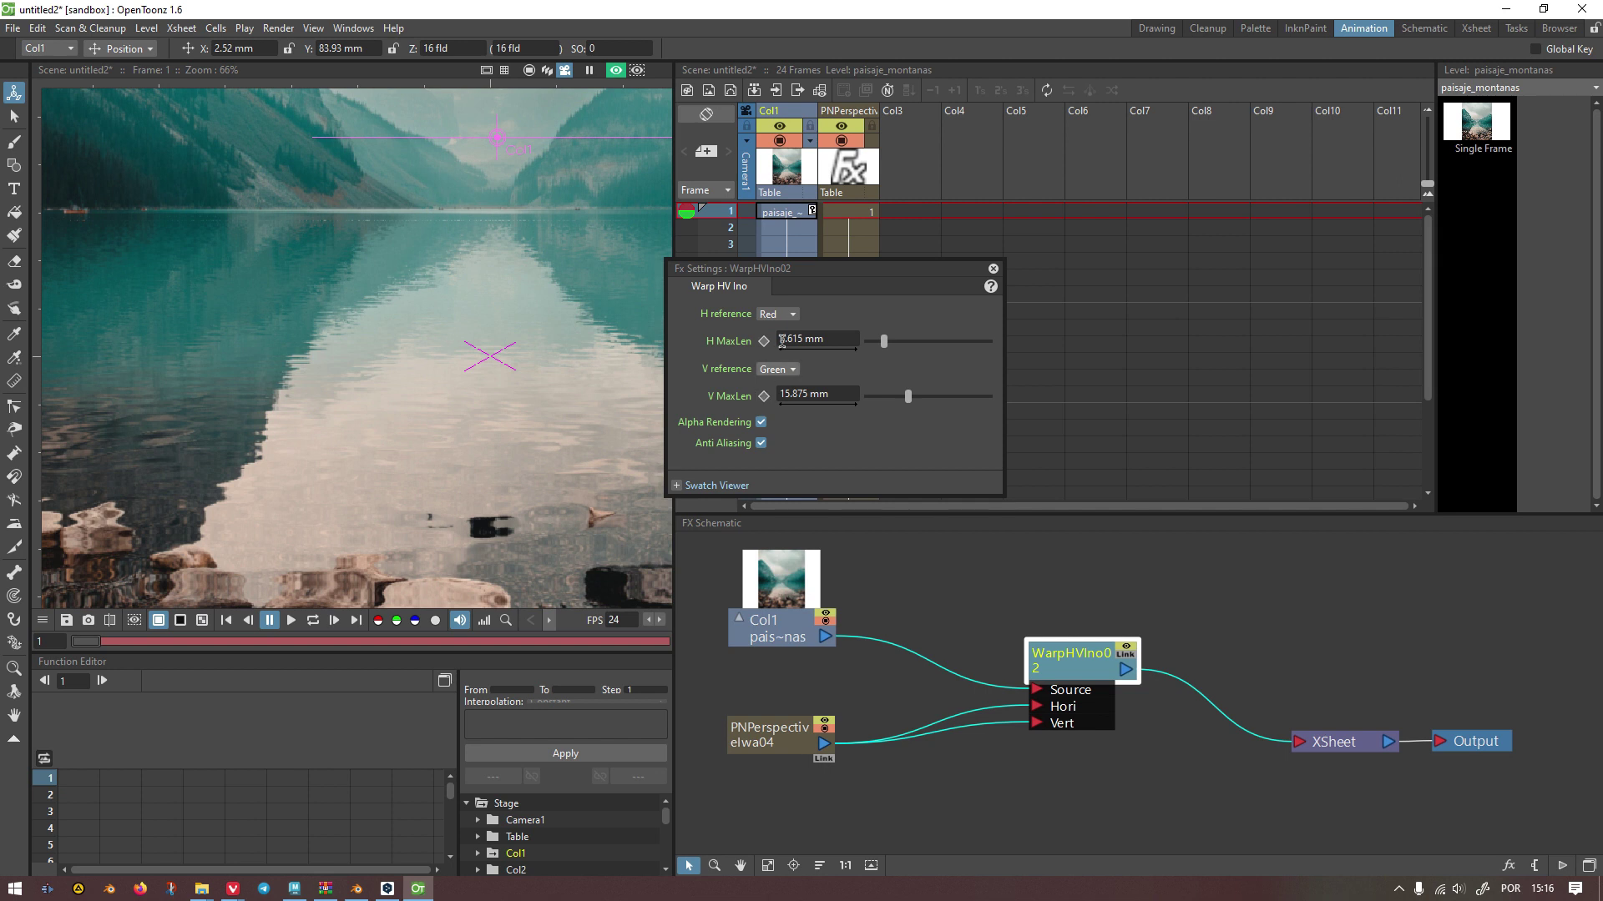
{"action": "left_click_drag", "start_coordinate": [907, 396], "coordinate": [885, 395]}
{"action": "left_click_drag", "start_coordinate": [883, 342], "coordinate": [883, 345]}
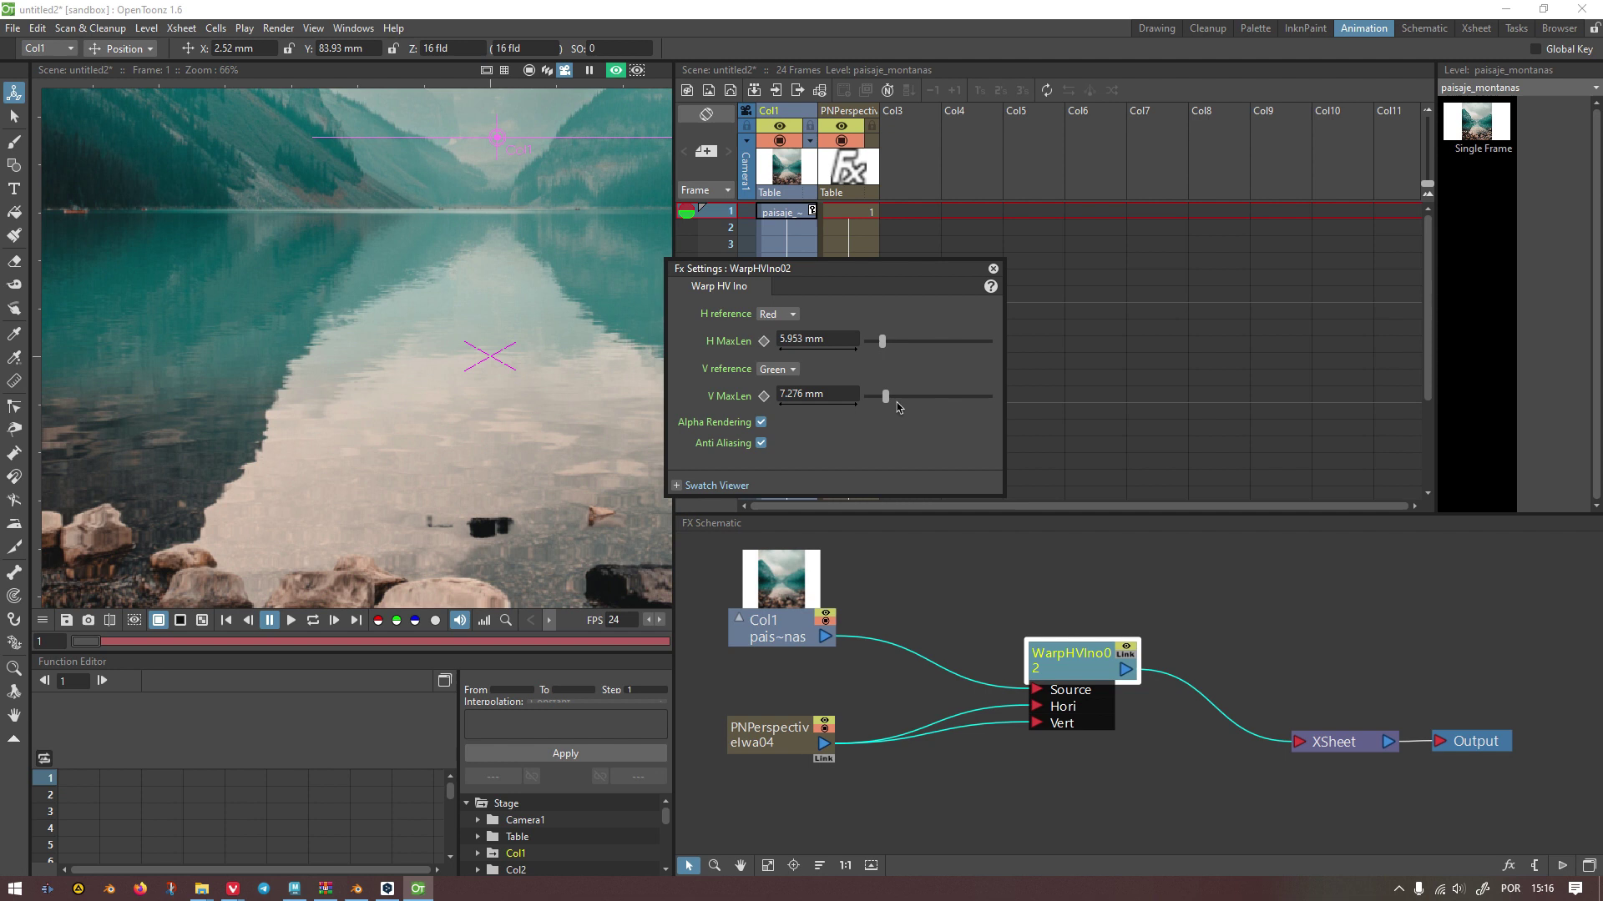
{"action": "left_click_drag", "start_coordinate": [886, 402], "coordinate": [895, 401]}
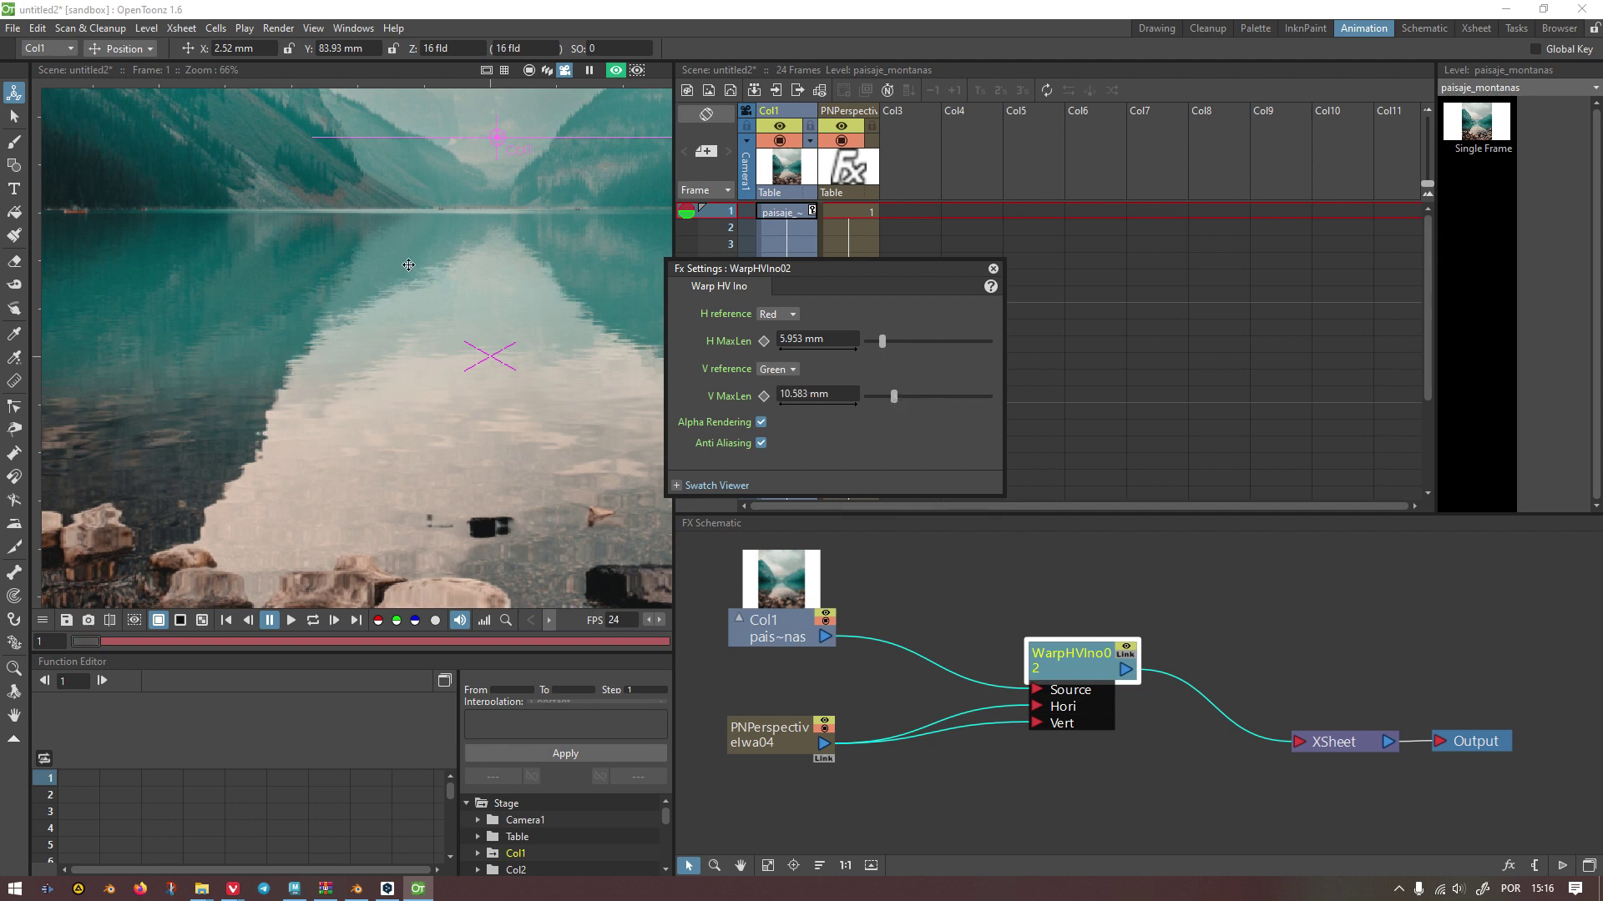
{"action": "scroll", "coordinate": [409, 265], "scroll_direction": "up", "scroll_amount": 6}
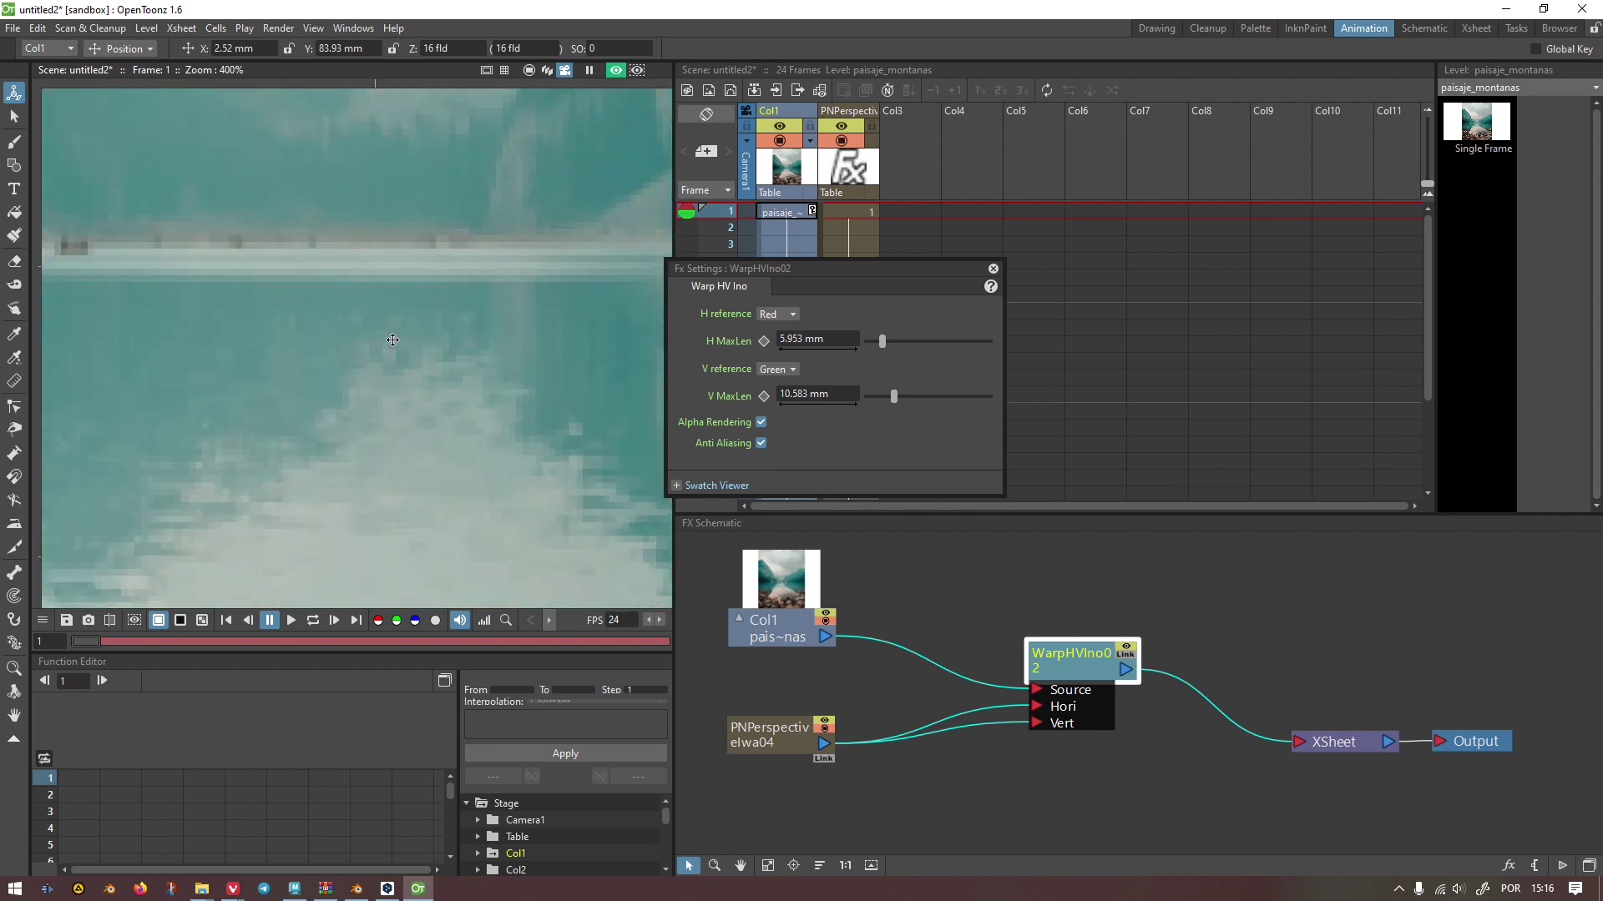
{"action": "scroll", "coordinate": [292, 303], "scroll_direction": "down", "scroll_amount": 4}
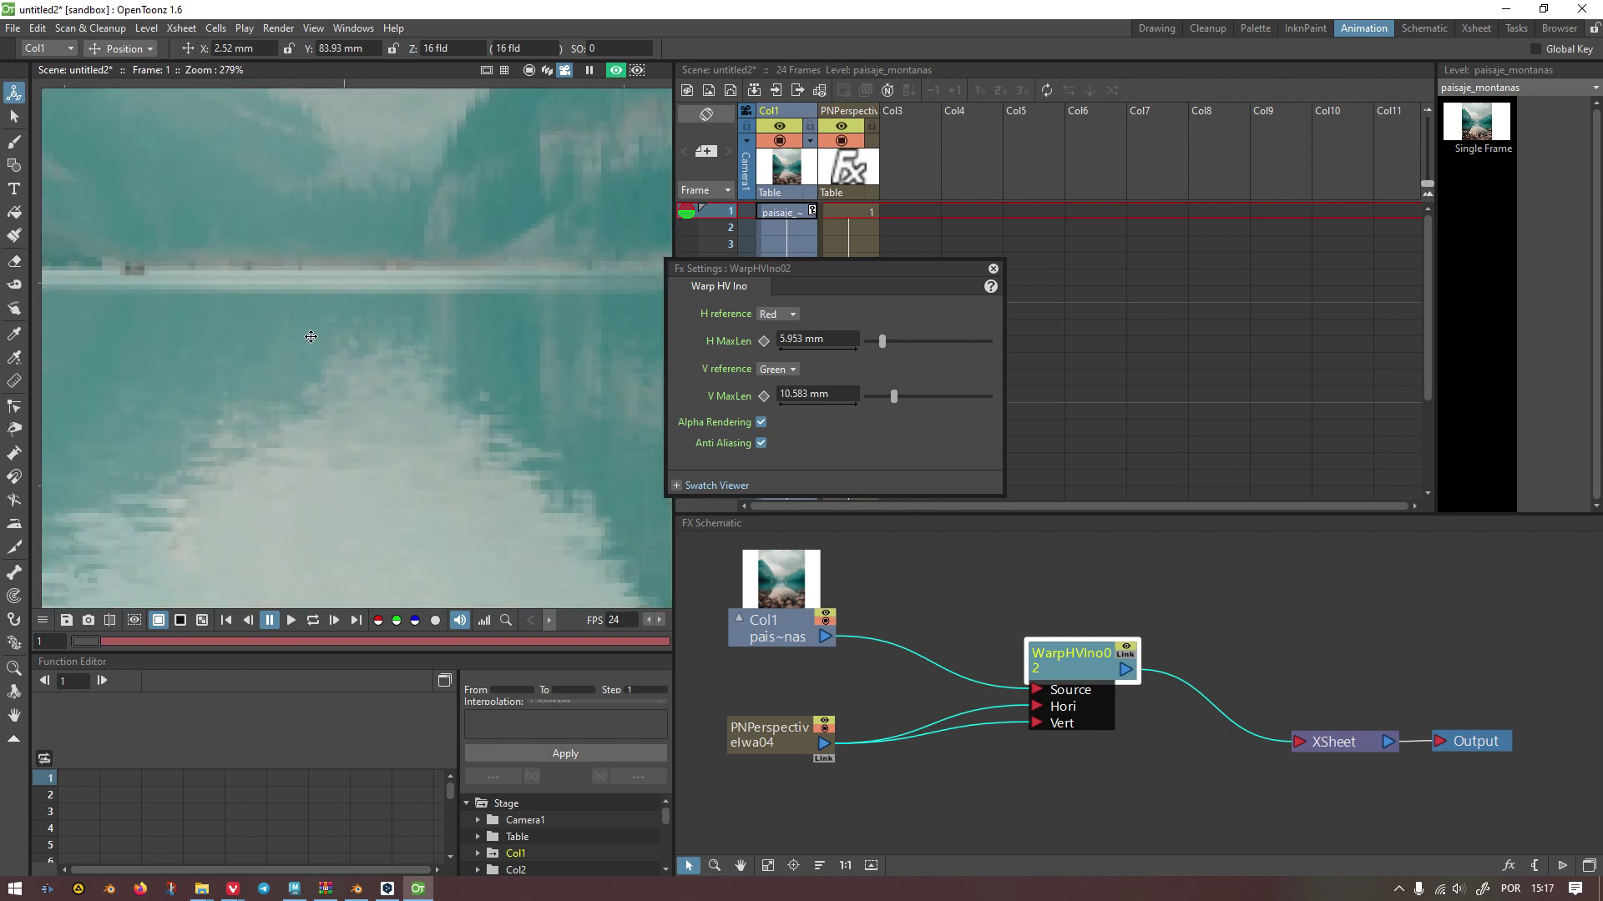
{"action": "scroll", "coordinate": [400, 342], "scroll_direction": "down", "scroll_amount": 3}
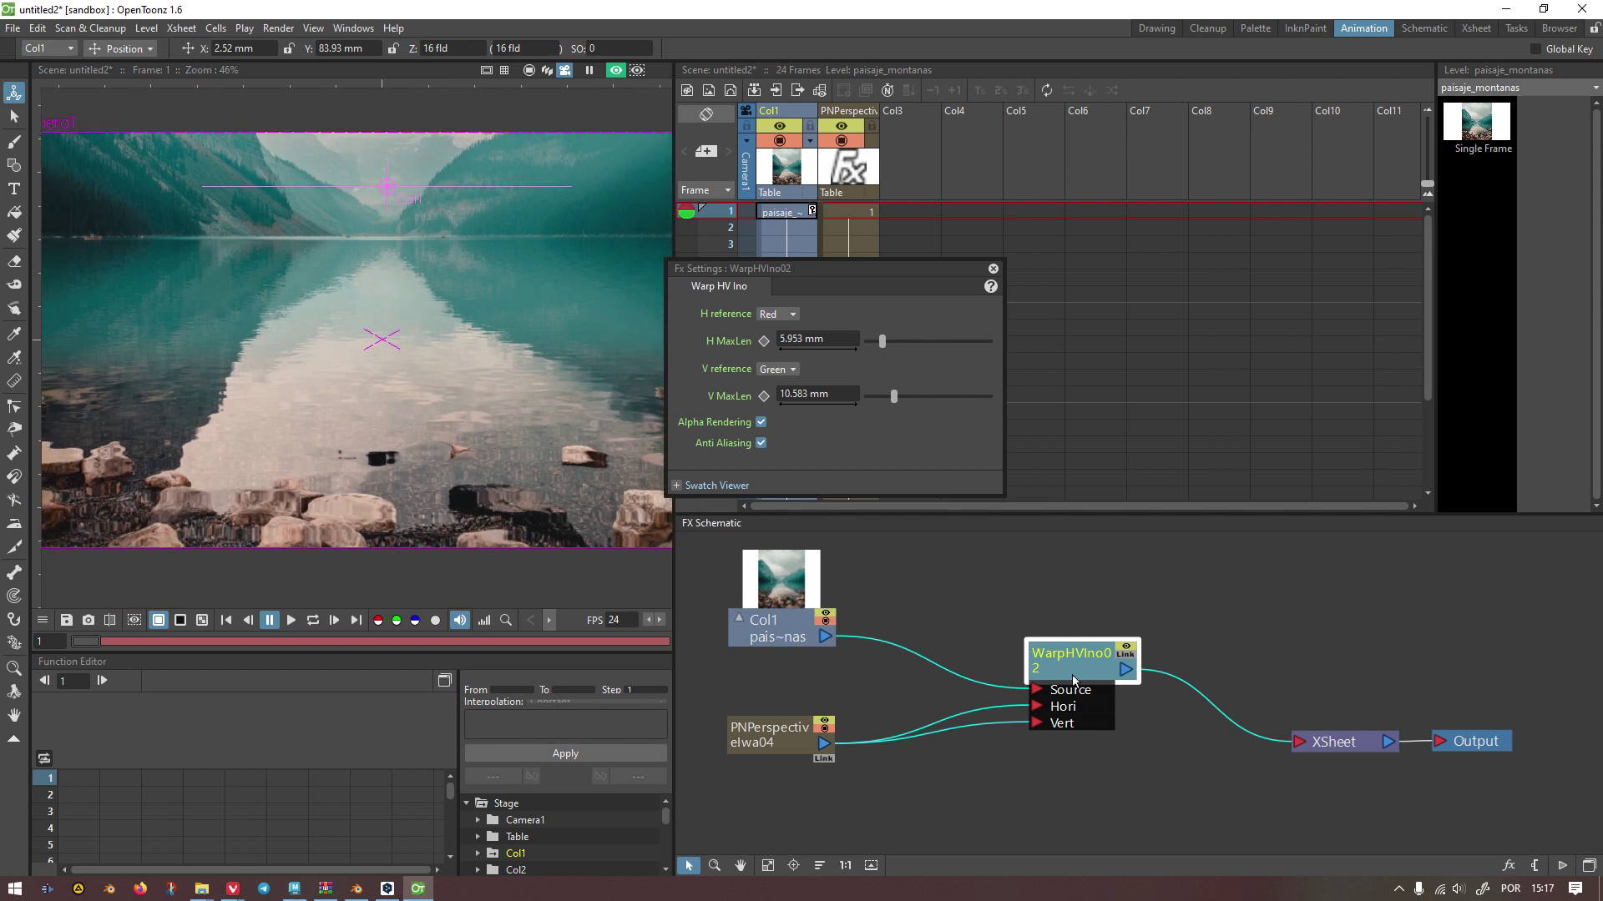
{"action": "left_click_drag", "start_coordinate": [1075, 680], "coordinate": [1068, 687]}
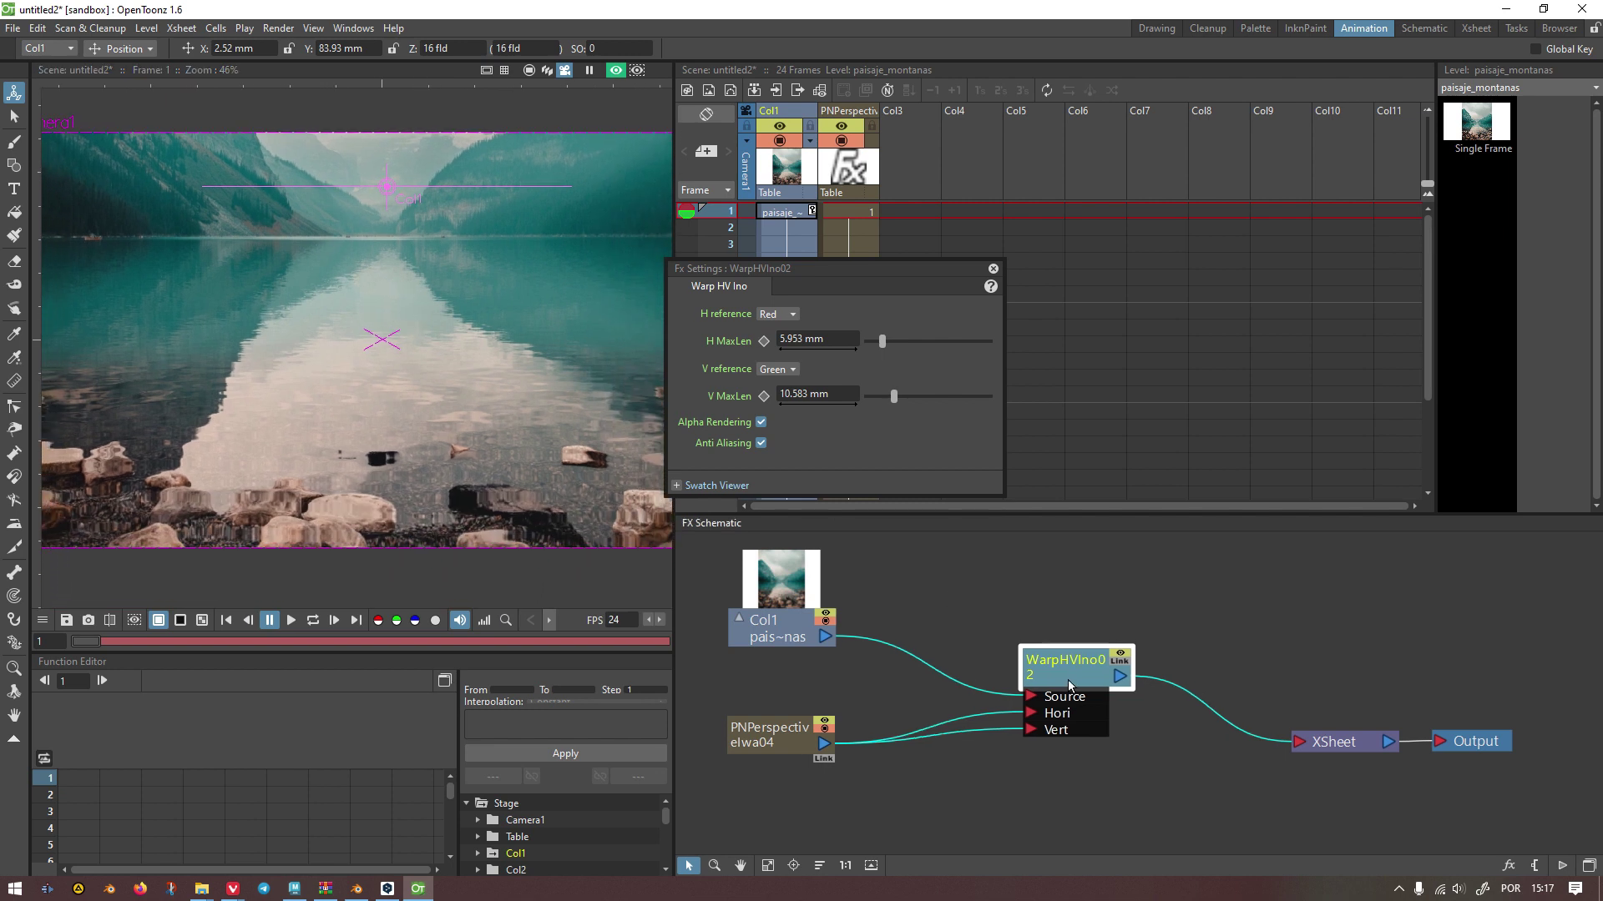
Step: Play the water animation in a loop, inspect the ripple along the horizon and around the shoreline rocks, and return to the first frame
{"action": "left_click", "coordinate": [776, 727]}
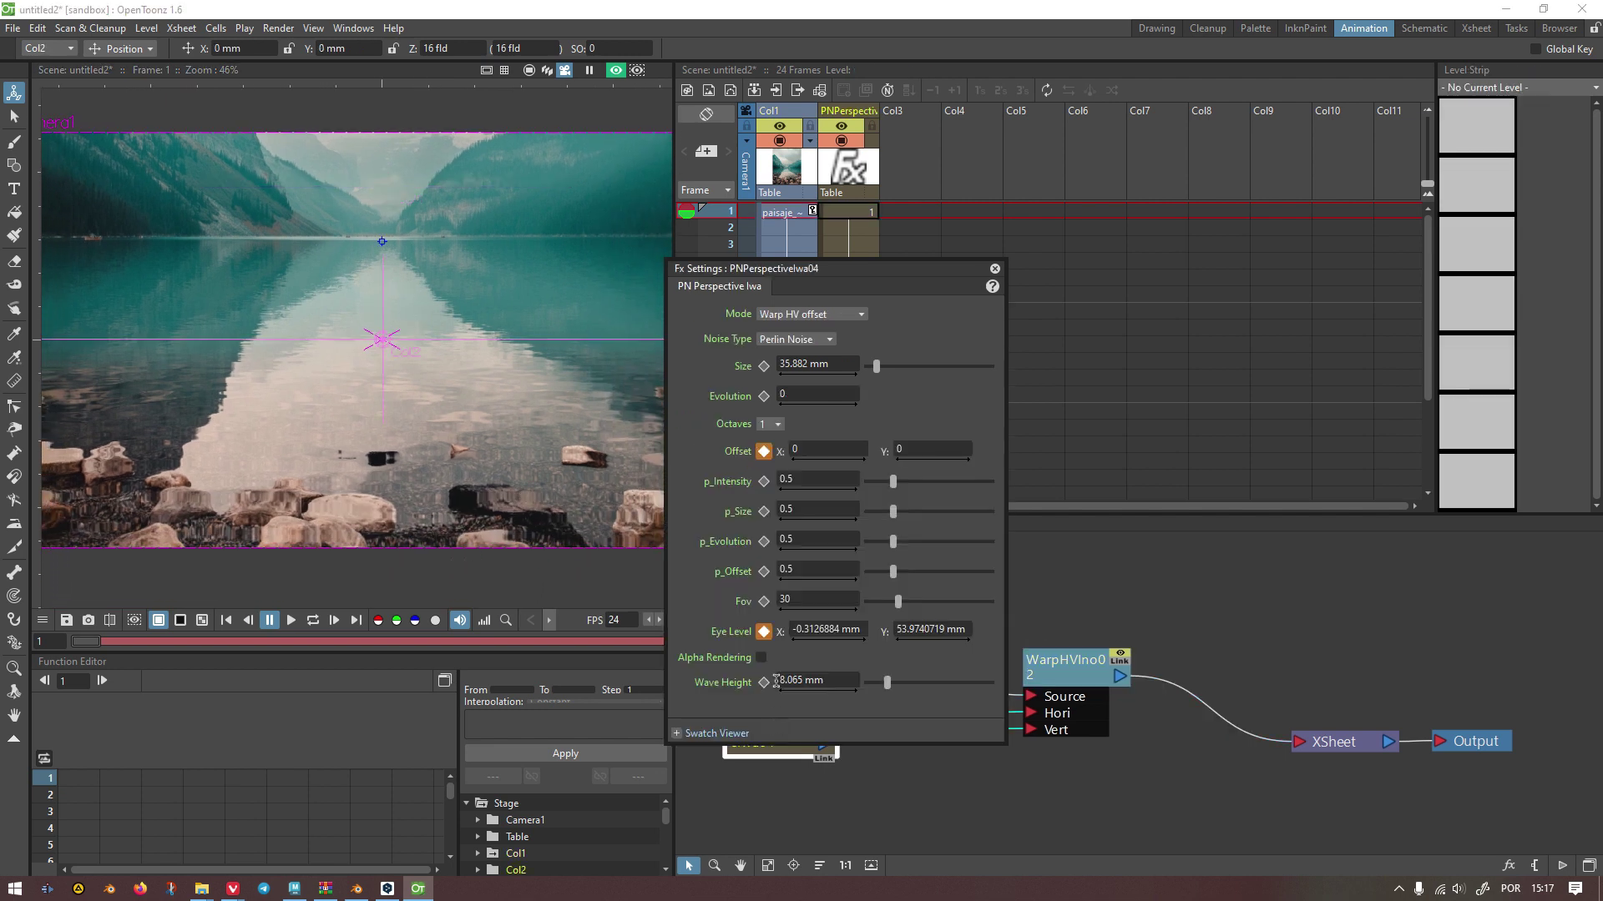
{"action": "left_click", "coordinate": [996, 269]}
{"action": "left_click", "coordinate": [291, 620]}
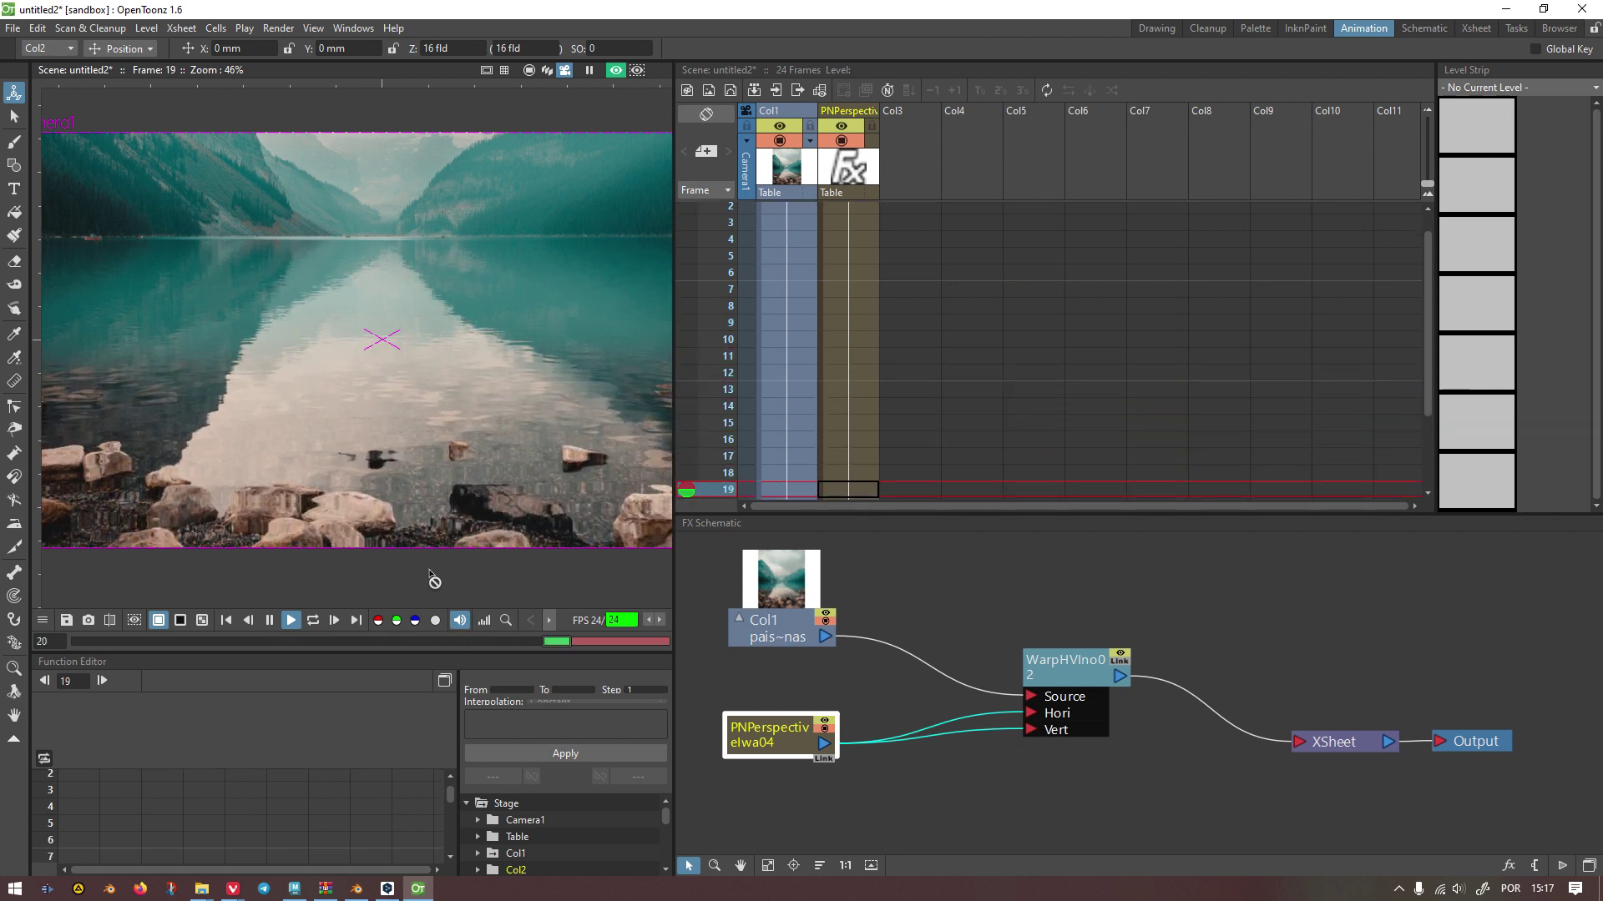
{"action": "left_click", "coordinate": [314, 622]}
{"action": "scroll", "coordinate": [357, 246], "scroll_direction": "up", "scroll_amount": 3}
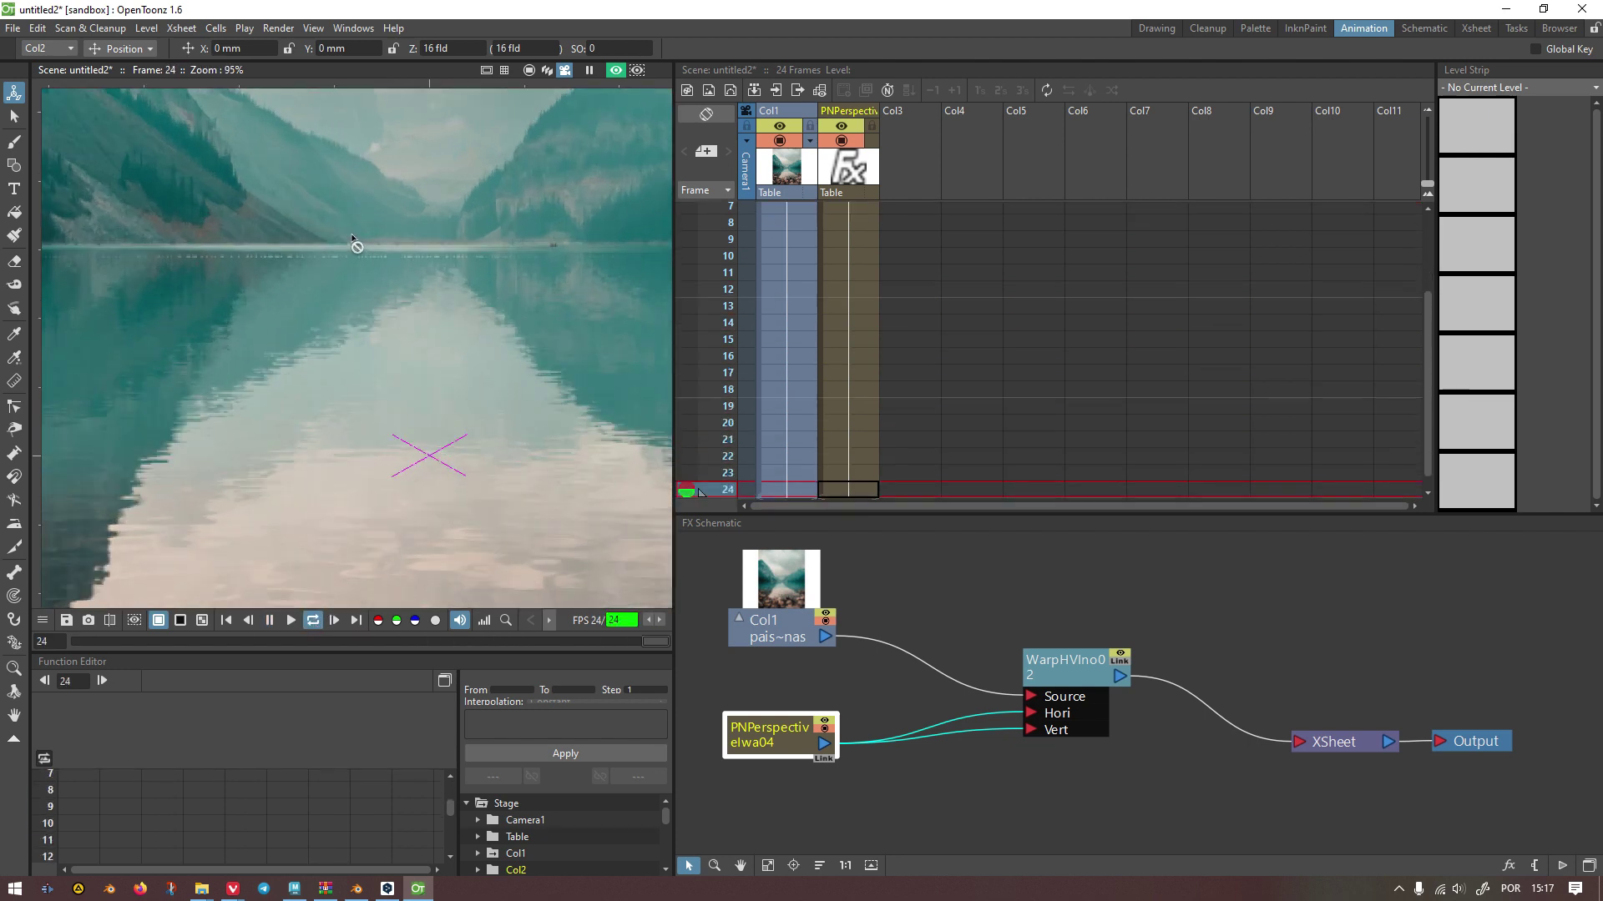
{"action": "scroll", "coordinate": [357, 246], "scroll_direction": "up", "scroll_amount": 3}
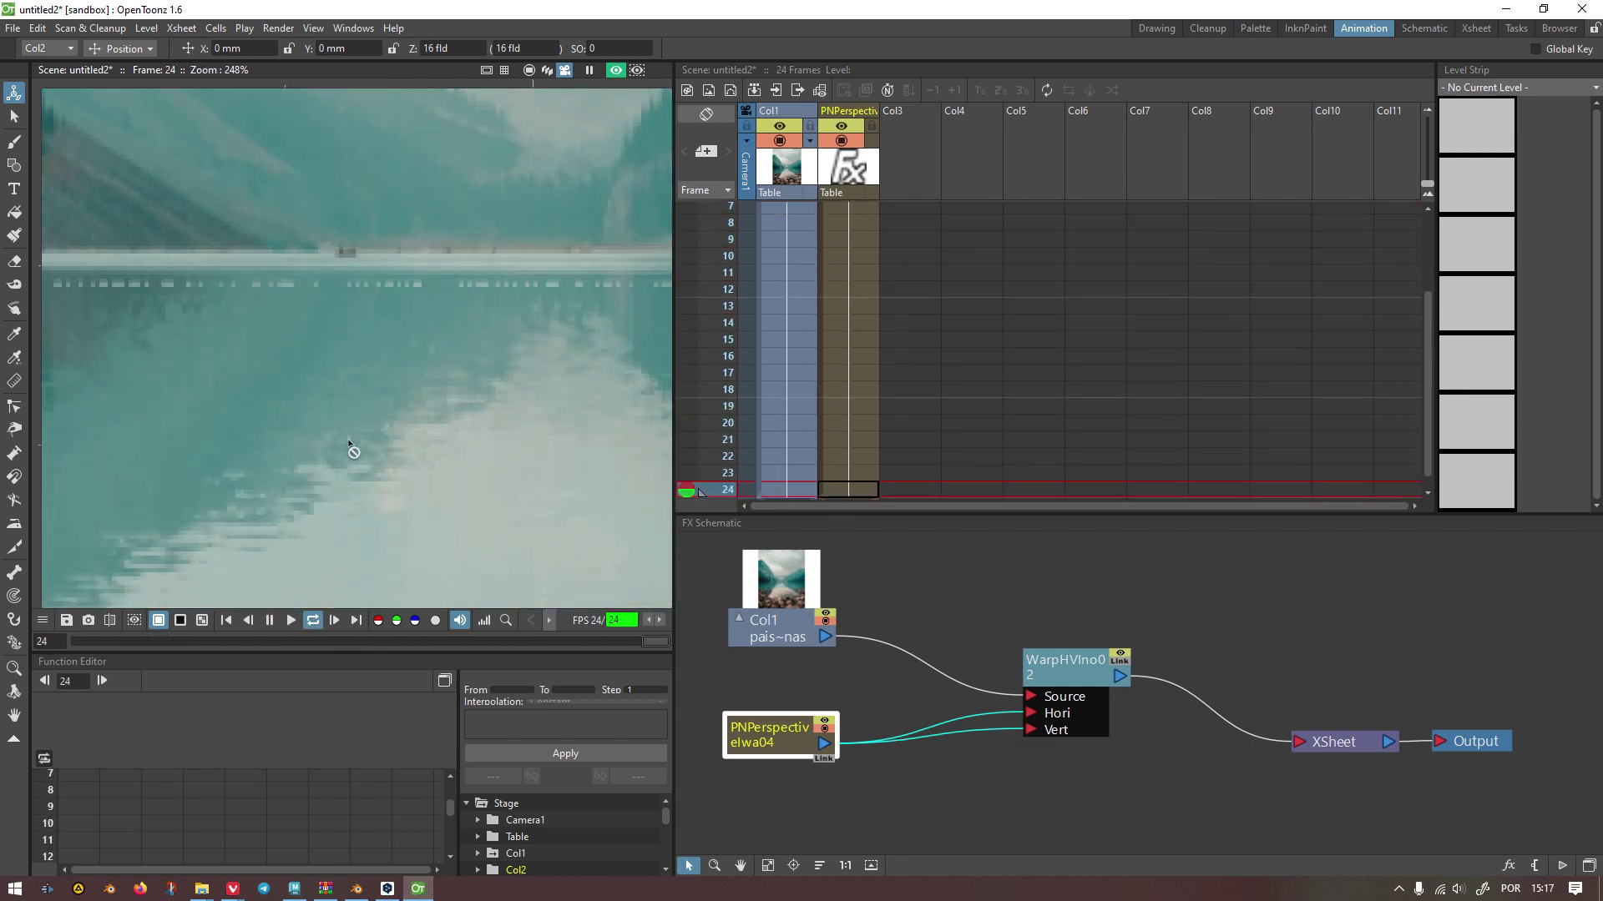
{"action": "scroll", "coordinate": [359, 368], "scroll_direction": "down", "scroll_amount": 1}
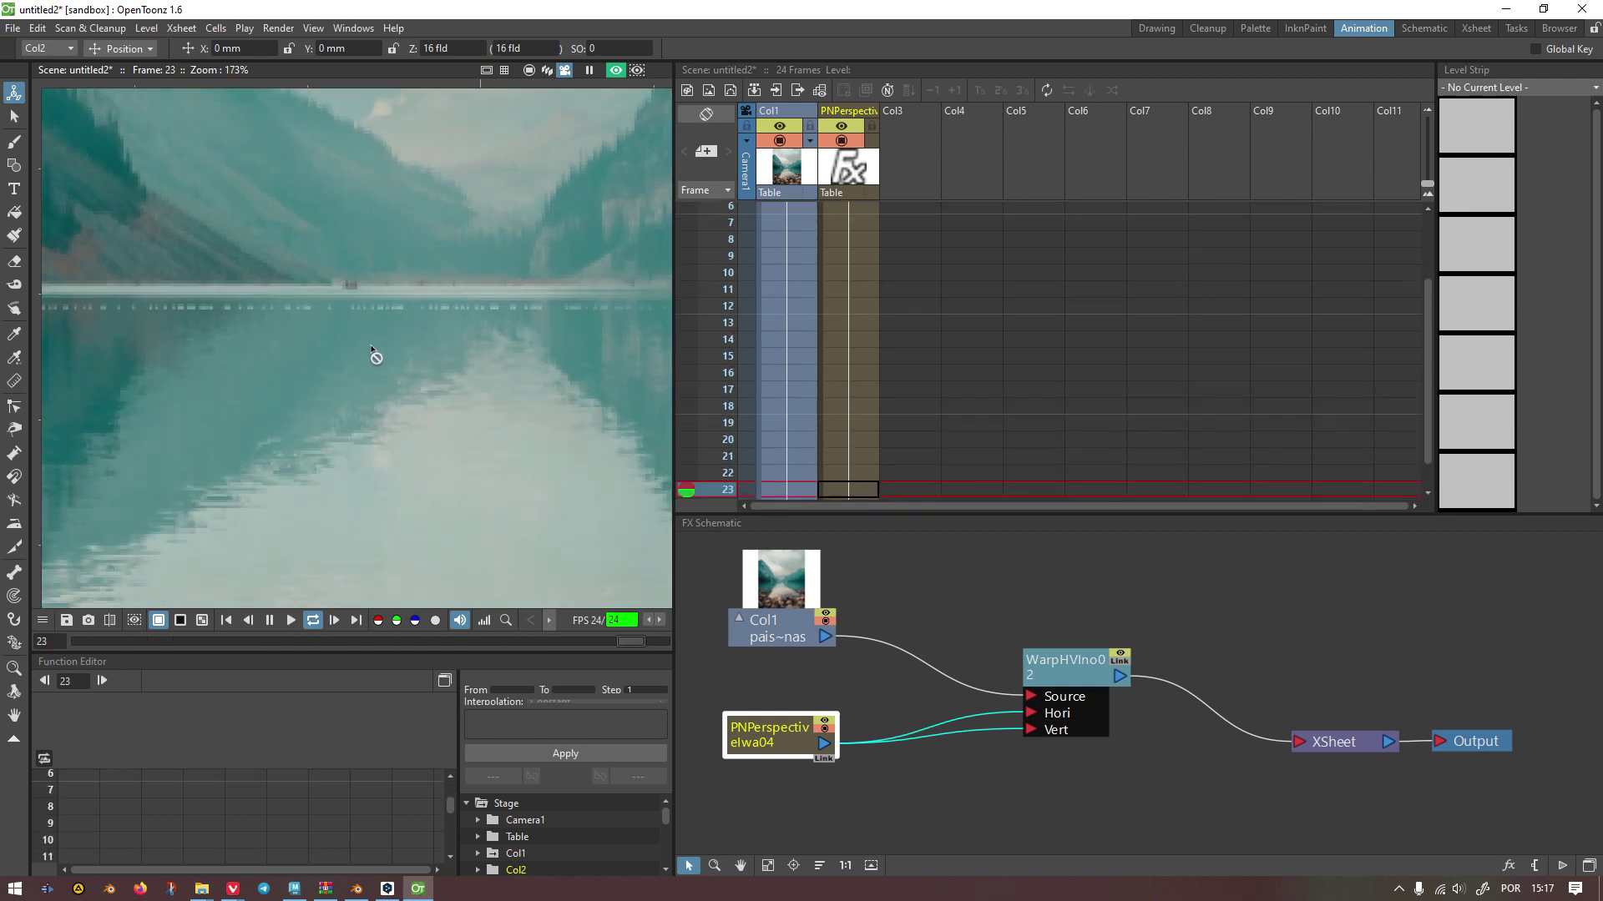
{"action": "scroll", "coordinate": [373, 352], "scroll_direction": "down", "scroll_amount": 4}
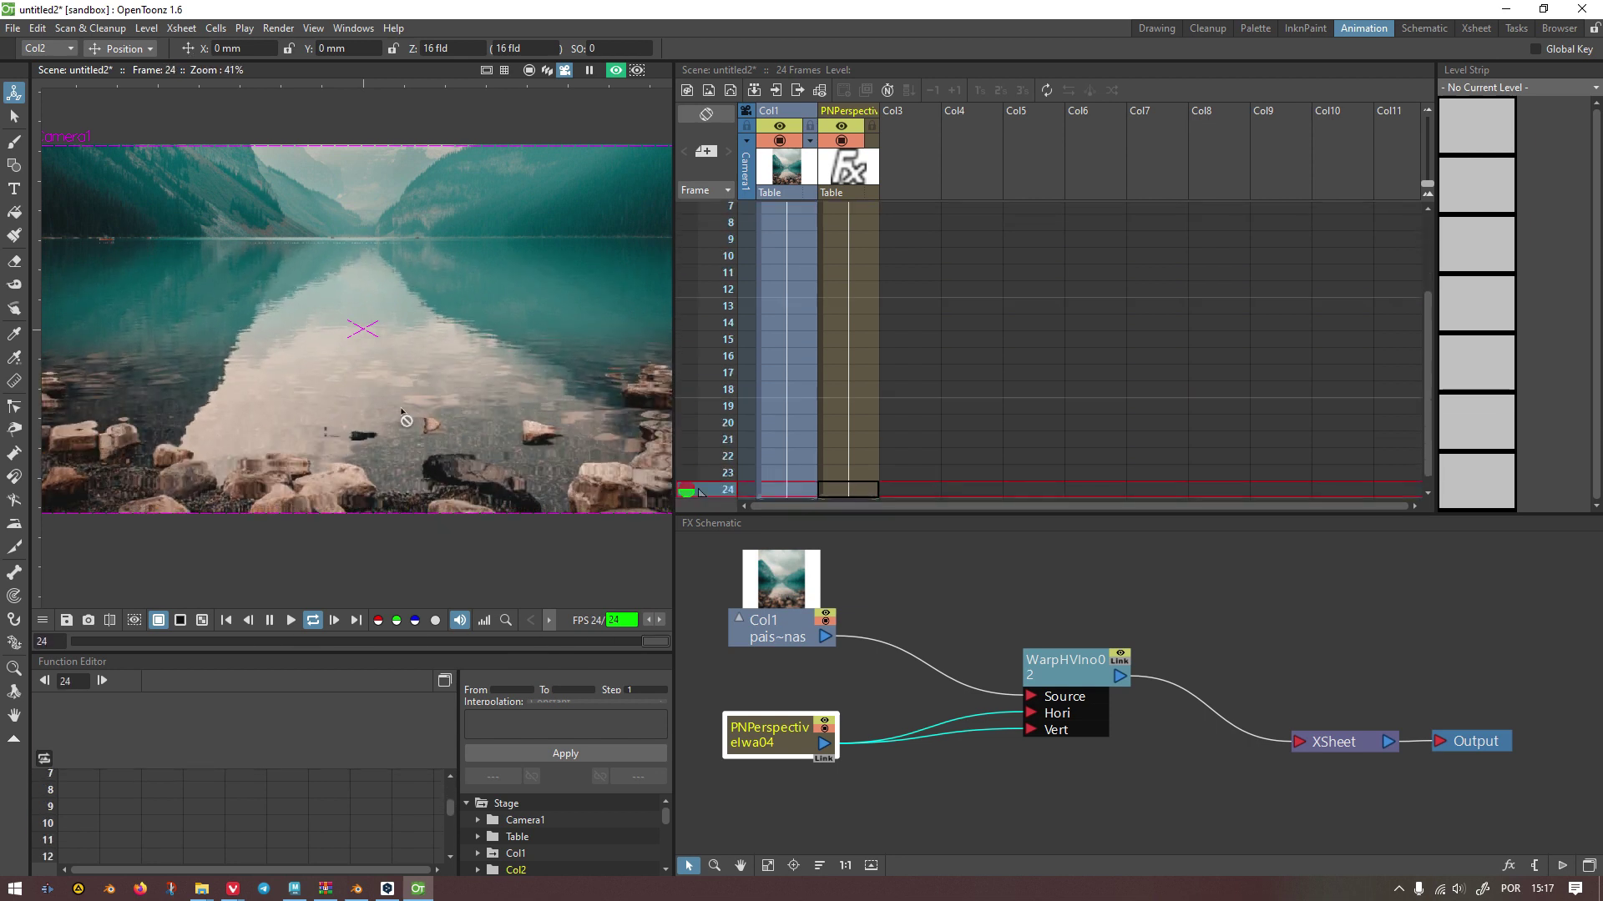
{"action": "scroll", "coordinate": [402, 411], "scroll_direction": "up", "scroll_amount": 5}
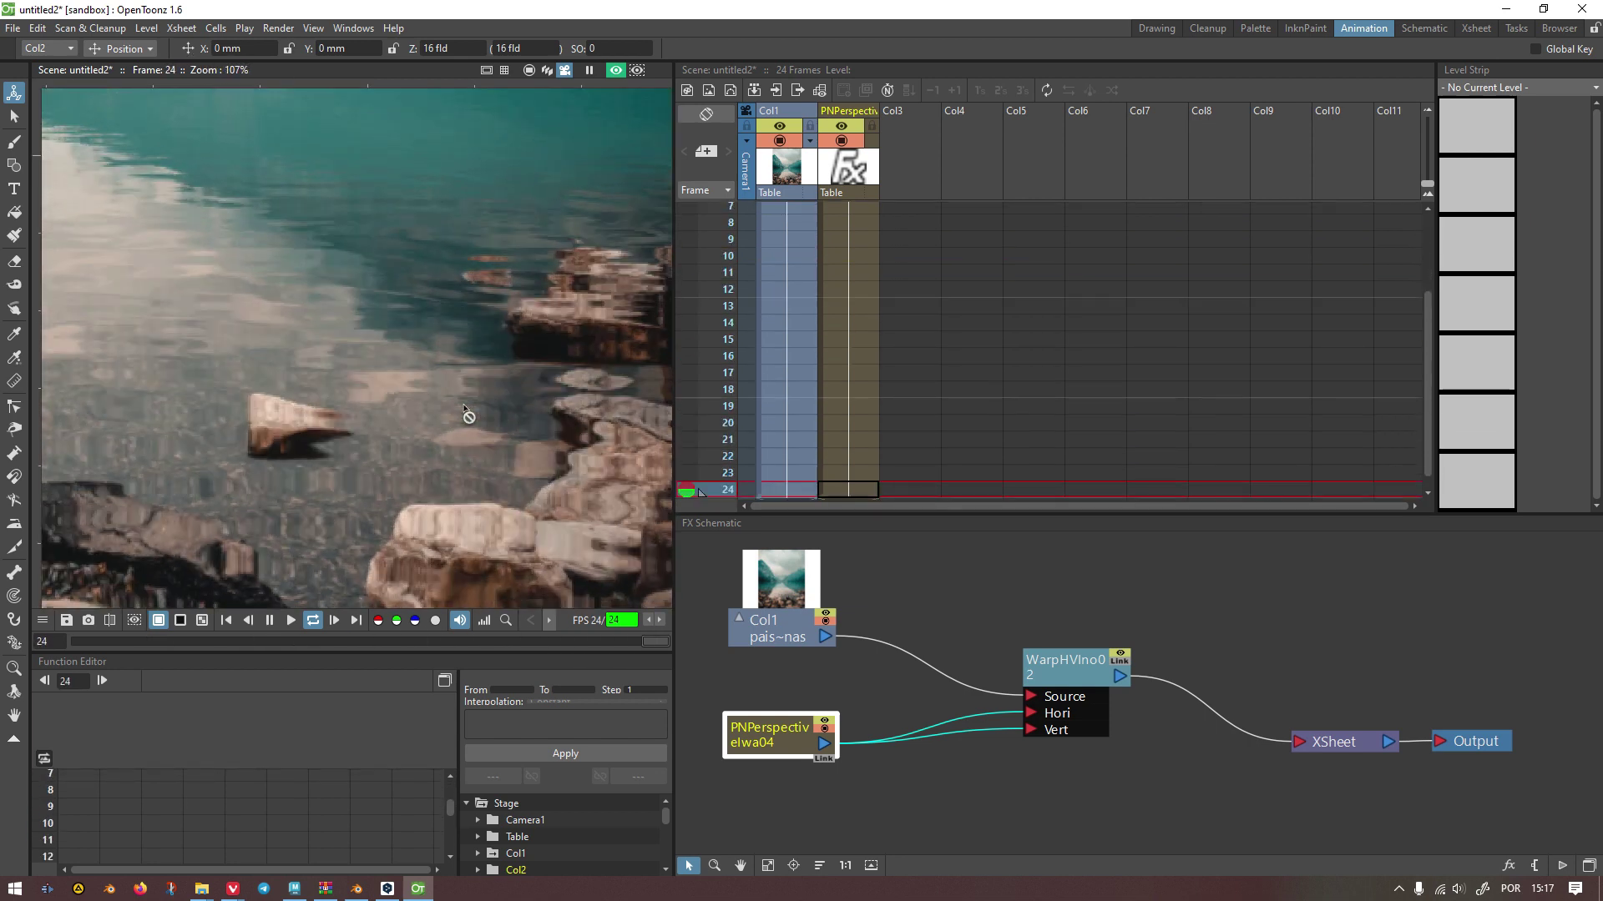
{"action": "scroll", "coordinate": [285, 445], "scroll_direction": "down", "scroll_amount": 5}
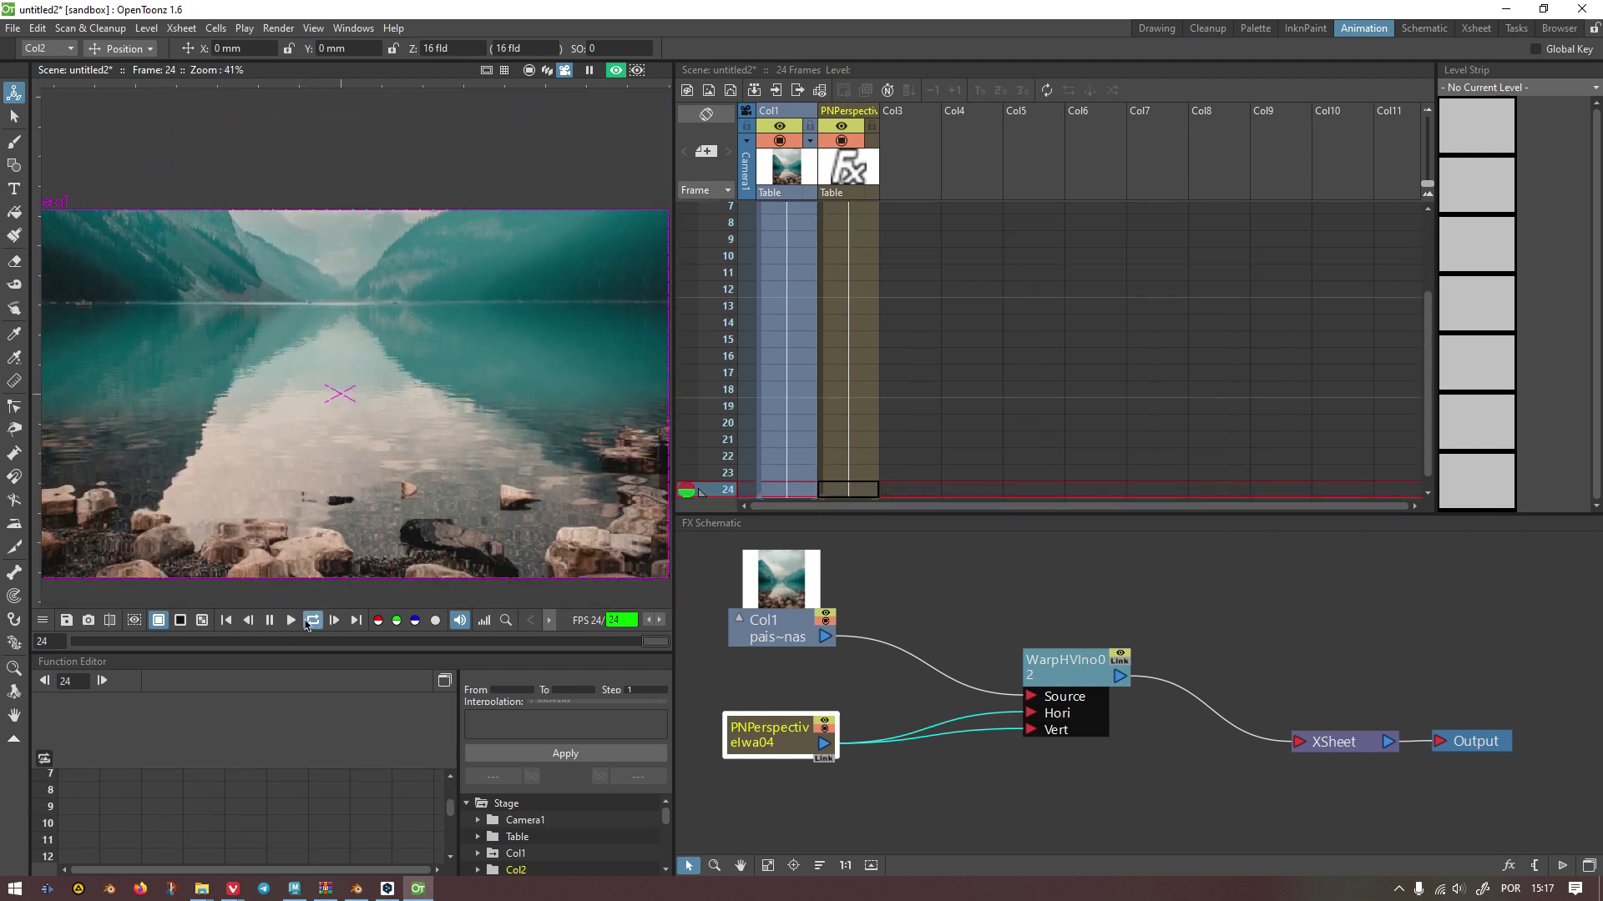
{"action": "left_click", "coordinate": [312, 621]}
{"action": "left_click", "coordinate": [226, 620]}
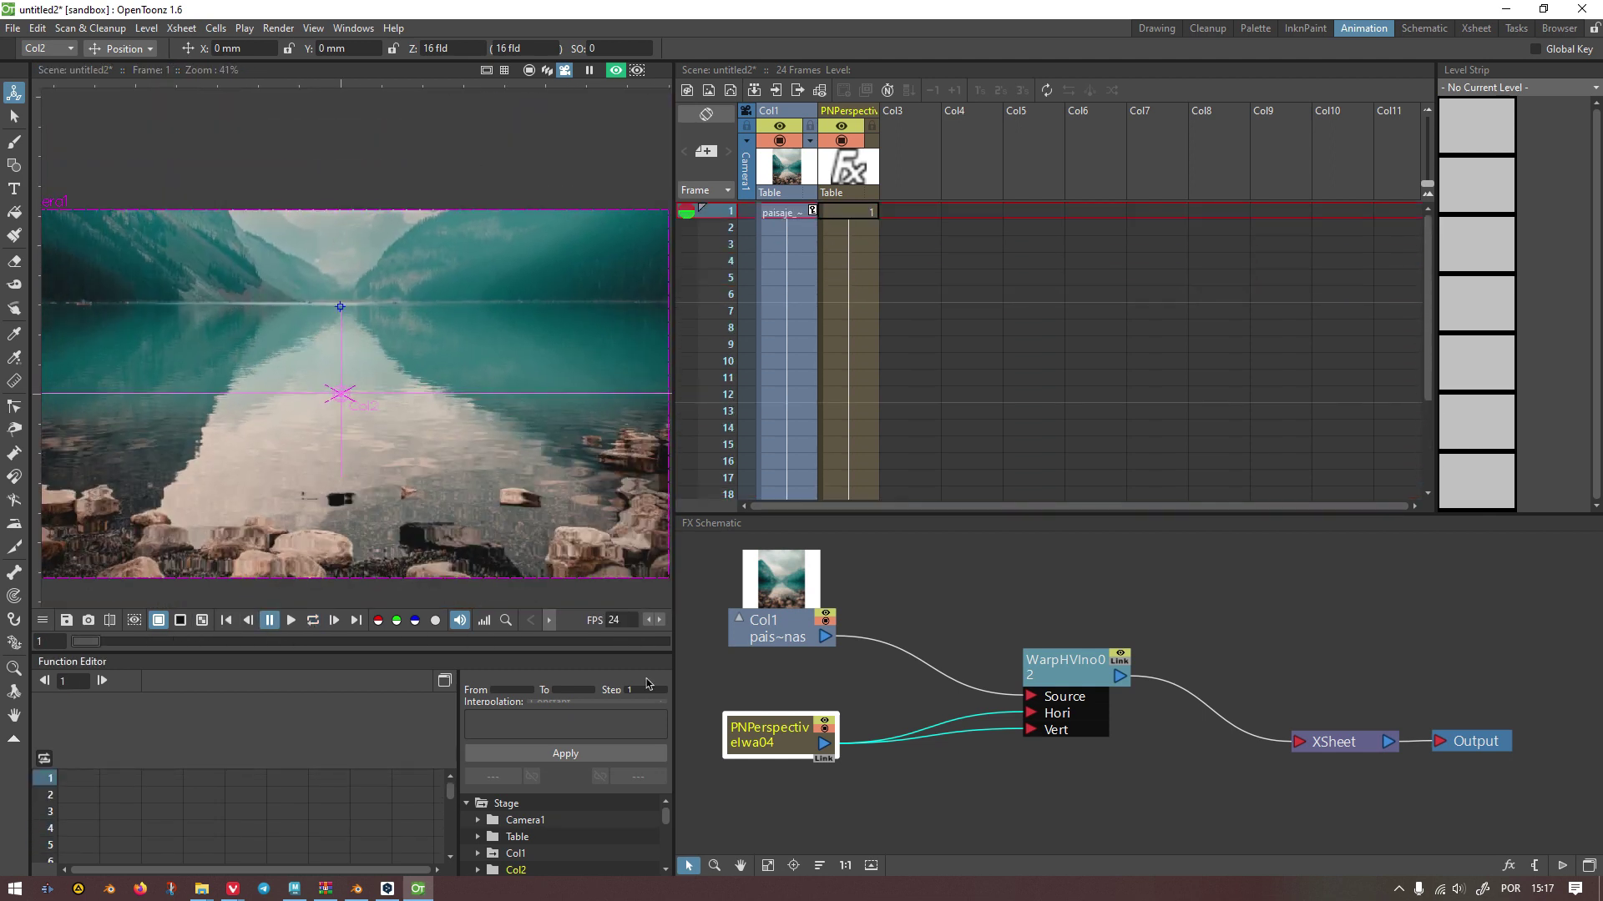
Step: Set the PN Perspective noise's Offset Y to 150 at frame 1
{"action": "double_click", "coordinate": [756, 736]}
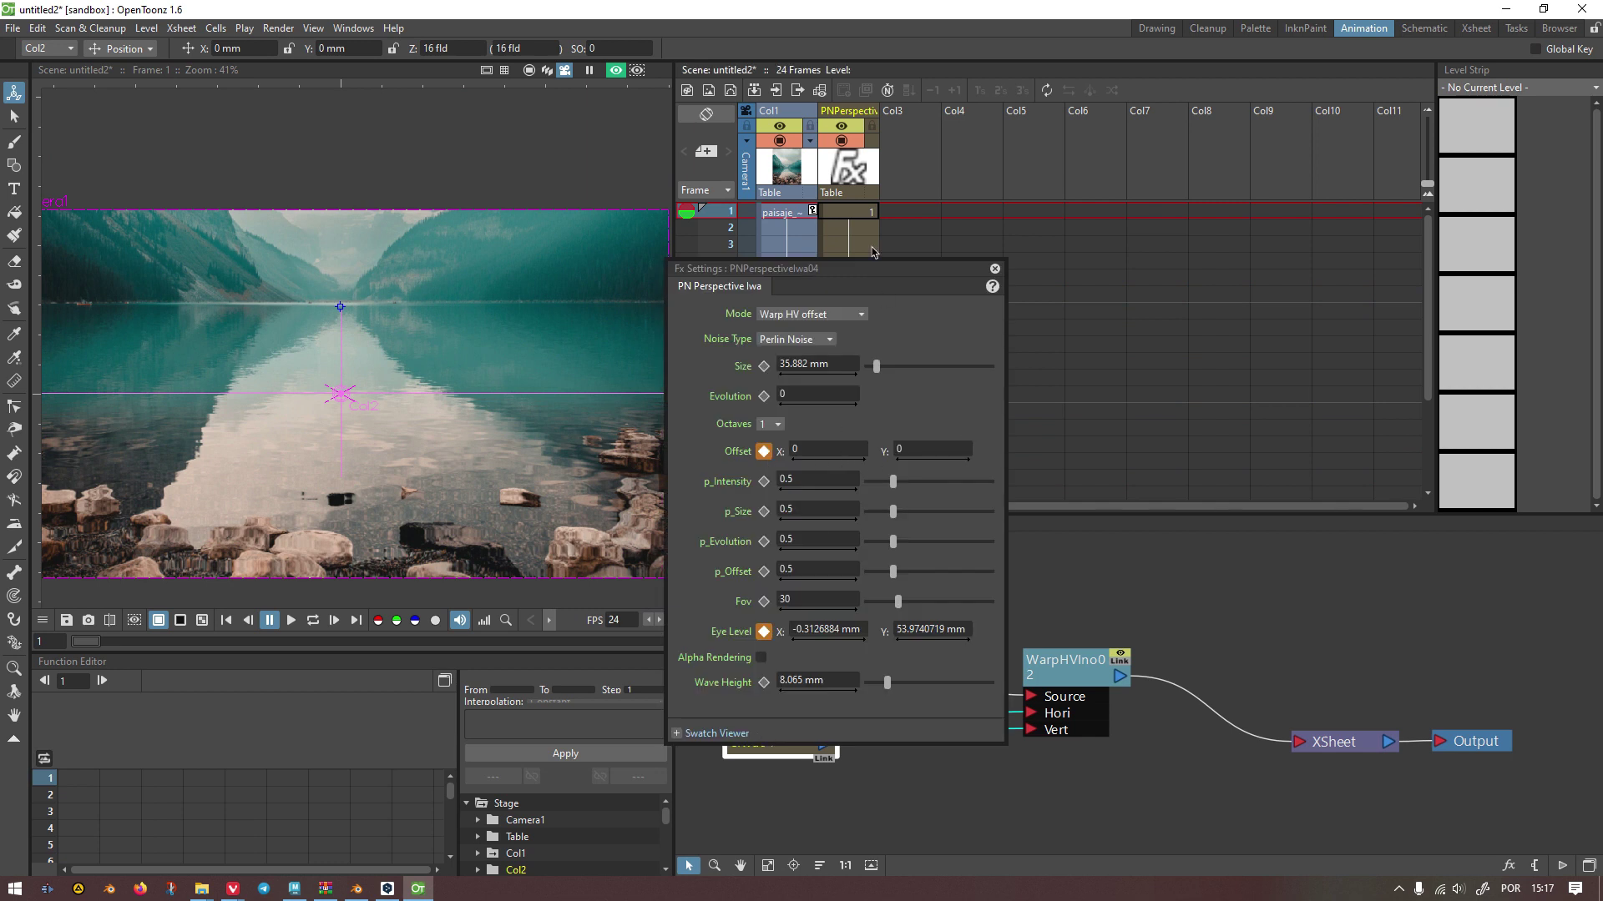
{"action": "left_click_drag", "start_coordinate": [856, 269], "coordinate": [1117, 252]}
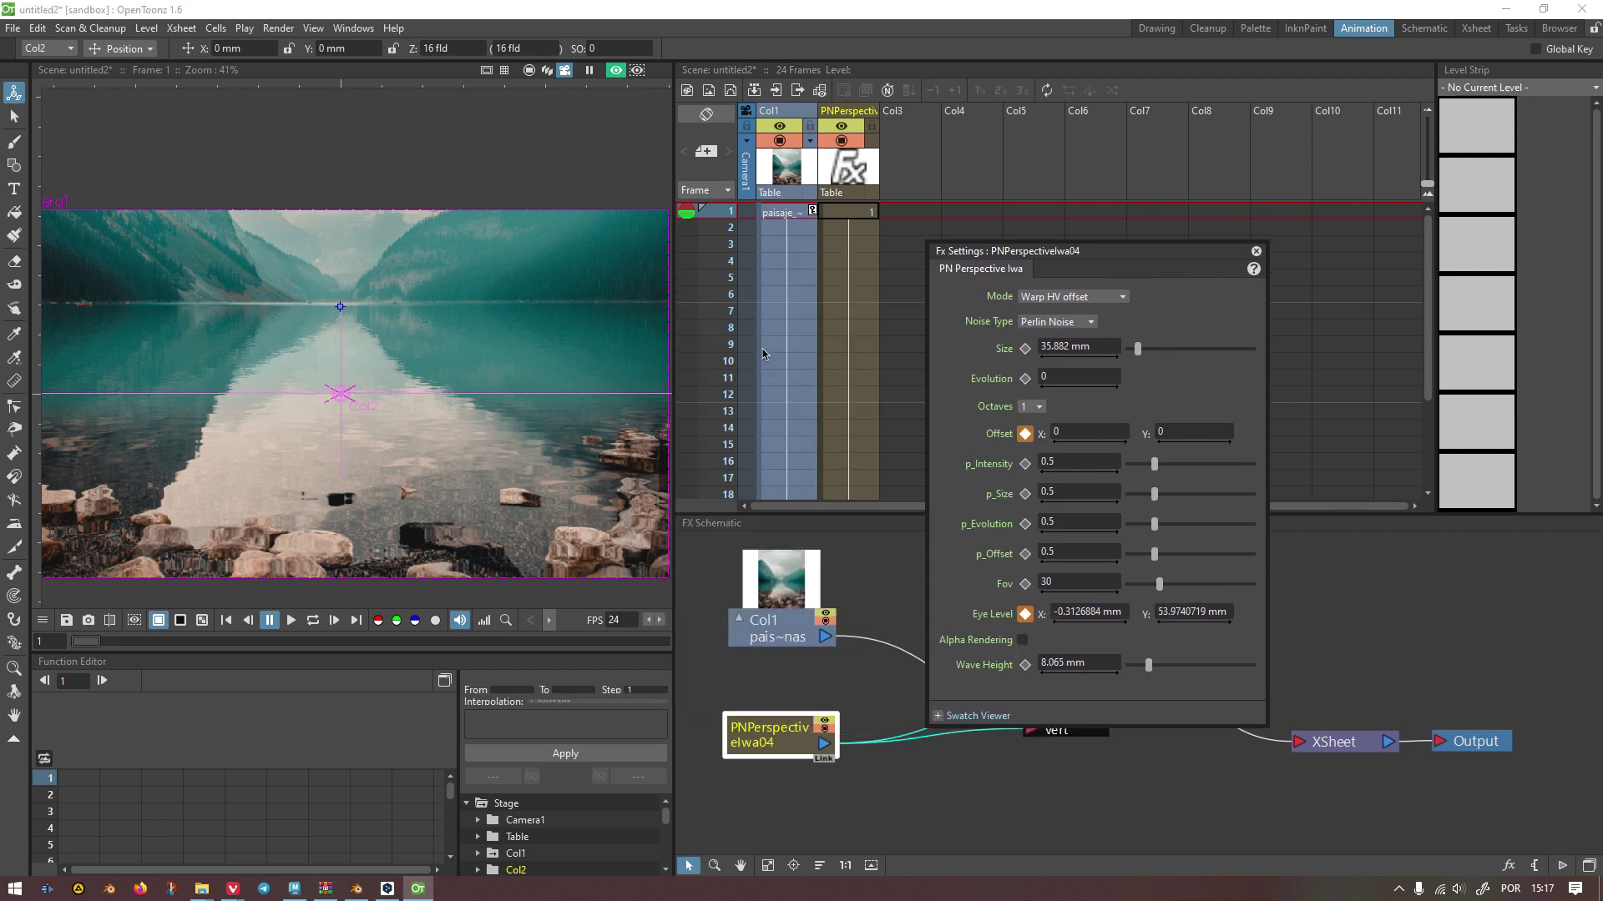
{"action": "scroll", "coordinate": [762, 354], "scroll_direction": "down", "scroll_amount": 3}
{"action": "left_click", "coordinate": [732, 296]}
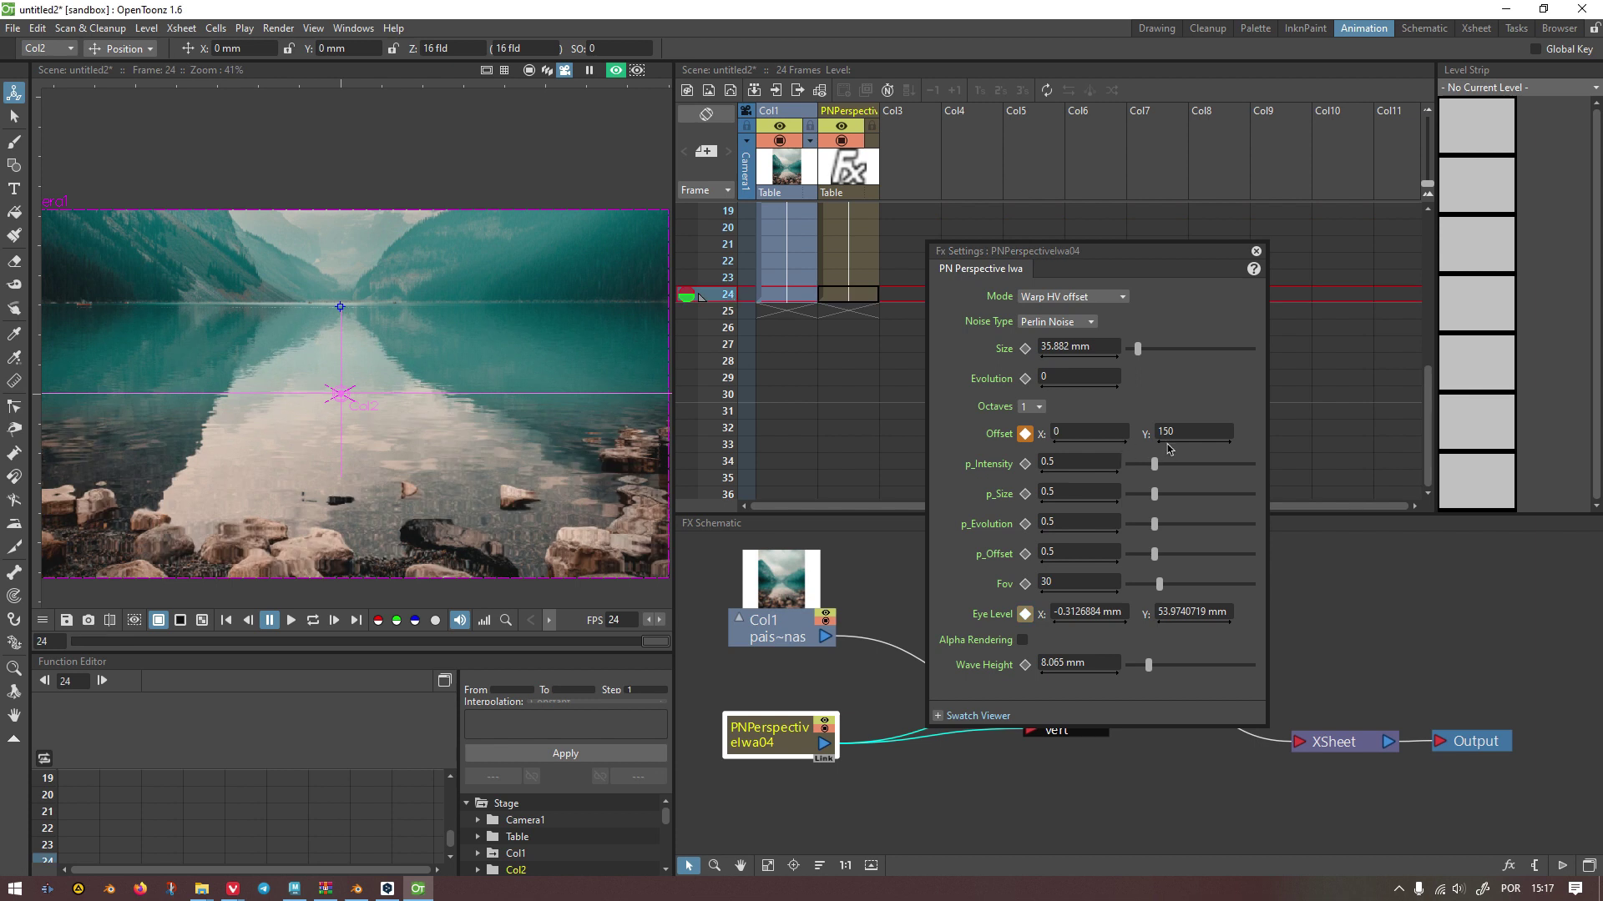
{"action": "scroll", "coordinate": [731, 300], "scroll_direction": "up", "scroll_amount": 3}
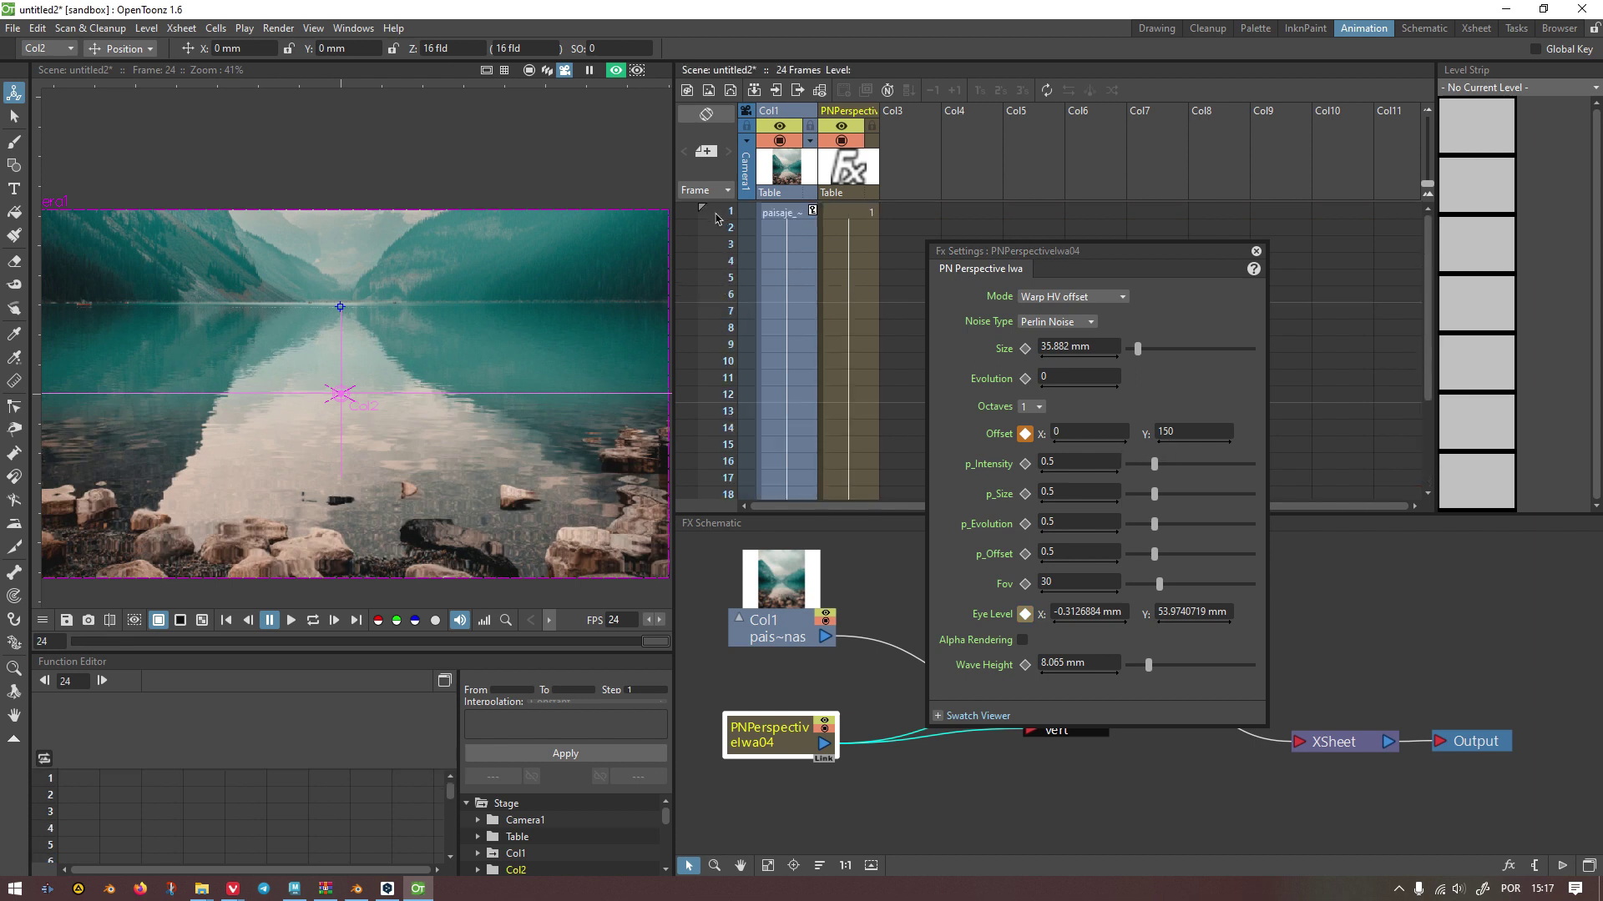
{"action": "left_click", "coordinate": [716, 215]}
{"action": "left_click", "coordinate": [1173, 430]}
{"action": "type", "text": "150"}
{"action": "key", "text": "Return"}
Step: Set the PN Perspective noise's Offset Y to 0 at frame 24 and close its settings
{"action": "scroll", "coordinate": [720, 401], "scroll_direction": "down", "scroll_amount": 2}
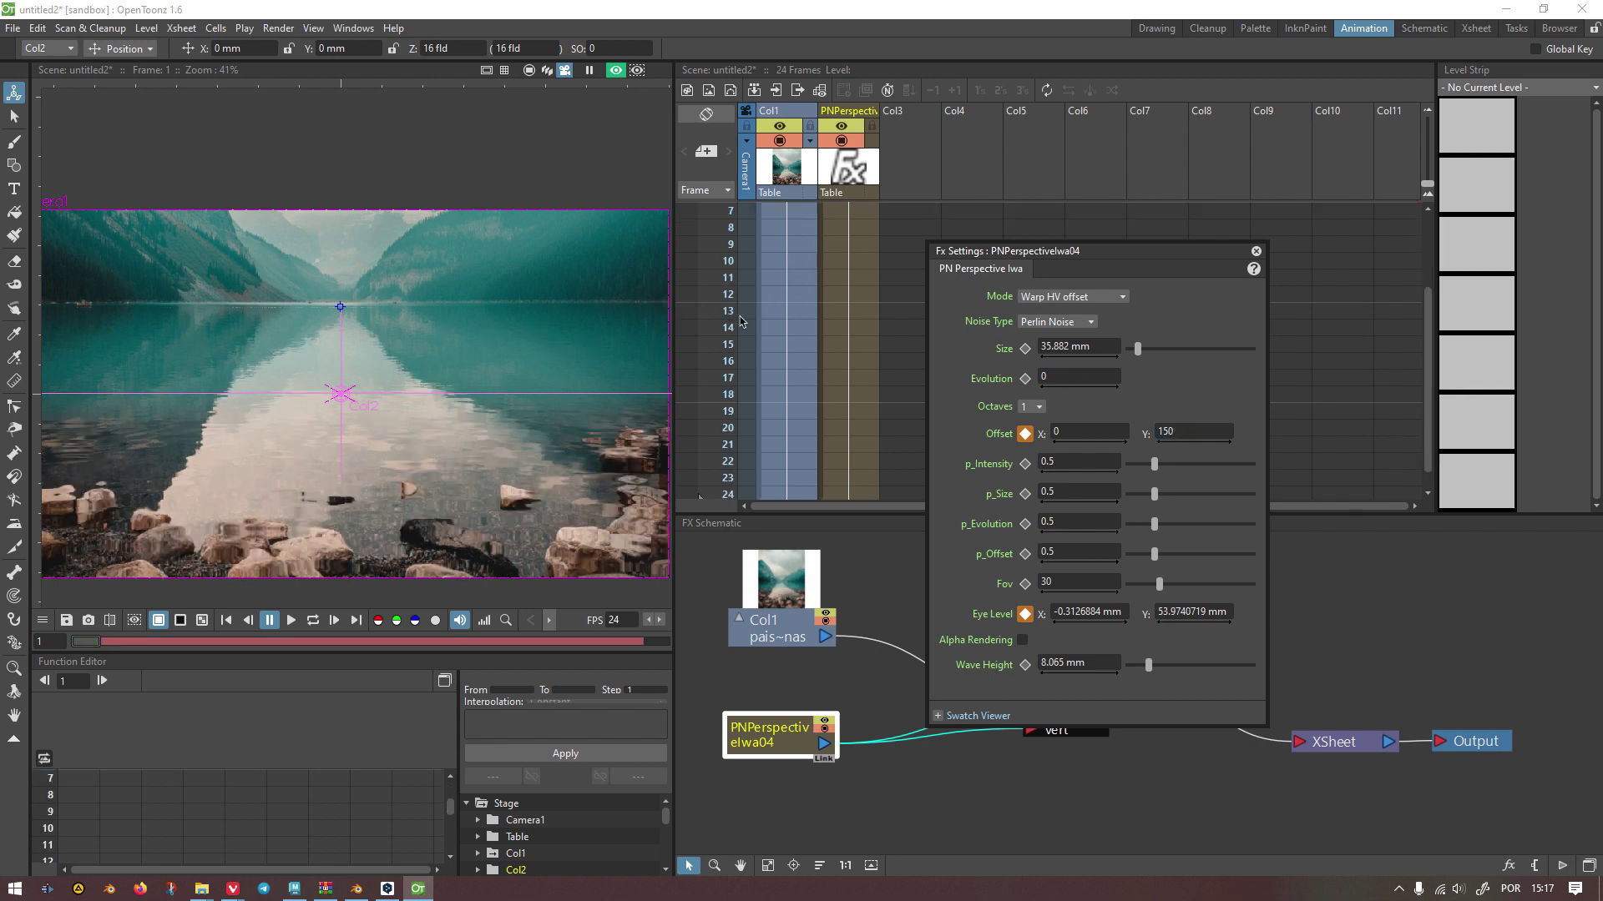
{"action": "left_click", "coordinate": [720, 397]}
{"action": "left_click", "coordinate": [1192, 429]}
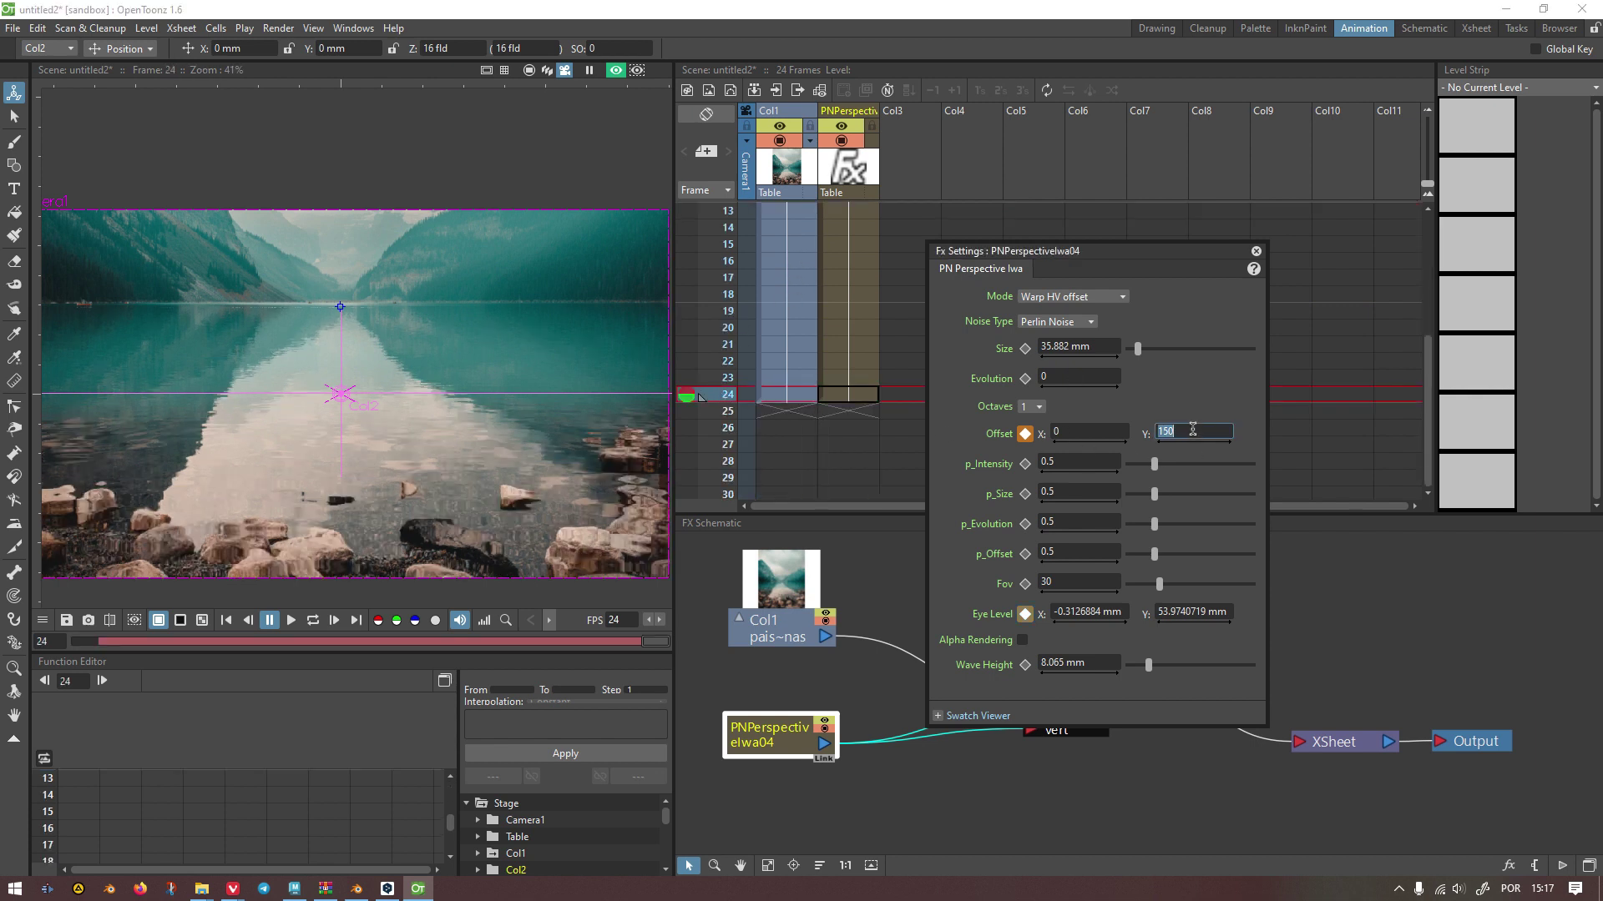
{"action": "type", "text": "0"}
{"action": "key", "text": "Return"}
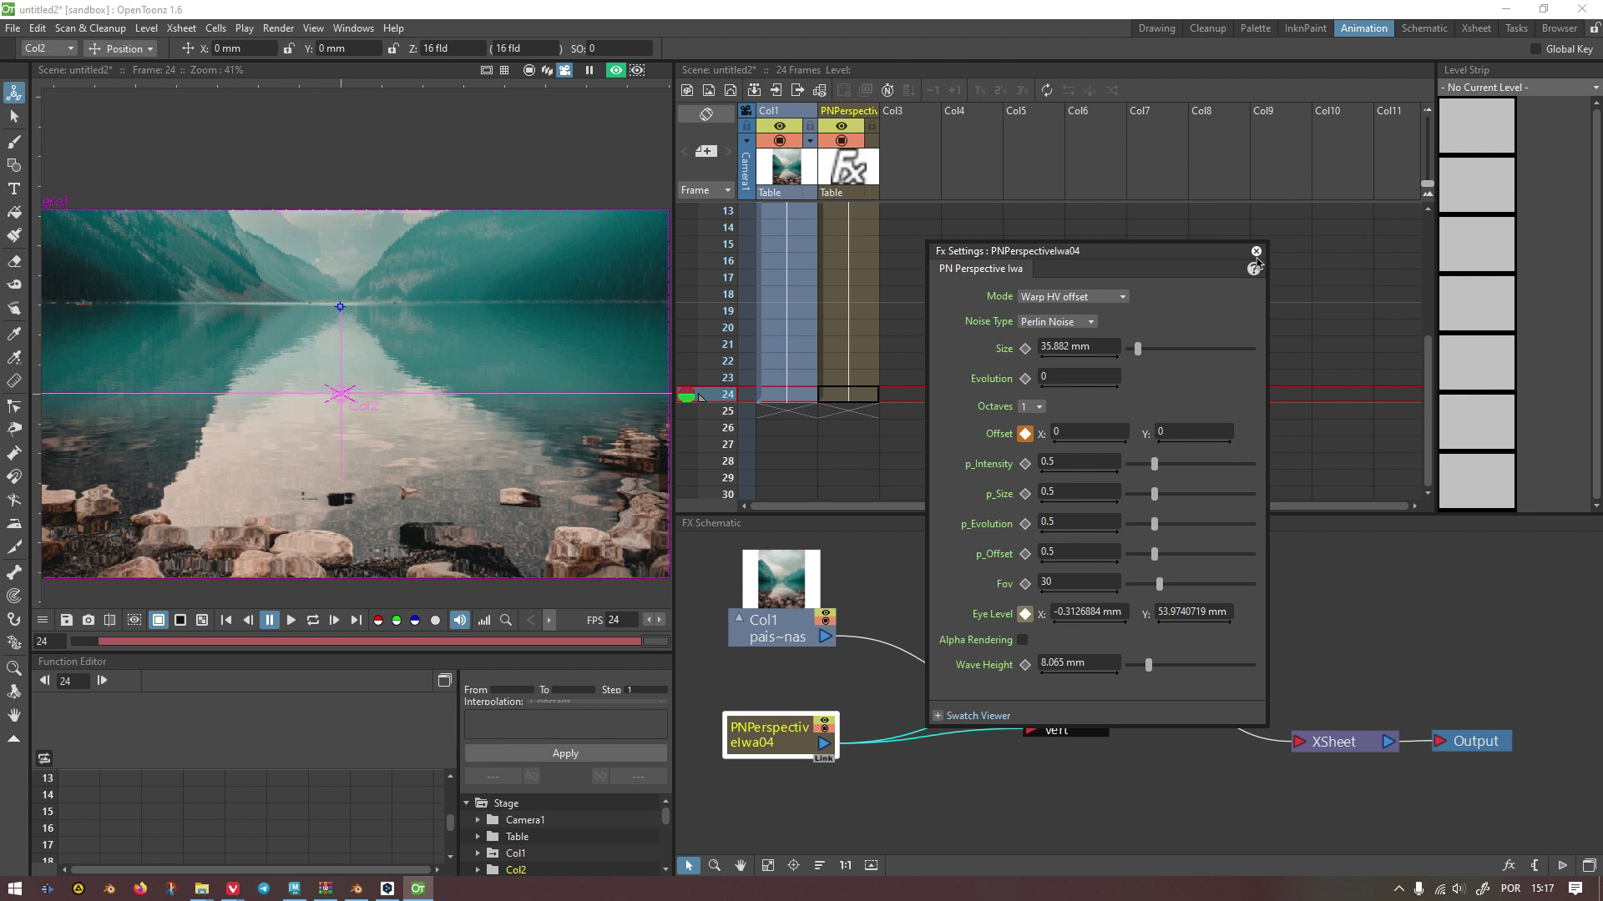
{"action": "left_click", "coordinate": [1256, 250]}
Step: Loop the playback with the reversed noise offset, check the ripple's direction around the rocks, and go back to frame 1
{"action": "left_click", "coordinate": [291, 620]}
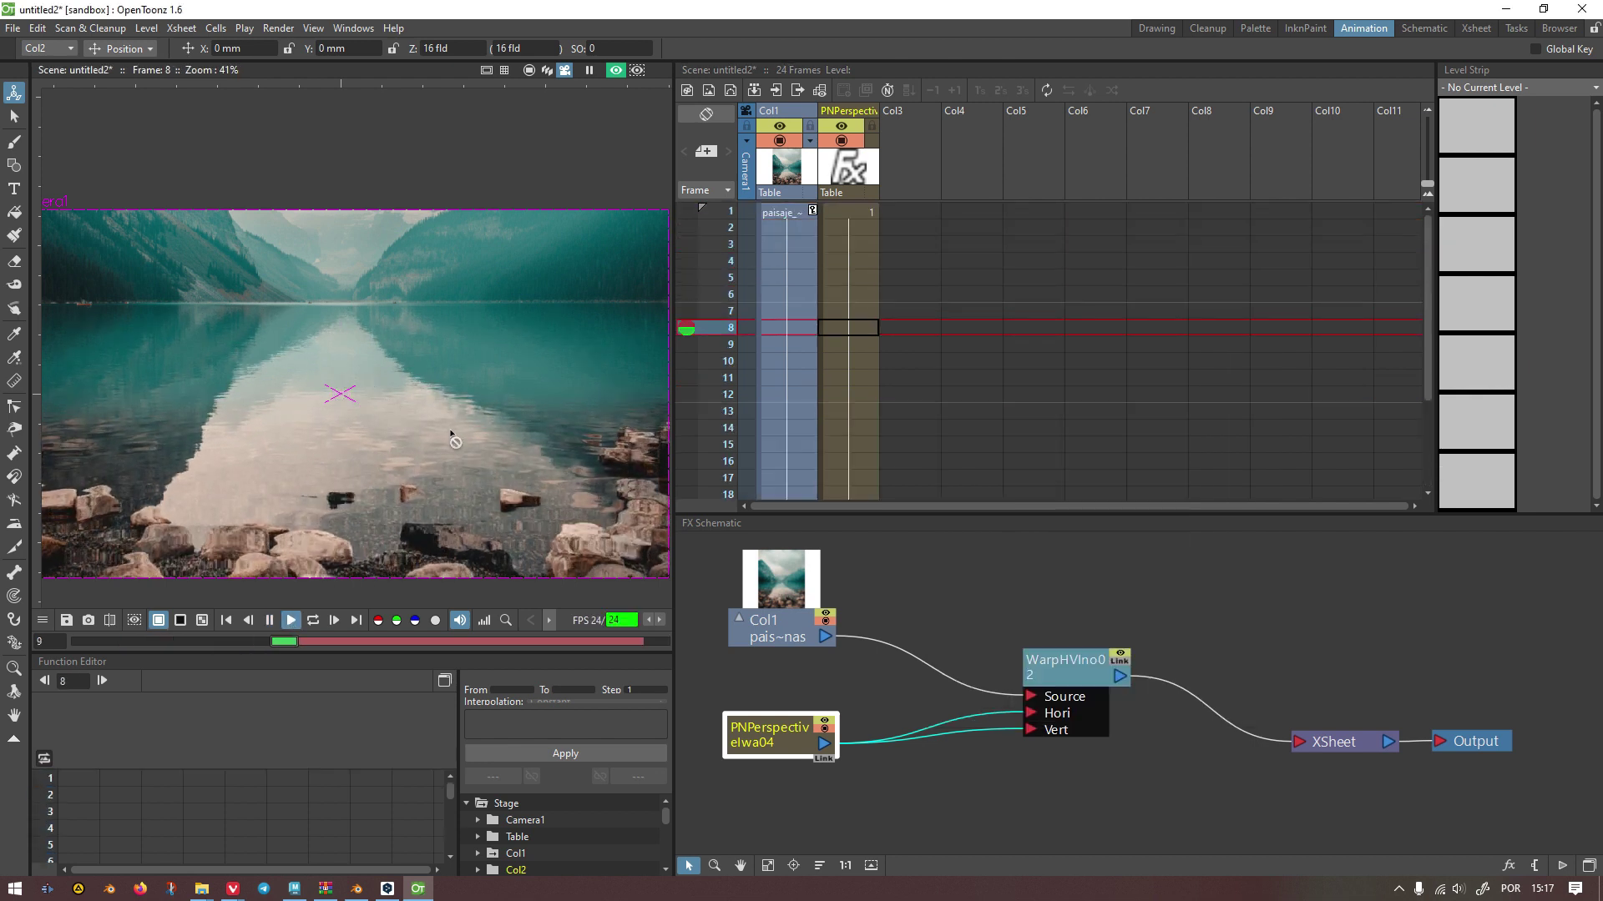
{"action": "scroll", "coordinate": [523, 547], "scroll_direction": "up", "scroll_amount": 1}
{"action": "scroll", "coordinate": [377, 455], "scroll_direction": "up", "scroll_amount": 5}
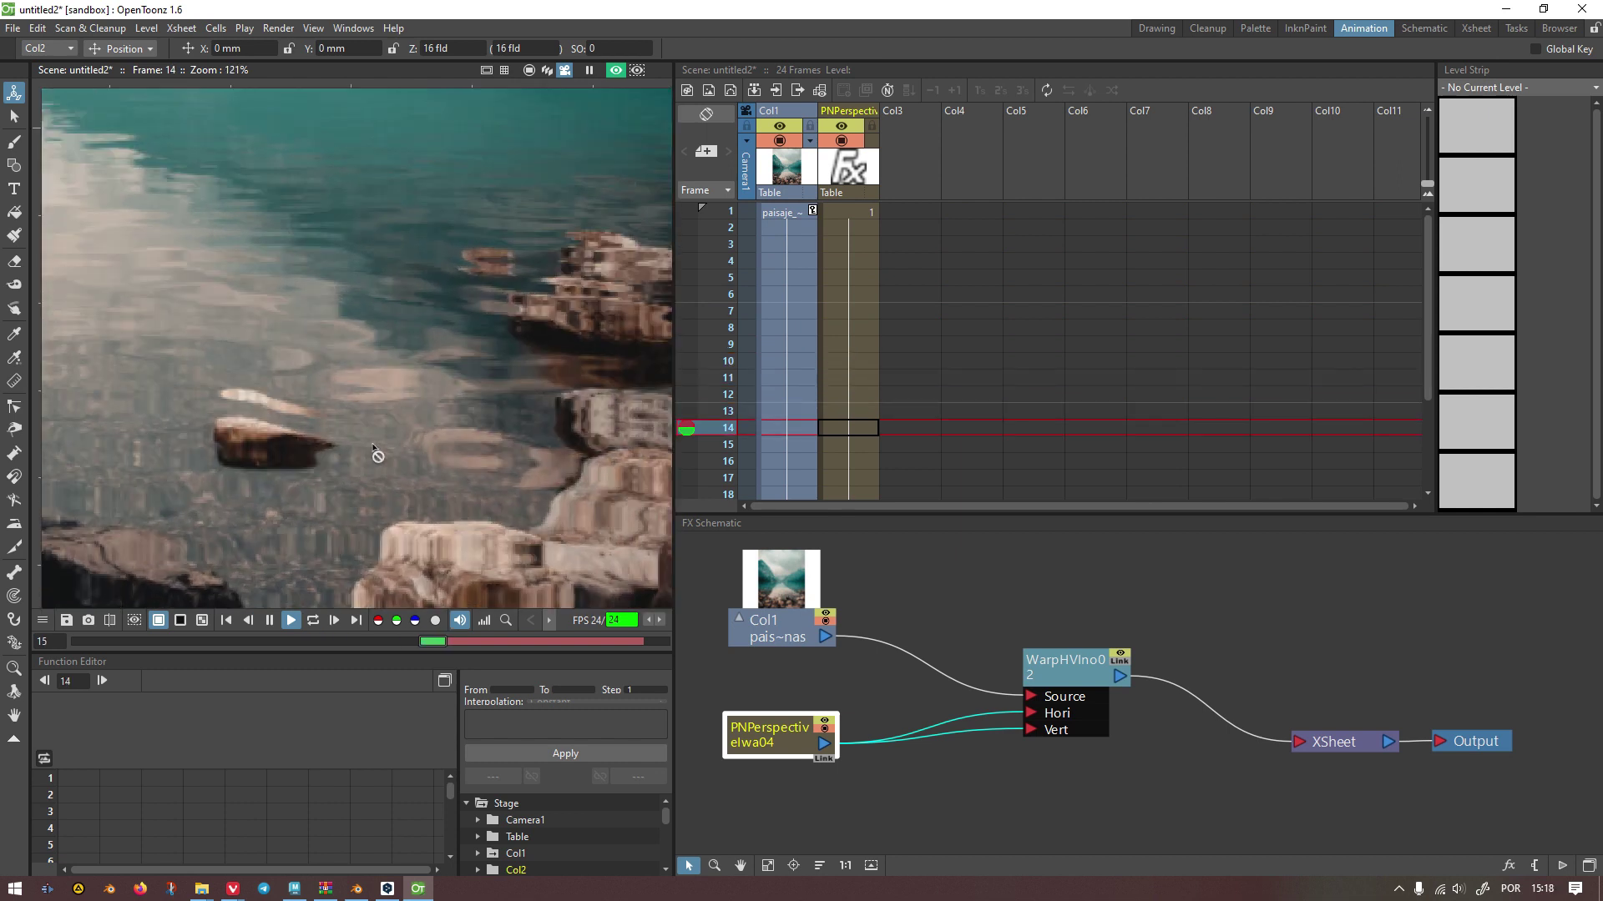
{"action": "scroll", "coordinate": [378, 452], "scroll_direction": "down", "scroll_amount": 1}
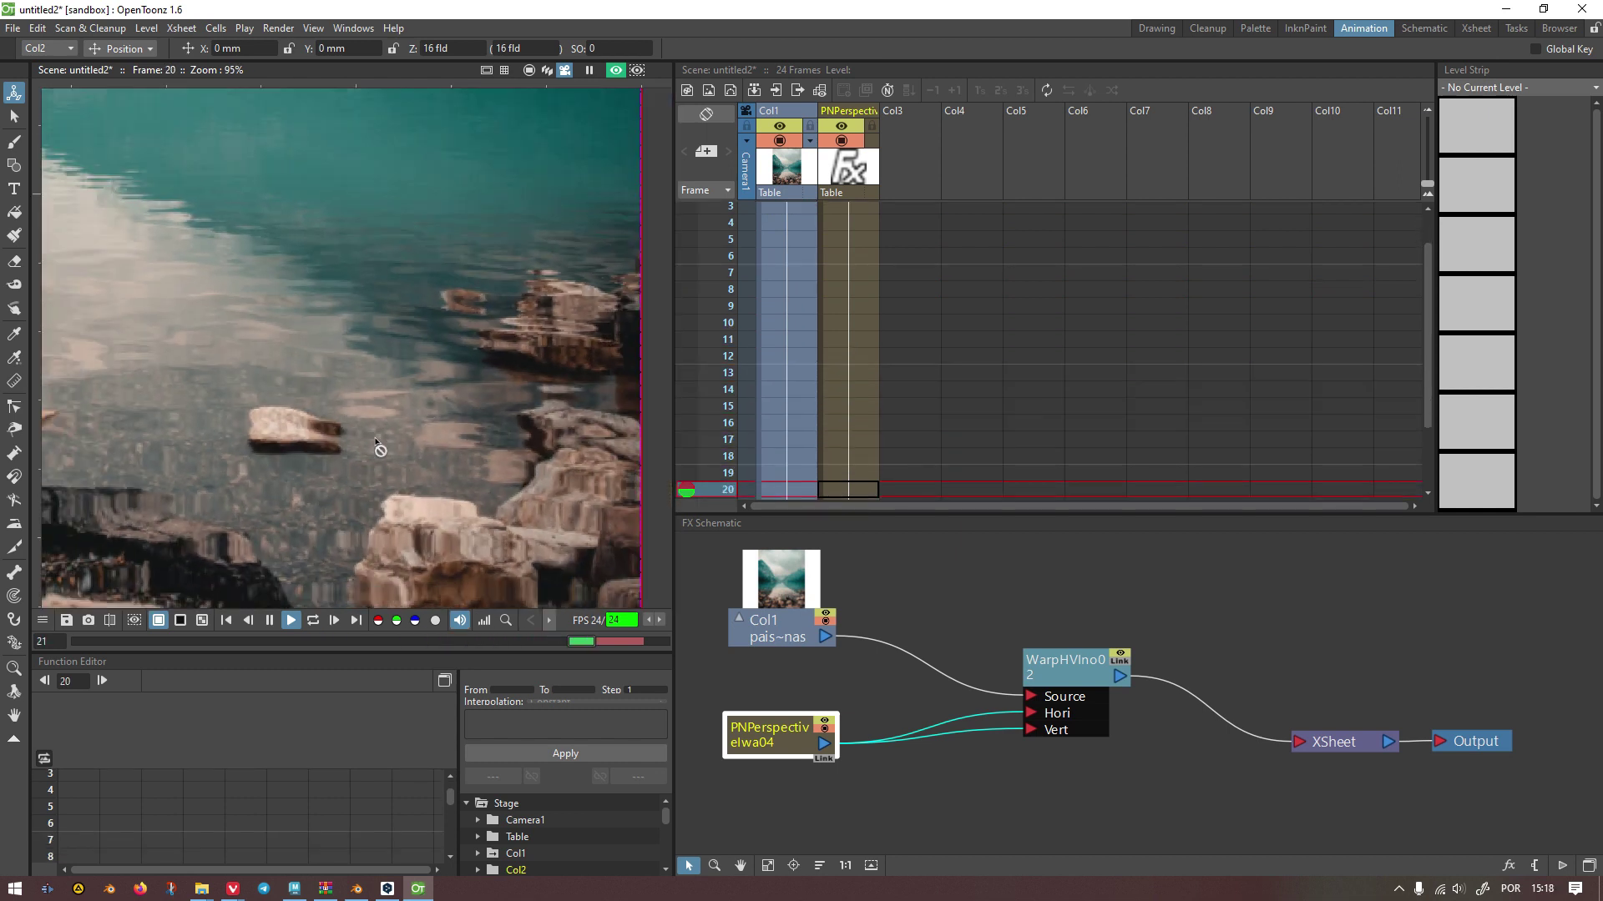
{"action": "key", "text": "l"}
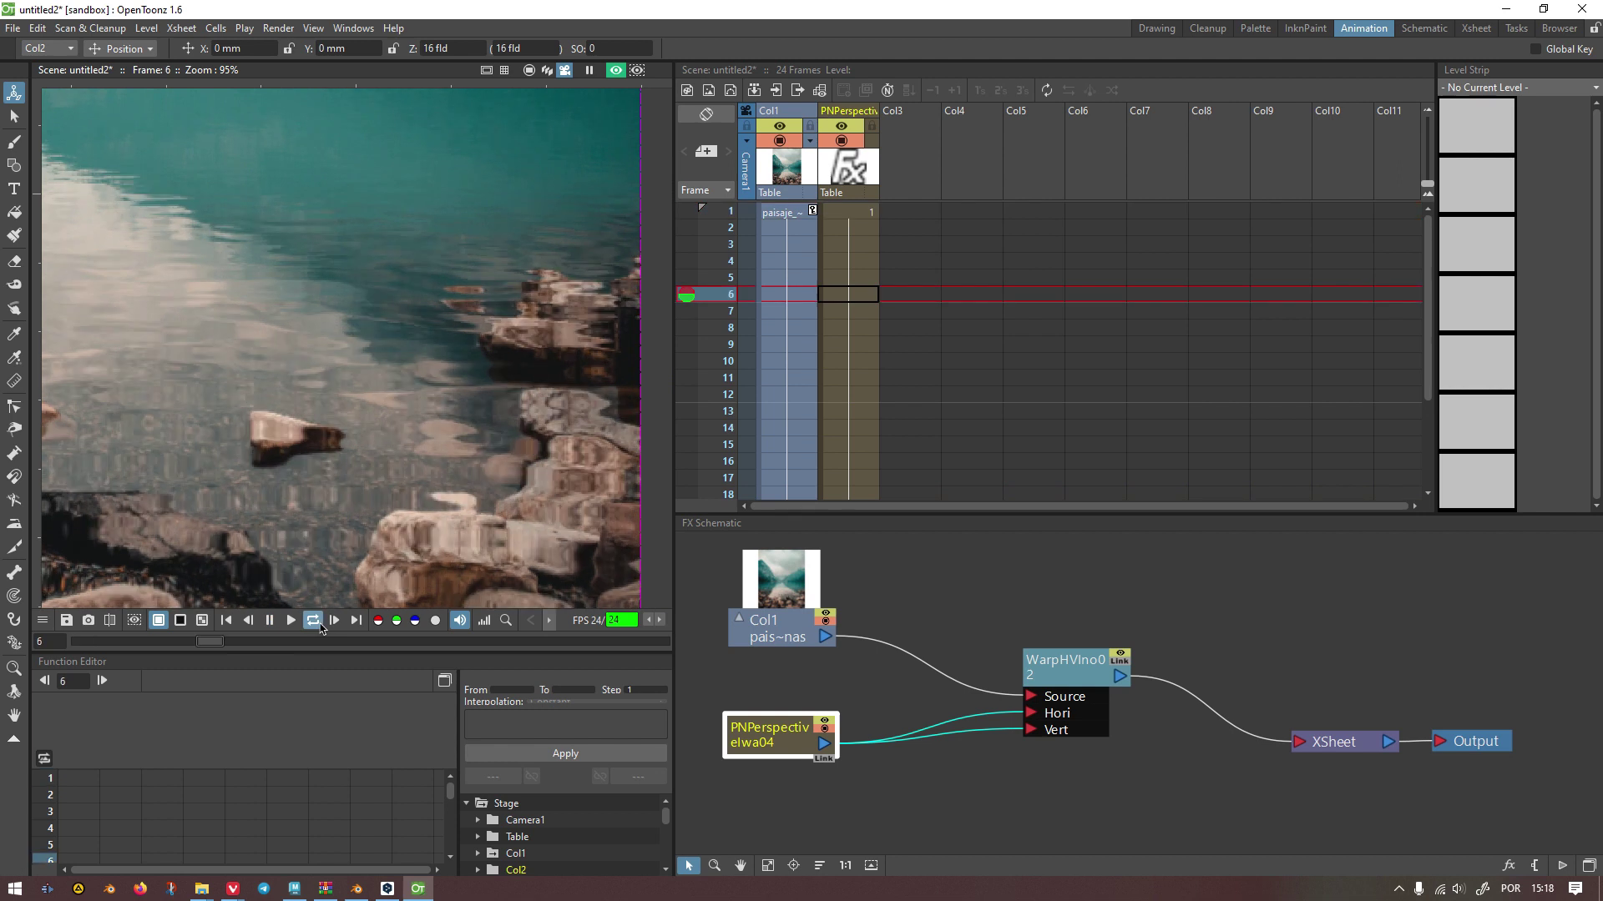
{"action": "scroll", "coordinate": [351, 558], "scroll_direction": "down", "scroll_amount": 3}
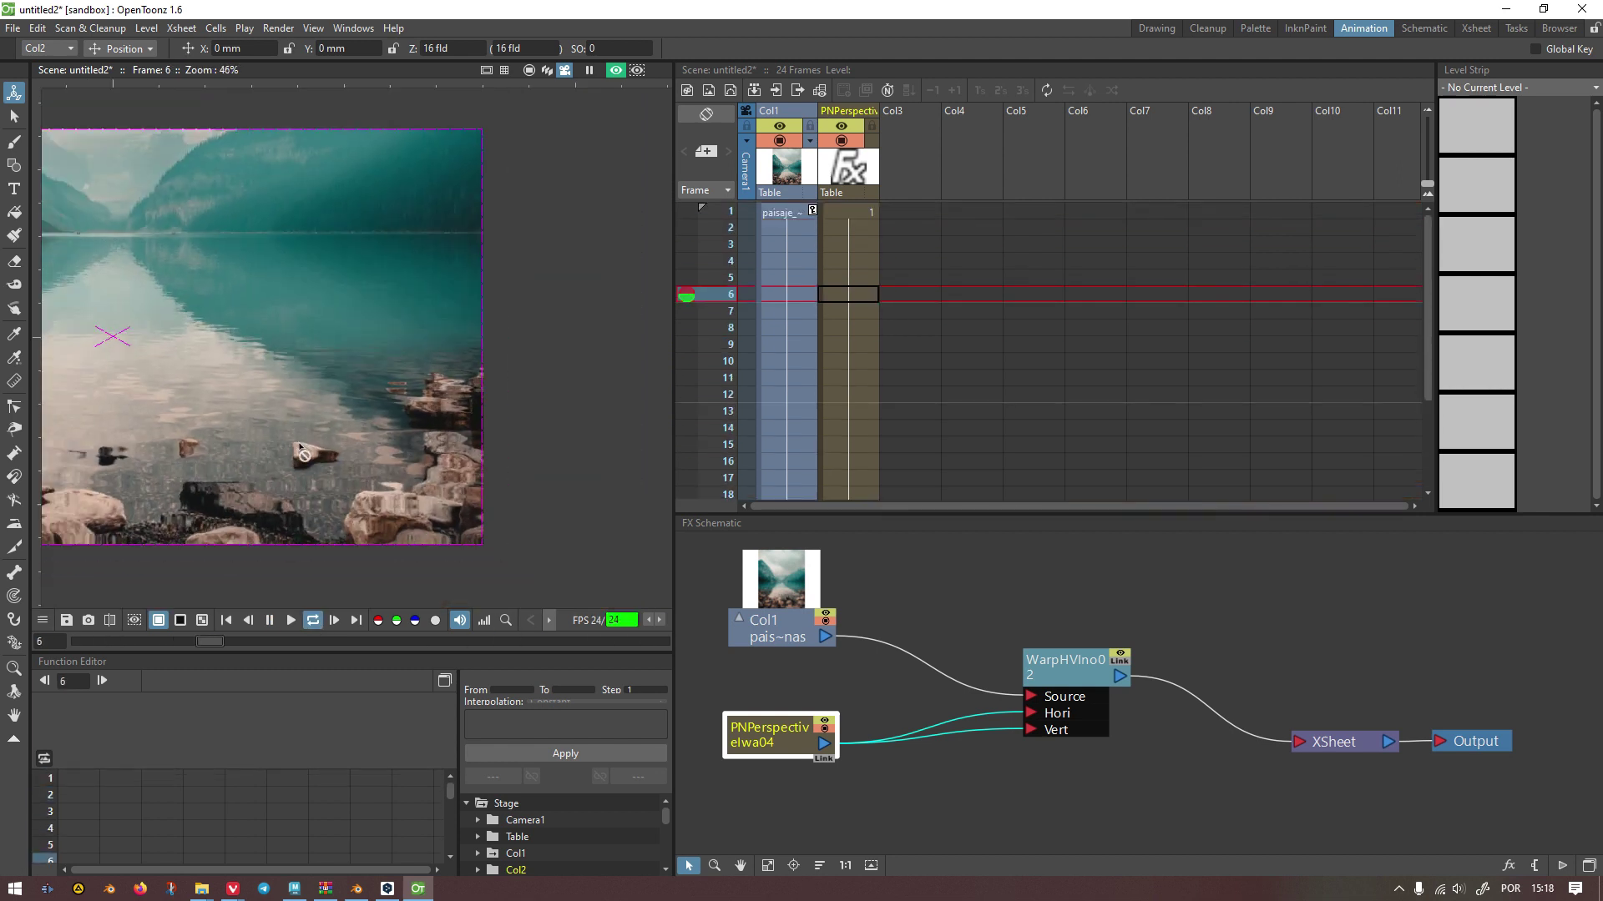
{"action": "left_click", "coordinate": [269, 619]}
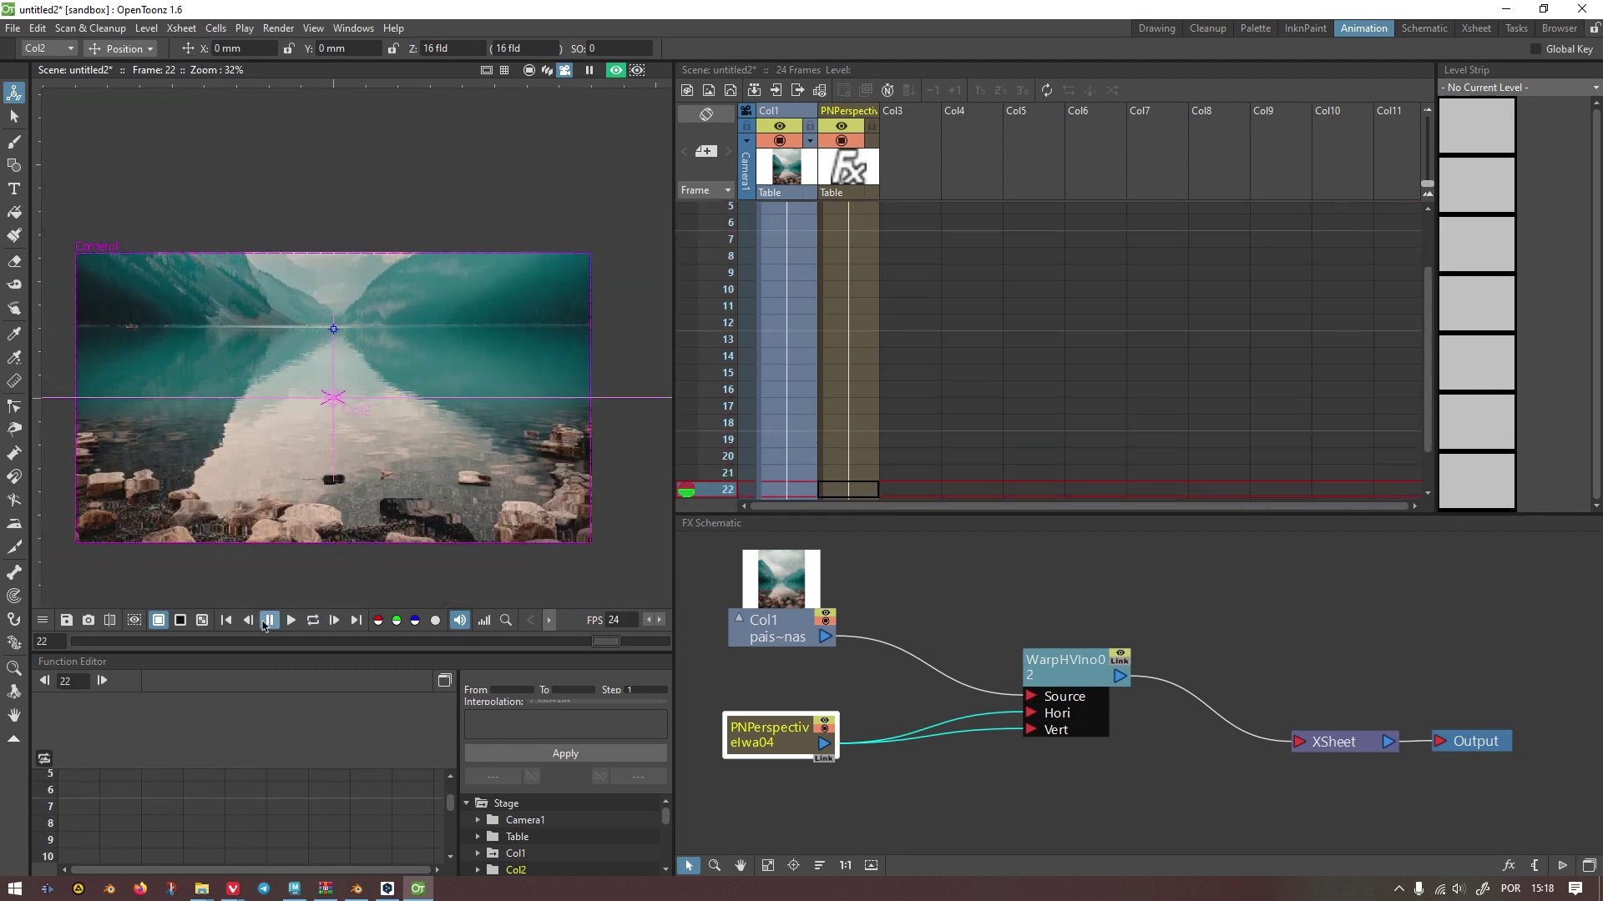
{"action": "left_click", "coordinate": [227, 620]}
{"action": "scroll", "coordinate": [624, 551], "scroll_direction": "up", "scroll_amount": 2}
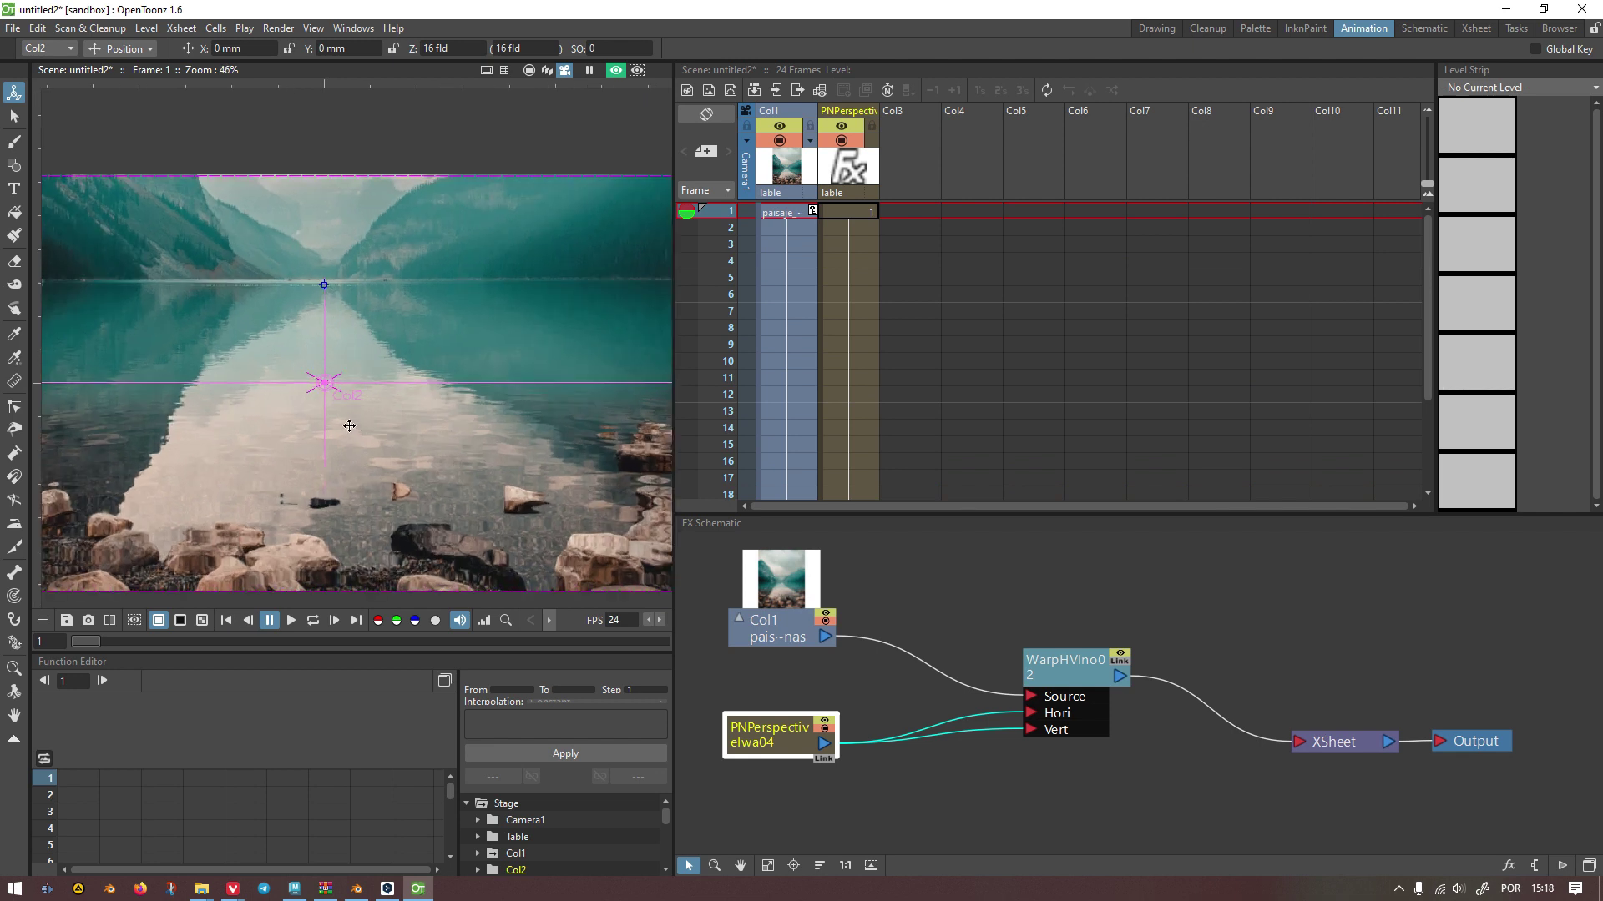
Step: Try the Fresnel reflectivity mode on the existing PN Perspective noise, and switch it back to Warp HV offset
{"action": "left_click_drag", "start_coordinate": [927, 641], "coordinate": [1022, 567]}
{"action": "left_click_drag", "start_coordinate": [887, 660], "coordinate": [888, 641]}
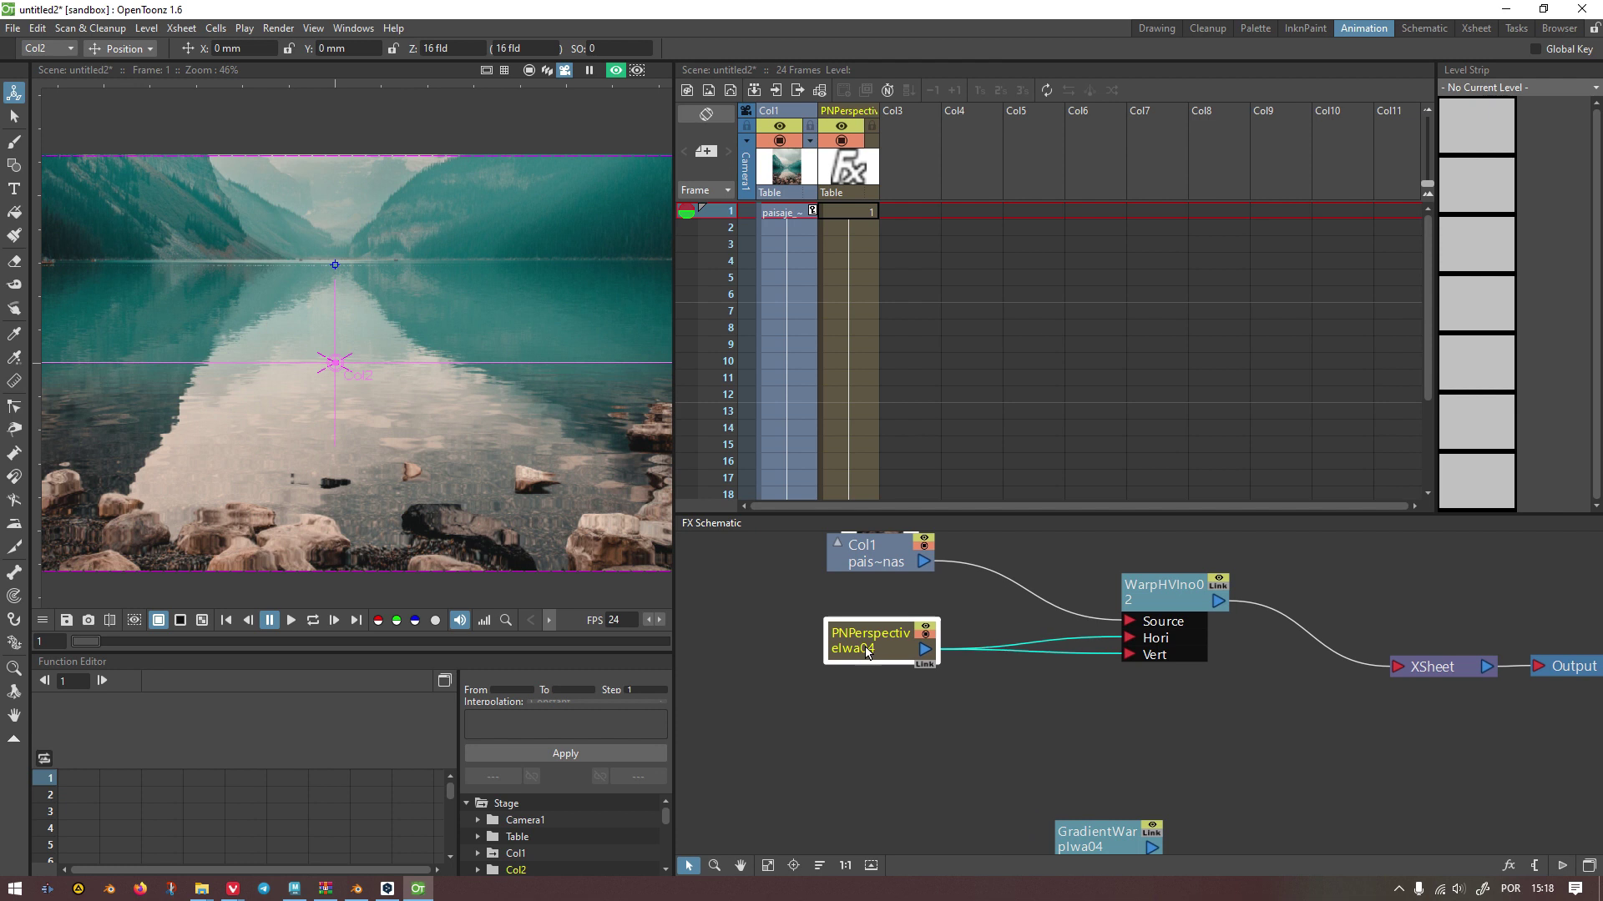
{"action": "double_click", "coordinate": [888, 641]}
{"action": "left_click", "coordinate": [1071, 297]}
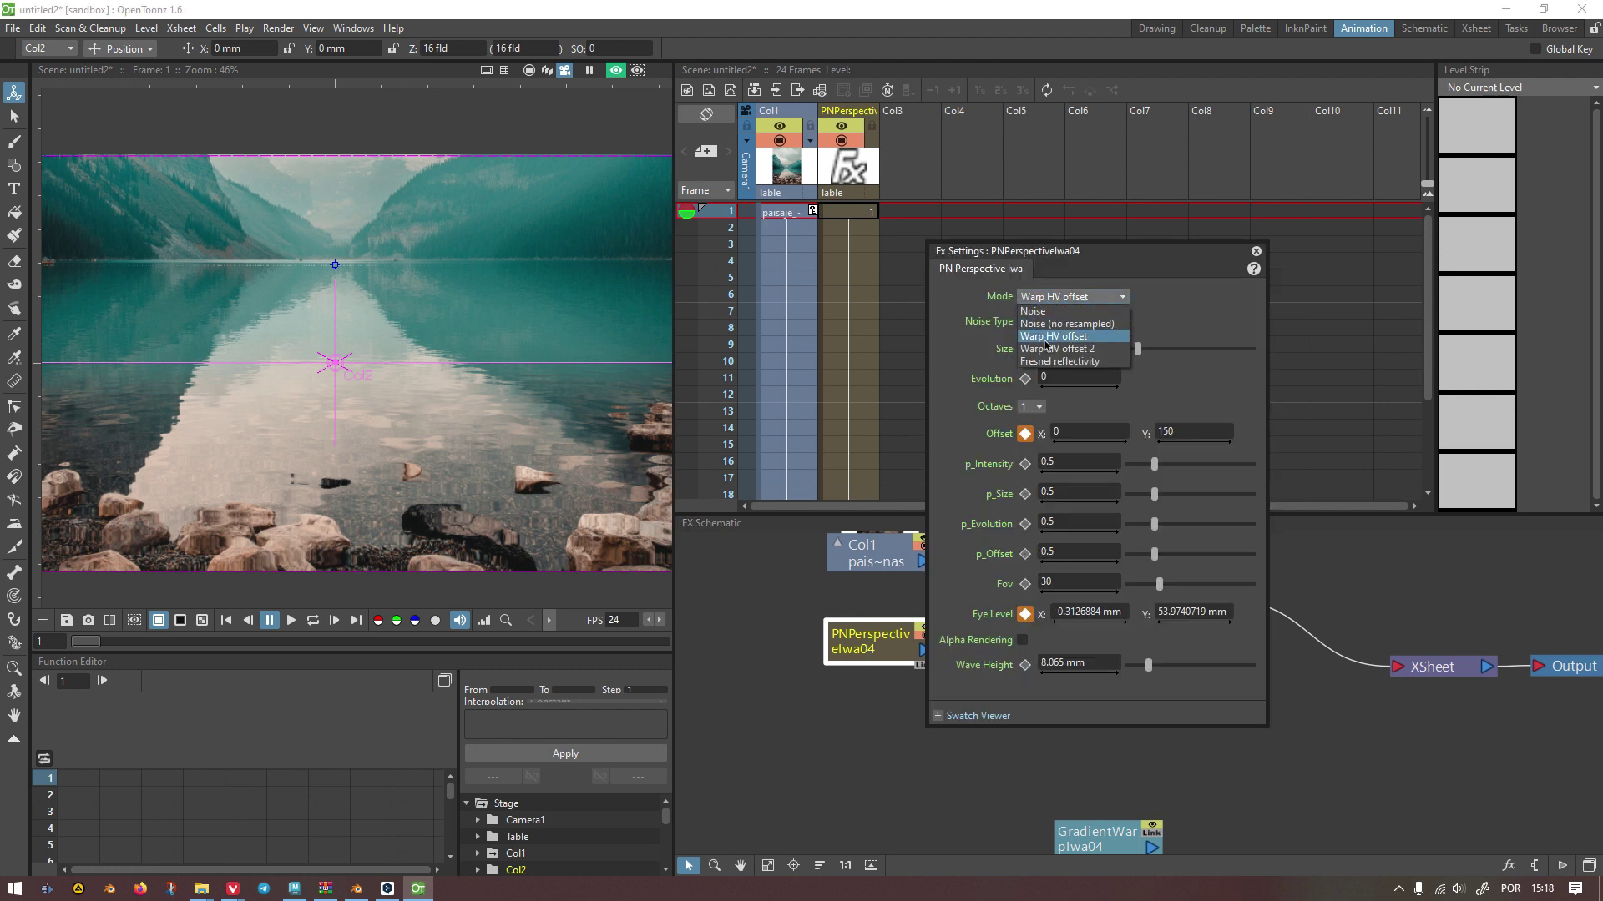
{"action": "left_click", "coordinate": [1049, 361]}
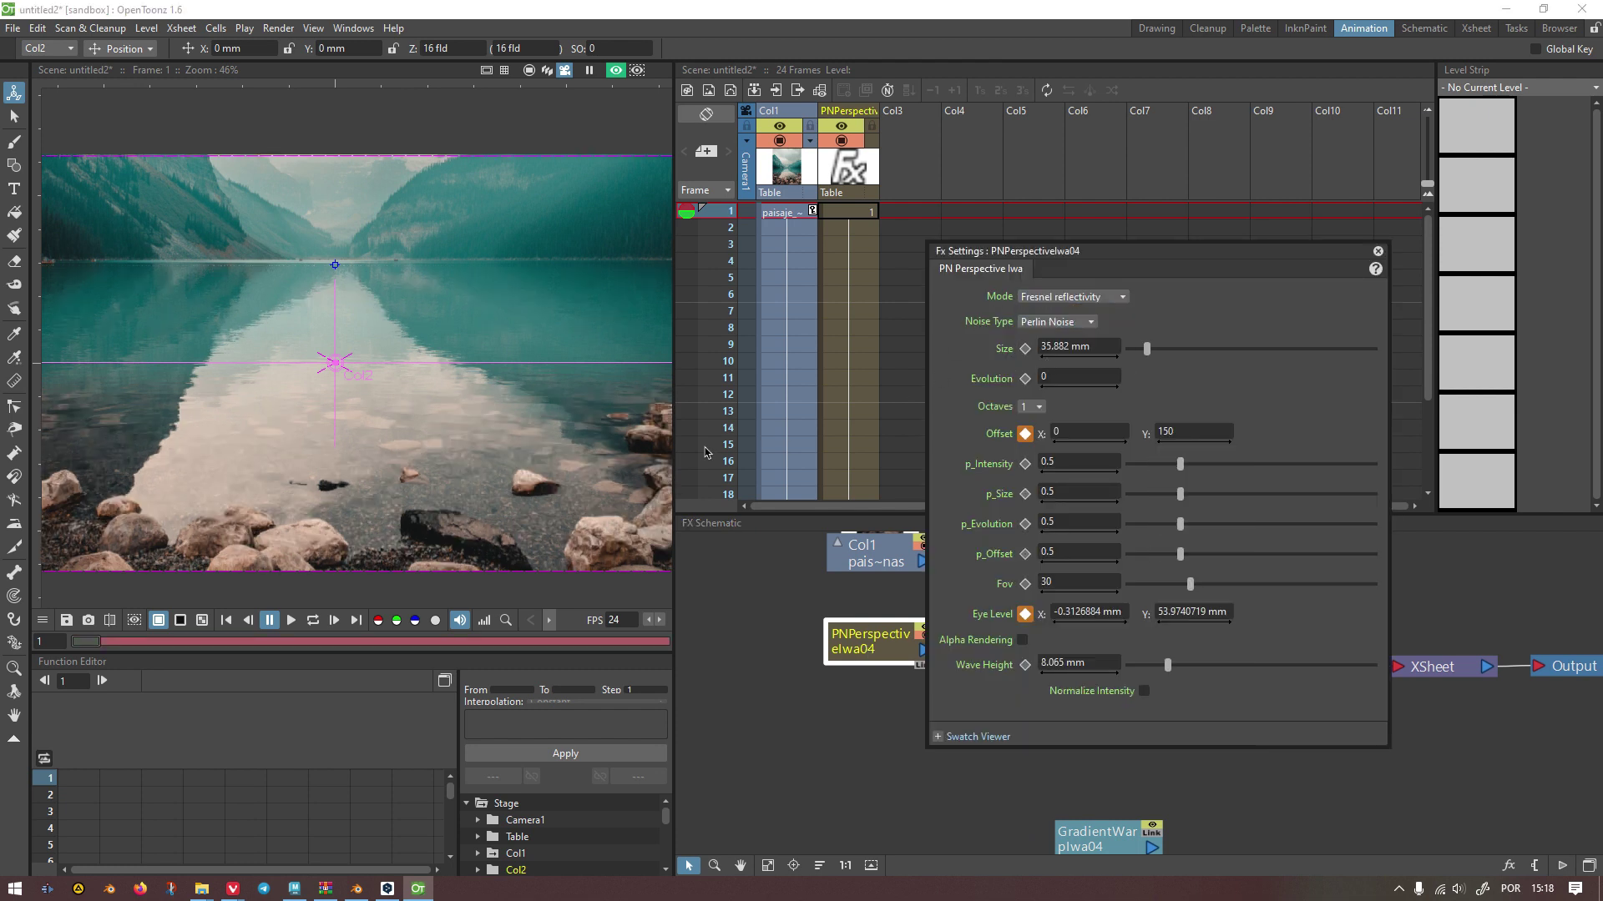
{"action": "left_click", "coordinate": [1071, 297]}
{"action": "left_click", "coordinate": [1053, 336]}
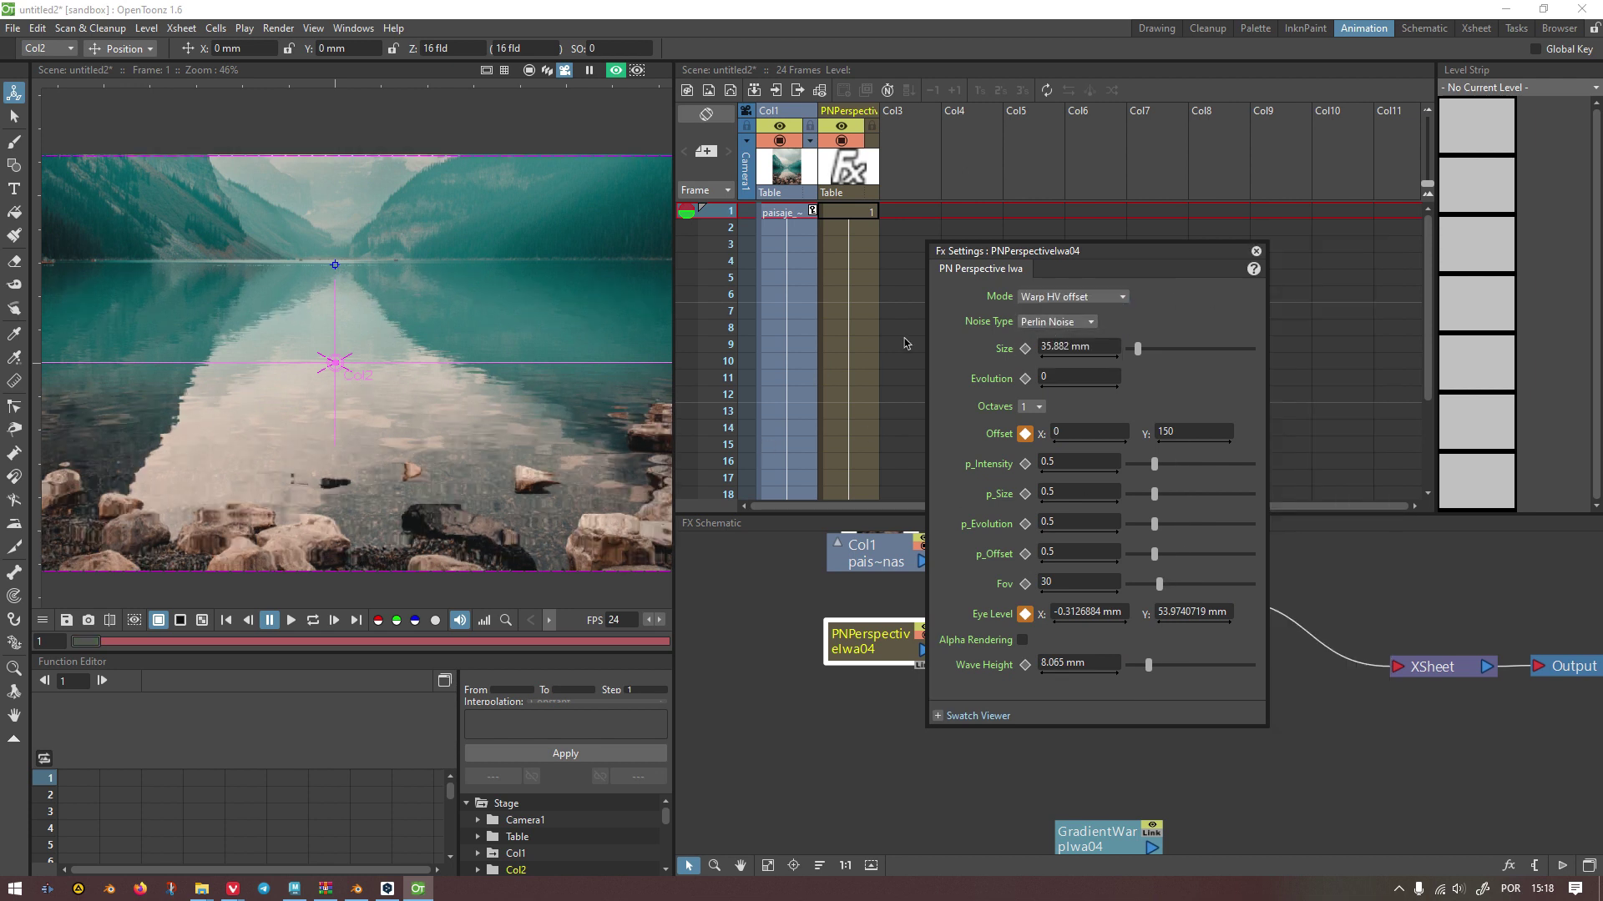
Step: Duplicate the PN Perspective Iwa noise node and place the copy just below the original in the FX schematic
{"action": "left_click_drag", "start_coordinate": [1089, 259], "coordinate": [1164, 73]}
{"action": "left_click", "coordinate": [1159, 602]}
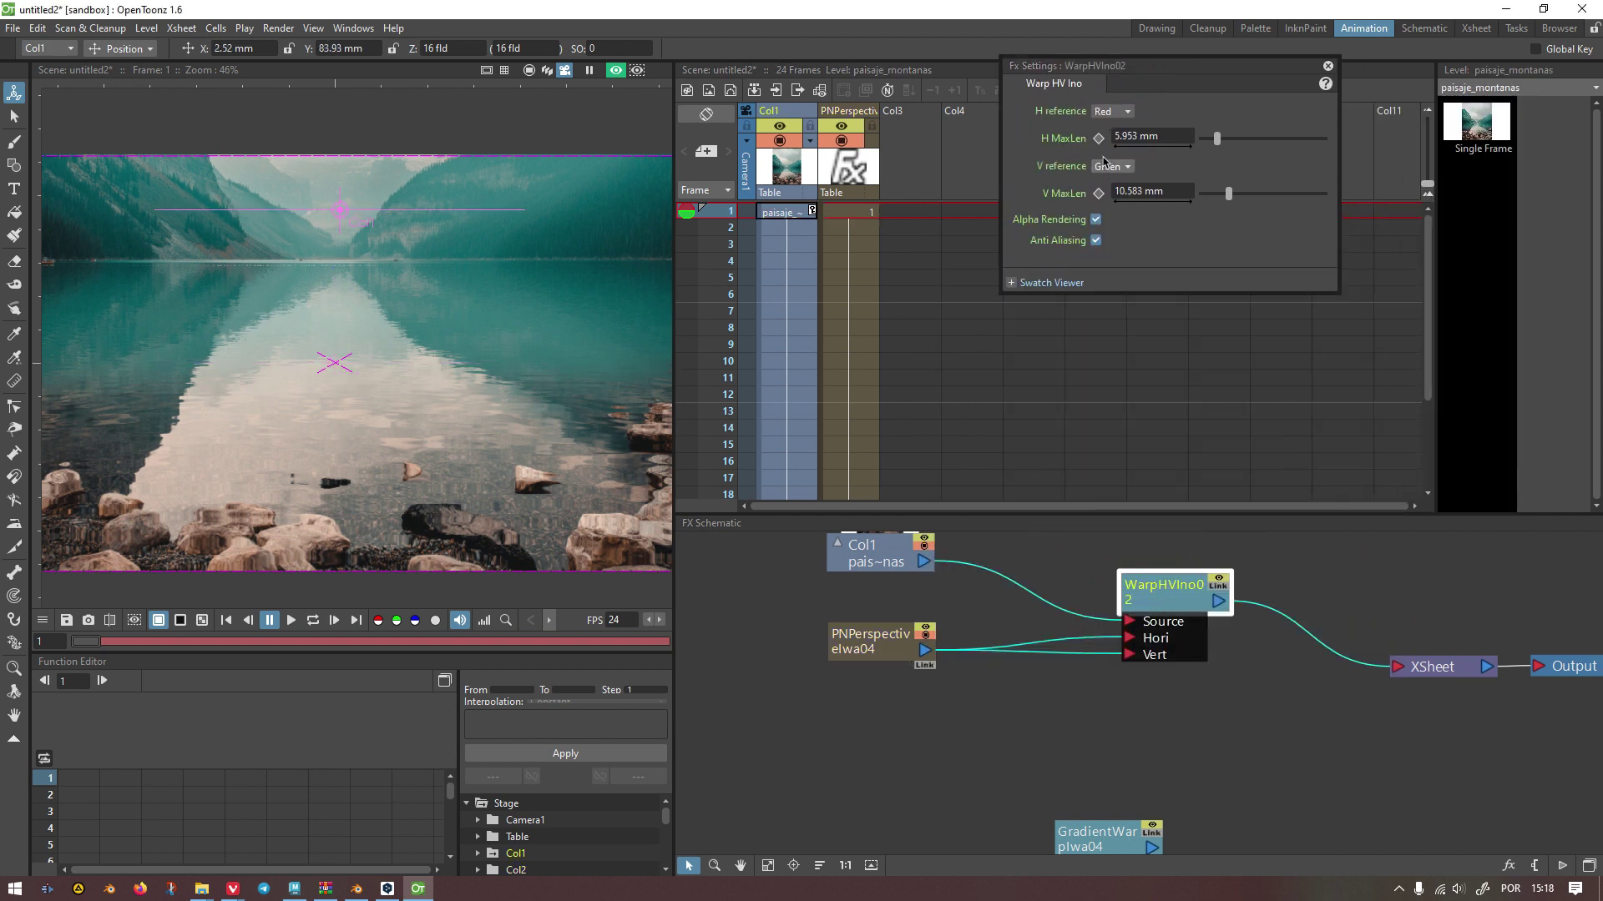
{"action": "left_click", "coordinate": [857, 643]}
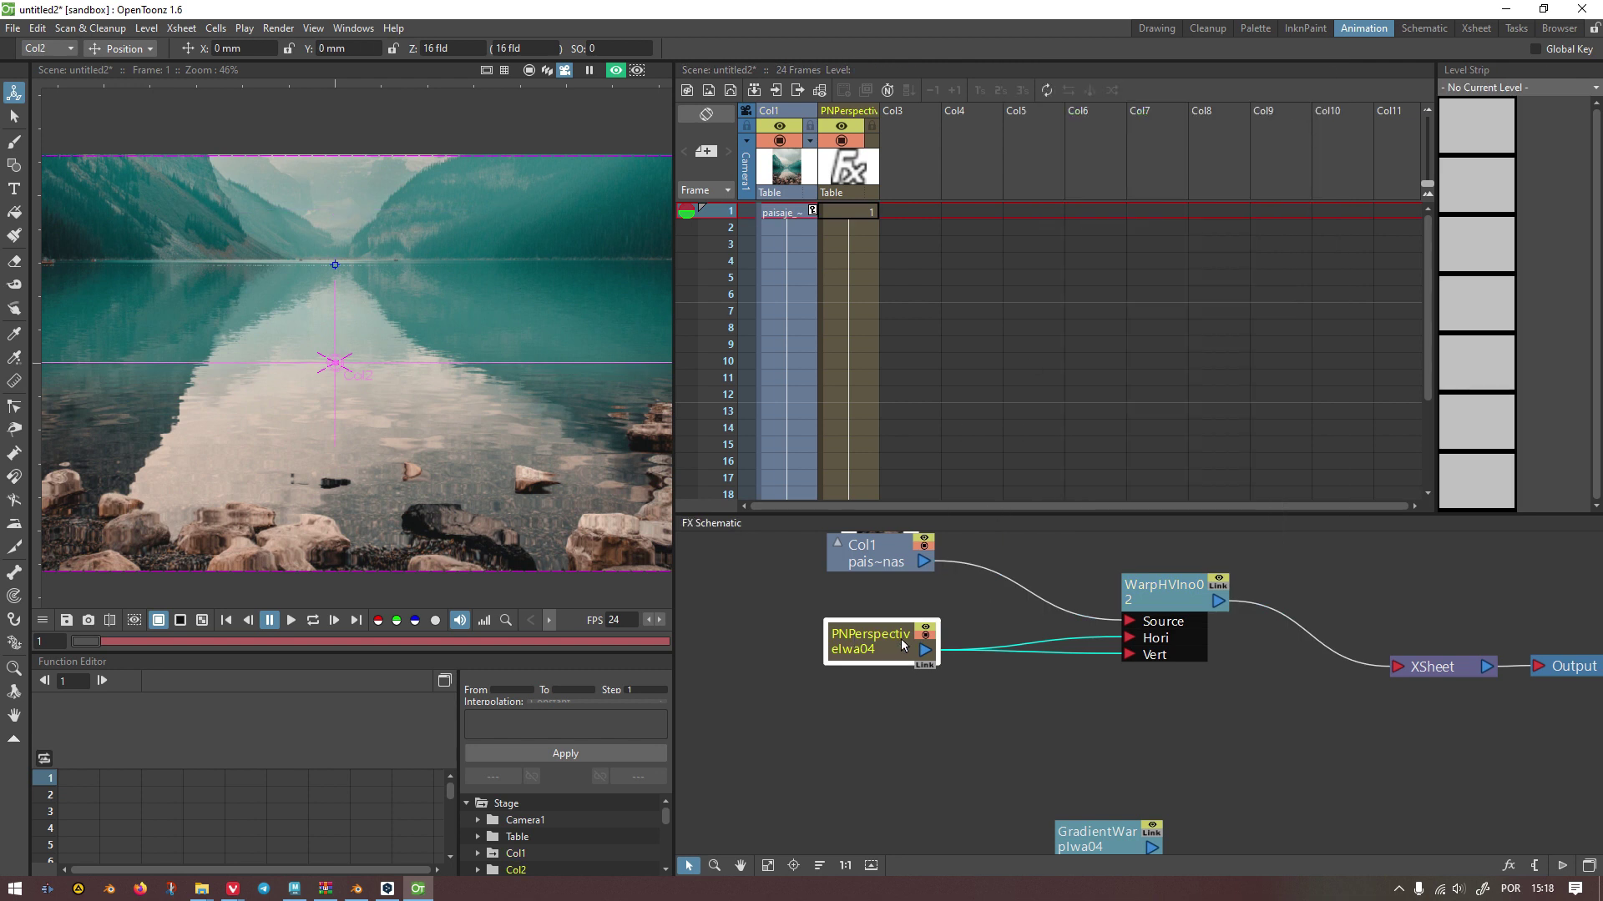
{"action": "left_click", "coordinate": [840, 704]}
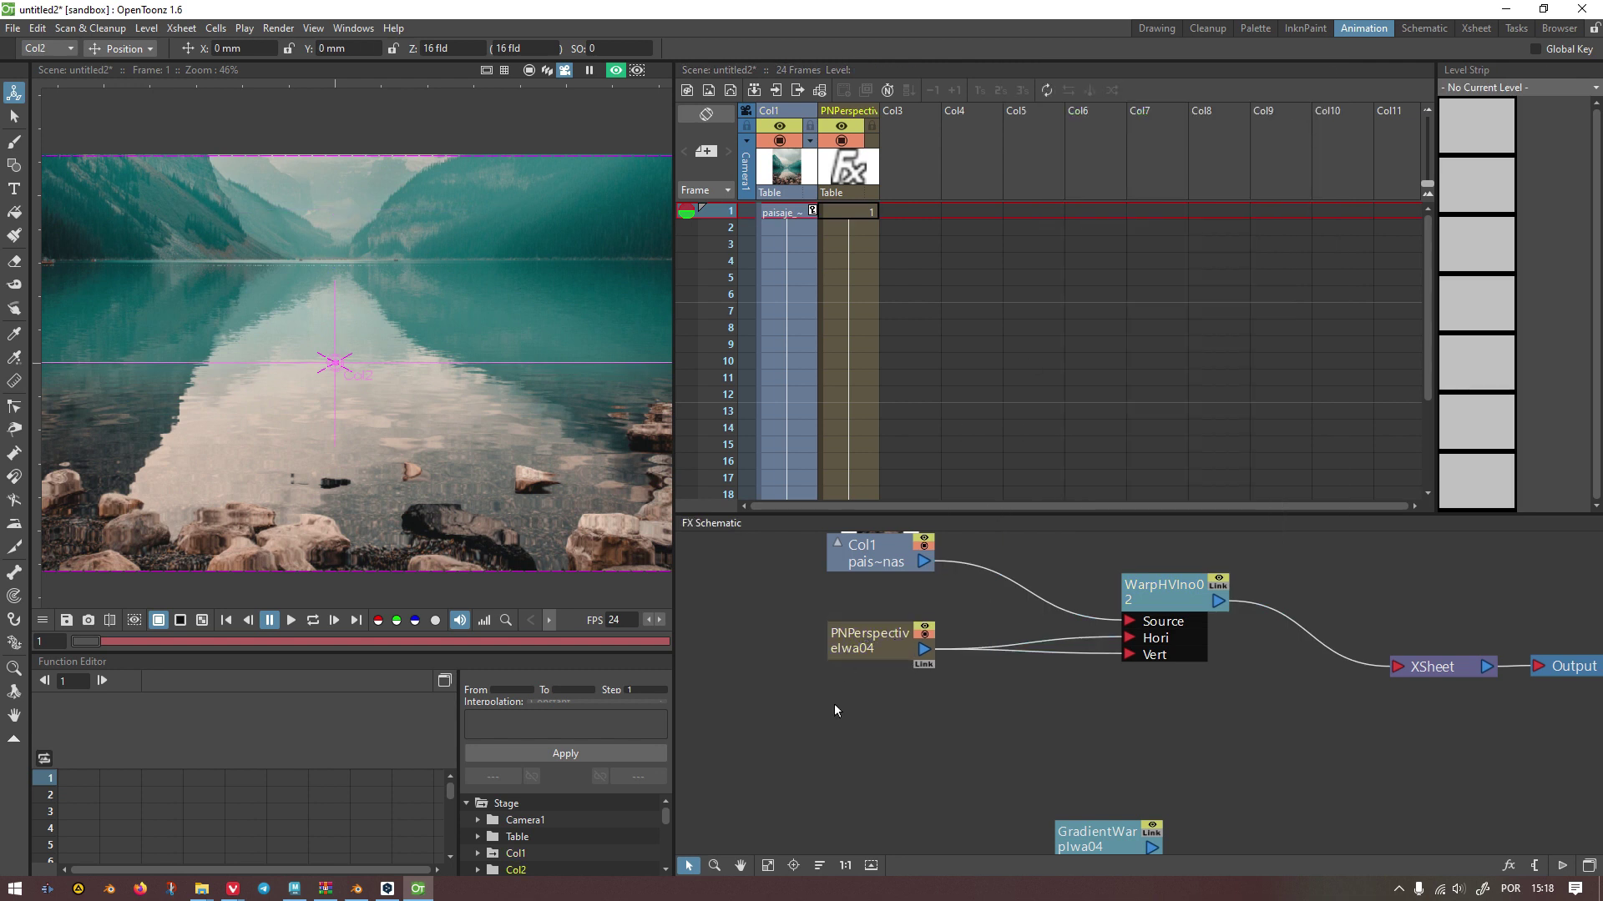
{"action": "key", "text": "ctrl+v"}
{"action": "left_click_drag", "start_coordinate": [851, 720], "coordinate": [843, 720]}
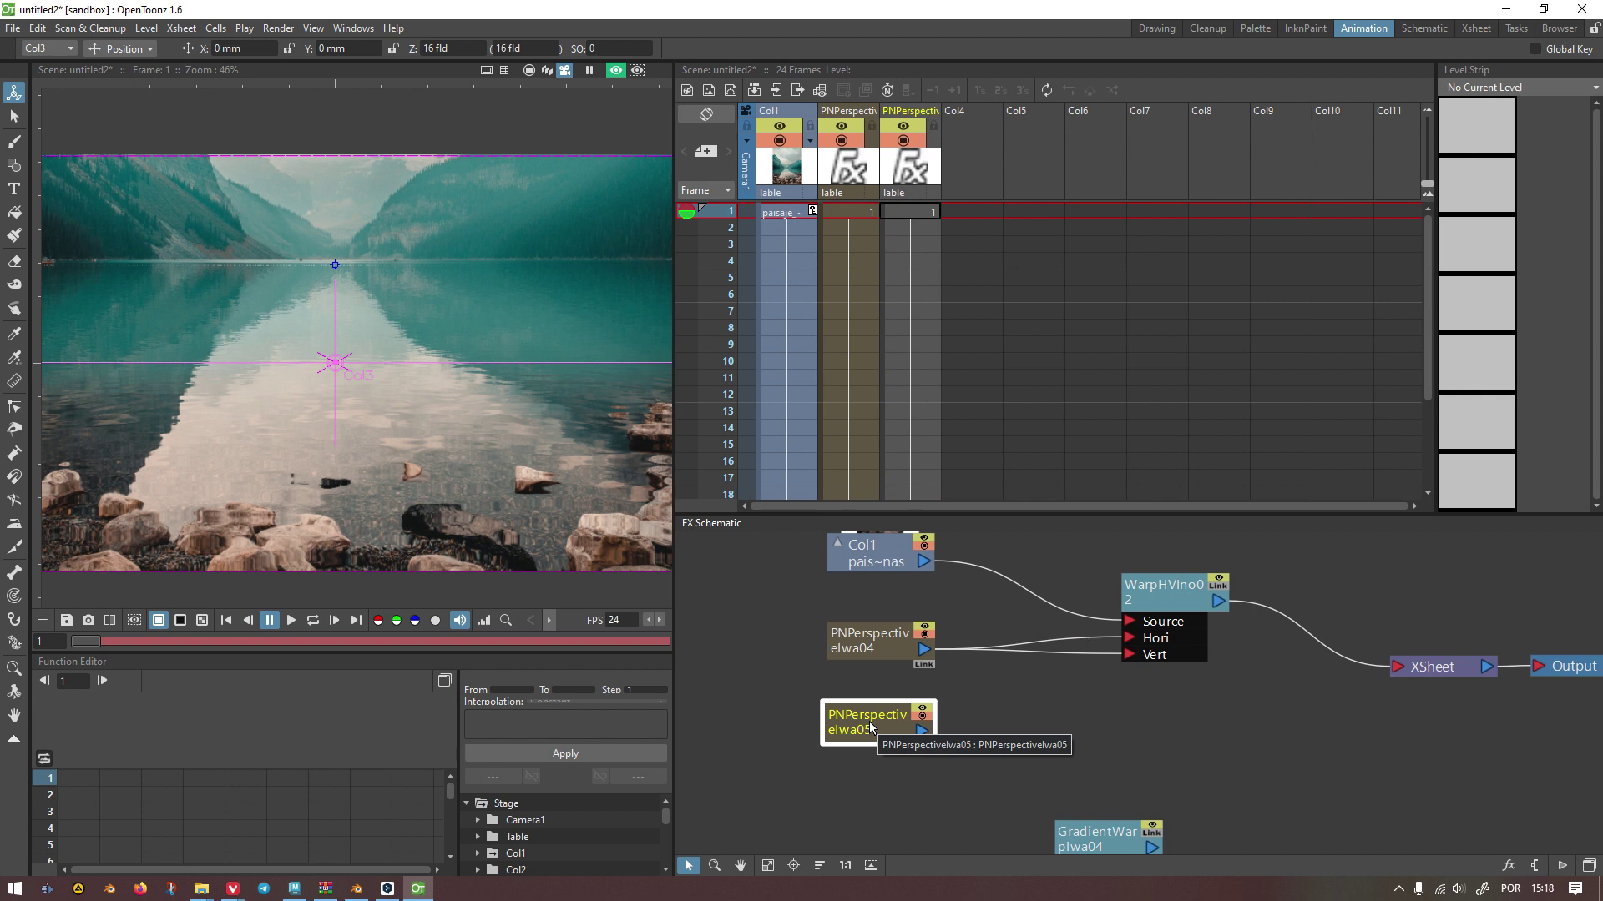
Step: Set the duplicated noise node's Mode to Fresnel reflectivity and enable Alpha Rendering
{"action": "double_click", "coordinate": [869, 721]}
{"action": "left_click", "coordinate": [1124, 116]}
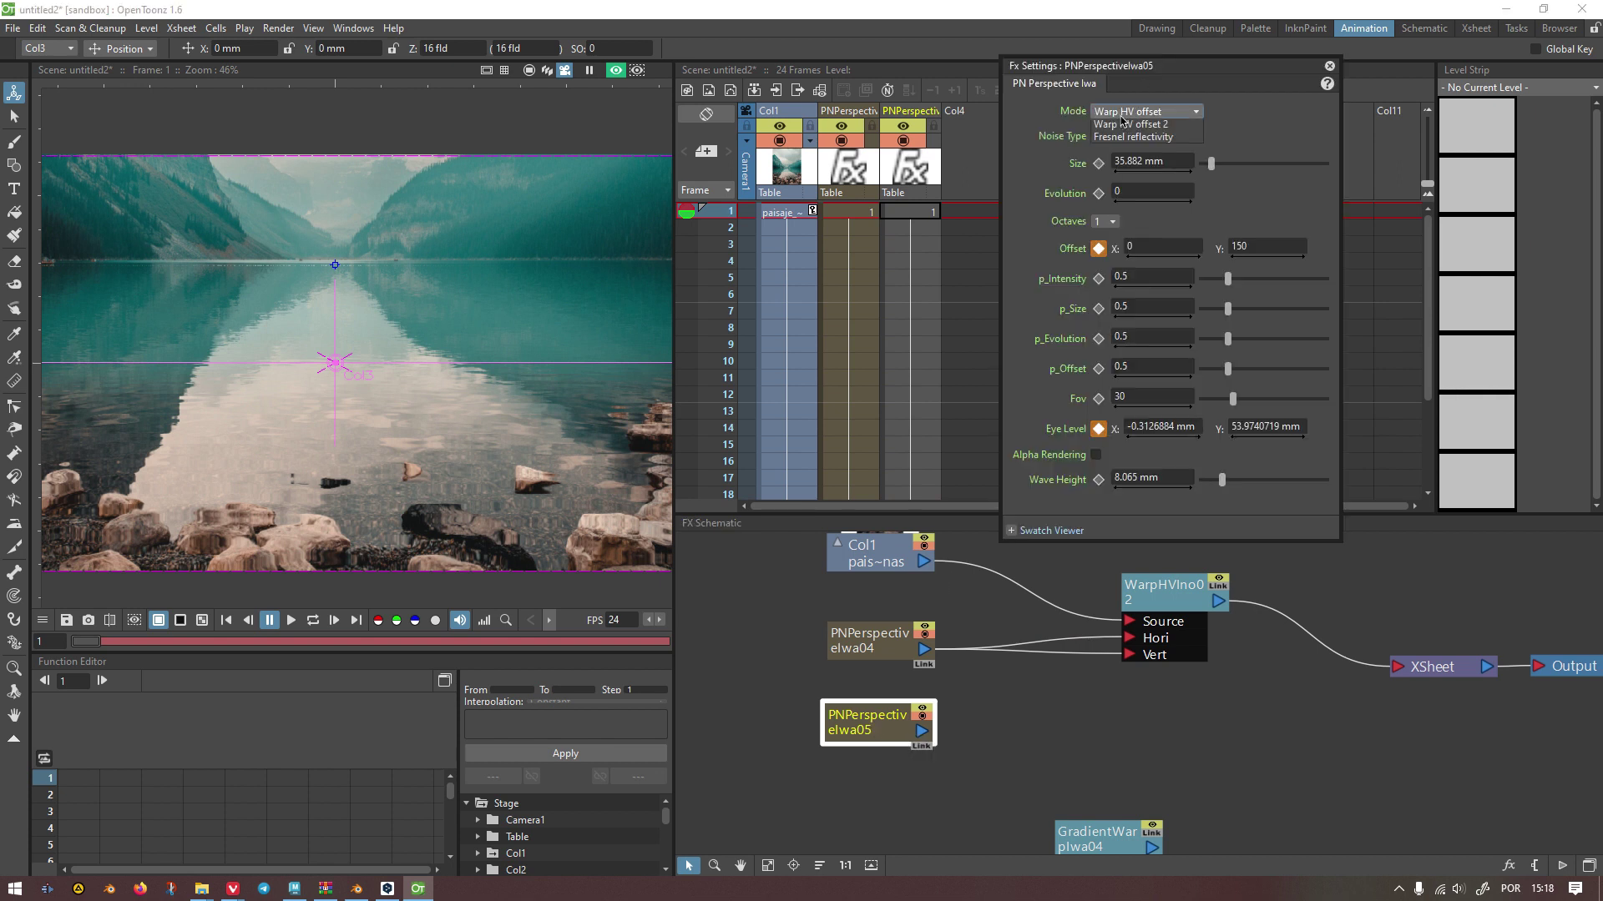
{"action": "left_click", "coordinate": [1116, 176]}
{"action": "left_click_drag", "start_coordinate": [1167, 71], "coordinate": [851, 45]}
{"action": "left_click", "coordinate": [780, 429]}
Step: Place the Fresnel noise node above the WarpHVIno node, connect its output to the XSheet node, and select its column
{"action": "left_click_drag", "start_coordinate": [940, 746], "coordinate": [1145, 719]}
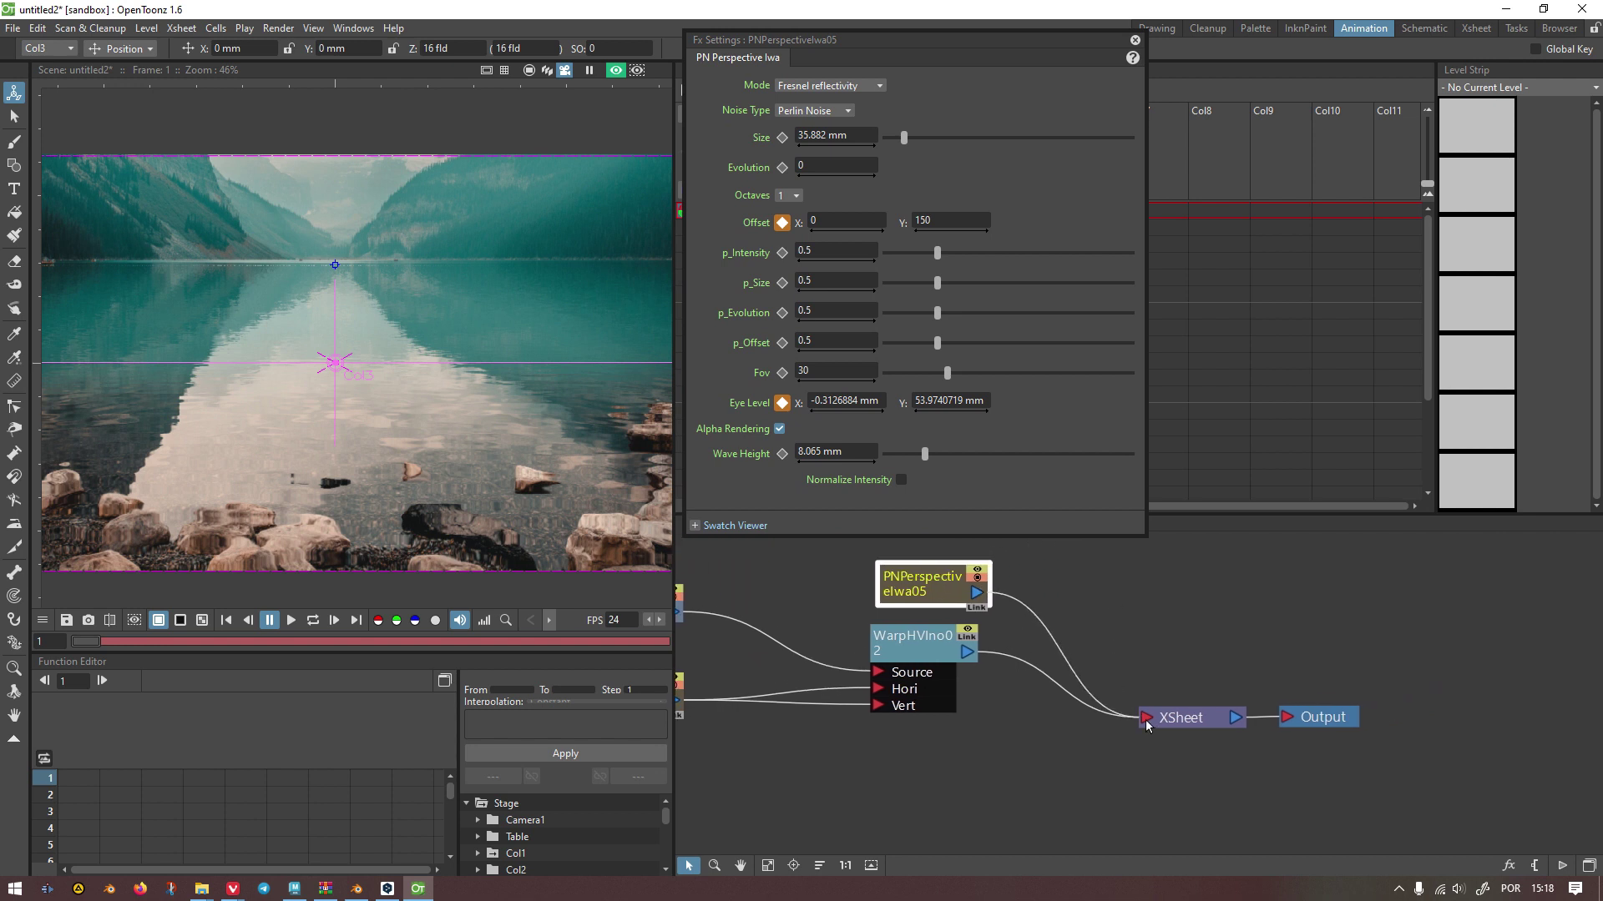
{"action": "scroll", "coordinate": [999, 713], "scroll_direction": "down", "scroll_amount": 1}
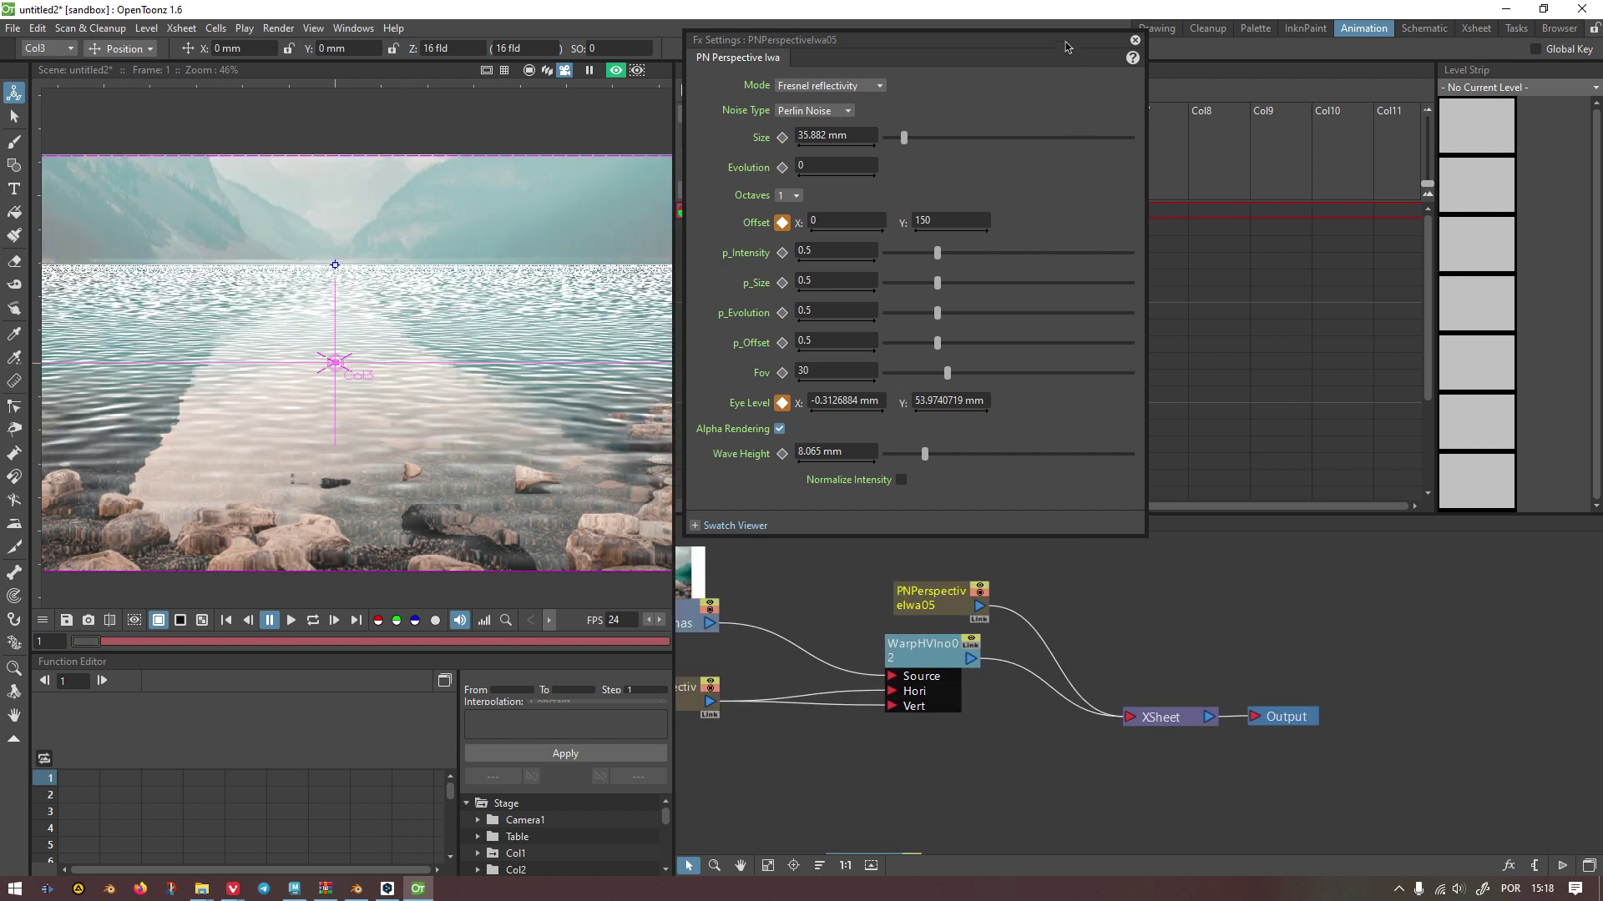
{"action": "left_click_drag", "start_coordinate": [1065, 47], "coordinate": [1430, 355]}
{"action": "left_click", "coordinate": [903, 178]}
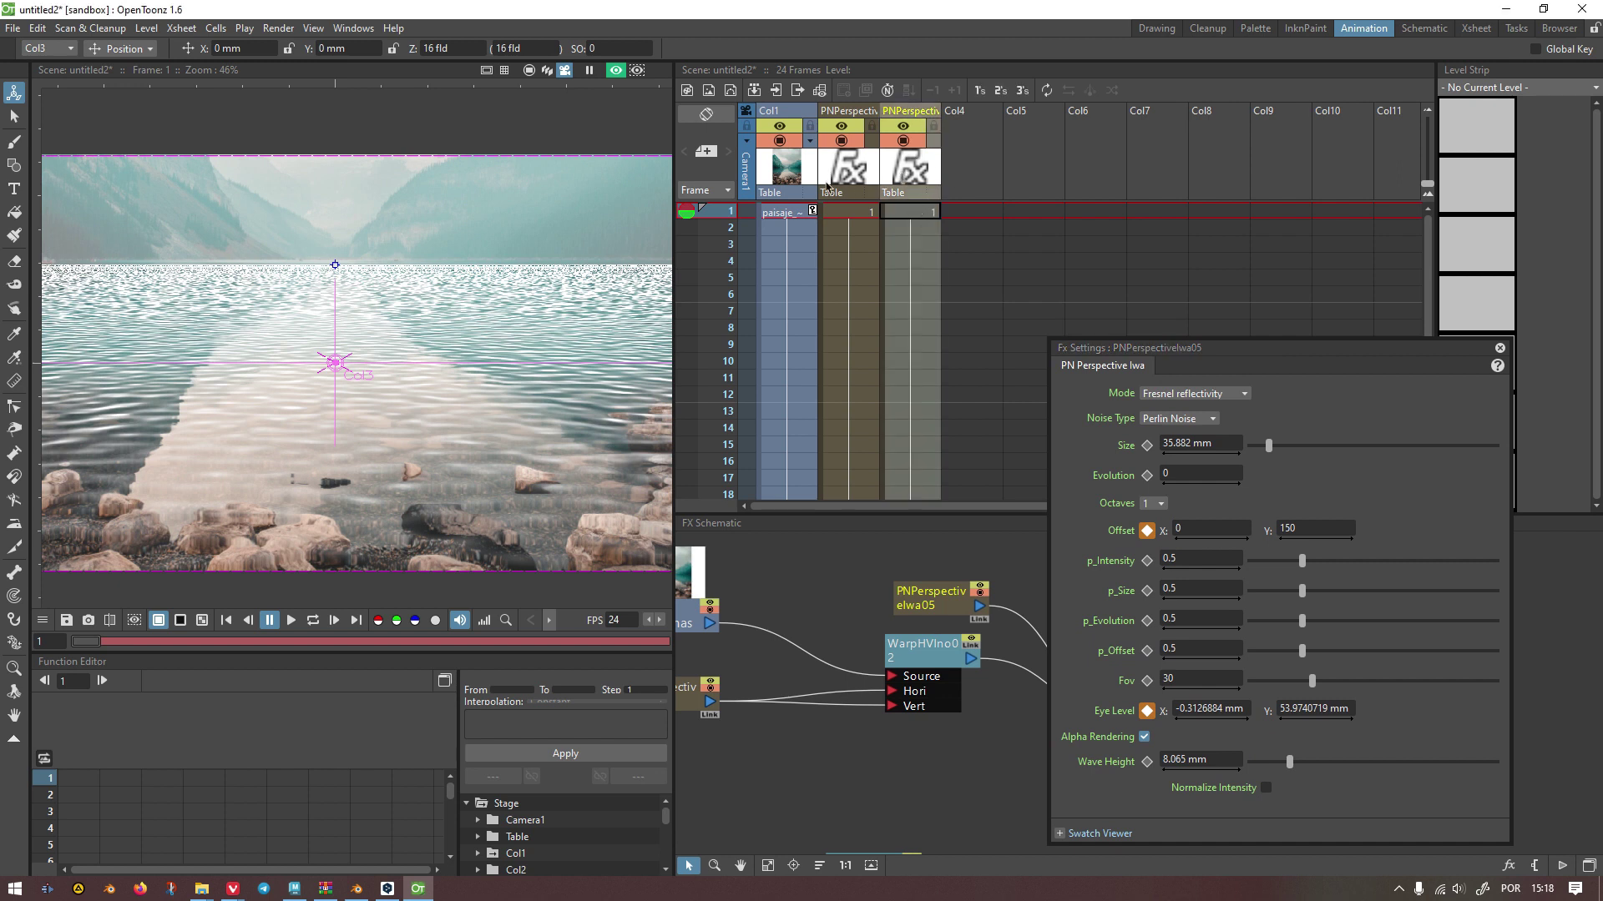
Step: Try the Fresnel noise column in first place ahead of the photo column, and move it back to third place
{"action": "scroll", "coordinate": [356, 340], "scroll_direction": "down", "scroll_amount": 2}
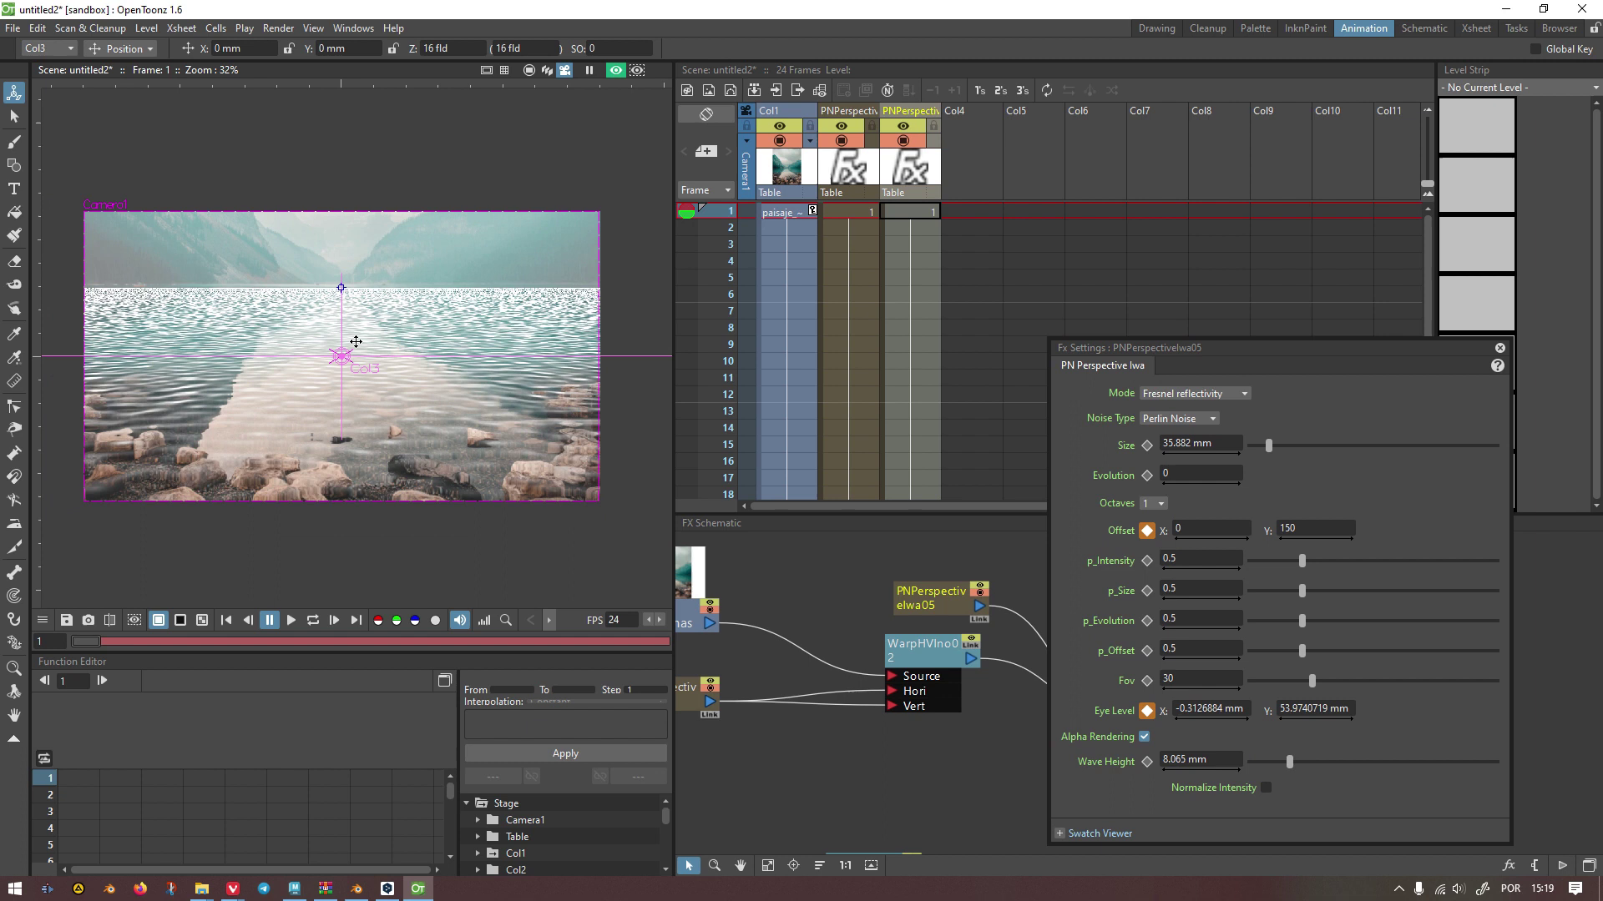
{"action": "left_click_drag", "start_coordinate": [910, 110], "coordinate": [785, 110]}
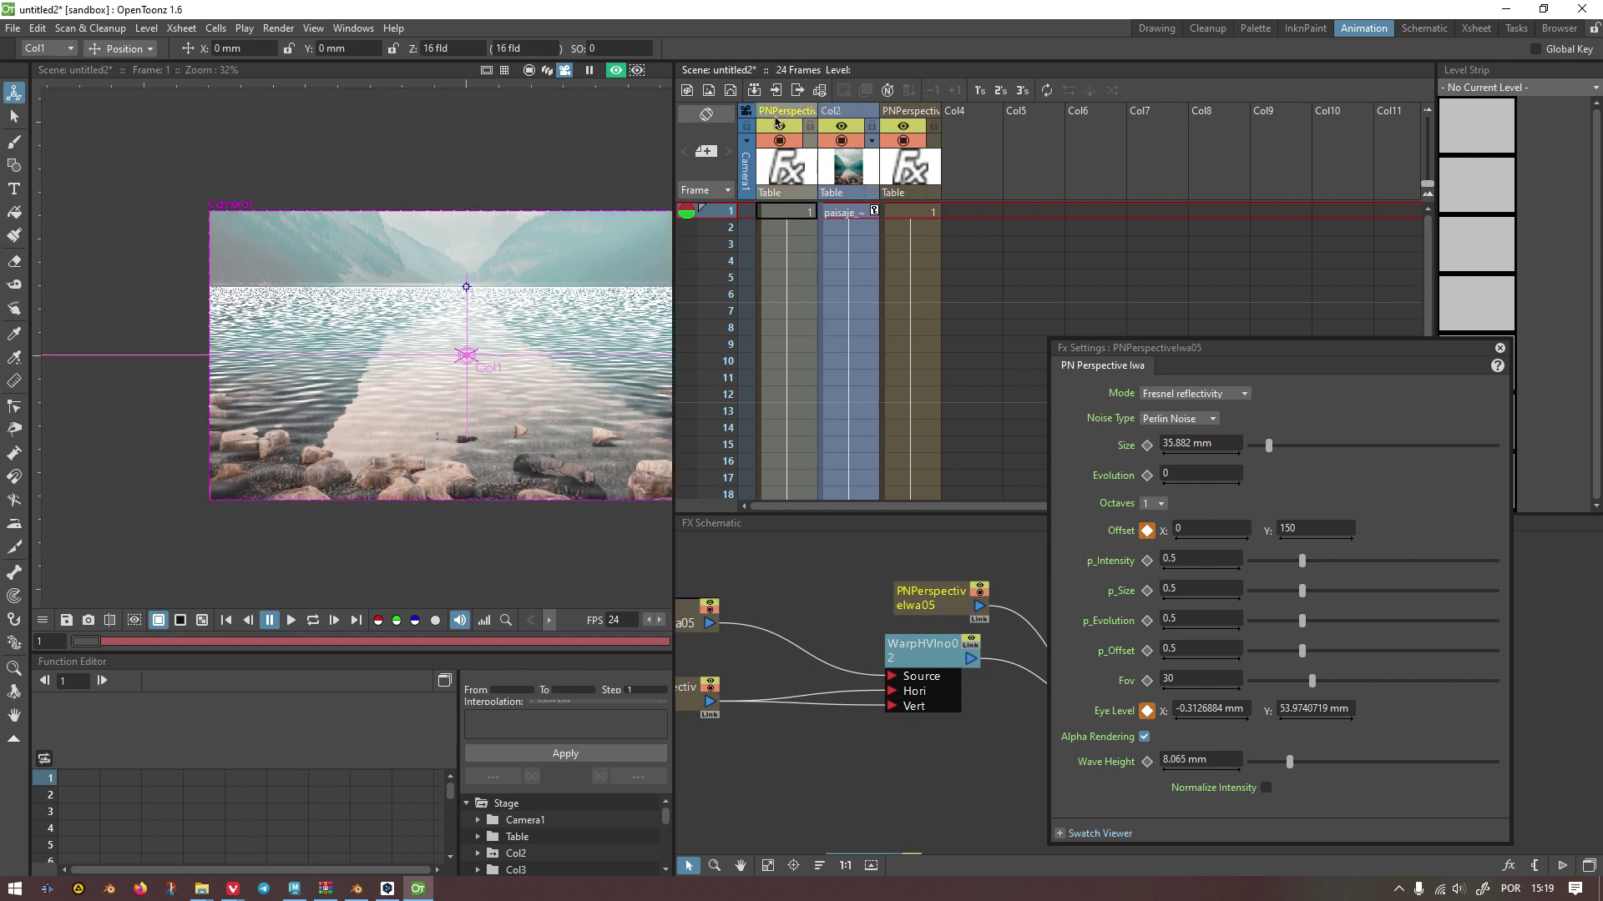
{"action": "left_click_drag", "start_coordinate": [510, 333], "coordinate": [405, 354]}
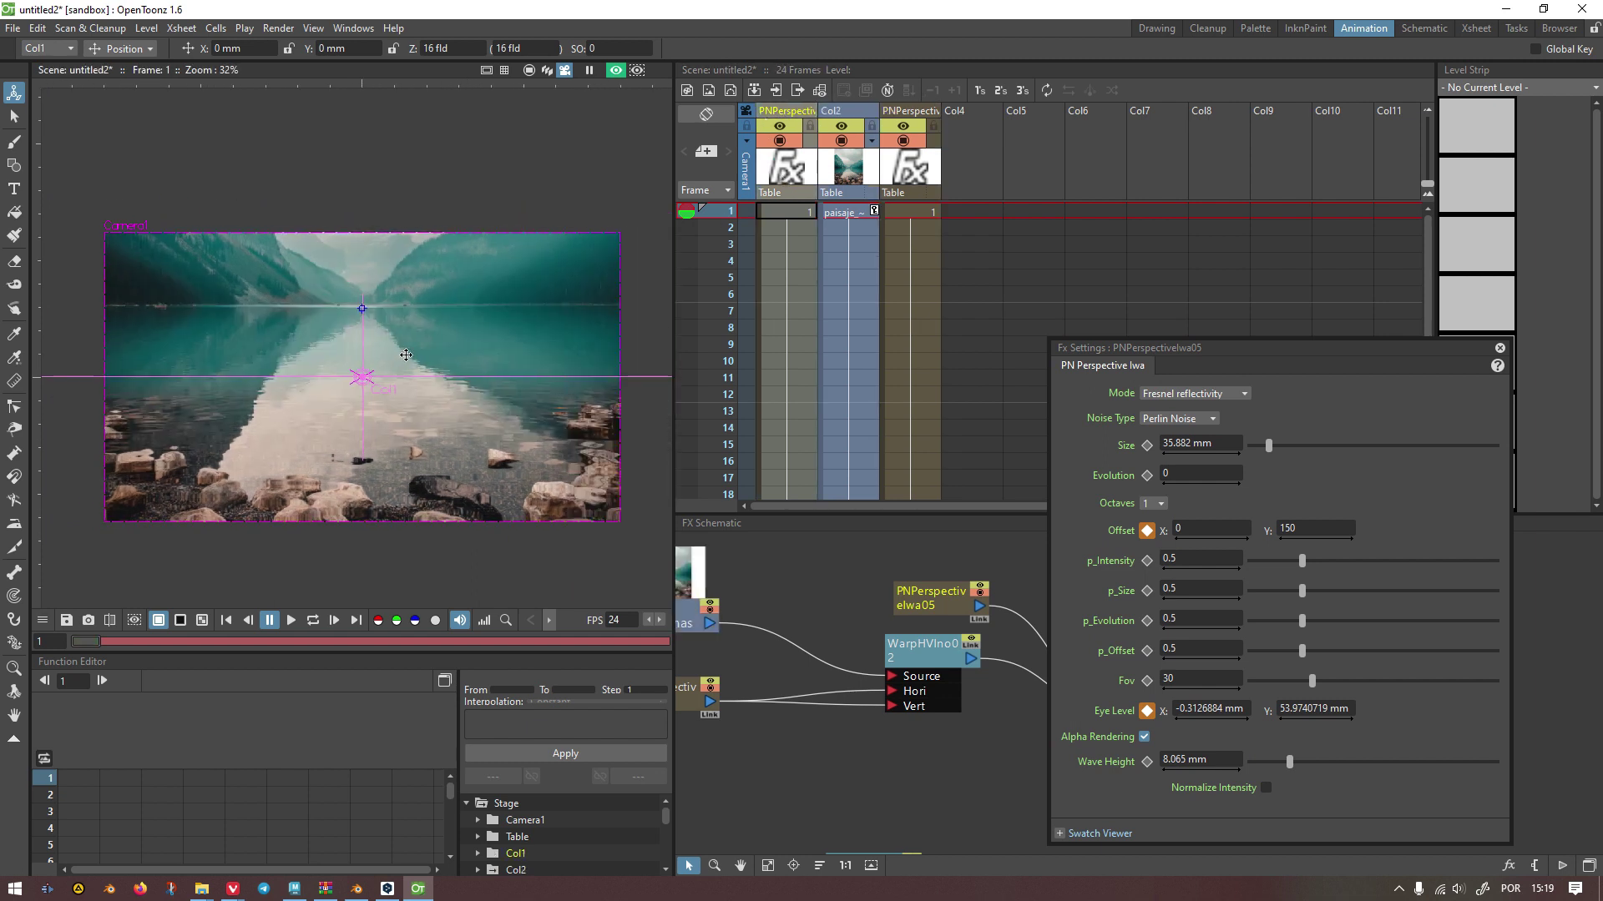
{"action": "left_click_drag", "start_coordinate": [785, 113], "coordinate": [893, 125]}
{"action": "scroll", "coordinate": [389, 352], "scroll_direction": "up", "scroll_amount": 3}
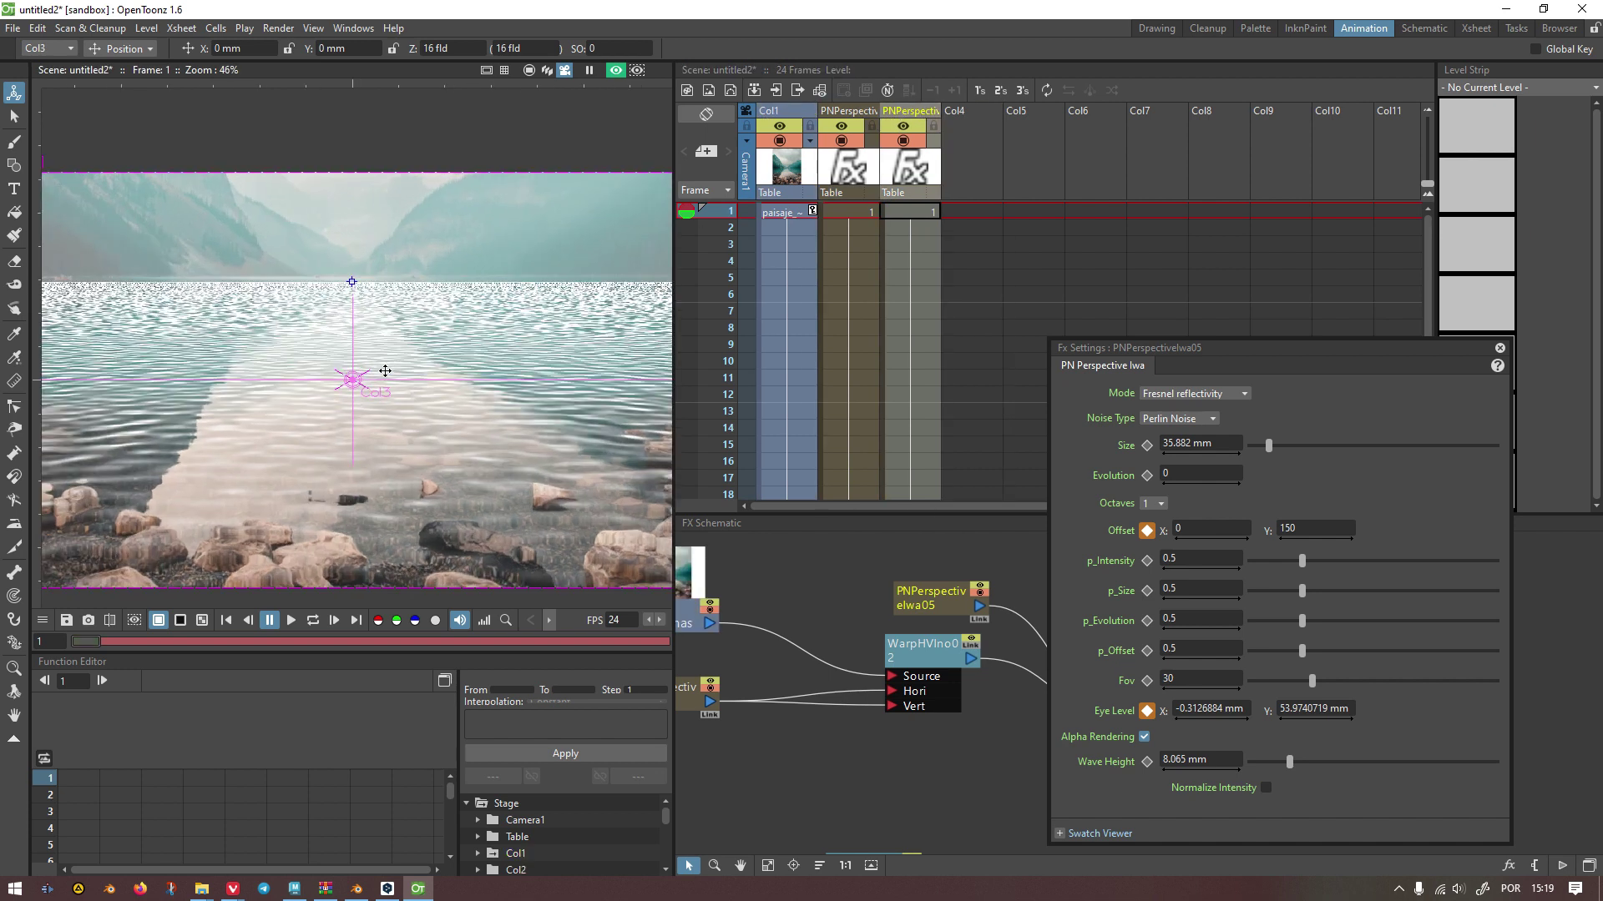
{"action": "scroll", "coordinate": [423, 264], "scroll_direction": "down", "scroll_amount": 2}
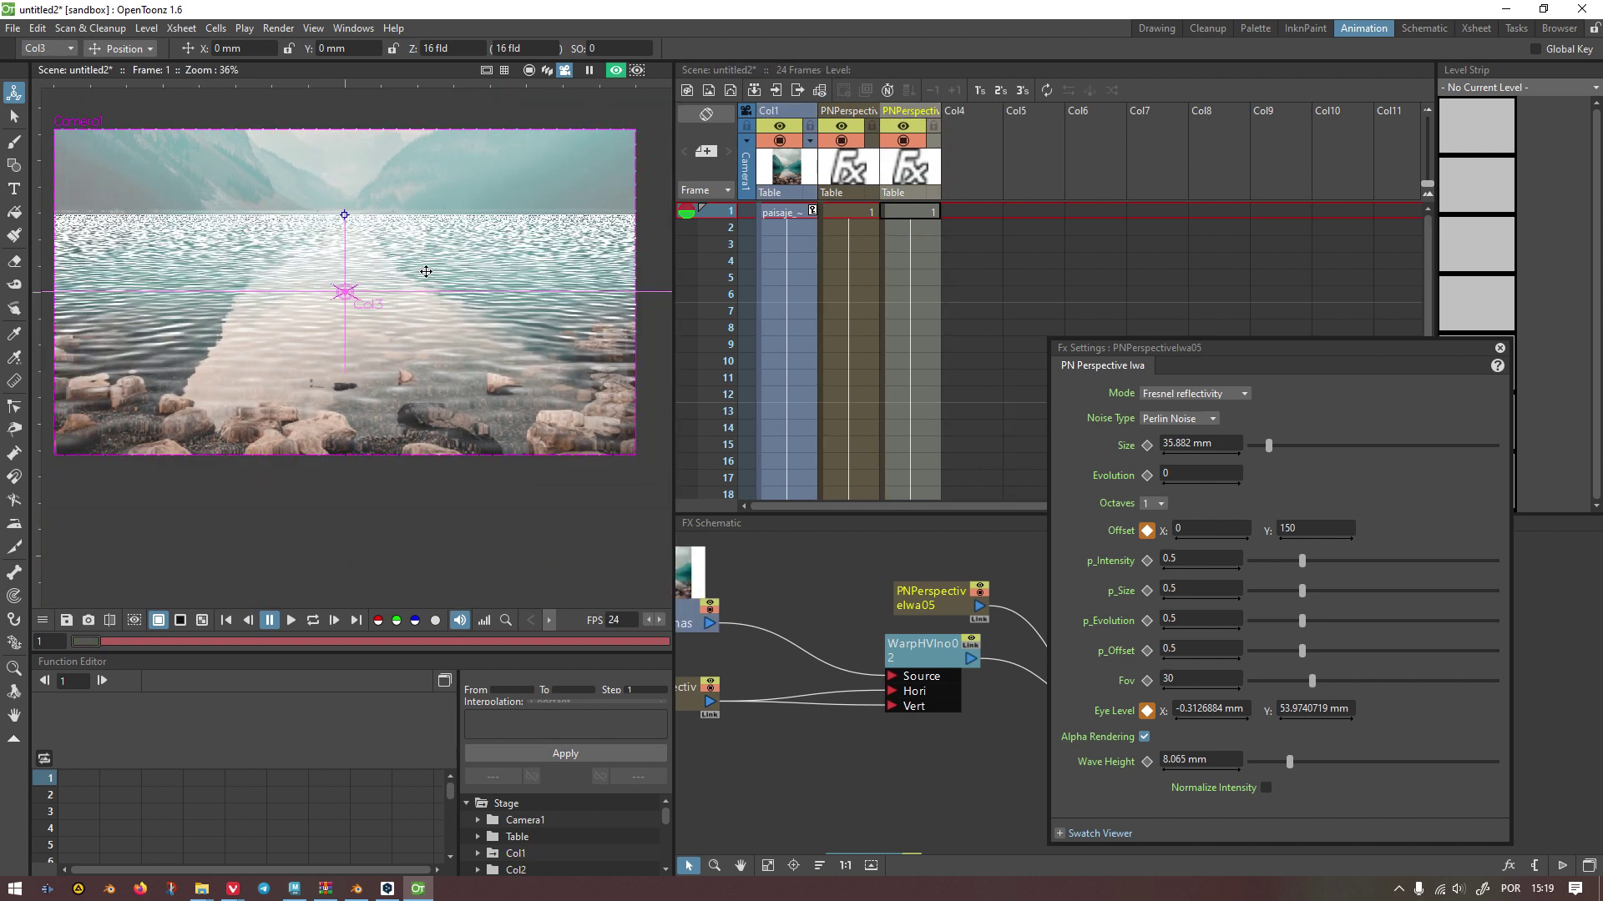
{"action": "left_click_drag", "start_coordinate": [411, 262], "coordinate": [447, 299]}
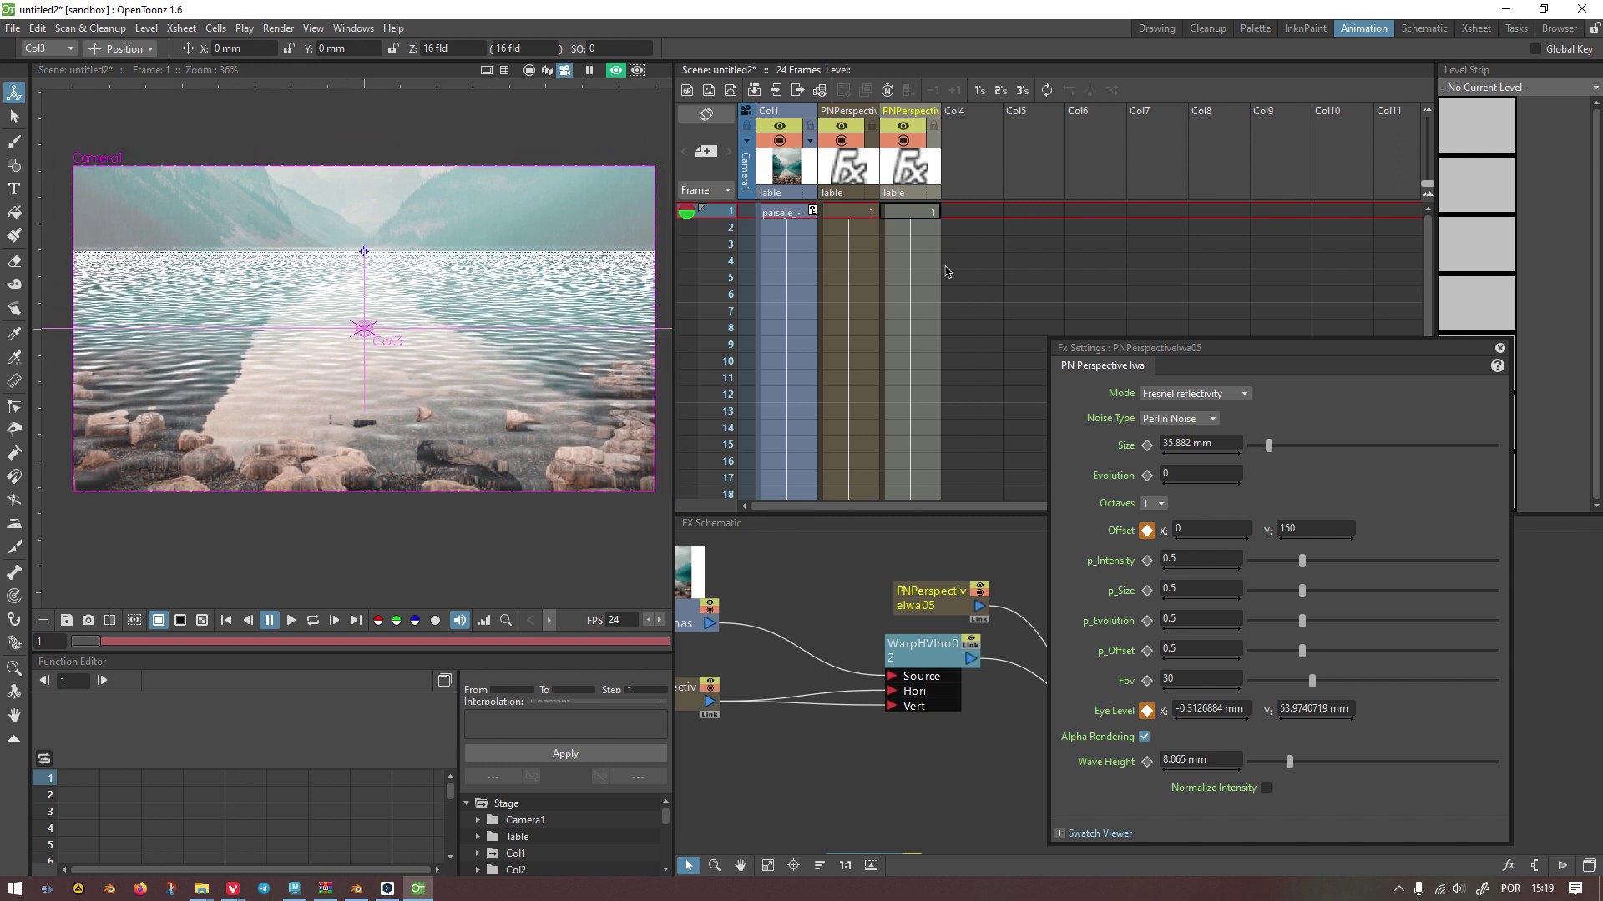
Step: Place the Fresnel noise node below the other PN Perspective noise node, and delete the unused Gradient Warp Iwa node from the FX schematic
{"action": "left_click_drag", "start_coordinate": [1112, 347], "coordinate": [1137, 246]}
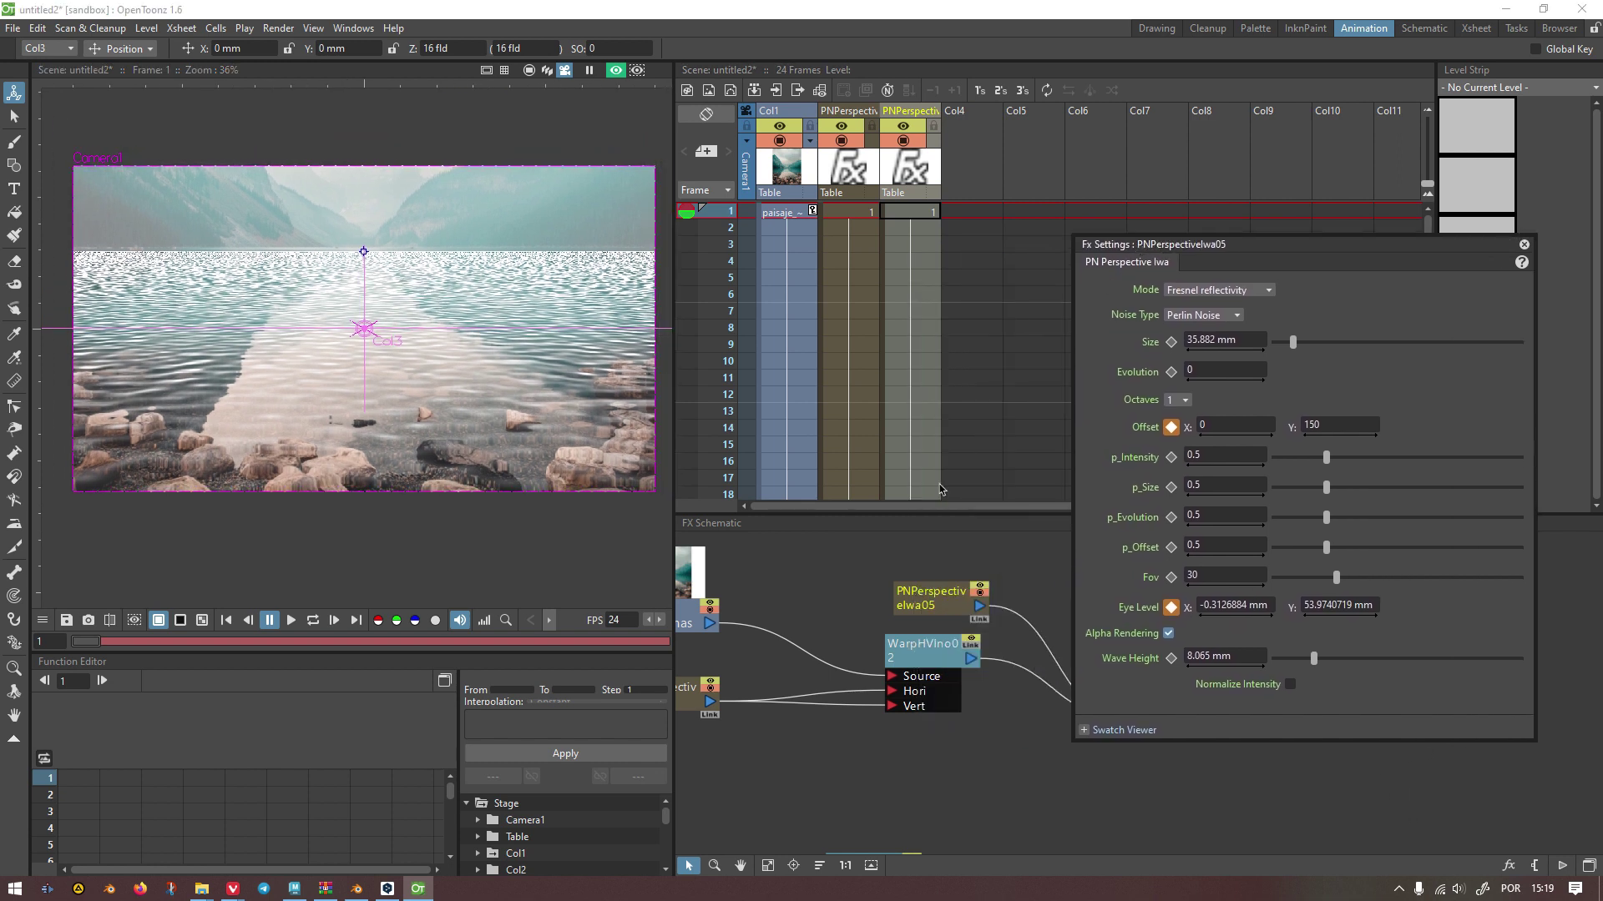
{"action": "left_click_drag", "start_coordinate": [919, 593], "coordinate": [714, 763]}
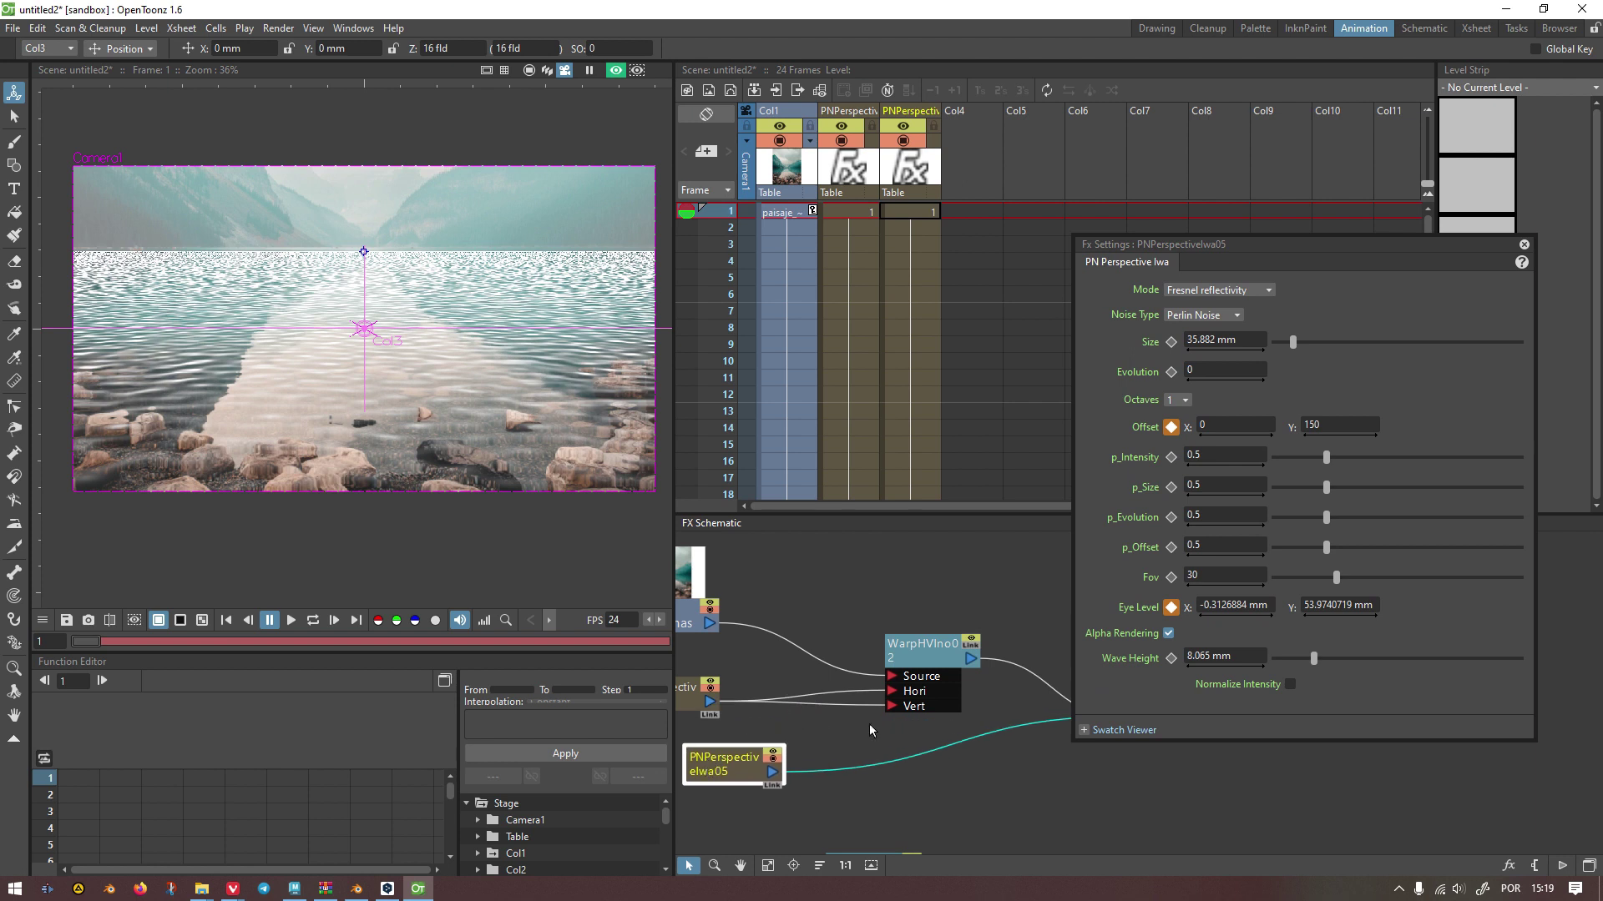
{"action": "left_click_drag", "start_coordinate": [889, 706], "coordinate": [837, 700]}
{"action": "left_click_drag", "start_coordinate": [1021, 793], "coordinate": [845, 783]}
{"action": "key", "text": "Delete"}
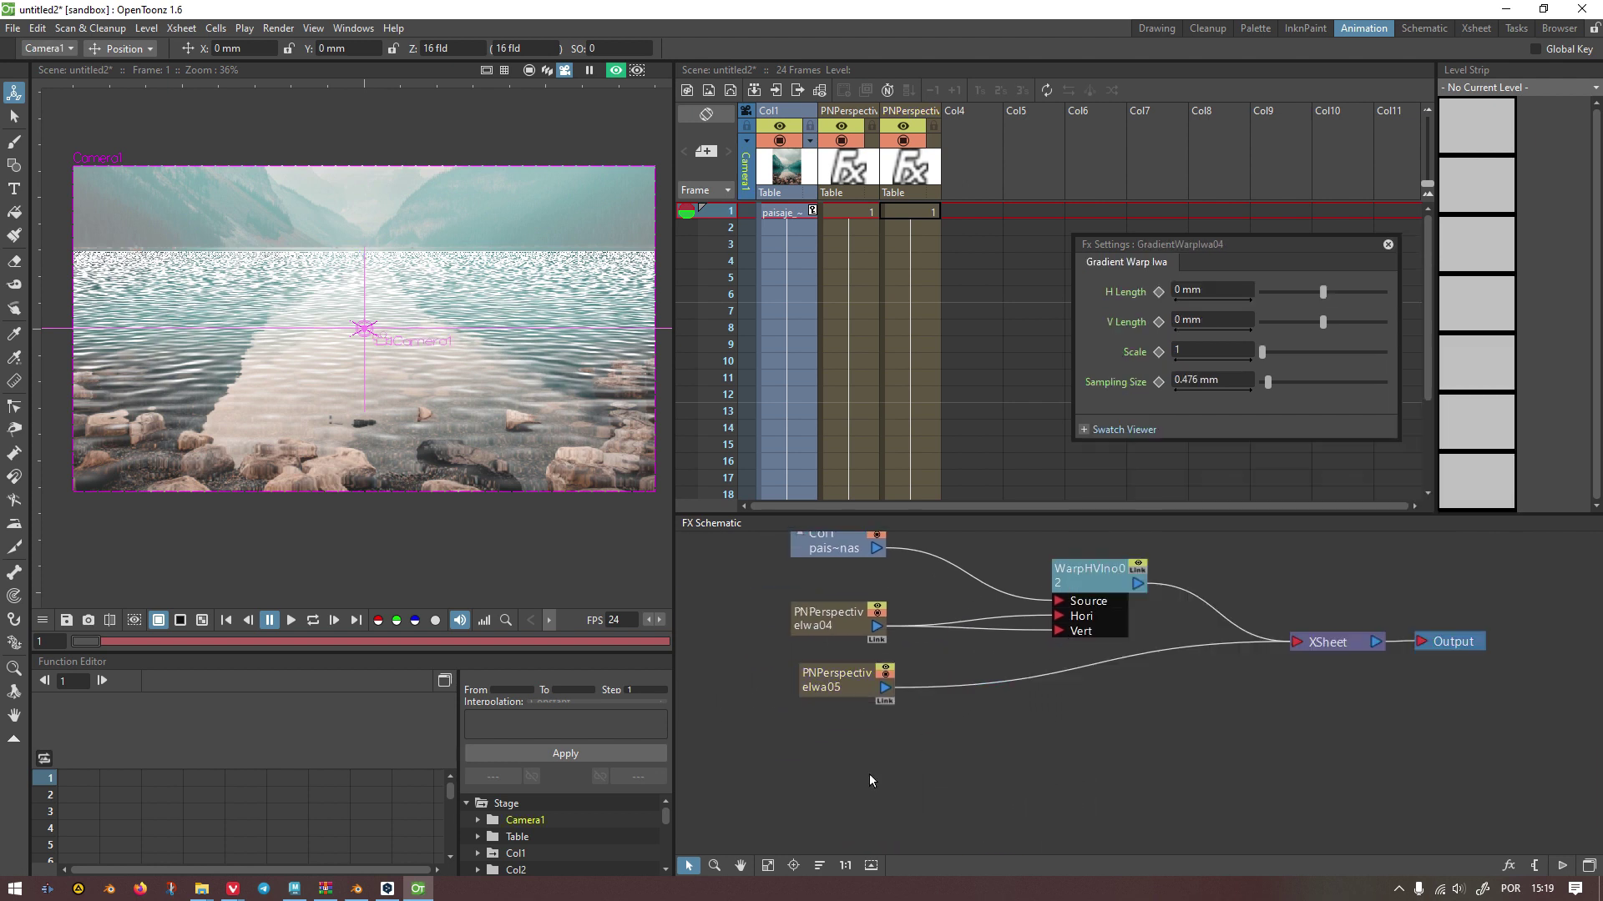
Step: Enable Normalize Intensity on the Fresnel noise node and set its normalize margin to 0
{"action": "scroll", "coordinate": [899, 753], "scroll_direction": "up", "scroll_amount": 1}
{"action": "left_click", "coordinate": [748, 721]}
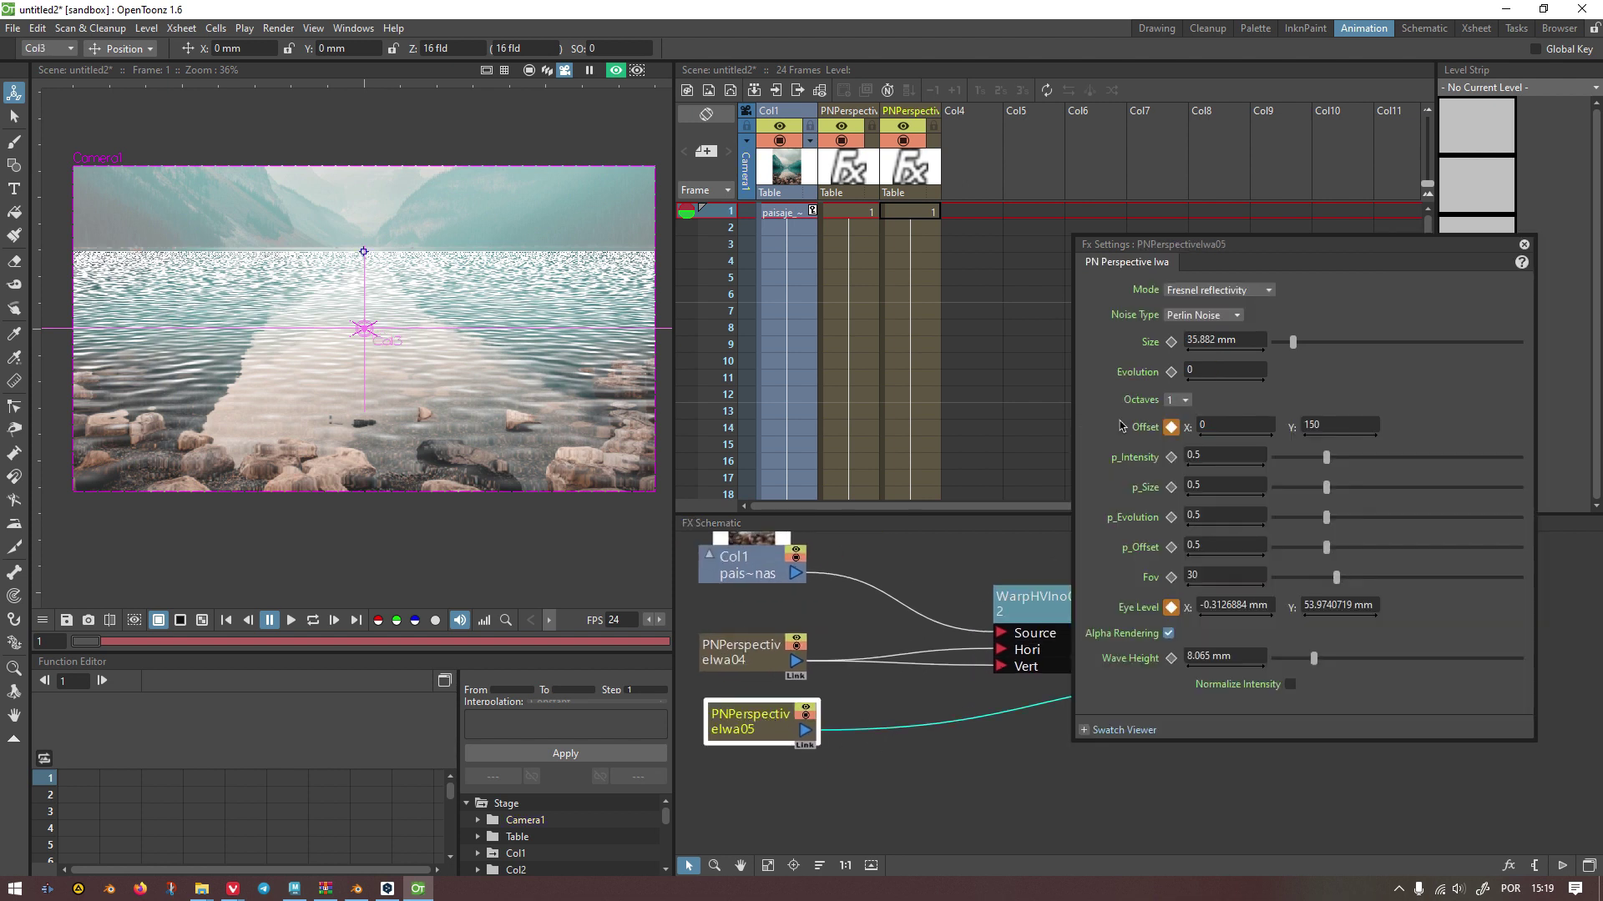
{"action": "left_click_drag", "start_coordinate": [1252, 244], "coordinate": [836, 191]}
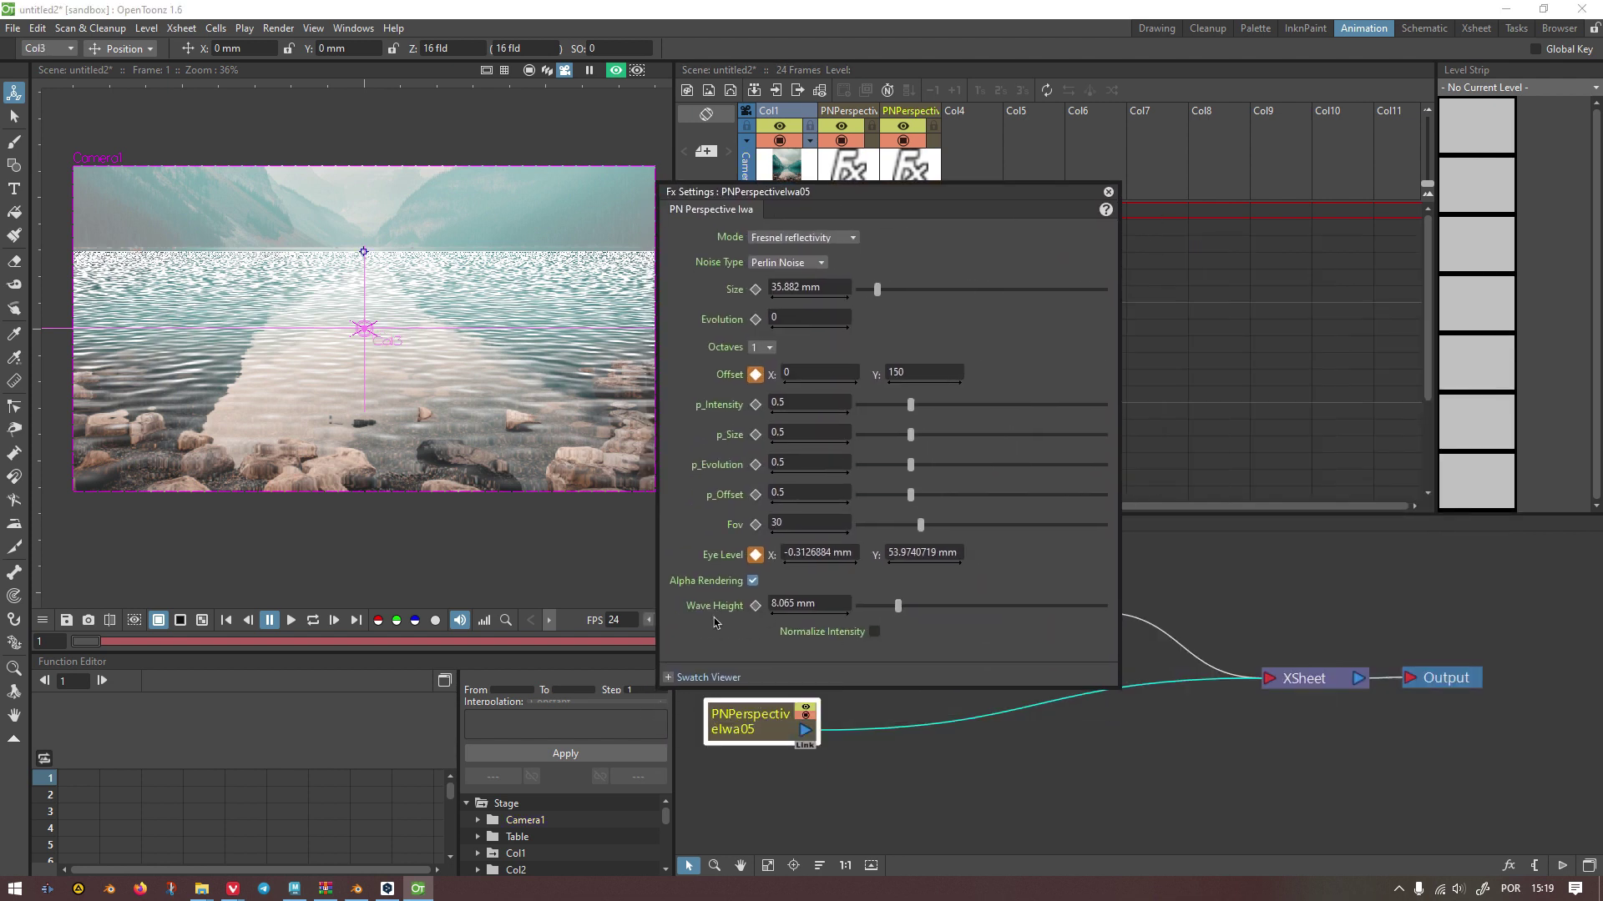
{"action": "left_click", "coordinate": [873, 632]}
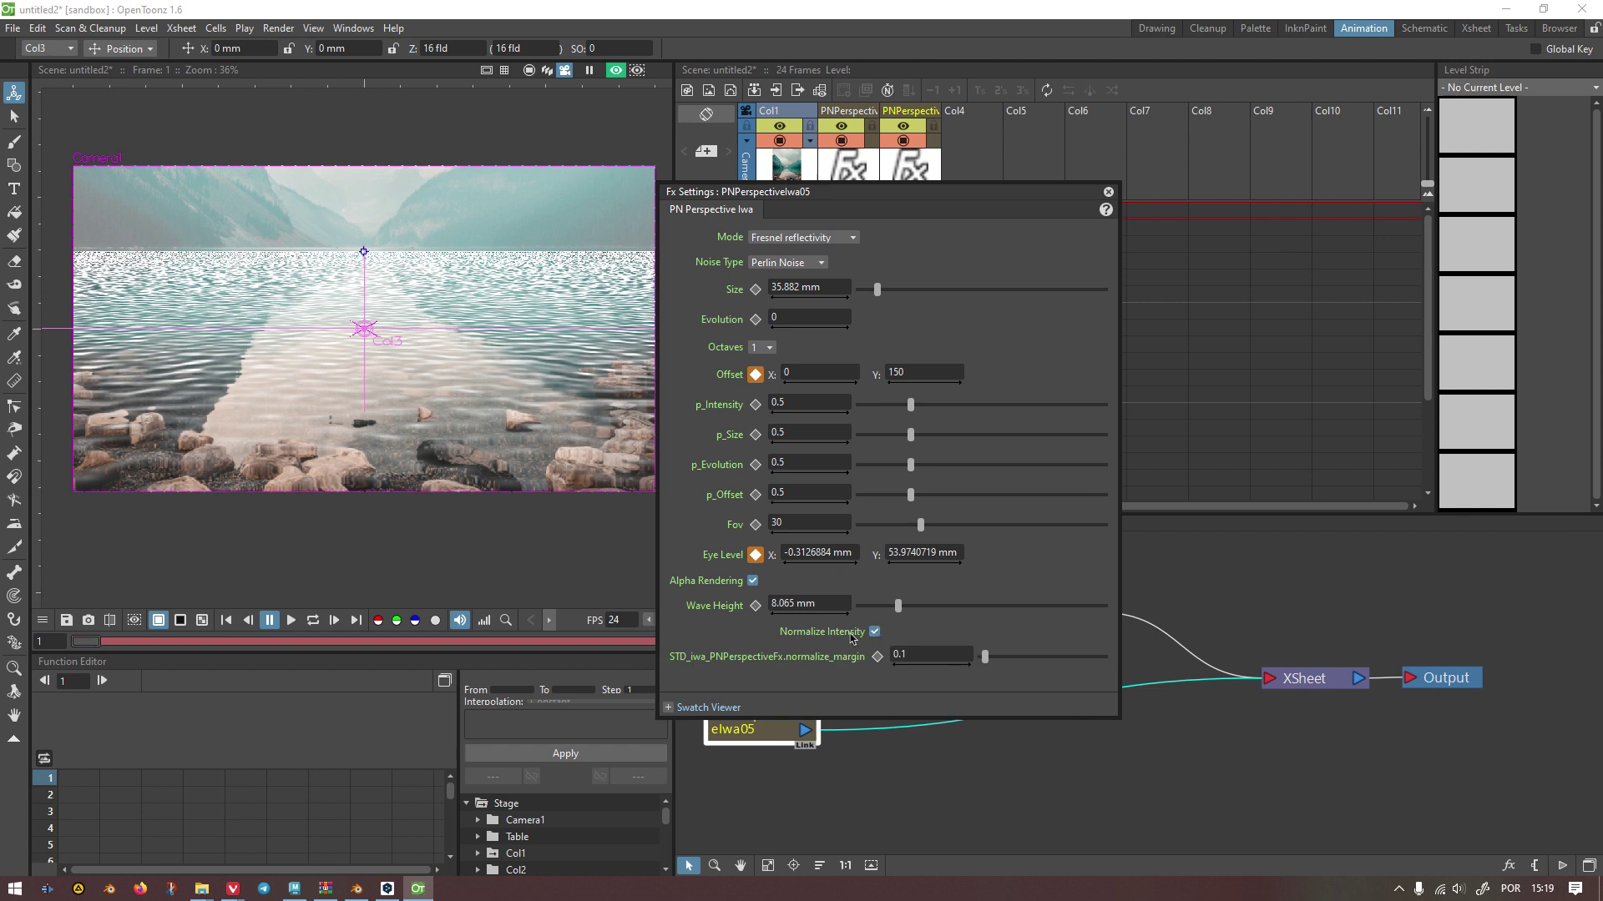
{"action": "left_click_drag", "start_coordinate": [985, 659], "coordinate": [952, 672]}
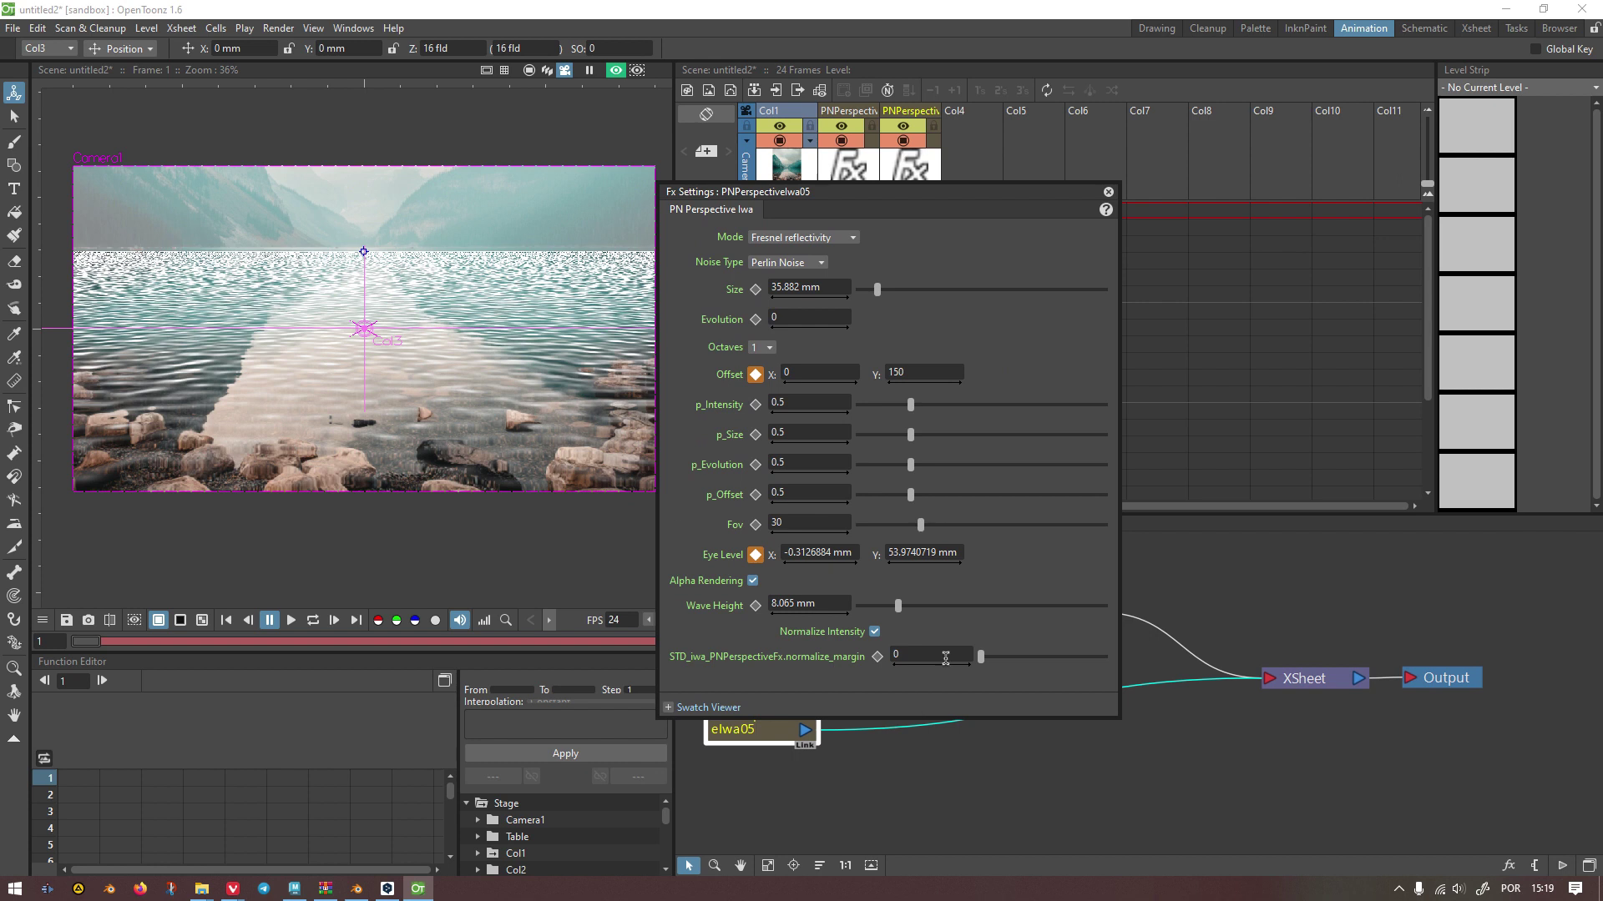
{"action": "left_click_drag", "start_coordinate": [982, 665], "coordinate": [885, 658]}
Step: Set the Fresnel noise's Wave Height to 4.513 mm
{"action": "left_click_drag", "start_coordinate": [901, 612], "coordinate": [867, 620]}
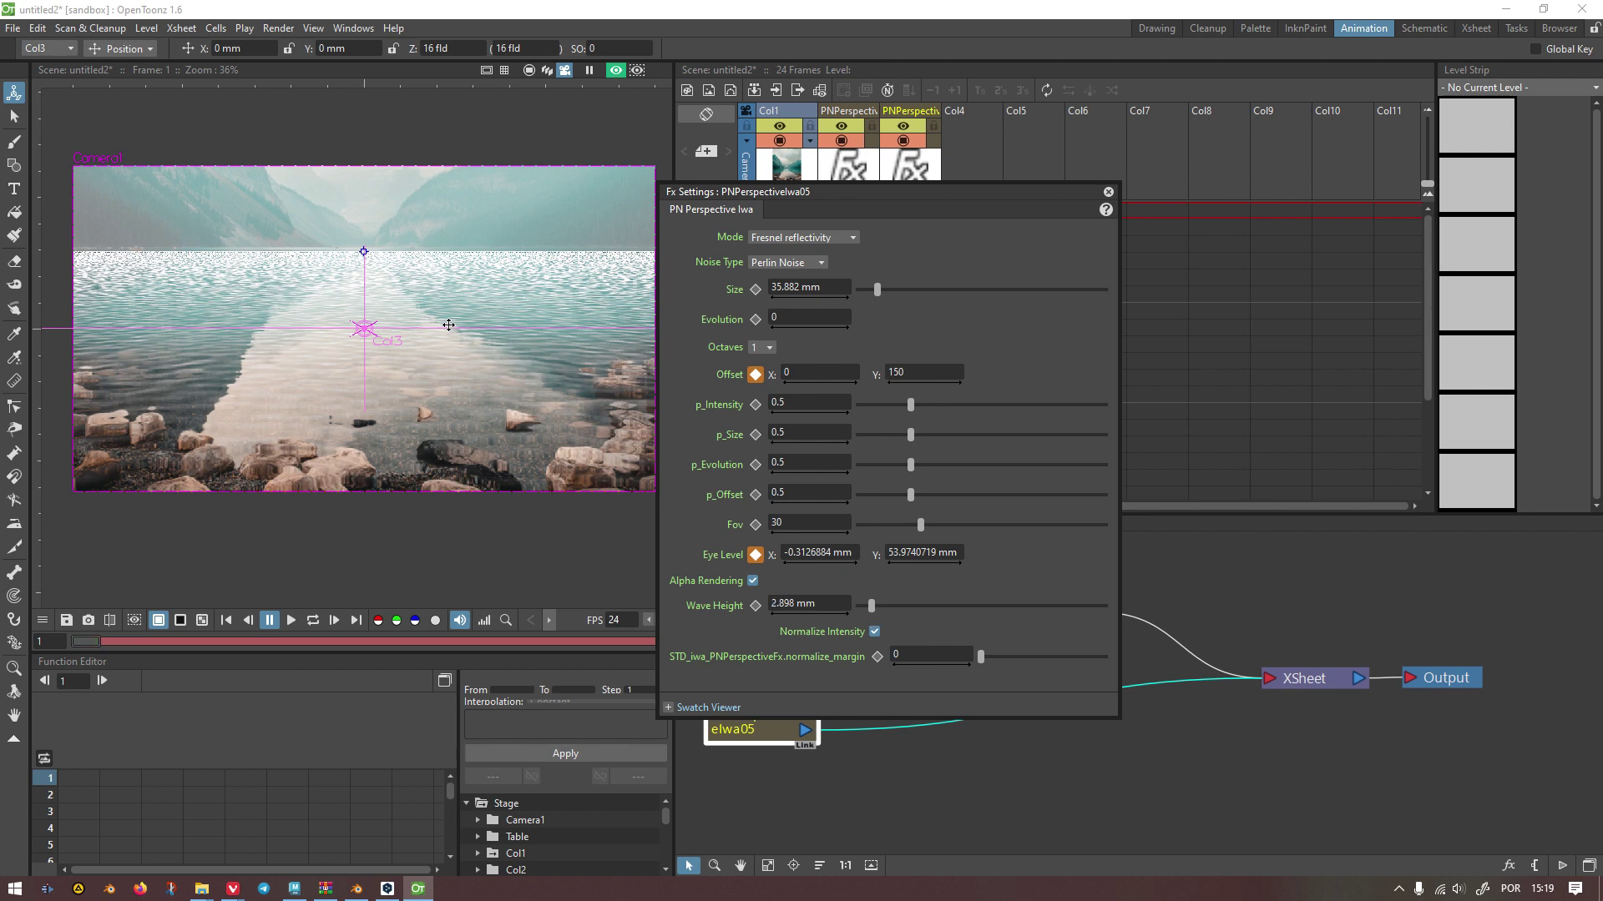
{"action": "scroll", "coordinate": [405, 322], "scroll_direction": "up", "scroll_amount": 1}
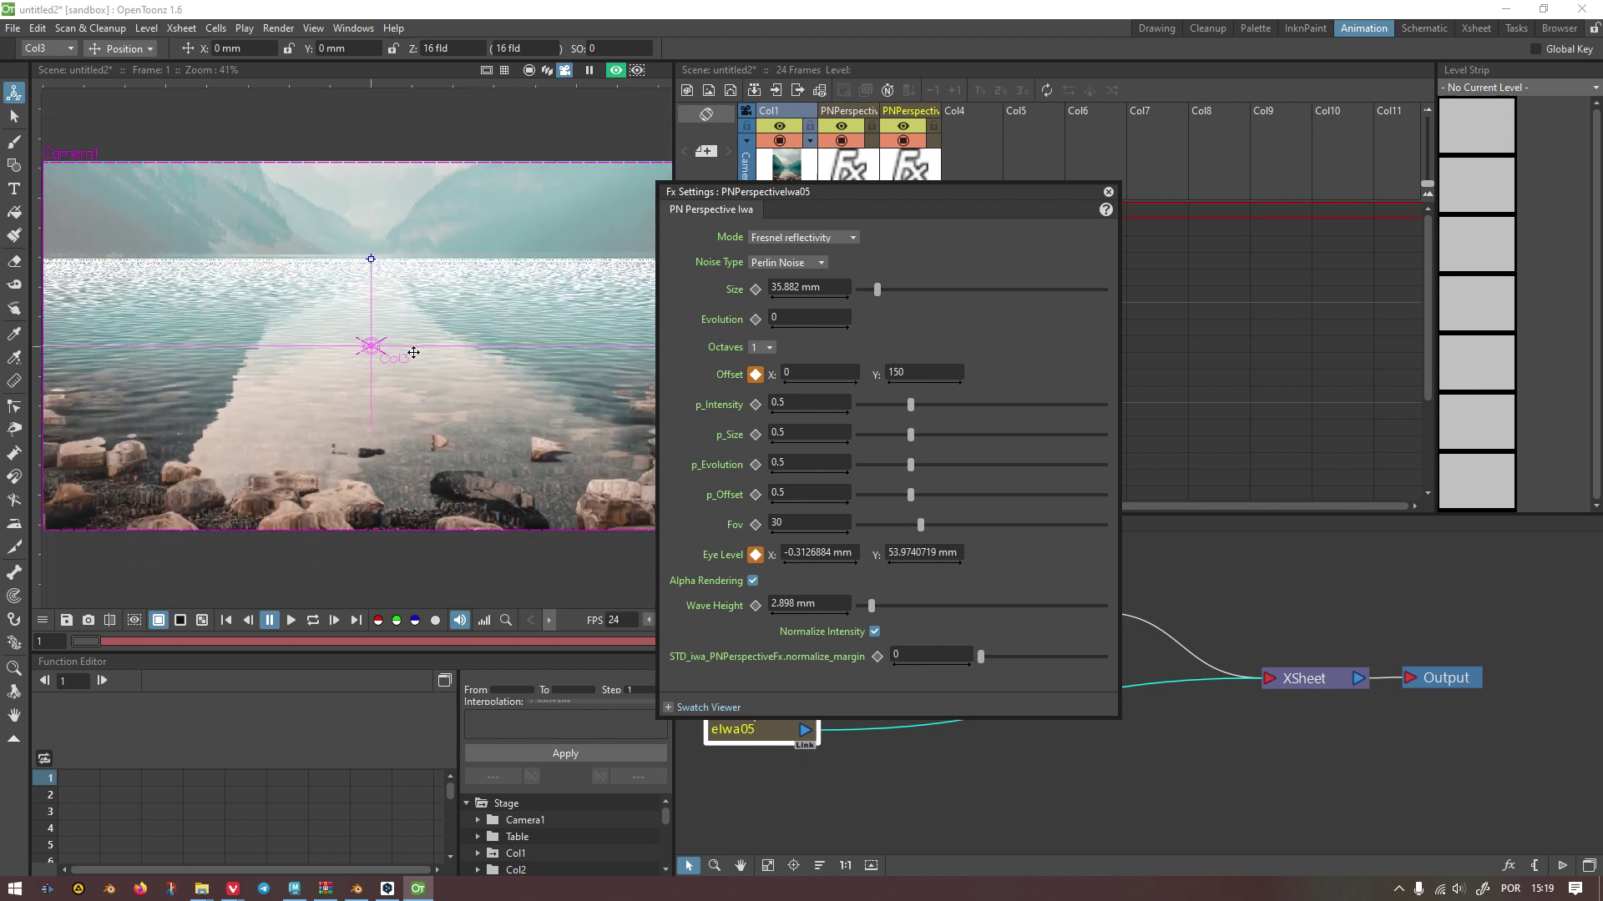
{"action": "scroll", "coordinate": [413, 352], "scroll_direction": "down", "scroll_amount": 2}
{"action": "left_click_drag", "start_coordinate": [870, 607], "coordinate": [880, 609]}
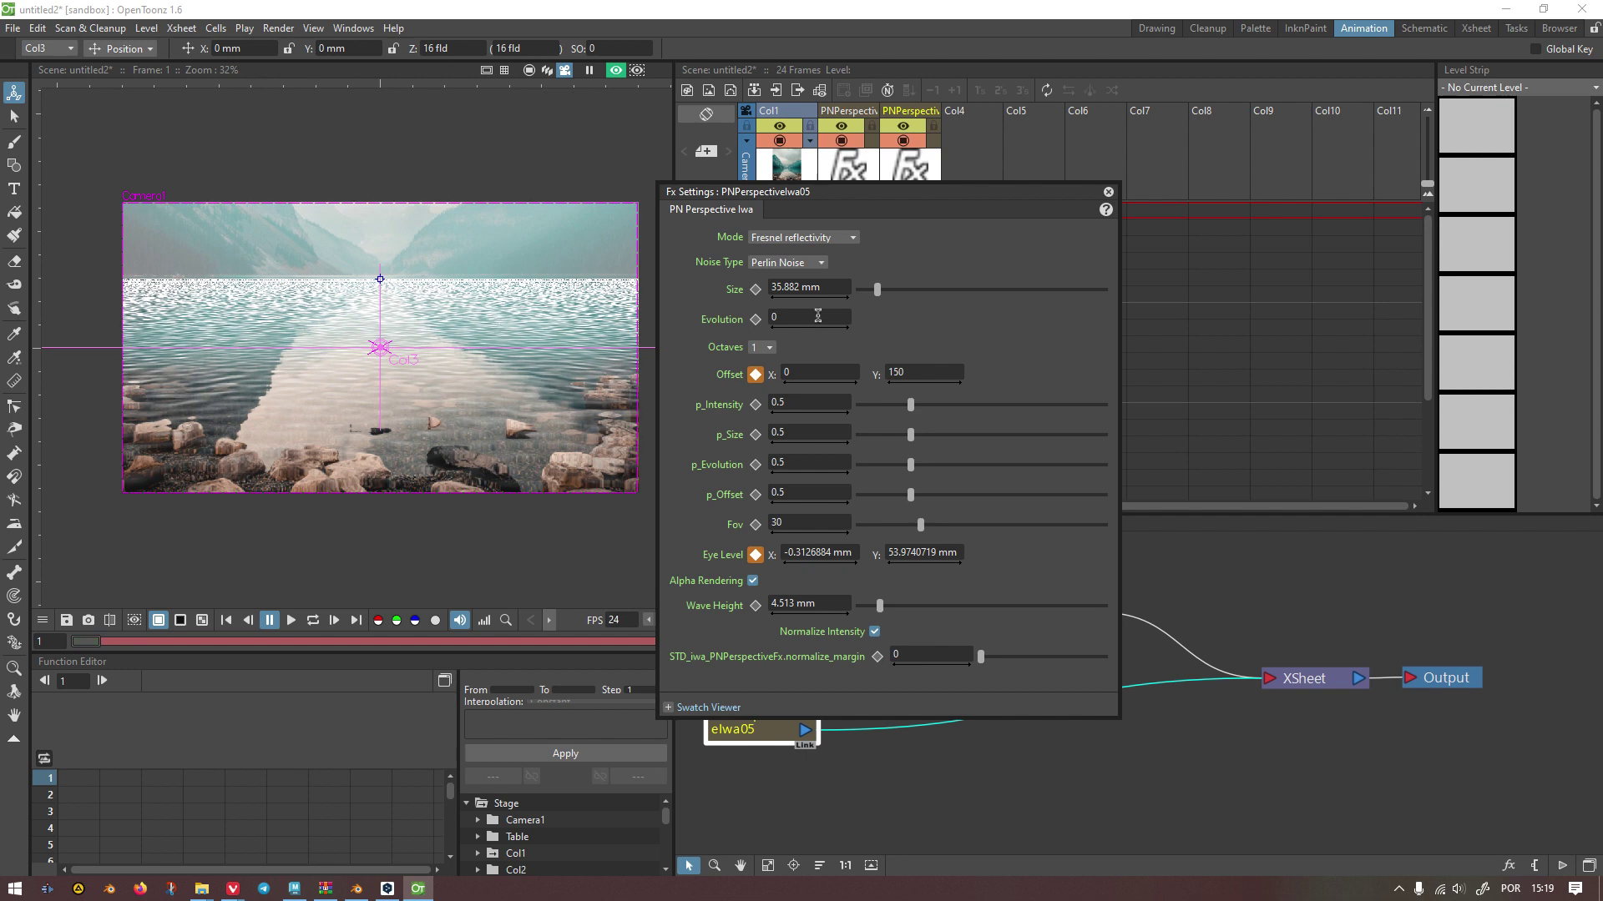
Step: Check the Fresnel noise's Offset animation and preview at frames 10 and 14, and close its settings
{"action": "left_click_drag", "start_coordinate": [868, 198], "coordinate": [1120, 273]}
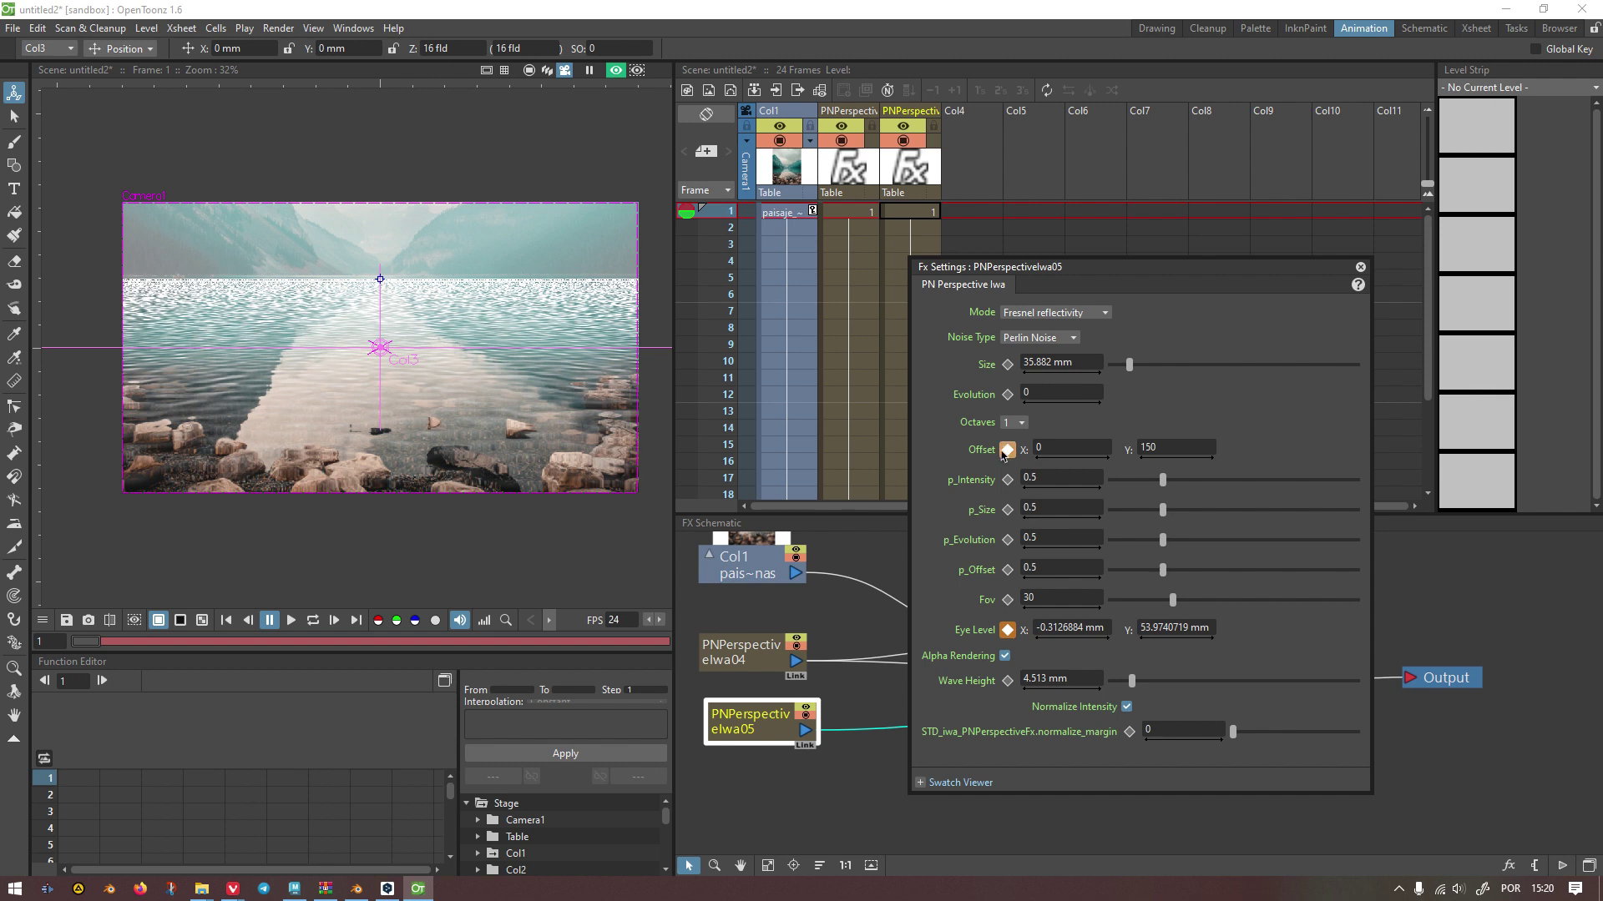
{"action": "left_click", "coordinate": [729, 361]}
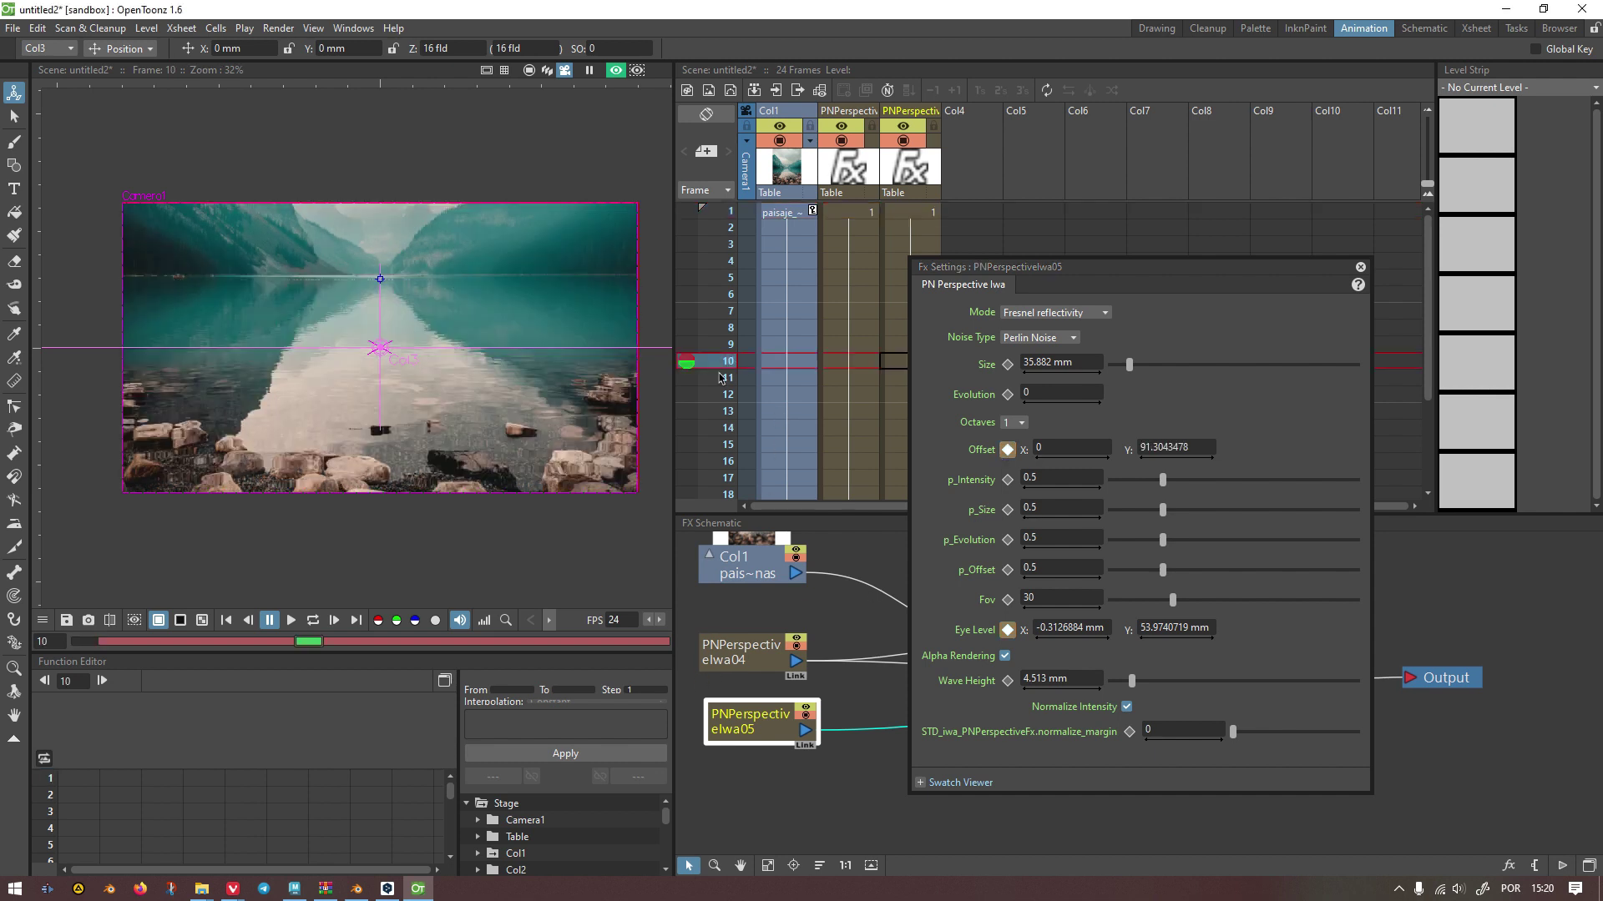
{"action": "left_click", "coordinate": [720, 427]}
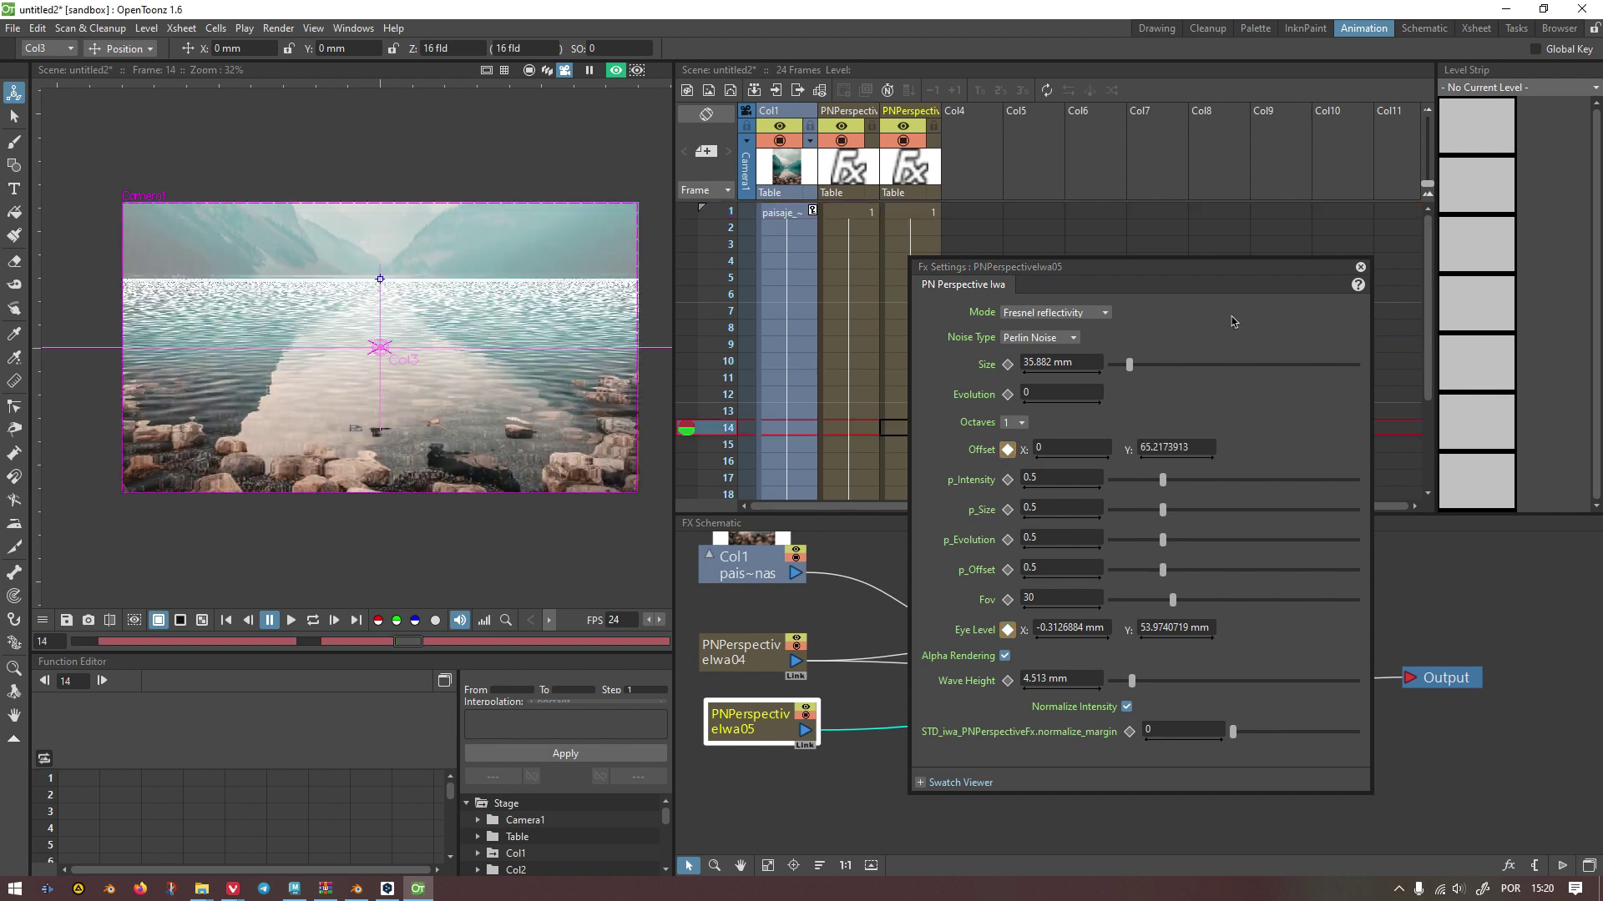
{"action": "left_click", "coordinate": [1360, 267]}
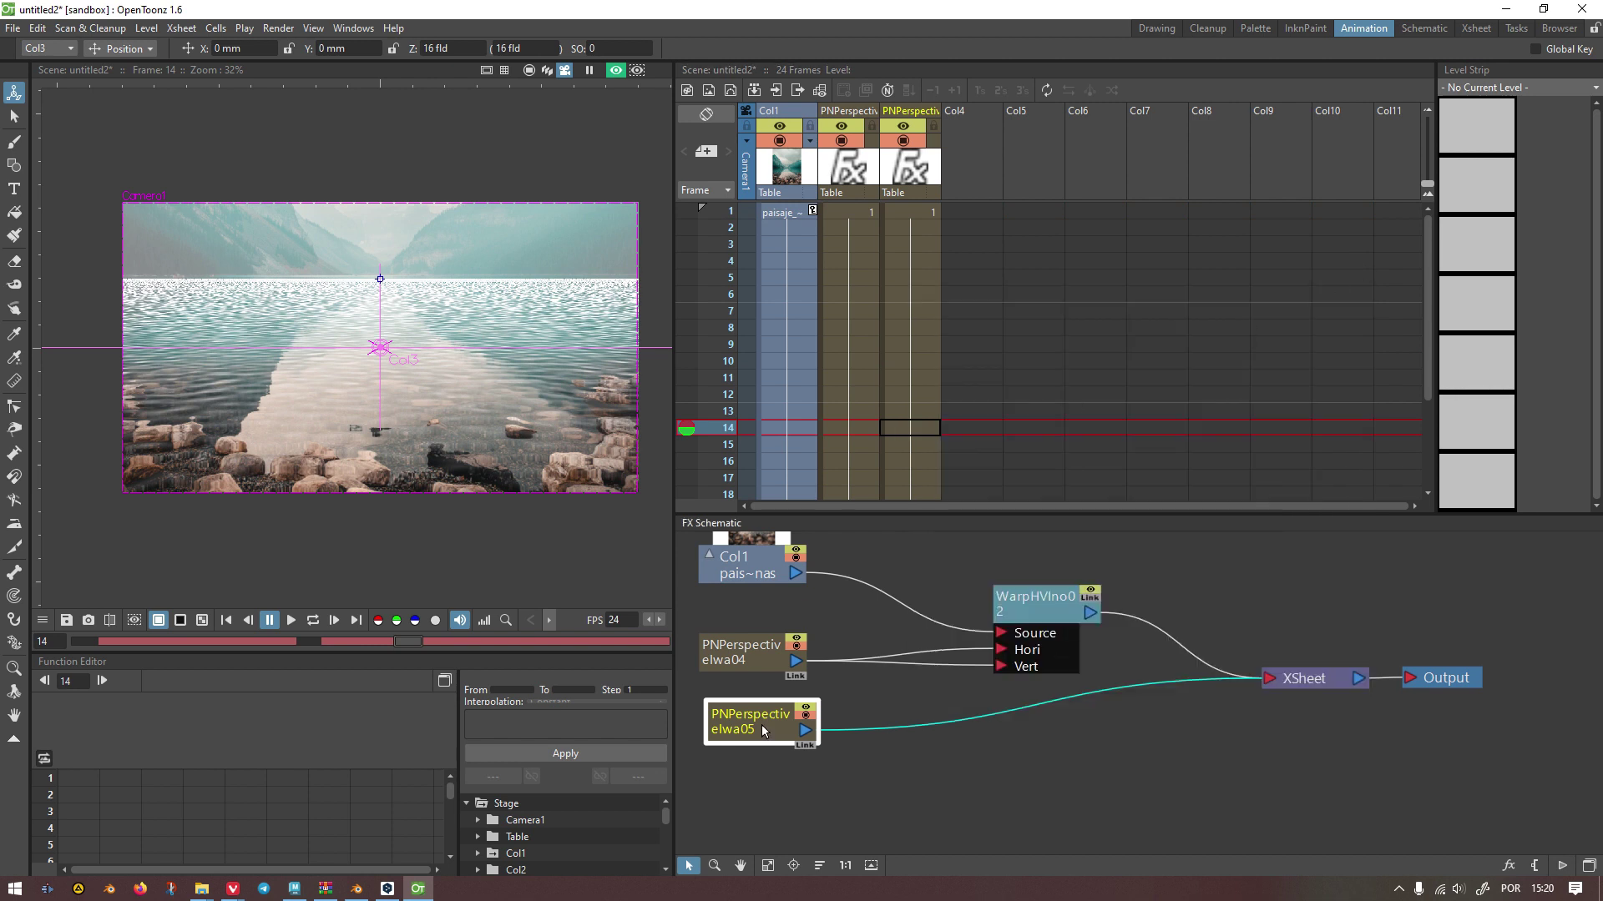
{"action": "left_click_drag", "start_coordinate": [762, 730], "coordinate": [751, 731]}
Step: Play the preview in a loop, examine the ripples up close near the horizon and rocks, and return to frame 1
{"action": "left_click", "coordinate": [312, 620]}
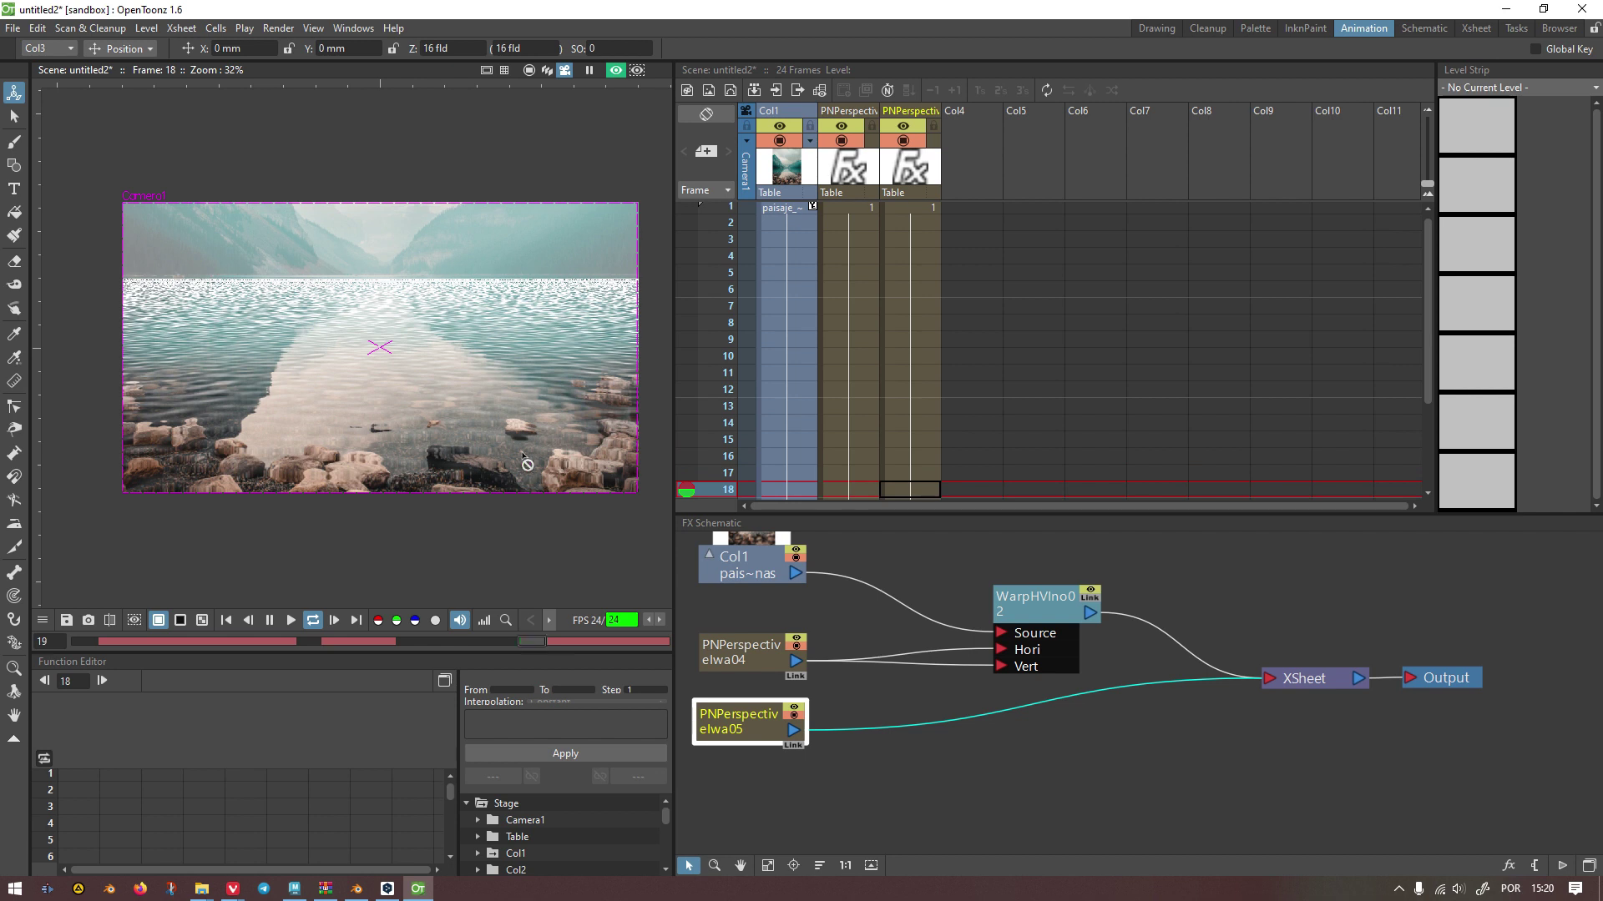
{"action": "scroll", "coordinate": [501, 468], "scroll_direction": "up", "scroll_amount": 3}
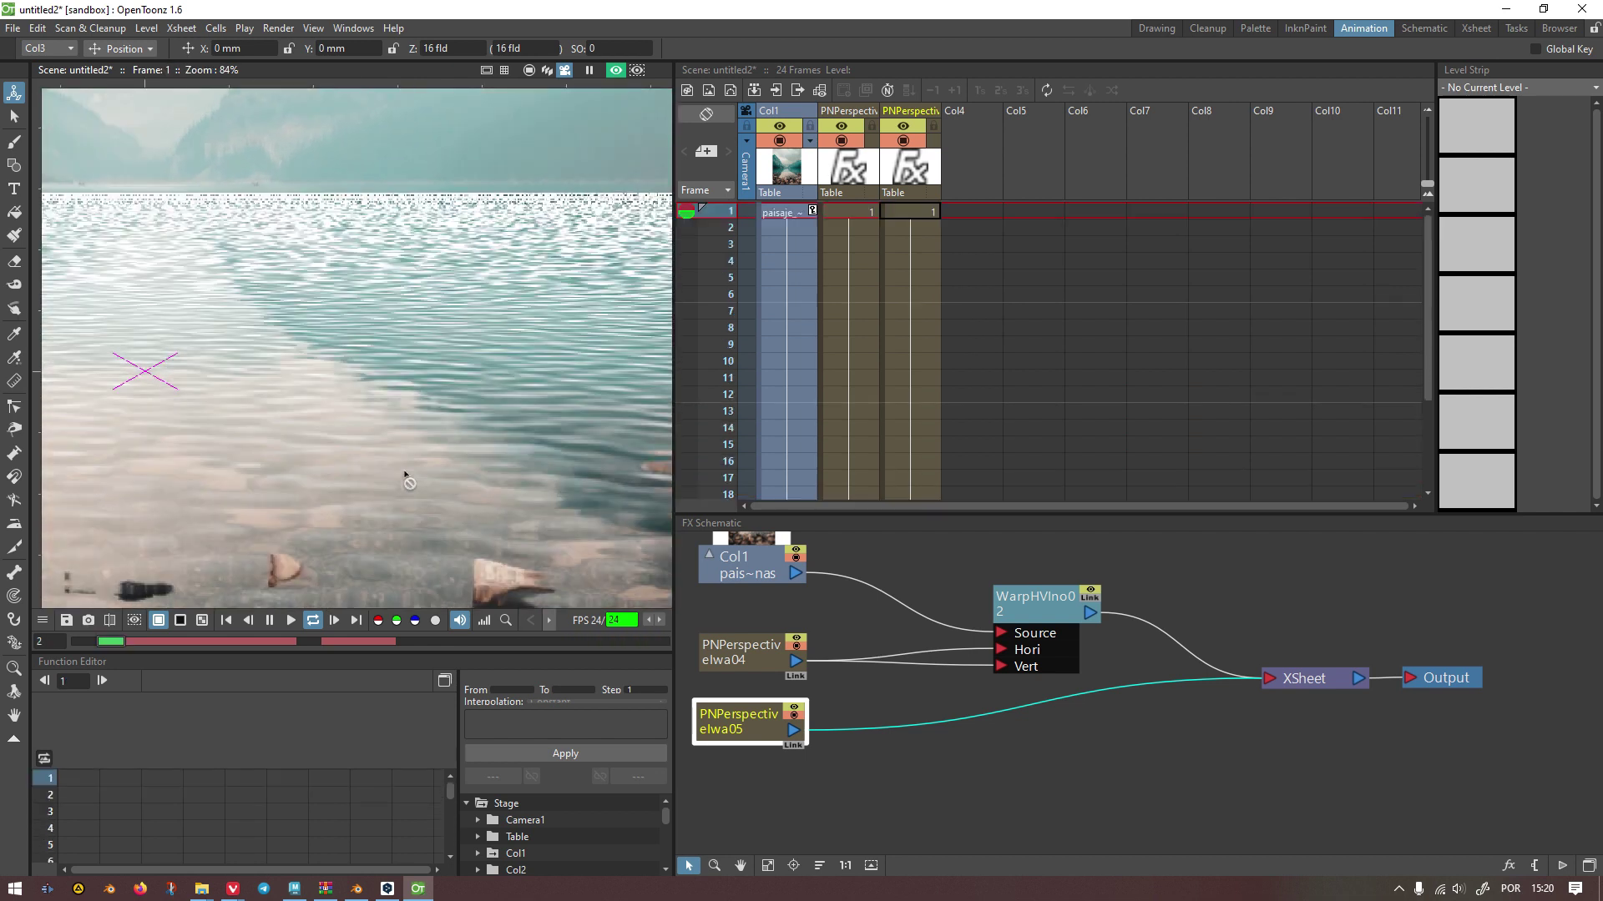
{"action": "scroll", "coordinate": [402, 468], "scroll_direction": "down", "scroll_amount": 1}
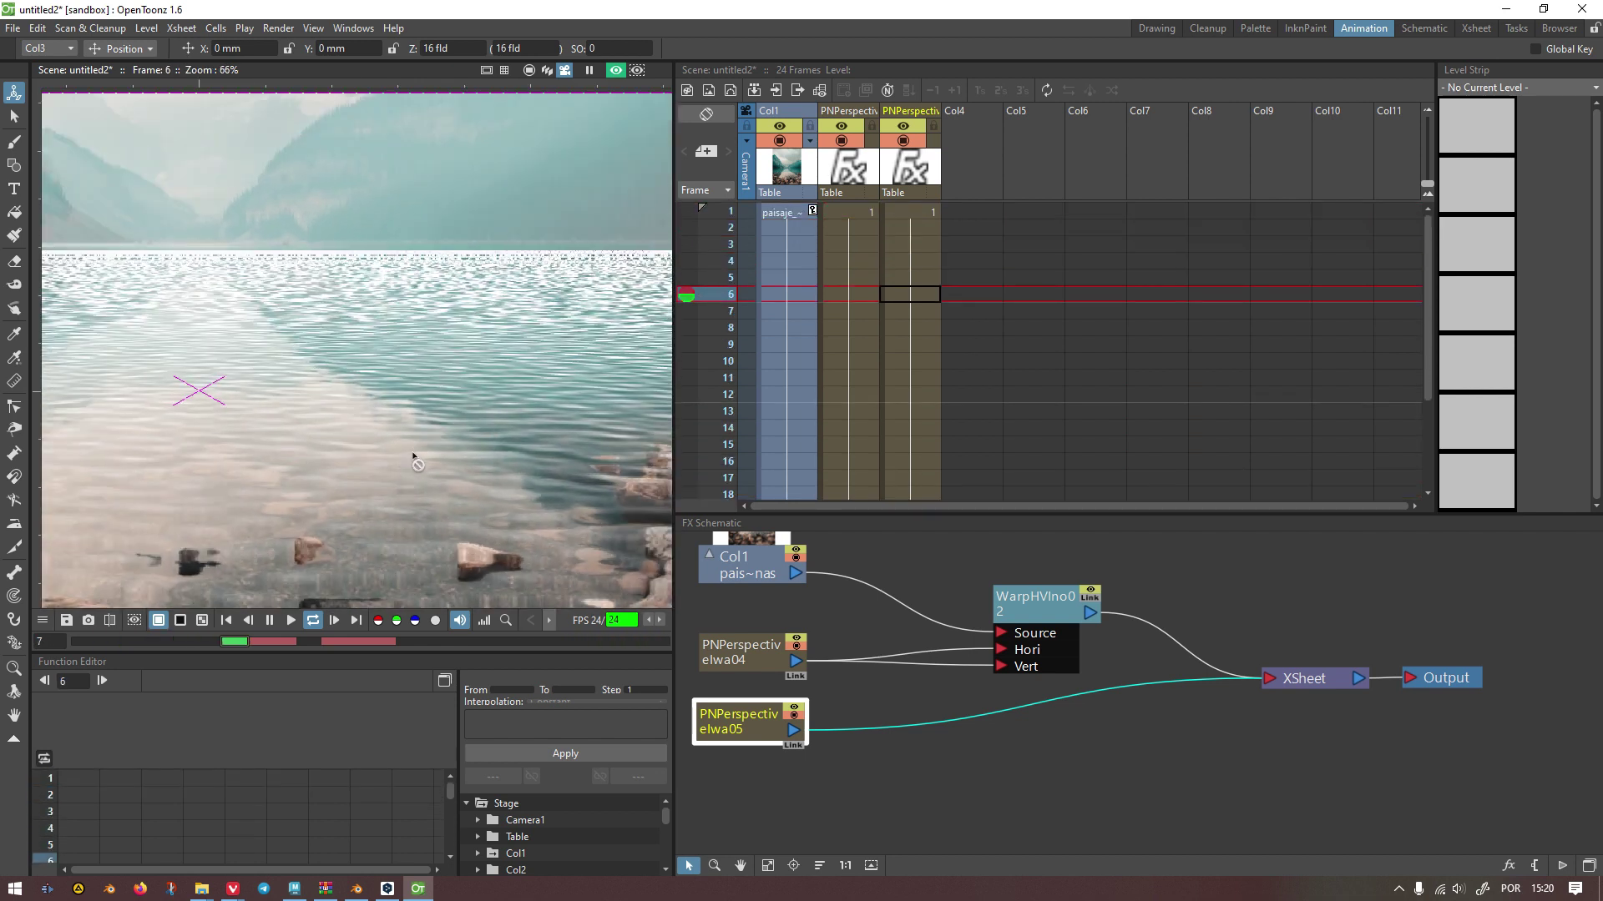
{"action": "scroll", "coordinate": [434, 442], "scroll_direction": "down", "scroll_amount": 3}
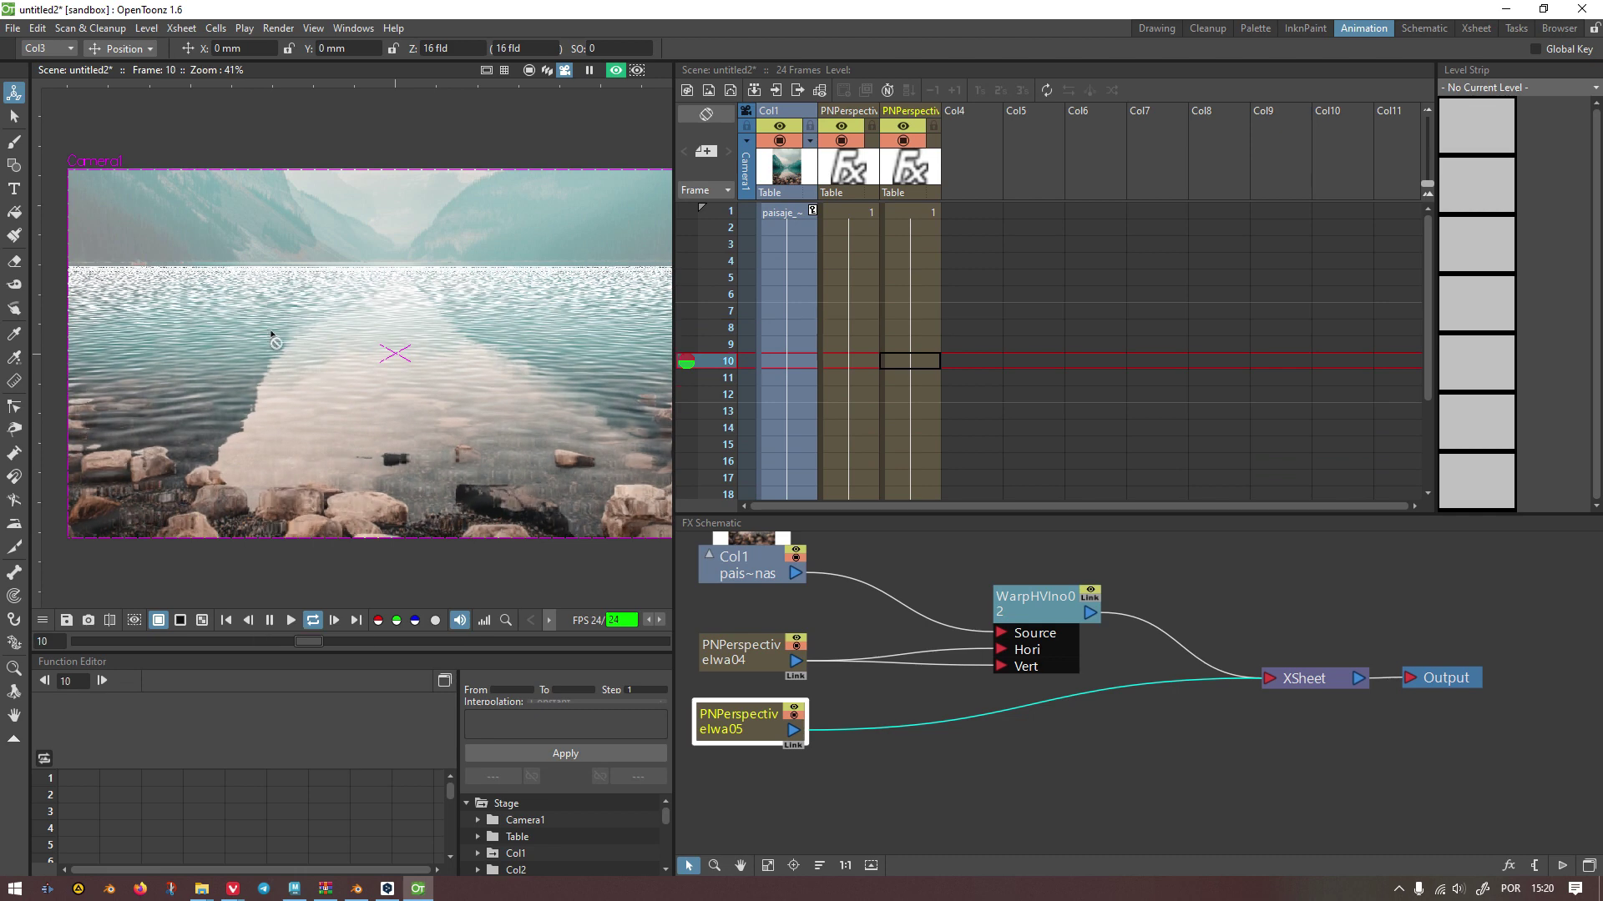
{"action": "scroll", "coordinate": [384, 272], "scroll_direction": "up", "scroll_amount": 4}
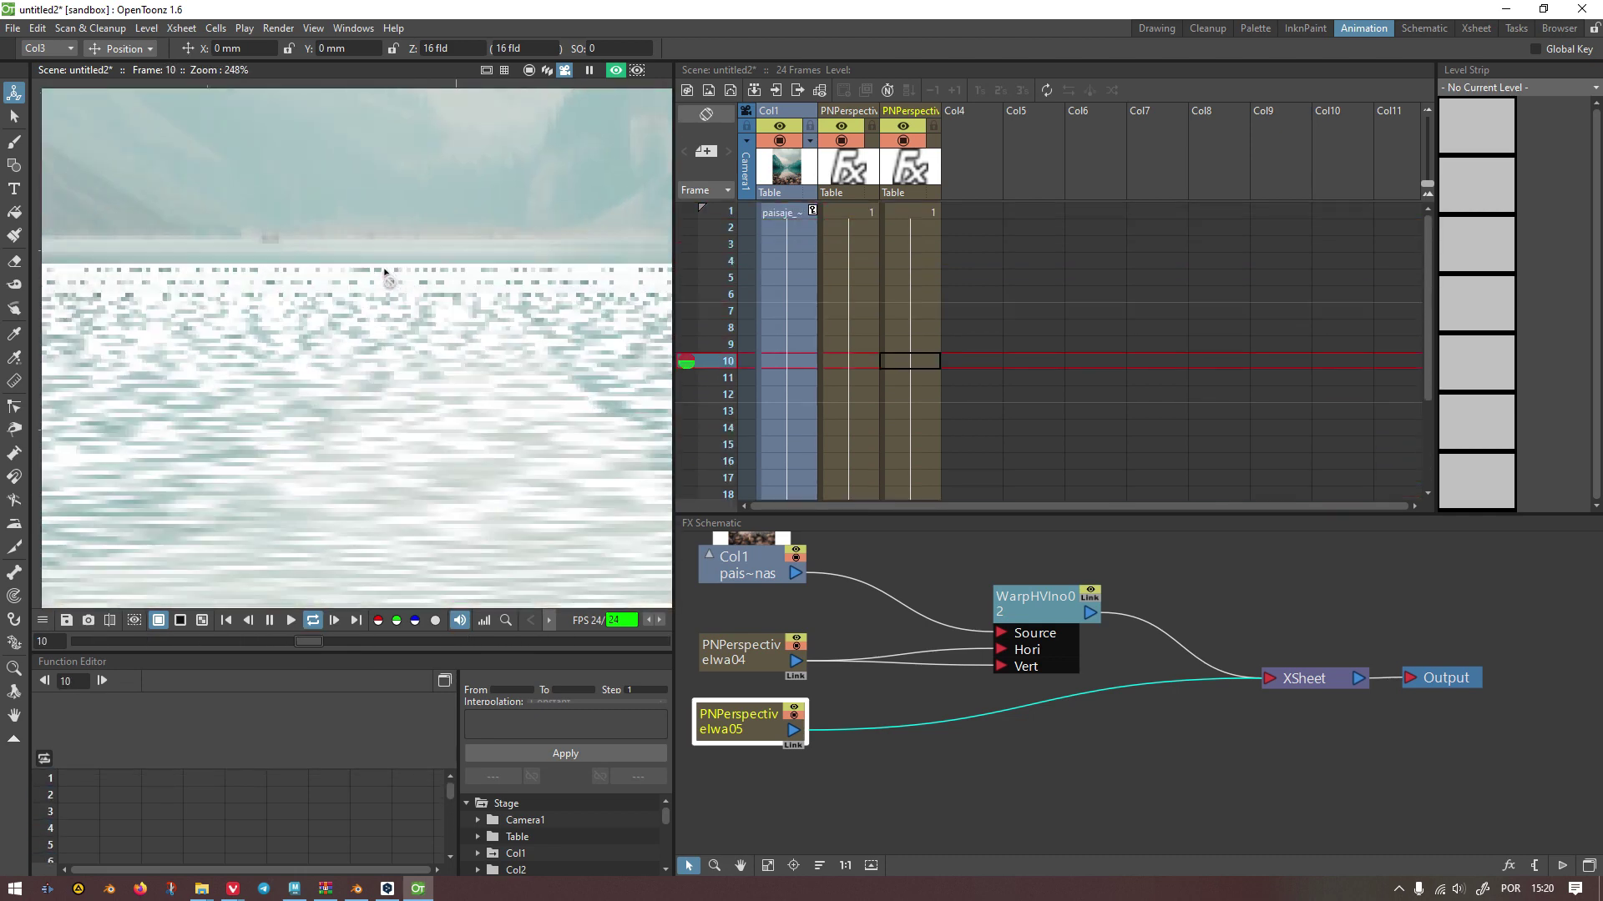
{"action": "scroll", "coordinate": [384, 272], "scroll_direction": "down", "scroll_amount": 5}
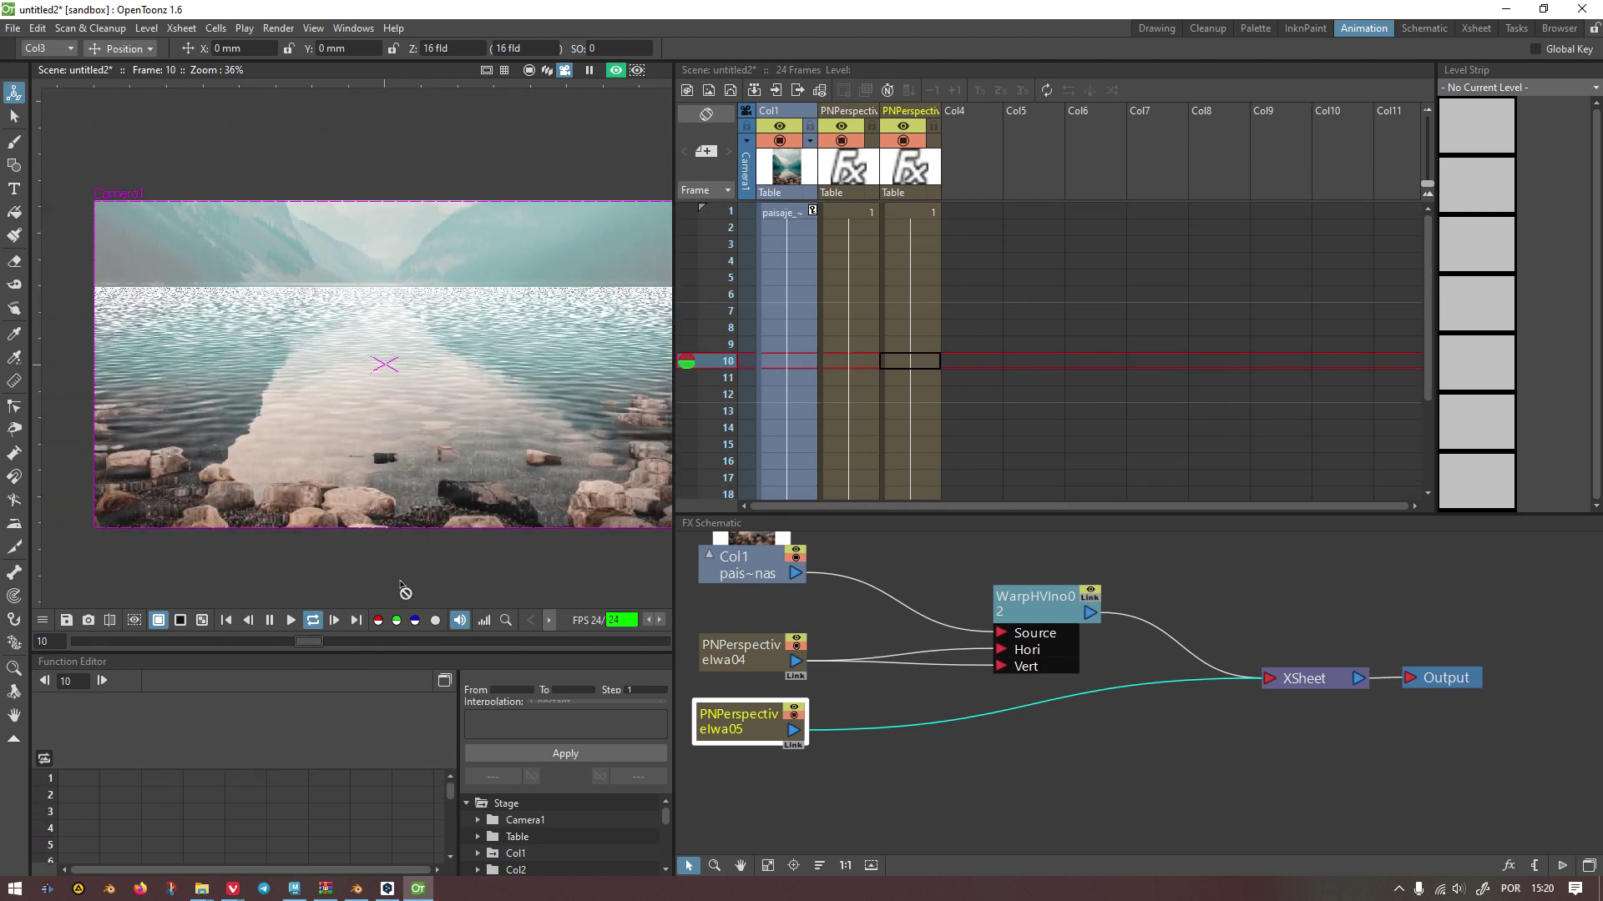
{"action": "left_click", "coordinate": [269, 620]}
{"action": "left_click", "coordinate": [227, 622]}
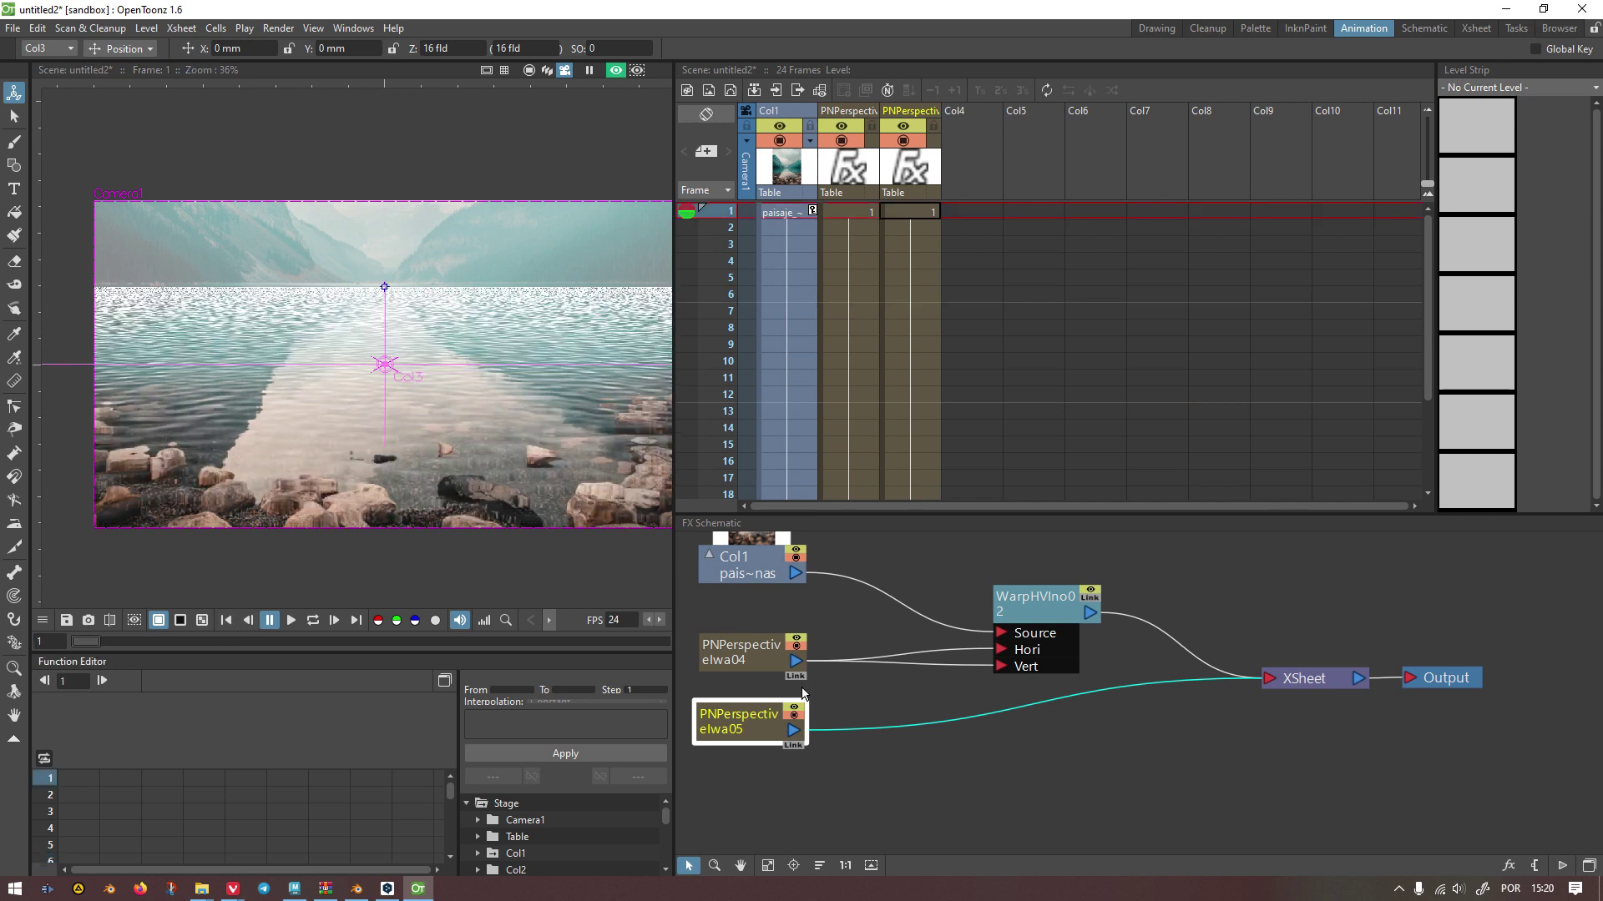
Step: Add a Screen layer-blending effect and insert it between the WarpHVIno node and the XSheet node
{"action": "left_click_drag", "start_coordinate": [1010, 563], "coordinate": [912, 554]}
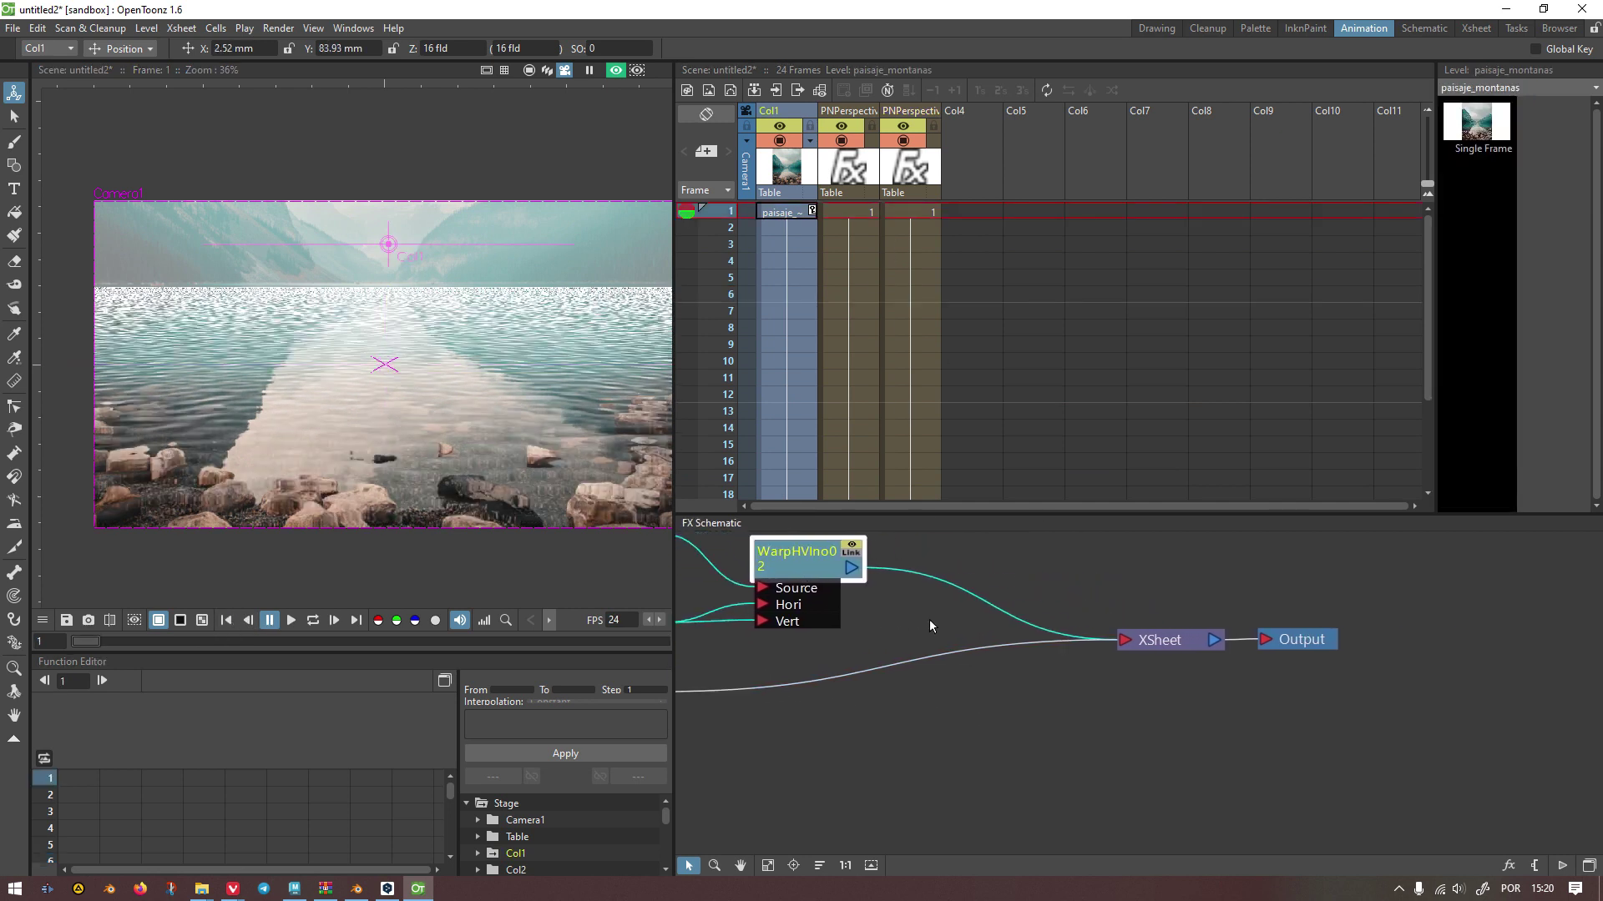
{"action": "left_click_drag", "start_coordinate": [1064, 562], "coordinate": [989, 711]}
{"action": "left_click", "coordinate": [990, 622]}
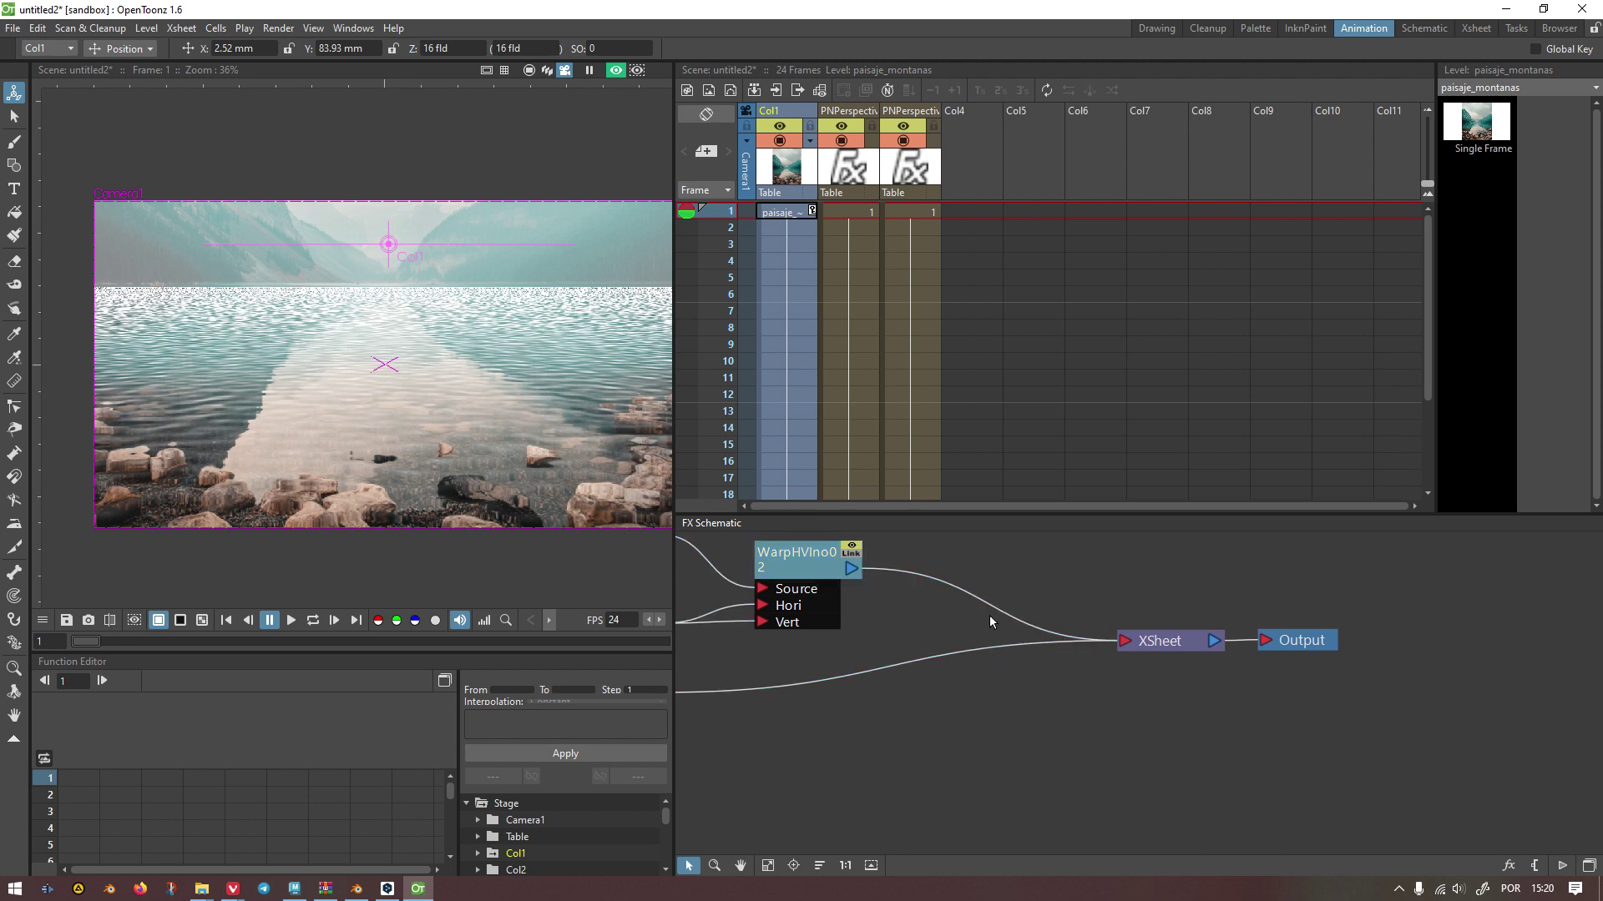
{"action": "right_click", "coordinate": [933, 605]}
{"action": "mouse_move", "coordinate": [1052, 610]}
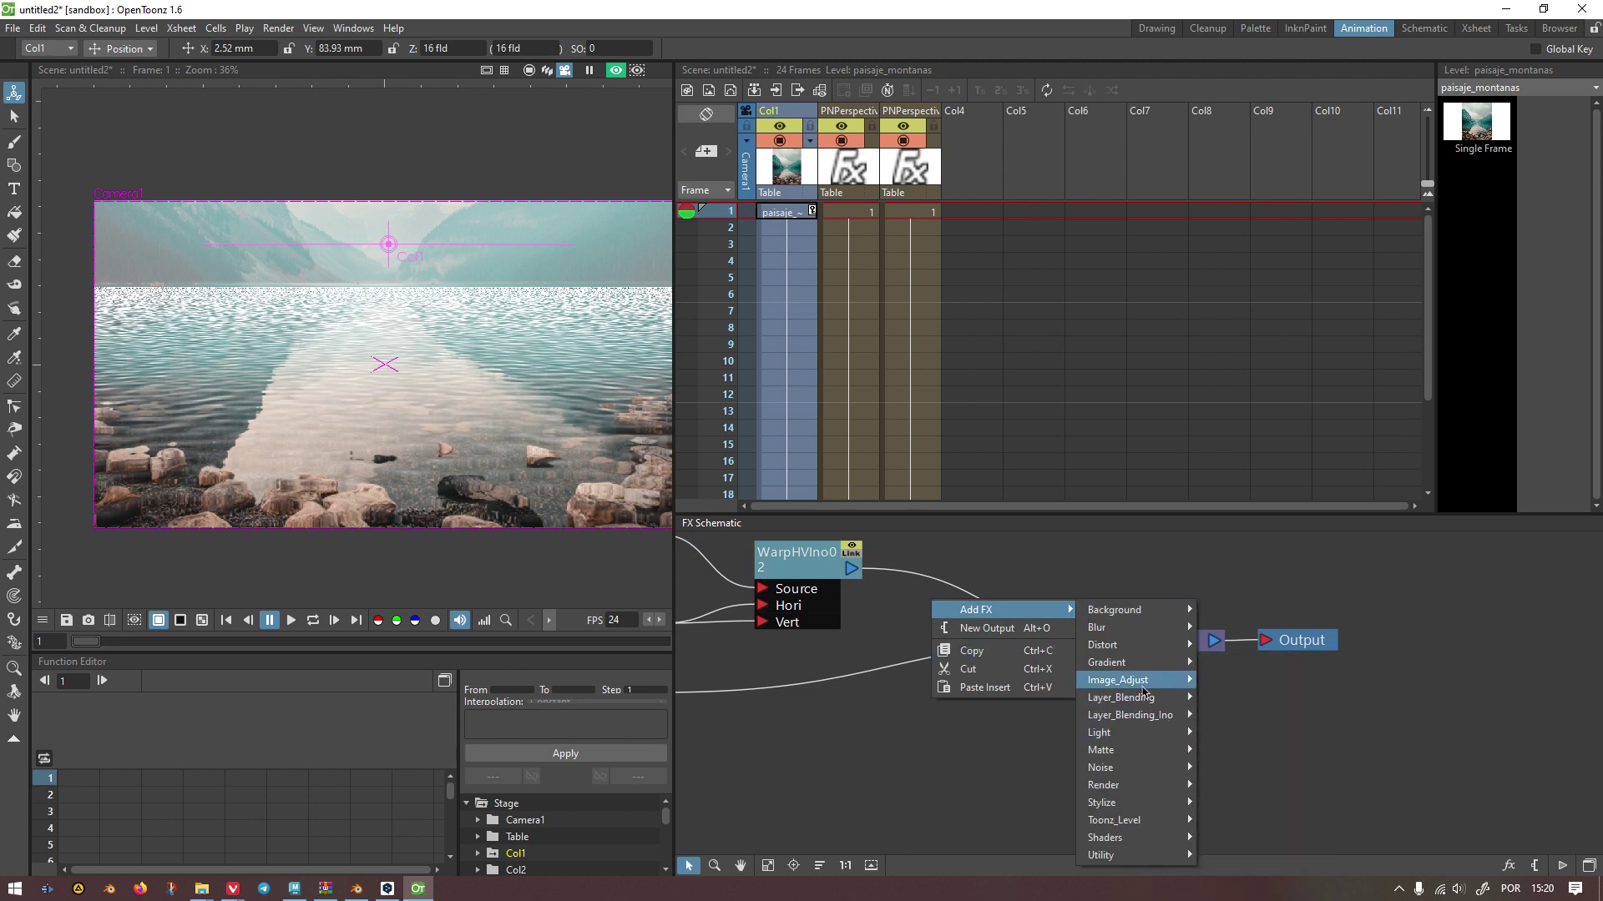
{"action": "mouse_move", "coordinate": [1115, 703]}
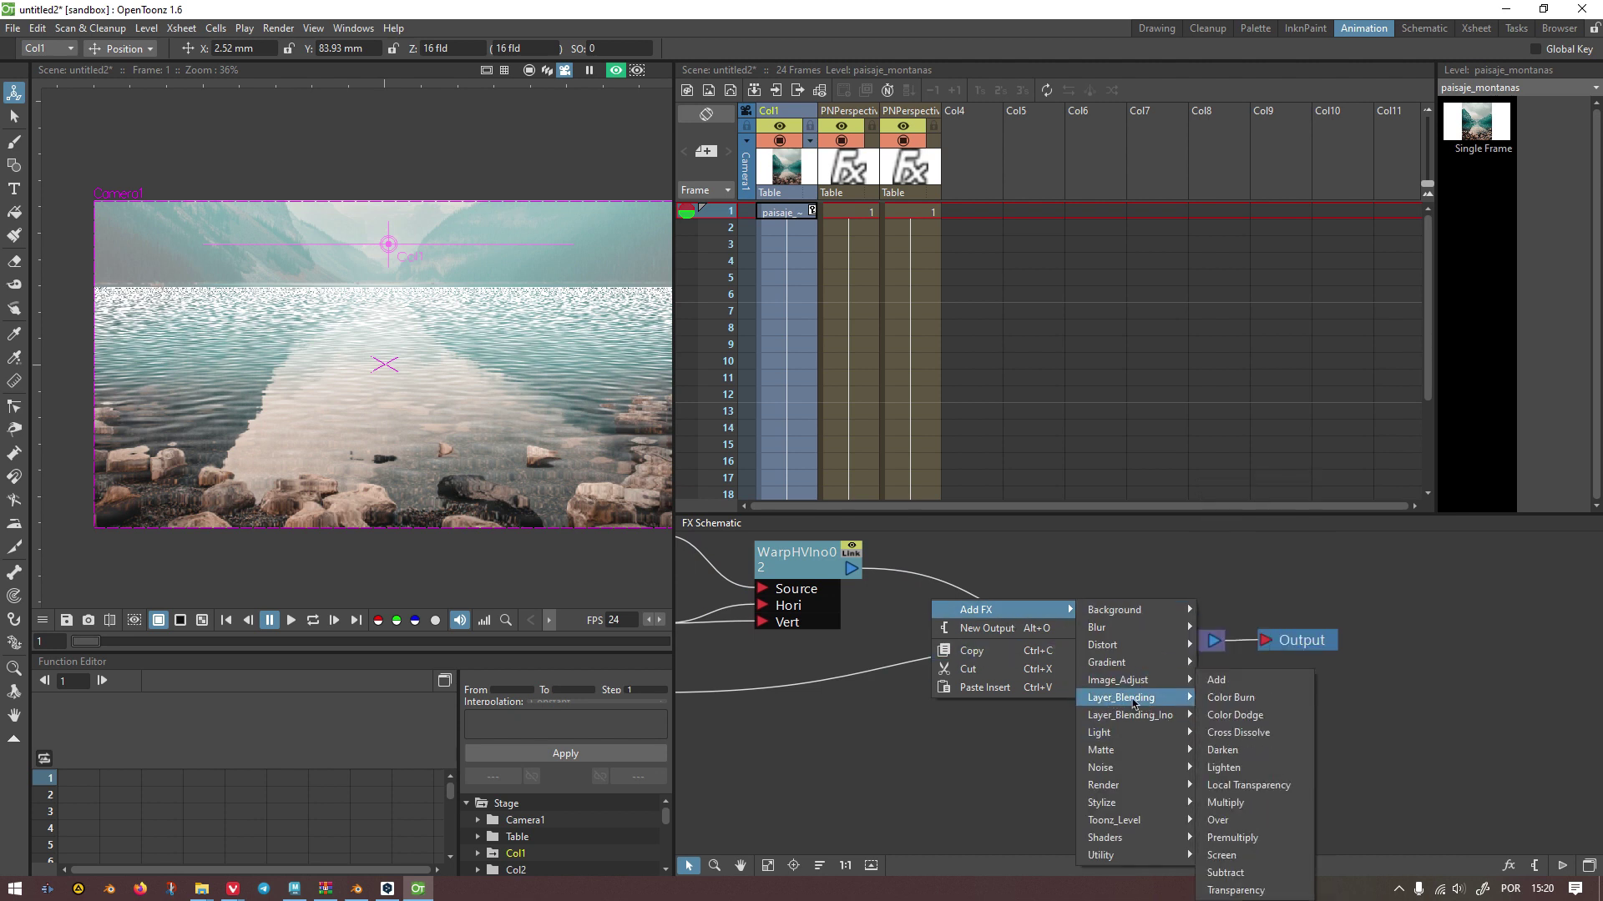
{"action": "left_click", "coordinate": [1233, 855]}
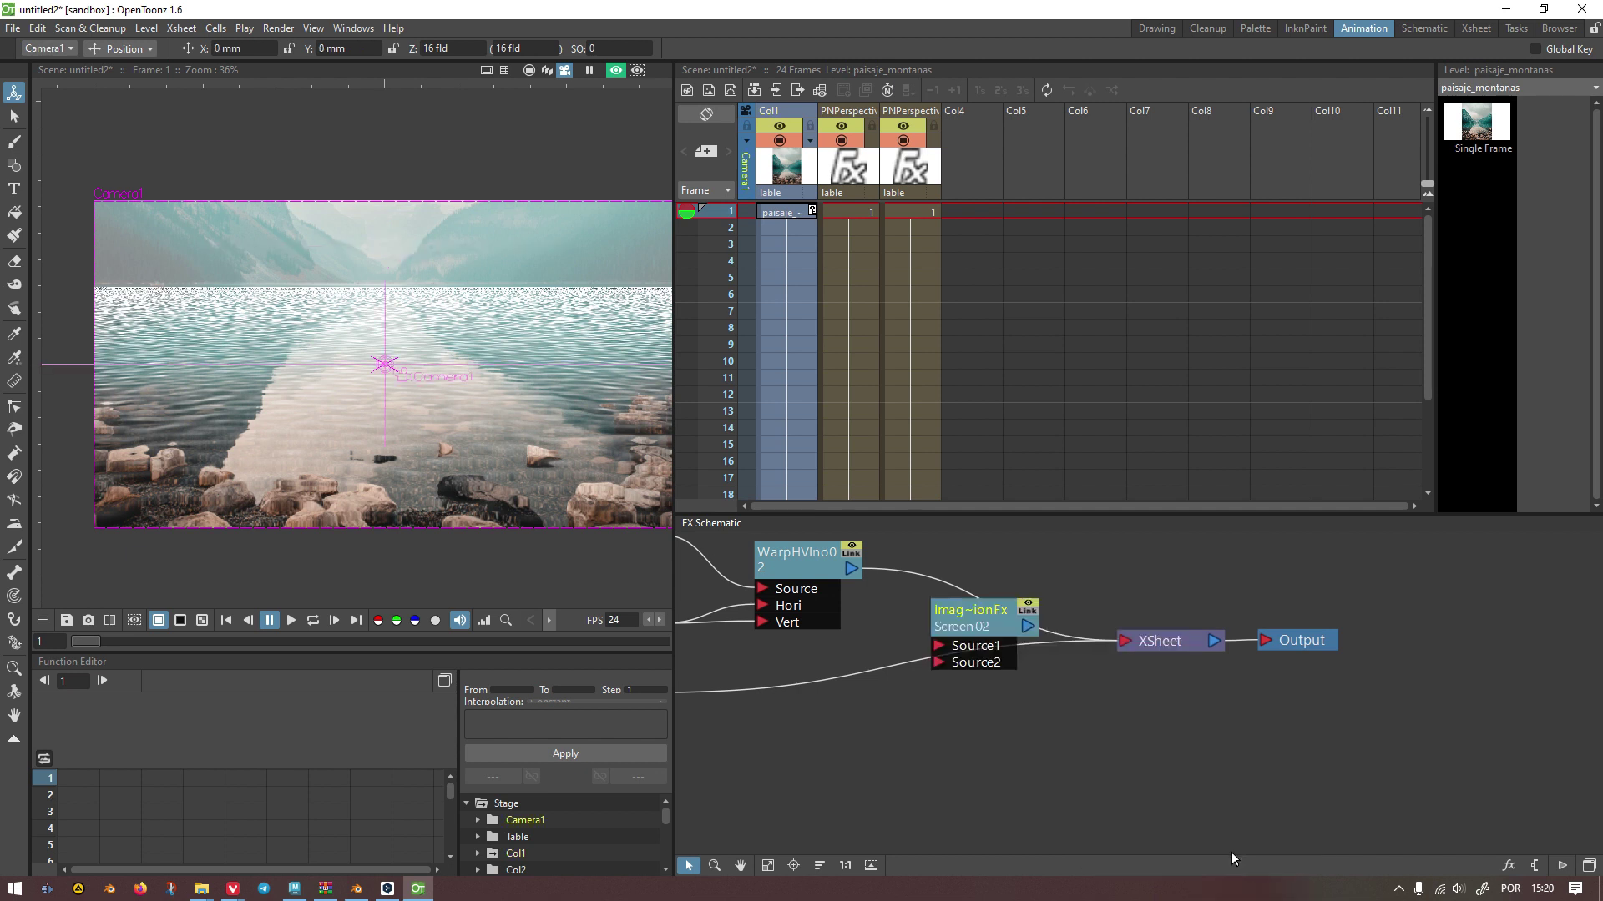
{"action": "left_click_drag", "start_coordinate": [994, 628], "coordinate": [1016, 578]}
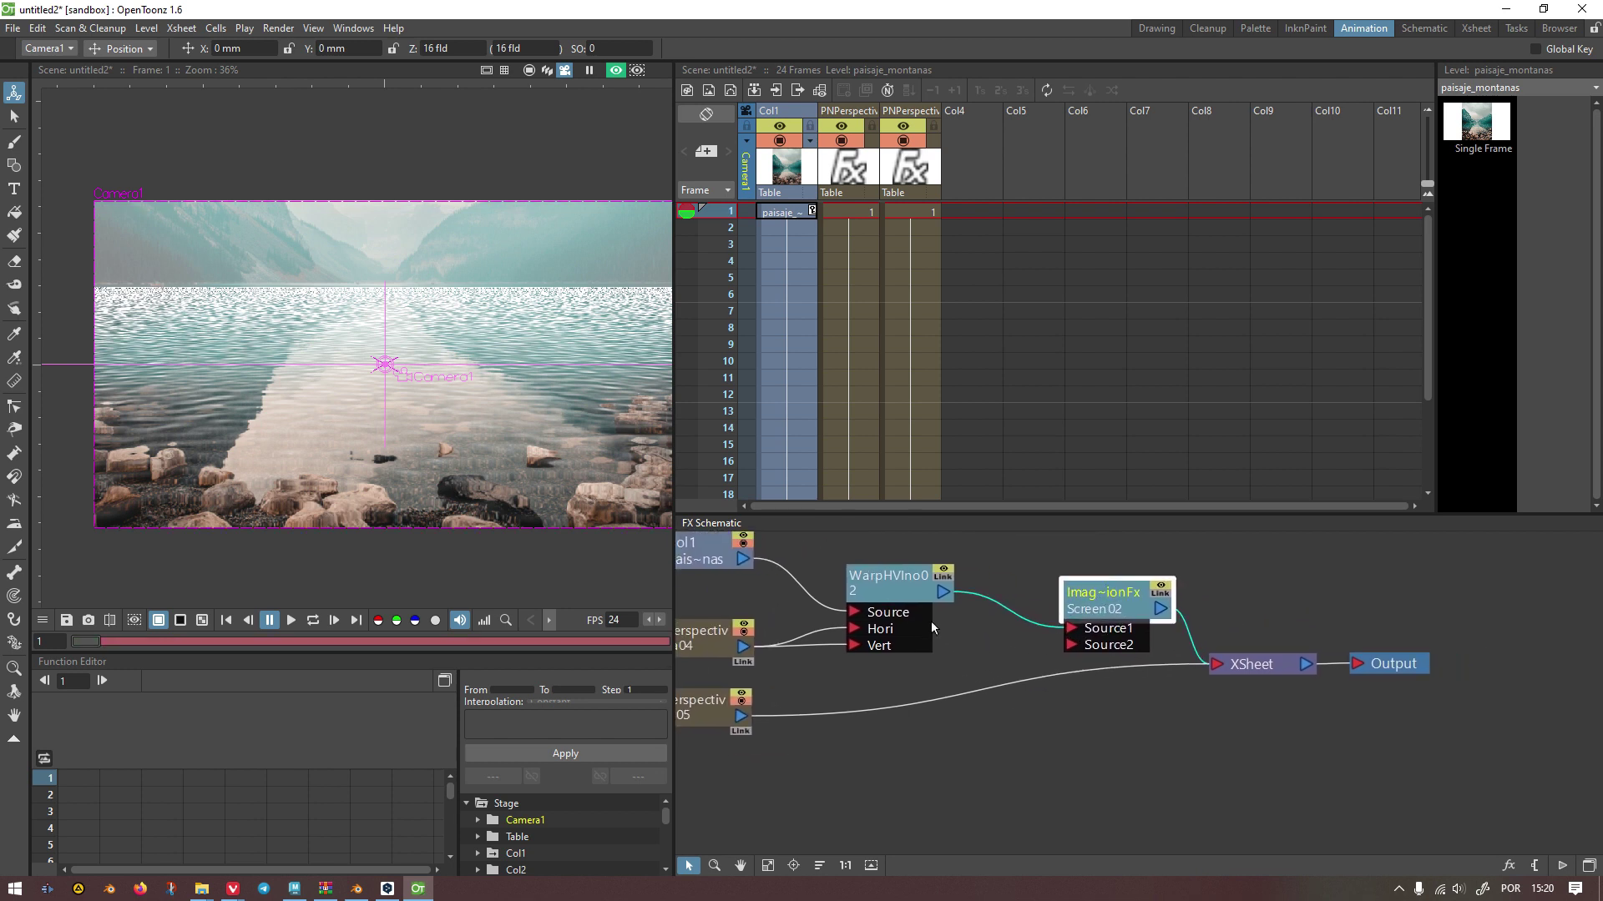
Step: Connect the Fresnel noise node's output to the Source2 input of the Screen node
{"action": "left_click_drag", "start_coordinate": [714, 720], "coordinate": [727, 747]}
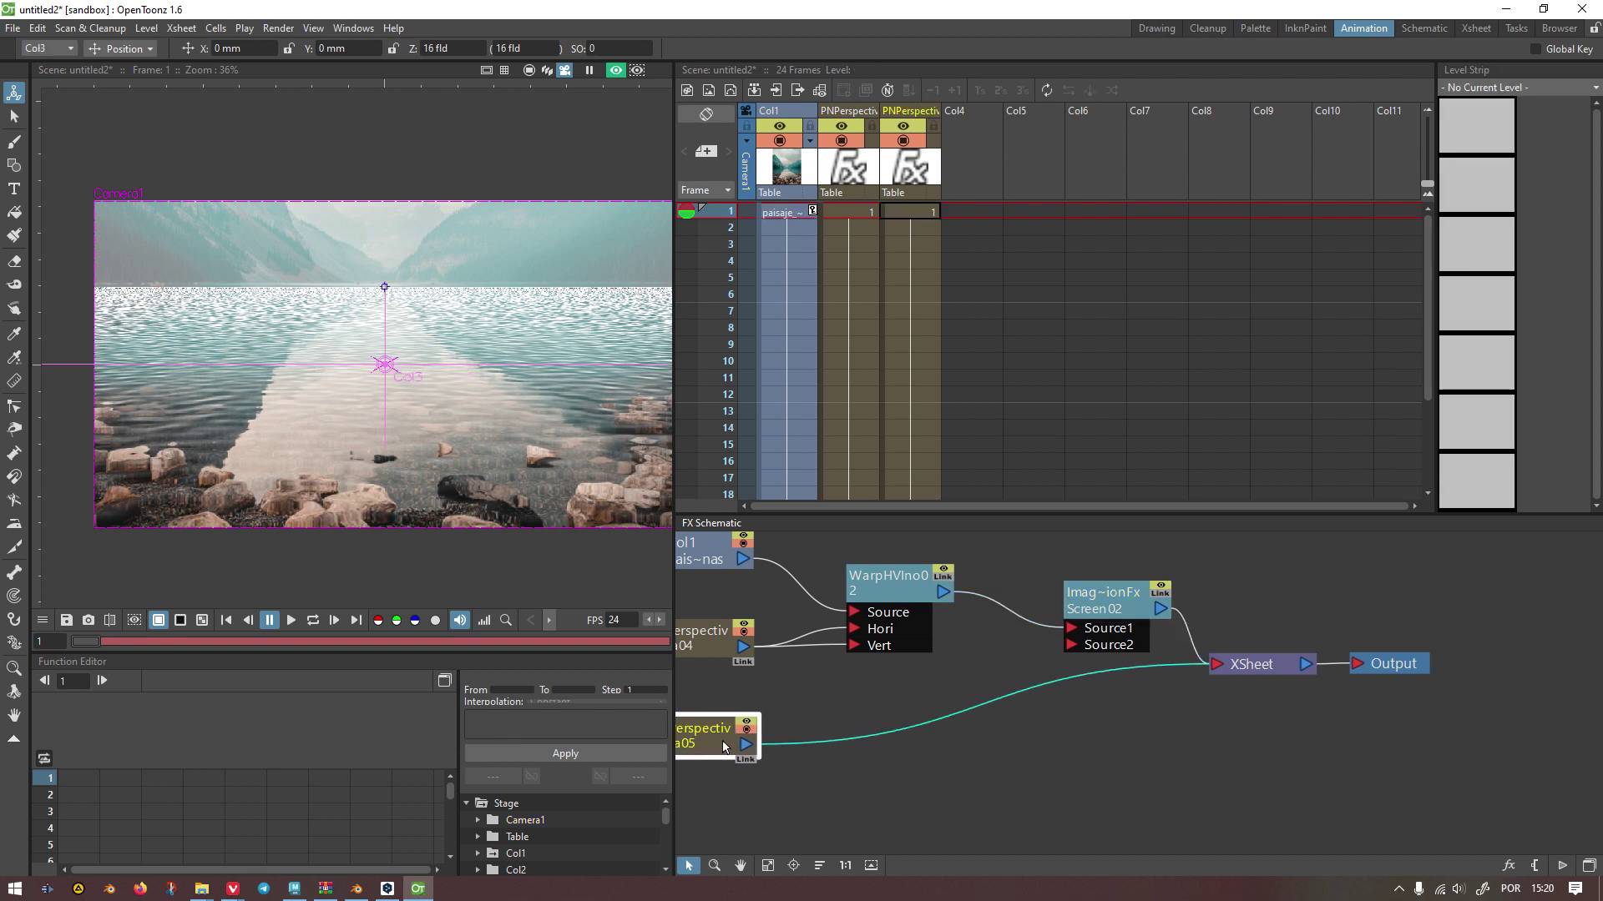
{"action": "left_click_drag", "start_coordinate": [1107, 610], "coordinate": [1100, 619]}
{"action": "left_click_drag", "start_coordinate": [753, 745], "coordinate": [1055, 653]}
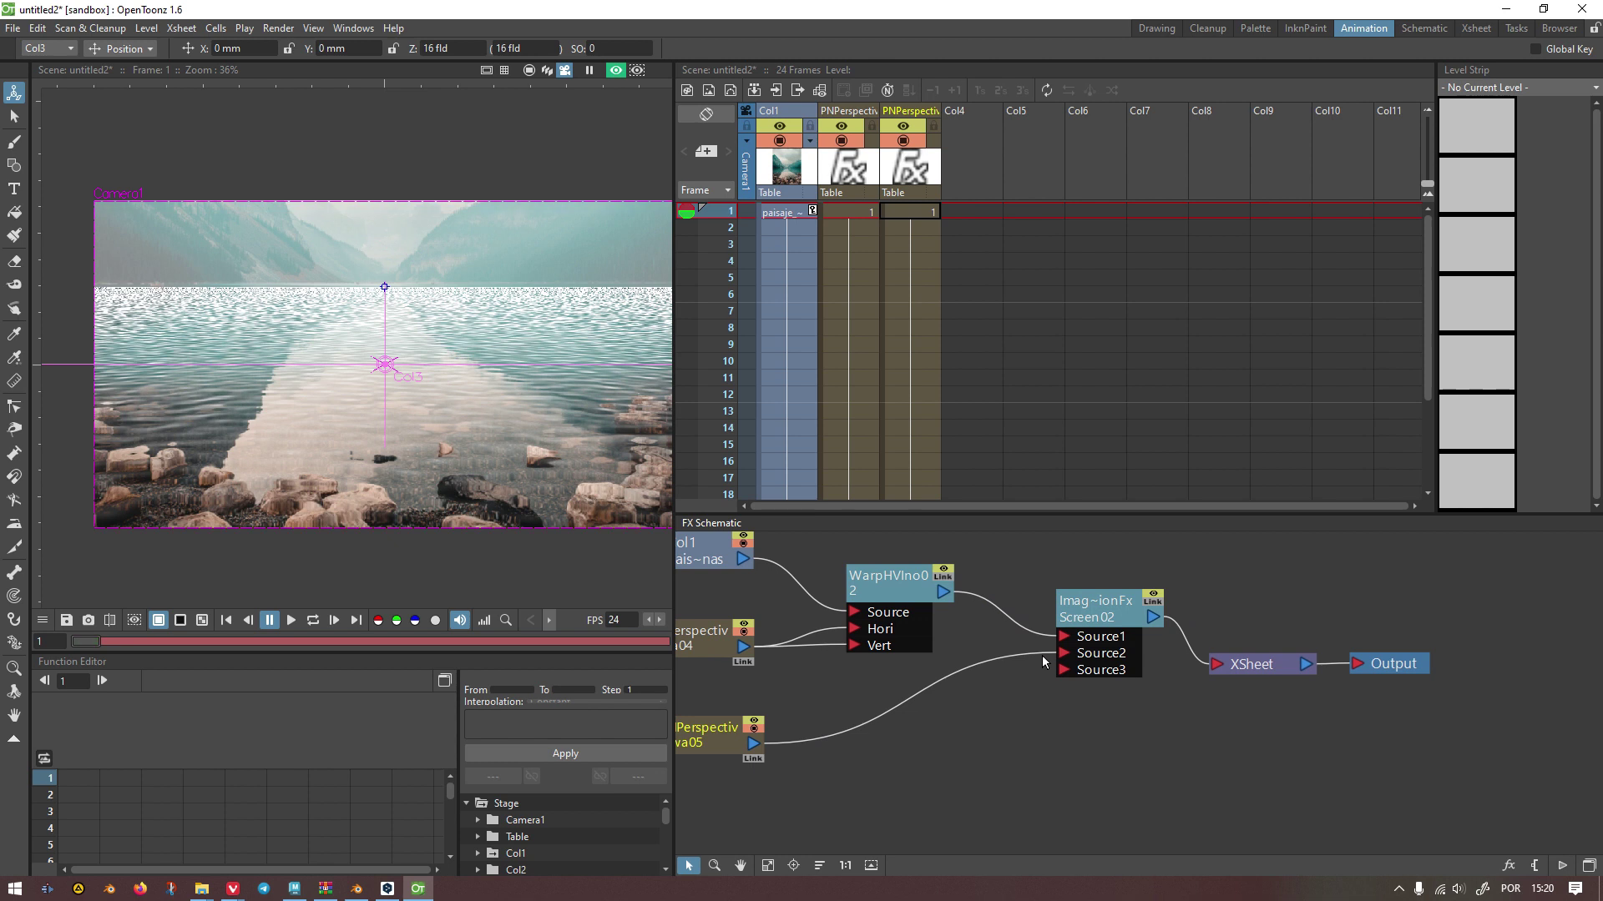
Step: Swap the Screen node's inputs so the Fresnel noise feeds Source1 and WarpHVIno feeds Source2, and open the Screen settings
{"action": "left_click_drag", "start_coordinate": [755, 743], "coordinate": [1057, 636]}
{"action": "left_click_drag", "start_coordinate": [943, 591], "coordinate": [1058, 653]}
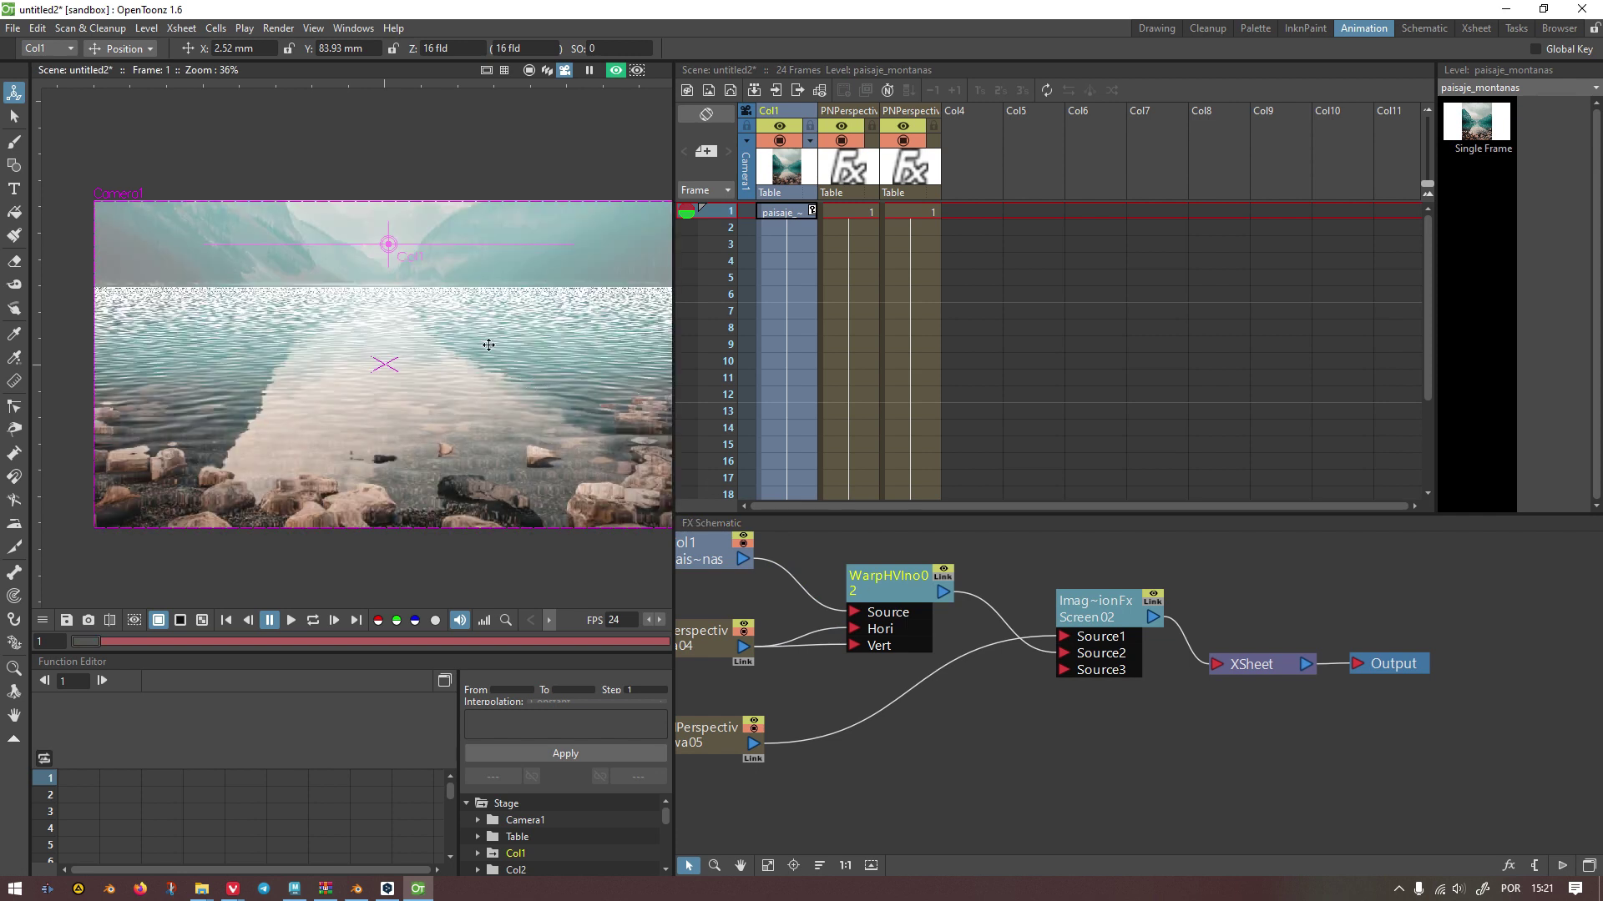
{"action": "double_click", "coordinate": [1093, 605]}
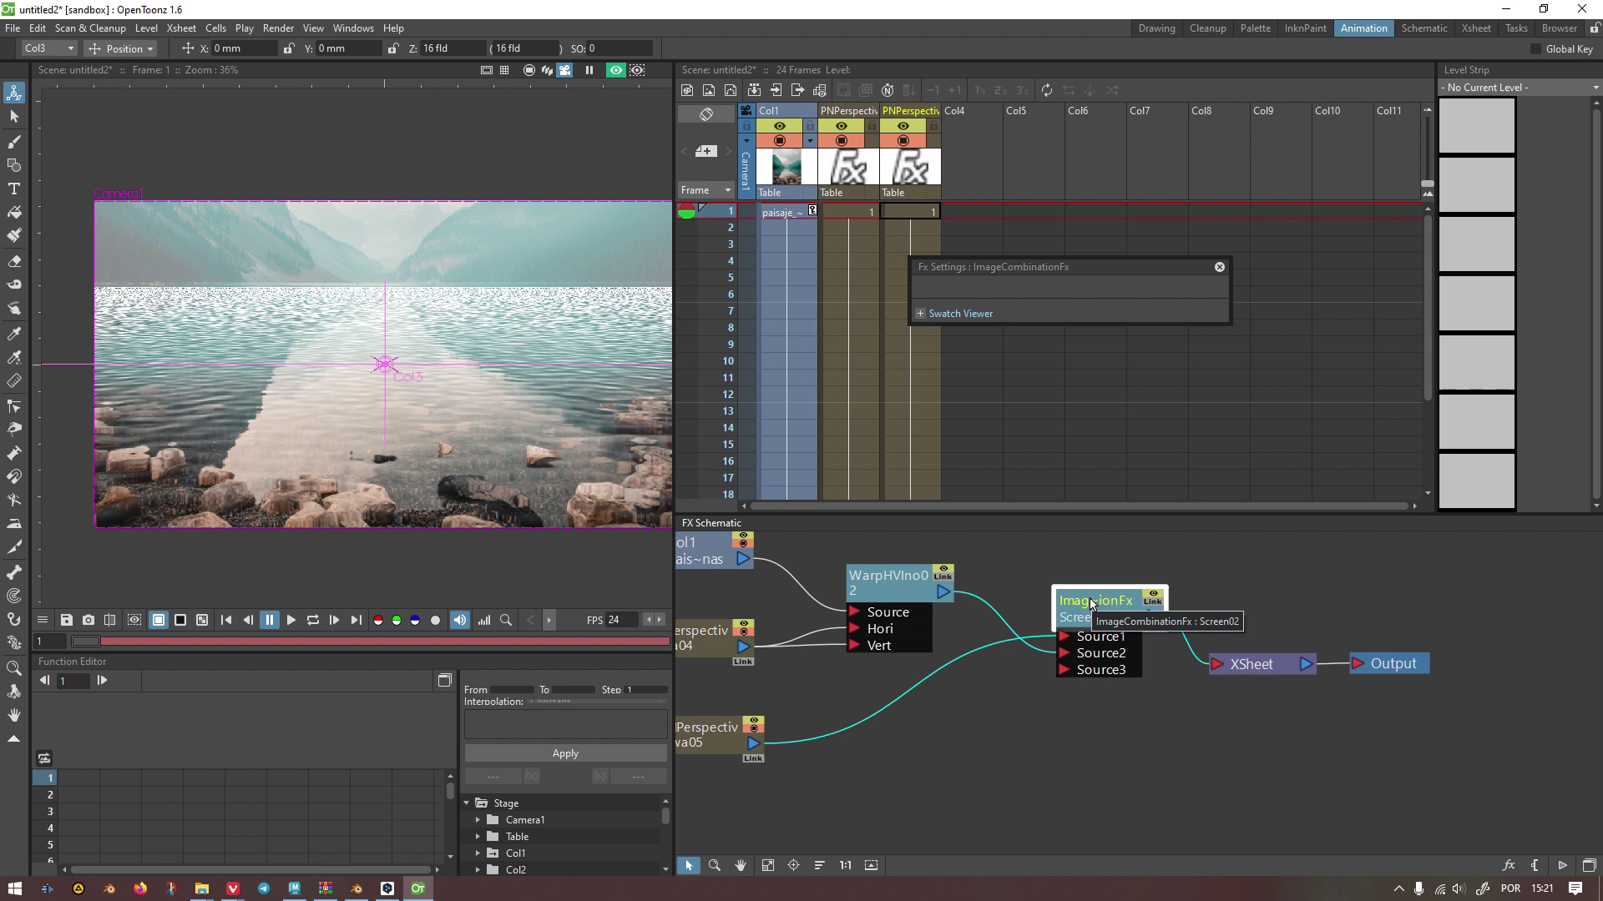
Step: View the Fresnel noise settings, close them, and rearrange the schematic nodes with the Fresnel noise above the other sources
{"action": "scroll", "coordinate": [948, 775], "scroll_direction": "down", "scroll_amount": 3}
{"action": "left_click_drag", "start_coordinate": [798, 788], "coordinate": [885, 614]}
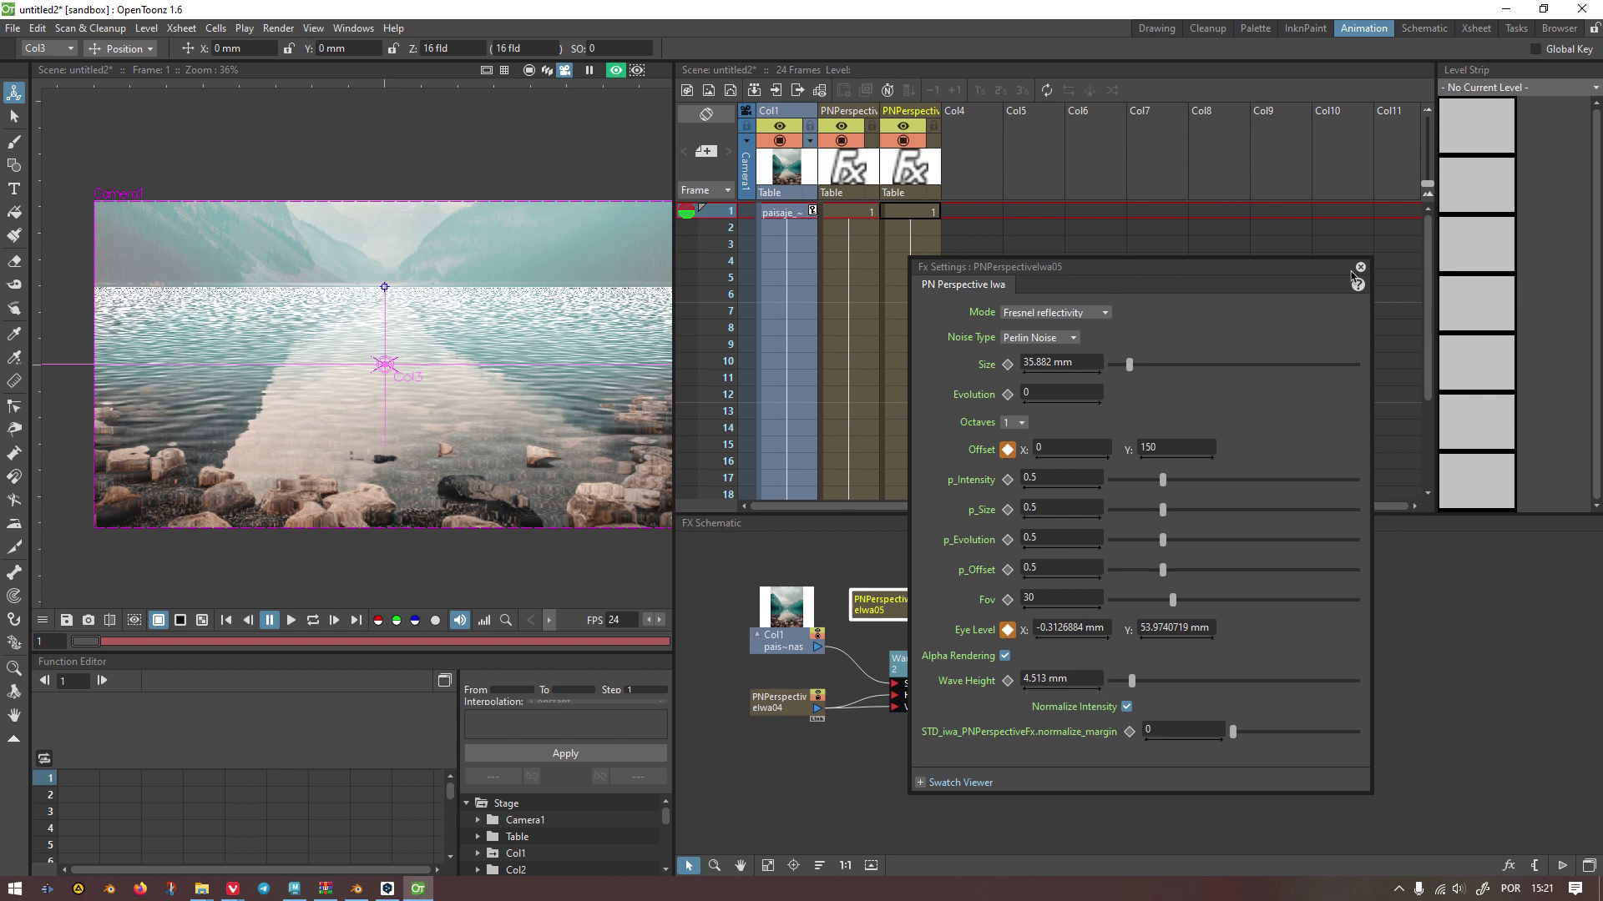
{"action": "left_click", "coordinate": [1359, 268]}
{"action": "left_click_drag", "start_coordinate": [1074, 678], "coordinate": [1084, 623]}
{"action": "left_click_drag", "start_coordinate": [881, 604], "coordinate": [915, 565]}
{"action": "left_click_drag", "start_coordinate": [739, 584], "coordinate": [918, 726]}
{"action": "left_click_drag", "start_coordinate": [911, 671], "coordinate": [833, 749]}
{"action": "left_click_drag", "start_coordinate": [1079, 632], "coordinate": [1048, 643]}
{"action": "left_click_drag", "start_coordinate": [923, 568], "coordinate": [798, 589]}
Step: Insert an Adjust Levels image-adjust effect between the Fresnel noise node and the Screen node
{"action": "scroll", "coordinate": [960, 593], "scroll_direction": "up", "scroll_amount": 4}
{"action": "left_click", "coordinate": [944, 588]}
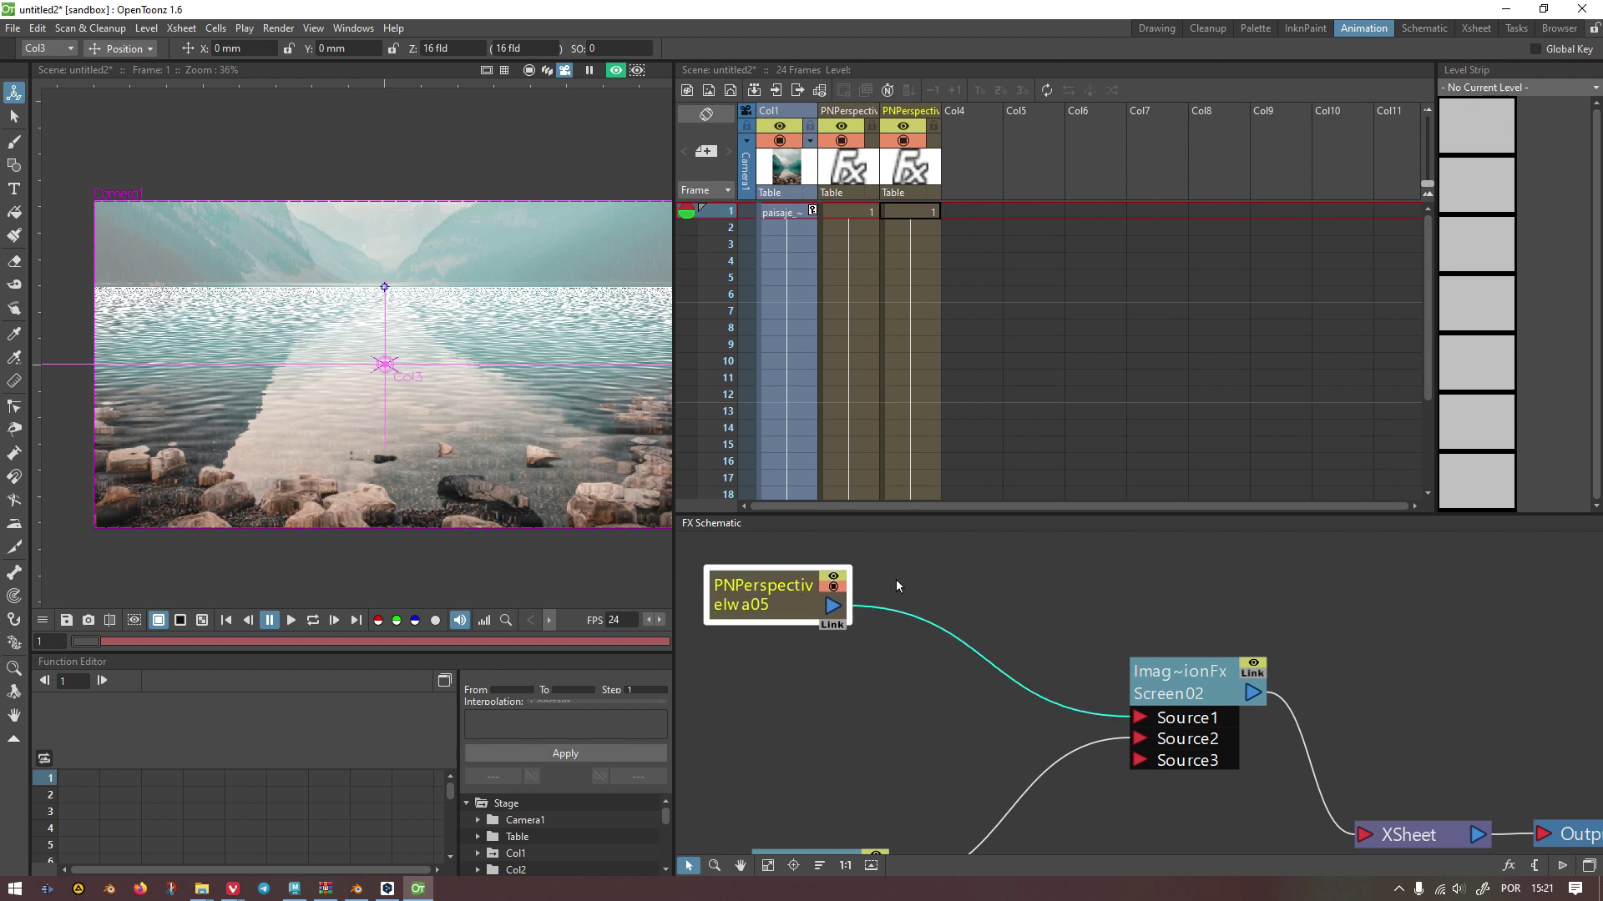
{"action": "right_click", "coordinate": [816, 607]}
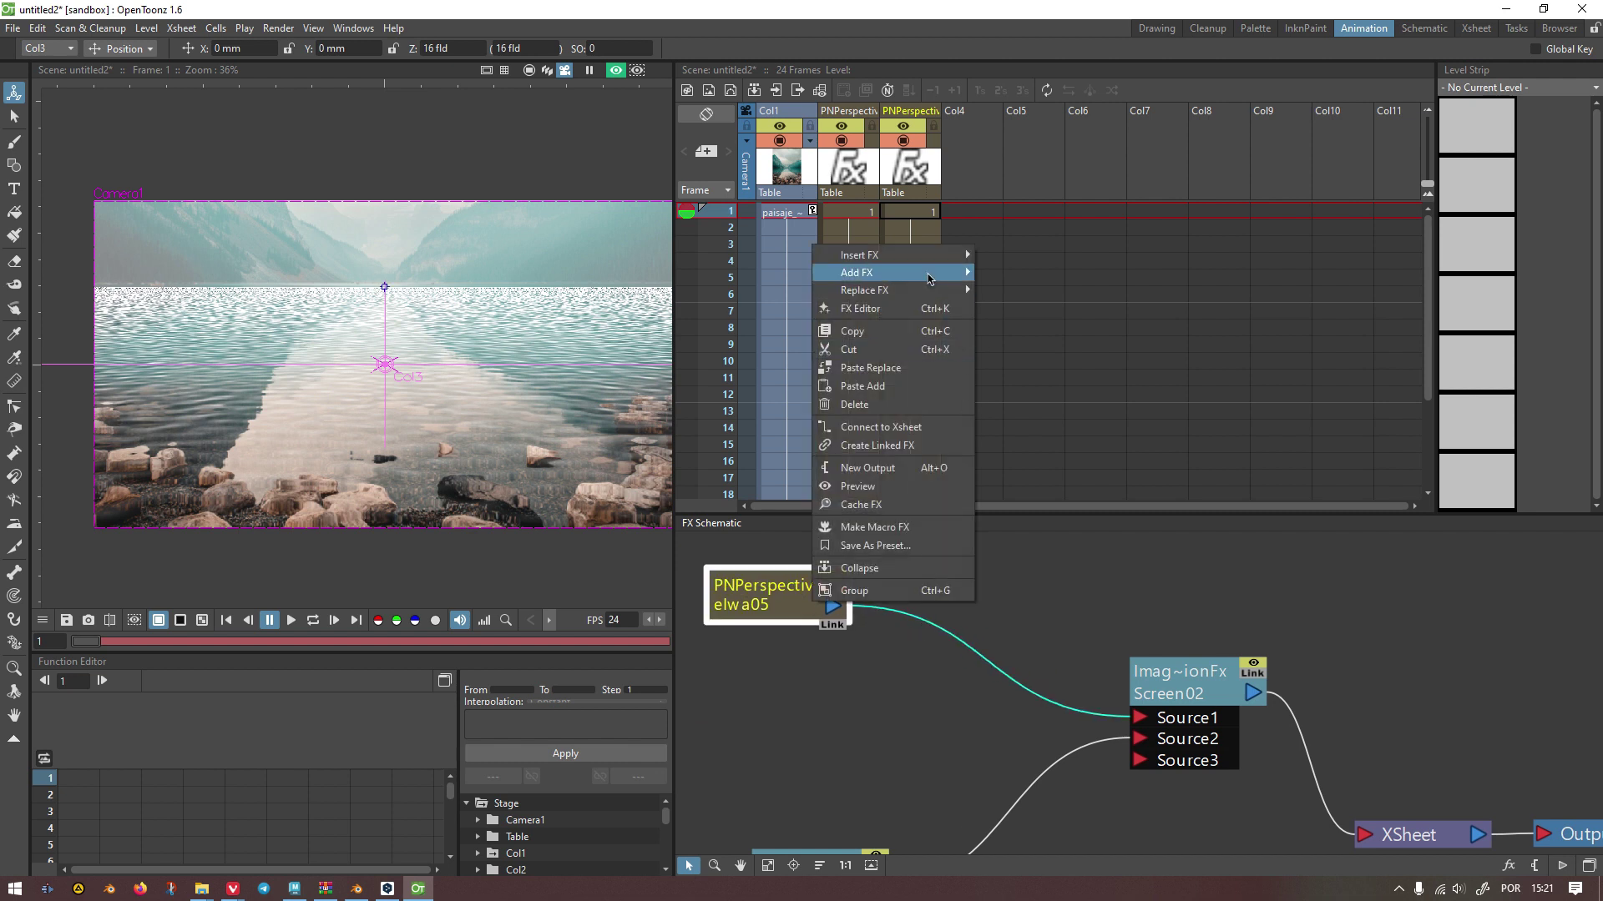
{"action": "mouse_move", "coordinate": [960, 255]}
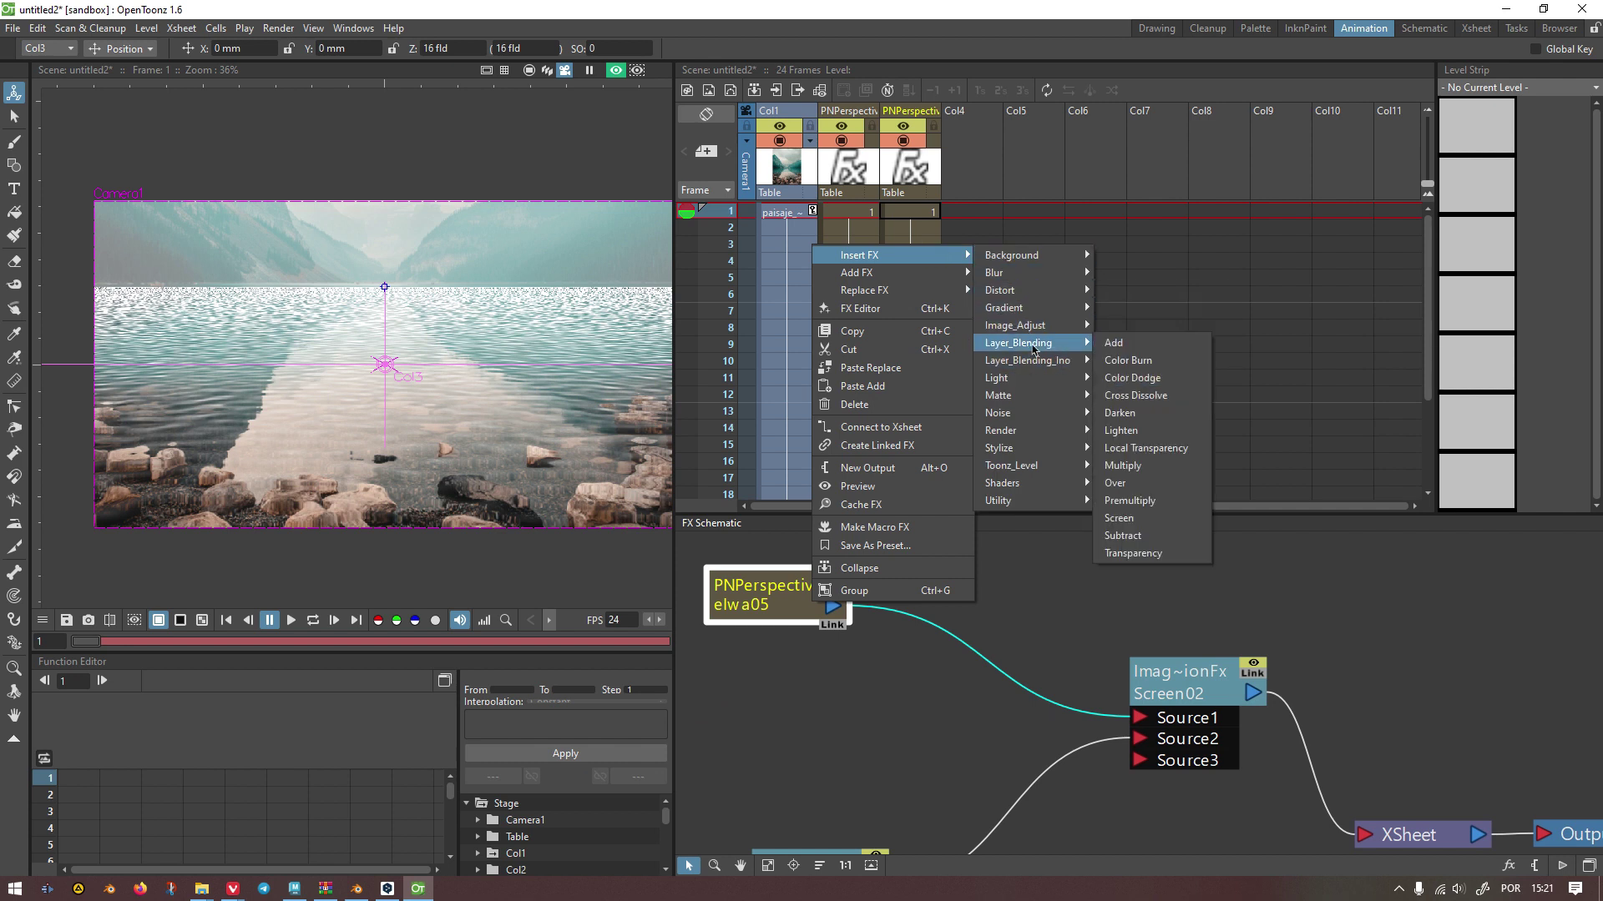
{"action": "mouse_move", "coordinate": [1035, 332]}
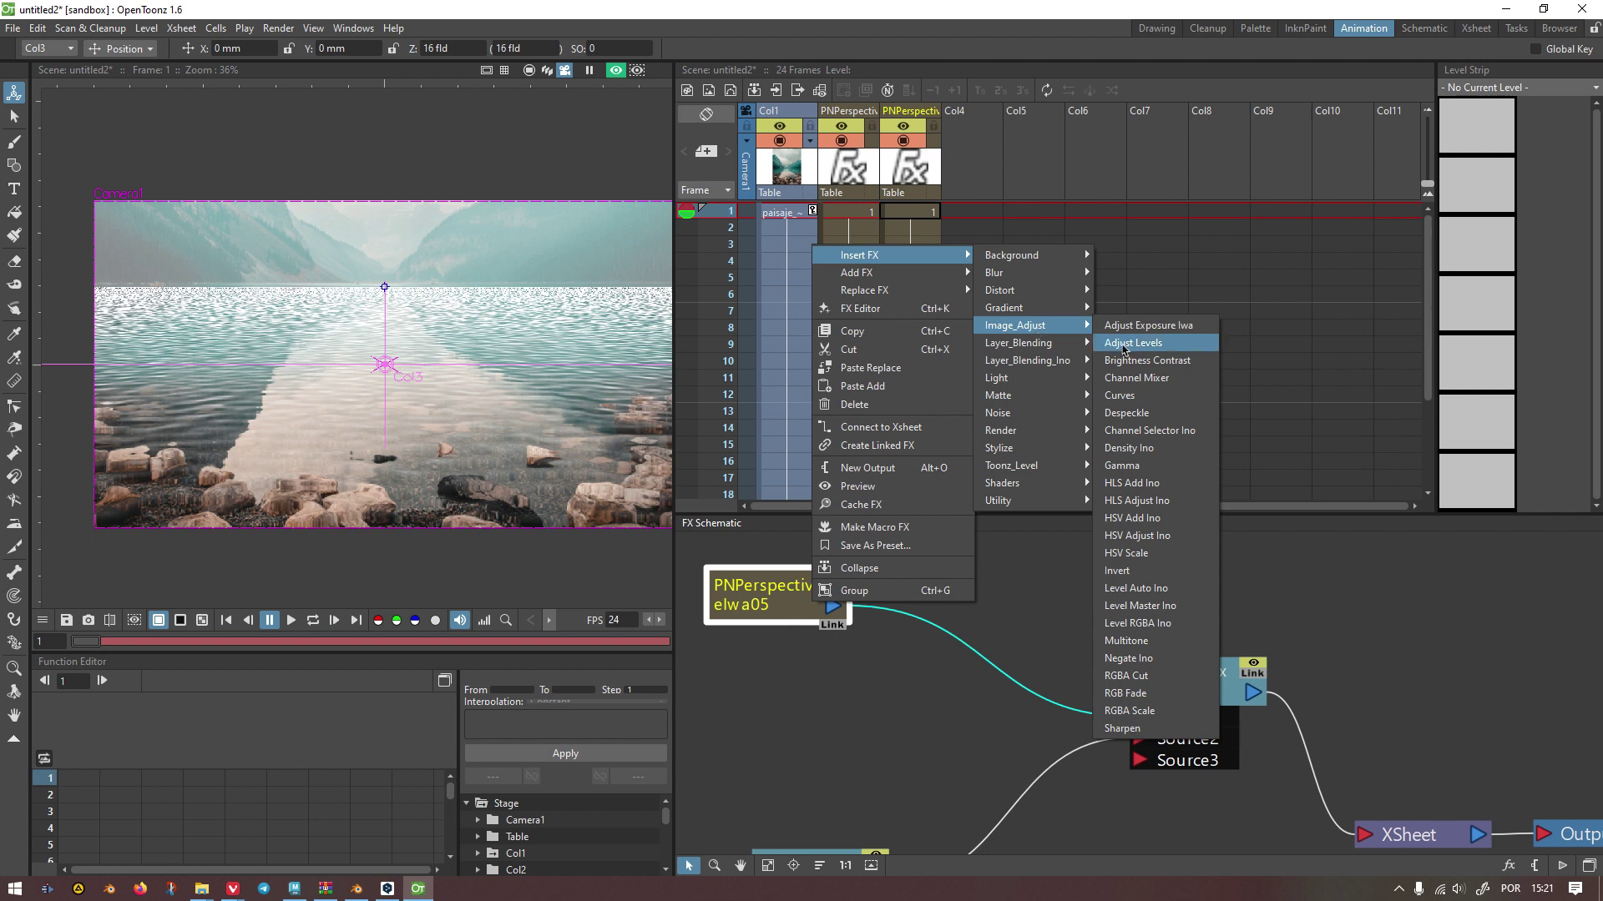
{"action": "left_click", "coordinate": [1124, 344]}
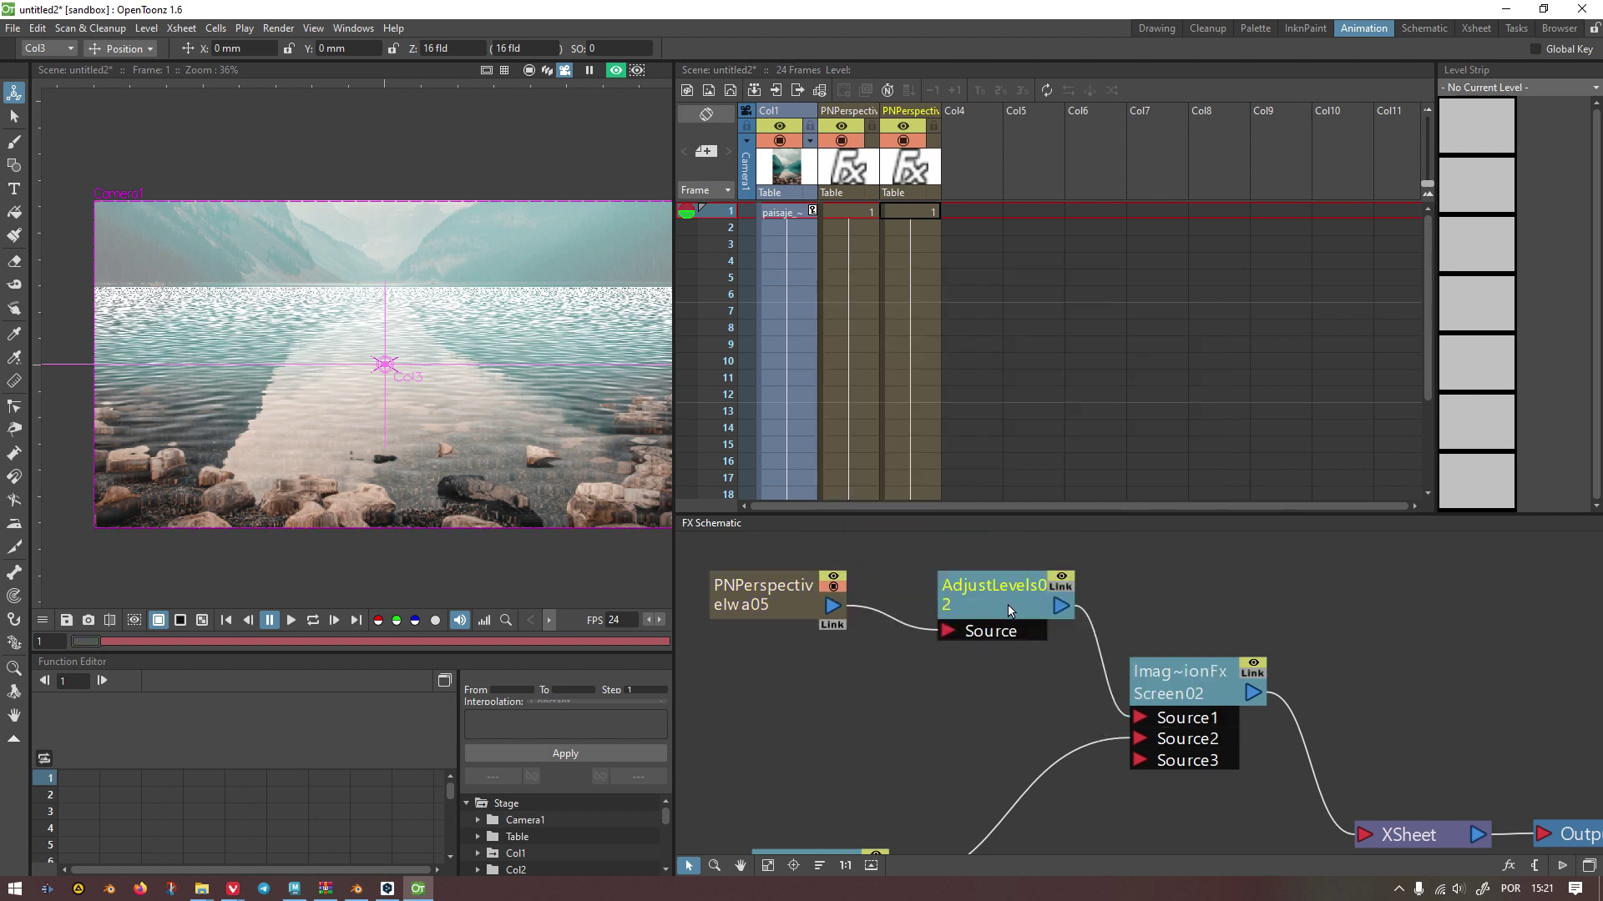
Step: Open the Adjust Levels settings and lower the Alpha Output maximum to about 91
{"action": "left_click", "coordinate": [971, 599]}
{"action": "double_click", "coordinate": [972, 598]}
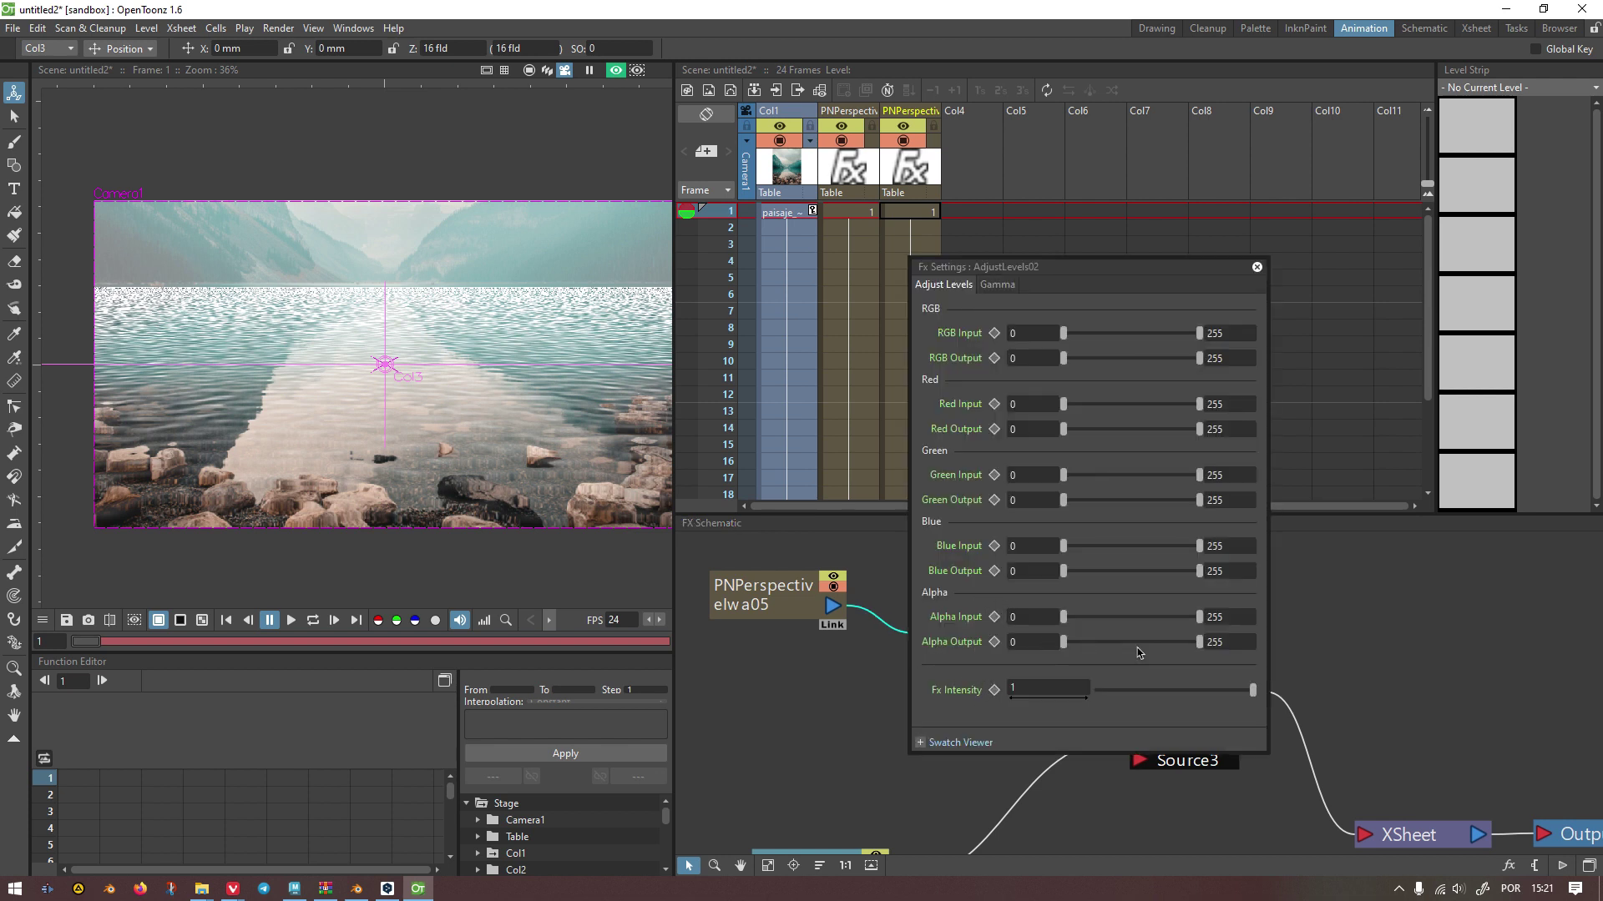
{"action": "left_click_drag", "start_coordinate": [1200, 644], "coordinate": [1126, 650]}
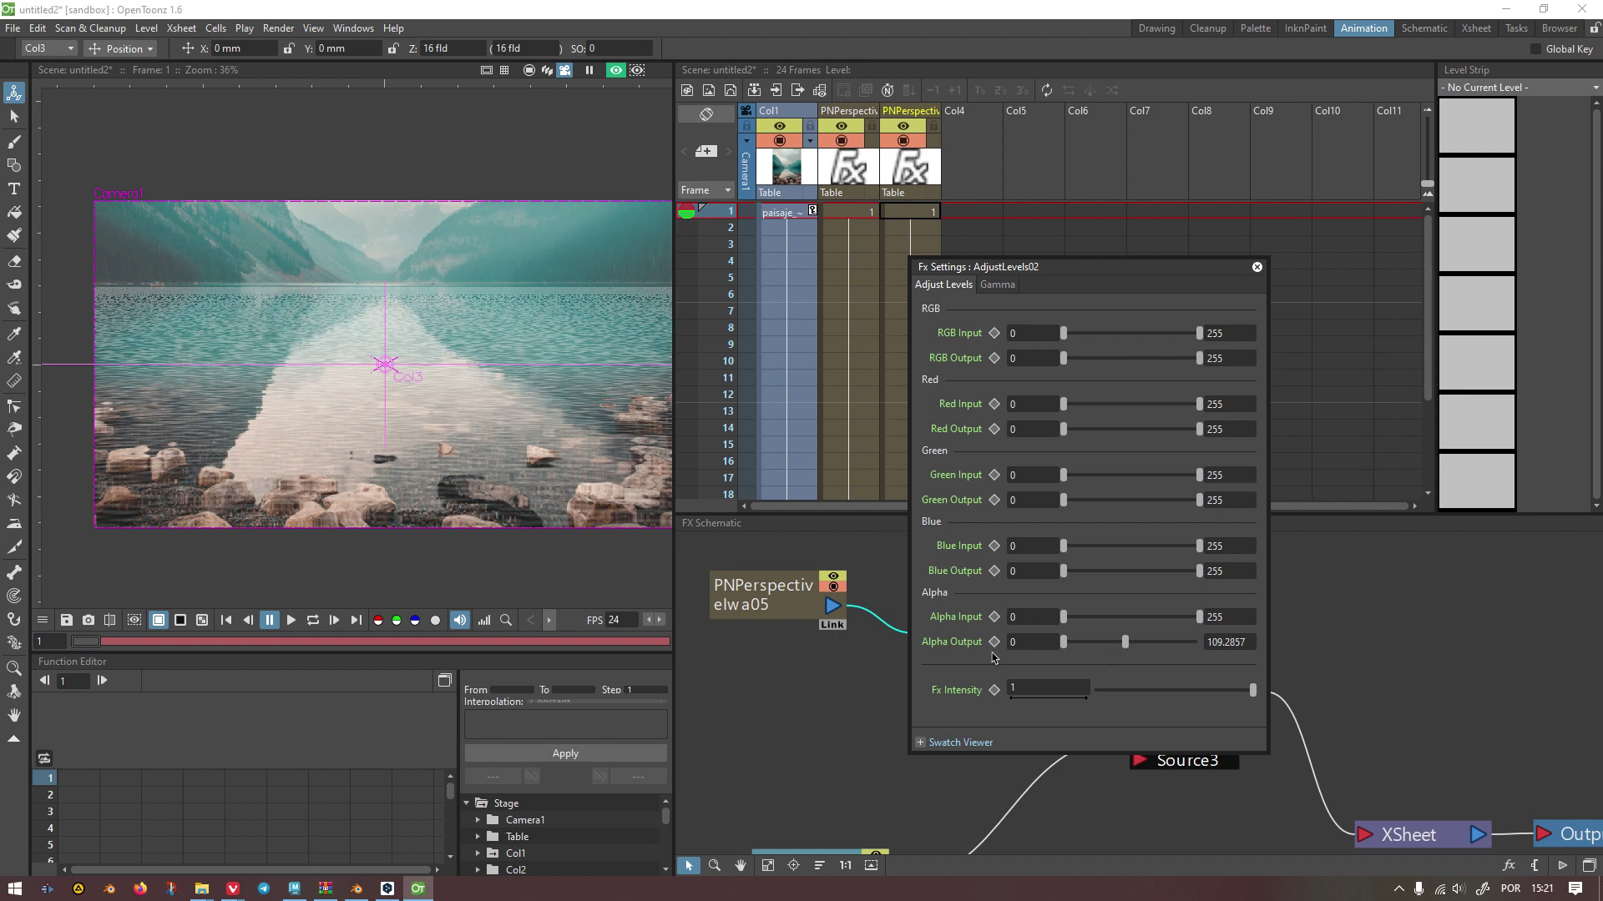
{"action": "left_click_drag", "start_coordinate": [1126, 647], "coordinate": [1116, 643]}
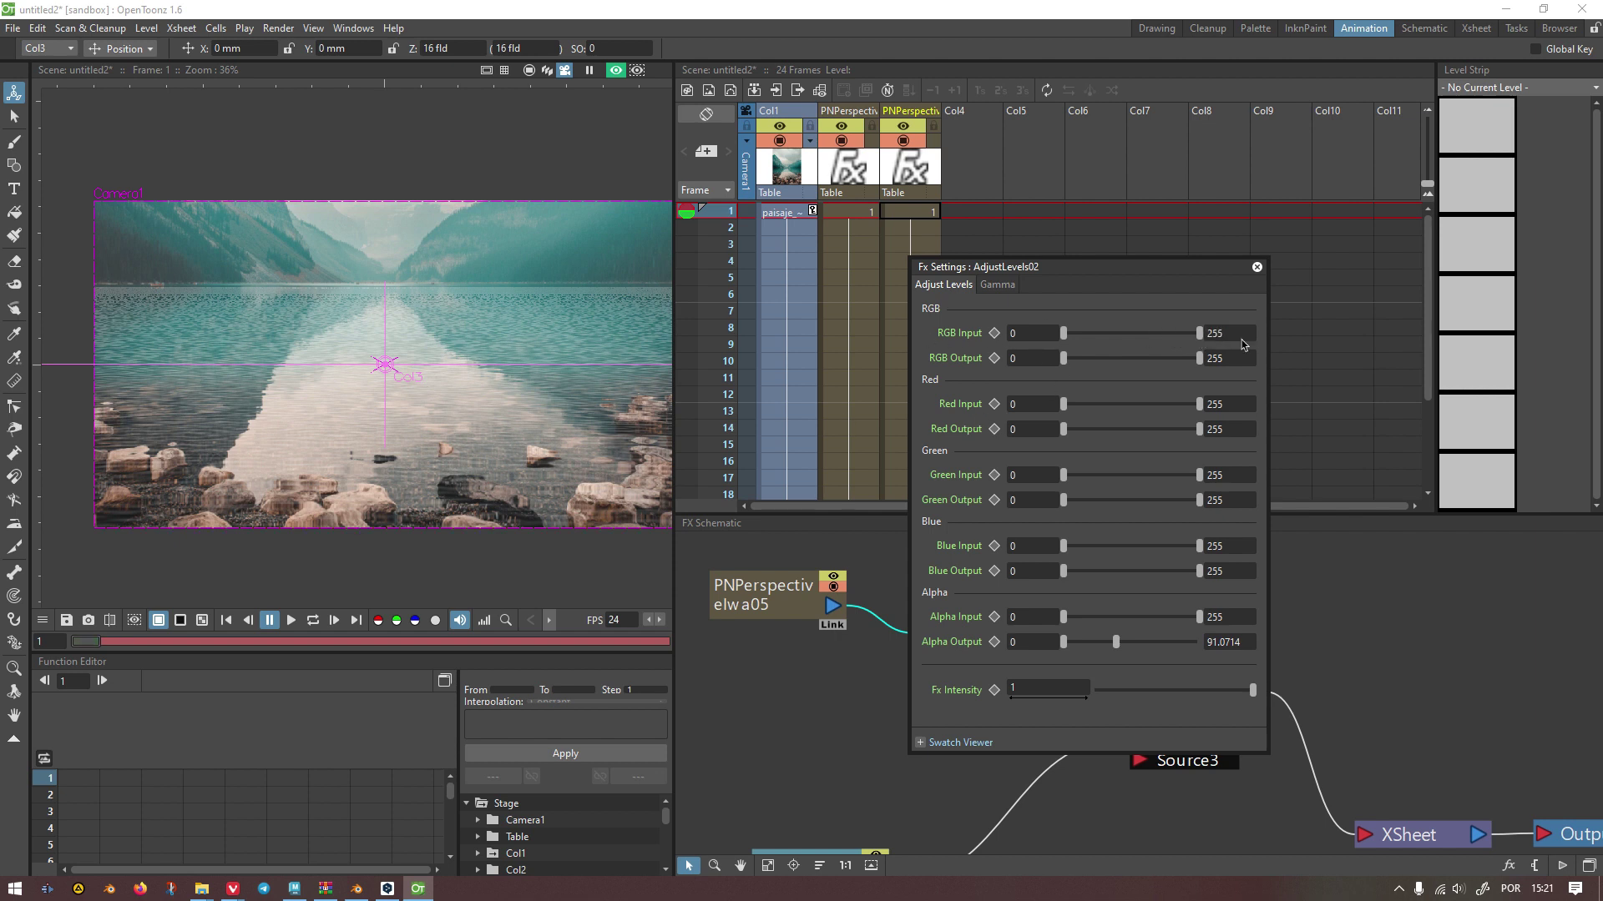
Step: Raise the Adjust Levels RGB Input minimum to about 93 and examine the result in the viewer
{"action": "left_click_drag", "start_coordinate": [1063, 334], "coordinate": [1117, 337]}
{"action": "scroll", "coordinate": [432, 355], "scroll_direction": "up", "scroll_amount": 2}
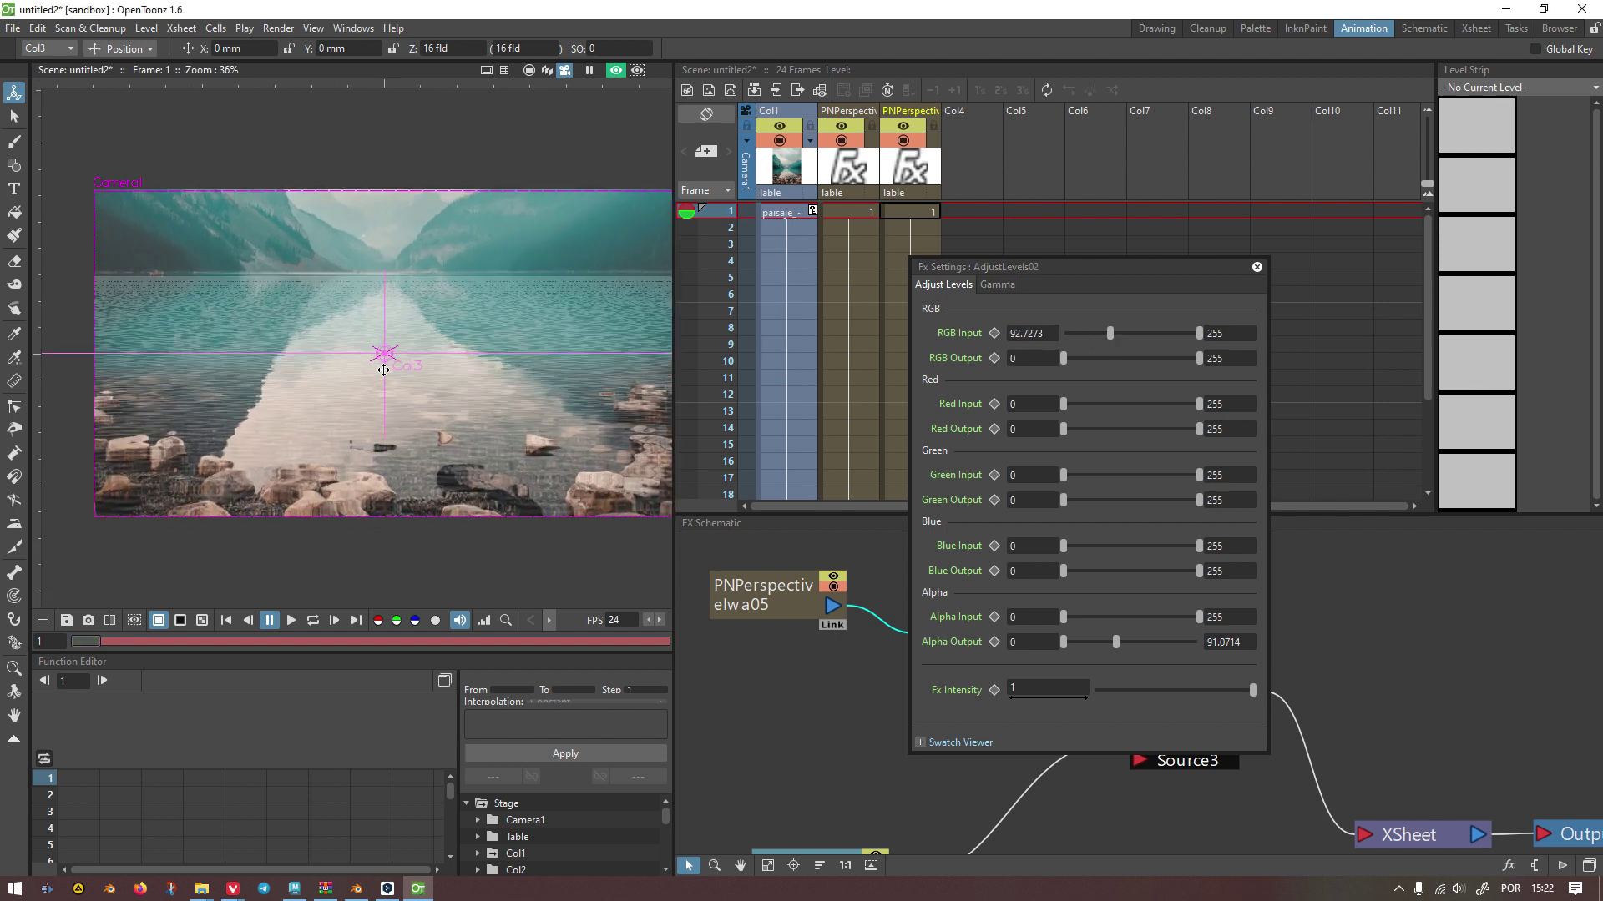
{"action": "scroll", "coordinate": [454, 396], "scroll_direction": "down", "scroll_amount": 2}
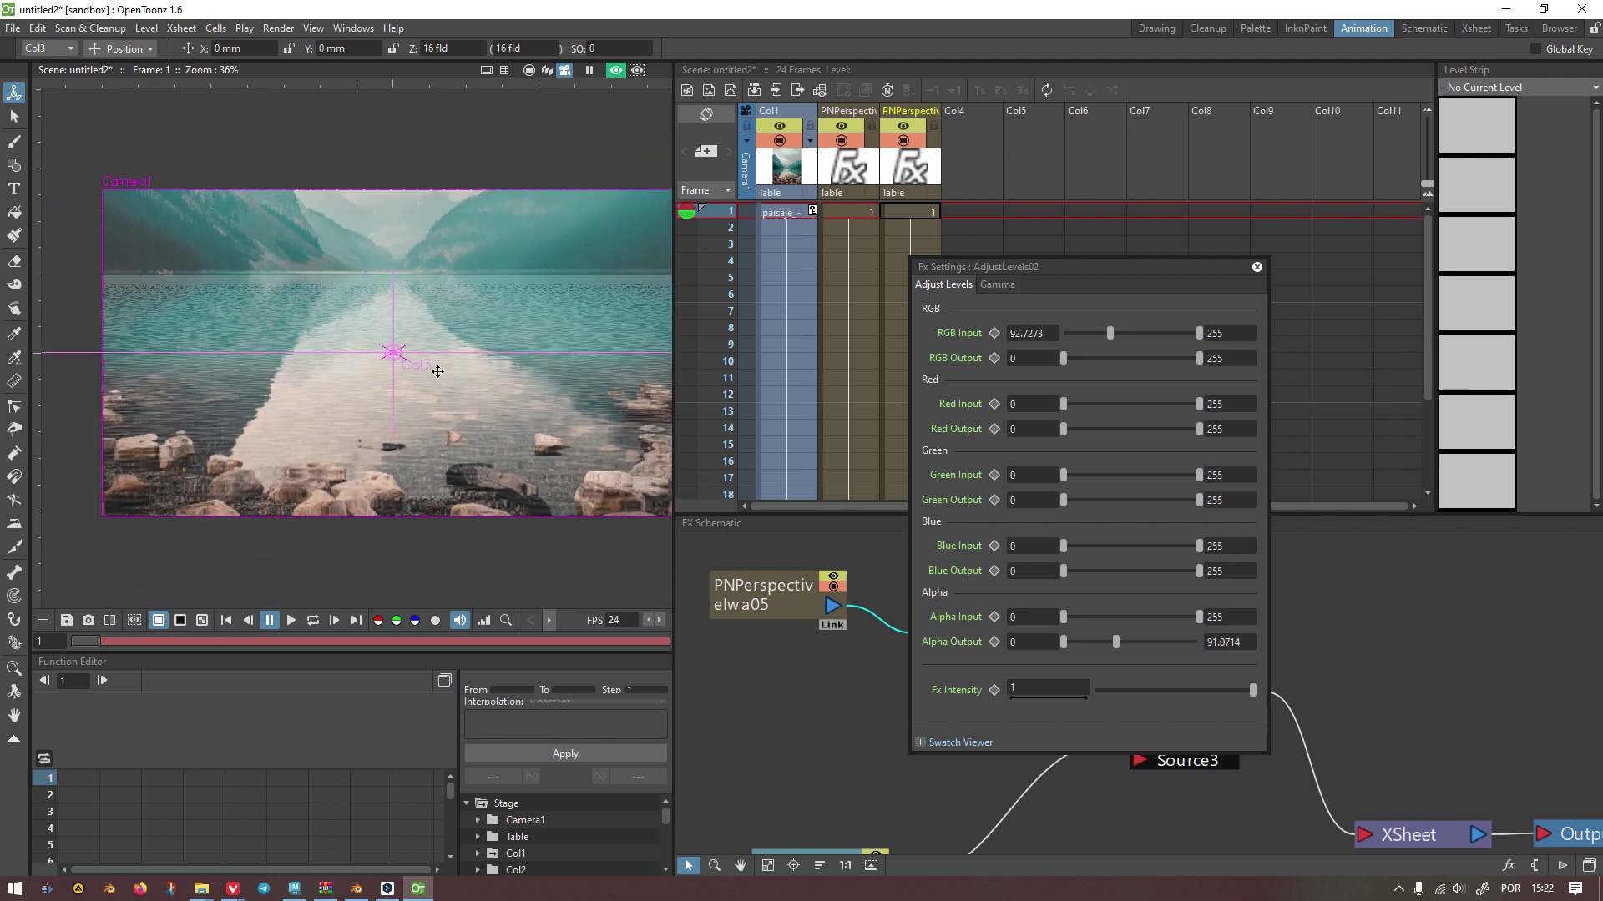
{"action": "scroll", "coordinate": [437, 372], "scroll_direction": "down", "scroll_amount": 1}
{"action": "scroll", "coordinate": [584, 401], "scroll_direction": "up", "scroll_amount": 1}
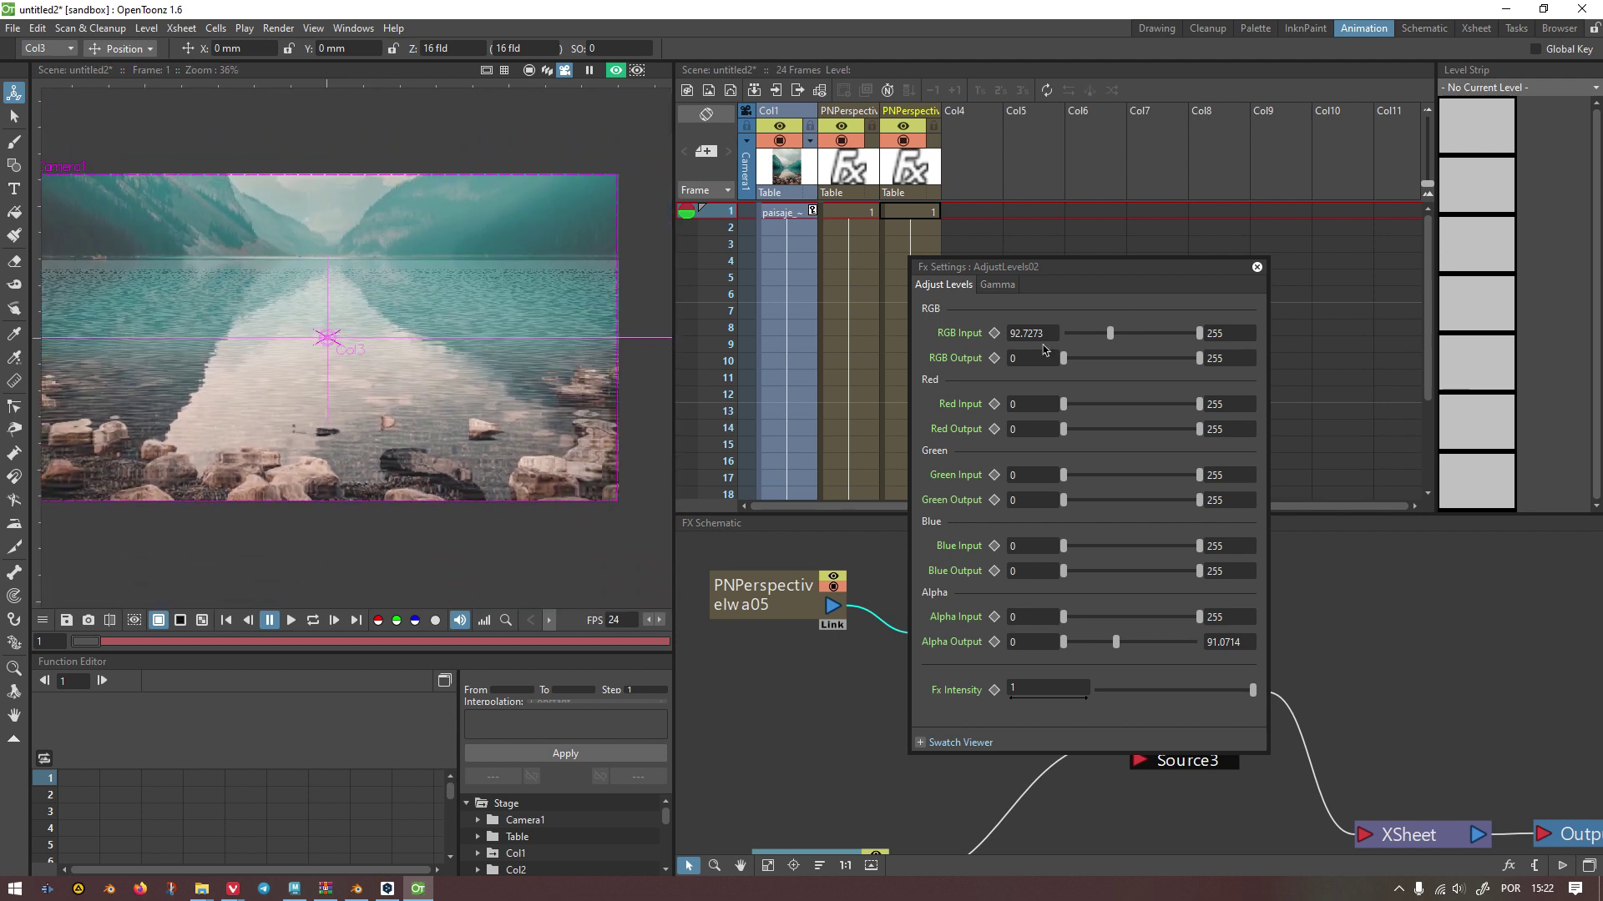
Step: Close the level settings and delete the Adjust Levels and Screen nodes
{"action": "left_click", "coordinate": [1256, 268]}
{"action": "key", "text": "Delete"}
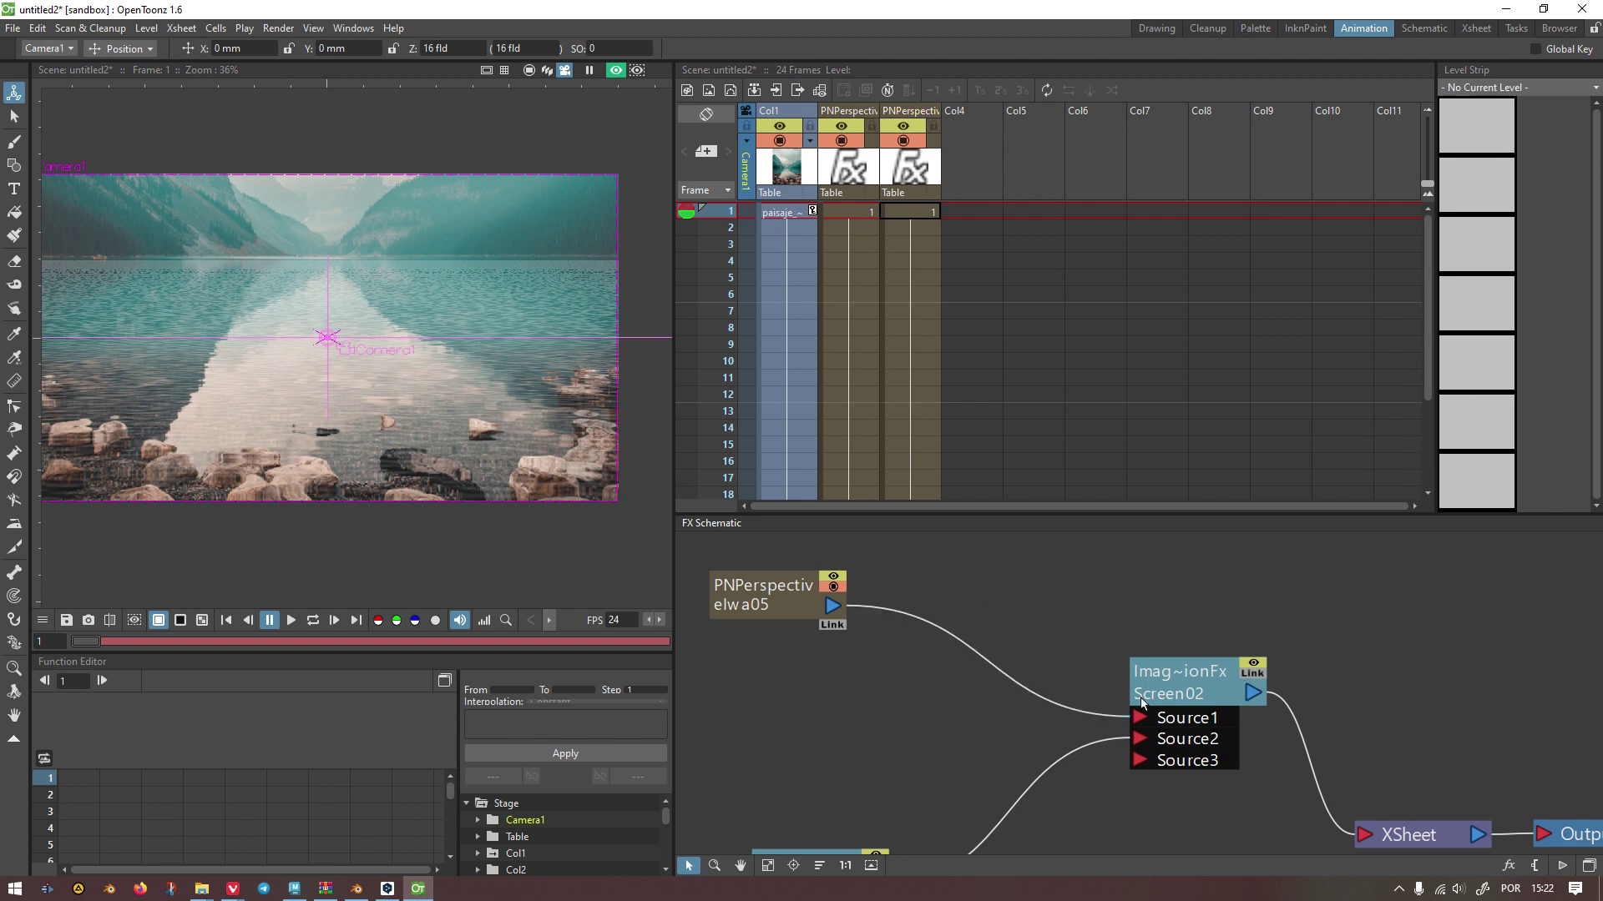
{"action": "left_click", "coordinate": [1185, 681]}
{"action": "key", "text": "Delete"}
Step: Add an Overlay Ino blending effect and place it between the Fresnel noise and WarpHVIno nodes and the XSheet node
{"action": "scroll", "coordinate": [898, 698], "scroll_direction": "down", "scroll_amount": 2}
{"action": "left_click_drag", "start_coordinate": [850, 538], "coordinate": [877, 600]}
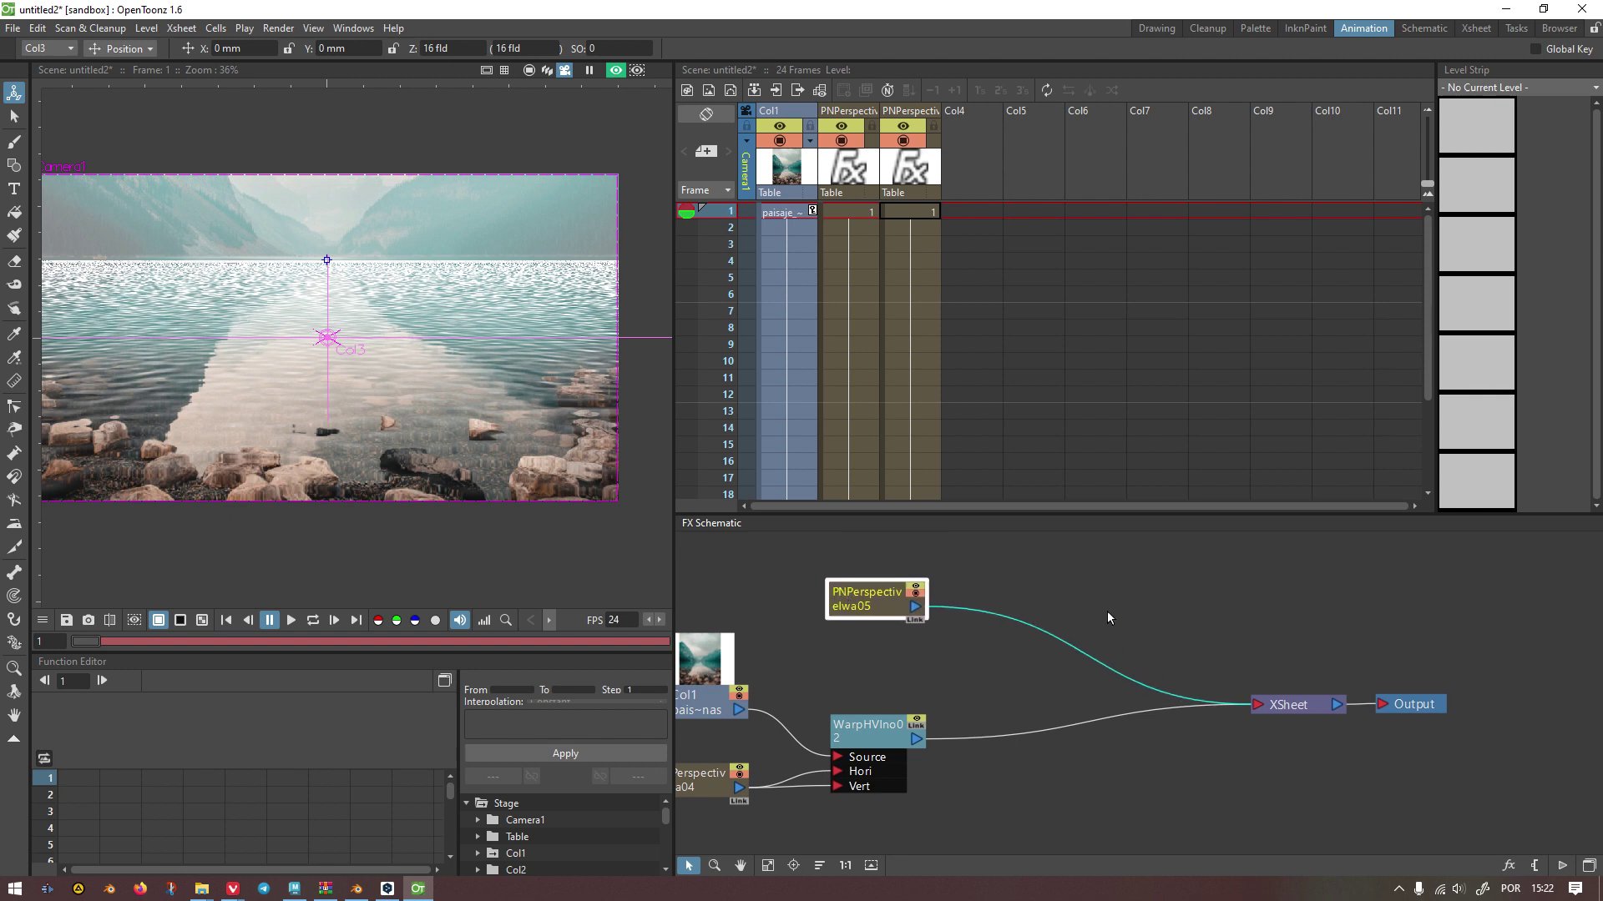
{"action": "left_click", "coordinate": [1033, 597]}
{"action": "right_click", "coordinate": [1012, 565]}
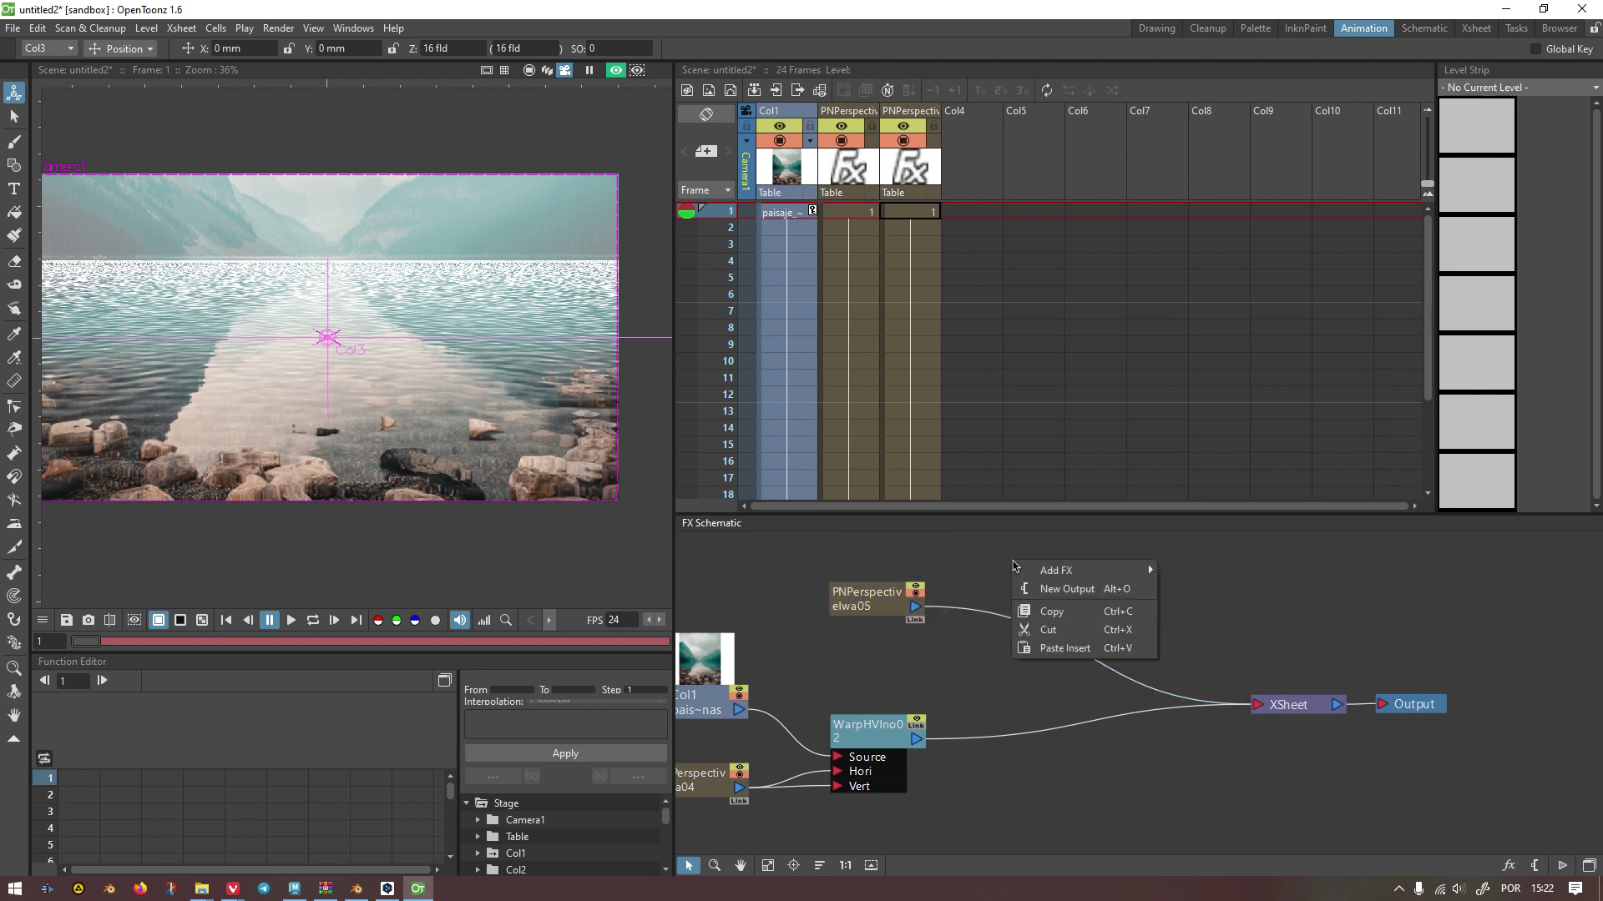
{"action": "mouse_move", "coordinate": [1085, 571]}
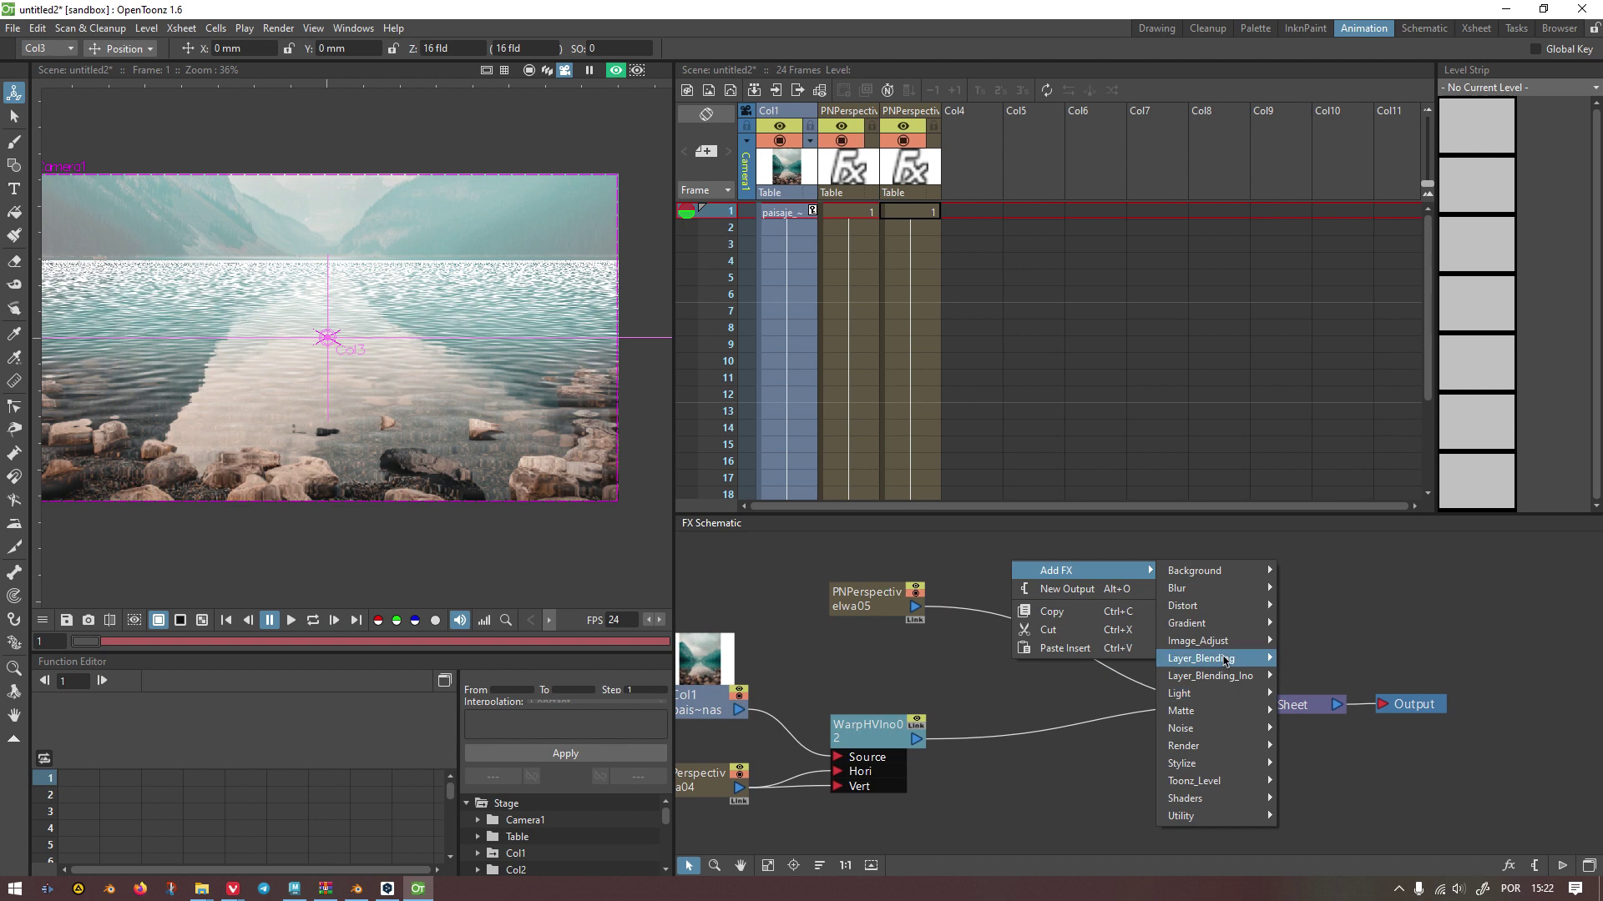
{"action": "mouse_move", "coordinate": [1224, 661]}
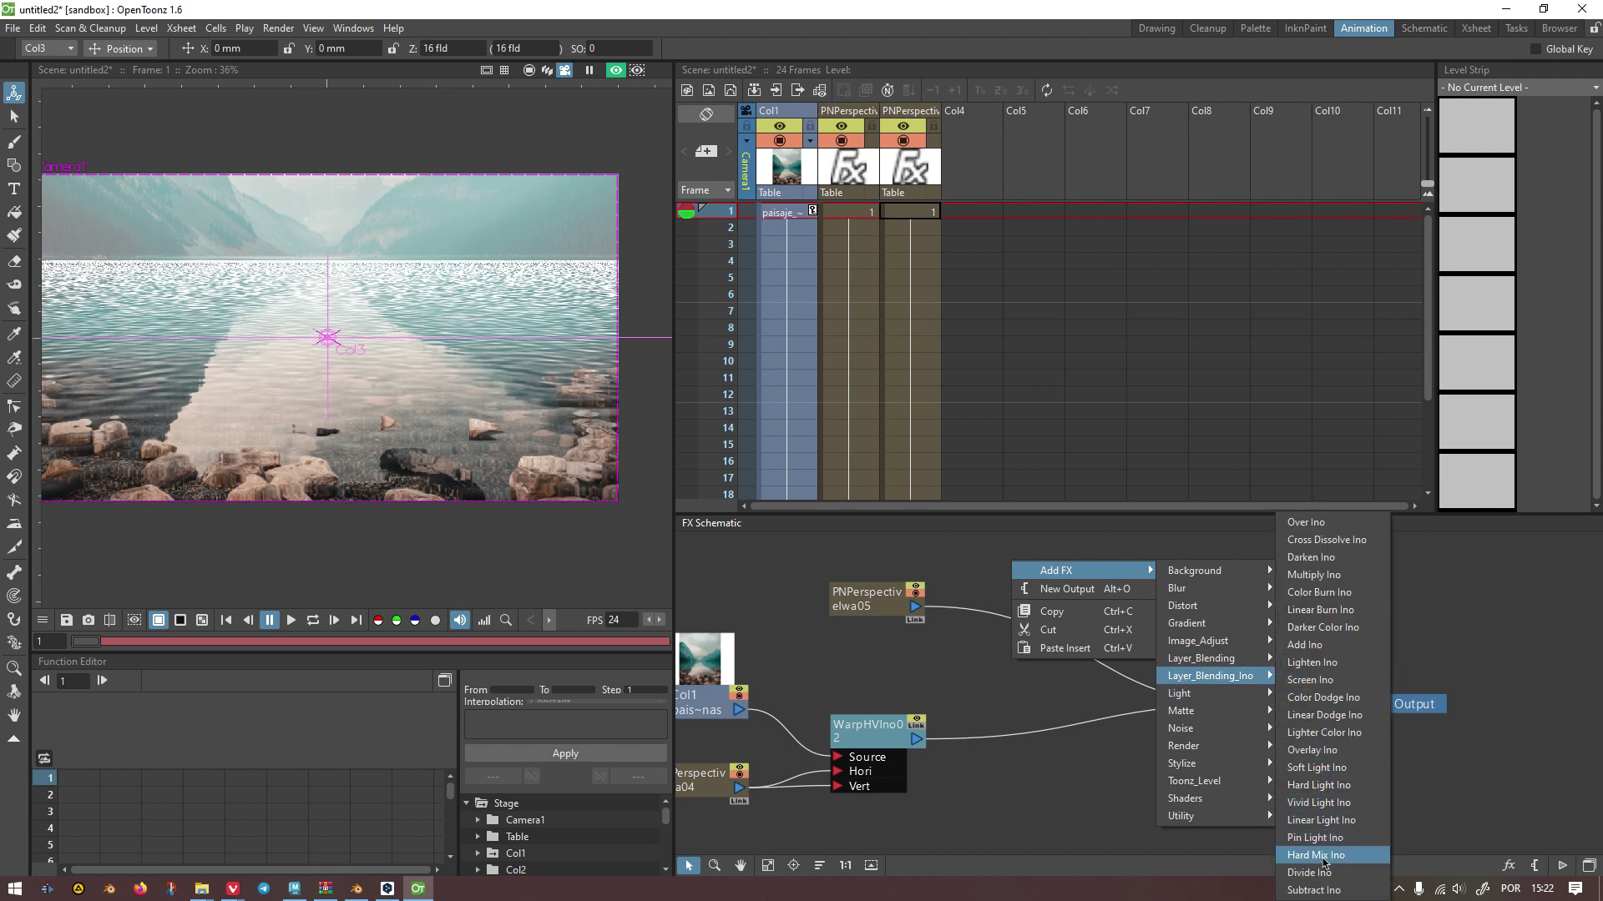
{"action": "left_click", "coordinate": [1313, 750]}
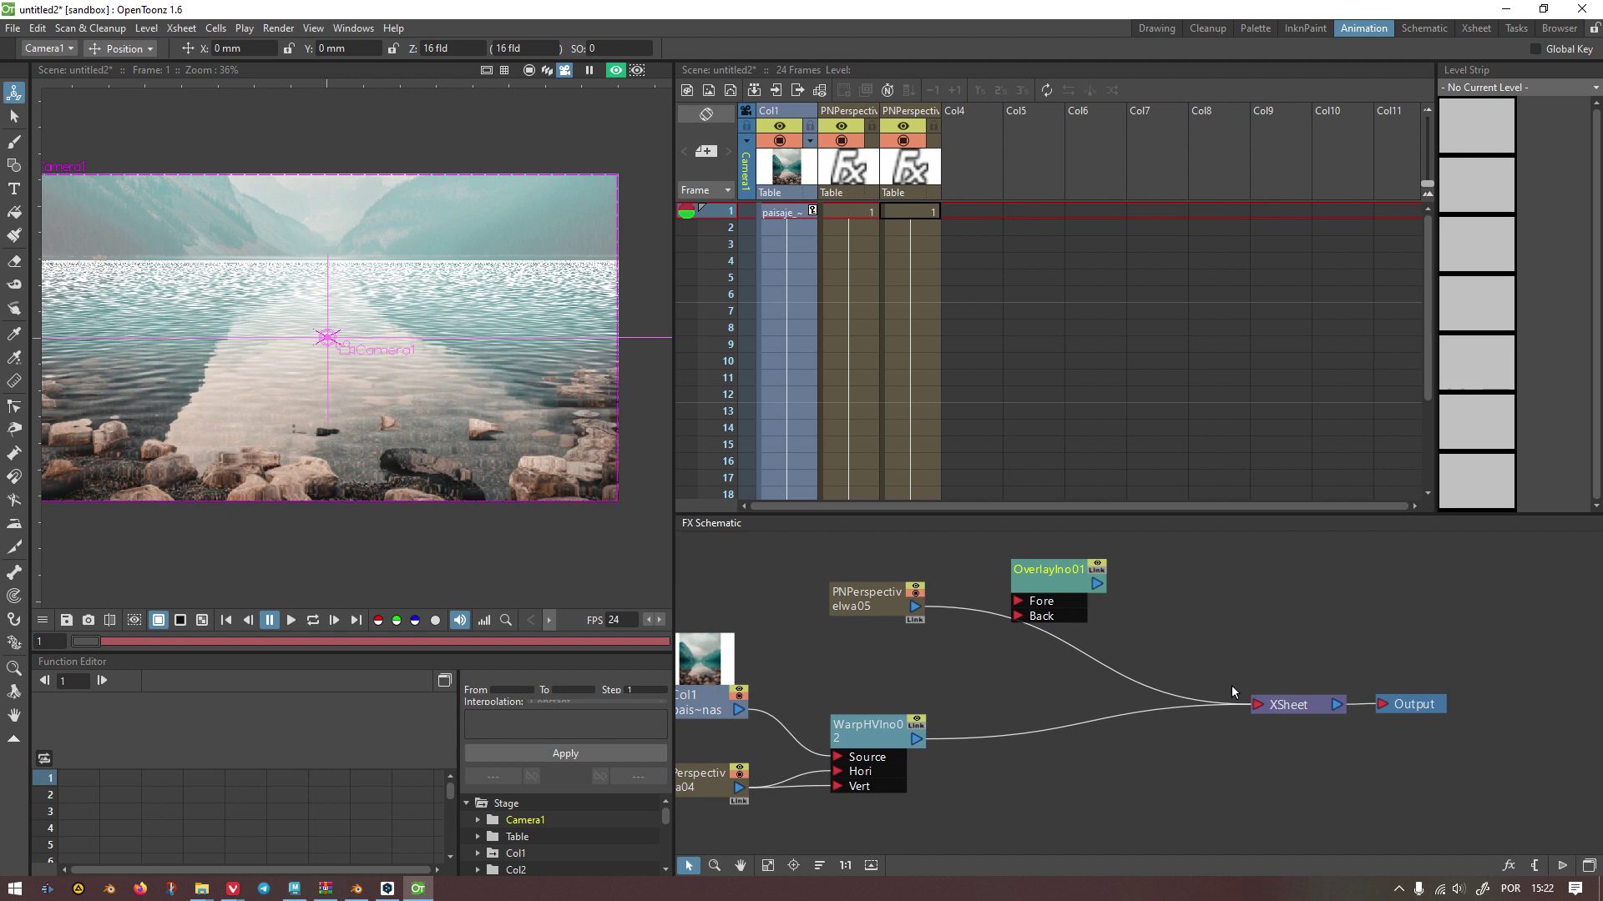
{"action": "left_click_drag", "start_coordinate": [1054, 576], "coordinate": [1029, 683]}
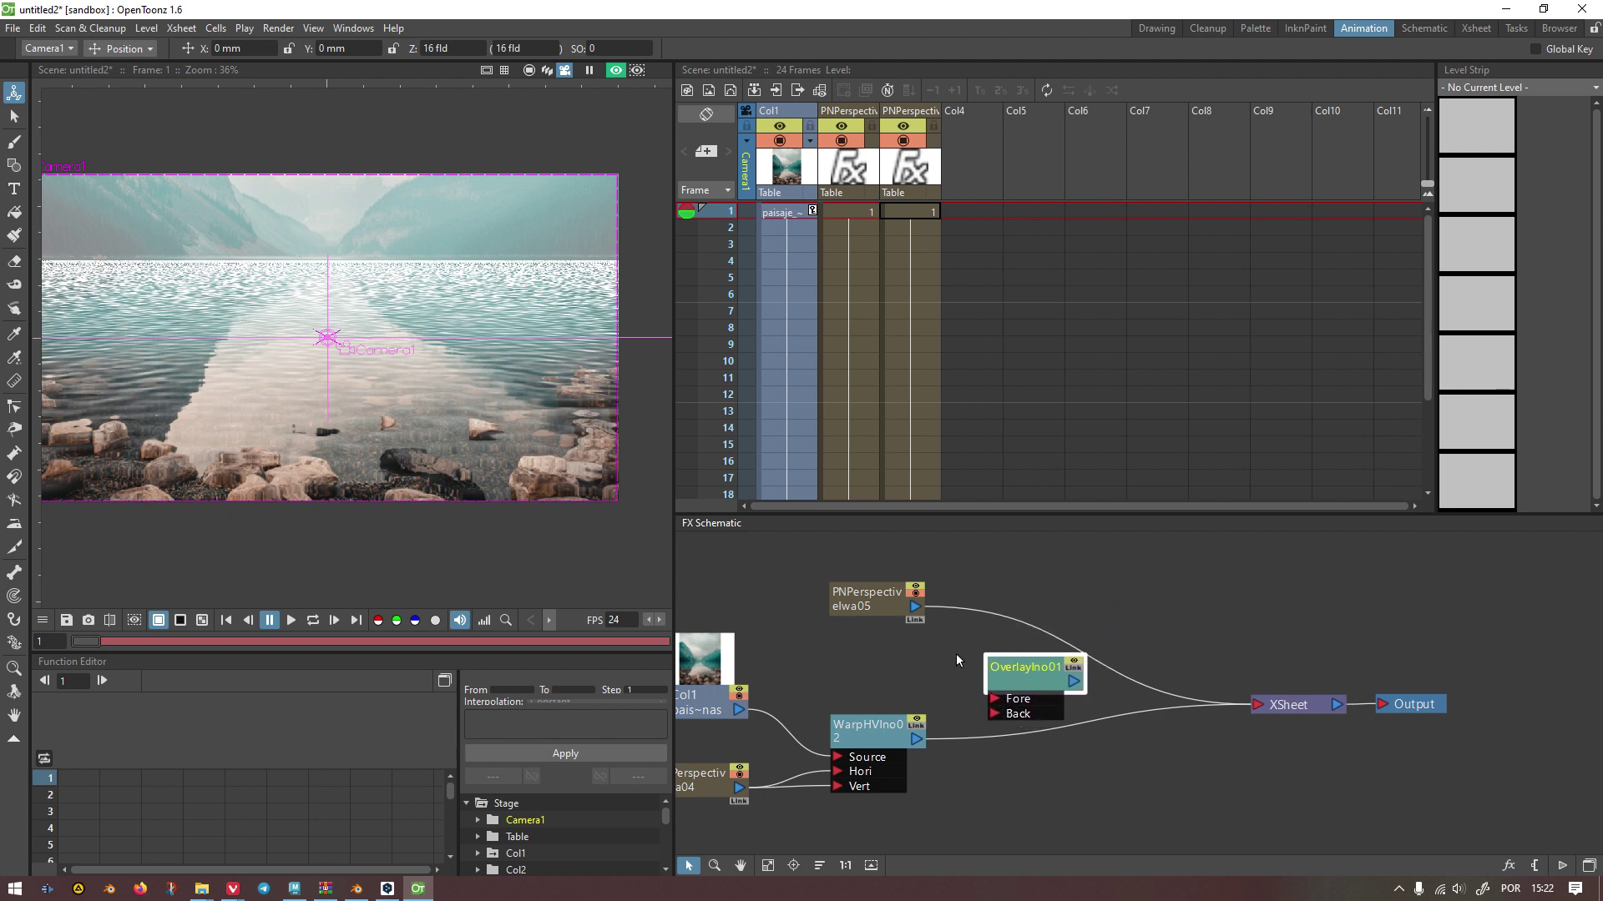
Step: Connect WarpHVIno to the Overlay's Back input, the Fresnel noise to Fore, and the Overlay output to the XSheet
{"action": "left_click_drag", "start_coordinate": [923, 740], "coordinate": [993, 714]}
{"action": "left_click_drag", "start_coordinate": [1073, 682], "coordinate": [1272, 710]}
{"action": "left_click_drag", "start_coordinate": [915, 607], "coordinate": [1072, 666]}
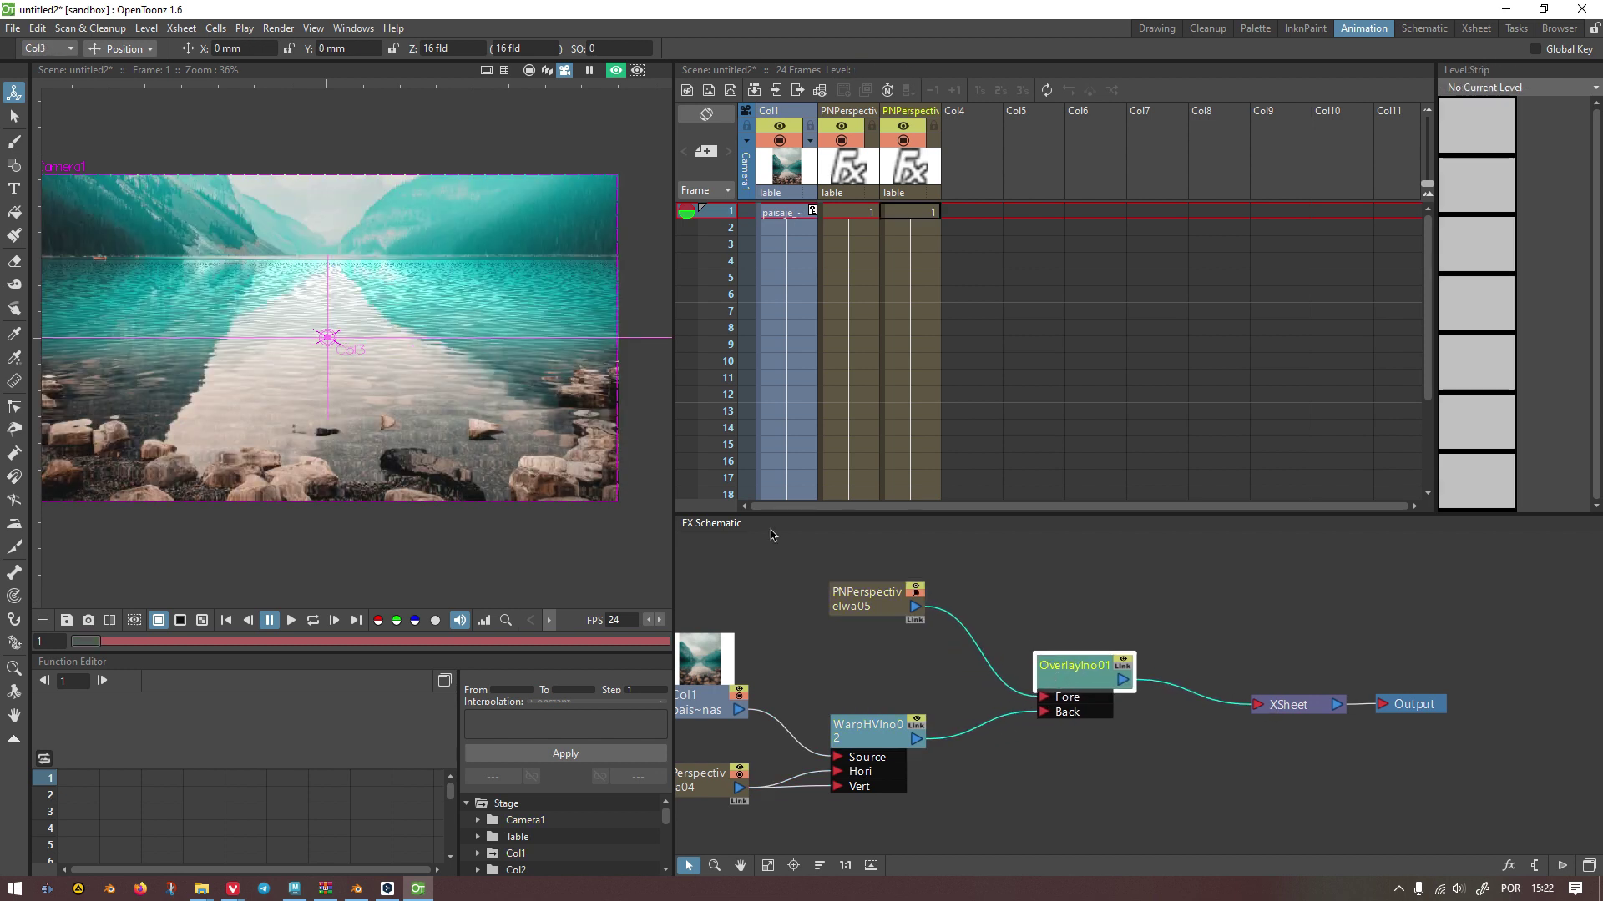
{"action": "scroll", "coordinate": [301, 290], "scroll_direction": "up", "scroll_amount": 2}
{"action": "scroll", "coordinate": [333, 281], "scroll_direction": "down", "scroll_amount": 2}
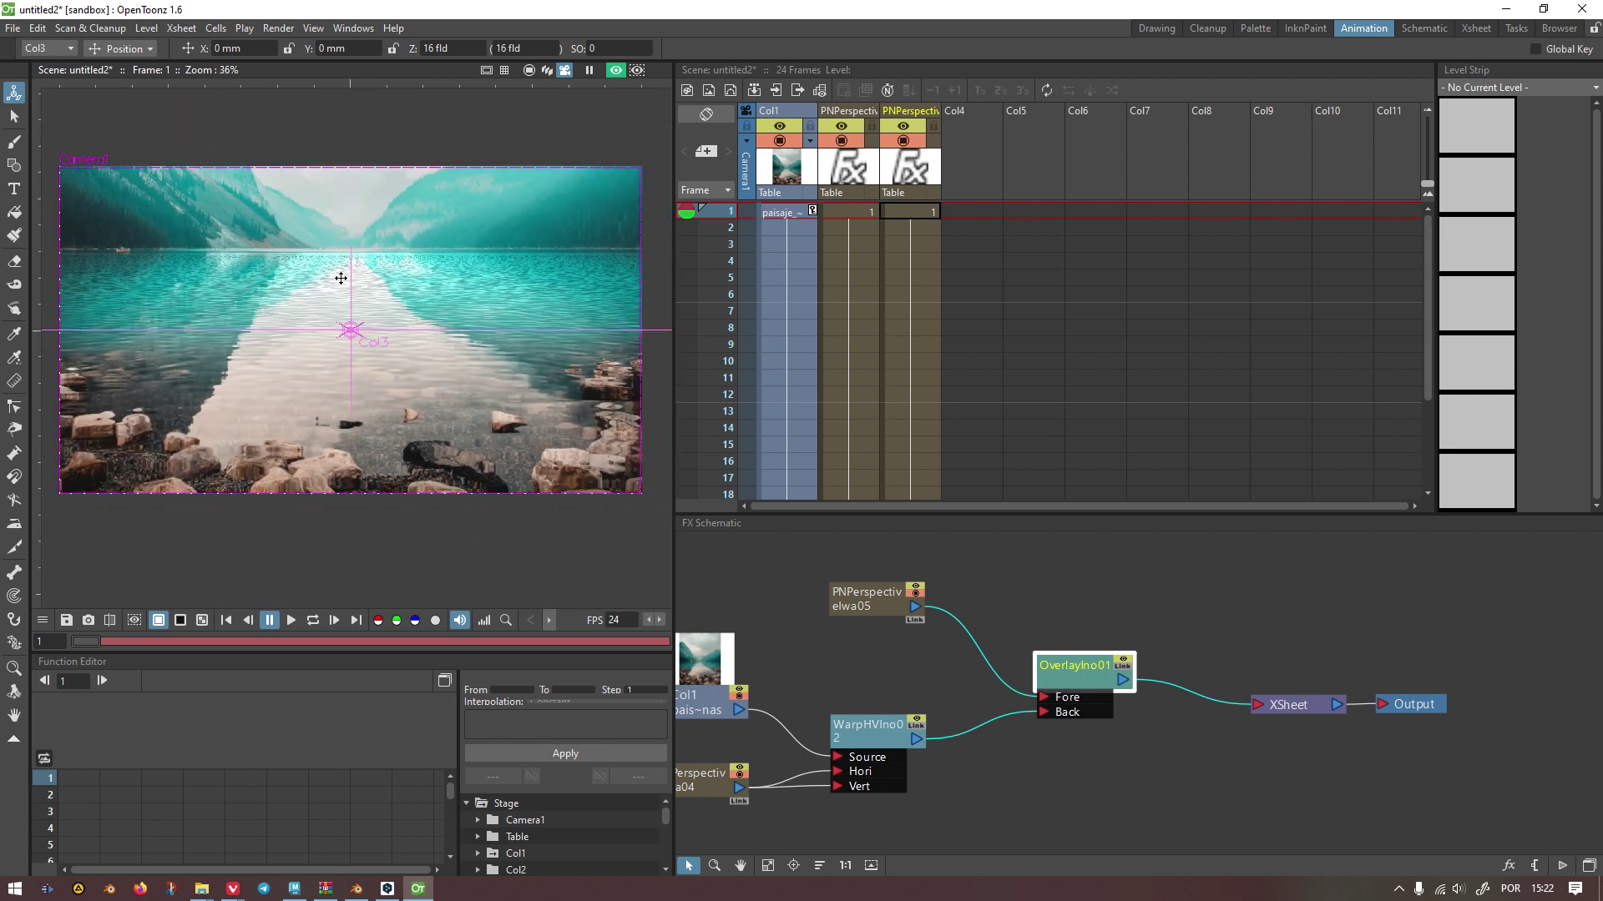
Step: Set the Overlay Ino opacity to 0.375, turn off Clipping Mask and close its settings
{"action": "double_click", "coordinate": [1065, 674]}
{"action": "left_click_drag", "start_coordinate": [1216, 318], "coordinate": [1144, 320]}
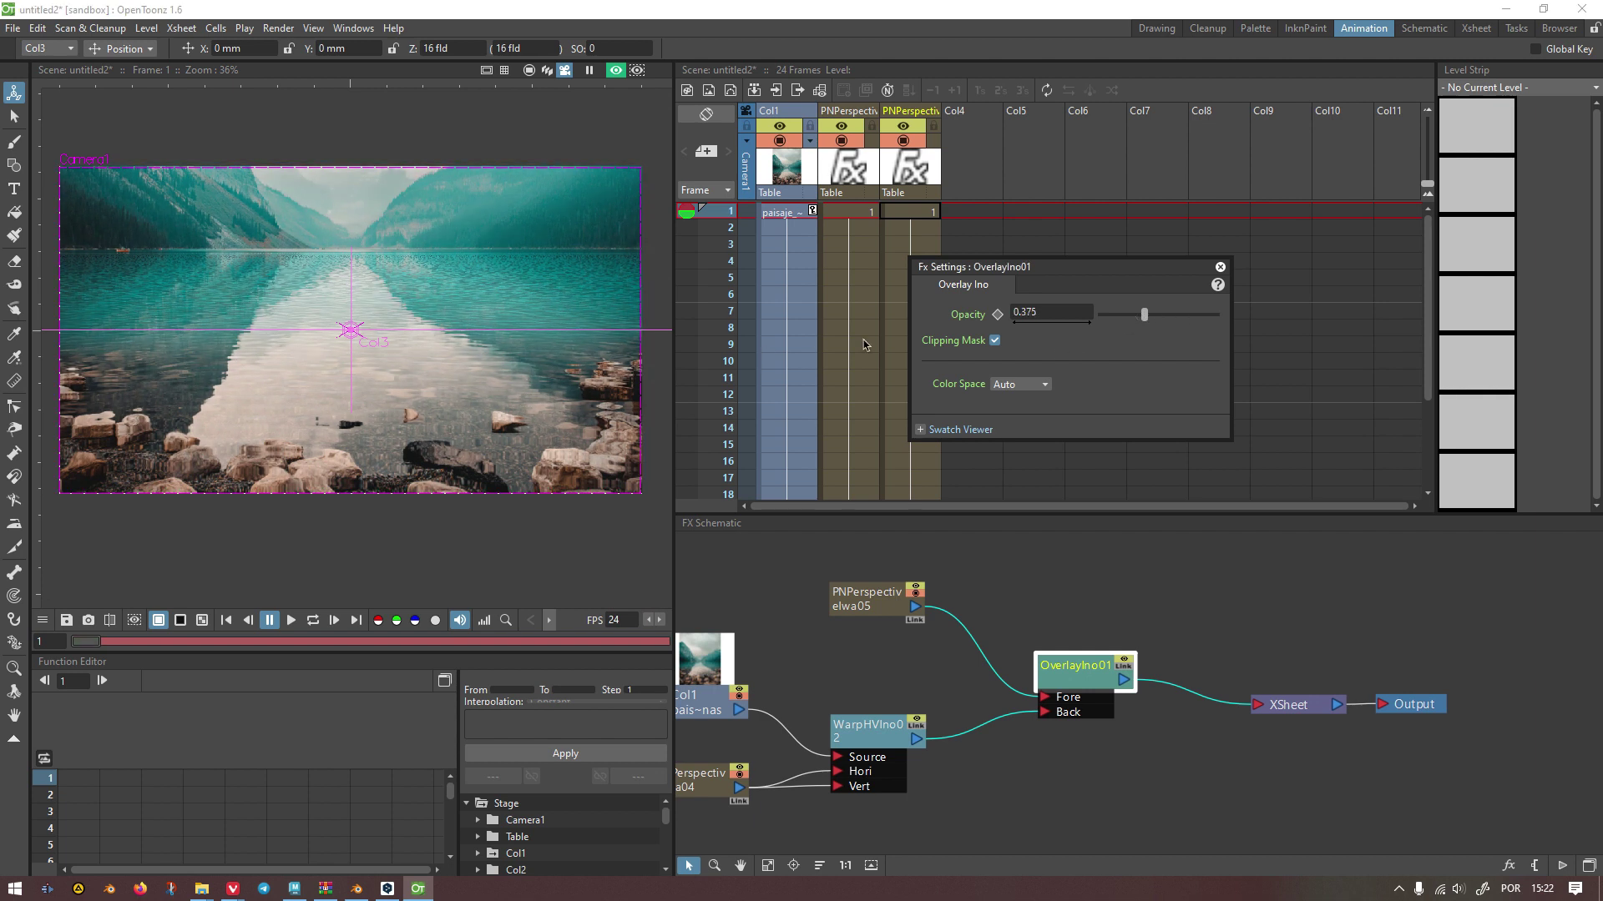
{"action": "left_click", "coordinate": [993, 340]}
{"action": "left_click", "coordinate": [1220, 266]}
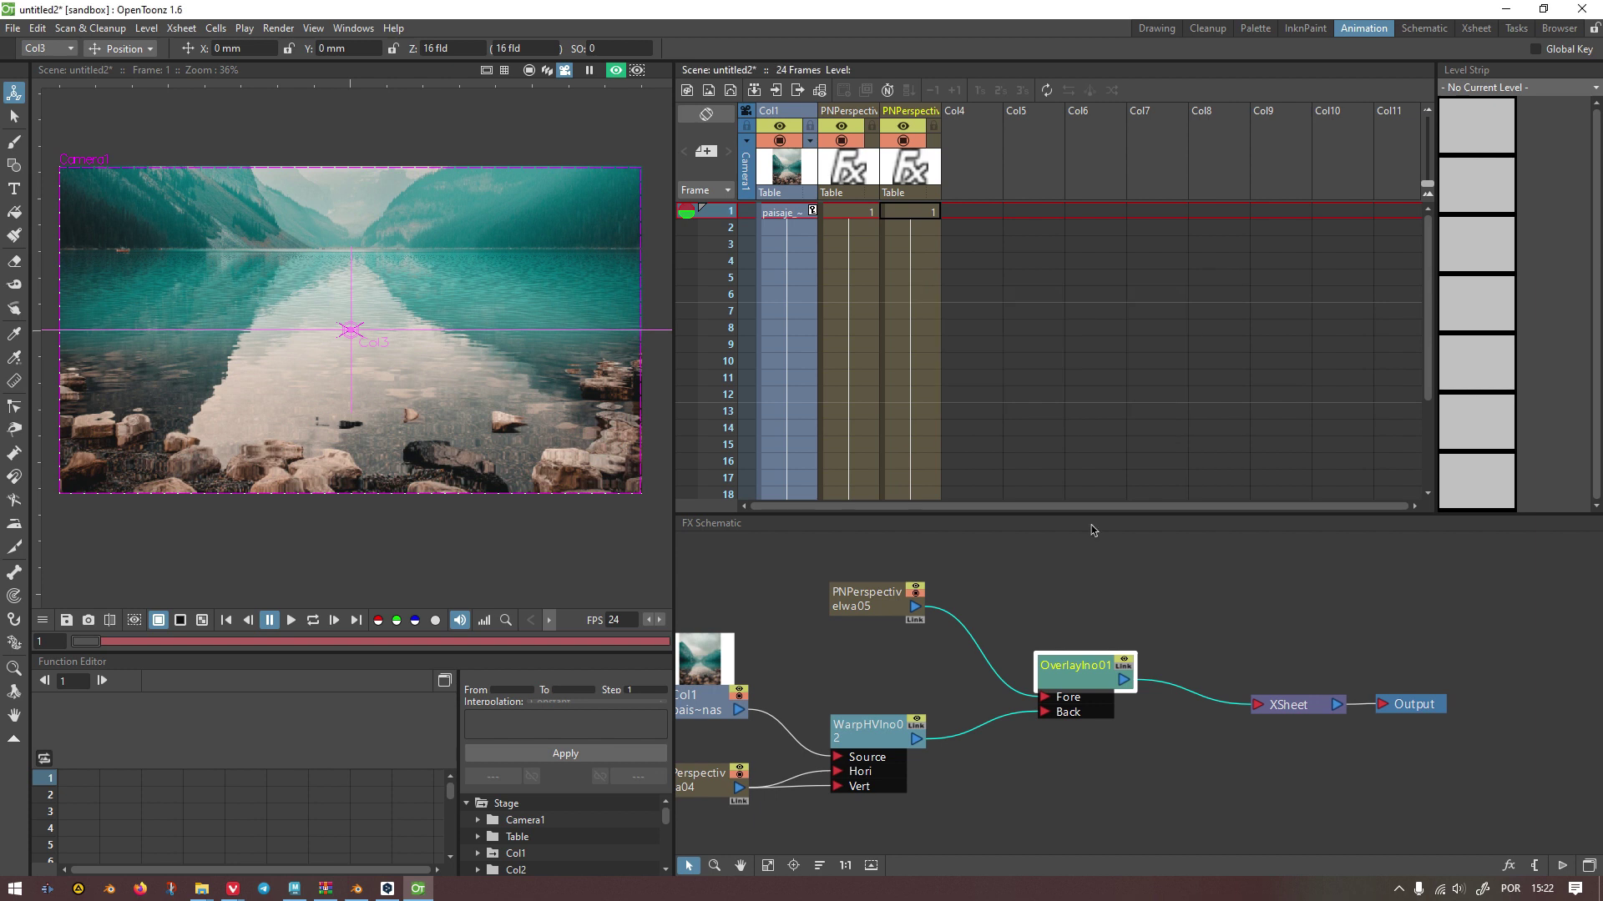
Step: Delete the Overlay Ino node and add a Multiply layer-blending effect in its place
{"action": "key", "text": "Delete"}
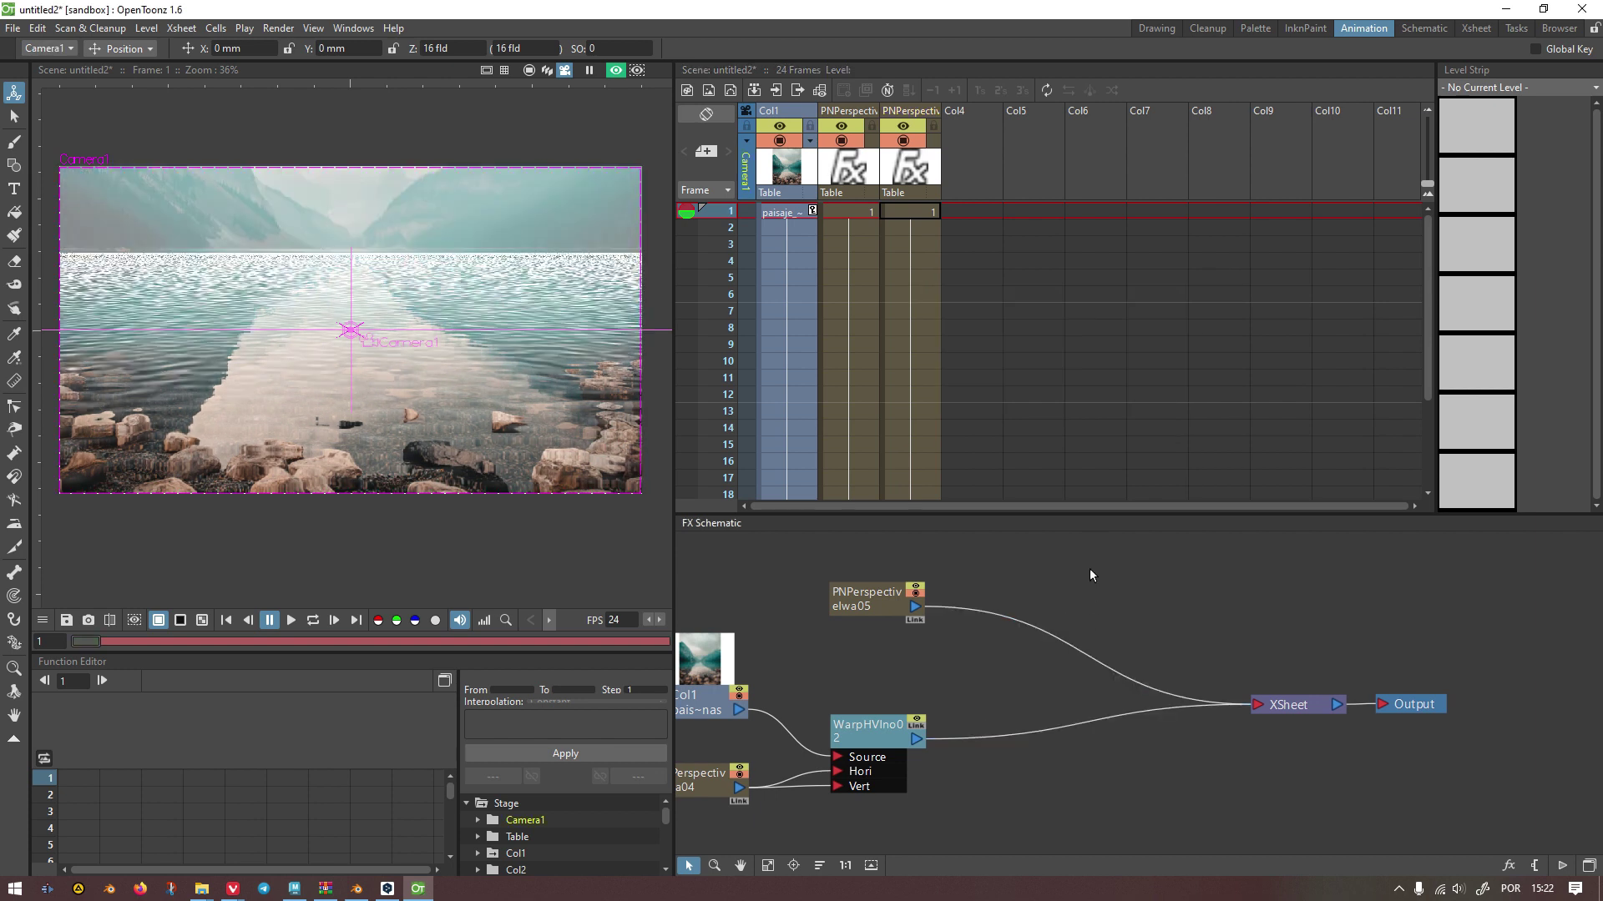
{"action": "right_click", "coordinate": [1090, 568]}
{"action": "mouse_move", "coordinate": [1131, 580]}
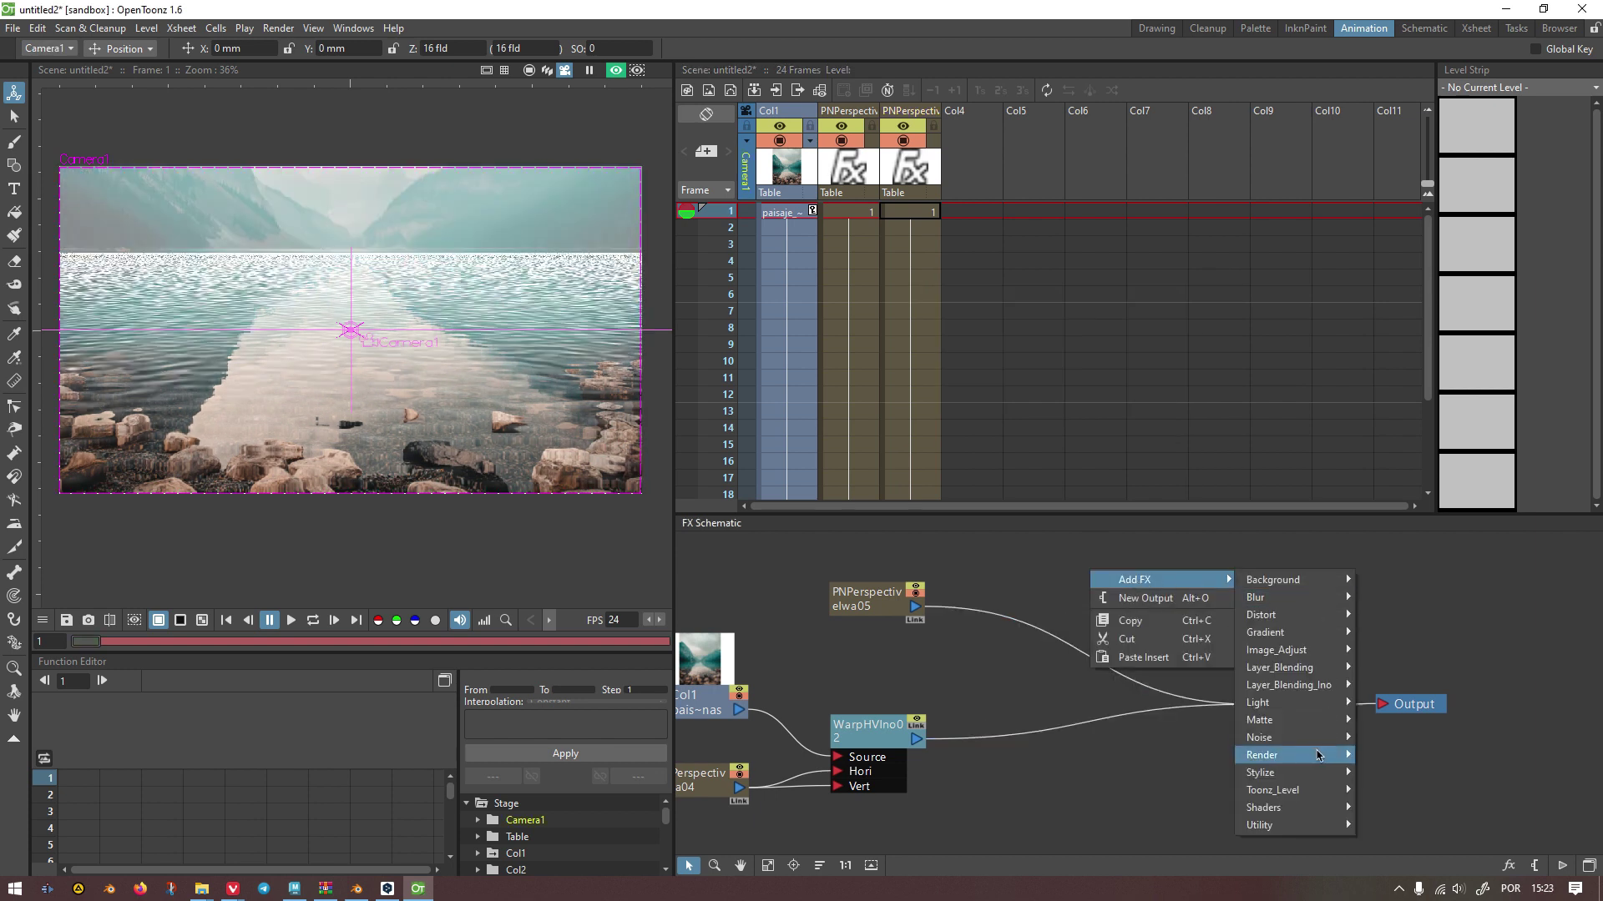
{"action": "mouse_move", "coordinate": [1338, 673]}
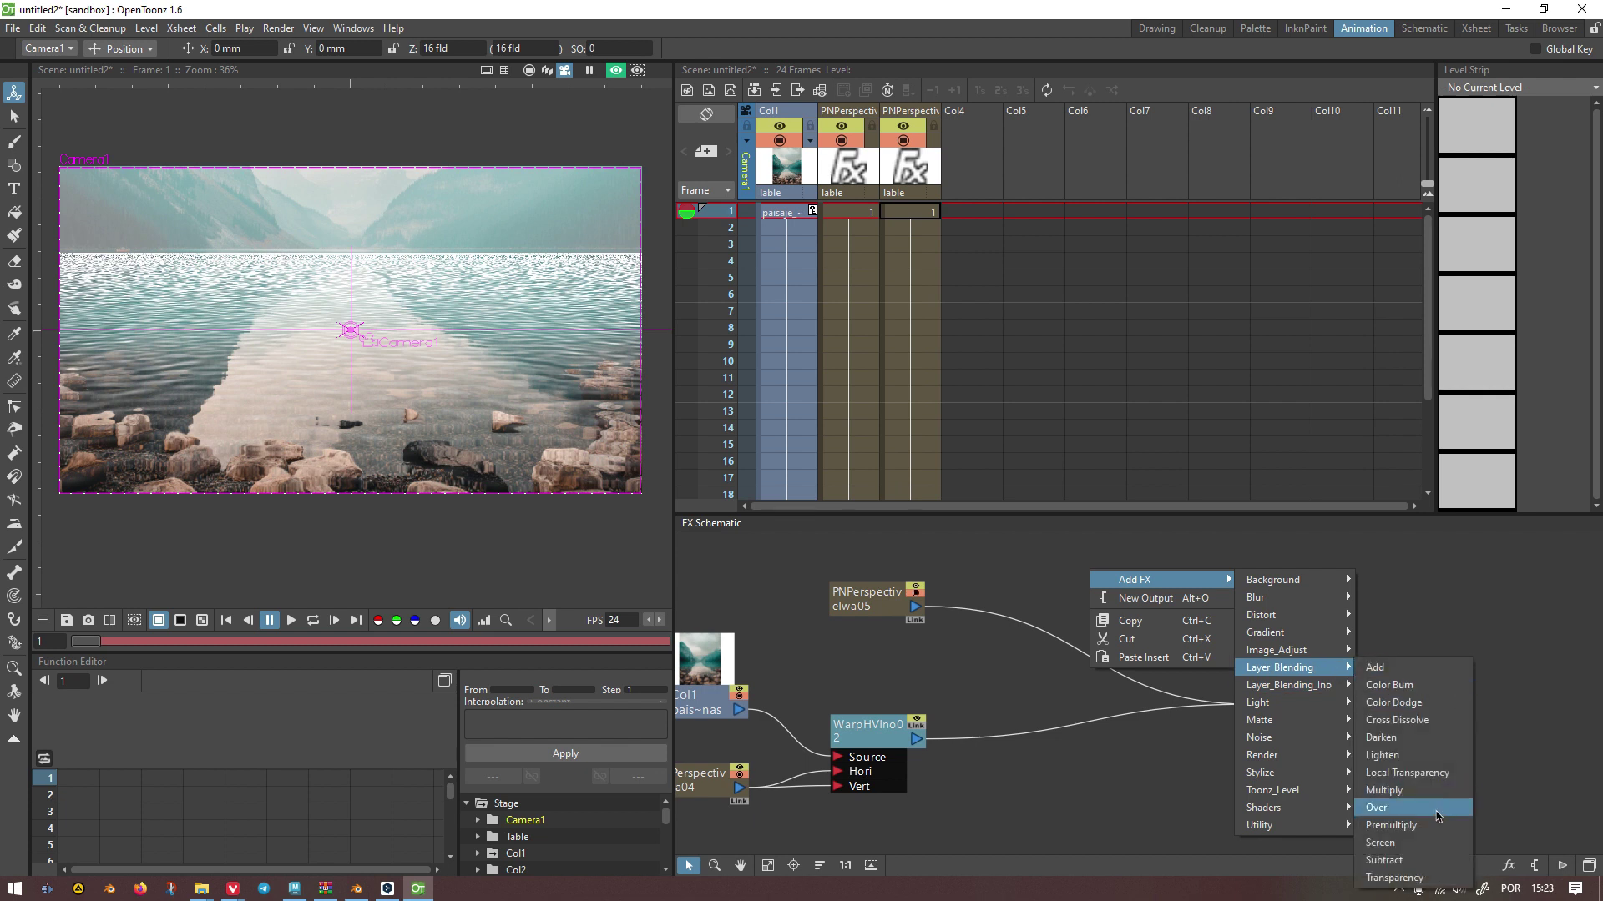
{"action": "left_click", "coordinate": [1419, 790]}
{"action": "left_click_drag", "start_coordinate": [1132, 594], "coordinate": [1107, 610]}
Step: Connect the Fresnel noise to Multiply's Source1, WarpHVIno to Source2 and its output to the XSheet, positioning the node between them
{"action": "left_click_drag", "start_coordinate": [917, 612], "coordinate": [1077, 633]}
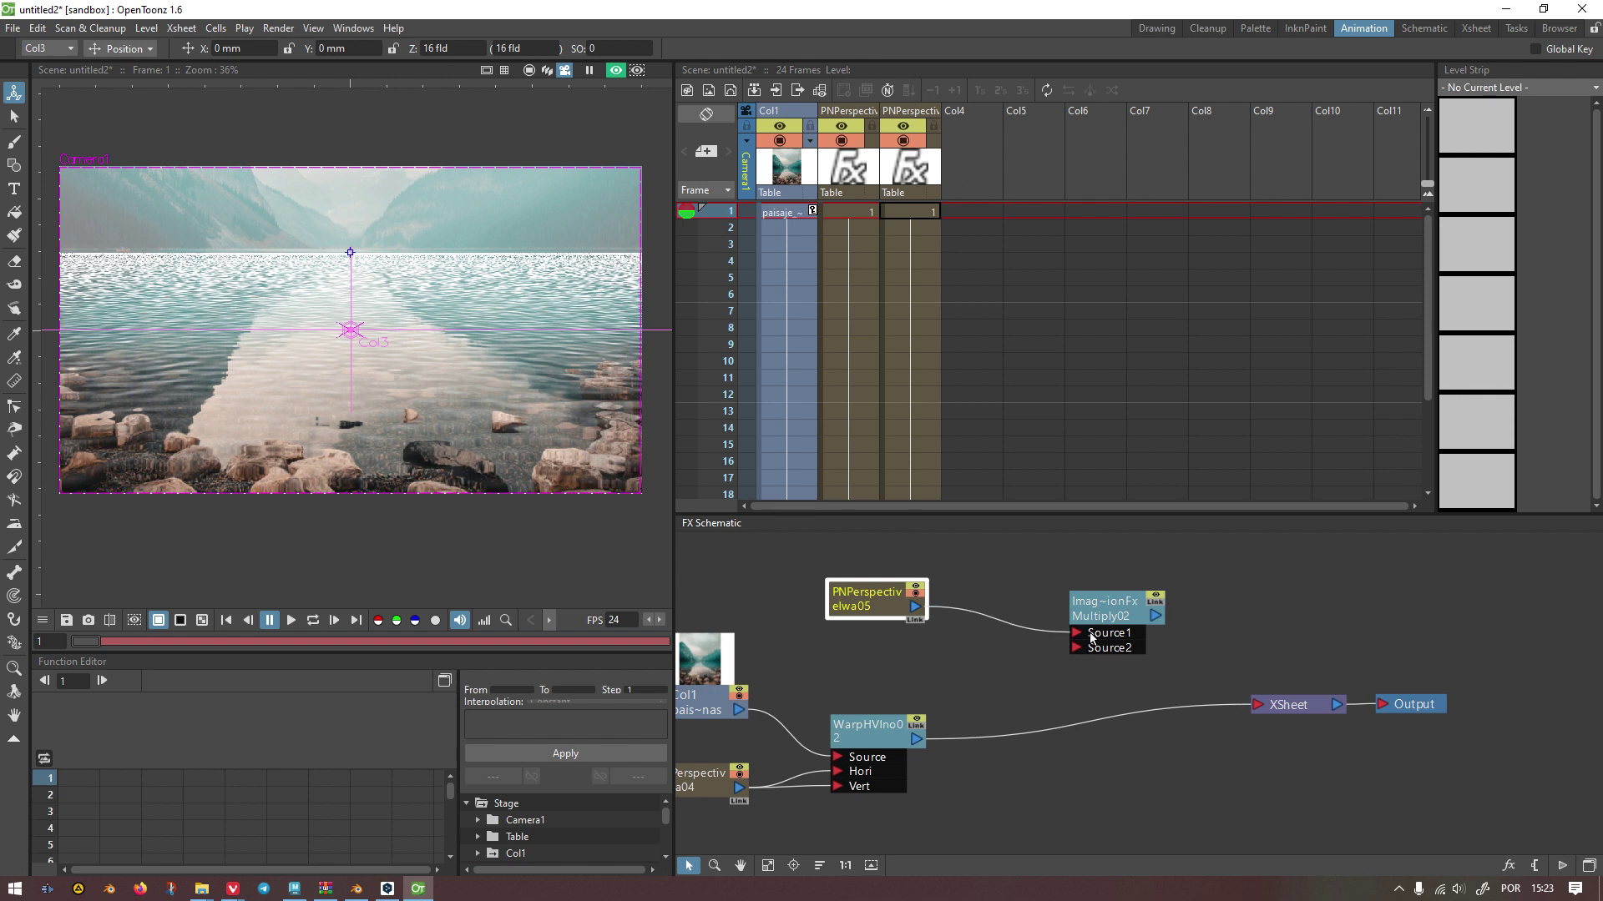
{"action": "left_click_drag", "start_coordinate": [916, 738], "coordinate": [1076, 648]}
{"action": "left_click_drag", "start_coordinate": [1156, 616], "coordinate": [1259, 706]}
{"action": "left_click_drag", "start_coordinate": [1102, 619], "coordinate": [1096, 674]}
{"action": "scroll", "coordinate": [387, 341], "scroll_direction": "up", "scroll_amount": 2}
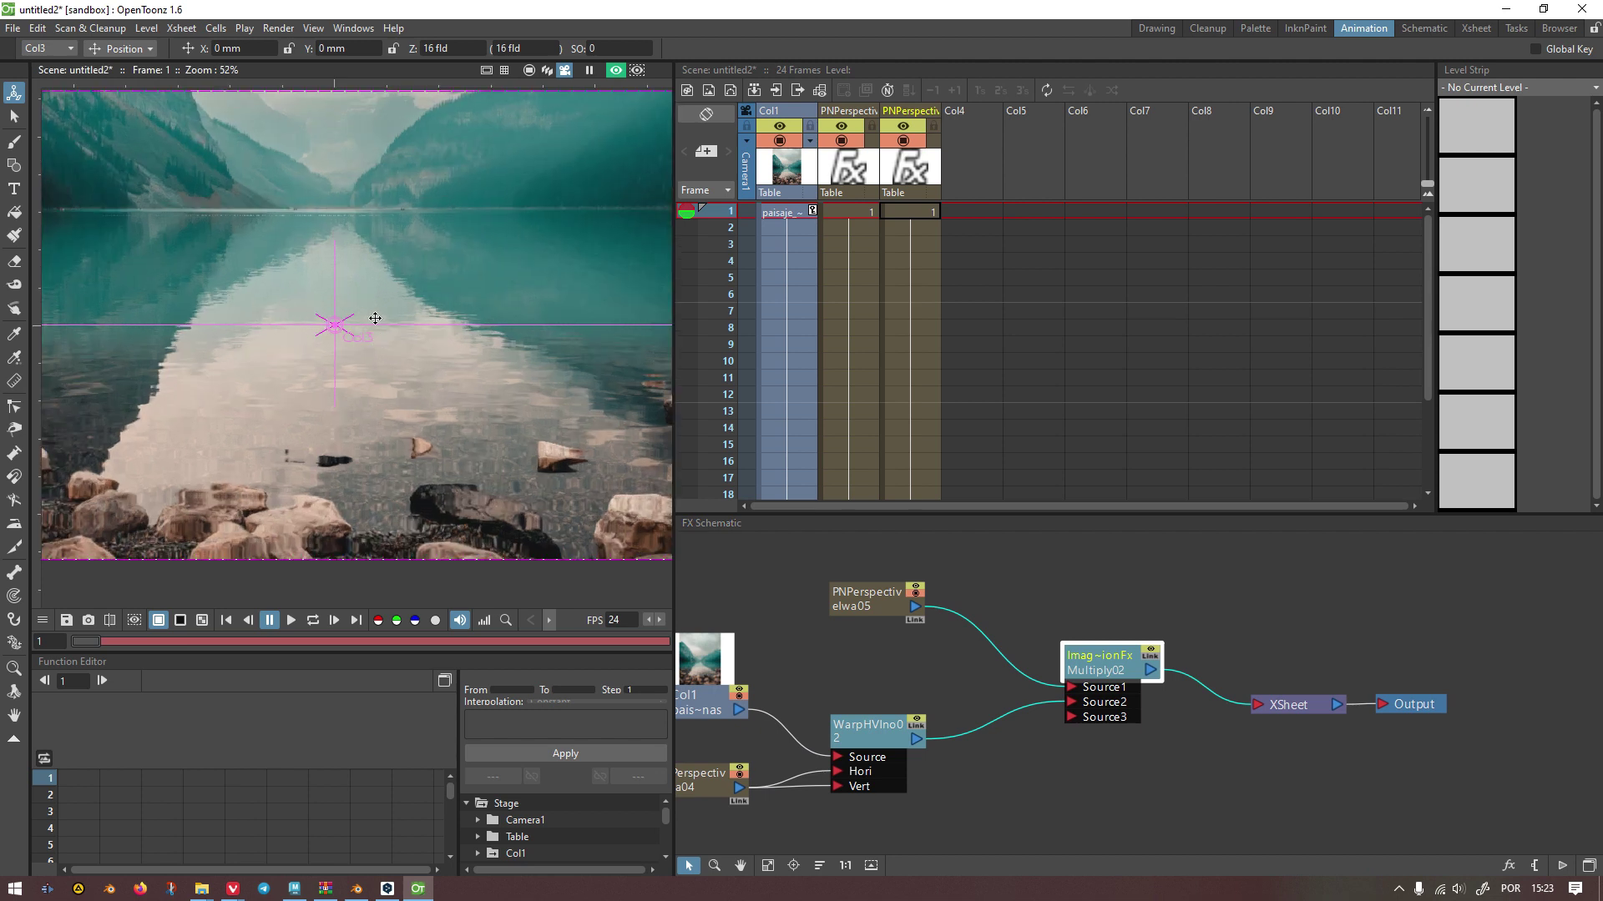
Step: Check the Fresnel noise settings, and set the Multiply node's Intensity to 80
{"action": "double_click", "coordinate": [868, 603]}
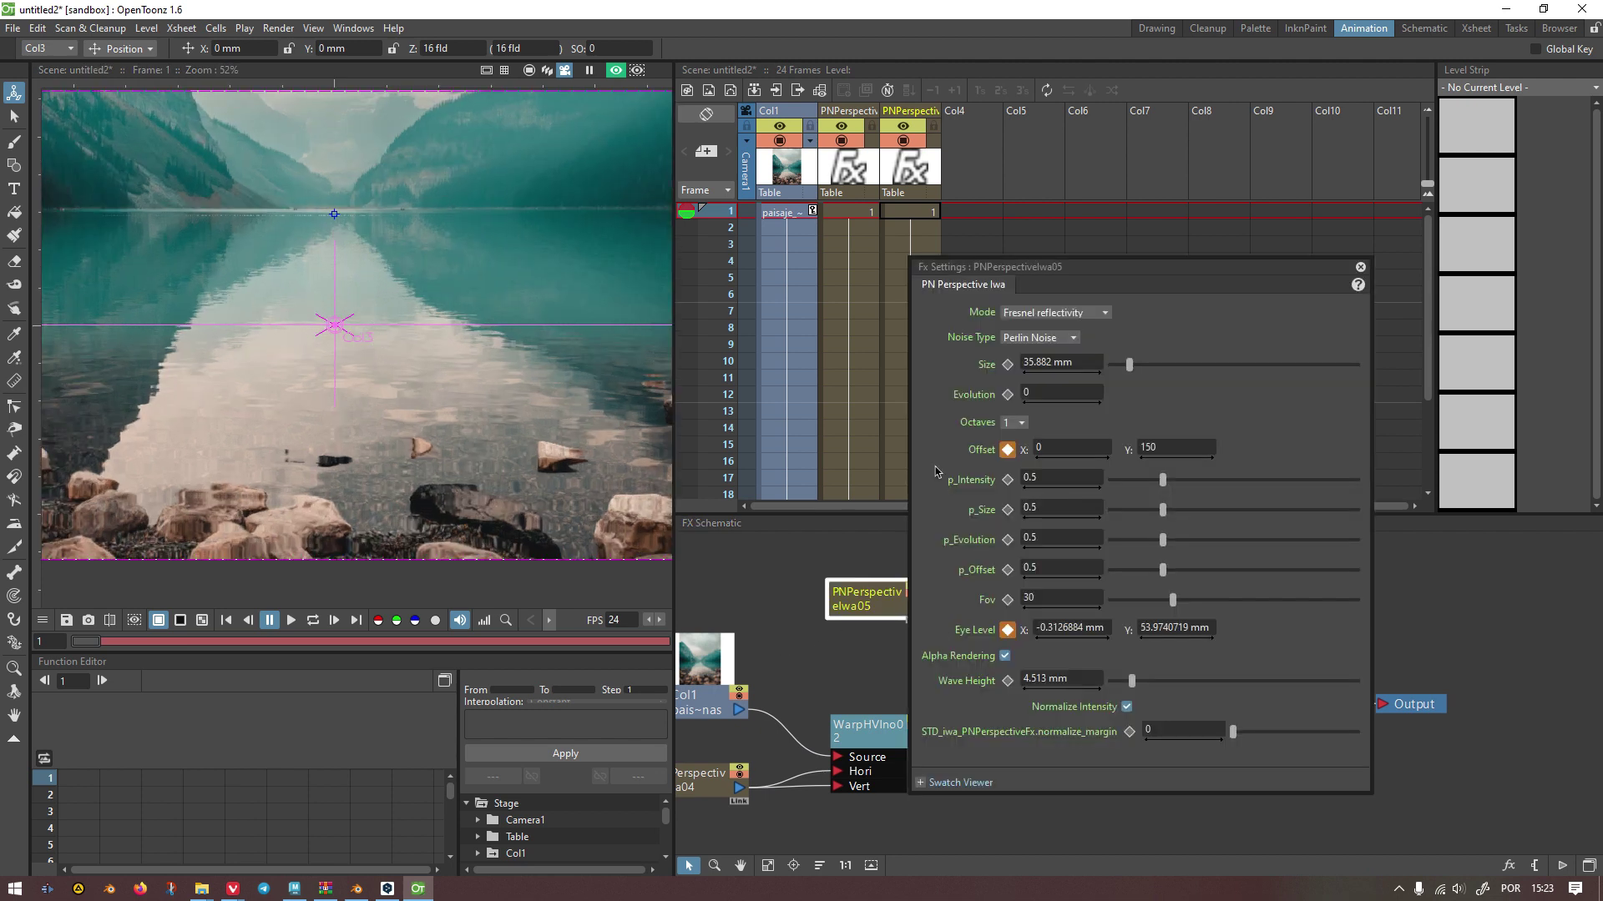
{"action": "left_click", "coordinate": [1360, 267]}
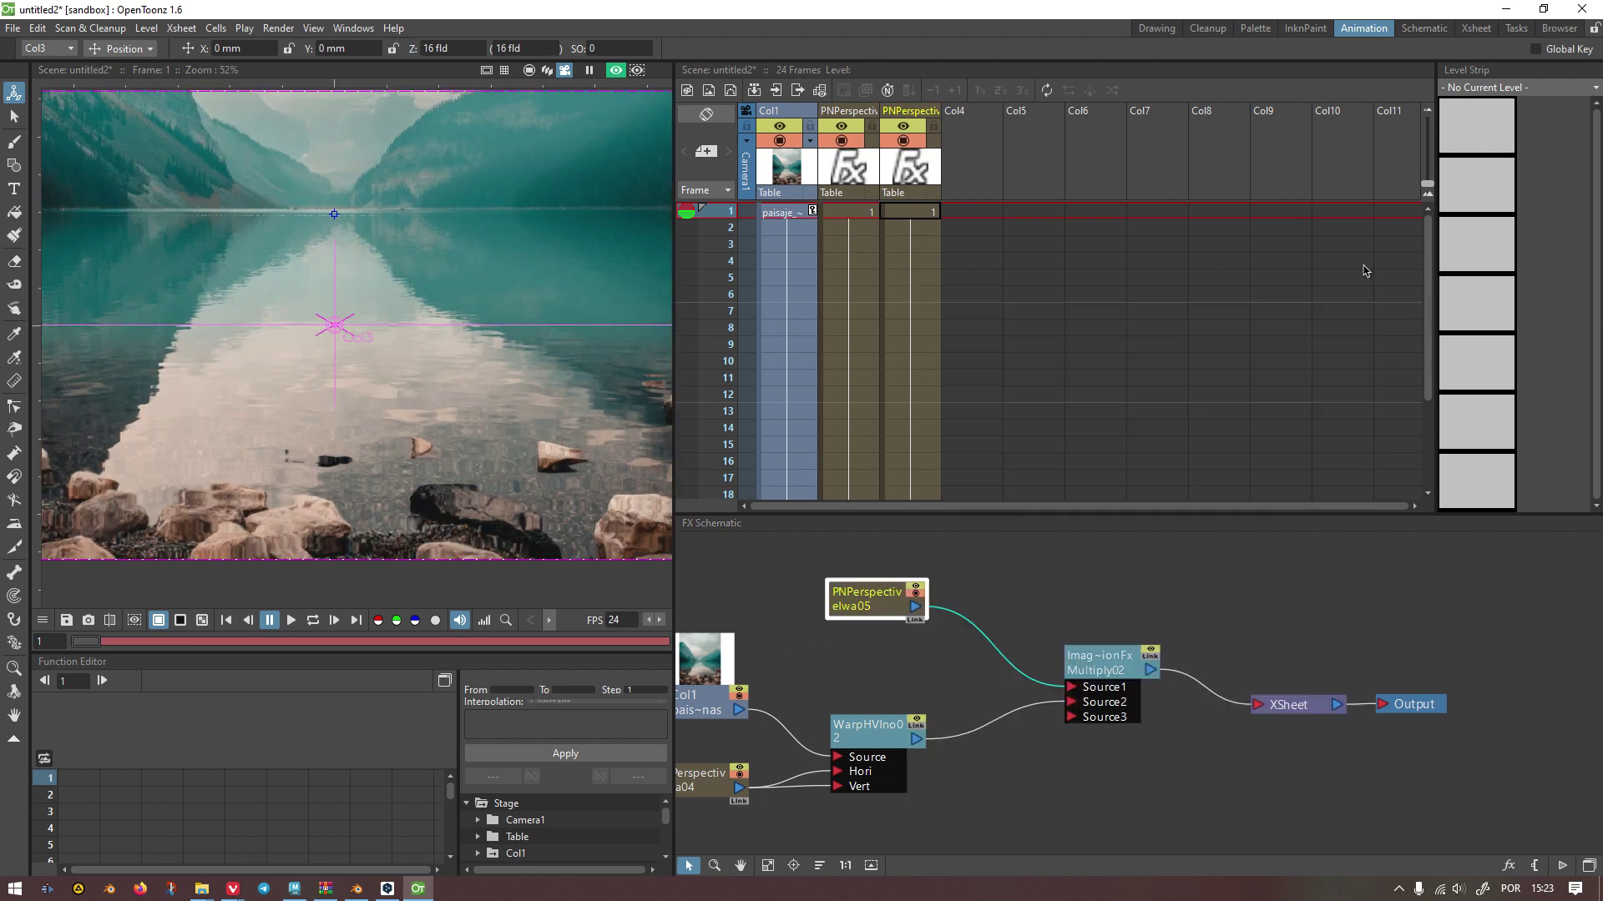
{"action": "double_click", "coordinate": [1096, 667]}
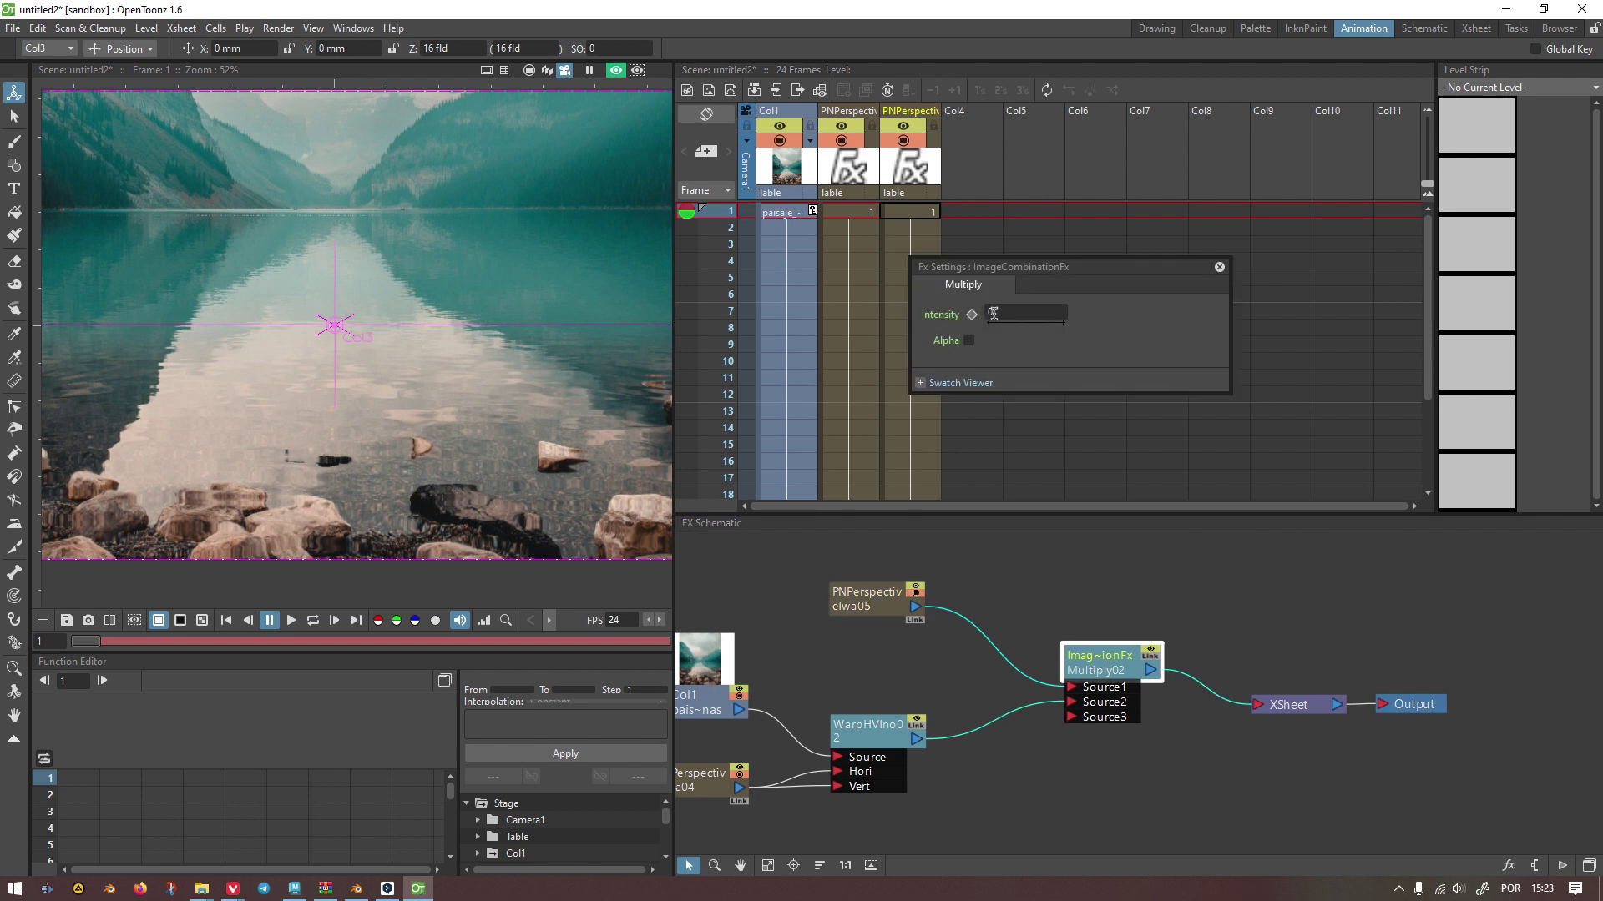
{"action": "left_click_drag", "start_coordinate": [1007, 319], "coordinate": [1410, 353]}
{"action": "left_click", "coordinate": [1023, 312]}
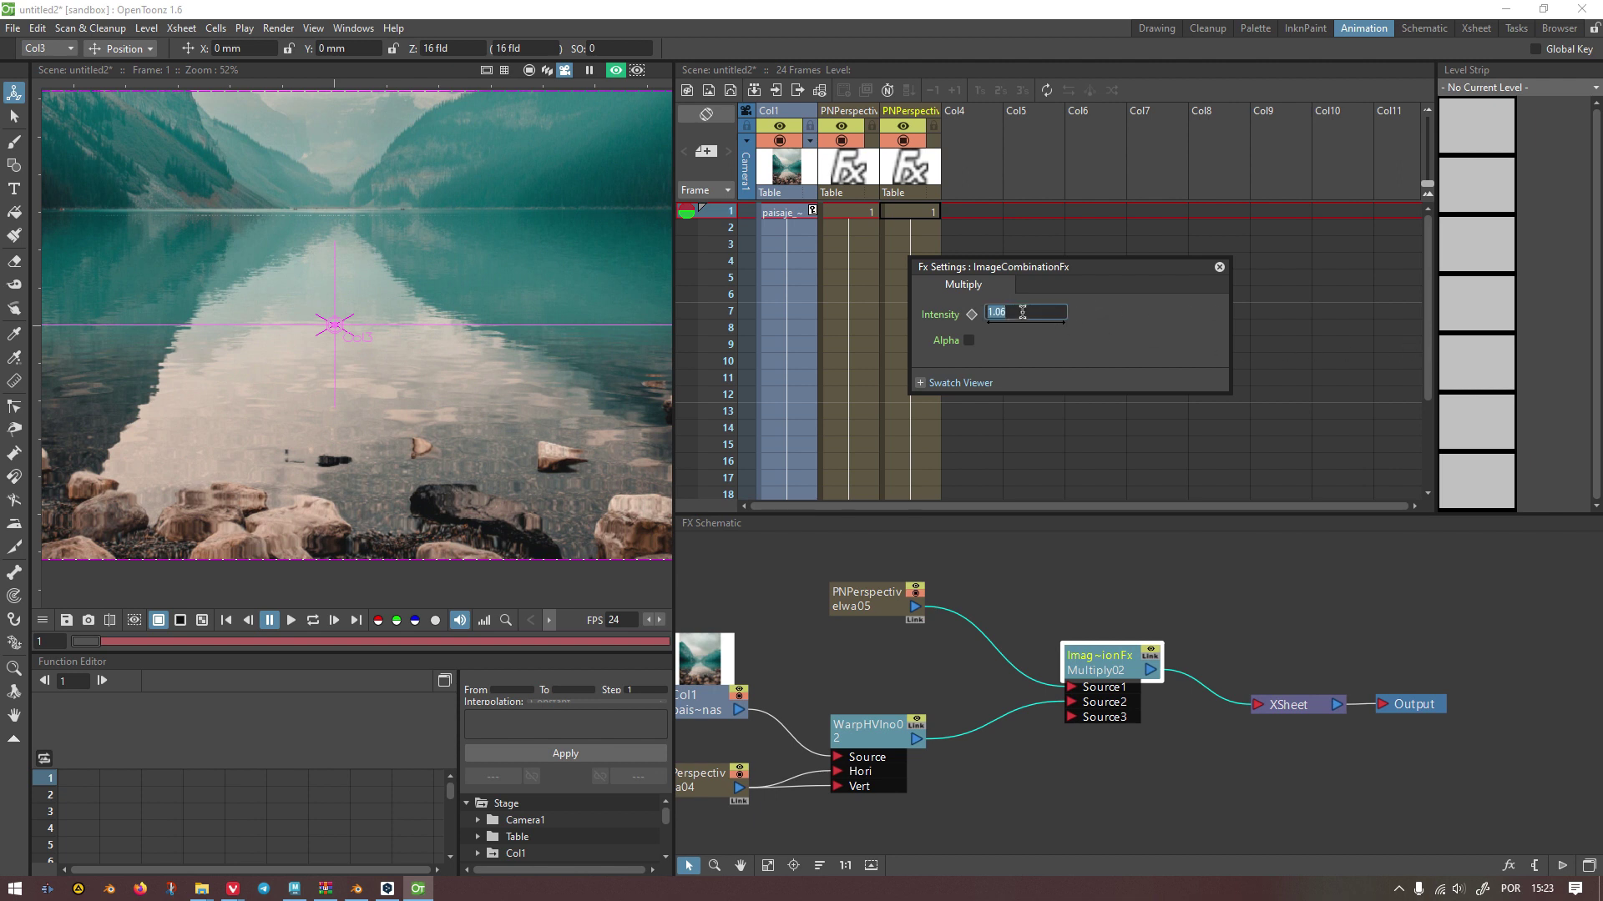
{"action": "key", "text": "Return"}
{"action": "left_click", "coordinate": [1018, 313]}
{"action": "key", "text": "Return"}
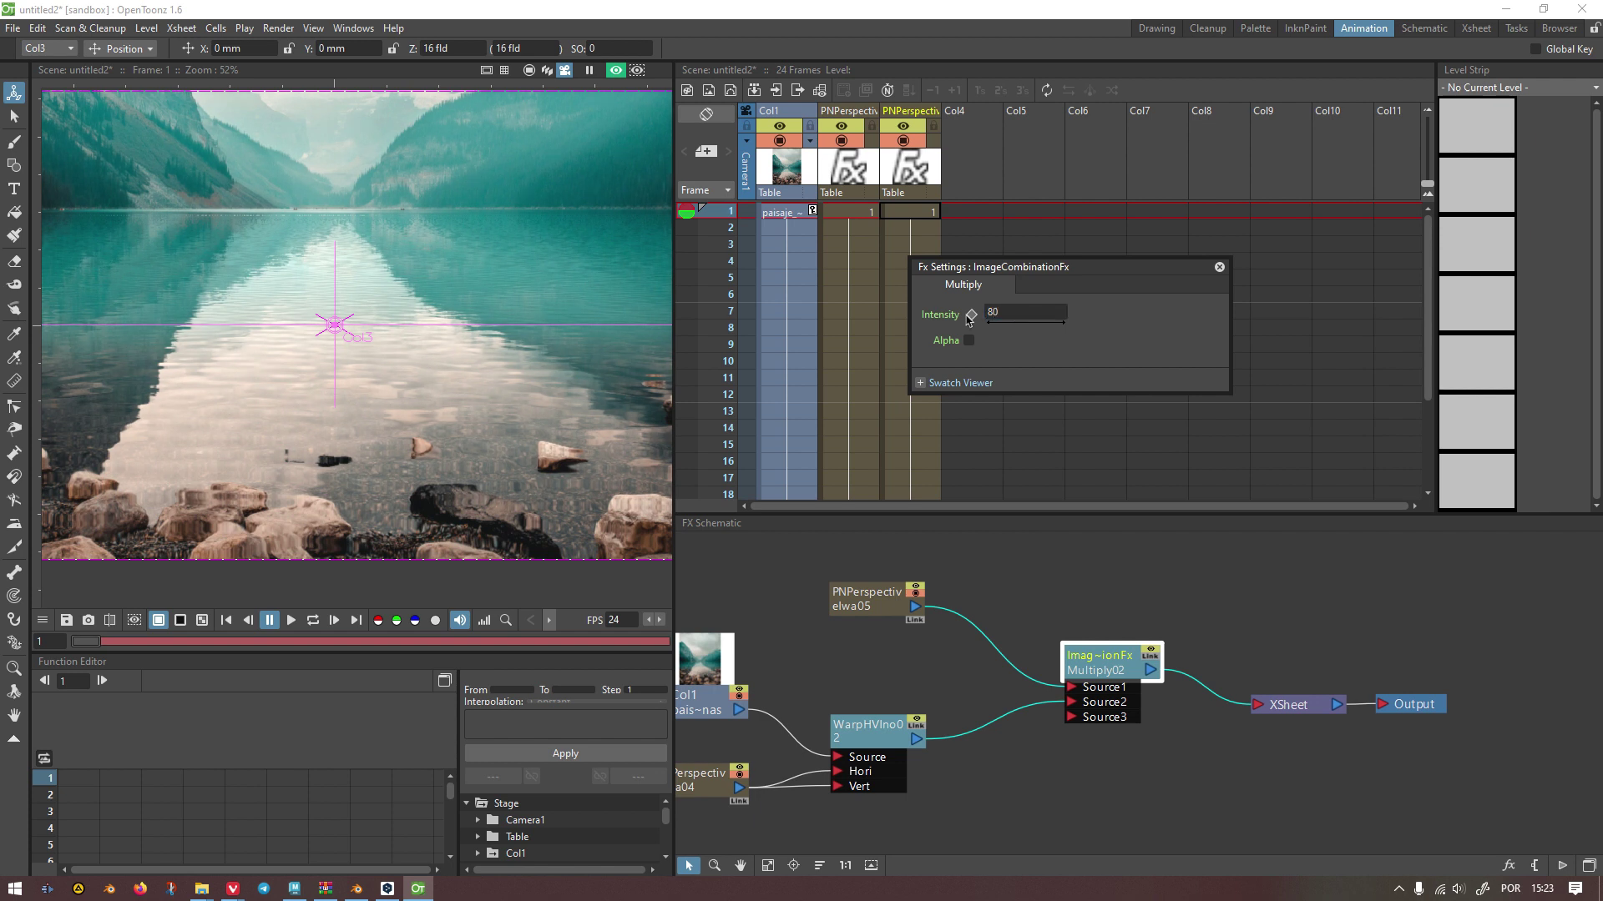
Step: Play the Multiply blend in a loop over the whole lake view, check the WarpHVIno settings, and pause playback
{"action": "scroll", "coordinate": [331, 227], "scroll_direction": "down", "scroll_amount": 3}
{"action": "scroll", "coordinate": [431, 303], "scroll_direction": "up", "scroll_amount": 1}
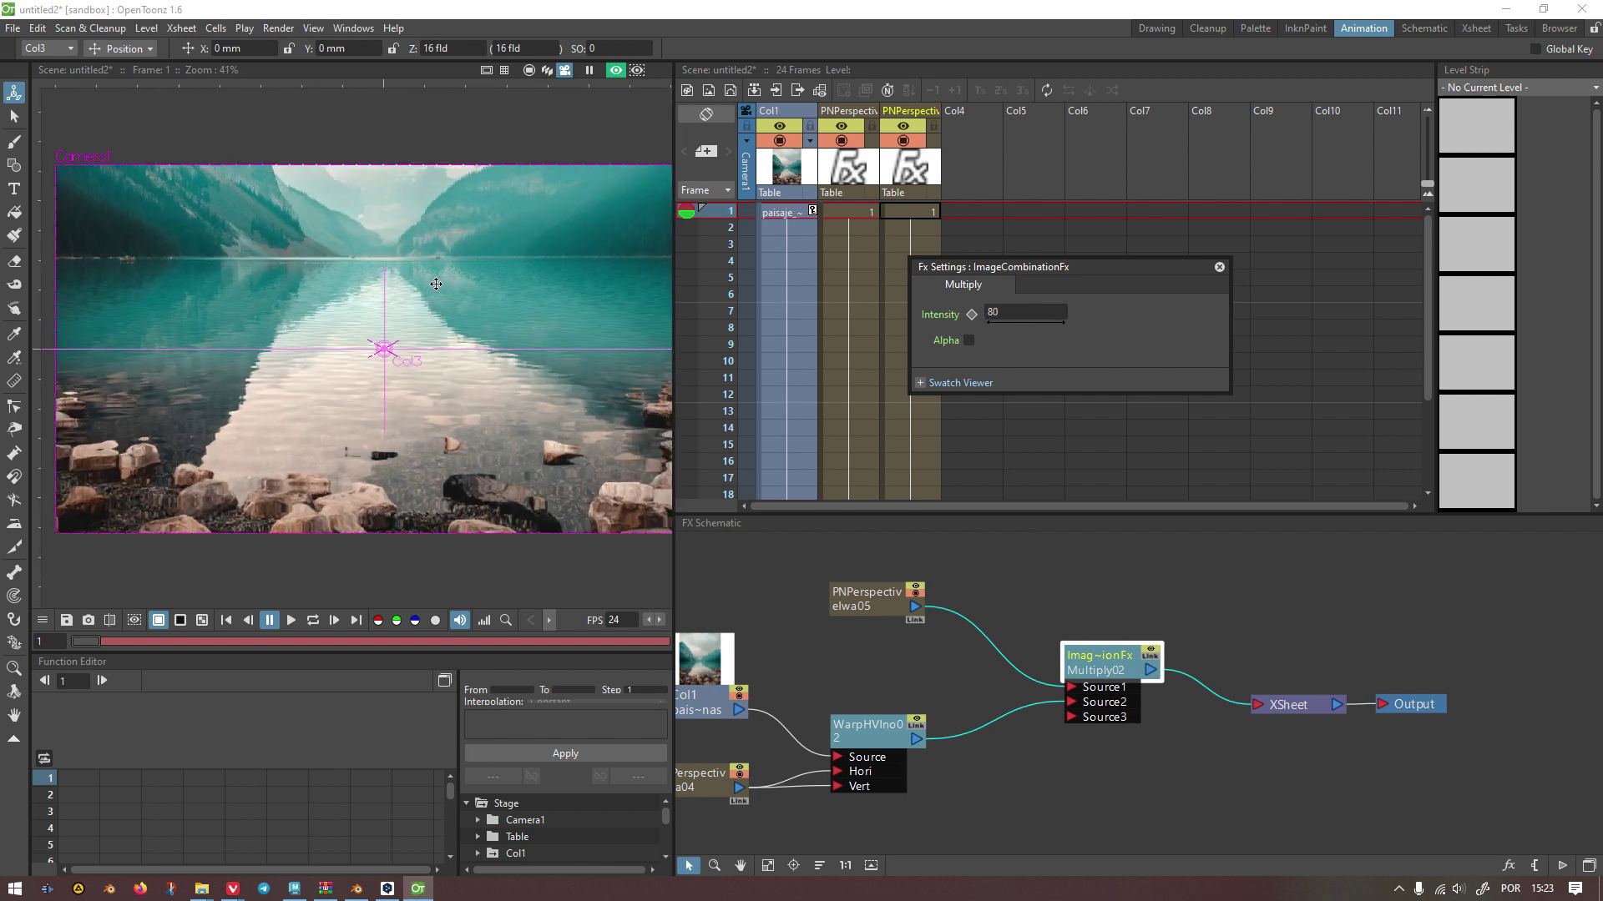
{"action": "left_click", "coordinate": [317, 620]}
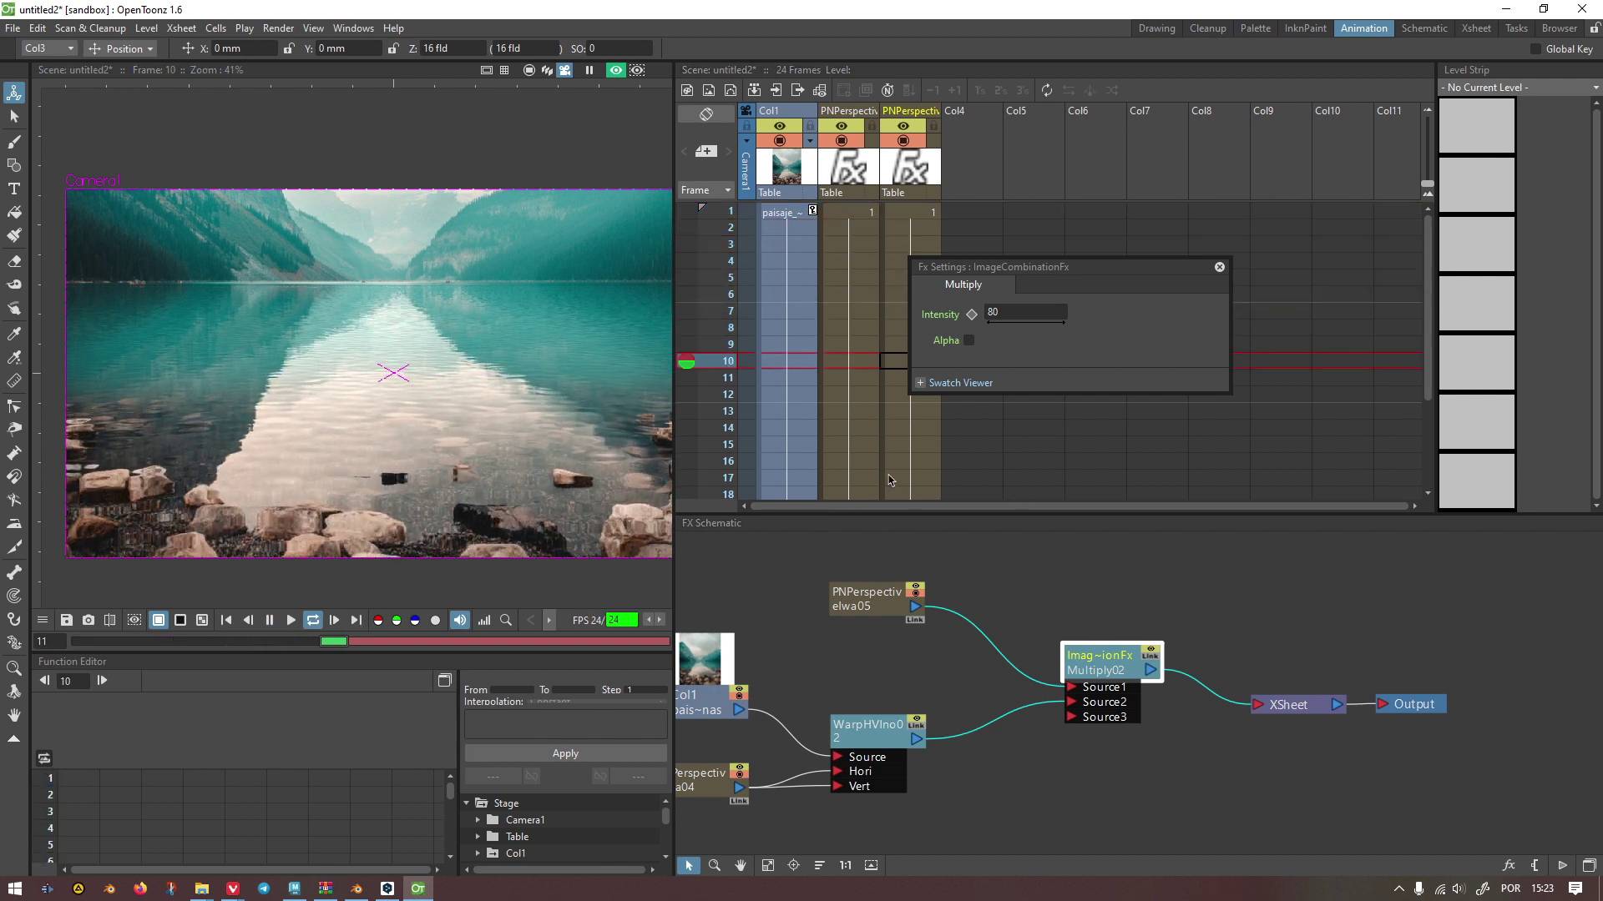
{"action": "mouse_move", "coordinate": [919, 739]}
{"action": "left_mouse_down"}
{"action": "mouse_move", "coordinate": [1250, 710]}
{"action": "mouse_move", "coordinate": [942, 744]}
{"action": "left_mouse_up"}
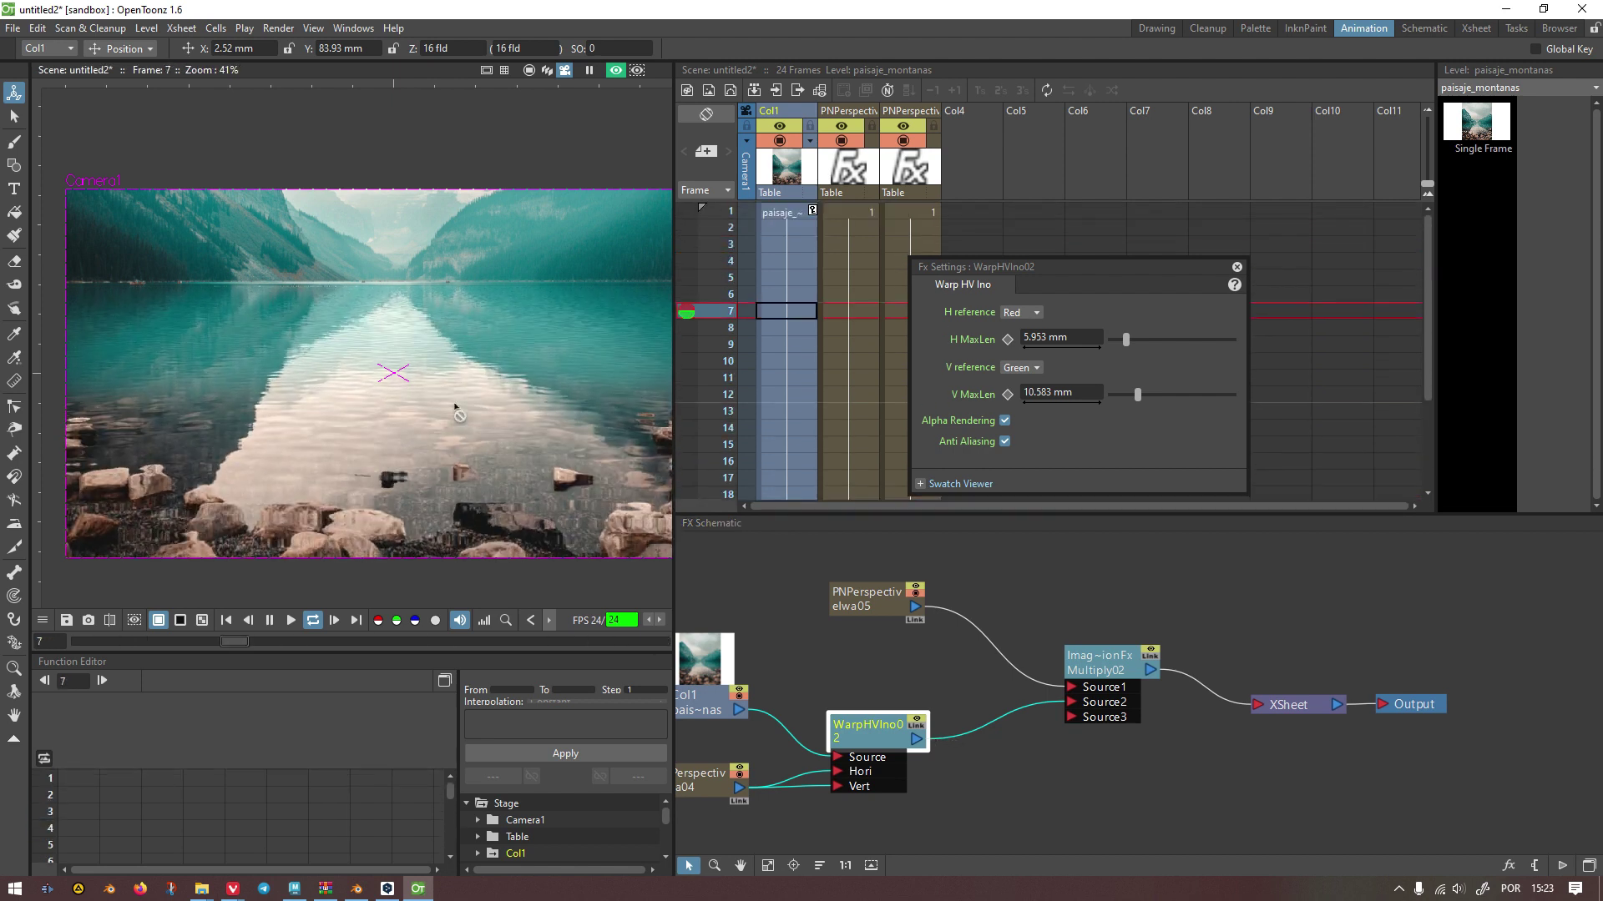
{"action": "key", "text": "p"}
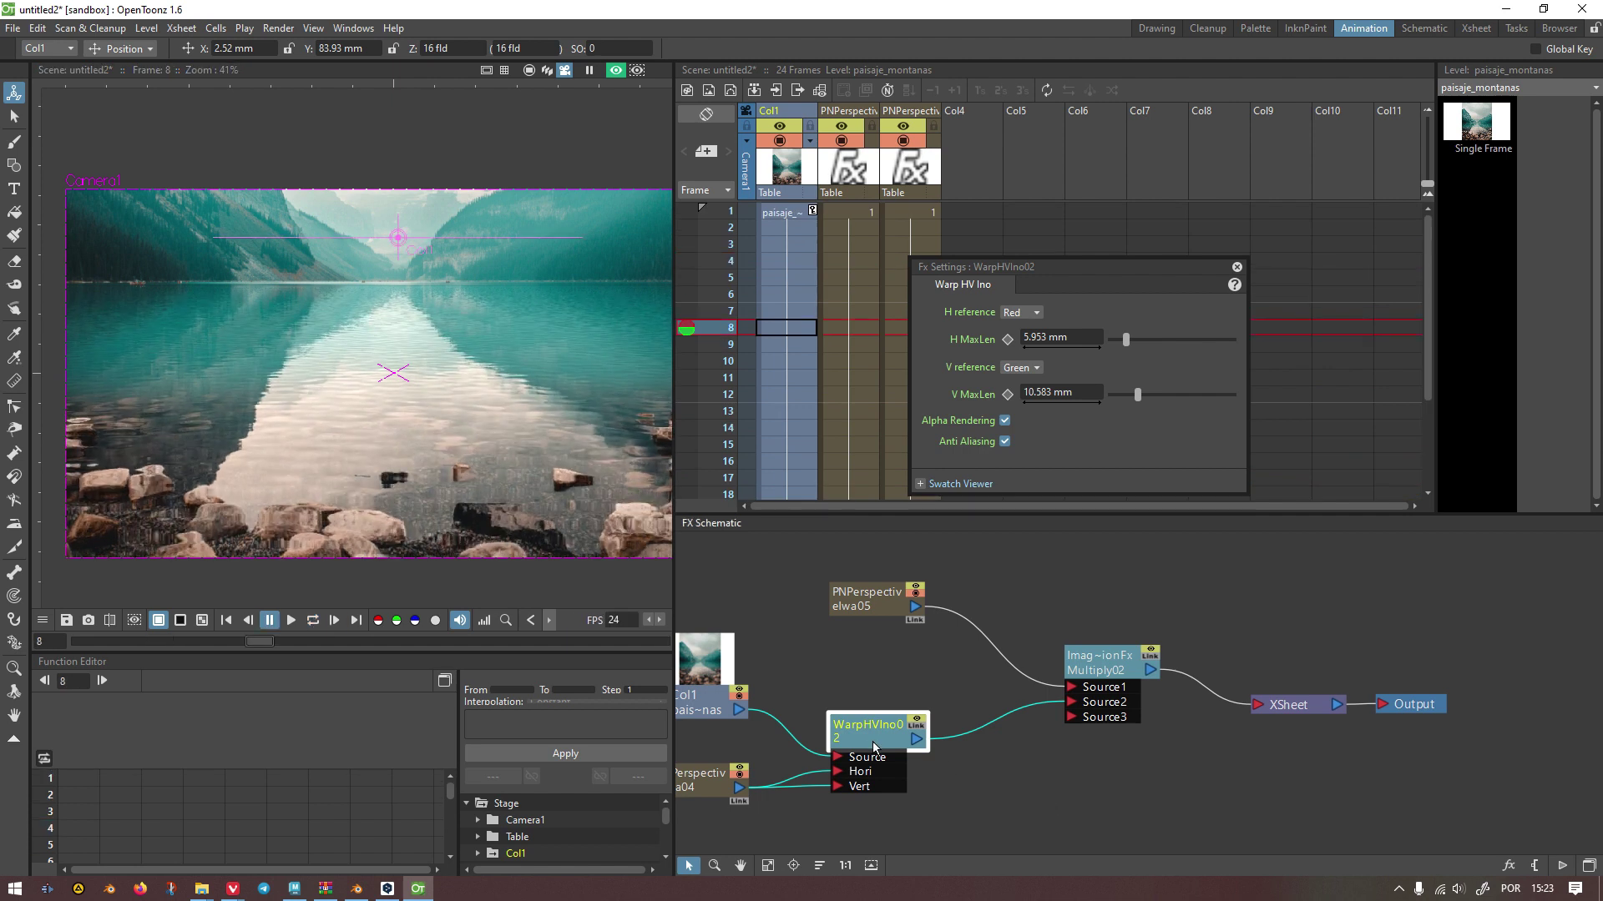
Step: Connect WarpHVIno directly to the XSheet, move Multiply aside and delete its XSheet link to compare the water without the reflection
{"action": "left_click_drag", "start_coordinate": [1016, 750], "coordinate": [1258, 705]}
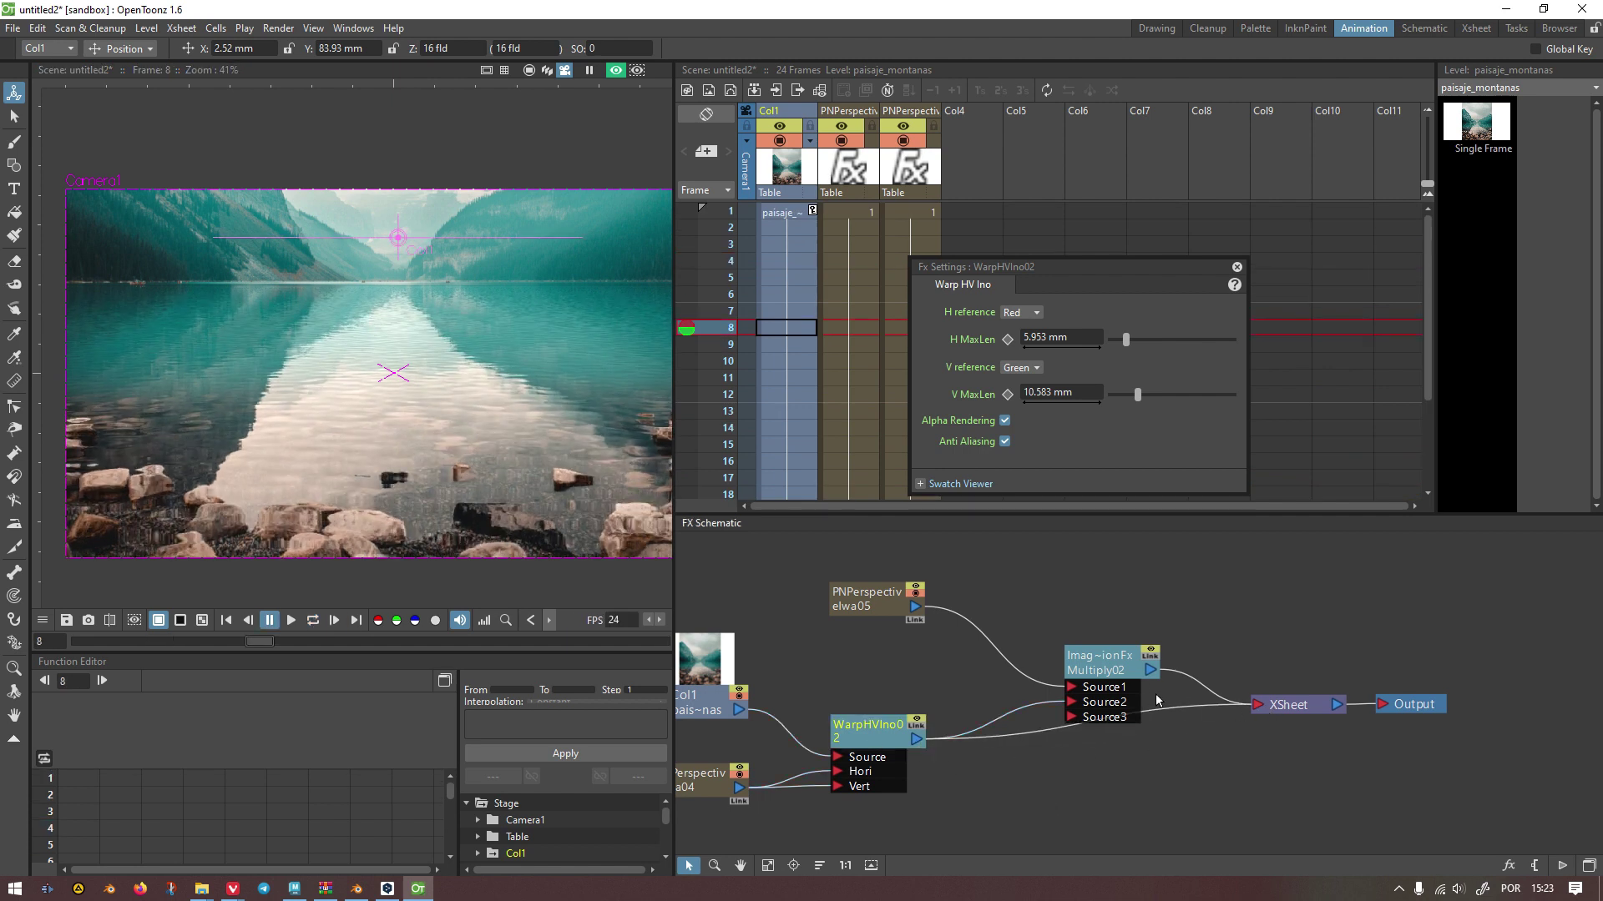
{"action": "left_click_drag", "start_coordinate": [1122, 667], "coordinate": [1106, 608]}
{"action": "left_click", "coordinate": [1157, 658]}
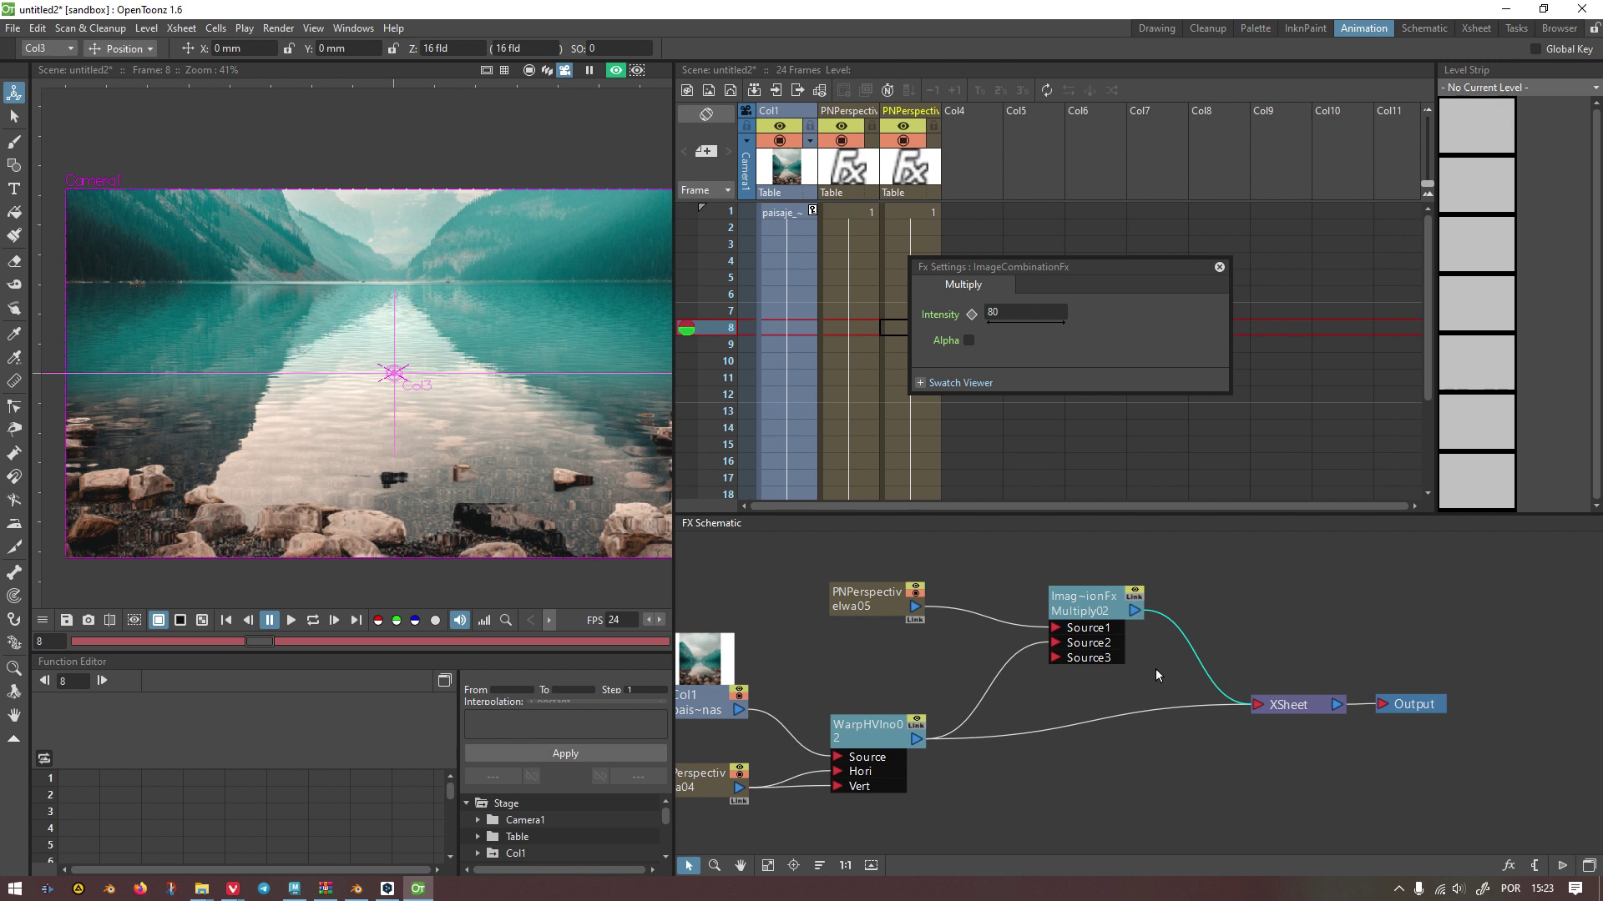
{"action": "key", "text": "Delete"}
{"action": "scroll", "coordinate": [398, 306], "scroll_direction": "up", "scroll_amount": 2}
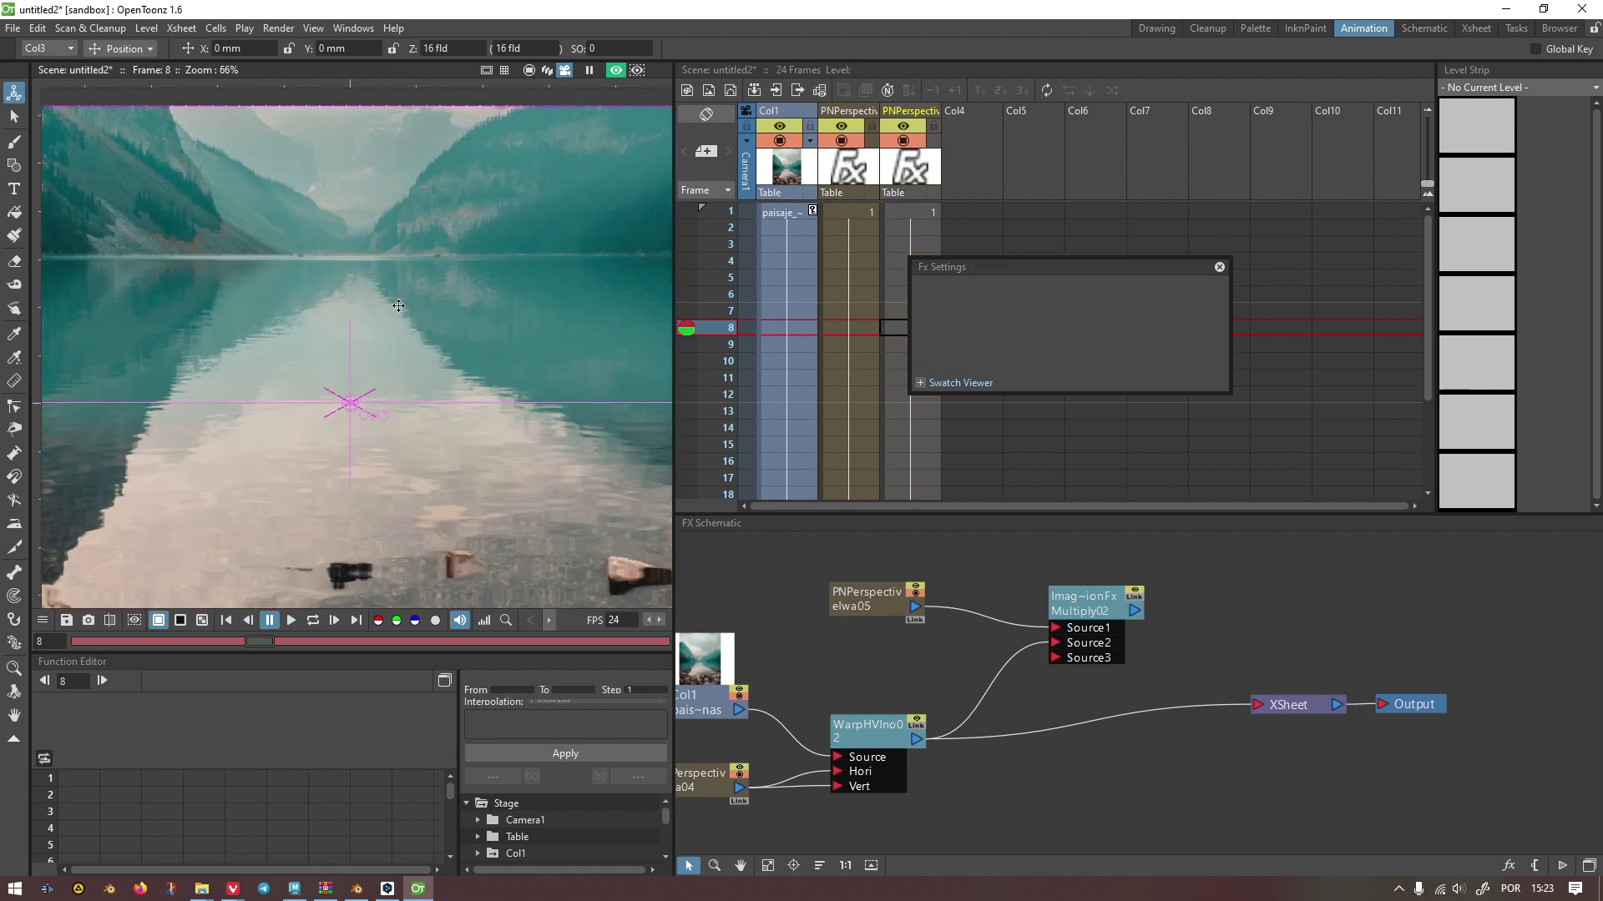
{"action": "scroll", "coordinate": [359, 299], "scroll_direction": "up", "scroll_amount": 4}
{"action": "scroll", "coordinate": [342, 297], "scroll_direction": "down", "scroll_amount": 2}
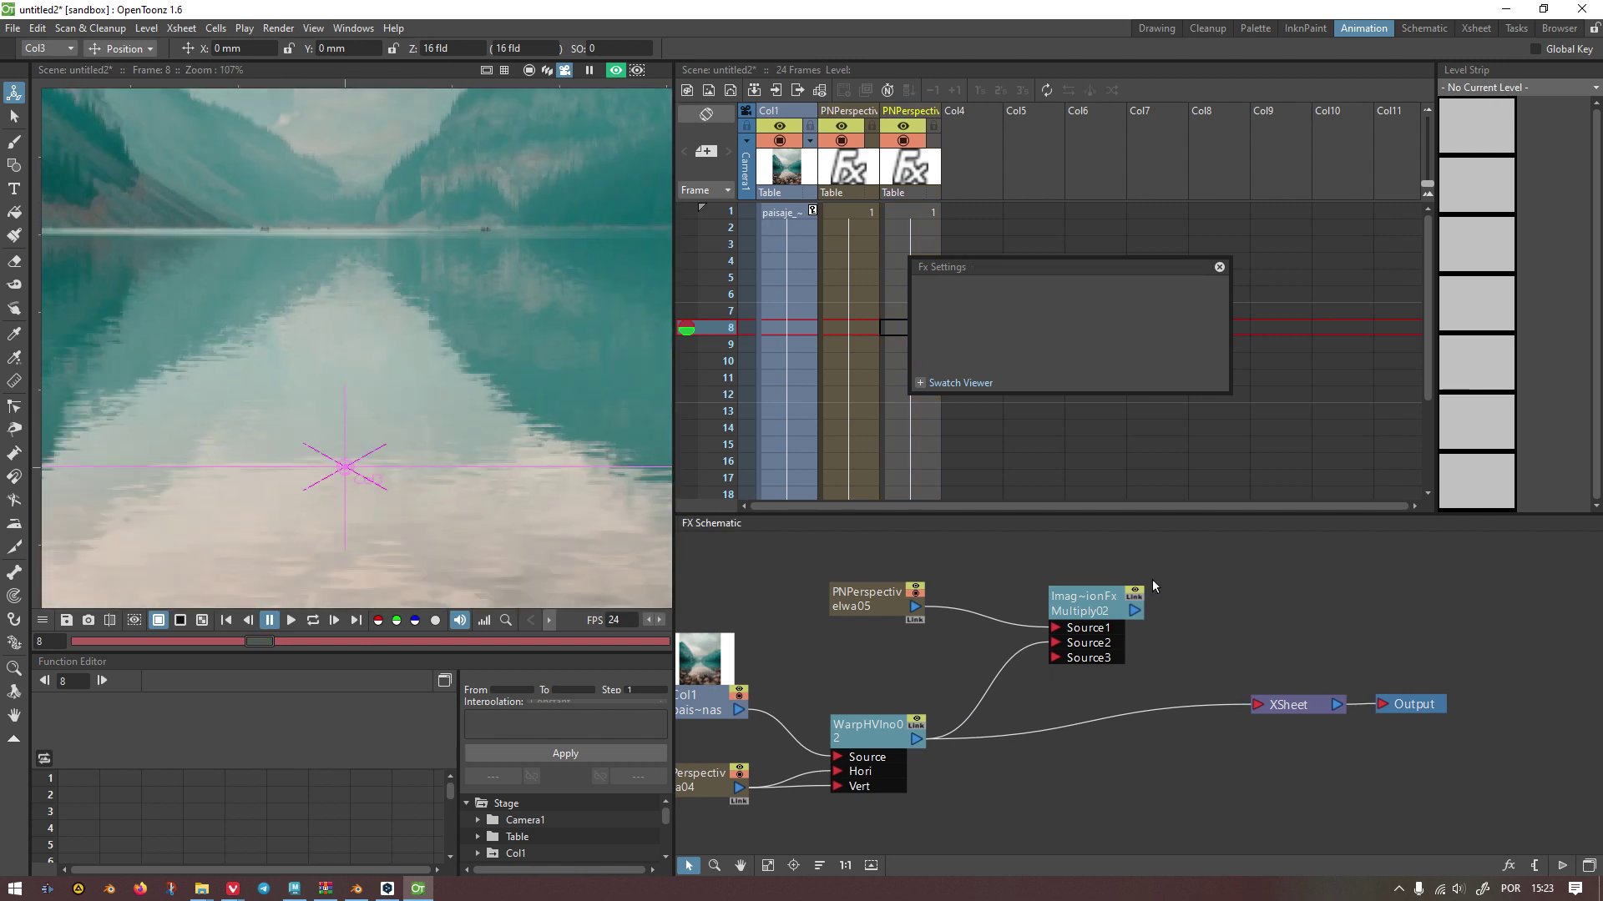
Step: Reconnect Multiply to the XSheet, remove the direct WarpHVIno link by placing Multiply back between the nodes, and view the whole image
{"action": "left_click_drag", "start_coordinate": [1134, 614], "coordinate": [1257, 705]}
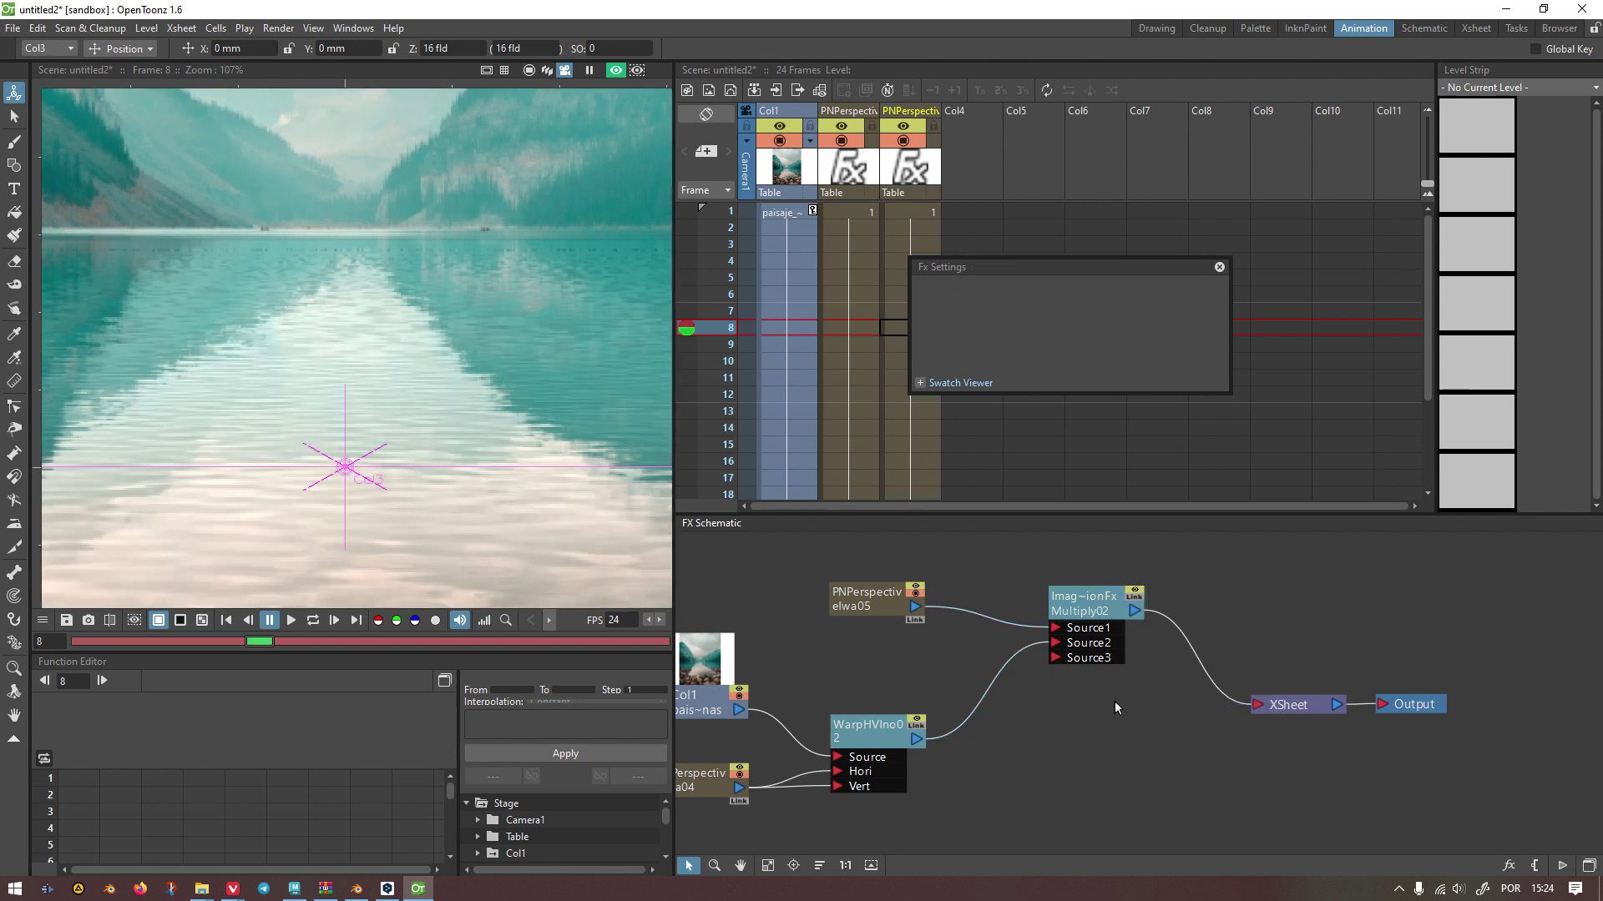
{"action": "left_click_drag", "start_coordinate": [1102, 601], "coordinate": [1108, 683]}
{"action": "scroll", "coordinate": [377, 419], "scroll_direction": "down", "scroll_amount": 1}
{"action": "scroll", "coordinate": [377, 419], "scroll_direction": "down", "scroll_amount": 2}
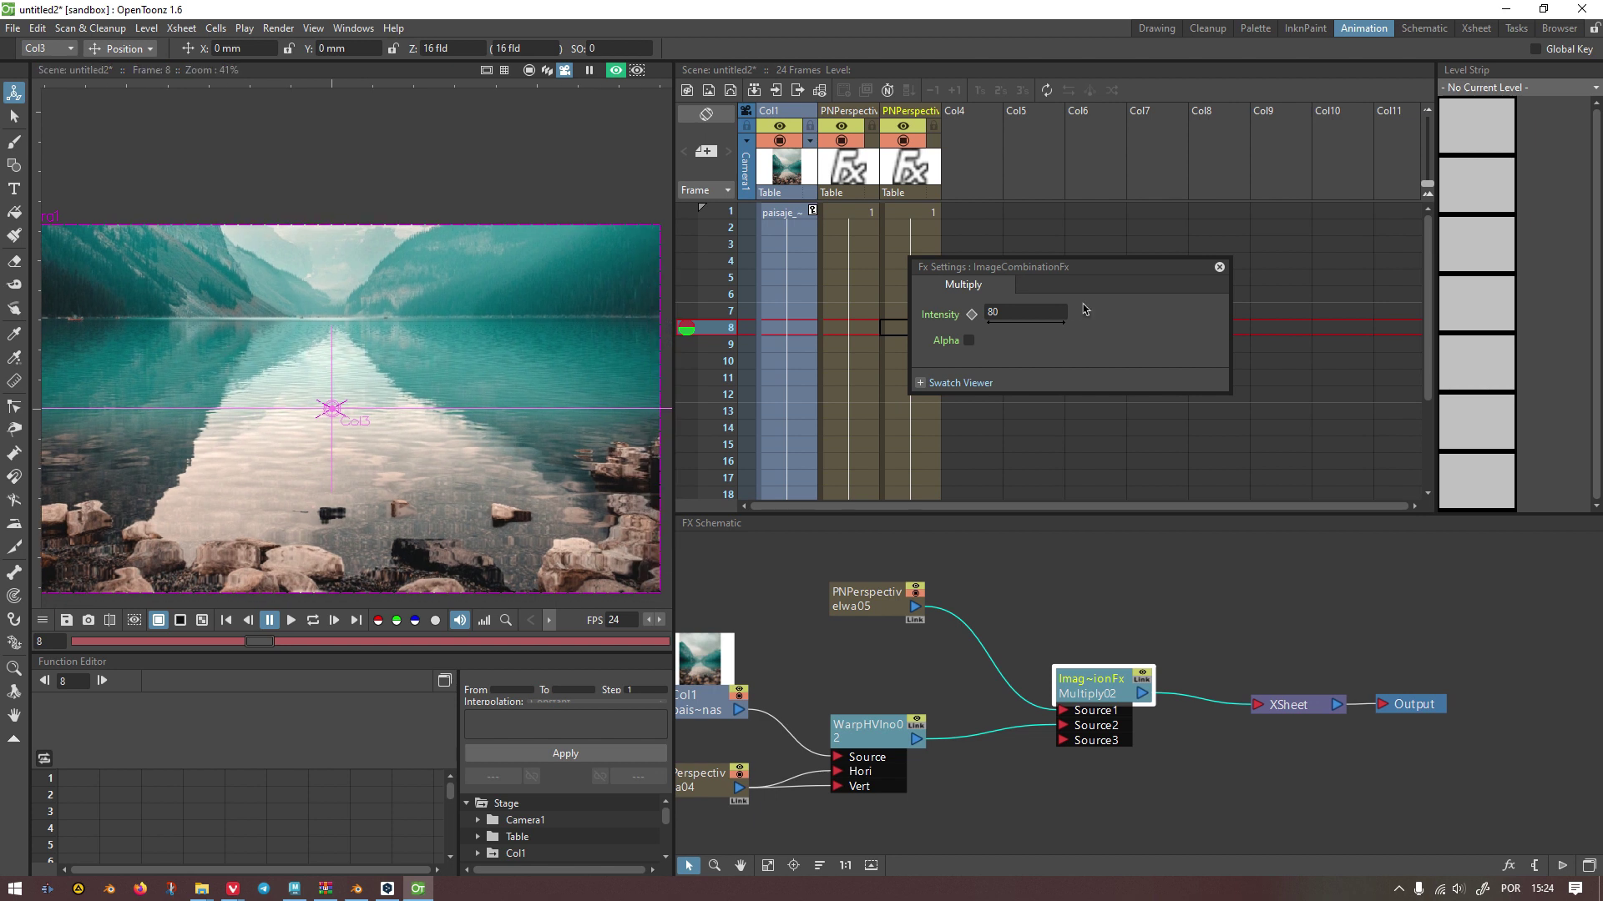
Step: Try the Multiply node's Alpha option, turn it off again, set Intensity to 50 and close the settings
{"action": "left_click", "coordinate": [1038, 316]}
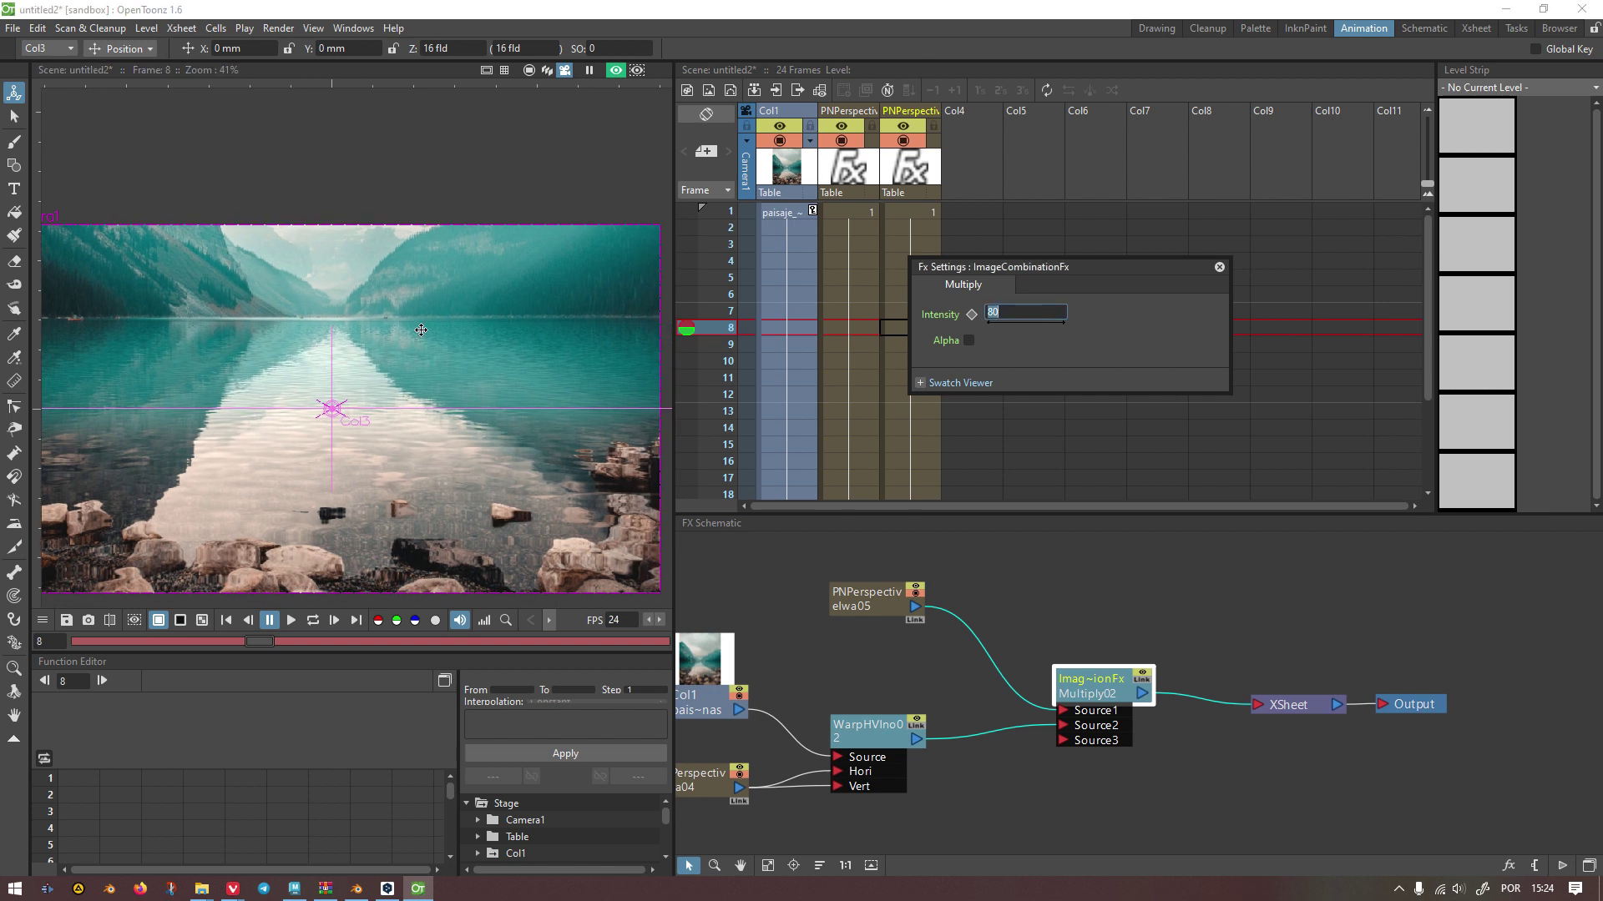
{"action": "left_click", "coordinate": [967, 341]}
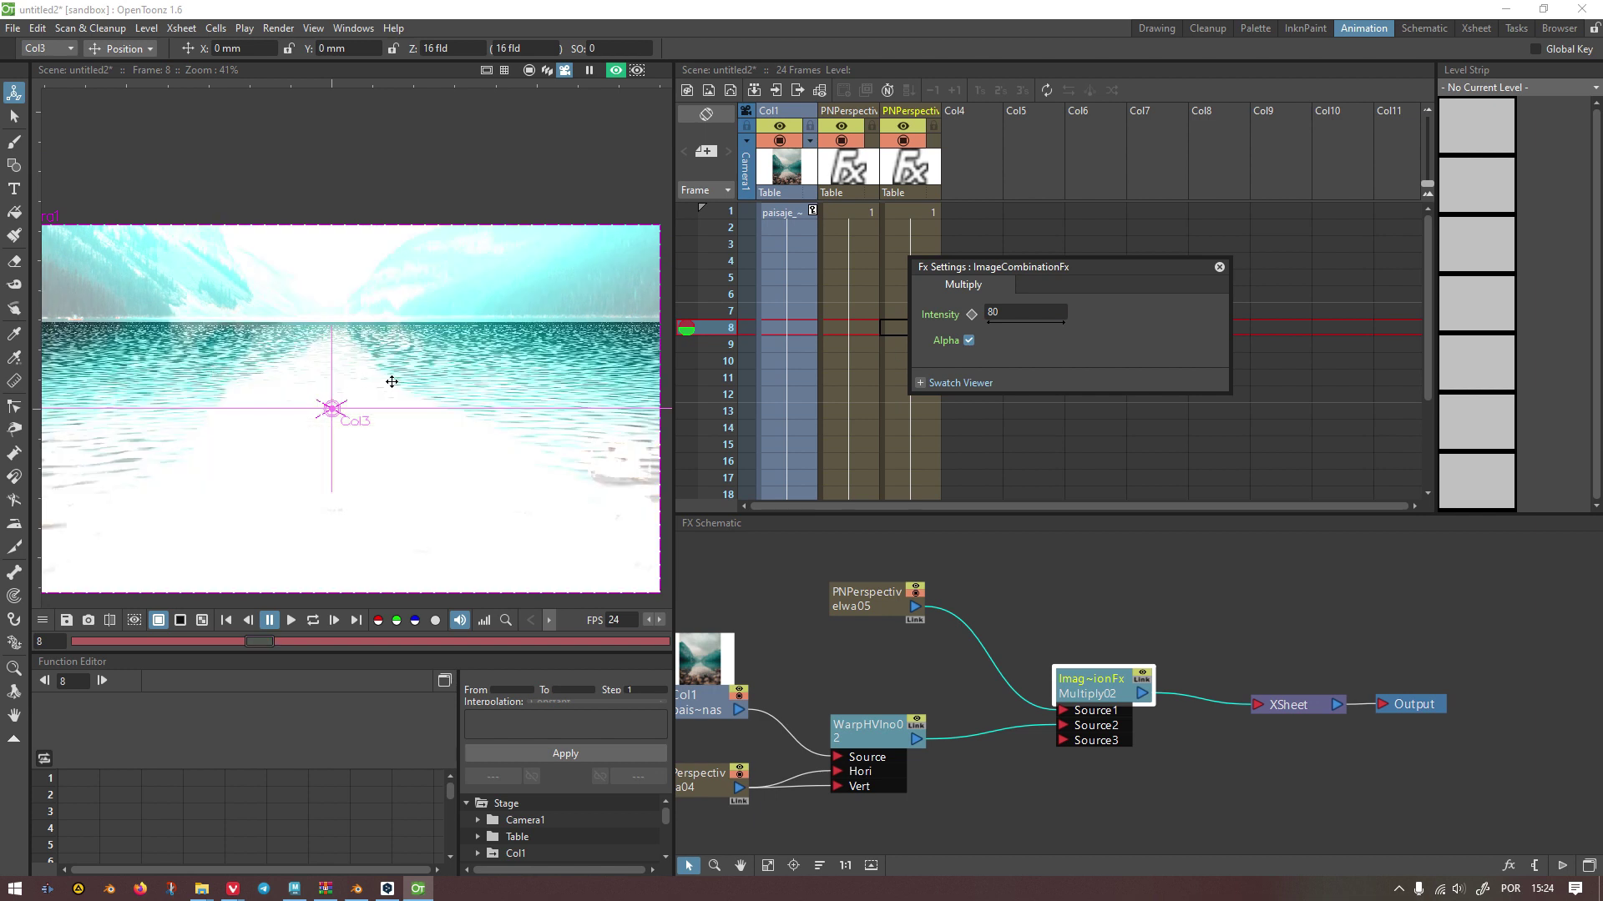
{"action": "left_click", "coordinate": [969, 341]}
{"action": "left_click", "coordinate": [1016, 309]}
{"action": "type", "text": "50"}
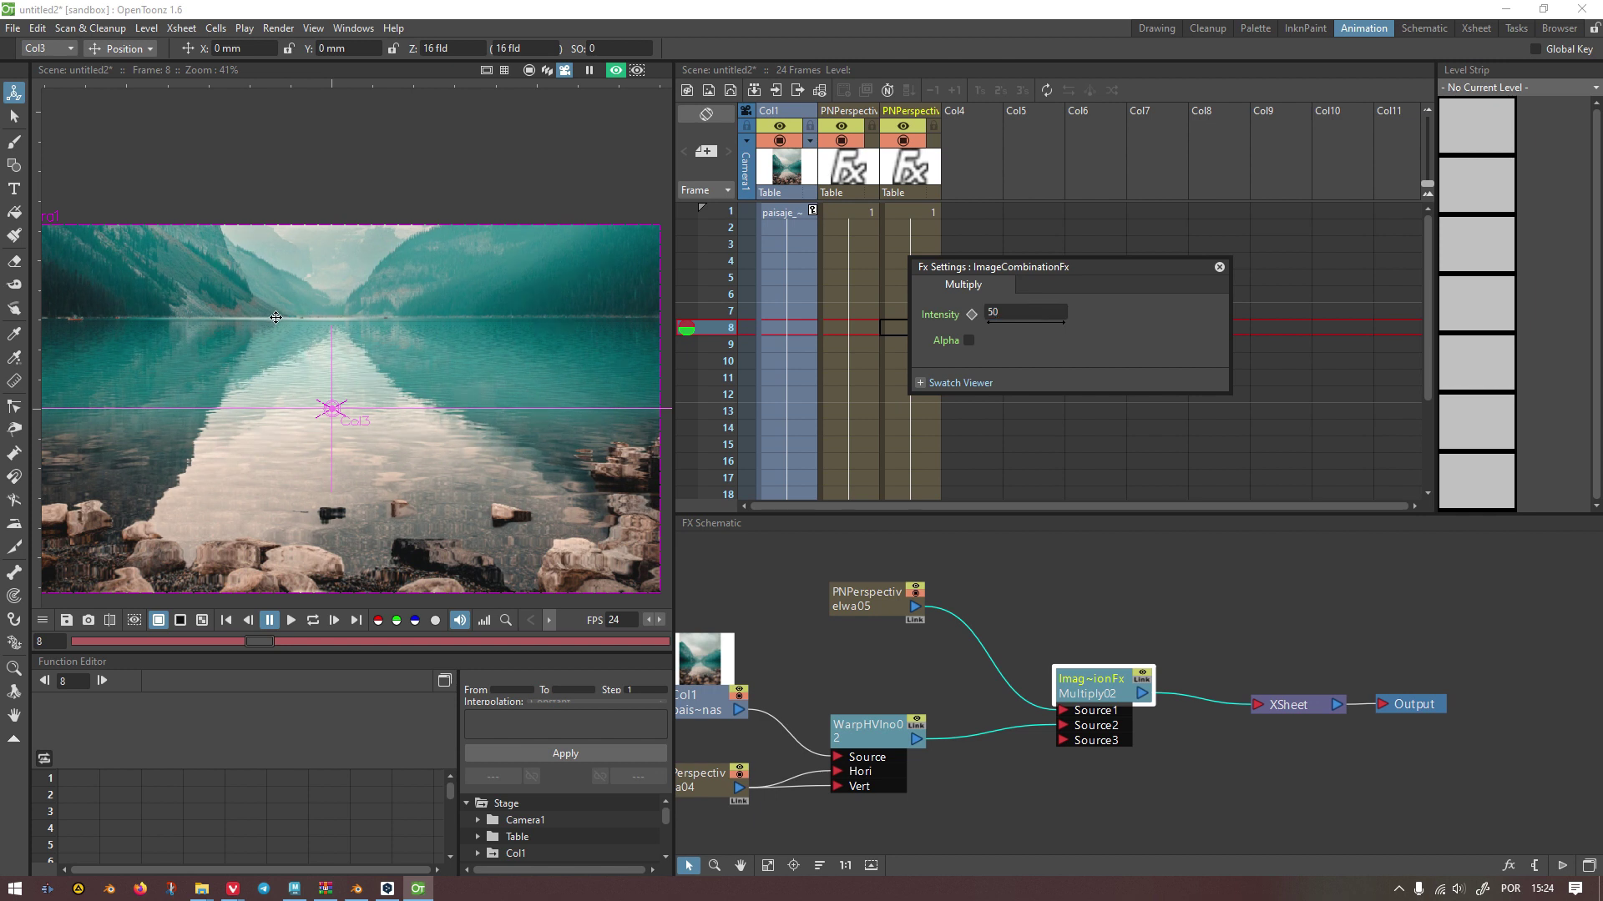
{"action": "scroll", "coordinate": [338, 324], "scroll_direction": "up", "scroll_amount": 2}
{"action": "scroll", "coordinate": [338, 325], "scroll_direction": "up", "scroll_amount": 3}
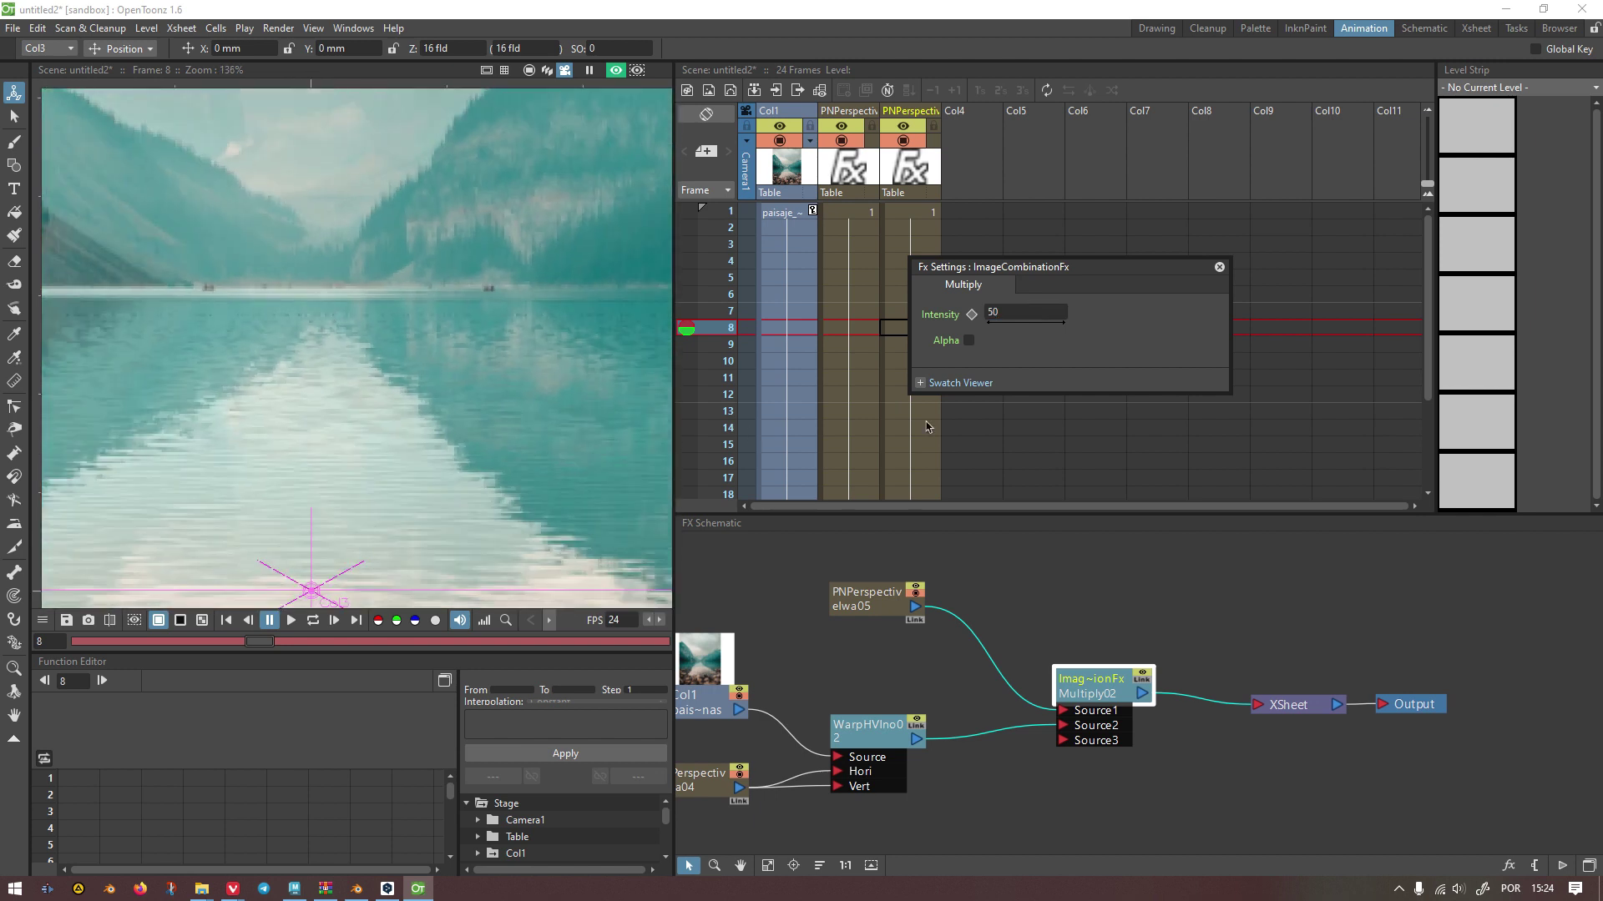
{"action": "left_click", "coordinate": [1220, 267]}
Step: Bypass Multiply again by moving it aside, linking WarpHVIno straight to the XSheet and deleting Multiply's output link
{"action": "left_click", "coordinate": [1200, 698]}
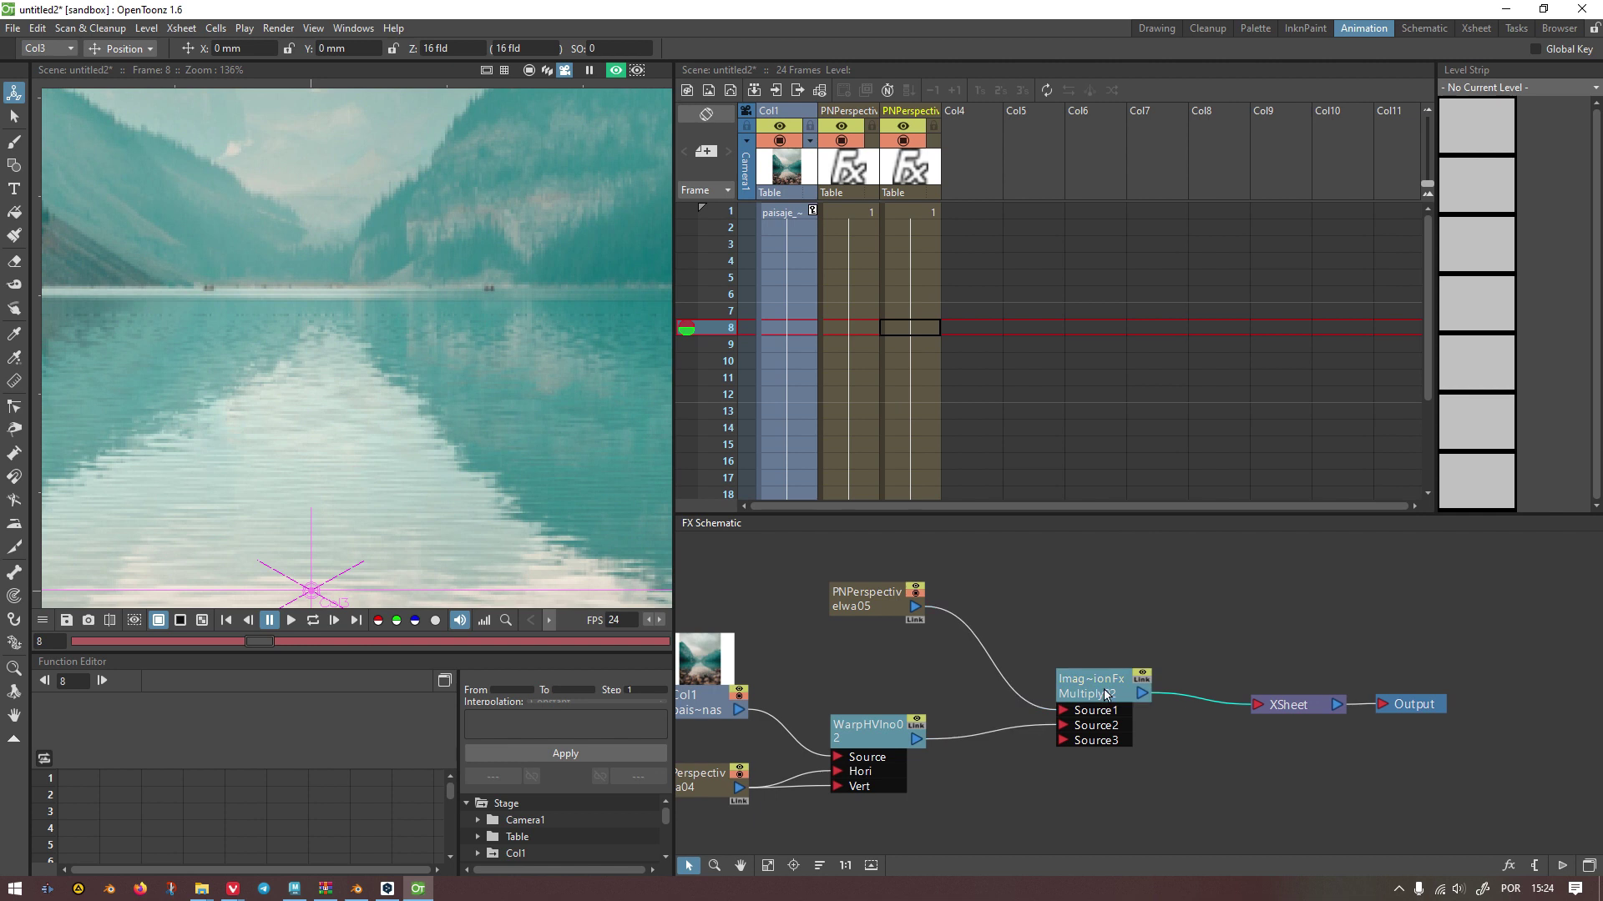
{"action": "left_click_drag", "start_coordinate": [1106, 694], "coordinate": [1099, 600]}
{"action": "left_click_drag", "start_coordinate": [918, 741], "coordinate": [1257, 705]}
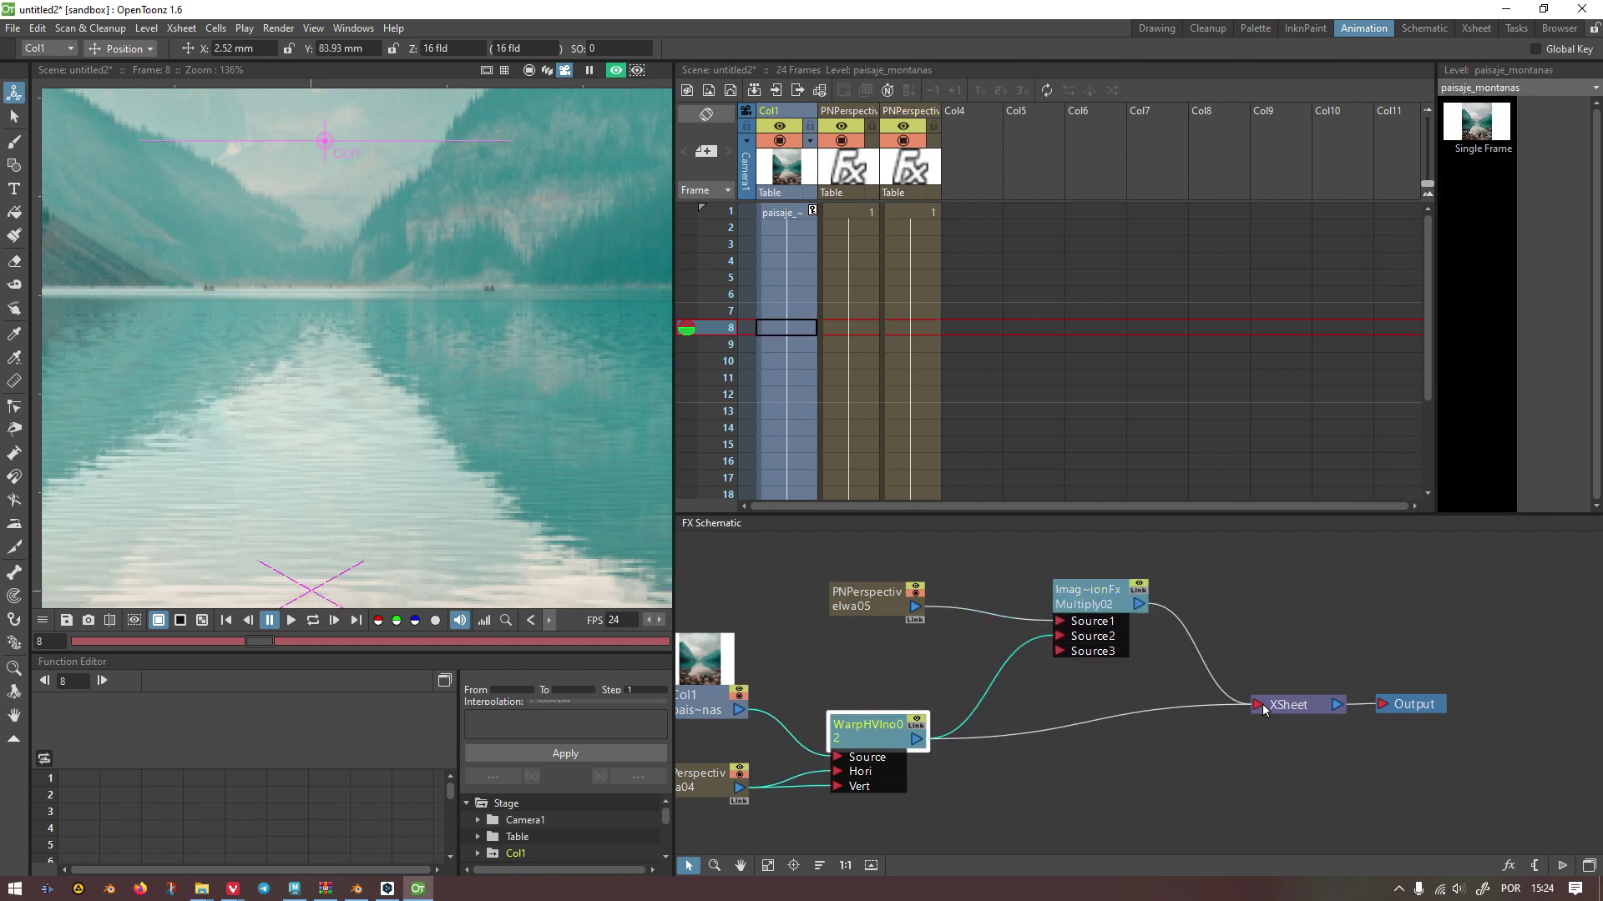
{"action": "key", "text": "Delete"}
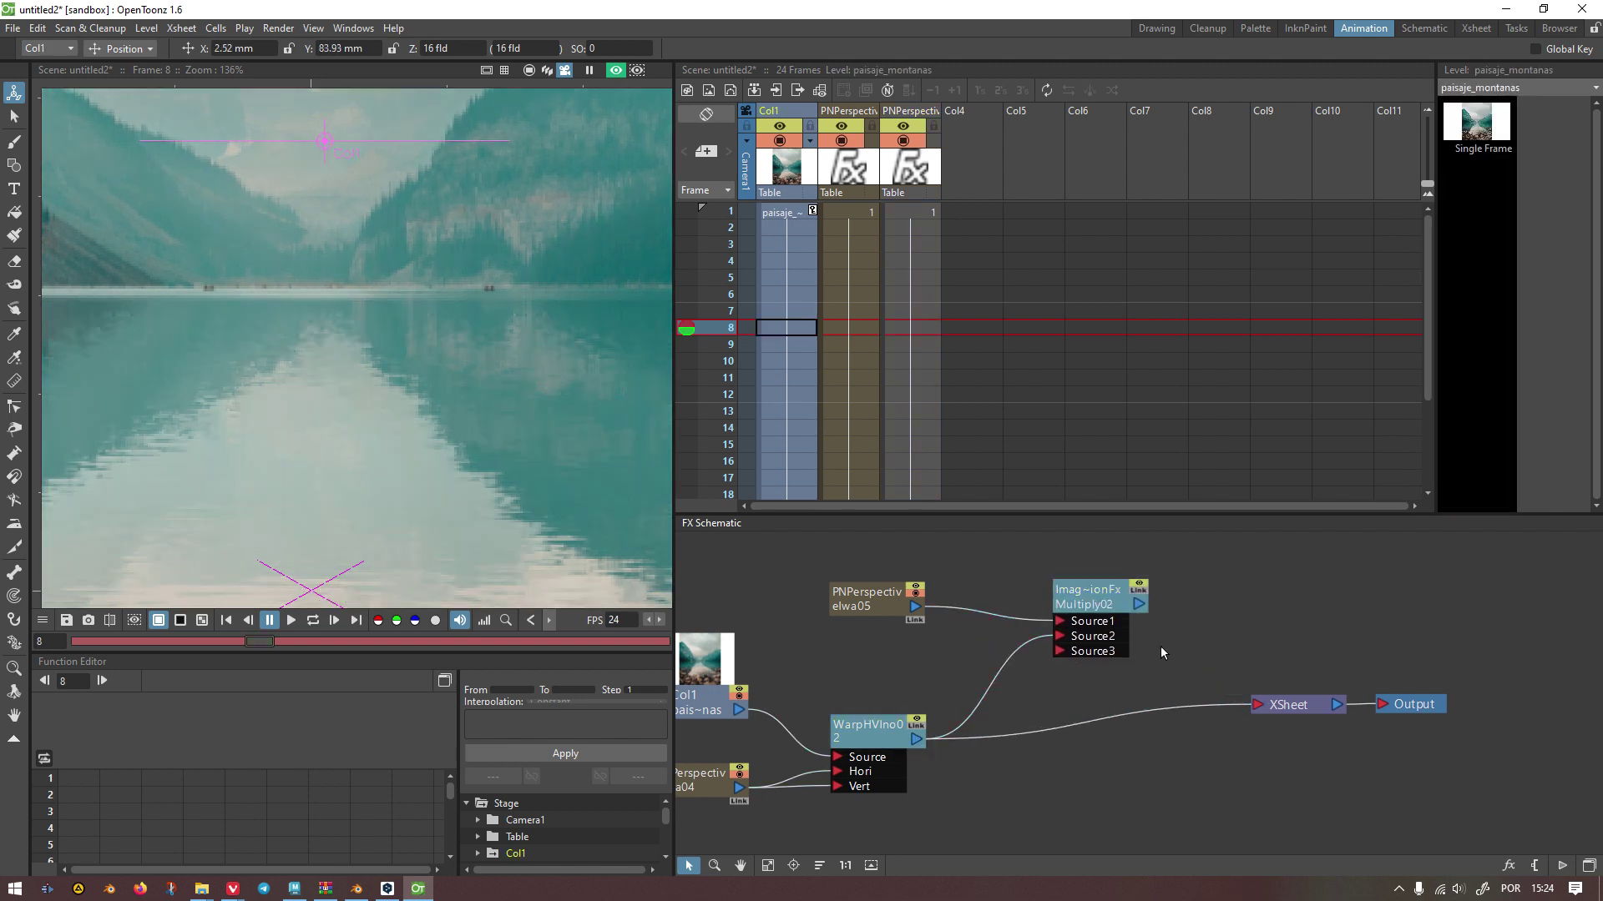
Step: Link Multiply's output back to the XSheet and position the node between WarpHVIno and the XSheet again
{"action": "left_click_drag", "start_coordinate": [1138, 603], "coordinate": [1257, 706]}
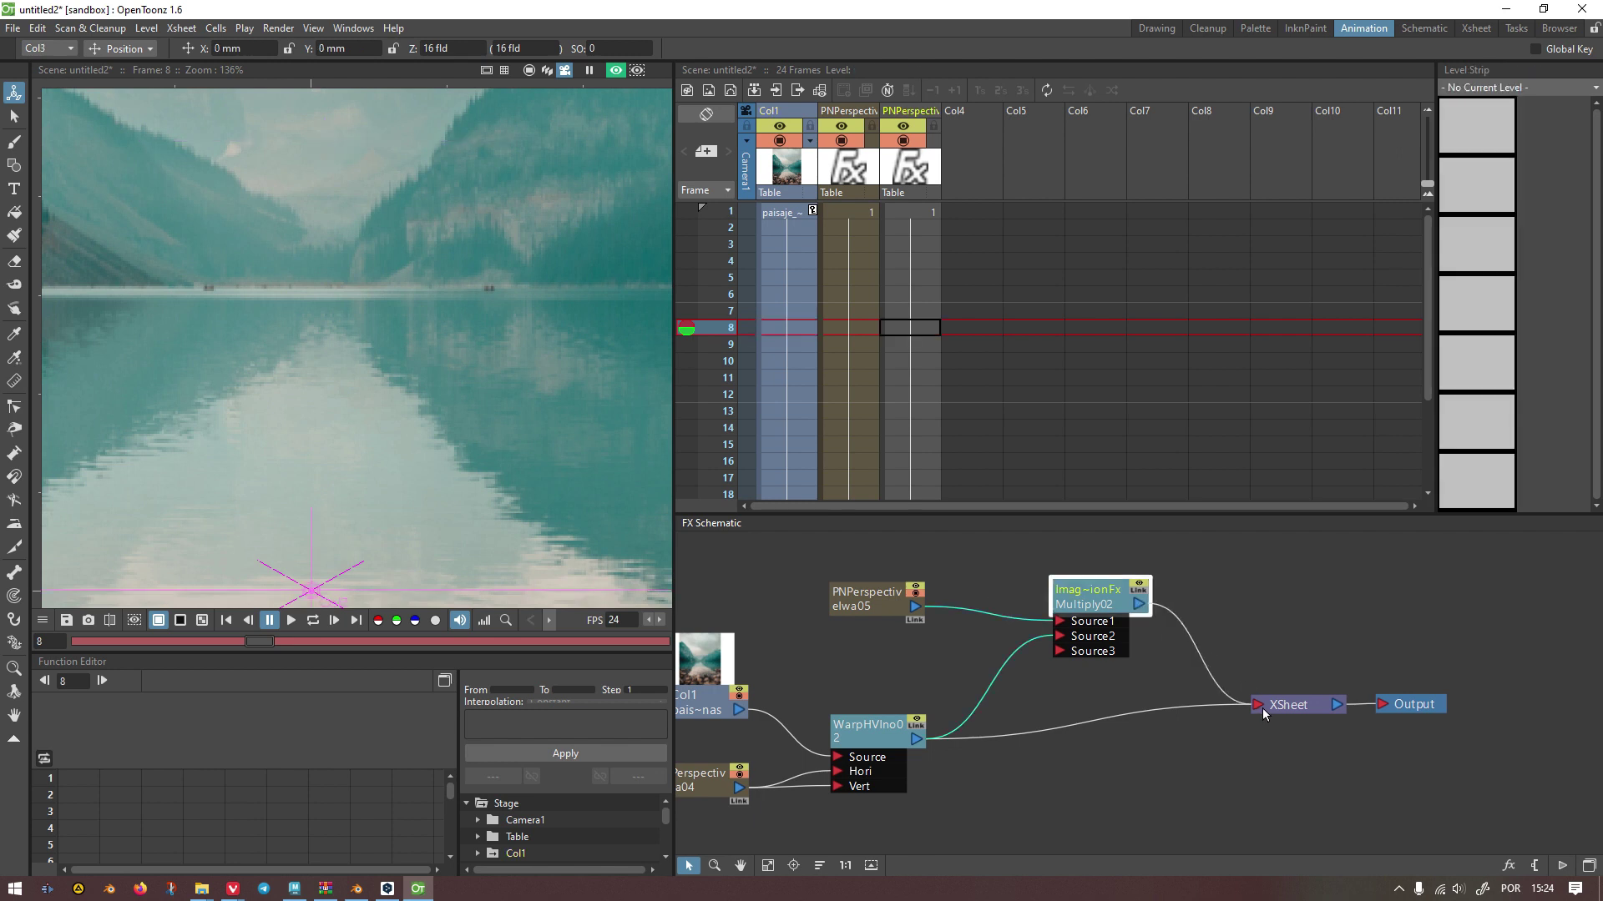
{"action": "left_click_drag", "start_coordinate": [1100, 601], "coordinate": [1101, 683]}
{"action": "scroll", "coordinate": [408, 434], "scroll_direction": "down", "scroll_amount": 5}
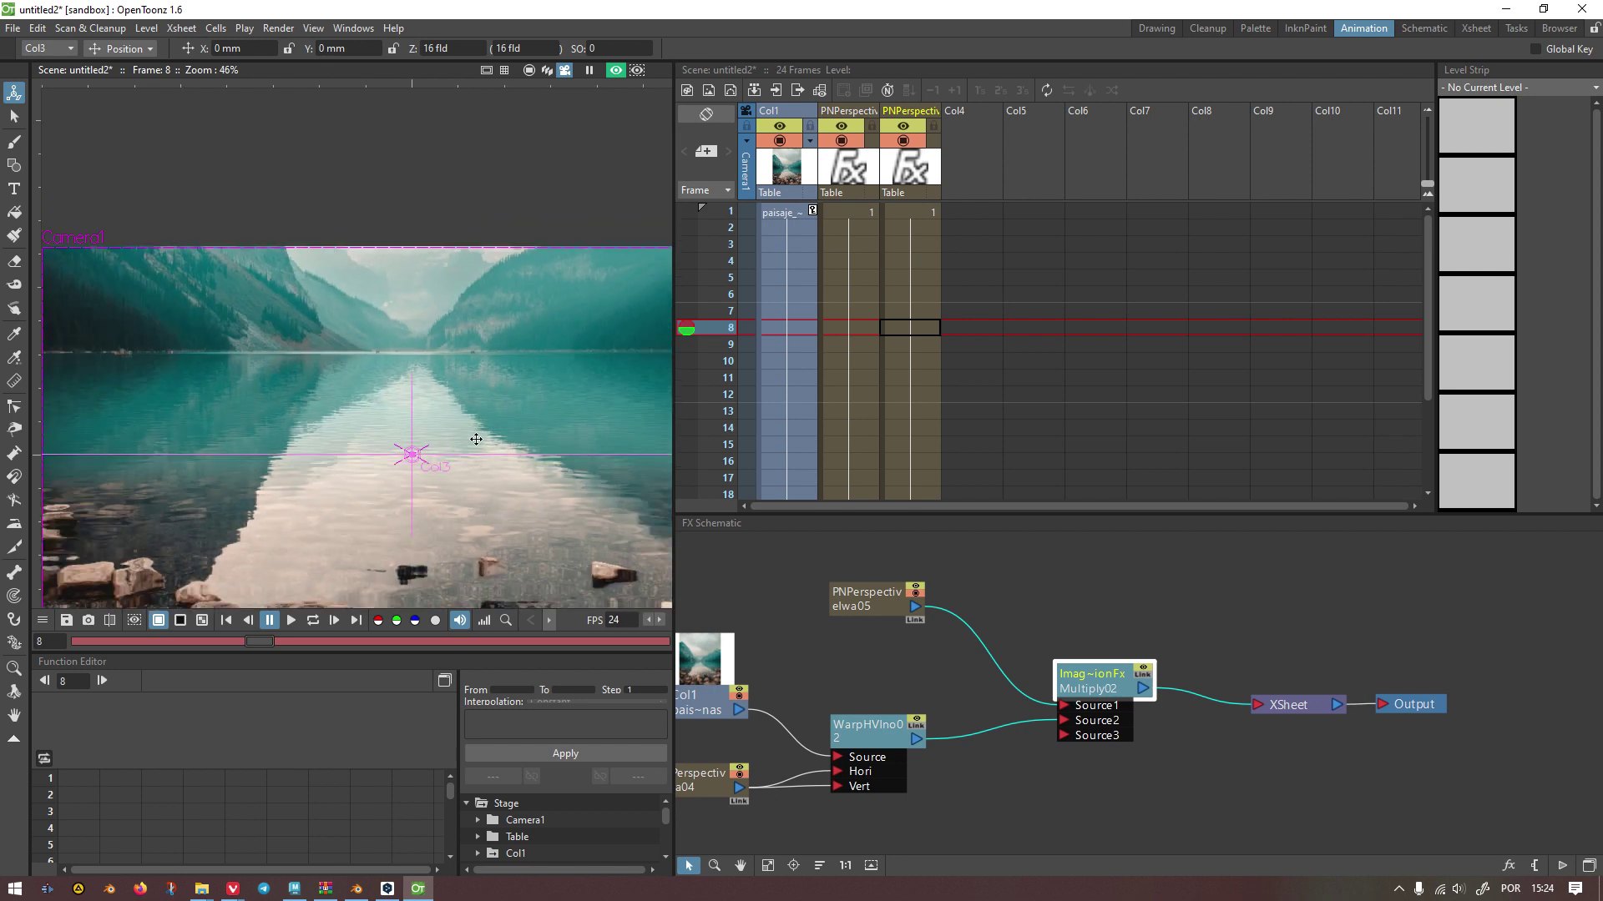
Step: Play the animation close up on the shoreline rocks, pause it, and inspect the distortion across the full image
{"action": "scroll", "coordinate": [408, 434], "scroll_direction": "up", "scroll_amount": 3}
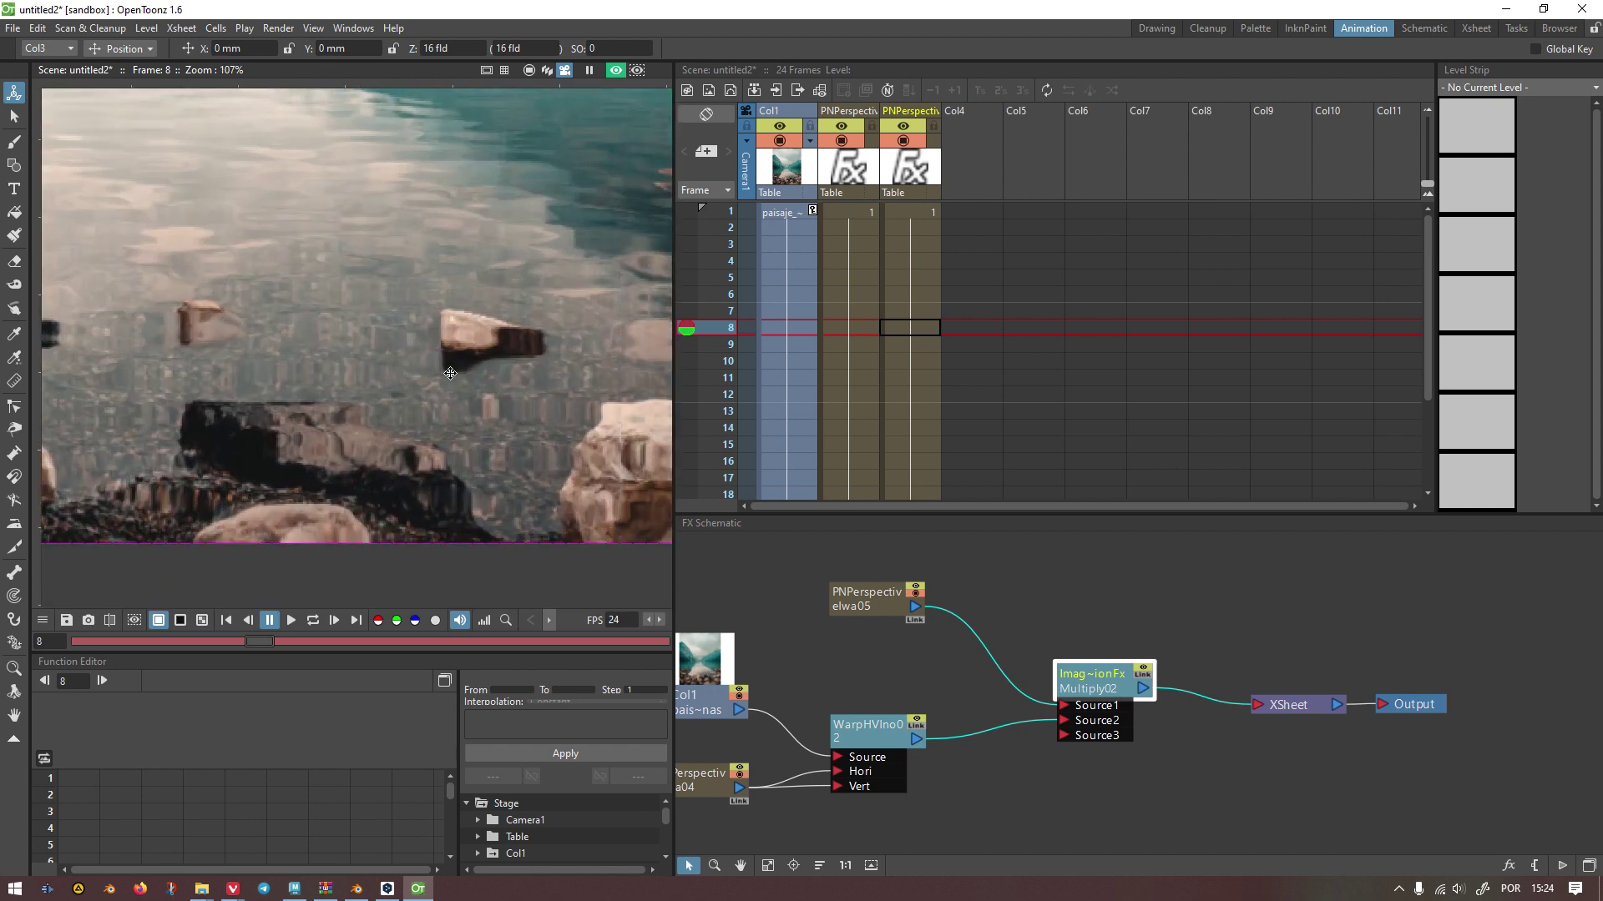
{"action": "left_click", "coordinate": [292, 621]}
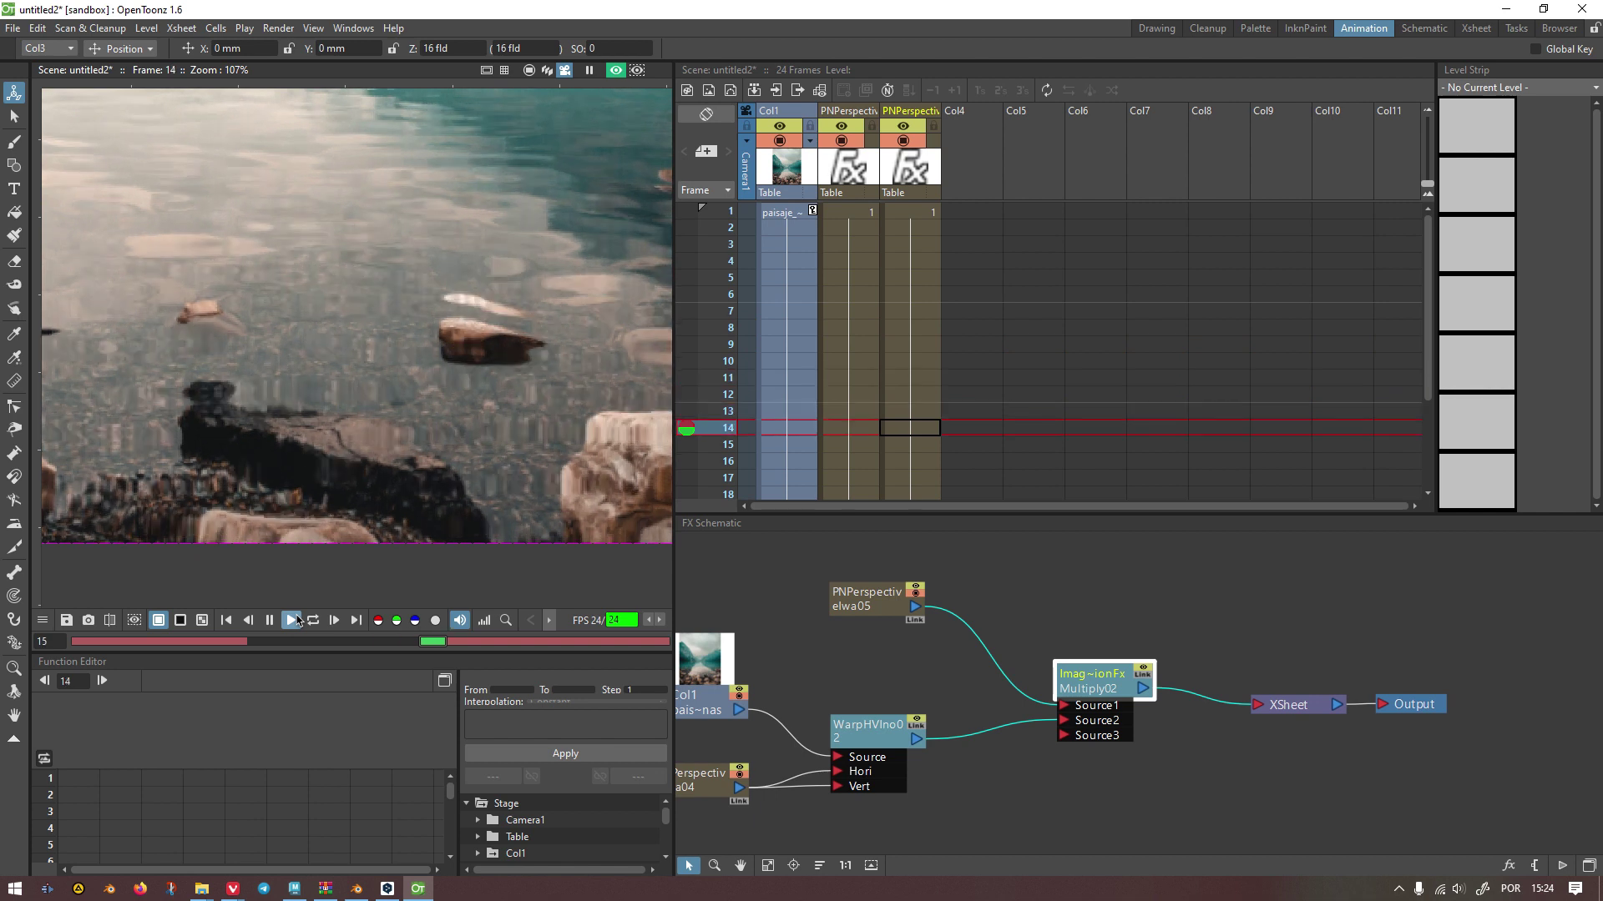
{"action": "left_click", "coordinate": [269, 620]}
{"action": "scroll", "coordinate": [273, 341], "scroll_direction": "down", "scroll_amount": 3}
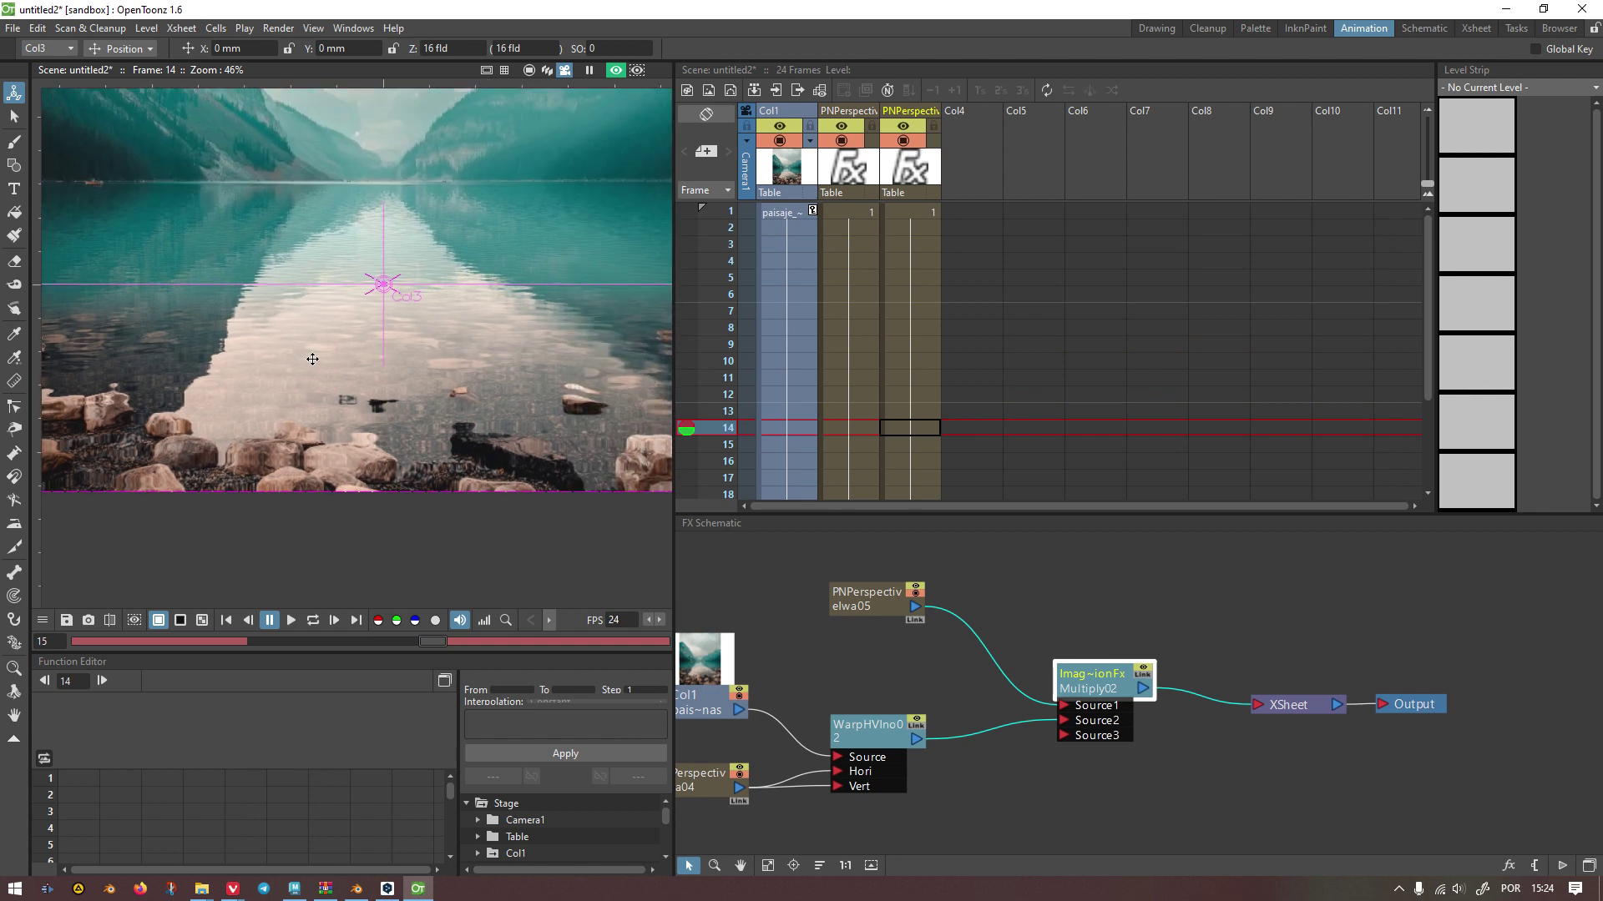
{"action": "scroll", "coordinate": [355, 386], "scroll_direction": "down", "scroll_amount": 1}
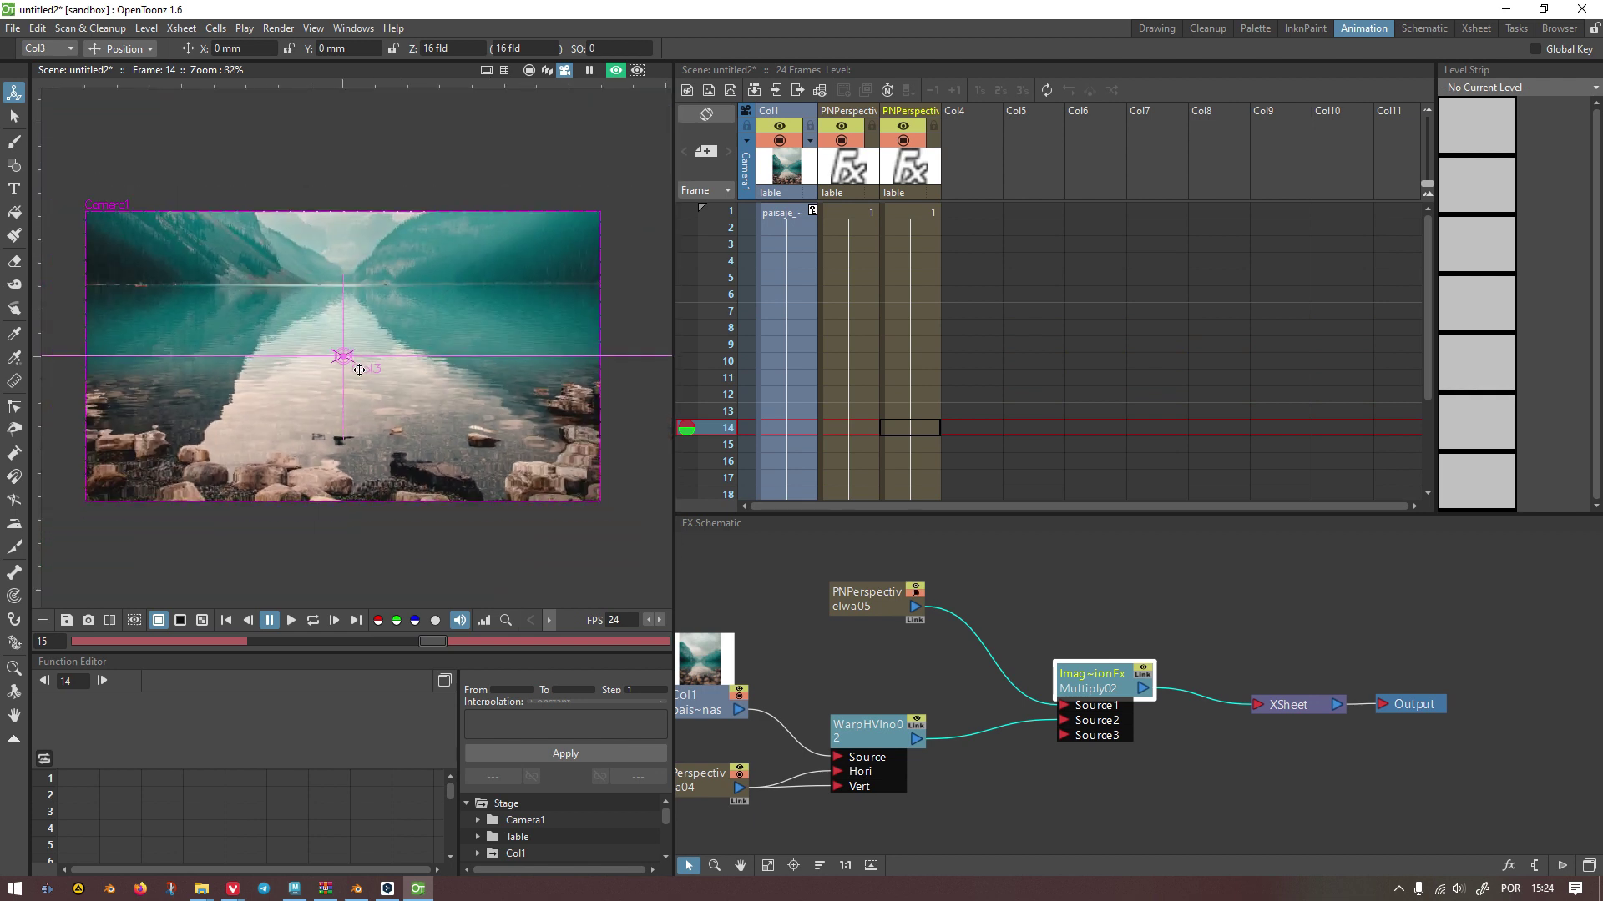
{"action": "scroll", "coordinate": [358, 369], "scroll_direction": "up", "scroll_amount": 1}
{"action": "left_click", "coordinate": [1062, 619]}
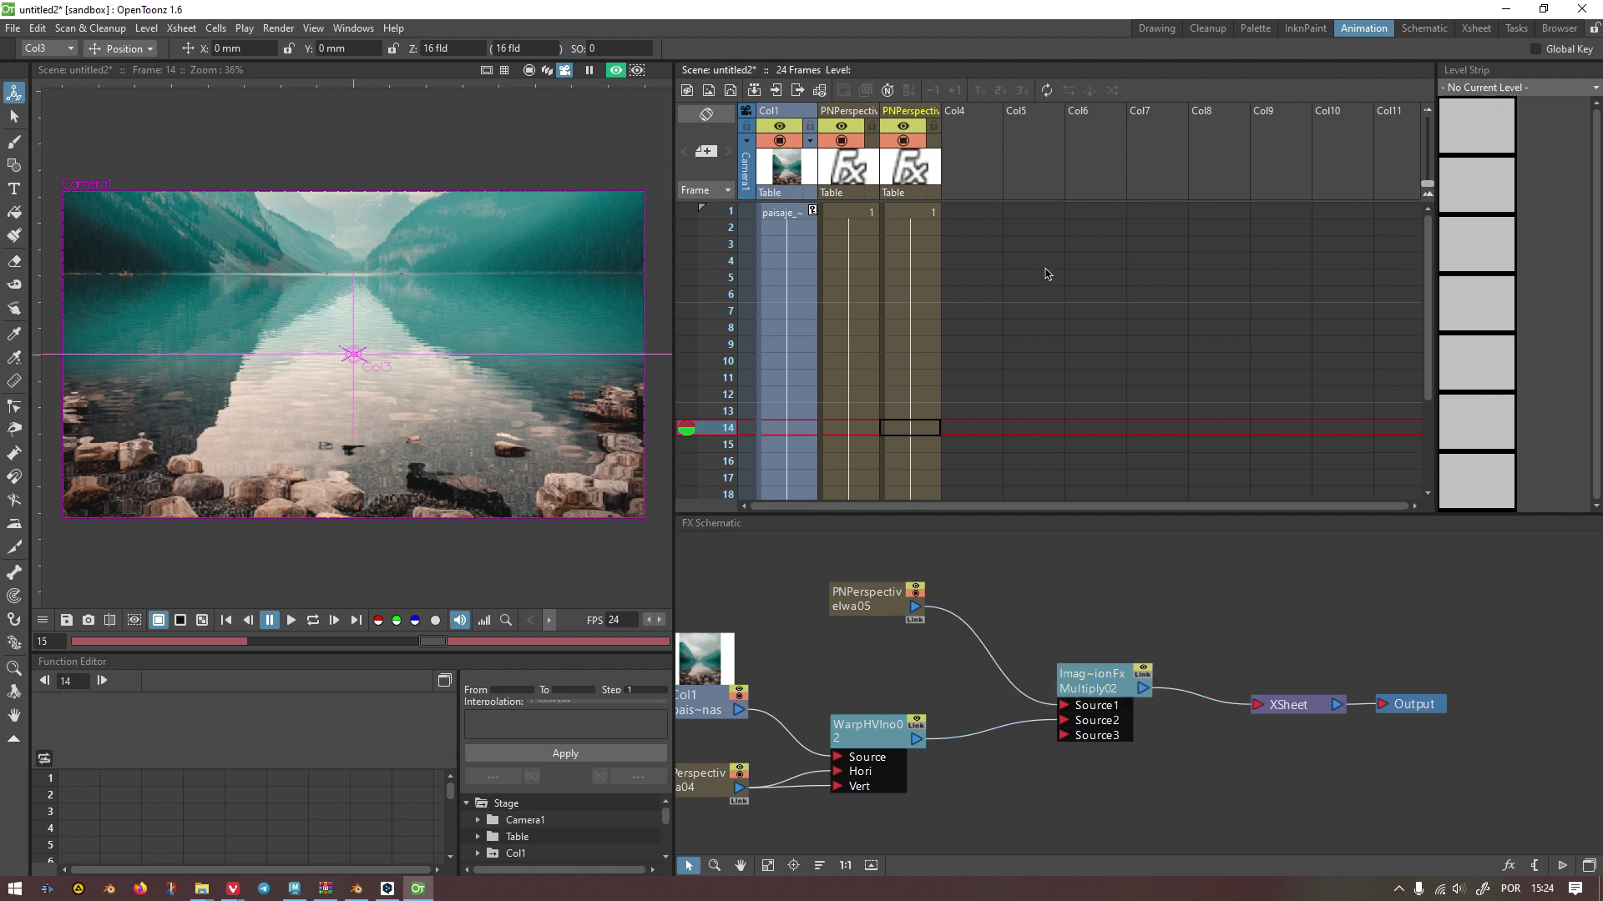
Step: Create a new Toonz Vector level named mascara_lago at frame 1 of Col4
{"action": "left_click", "coordinate": [972, 213]}
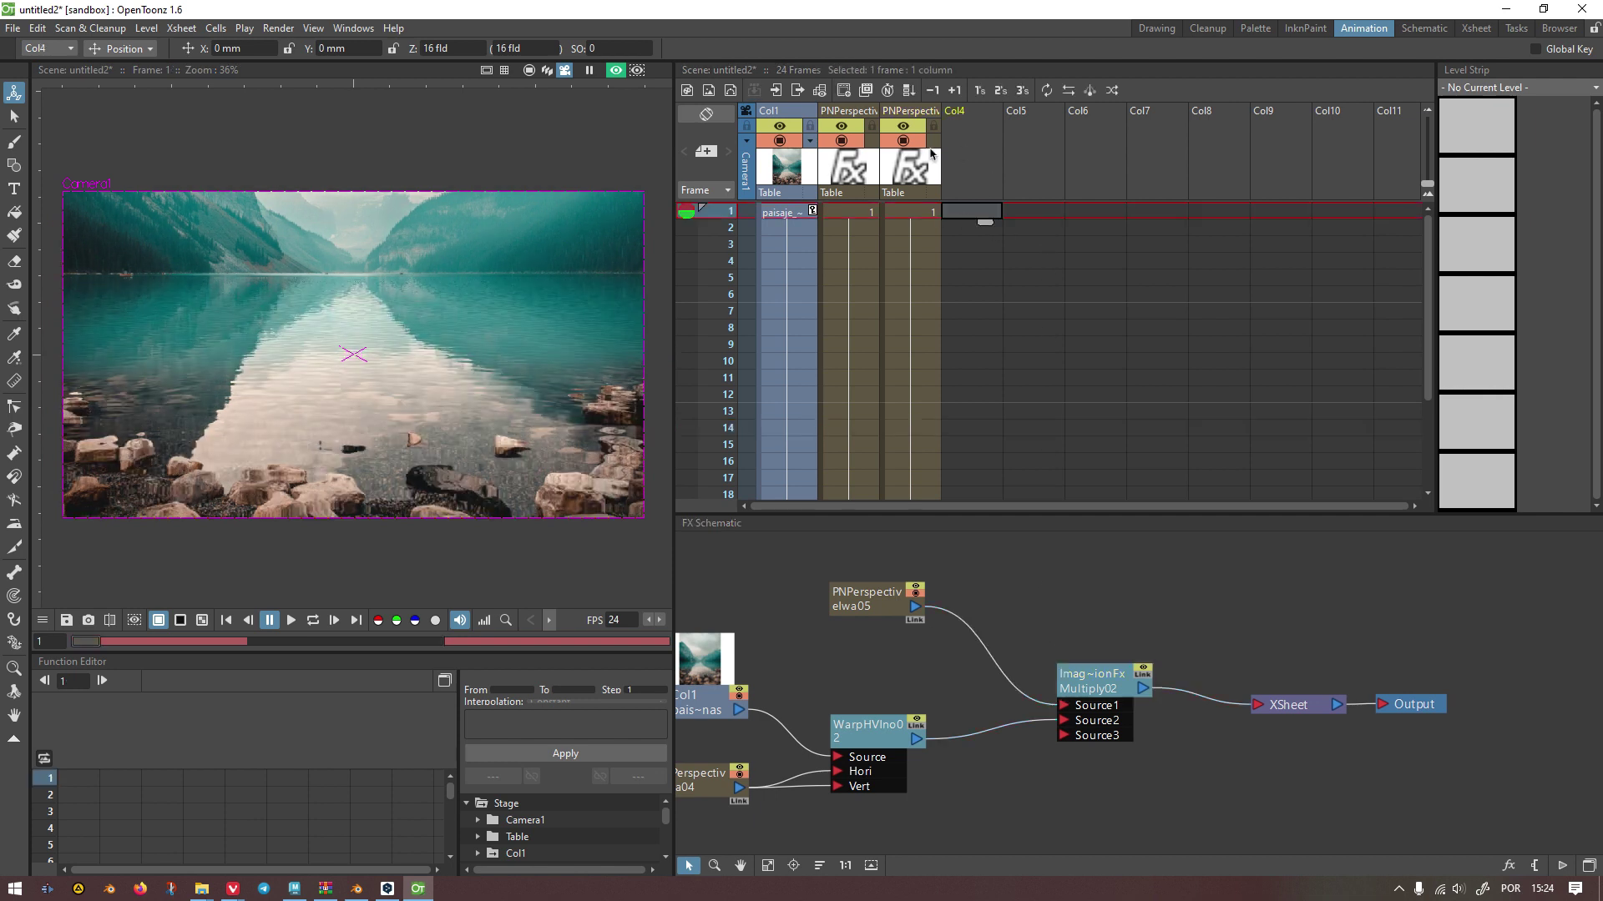
{"action": "right_click", "coordinate": [962, 213]}
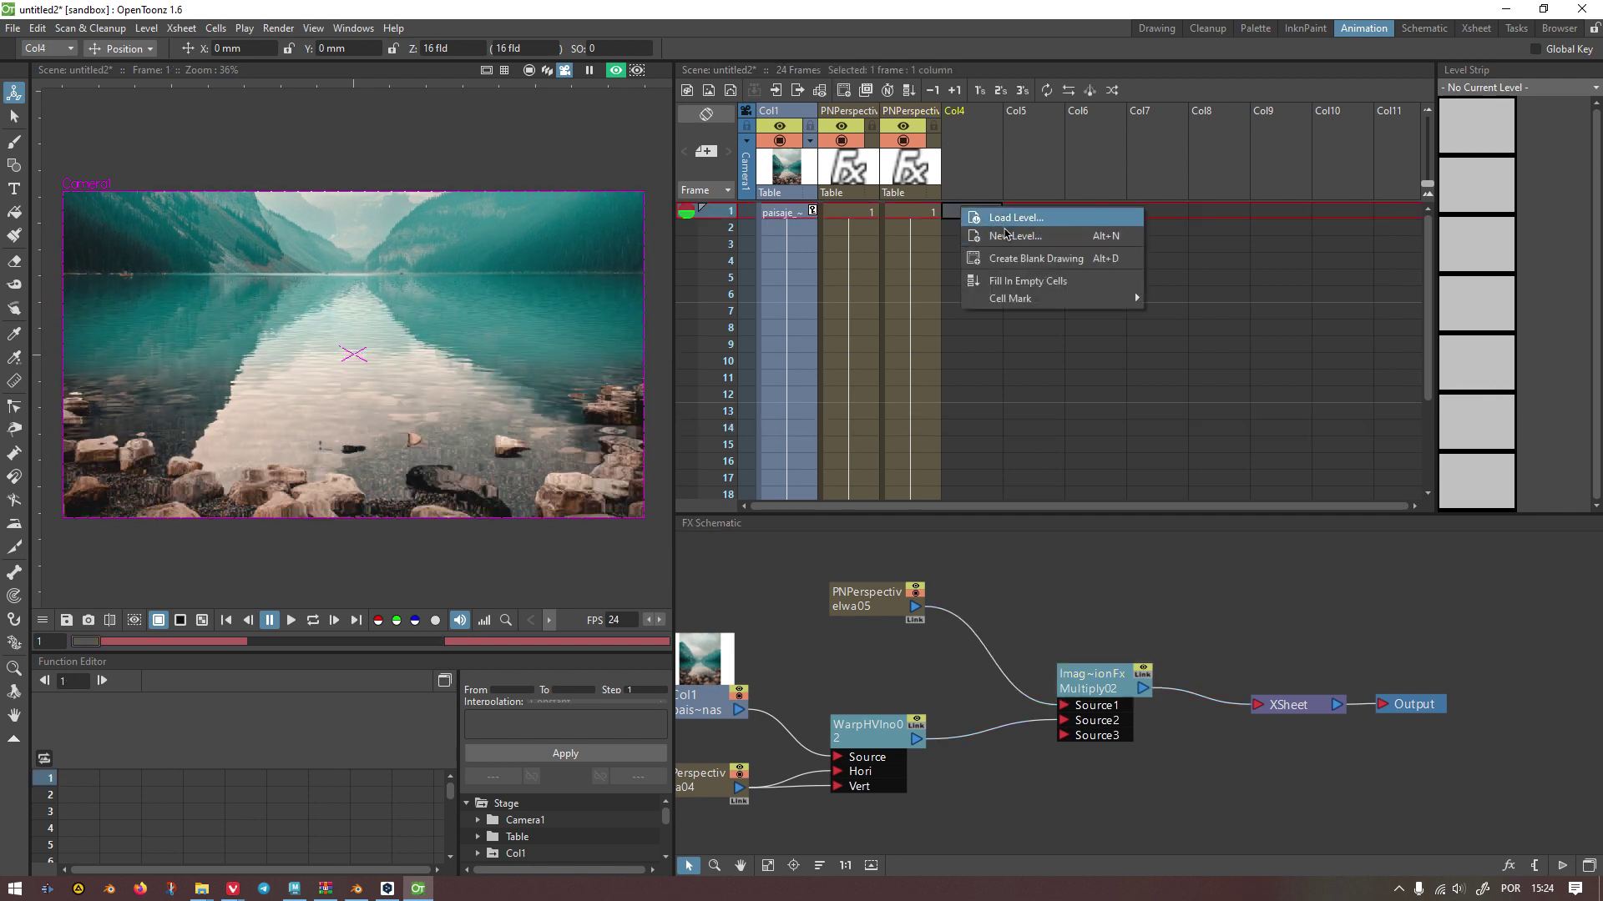
{"action": "left_click", "coordinate": [1006, 240]}
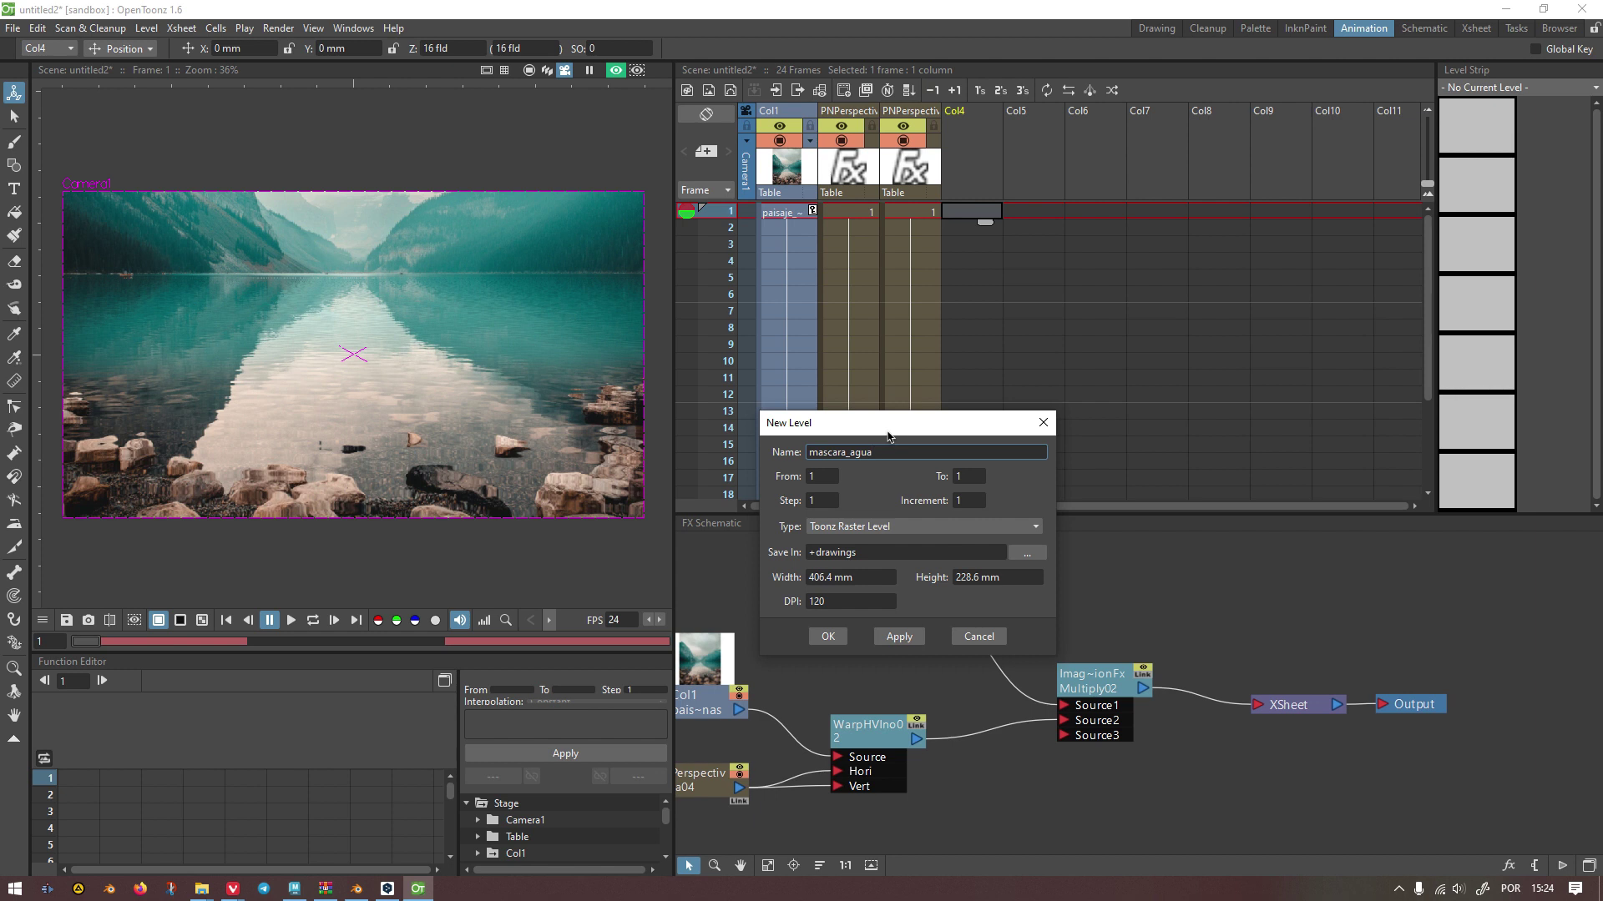
{"action": "left_click", "coordinate": [887, 532]}
{"action": "left_click", "coordinate": [866, 538]}
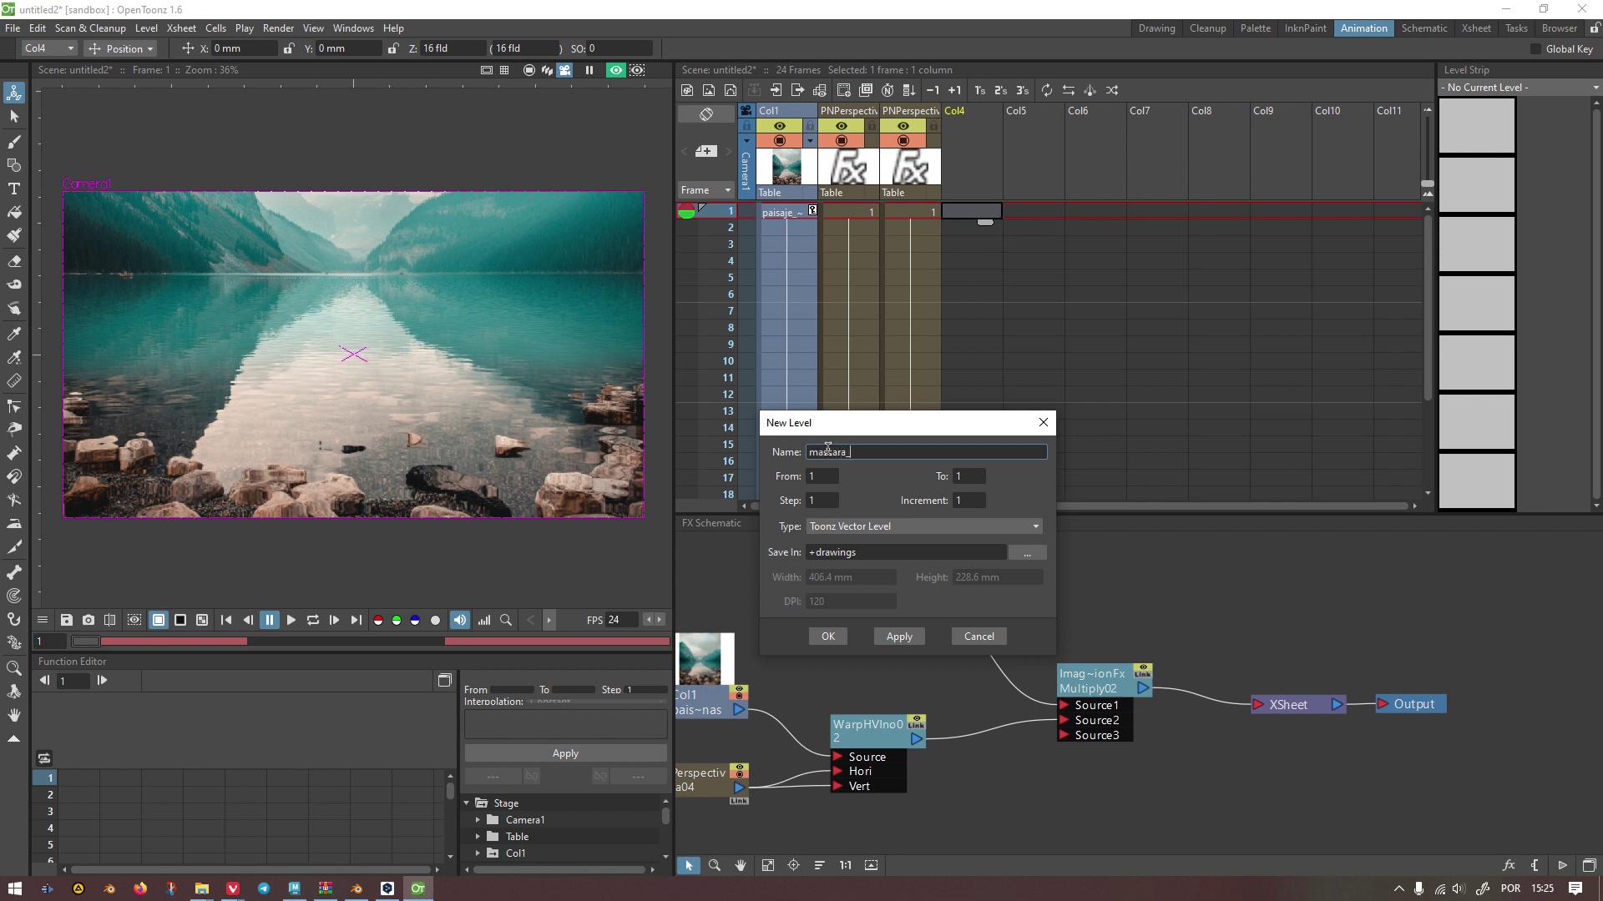
{"action": "key", "text": "Return"}
{"action": "left_click", "coordinate": [828, 636]}
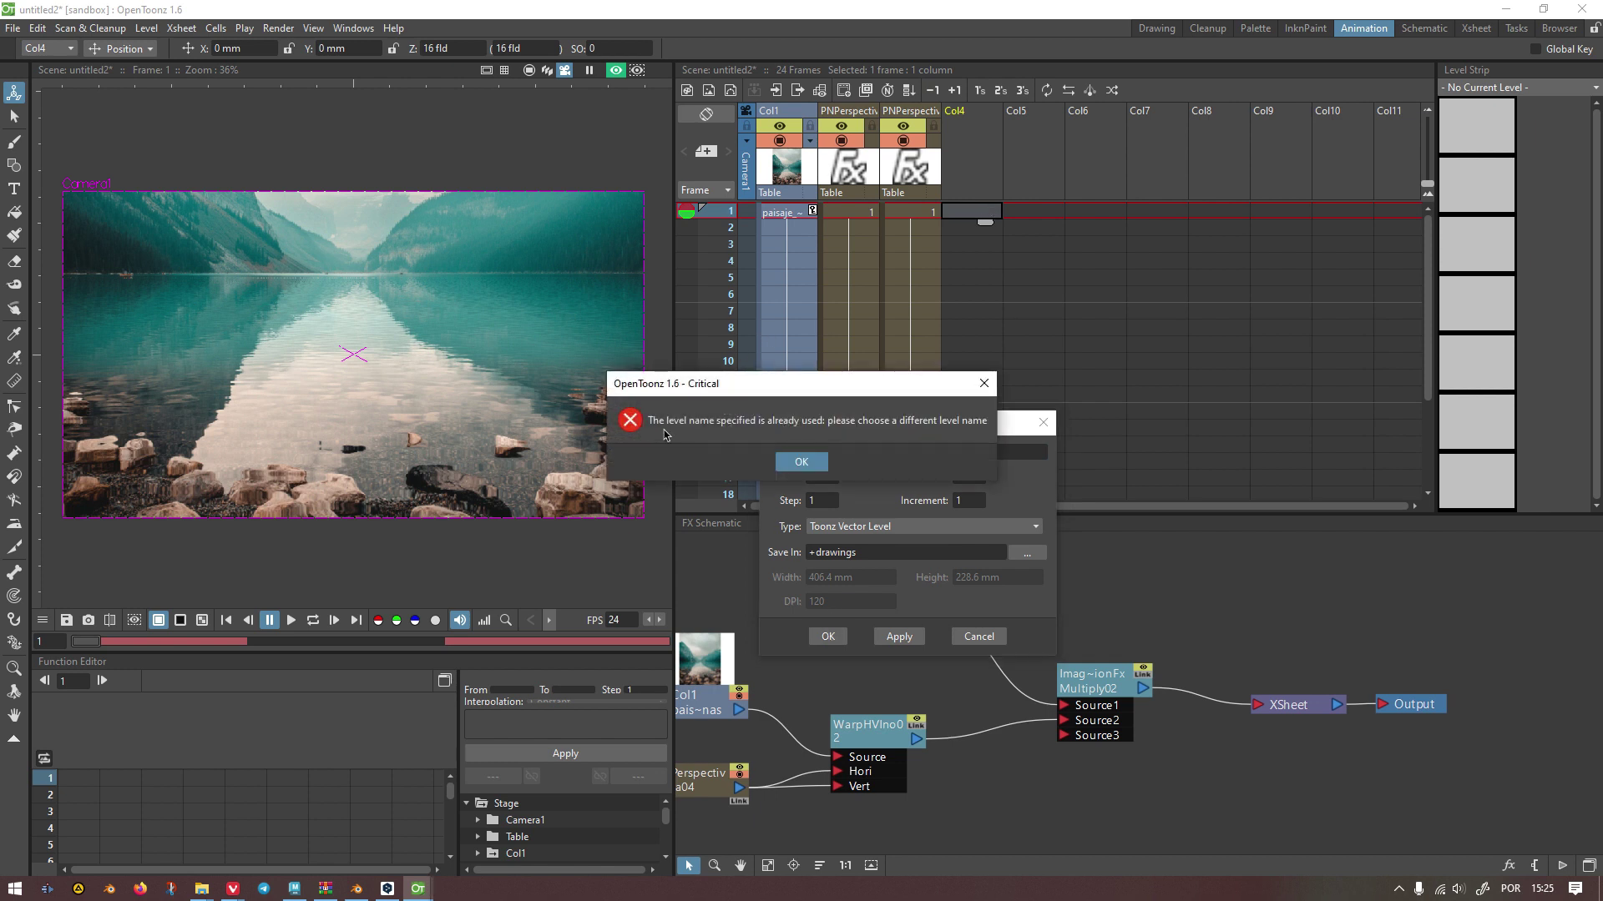
{"action": "key", "text": "Return"}
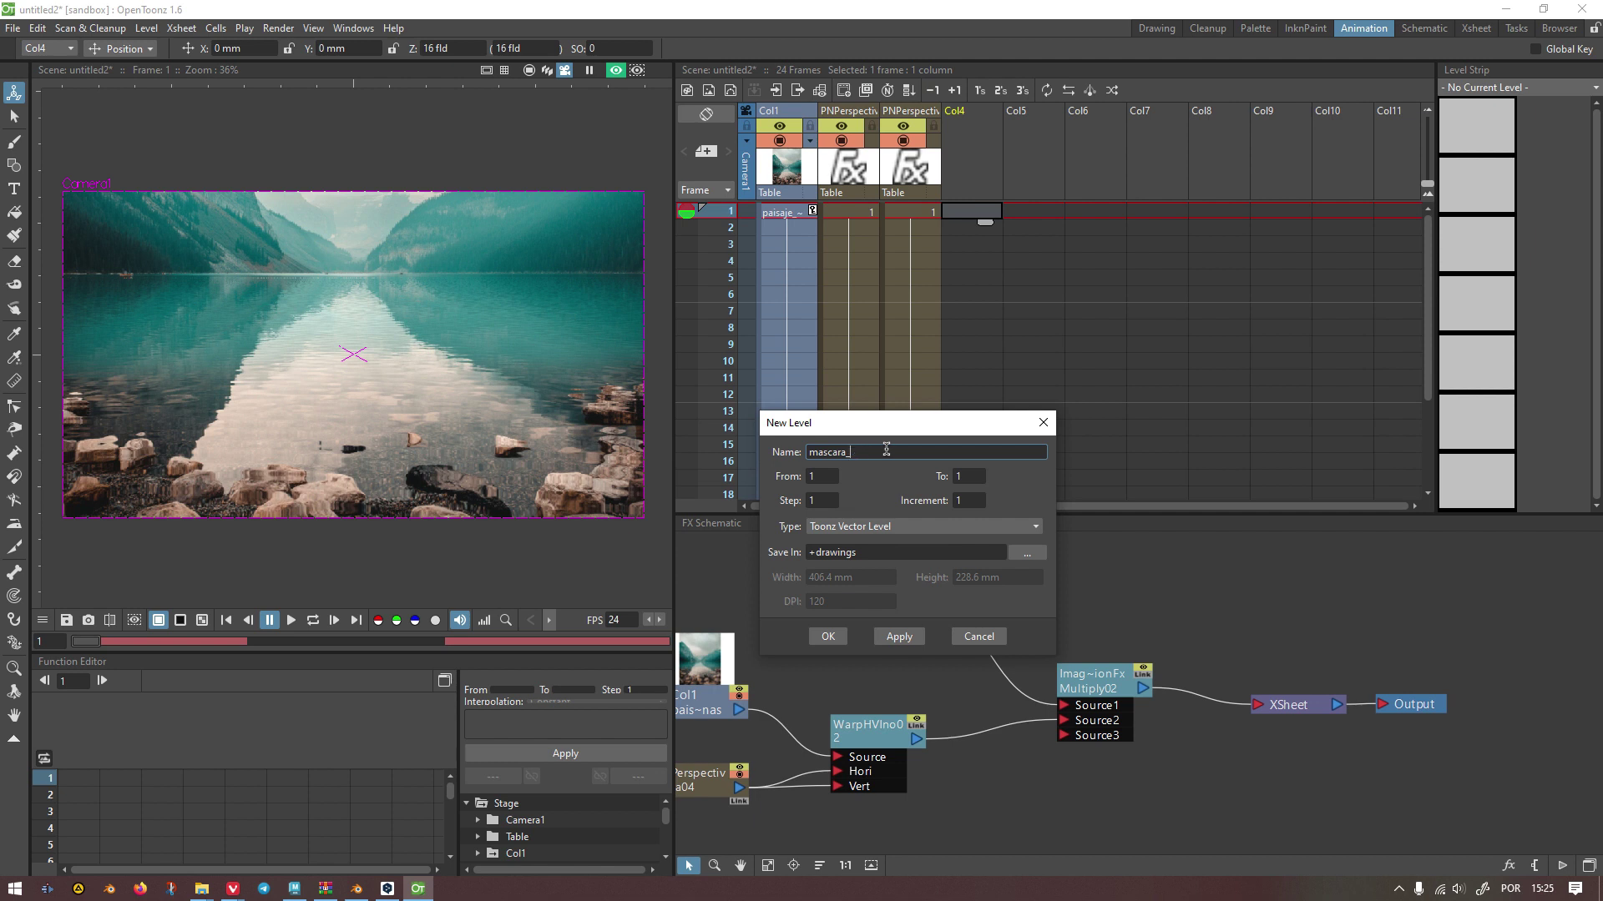
{"action": "left_click", "coordinate": [835, 636]}
{"action": "left_click", "coordinate": [838, 634]}
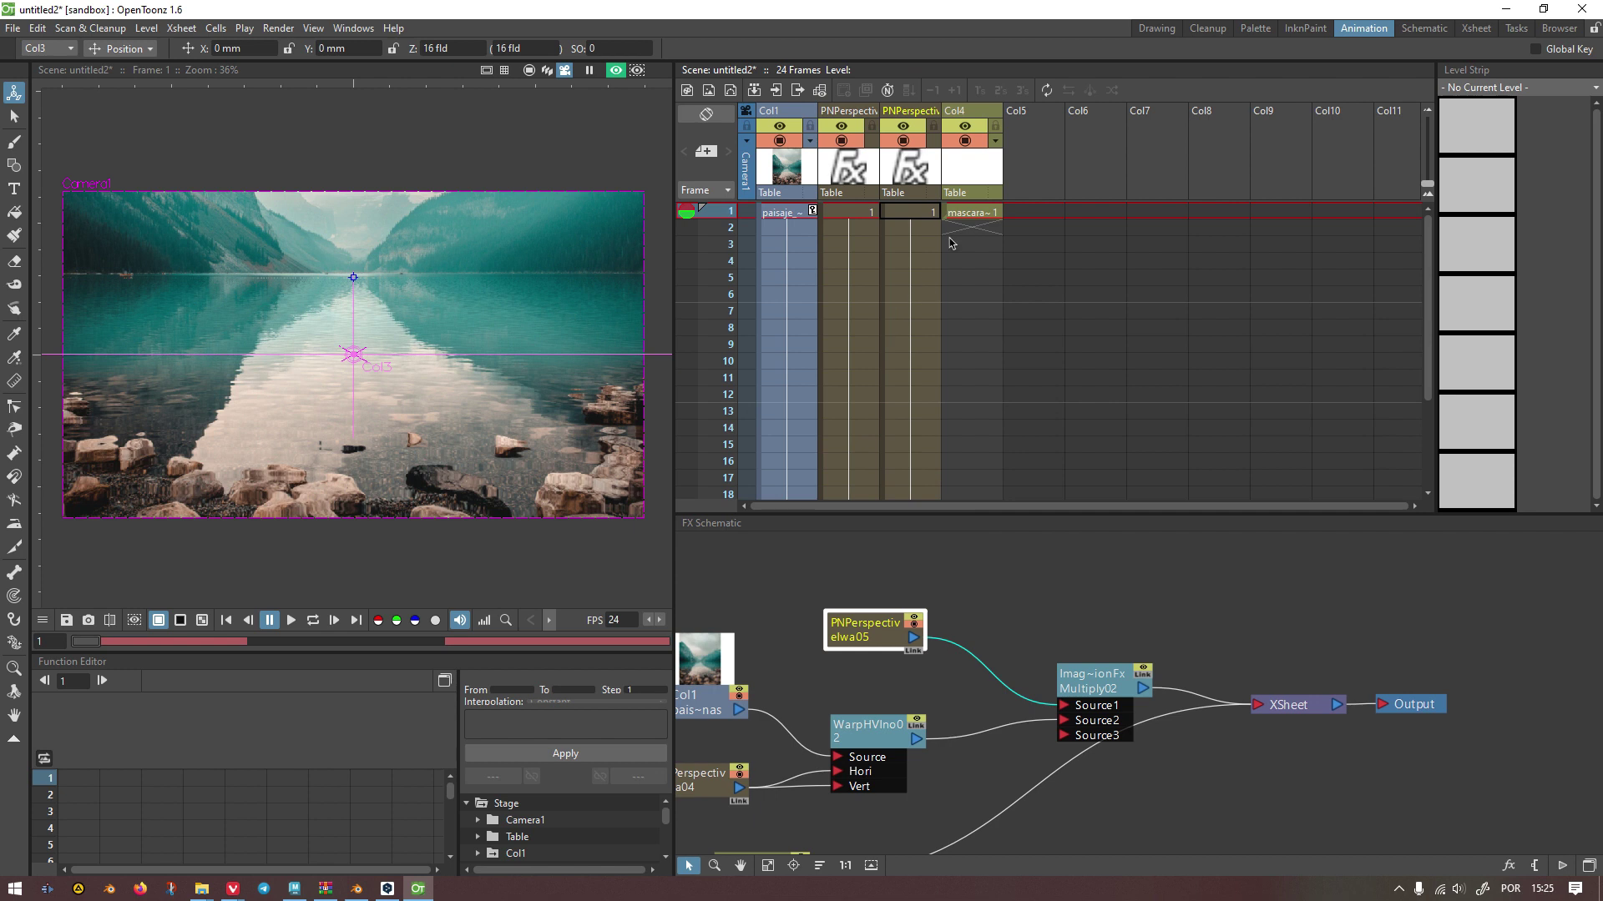
Step: Extend the mascara_lago drawing's exposure in Col4 through frame 24 and reselect its frame 1 cell
{"action": "left_click", "coordinate": [971, 214]}
{"action": "left_click_drag", "start_coordinate": [985, 226], "coordinate": [980, 482]}
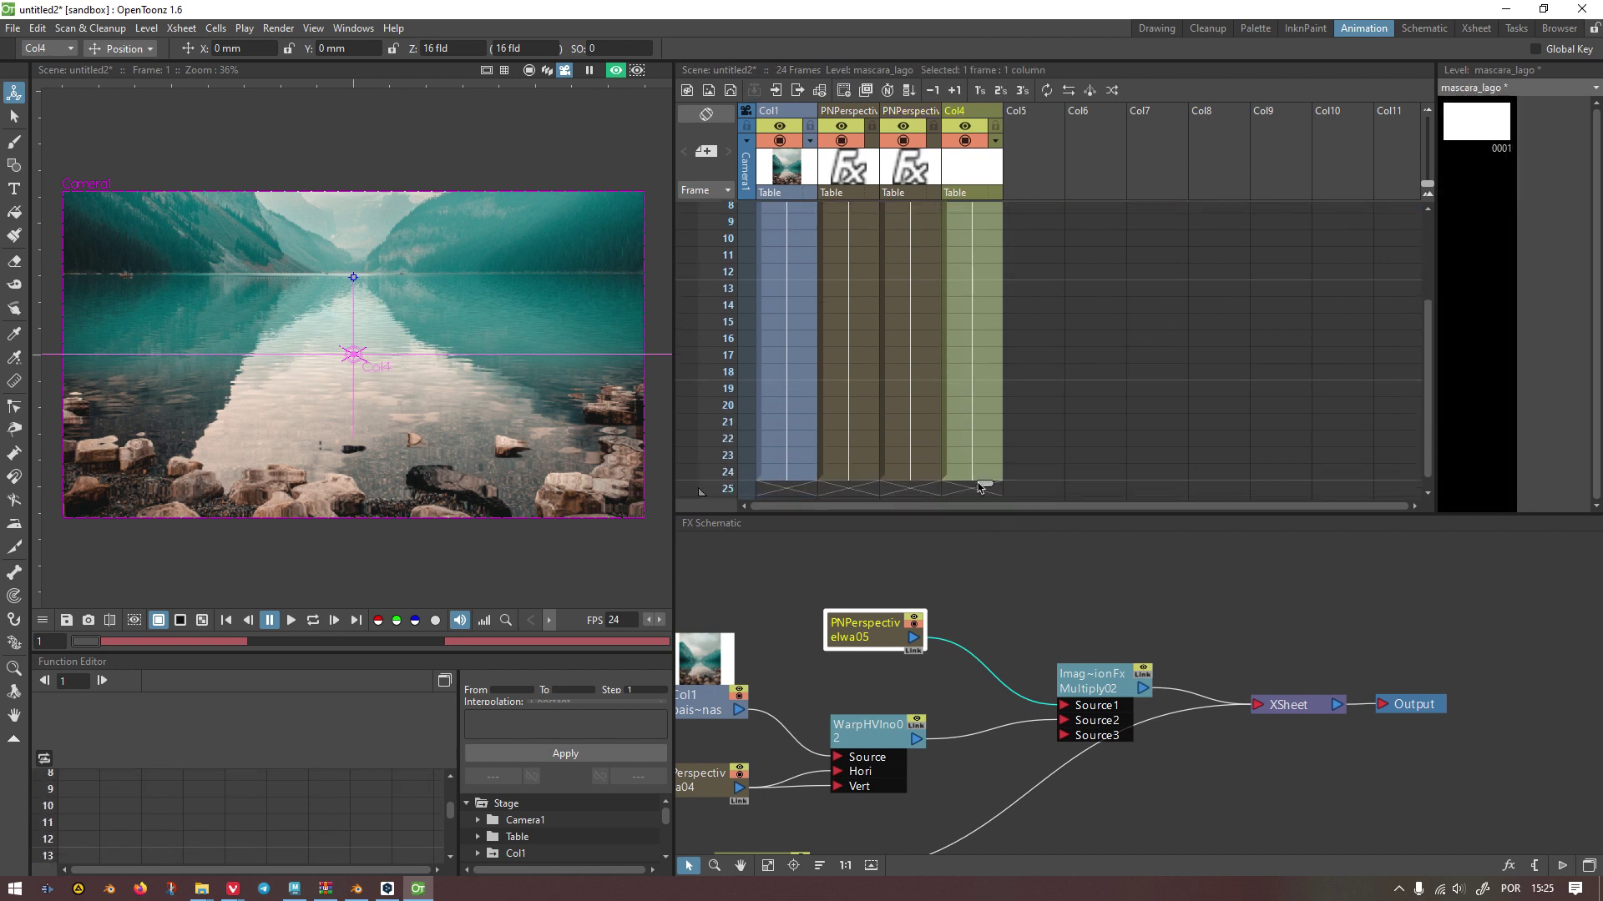
{"action": "scroll", "coordinate": [968, 334], "scroll_direction": "up", "scroll_amount": 4}
{"action": "left_click", "coordinate": [972, 217]}
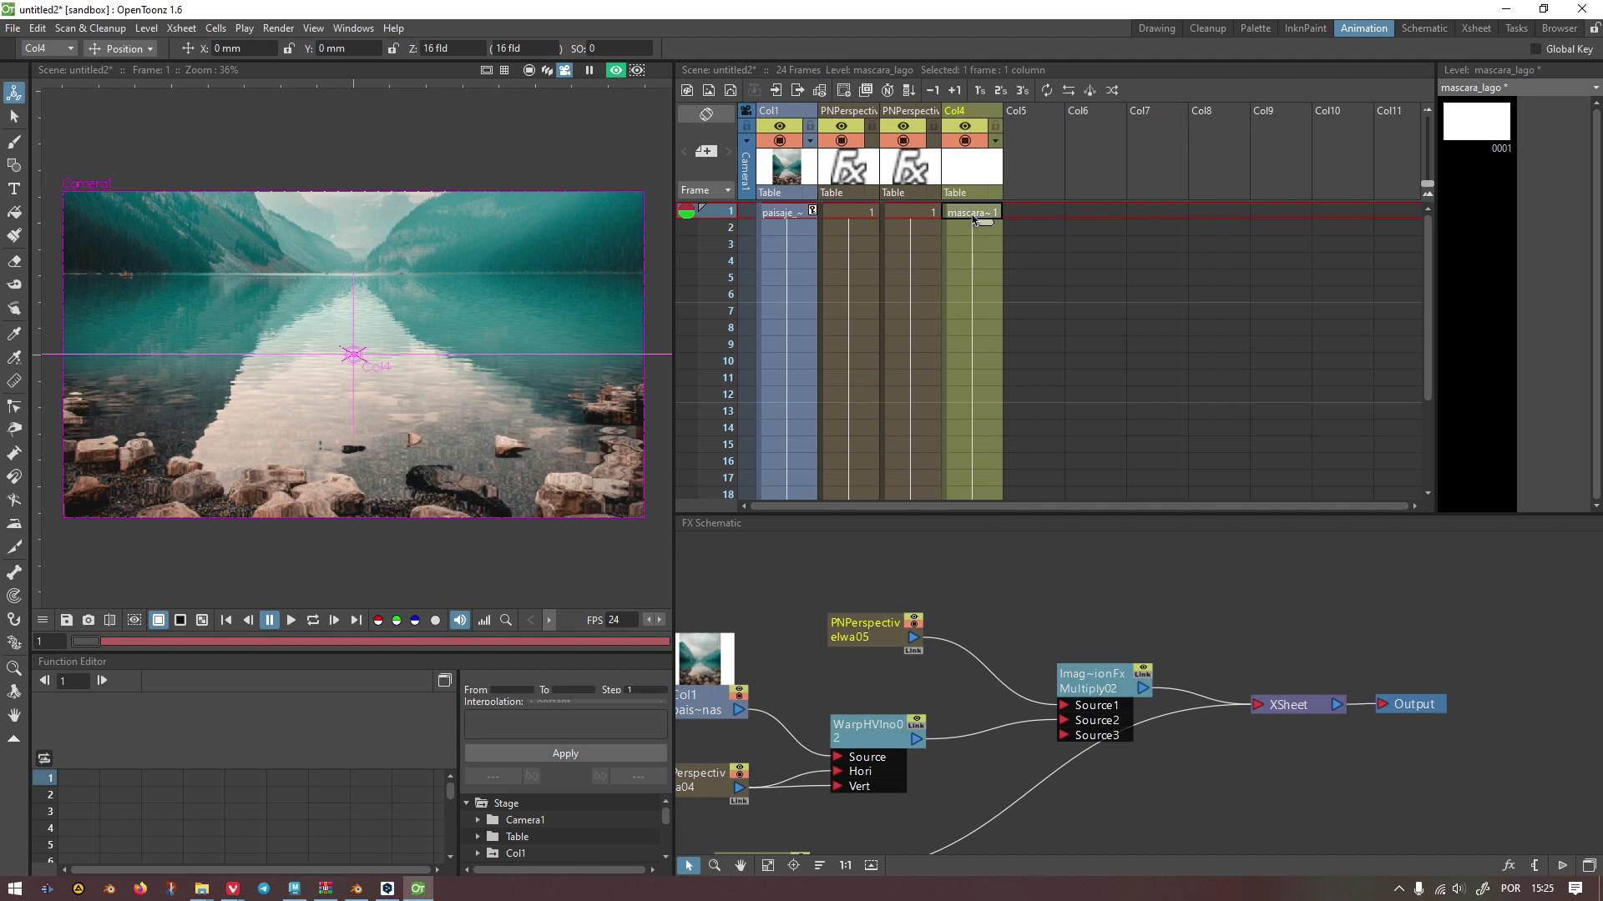
{"action": "scroll", "coordinate": [346, 303], "scroll_direction": "up", "scroll_amount": 1}
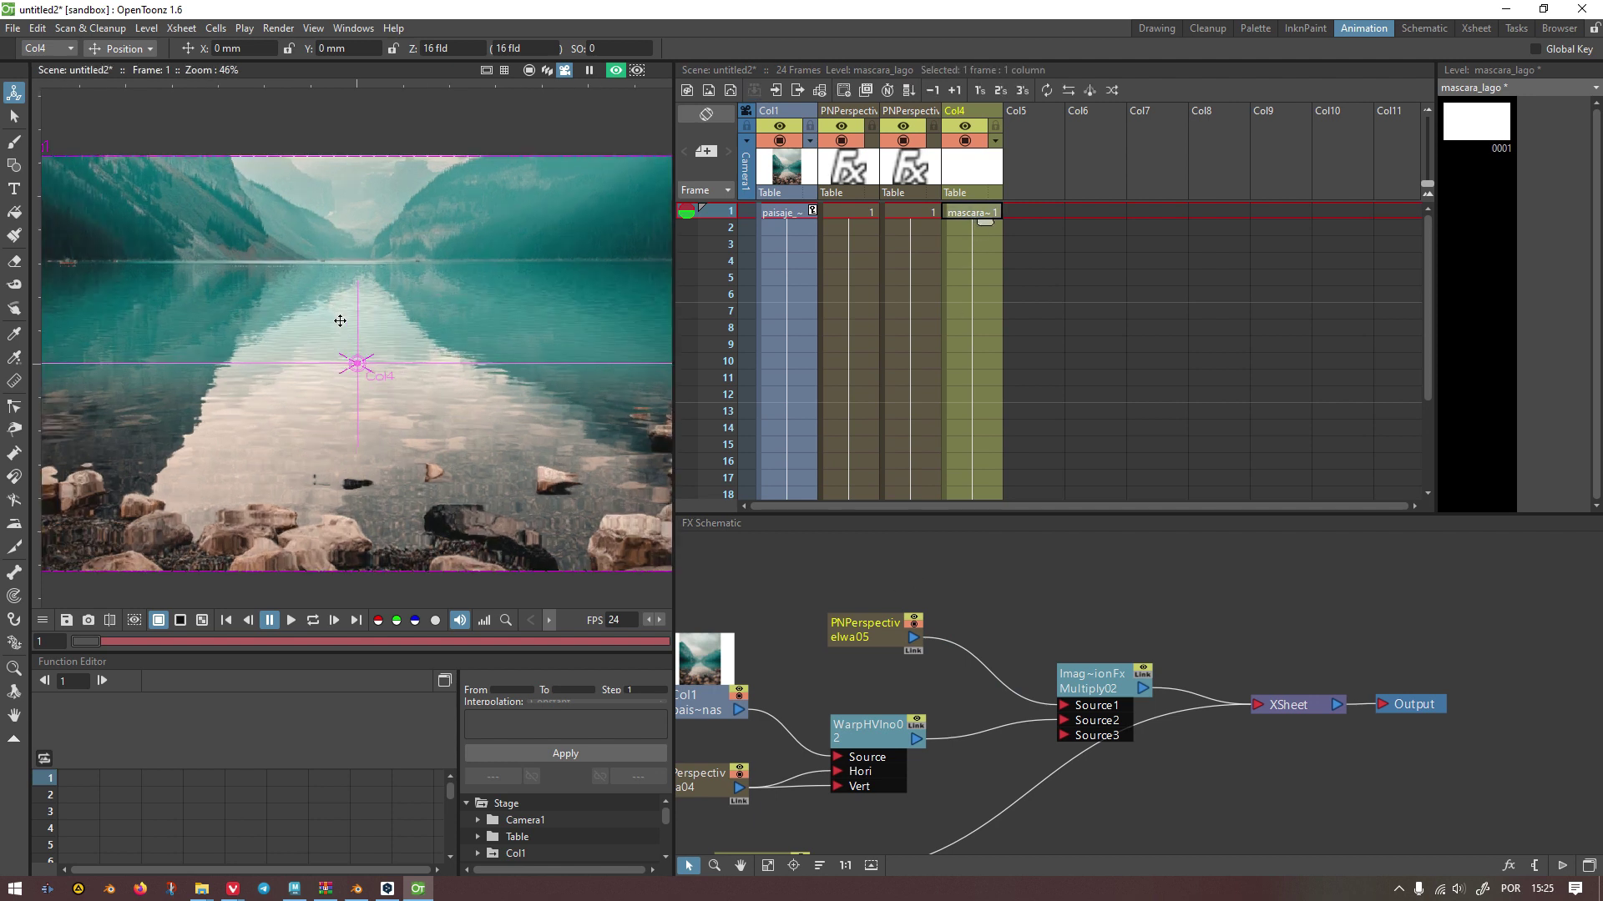
{"action": "scroll", "coordinate": [366, 317], "scroll_direction": "down", "scroll_amount": 1}
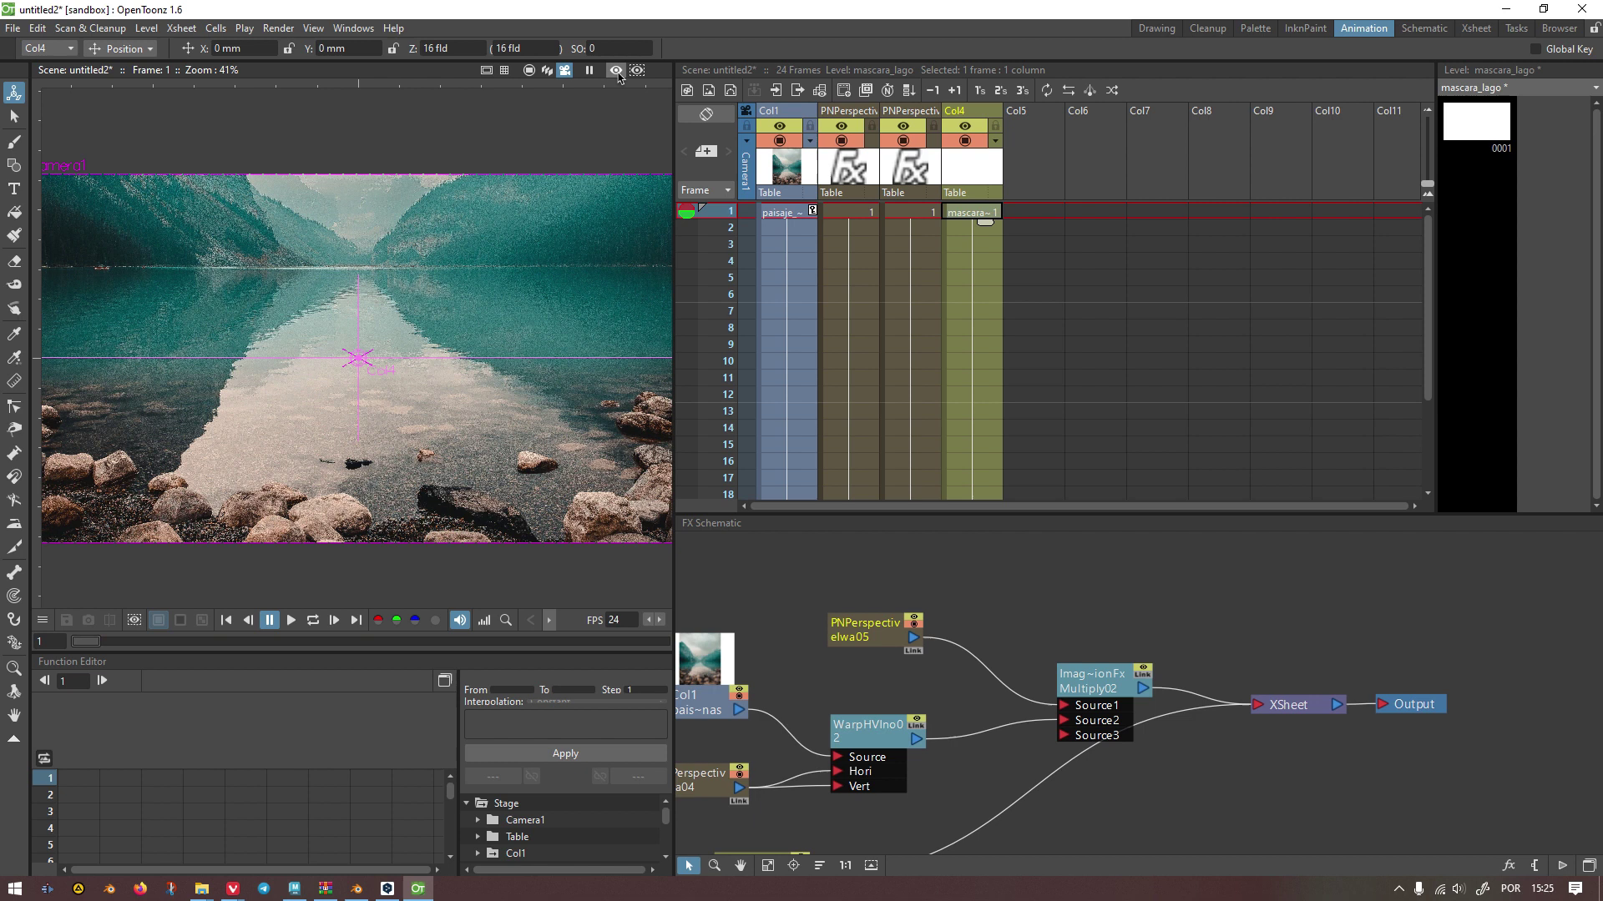
Step: Using the Polyline geometric shape, start the mascara_lago outline with a straight edge along the lake's horizon, extending beyond both sides of the photo
{"action": "scroll", "coordinate": [355, 269], "scroll_direction": "down", "scroll_amount": 1}
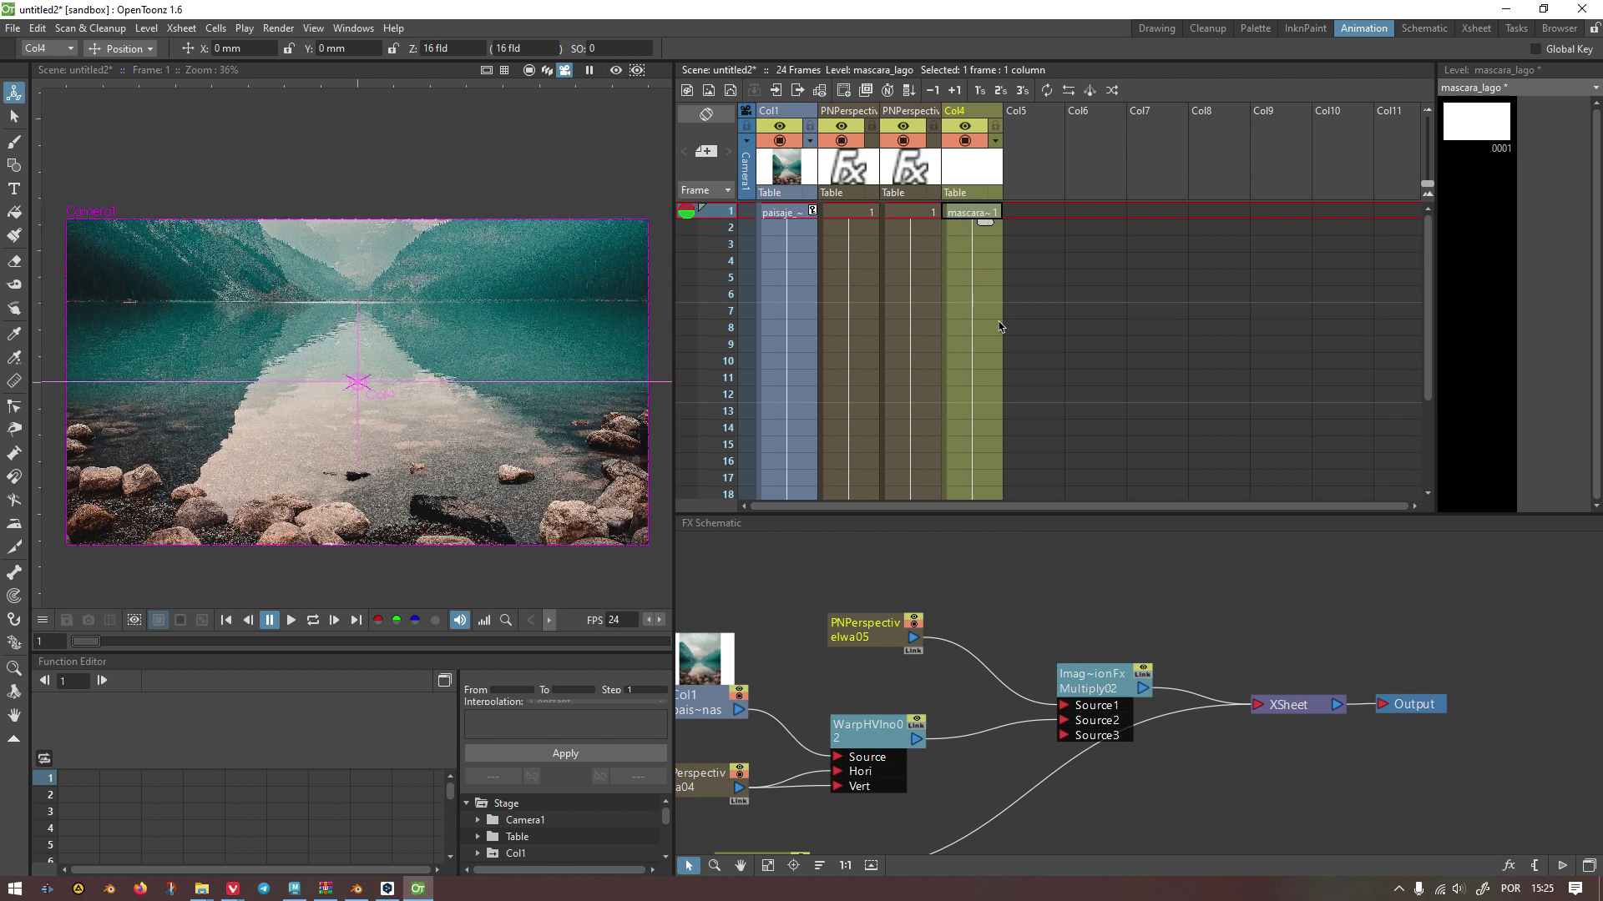
{"action": "left_click", "coordinate": [13, 166]}
{"action": "left_click", "coordinate": [359, 49]}
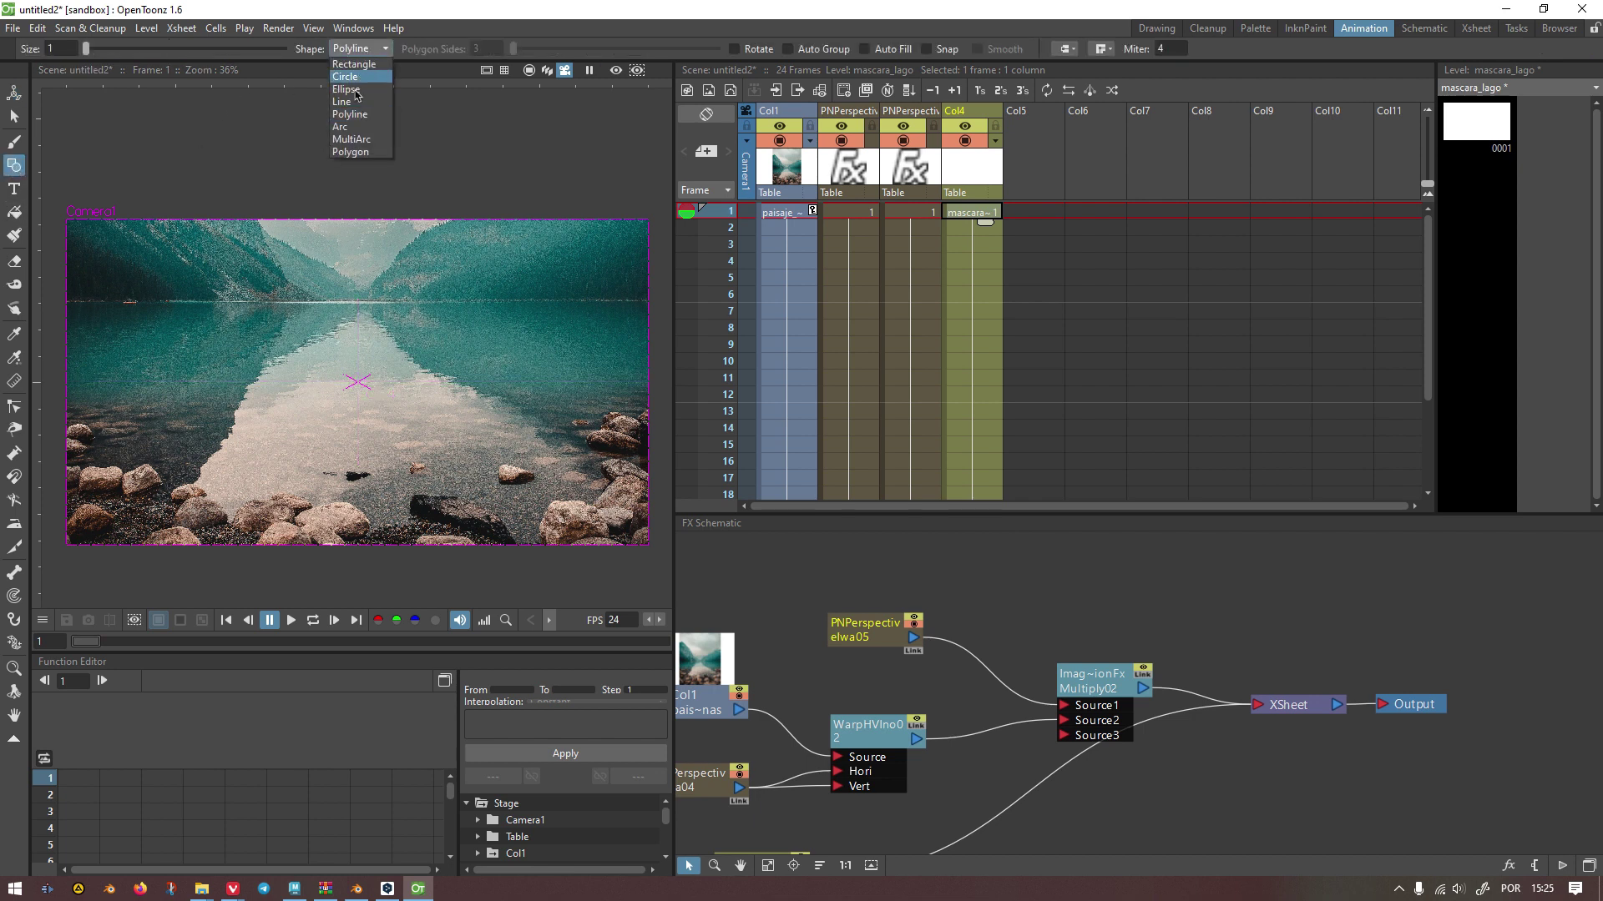
{"action": "left_click", "coordinate": [357, 115]}
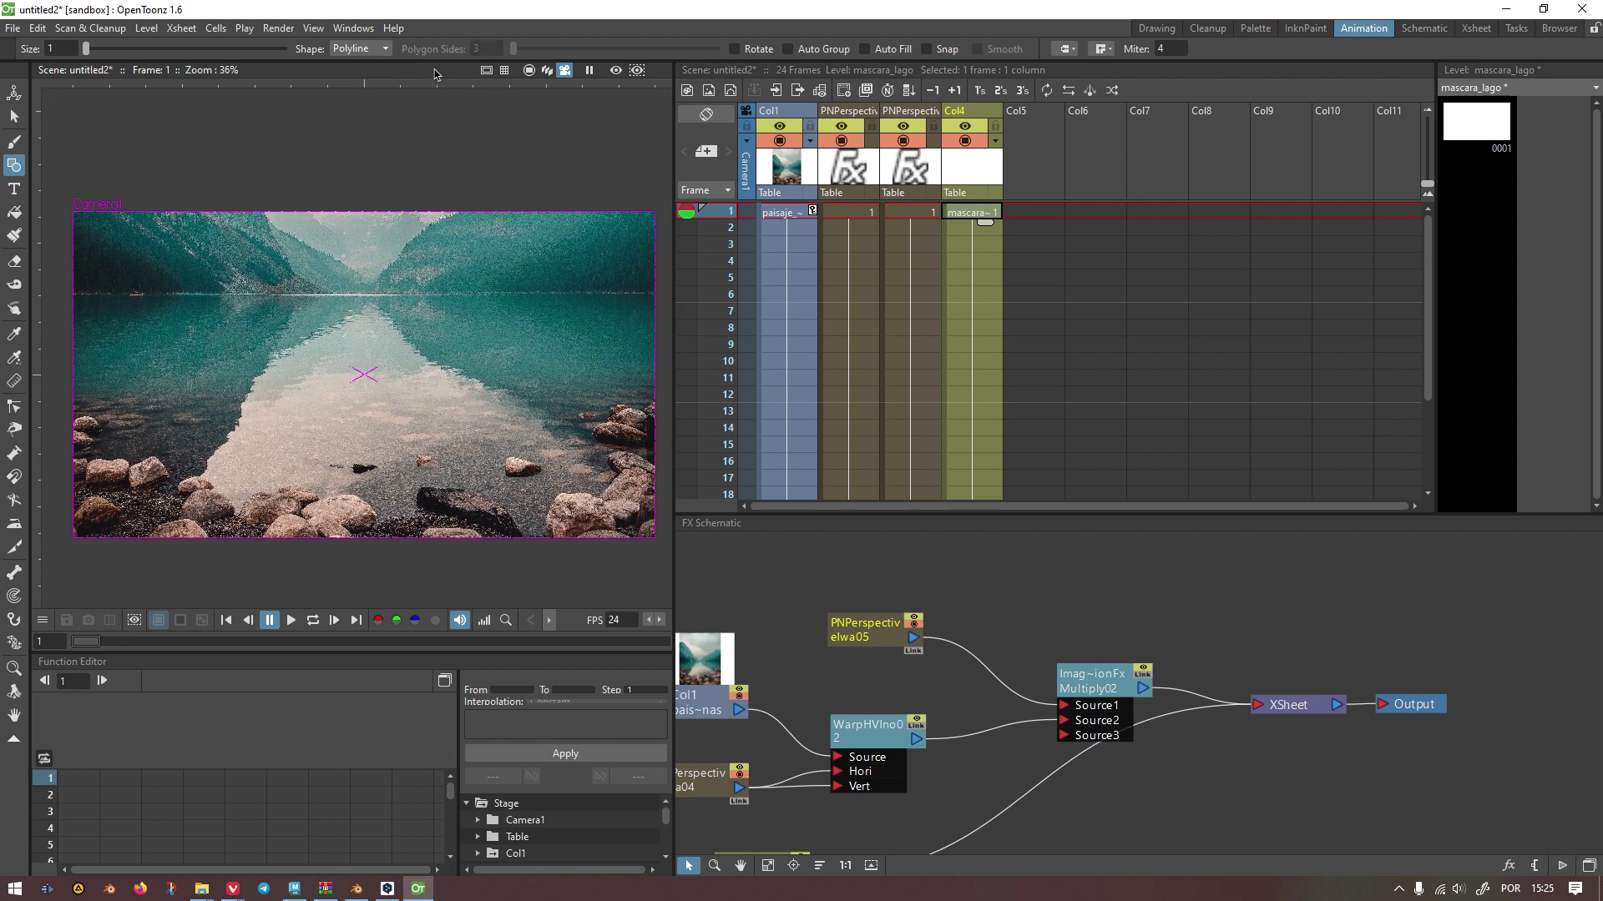
{"action": "key", "text": "grave"}
{"action": "scroll", "coordinate": [710, 430], "scroll_direction": "up", "scroll_amount": 2}
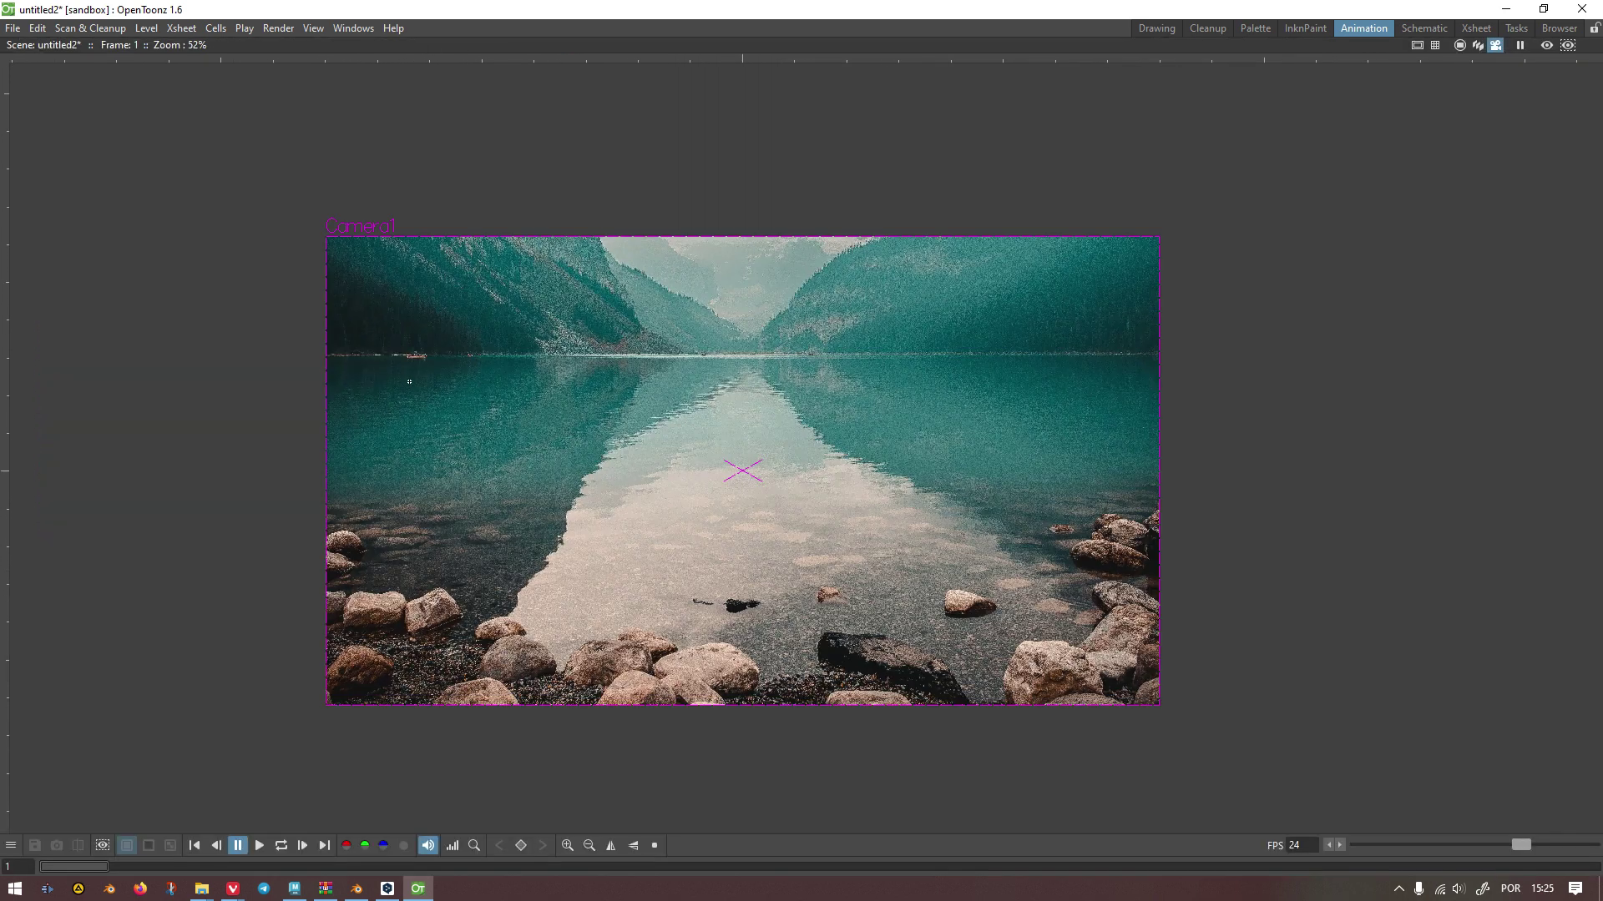
{"action": "scroll", "coordinate": [409, 382], "scroll_direction": "up", "scroll_amount": 1}
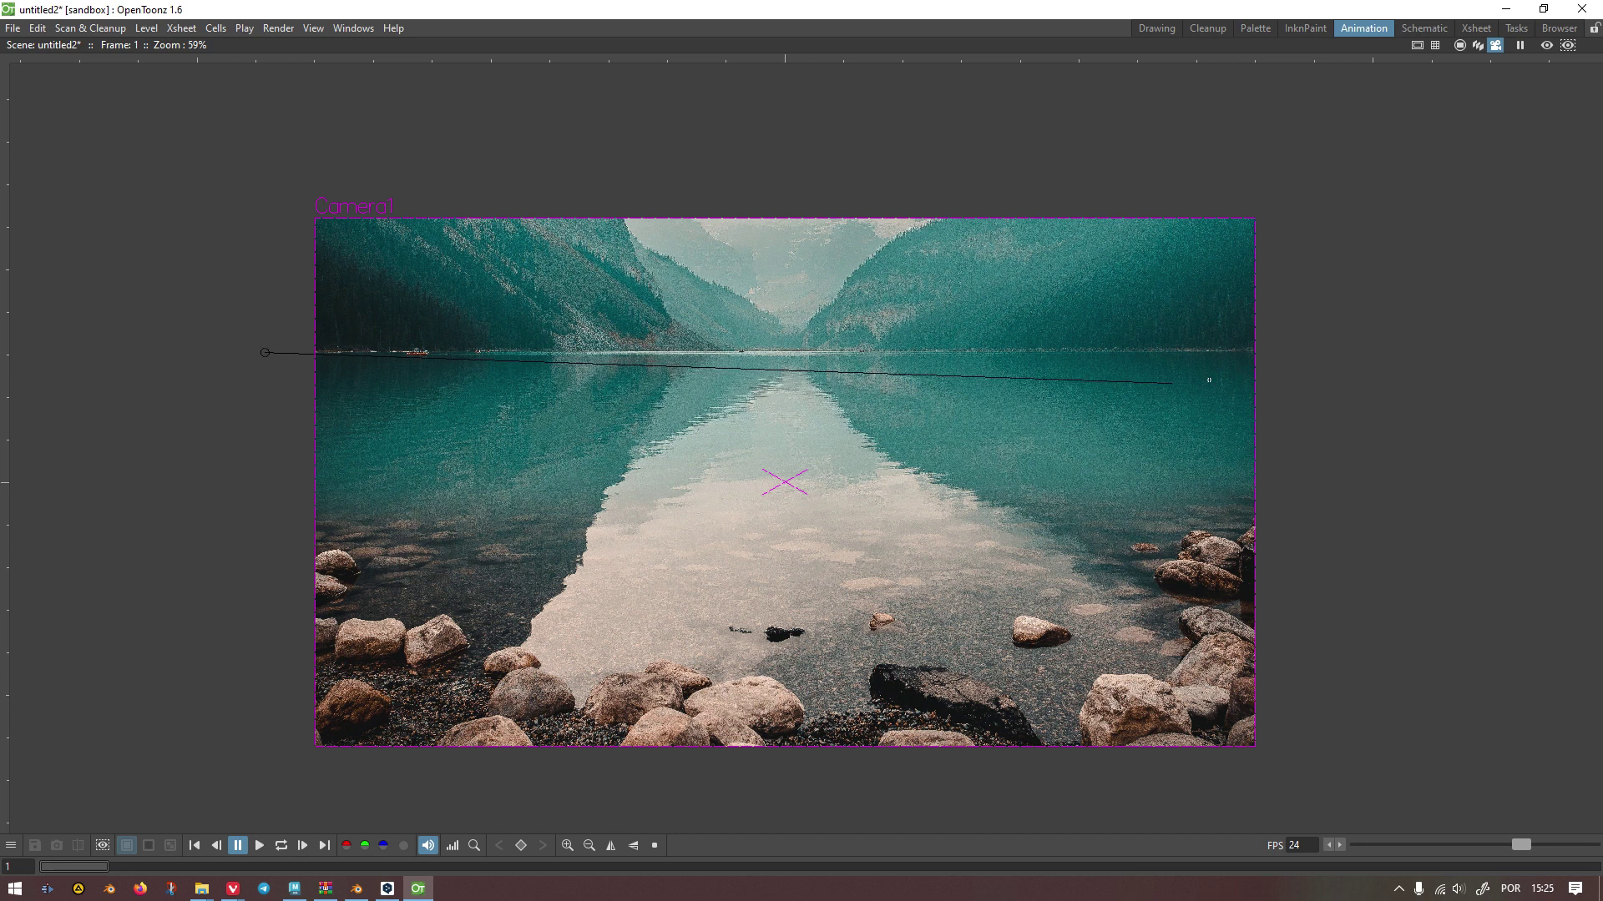
{"action": "left_click", "coordinate": [1305, 352]}
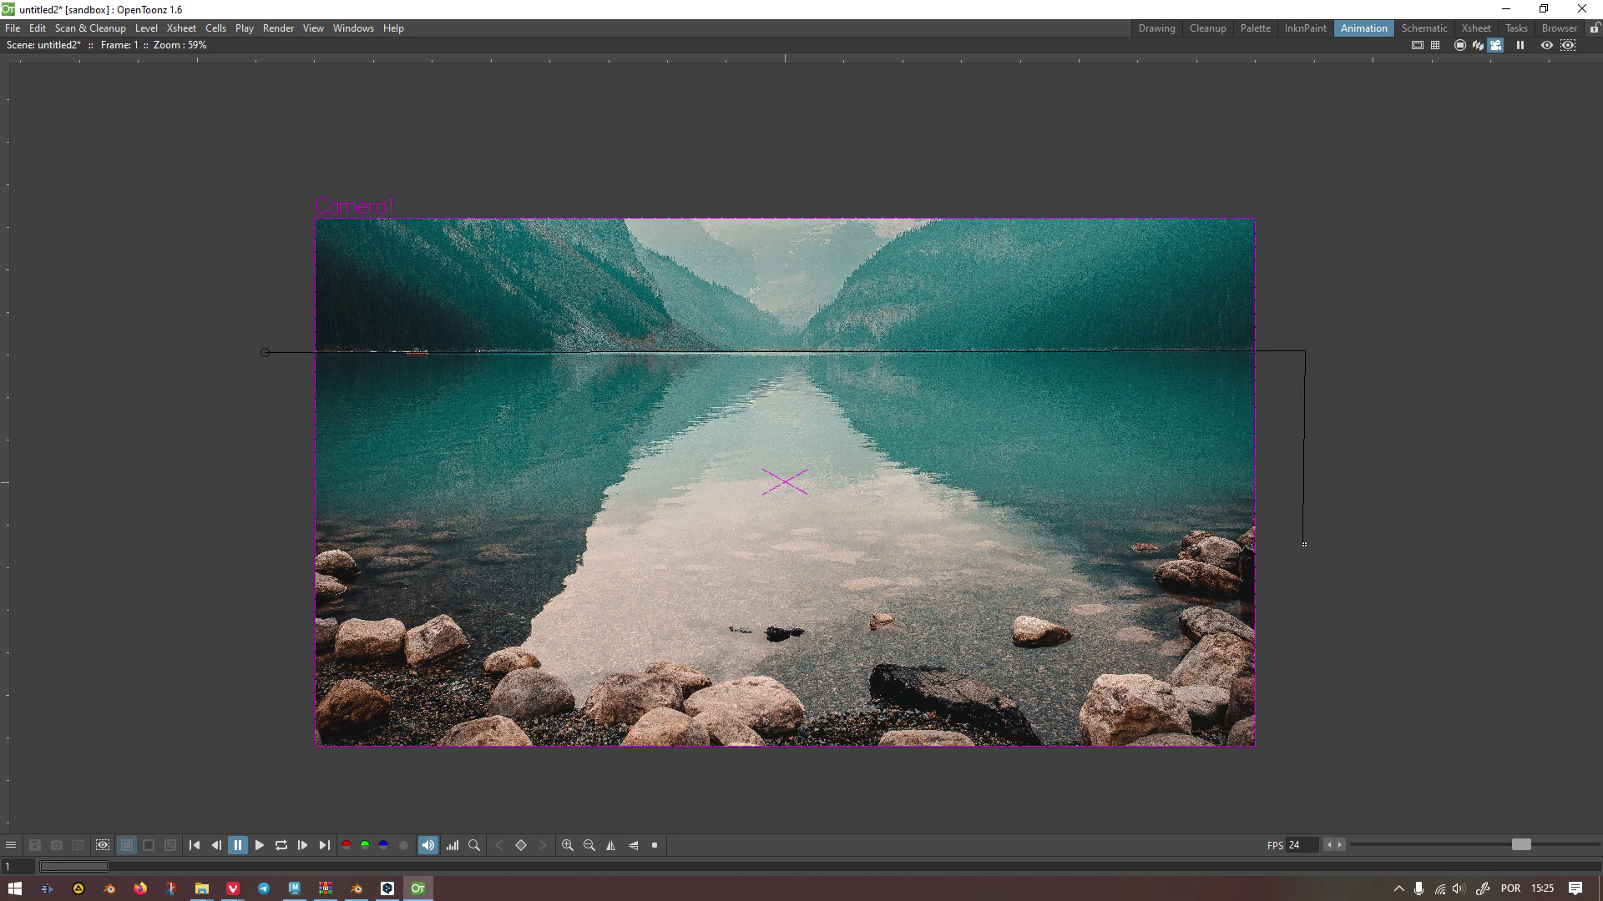
Step: Continue the polyline with curved points around the right-hand shoreline rocks and along the foreground water's edge
{"action": "left_click_drag", "start_coordinate": [1249, 514], "coordinate": [1230, 521]}
{"action": "left_click_drag", "start_coordinate": [1107, 539], "coordinate": [1105, 550]}
{"action": "left_click_drag", "start_coordinate": [1164, 624], "coordinate": [1171, 642]}
{"action": "left_click_drag", "start_coordinate": [1039, 596], "coordinate": [1014, 596]}
{"action": "left_click_drag", "start_coordinate": [991, 654], "coordinate": [986, 667]}
{"action": "left_click_drag", "start_coordinate": [881, 645], "coordinate": [831, 651]}
{"action": "left_click_drag", "start_coordinate": [714, 651], "coordinate": [667, 626]}
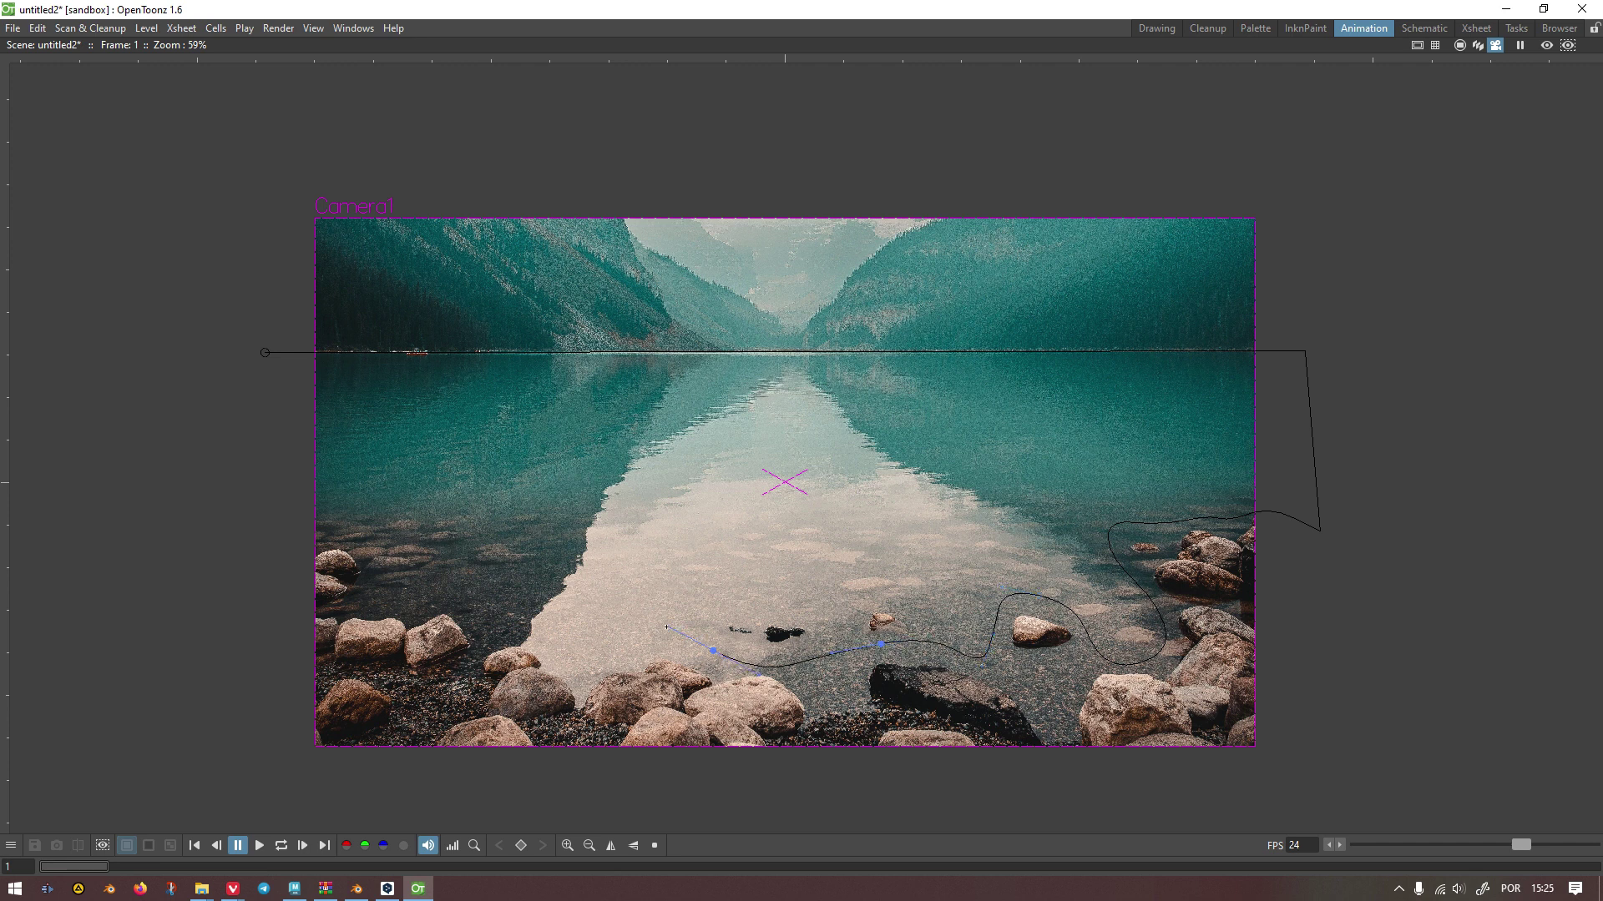
Step: Trace the remaining left shoreline past the photo's edge, close the mask outline at its starting point, and return to the full workspace
{"action": "left_click_drag", "start_coordinate": [531, 632], "coordinate": [493, 598]}
{"action": "left_click_drag", "start_coordinate": [396, 594], "coordinate": [306, 528]}
{"action": "left_click", "coordinate": [253, 531]}
{"action": "left_click", "coordinate": [265, 352]}
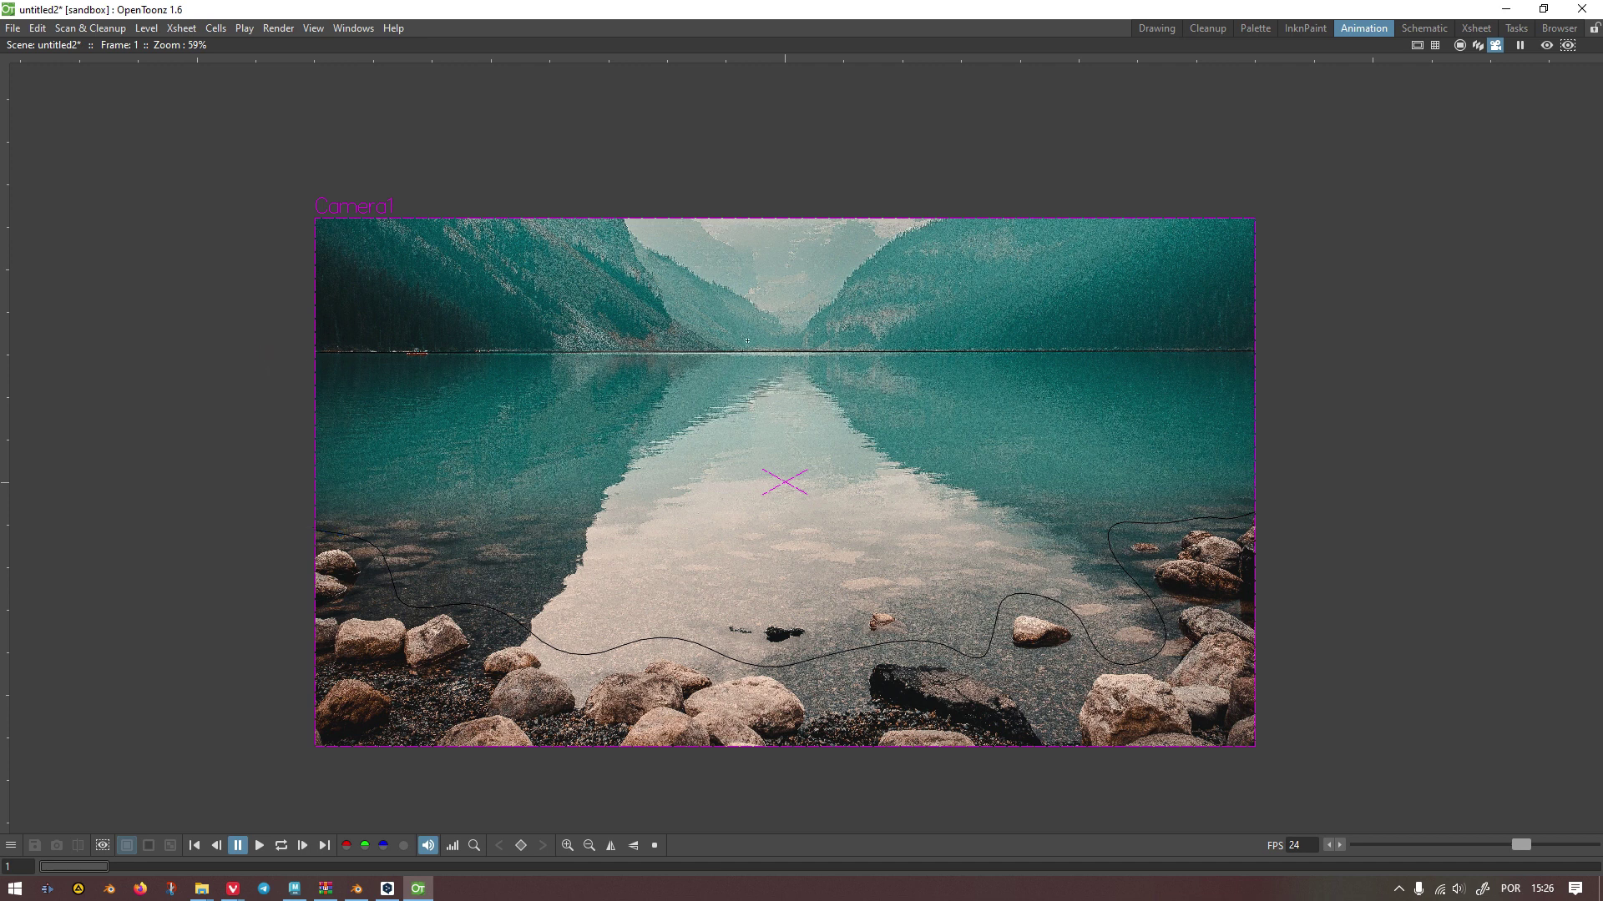
{"action": "key", "text": "grave"}
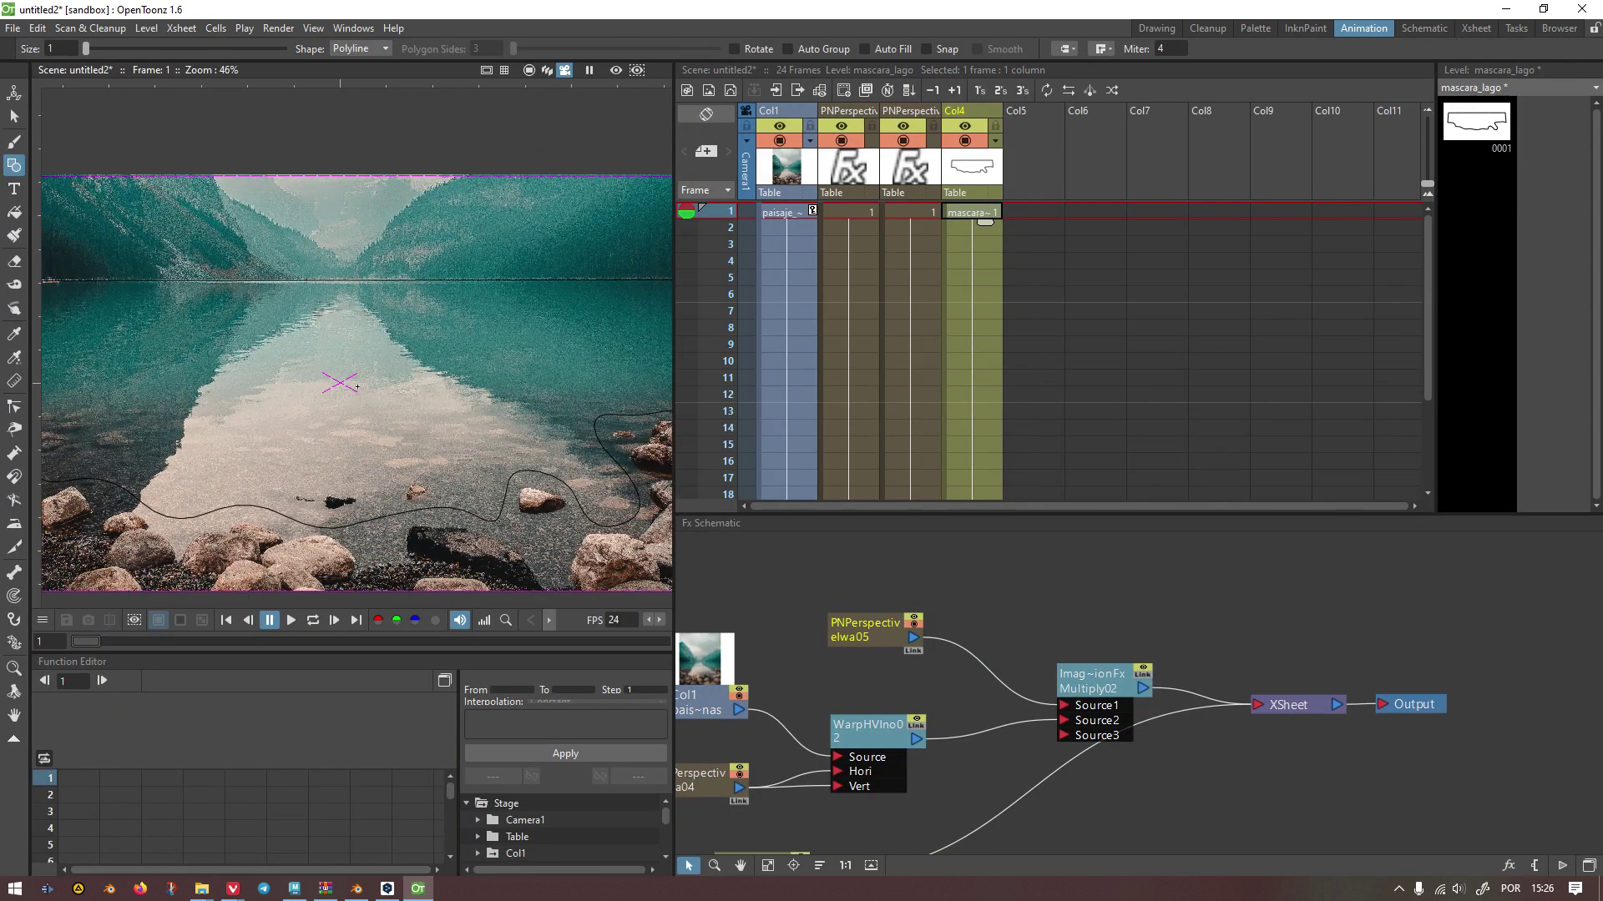
Step: Fill the closed lake outline with black in Normal mode on areas, and preview the scene
{"action": "key", "text": "f"}
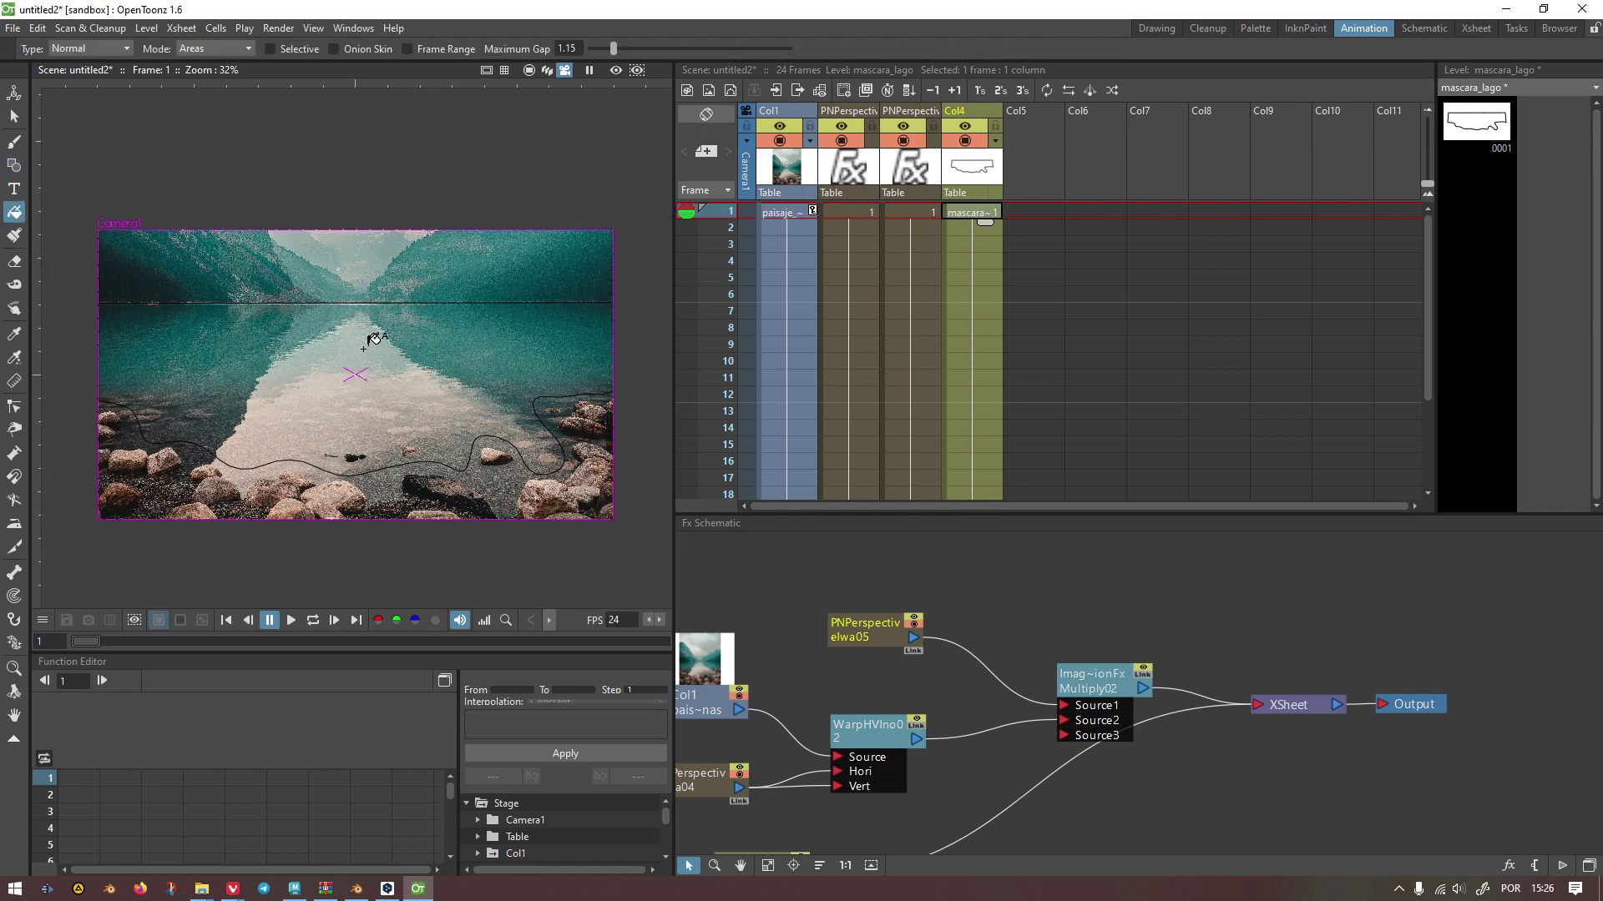
{"action": "left_click", "coordinate": [374, 339]}
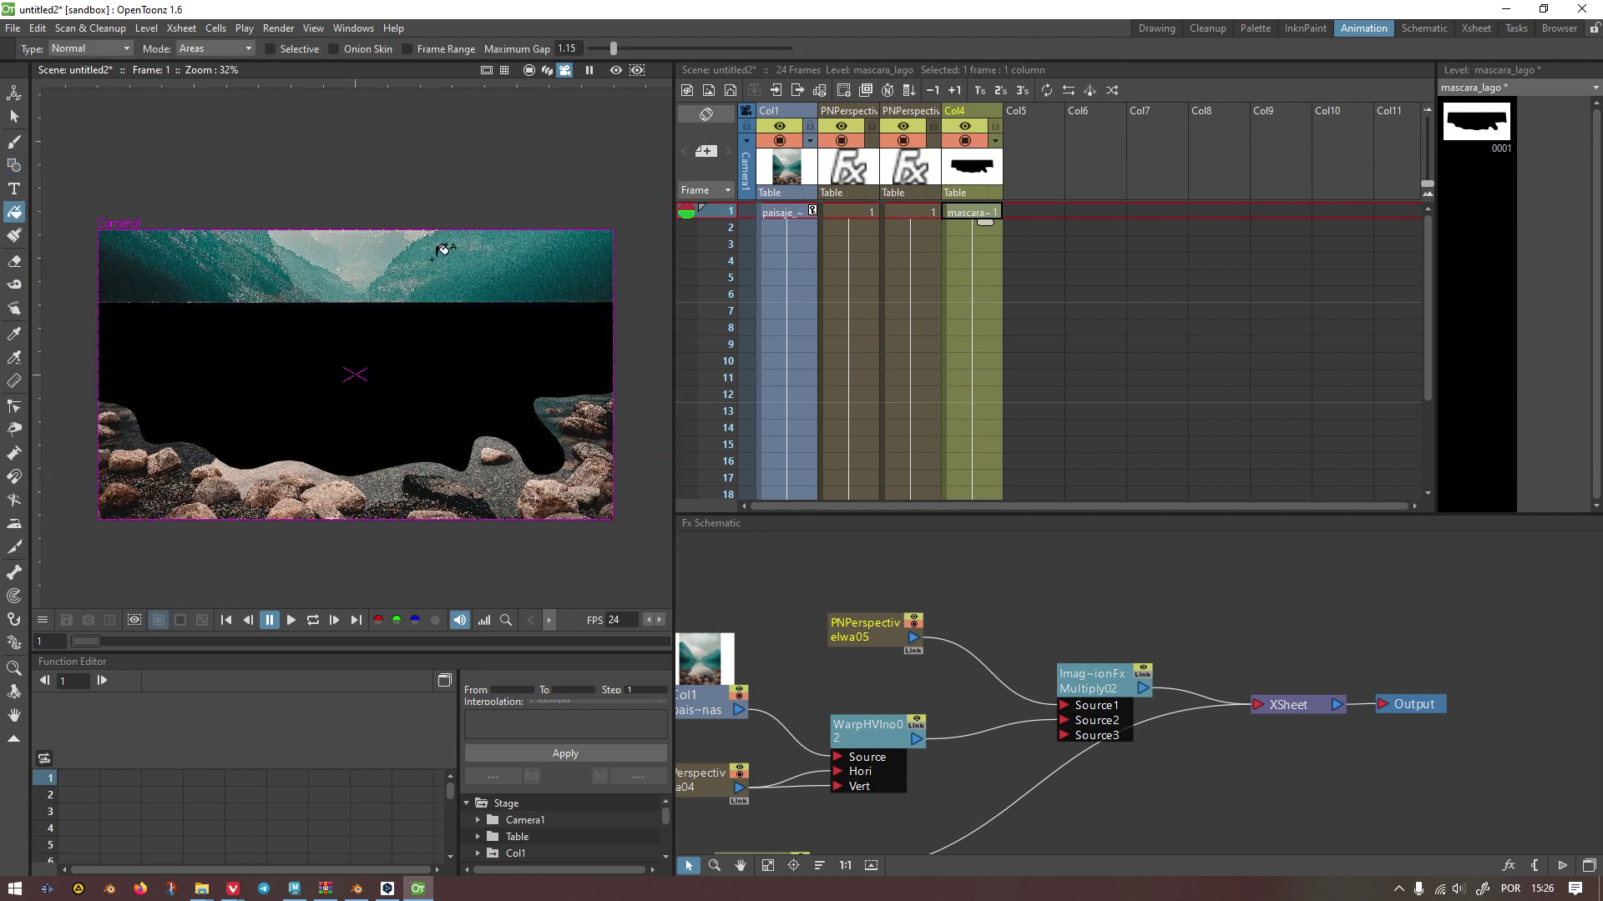
{"action": "left_click", "coordinate": [14, 93]}
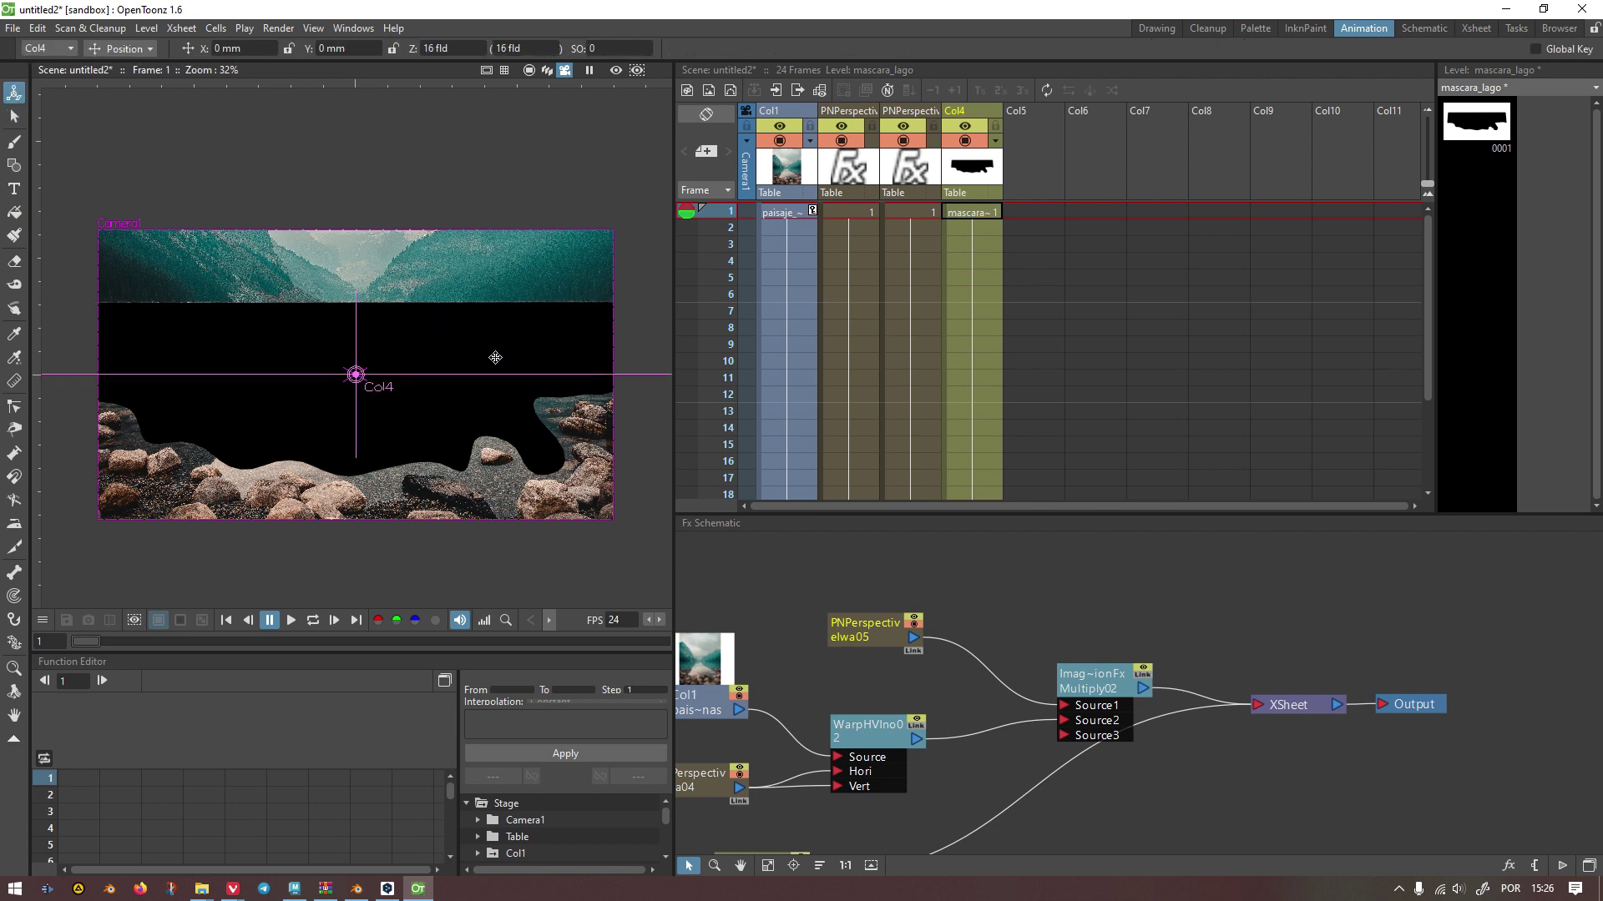
{"action": "left_click", "coordinate": [615, 70]}
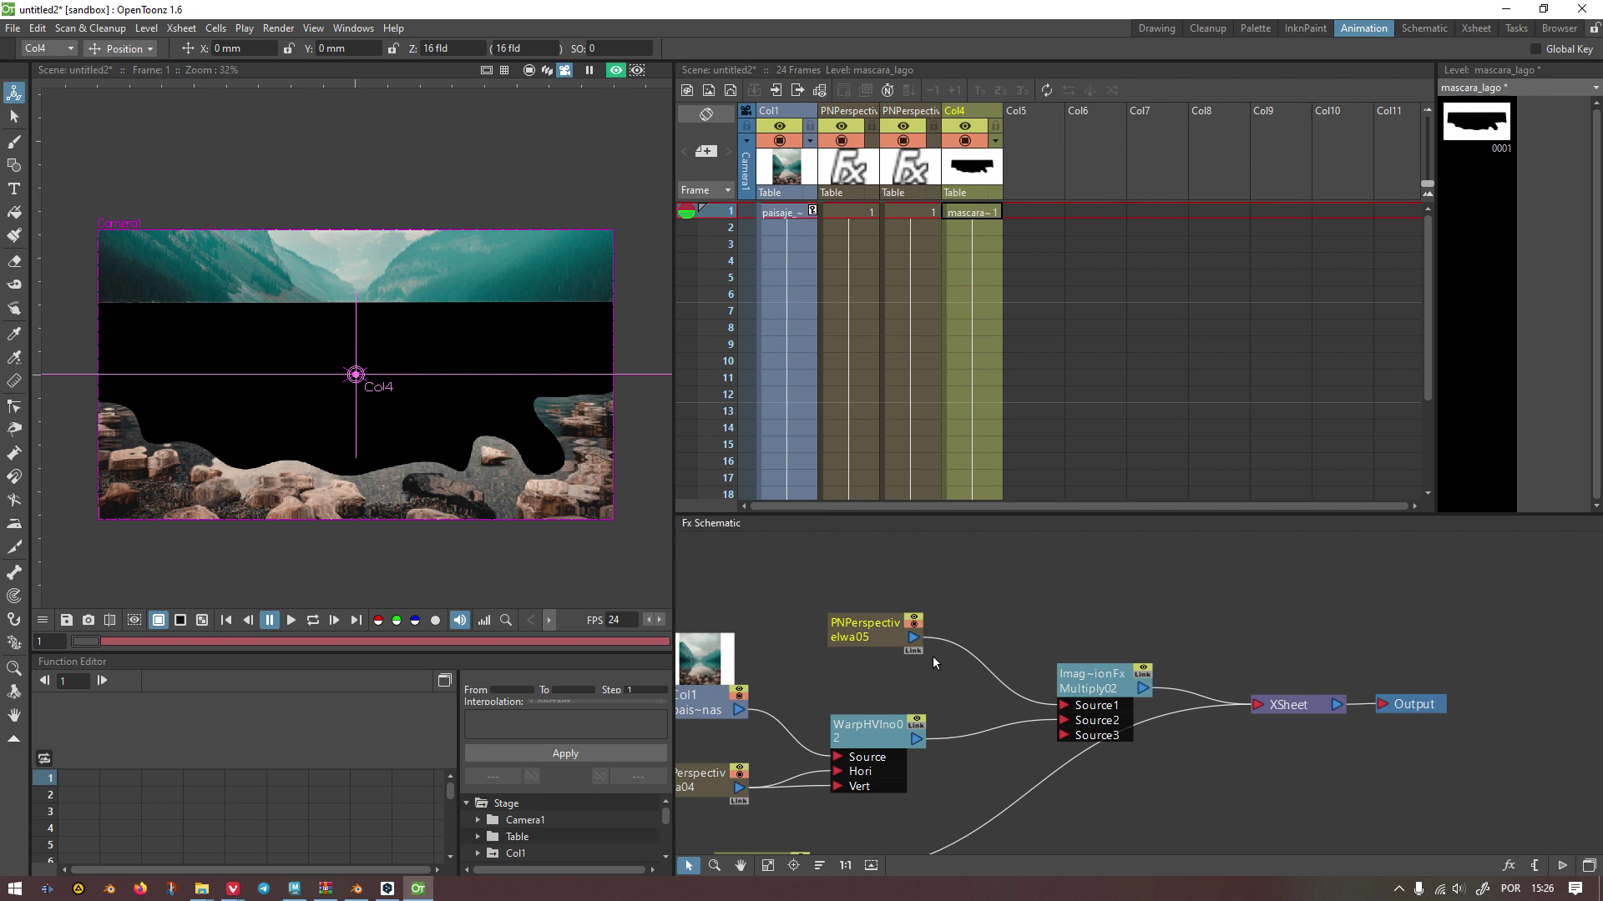
Step: Move the Col4 mask node above the effect nodes, close to the Multiply node
{"action": "scroll", "coordinate": [922, 641], "scroll_direction": "down", "scroll_amount": 3}
{"action": "left_click_drag", "start_coordinate": [814, 764], "coordinate": [816, 581]}
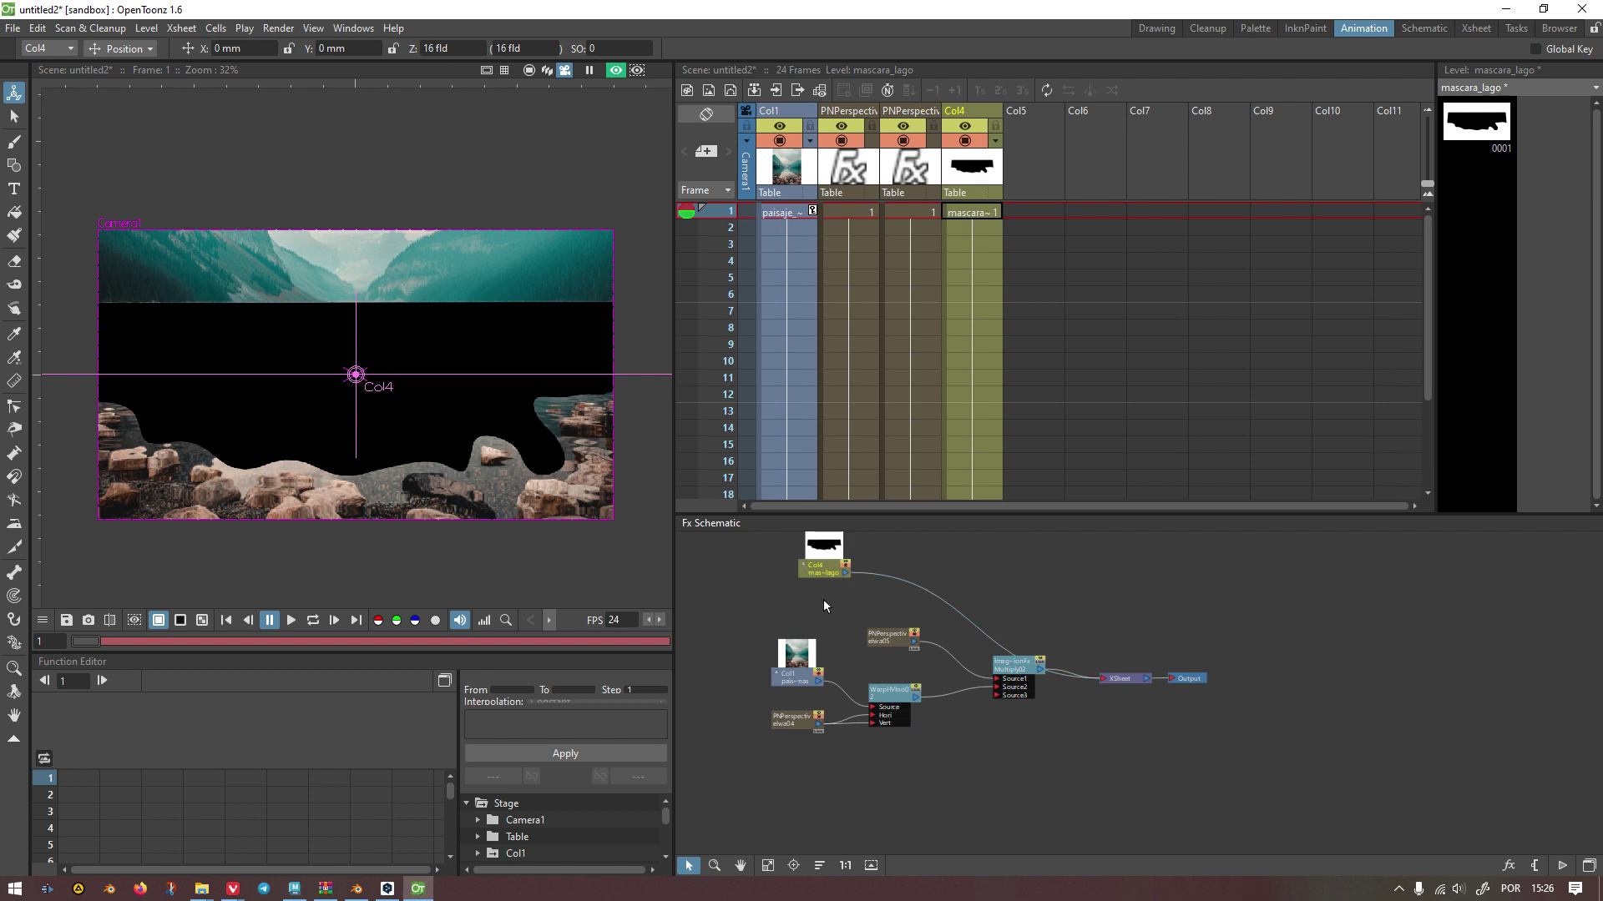
{"action": "scroll", "coordinate": [890, 658], "scroll_direction": "up", "scroll_amount": 3}
{"action": "left_click_drag", "start_coordinate": [859, 716], "coordinate": [767, 634]}
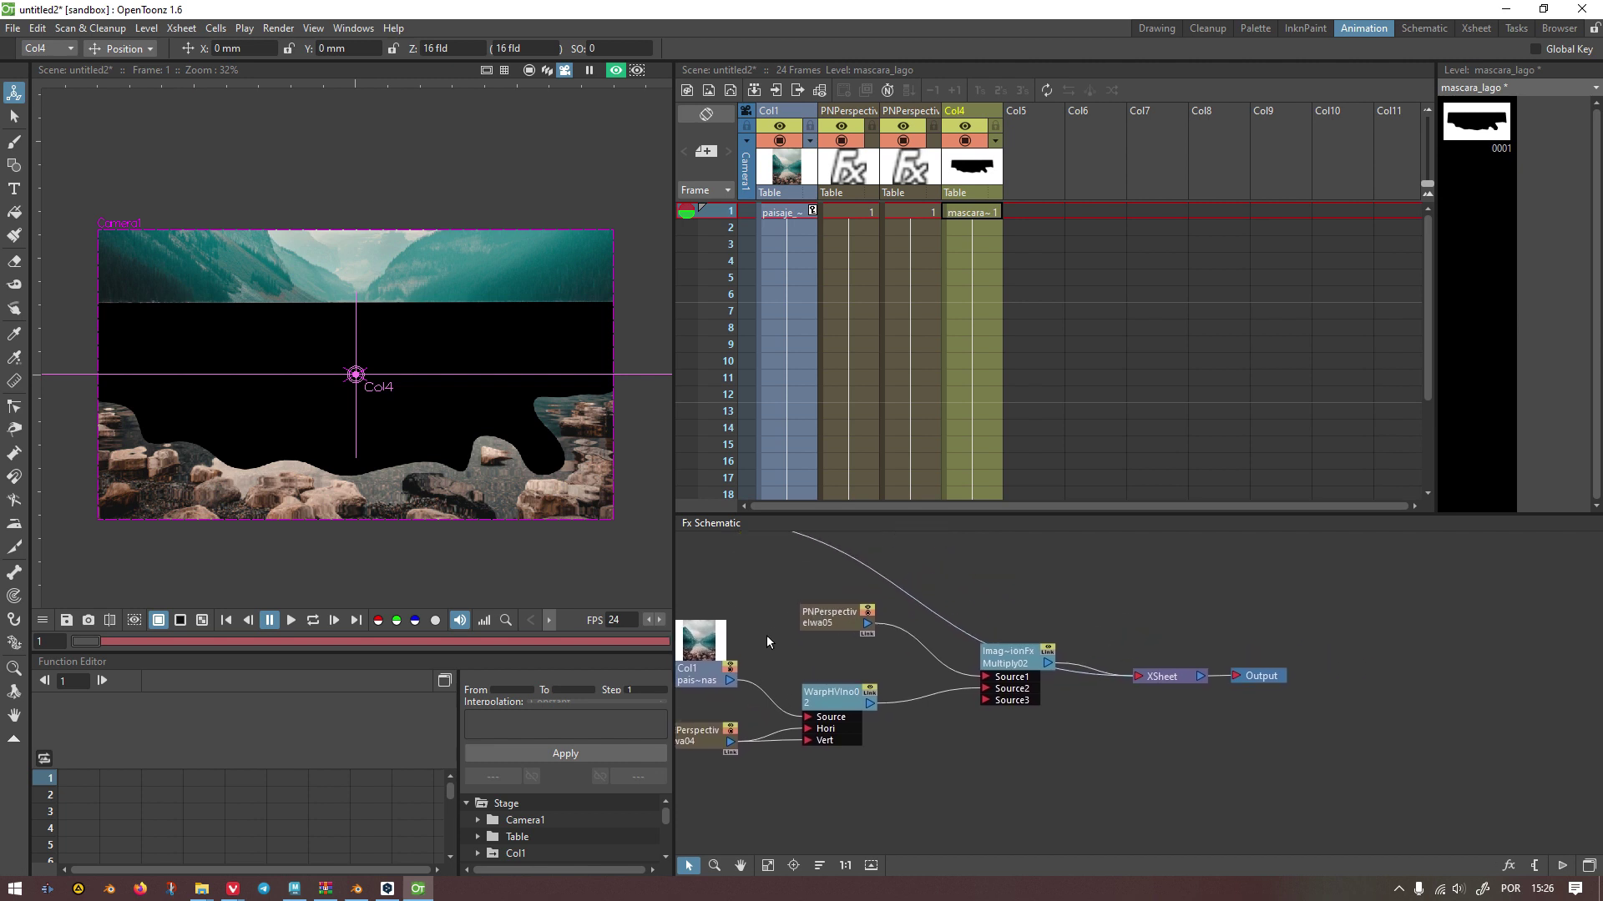
{"action": "scroll", "coordinate": [1005, 631], "scroll_direction": "down", "scroll_amount": 2}
{"action": "left_click_drag", "start_coordinate": [783, 563], "coordinate": [948, 584]}
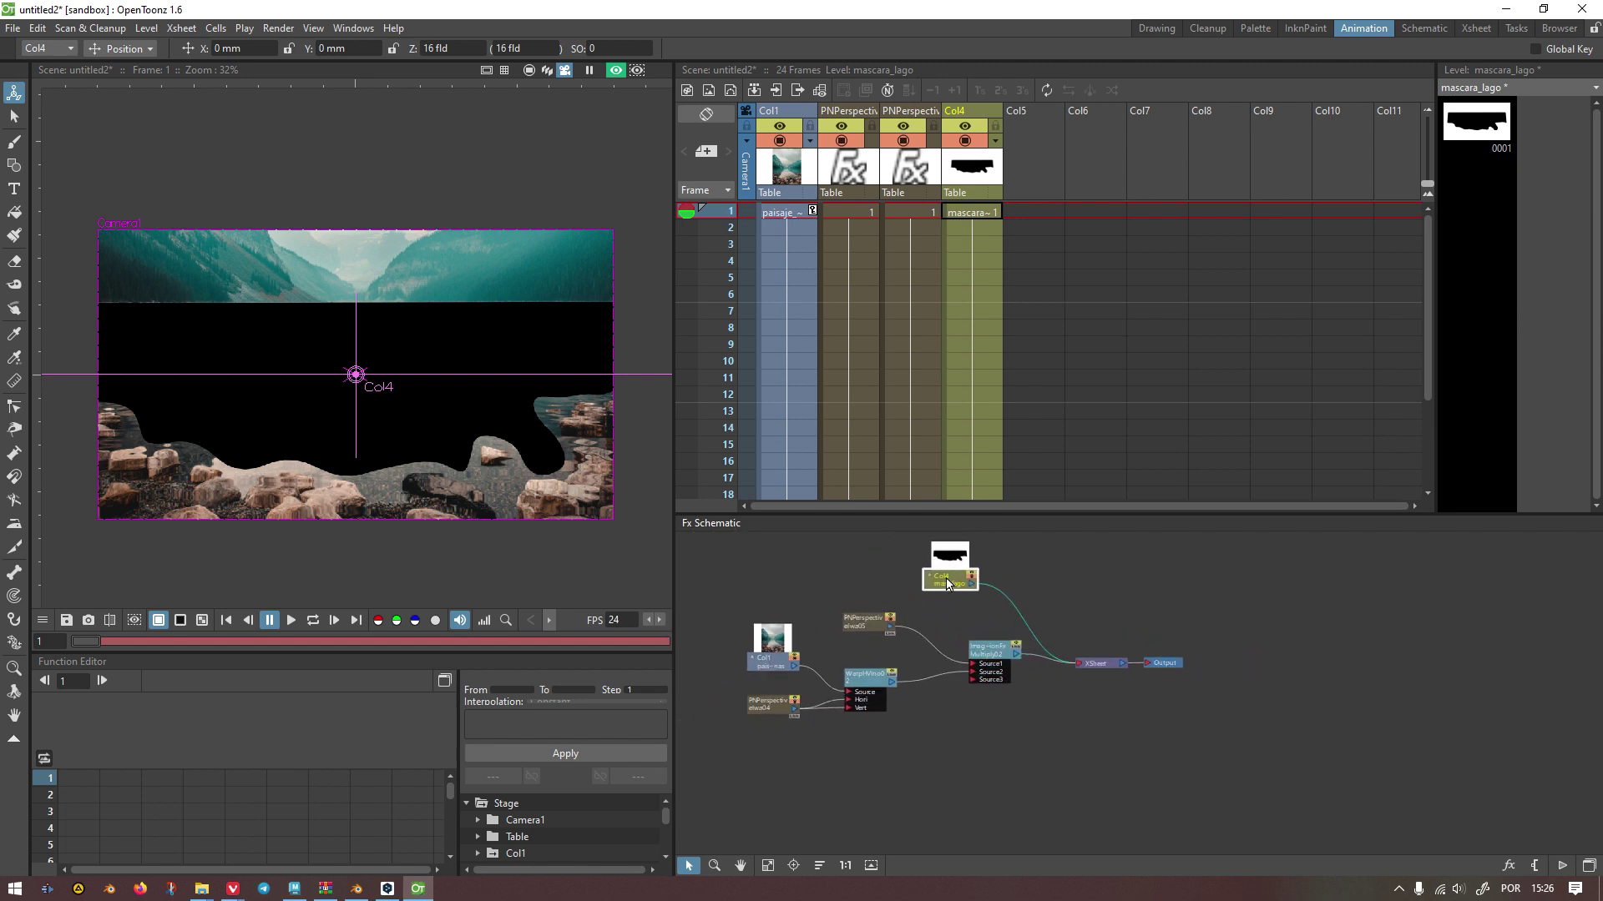
Step: Move the XSheet and Output nodes away from Multiply to make room, and place the Col4 mask node above Multiply
{"action": "left_click", "coordinate": [948, 634]}
{"action": "scroll", "coordinate": [1035, 622], "scroll_direction": "up", "scroll_amount": 1}
{"action": "left_click_drag", "start_coordinate": [1002, 659], "coordinate": [1160, 647]}
{"action": "left_click", "coordinate": [965, 617]}
{"action": "left_click_drag", "start_coordinate": [826, 571], "coordinate": [863, 603]}
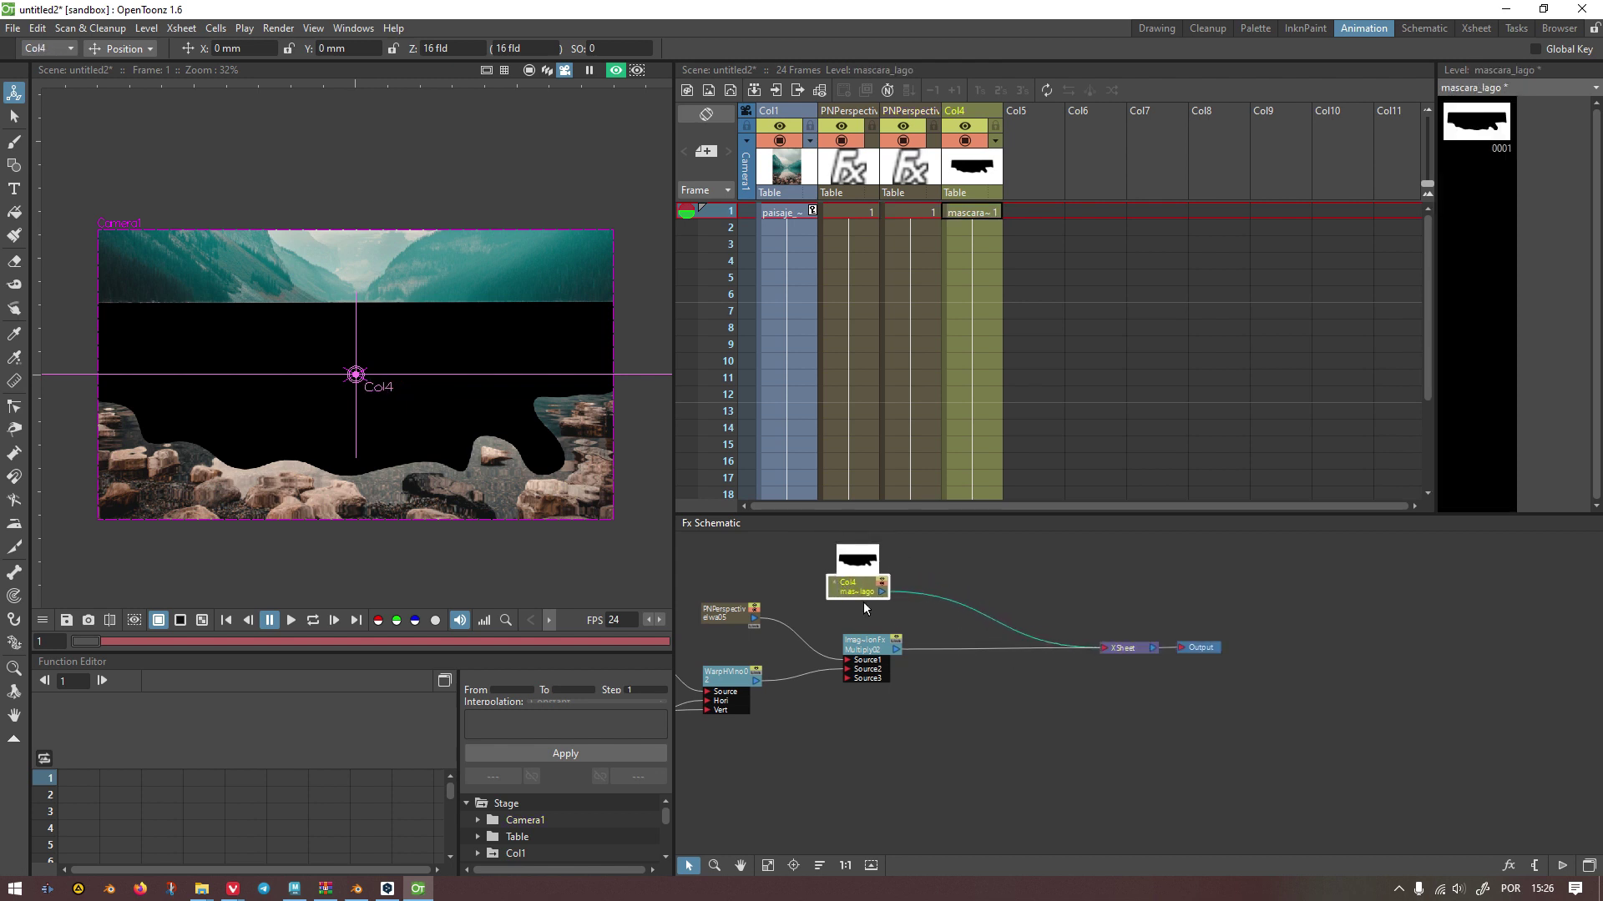
{"action": "scroll", "coordinate": [933, 647], "scroll_direction": "up", "scroll_amount": 3}
{"action": "scroll", "coordinate": [838, 648], "scroll_direction": "down", "scroll_amount": 2}
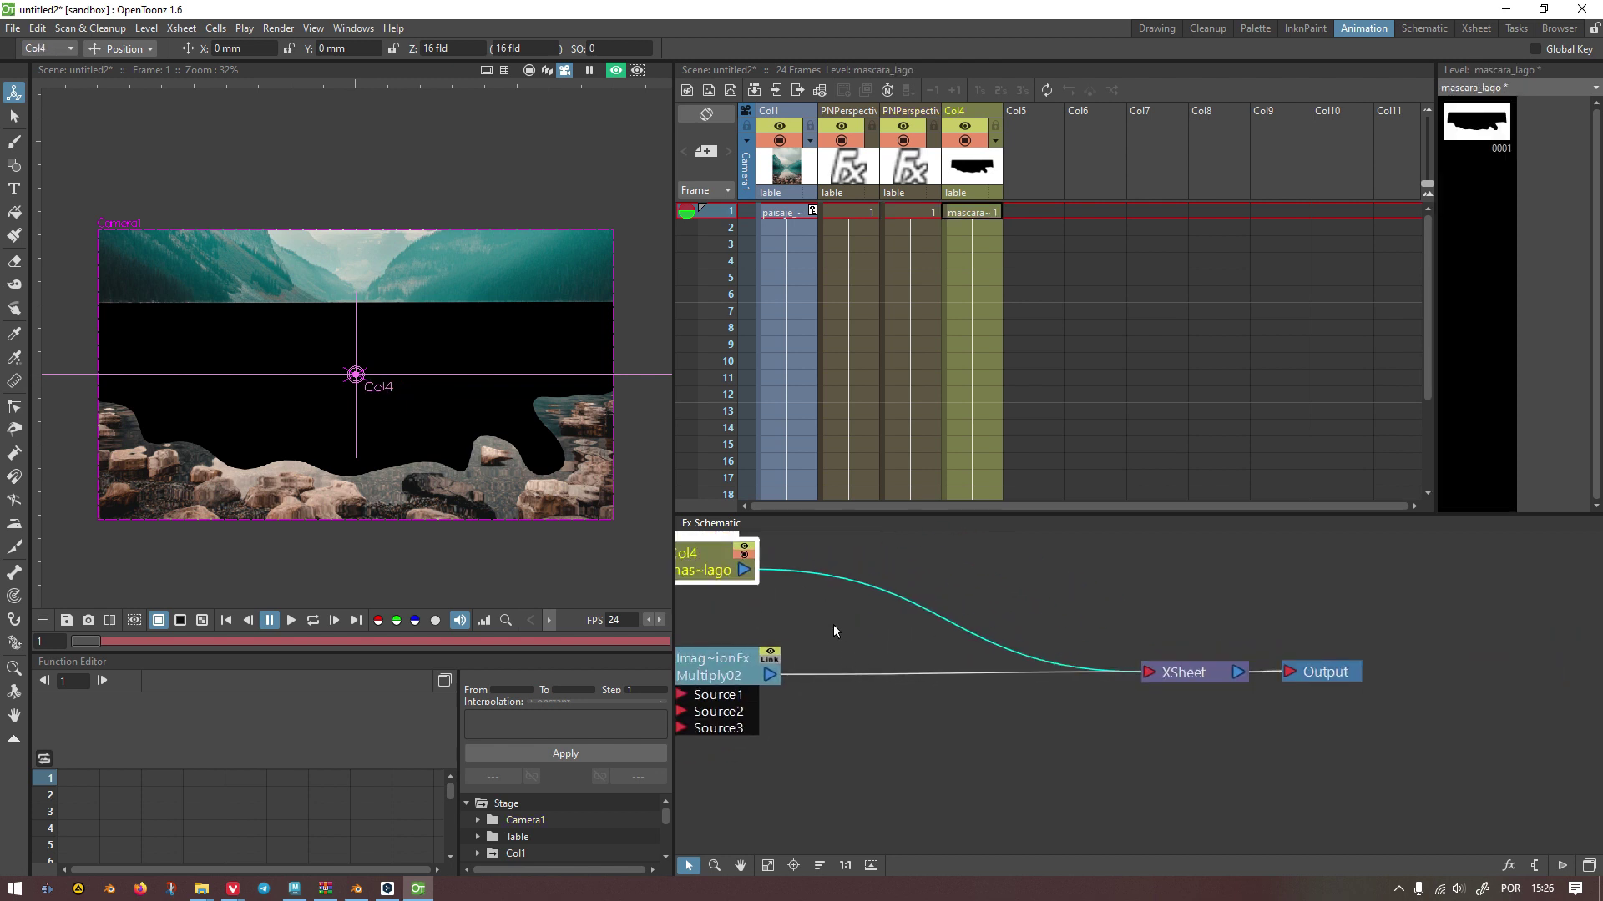
{"action": "left_click_drag", "start_coordinate": [708, 561], "coordinate": [723, 563]}
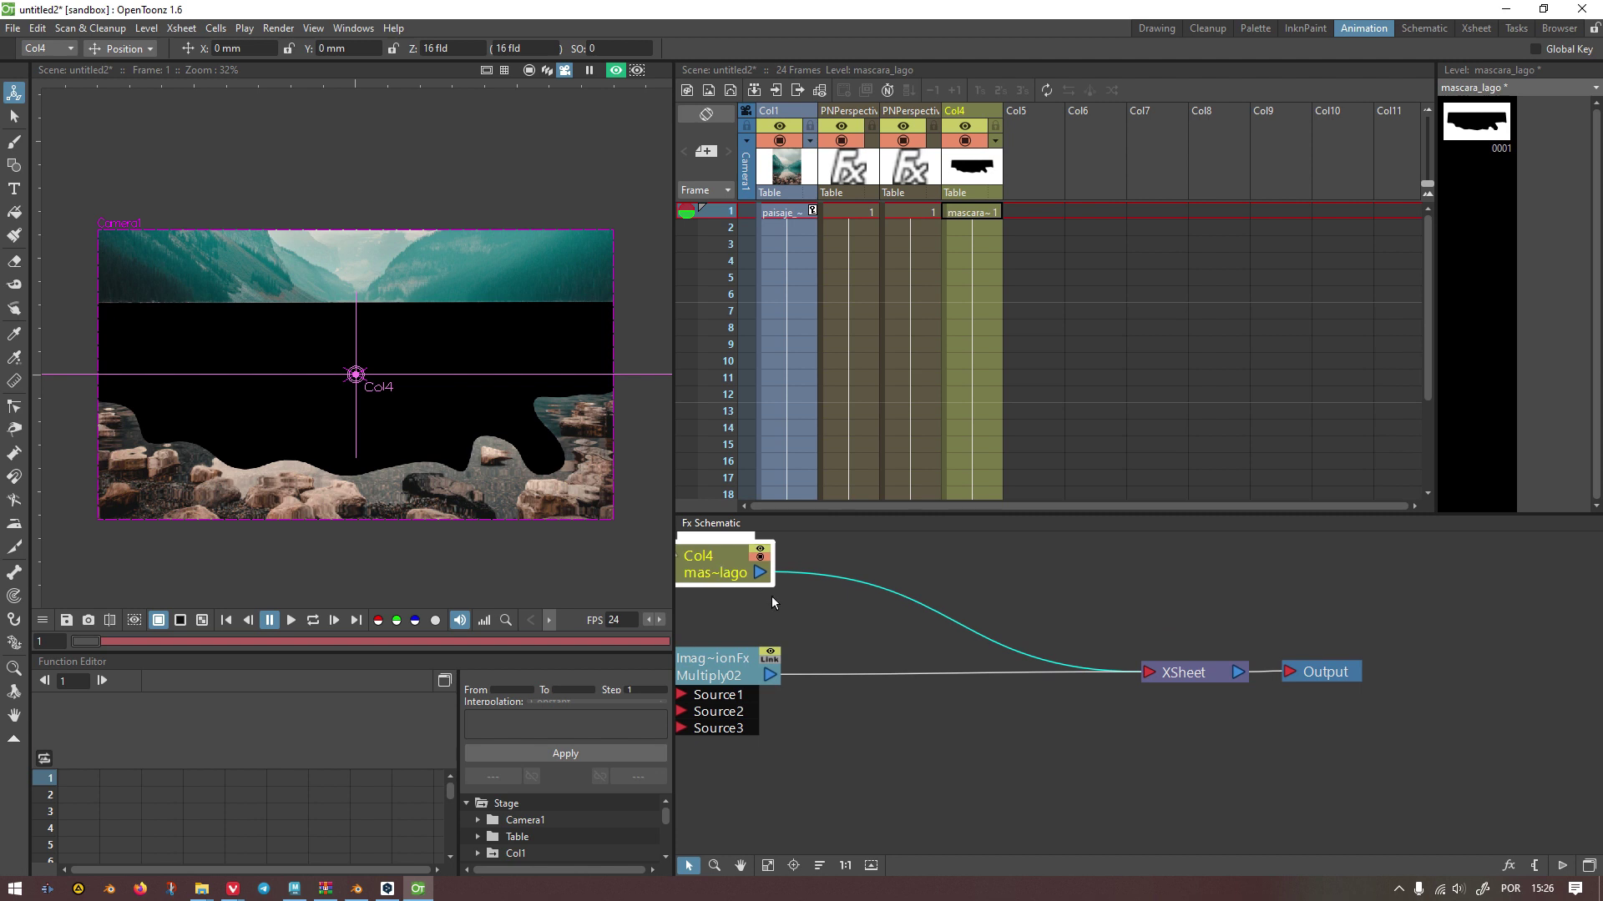
Step: Add a Matte In effect and insert it between the Multiply node and the XSheet
{"action": "right_click", "coordinate": [863, 610]}
{"action": "mouse_move", "coordinate": [999, 618]}
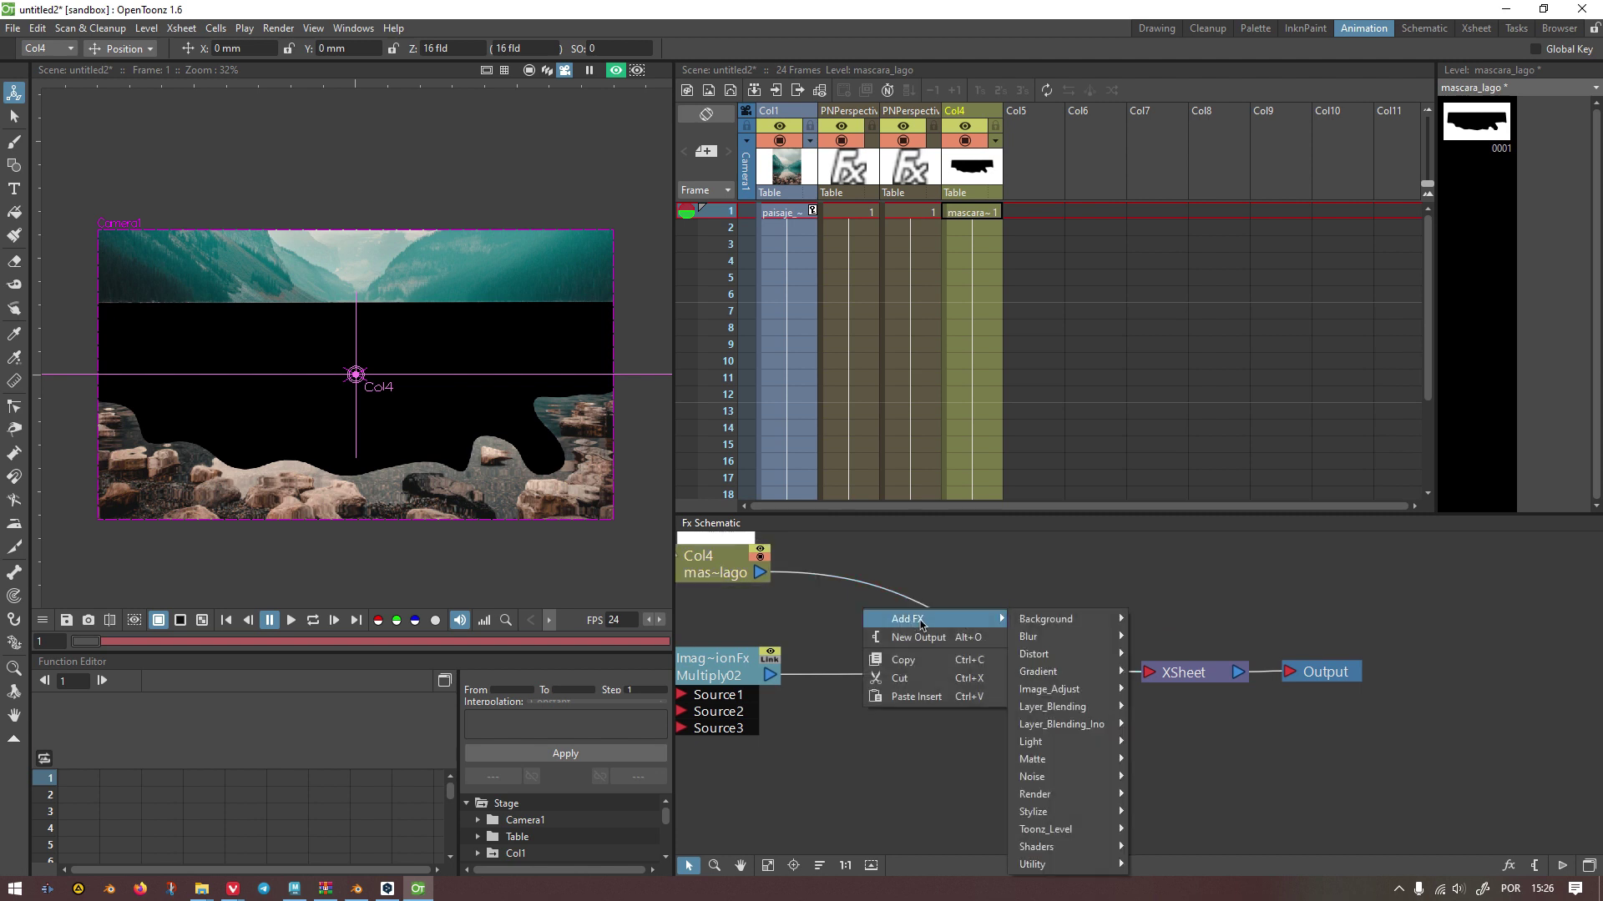
{"action": "mouse_move", "coordinate": [1085, 759]}
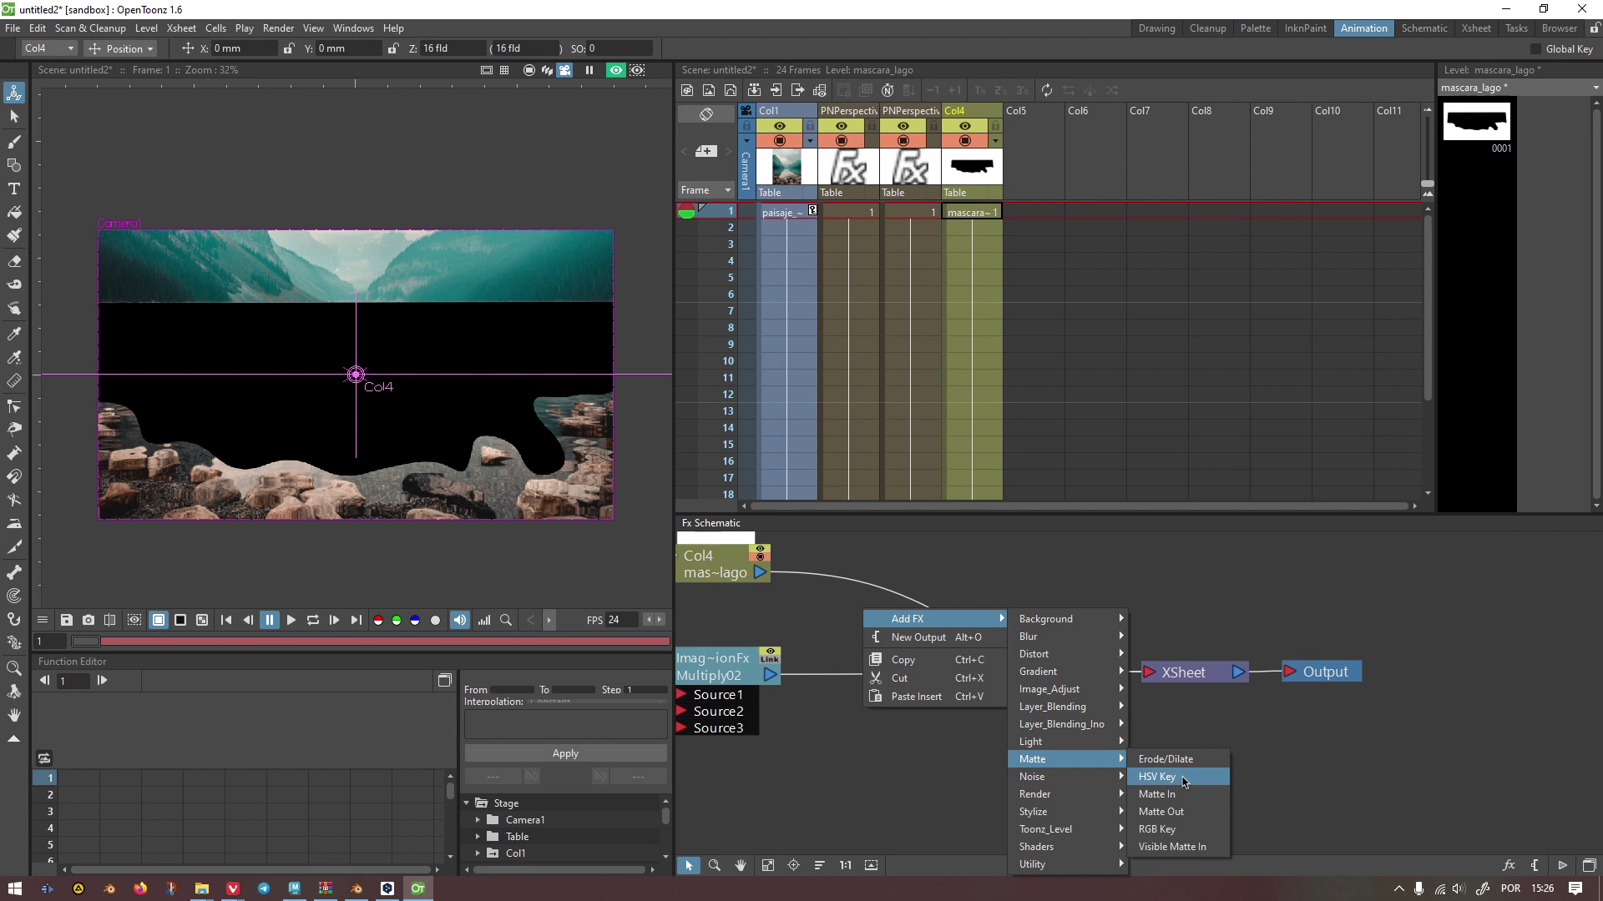
{"action": "left_click", "coordinate": [1172, 803]}
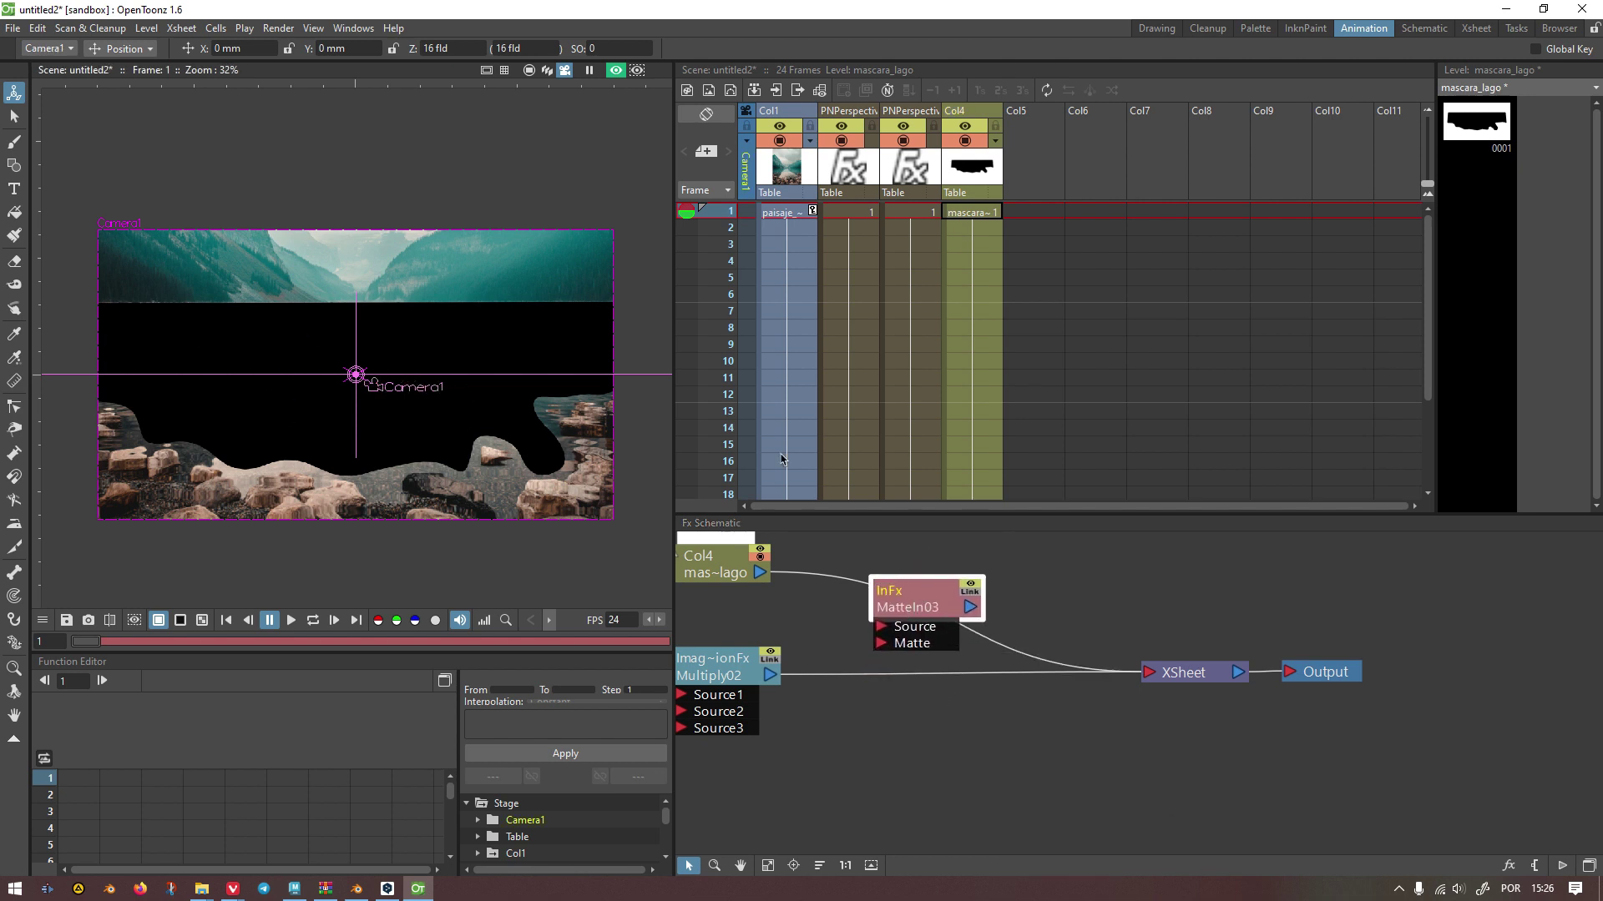
{"action": "left_click_drag", "start_coordinate": [914, 593], "coordinate": [928, 720]}
{"action": "scroll", "coordinate": [863, 668], "scroll_direction": "left", "scroll_amount": 3}
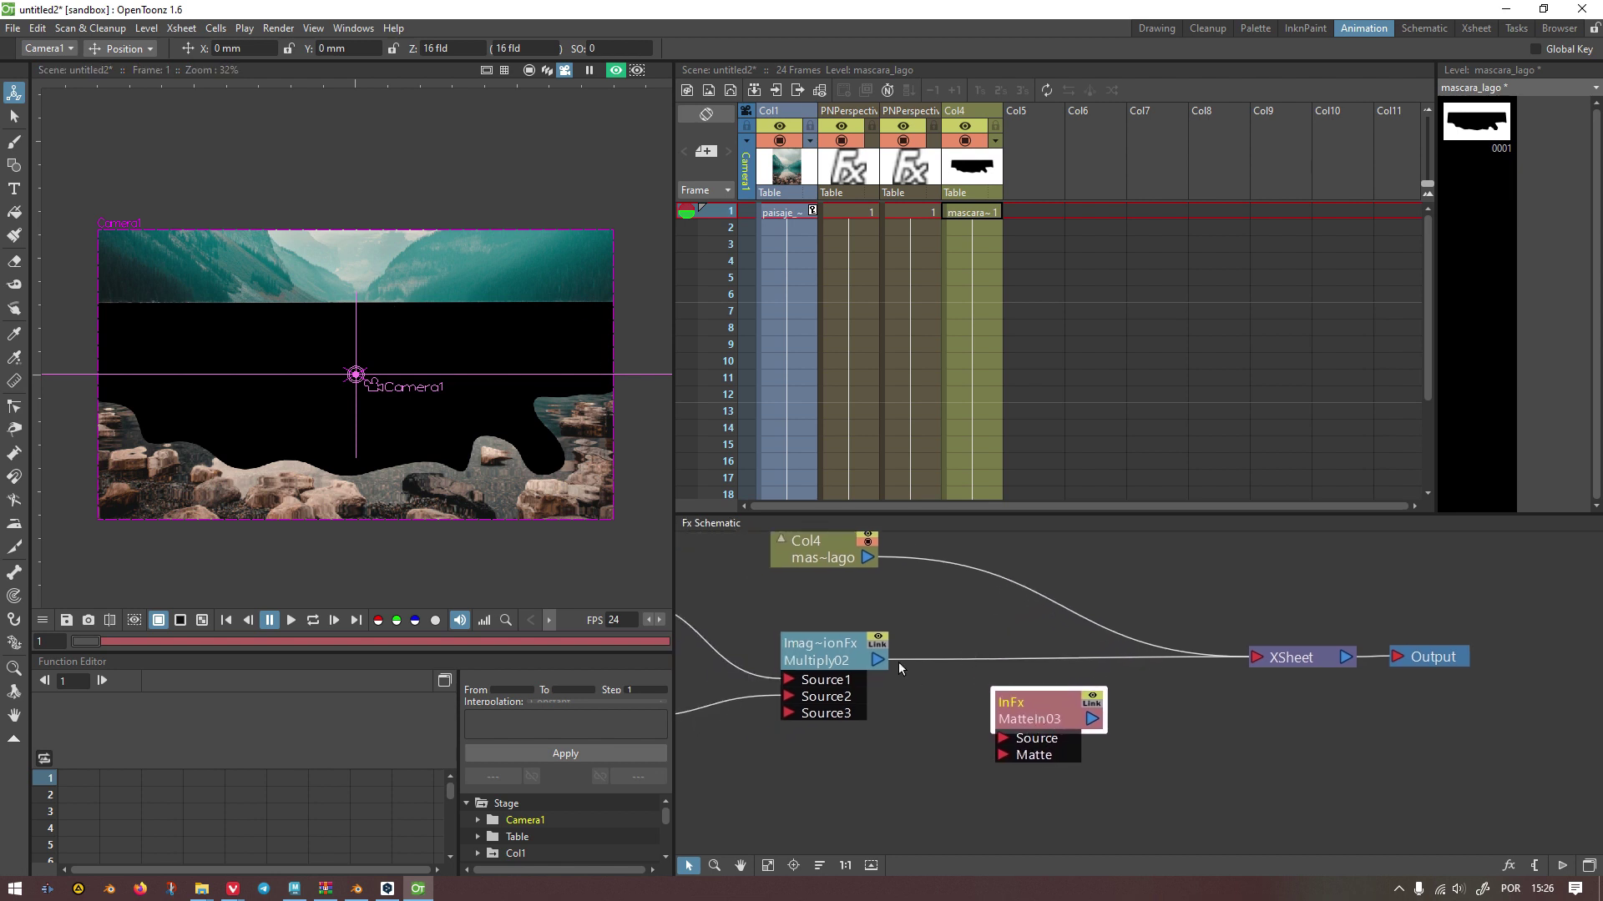
{"action": "left_click_drag", "start_coordinate": [874, 664], "coordinate": [1065, 627]}
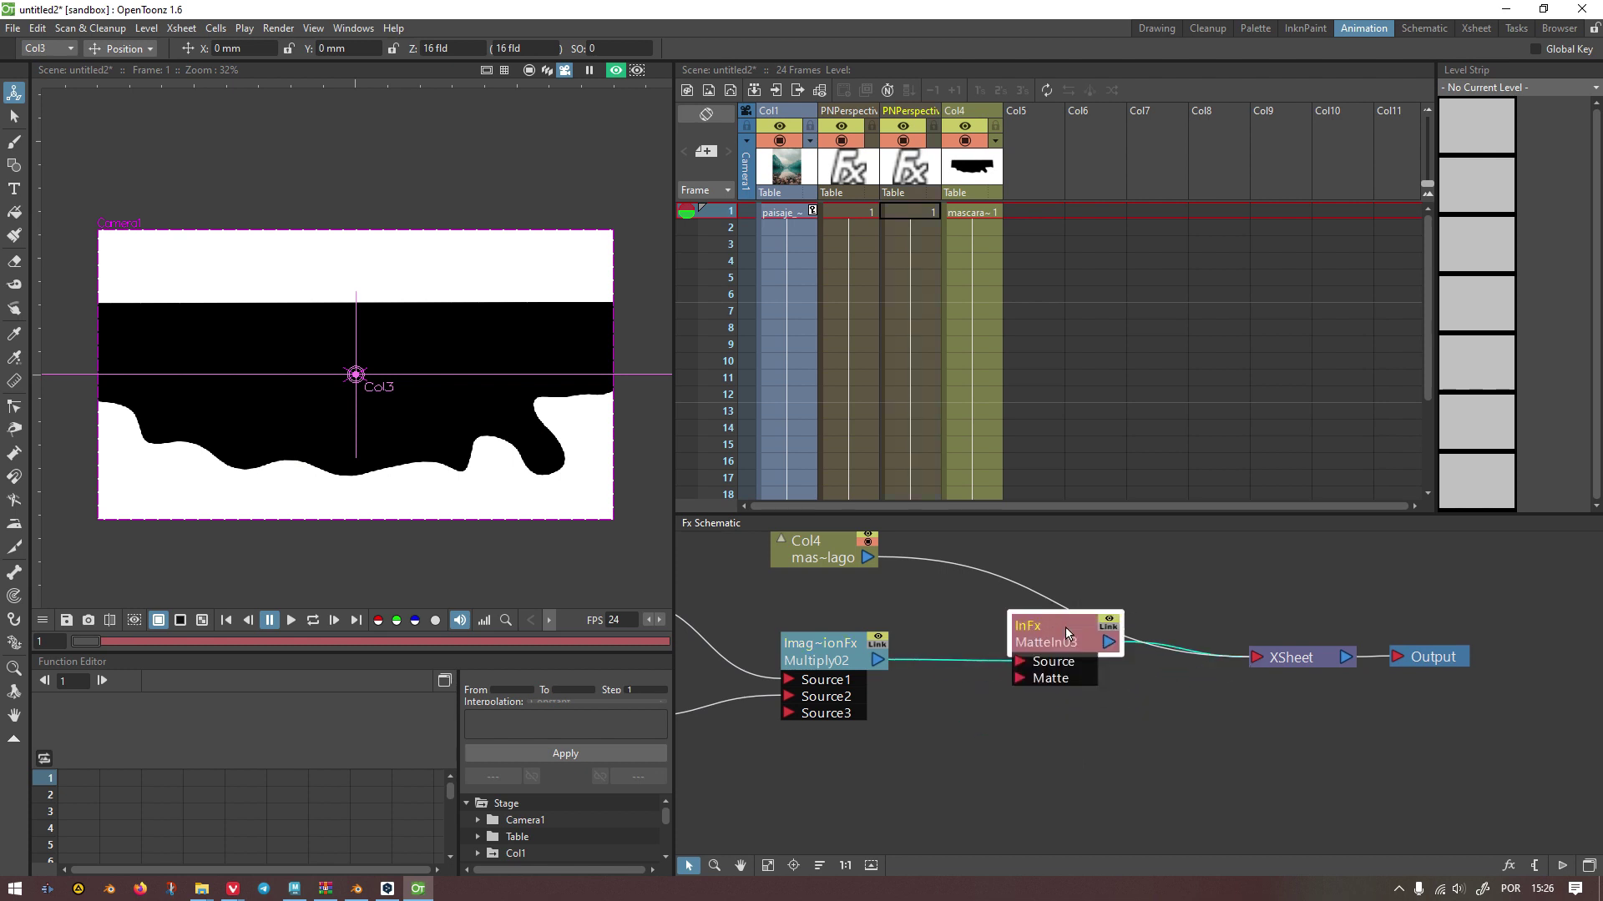
Step: Link Col4's output to Matte In's Matte input and delete Col4's direct link to the XSheet
{"action": "left_click", "coordinate": [868, 606]}
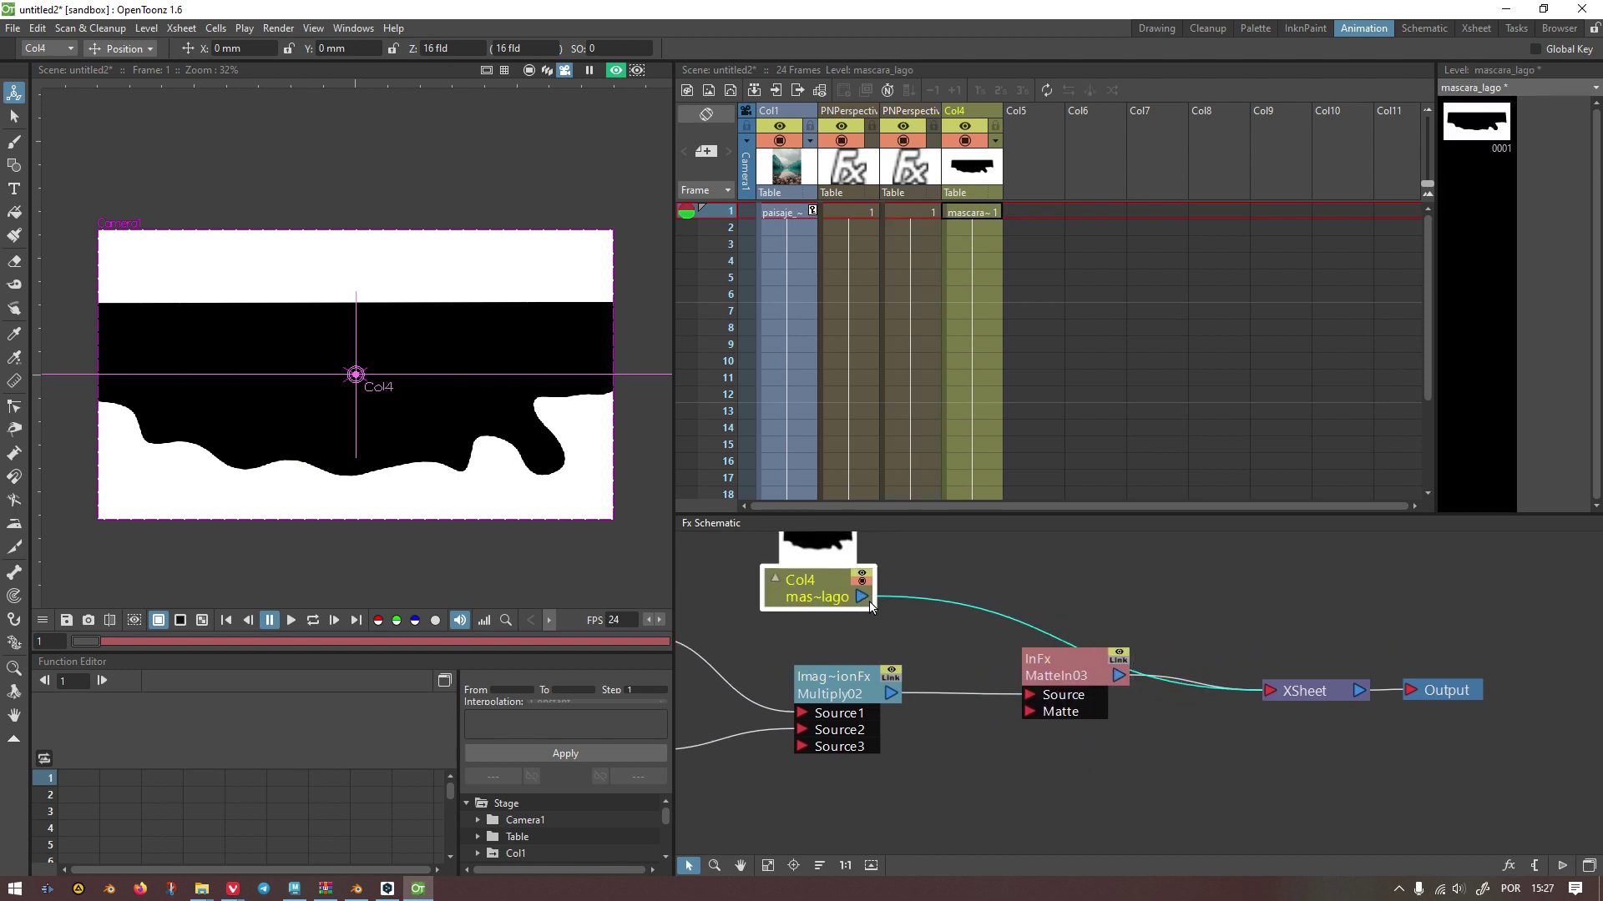
{"action": "left_click_drag", "start_coordinate": [901, 620], "coordinate": [1030, 712]}
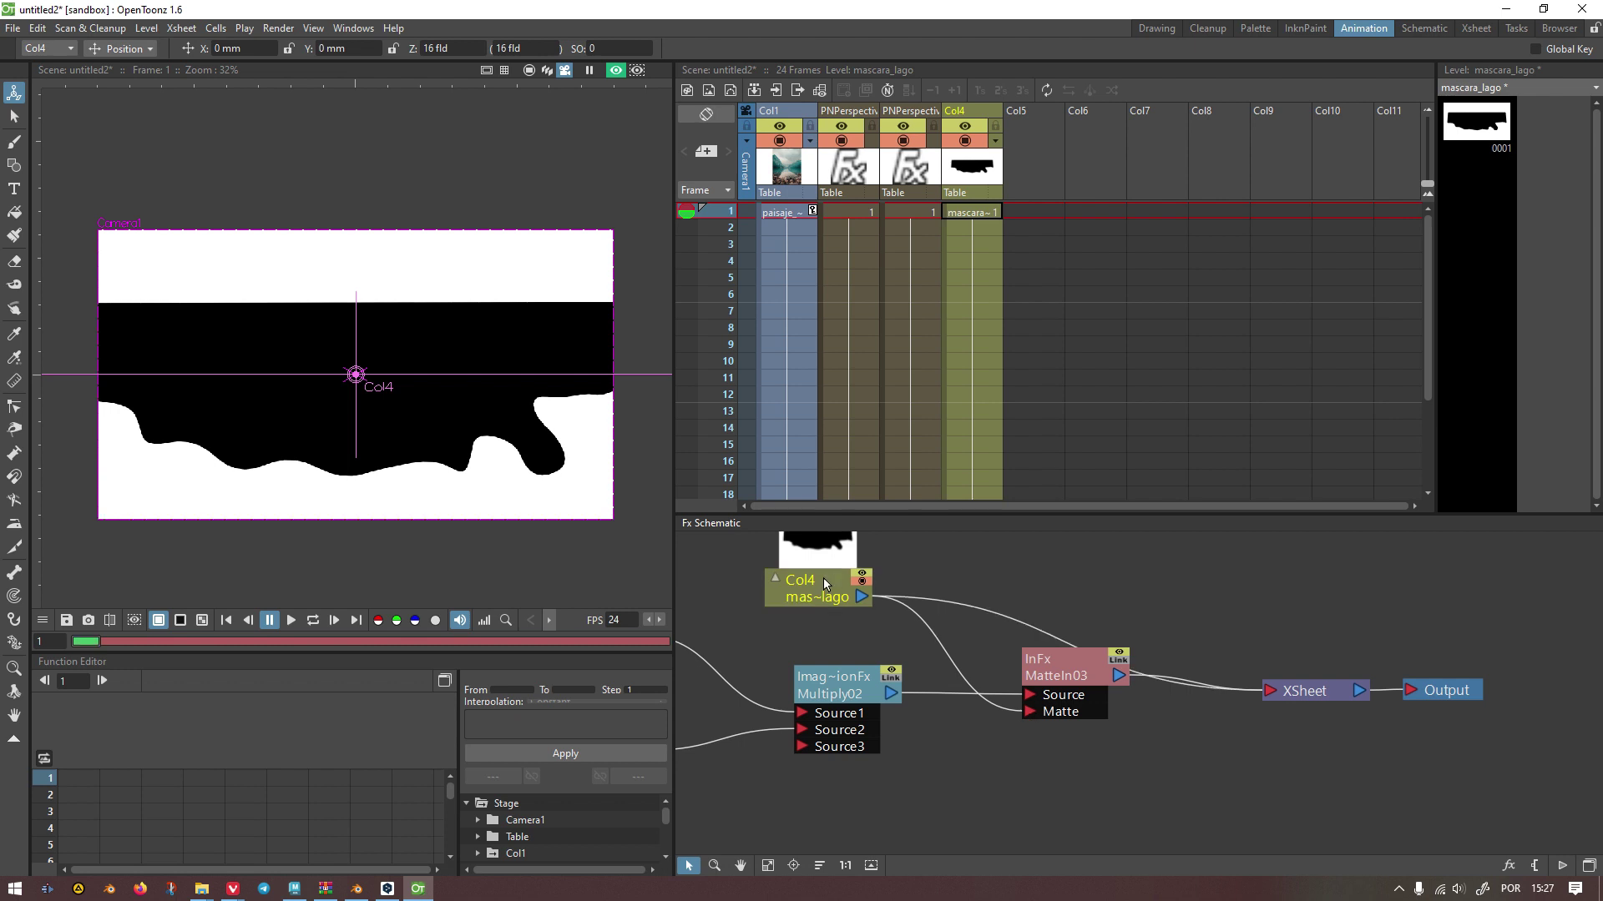
{"action": "key", "text": "Delete"}
Step: Arrange the Col4 mask node below the Multiply node so both feed clearly into Matte In
{"action": "left_click_drag", "start_coordinate": [814, 575], "coordinate": [842, 783]}
{"action": "left_click_drag", "start_coordinate": [828, 690], "coordinate": [828, 625]}
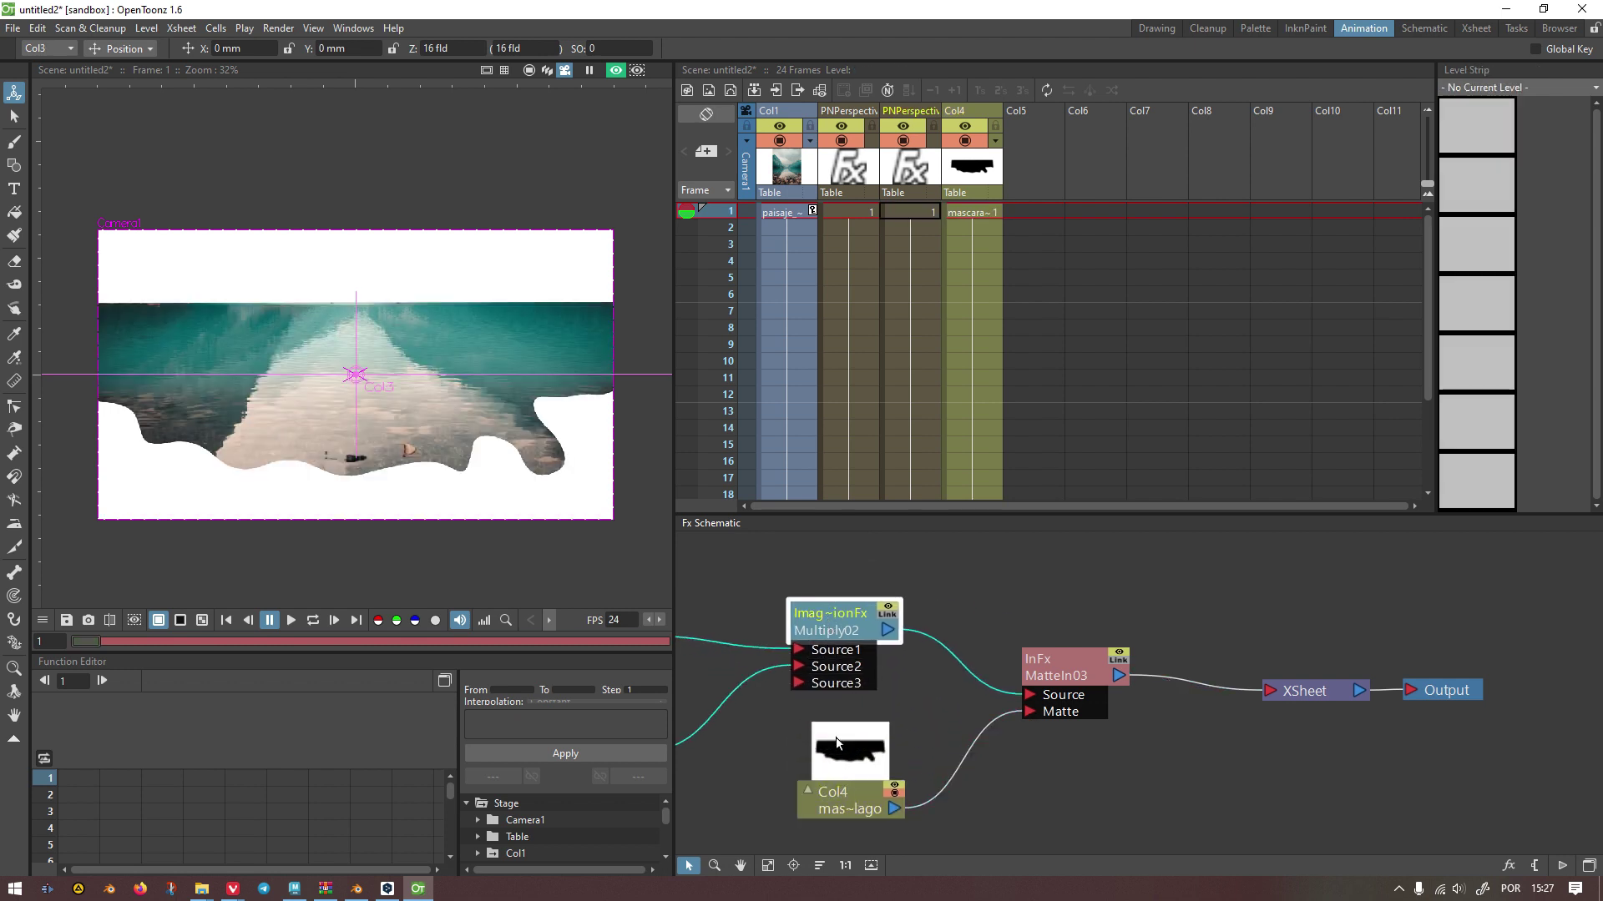
{"action": "left_click_drag", "start_coordinate": [837, 742], "coordinate": [843, 776]}
{"action": "left_click_drag", "start_coordinate": [852, 638], "coordinate": [865, 668]}
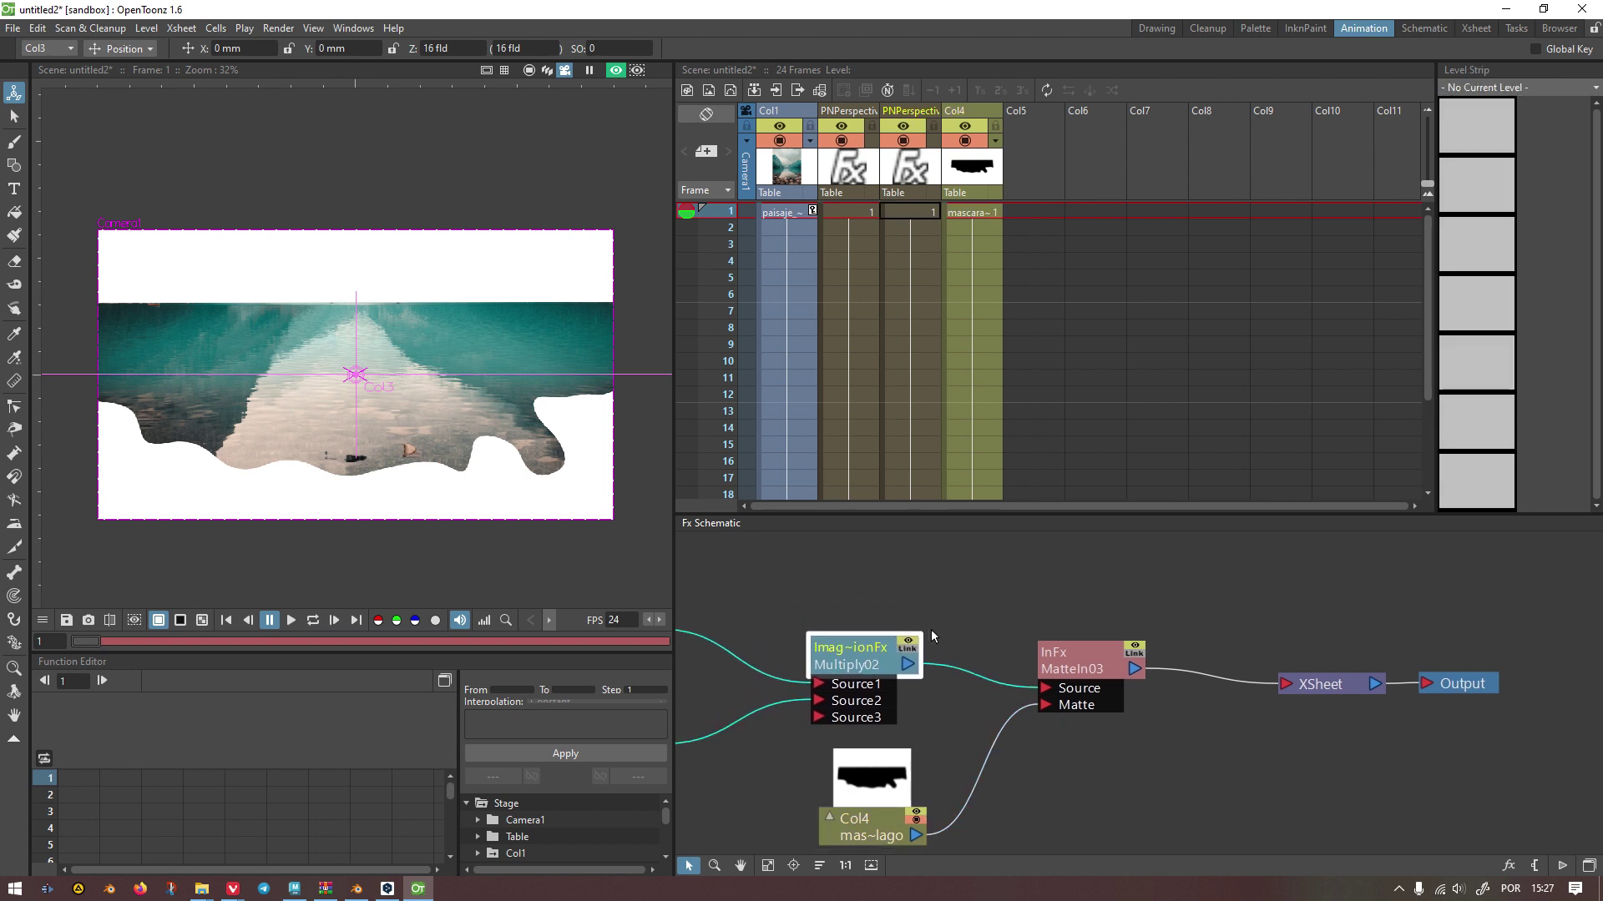
Step: Link the Col1 landscape photo's output directly to the XSheet as the unmasked background, in addition to its WarpHVIno link
{"action": "scroll", "coordinate": [898, 597], "scroll_direction": "down", "scroll_amount": 2}
{"action": "scroll", "coordinate": [140, 285], "scroll_direction": "down", "scroll_amount": 2}
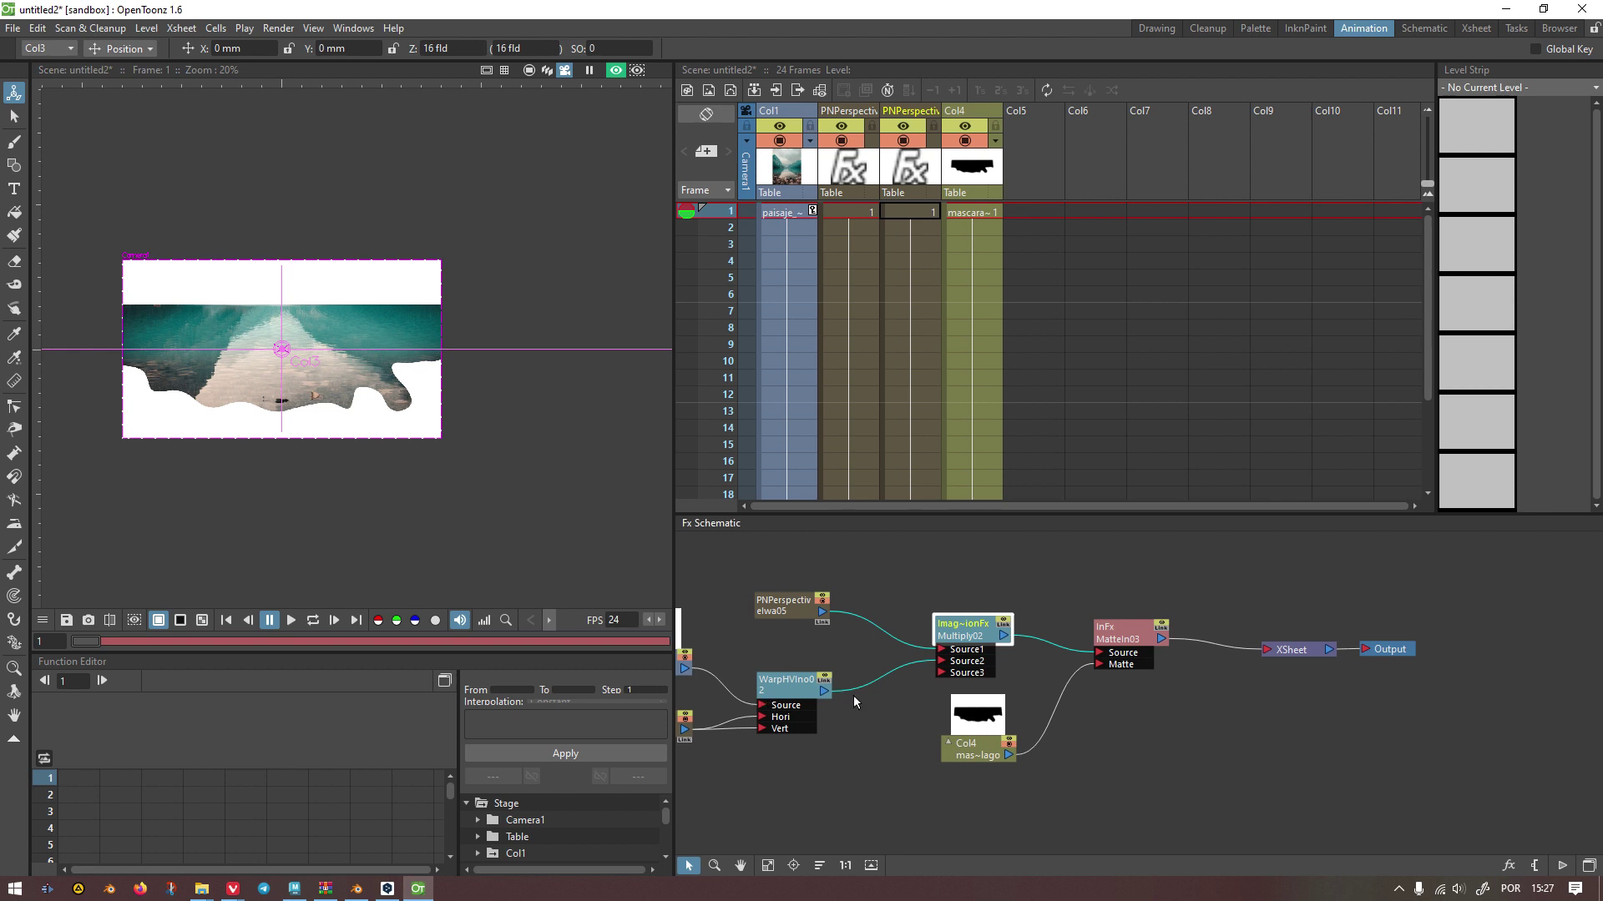
{"action": "scroll", "coordinate": [854, 693], "scroll_direction": "down", "scroll_amount": 2}
{"action": "left_click", "coordinate": [728, 656]}
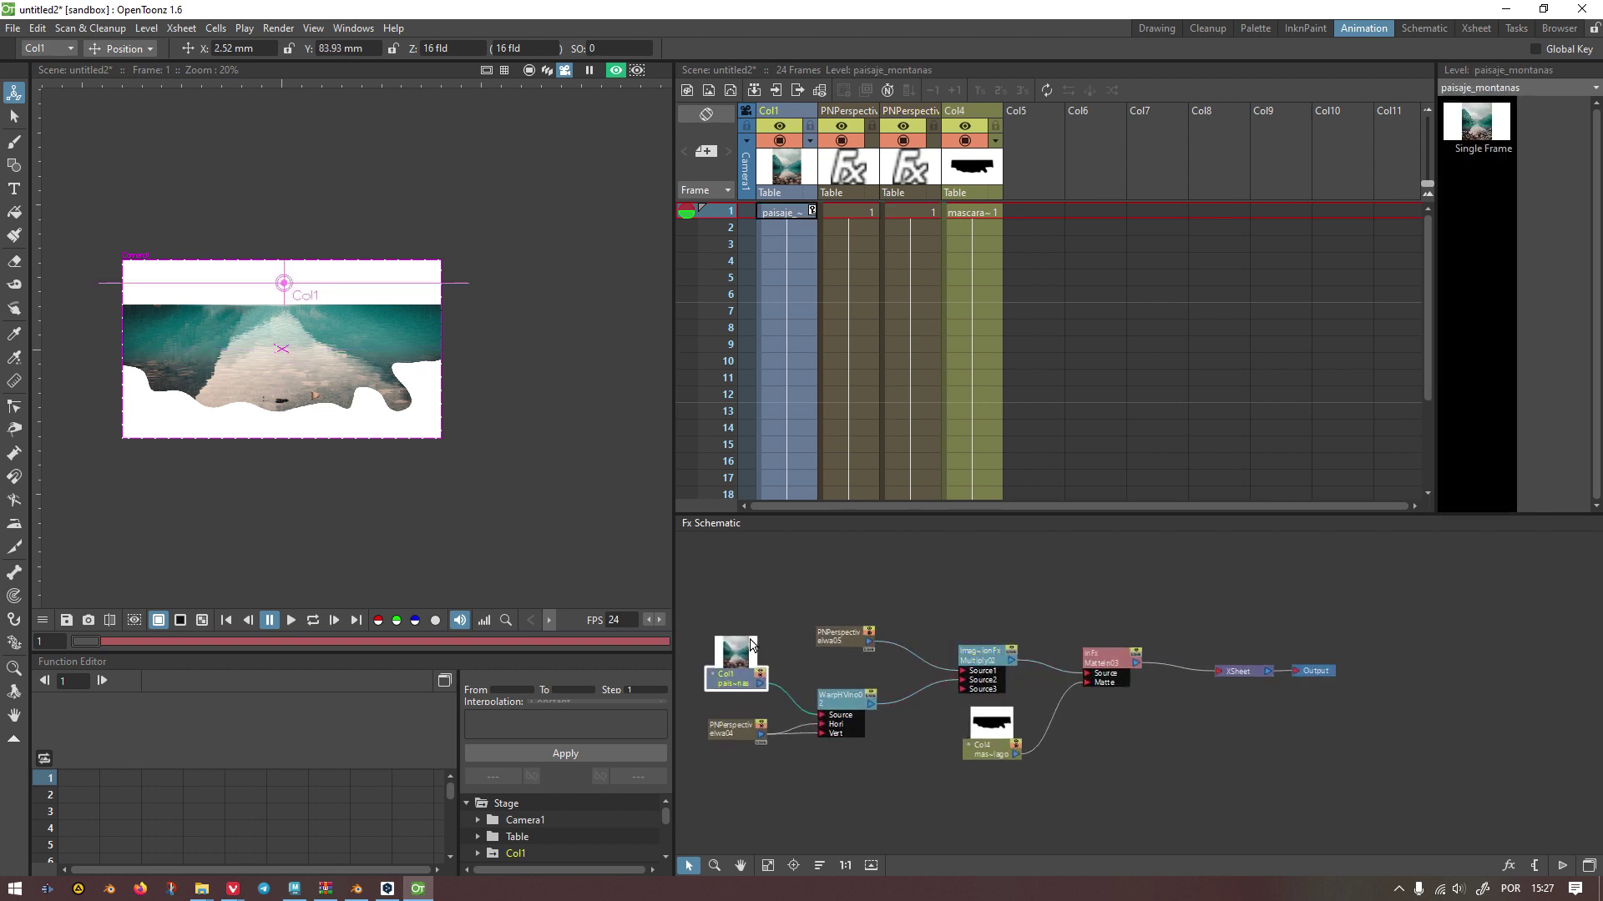
{"action": "scroll", "coordinate": [723, 632], "scroll_direction": "up", "scroll_amount": 2}
{"action": "scroll", "coordinate": [718, 626], "scroll_direction": "up", "scroll_amount": 3}
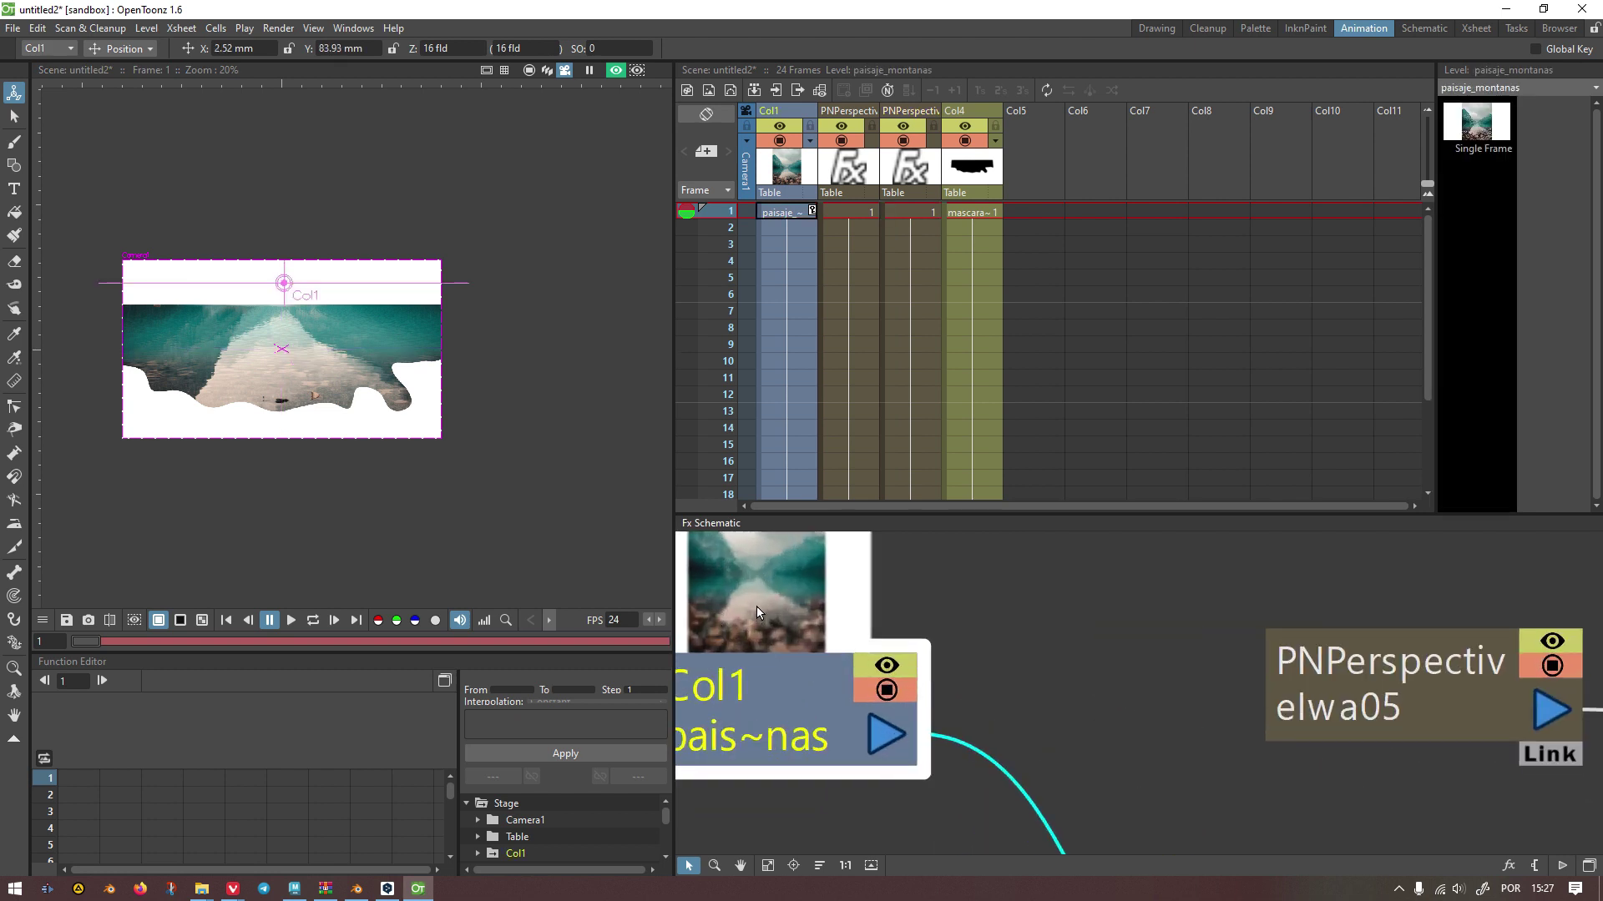
{"action": "scroll", "coordinate": [768, 635], "scroll_direction": "down", "scroll_amount": 5}
{"action": "left_click_drag", "start_coordinate": [829, 664], "coordinate": [774, 636]}
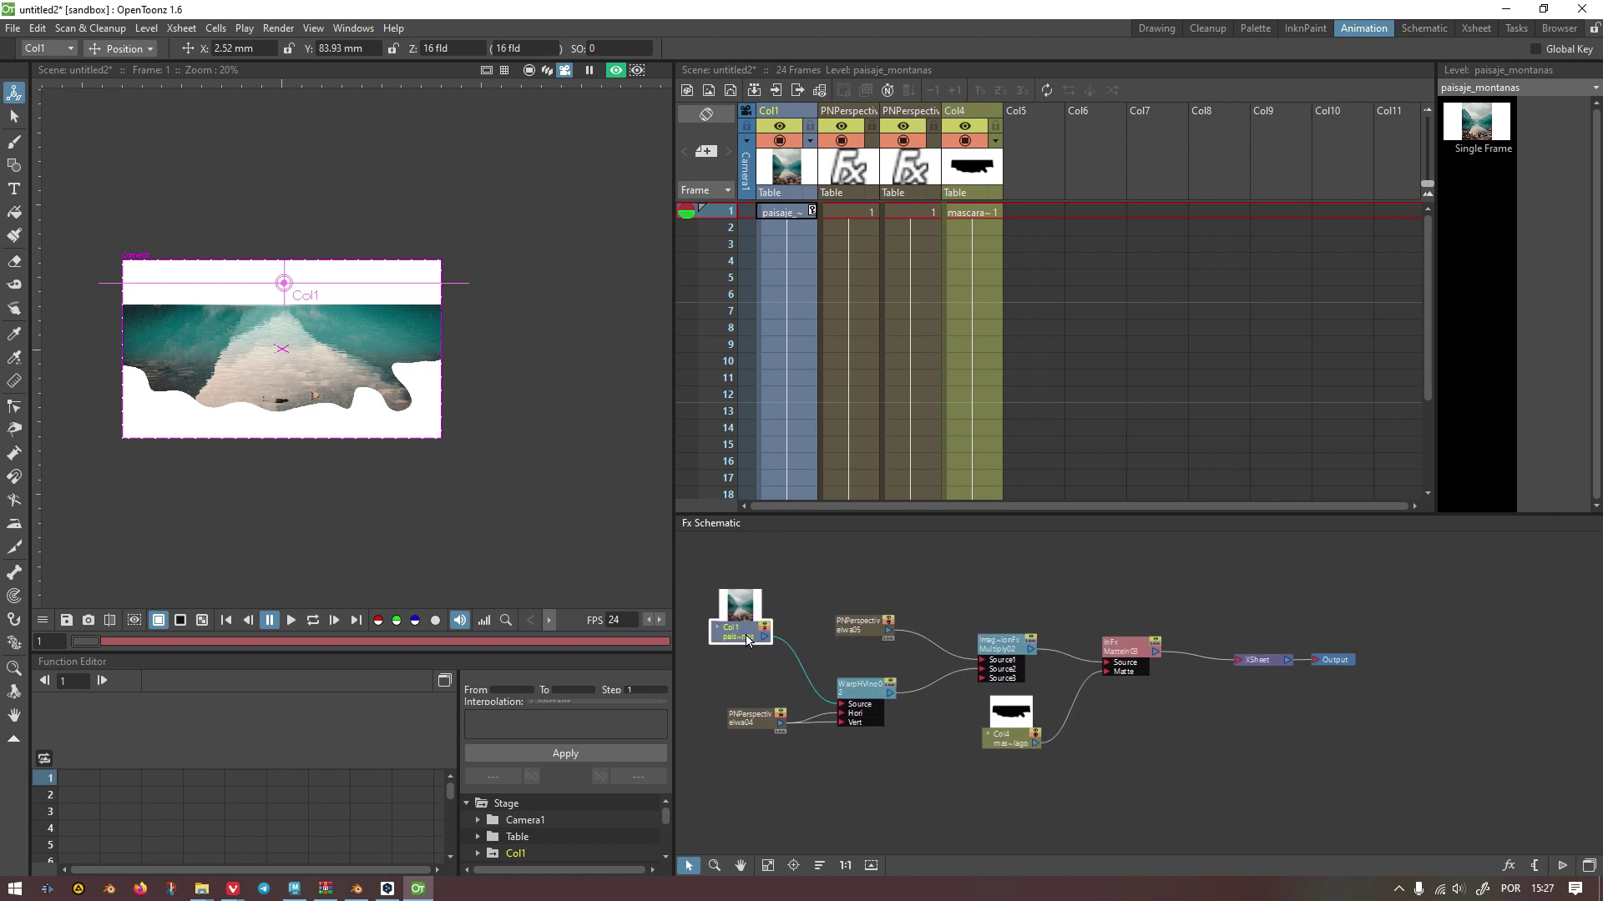
{"action": "left_click_drag", "start_coordinate": [816, 704], "coordinate": [1241, 659]}
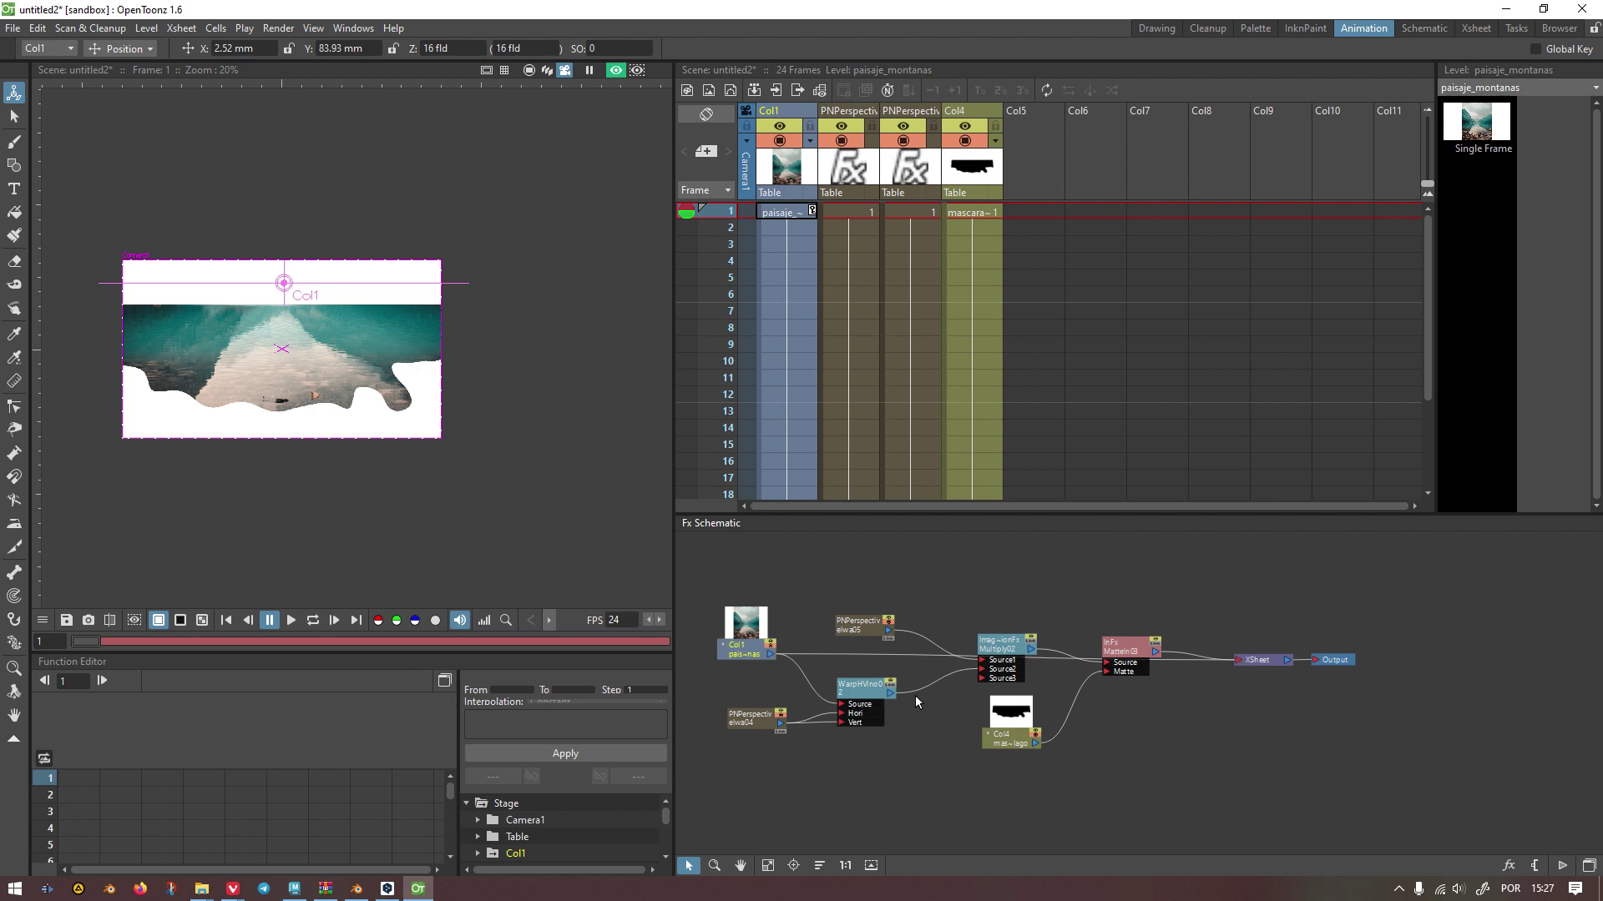
Step: Rearrange the Matte In, Multiply, Perspective, WarpHVIno and Col4 nodes so the effect branch sits above the direct link from Col1 to the XSheet
{"action": "left_click_drag", "start_coordinate": [740, 642], "coordinate": [759, 648]}
{"action": "left_click_drag", "start_coordinate": [1129, 634], "coordinate": [1133, 594]}
{"action": "left_click_drag", "start_coordinate": [1004, 643], "coordinate": [1005, 603]}
{"action": "left_click_drag", "start_coordinate": [862, 626], "coordinate": [860, 603]}
{"action": "left_click_drag", "start_coordinate": [860, 686], "coordinate": [864, 569]}
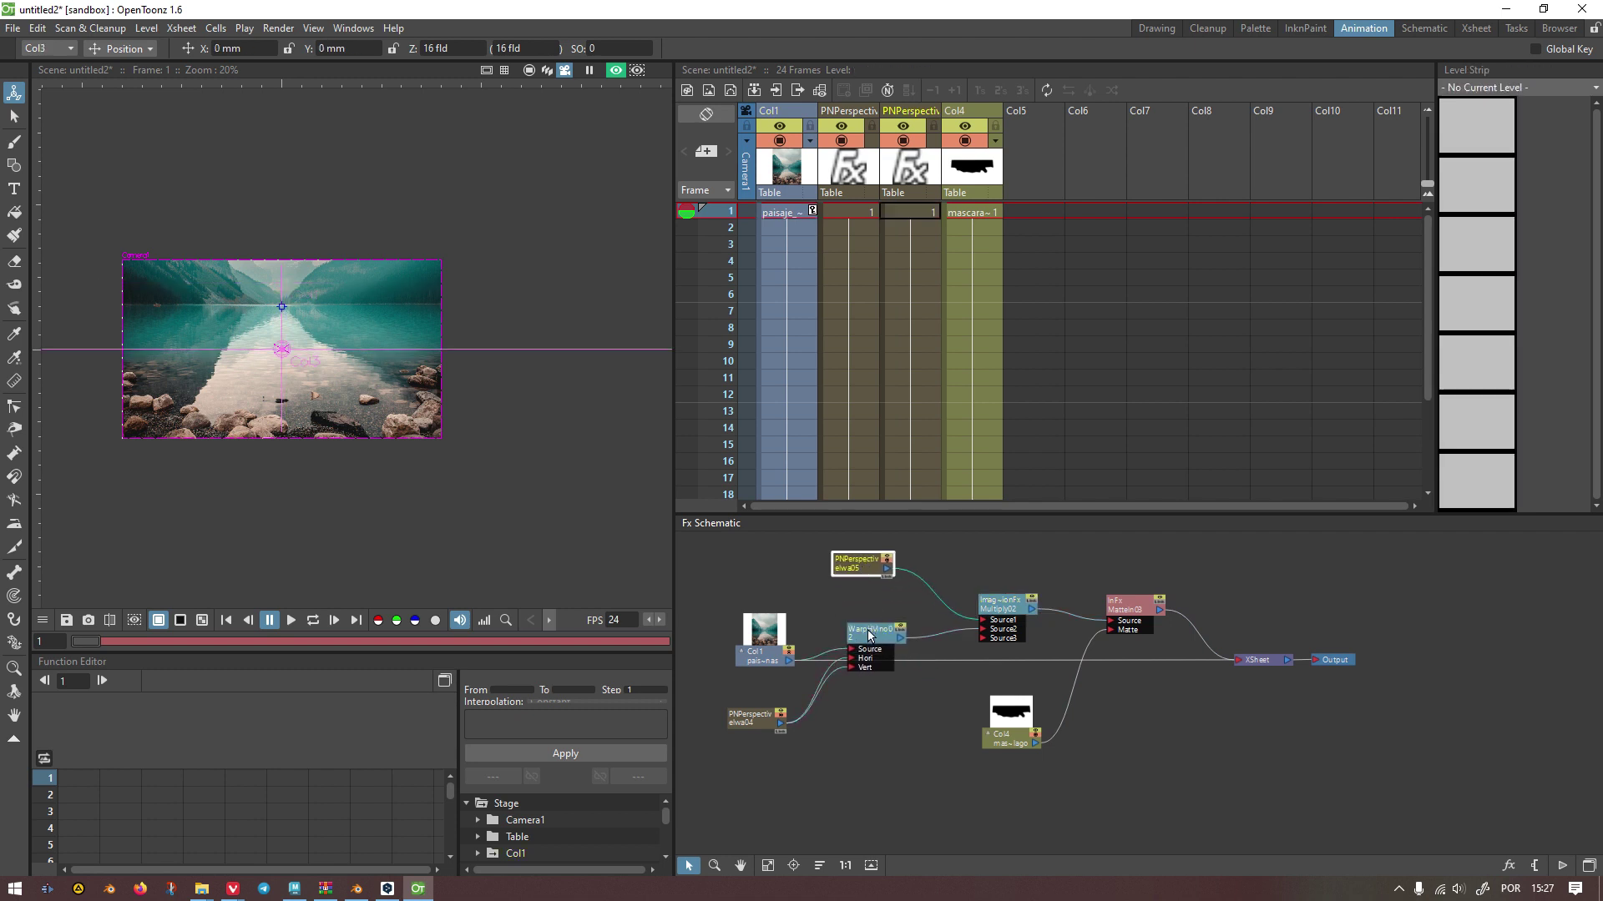
{"action": "left_click_drag", "start_coordinate": [869, 636], "coordinate": [858, 607]}
{"action": "left_click_drag", "start_coordinate": [1004, 603], "coordinate": [999, 571]}
{"action": "left_click_drag", "start_coordinate": [780, 649], "coordinate": [758, 644]}
{"action": "left_click_drag", "start_coordinate": [757, 724], "coordinate": [751, 706]}
{"action": "left_click_drag", "start_coordinate": [995, 709], "coordinate": [993, 557]}
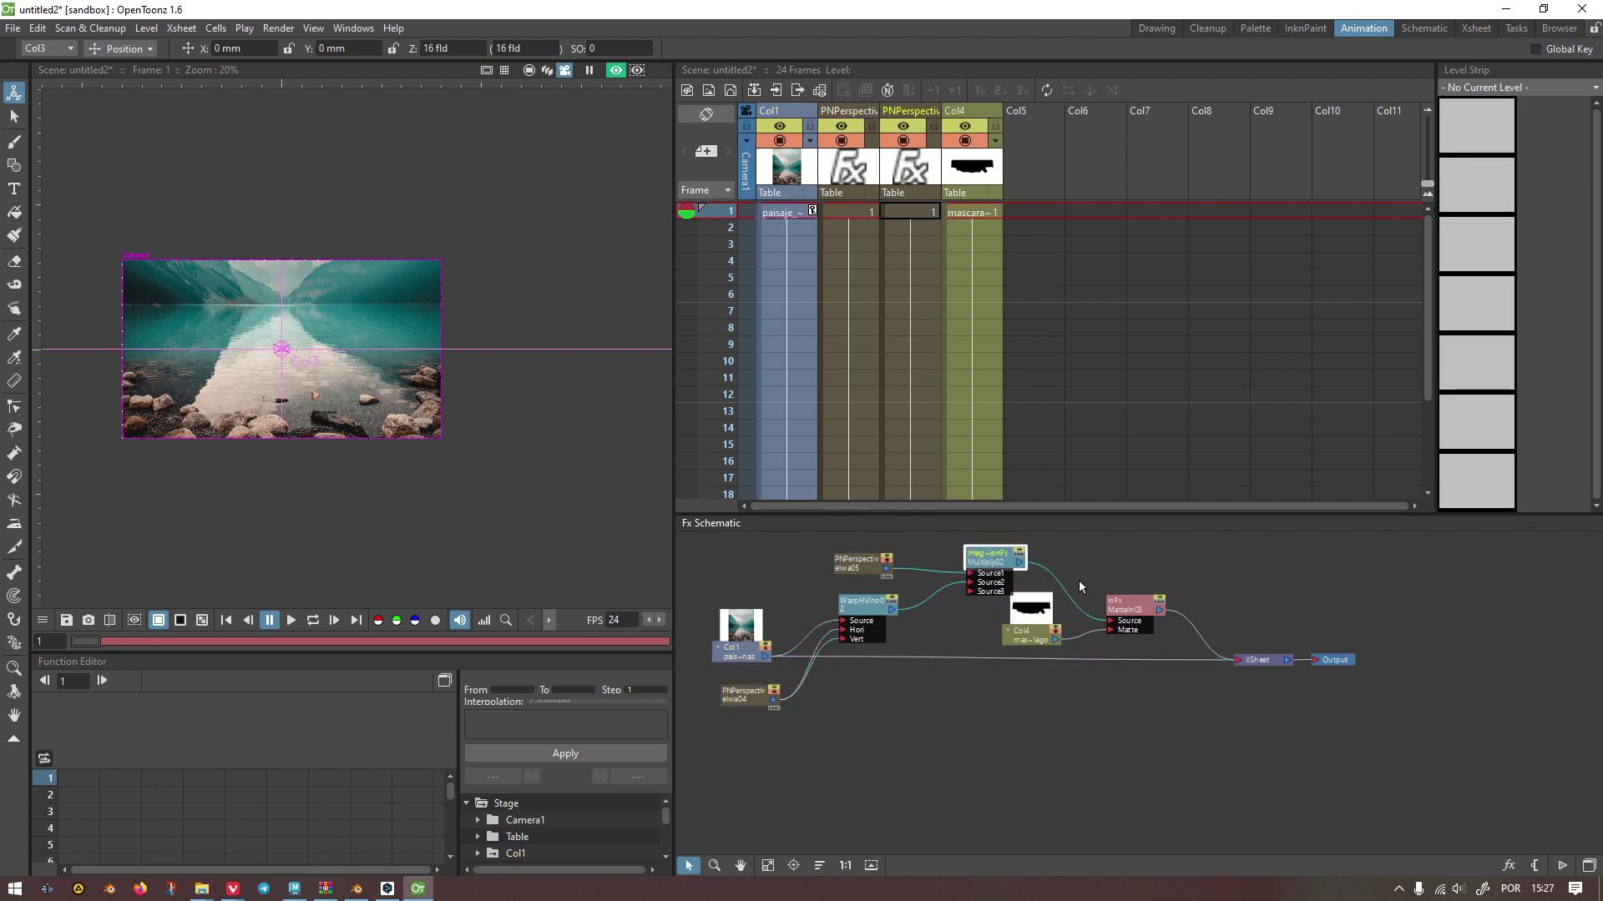
Step: Nudge the Matte In node upward and the Multiply node away from it to clear space in the effect branch
{"action": "left_click_drag", "start_coordinate": [1140, 616], "coordinate": [1136, 590]}
{"action": "left_click_drag", "start_coordinate": [998, 557], "coordinate": [974, 557]}
{"action": "scroll", "coordinate": [842, 570], "scroll_direction": "up", "scroll_amount": 3}
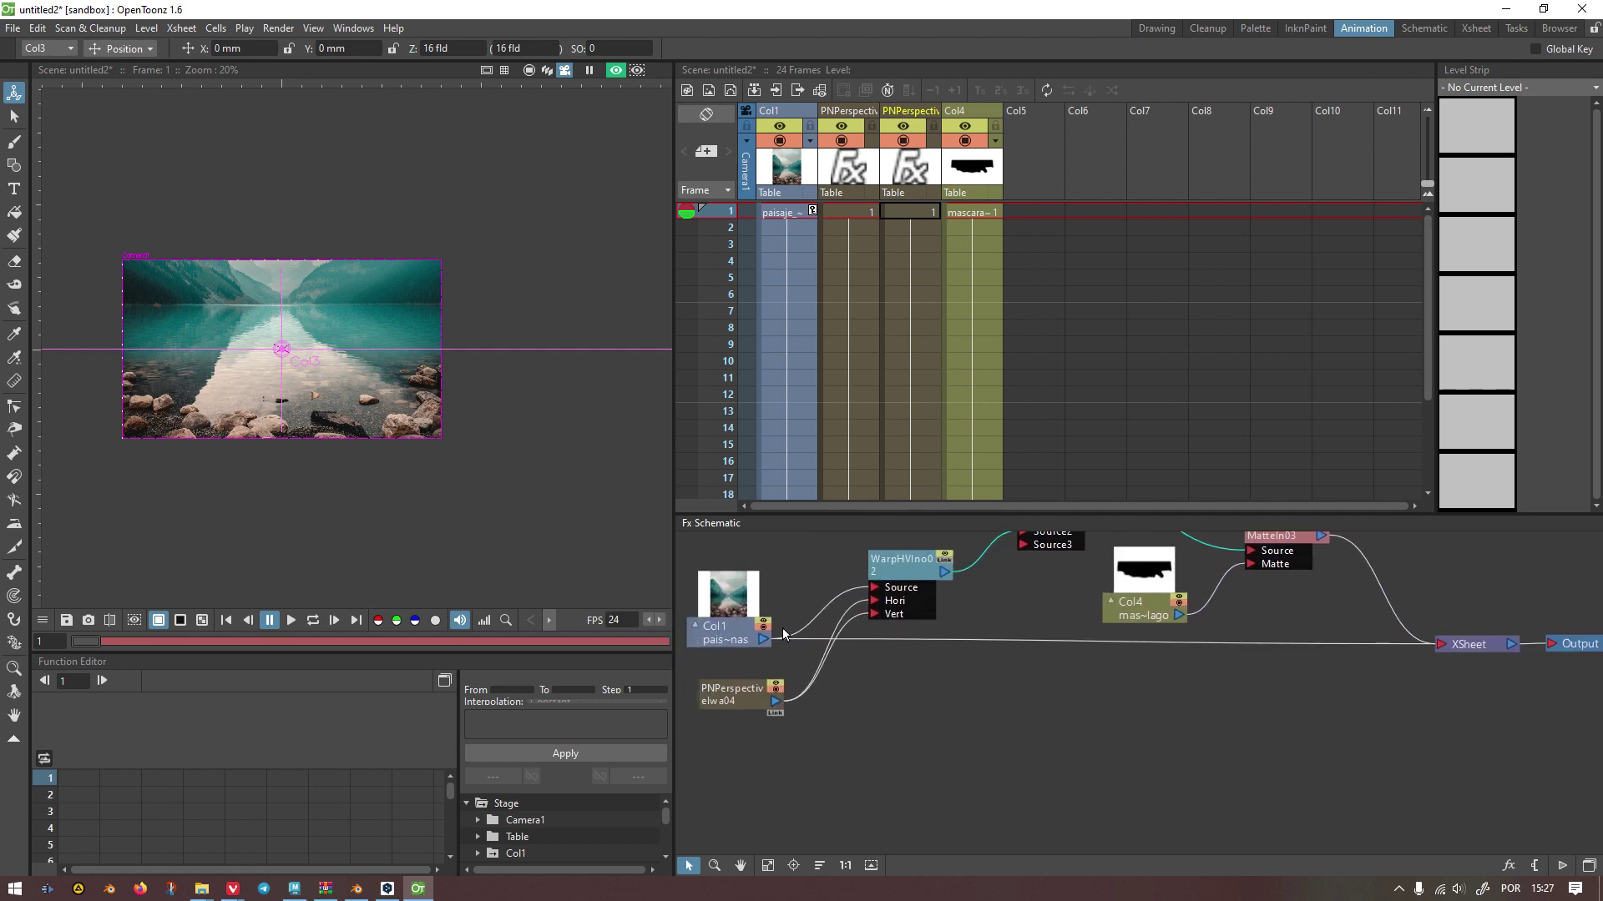
Step: Examine the direct link from the Col1 photo to the XSheet and the masked effect branch passing through Matte In
{"action": "left_click", "coordinate": [749, 601]}
{"action": "scroll", "coordinate": [1152, 675], "scroll_direction": "right", "scroll_amount": 5}
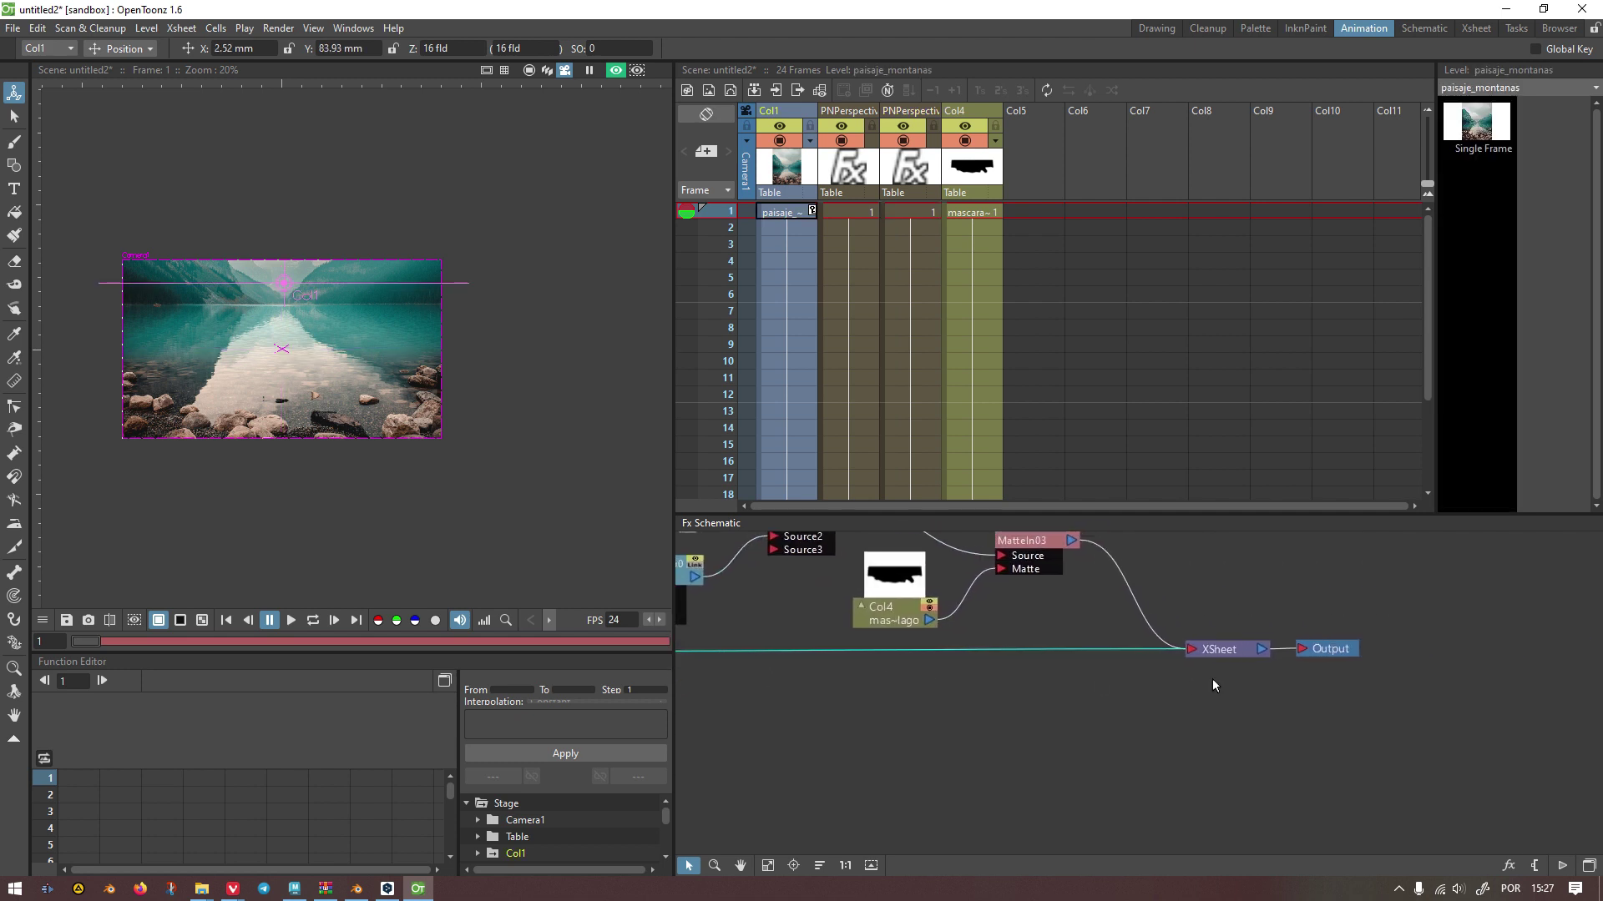
{"action": "left_click_drag", "start_coordinate": [1124, 665], "coordinate": [1318, 703]}
{"action": "scroll", "coordinate": [815, 644], "scroll_direction": "left", "scroll_amount": 3}
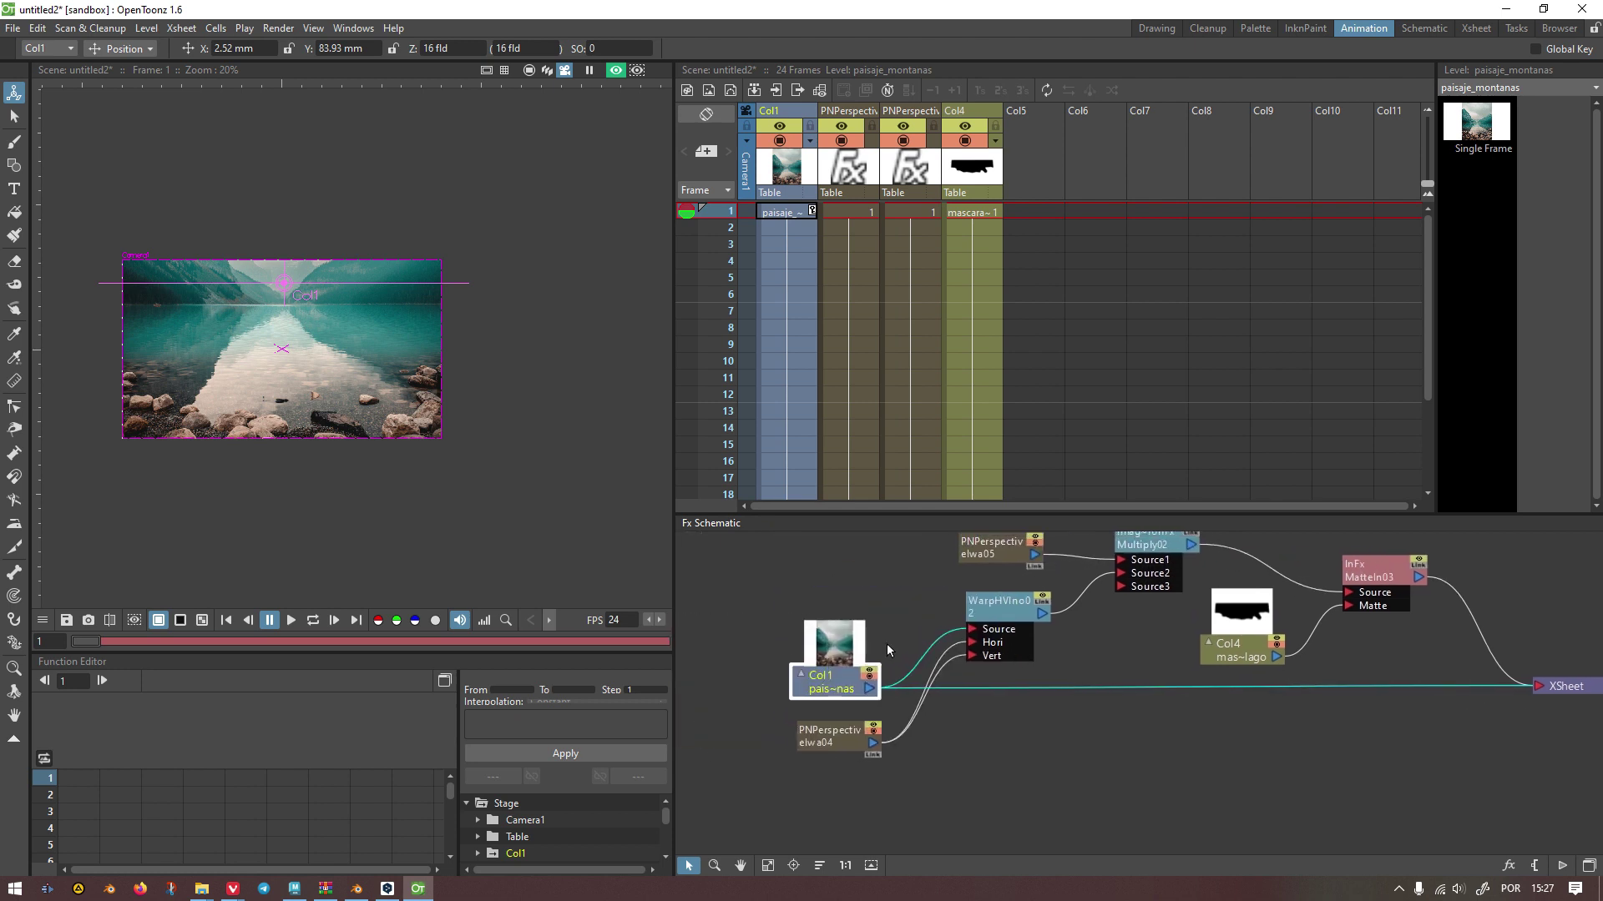
{"action": "left_click_drag", "start_coordinate": [904, 648], "coordinate": [804, 650]}
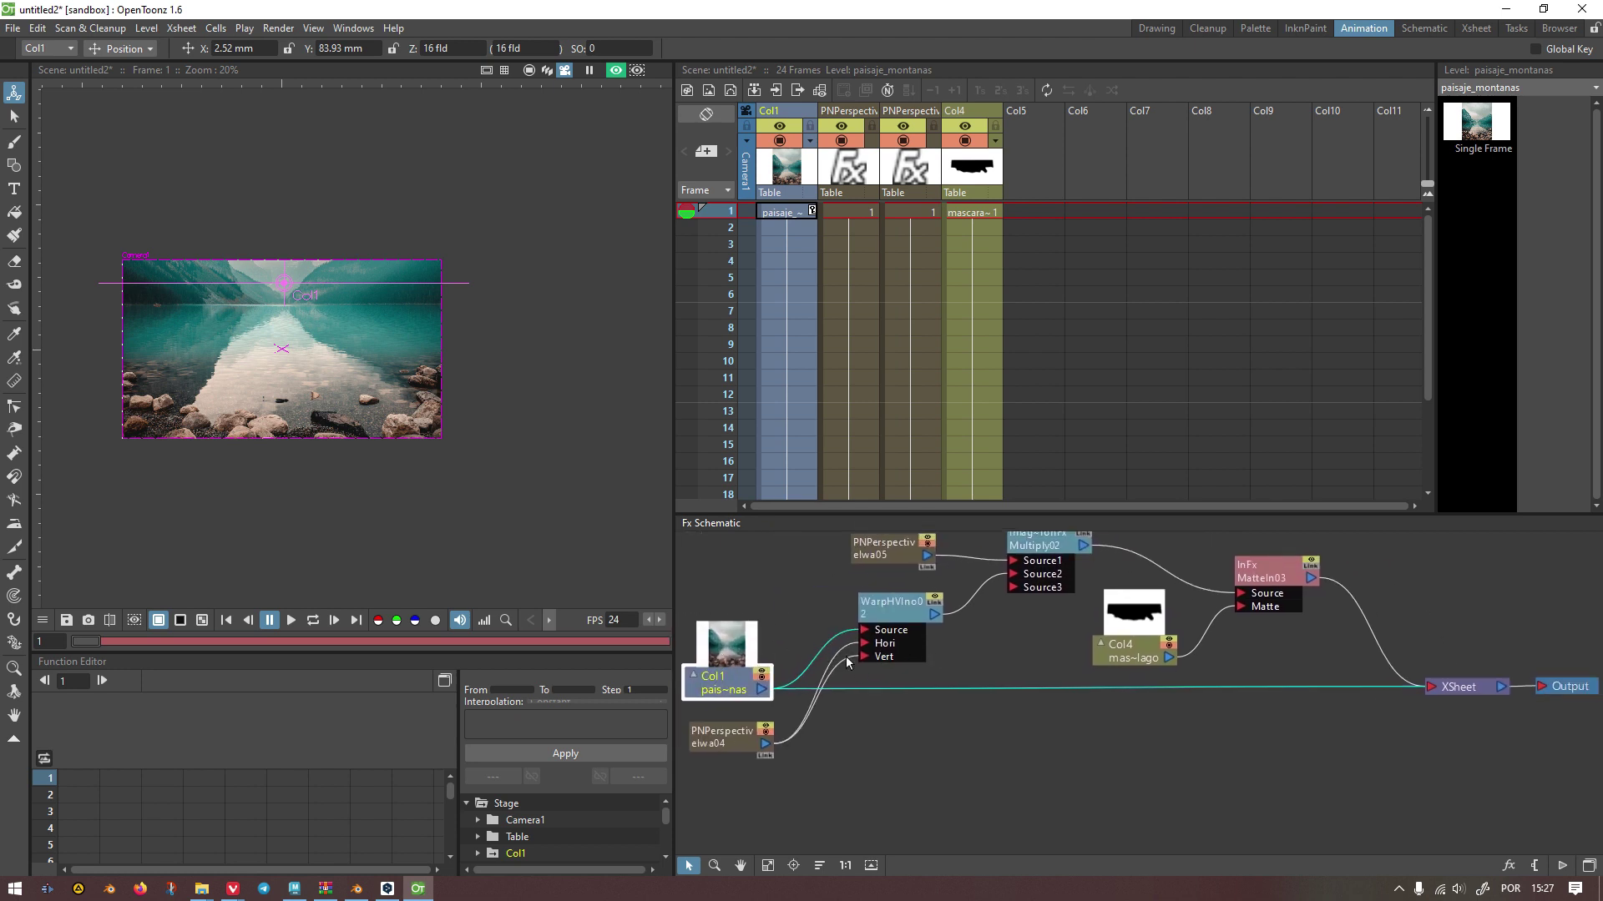
{"action": "left_click_drag", "start_coordinate": [904, 583], "coordinate": [788, 649]}
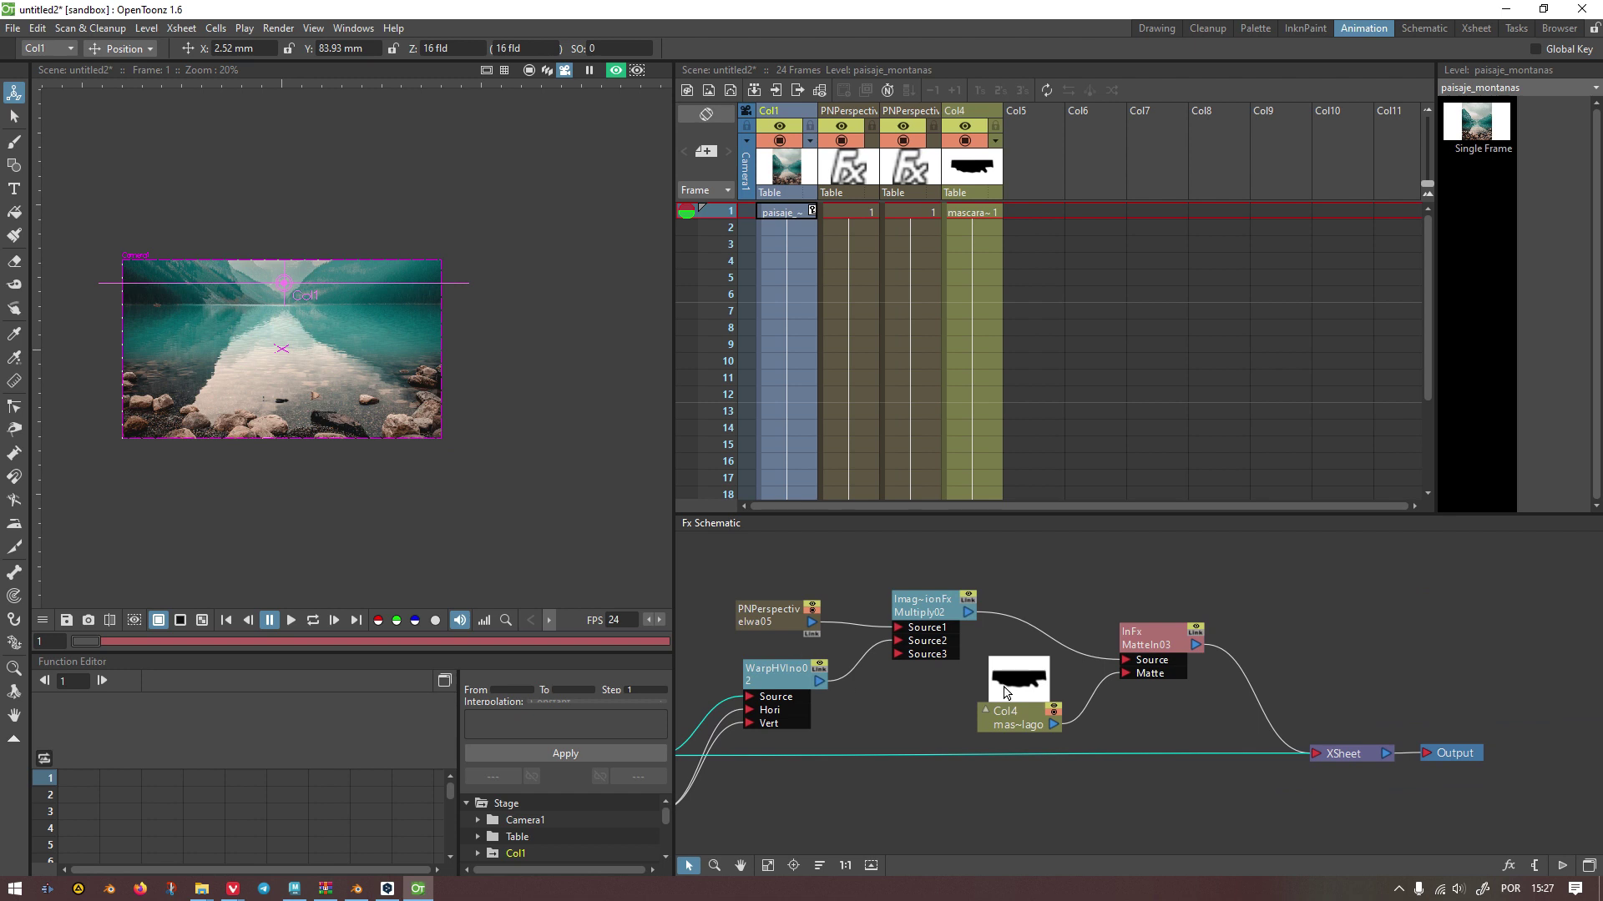
{"action": "scroll", "coordinate": [950, 626], "scroll_direction": "right", "scroll_amount": 5}
{"action": "left_click", "coordinate": [965, 588]}
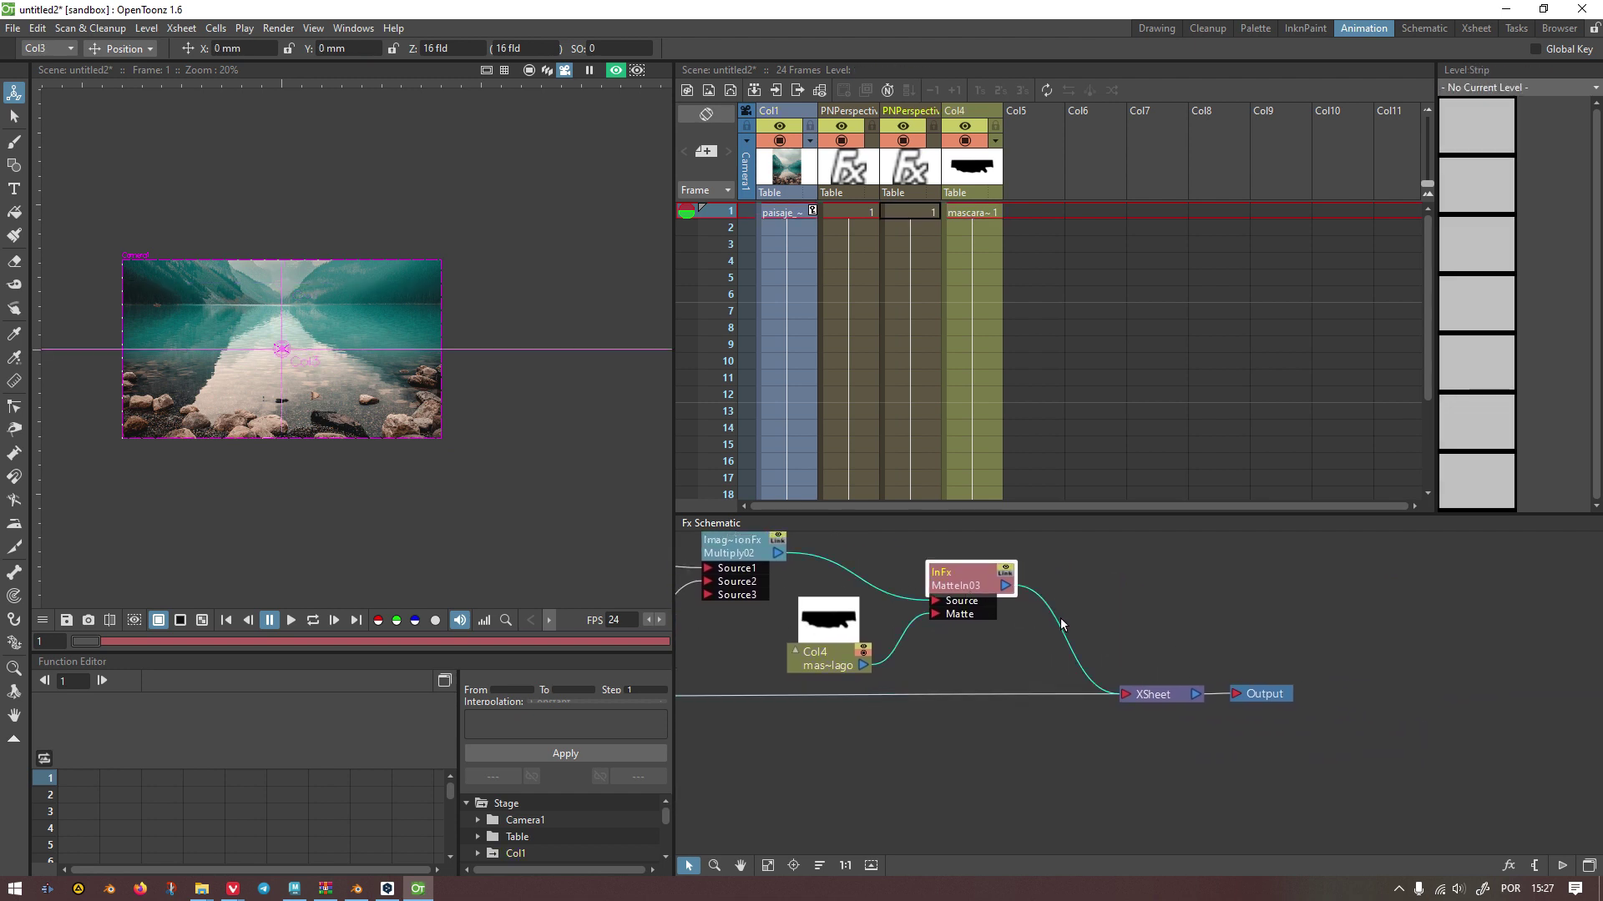
{"action": "scroll", "coordinate": [995, 644], "scroll_direction": "left", "scroll_amount": 5}
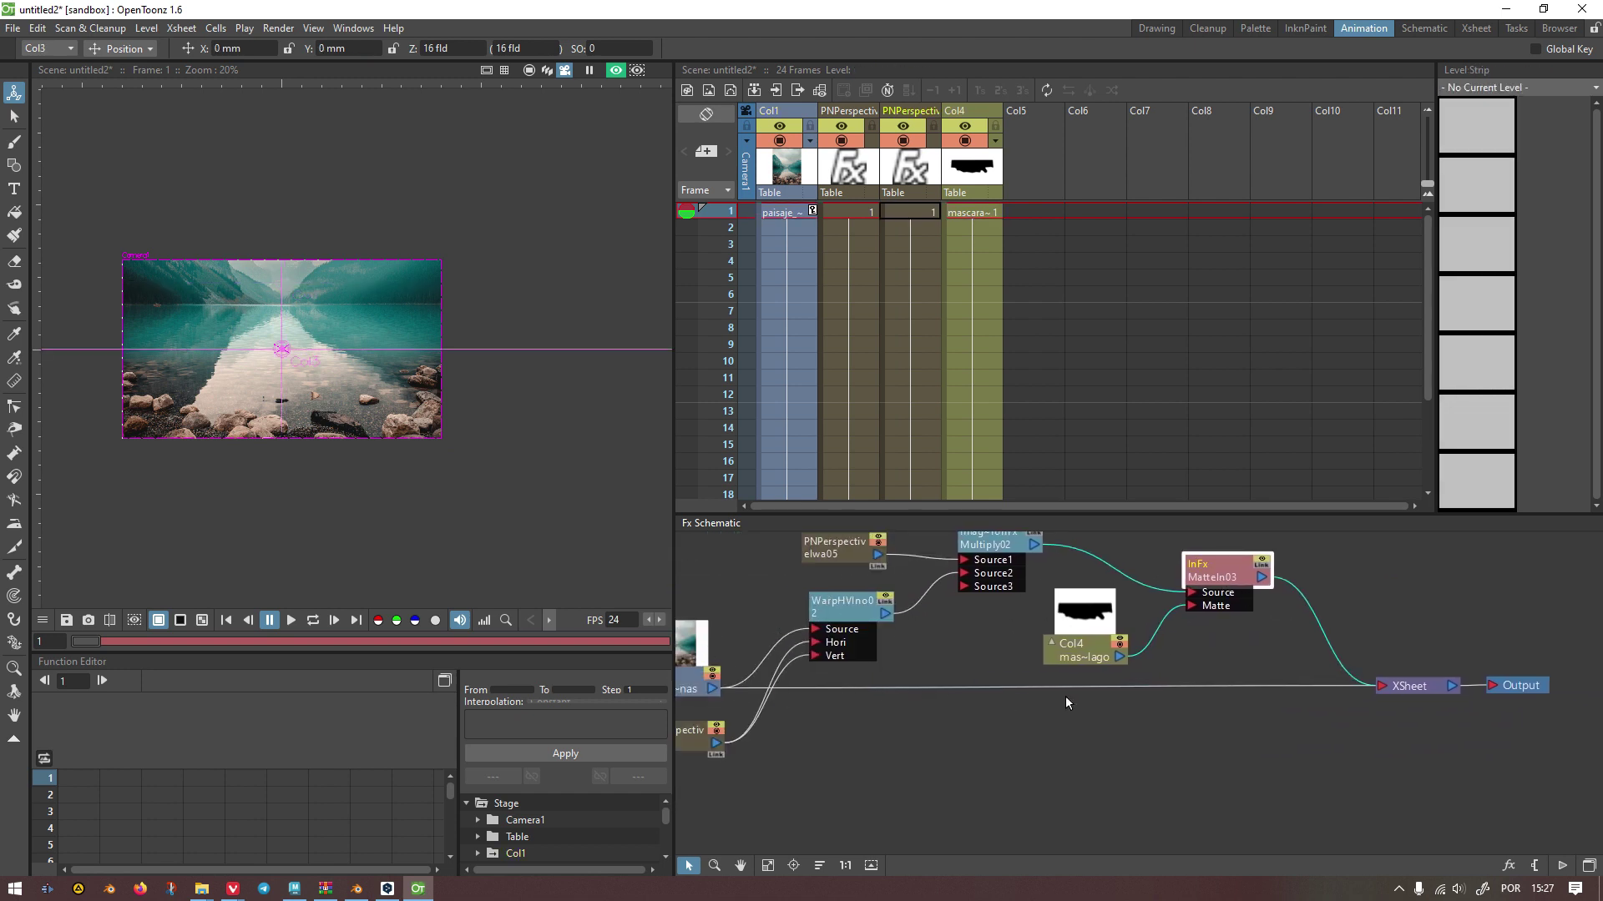
{"action": "scroll", "coordinate": [1394, 708], "scroll_direction": "right", "scroll_amount": 4}
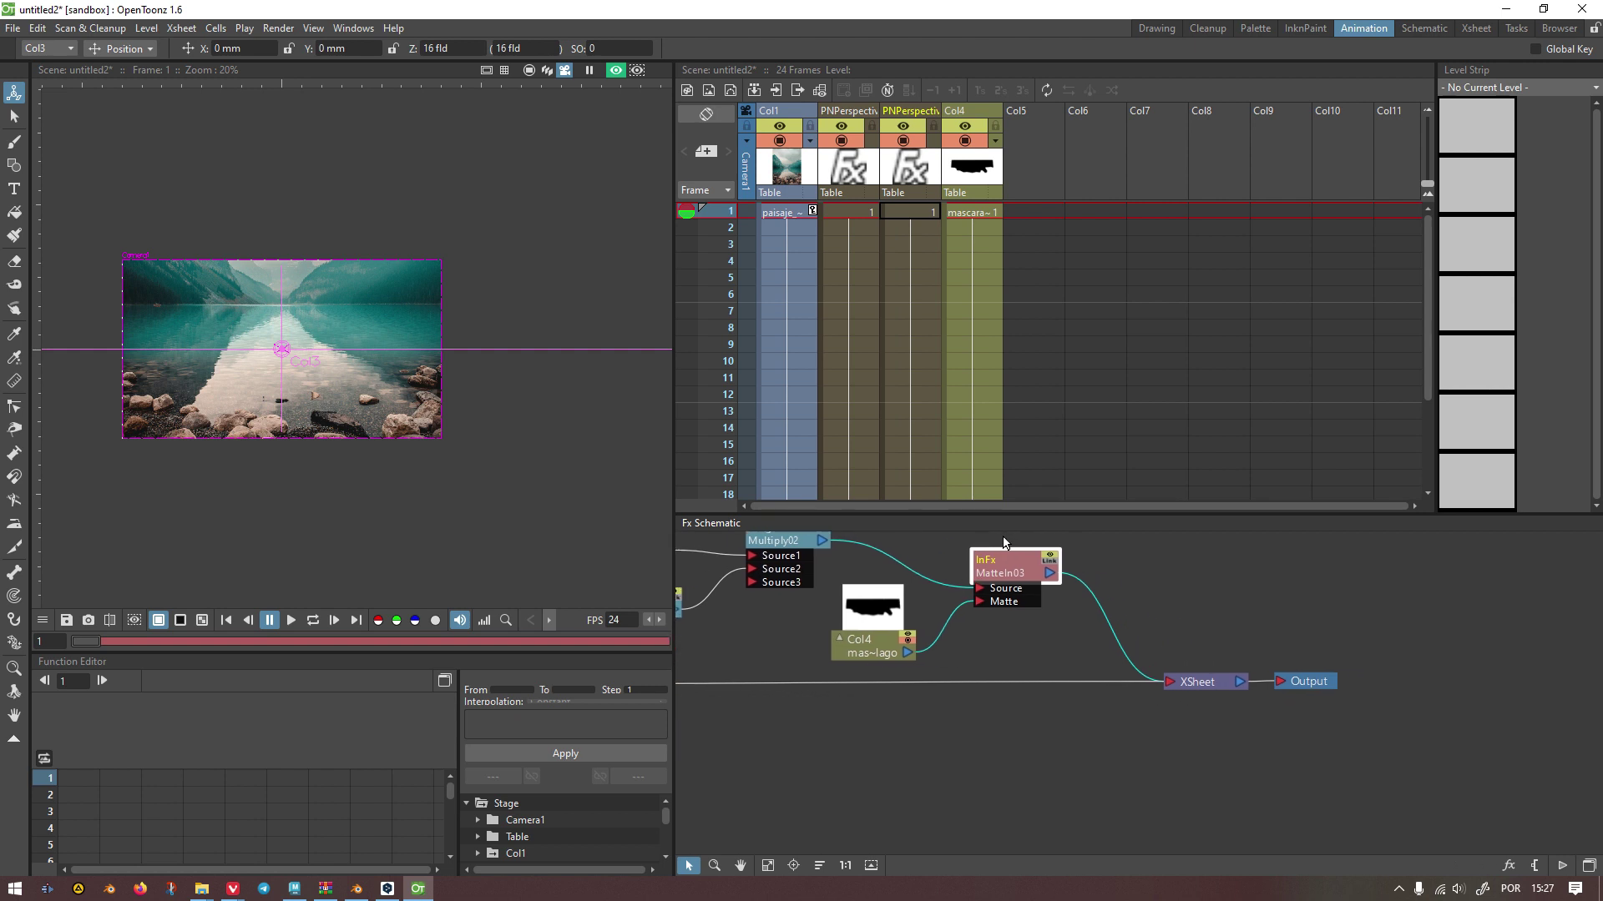
Step: Play the masked composite once and inspect the ripple's edge around the shoreline rocks
{"action": "scroll", "coordinate": [1004, 542], "scroll_direction": "up", "scroll_amount": 1}
{"action": "scroll", "coordinate": [300, 355], "scroll_direction": "up", "scroll_amount": 4}
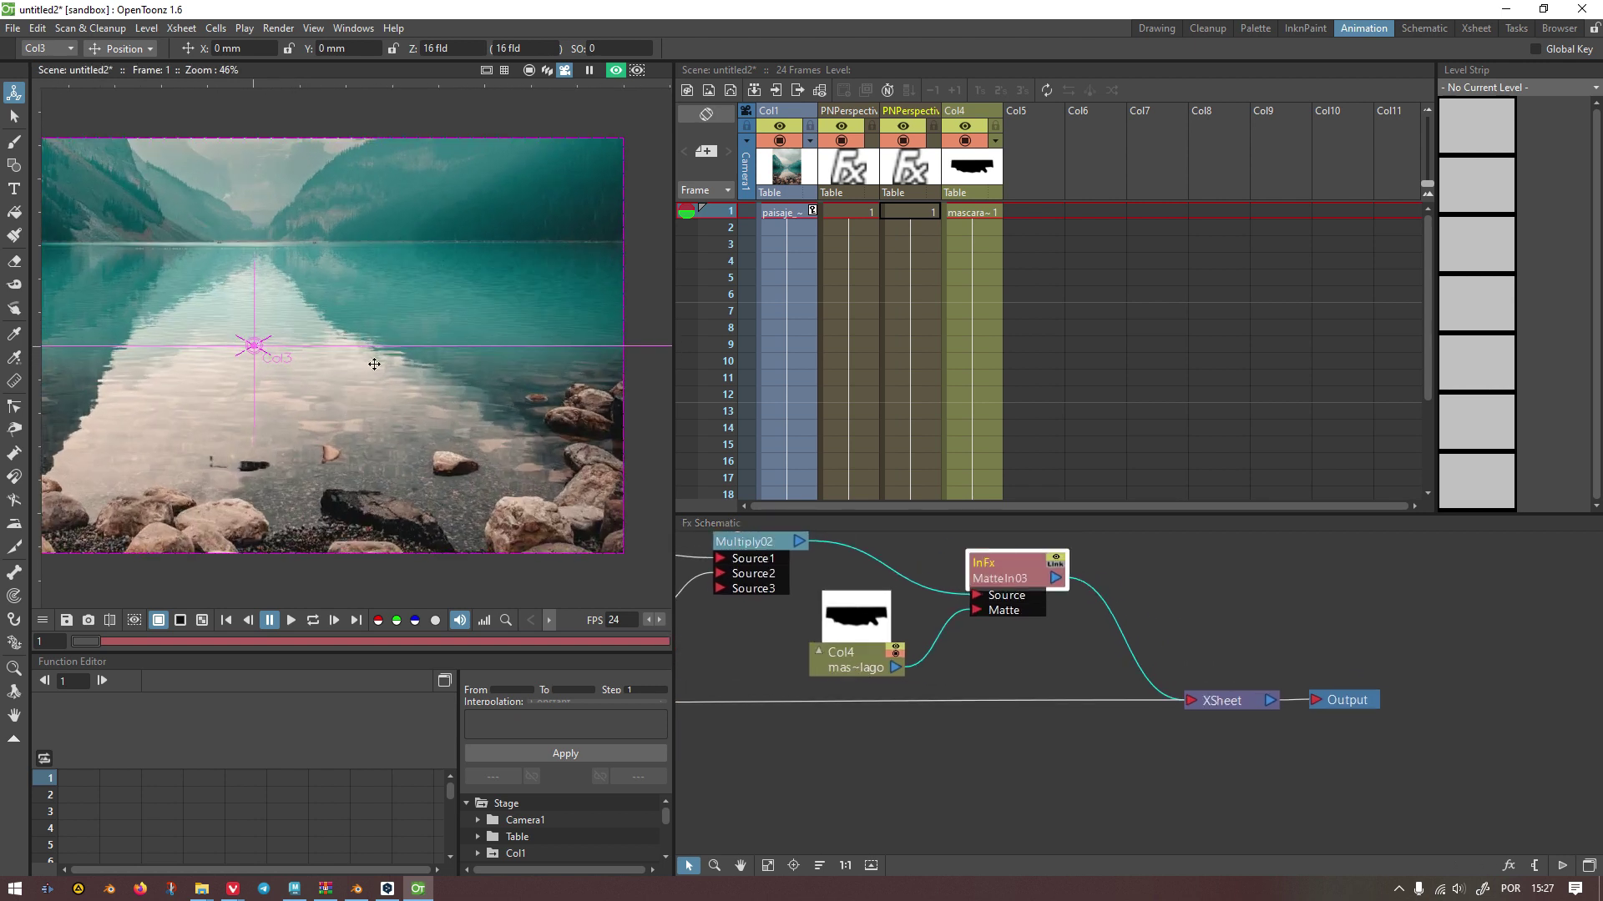
{"action": "scroll", "coordinate": [374, 363], "scroll_direction": "down", "scroll_amount": 2}
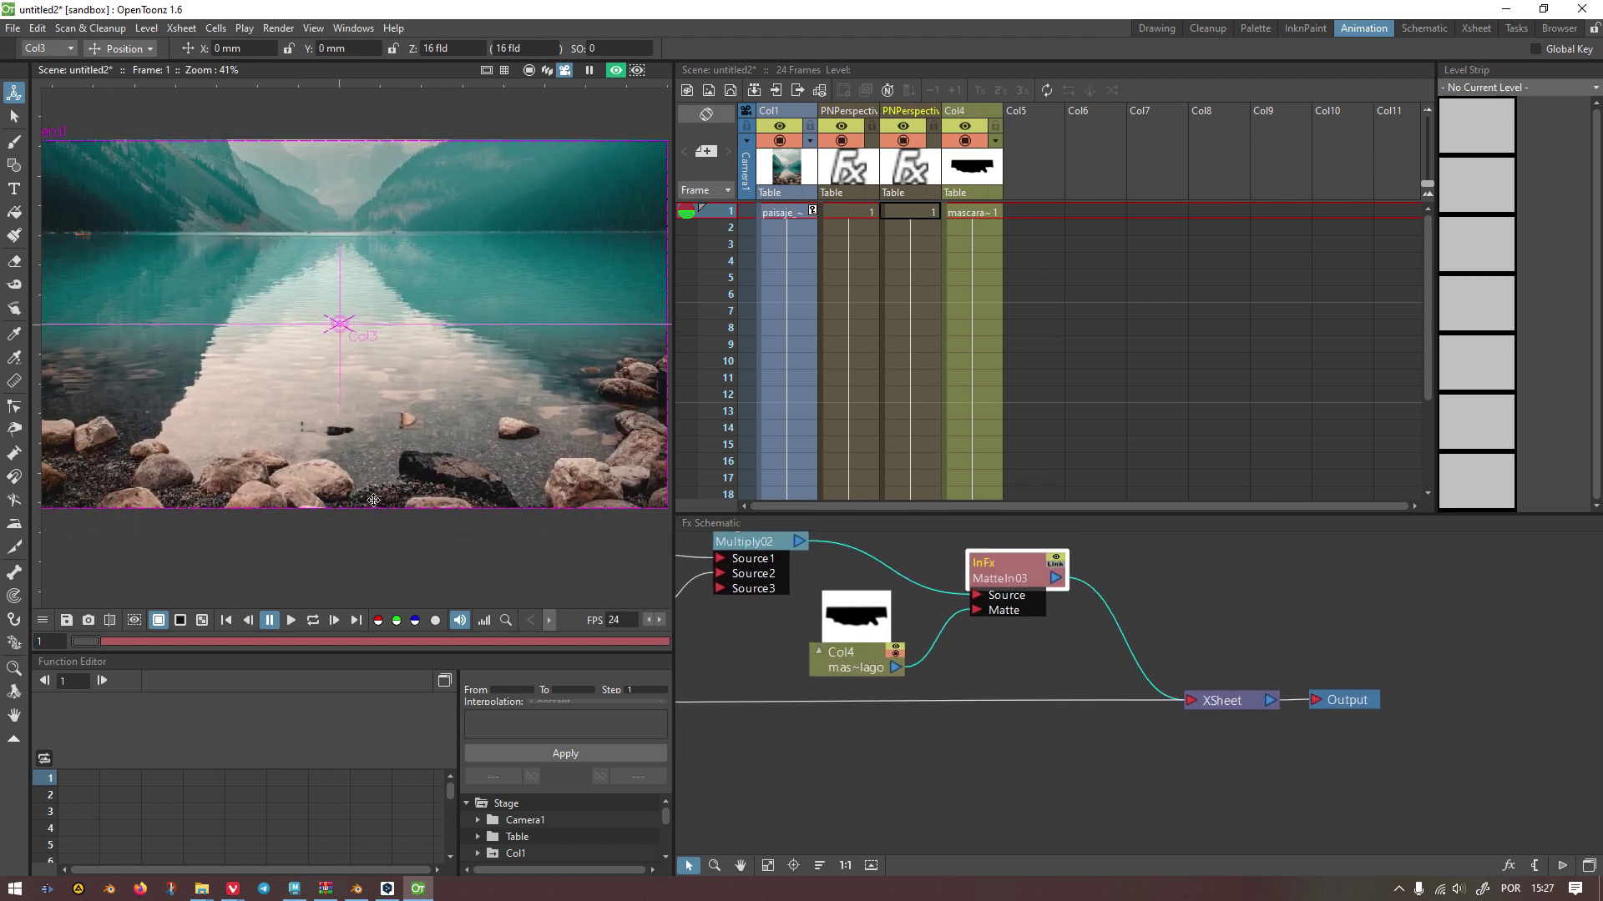
{"action": "left_click", "coordinate": [291, 619]}
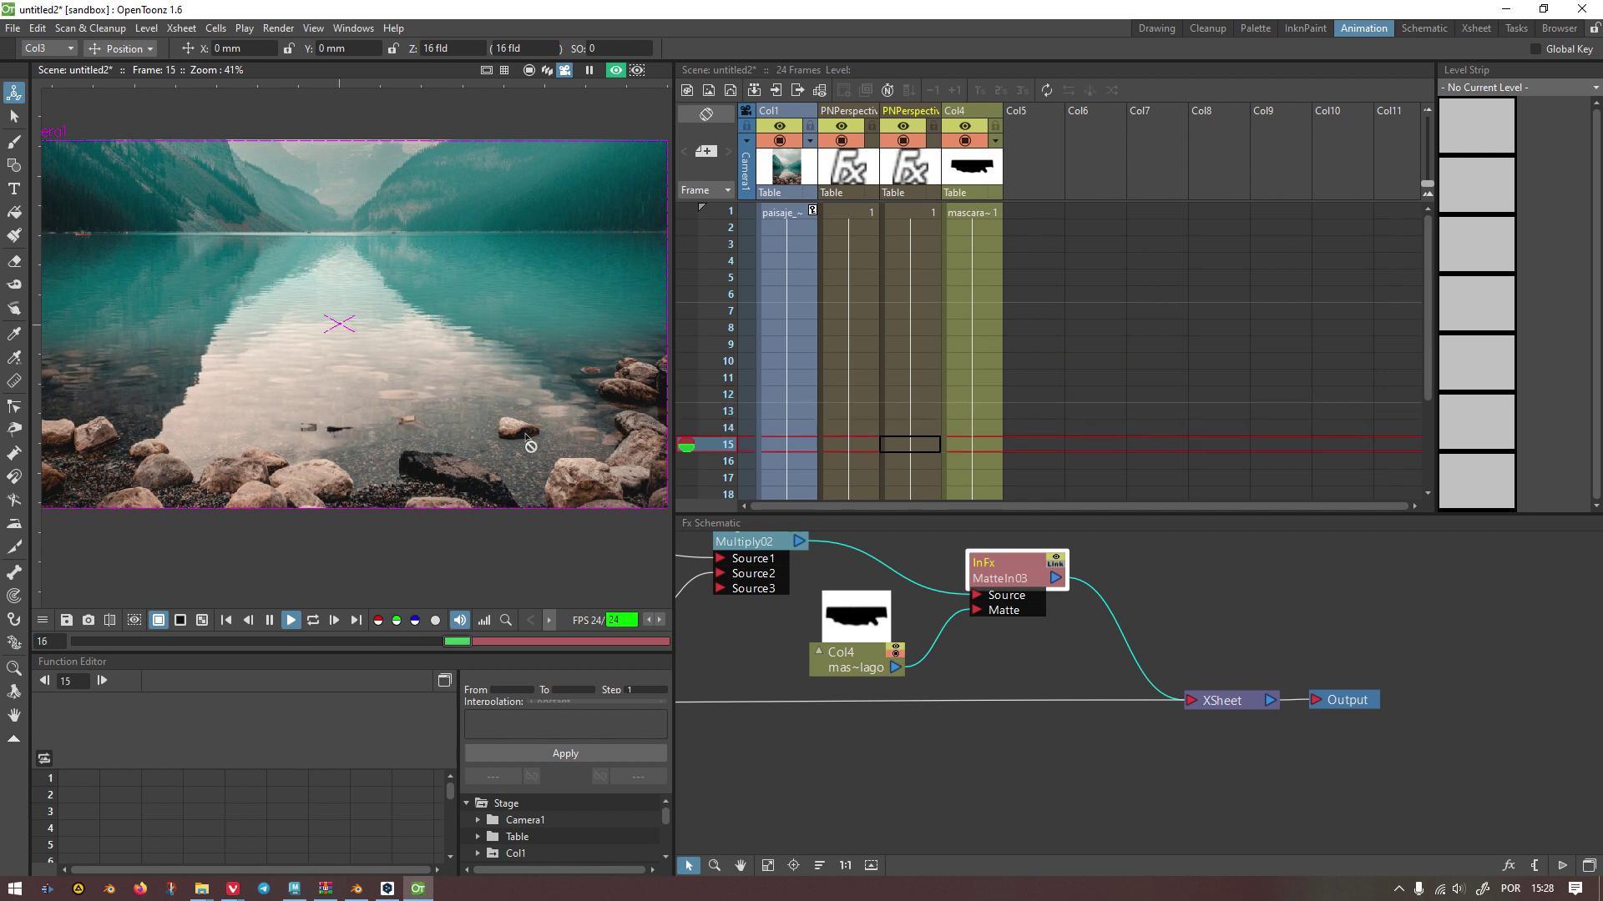
{"action": "scroll", "coordinate": [402, 458], "scroll_direction": "up", "scroll_amount": 10}
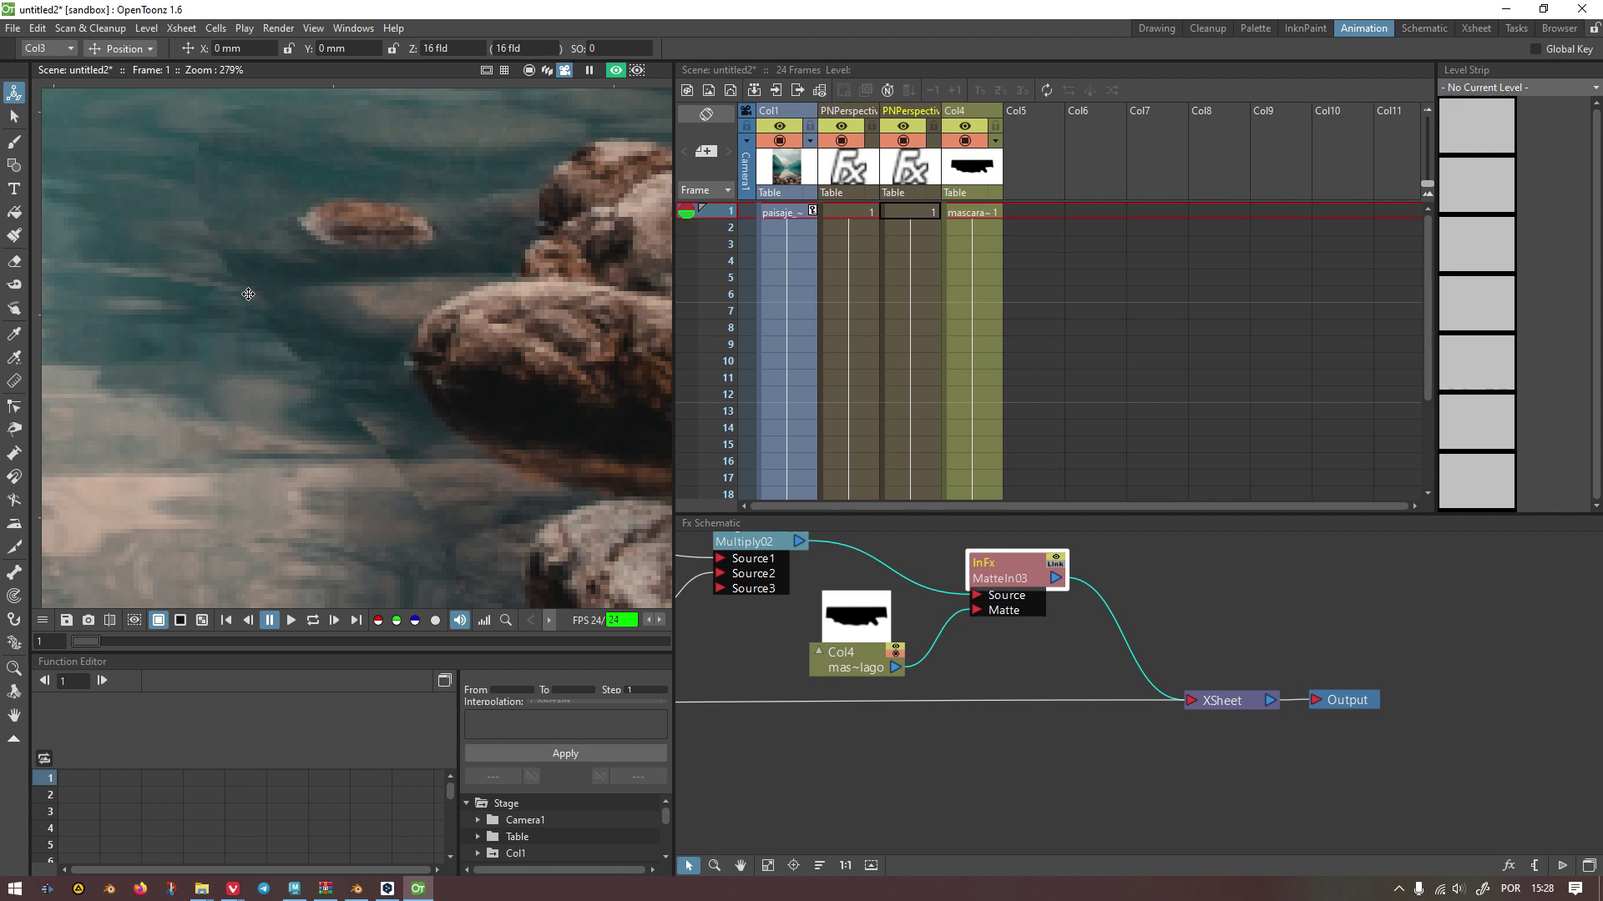
{"action": "scroll", "coordinate": [410, 478], "scroll_direction": "down", "scroll_amount": 4}
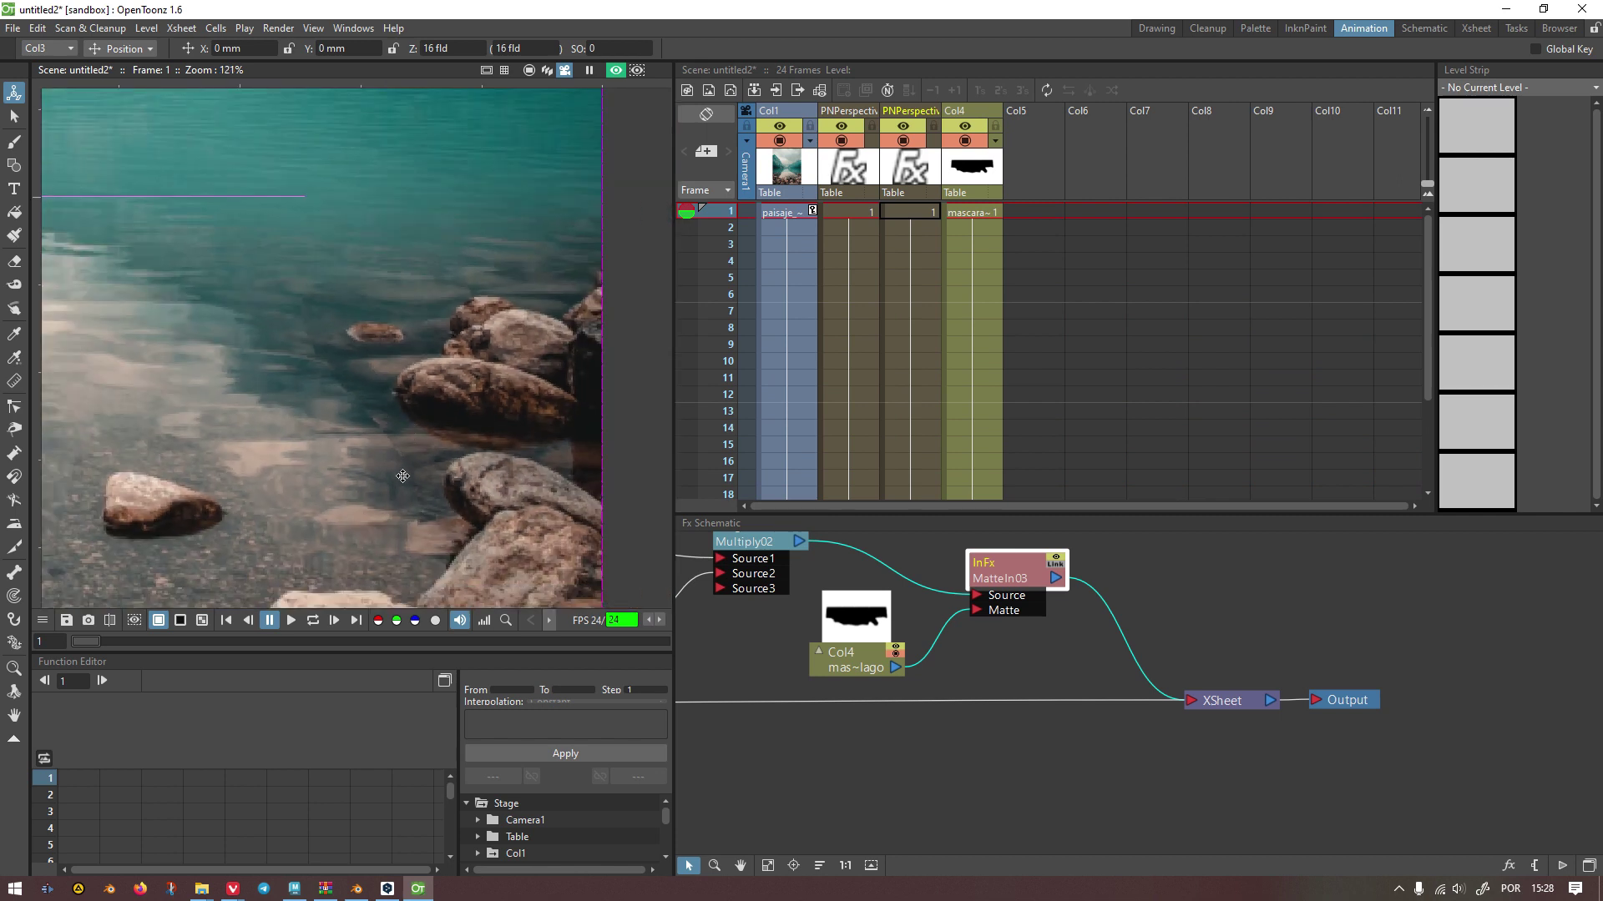
{"action": "scroll", "coordinate": [314, 471], "scroll_direction": "down", "scroll_amount": 5}
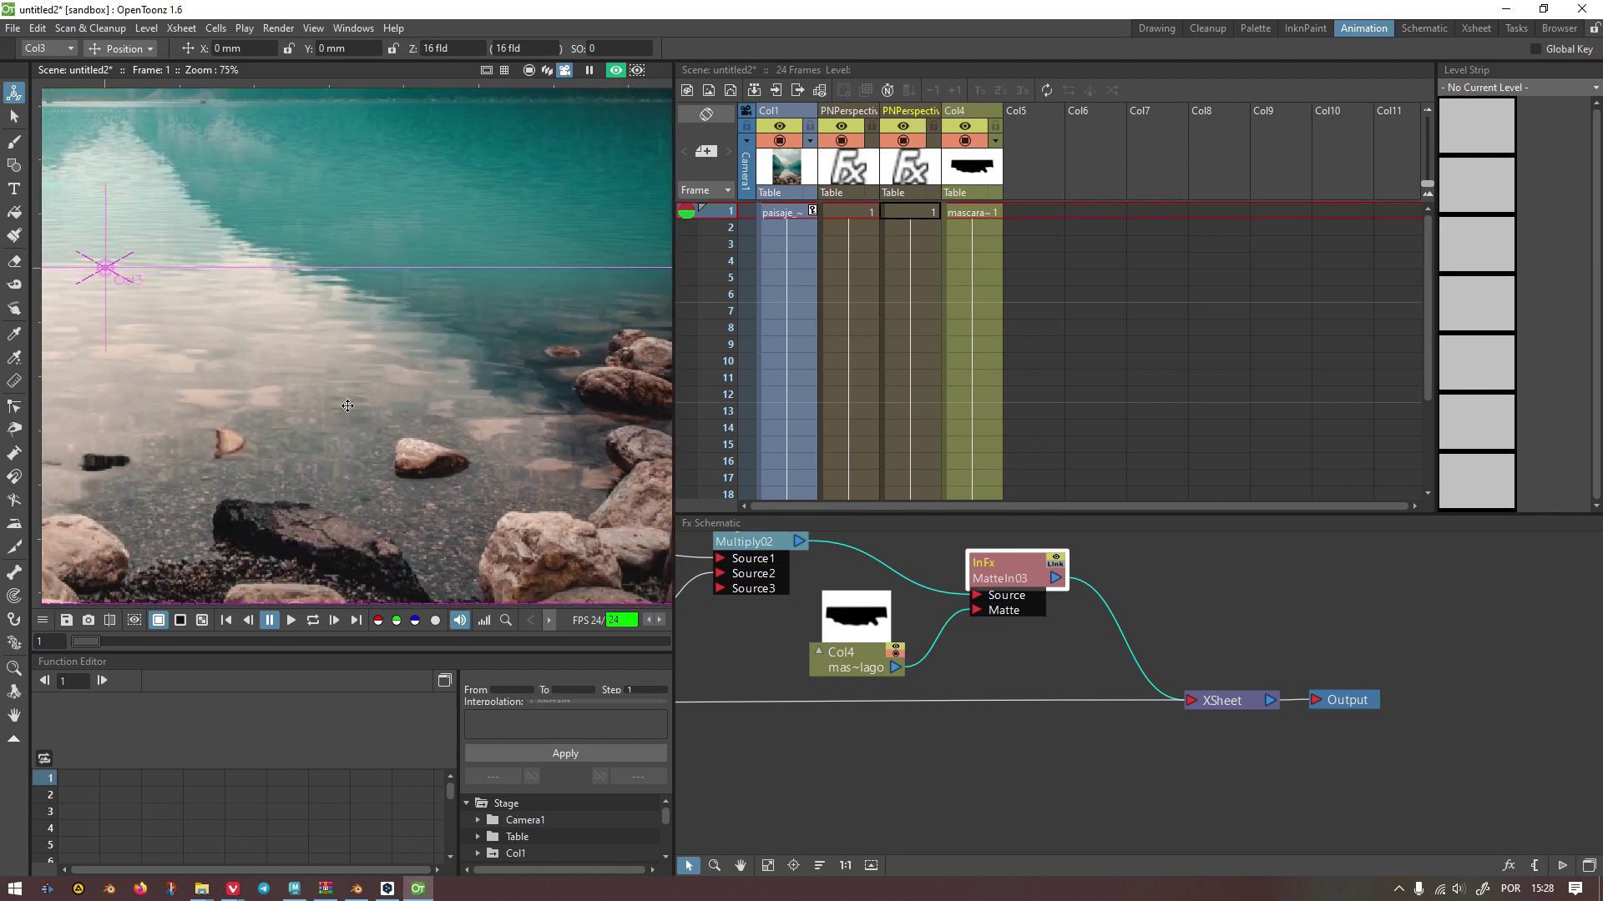
Step: Loop the animation, check the mask boundary beside the rocks up close, and stop the playback
{"action": "left_click", "coordinate": [312, 619]}
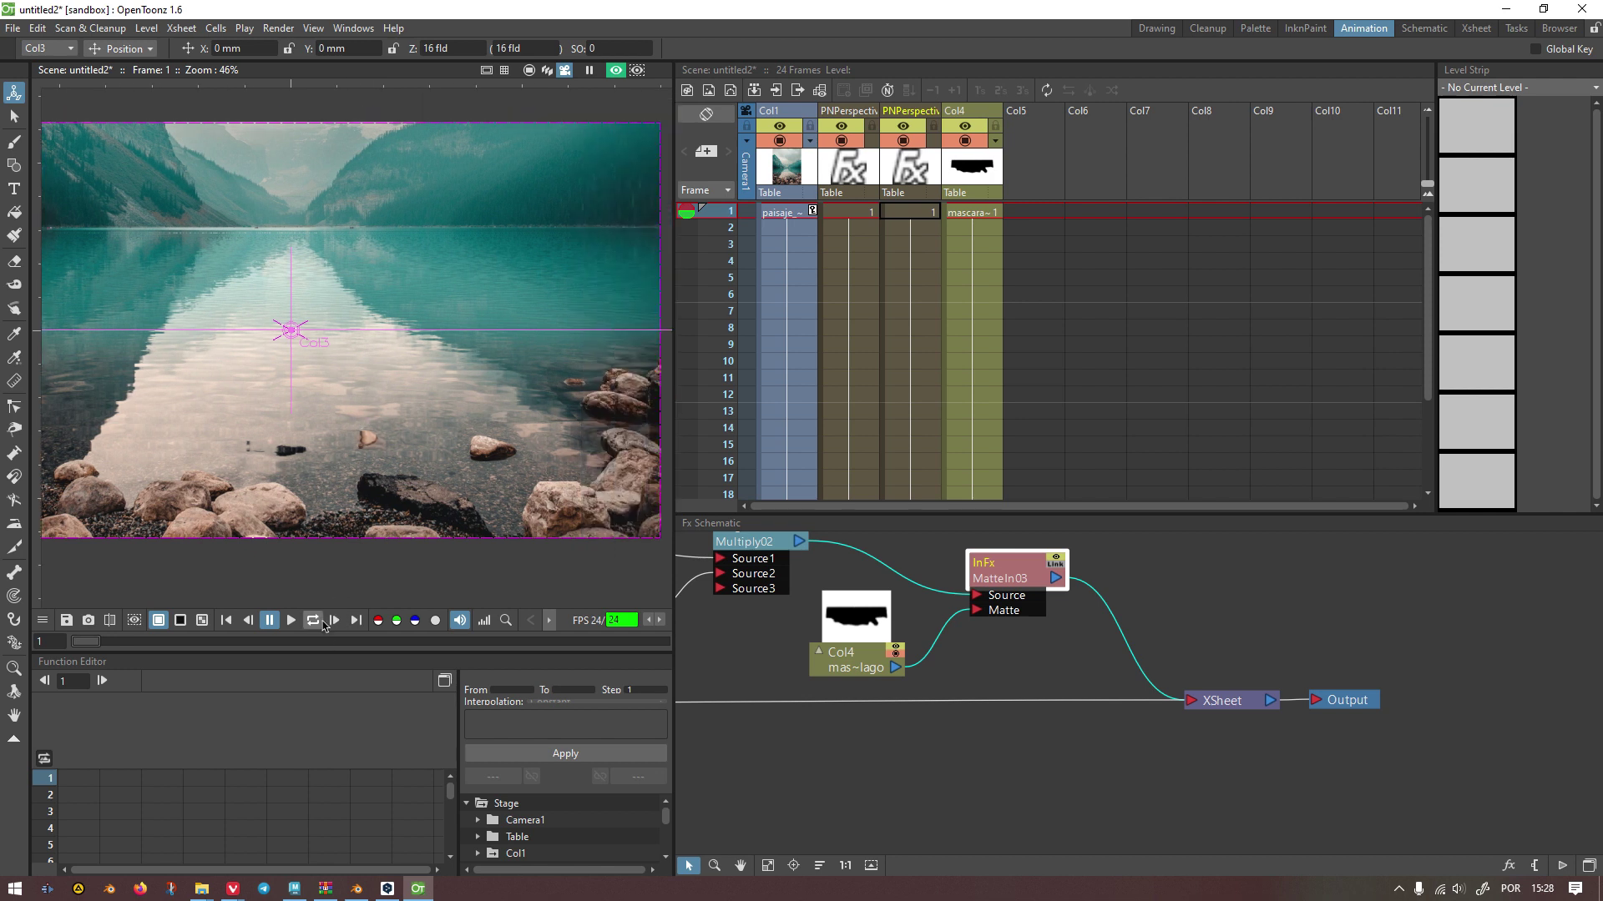
{"action": "scroll", "coordinate": [461, 459], "scroll_direction": "up", "scroll_amount": 7}
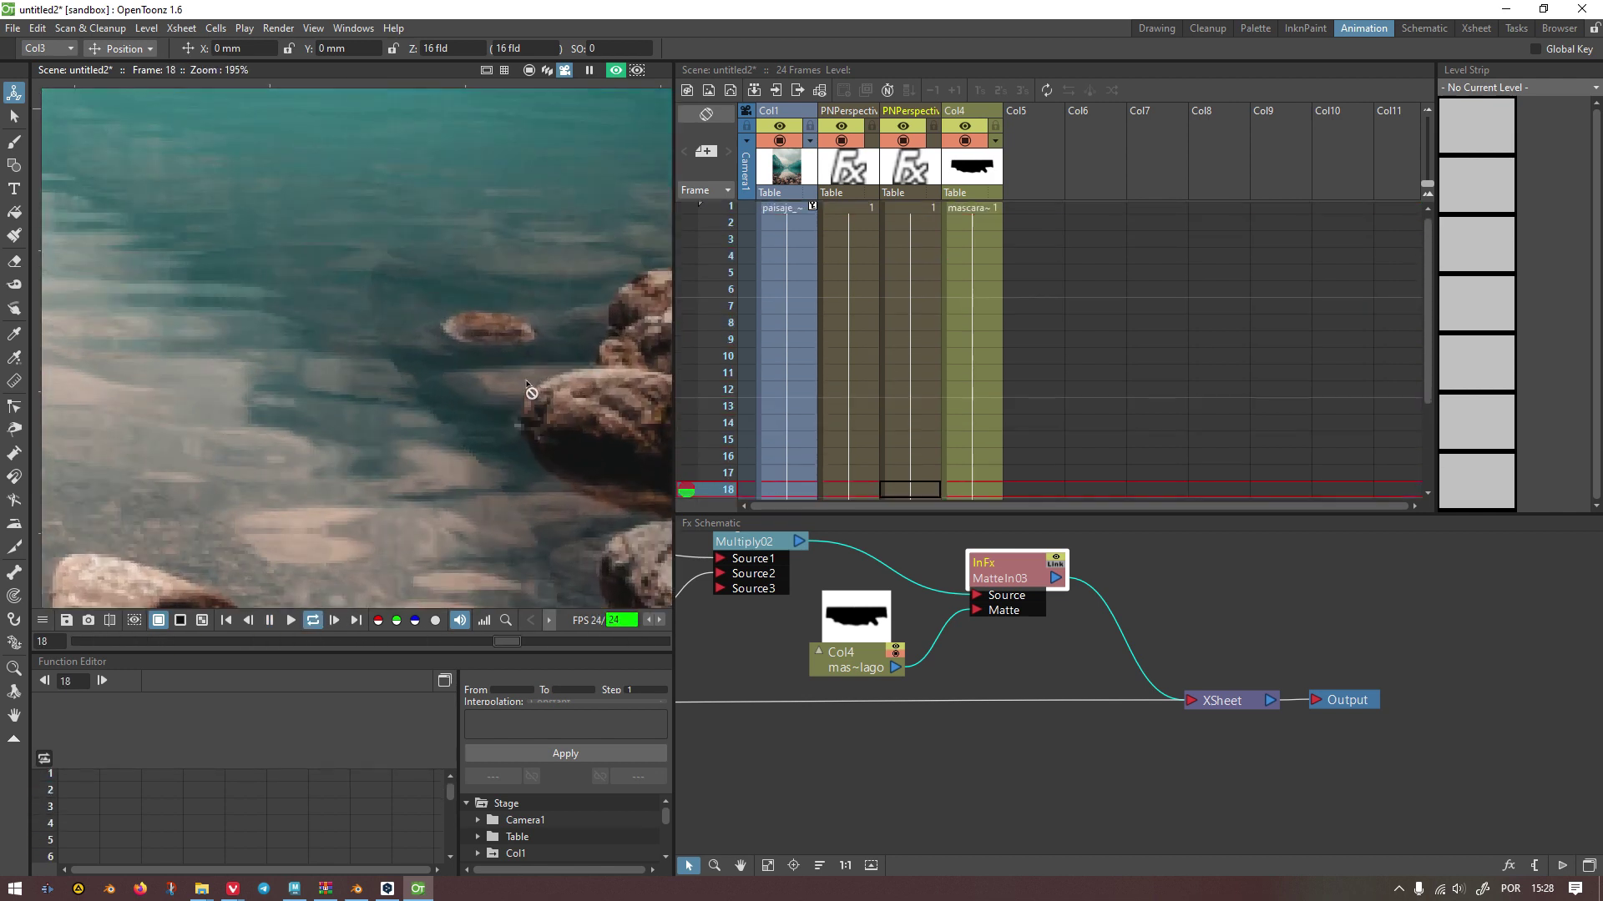
{"action": "scroll", "coordinate": [421, 421], "scroll_direction": "down", "scroll_amount": 4}
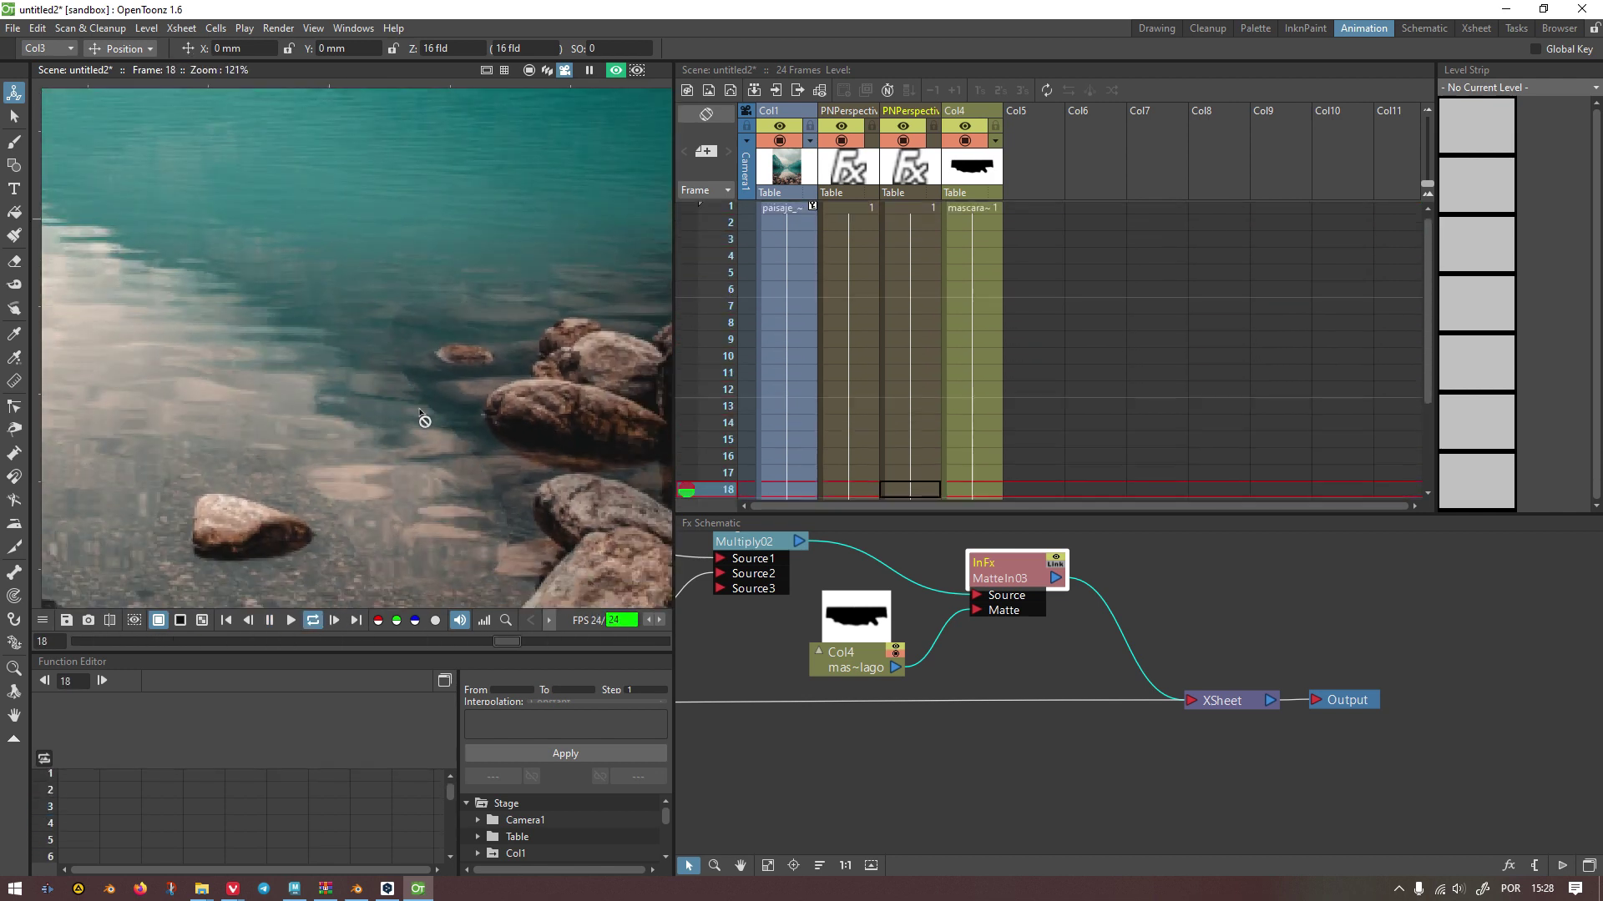
{"action": "scroll", "coordinate": [413, 428], "scroll_direction": "down", "scroll_amount": 1}
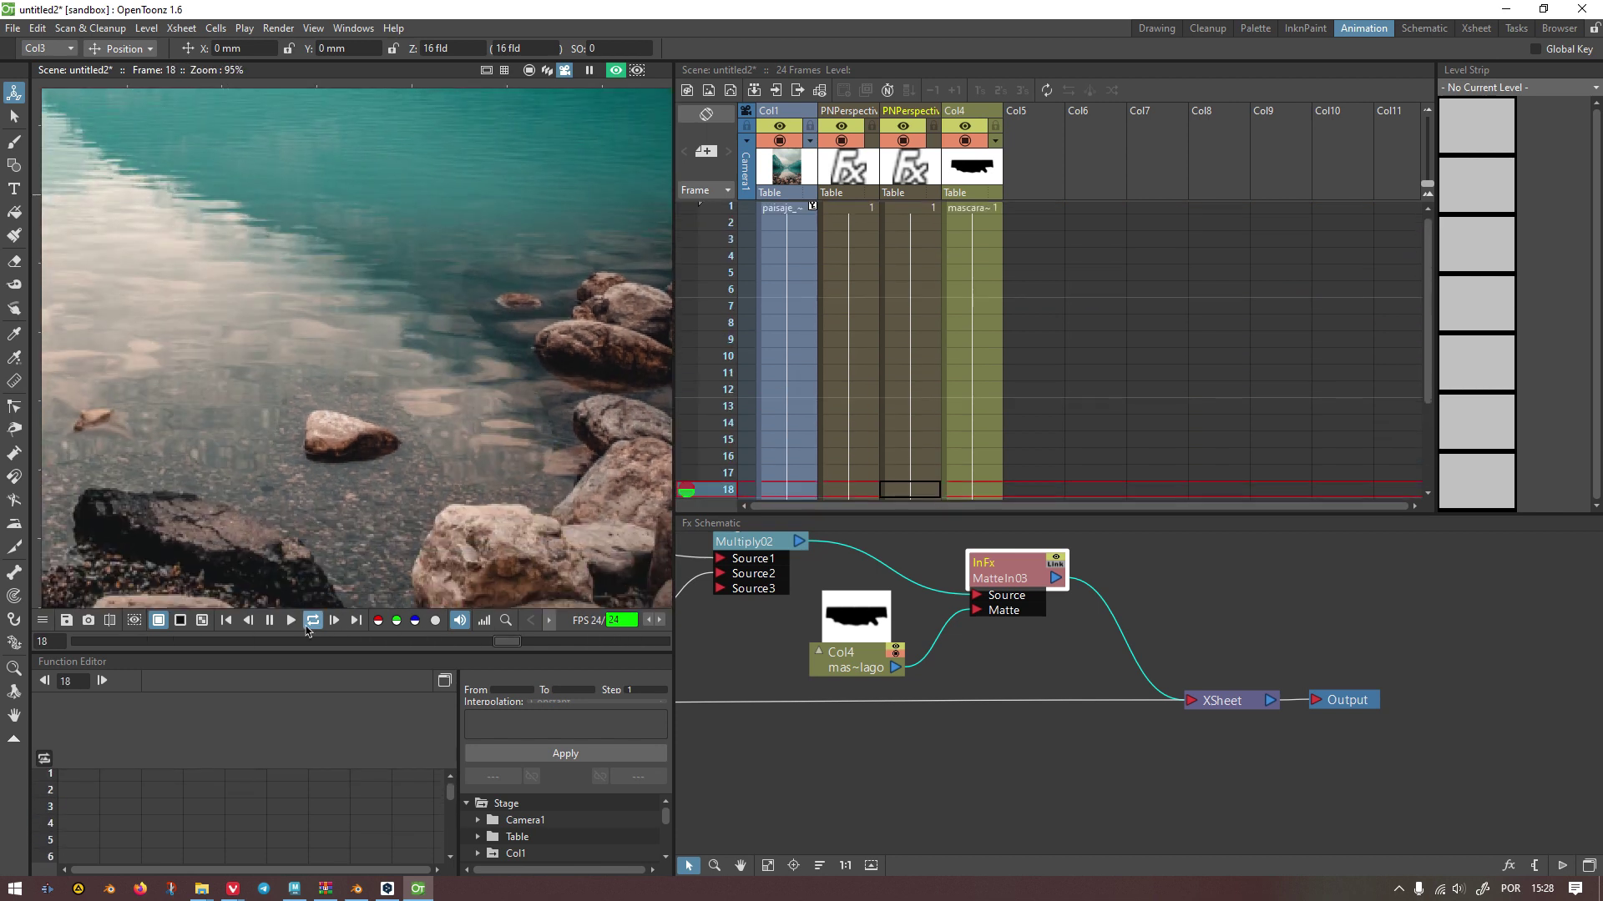
{"action": "left_click", "coordinate": [248, 619]}
Step: Insert a Blur effect between the Col4 lake mask and Matte In, spacing the two nodes clearly apart
{"action": "left_click_drag", "start_coordinate": [851, 631], "coordinate": [754, 643]}
{"action": "right_click", "coordinate": [776, 636]}
{"action": "mouse_move", "coordinate": [845, 643]}
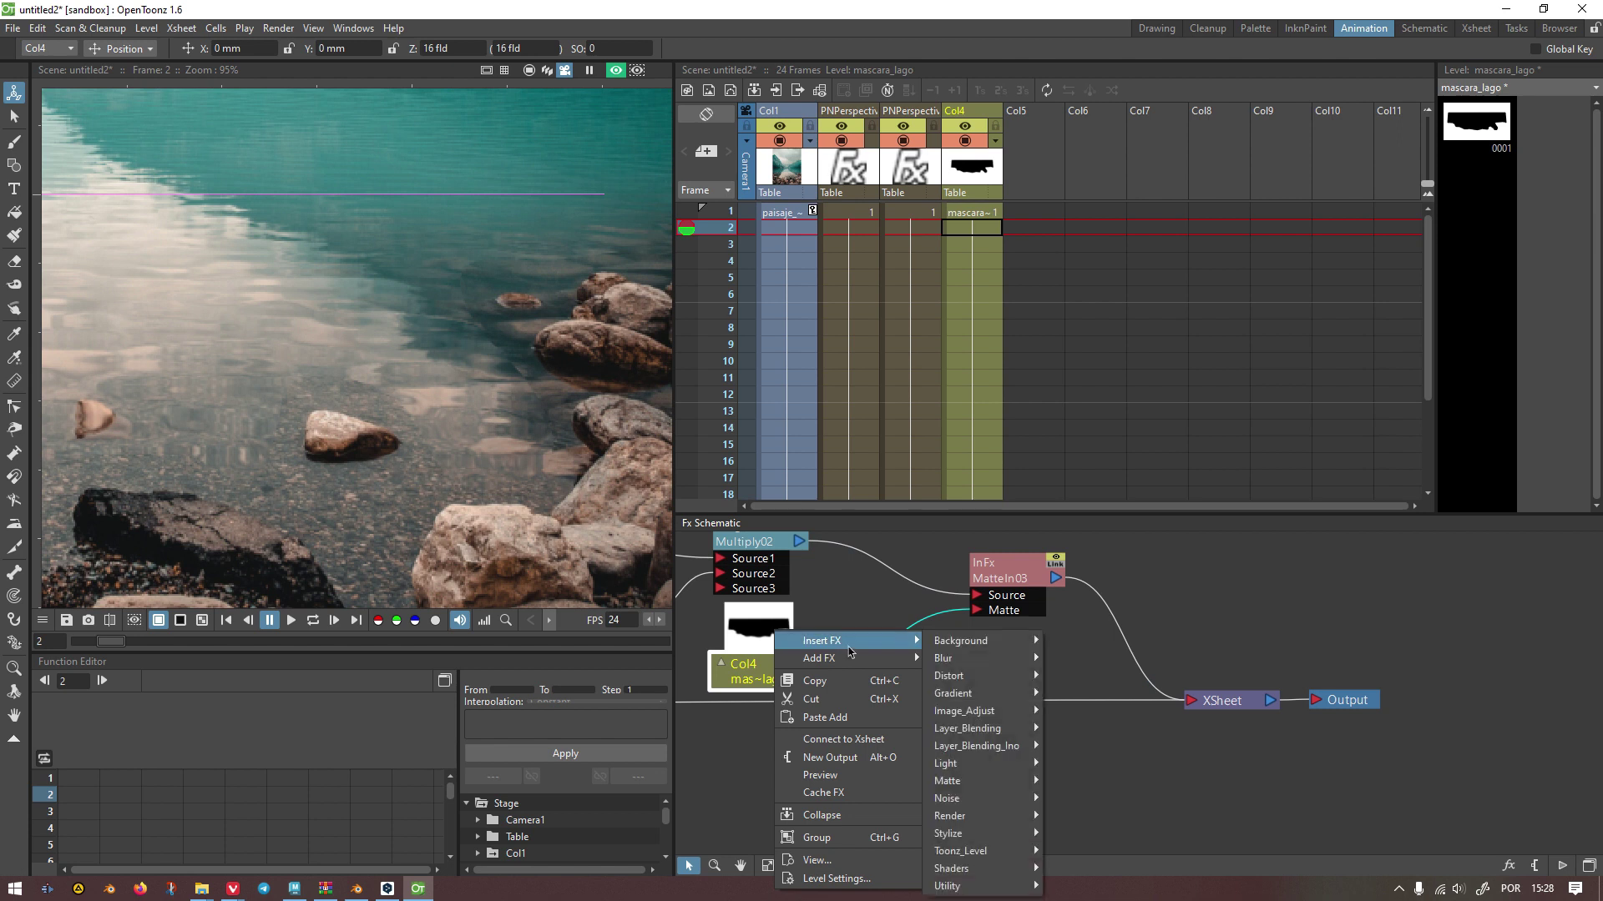
{"action": "mouse_move", "coordinate": [981, 662]}
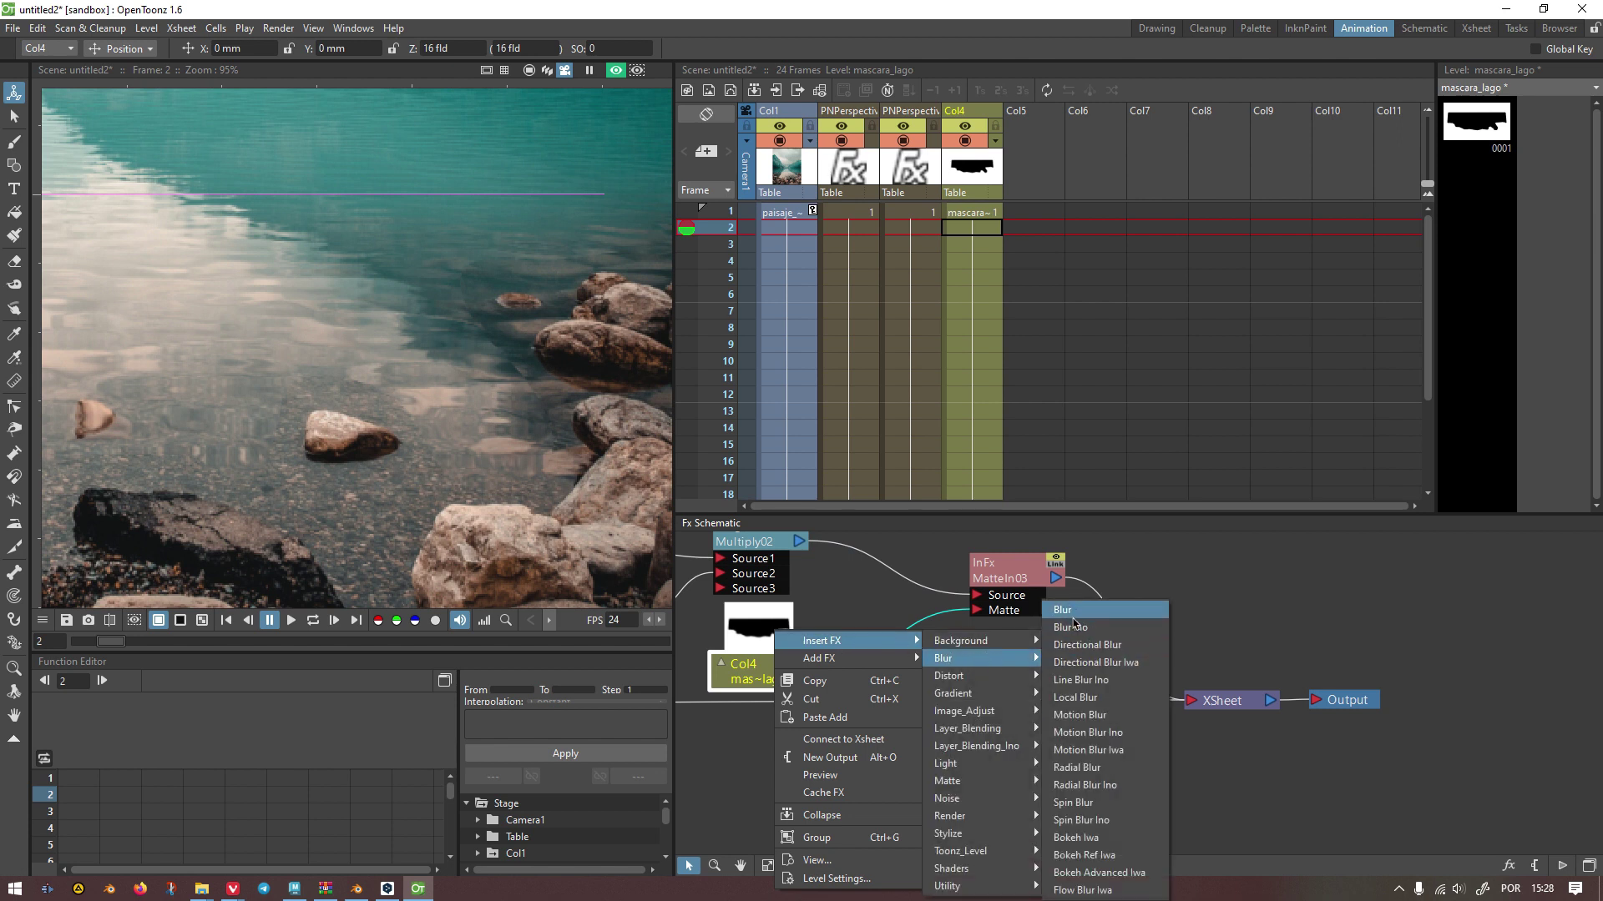
{"action": "left_click", "coordinate": [1074, 612]}
{"action": "left_click_drag", "start_coordinate": [868, 674], "coordinate": [828, 633]}
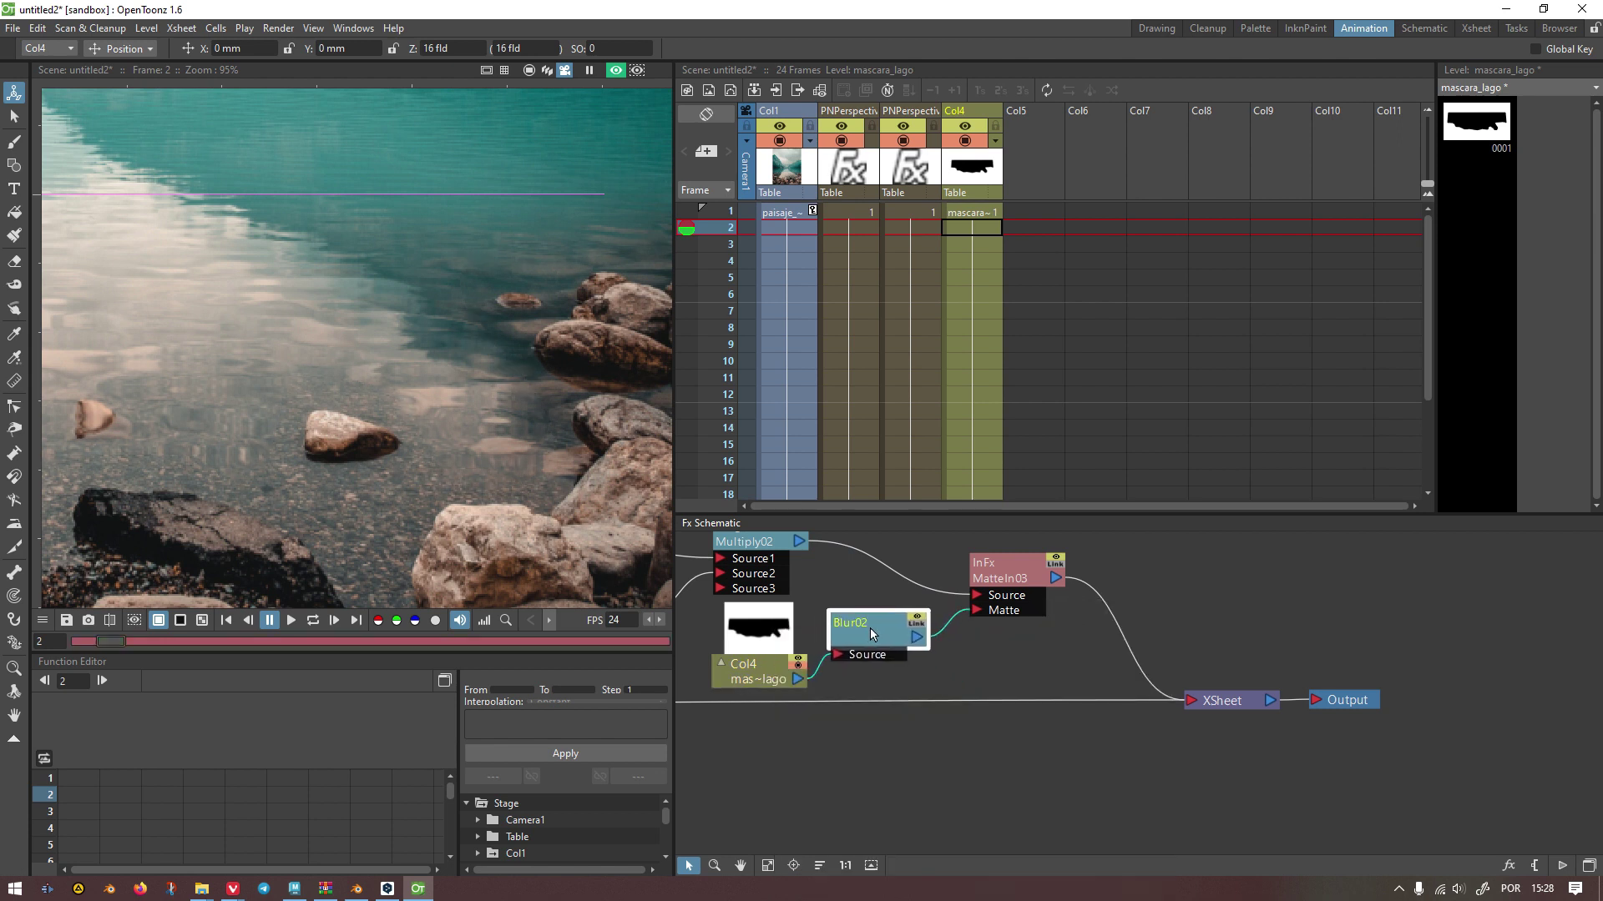
Step: Set the mask's Blur value to 30 mm and close its settings
{"action": "double_click", "coordinate": [870, 627]}
{"action": "left_click", "coordinate": [994, 313]}
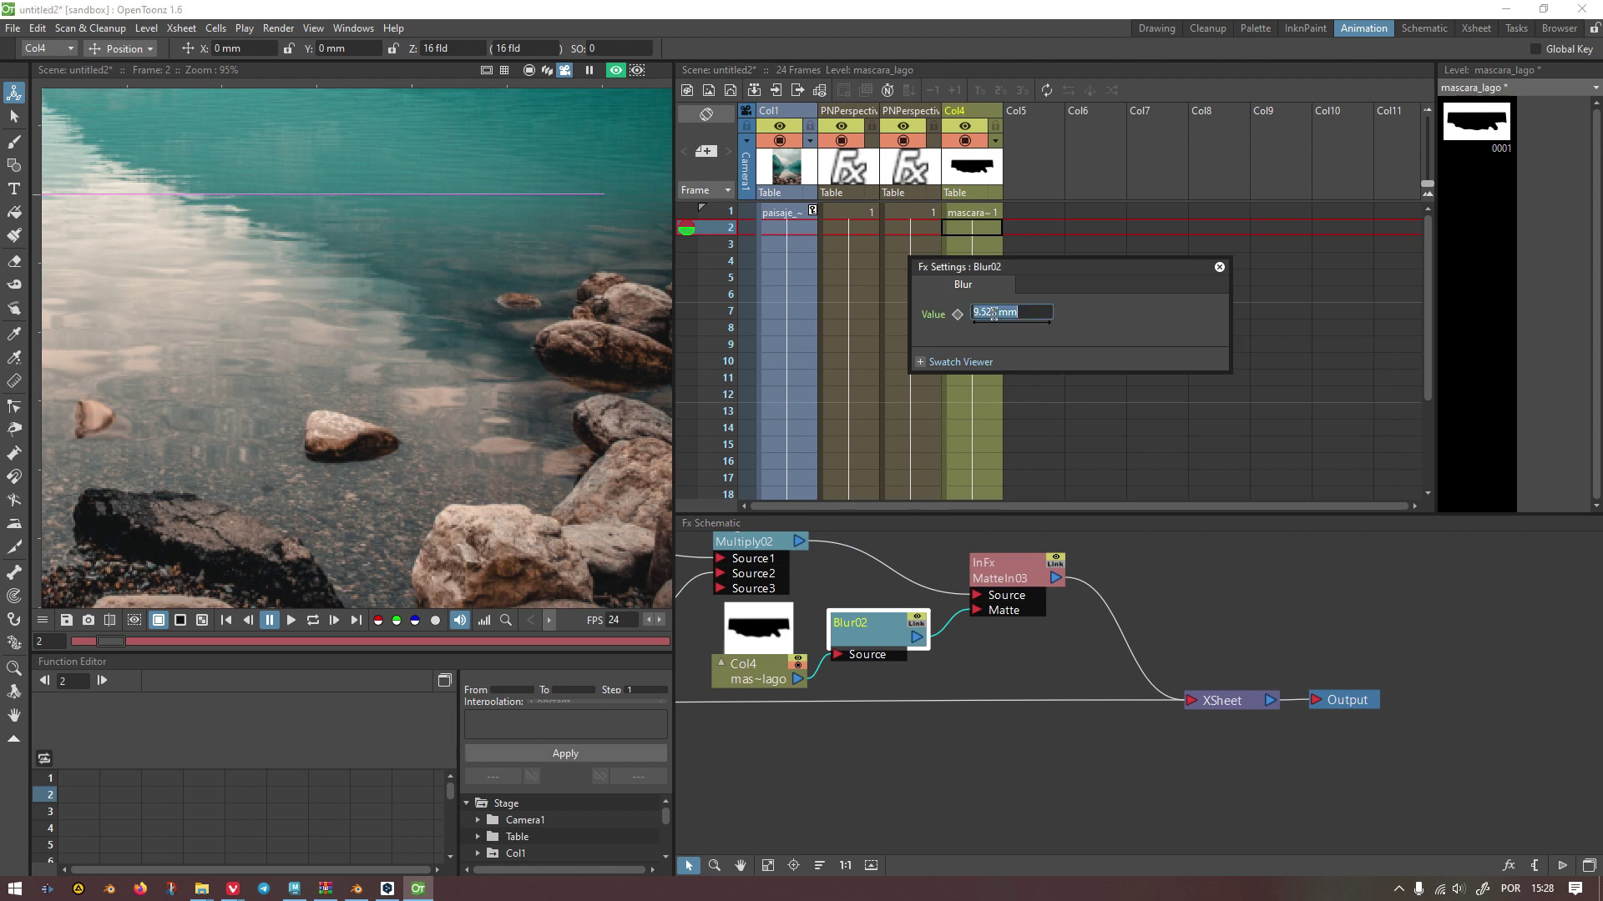
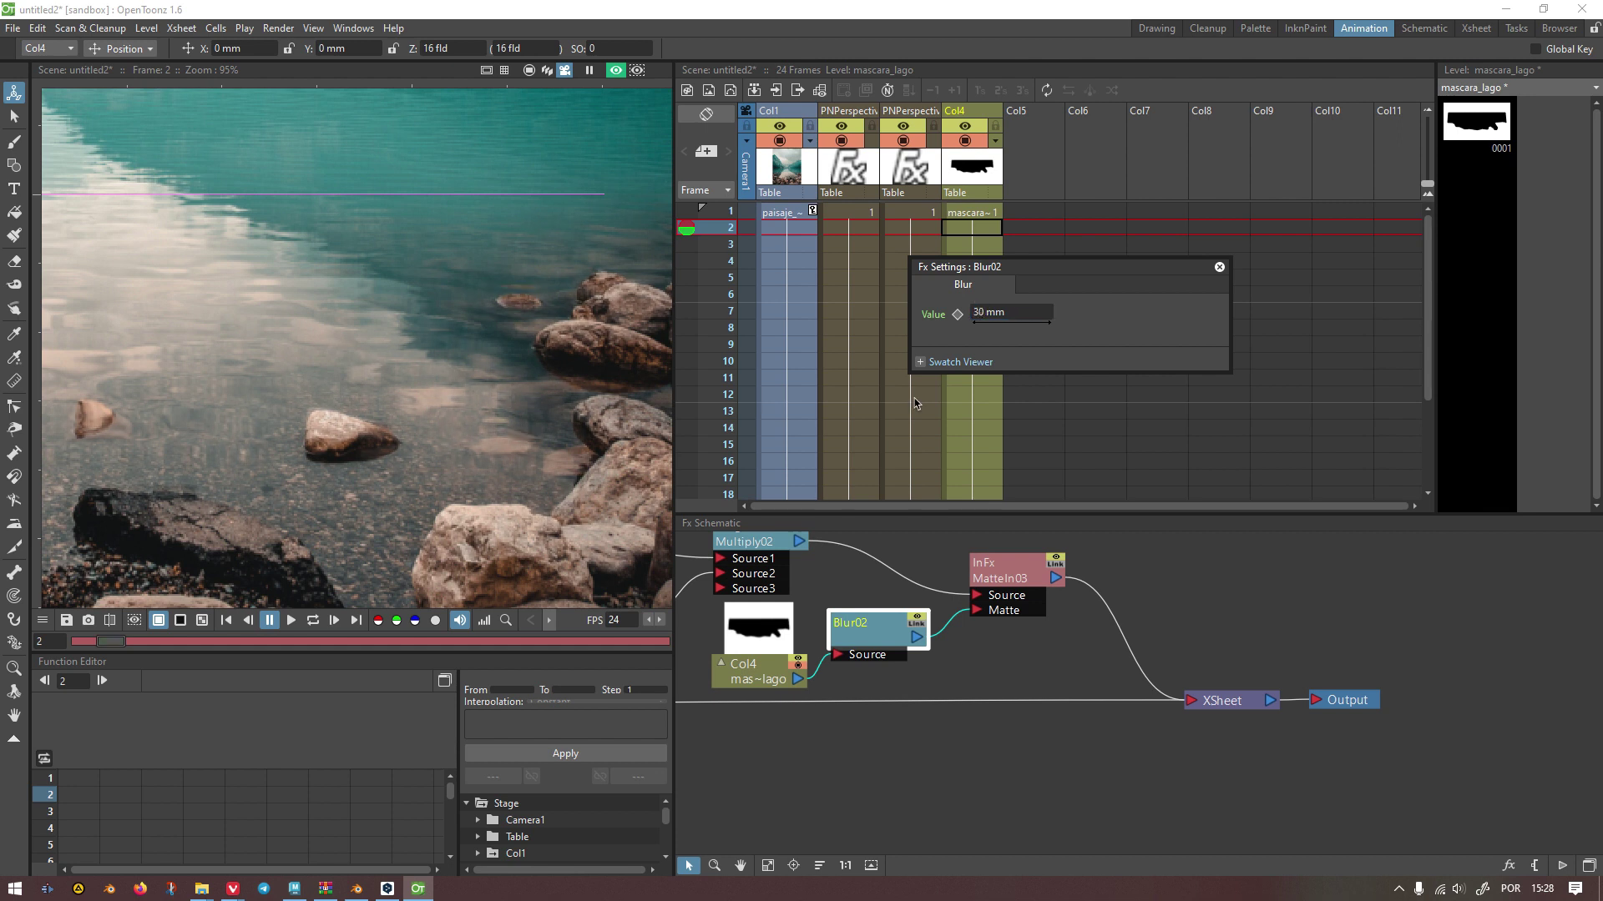
{"action": "left_click", "coordinate": [1220, 268]}
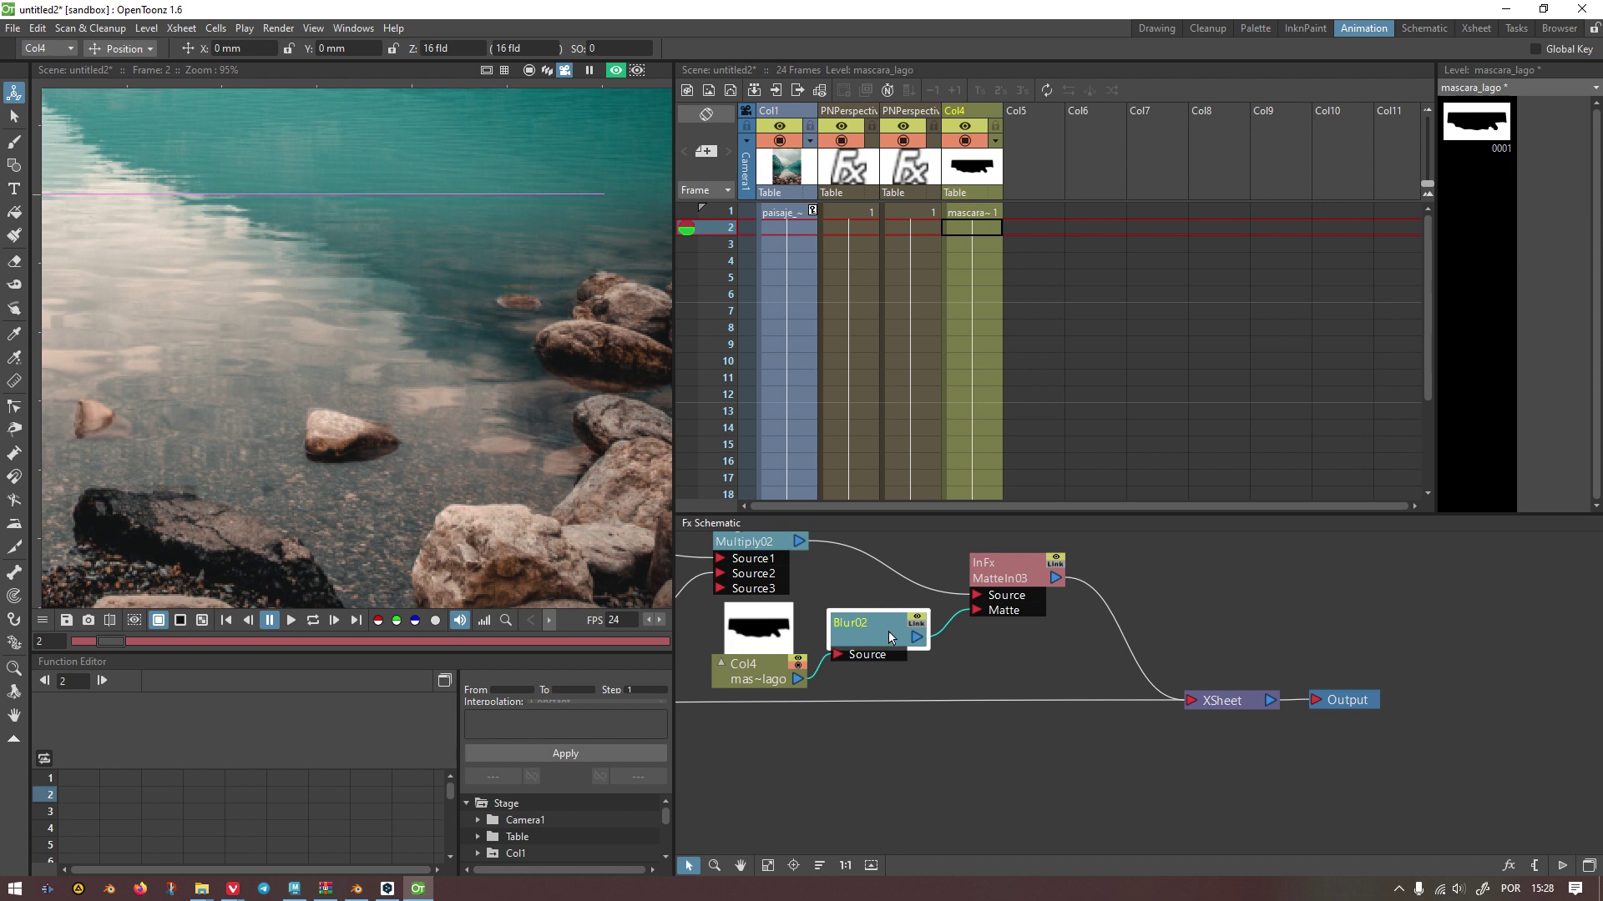
Step: Restrict the preview range to frame 1 and preview the Blur node's output to examine the softened mask
{"action": "left_click", "coordinate": [728, 211]}
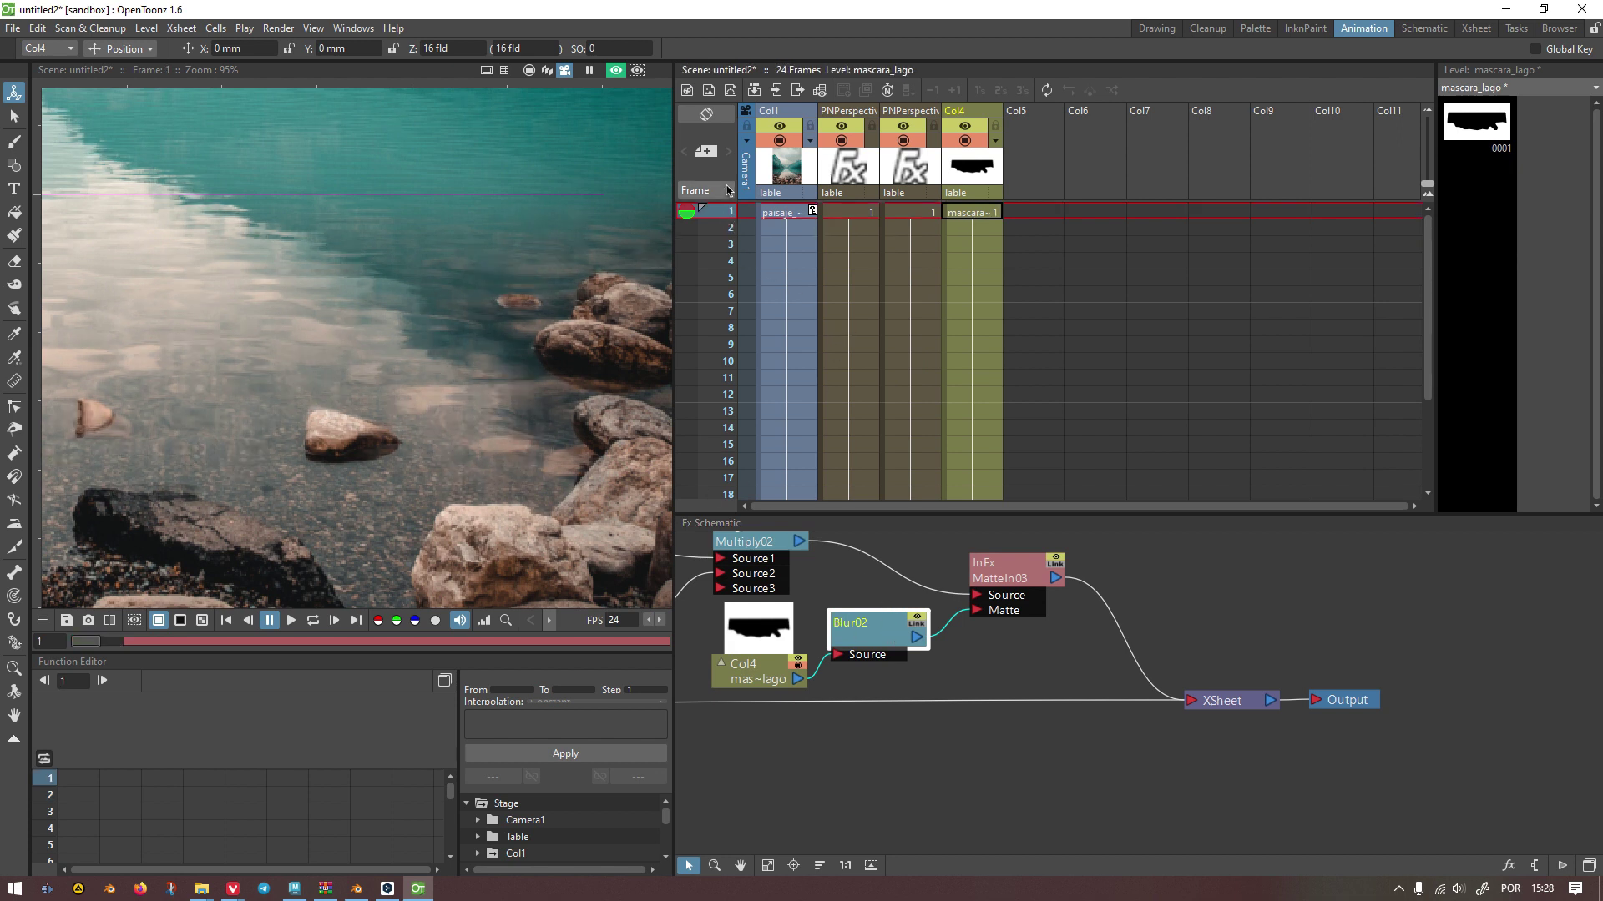
{"action": "right_click", "coordinate": [728, 210]}
{"action": "left_click", "coordinate": [765, 291]}
{"action": "right_click", "coordinate": [868, 636]}
{"action": "left_click", "coordinate": [917, 538]}
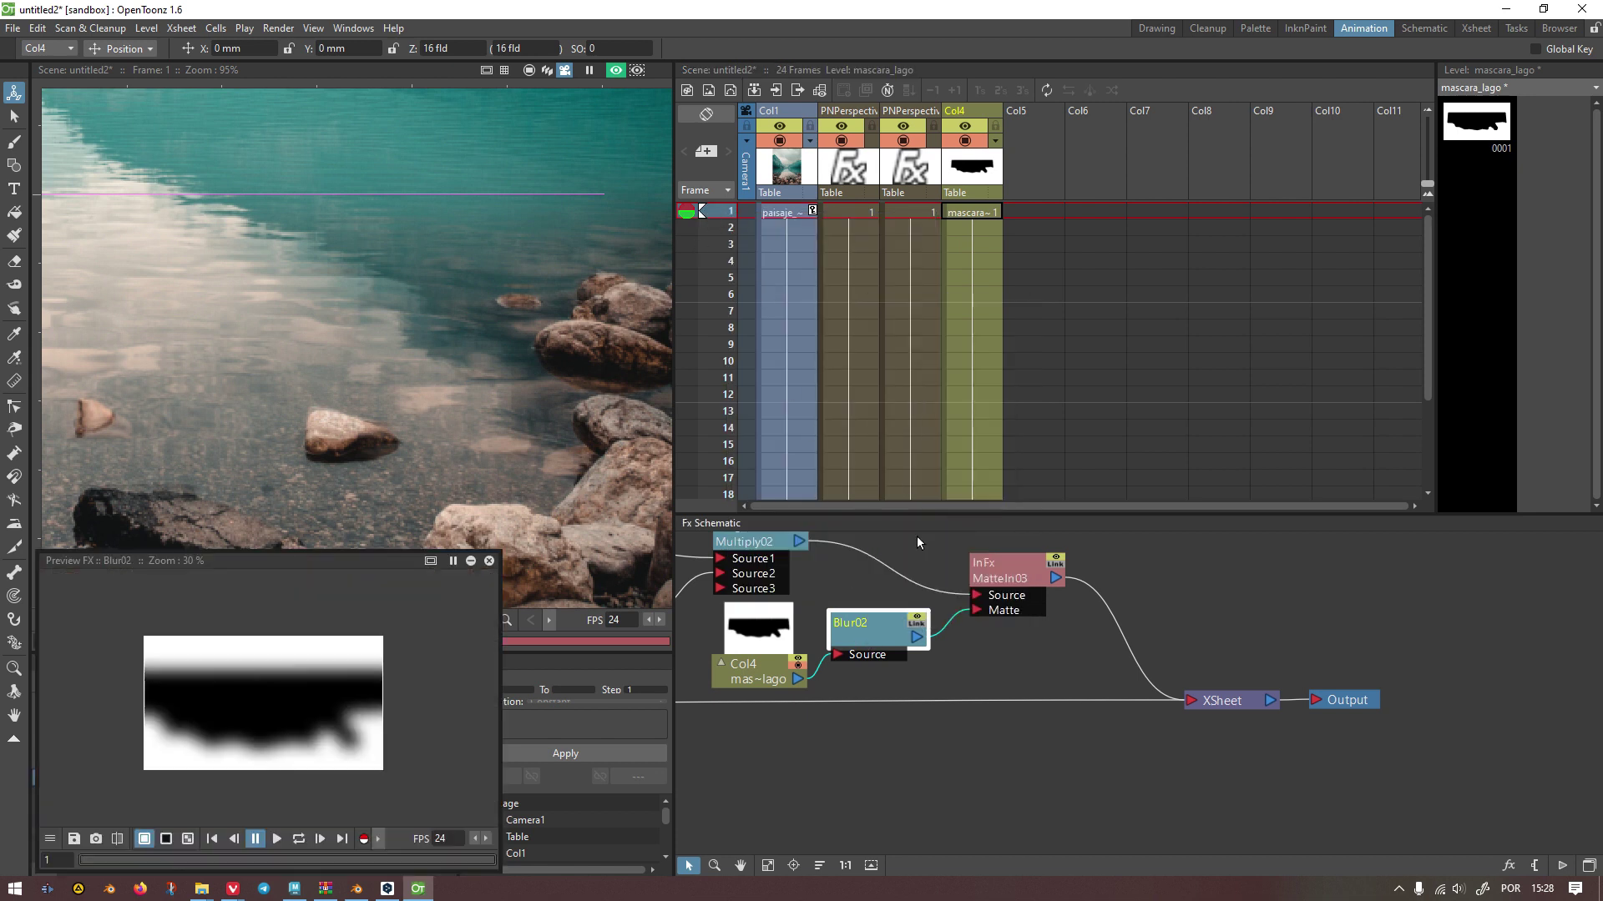
{"action": "scroll", "coordinate": [259, 723], "scroll_direction": "up", "scroll_amount": 3}
{"action": "scroll", "coordinate": [330, 743], "scroll_direction": "down", "scroll_amount": 2}
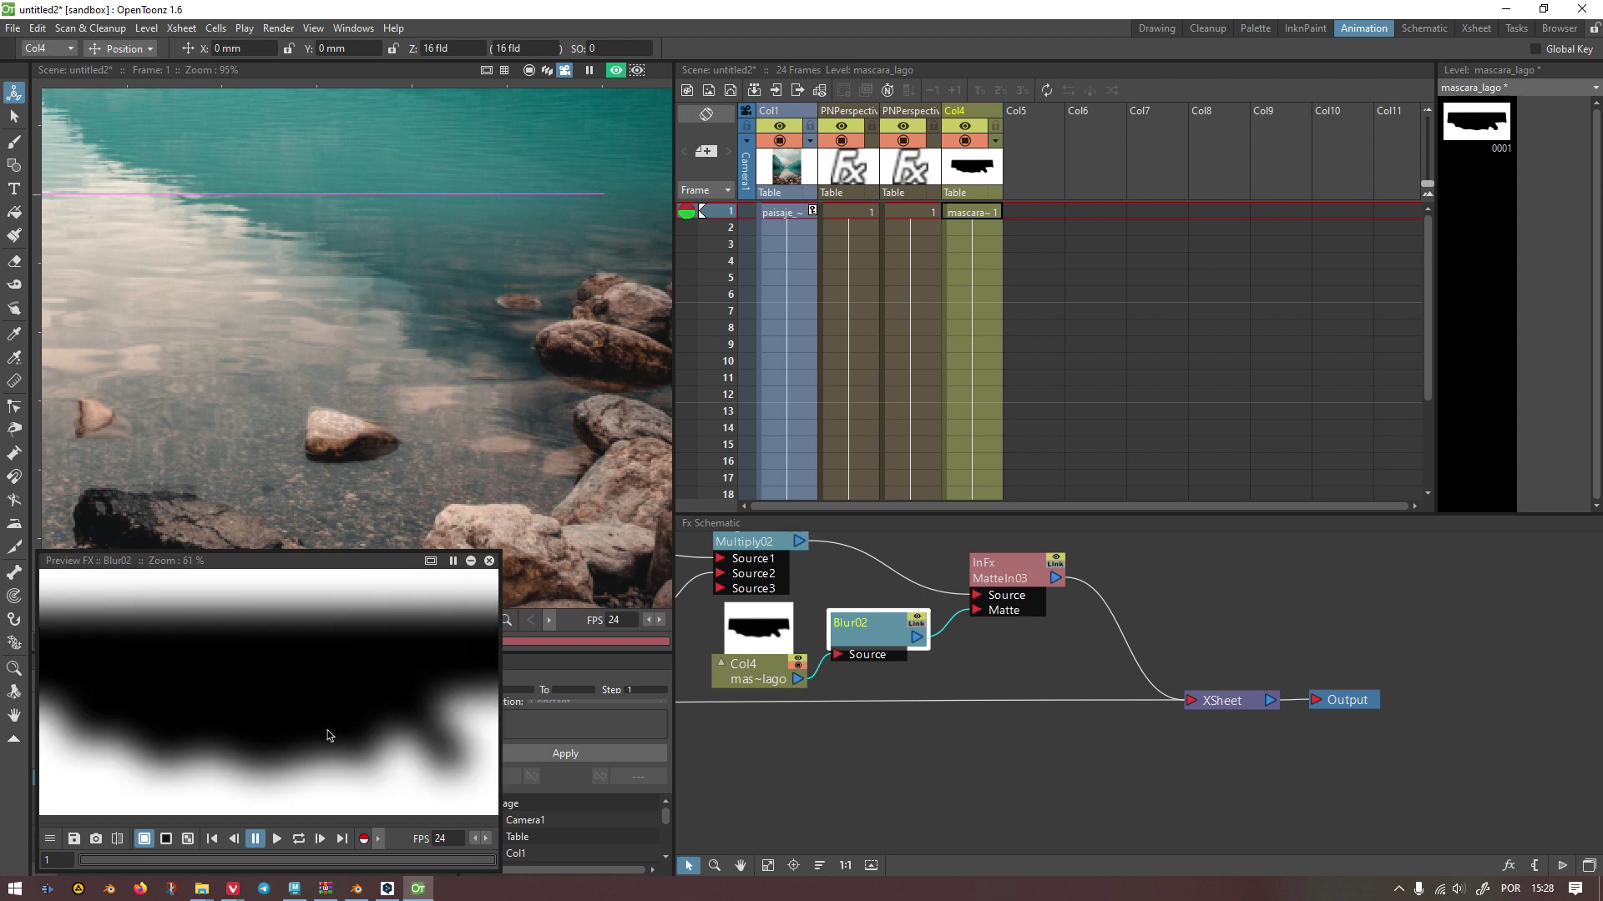
Step: Preview the unblurred Col4 mask for comparison with the blurred one, and close both previews
{"action": "right_click", "coordinate": [763, 640]}
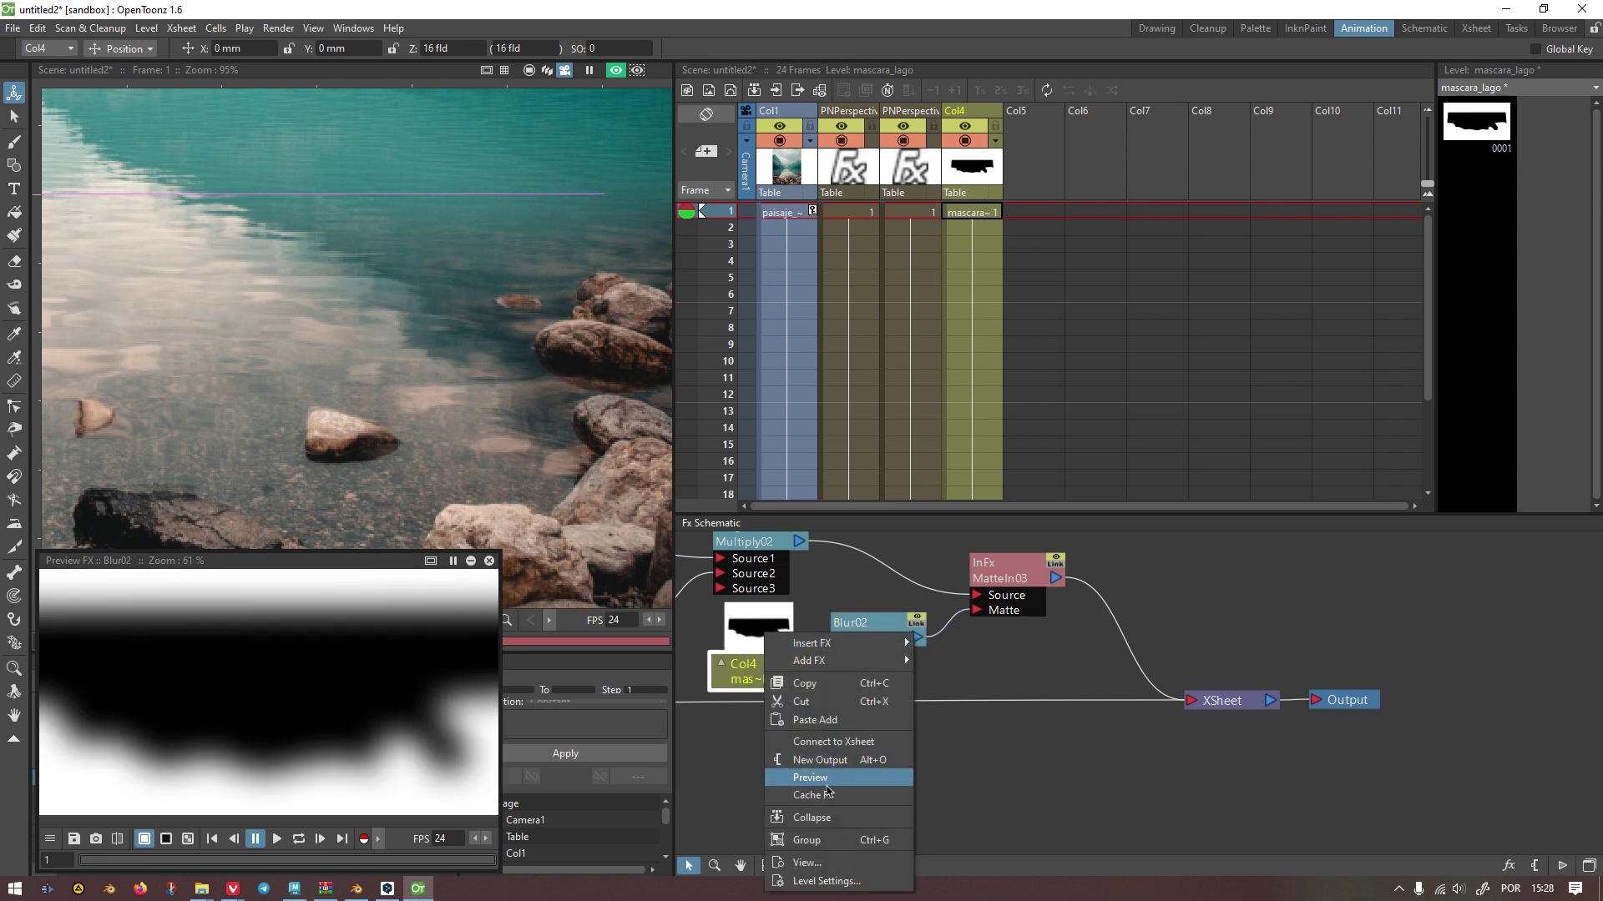
{"action": "left_click", "coordinate": [826, 781]}
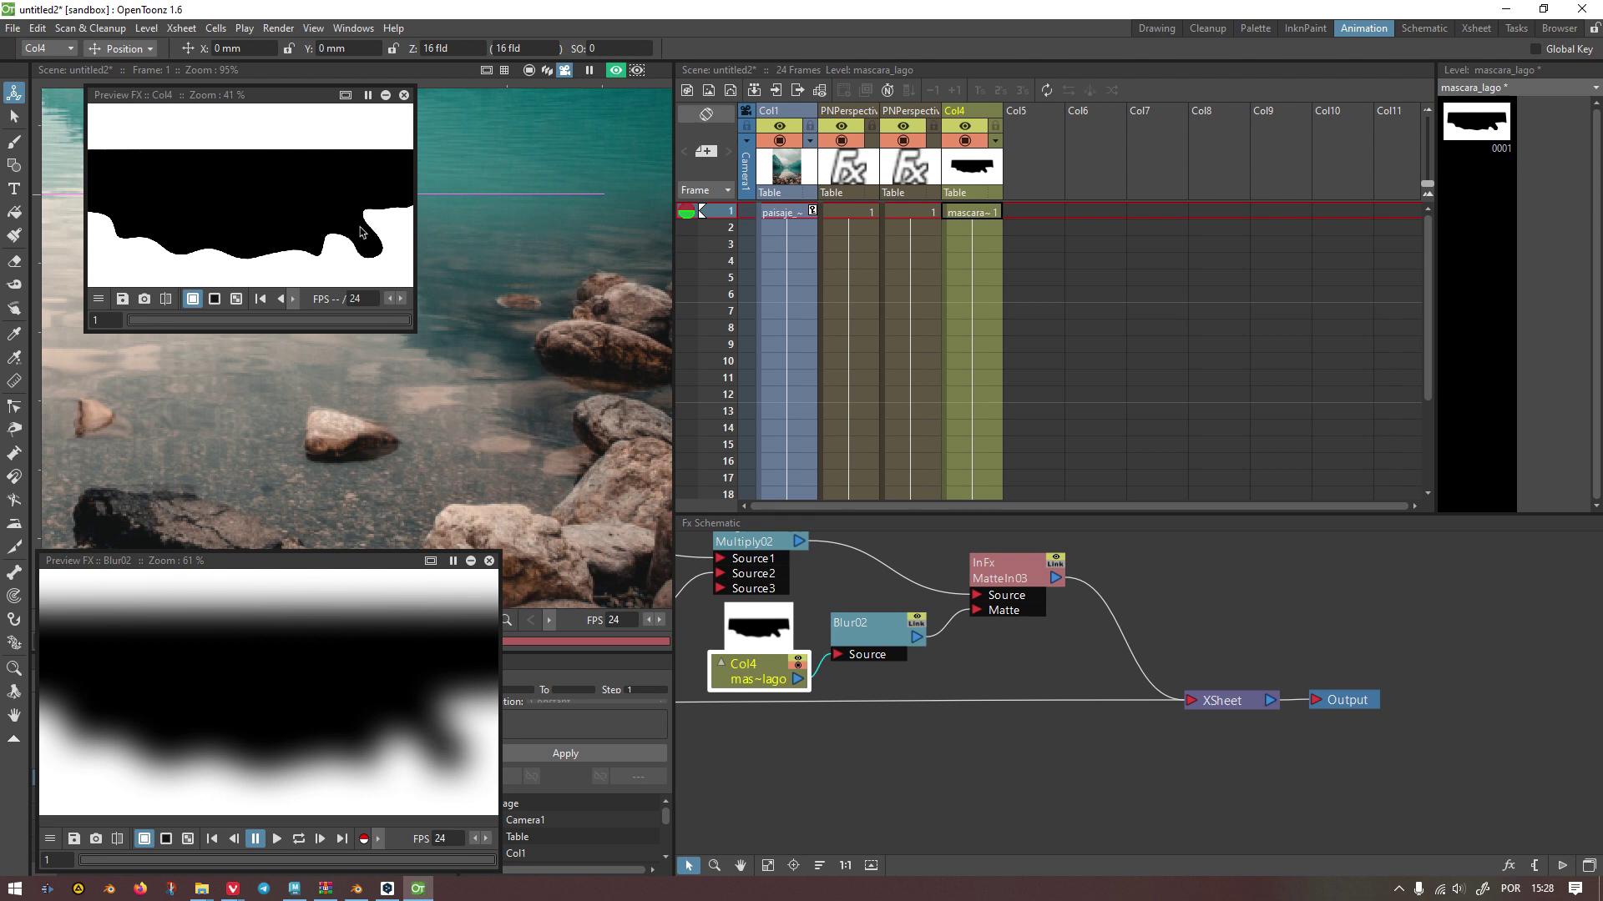
{"action": "left_click", "coordinate": [404, 95]}
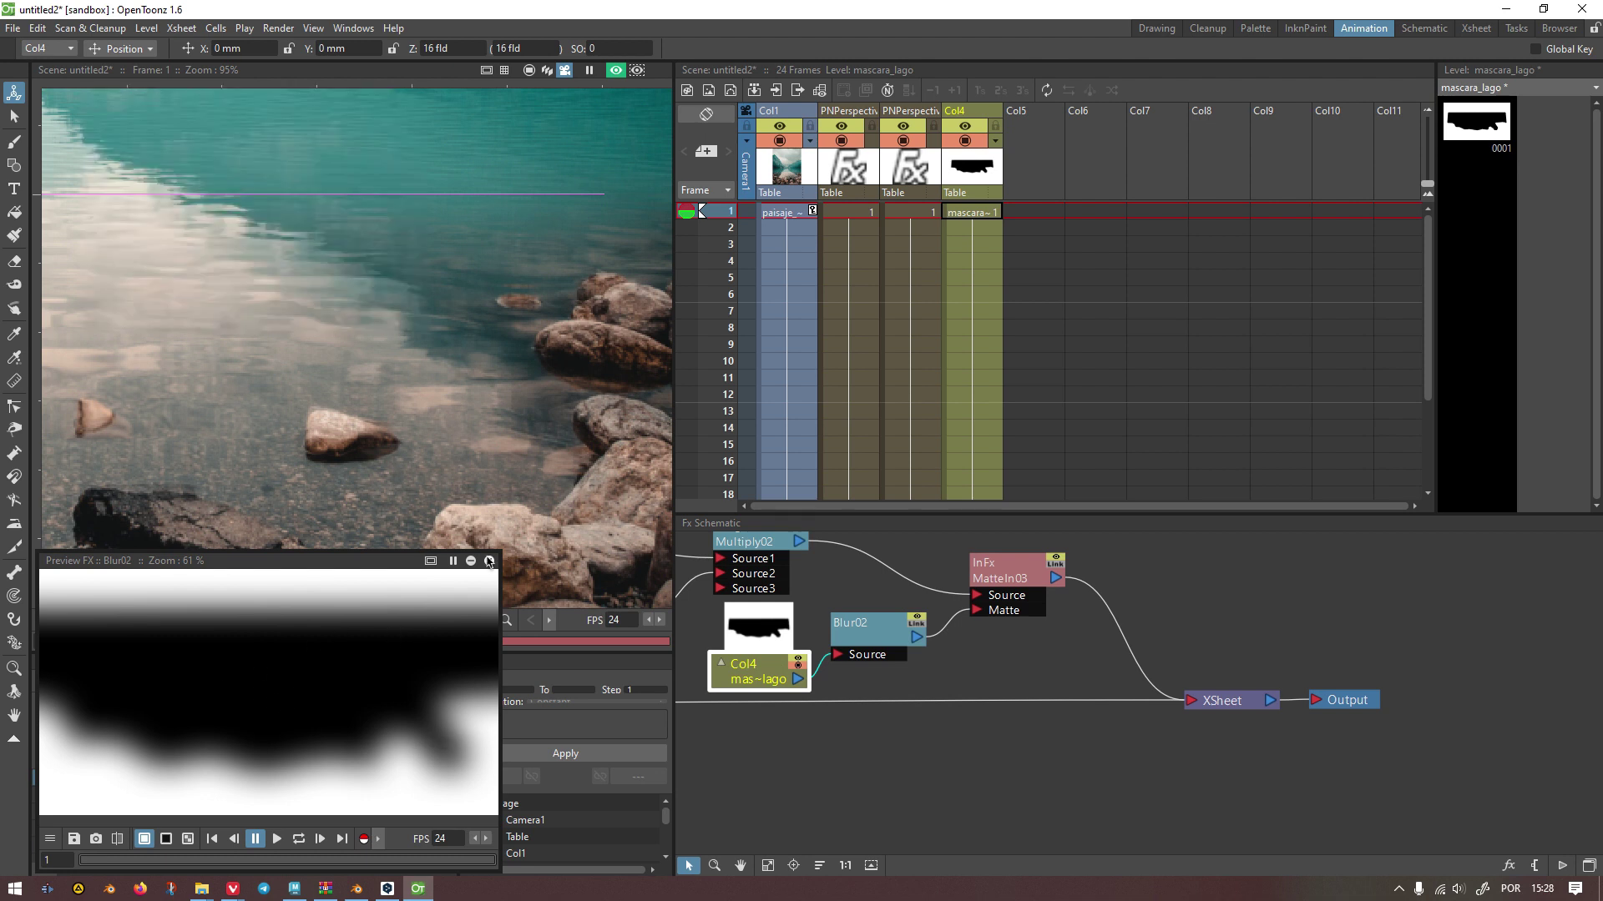
{"action": "left_click", "coordinate": [490, 561]}
Step: Inspect the softened shoreline, remove the preview range markers from the frames, and play the full animation
{"action": "scroll", "coordinate": [484, 398], "scroll_direction": "up", "scroll_amount": 5}
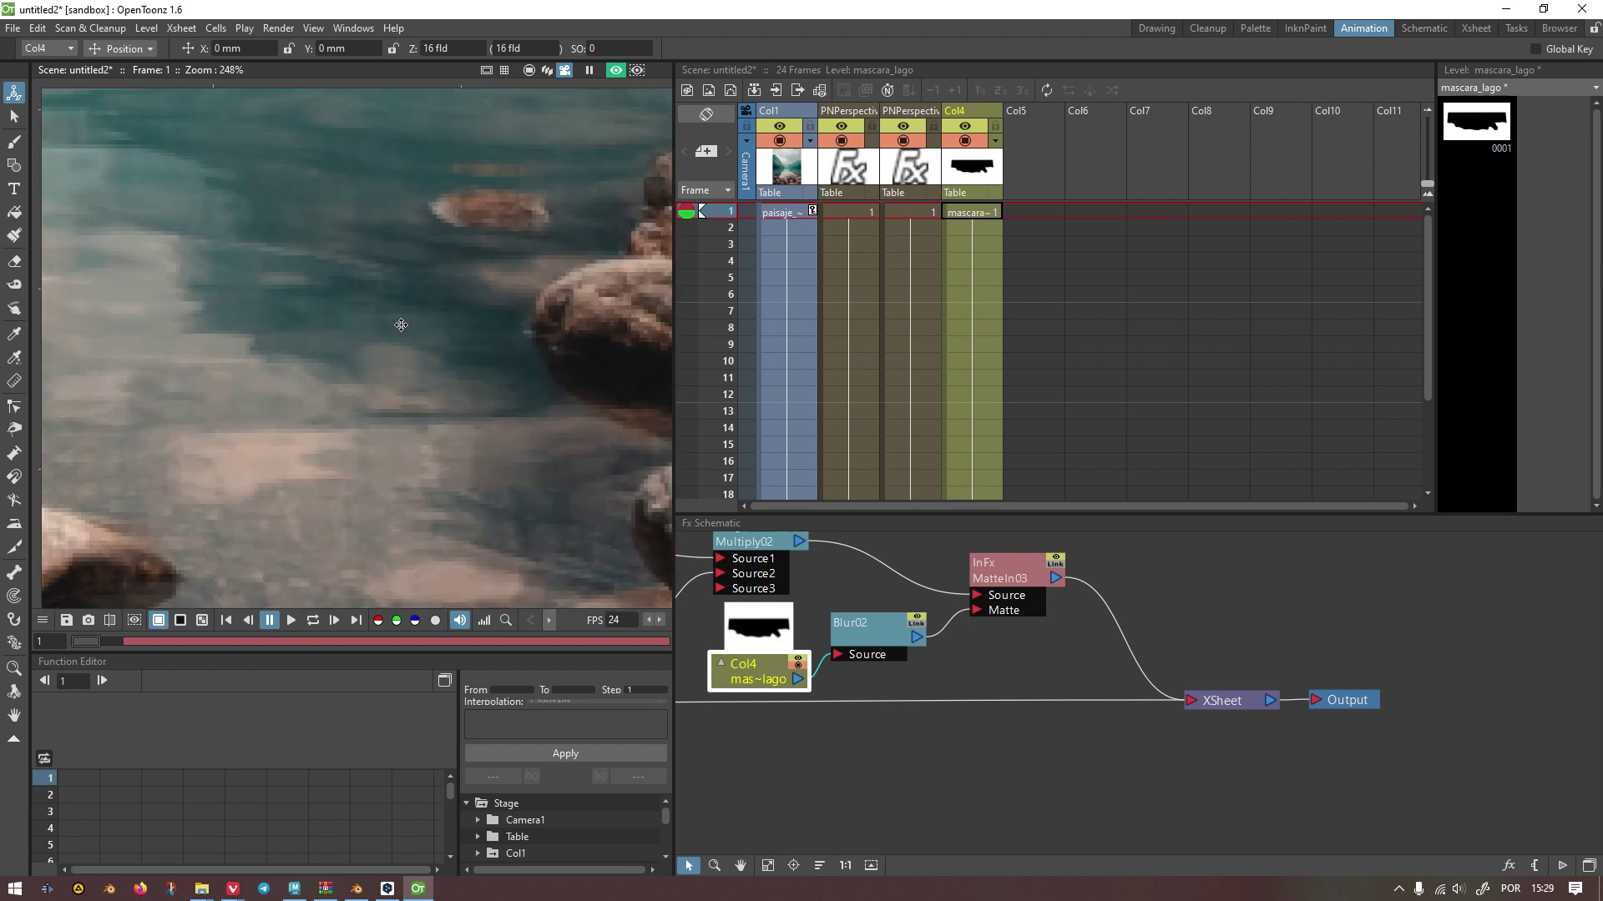
{"action": "scroll", "coordinate": [477, 361], "scroll_direction": "down", "scroll_amount": 10}
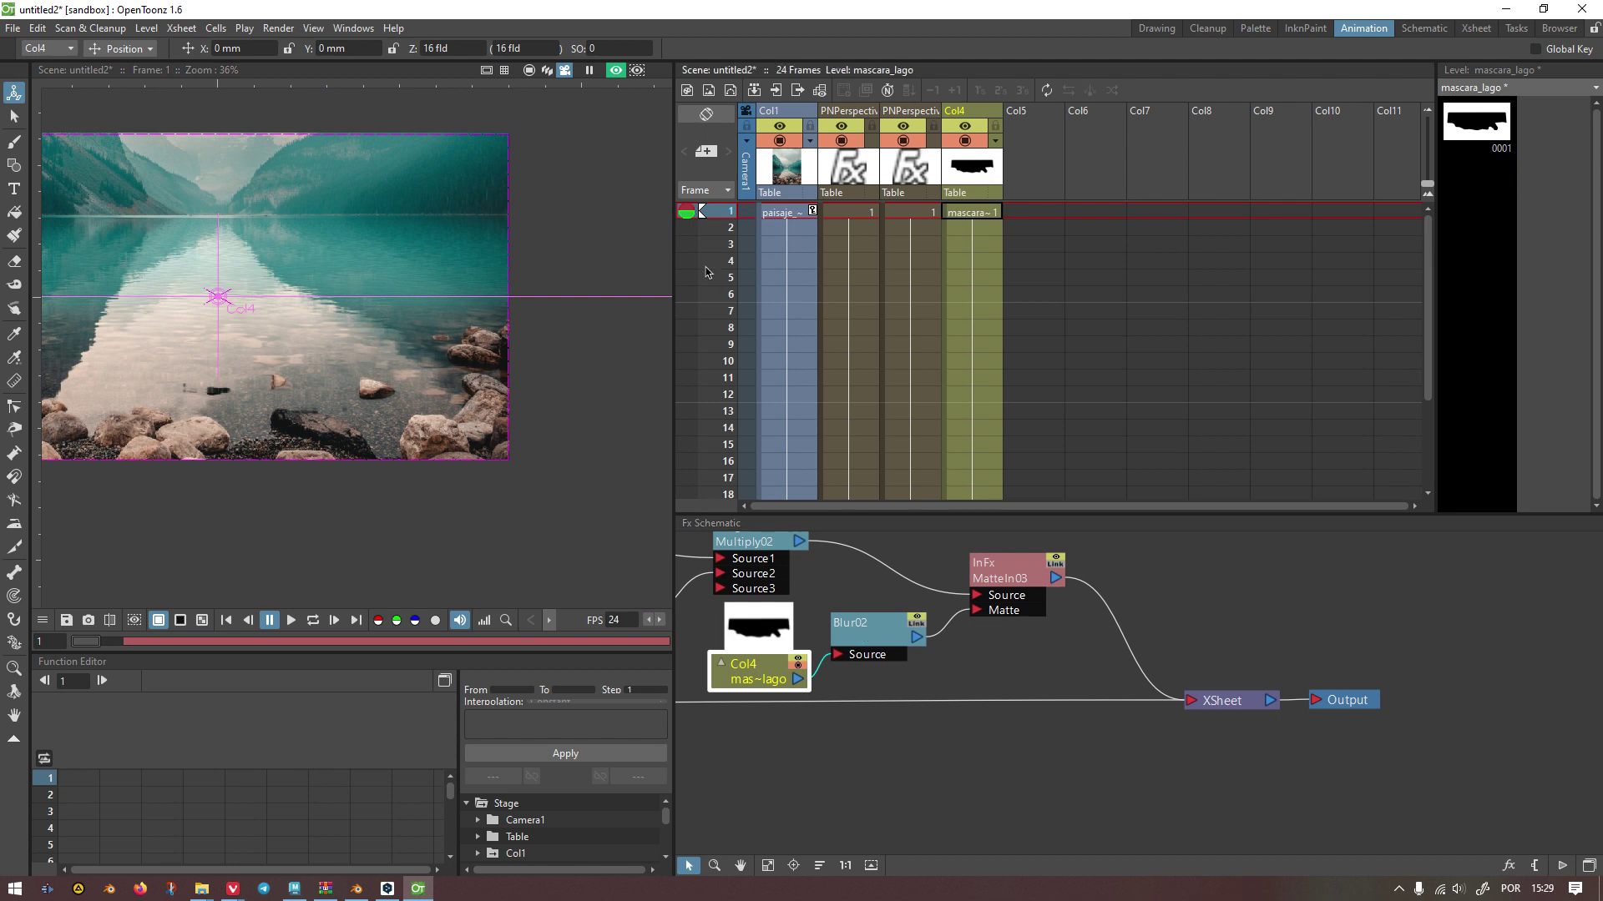
{"action": "right_click", "coordinate": [715, 218]}
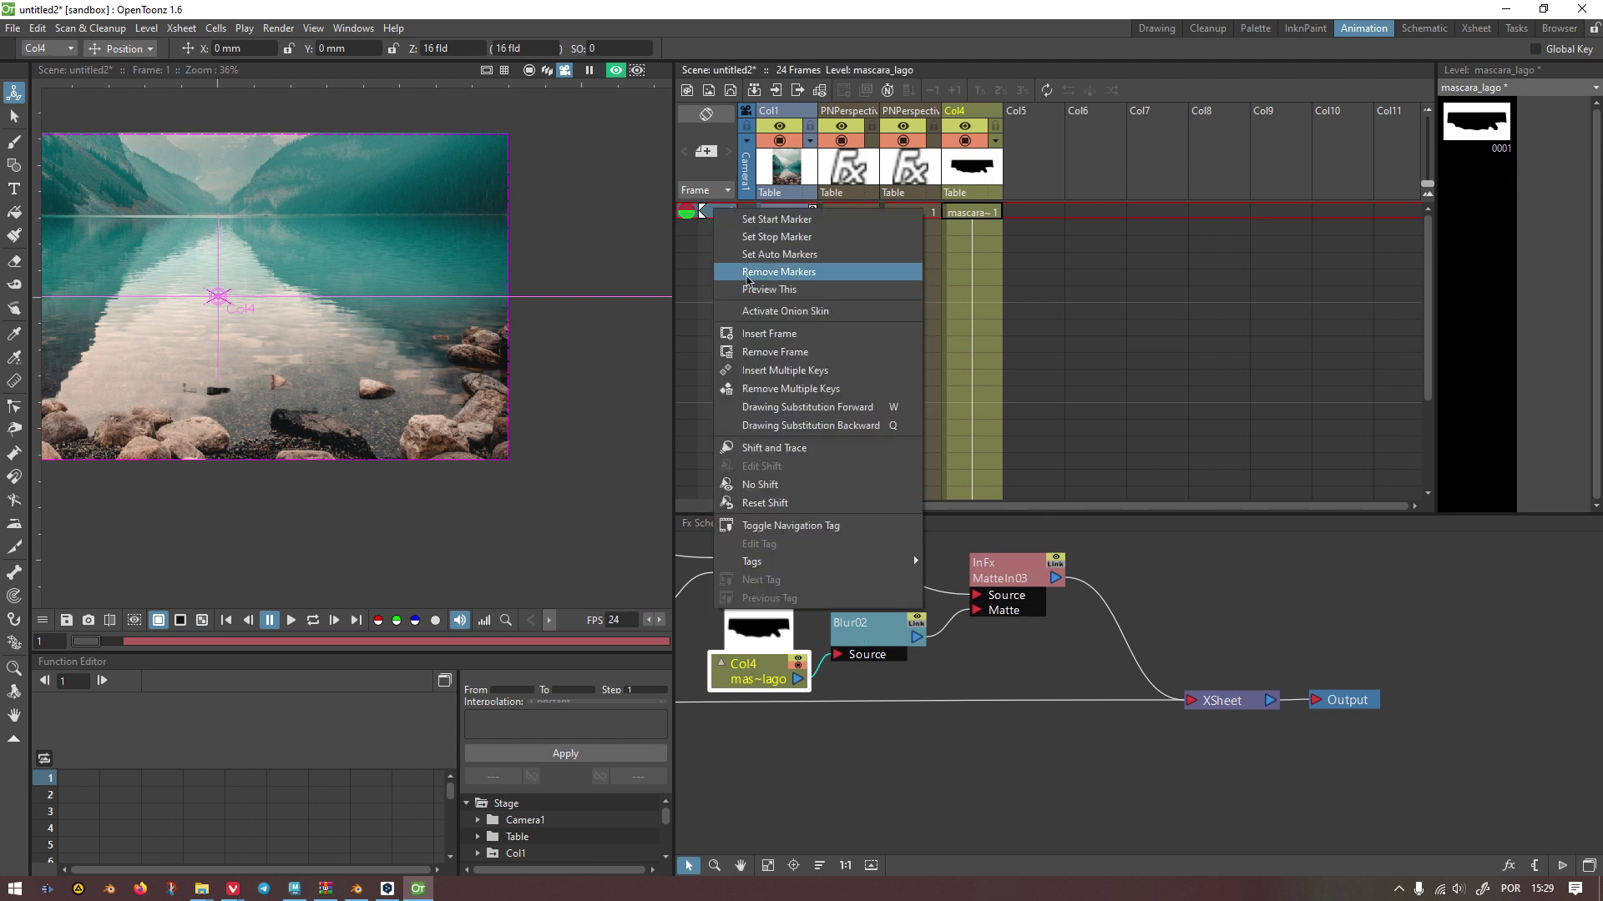
{"action": "left_click", "coordinate": [747, 278]}
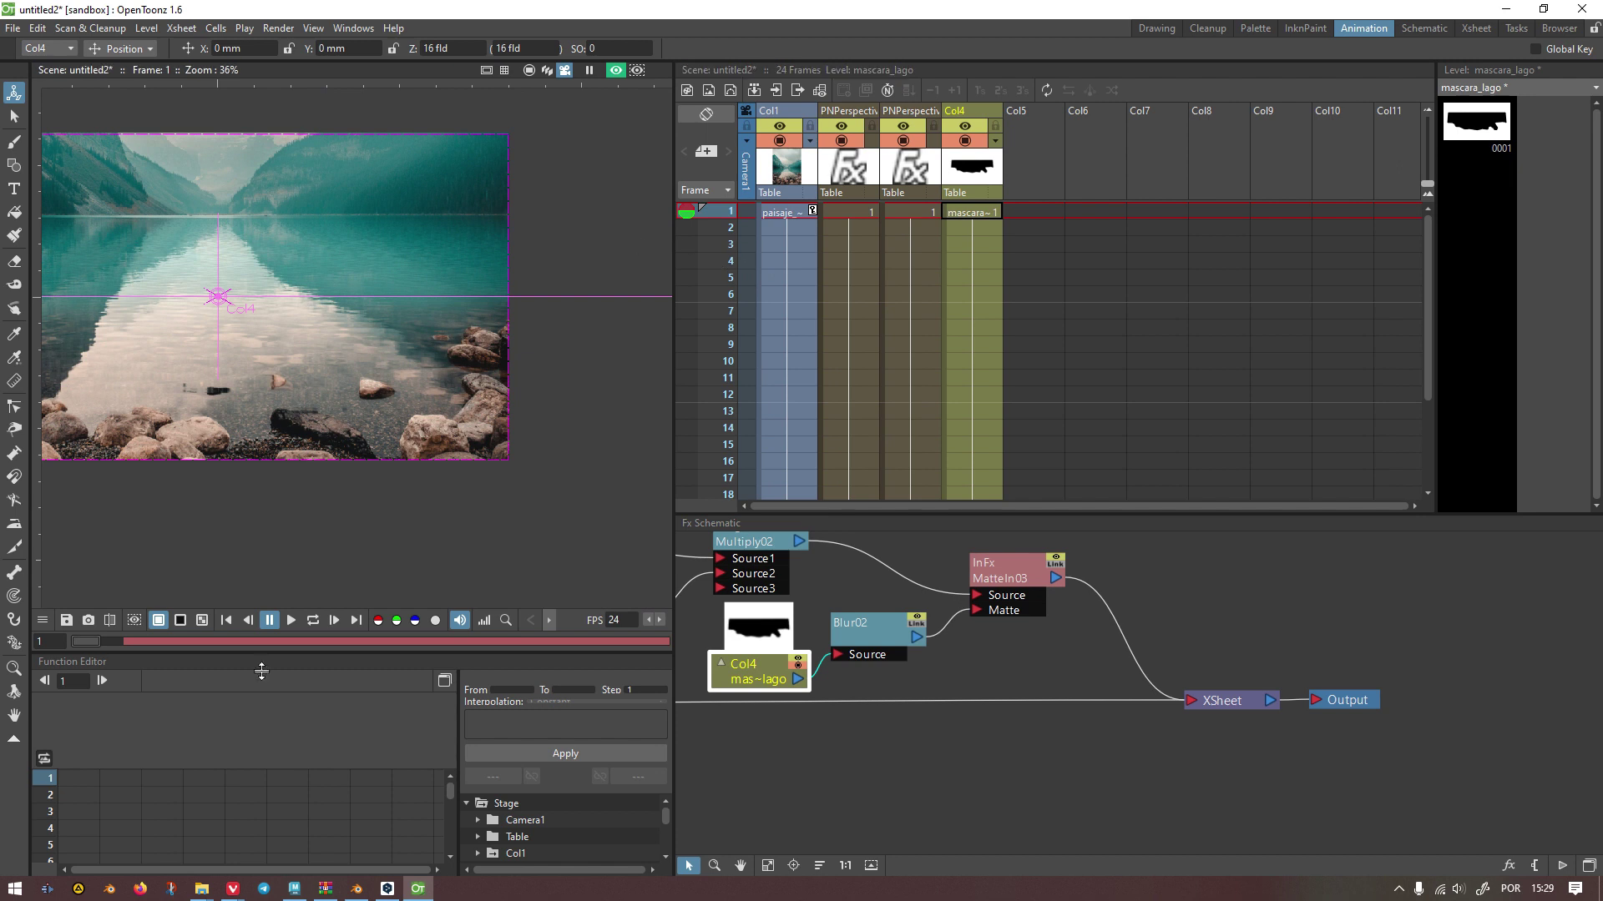
{"action": "left_click", "coordinate": [292, 620]}
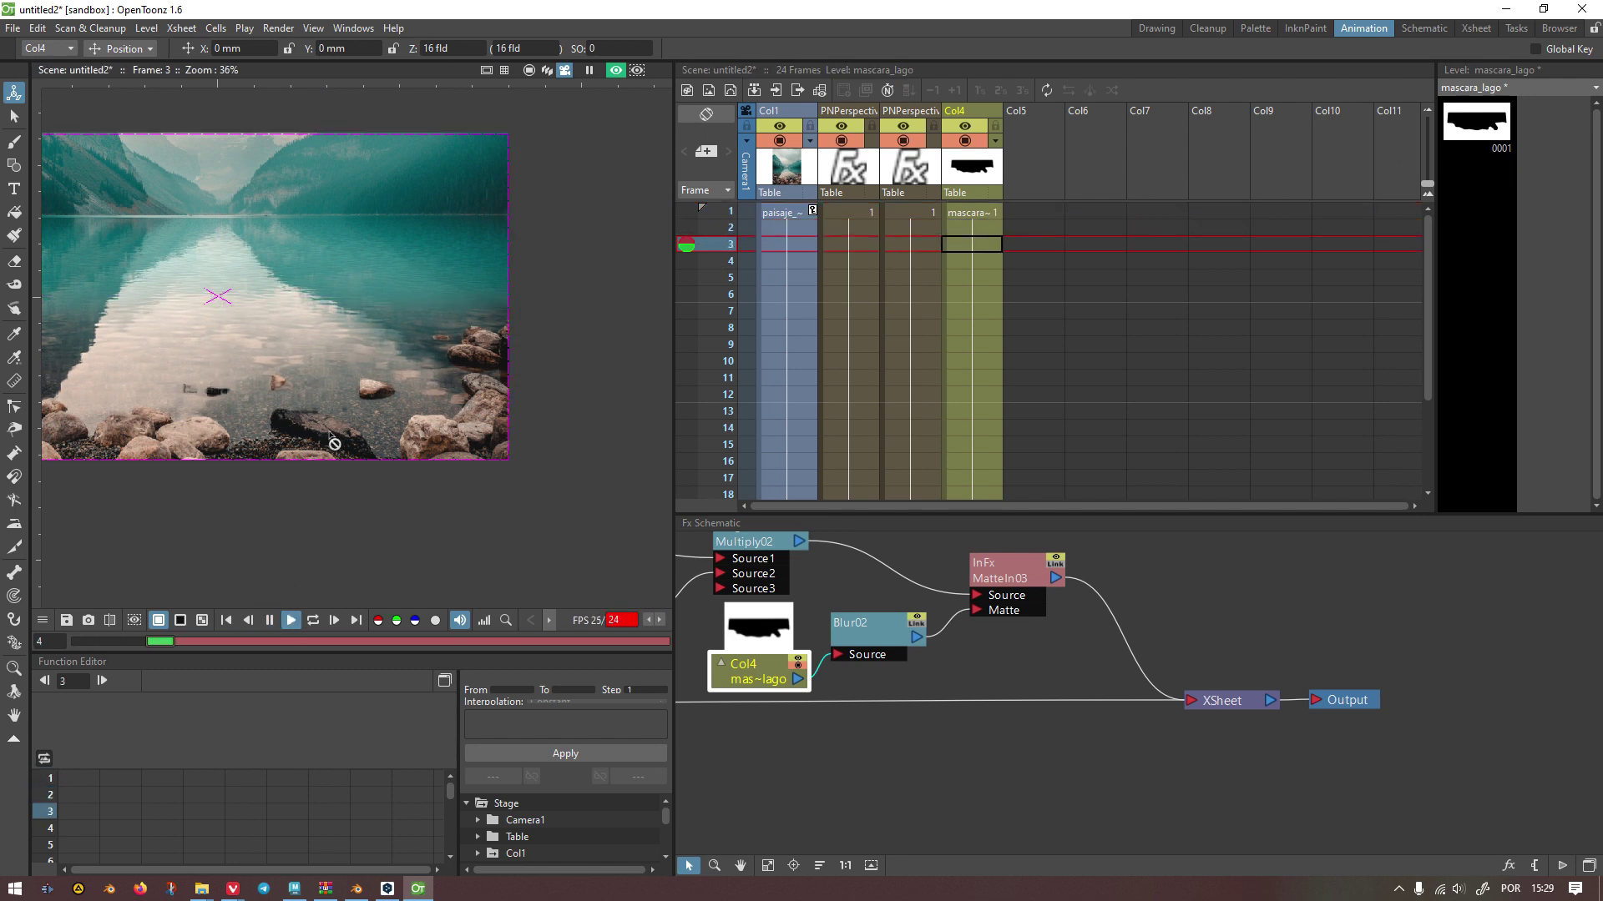
Step: Examine how the softened mask edge affects the rocks along both sides of the shoreline during playback, and stop the loop
{"action": "scroll", "coordinate": [460, 368], "scroll_direction": "up", "scroll_amount": 3}
{"action": "scroll", "coordinate": [418, 403], "scroll_direction": "up", "scroll_amount": 3}
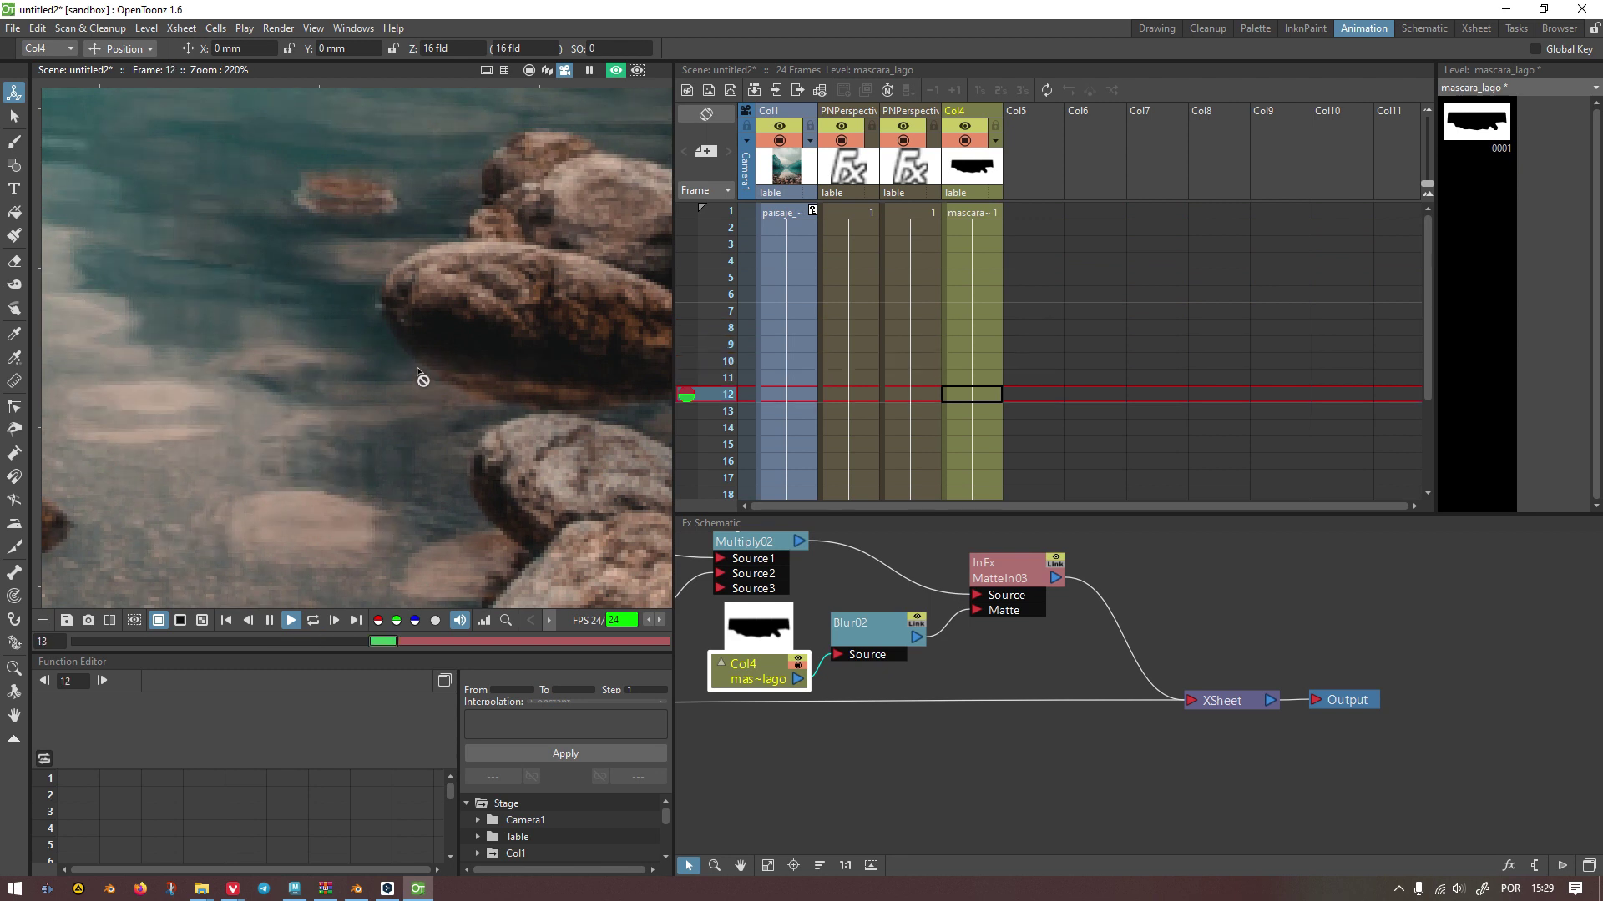
{"action": "scroll", "coordinate": [392, 366], "scroll_direction": "down", "scroll_amount": 1}
{"action": "scroll", "coordinate": [392, 365], "scroll_direction": "down", "scroll_amount": 6}
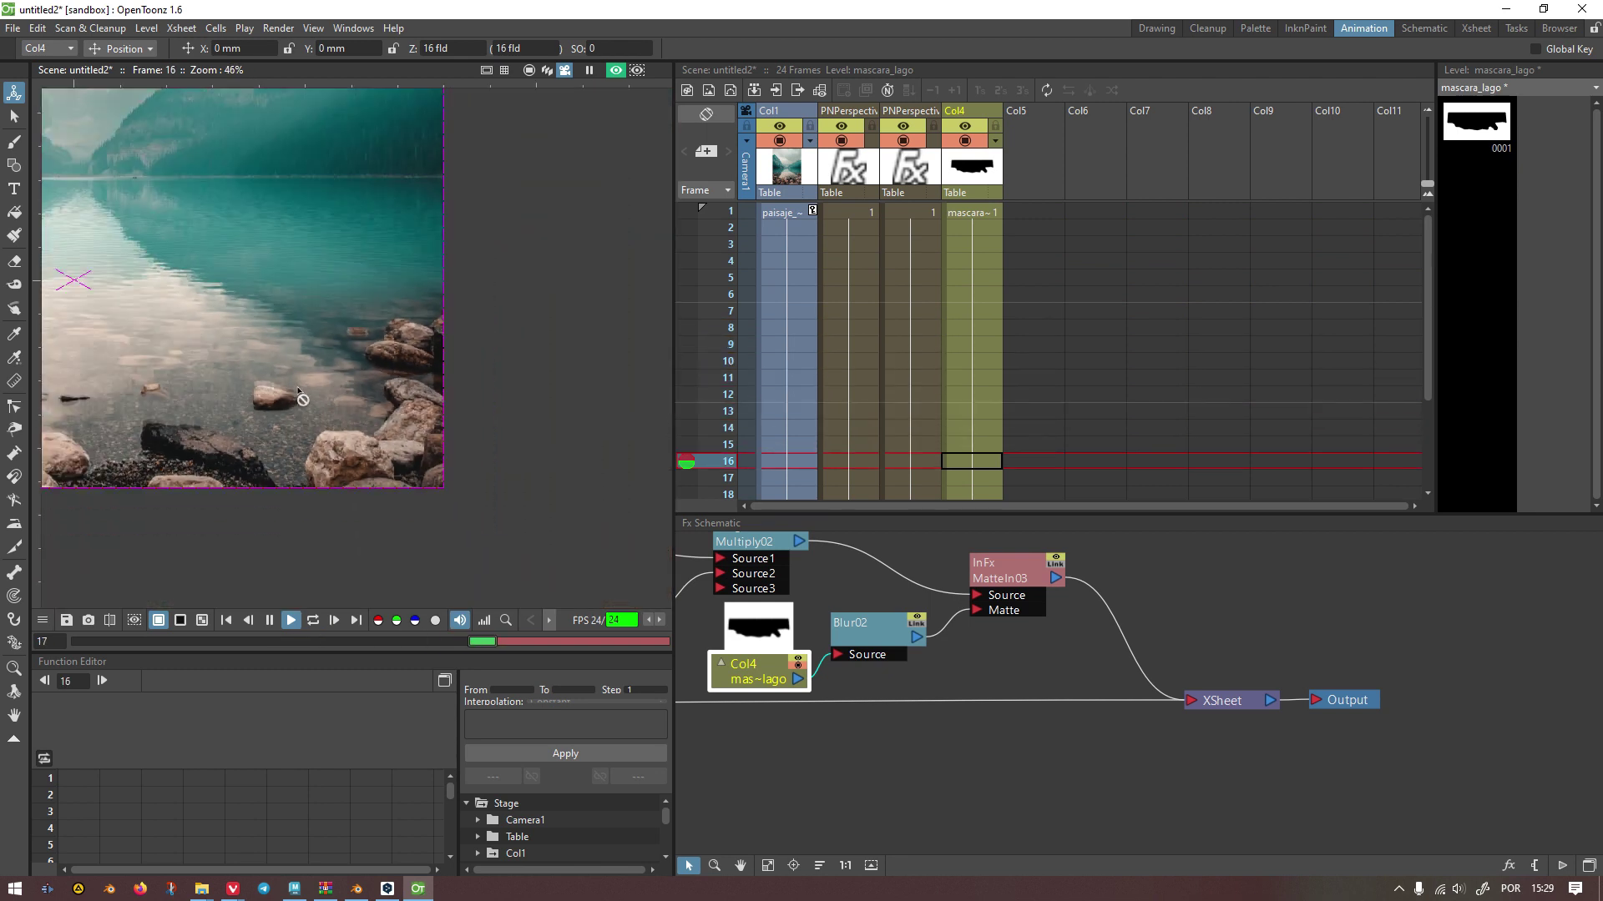
{"action": "scroll", "coordinate": [426, 315], "scroll_direction": "down", "scroll_amount": 1}
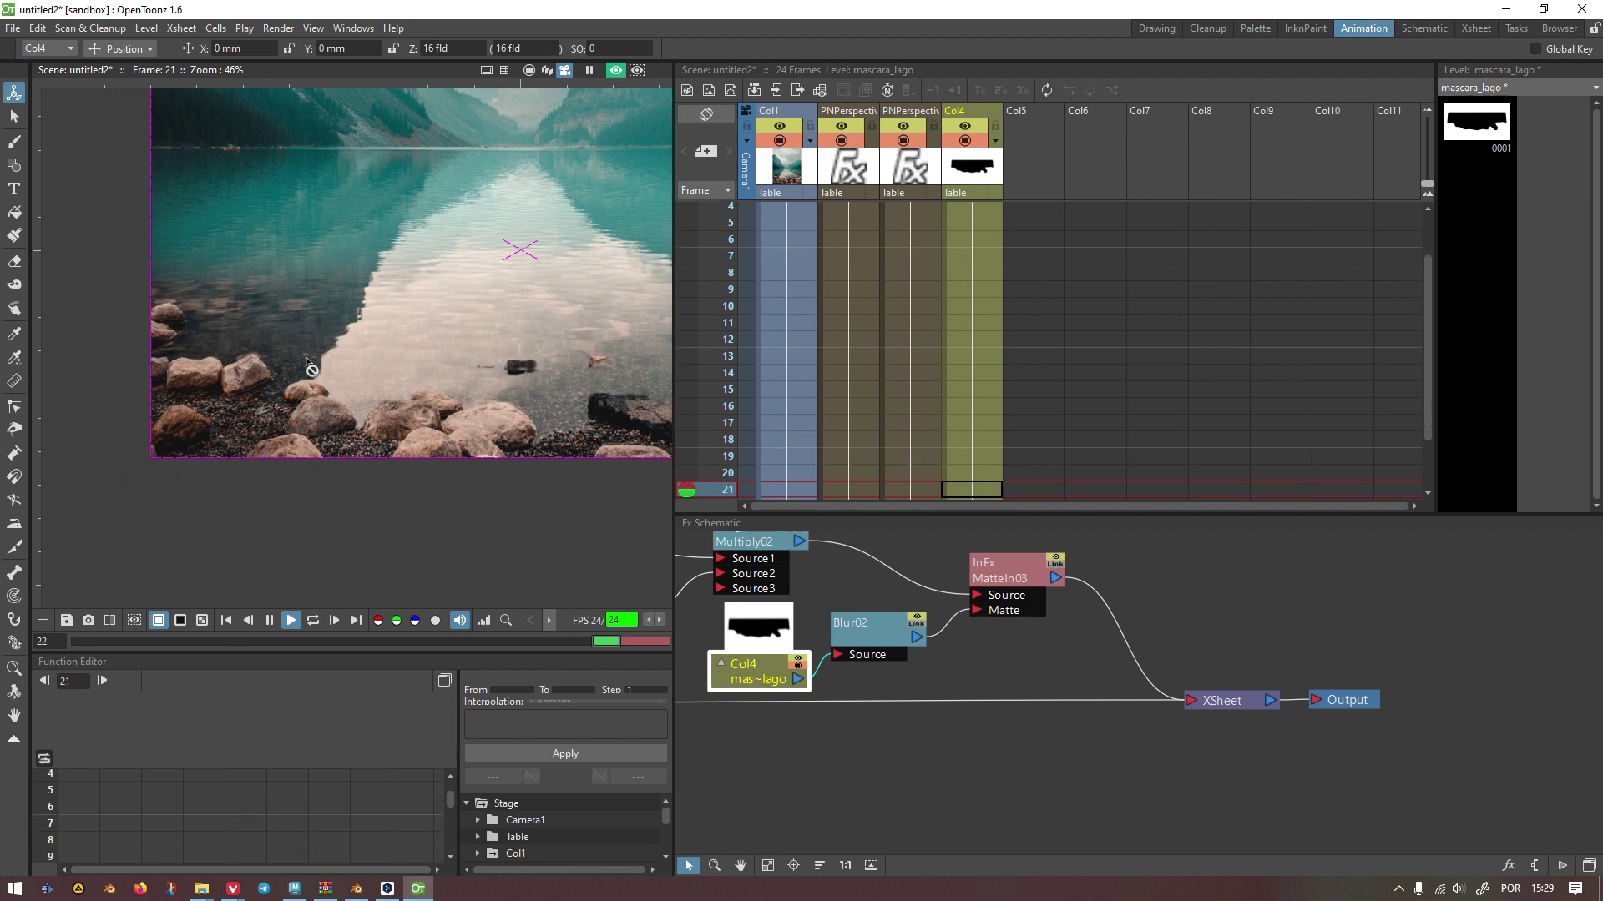
{"action": "scroll", "coordinate": [494, 392], "scroll_direction": "up", "scroll_amount": 5}
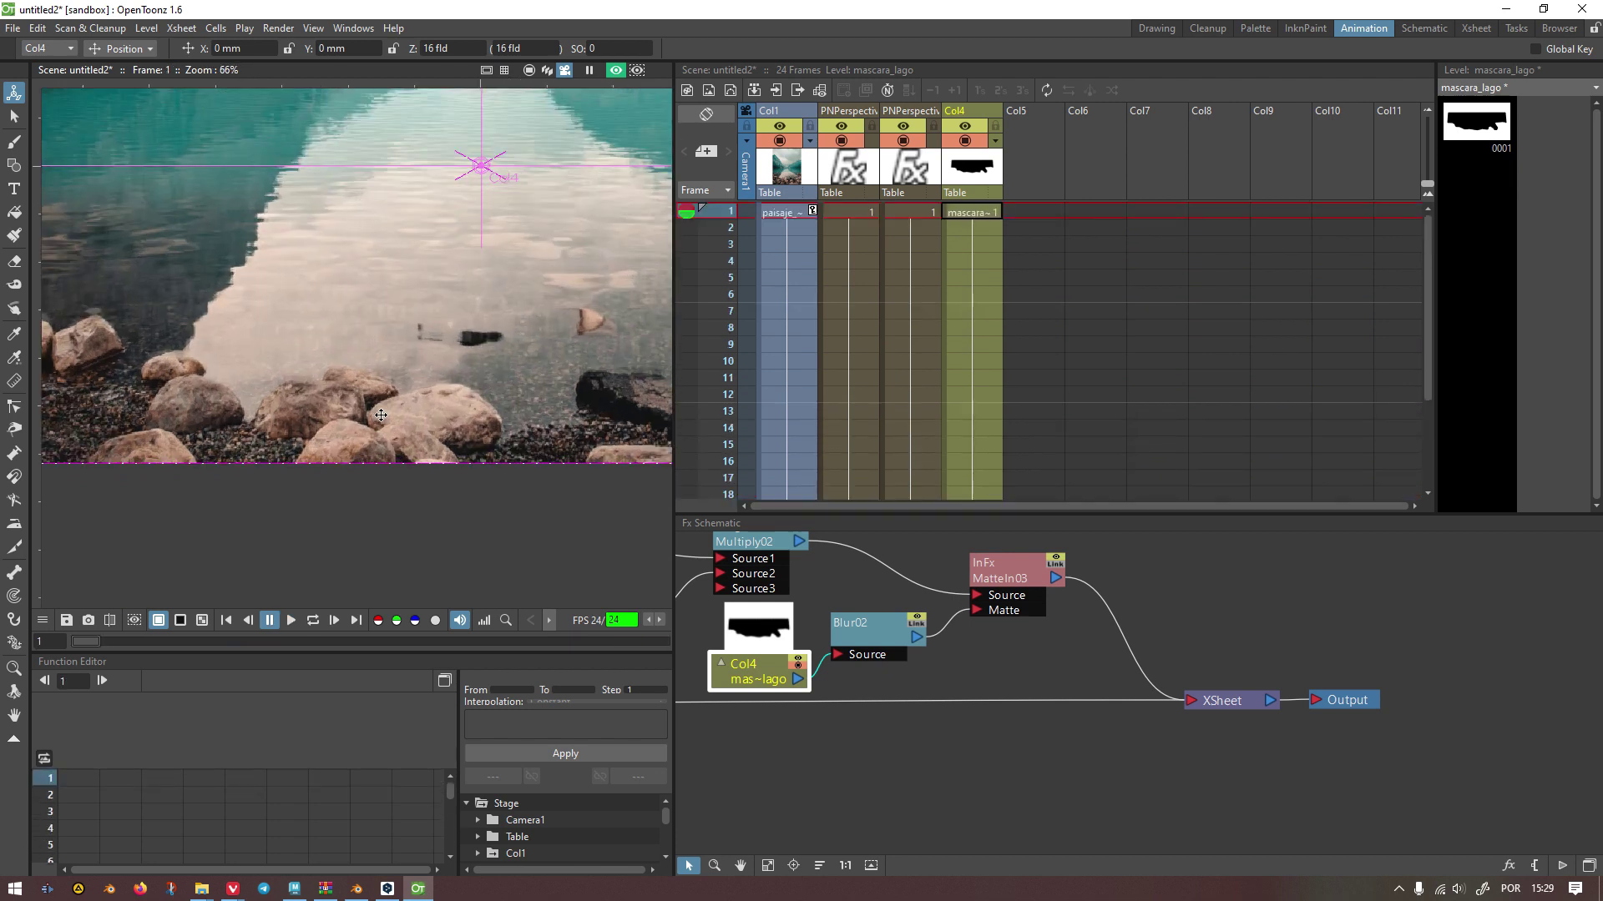
{"action": "left_click", "coordinate": [291, 621]}
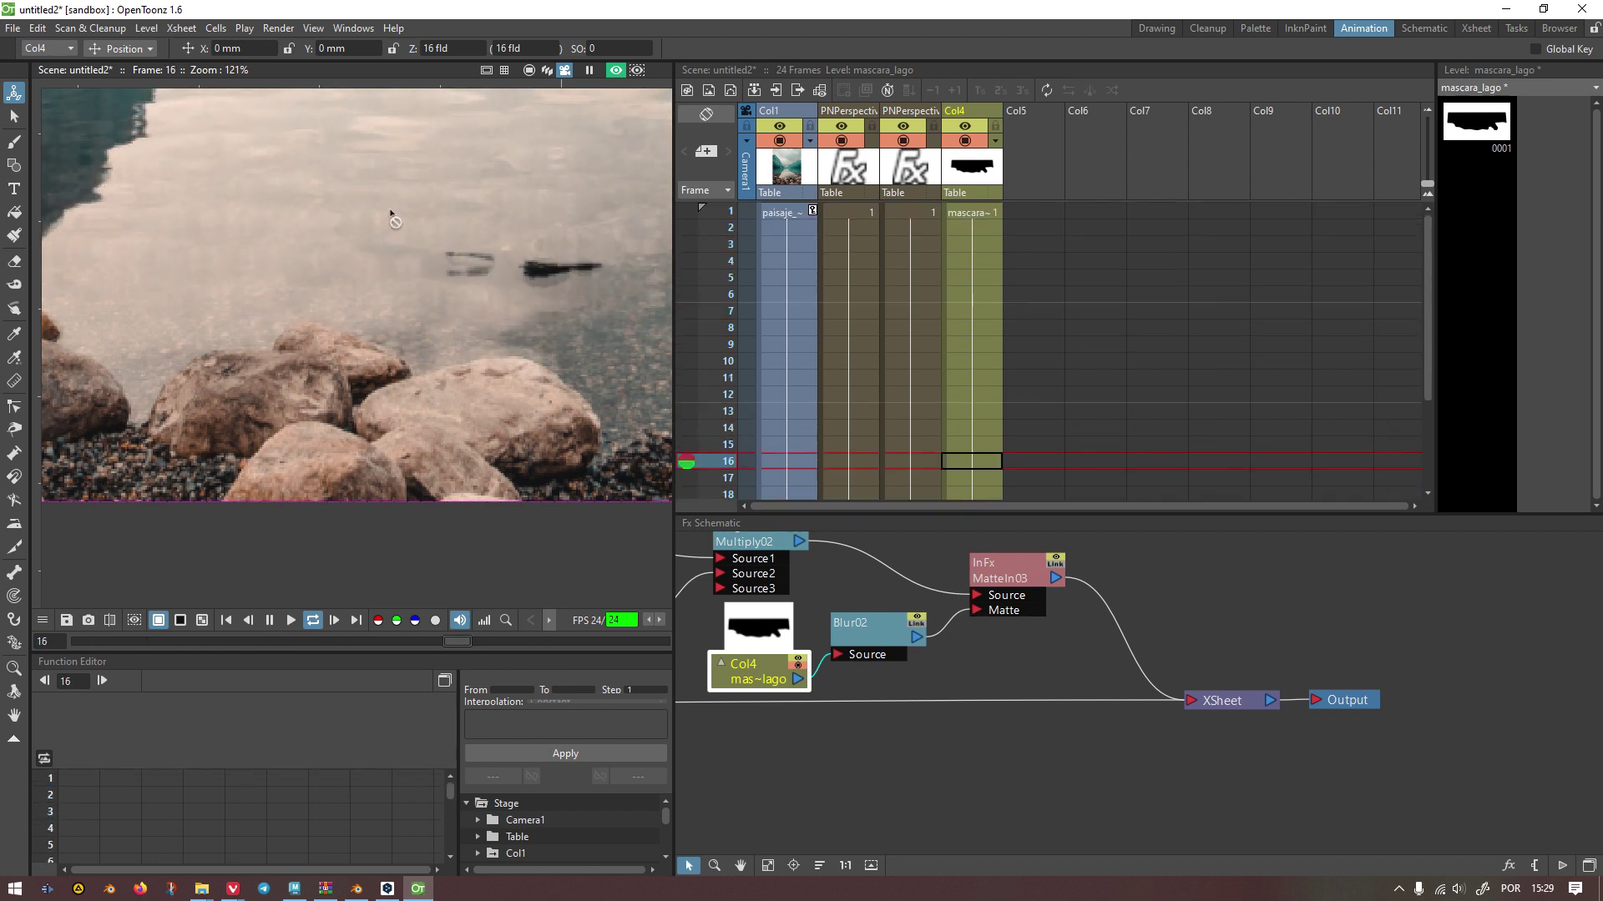
{"action": "scroll", "coordinate": [430, 347], "scroll_direction": "down", "scroll_amount": 2}
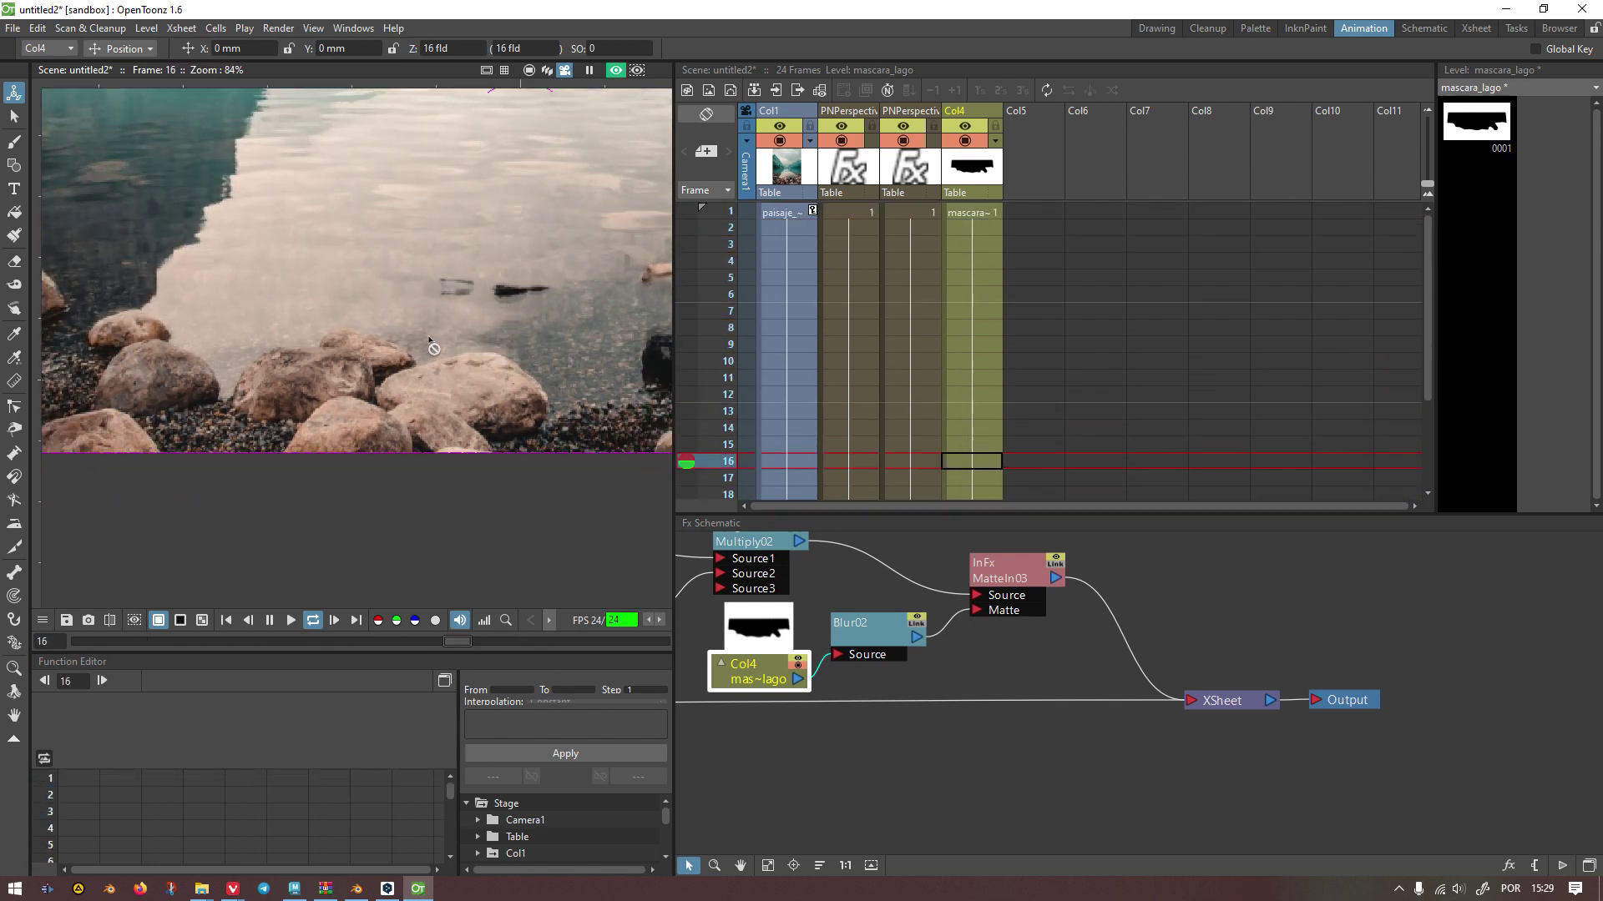
{"action": "scroll", "coordinate": [343, 380], "scroll_direction": "up", "scroll_amount": 3}
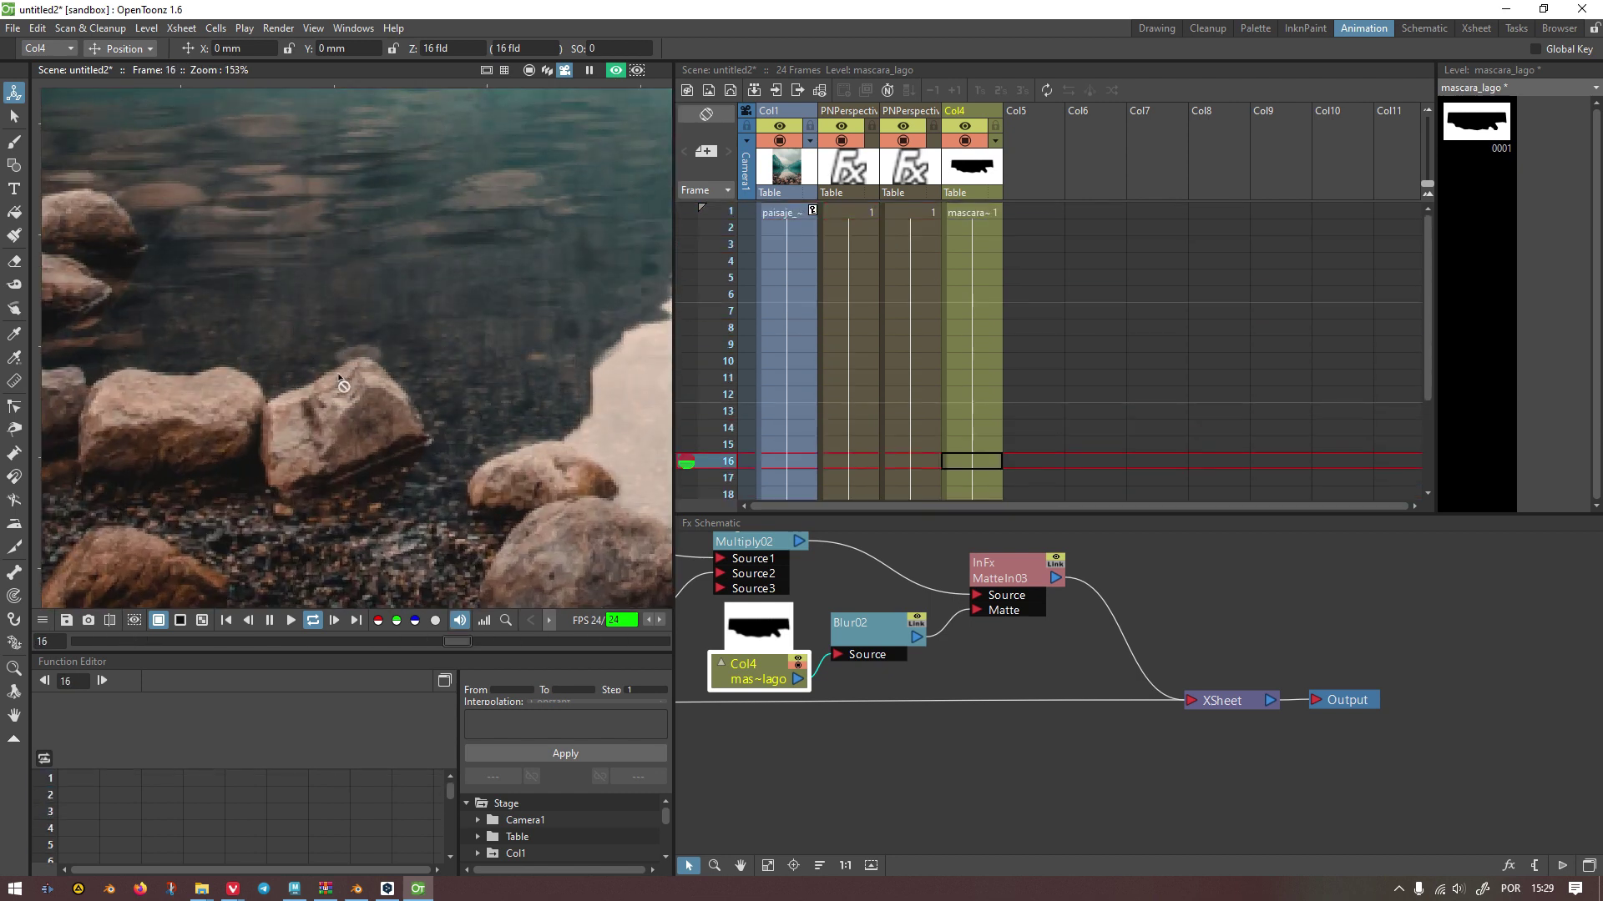
{"action": "scroll", "coordinate": [342, 384], "scroll_direction": "down", "scroll_amount": 5}
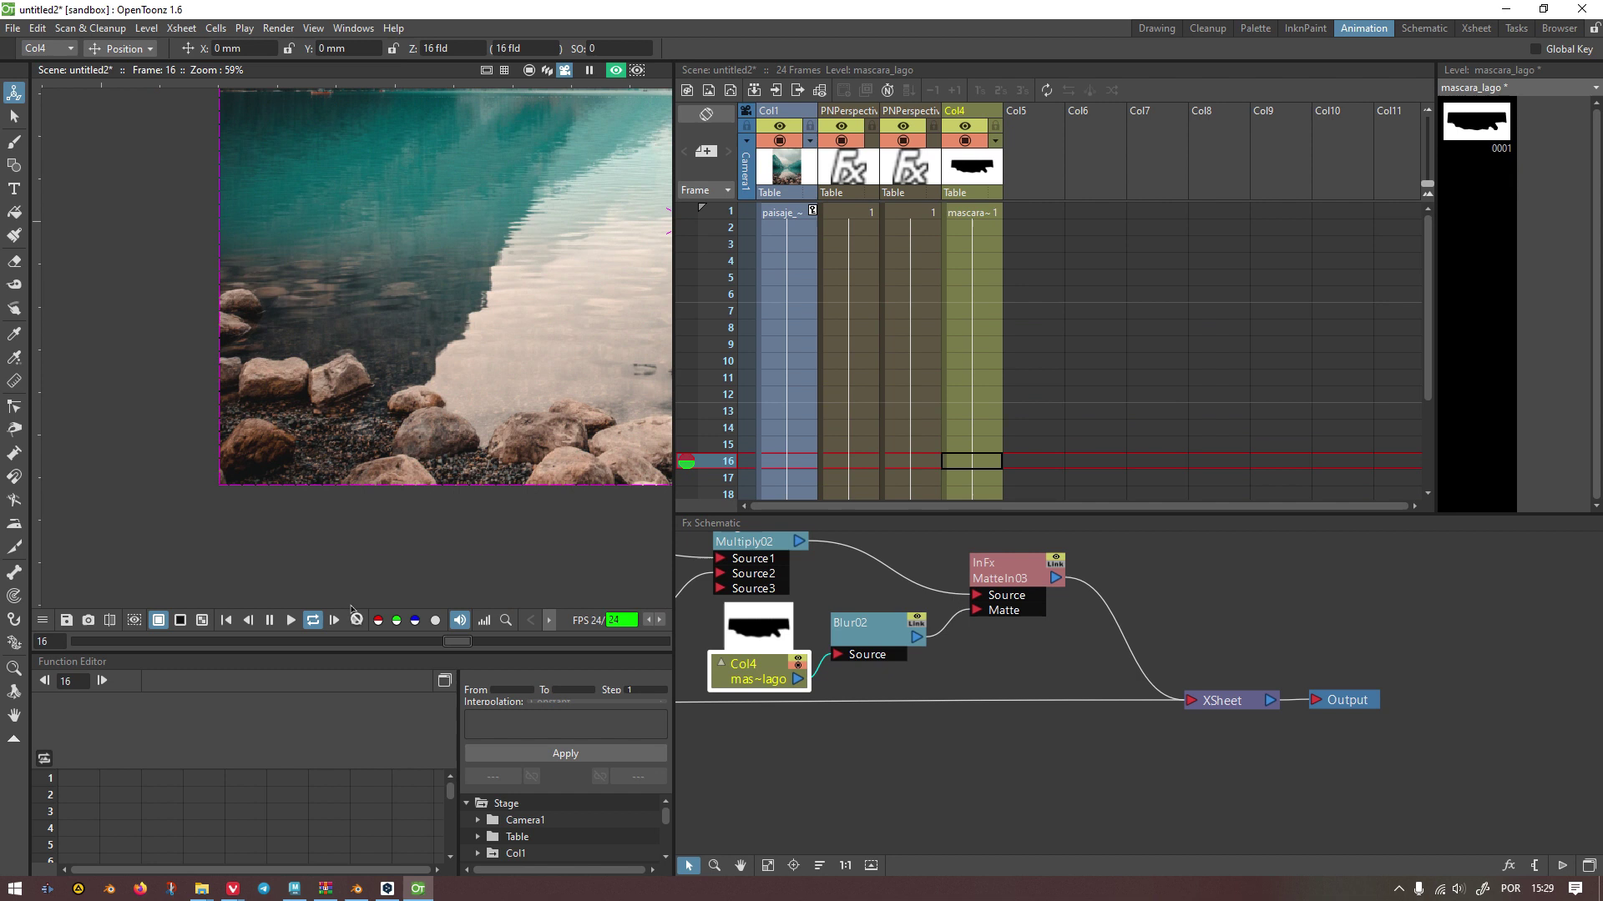
{"action": "left_click", "coordinate": [313, 620]}
Step: Set the Blur02 node's value to 15 mm and play the animation to check the mask edge around the shoreline rocks
{"action": "double_click", "coordinate": [851, 621]}
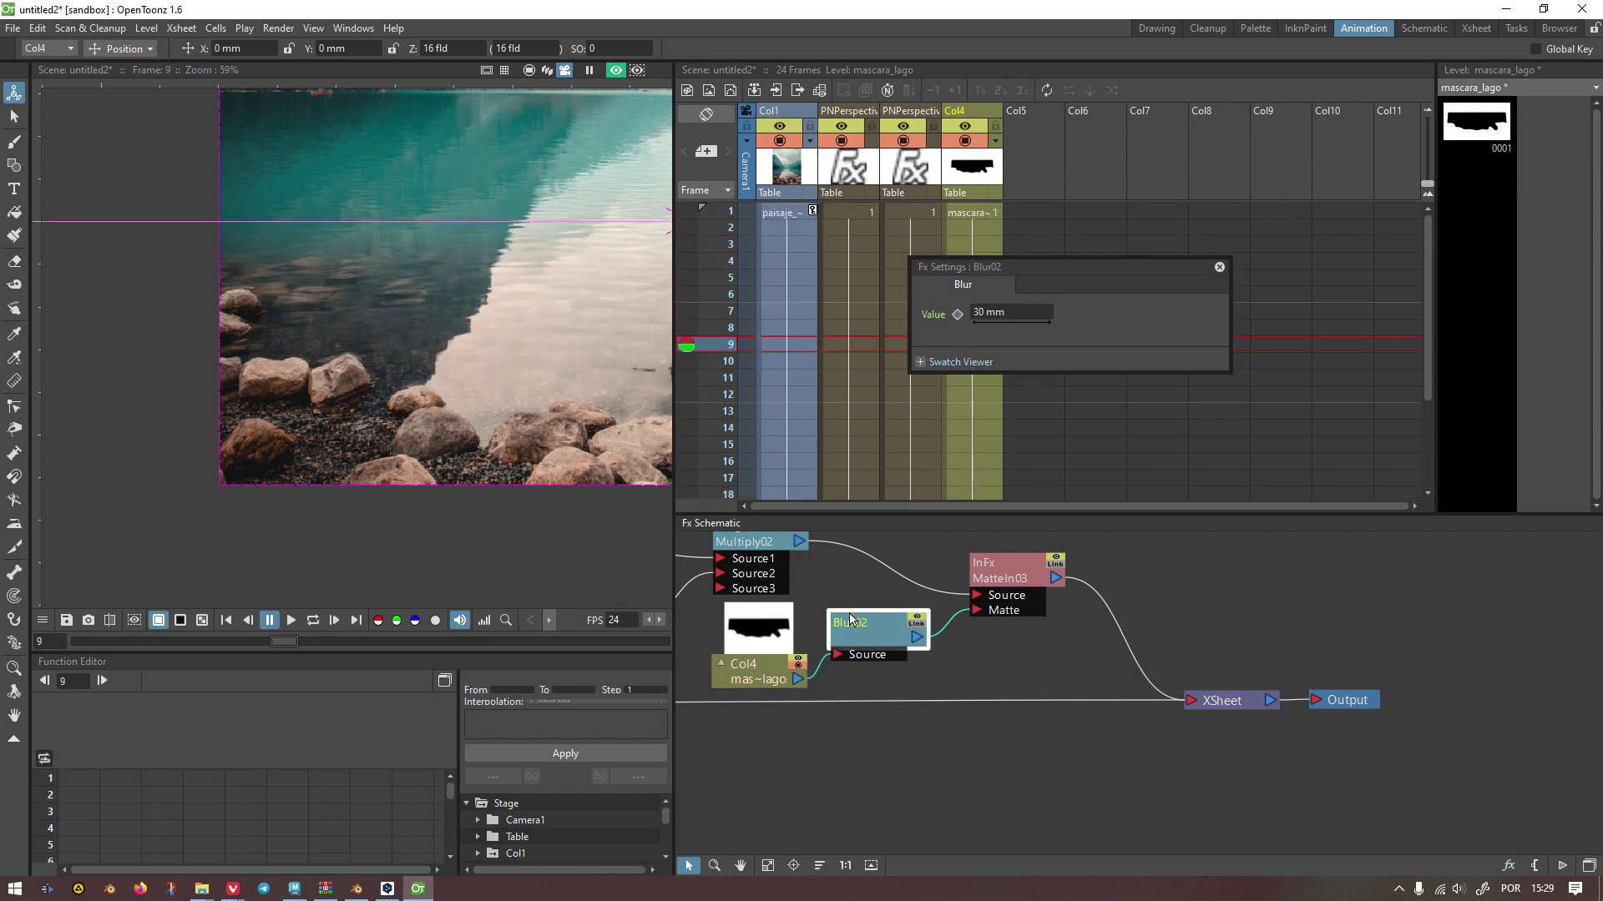
{"action": "left_click", "coordinate": [981, 312]}
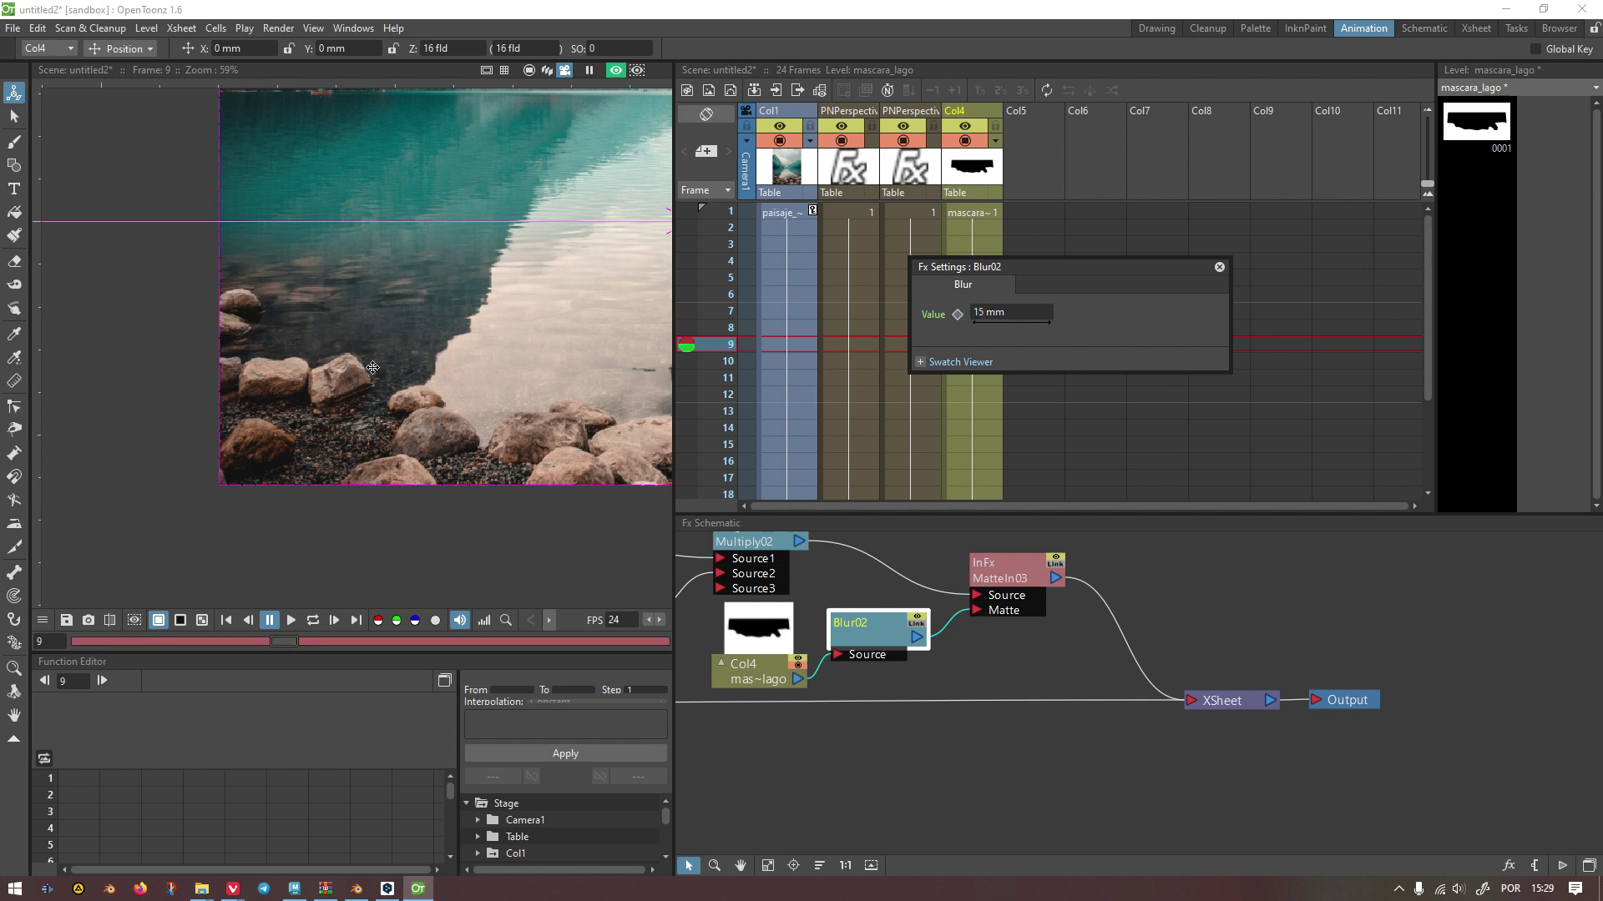
{"action": "scroll", "coordinate": [372, 367], "scroll_direction": "up", "scroll_amount": 6}
{"action": "scroll", "coordinate": [460, 351], "scroll_direction": "down", "scroll_amount": 3}
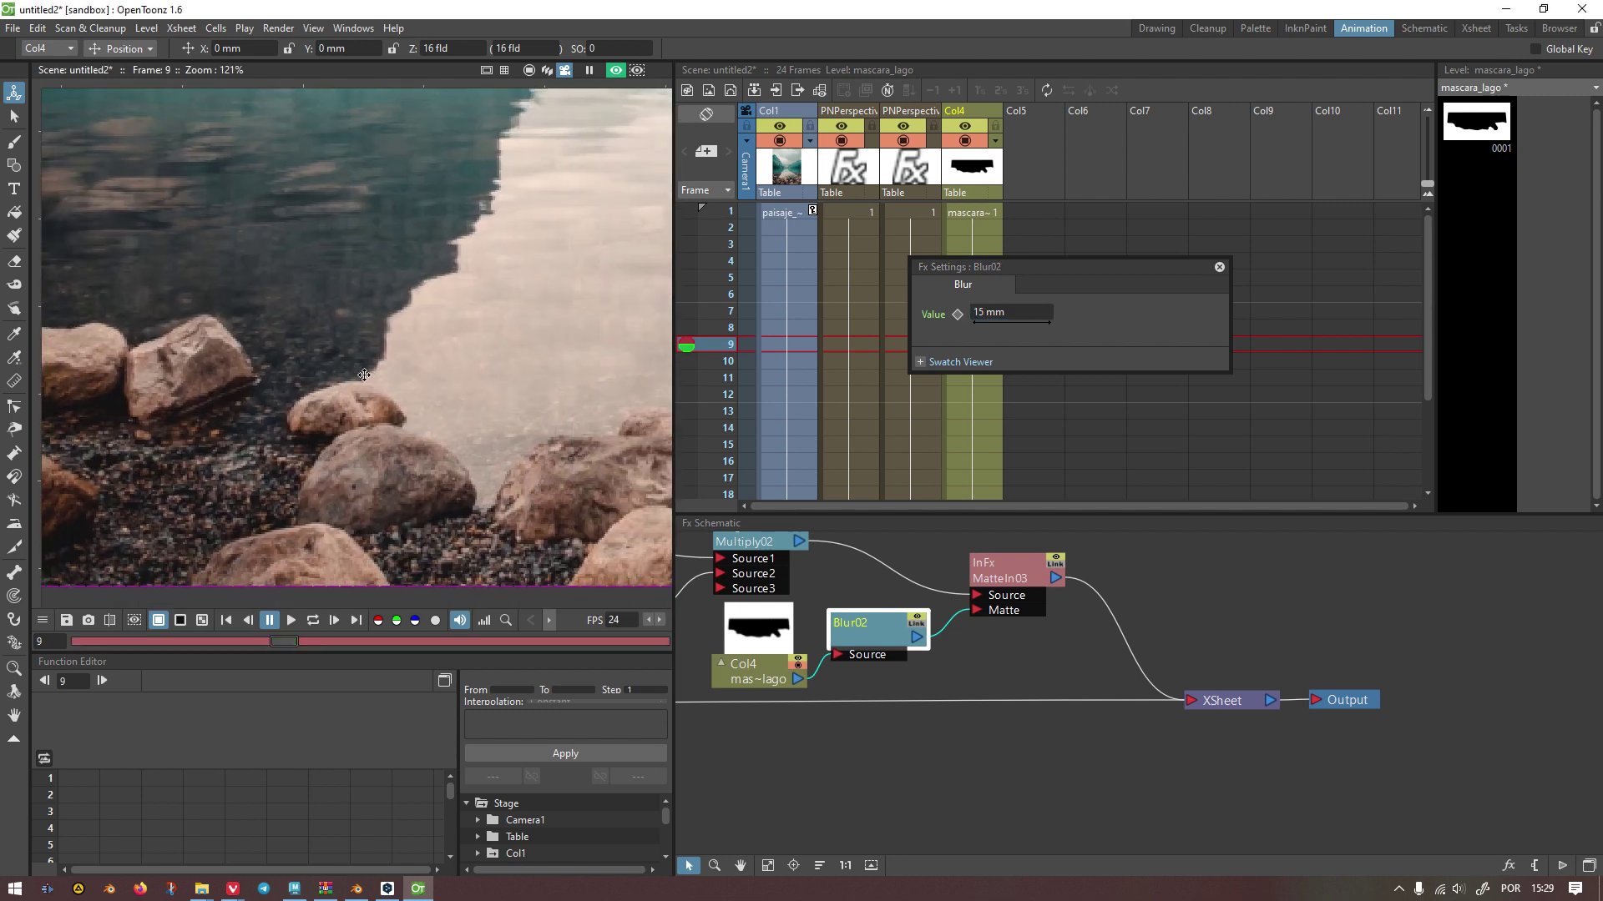
{"action": "left_click", "coordinate": [291, 620]}
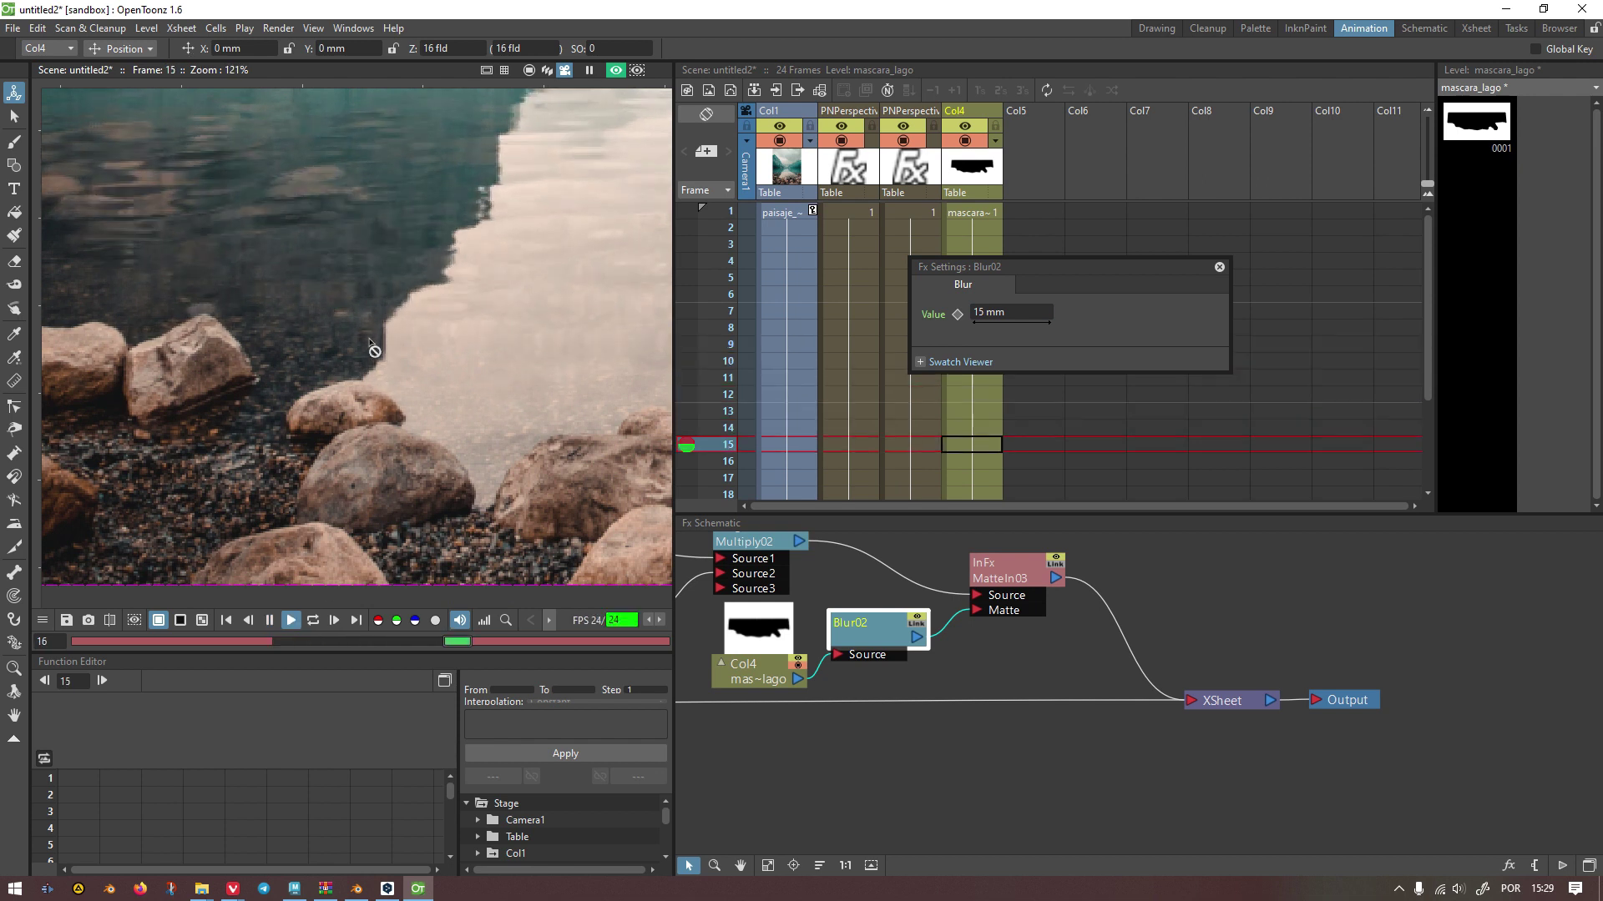
{"action": "scroll", "coordinate": [354, 332], "scroll_direction": "down", "scroll_amount": 3}
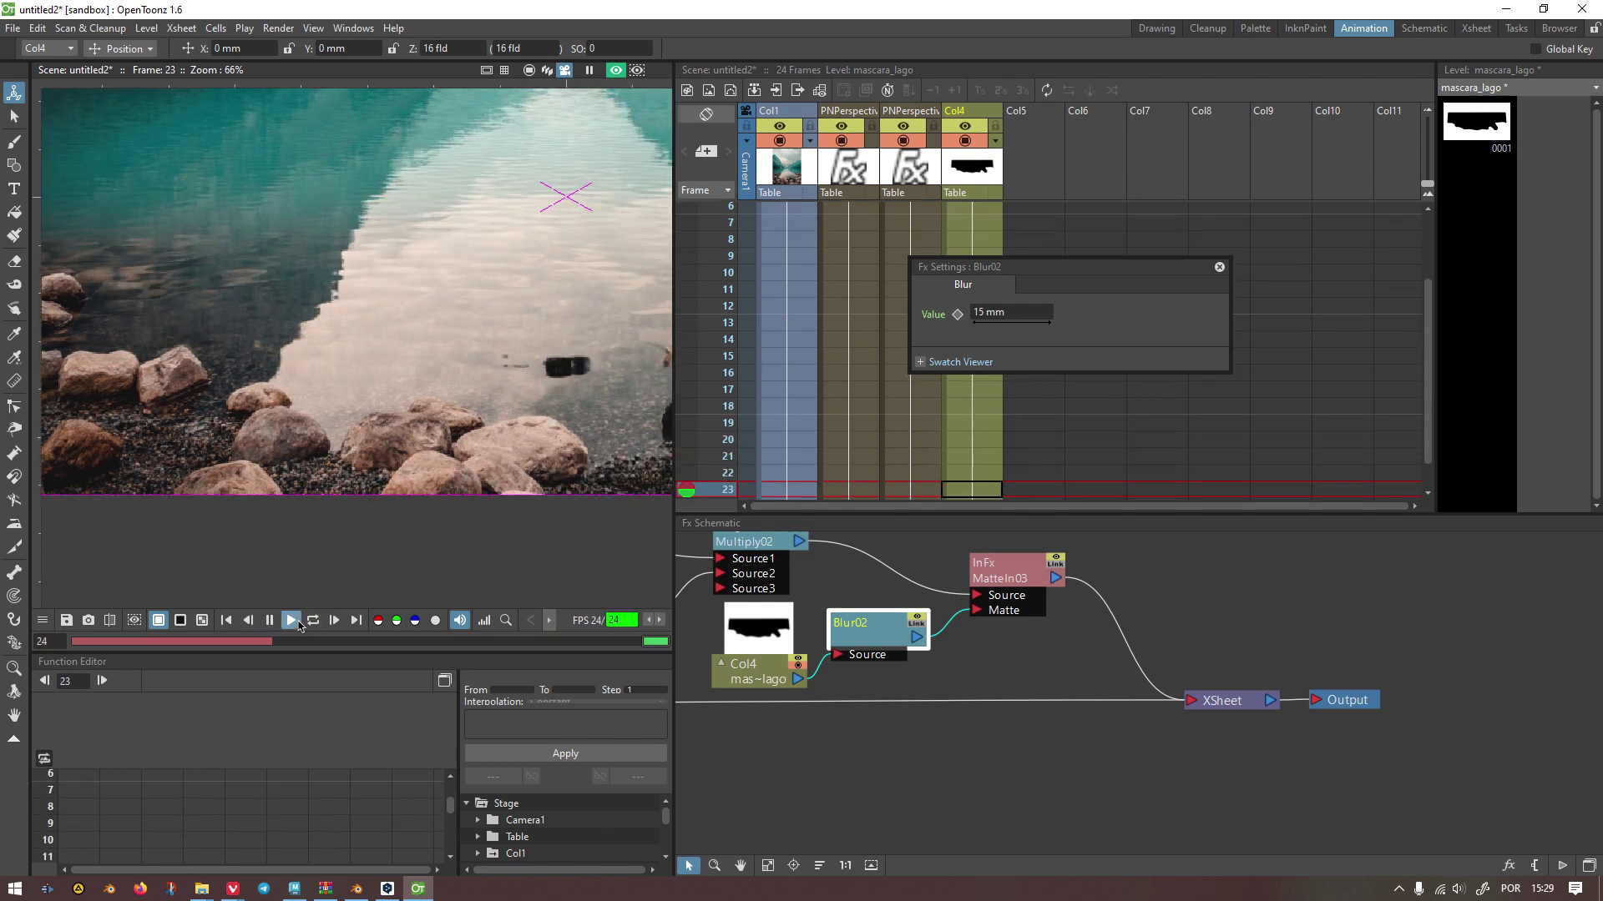
Step: Replay the animation with the whole lake in view to review the ripple with the reduced blur
{"action": "left_click", "coordinate": [297, 625]}
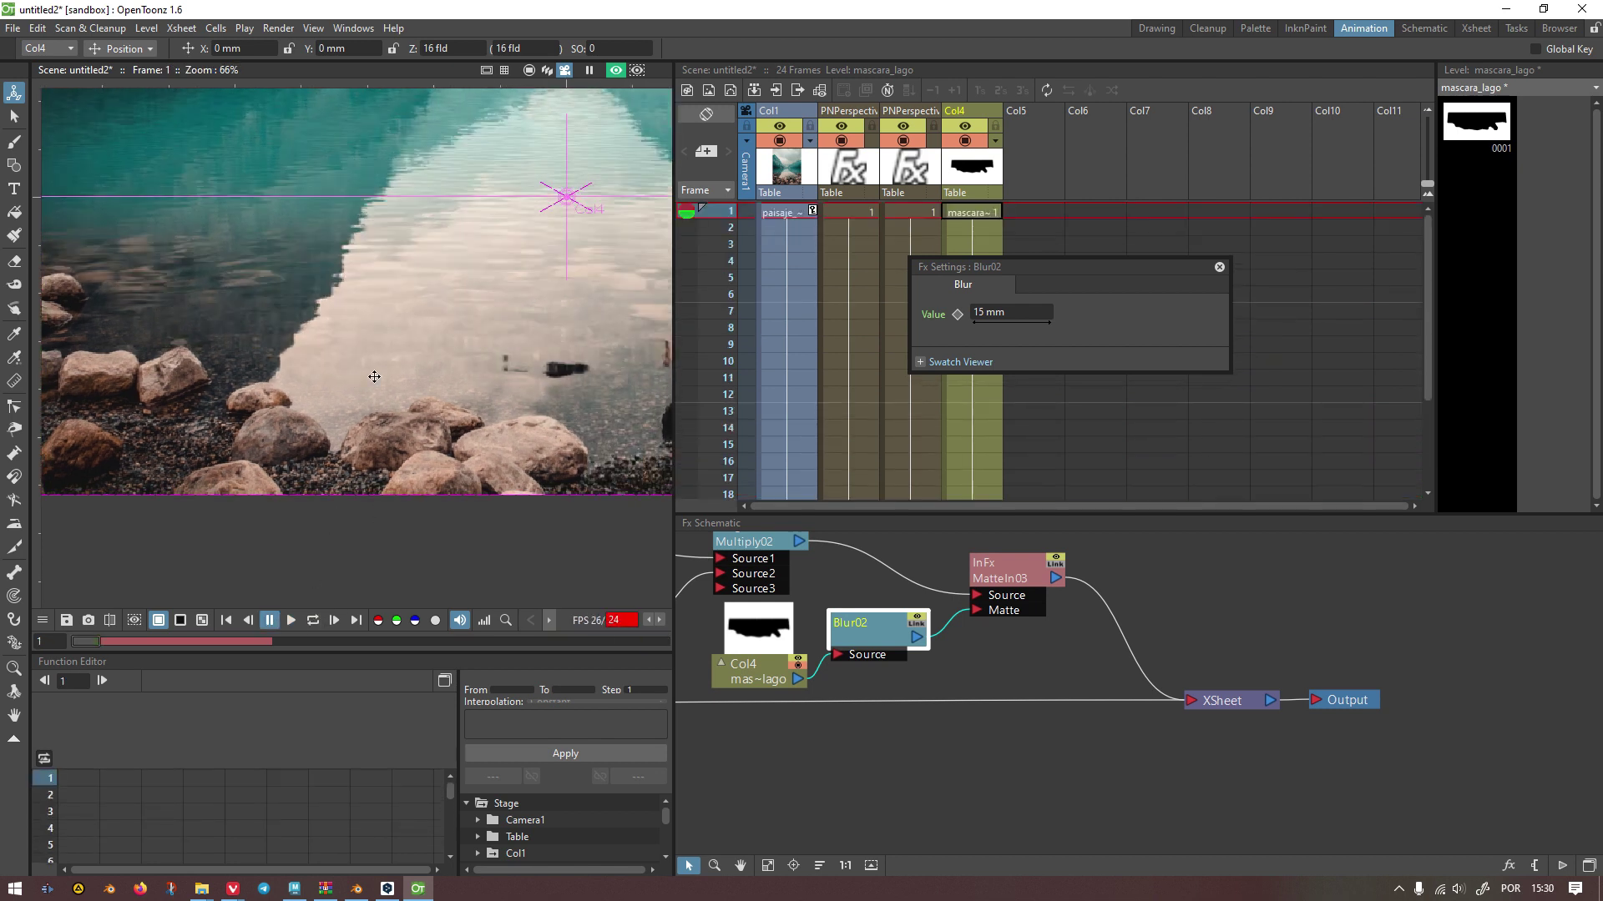
{"action": "scroll", "coordinate": [340, 354], "scroll_direction": "down", "scroll_amount": 2}
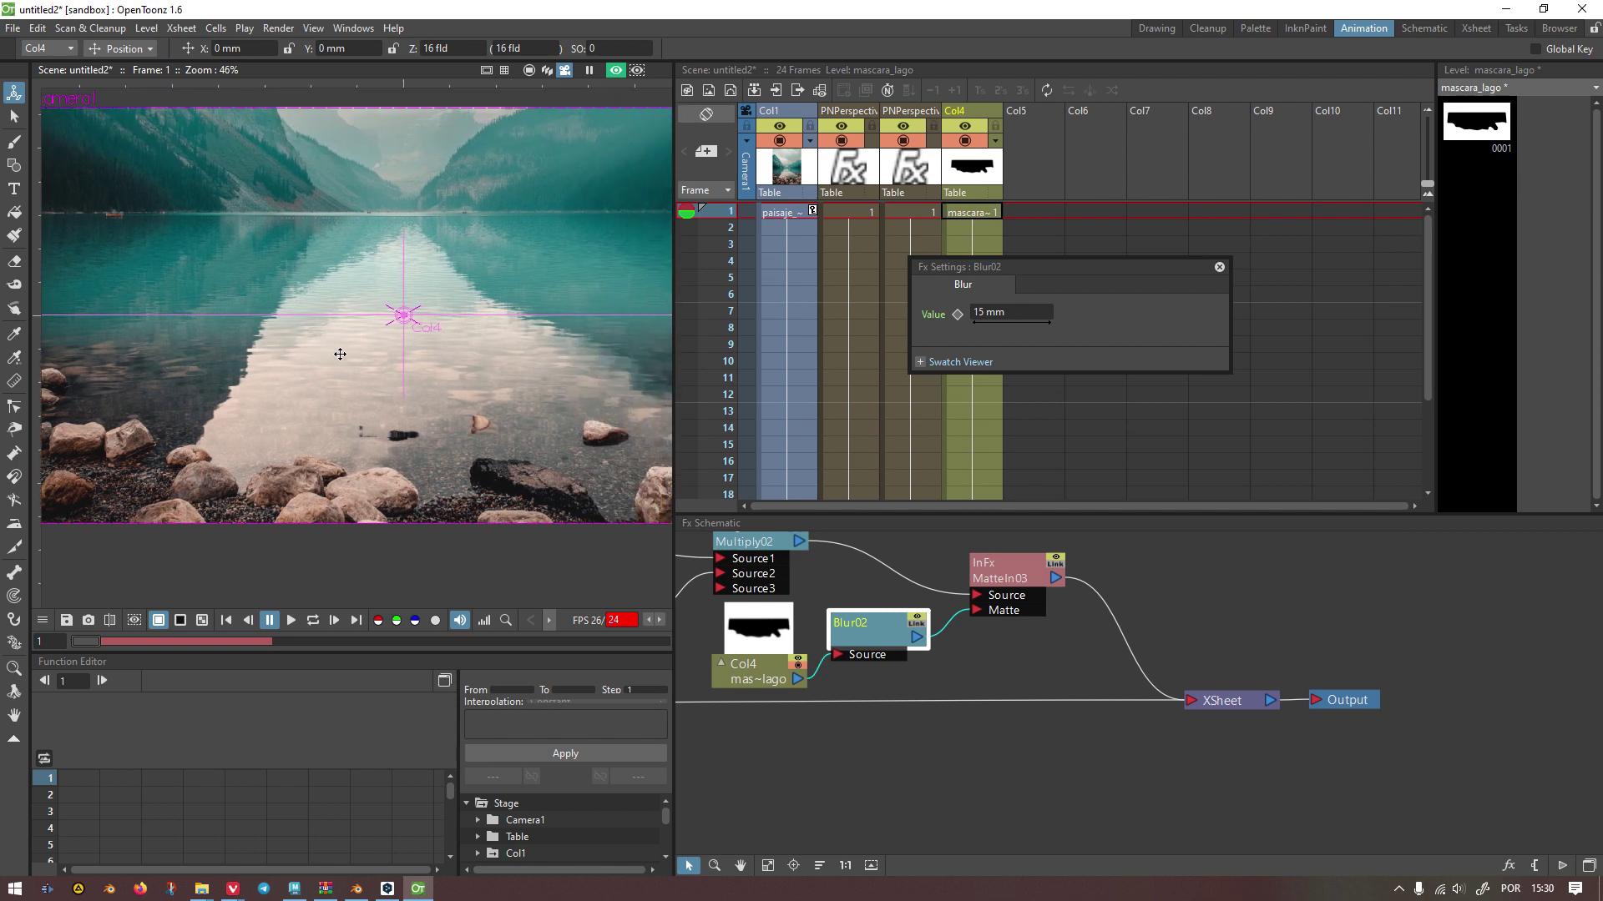
{"action": "left_click", "coordinate": [292, 622]}
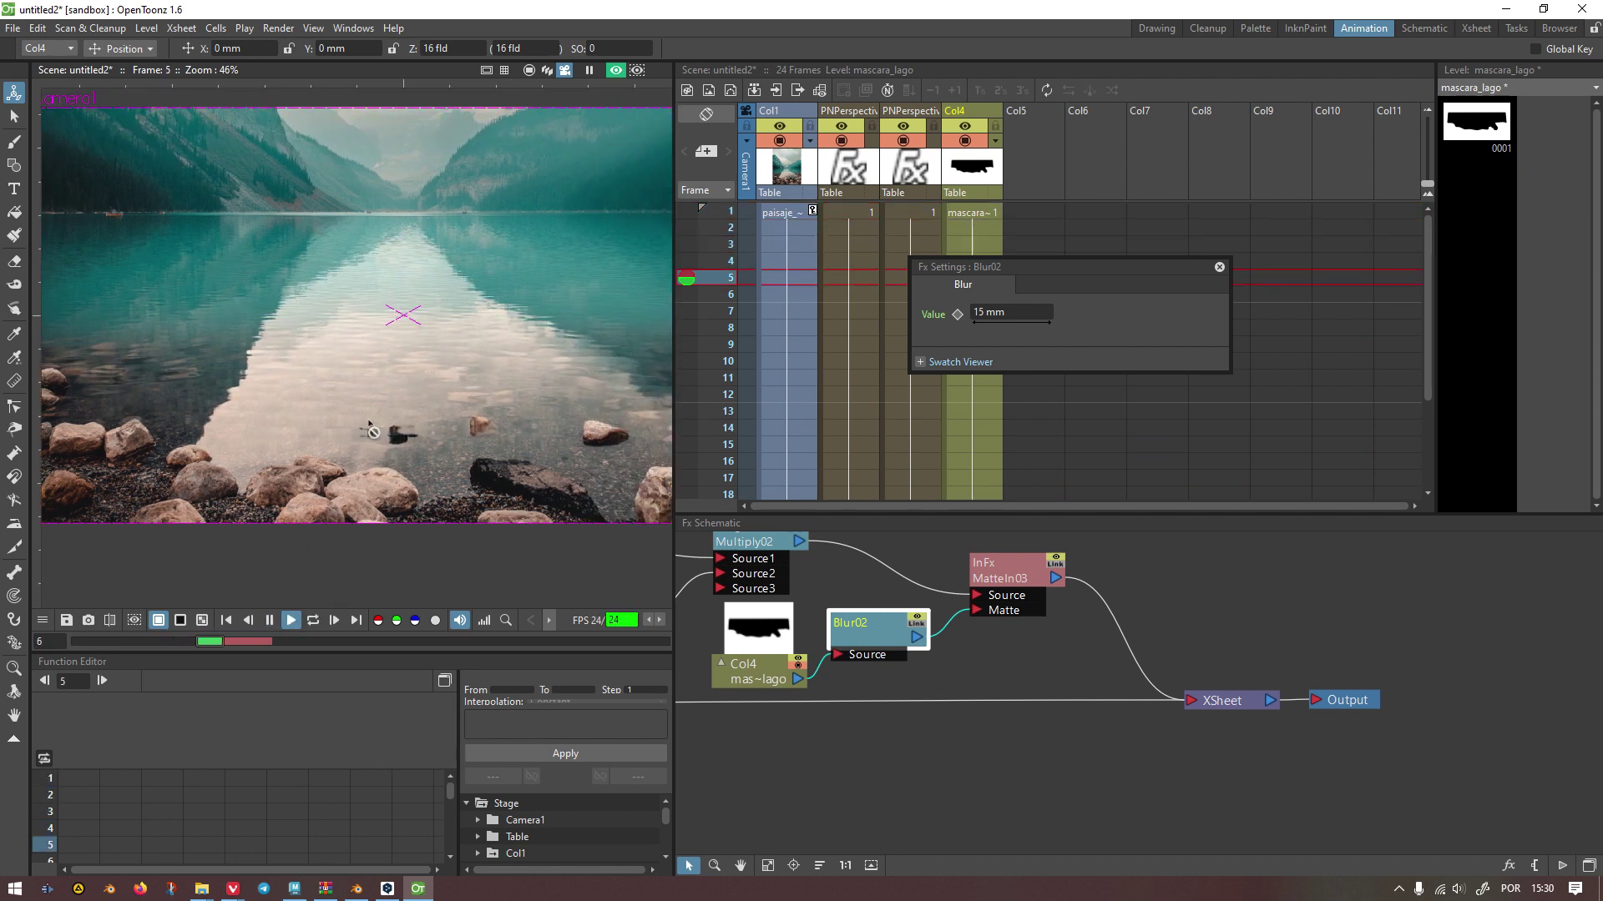
{"action": "left_click", "coordinate": [415, 402]}
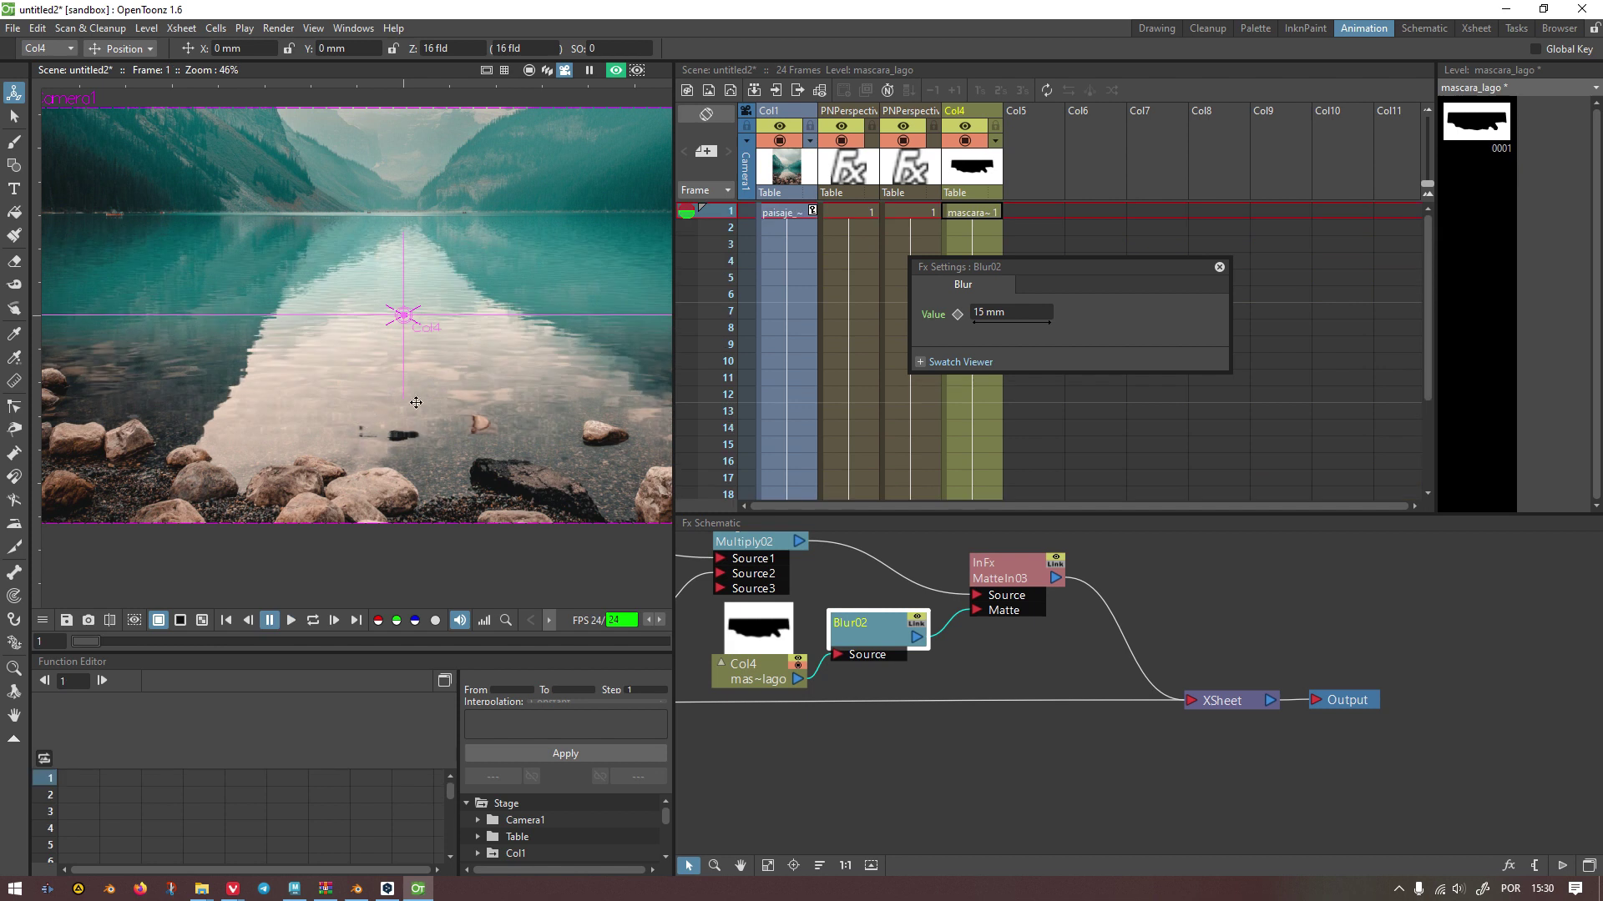
Step: Maximize the scene viewer, close the Blur02 settings, and play the finished lake animation in a continuous loop
{"action": "key", "text": "grave"}
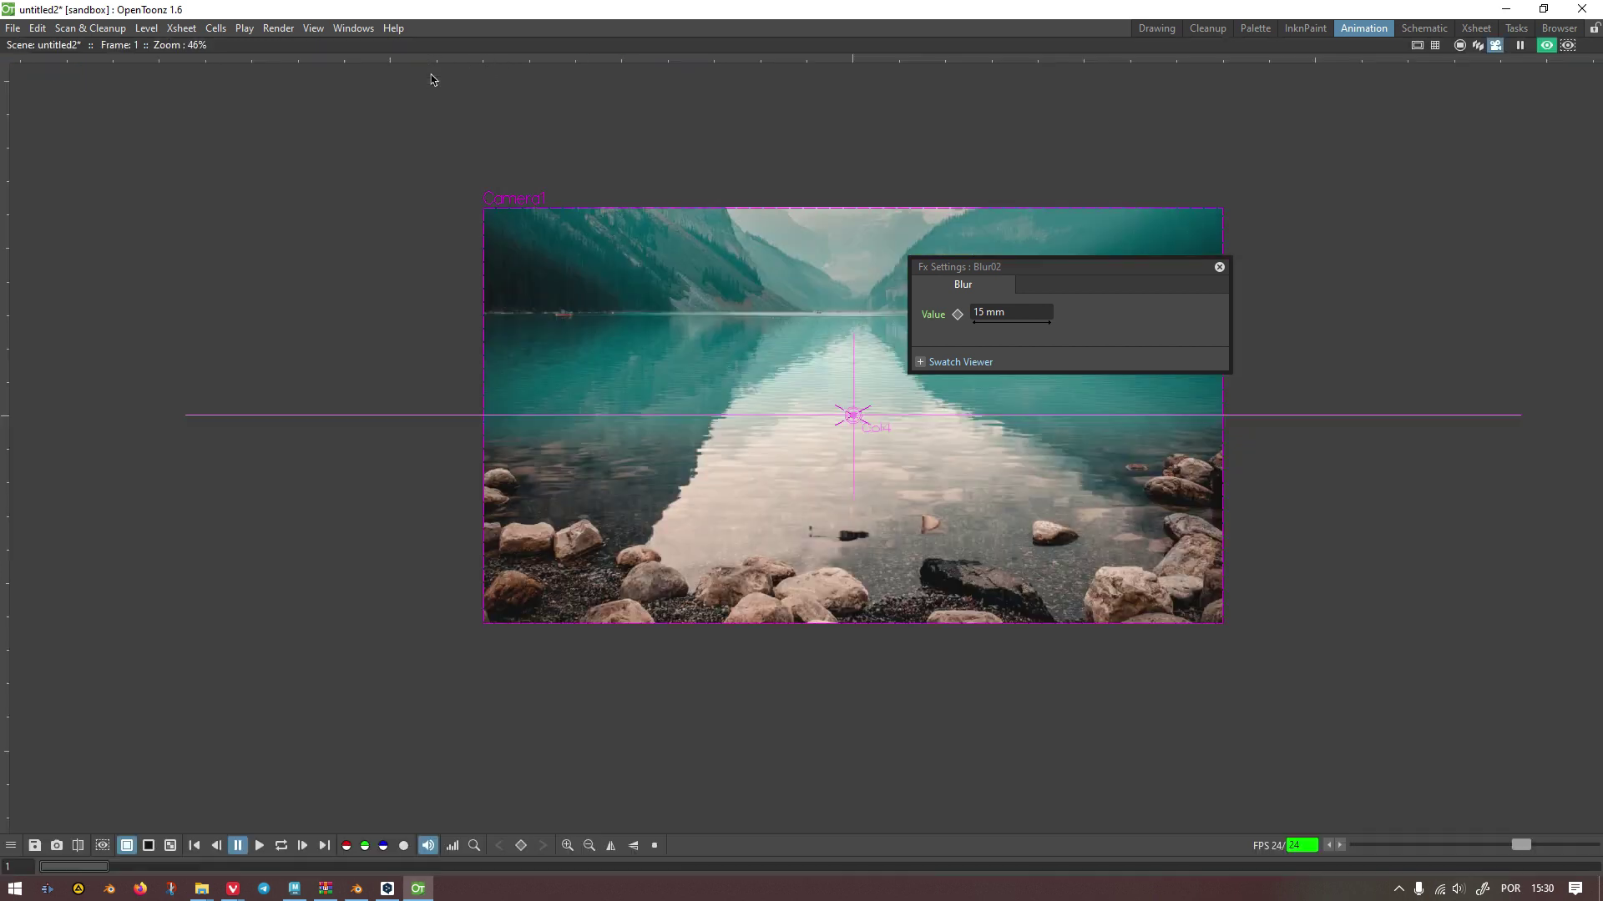
{"action": "left_click", "coordinate": [1219, 267]}
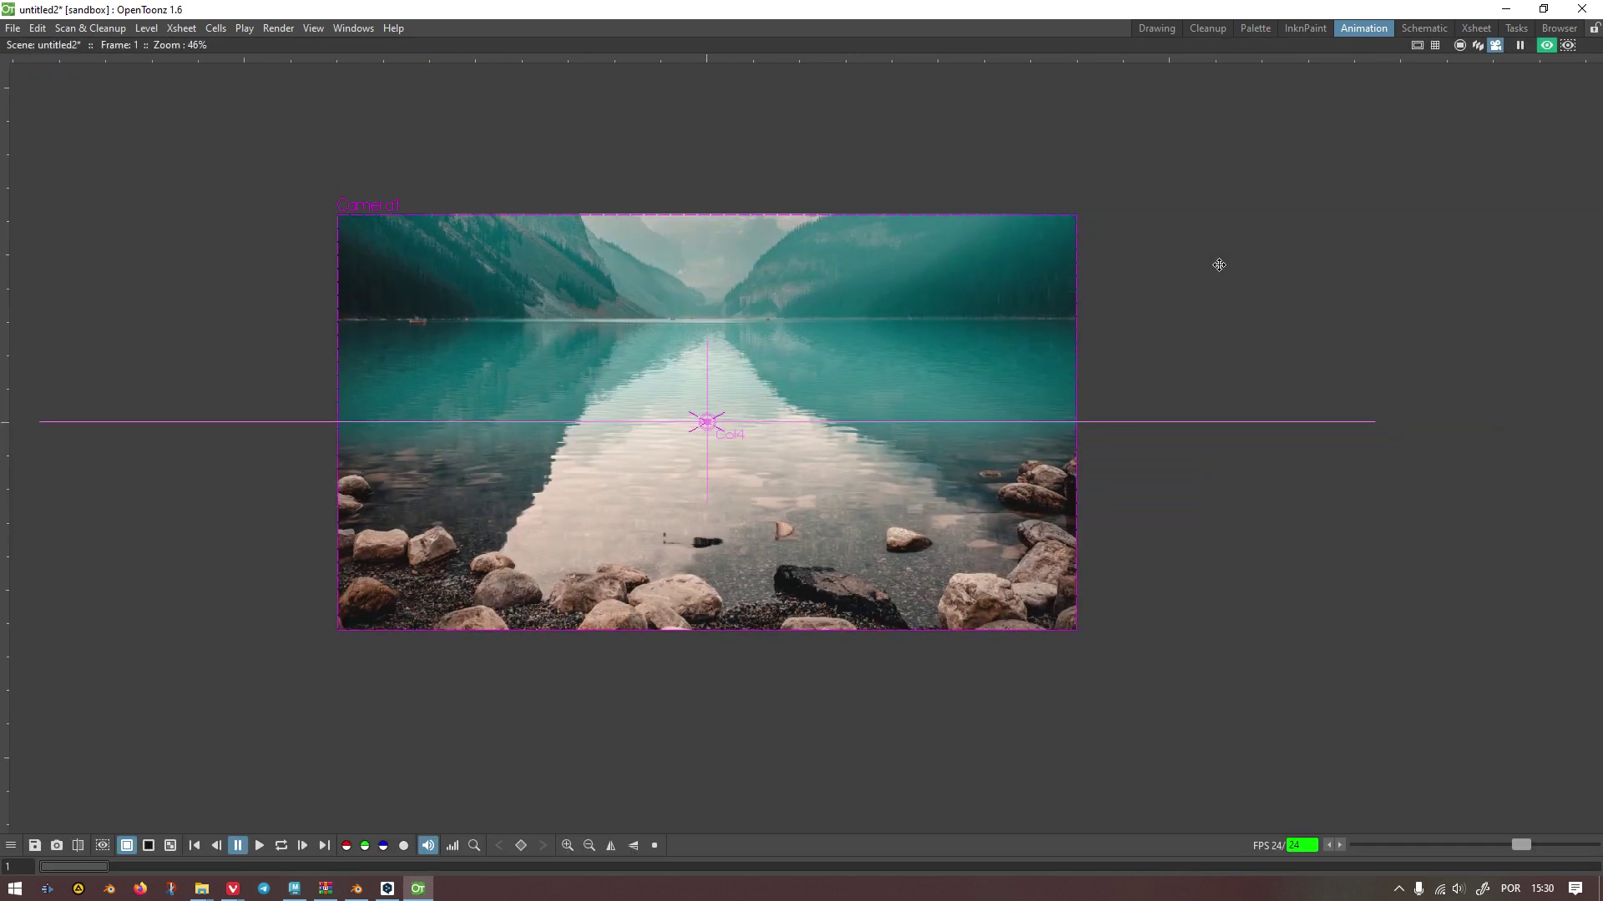
{"action": "scroll", "coordinate": [896, 326], "scroll_direction": "up", "scroll_amount": 2}
{"action": "left_click_drag", "start_coordinate": [594, 398], "coordinate": [764, 373]}
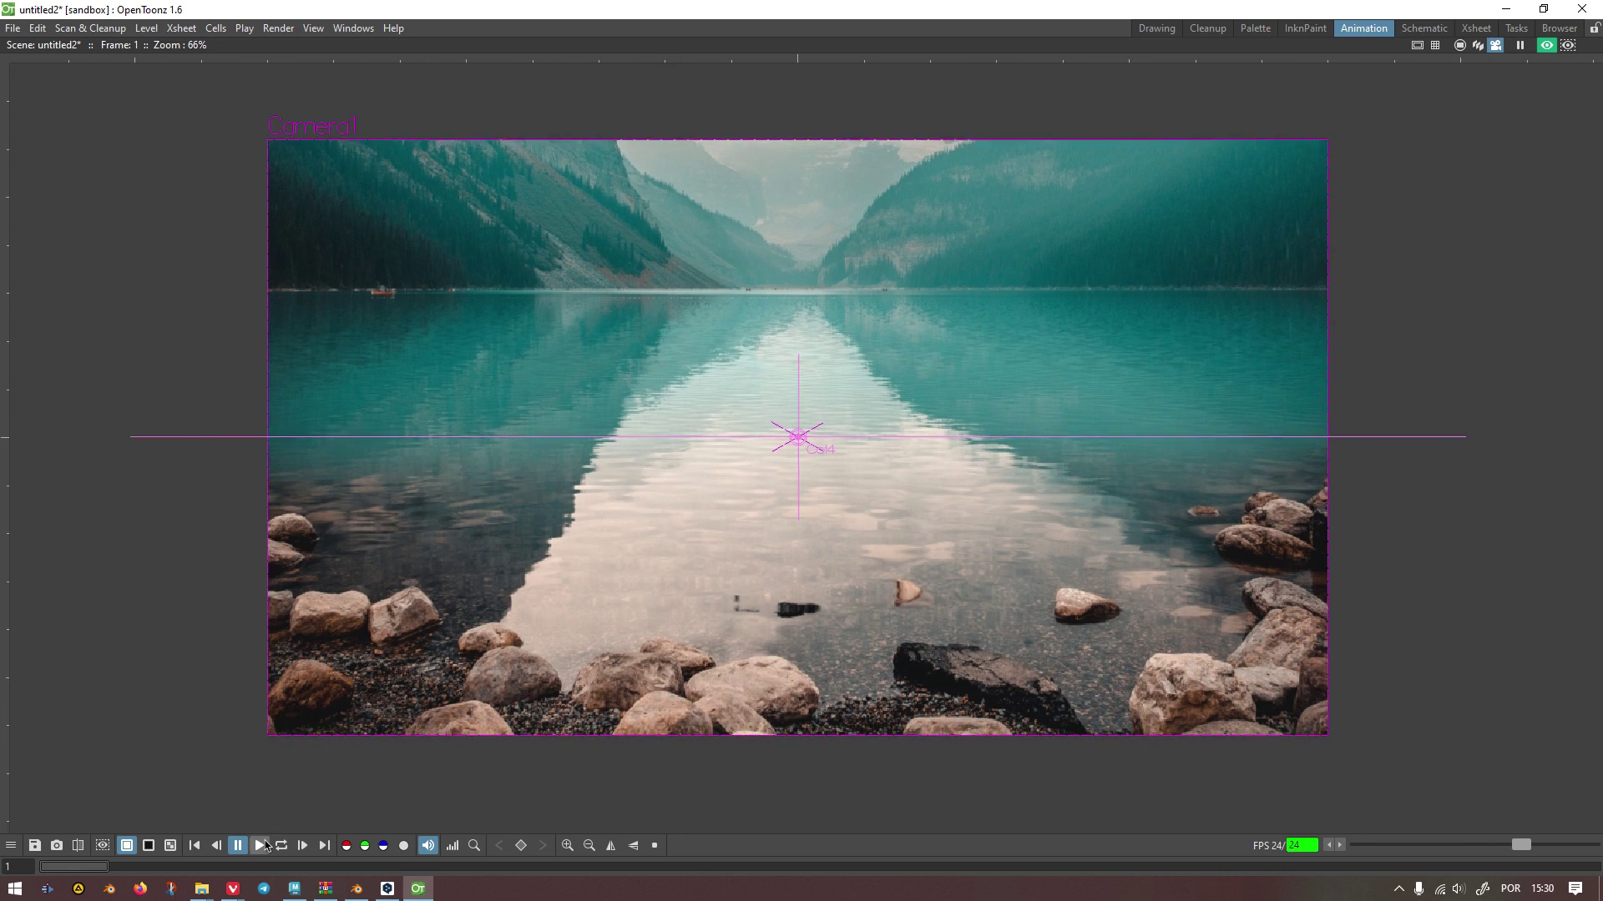
{"action": "left_click", "coordinate": [260, 845]}
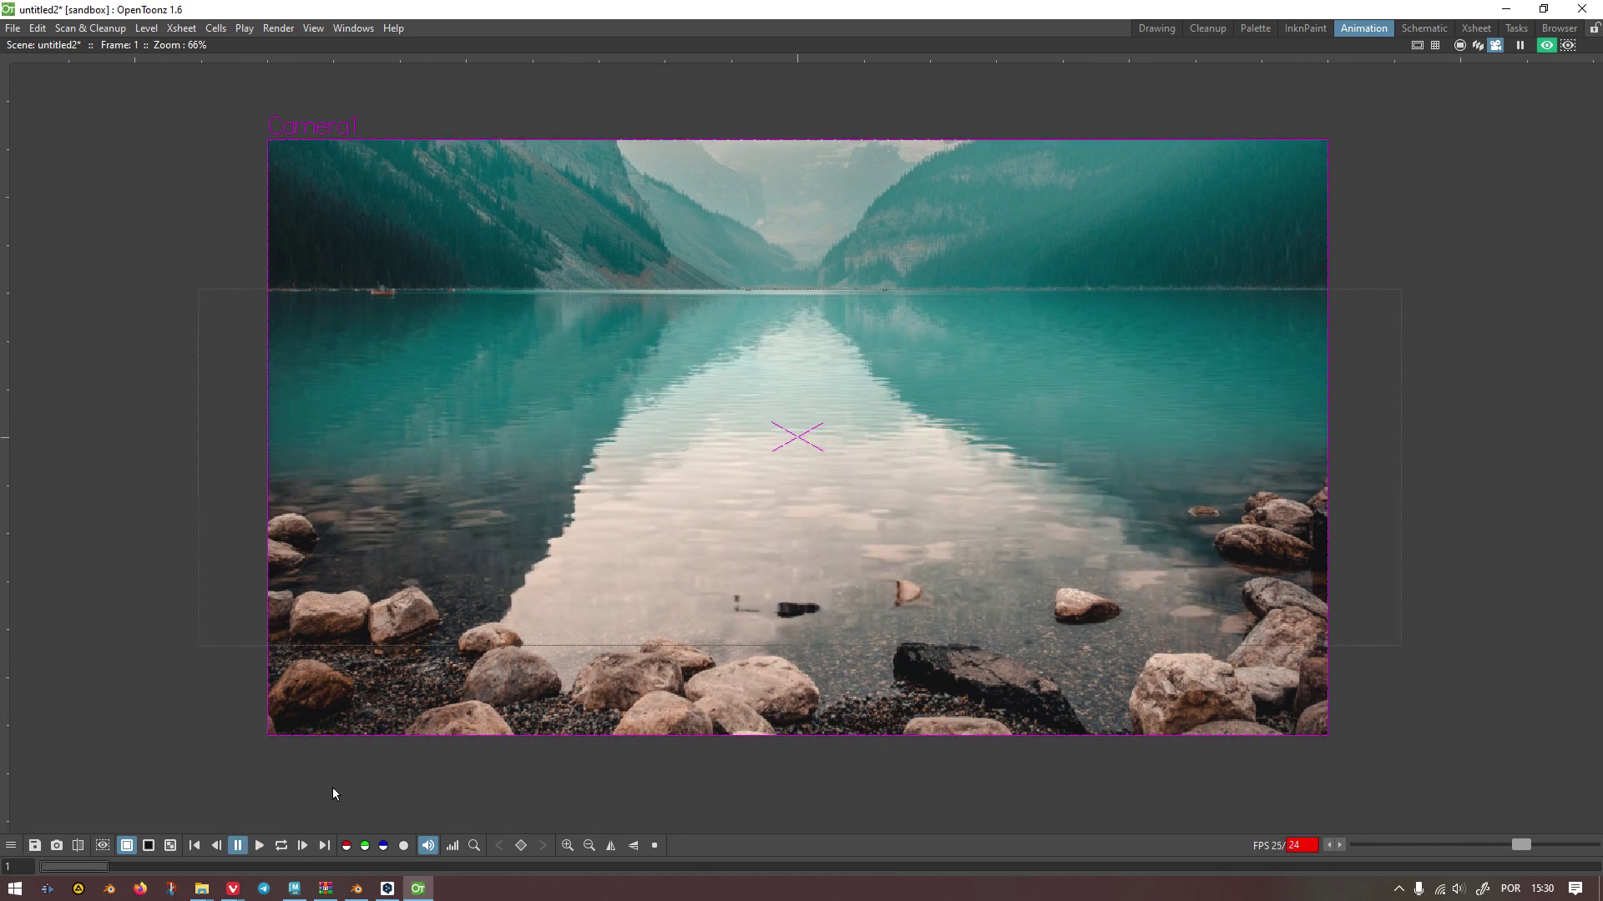
{"action": "left_click", "coordinate": [282, 845]}
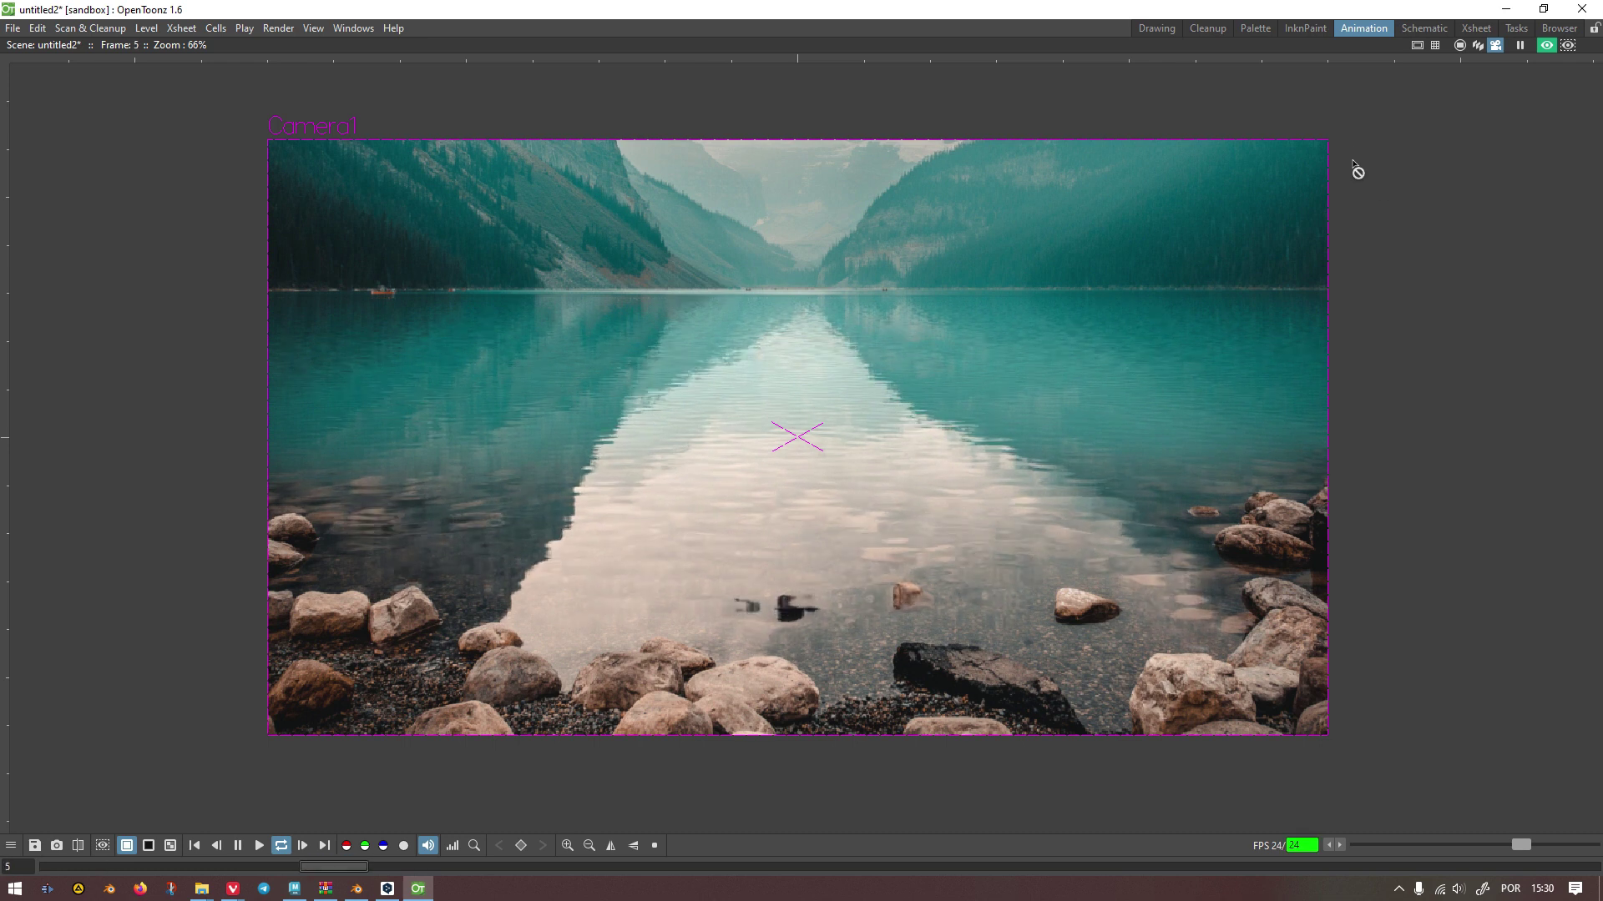